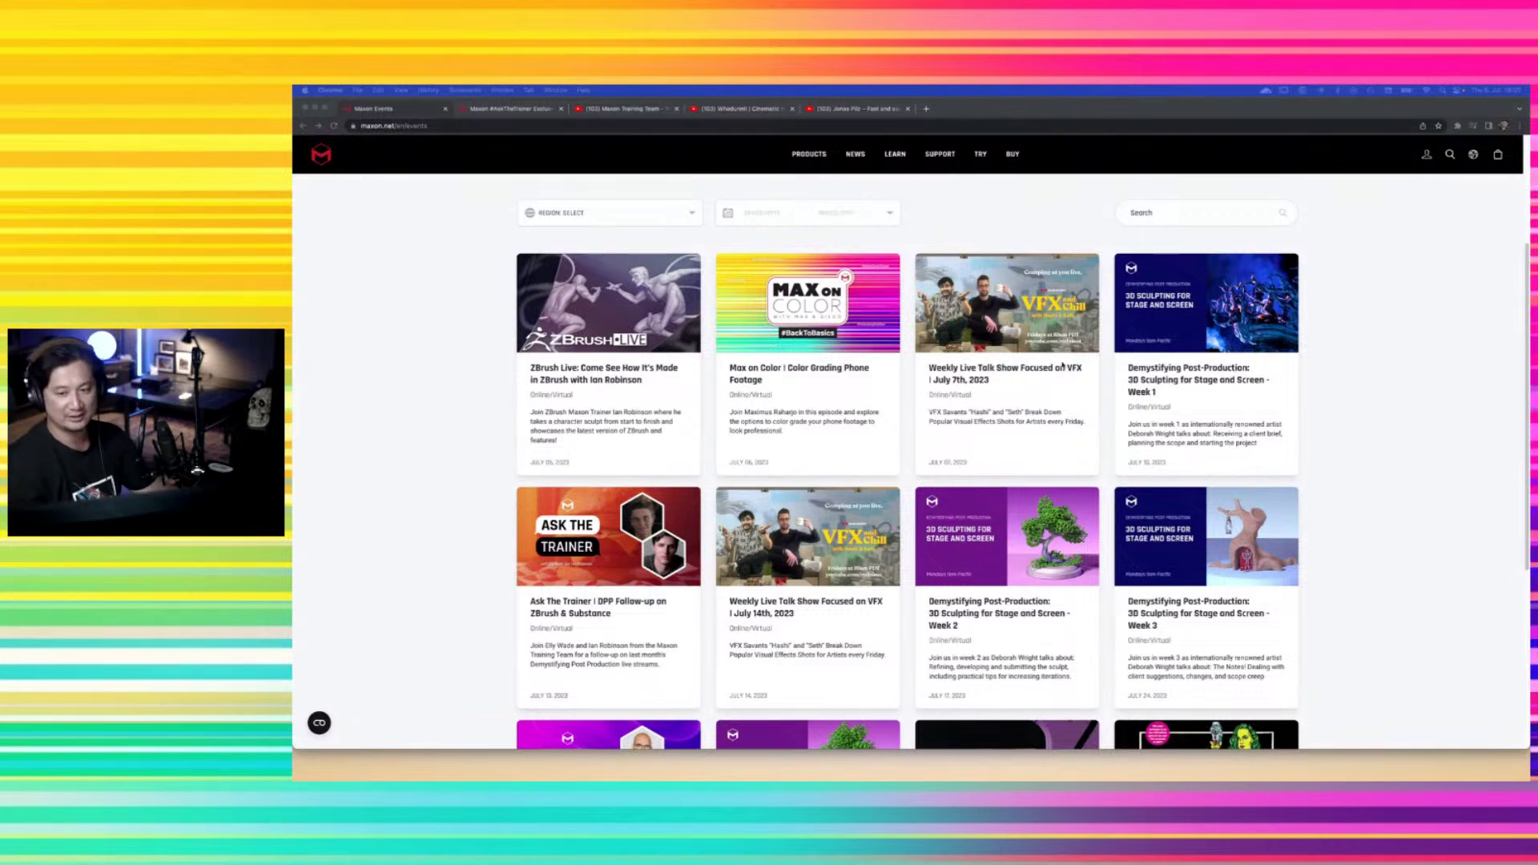
Look through the #AskTheTrainer merchandise page and the upcoming live streams on the Maxon Training Team channel
{"action": "left_click", "coordinate": [509, 113]}
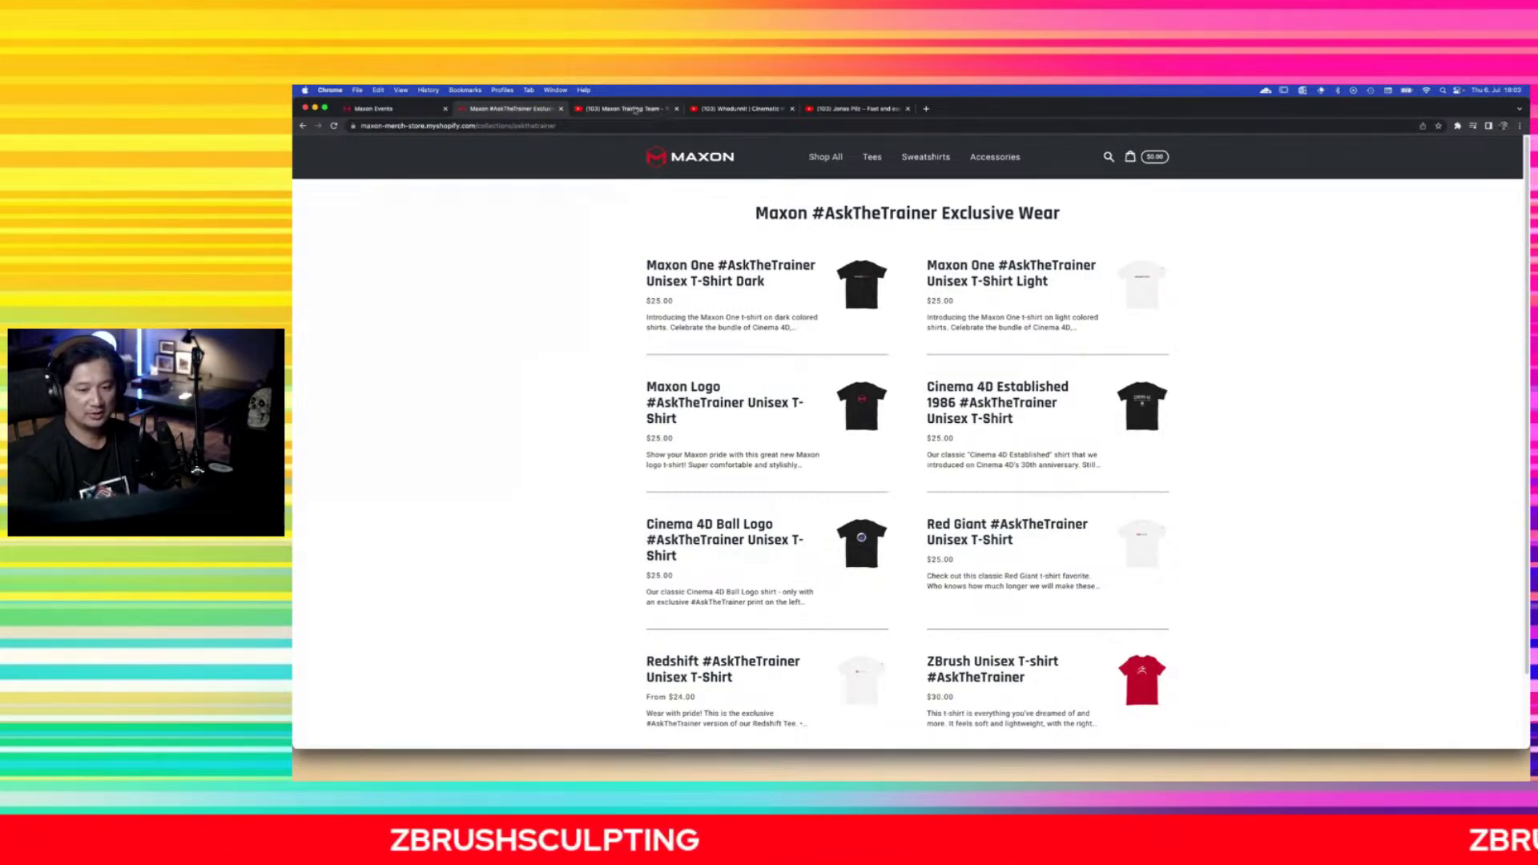
{"action": "left_click", "coordinate": [633, 109]}
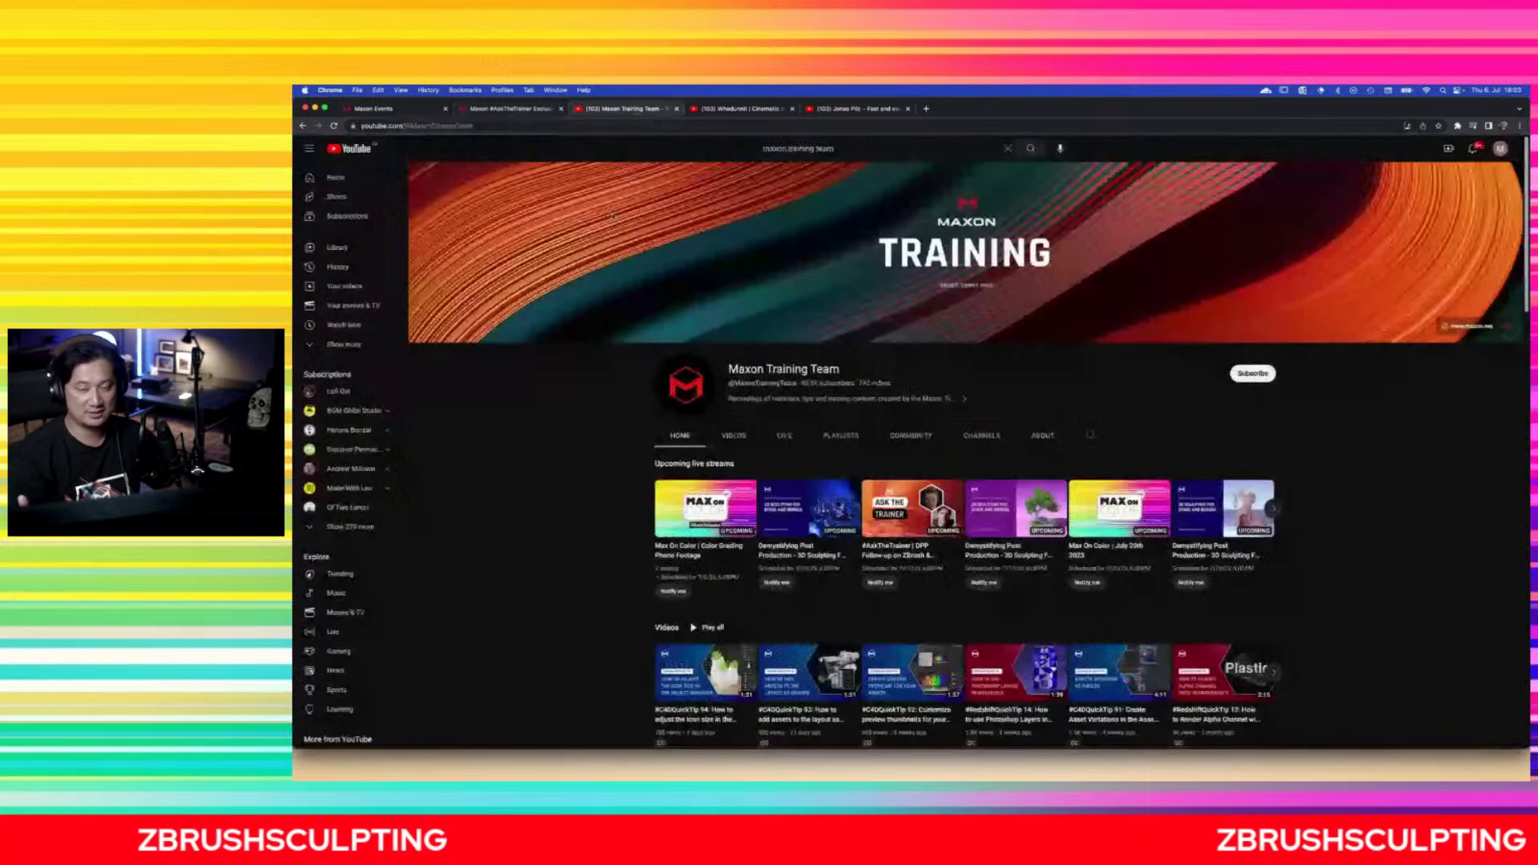
{"action": "scroll", "coordinate": [530, 532], "scroll_direction": "down", "scroll_amount": 2}
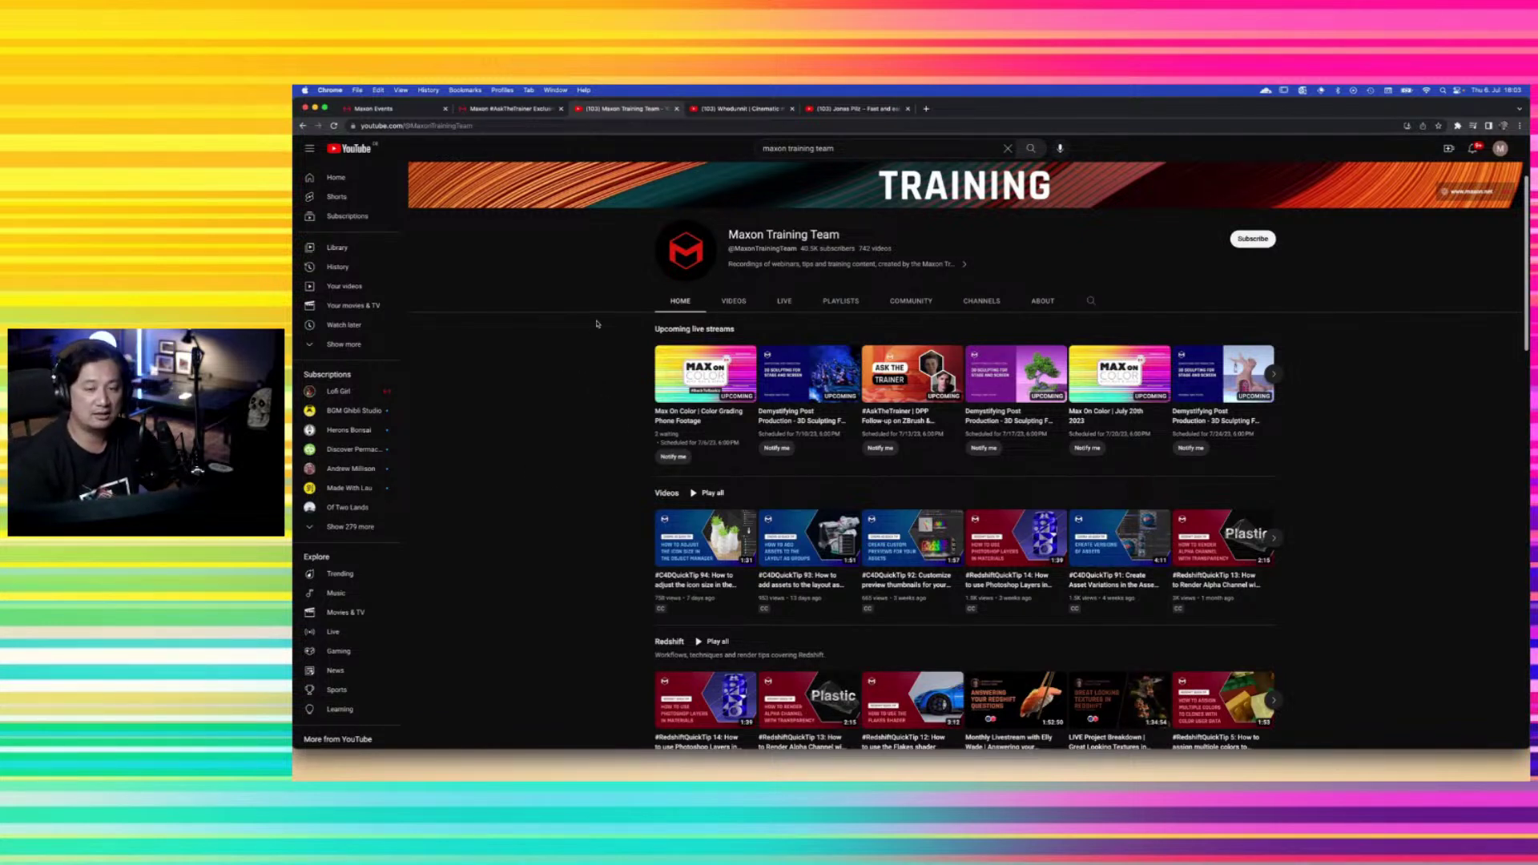
{"action": "scroll", "coordinate": [801, 222], "scroll_direction": "up", "scroll_amount": 1}
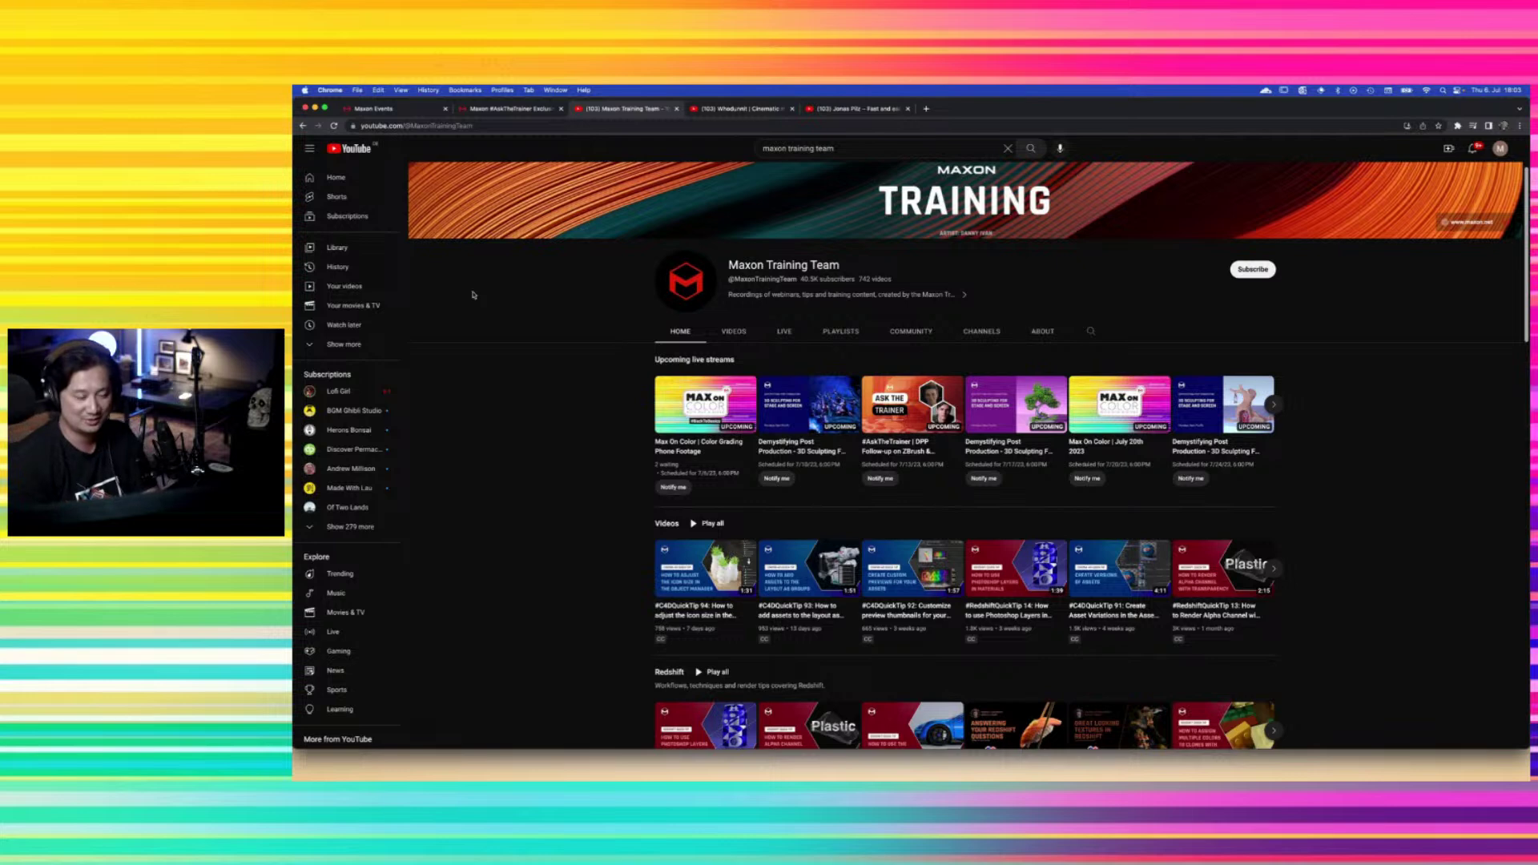
Open the "Max on Color | Color Grading Phone Footage" event from the Maxon Events page and review its description
{"action": "left_click", "coordinate": [374, 109]}
{"action": "left_click", "coordinate": [836, 376]}
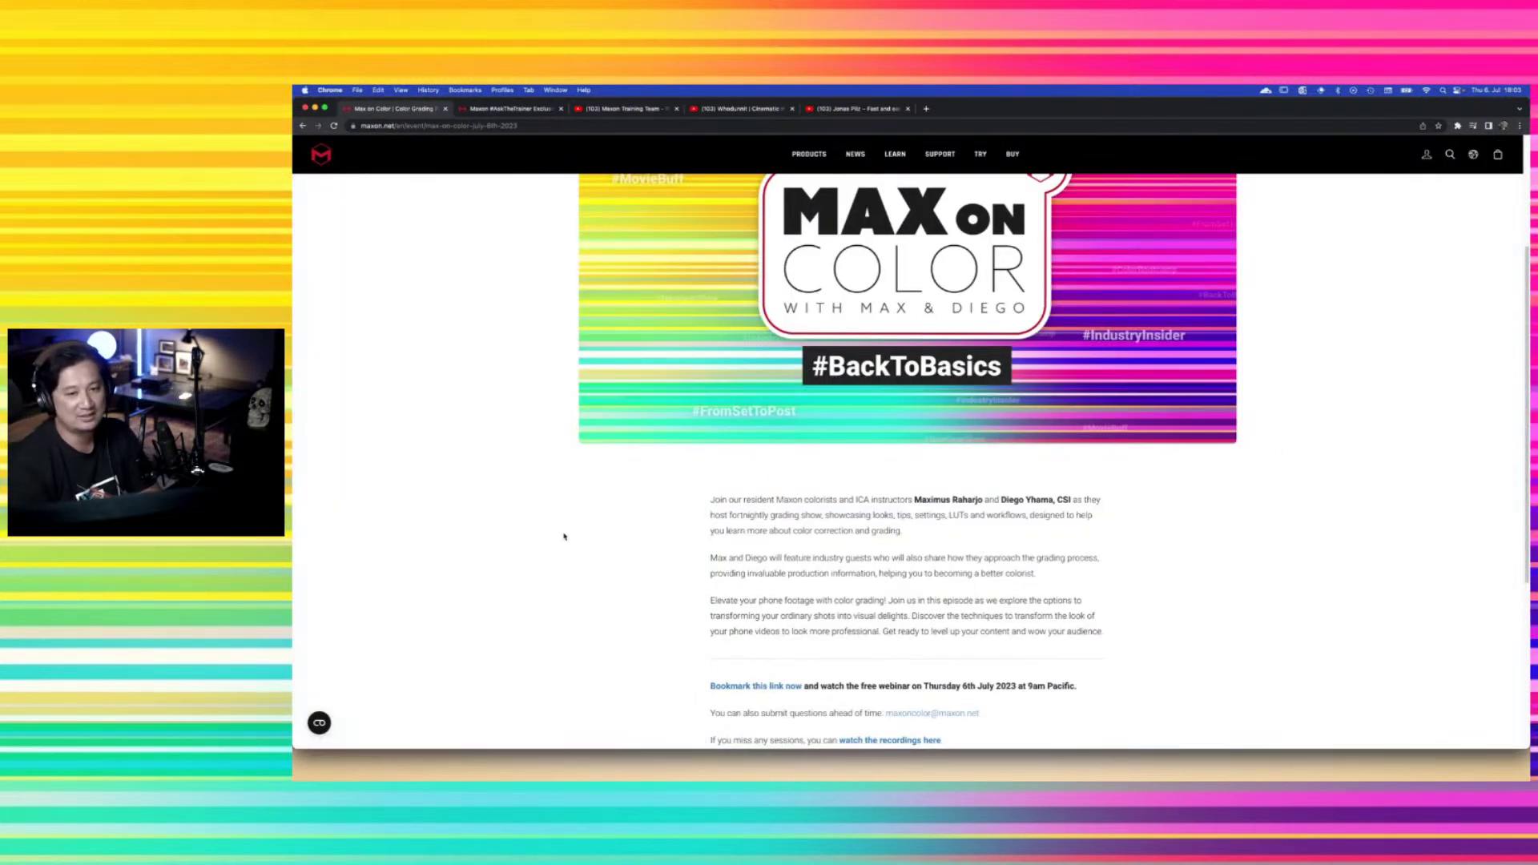
{"action": "scroll", "coordinate": [564, 537], "scroll_direction": "up", "scroll_amount": 1}
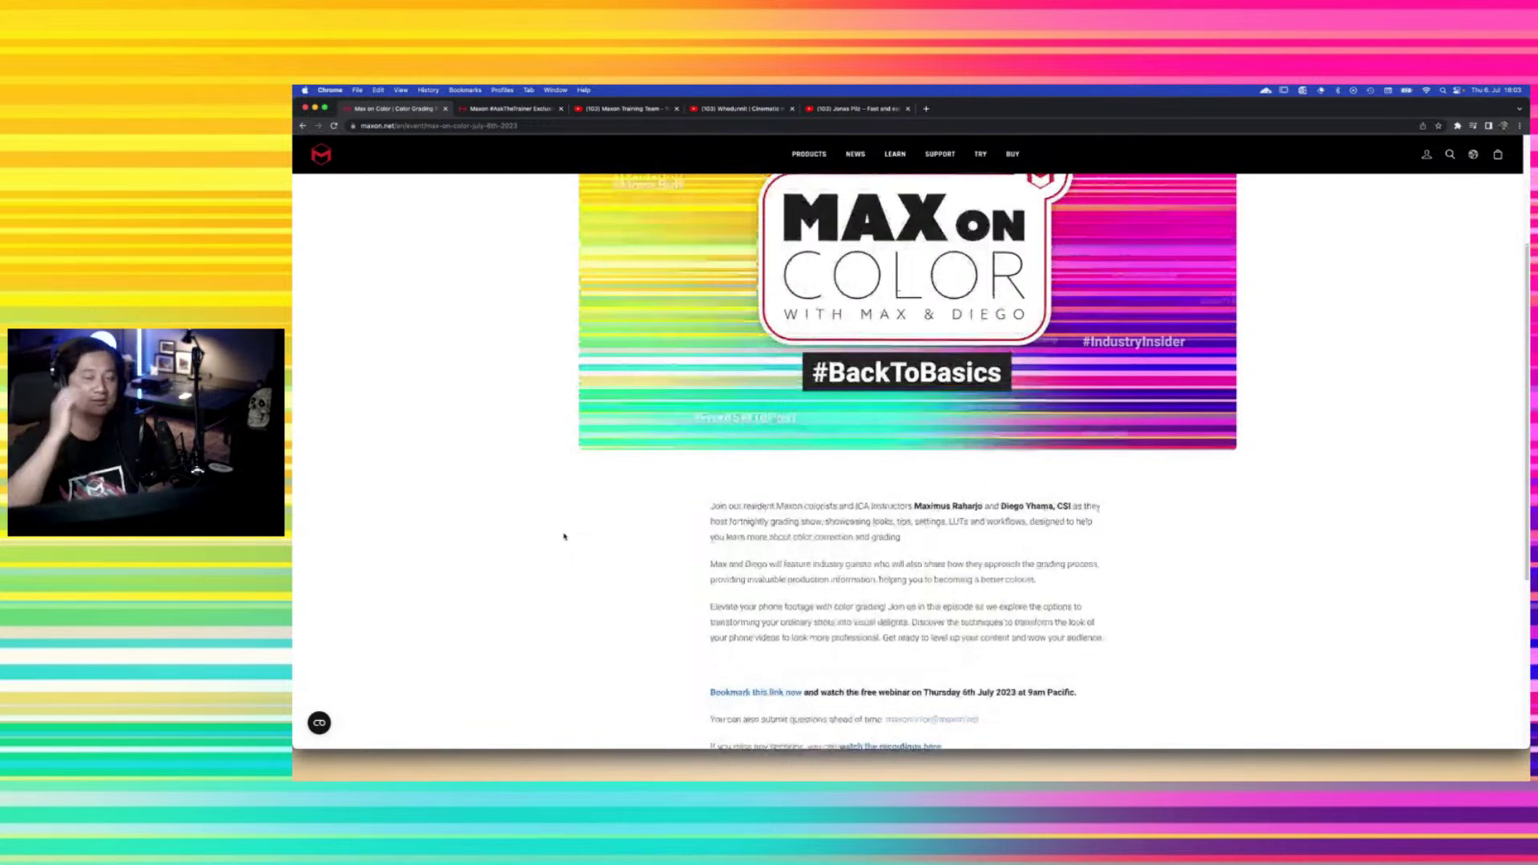
{"action": "scroll", "coordinate": [564, 536], "scroll_direction": "up", "scroll_amount": 4}
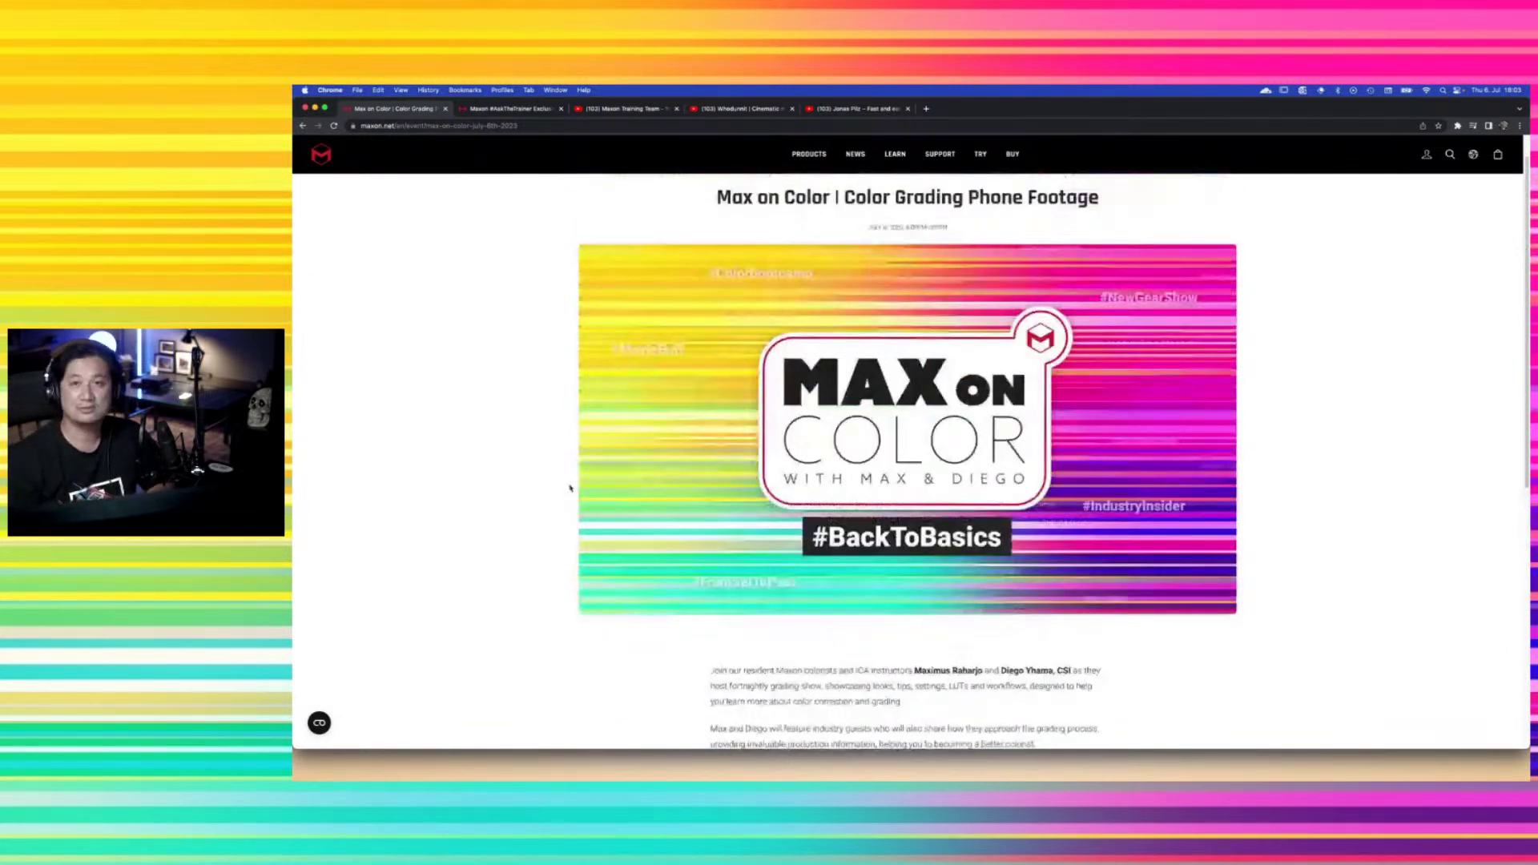
{"action": "scroll", "coordinate": [570, 488], "scroll_direction": "up", "scroll_amount": 1}
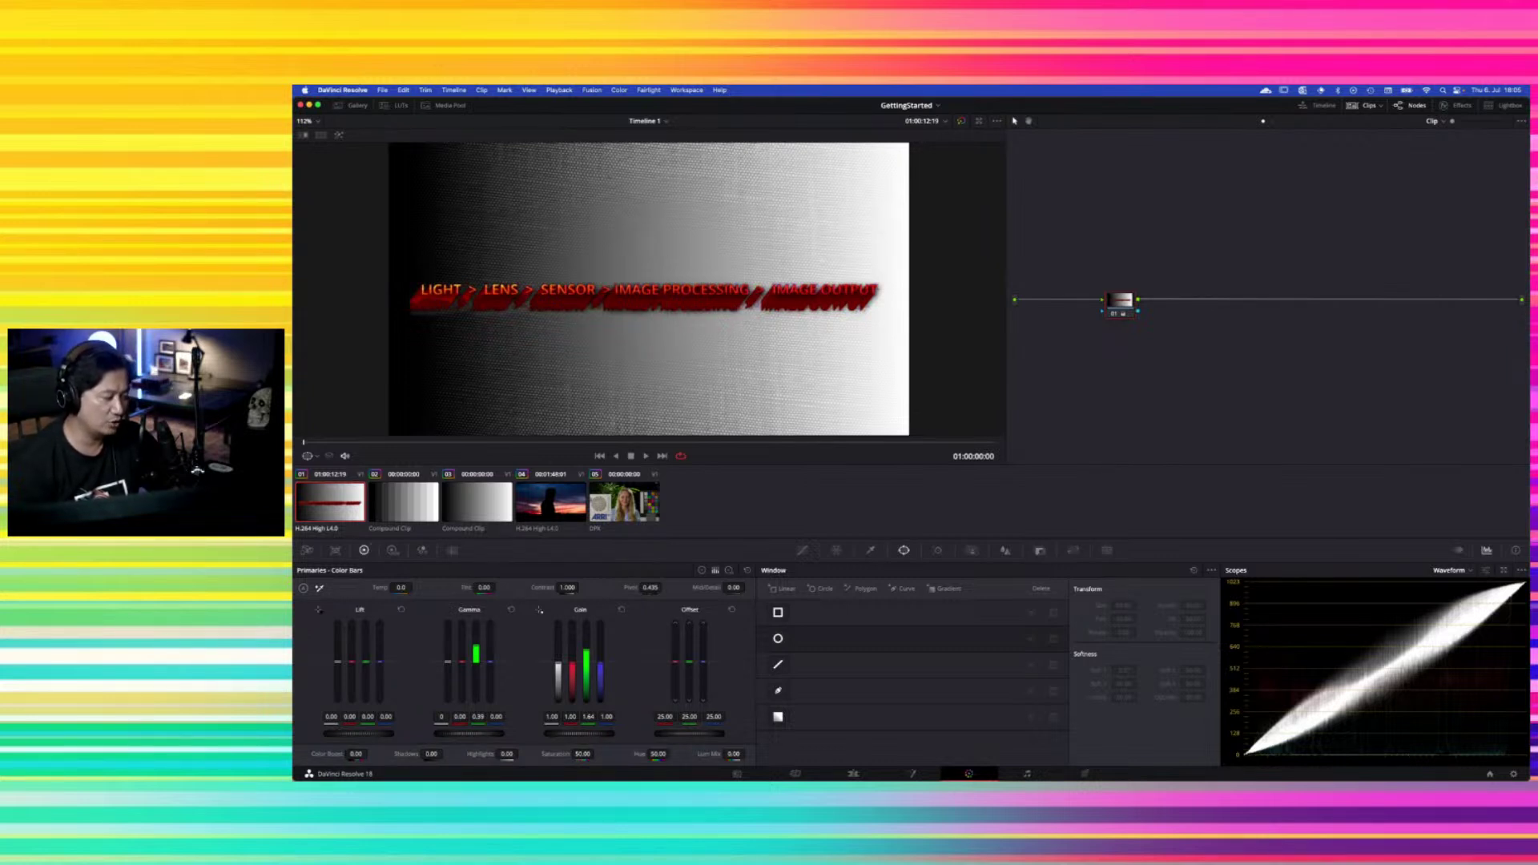
Switch to the browser and play Apple's "Whodunnit | Cinematic mode | iPhone 13" video from the beginning
{"action": "key", "text": "super+Tab"}
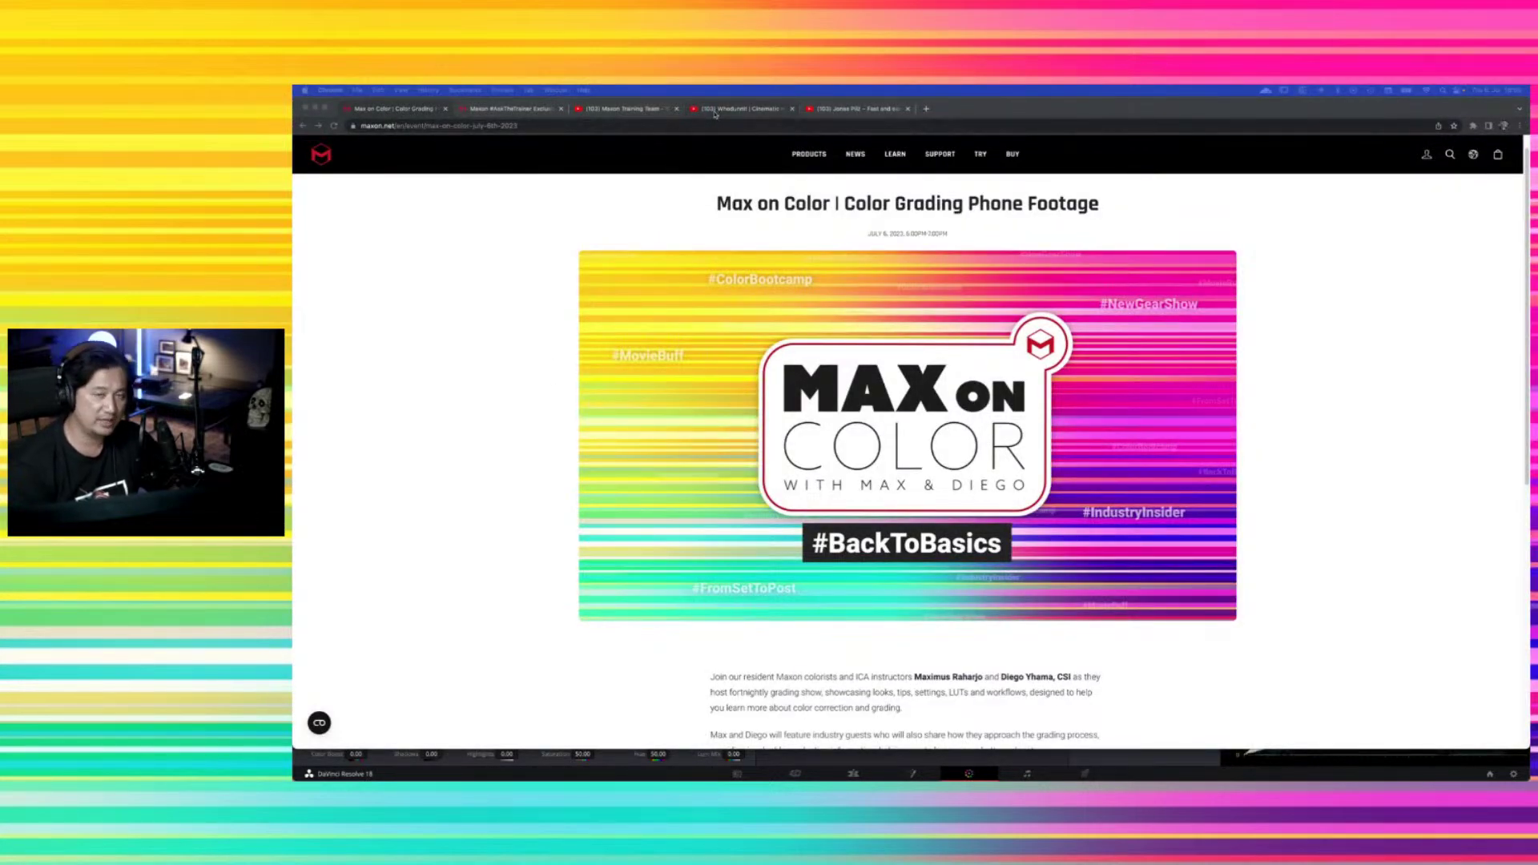
{"action": "left_click", "coordinate": [737, 109]}
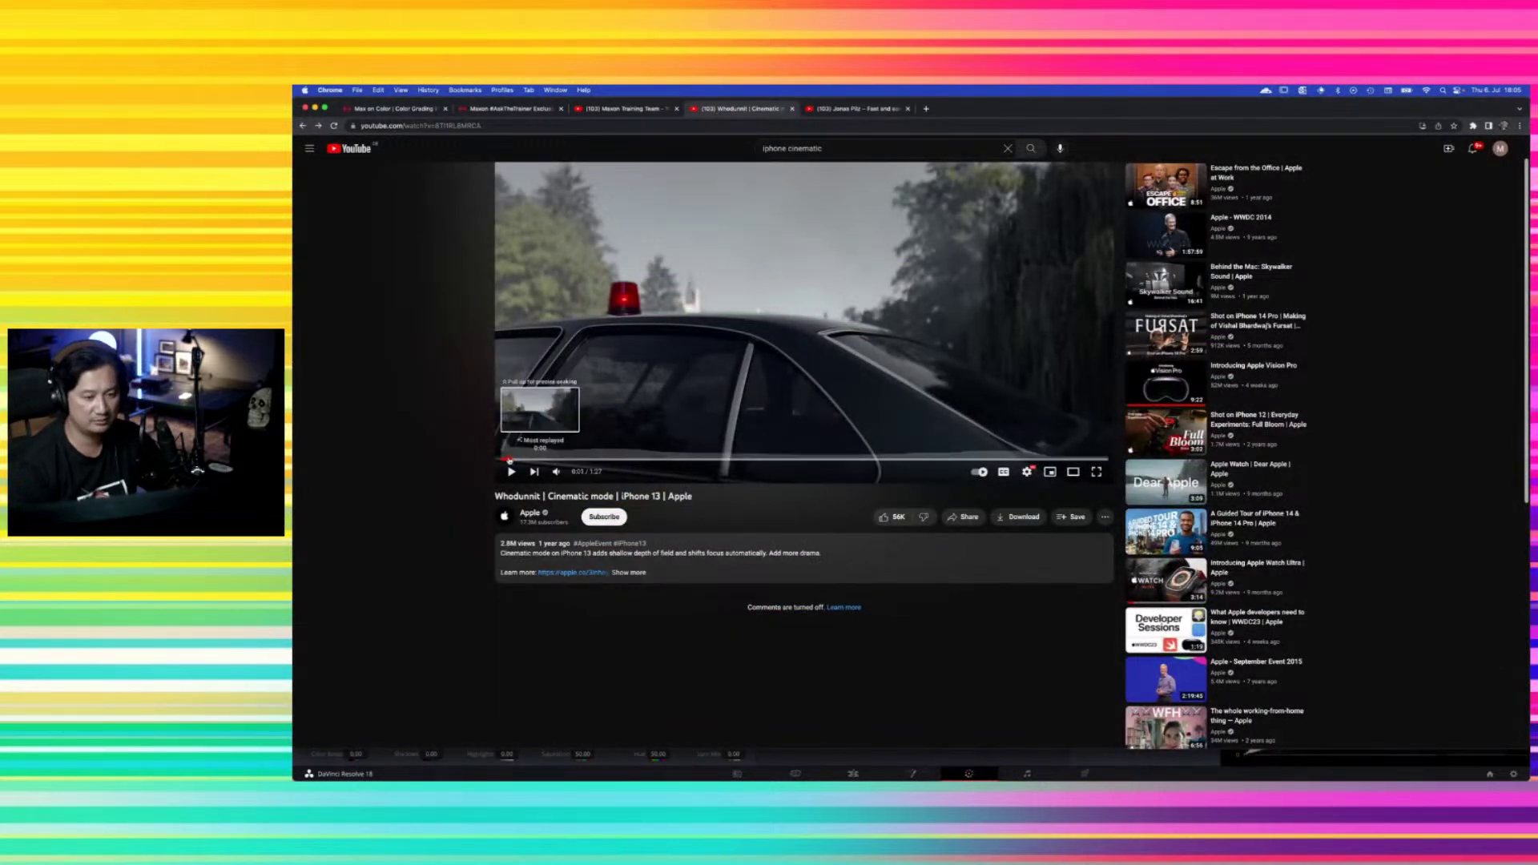
{"action": "left_click", "coordinate": [496, 459]}
{"action": "key", "text": "space"}
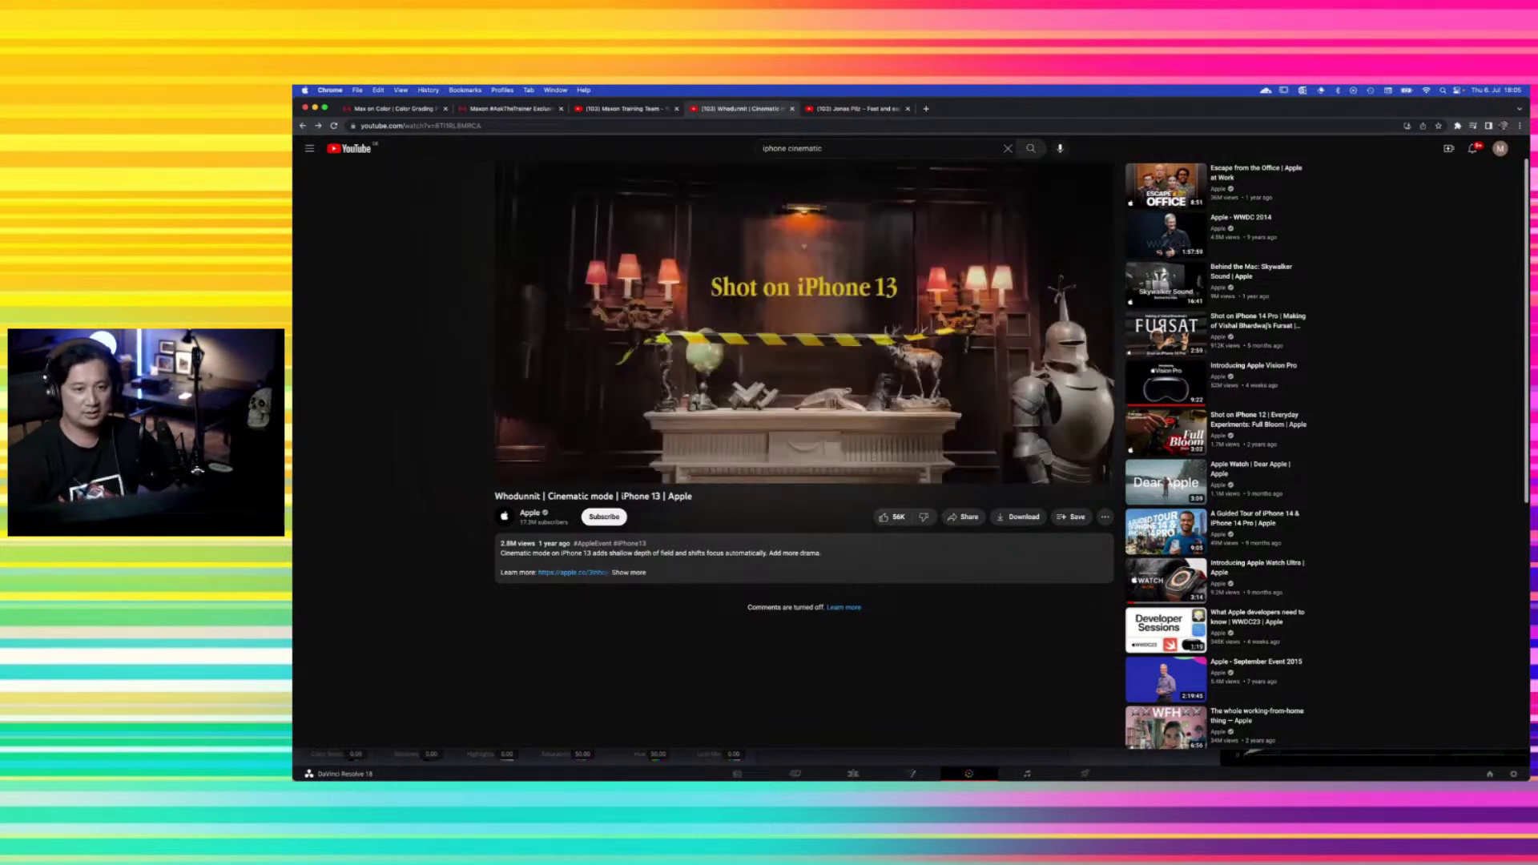
Select the Whodunnit video's web address, and pause playback on the seated man with the woman in red behind him
{"action": "left_click", "coordinate": [490, 126]}
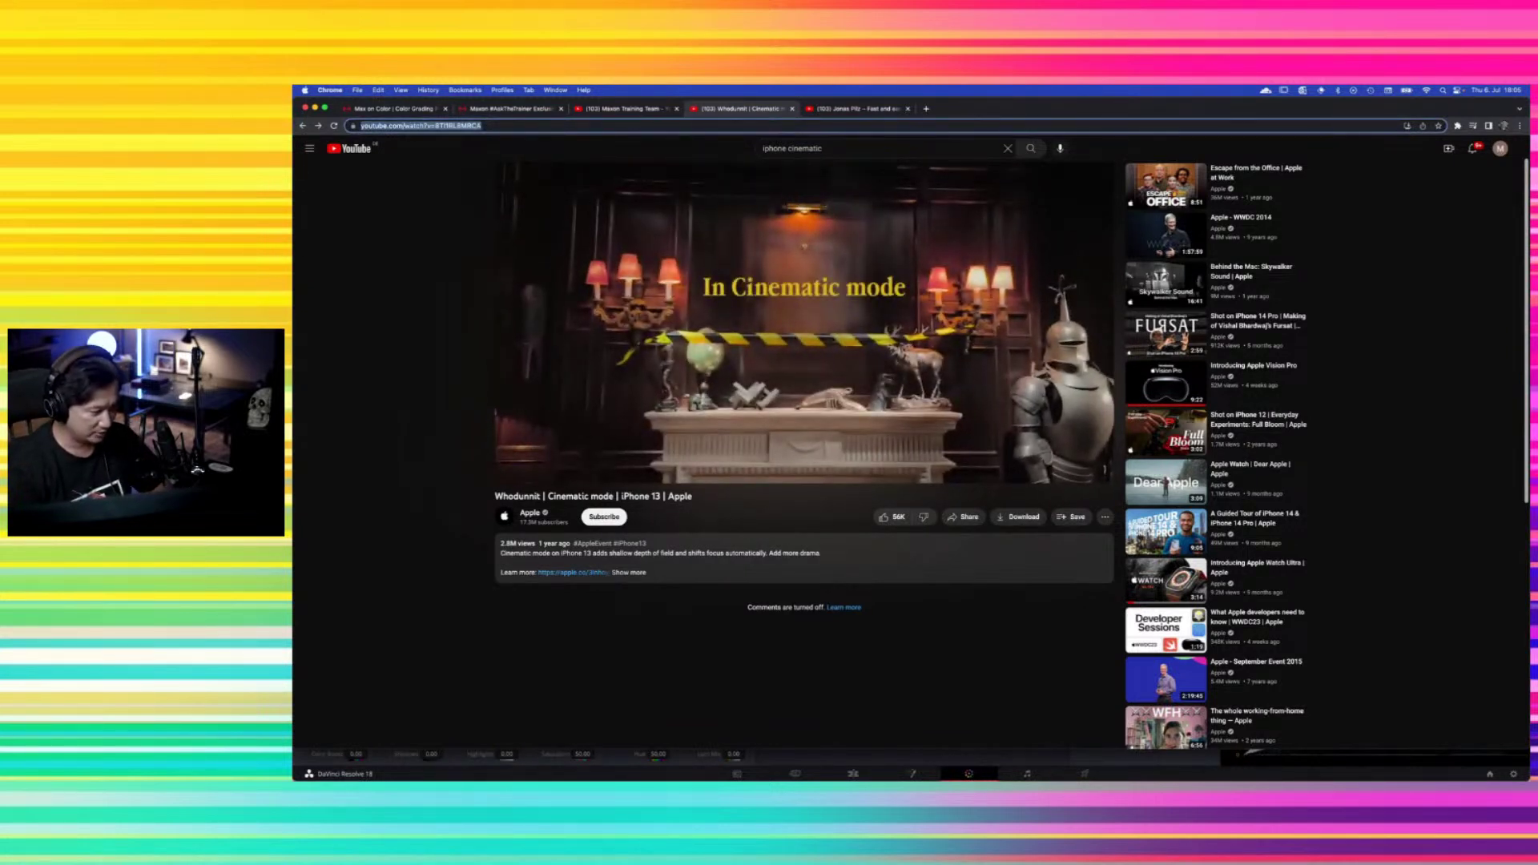
{"action": "key", "text": "super+Tab"}
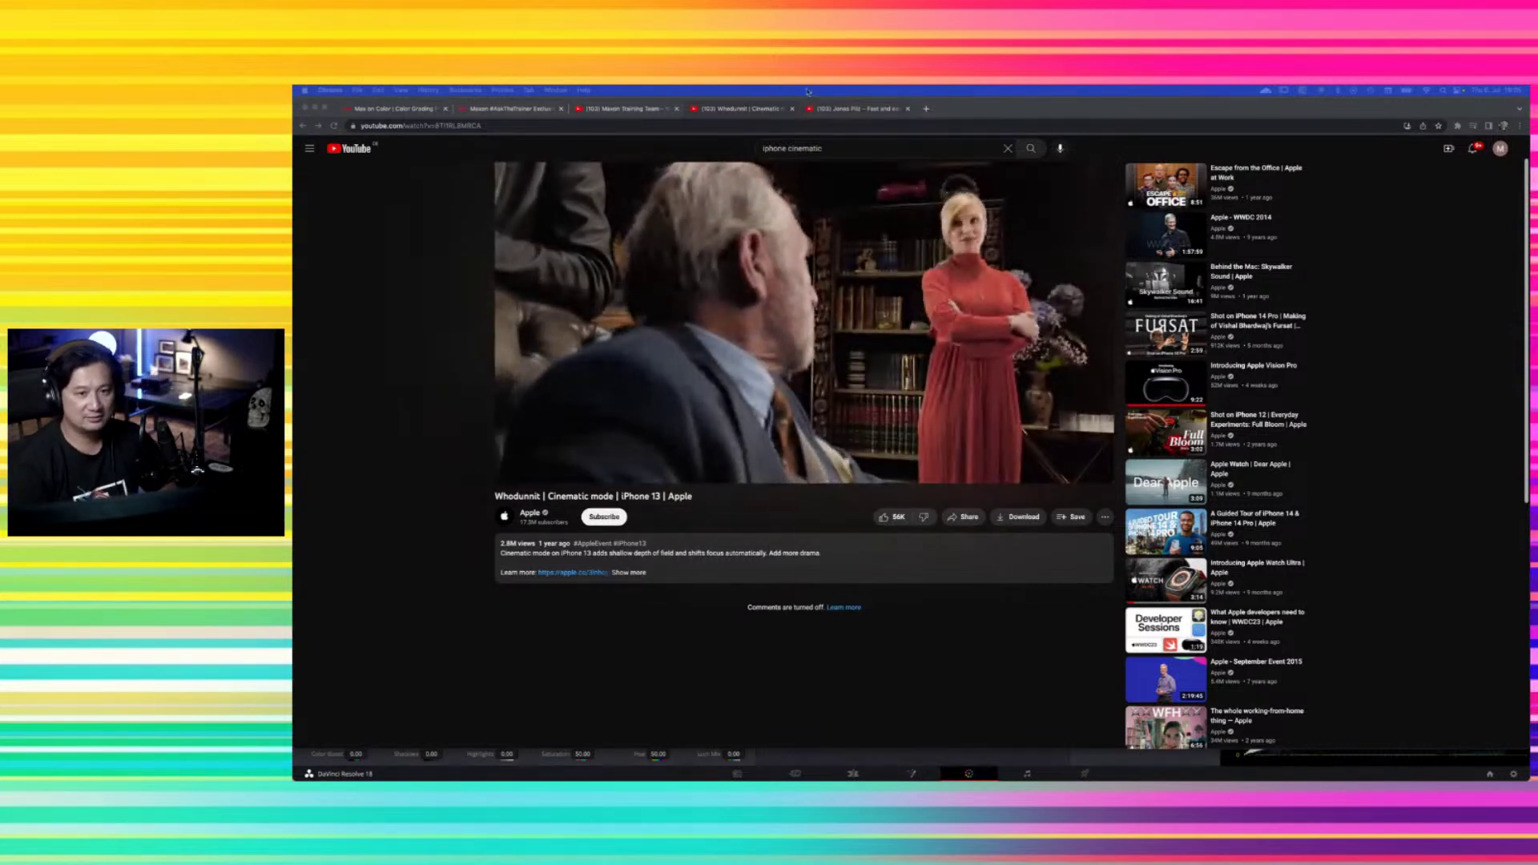
{"action": "left_click", "coordinate": [768, 303]}
{"action": "left_click", "coordinate": [768, 303]}
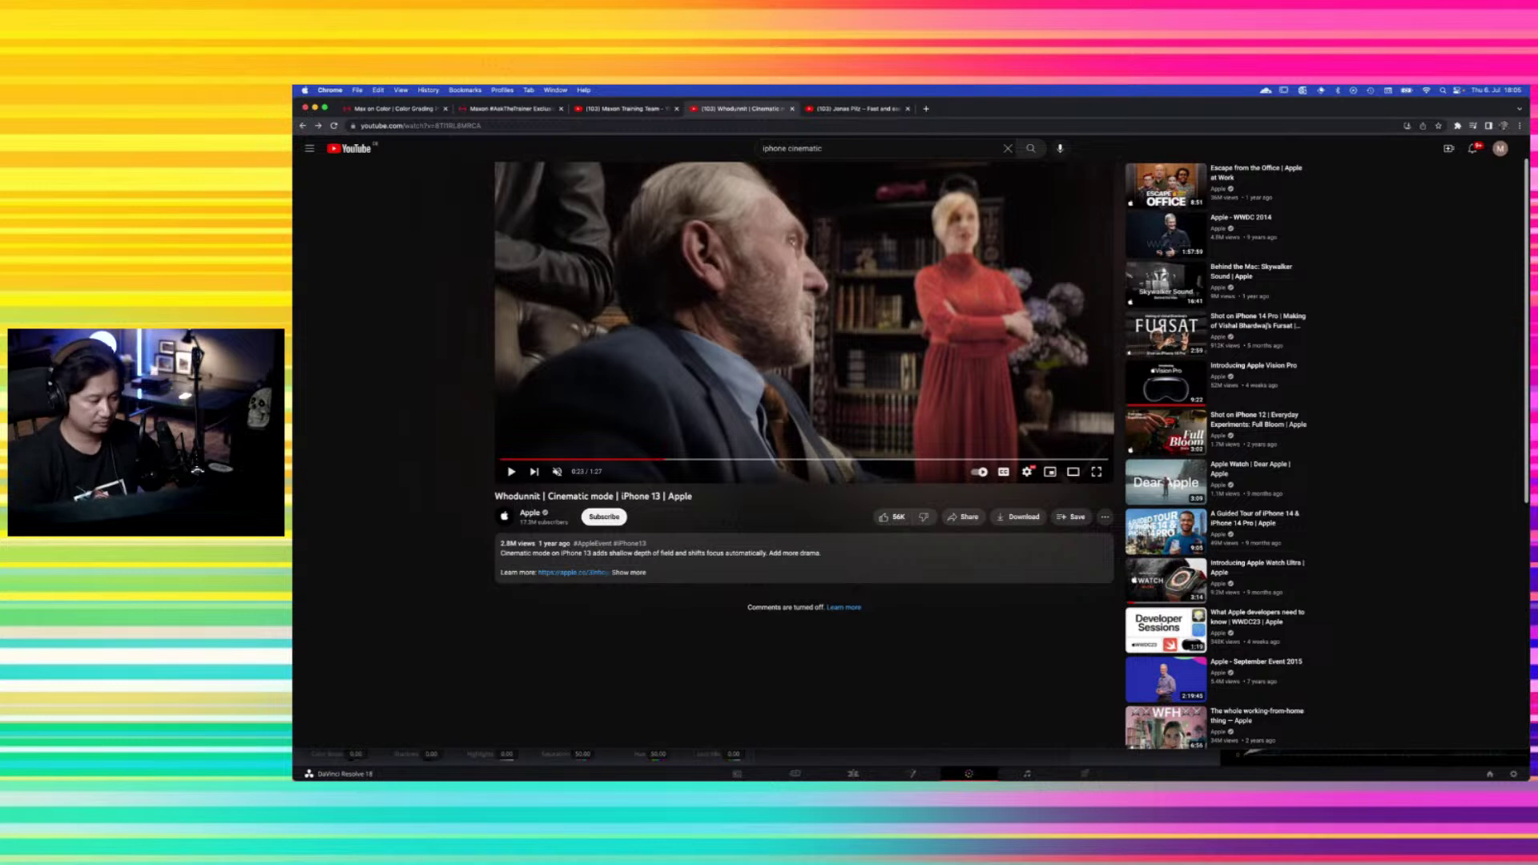
Switch to DaVinci Resolve and add a circular window to the stepped grayscale clip
{"action": "key", "text": "super+Tab"}
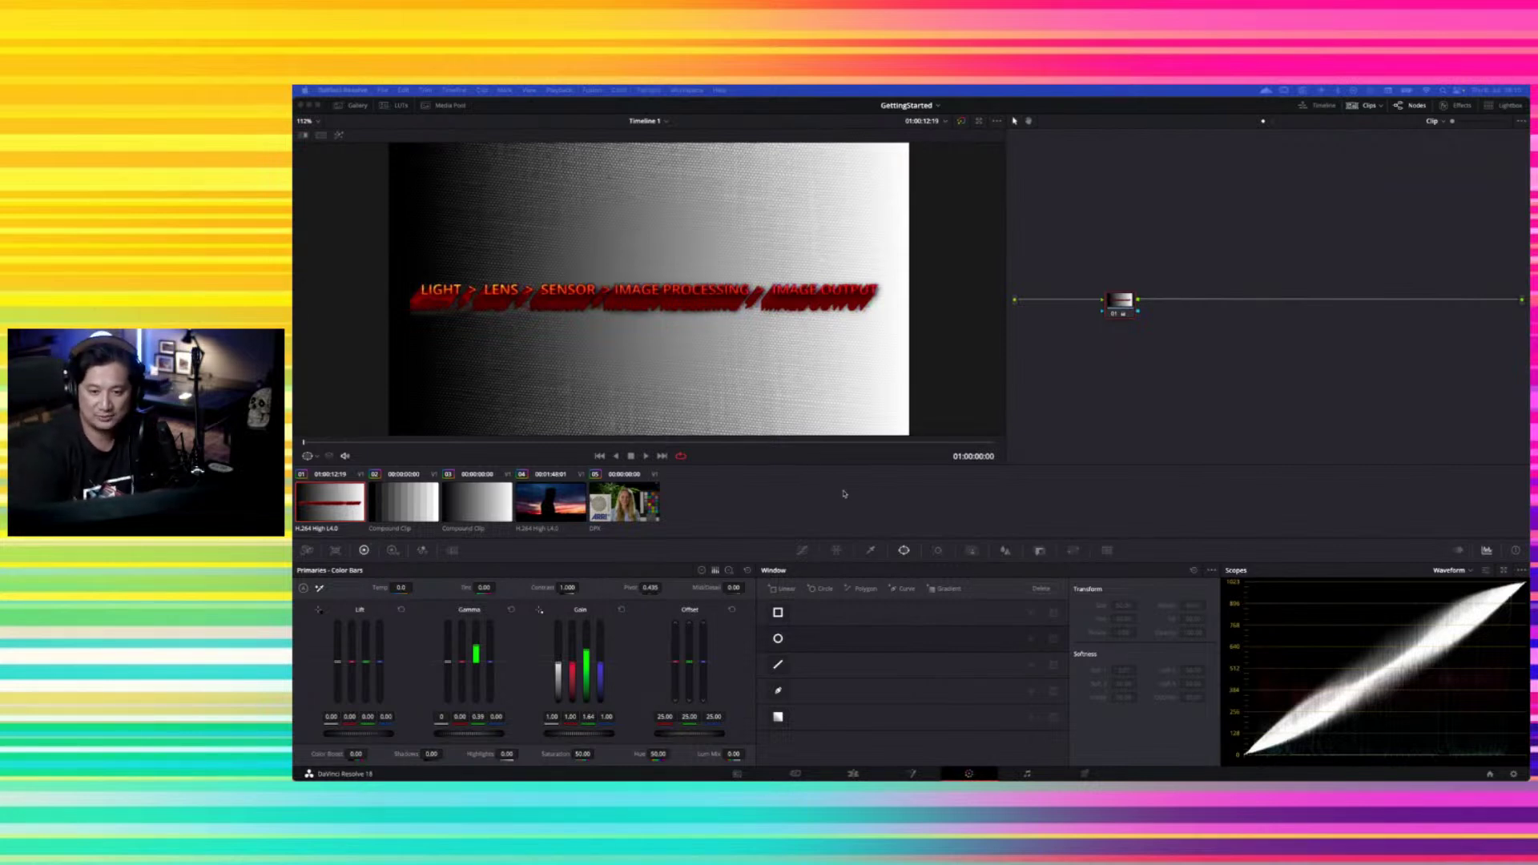
{"action": "left_click", "coordinate": [426, 514]}
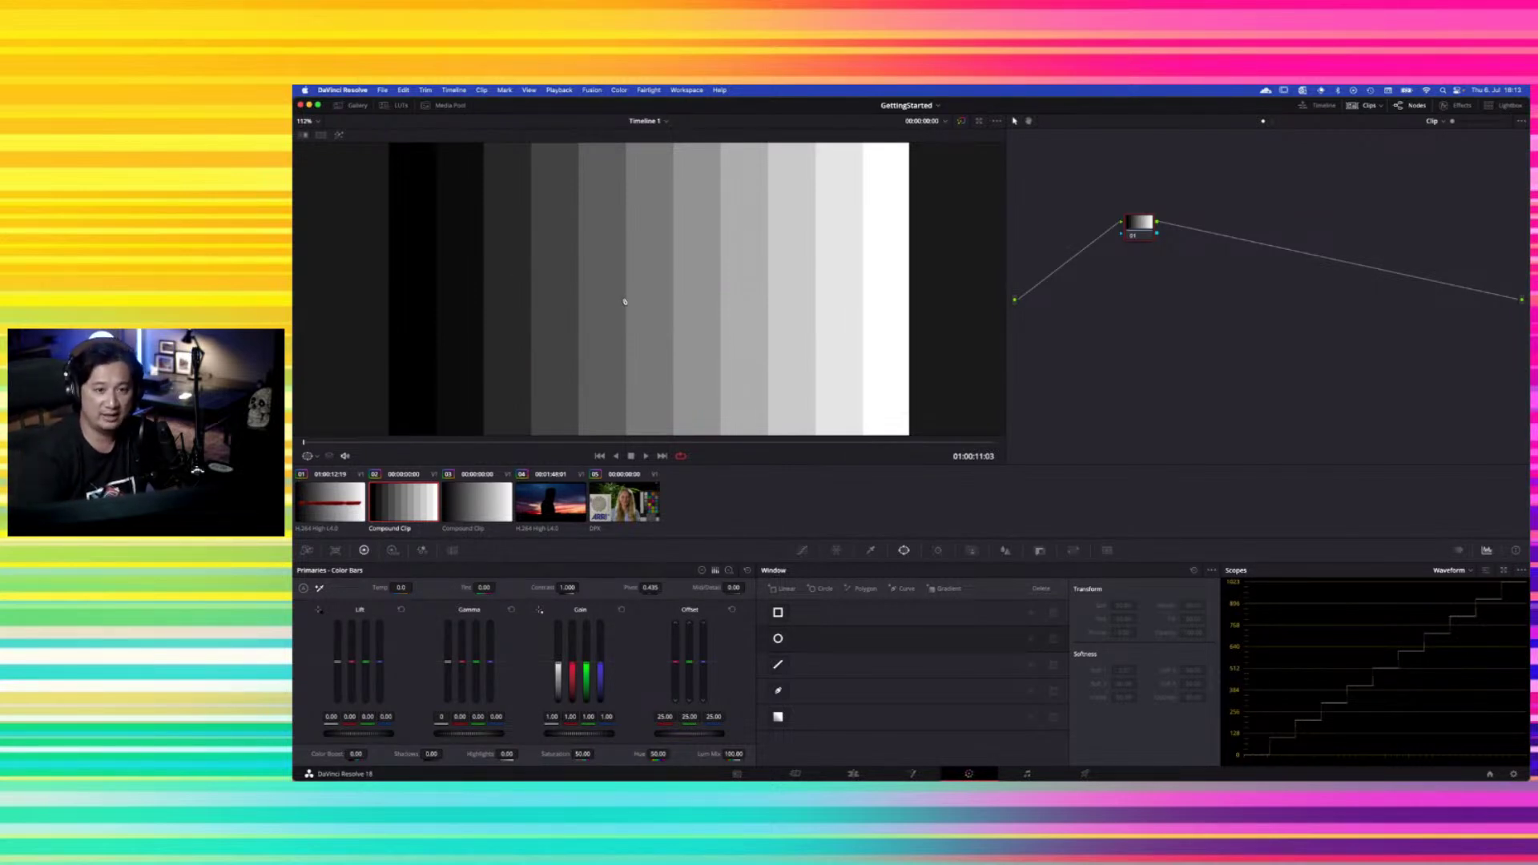
{"action": "left_click", "coordinate": [778, 639]}
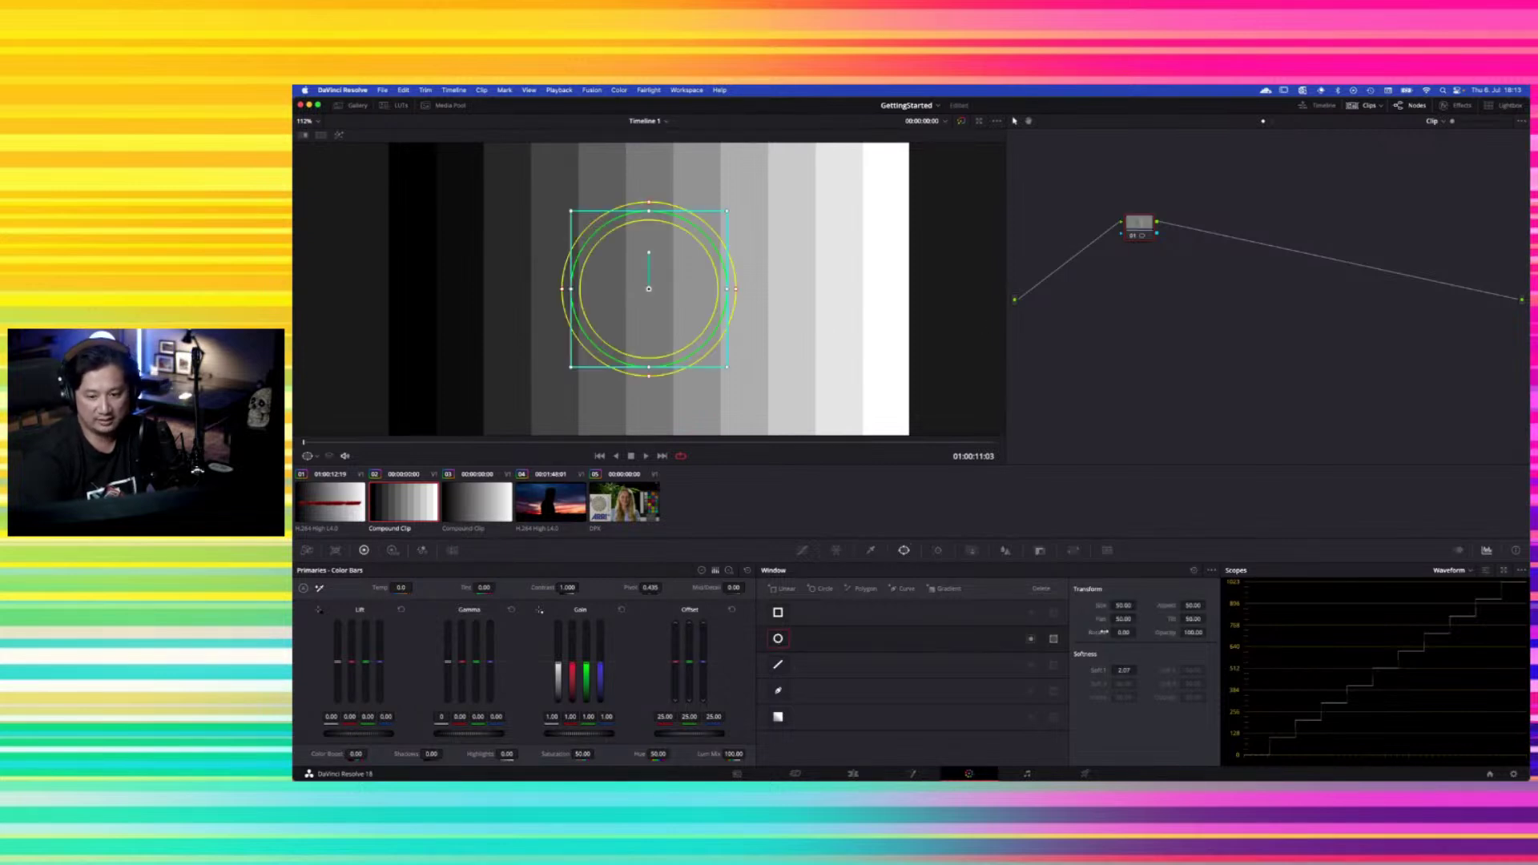
Shrink the circular window to a size of about 13.38, one gray bar wide, and set its softness to 0
{"action": "left_click", "coordinate": [1123, 606]}
{"action": "type", "text": "25"}
{"action": "key", "text": "Return"}
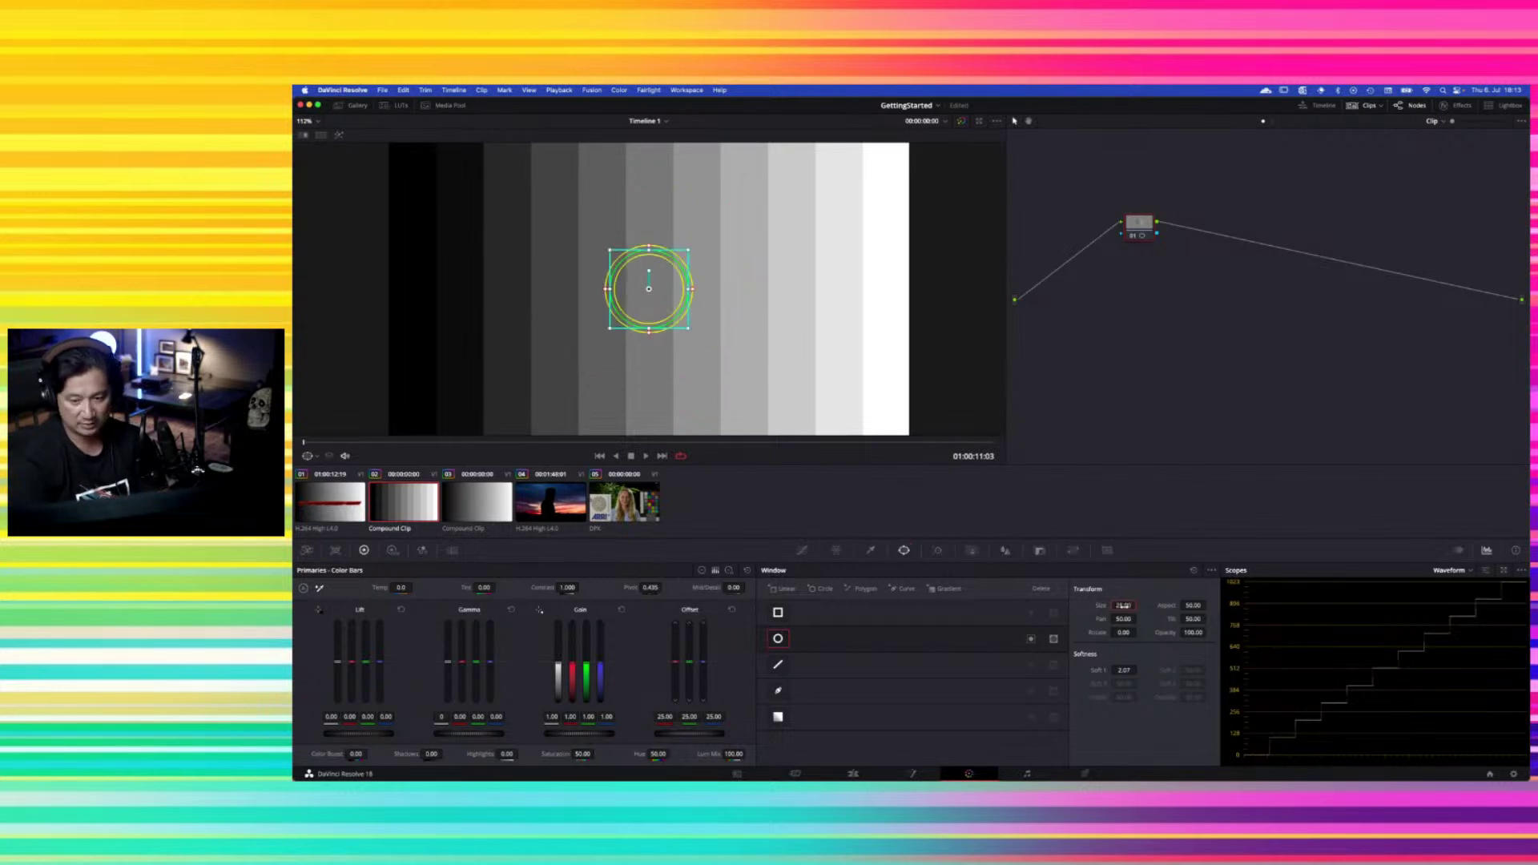
{"action": "left_click", "coordinate": [1123, 669]}
{"action": "type", "text": "0"}
{"action": "key", "text": "Return"}
{"action": "left_click_drag", "start_coordinate": [1123, 606], "coordinate": [845, 611]}
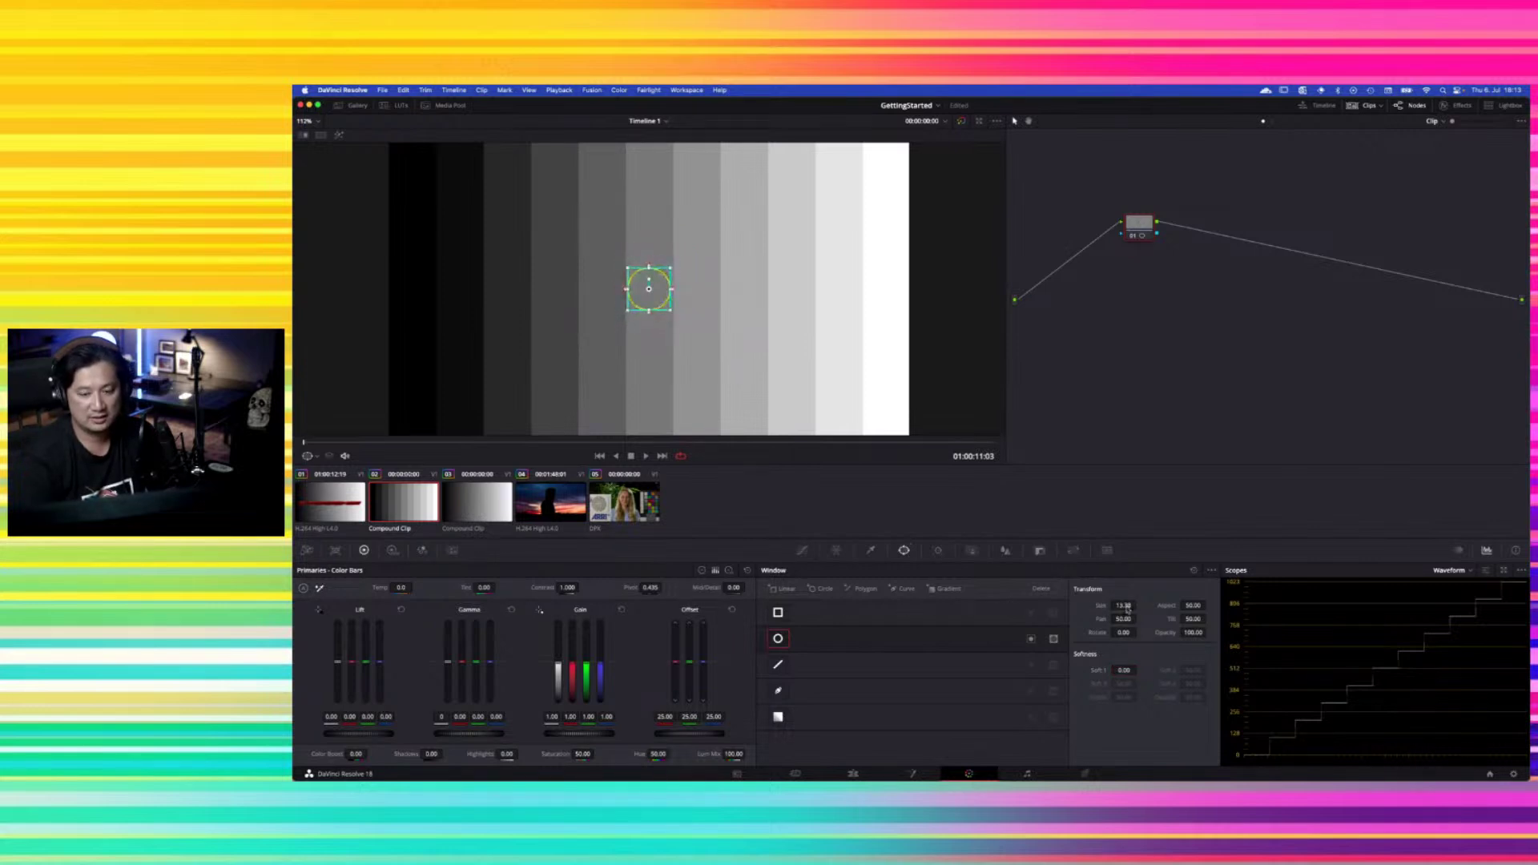
Pan the circular window to the black bar, step it across the dark gray bars, and place it on the mid-gray bar at about 49.82
{"action": "left_click_drag", "start_coordinate": [1124, 618], "coordinate": [1021, 617]}
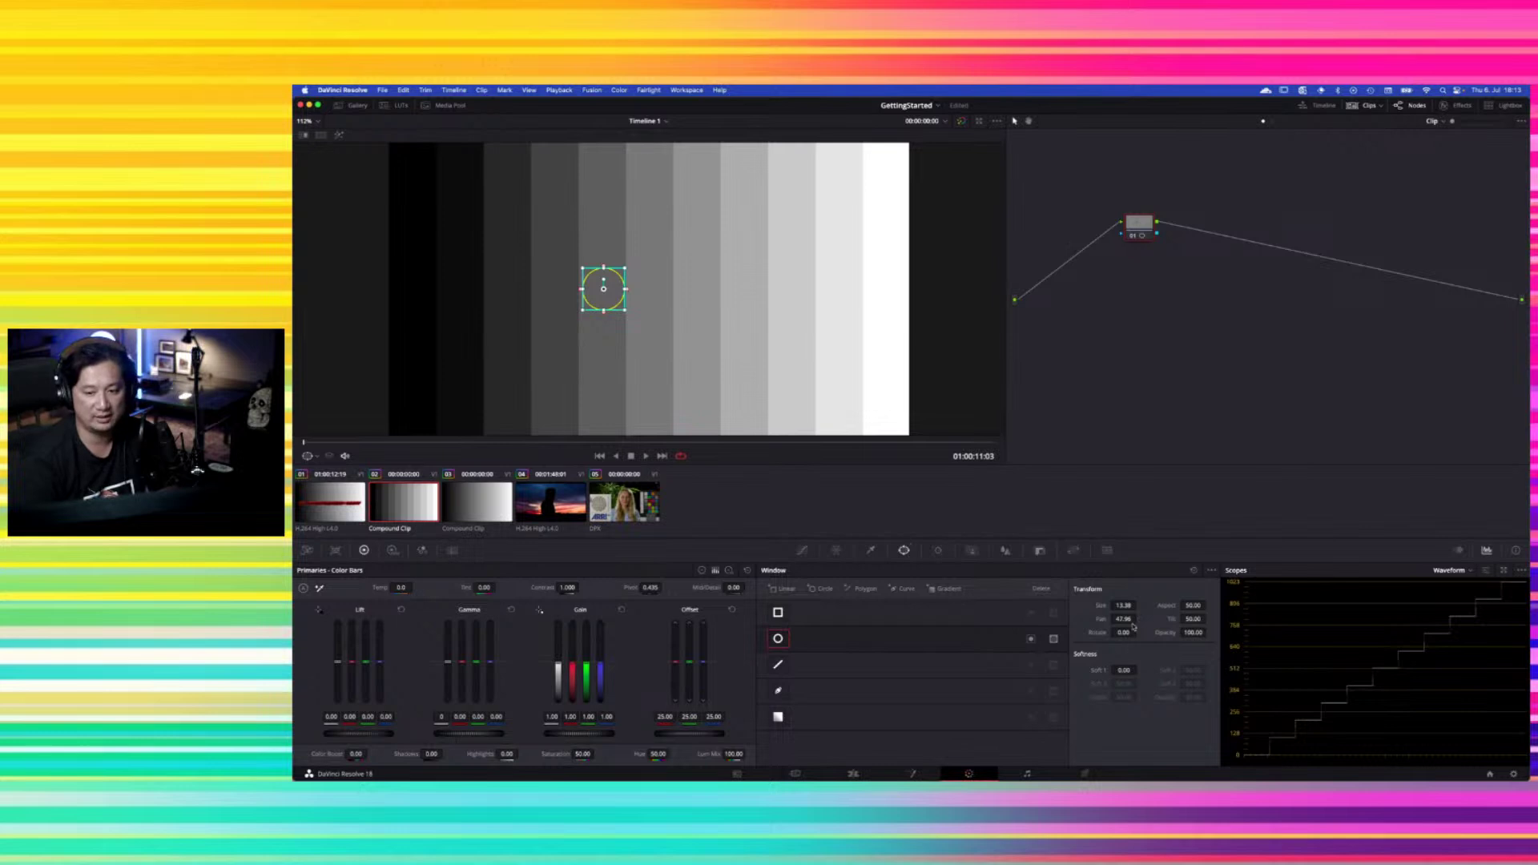
{"action": "left_click_drag", "start_coordinate": [1122, 619], "coordinate": [915, 591]}
{"action": "left_click", "coordinate": [1124, 619]}
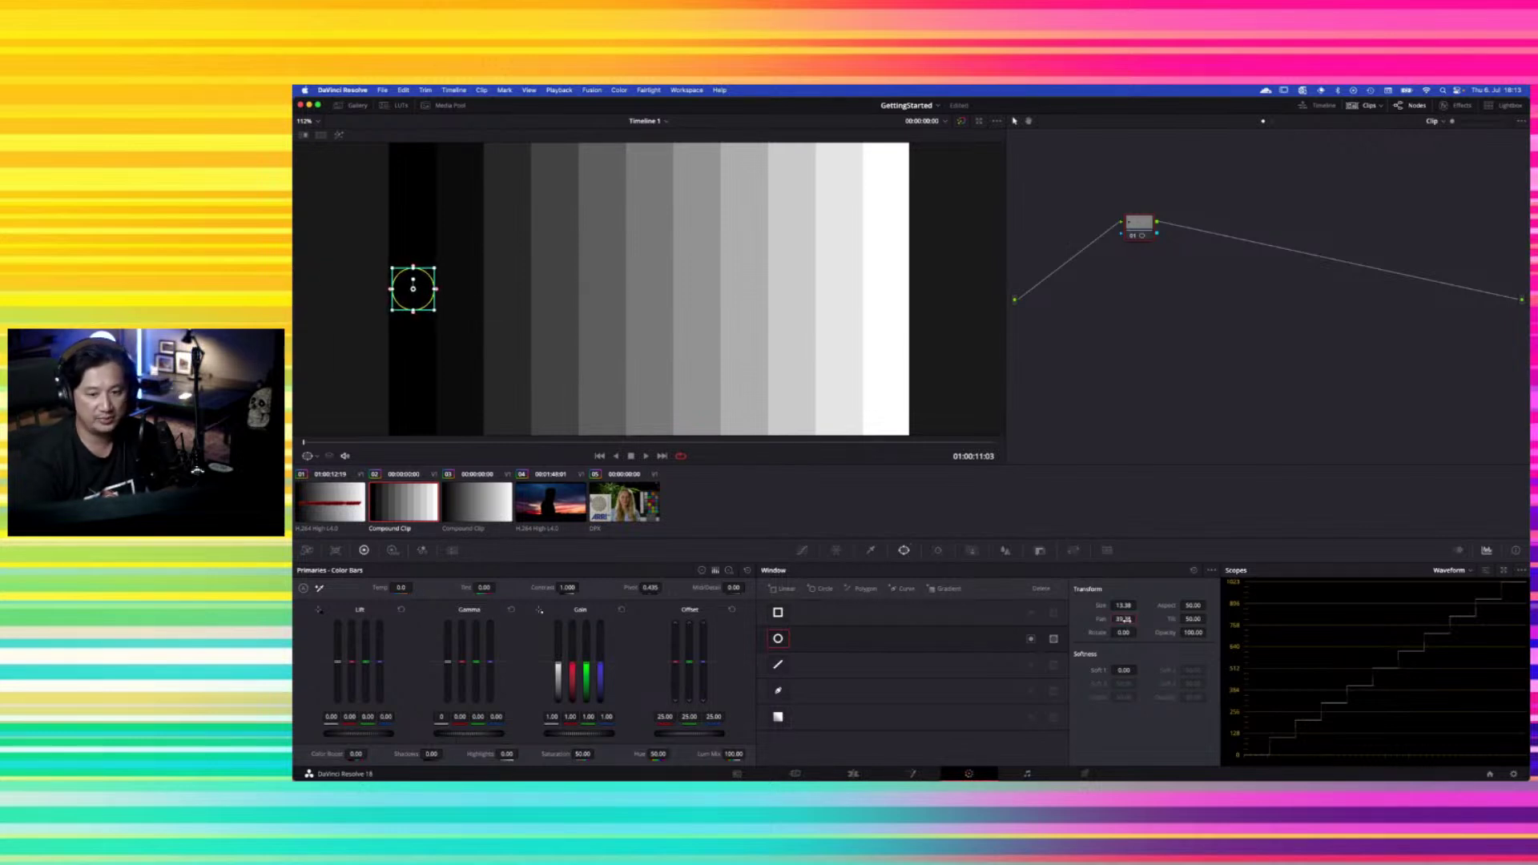
{"action": "left_click_drag", "start_coordinate": [1124, 619], "coordinate": [554, 415]}
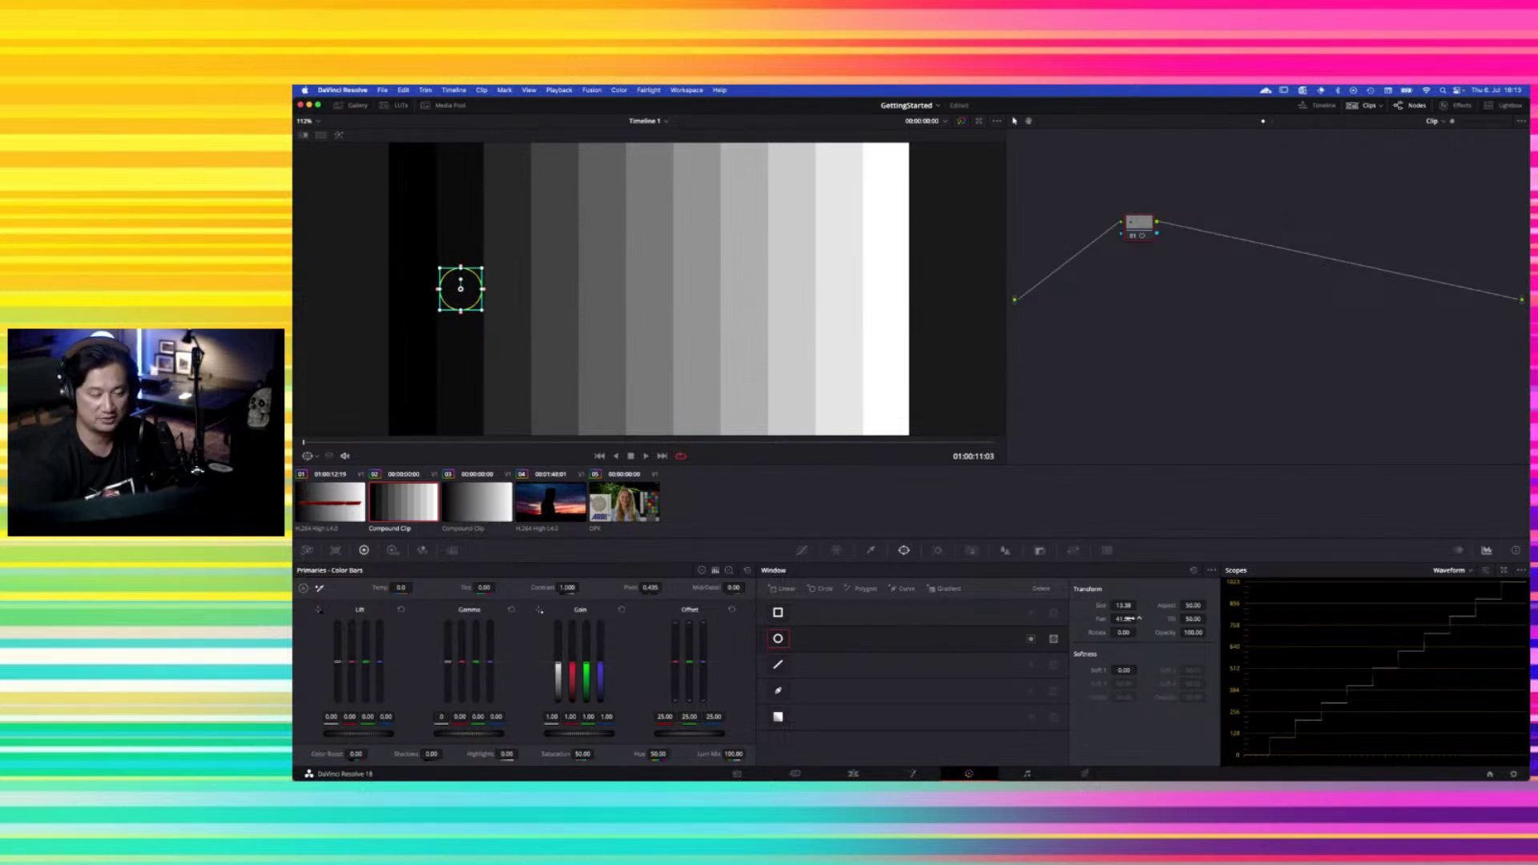
{"action": "left_click_drag", "start_coordinate": [1129, 618], "coordinate": [1172, 619]}
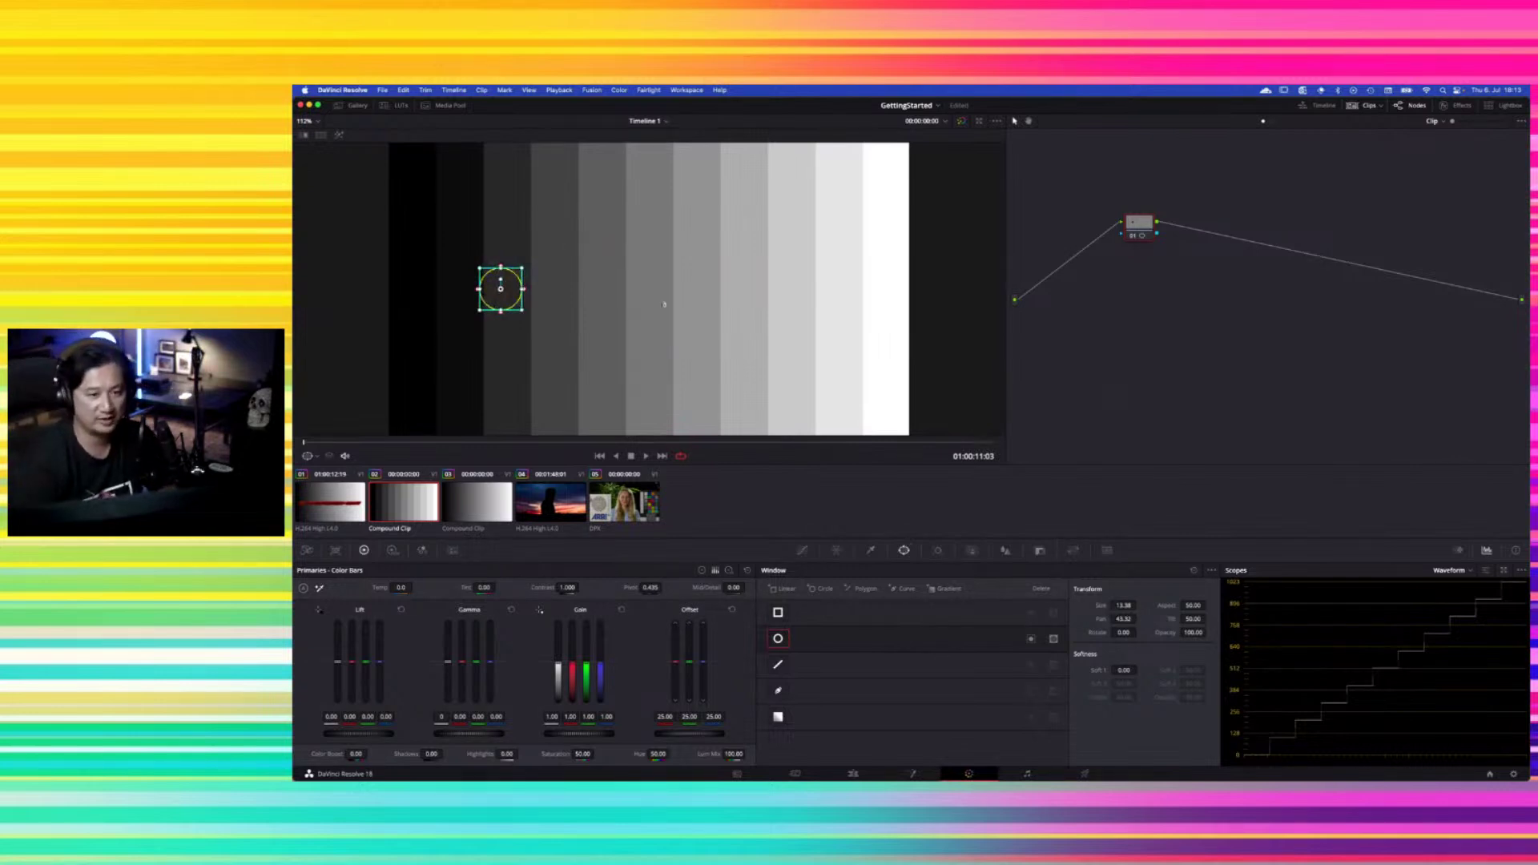
{"action": "left_click_drag", "start_coordinate": [1123, 620], "coordinate": [1279, 619]}
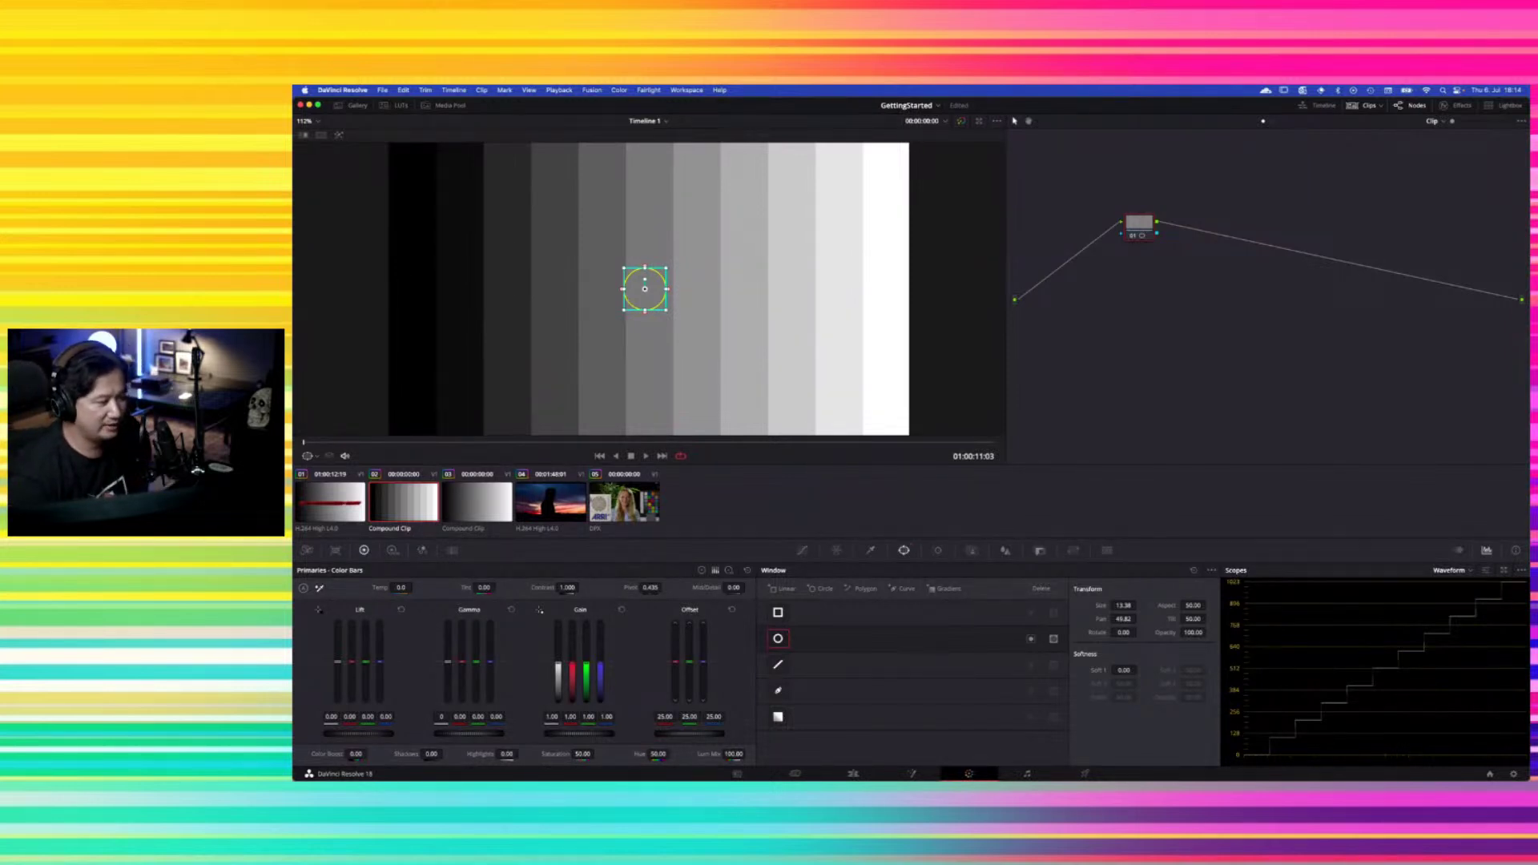
Select the smooth gradient clip and review the Color Management settings of the project without changing them
{"action": "left_click", "coordinate": [495, 512]}
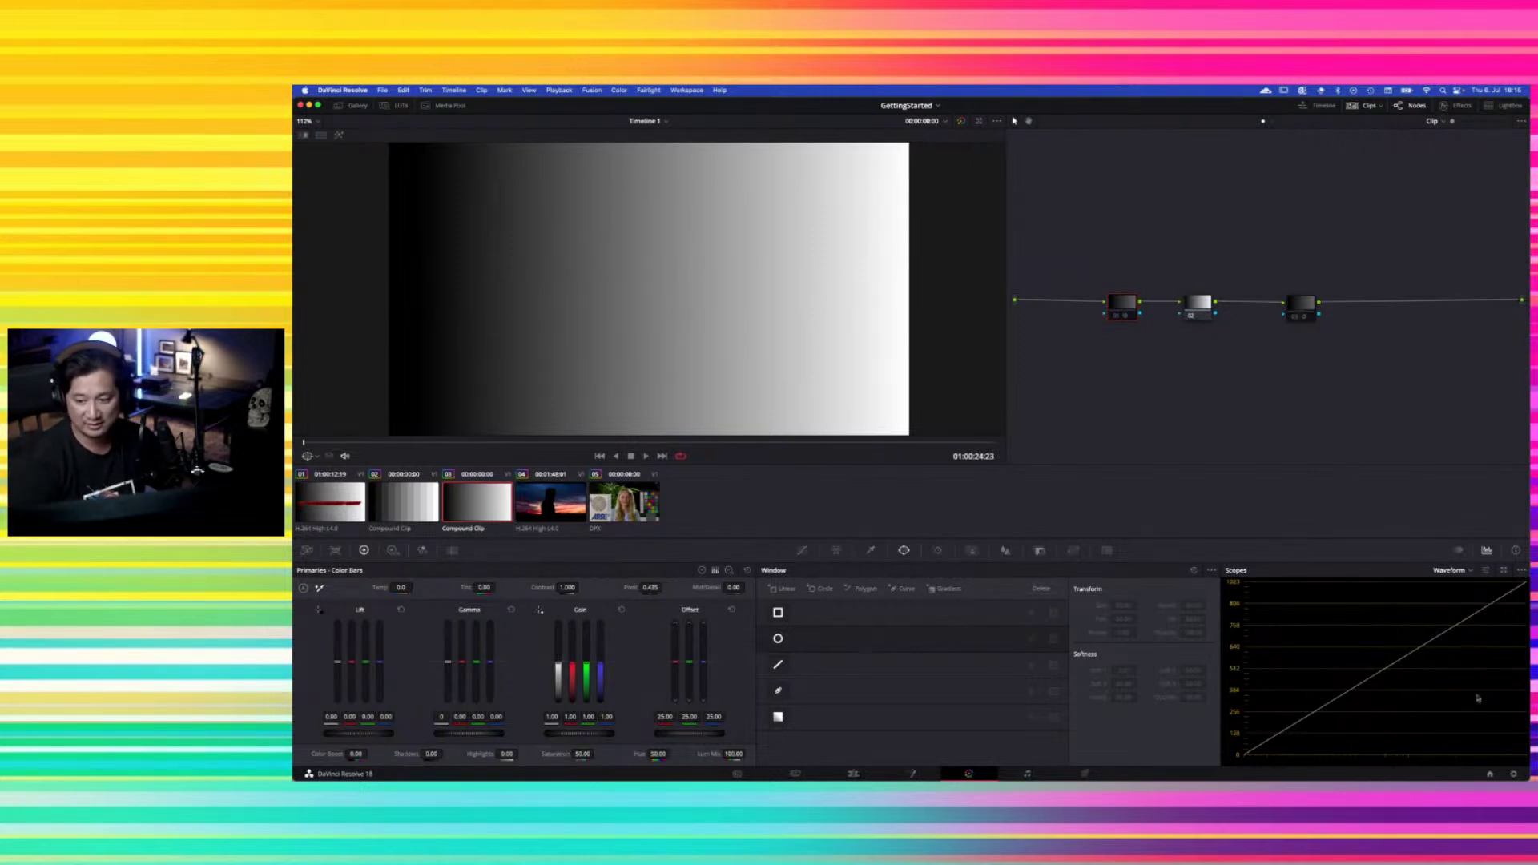
{"action": "left_click", "coordinate": [1513, 774]}
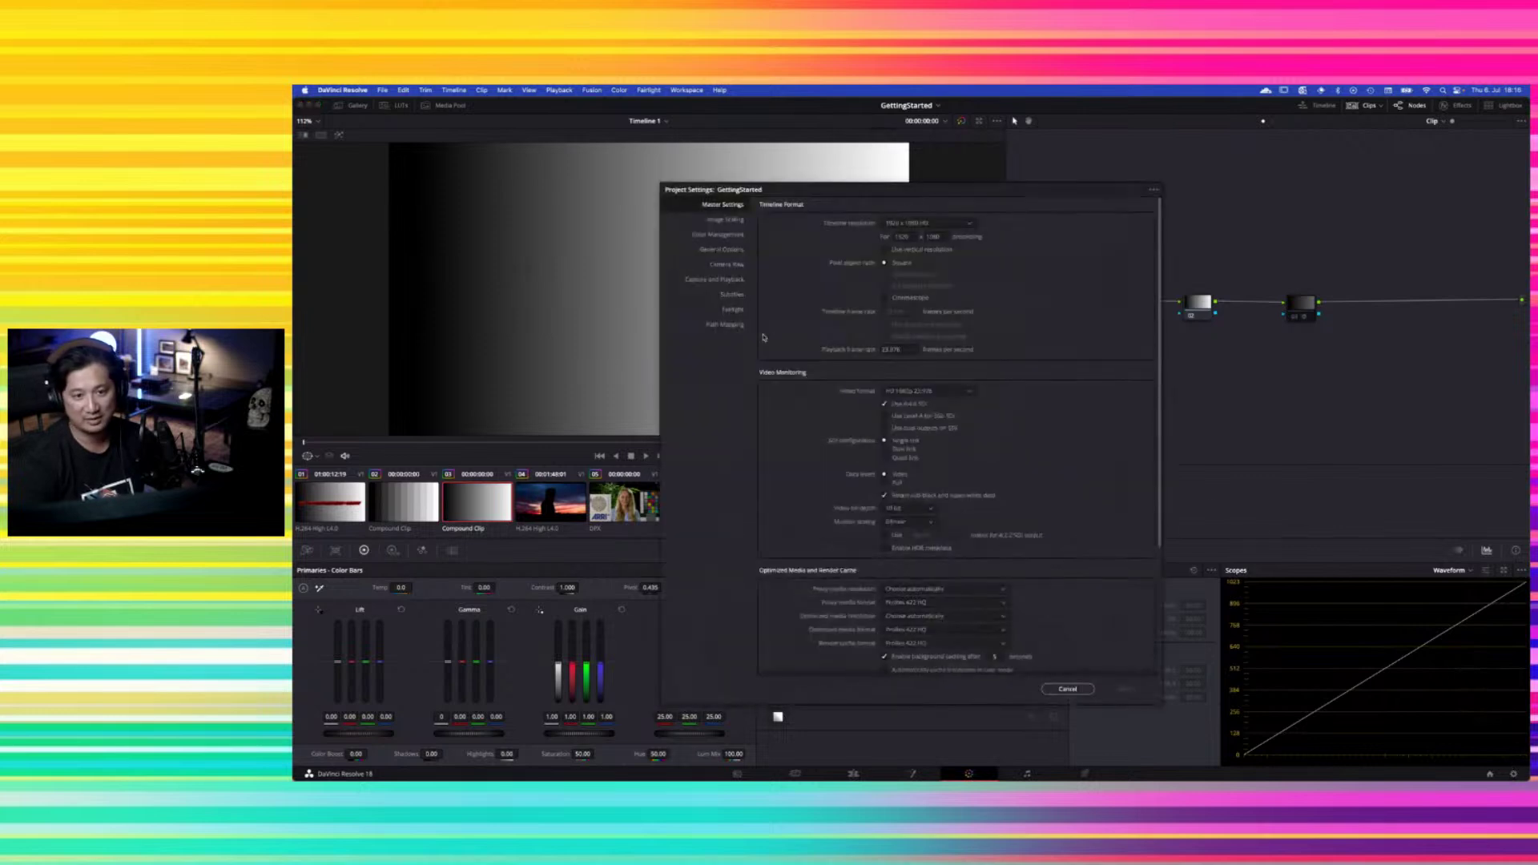
{"action": "left_click", "coordinate": [720, 233]}
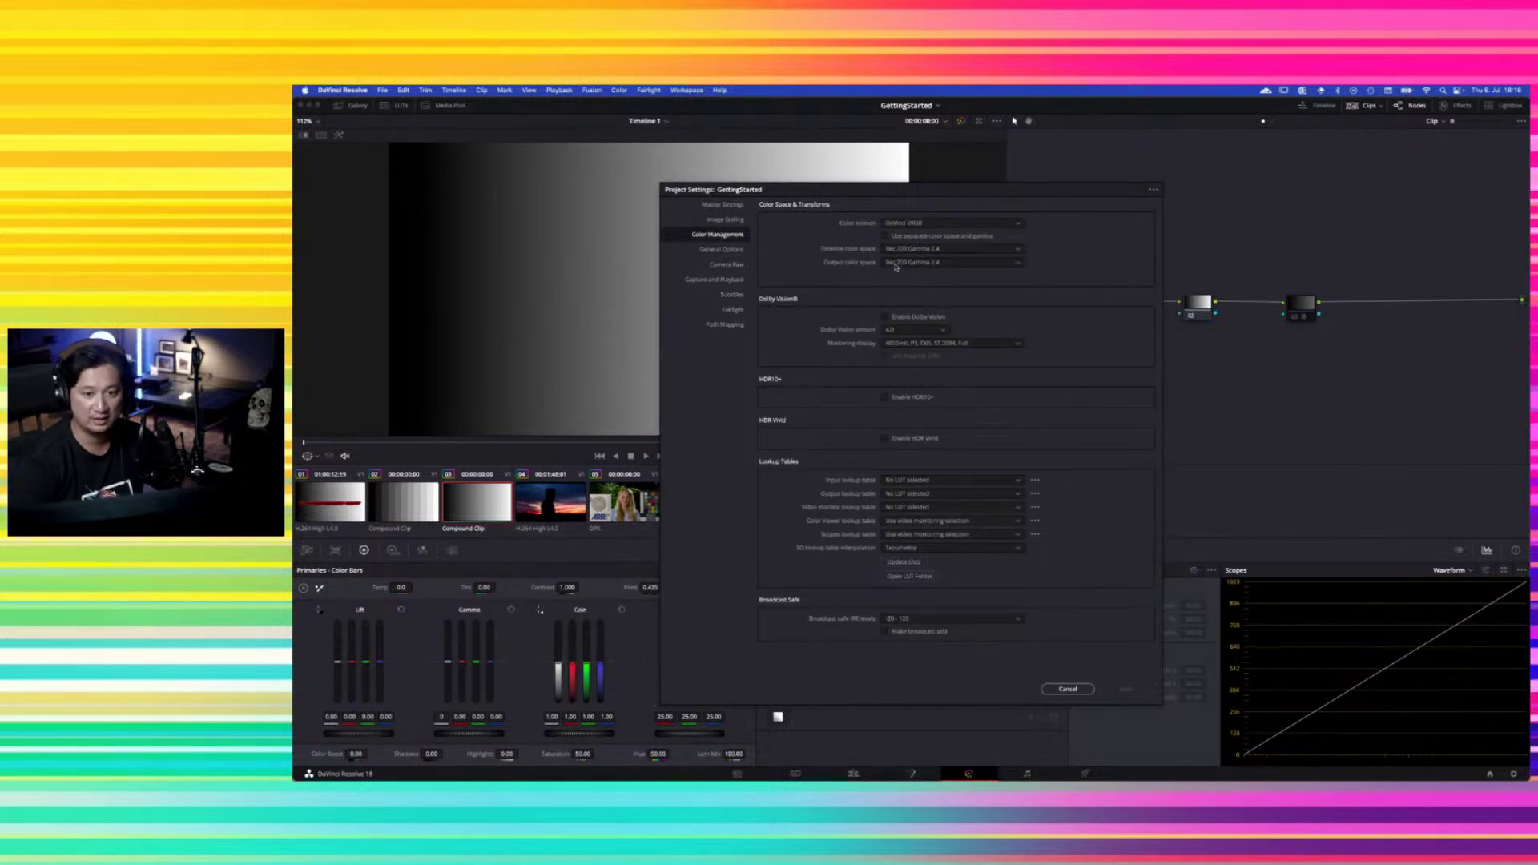
{"action": "left_click", "coordinate": [1068, 689]}
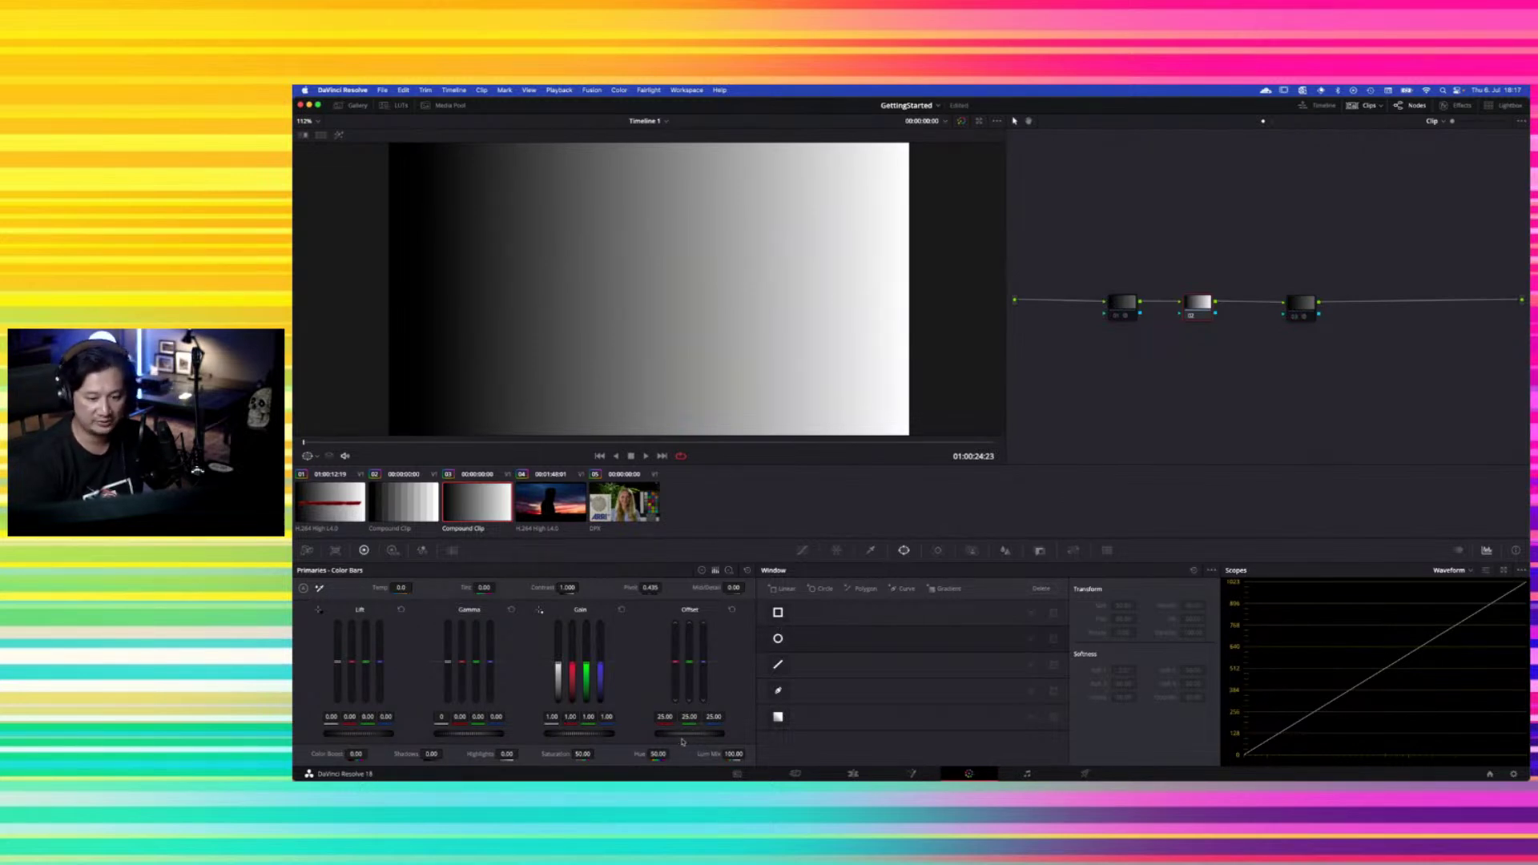
Try raising the Offset of the gradient clip's middle node to about 65.2, and reset it
{"action": "left_click_drag", "start_coordinate": [672, 735], "coordinate": [900, 746]}
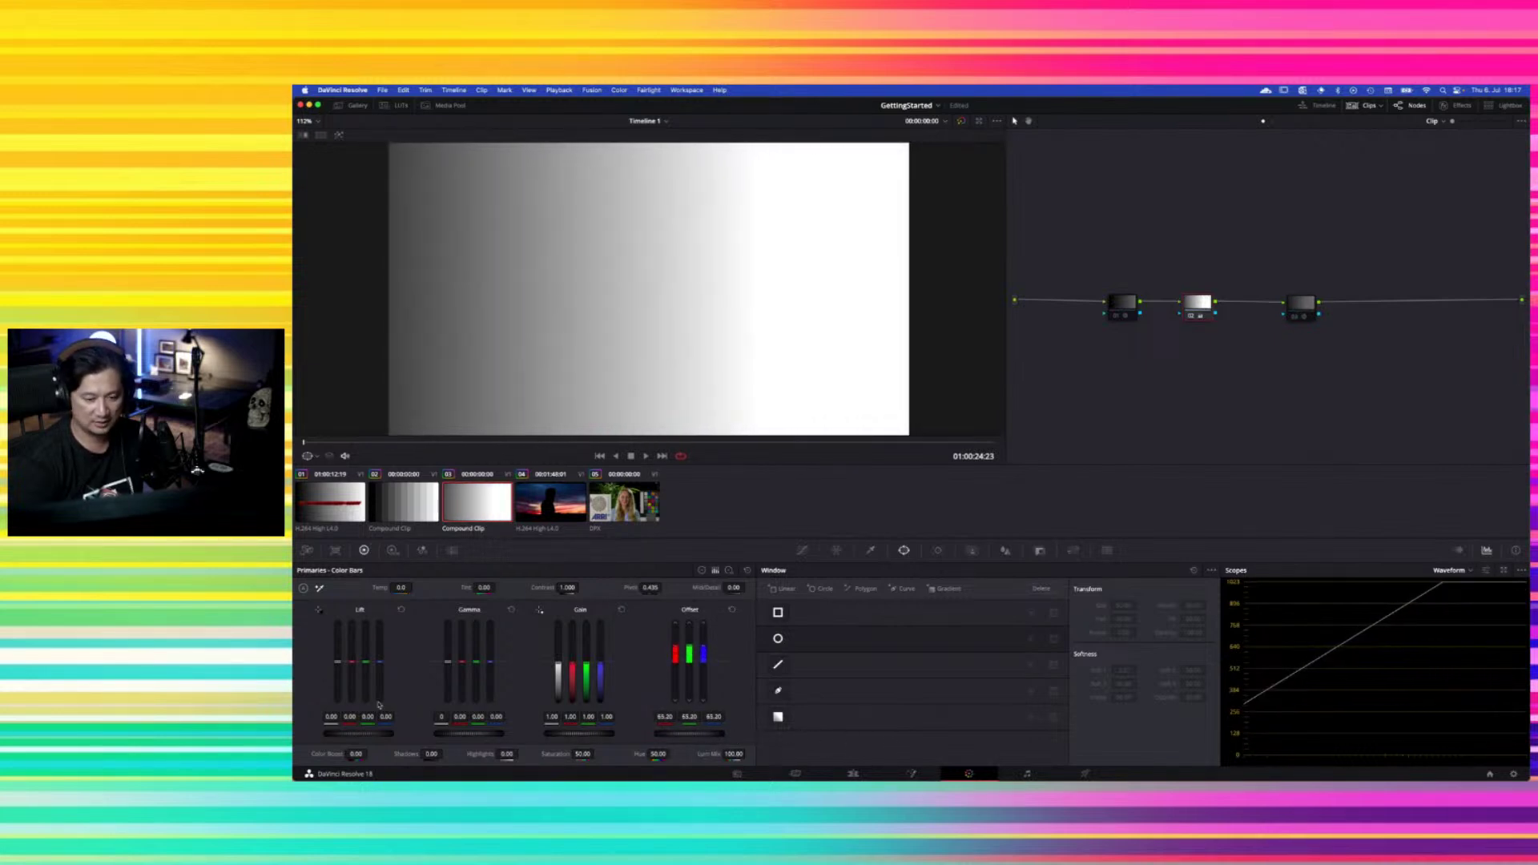
{"action": "left_click", "coordinate": [731, 610]}
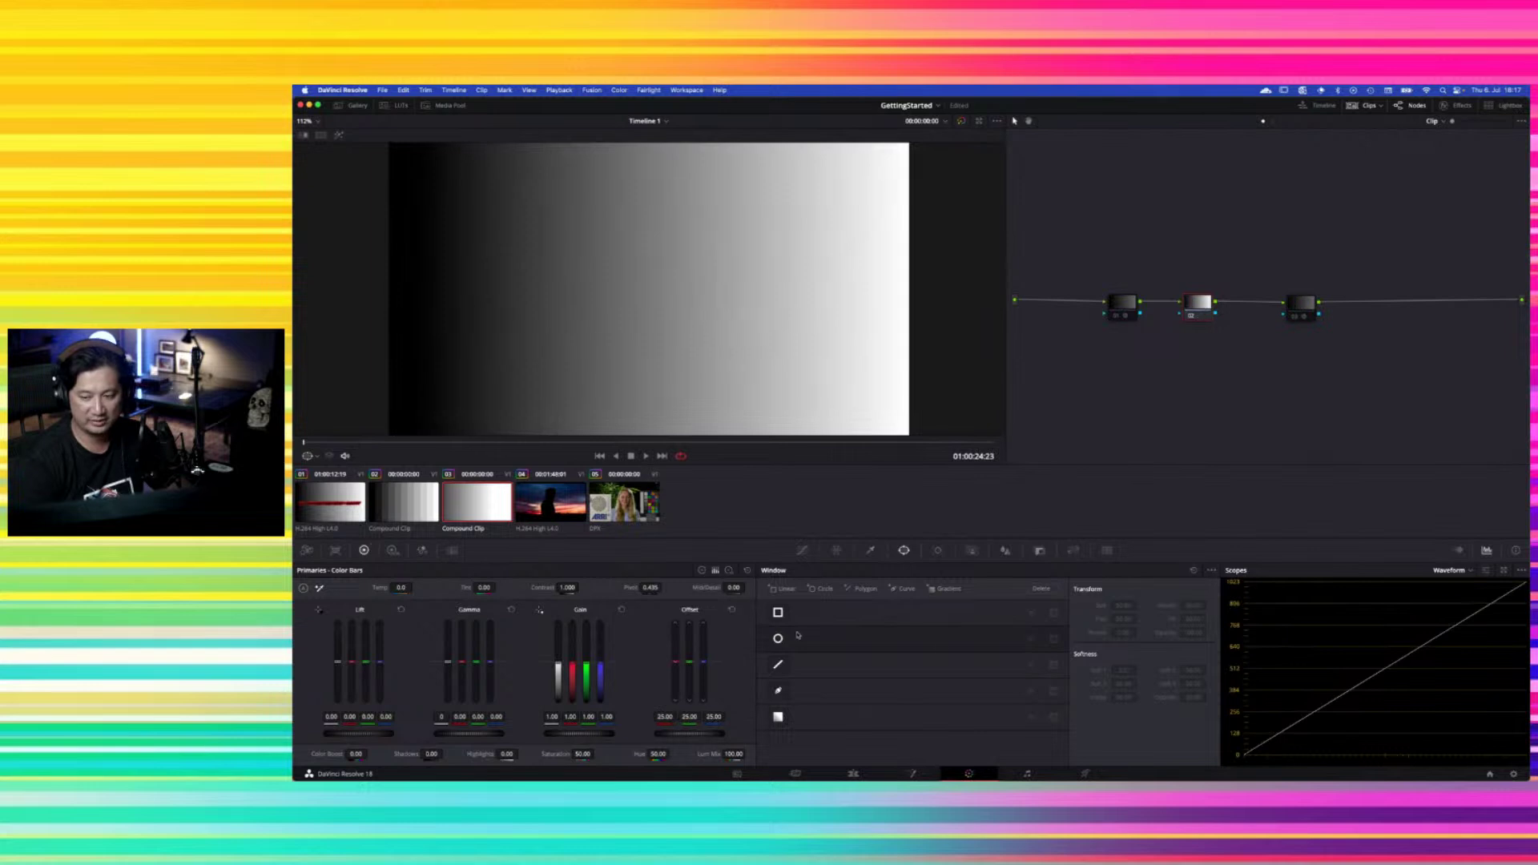
Show the waveform scope in an enlarged floating window, sized and placed so the primaries controls stay accessible
{"action": "left_click", "coordinate": [1504, 571]}
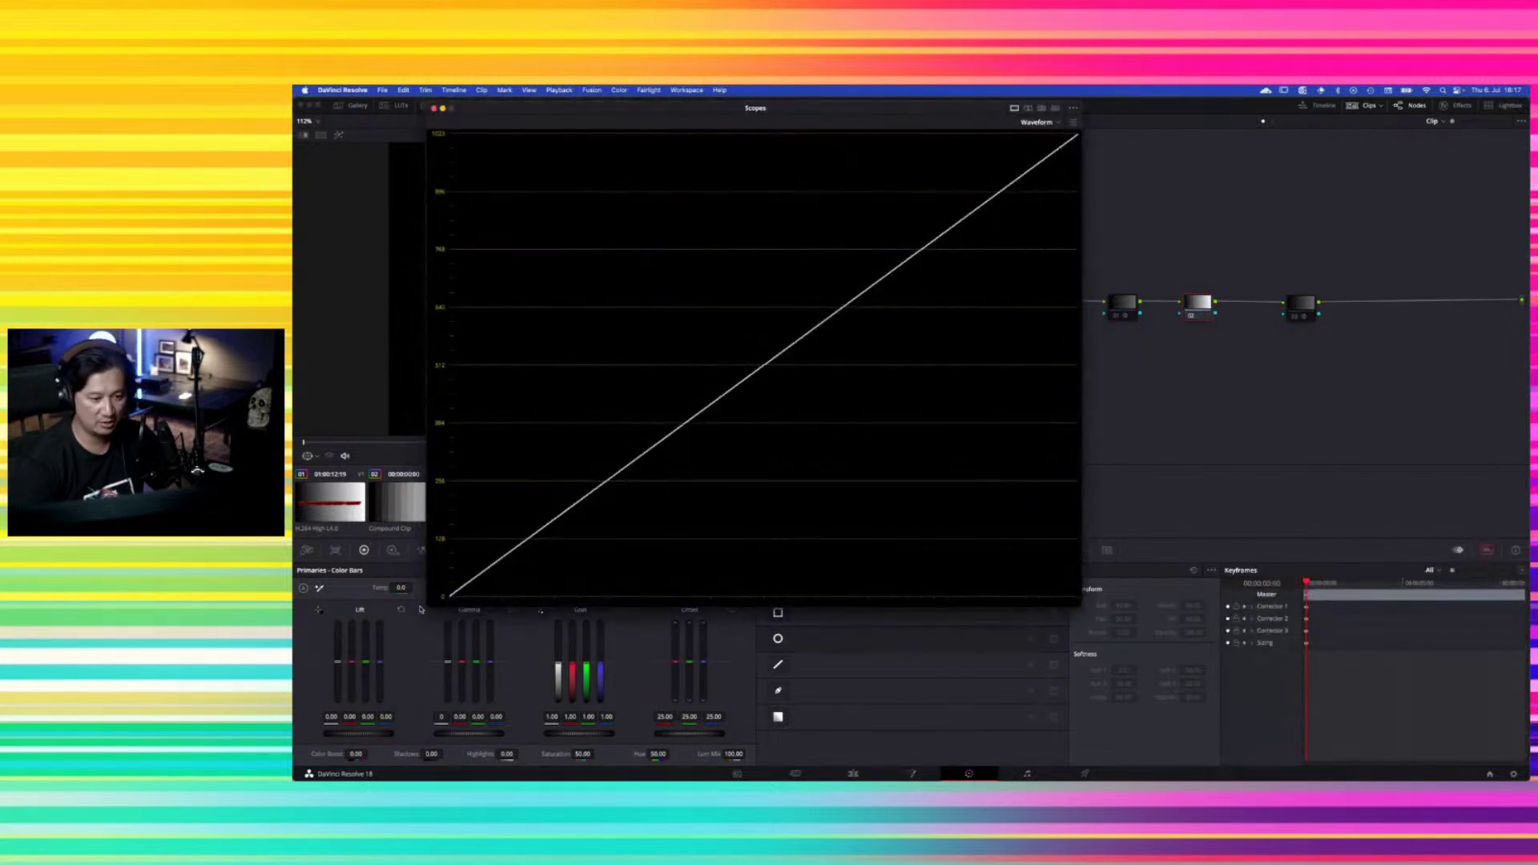
{"action": "left_click_drag", "start_coordinate": [429, 605], "coordinate": [478, 572]}
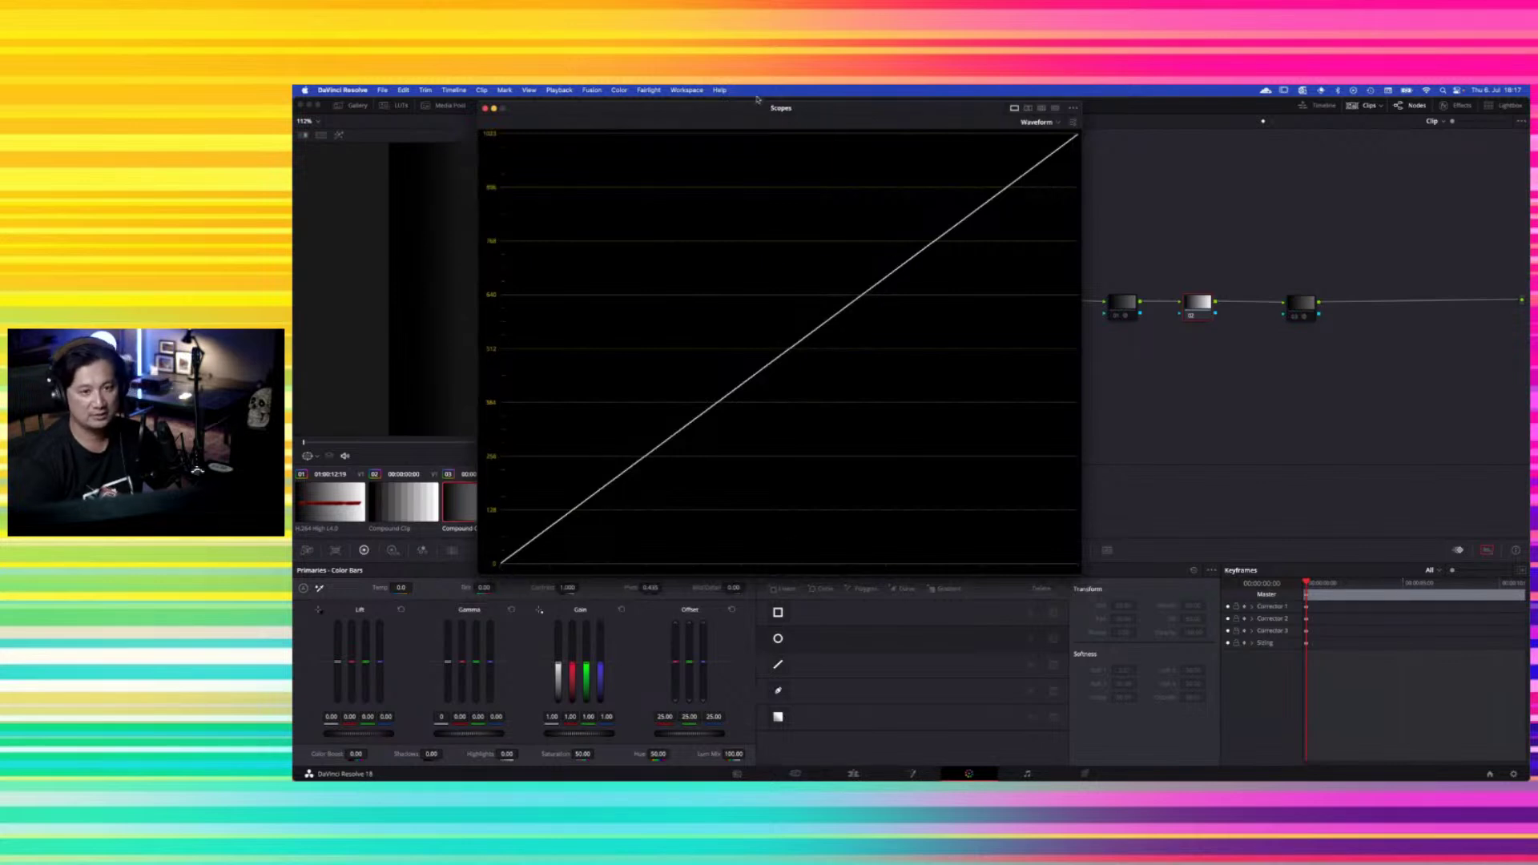
{"action": "left_click_drag", "start_coordinate": [761, 113], "coordinate": [724, 109]}
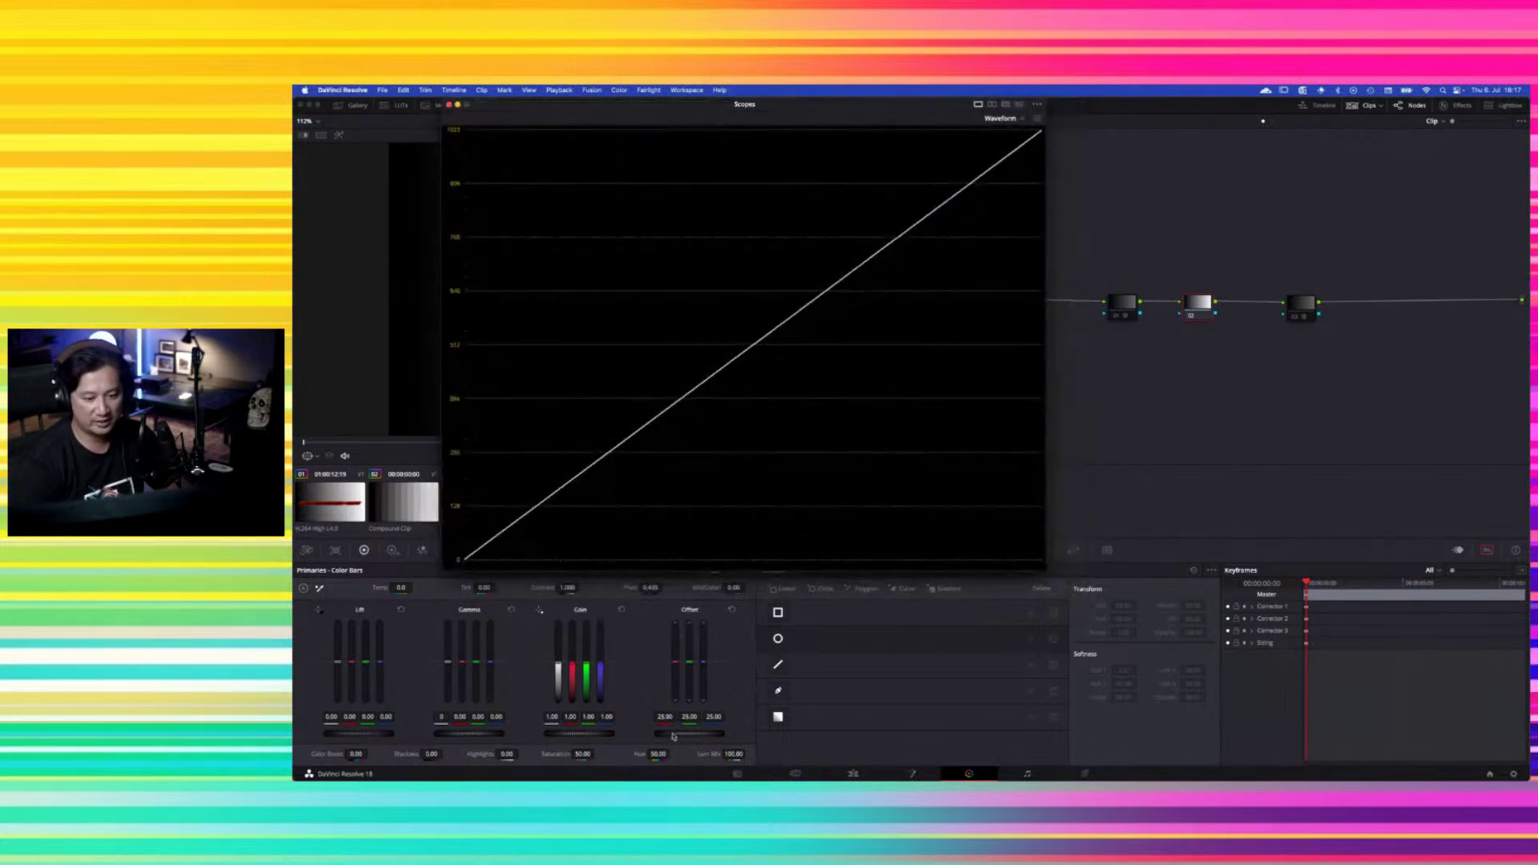
Examine how raising the Offset shifts the gradient's waveform, and close the floating scope window
{"action": "mouse_move", "coordinate": [673, 735]}
{"action": "left_mouse_down"}
{"action": "mouse_move", "coordinate": [753, 736]}
{"action": "mouse_move", "coordinate": [621, 737]}
{"action": "mouse_move", "coordinate": [841, 735]}
{"action": "mouse_move", "coordinate": [596, 738]}
{"action": "mouse_move", "coordinate": [817, 736]}
{"action": "mouse_move", "coordinate": [632, 737]}
{"action": "mouse_move", "coordinate": [793, 735]}
{"action": "mouse_move", "coordinate": [641, 736]}
{"action": "mouse_move", "coordinate": [737, 735]}
{"action": "left_mouse_up"}
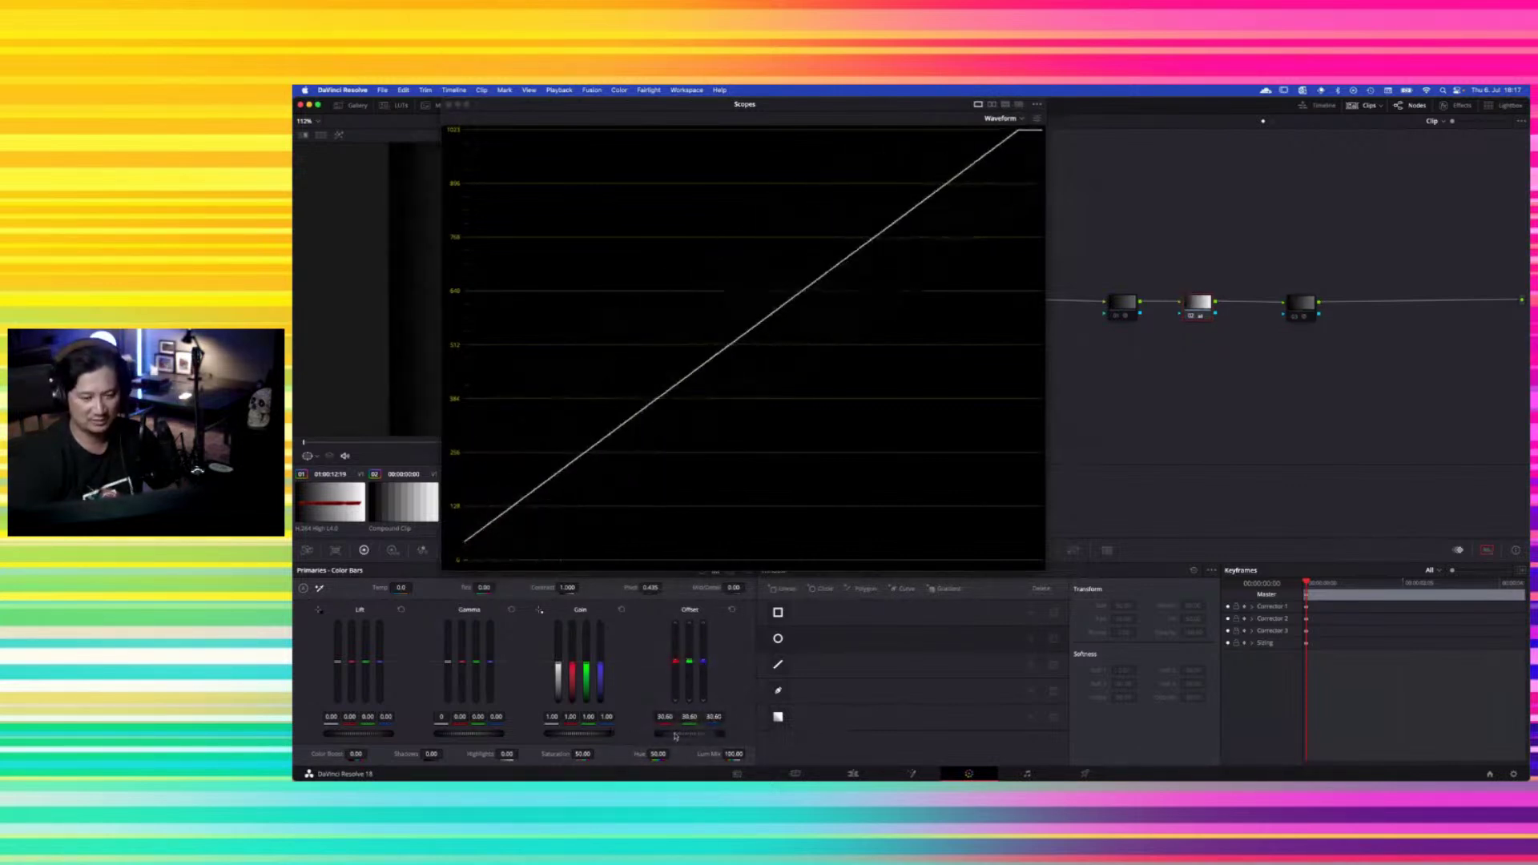
{"action": "left_click", "coordinate": [448, 106]}
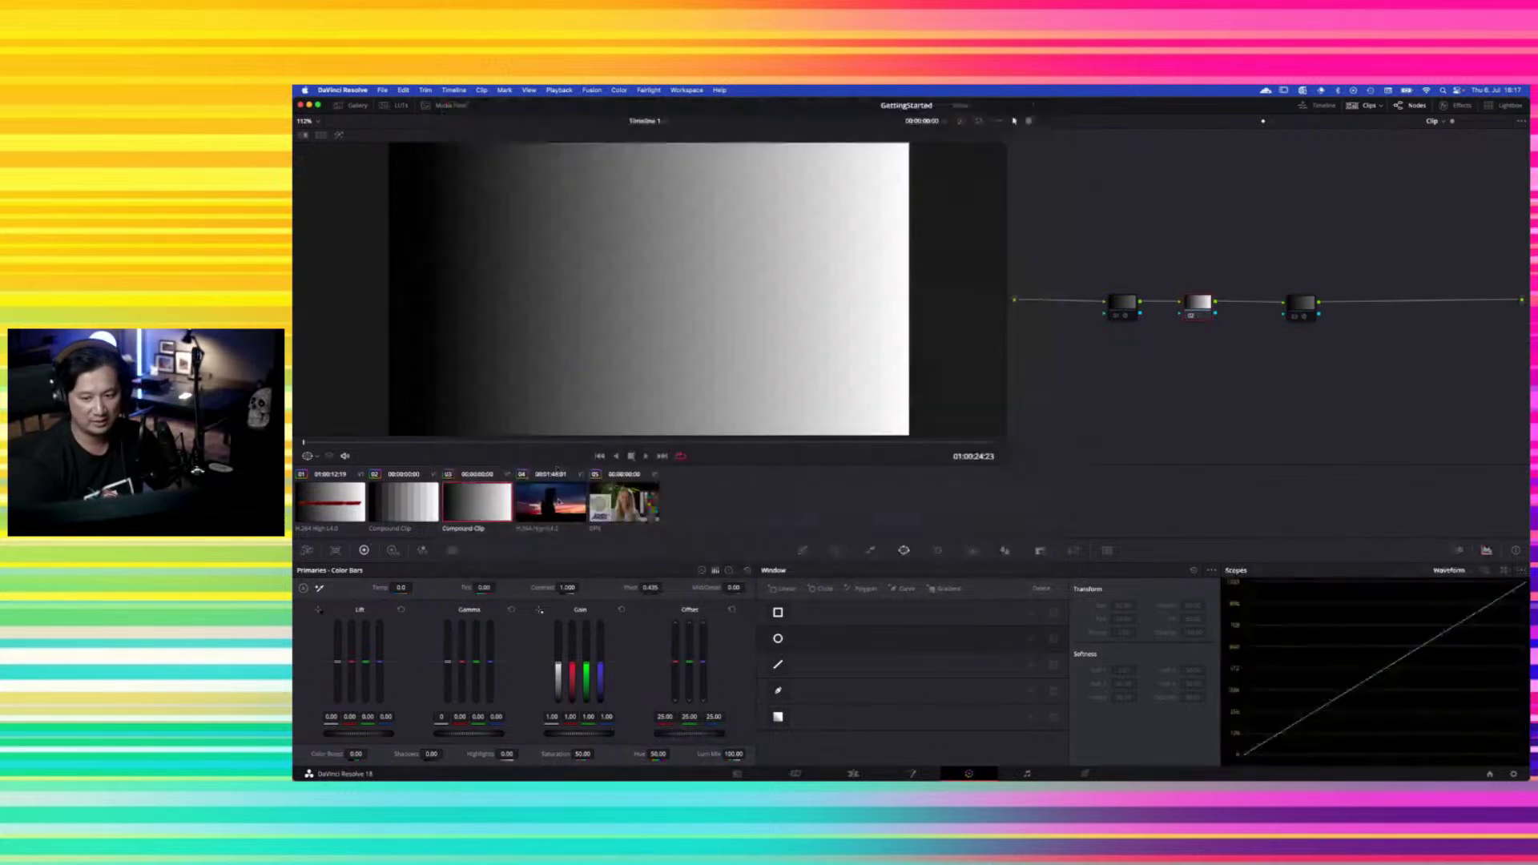
Select the sunset silhouette clip, disable its first and last nodes, and make the middle node active
{"action": "left_click", "coordinate": [551, 501]}
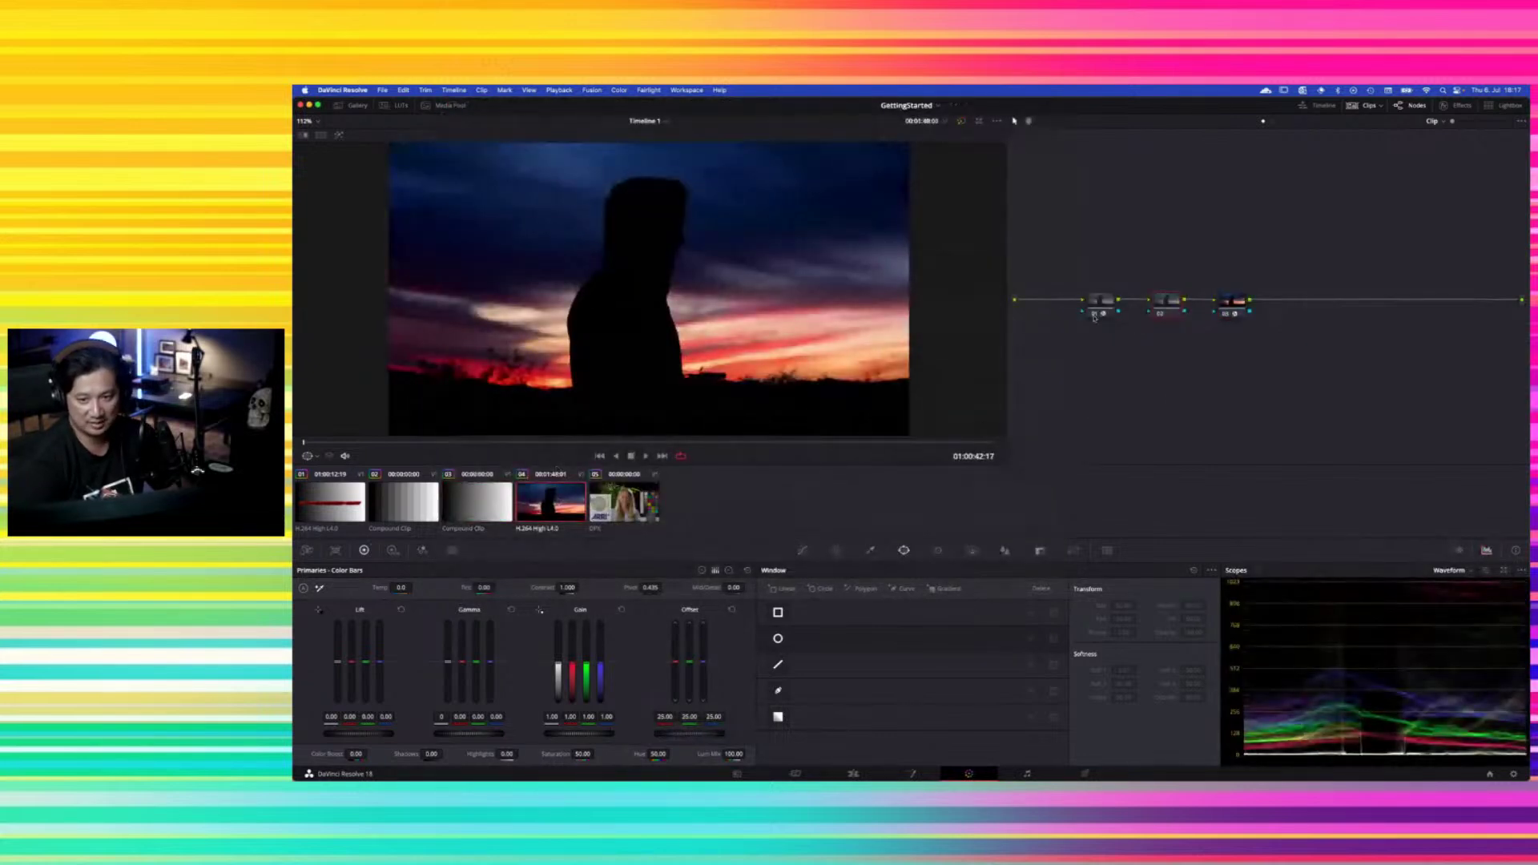
{"action": "left_click", "coordinate": [1092, 315]}
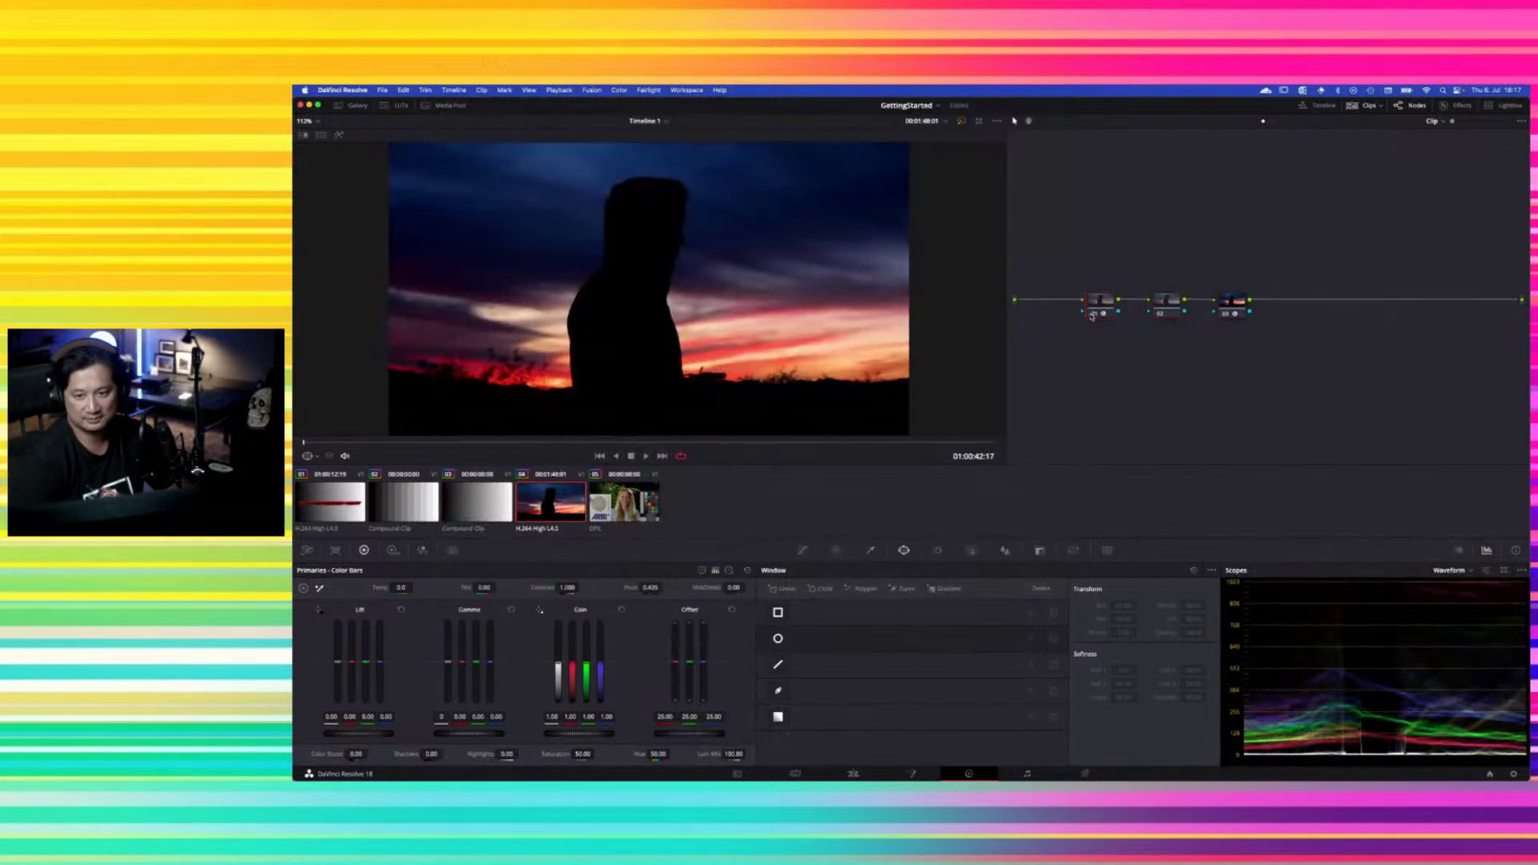
{"action": "left_click", "coordinate": [1090, 314]}
{"action": "left_click", "coordinate": [1225, 315]}
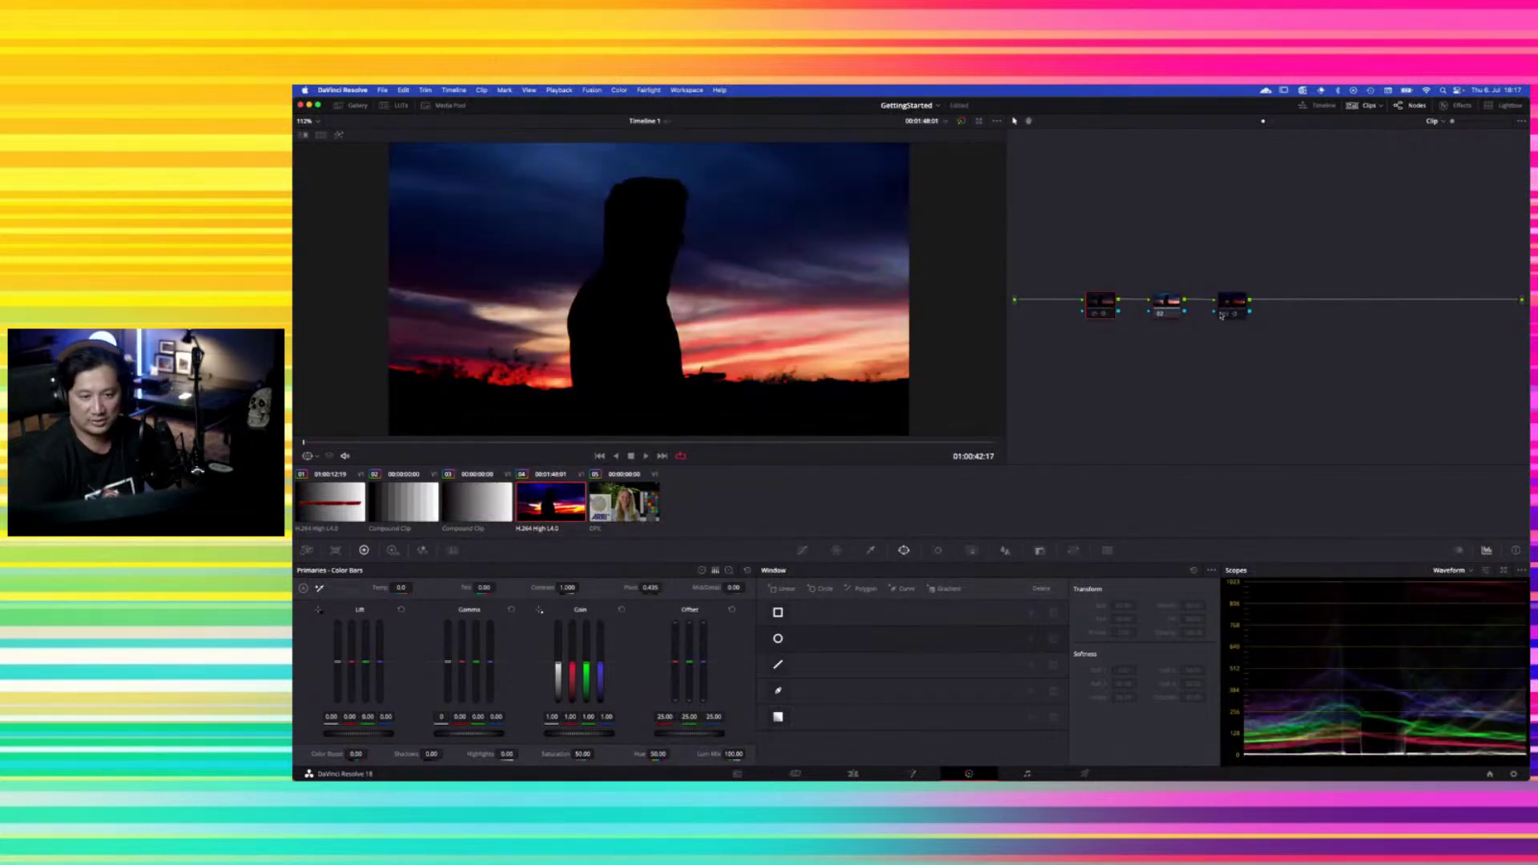
{"action": "left_click", "coordinate": [1172, 305]}
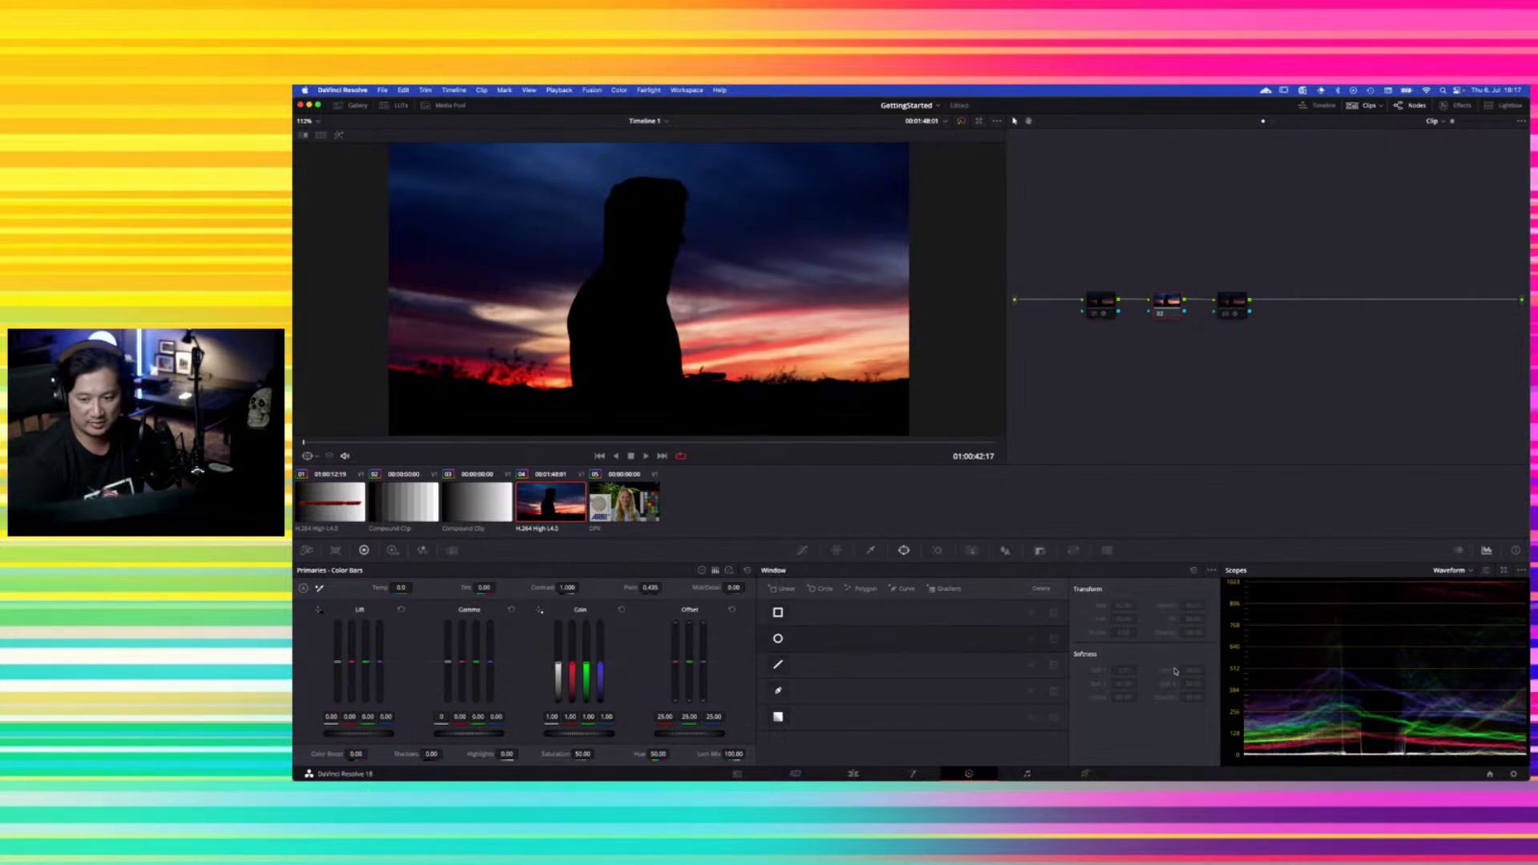
Try raising the silhouette clip's Offset to about 43.4 with the waveform in a floating window, close it, and reset the middle node
{"action": "left_click", "coordinate": [1502, 570]}
{"action": "left_click_drag", "start_coordinate": [673, 112], "coordinate": [1110, 139]}
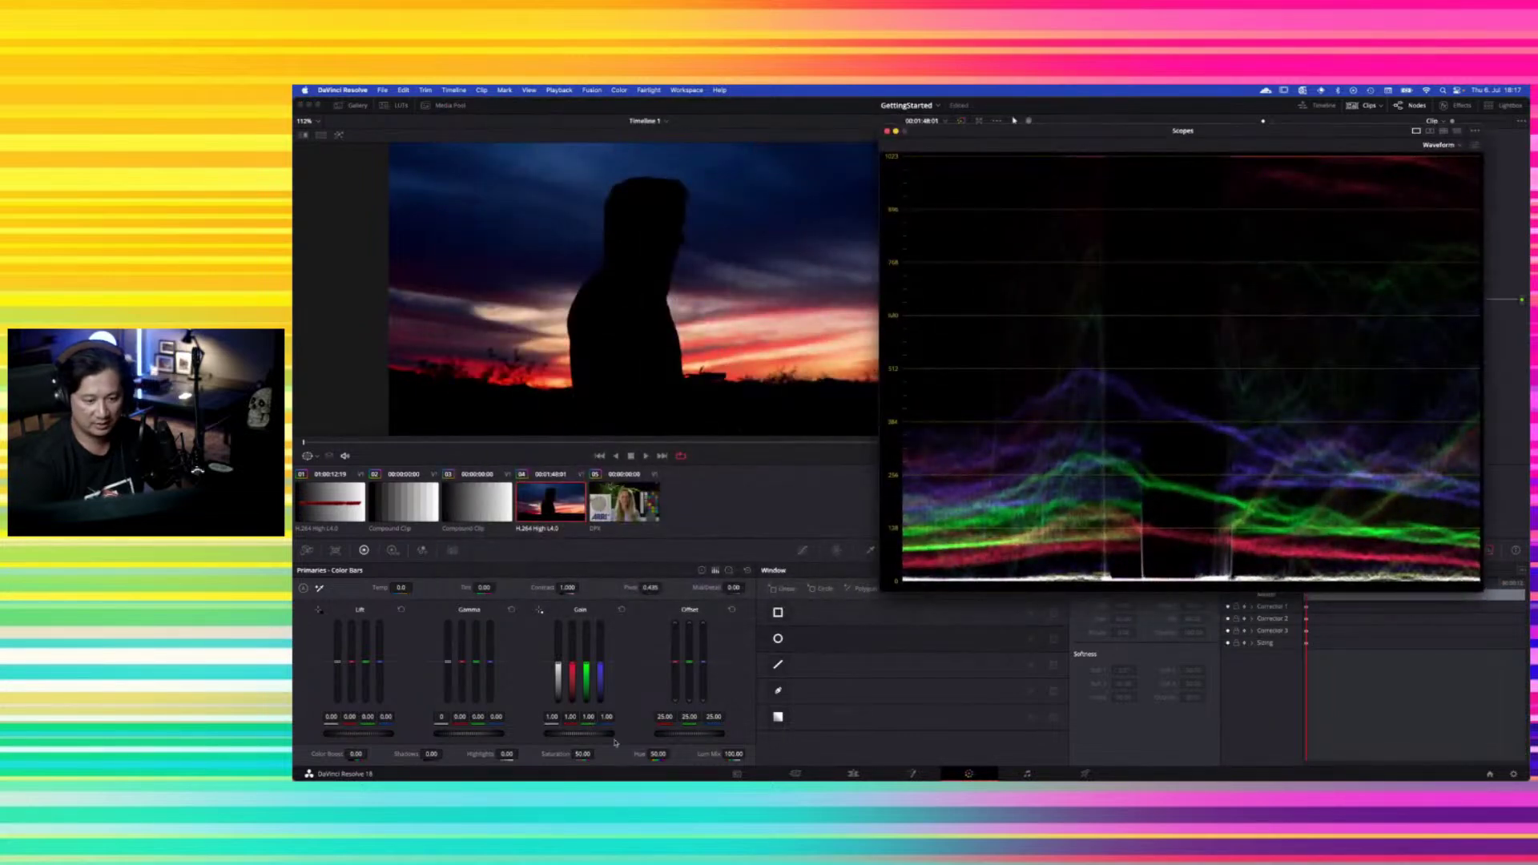
{"action": "mouse_move", "coordinate": [675, 735]}
{"action": "left_mouse_down"}
{"action": "mouse_move", "coordinate": [777, 741]}
{"action": "mouse_move", "coordinate": [633, 740]}
{"action": "mouse_move", "coordinate": [862, 735]}
{"action": "mouse_move", "coordinate": [721, 730]}
{"action": "mouse_move", "coordinate": [817, 719]}
{"action": "mouse_move", "coordinate": [538, 710]}
{"action": "mouse_move", "coordinate": [705, 711]}
{"action": "mouse_move", "coordinate": [701, 737]}
{"action": "mouse_move", "coordinate": [732, 732]}
{"action": "mouse_move", "coordinate": [673, 730]}
{"action": "mouse_move", "coordinate": [830, 725]}
{"action": "mouse_move", "coordinate": [696, 727]}
{"action": "left_mouse_up"}
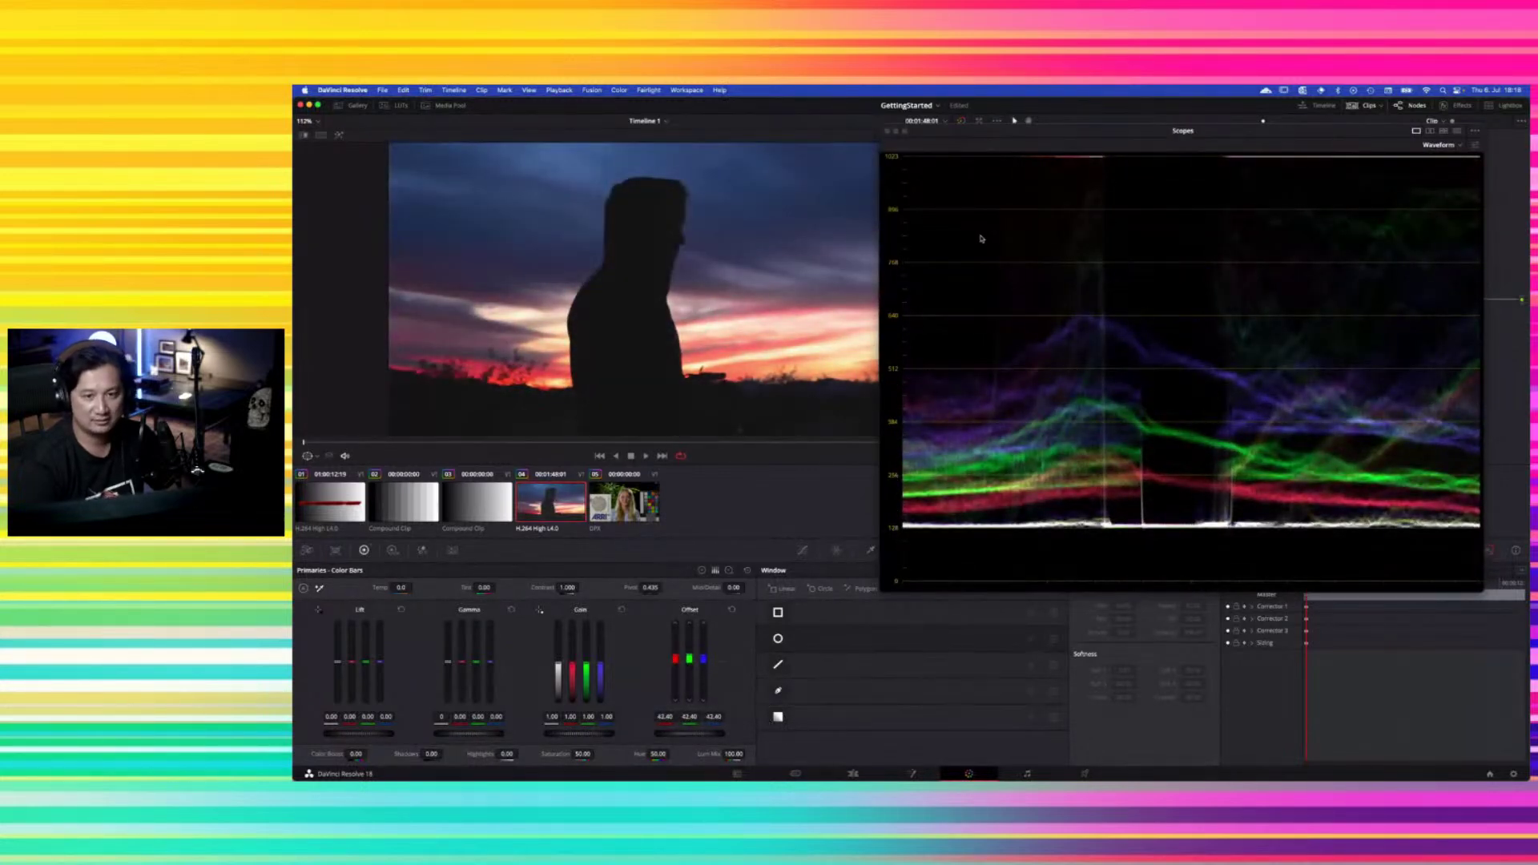
{"action": "left_click", "coordinate": [886, 131]}
{"action": "right_click", "coordinate": [1175, 302]}
{"action": "left_click", "coordinate": [1201, 377]}
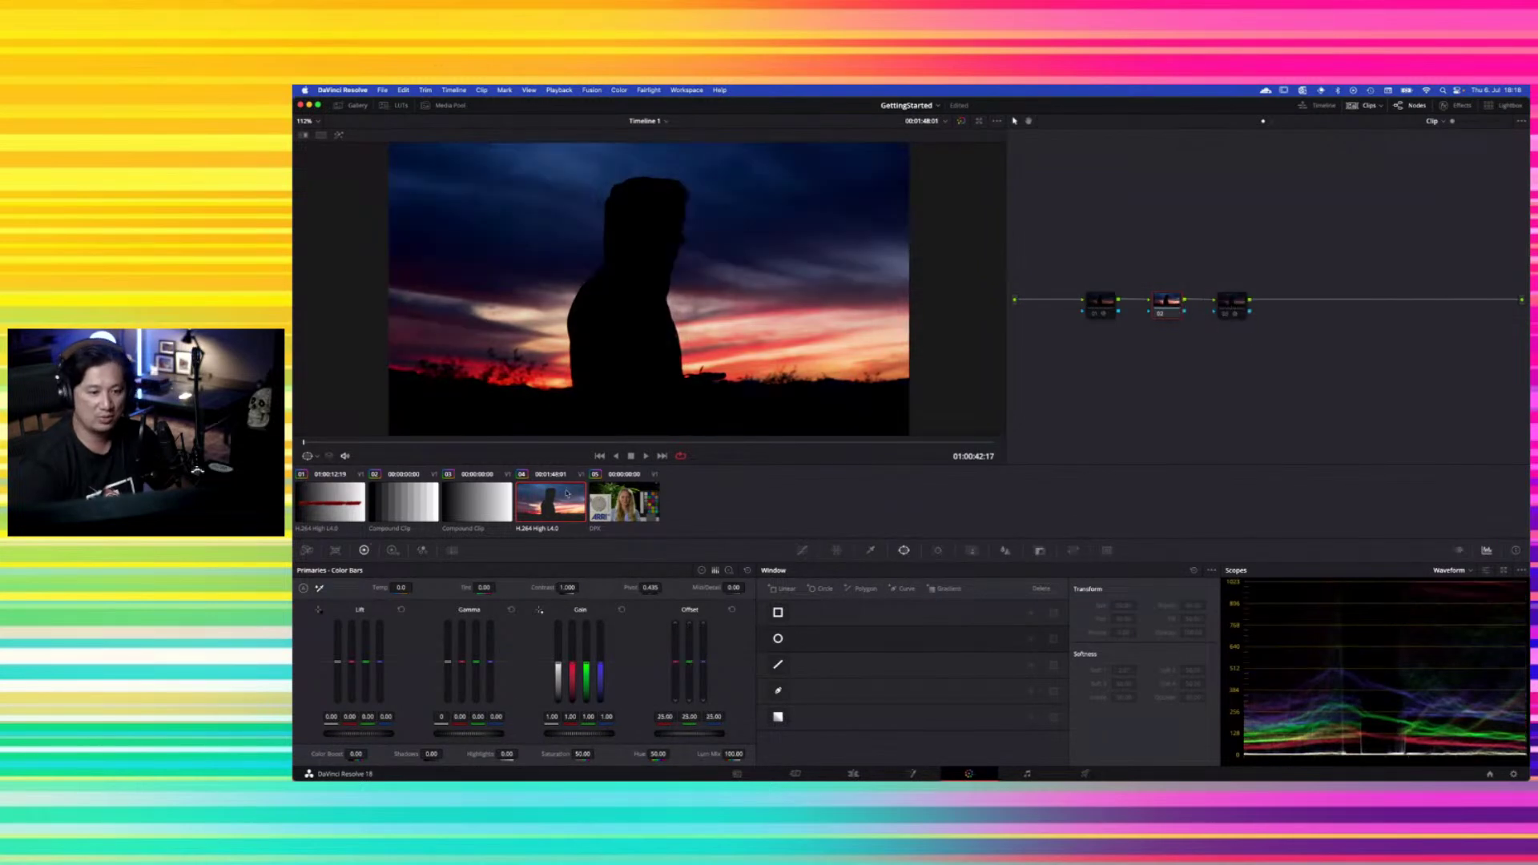
Return to the smooth gradient clip and enable its first and last nodes
{"action": "key", "text": "Up"}
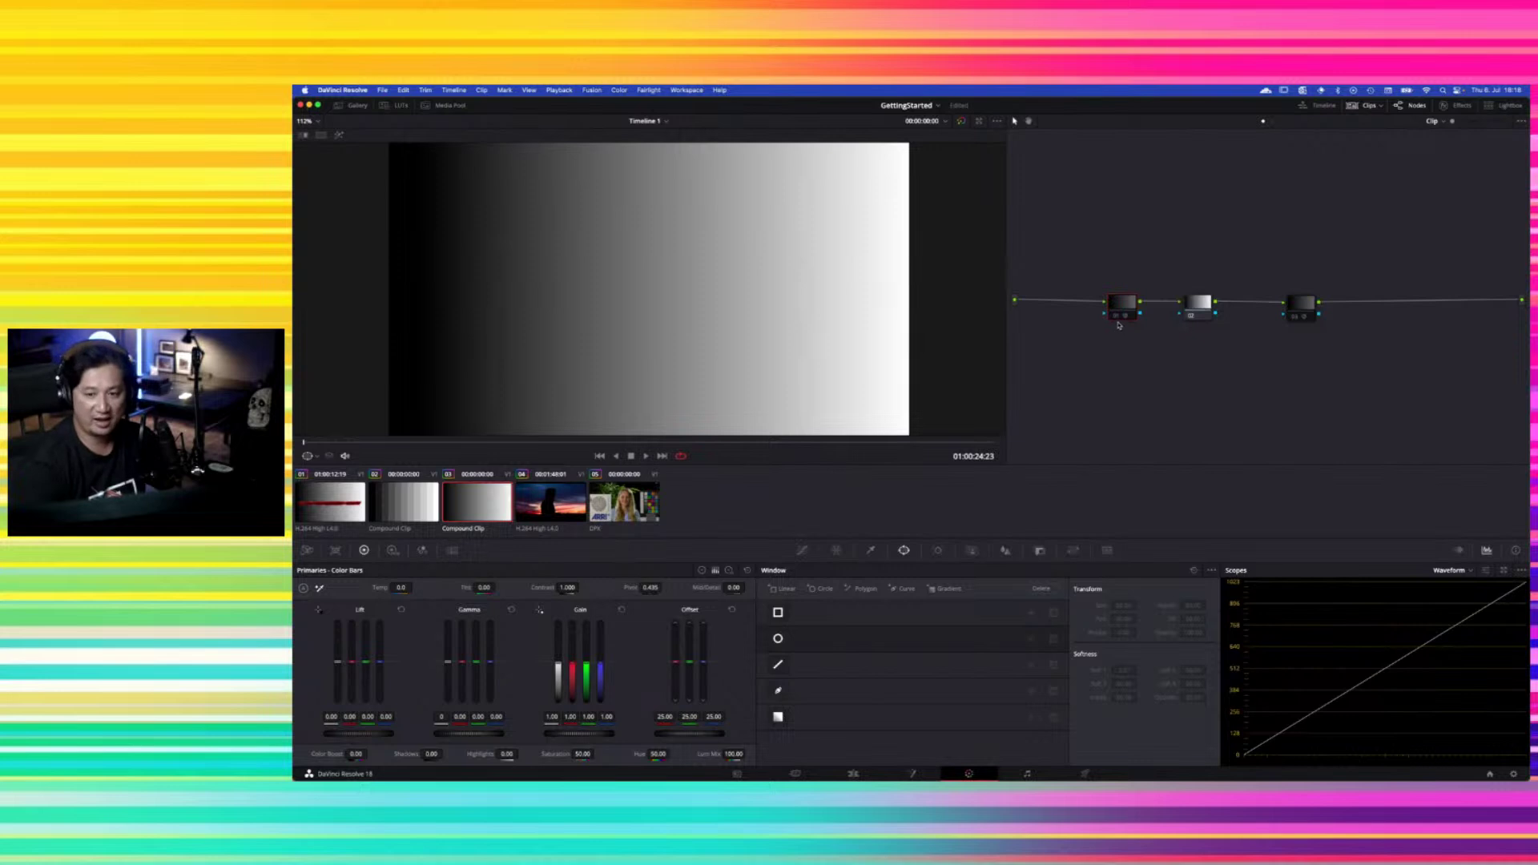
{"action": "left_click", "coordinate": [1114, 320]}
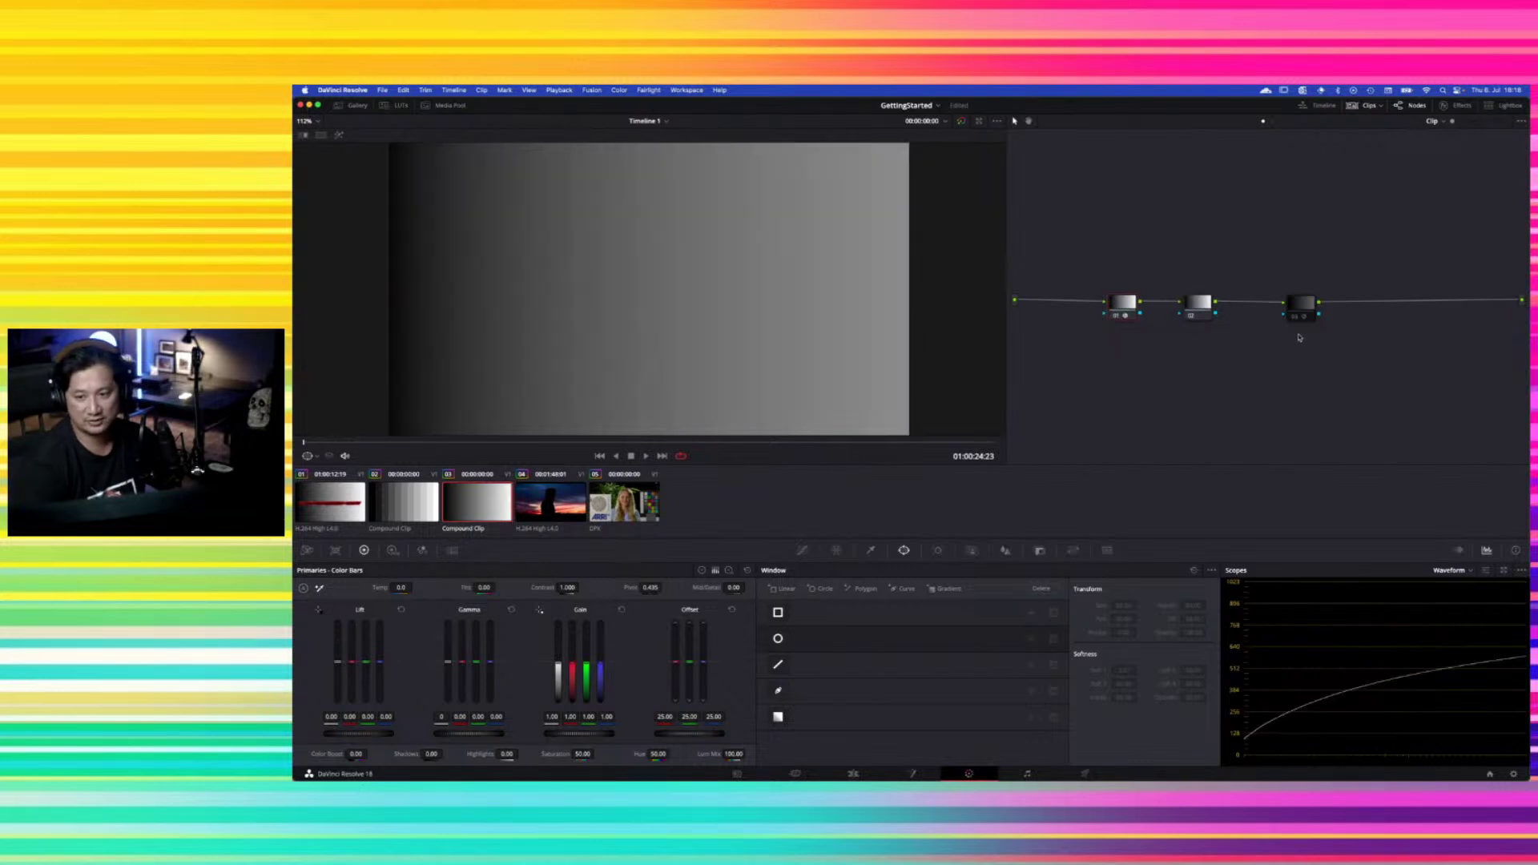
{"action": "left_click", "coordinate": [1295, 319]}
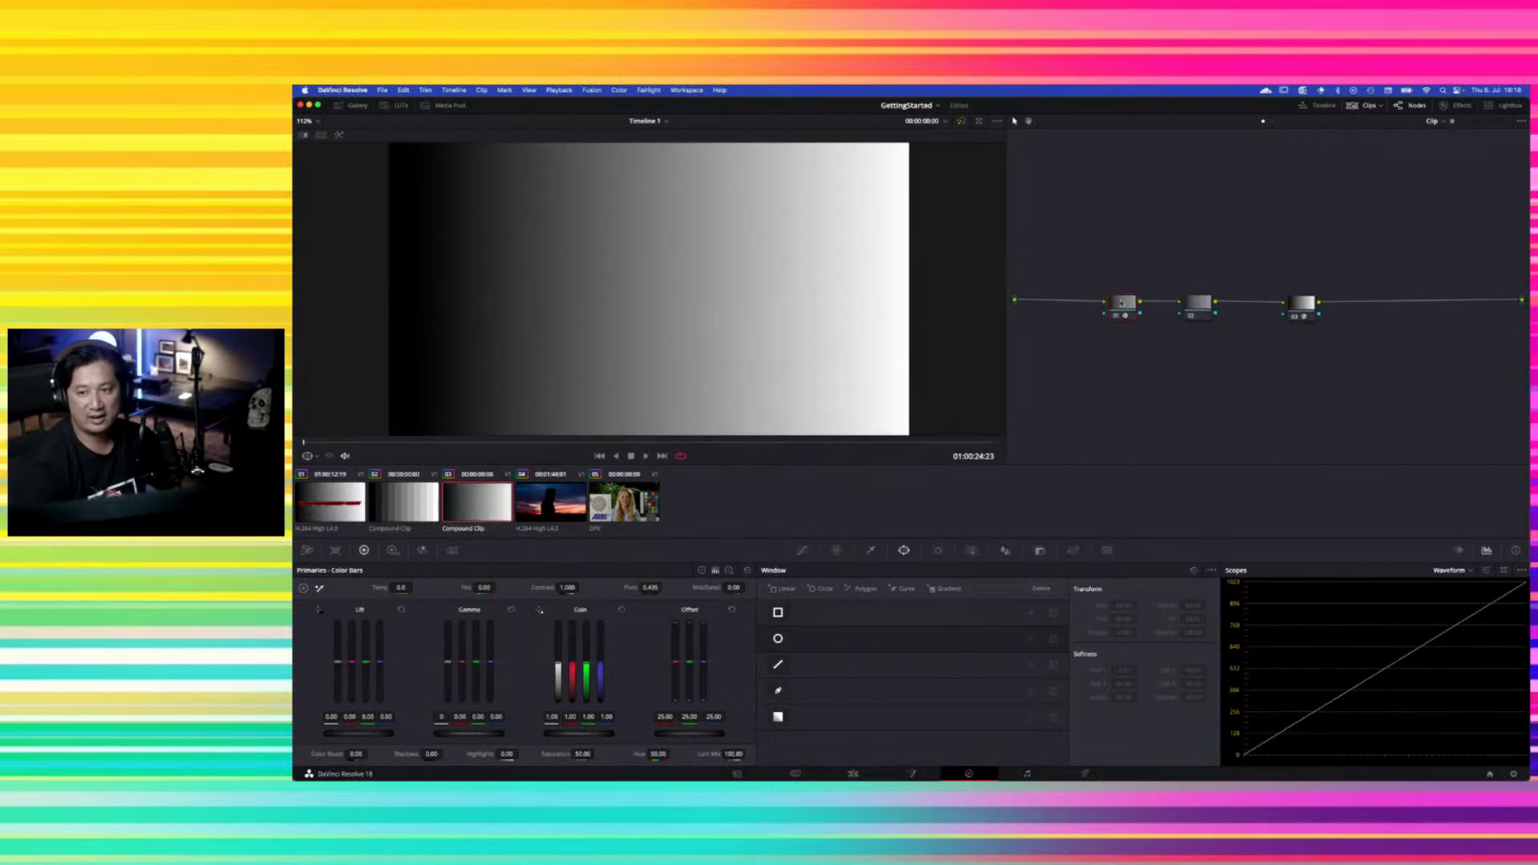
Review the Color Space Transform settings of the gradient clip's first and last nodes, and hide the effects with the middle node selected
{"action": "left_click", "coordinate": [1454, 107]}
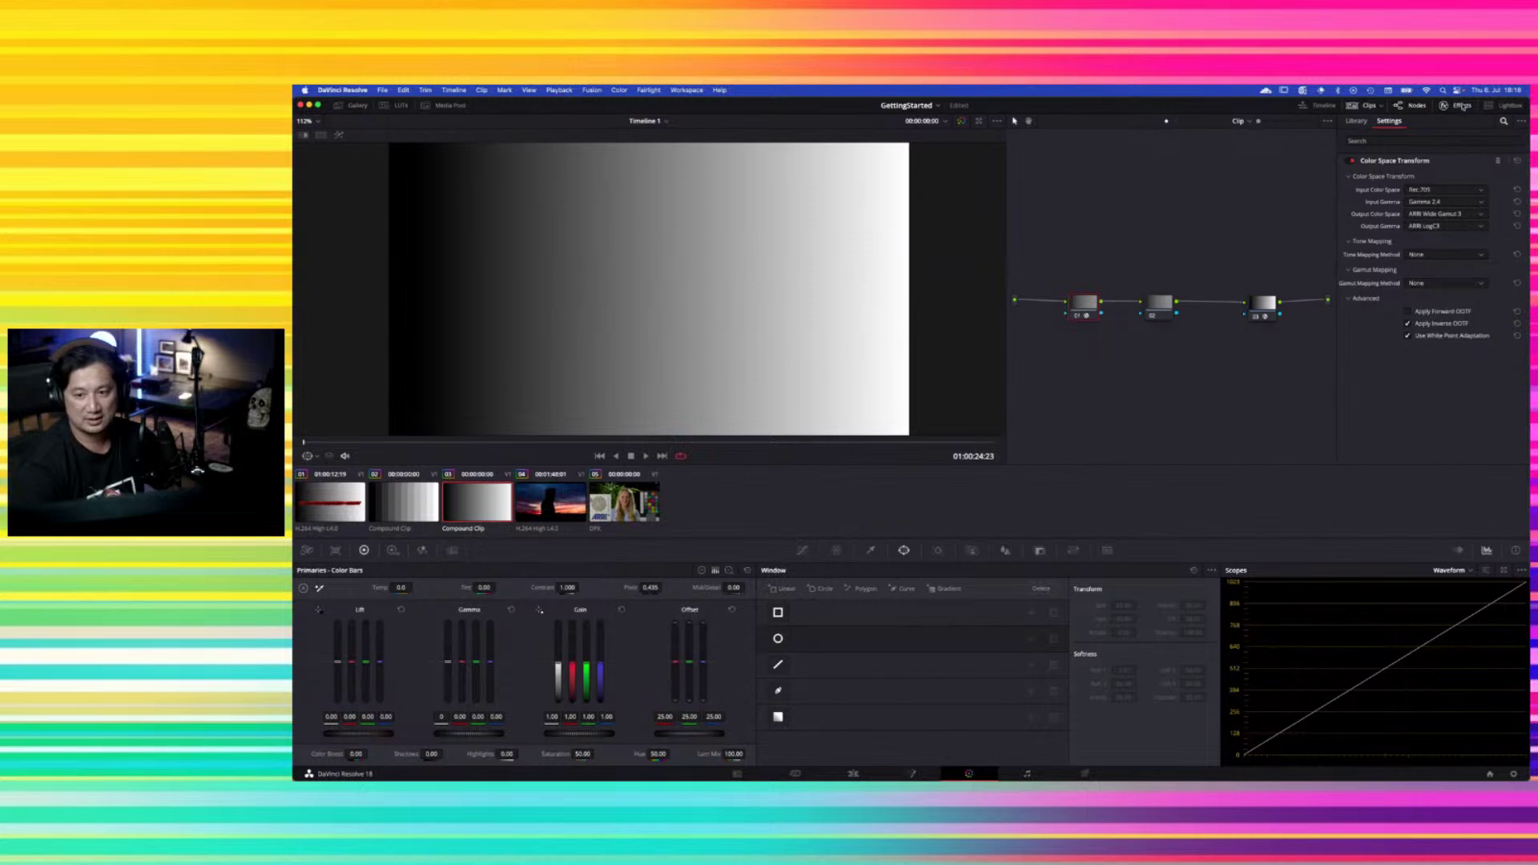
{"action": "left_click", "coordinate": [1266, 303]}
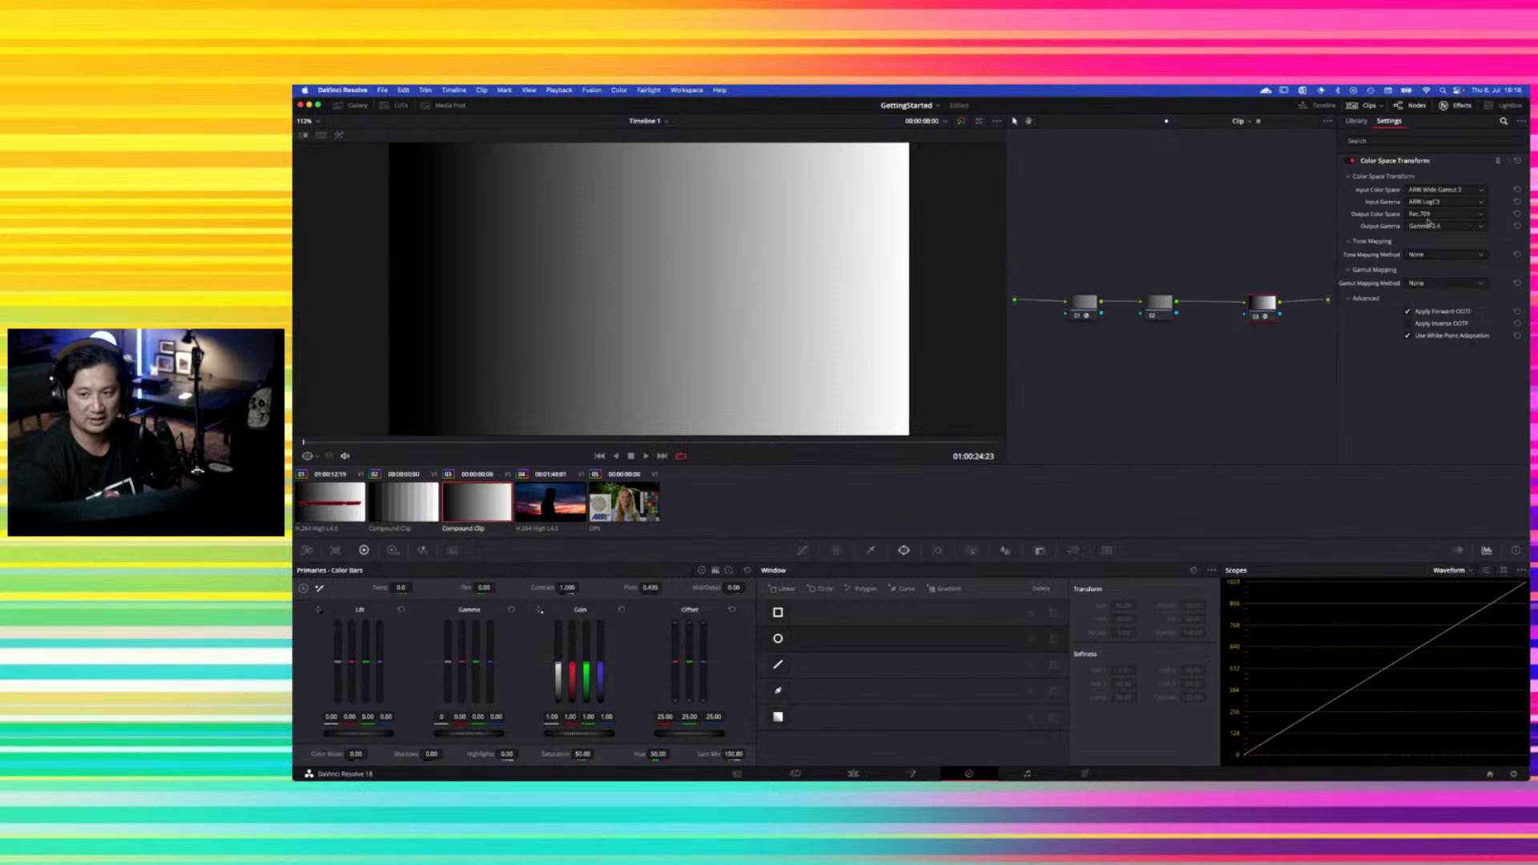
{"action": "left_click", "coordinate": [1157, 305]}
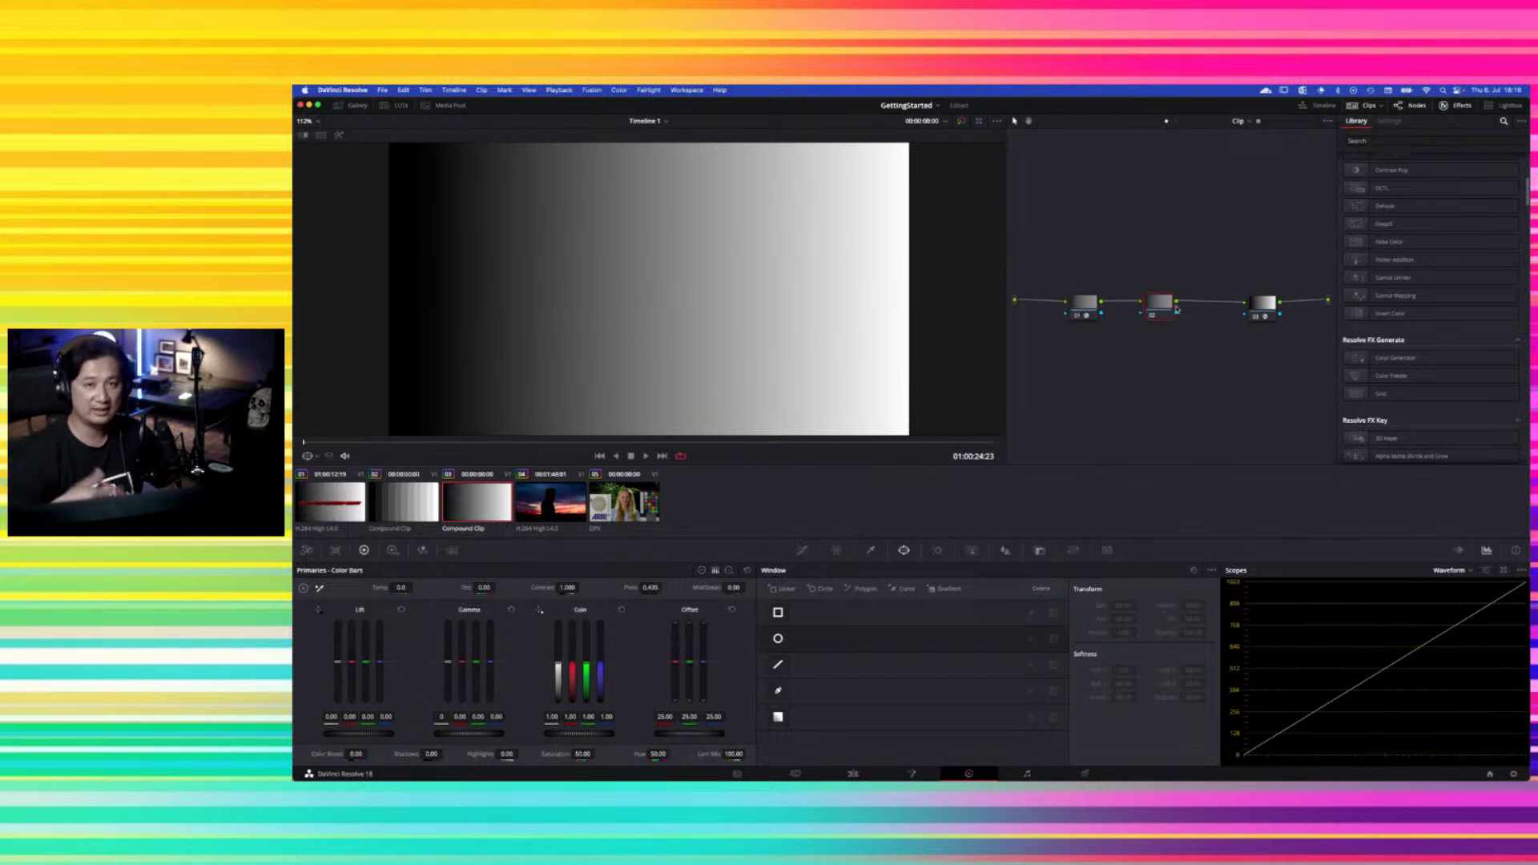
{"action": "left_click", "coordinate": [1463, 106]}
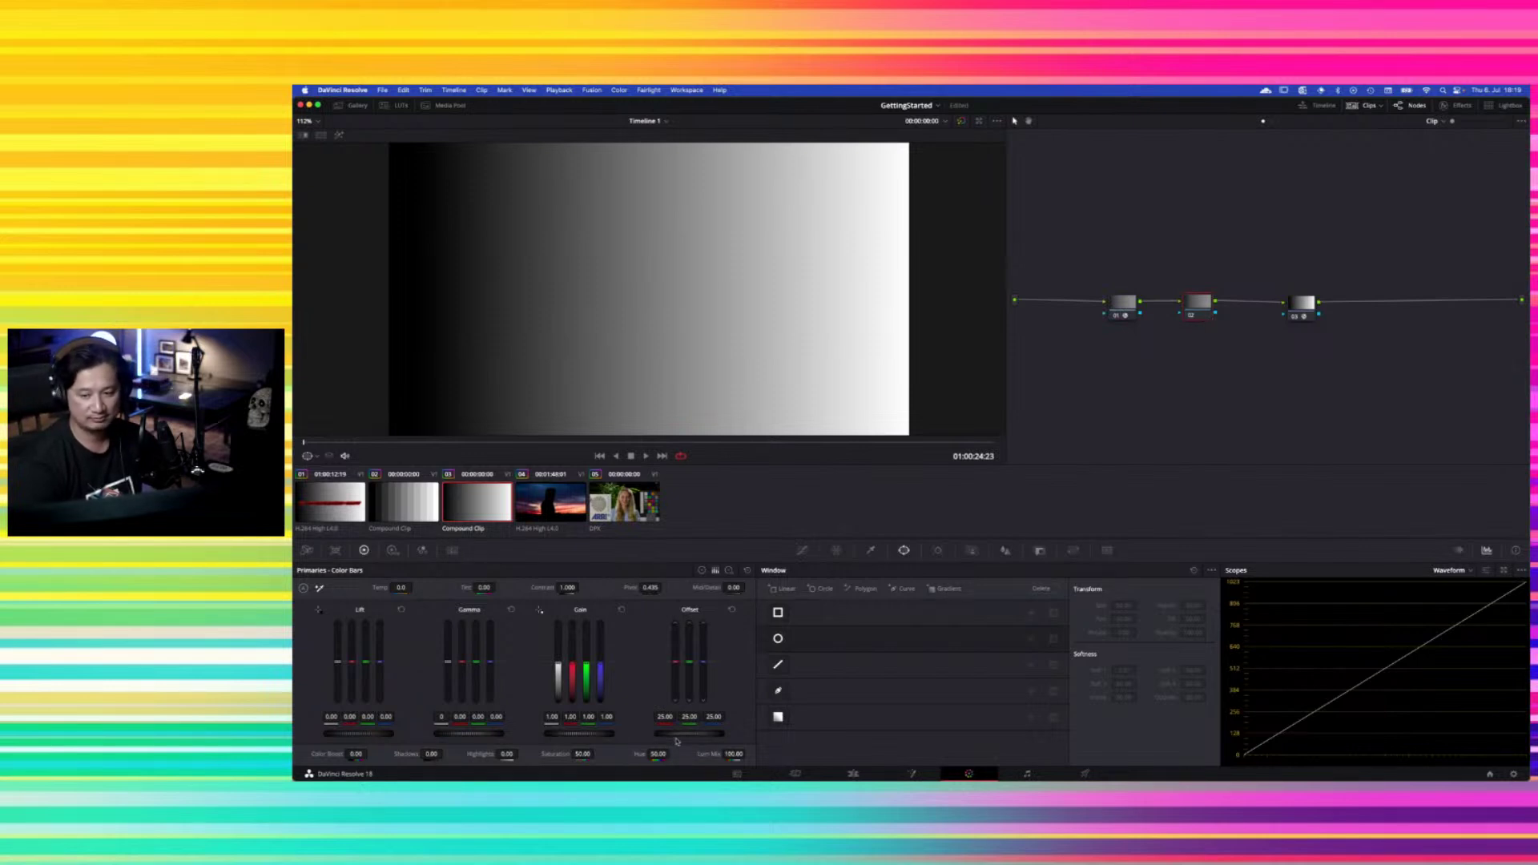
Try lowering the gradient's middle-node Offset to about 8.2 with the waveform in a floating window, reset it, and close the scope
{"action": "left_click", "coordinate": [1503, 570]}
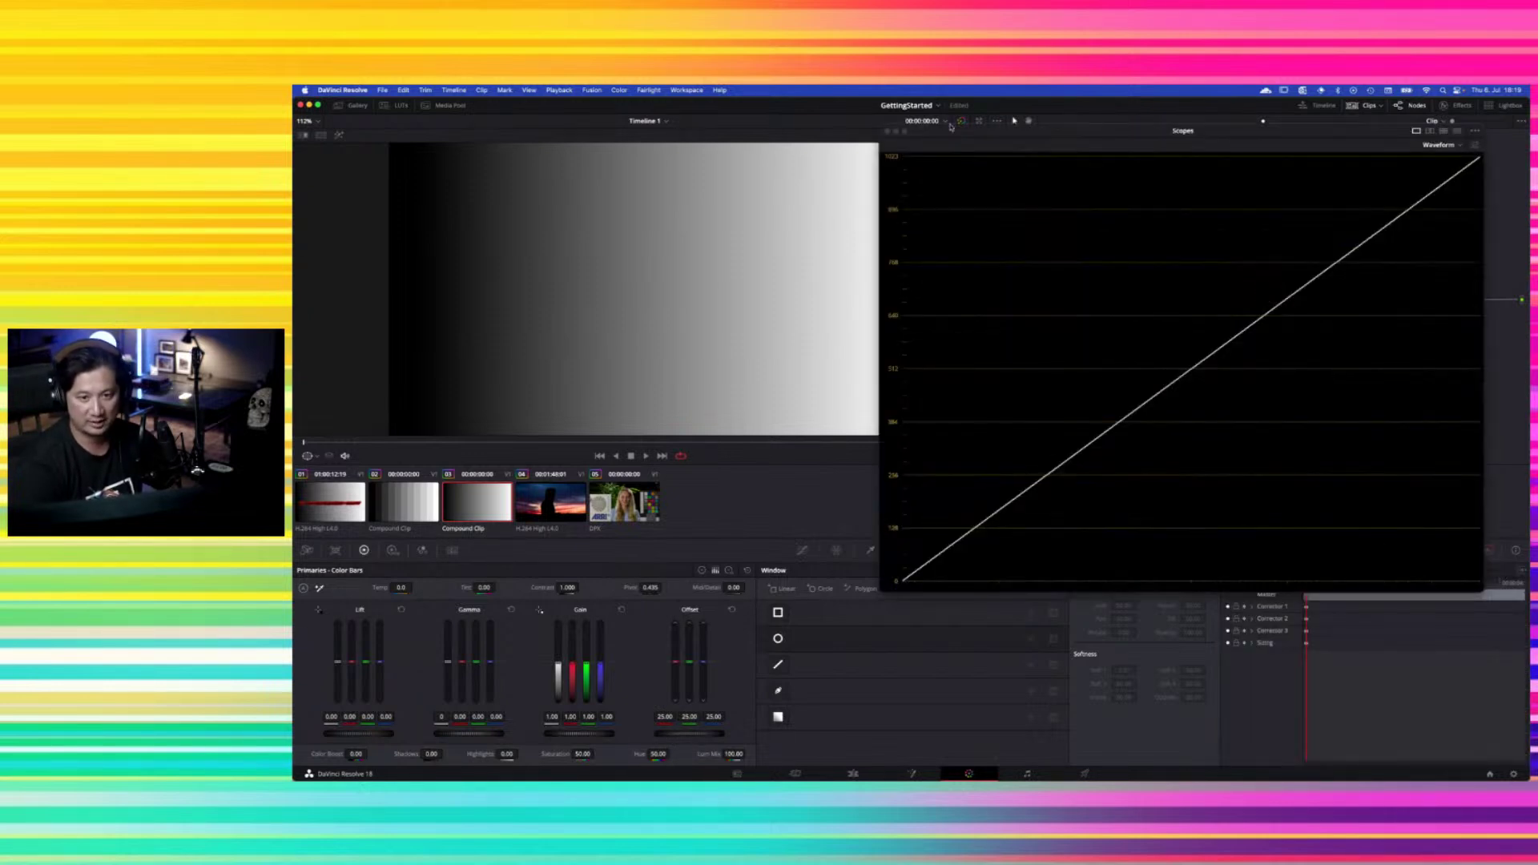
{"action": "left_click_drag", "start_coordinate": [986, 139], "coordinate": [912, 134]}
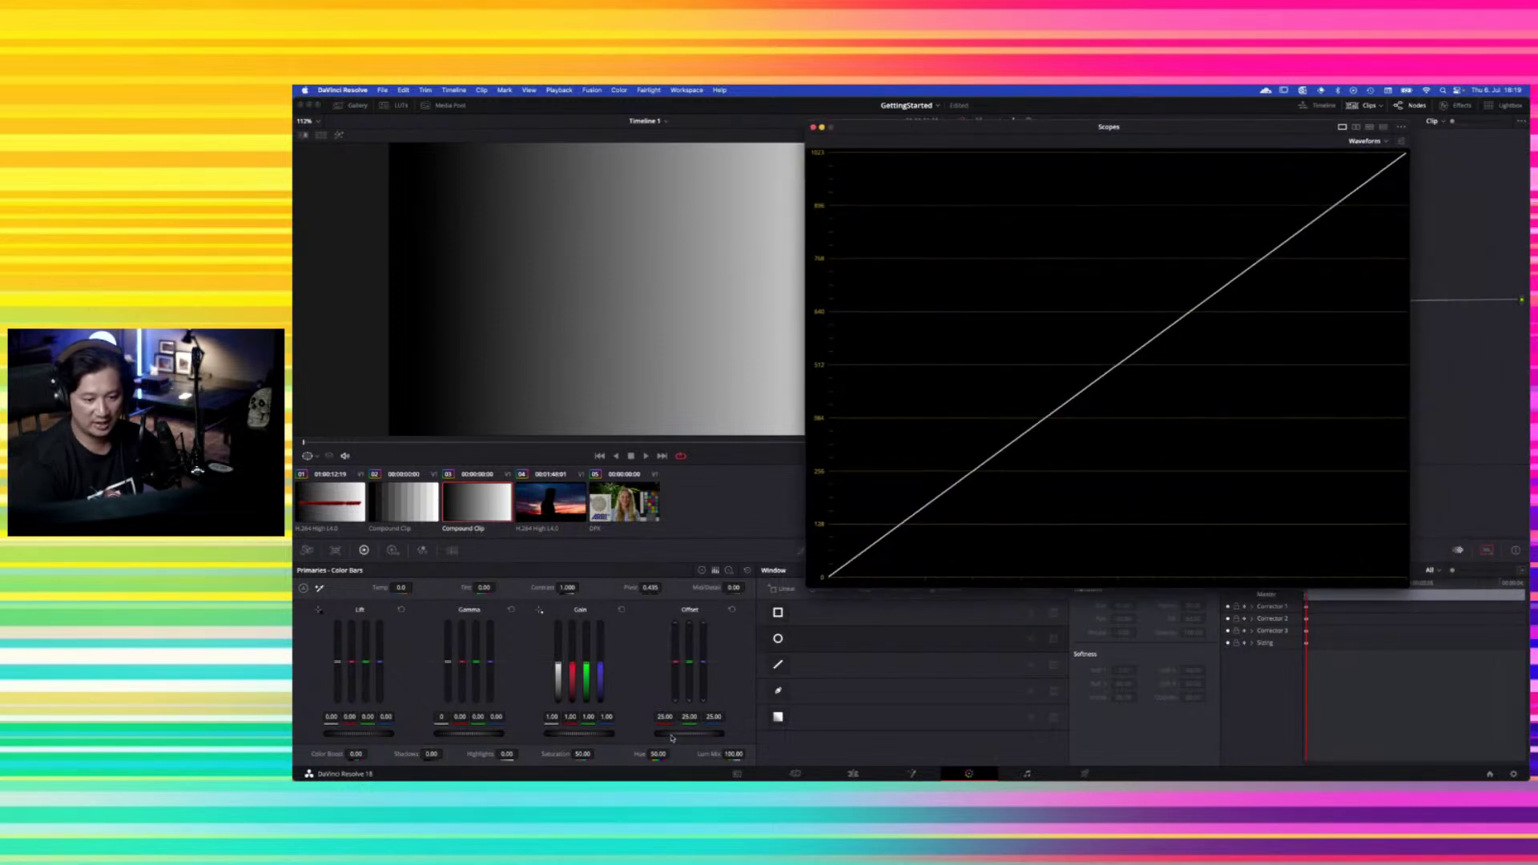
{"action": "mouse_move", "coordinate": [672, 735]}
{"action": "left_mouse_down"}
{"action": "mouse_move", "coordinate": [765, 729]}
{"action": "mouse_move", "coordinate": [617, 732]}
{"action": "mouse_move", "coordinate": [677, 736]}
{"action": "left_mouse_up"}
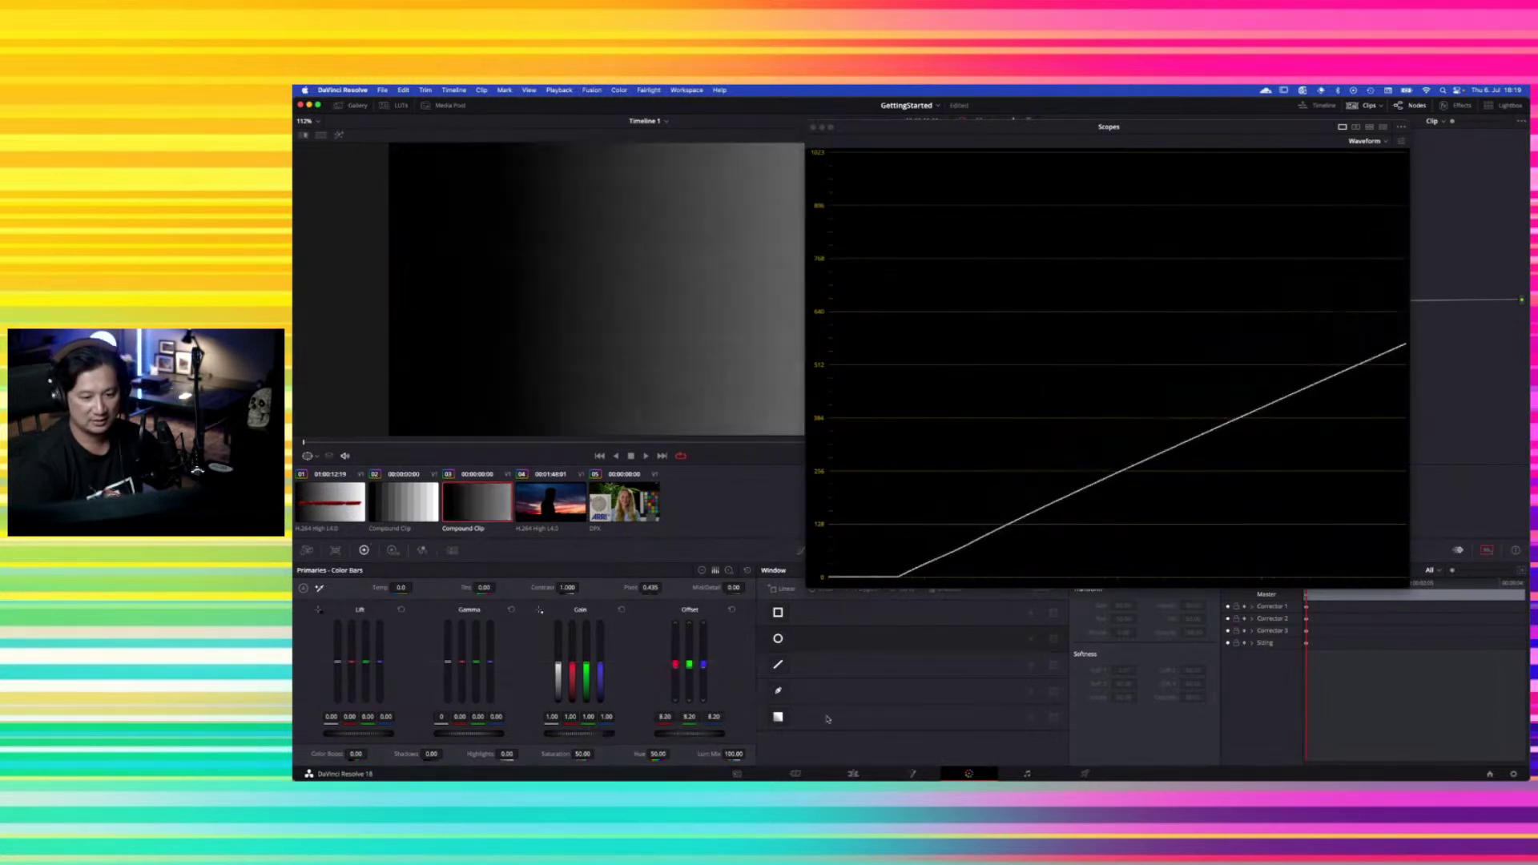
{"action": "left_click", "coordinate": [731, 609]}
{"action": "left_click", "coordinate": [812, 127]}
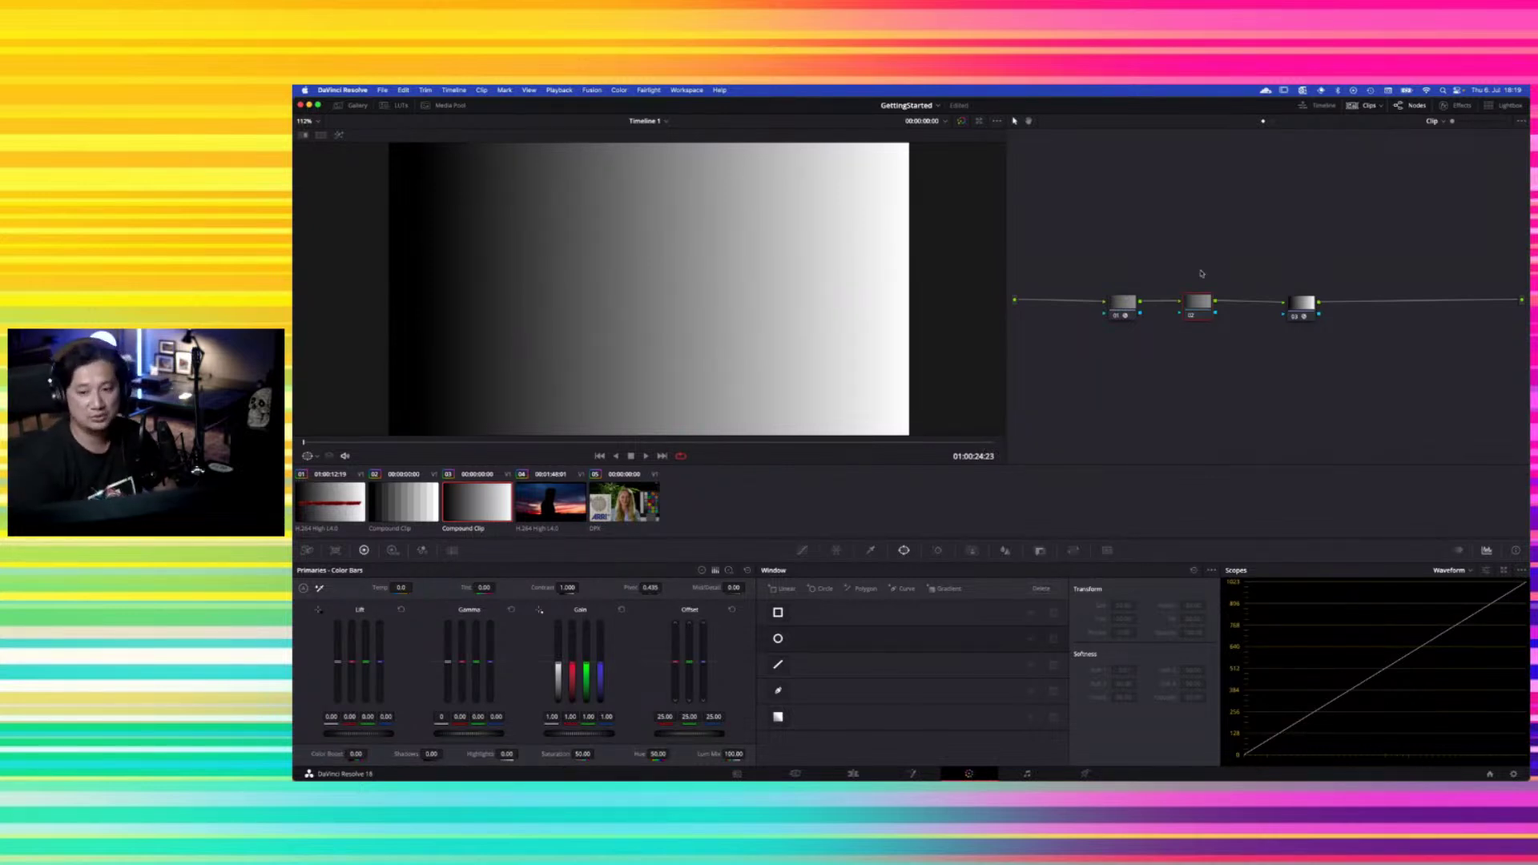
Recheck the first node's Color Space Transform input and output settings, select the middle node, and hide the effects
{"action": "left_click", "coordinate": [1445, 105]}
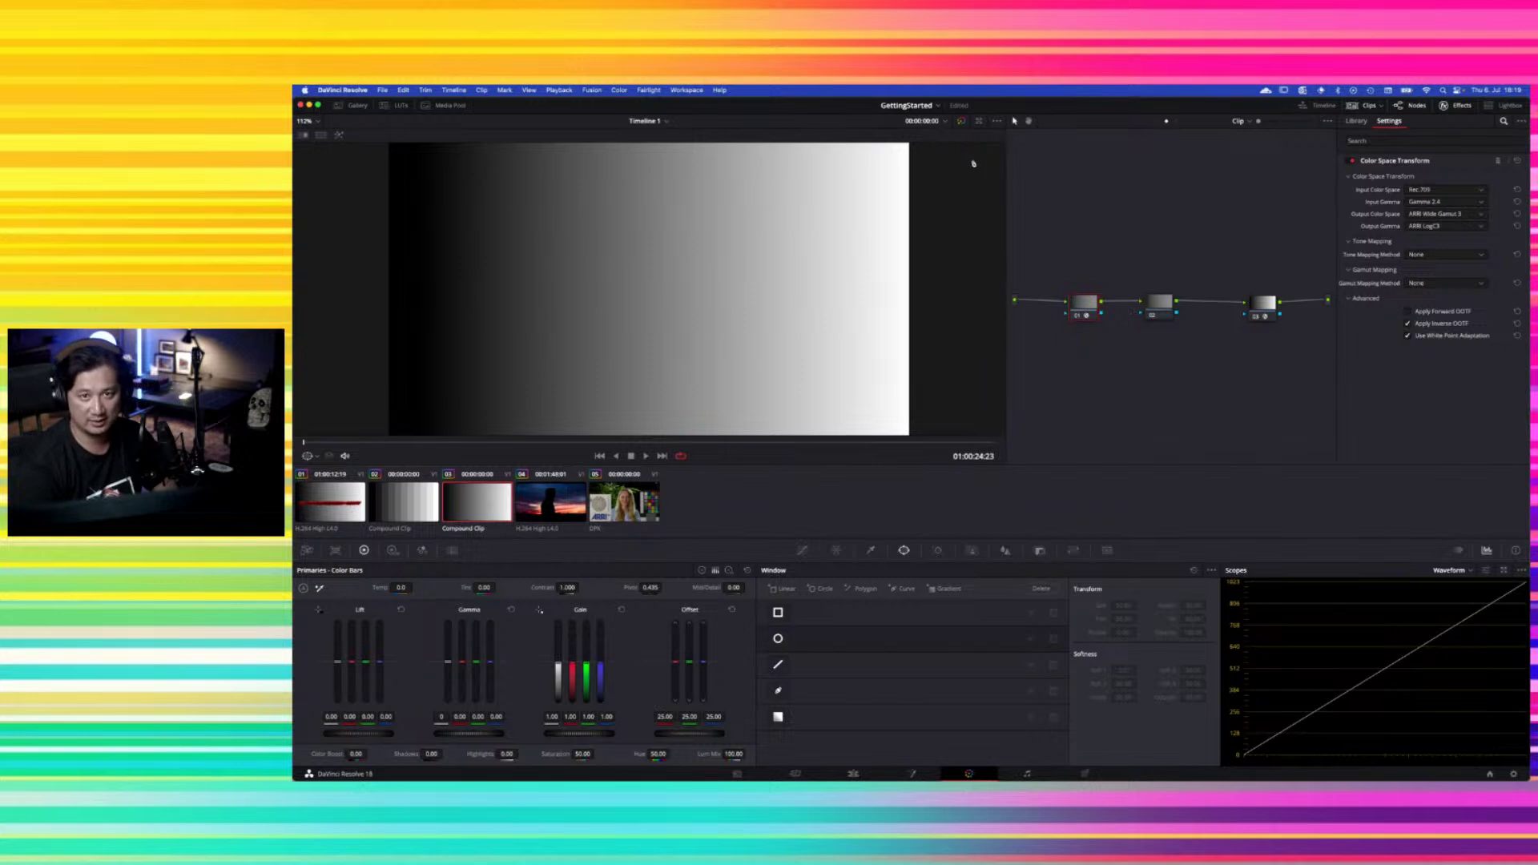
{"action": "left_click", "coordinate": [1157, 311]}
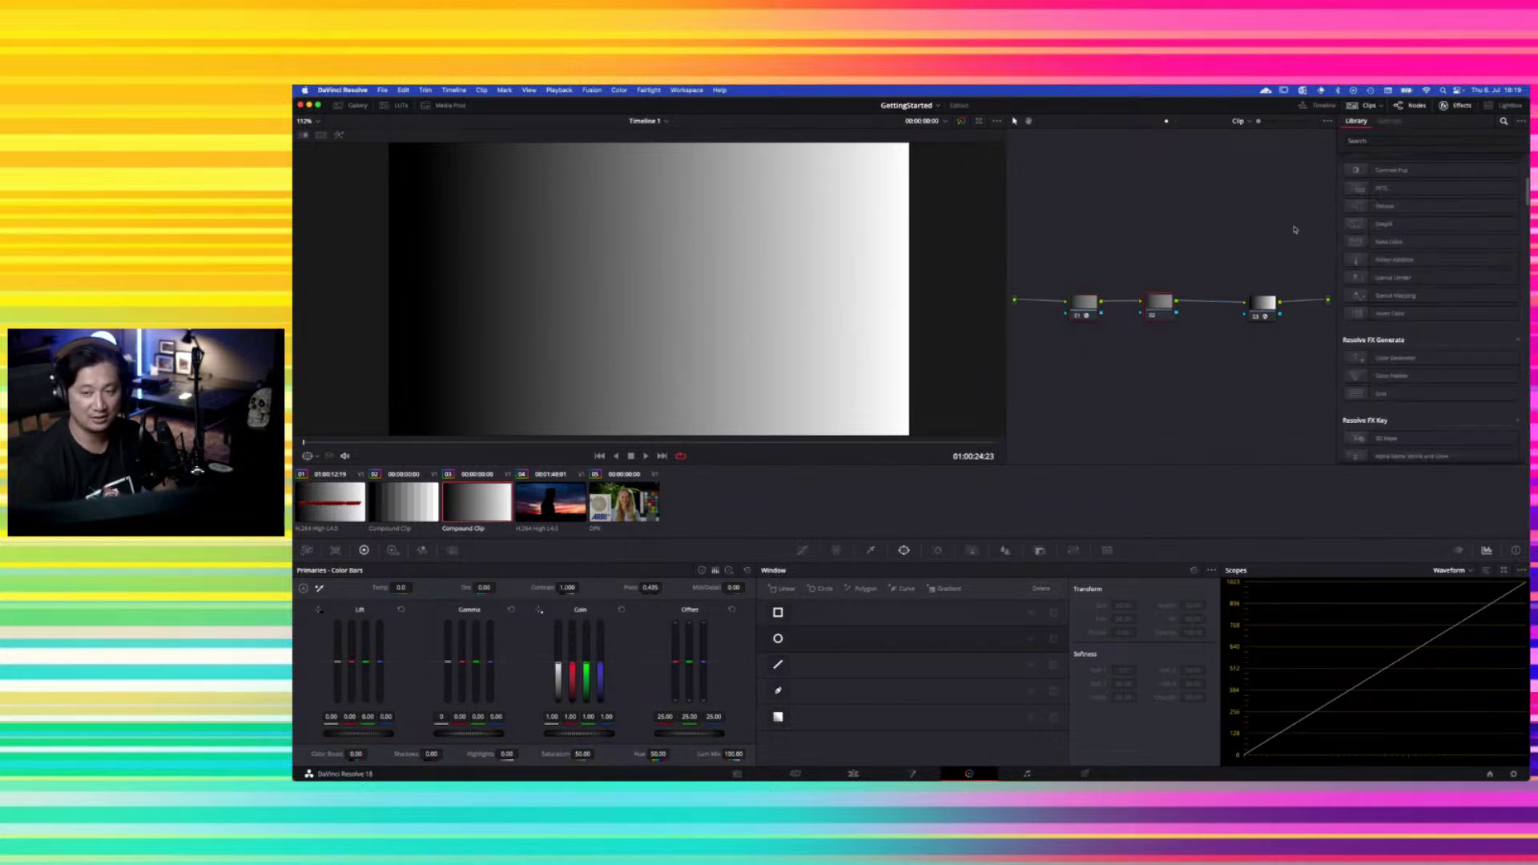
{"action": "left_click", "coordinate": [1456, 108]}
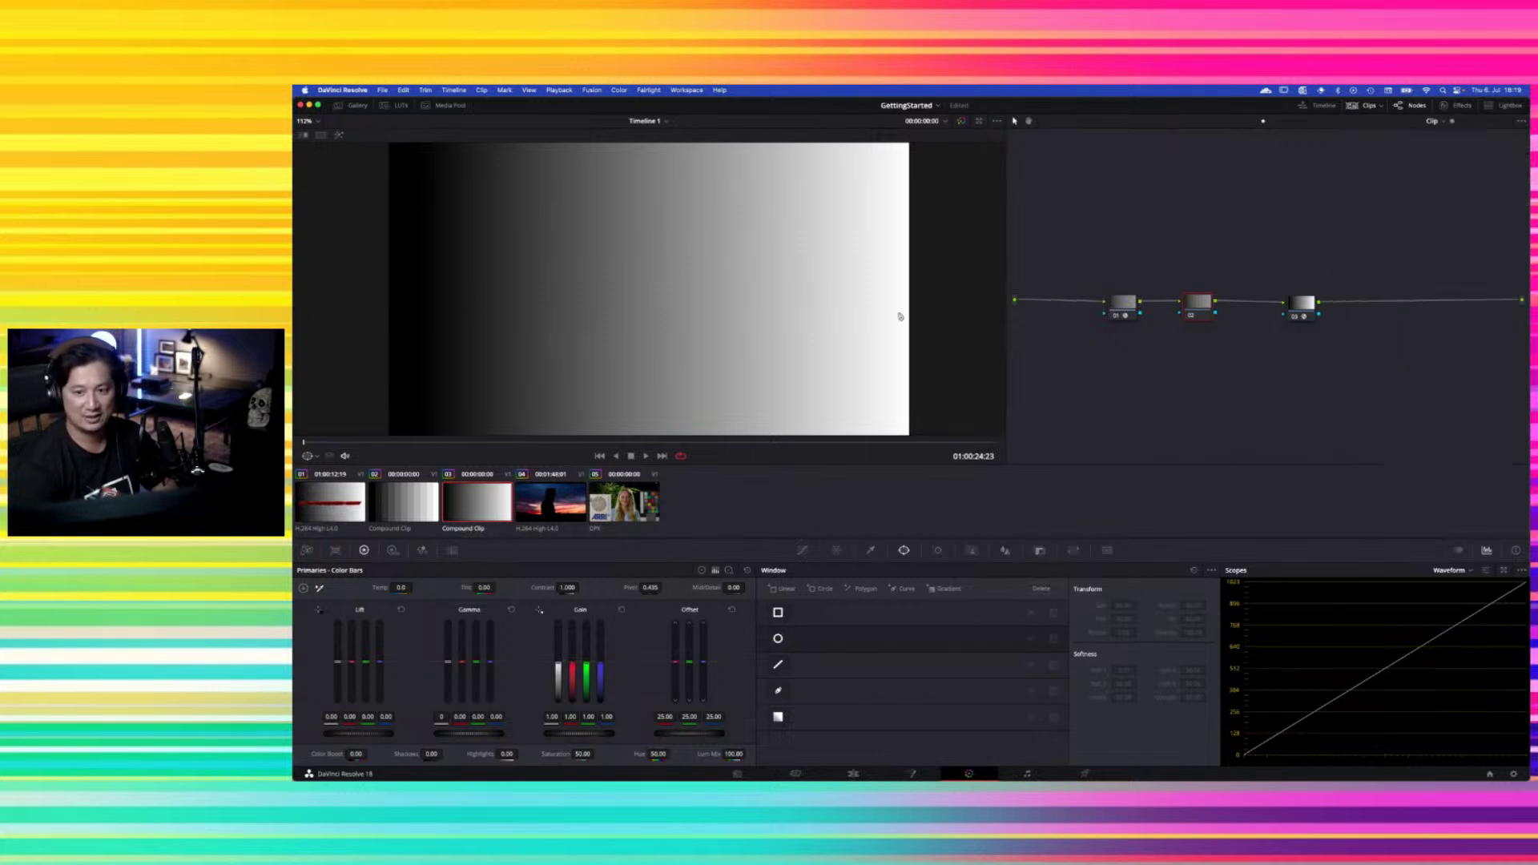
Select the sunset silhouette clip and enable its first and last nodes
{"action": "left_click", "coordinate": [521, 519]}
{"action": "left_click", "coordinate": [1102, 315]}
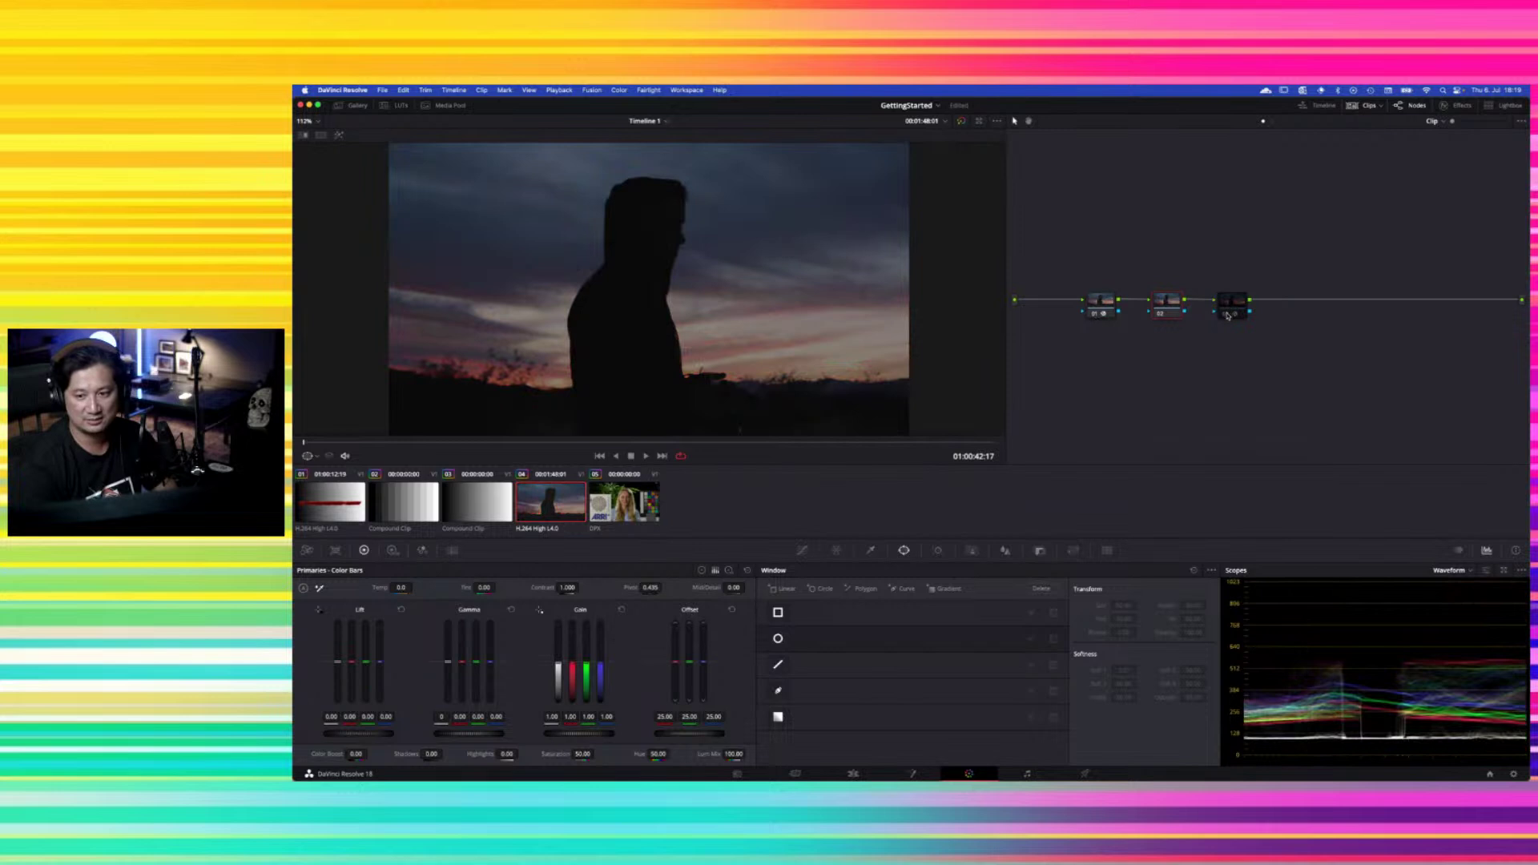
{"action": "left_click", "coordinate": [1227, 315]}
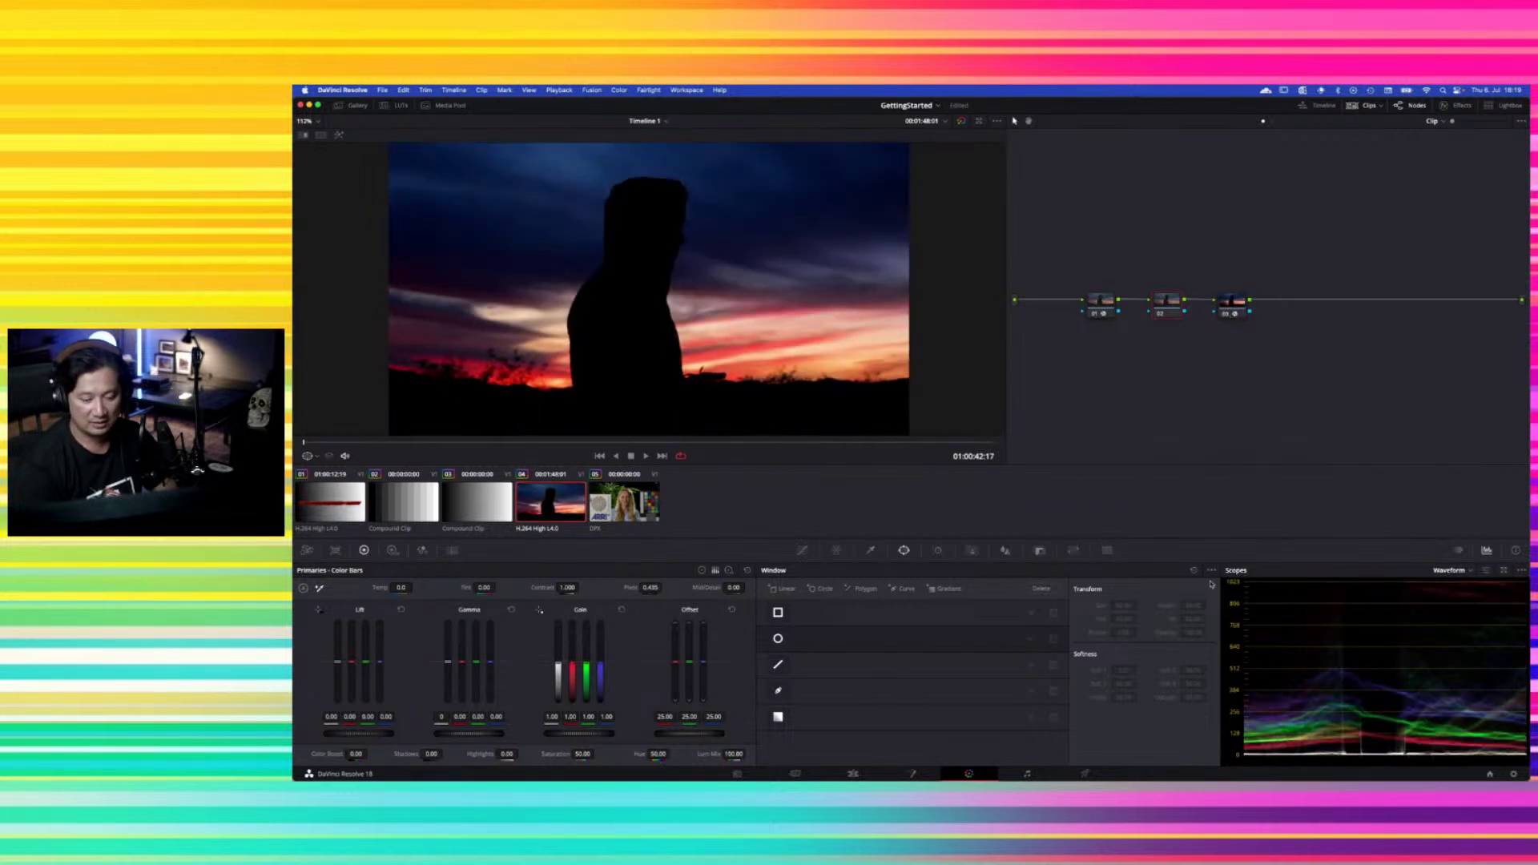
Try the silhouette clip's Offset at about 35.8 and about 18 while viewing a floating waveform, resetting it each time, and close the scope
{"action": "left_click", "coordinate": [1502, 570]}
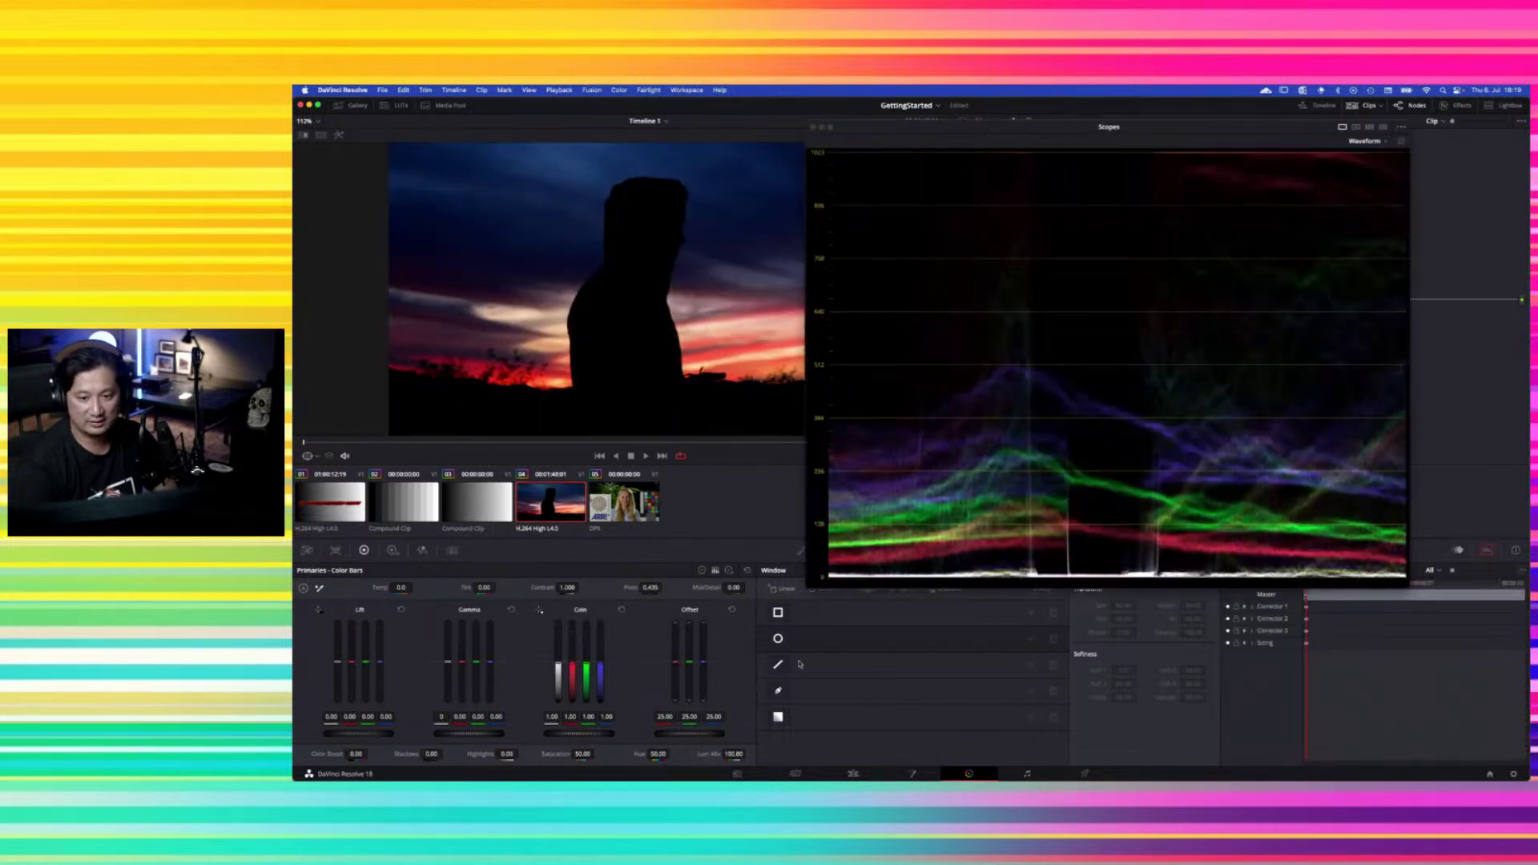
{"action": "left_click_drag", "start_coordinate": [680, 737], "coordinate": [833, 722]}
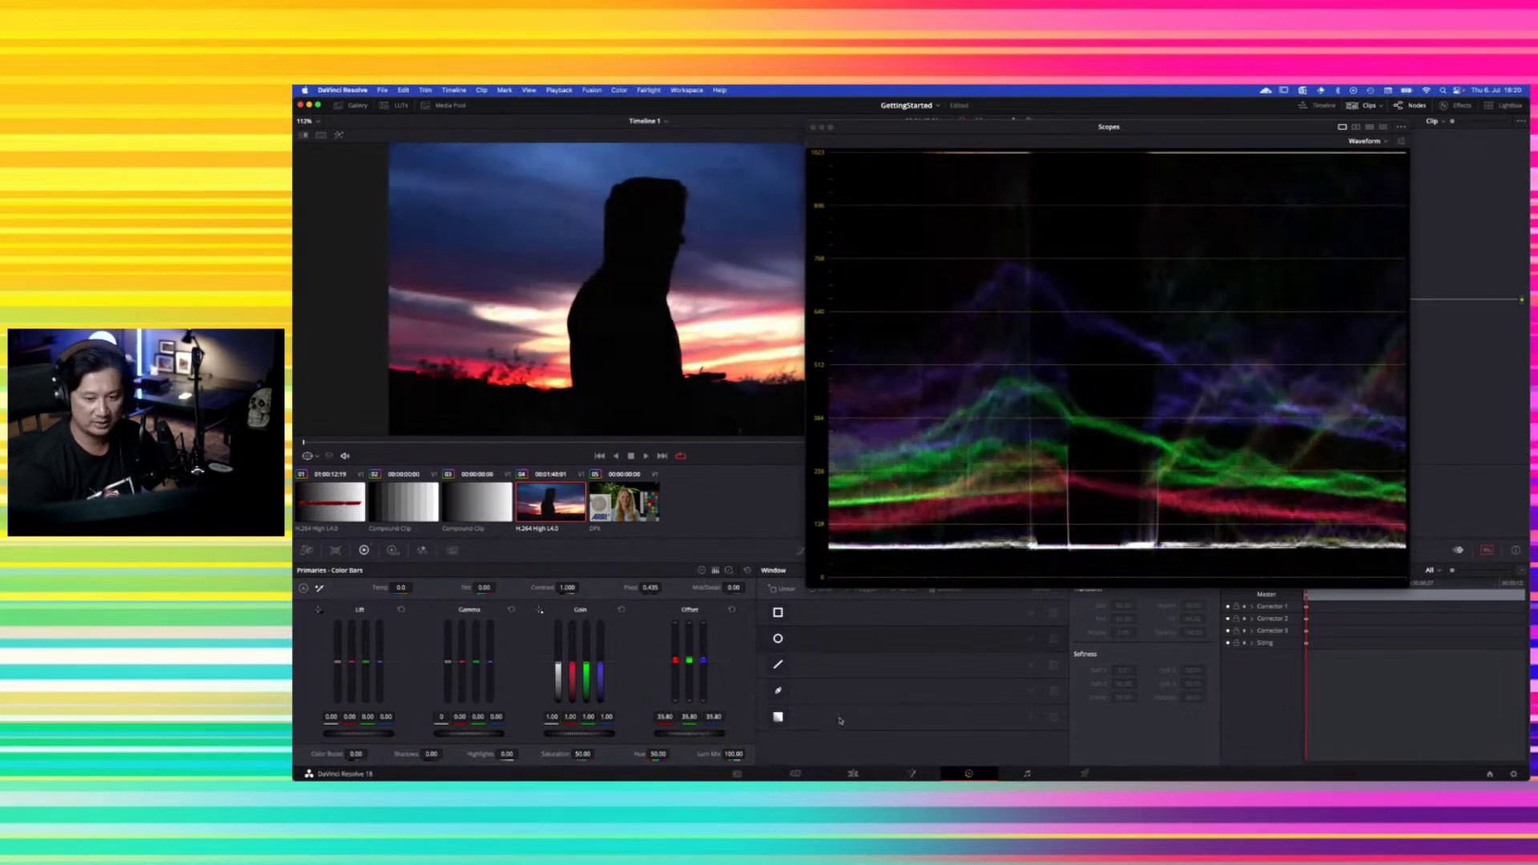
{"action": "left_click", "coordinate": [731, 611]}
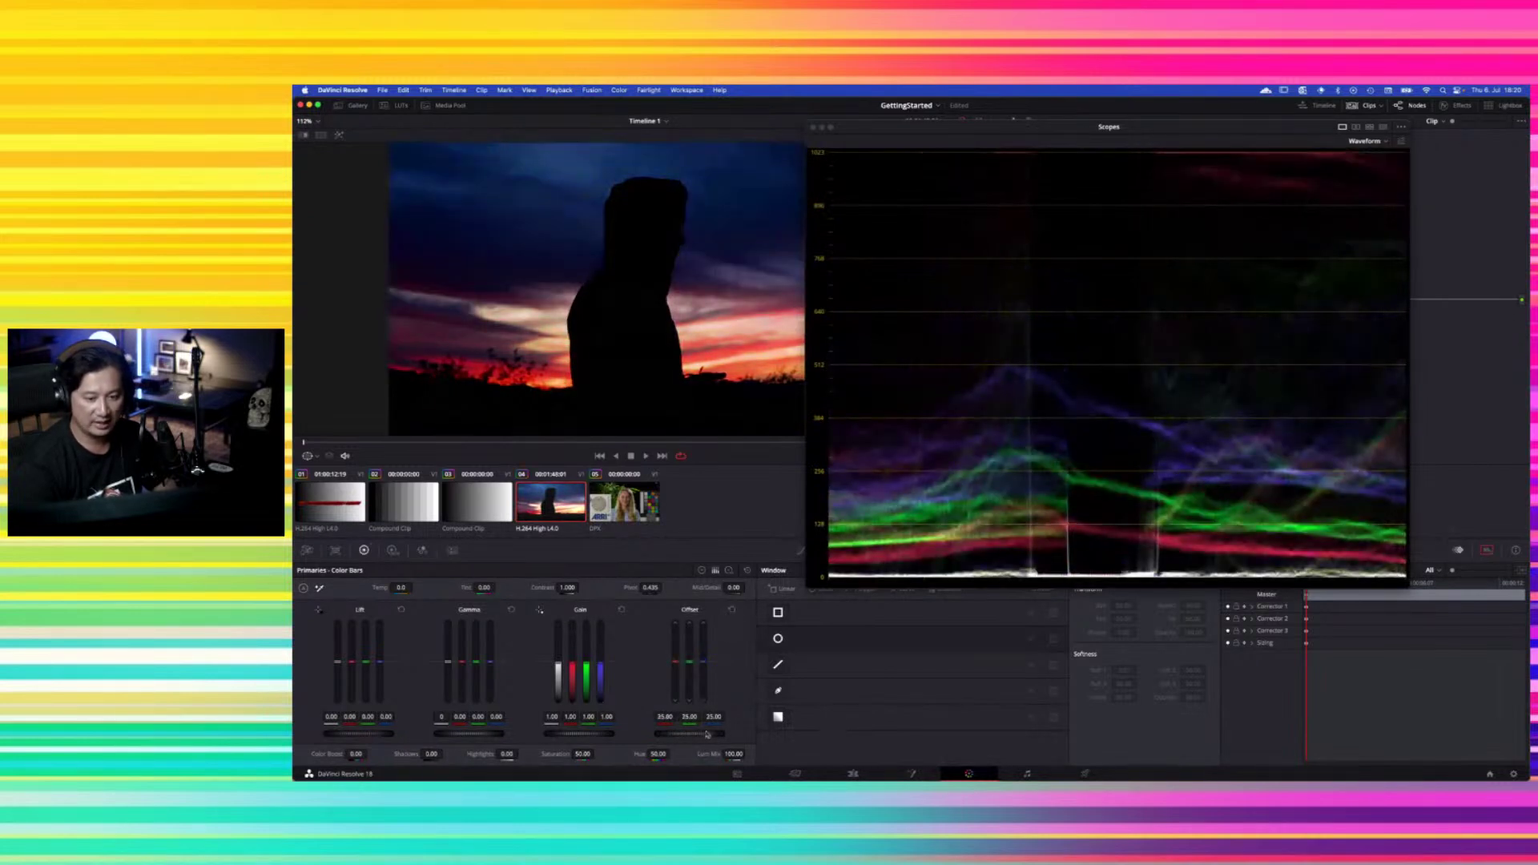
{"action": "left_click_drag", "start_coordinate": [700, 738], "coordinate": [661, 730]}
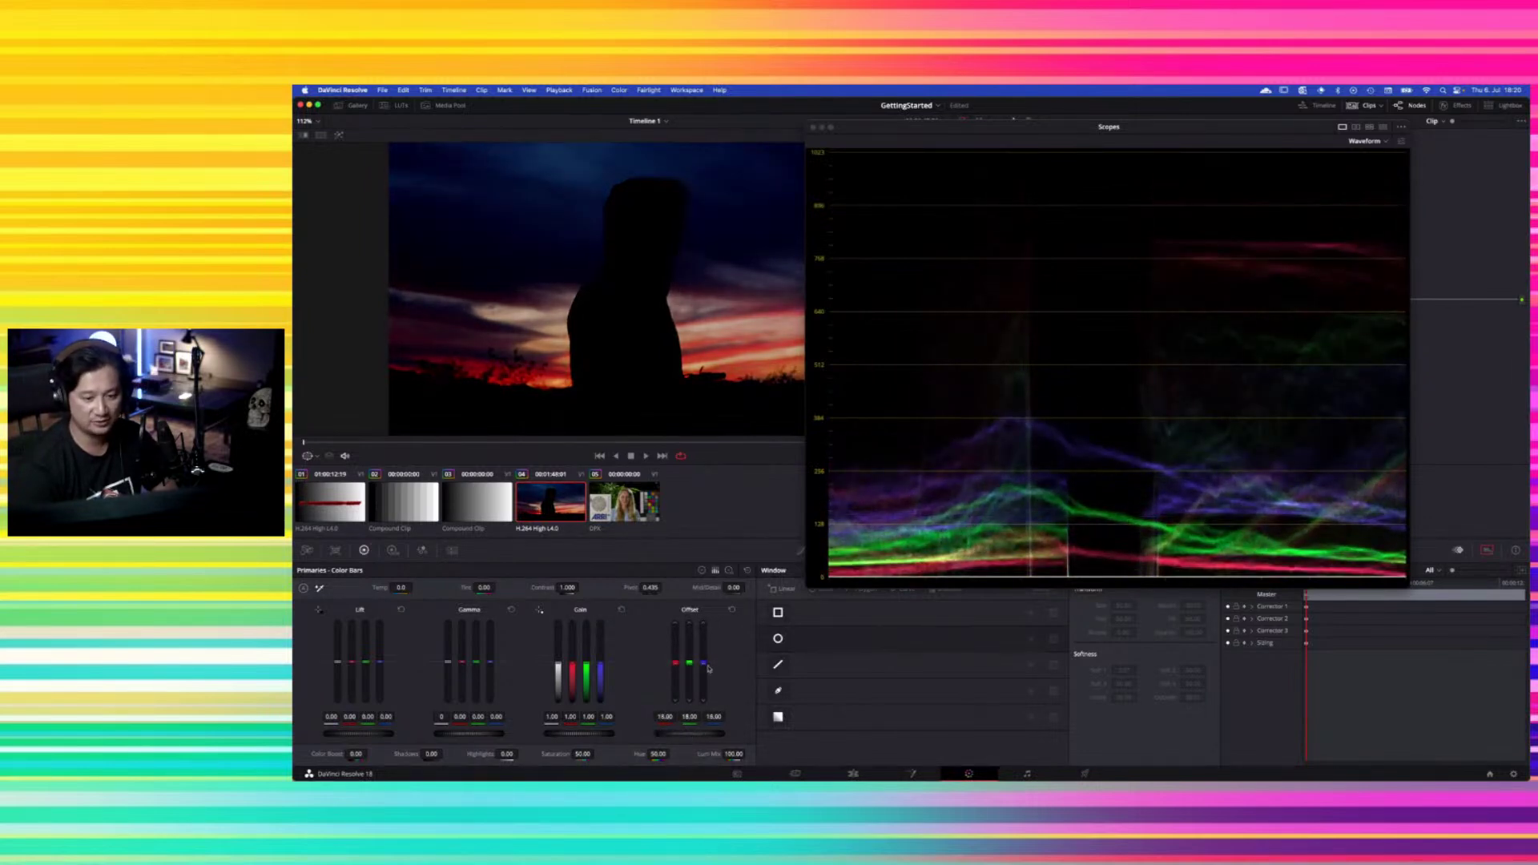
{"action": "left_click", "coordinate": [731, 611]}
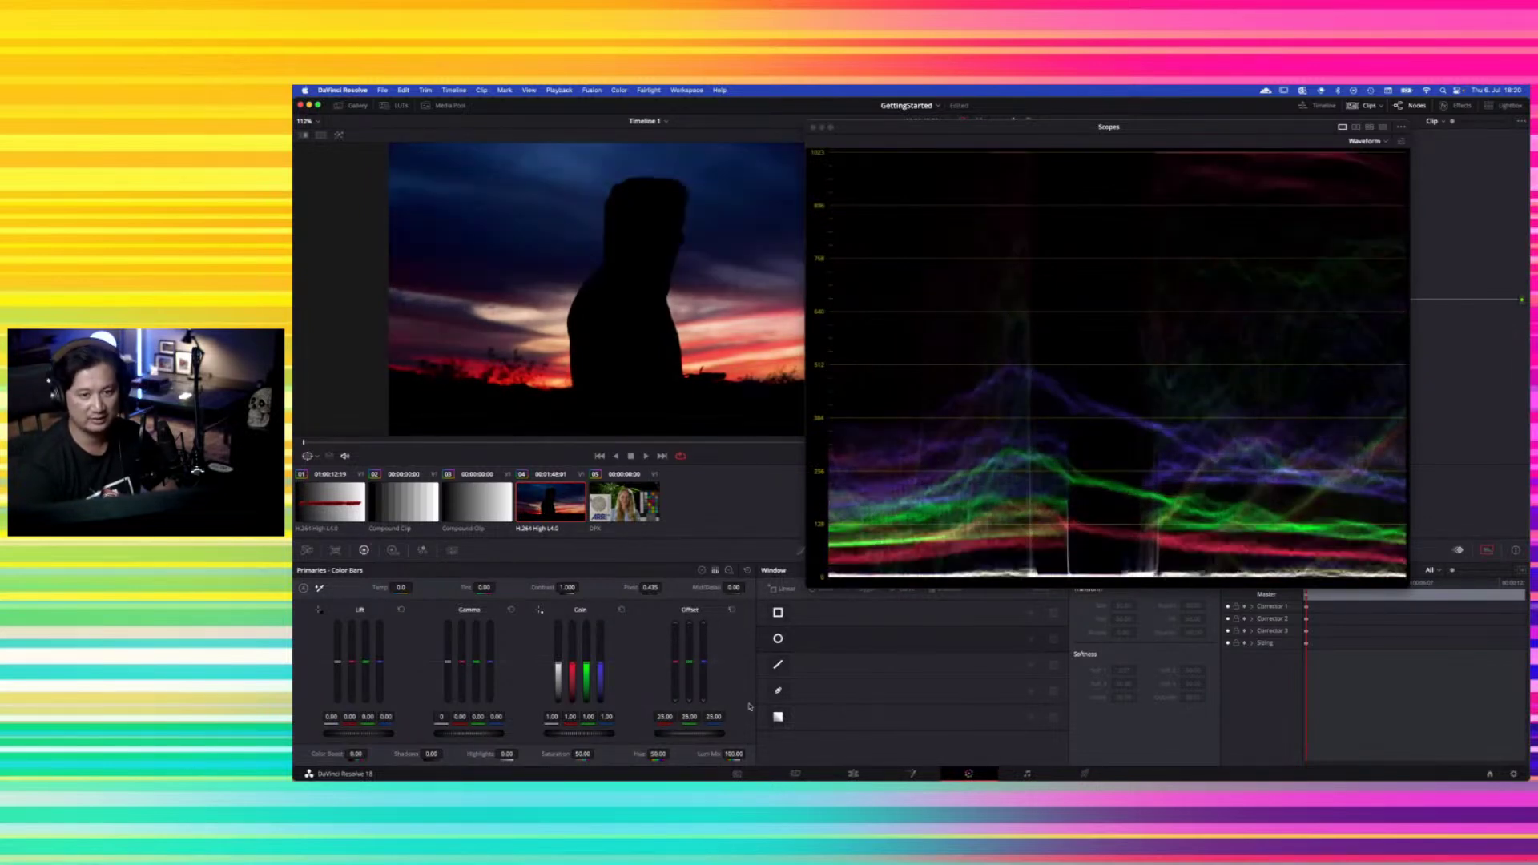
{"action": "left_click", "coordinate": [813, 126]}
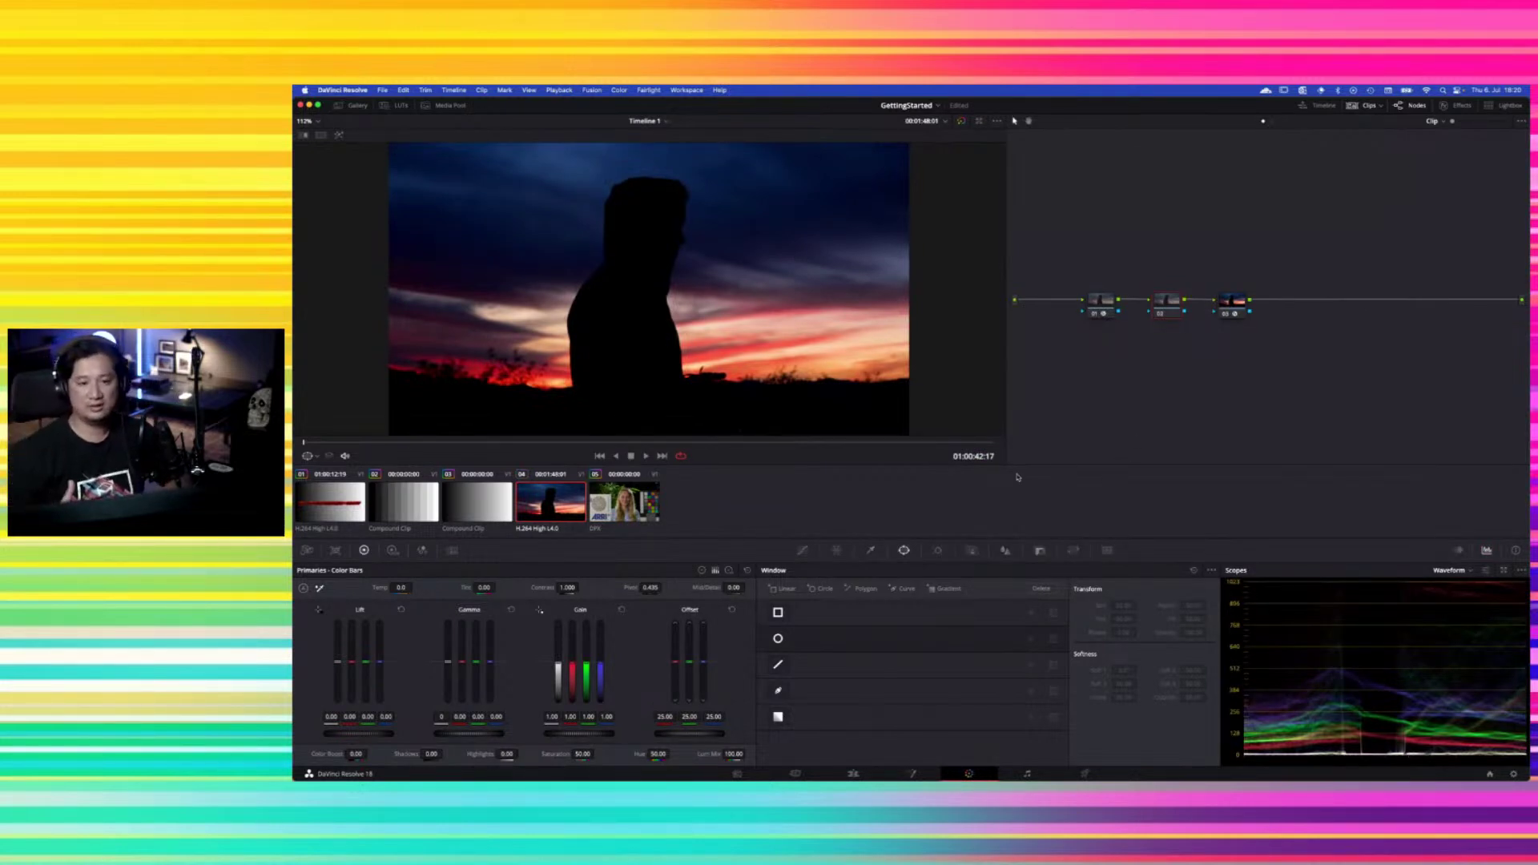
Select the smooth gradient clip and disable its first and last nodes
{"action": "left_click", "coordinate": [461, 510]}
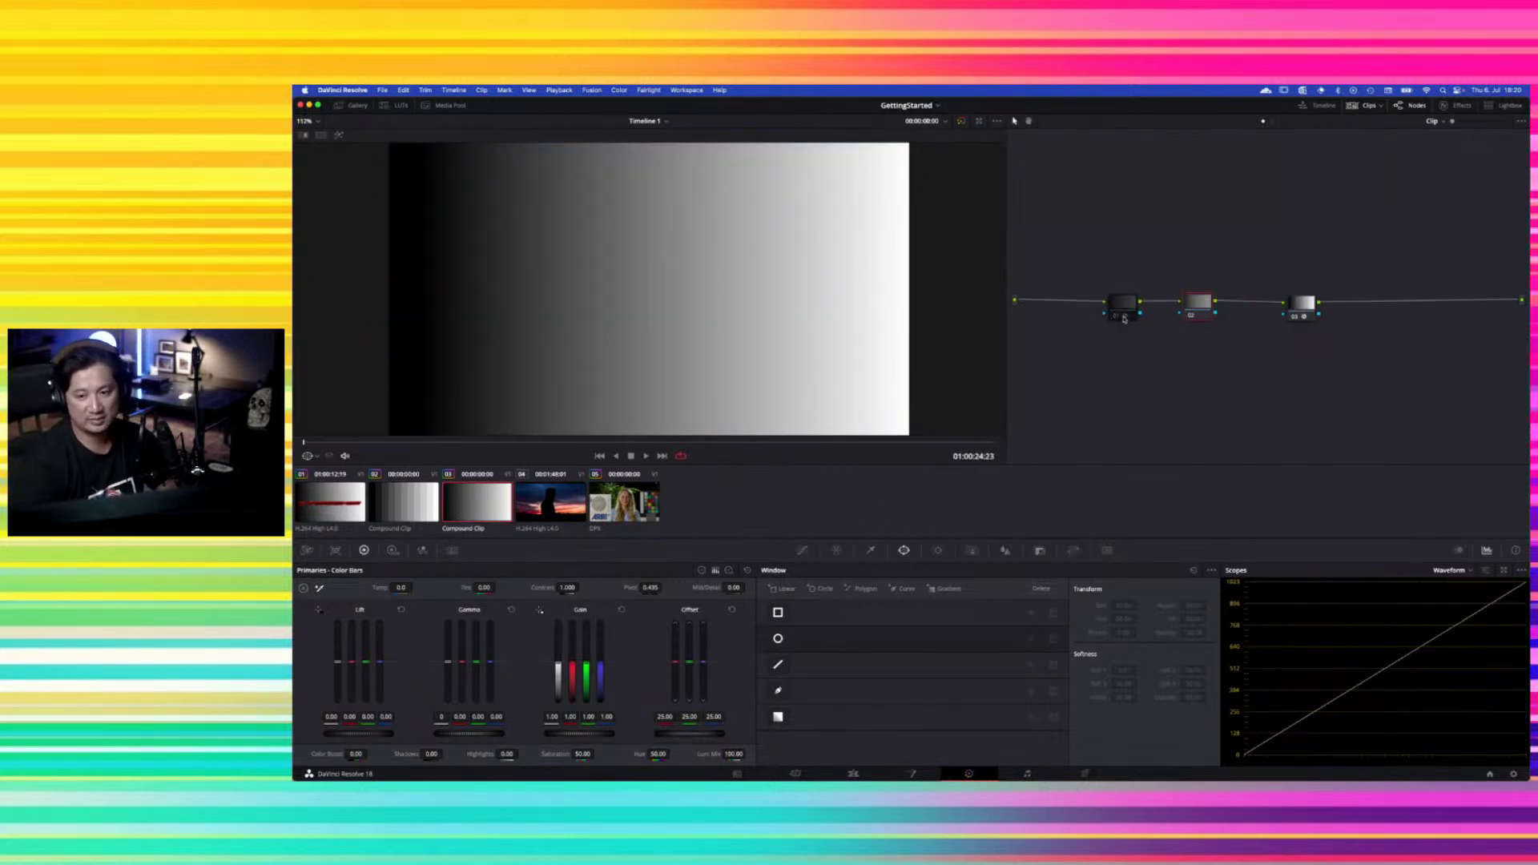
{"action": "key", "text": "shift+d"}
{"action": "key", "text": "shift+d"}
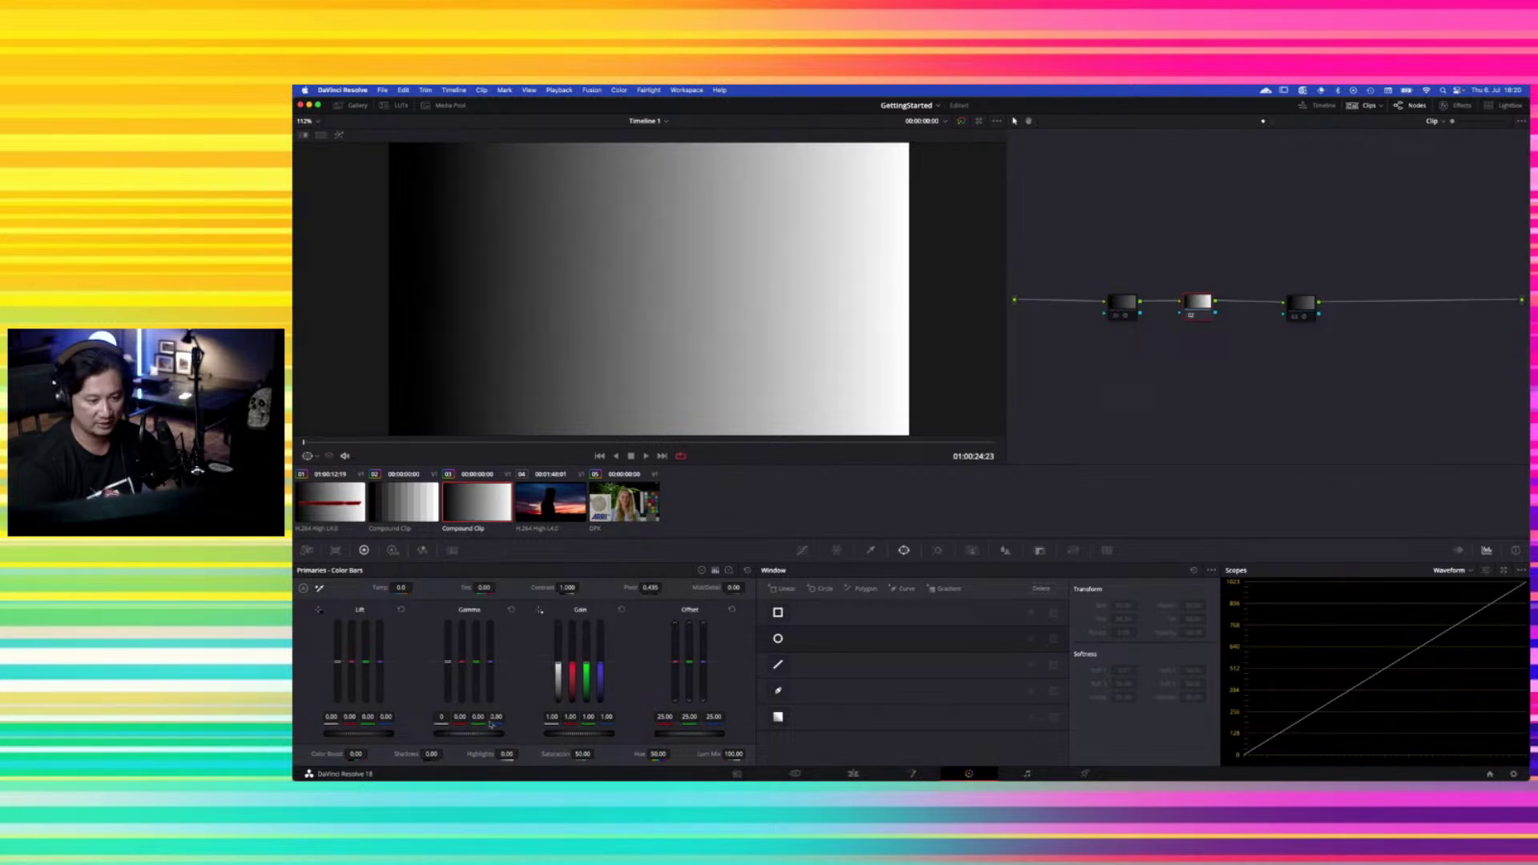
Try shifting the color temperature of the gradient's middle node, reset it, and enable the first and last nodes
{"action": "mouse_move", "coordinate": [395, 596]}
{"action": "left_mouse_down"}
{"action": "mouse_move", "coordinate": [441, 599]}
{"action": "mouse_move", "coordinate": [352, 601]}
{"action": "mouse_move", "coordinate": [1163, 456]}
{"action": "mouse_move", "coordinate": [241, 505]}
{"action": "mouse_move", "coordinate": [1010, 484]}
{"action": "mouse_move", "coordinate": [401, 489]}
{"action": "mouse_move", "coordinate": [937, 477]}
{"action": "mouse_move", "coordinate": [440, 473]}
{"action": "mouse_move", "coordinate": [801, 468]}
{"action": "mouse_move", "coordinate": [334, 450]}
{"action": "mouse_move", "coordinate": [1041, 461]}
{"action": "mouse_move", "coordinate": [480, 457]}
{"action": "mouse_move", "coordinate": [1074, 439]}
{"action": "mouse_move", "coordinate": [1302, 460]}
{"action": "mouse_move", "coordinate": [400, 456]}
{"action": "mouse_move", "coordinate": [1041, 457]}
{"action": "mouse_move", "coordinate": [480, 461]}
{"action": "mouse_move", "coordinate": [377, 580]}
{"action": "left_mouse_up"}
{"action": "double_click", "coordinate": [377, 583]}
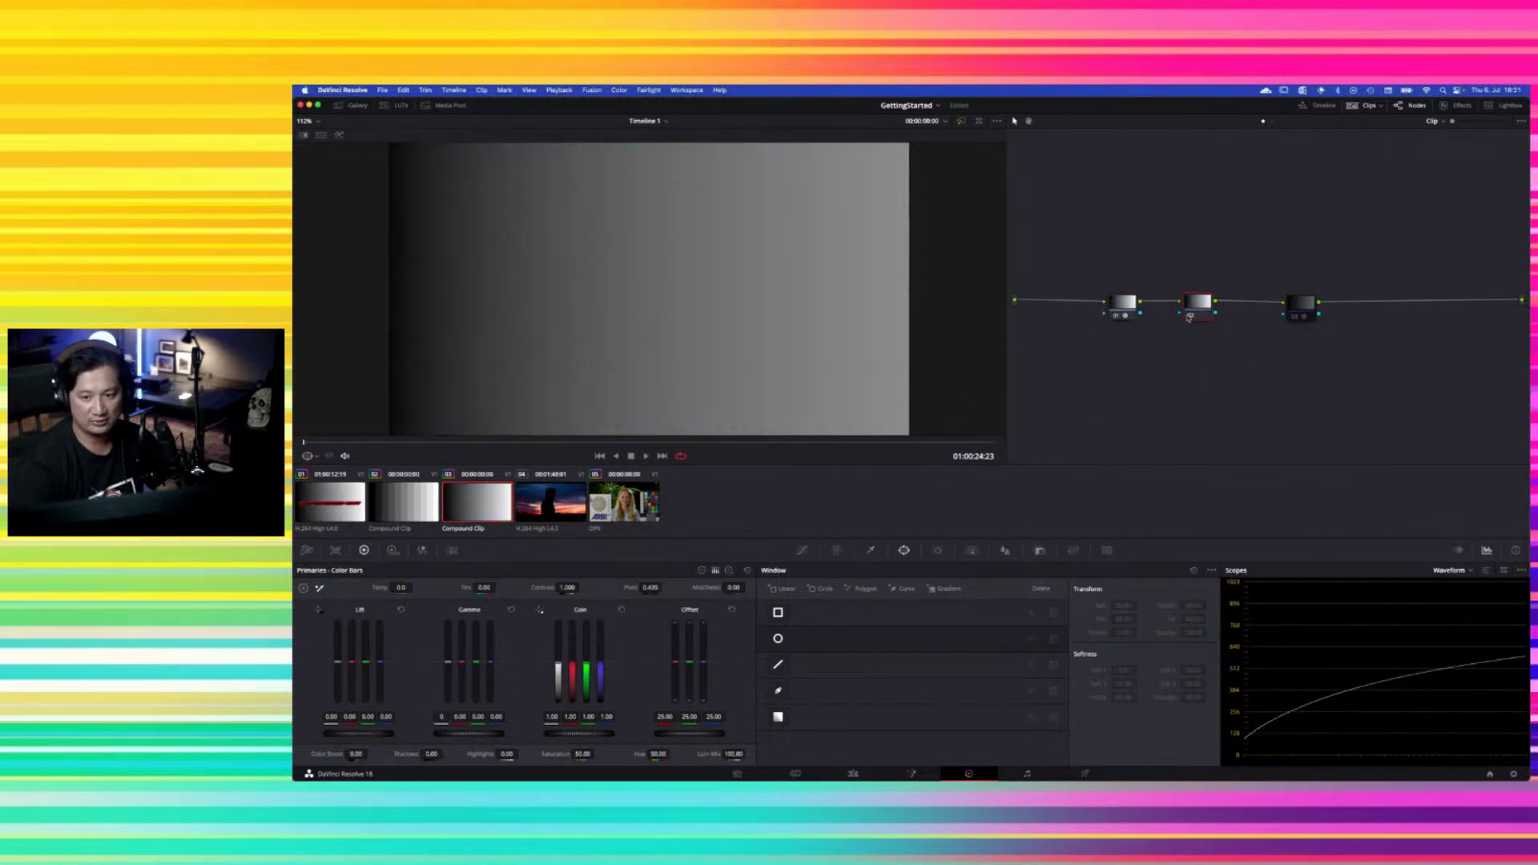
{"action": "left_click", "coordinate": [1294, 316]}
{"action": "left_click", "coordinate": [1294, 316]}
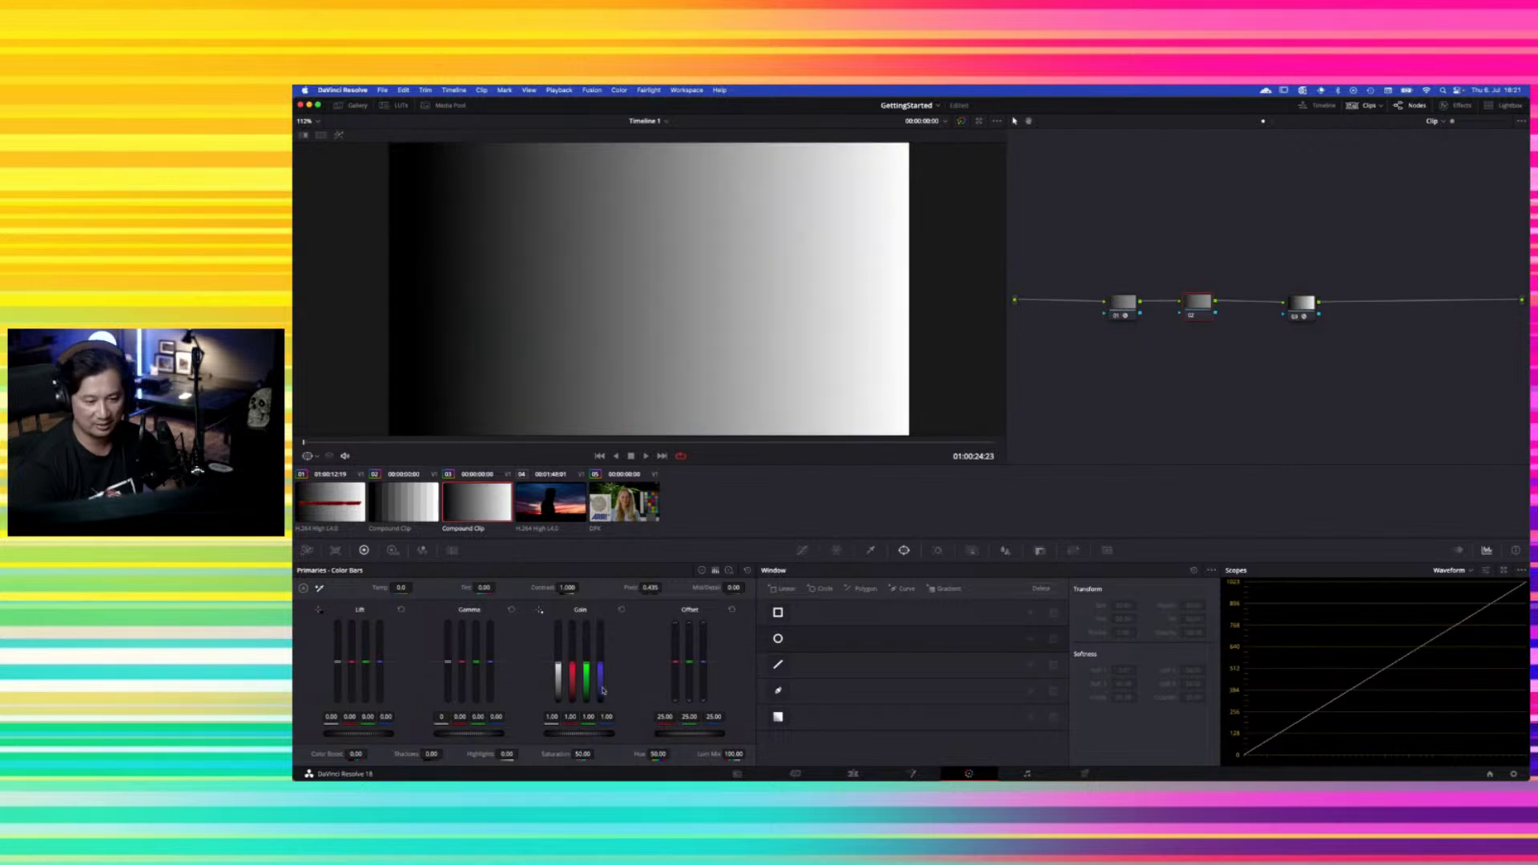
Try raising the middle node's color temperature to about 1440 with both outer nodes enabled, and reset it
{"action": "left_click_drag", "start_coordinate": [391, 590], "coordinate": [414, 587]}
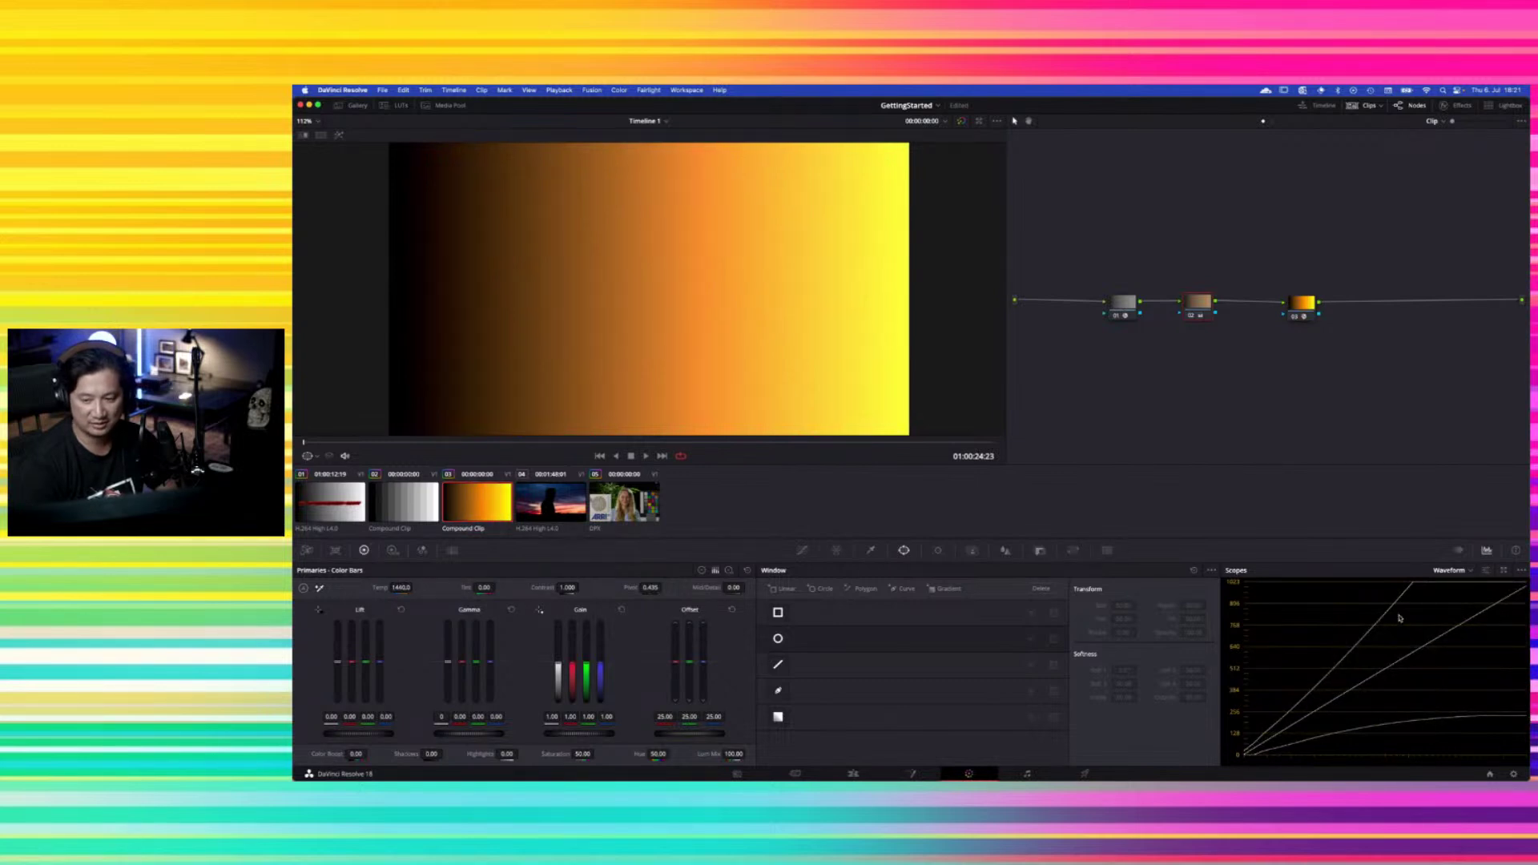
{"action": "left_click_drag", "start_coordinate": [401, 588], "coordinate": [390, 587]}
{"action": "double_click", "coordinate": [391, 587]}
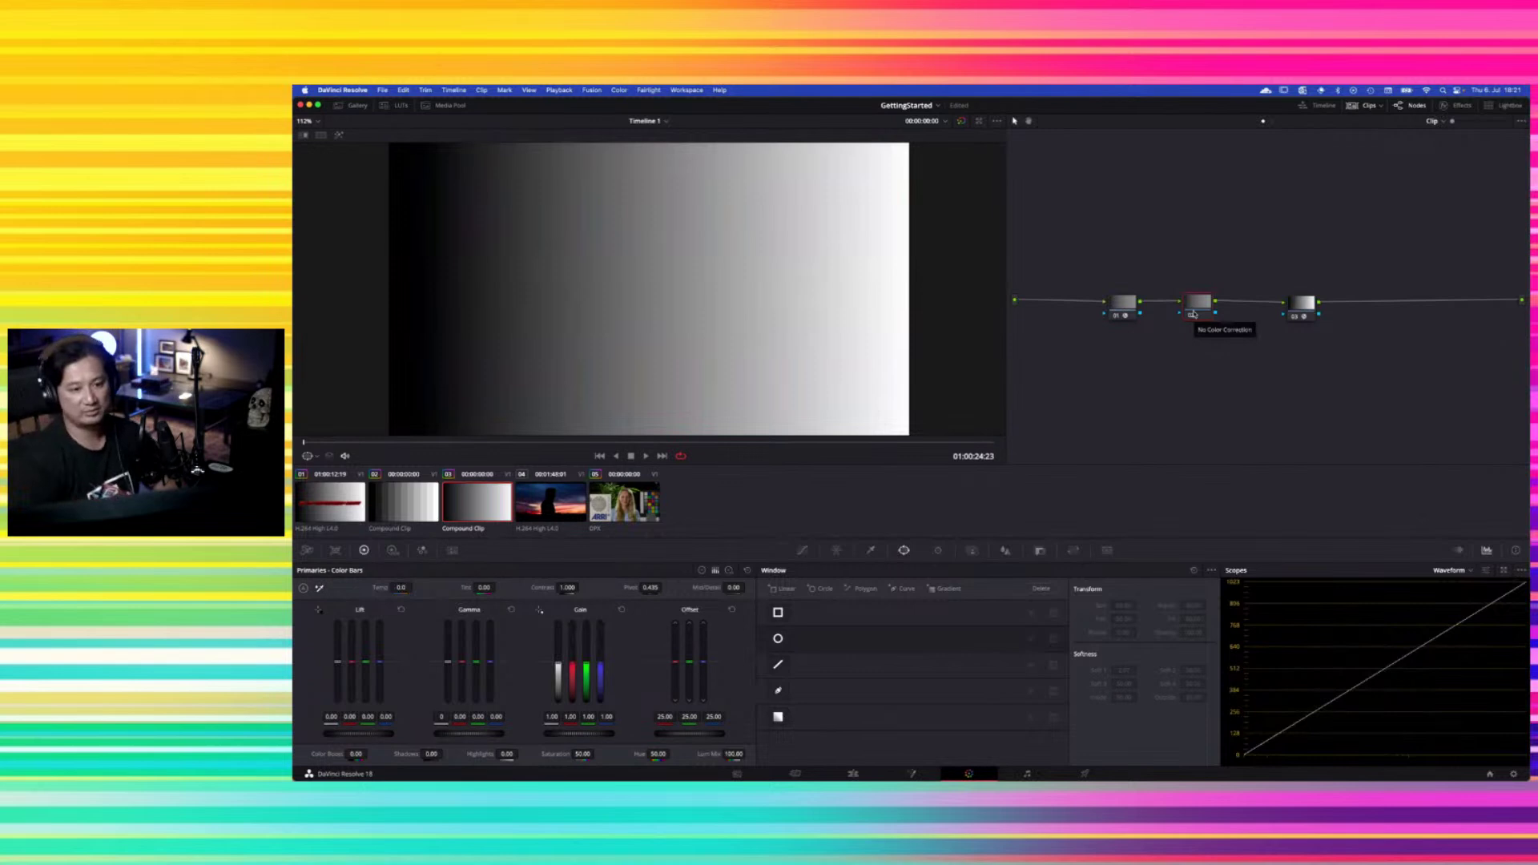
Try the gradient clip's Offset at about 43.6 with the last node disabled and about 17.8 with it enabled, resetting each time
{"action": "left_click", "coordinate": [1296, 317]}
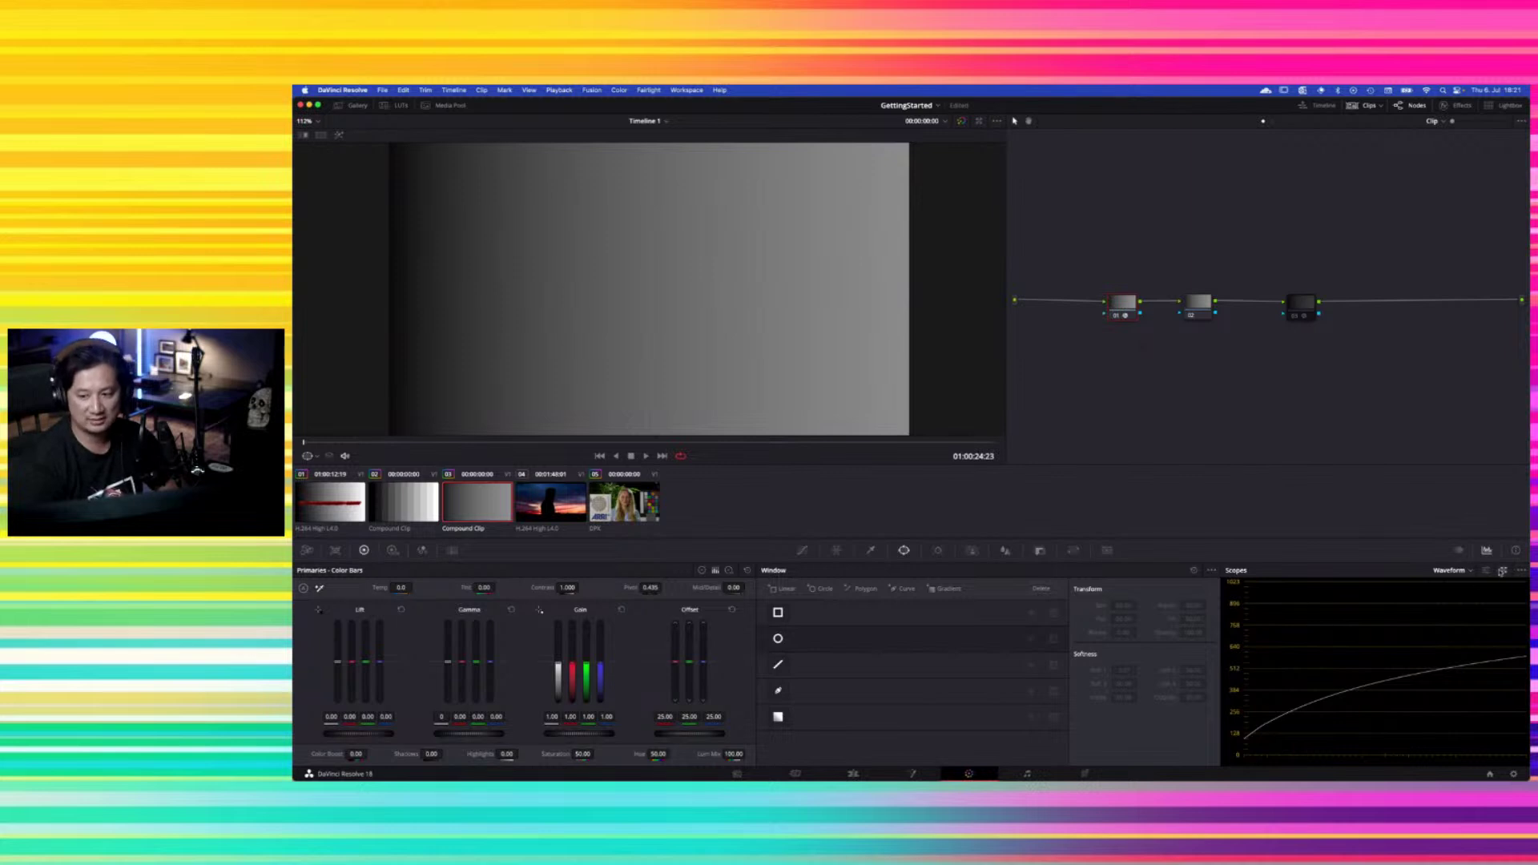
{"action": "left_click", "coordinate": [1500, 570]}
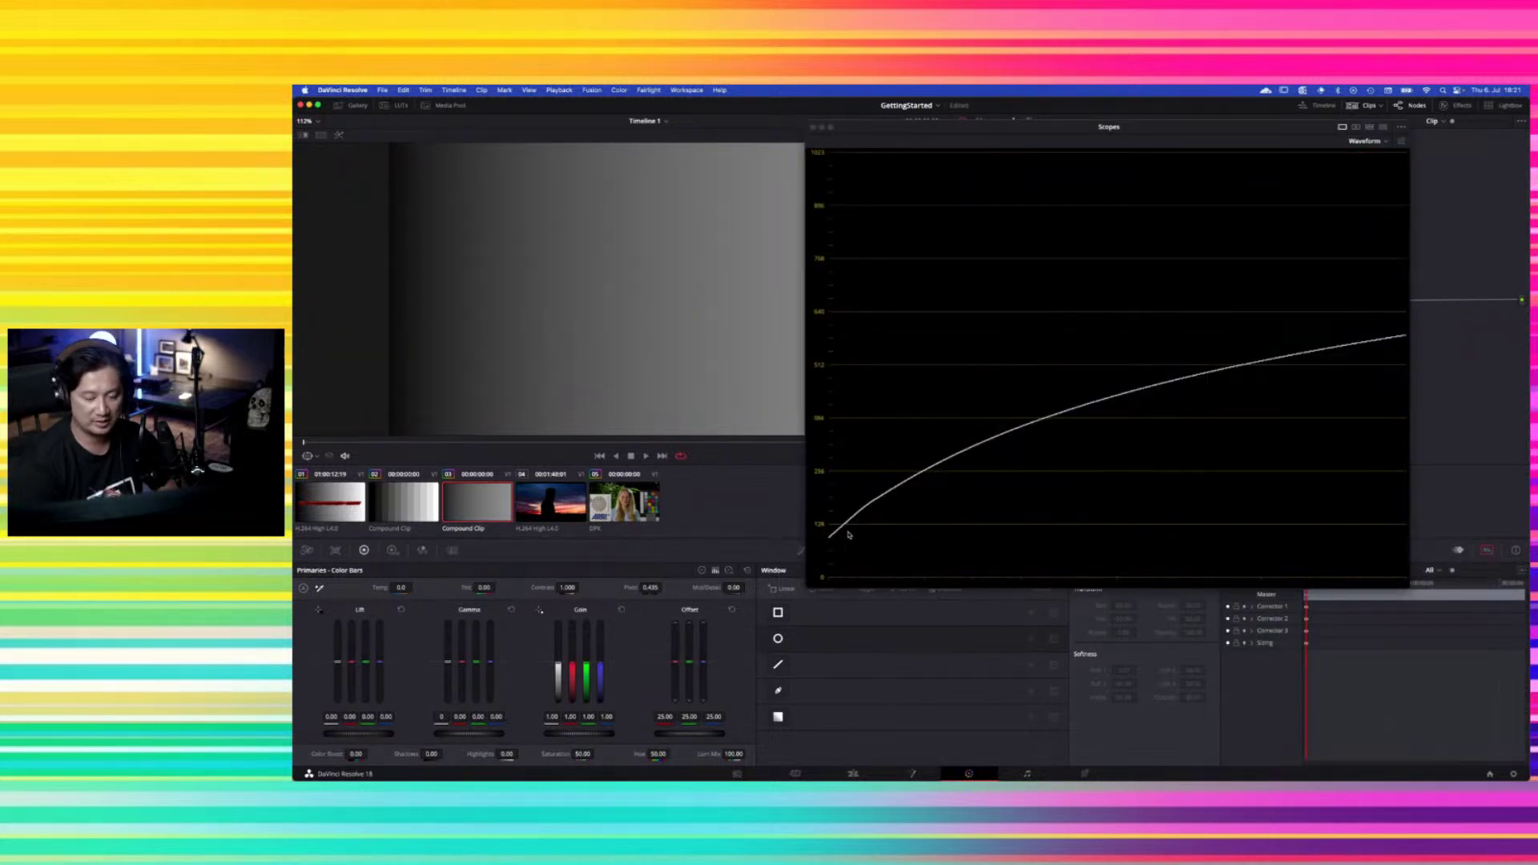
{"action": "left_click_drag", "start_coordinate": [675, 734], "coordinate": [685, 735]}
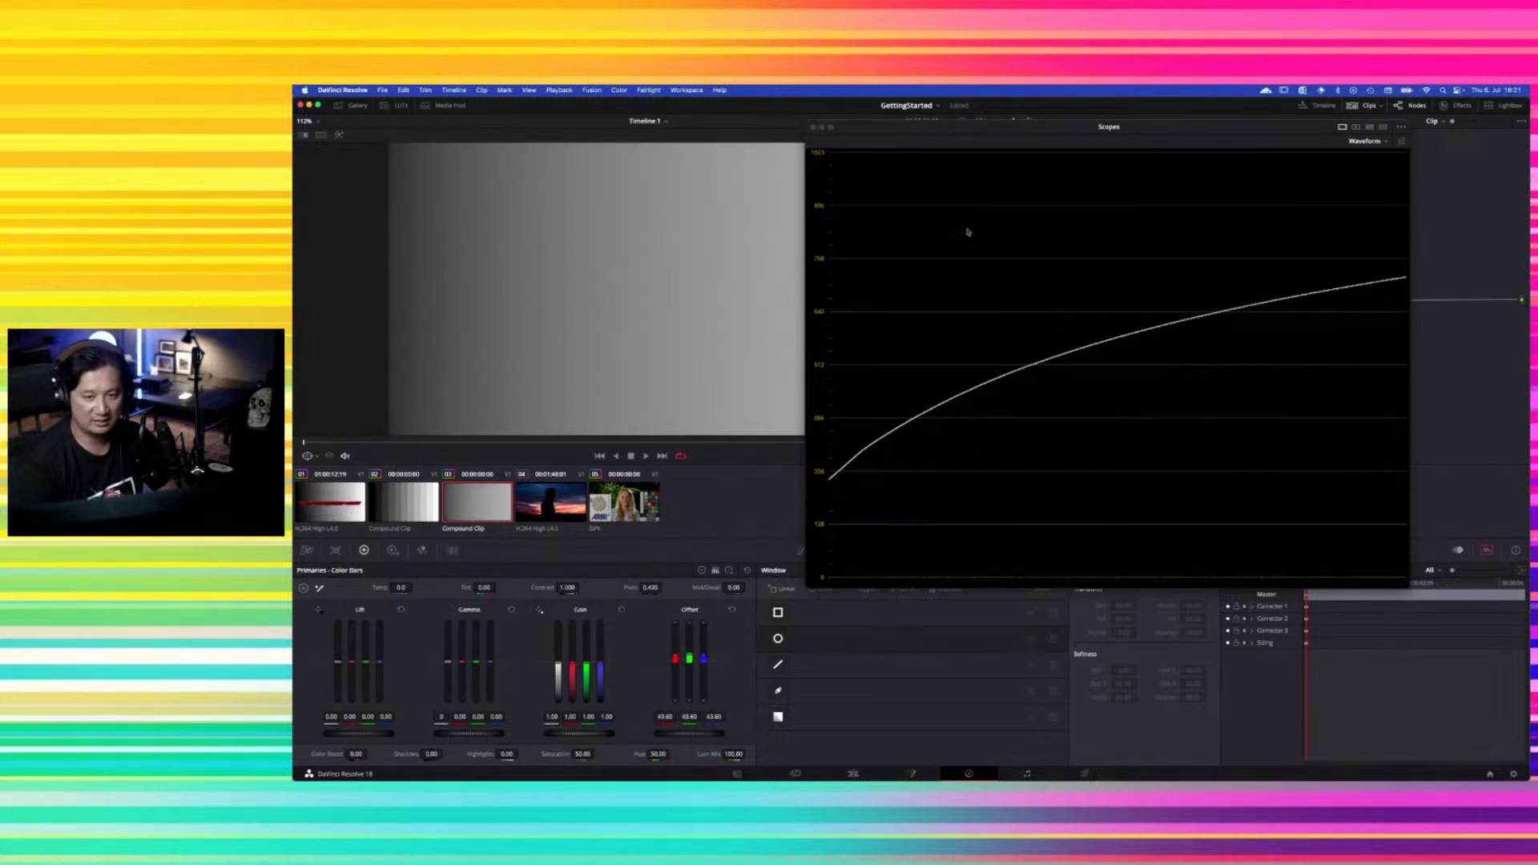
{"action": "left_click", "coordinate": [731, 610]}
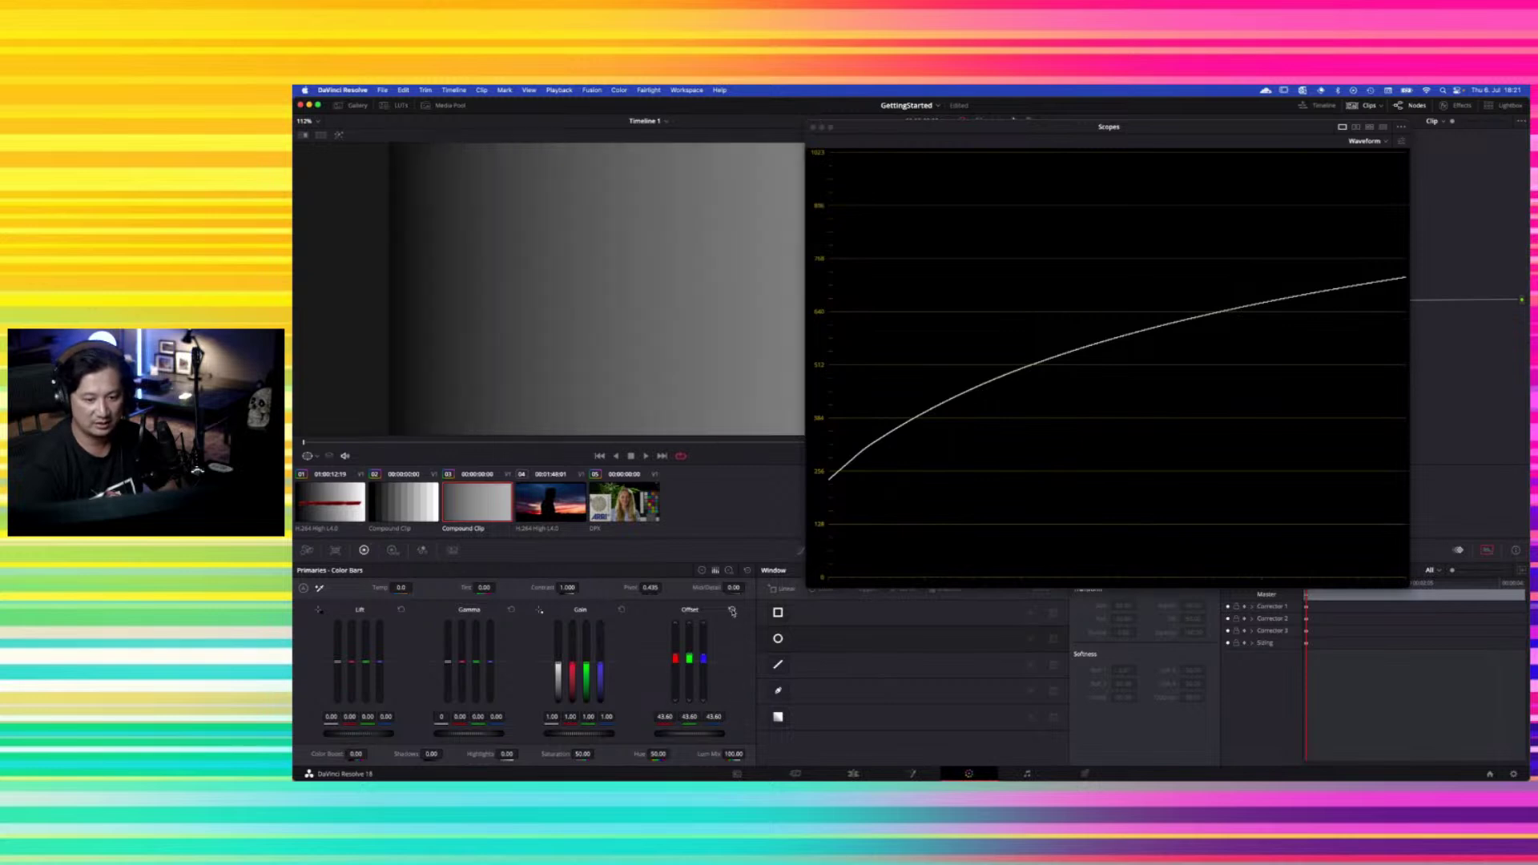
{"action": "left_click", "coordinate": [813, 127]}
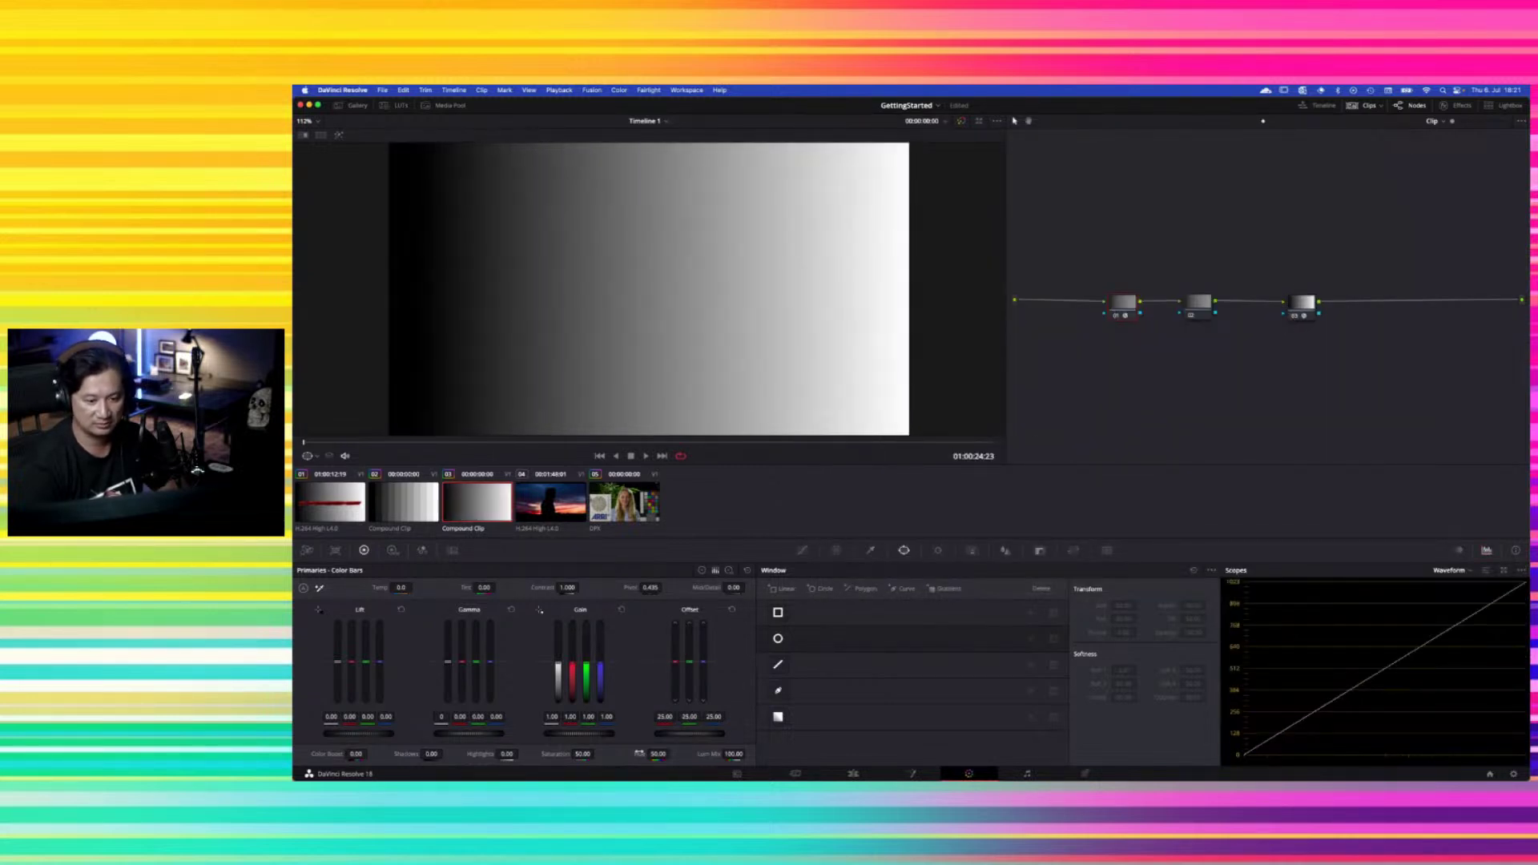
{"action": "mouse_move", "coordinate": [664, 734]}
{"action": "left_mouse_down"}
{"action": "mouse_move", "coordinate": [756, 735]}
{"action": "mouse_move", "coordinate": [645, 742]}
{"action": "left_mouse_up"}
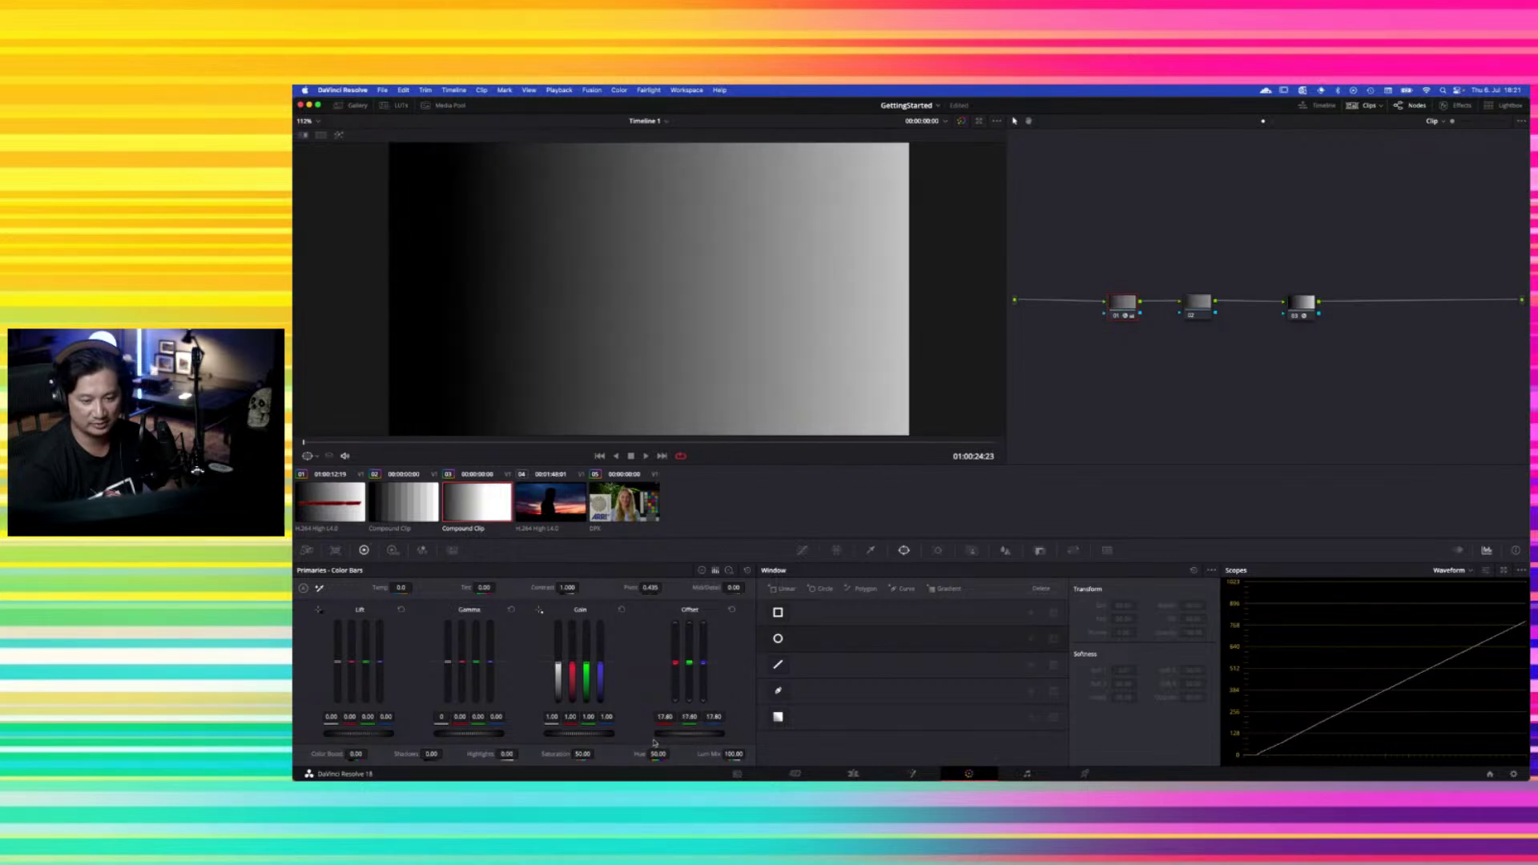
{"action": "left_click", "coordinate": [731, 610]}
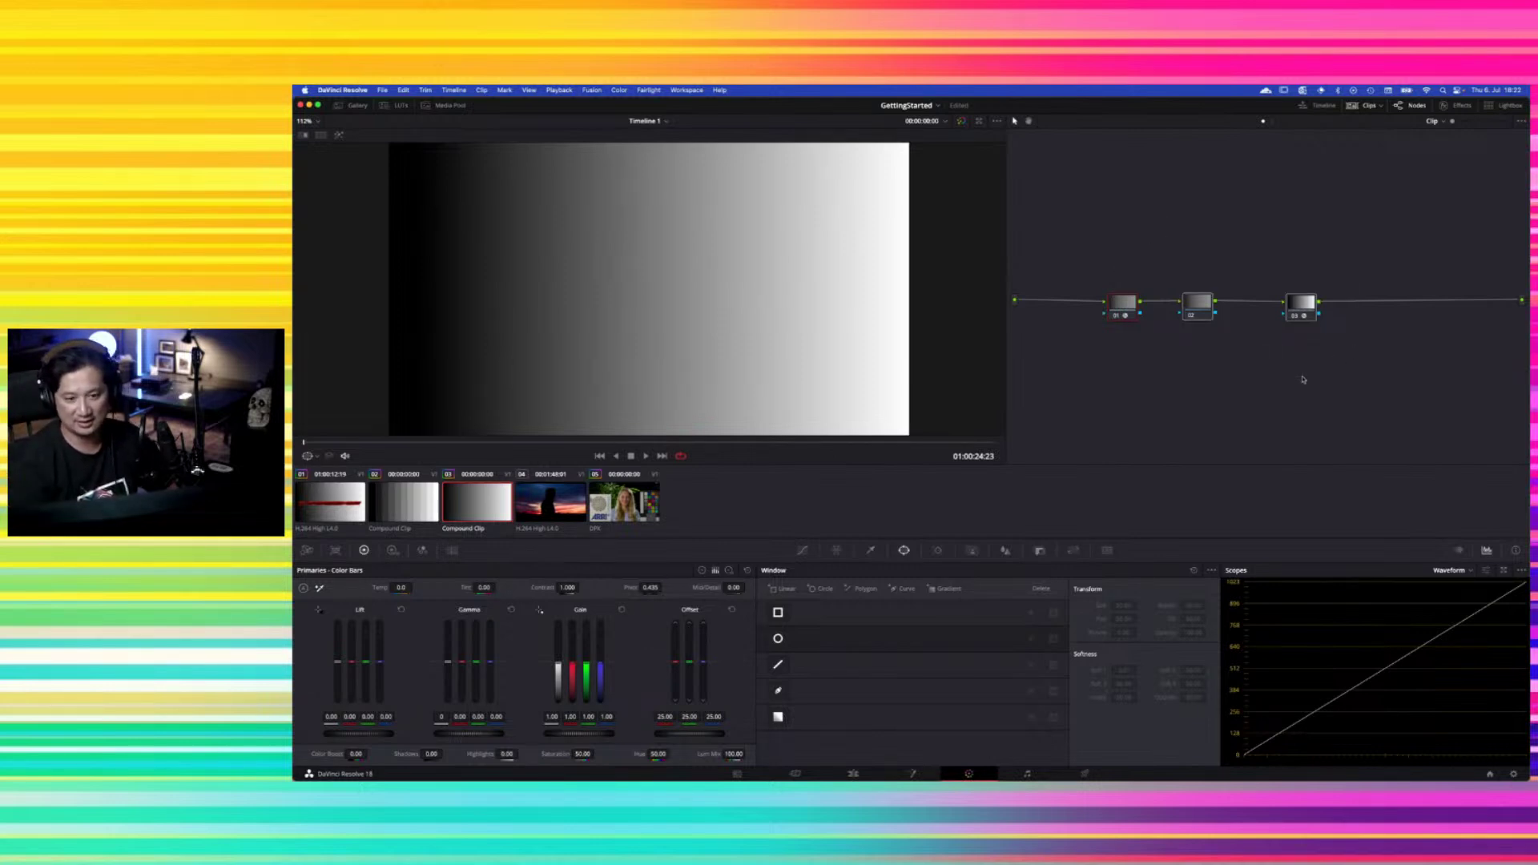
Select the clip of the woman, switch to the open coin project, and scrub through the start of its coin clip
{"action": "left_click", "coordinate": [624, 503]}
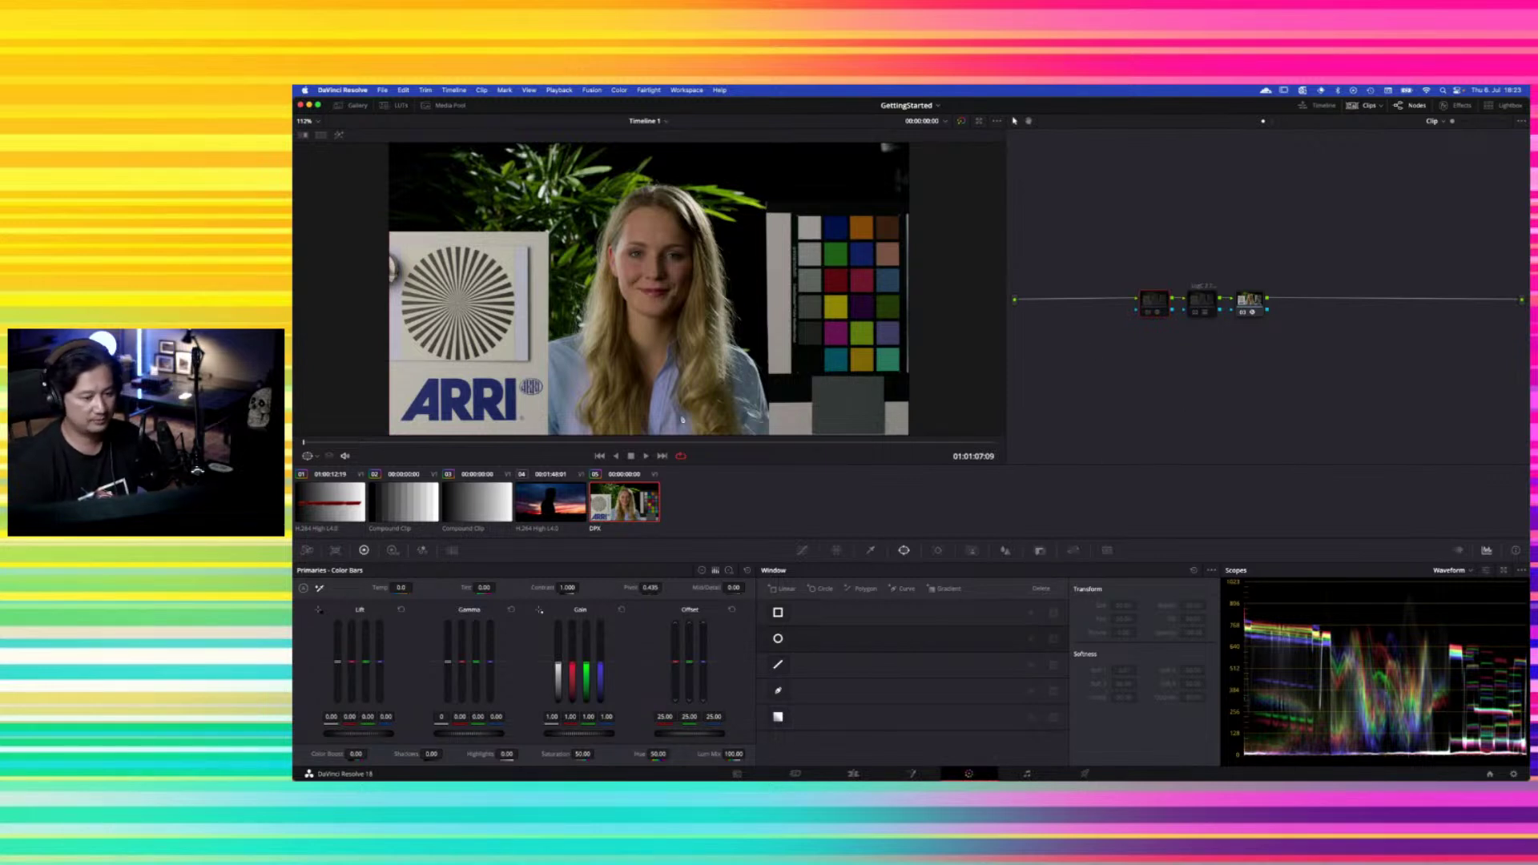
{"action": "left_click", "coordinate": [937, 107]}
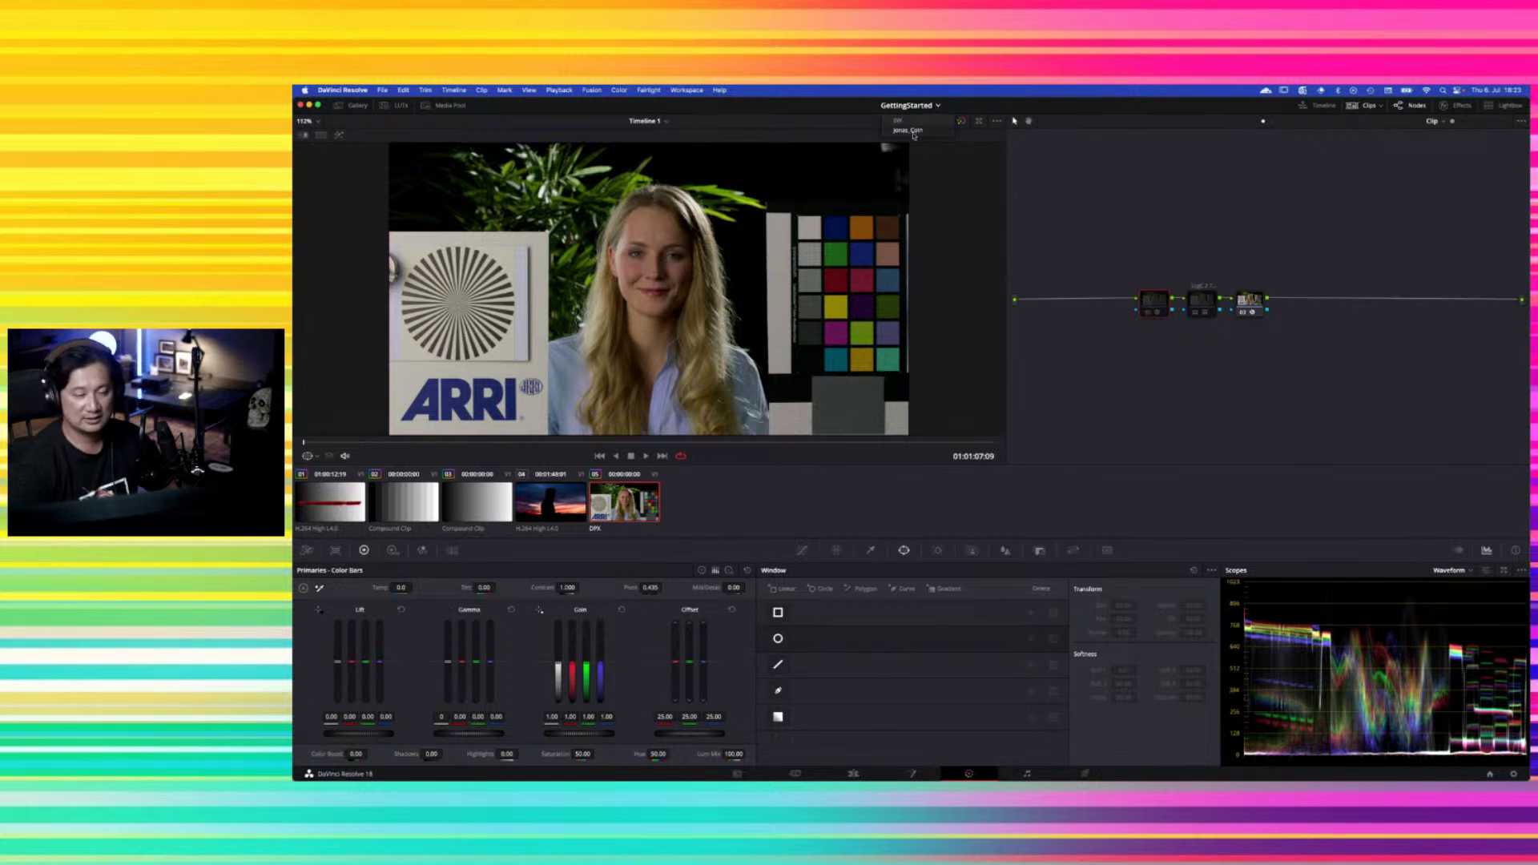
{"action": "left_click", "coordinate": [913, 132]}
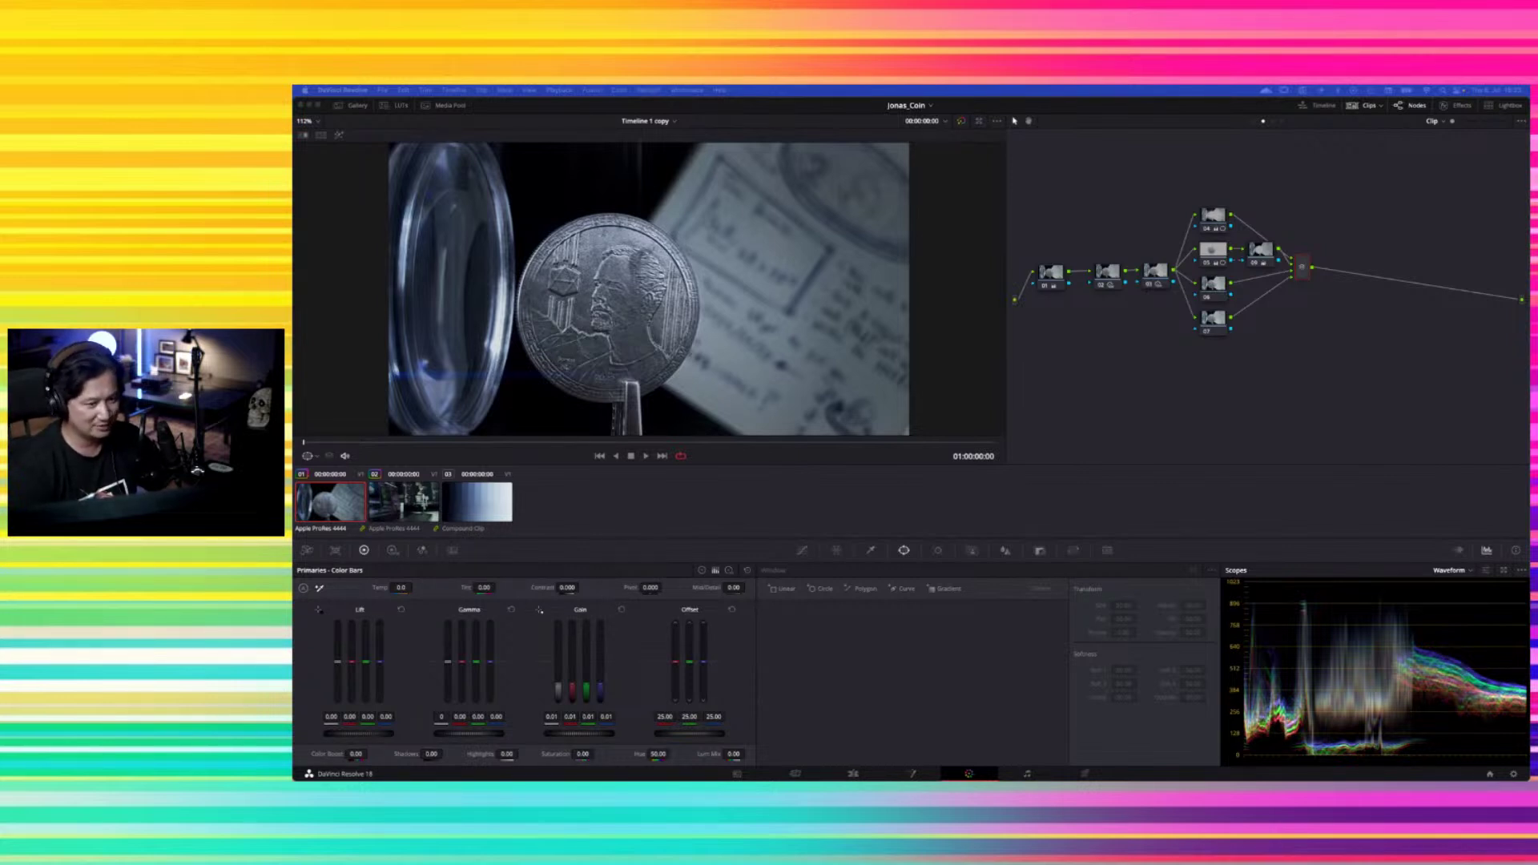
{"action": "left_click", "coordinate": [321, 444]}
{"action": "mouse_move", "coordinate": [328, 443]}
{"action": "left_mouse_down"}
{"action": "mouse_move", "coordinate": [377, 443]}
{"action": "mouse_move", "coordinate": [303, 443]}
{"action": "left_mouse_up"}
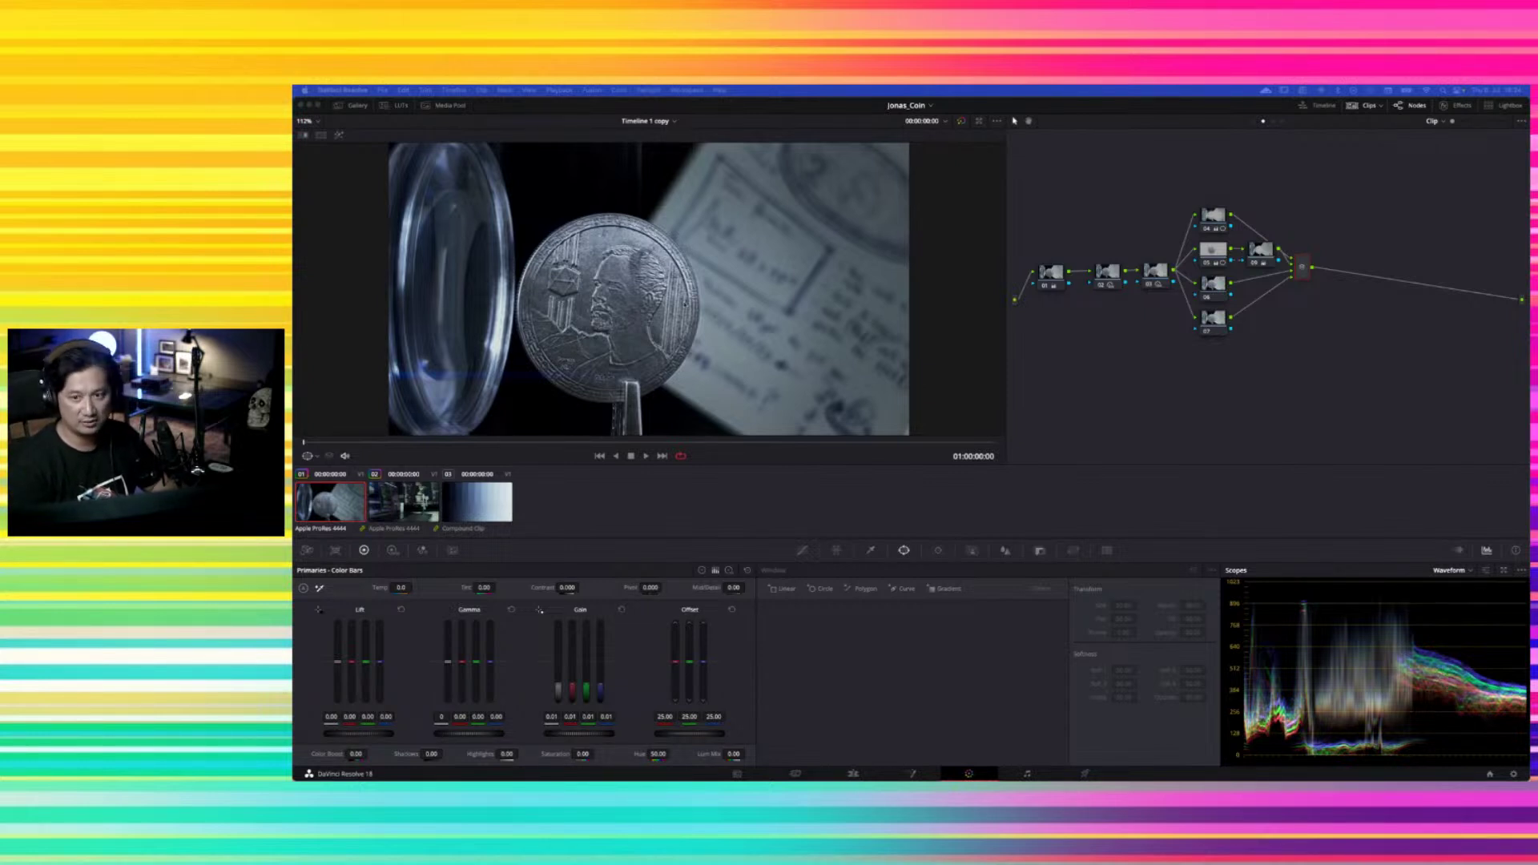
Switch to Chrome, show the "Fast and easy VFX Workflows" video on YouTube, and return to DaVinci Resolve
{"action": "left_click", "coordinate": [314, 108]}
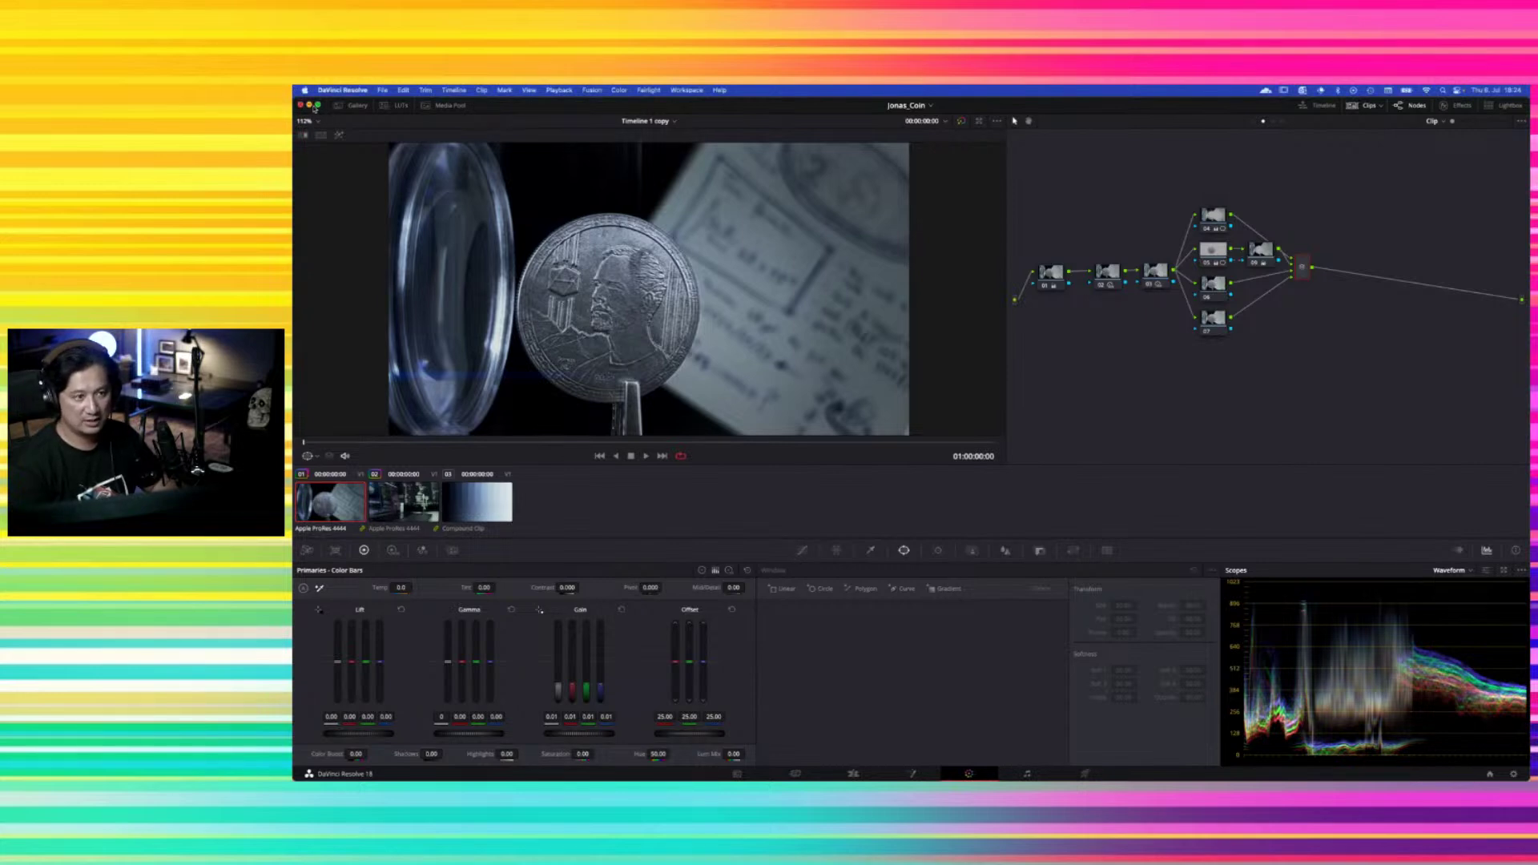
{"action": "left_click", "coordinate": [309, 105]}
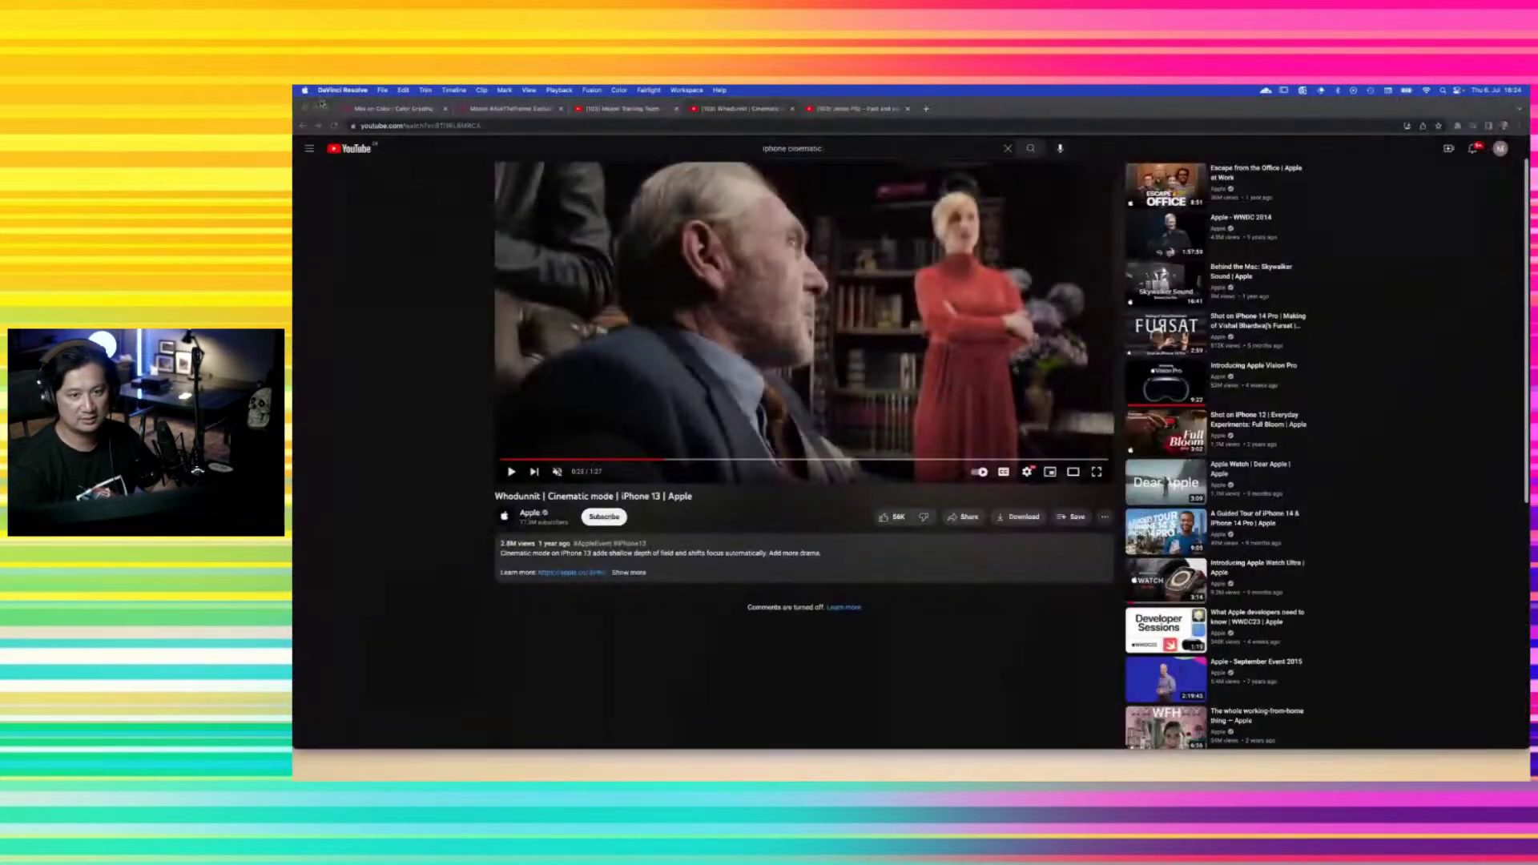
{"action": "left_click", "coordinate": [843, 111]}
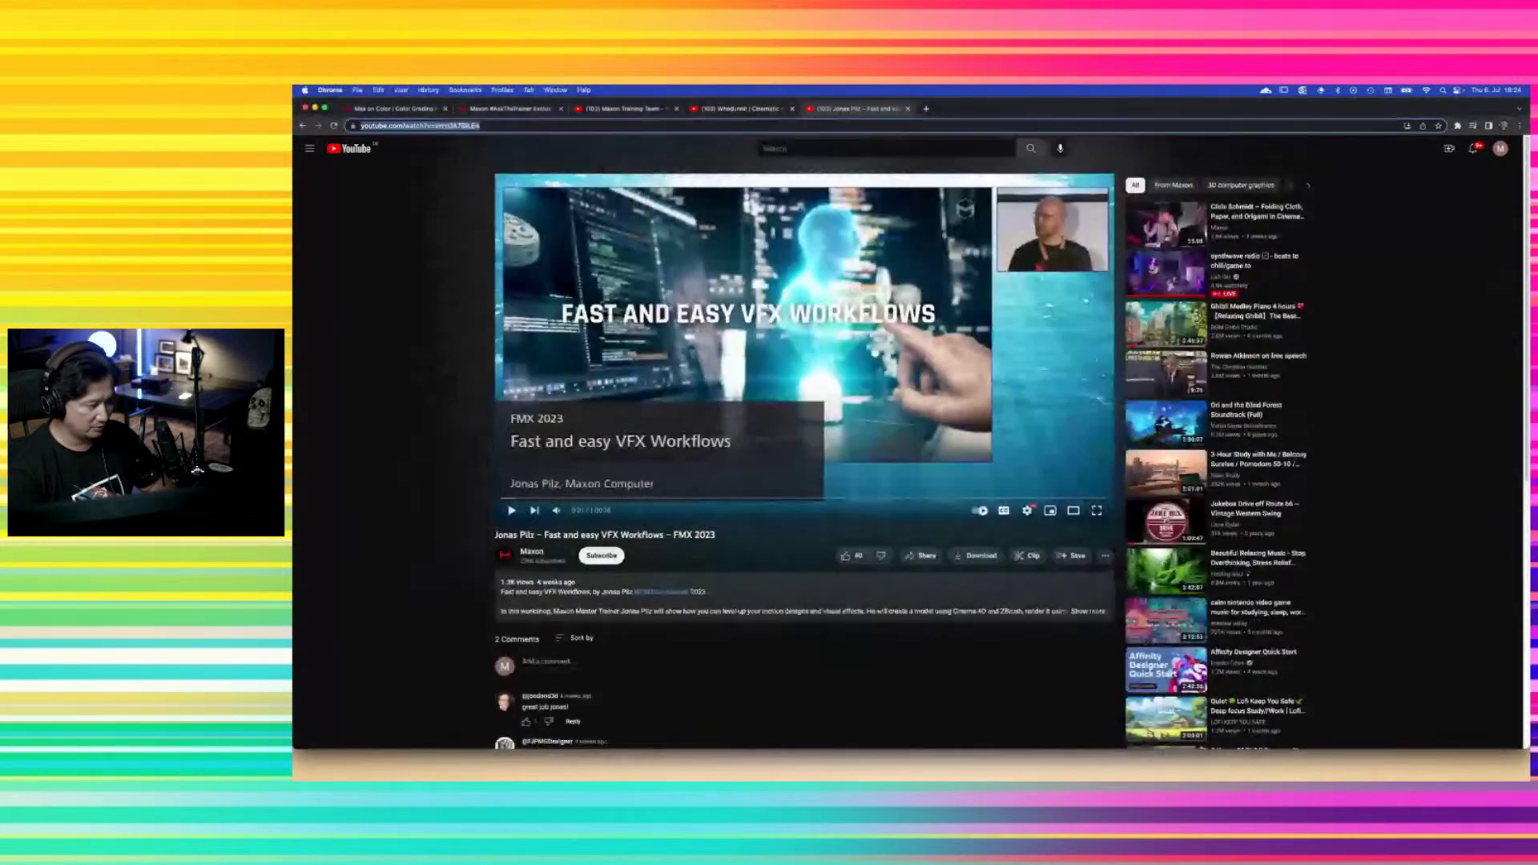
{"action": "key", "text": "super+Tab"}
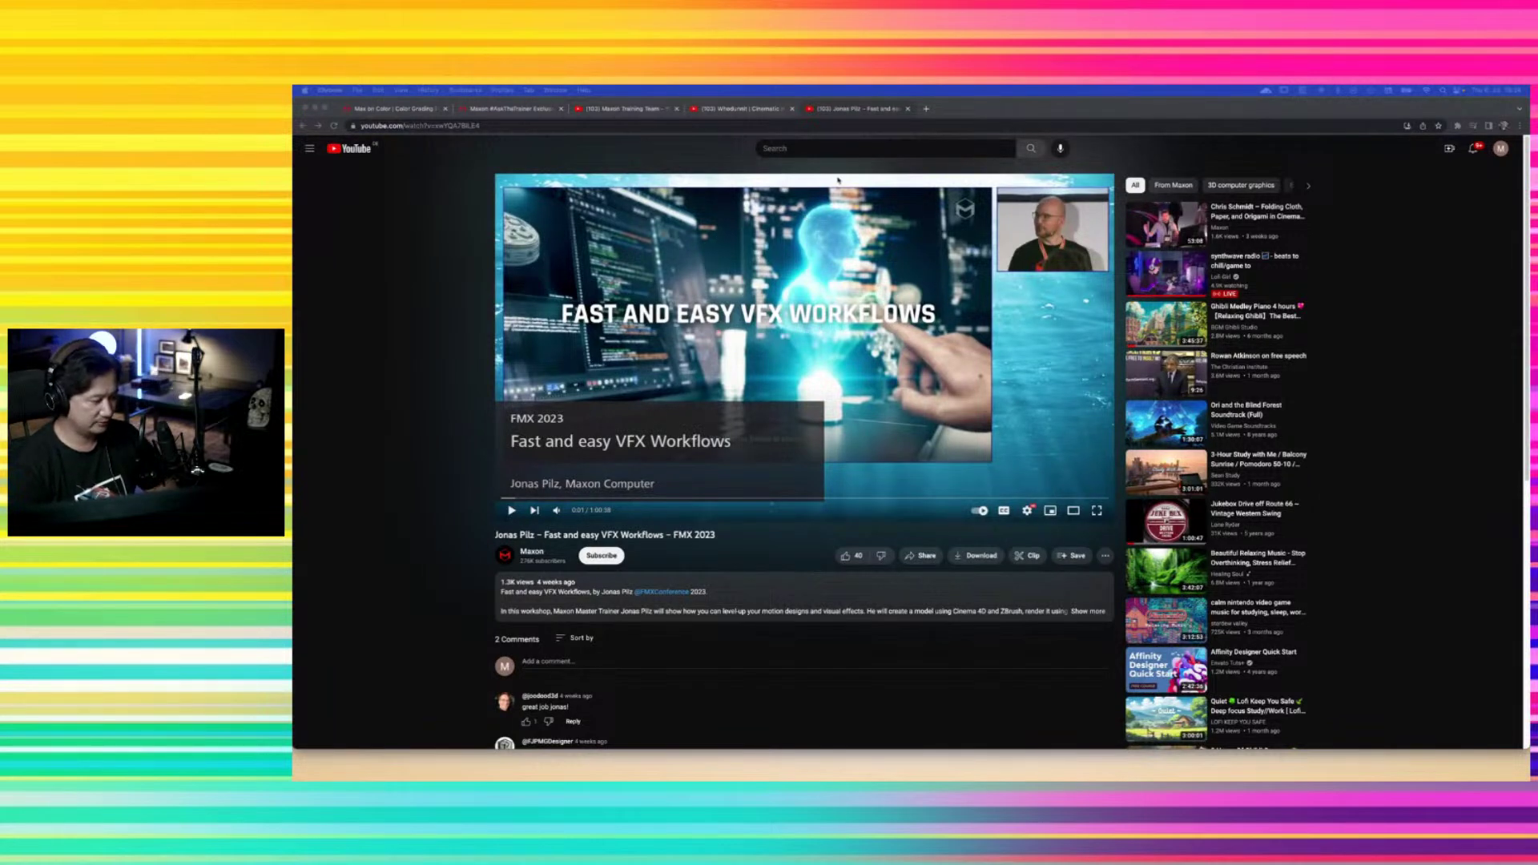
{"action": "key", "text": "super+Tab"}
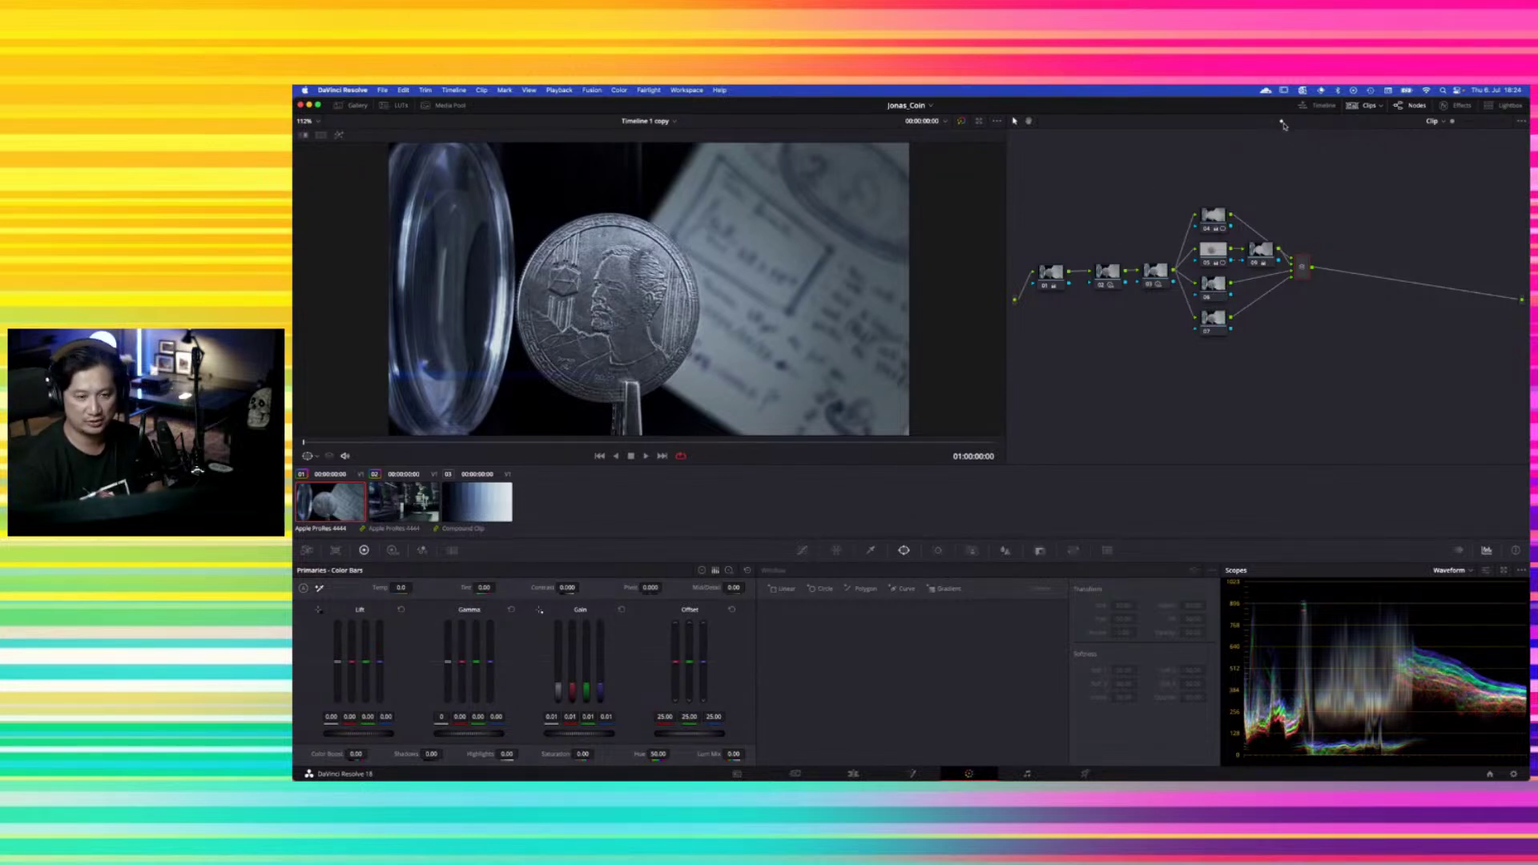
View the timeline-level node graph and switch to the timeline named Timeline 1 Exercise
{"action": "left_click", "coordinate": [1281, 121]}
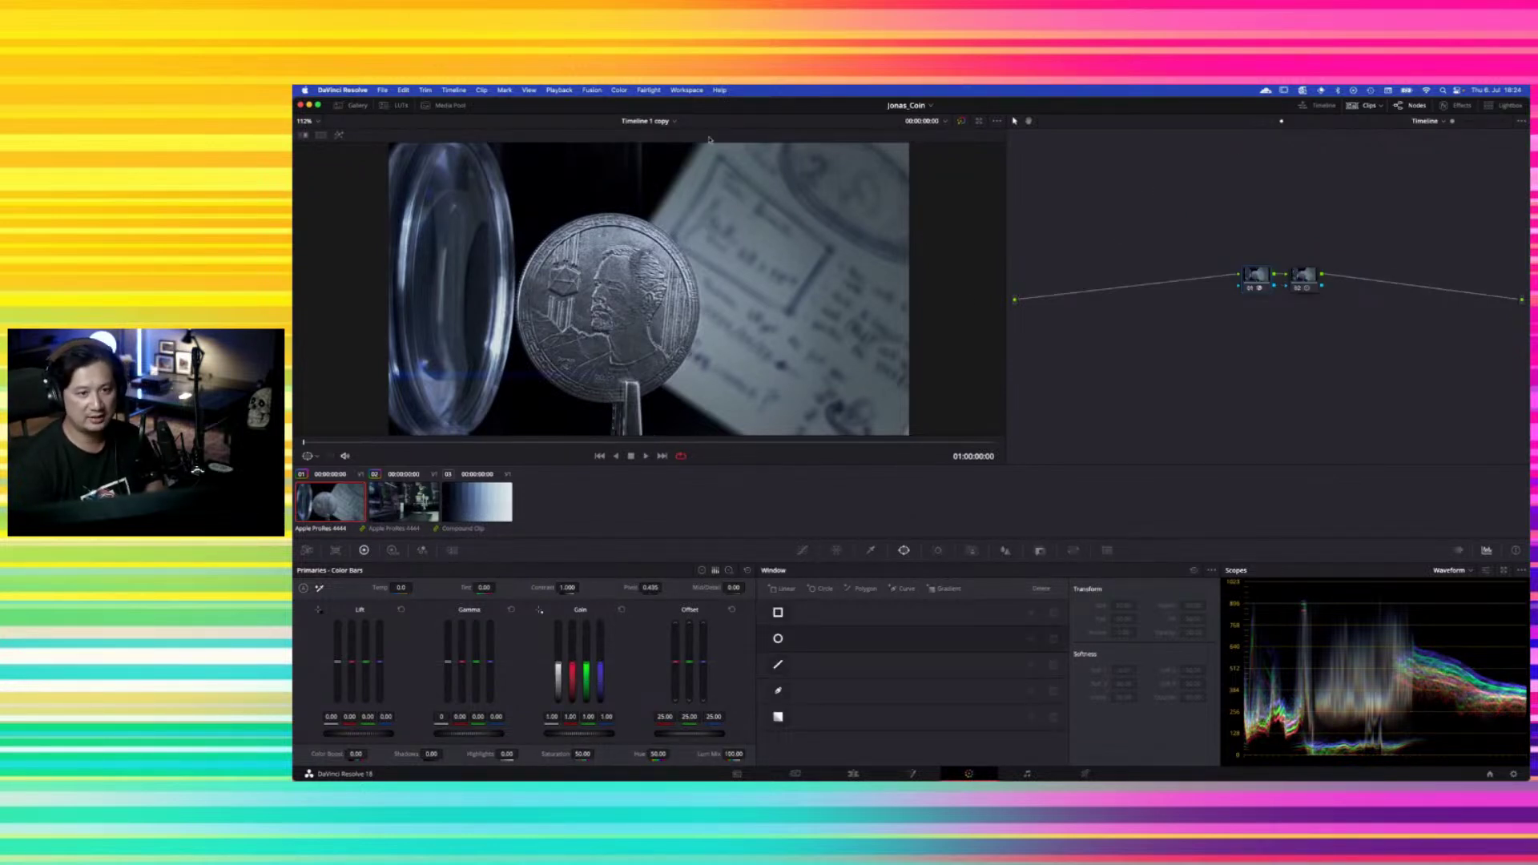
{"action": "left_click", "coordinate": [674, 121]}
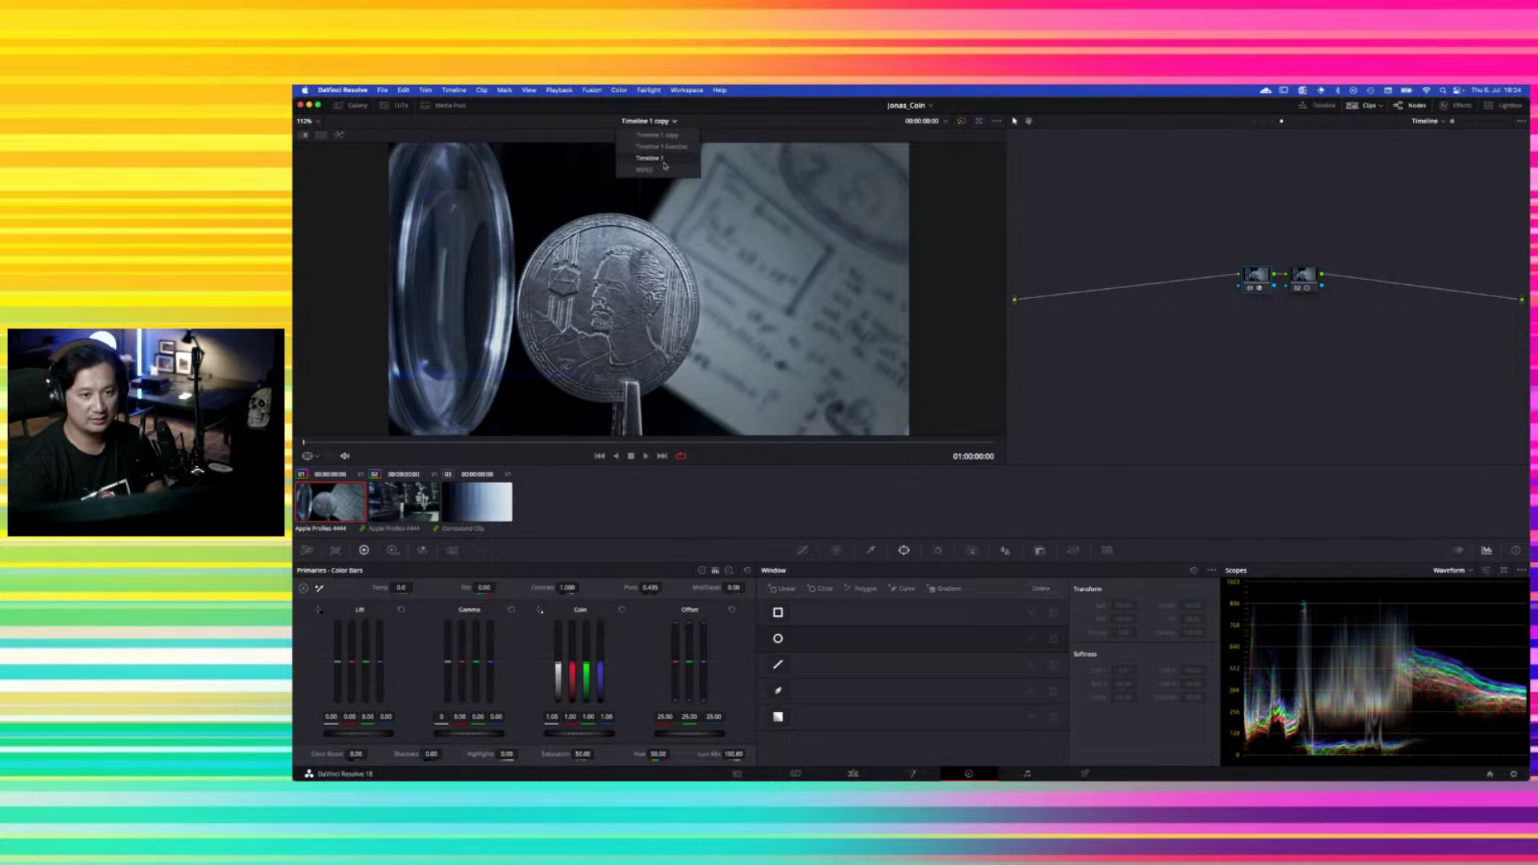
{"action": "left_click", "coordinate": [667, 146]}
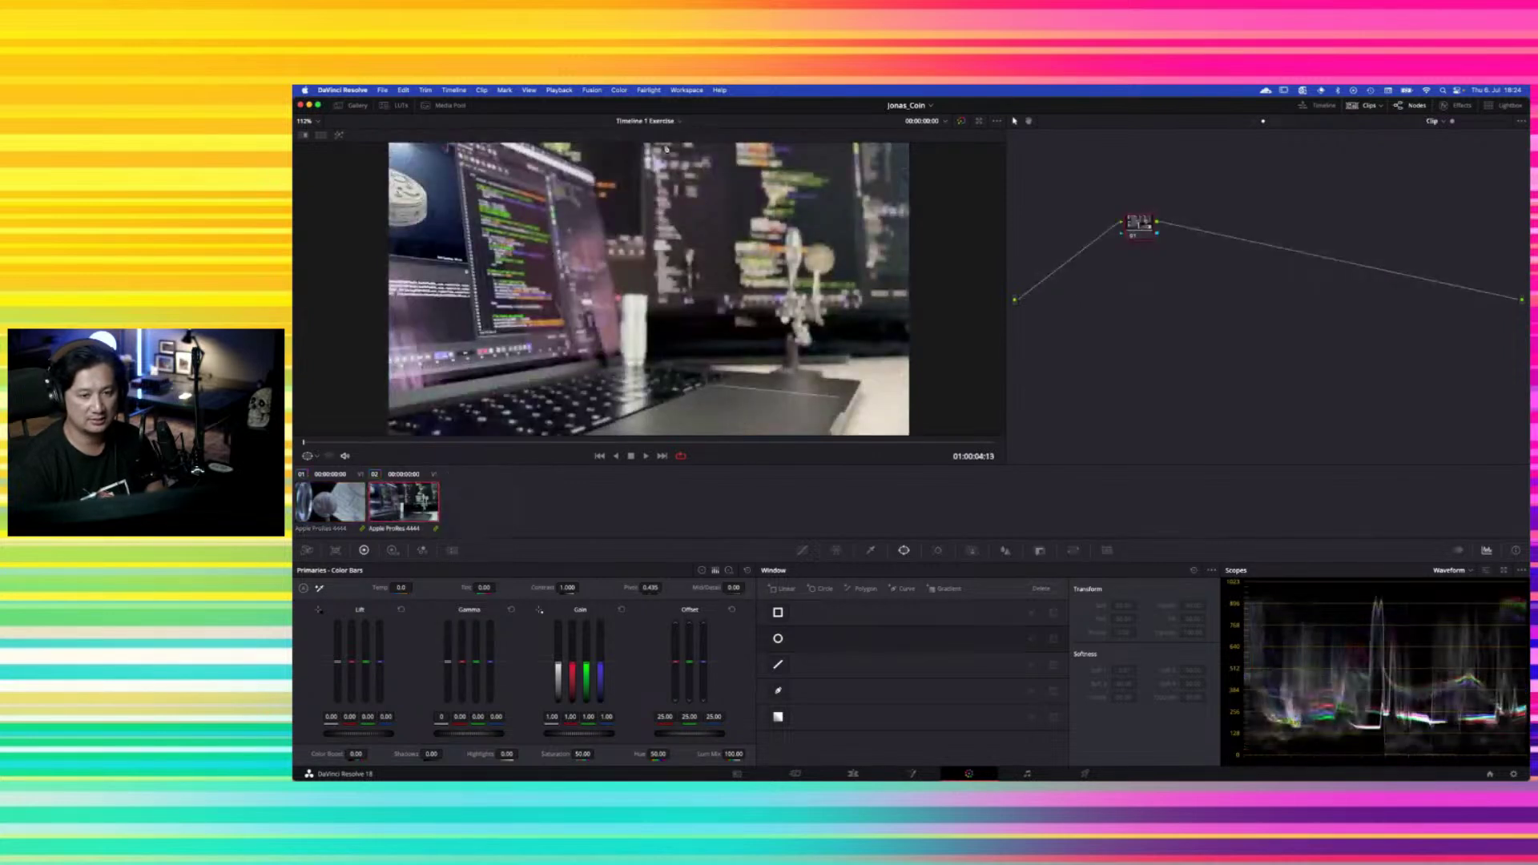
Review the coin and laptop clips by scrubbing through each, stopping where the finger touches the hologram
{"action": "left_click", "coordinate": [324, 505]}
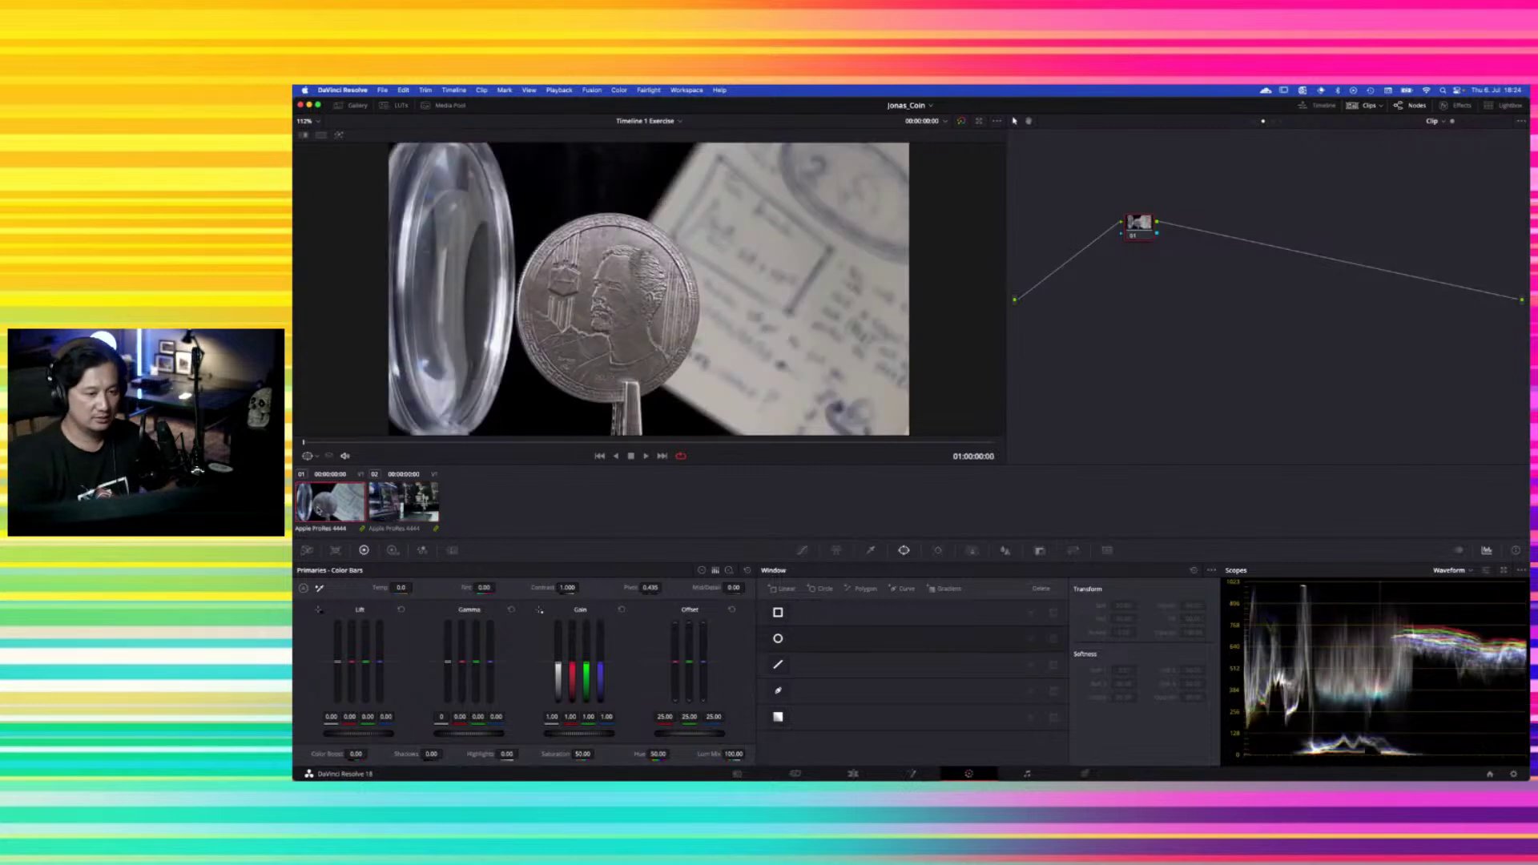
{"action": "right_click", "coordinate": [320, 511]}
{"action": "left_click", "coordinate": [334, 500]}
{"action": "left_click", "coordinate": [403, 502]}
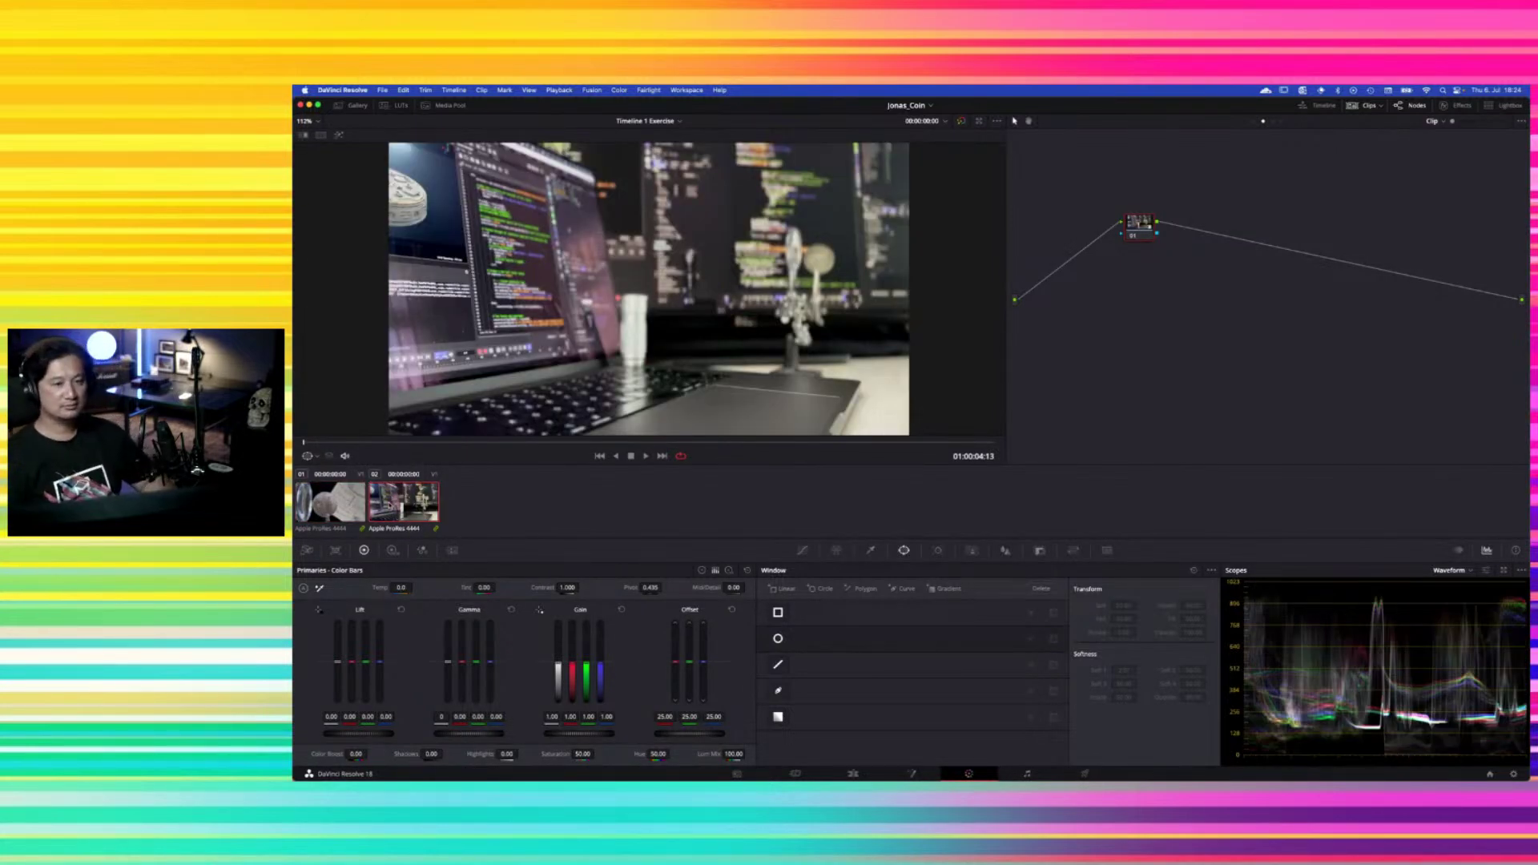
{"action": "left_click", "coordinate": [310, 444]}
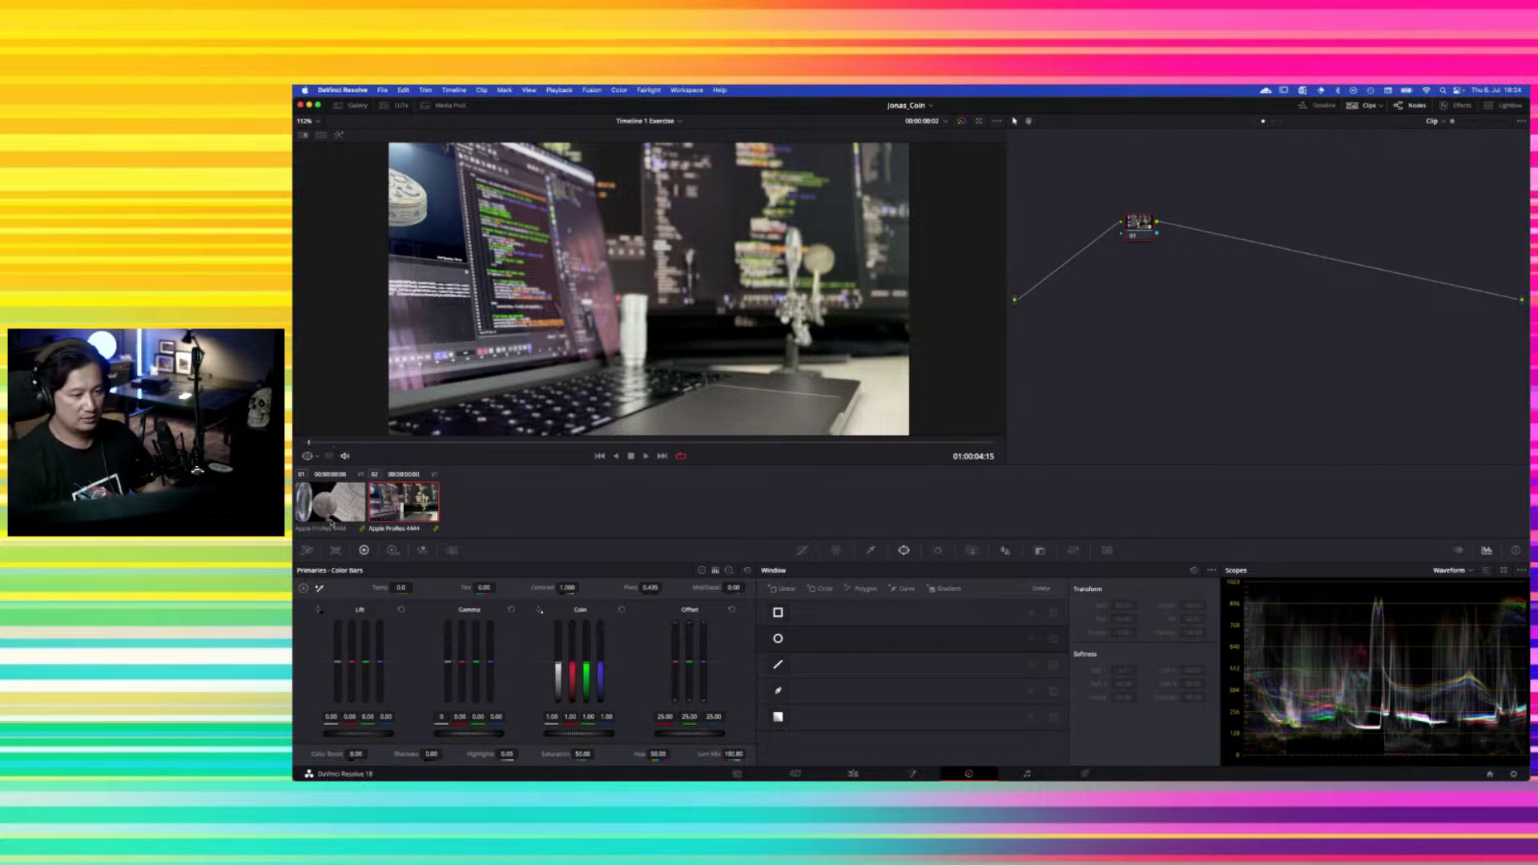
{"action": "left_click", "coordinate": [332, 506]}
{"action": "left_click_drag", "start_coordinate": [310, 444], "coordinate": [760, 445]}
{"action": "left_click", "coordinate": [402, 502]}
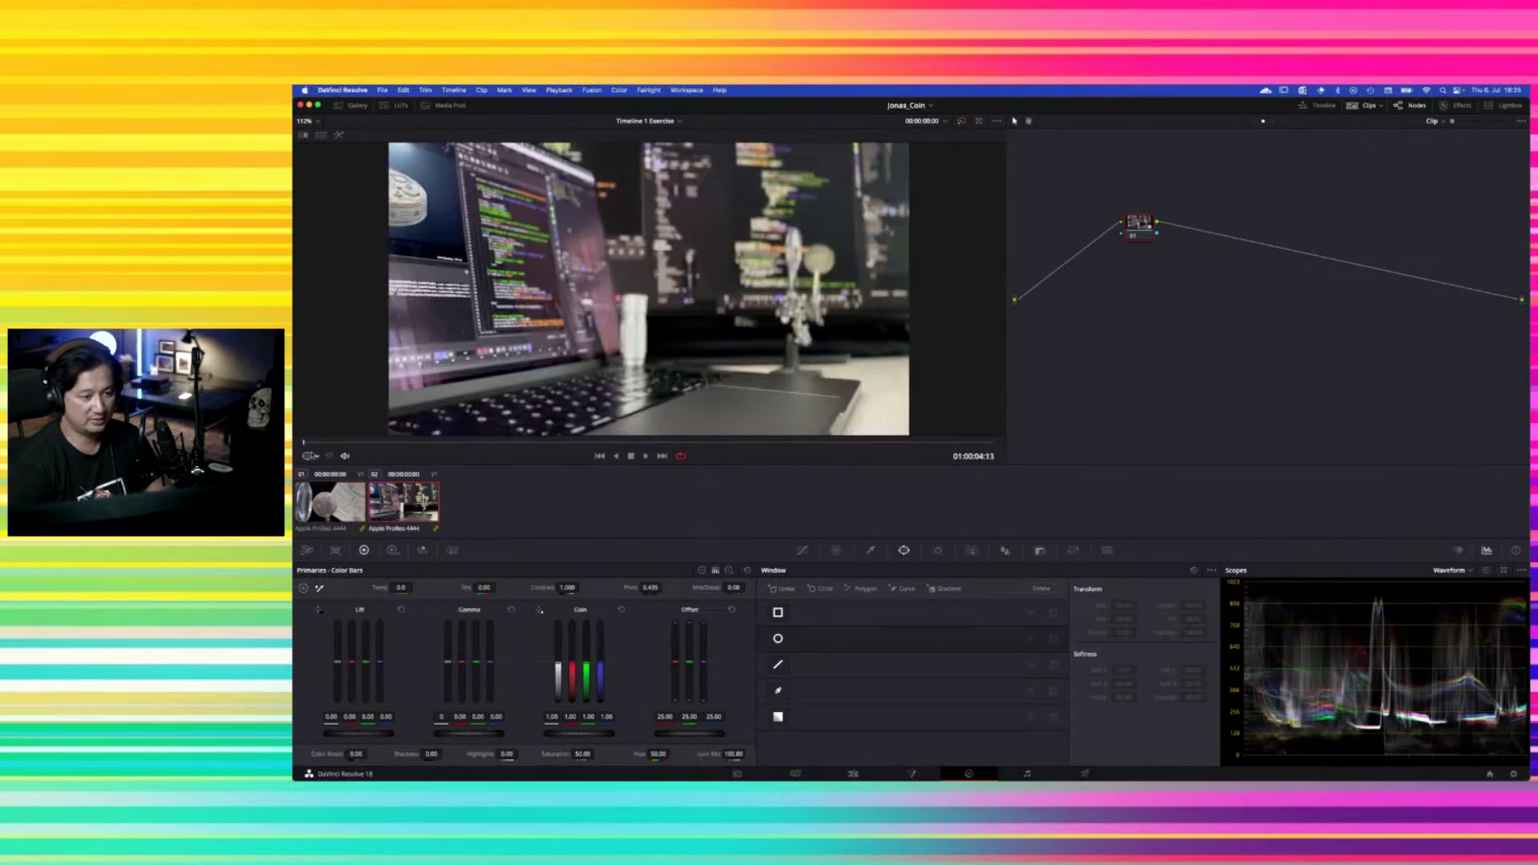
{"action": "left_click_drag", "start_coordinate": [312, 445], "coordinate": [922, 453]}
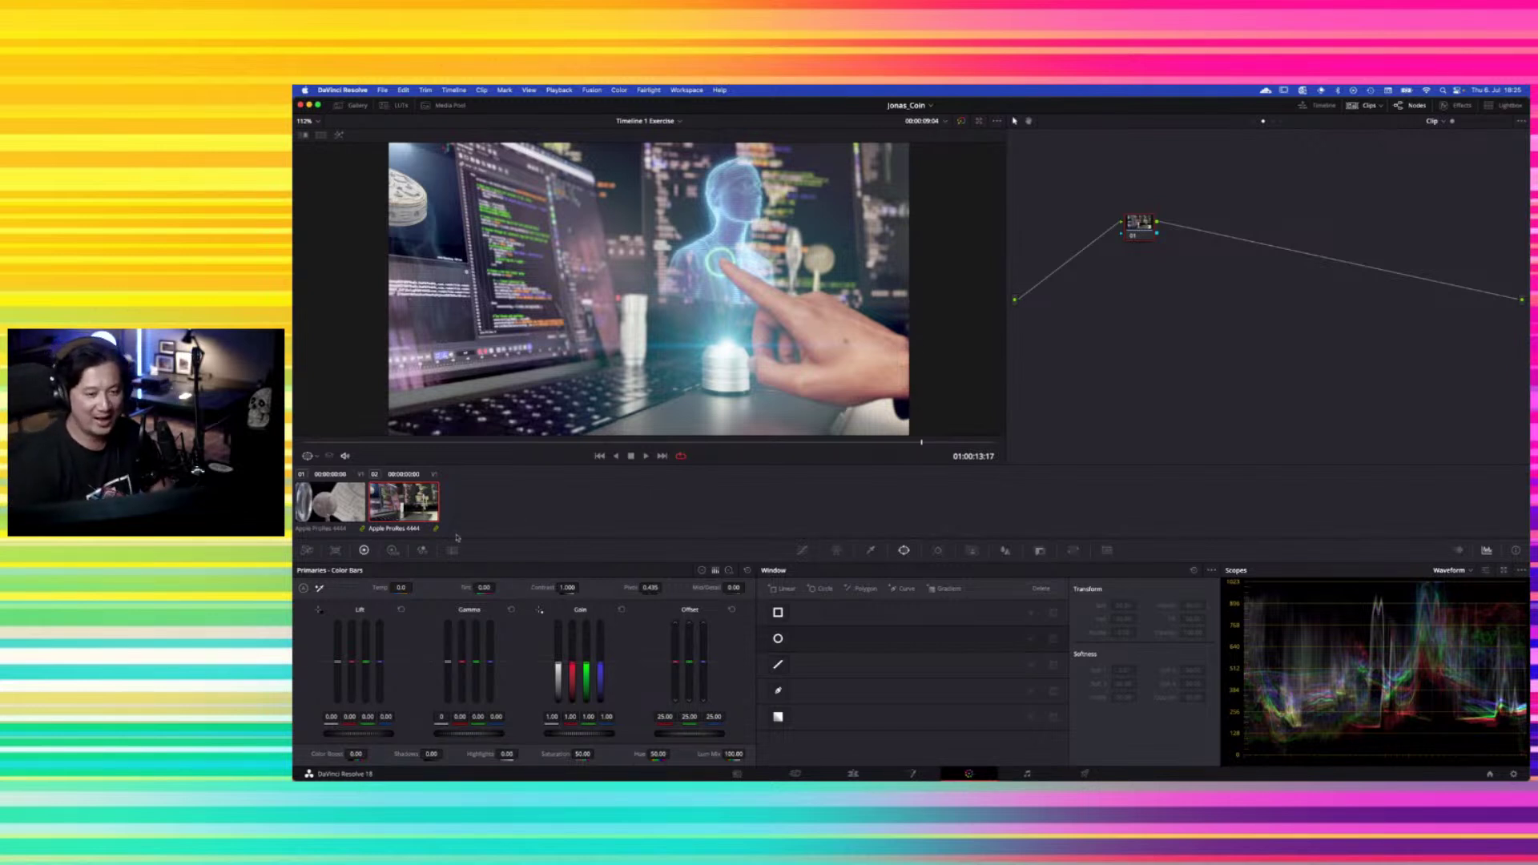
Compare the coin clip with the laptop clip by alternating between their first frames
{"action": "key", "text": "Up"}
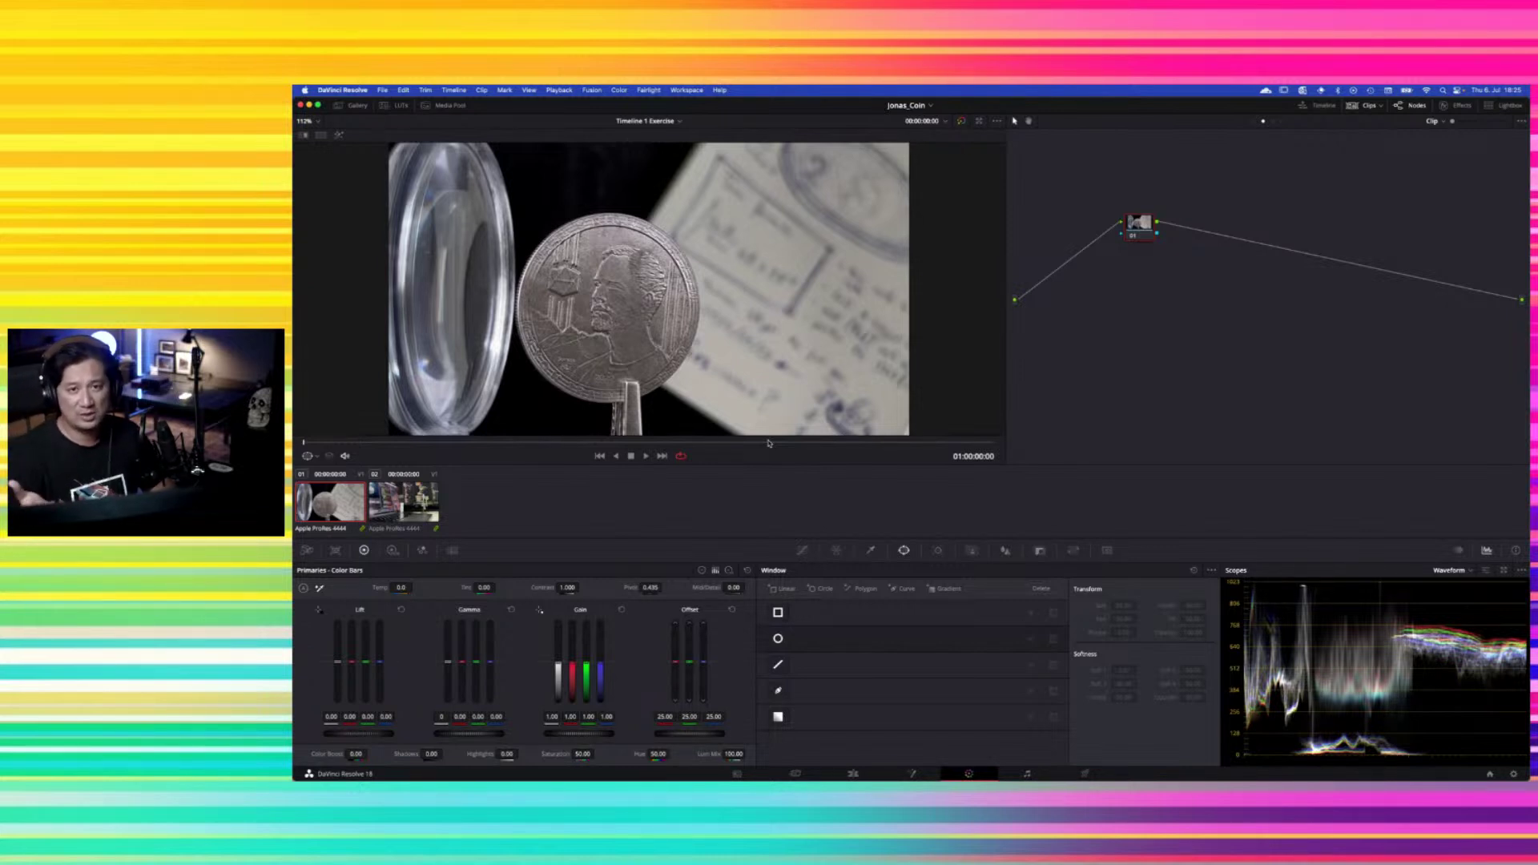
{"action": "key", "text": "Down"}
{"action": "key", "text": "Up"}
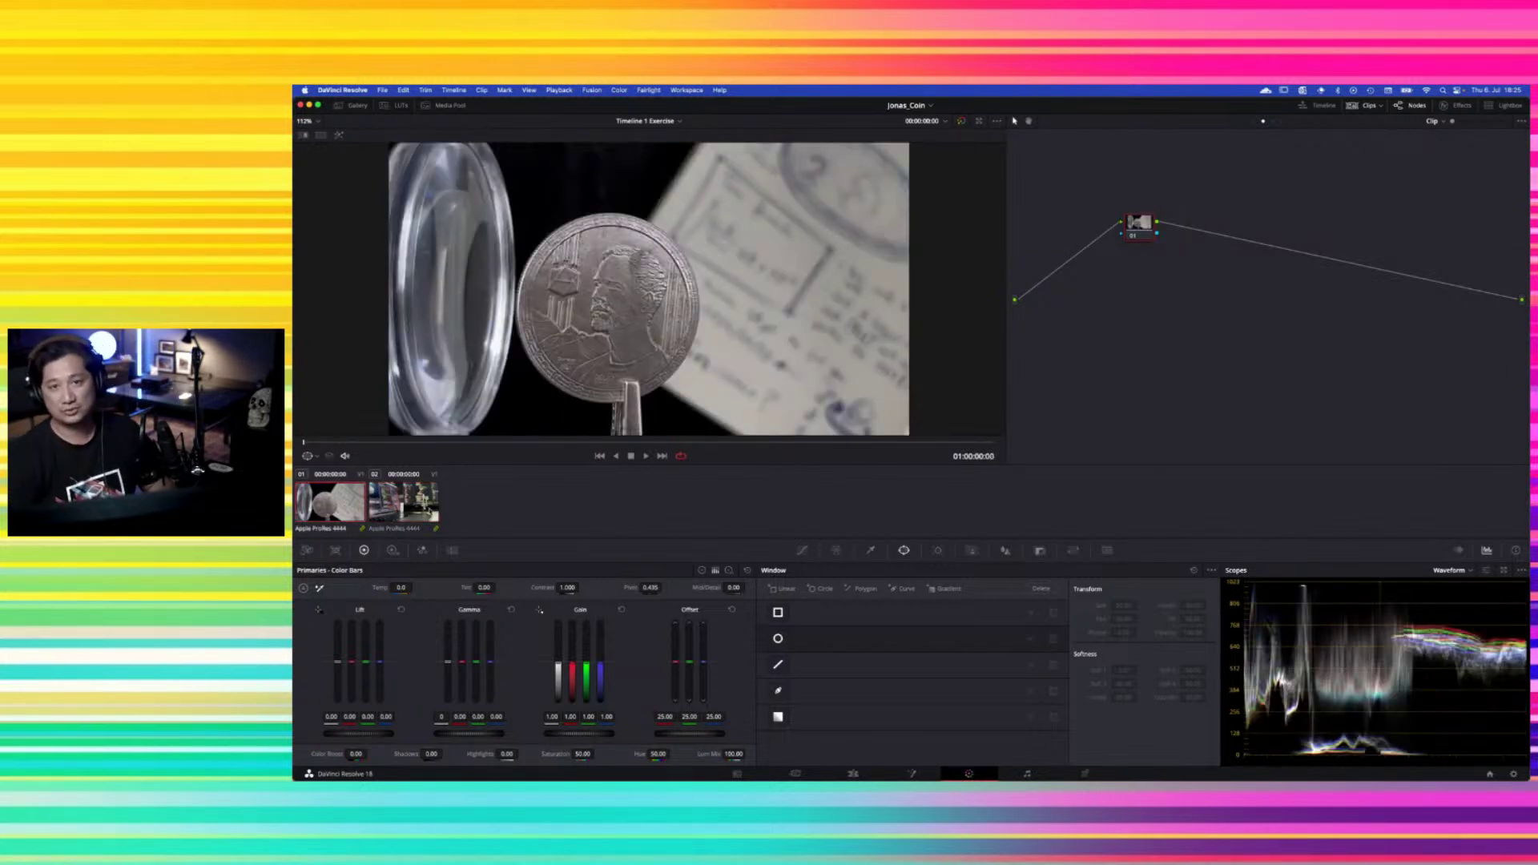
{"action": "key", "text": "Down"}
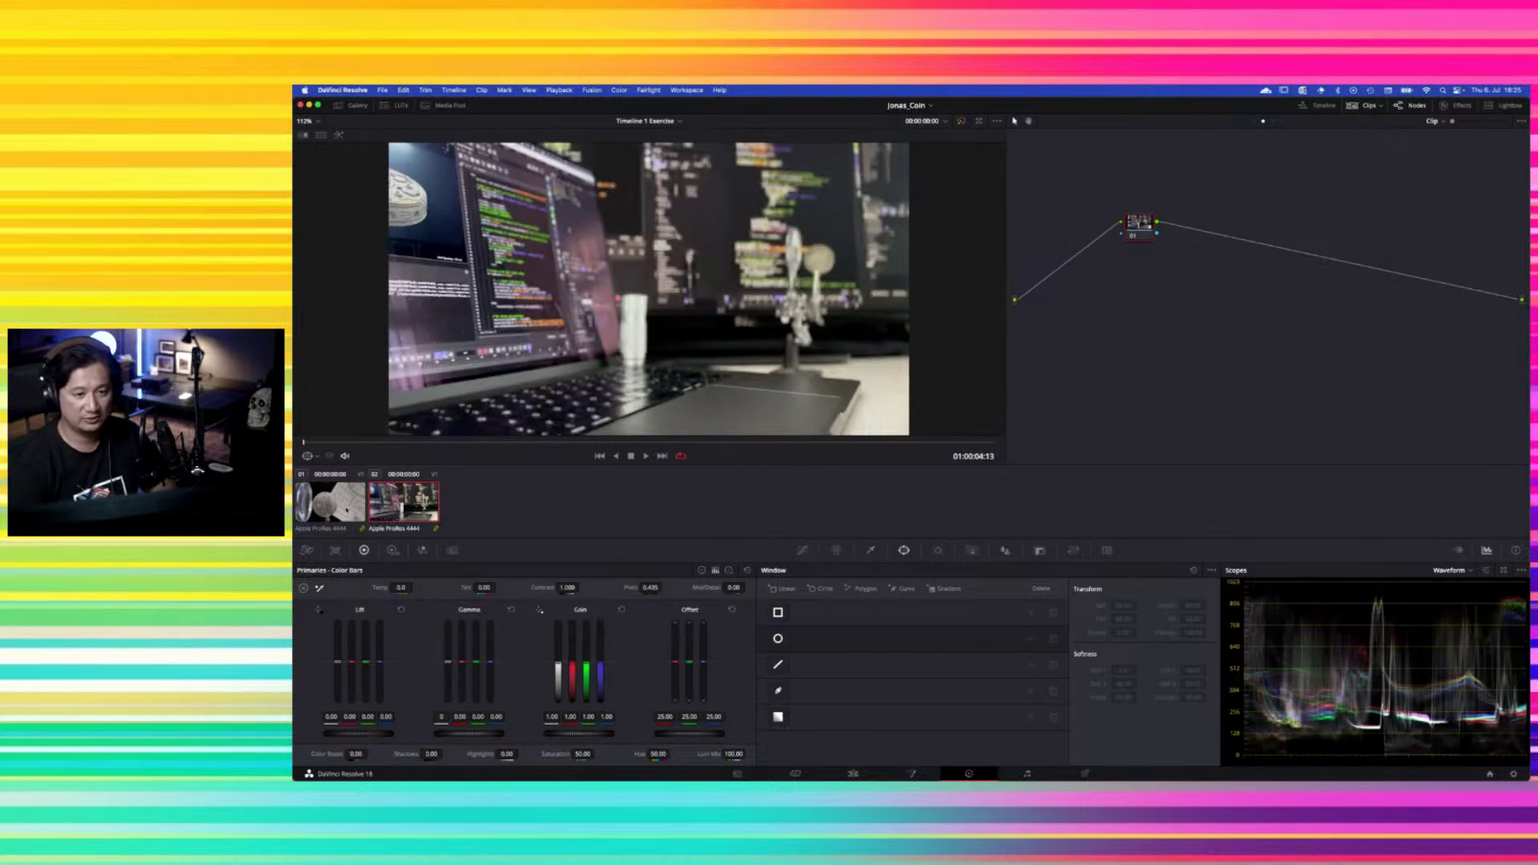
{"action": "key", "text": "Up"}
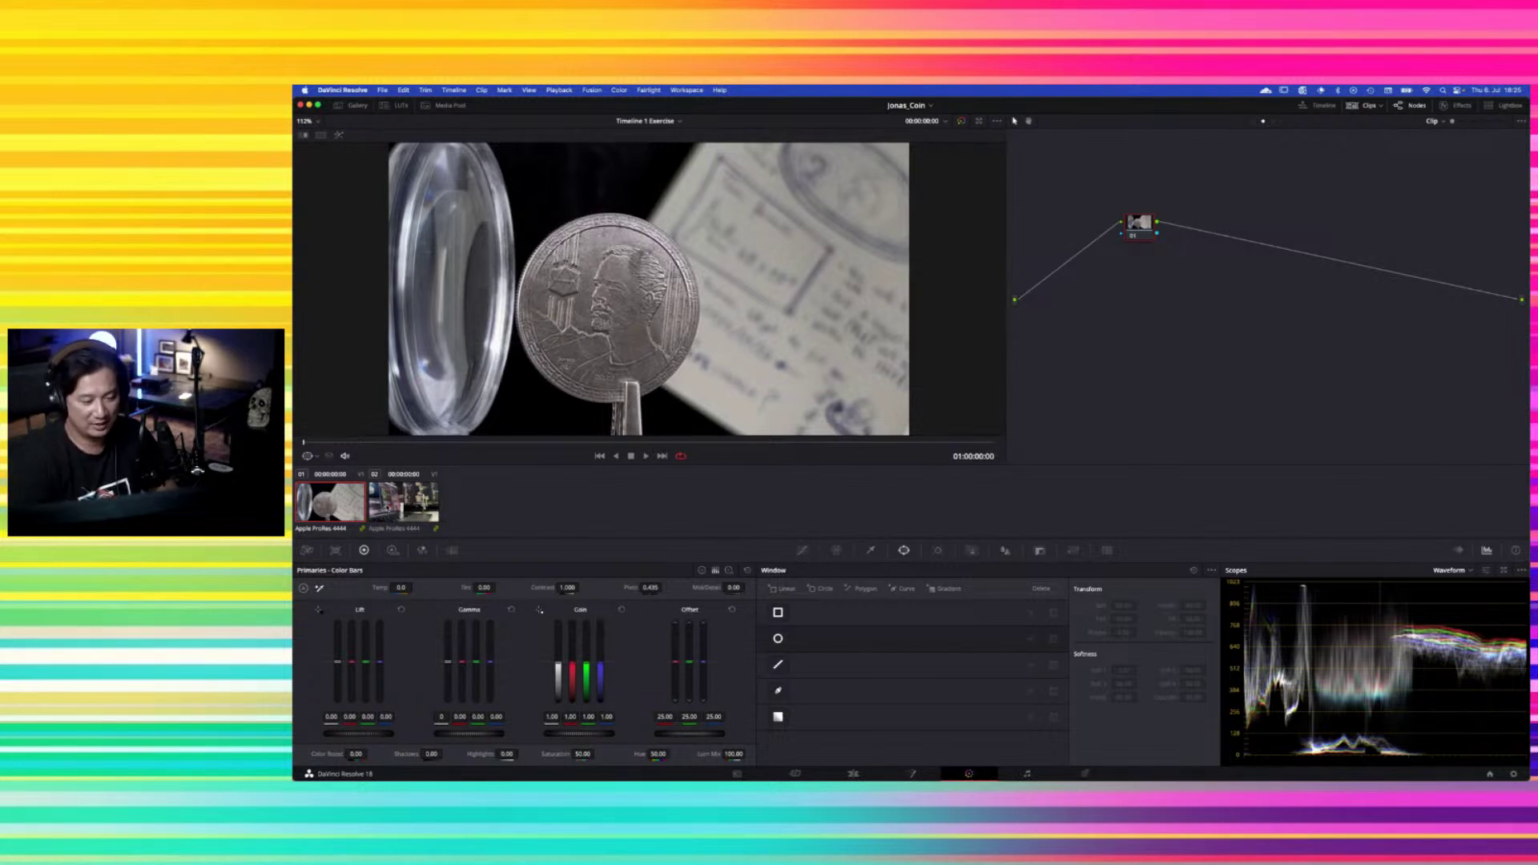
{"action": "left_click", "coordinate": [392, 508]}
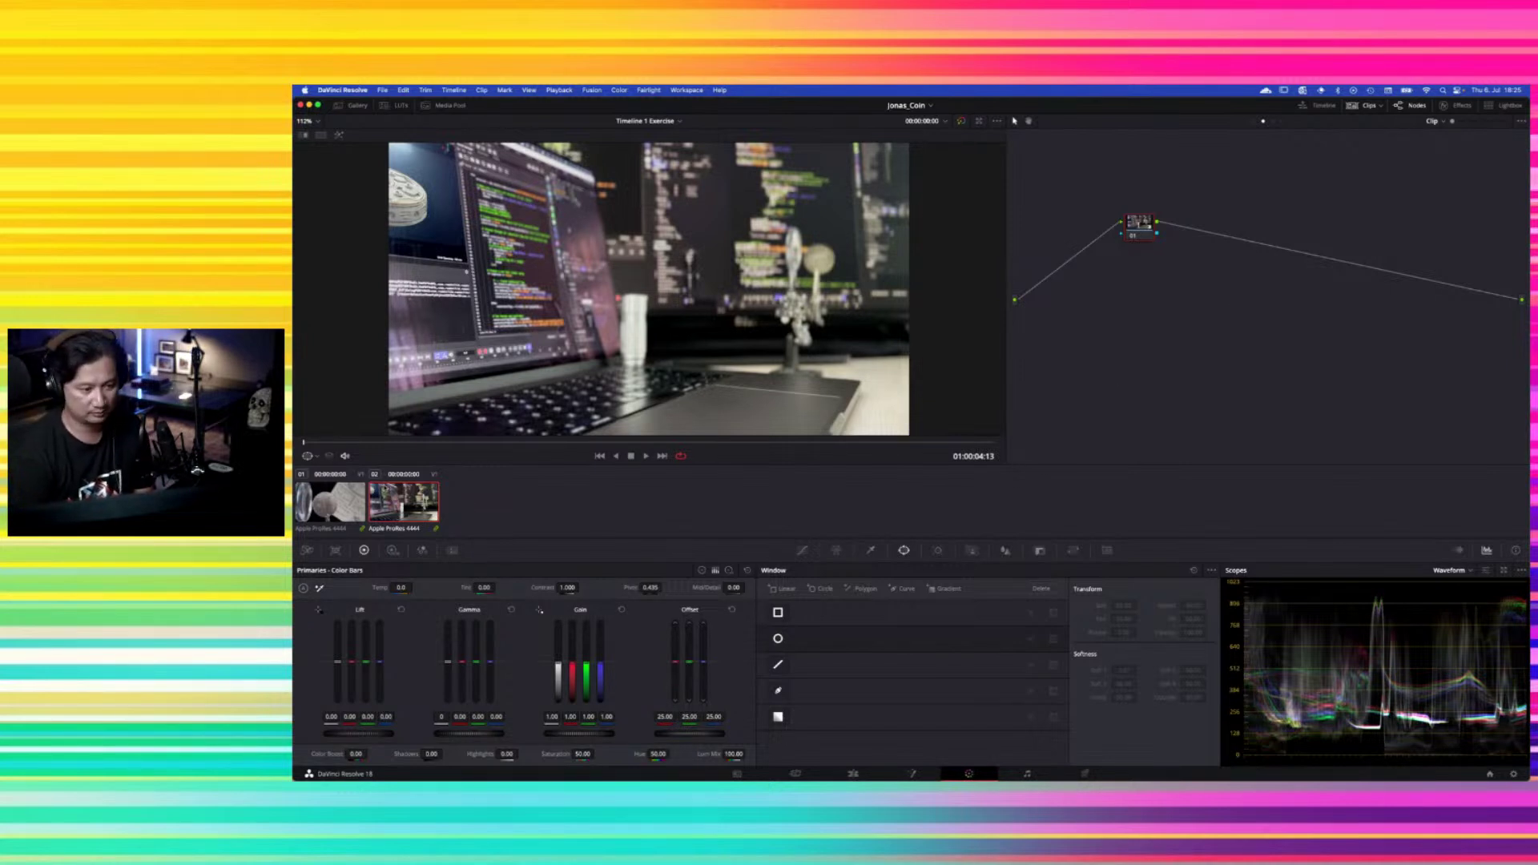
On the coin clip, reposition the first node near the source, then add four serial nodes and three parallel nodes after it
{"action": "key", "text": "Up"}
{"action": "left_click_drag", "start_coordinate": [1140, 226], "coordinate": [1091, 300]}
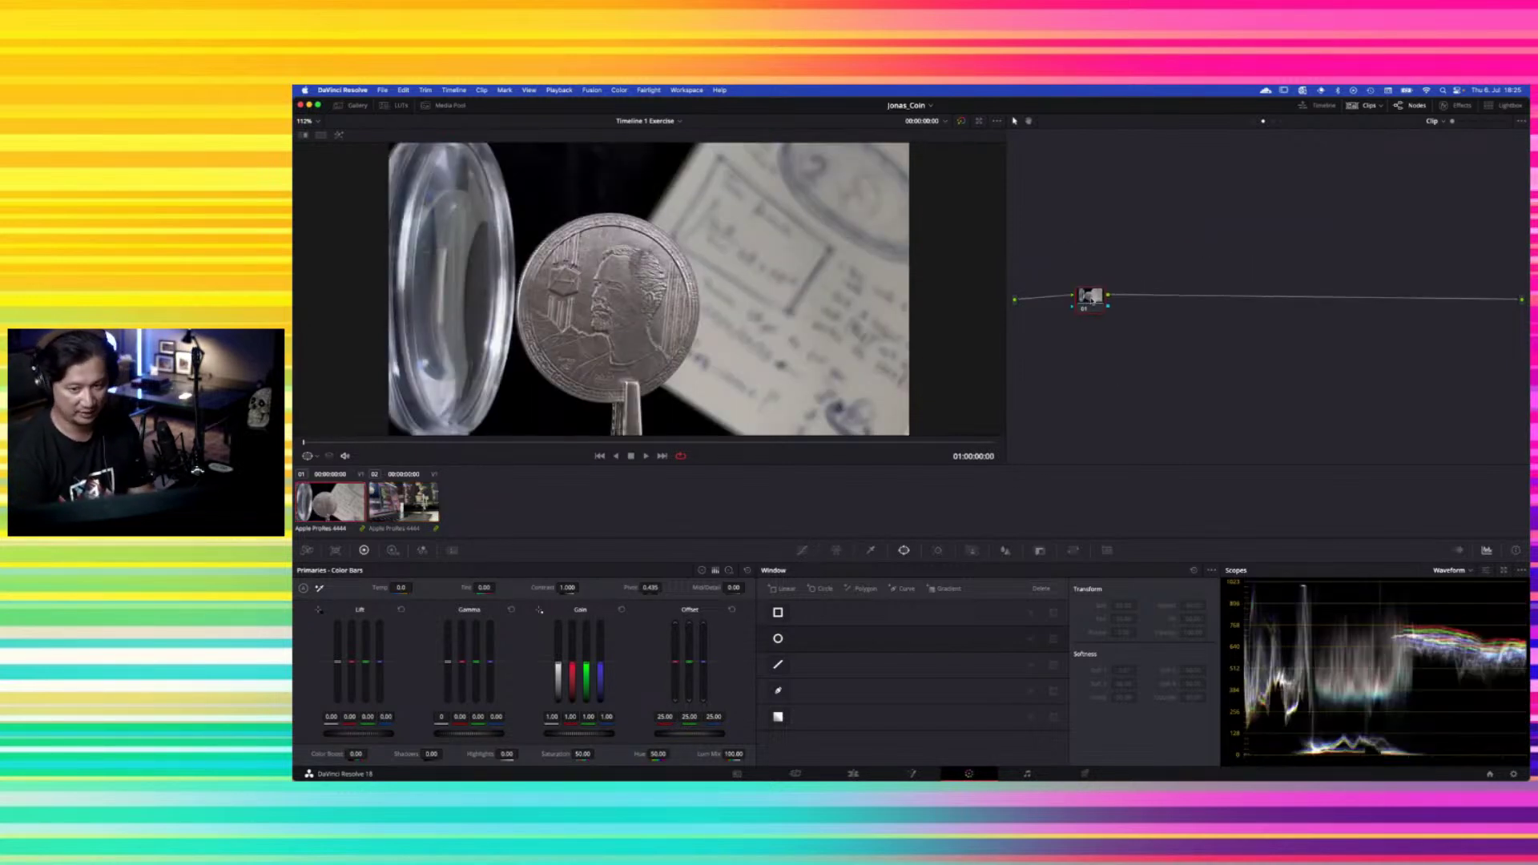
{"action": "key", "text": "alt+s"}
{"action": "key", "text": "alt+s"}
{"action": "key", "text": "alt+s"}
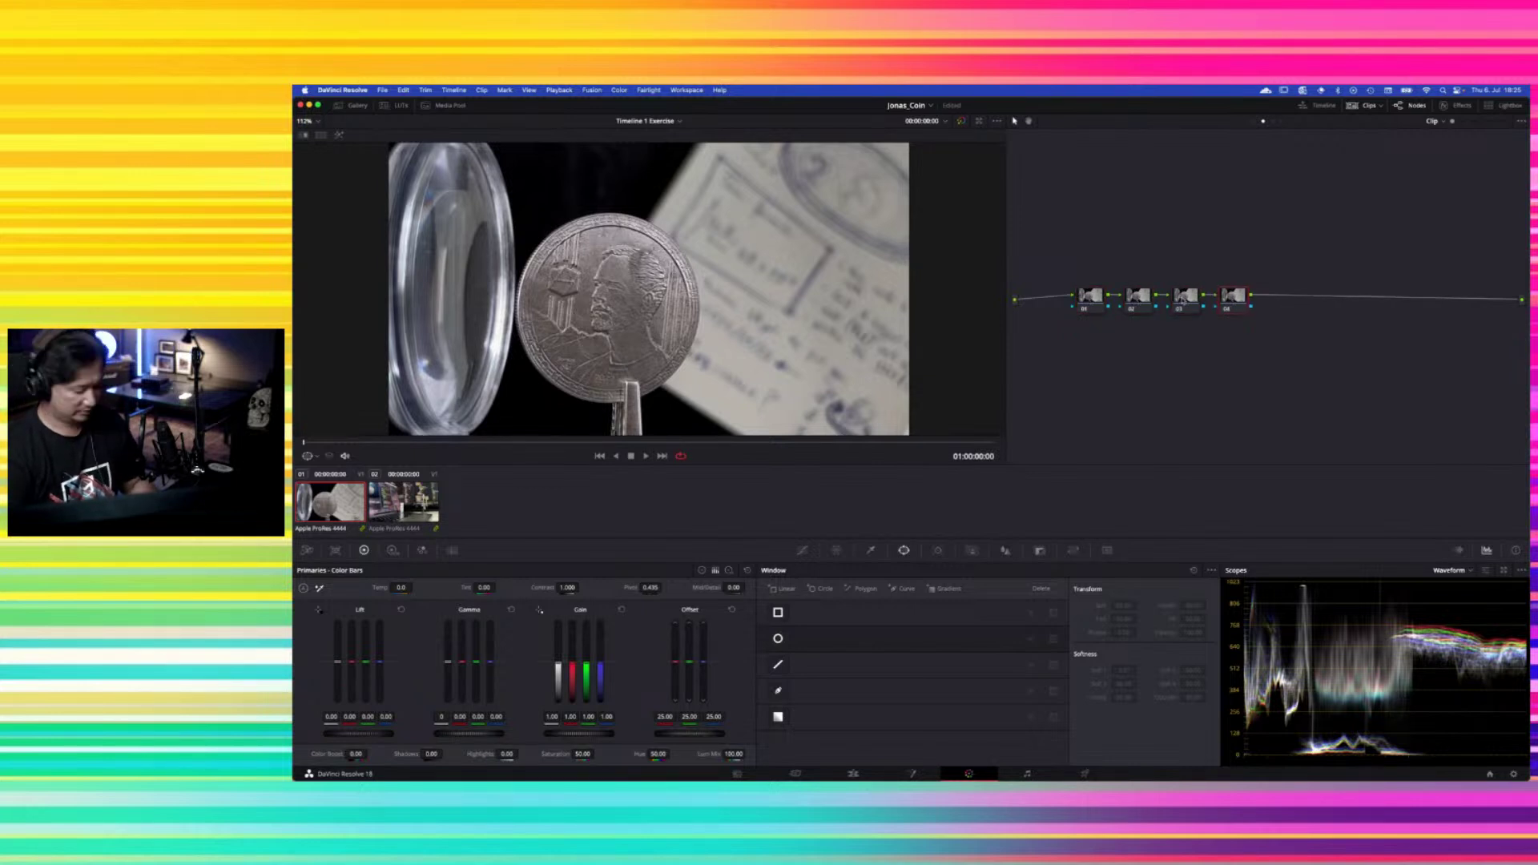
{"action": "key", "text": "alt+s"}
{"action": "key", "text": "alt+p"}
{"action": "key", "text": "alt+p"}
{"action": "key", "text": "alt+p"}
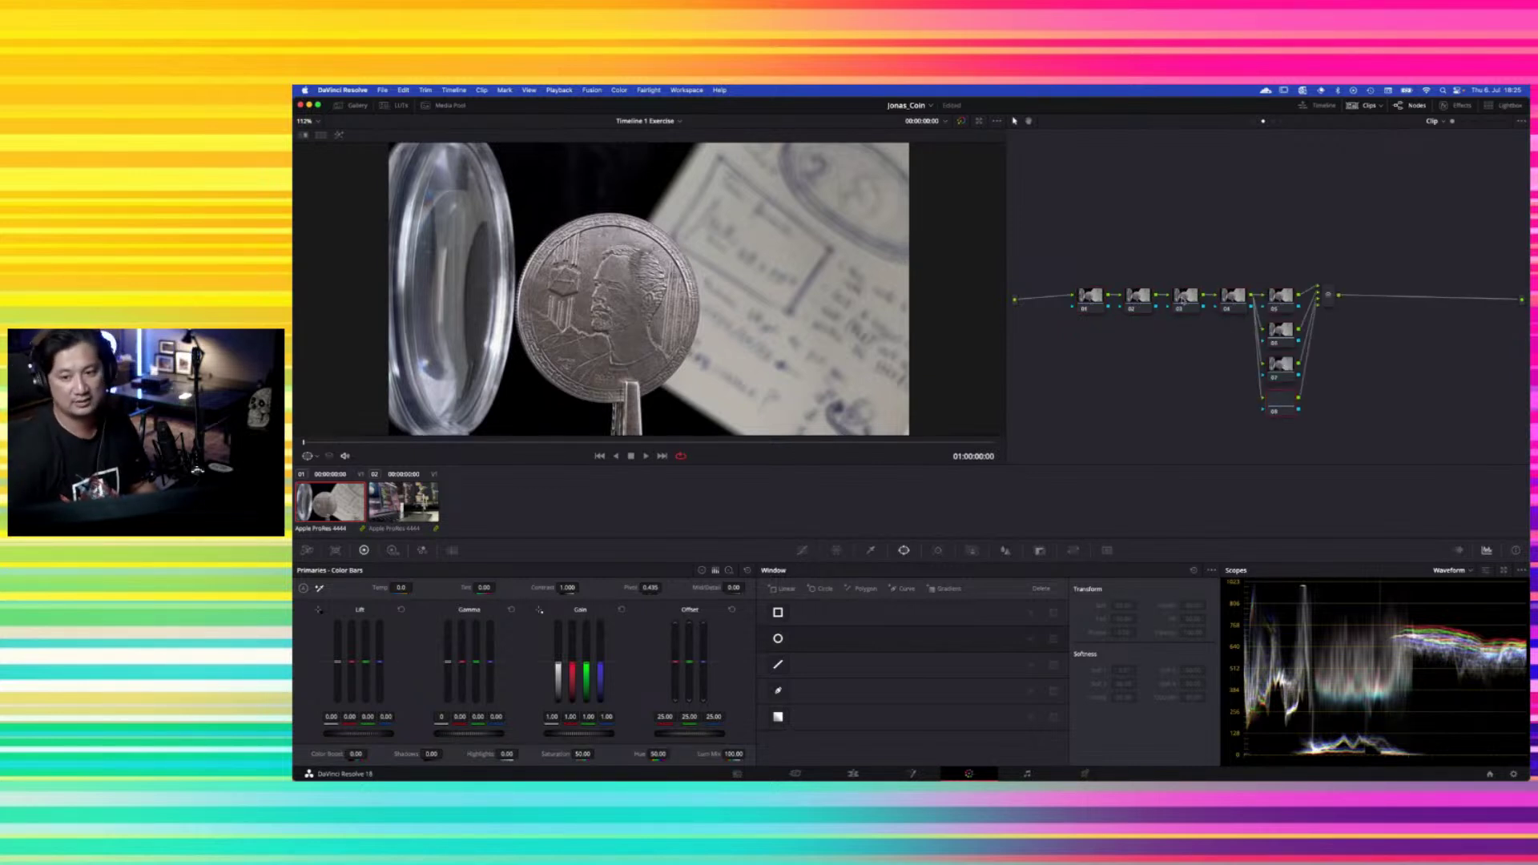
On the coin clip, raise the Offset master of the first node to 34.60
{"action": "left_click_drag", "start_coordinate": [1070, 251], "coordinate": [1338, 453]}
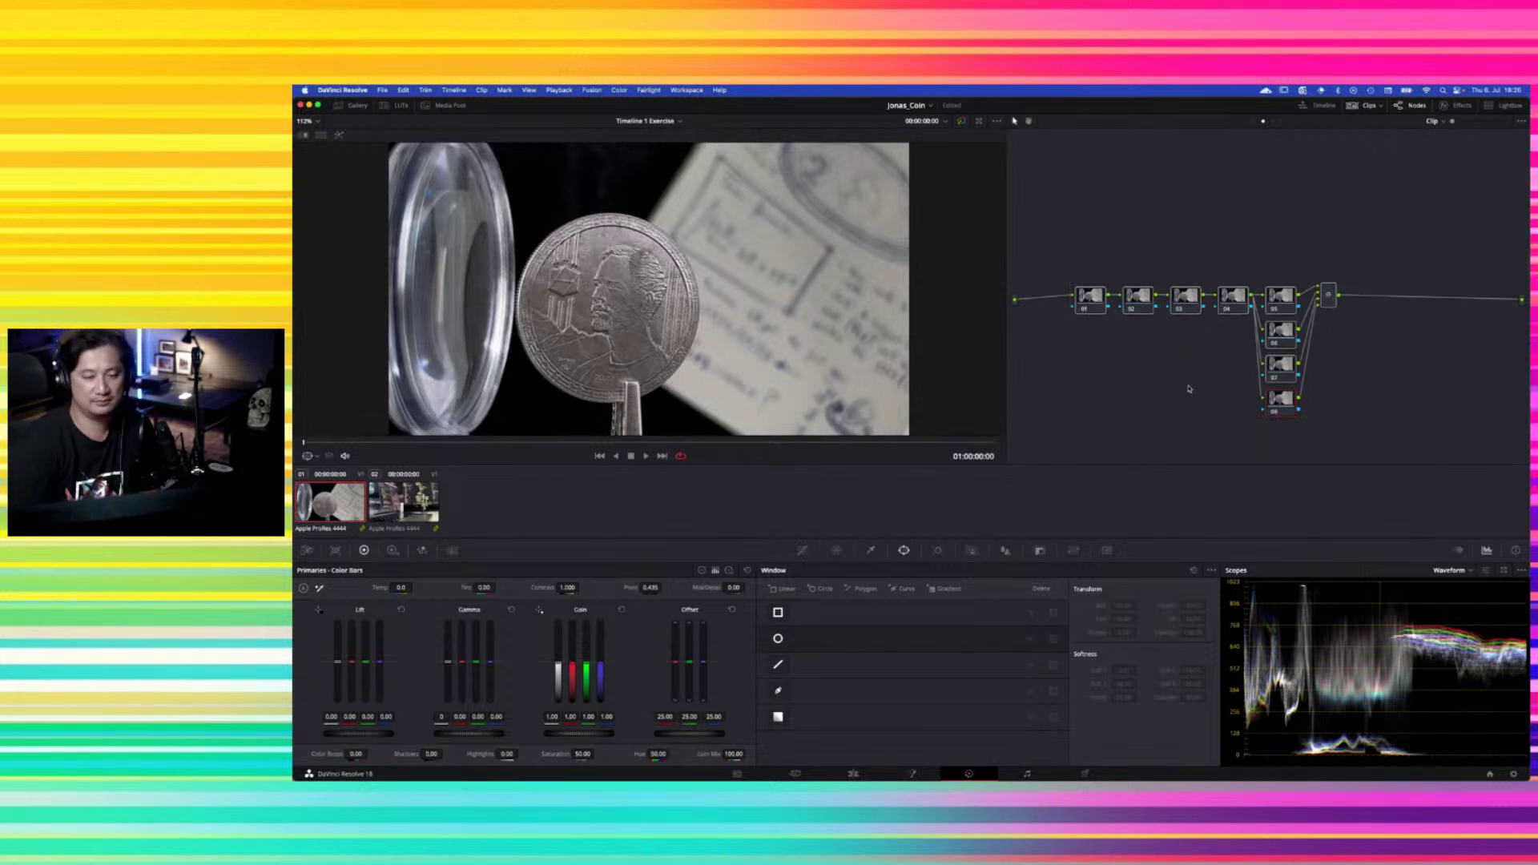
{"action": "left_click", "coordinate": [1150, 389]}
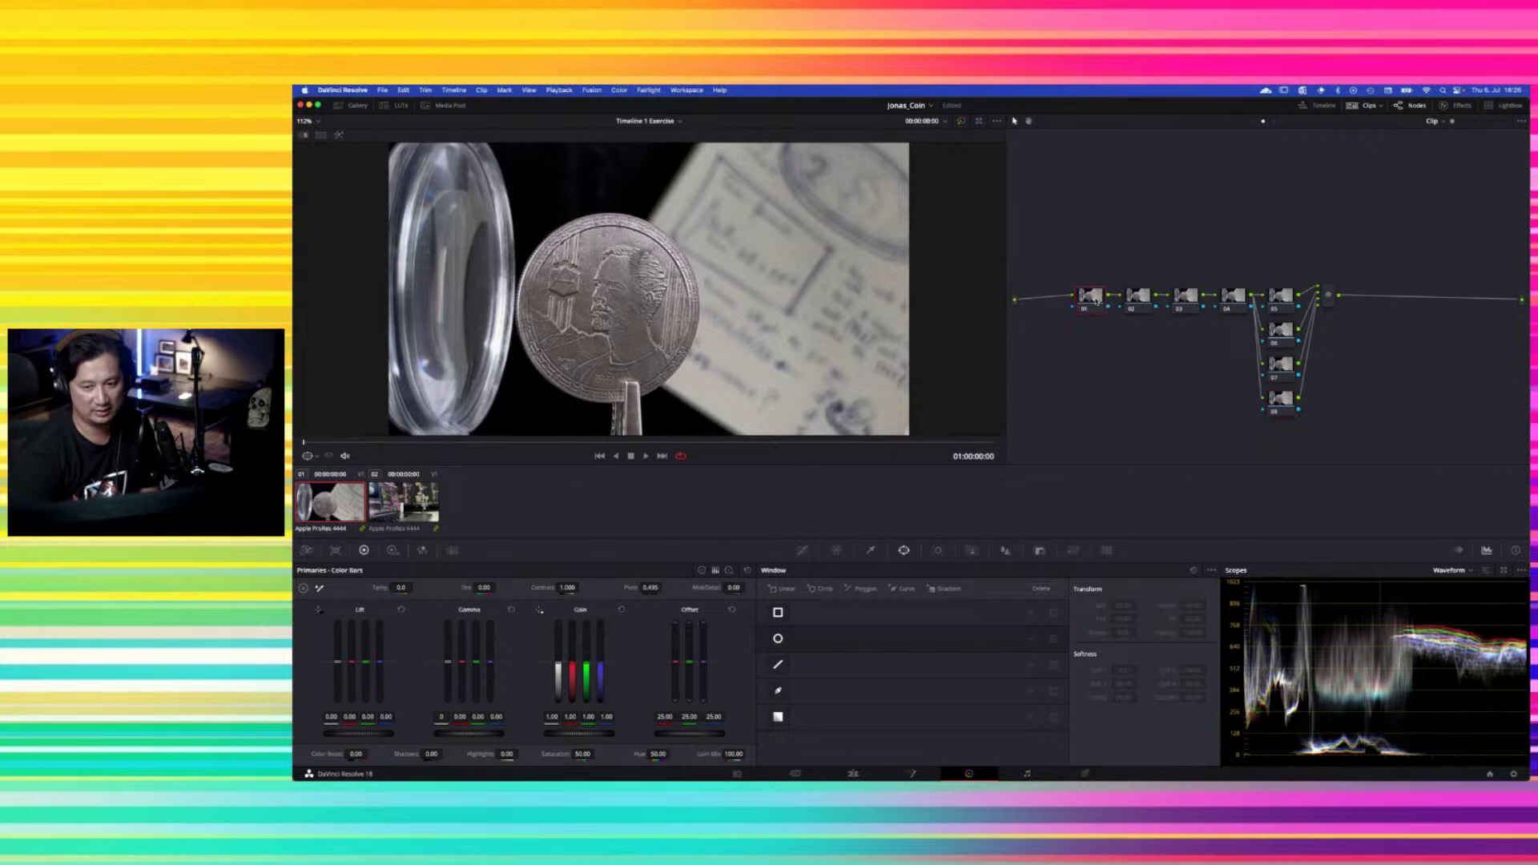
{"action": "left_click", "coordinate": [1140, 311]}
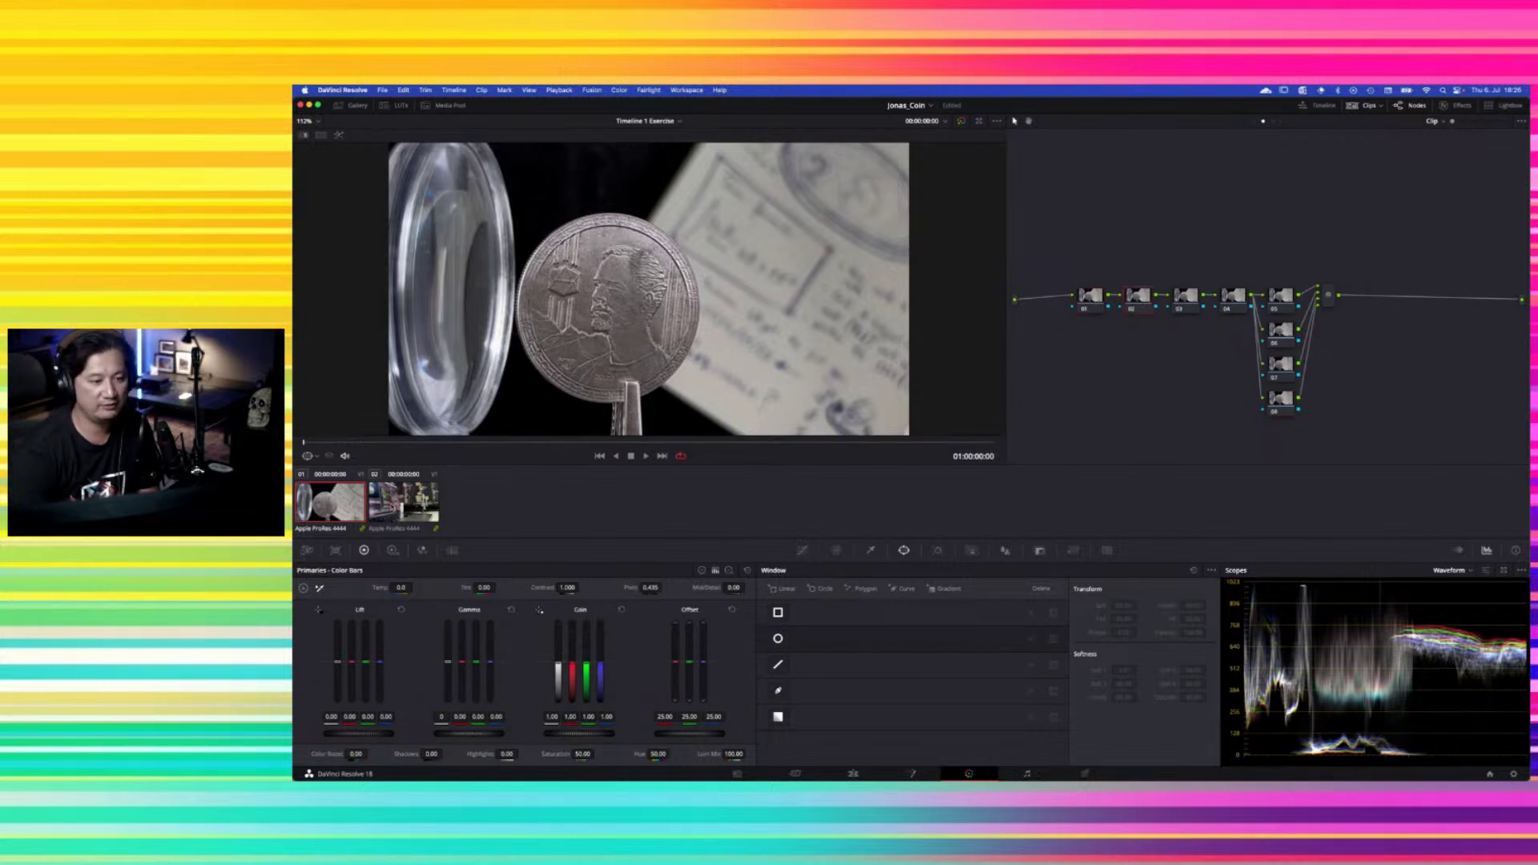
{"action": "left_click", "coordinate": [403, 500]}
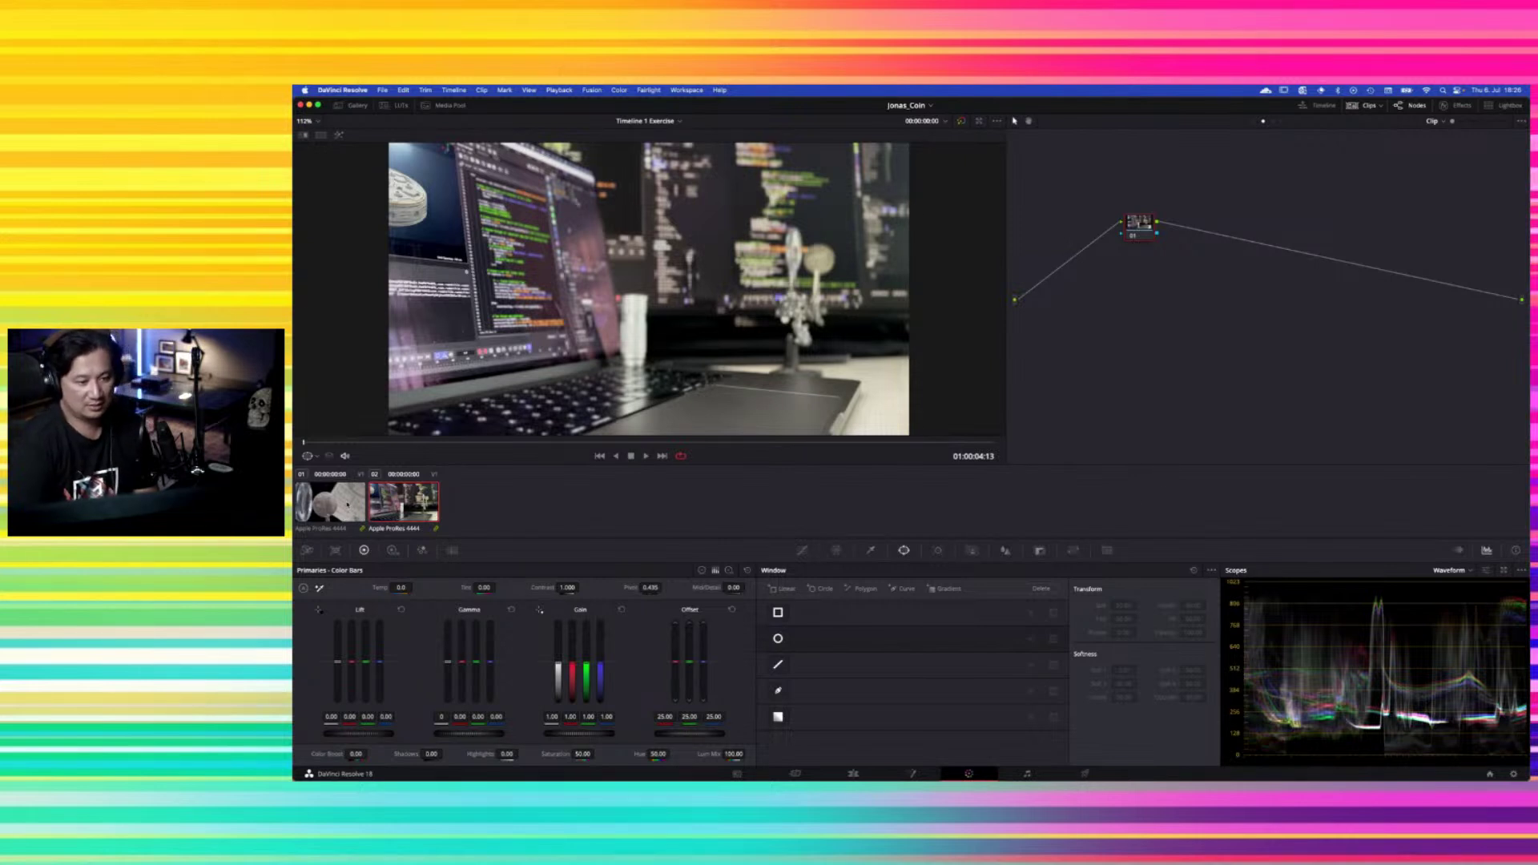
{"action": "key", "text": "Up"}
{"action": "left_click", "coordinate": [1099, 305]}
{"action": "left_click_drag", "start_coordinate": [685, 732], "coordinate": [696, 734]}
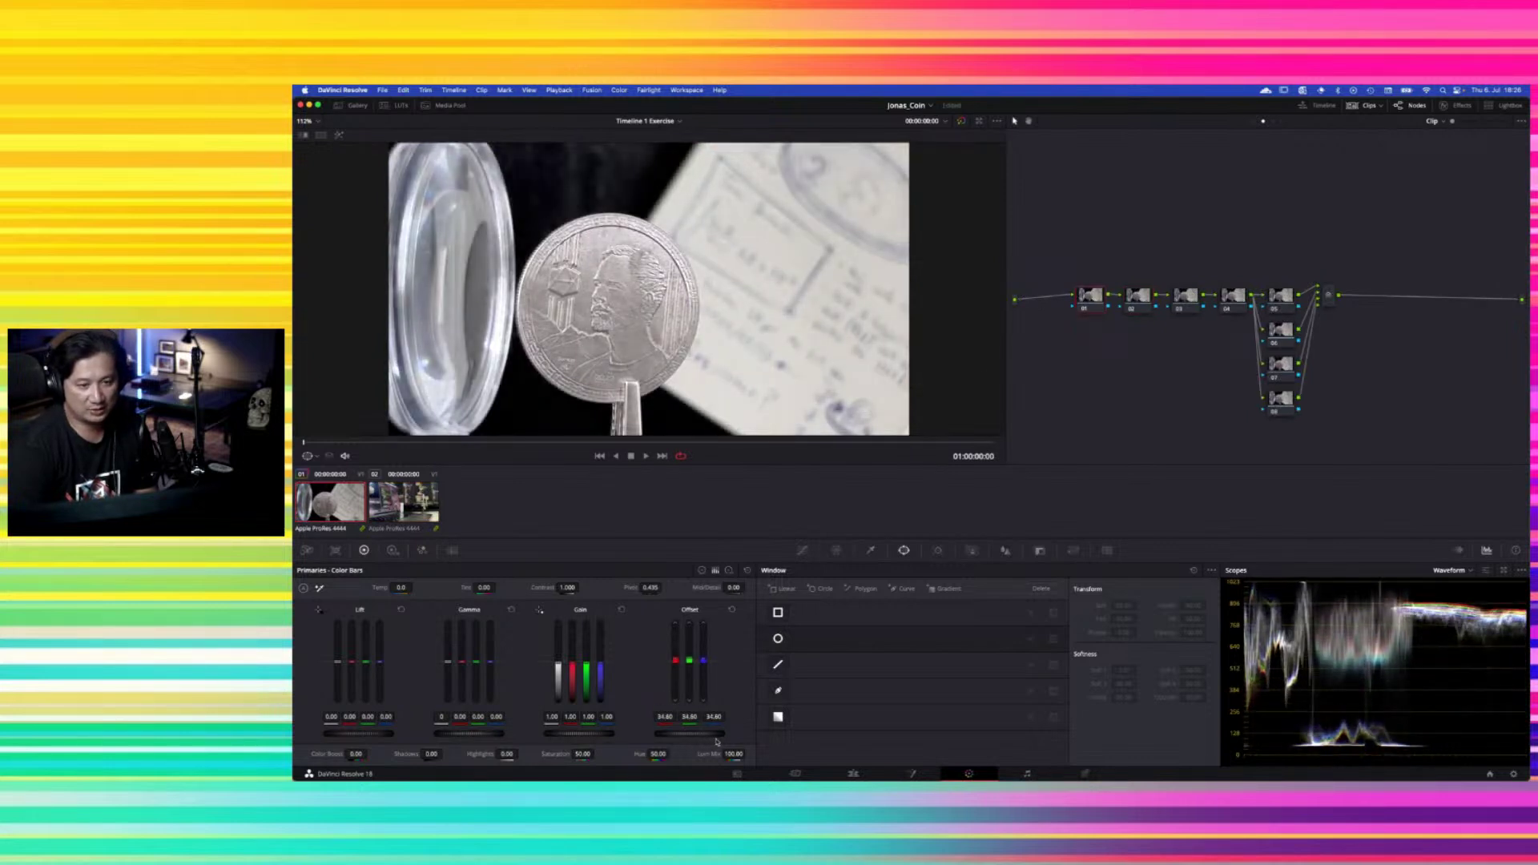
Copy the coin clip's node tree and Offset change to the laptop clip and view the laptop image
{"action": "left_click", "coordinate": [619, 90]}
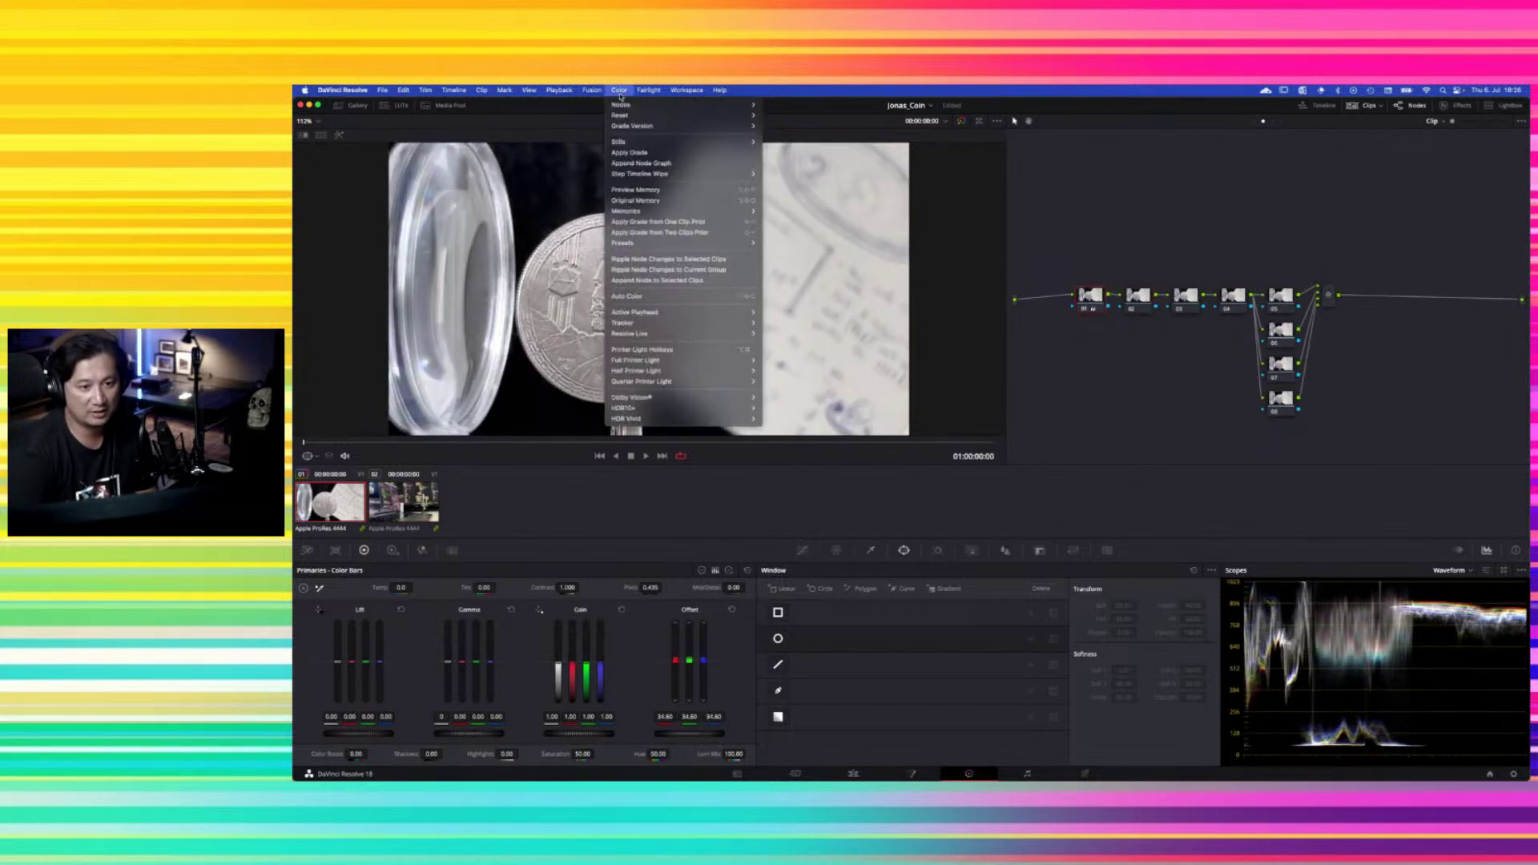
{"action": "left_click", "coordinate": [679, 270]}
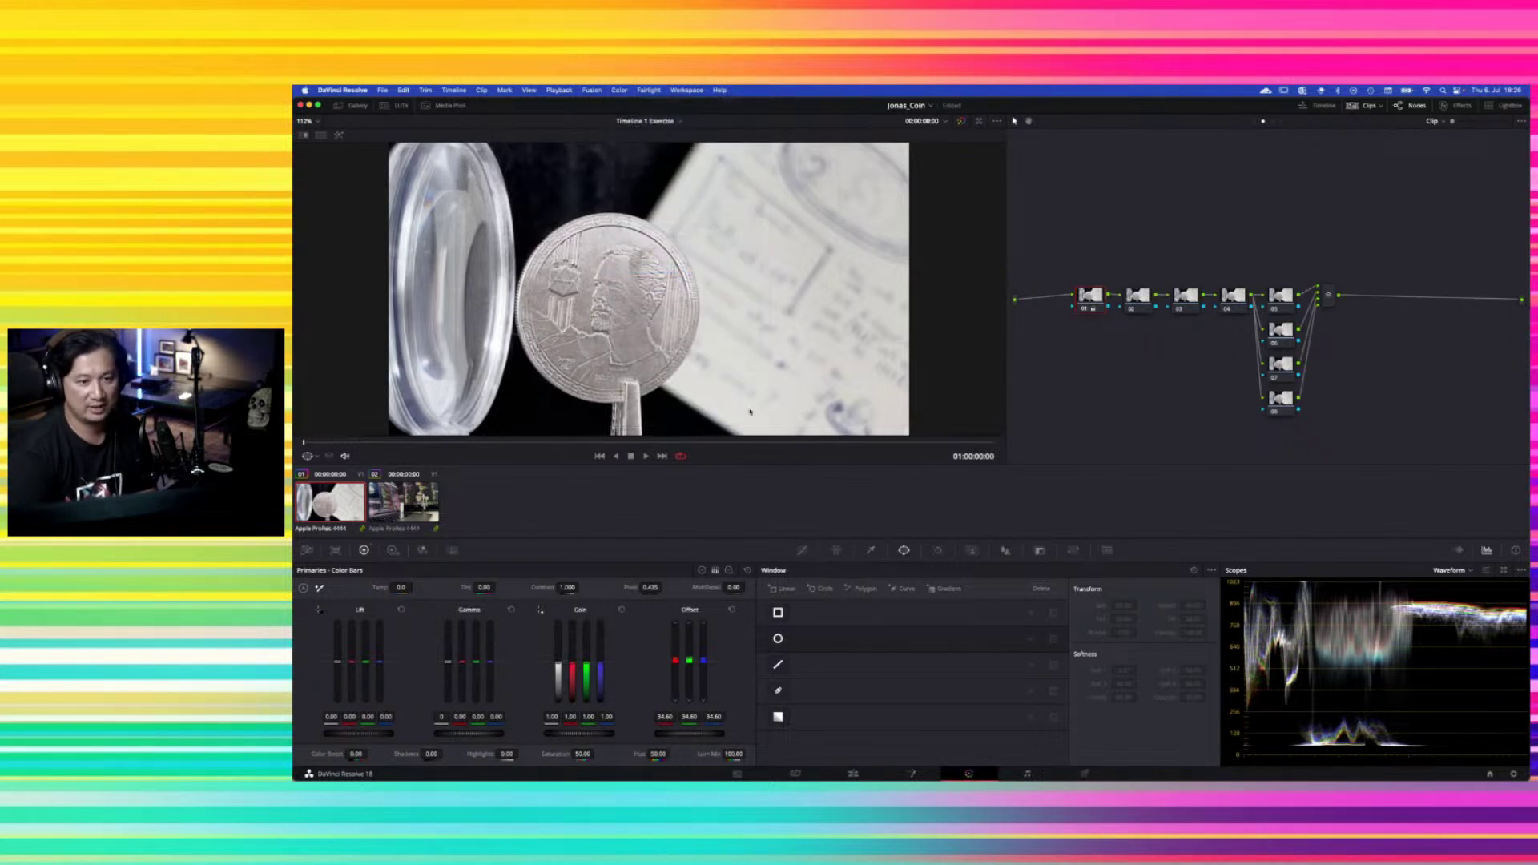
{"action": "key", "text": "Down"}
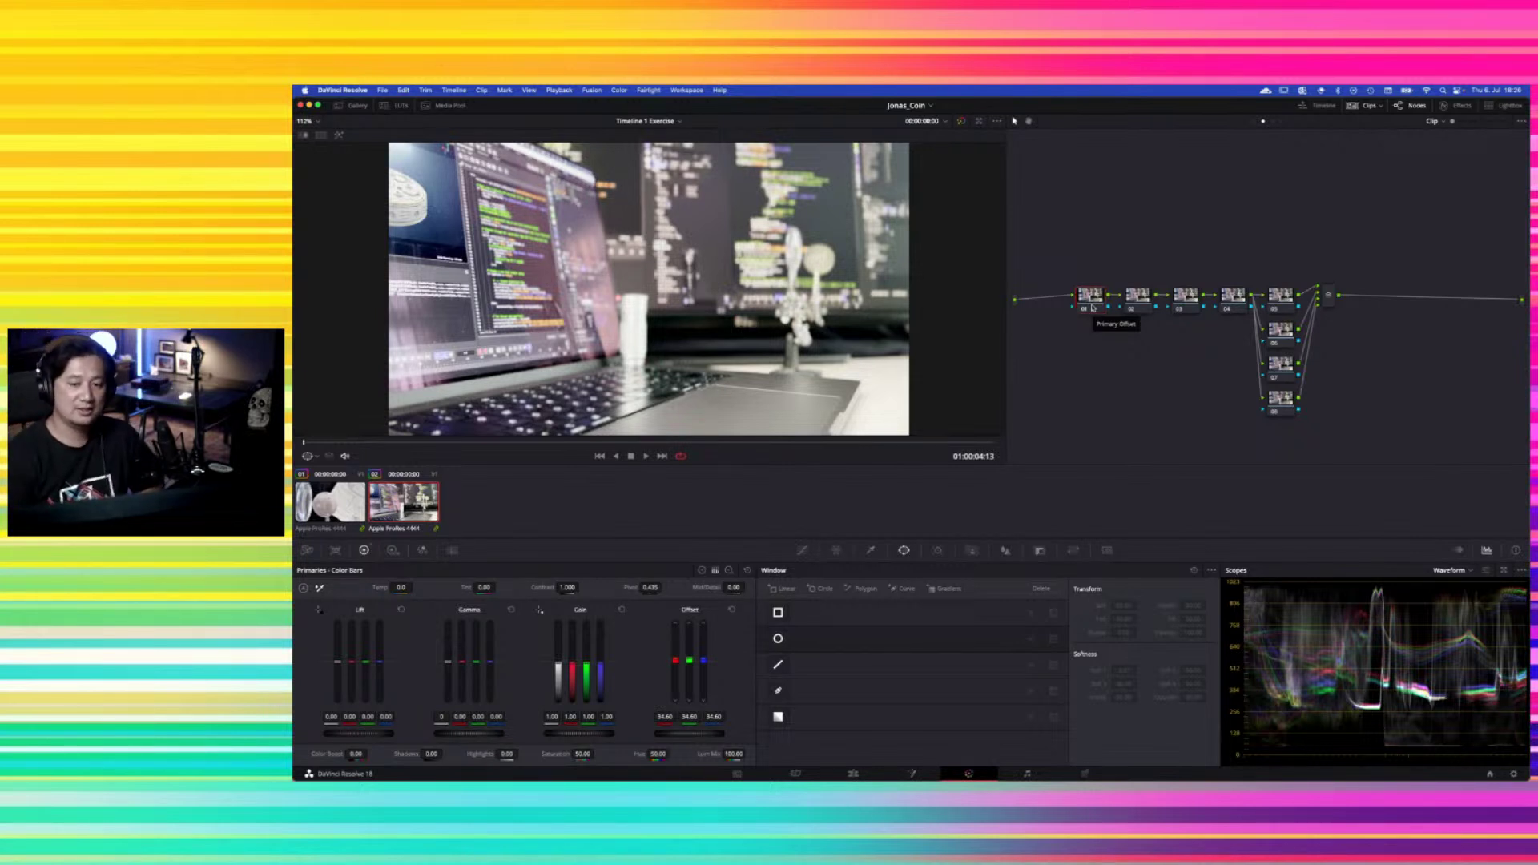
Reset all grades and nodes on the laptop clip and the coin clip
{"action": "right_click", "coordinate": [1089, 337]}
{"action": "left_click", "coordinate": [347, 496]}
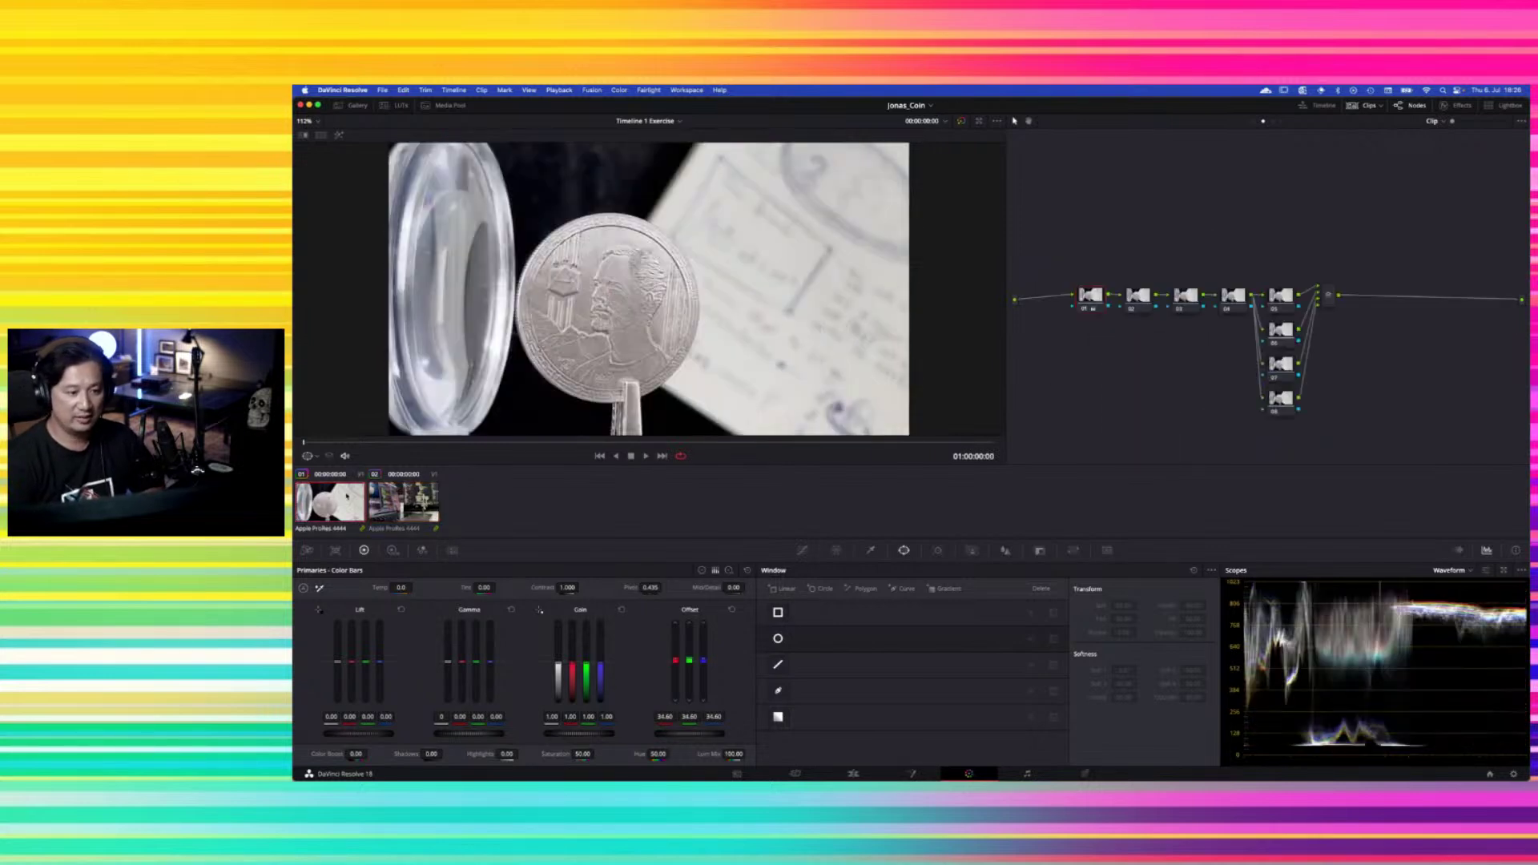
{"action": "right_click", "coordinate": [1186, 369]}
{"action": "left_click", "coordinate": [1226, 420]}
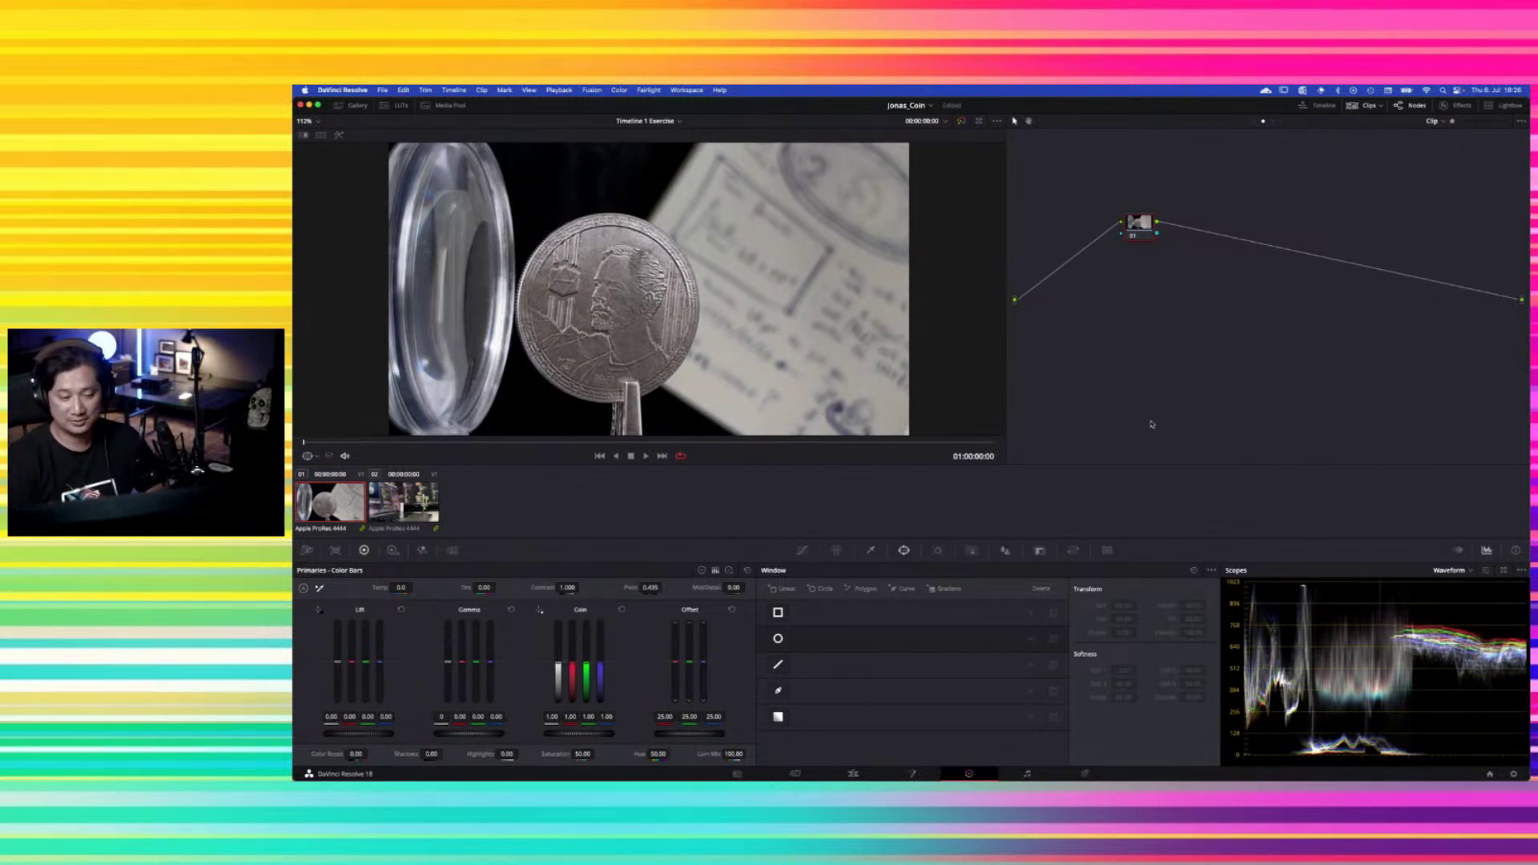
Move the coin clip's first node near the source and add a serial node with Offset 29.20 and contrast 1.234
{"action": "left_click_drag", "start_coordinate": [1138, 227], "coordinate": [1077, 304]}
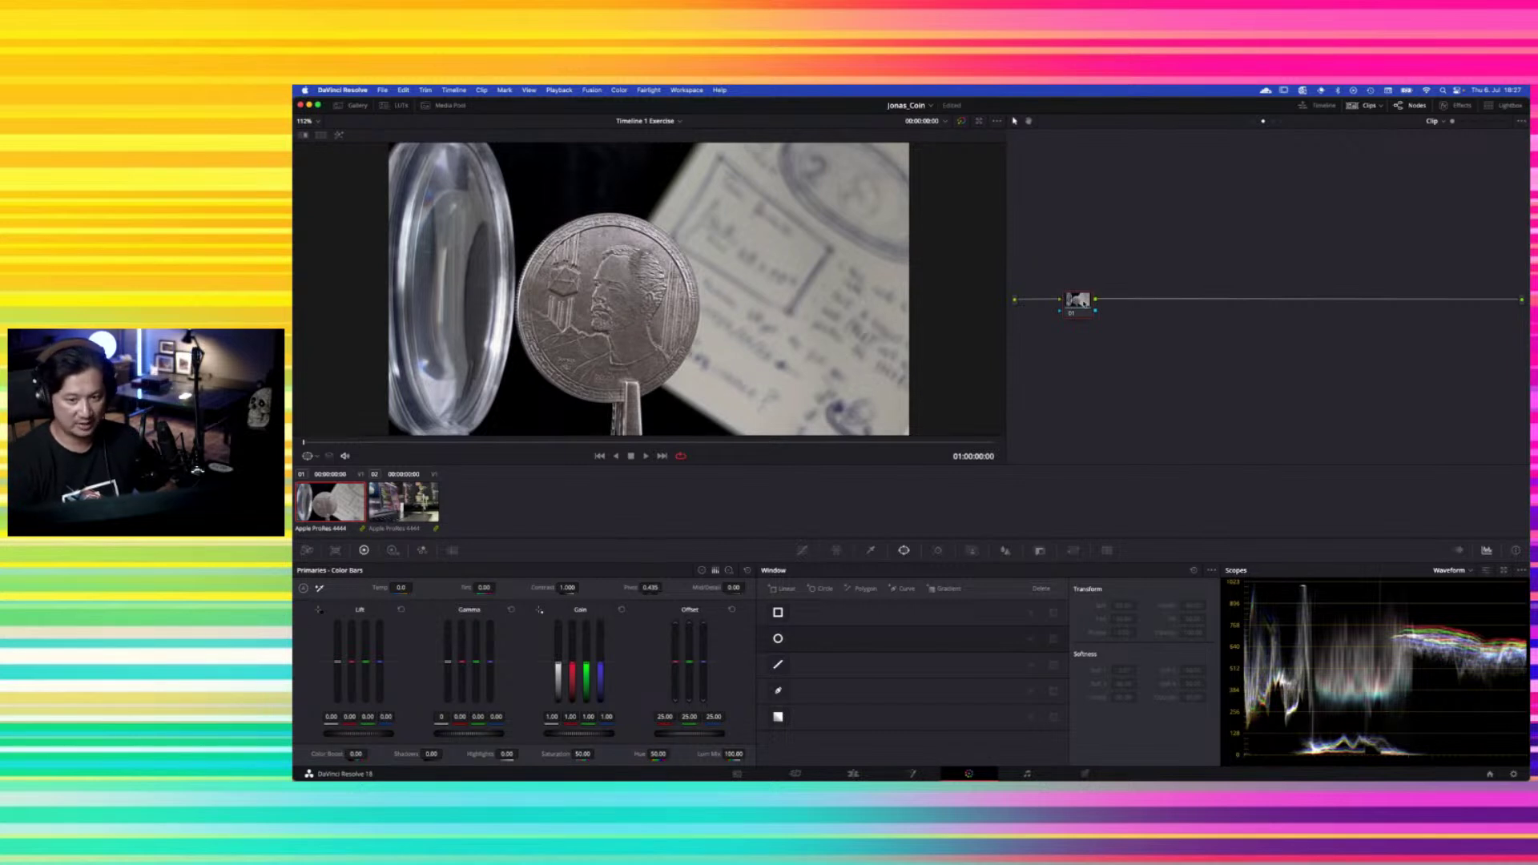
{"action": "key", "text": "alt+s"}
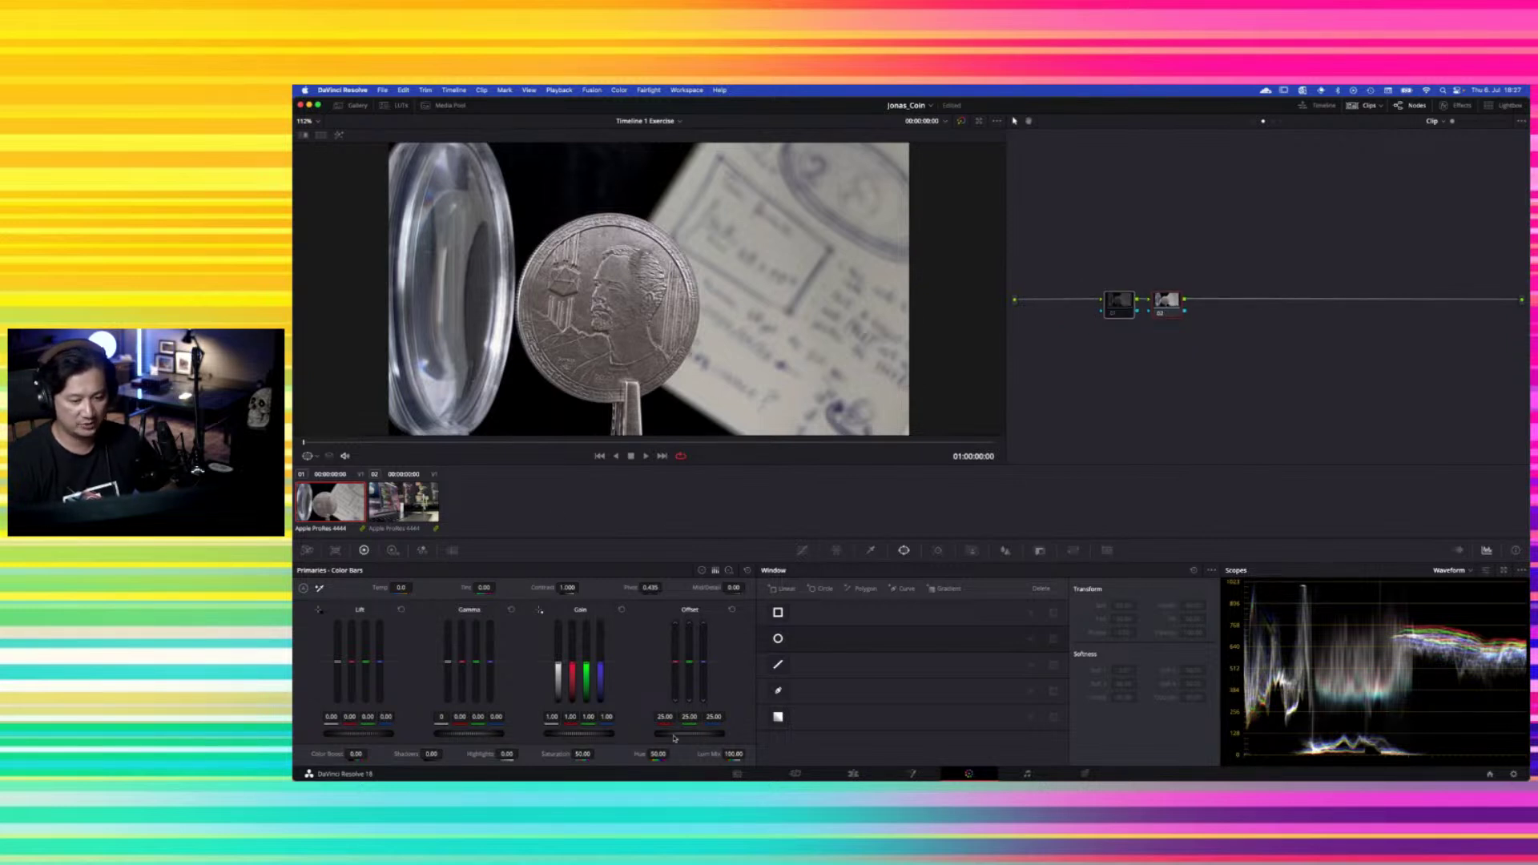
{"action": "left_click_drag", "start_coordinate": [675, 735], "coordinate": [737, 733]}
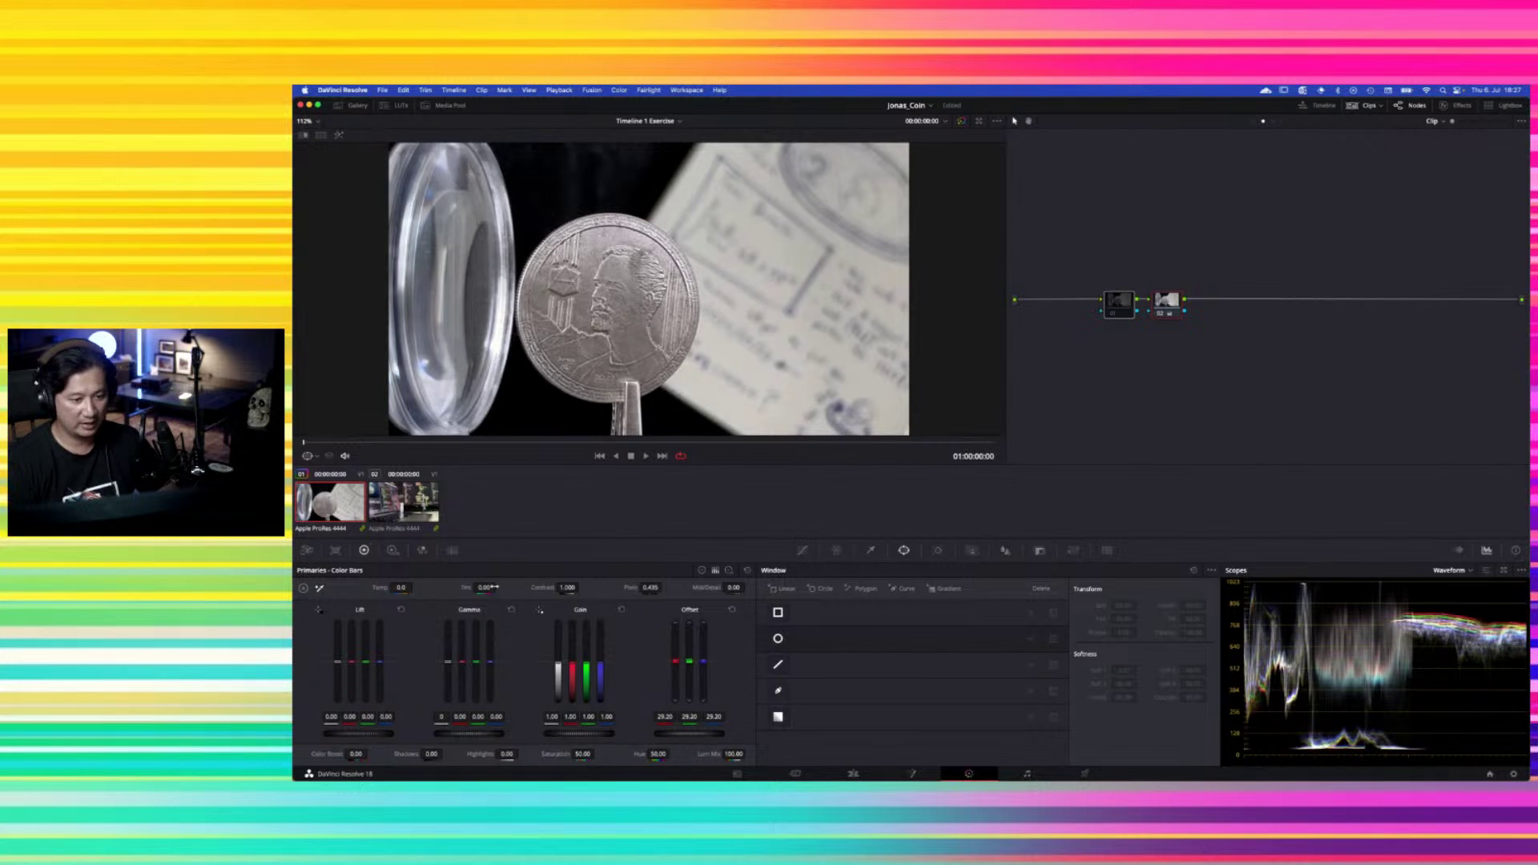
{"action": "left_click_drag", "start_coordinate": [568, 588], "coordinate": [626, 589]}
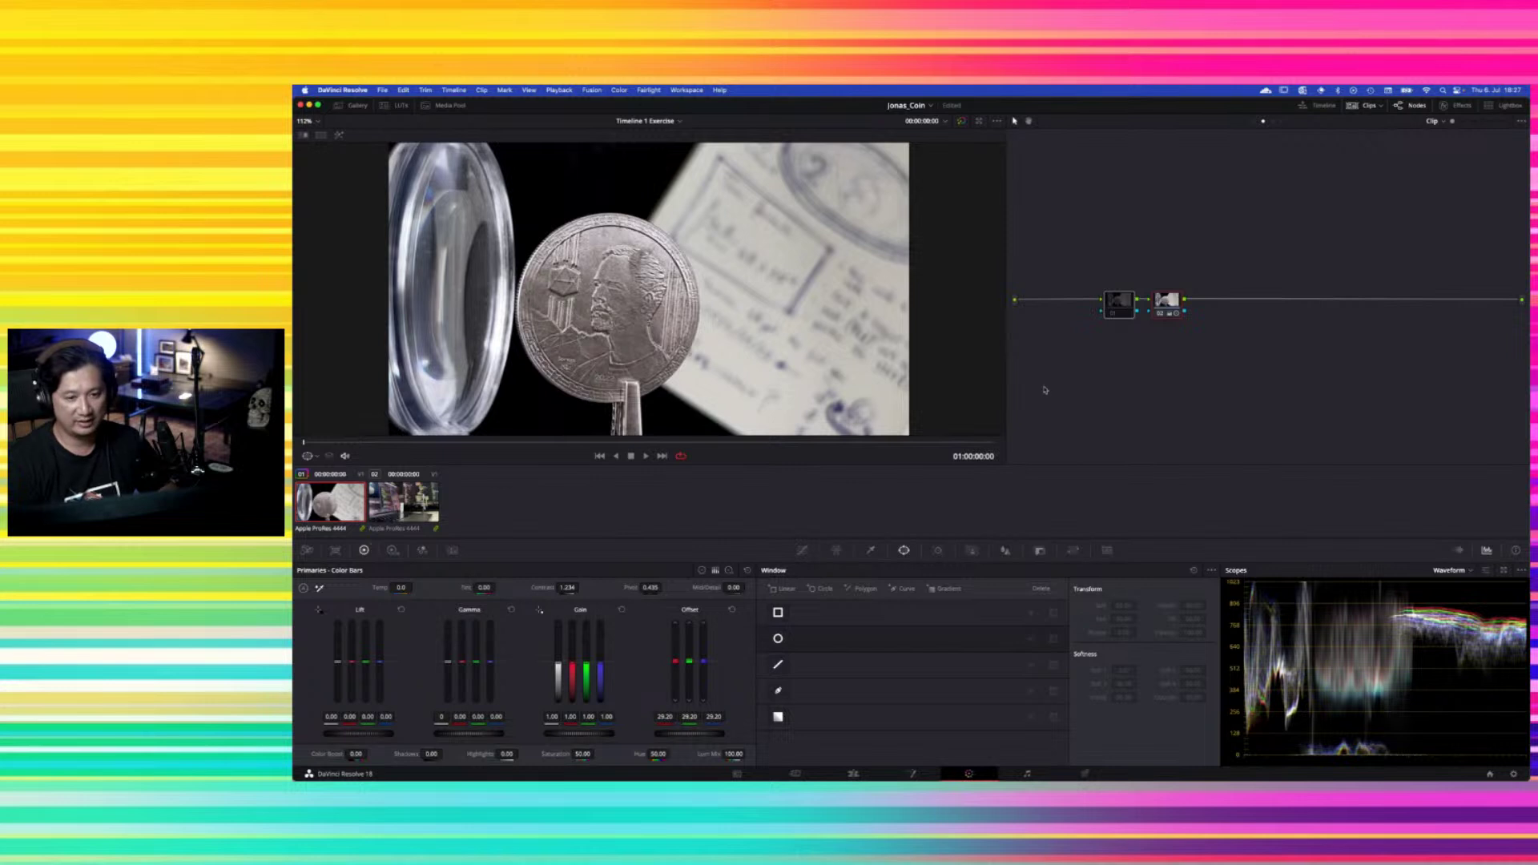
Add a new still album to the gallery and grab a still of the graded coin image into it
{"action": "left_click", "coordinate": [354, 106]}
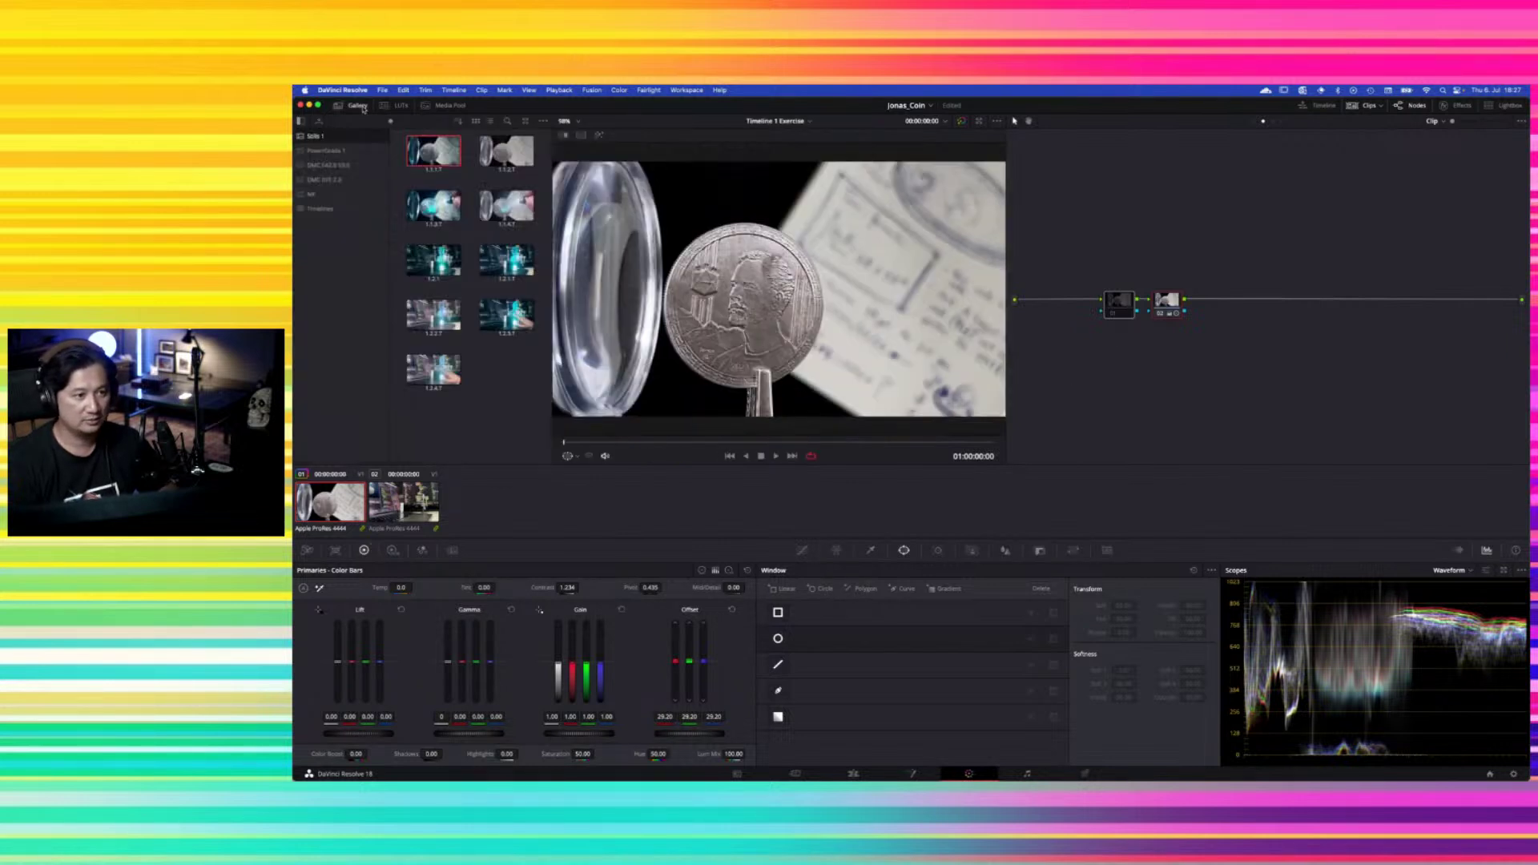
{"action": "right_click", "coordinate": [327, 143]}
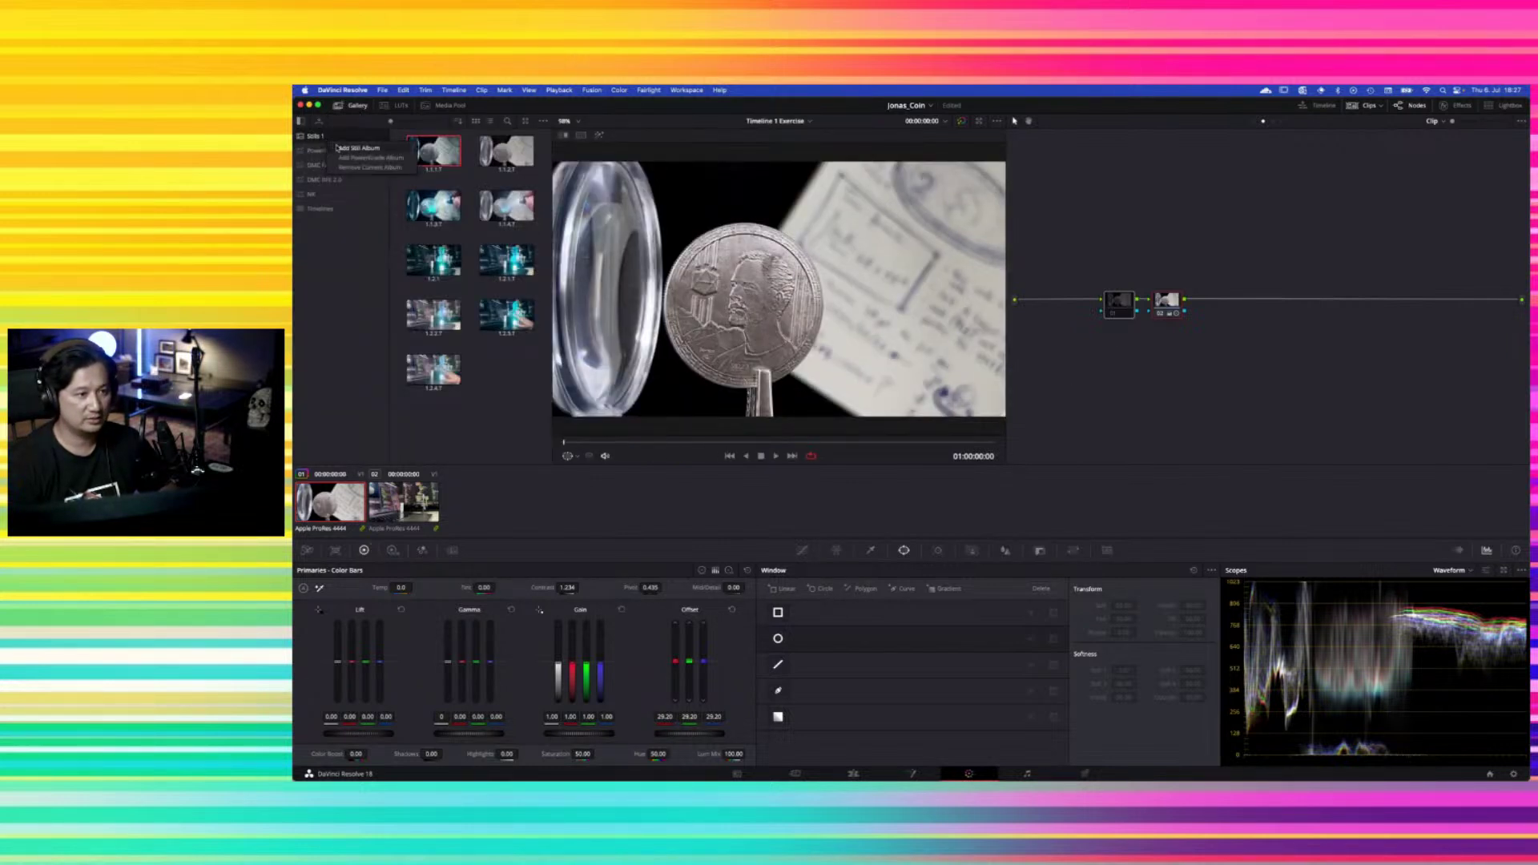
{"action": "left_click", "coordinate": [340, 149]}
{"action": "right_click", "coordinate": [798, 237]}
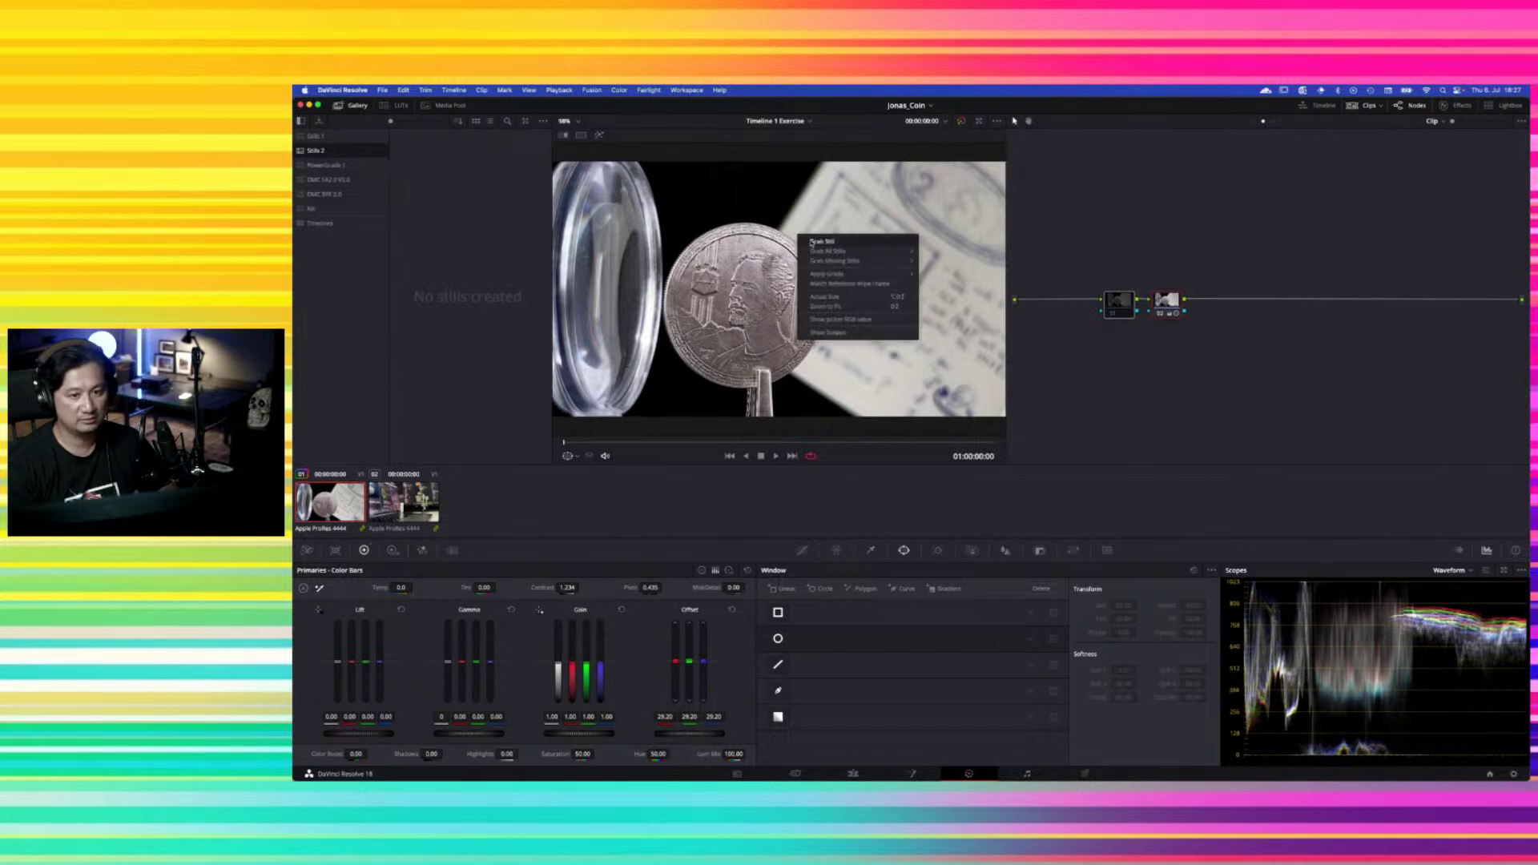
{"action": "left_click", "coordinate": [822, 241]}
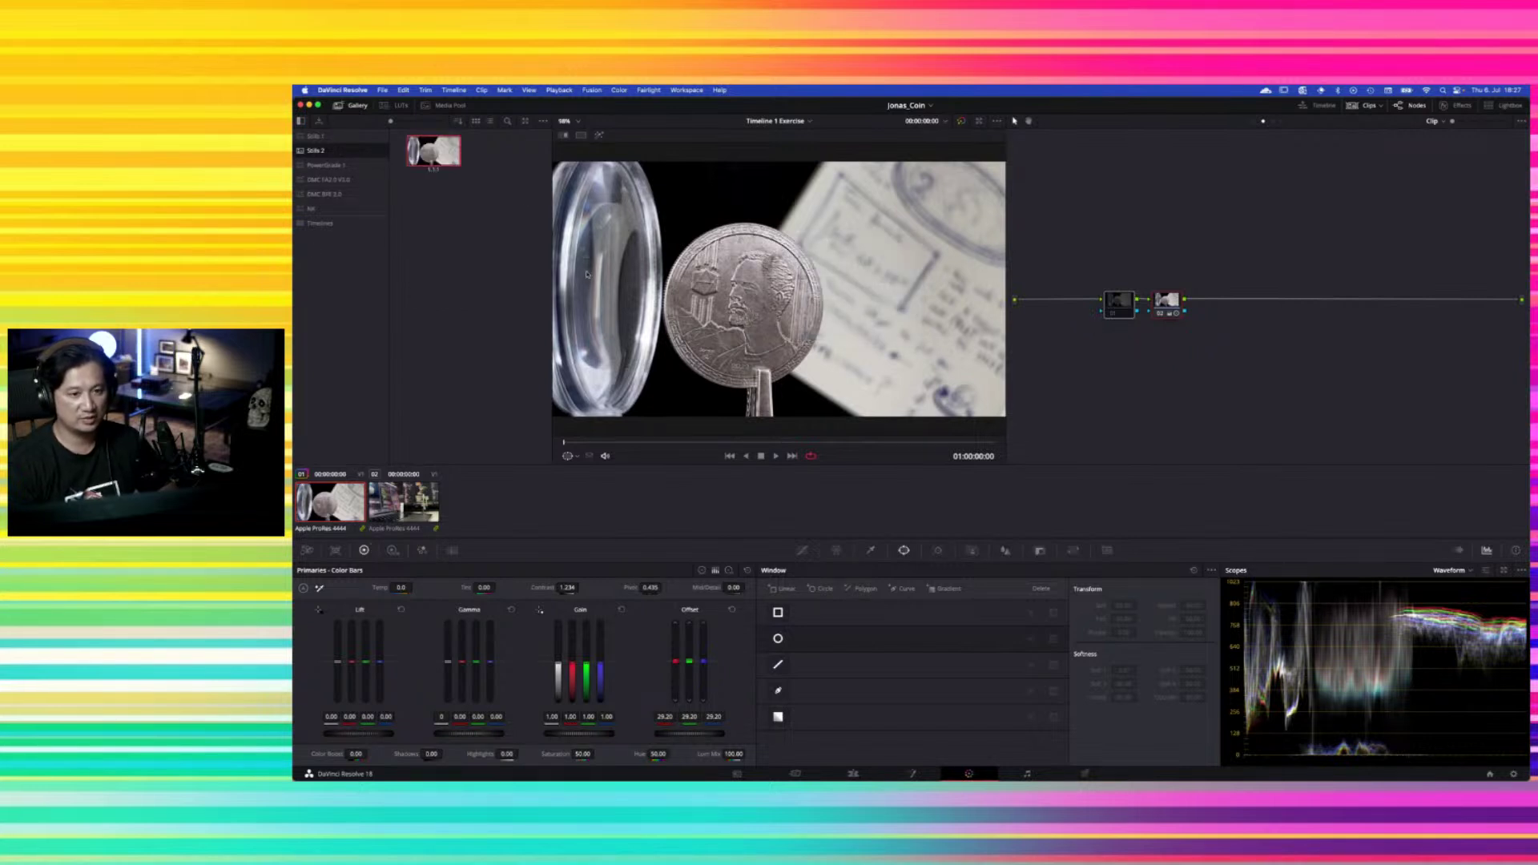
Reset the second node's grade, and clear all grades and nodes from the coin clip
{"action": "right_click", "coordinate": [1163, 303]}
{"action": "left_click", "coordinate": [1189, 321]}
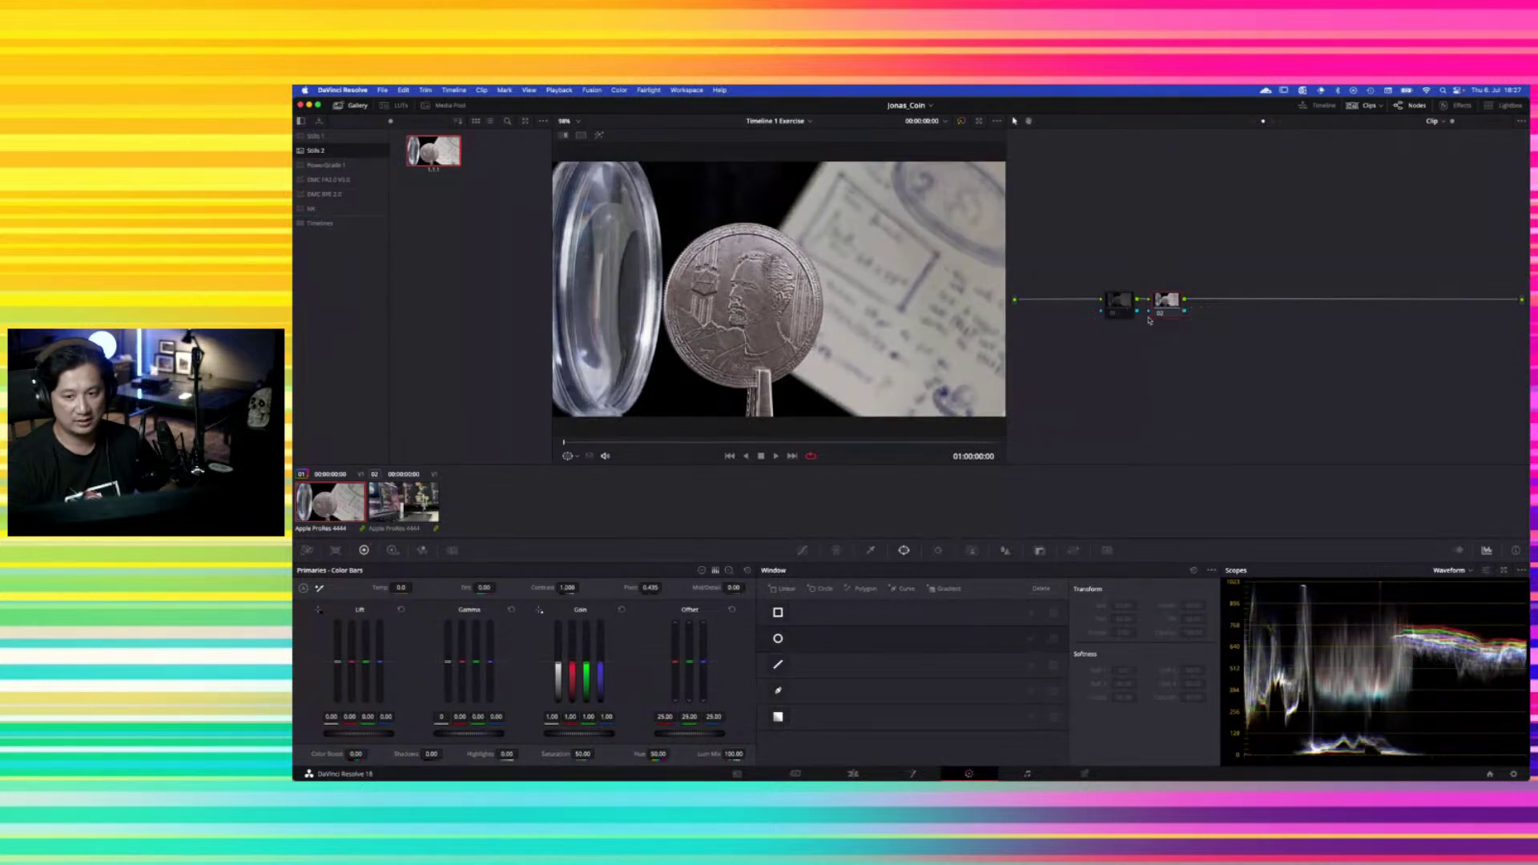
{"action": "left_click", "coordinate": [1122, 307]}
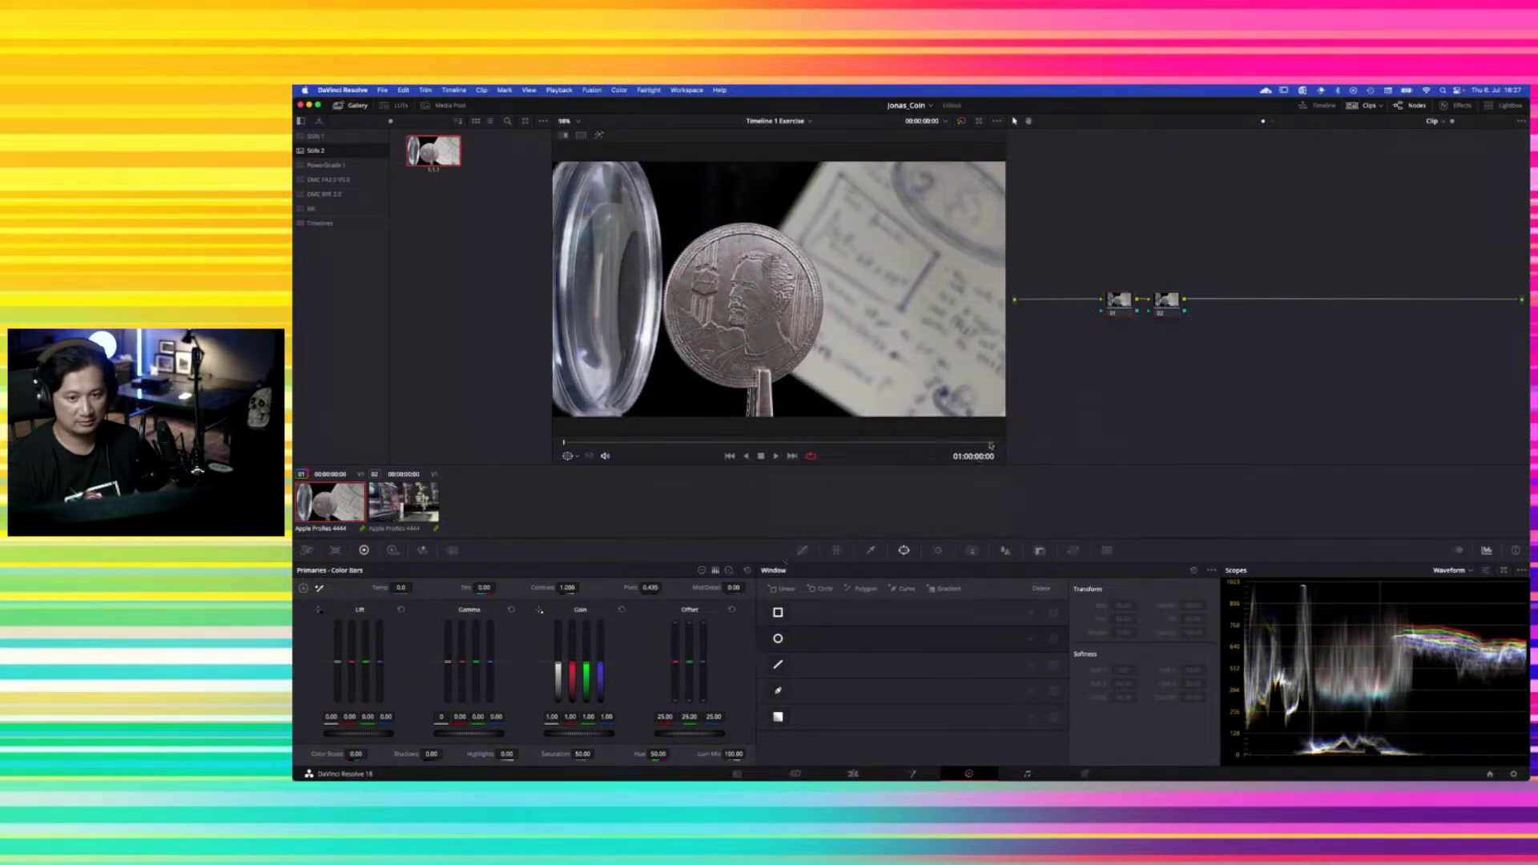
{"action": "left_click", "coordinate": [1164, 306]}
{"action": "right_click", "coordinate": [1163, 331]}
{"action": "left_click", "coordinate": [1193, 331]}
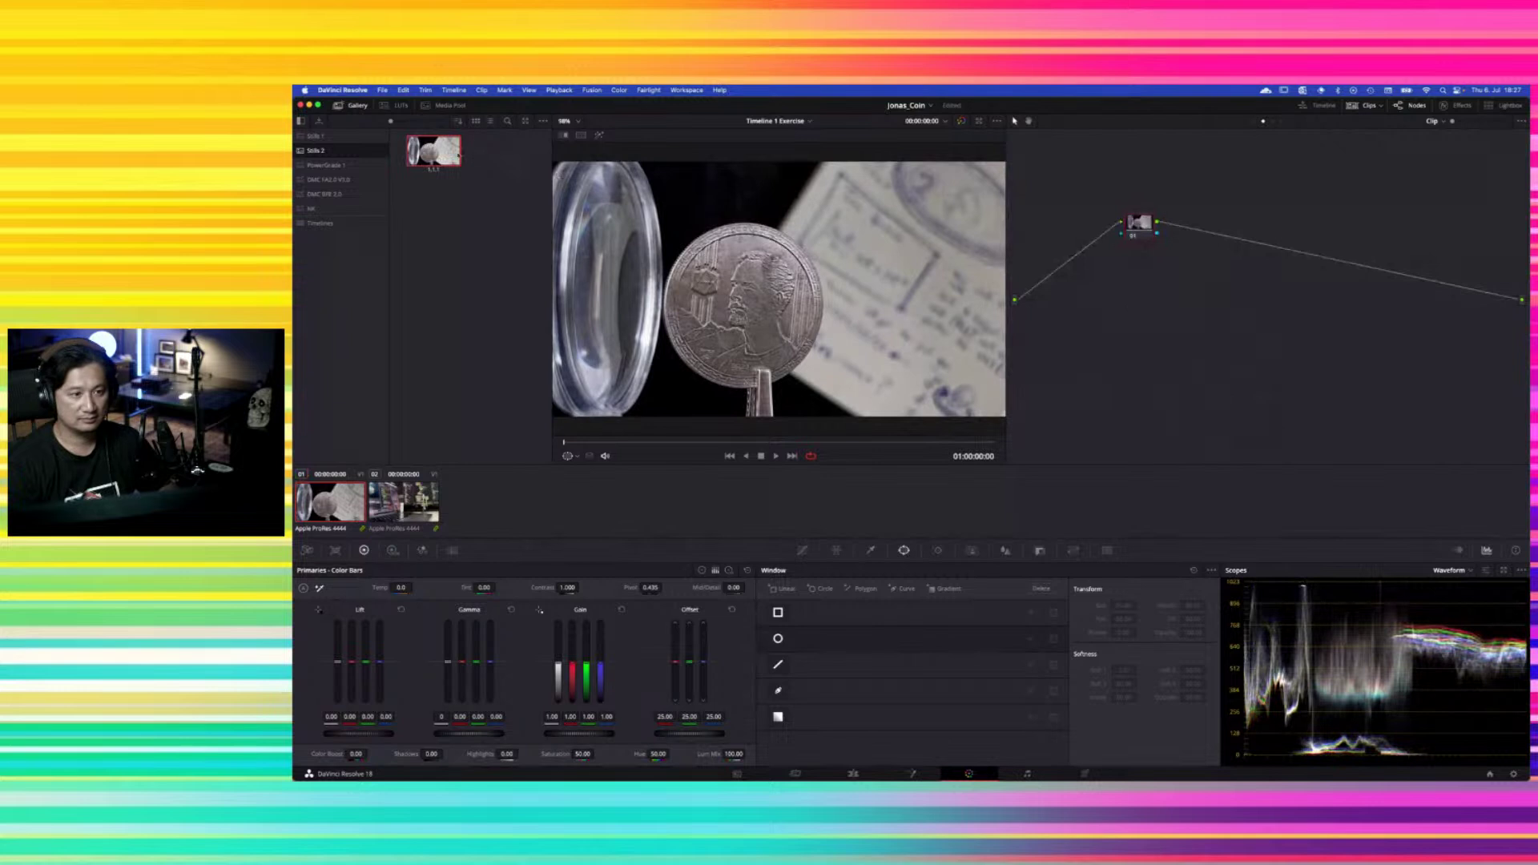
Apply the grabbed still's grade to the coin clip and reset the grade of its second node
{"action": "middle_click", "coordinate": [452, 152]}
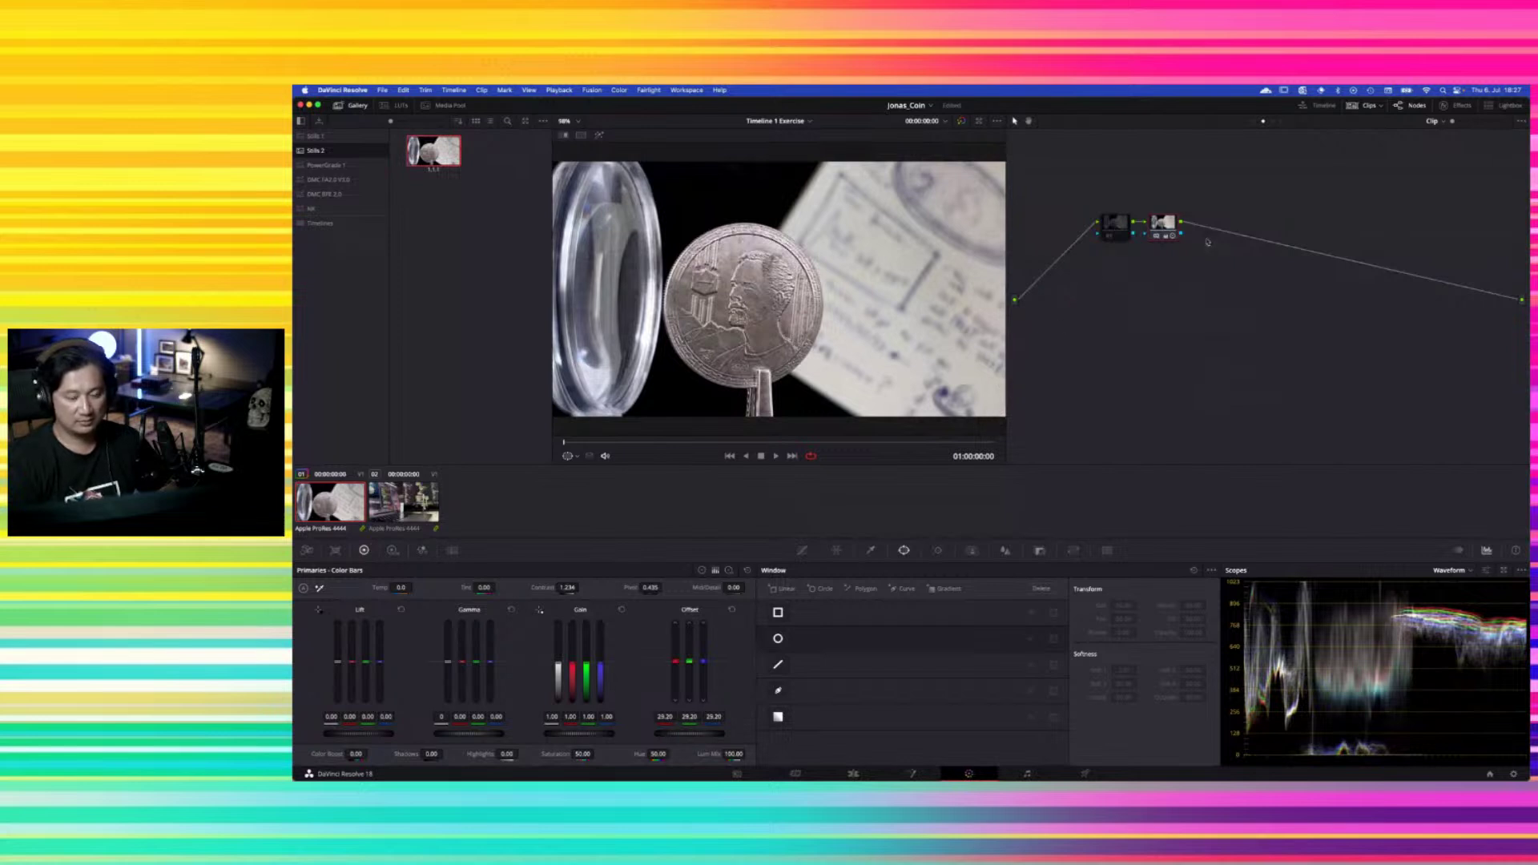
{"action": "right_click", "coordinate": [1168, 228]}
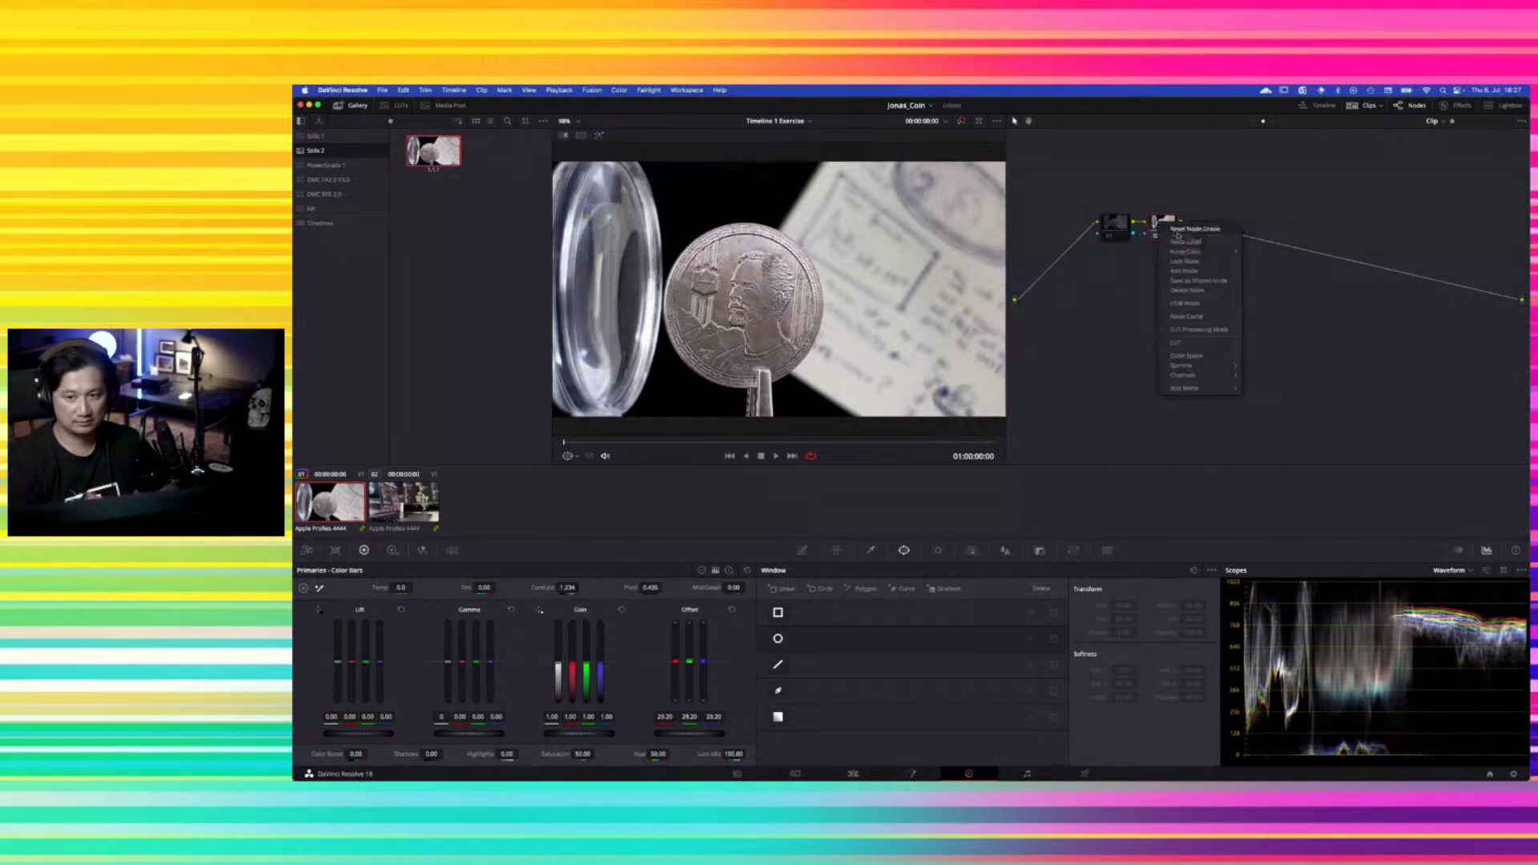
{"action": "left_click", "coordinate": [1174, 236]}
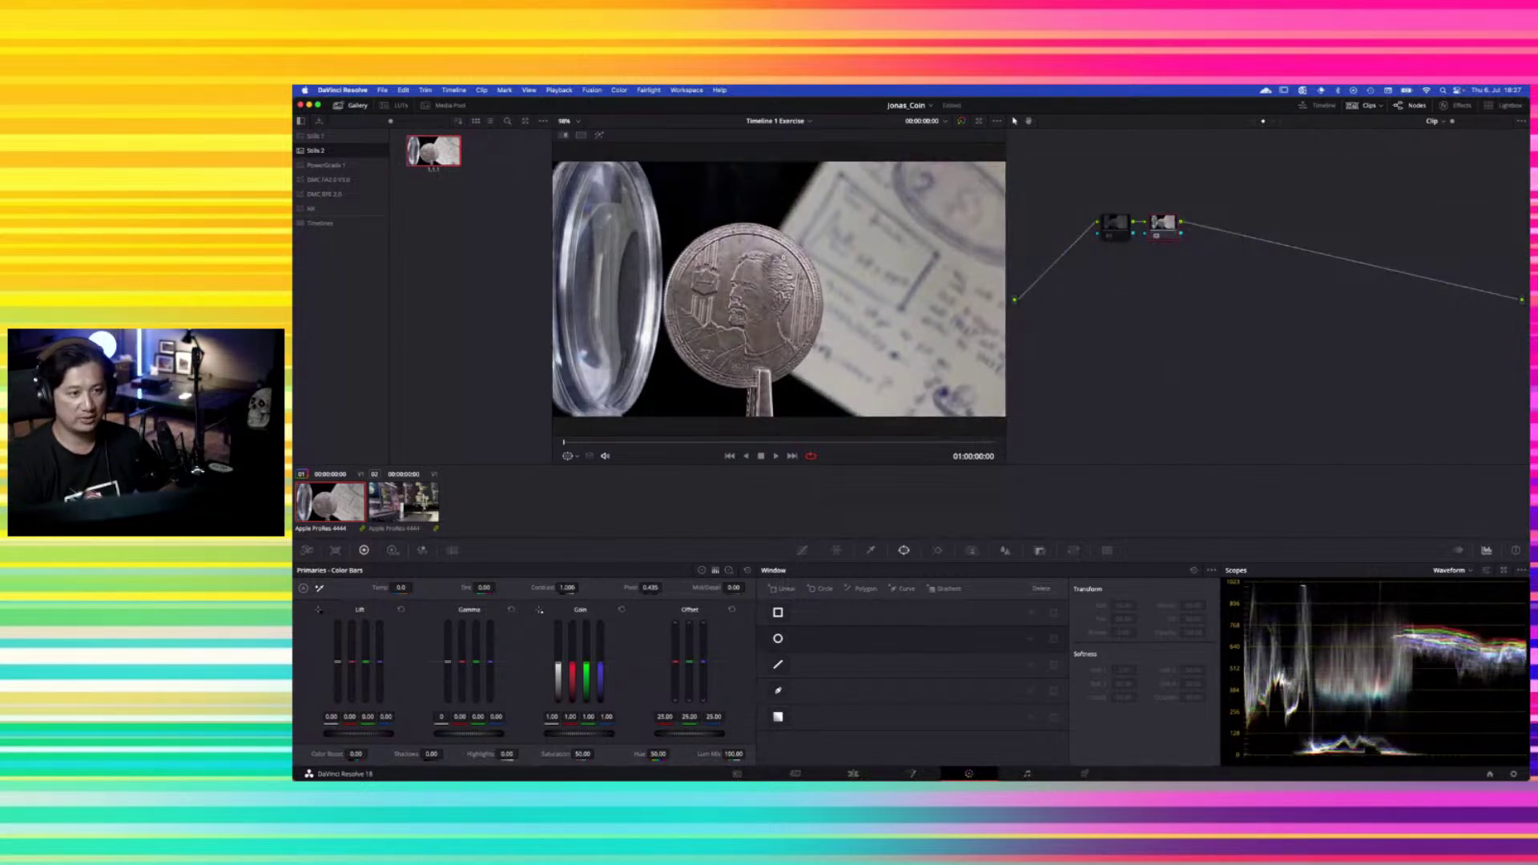
Set the second node's red, green and blue Offset values to 29.20
{"action": "left_click_drag", "start_coordinate": [672, 738], "coordinate": [721, 738]}
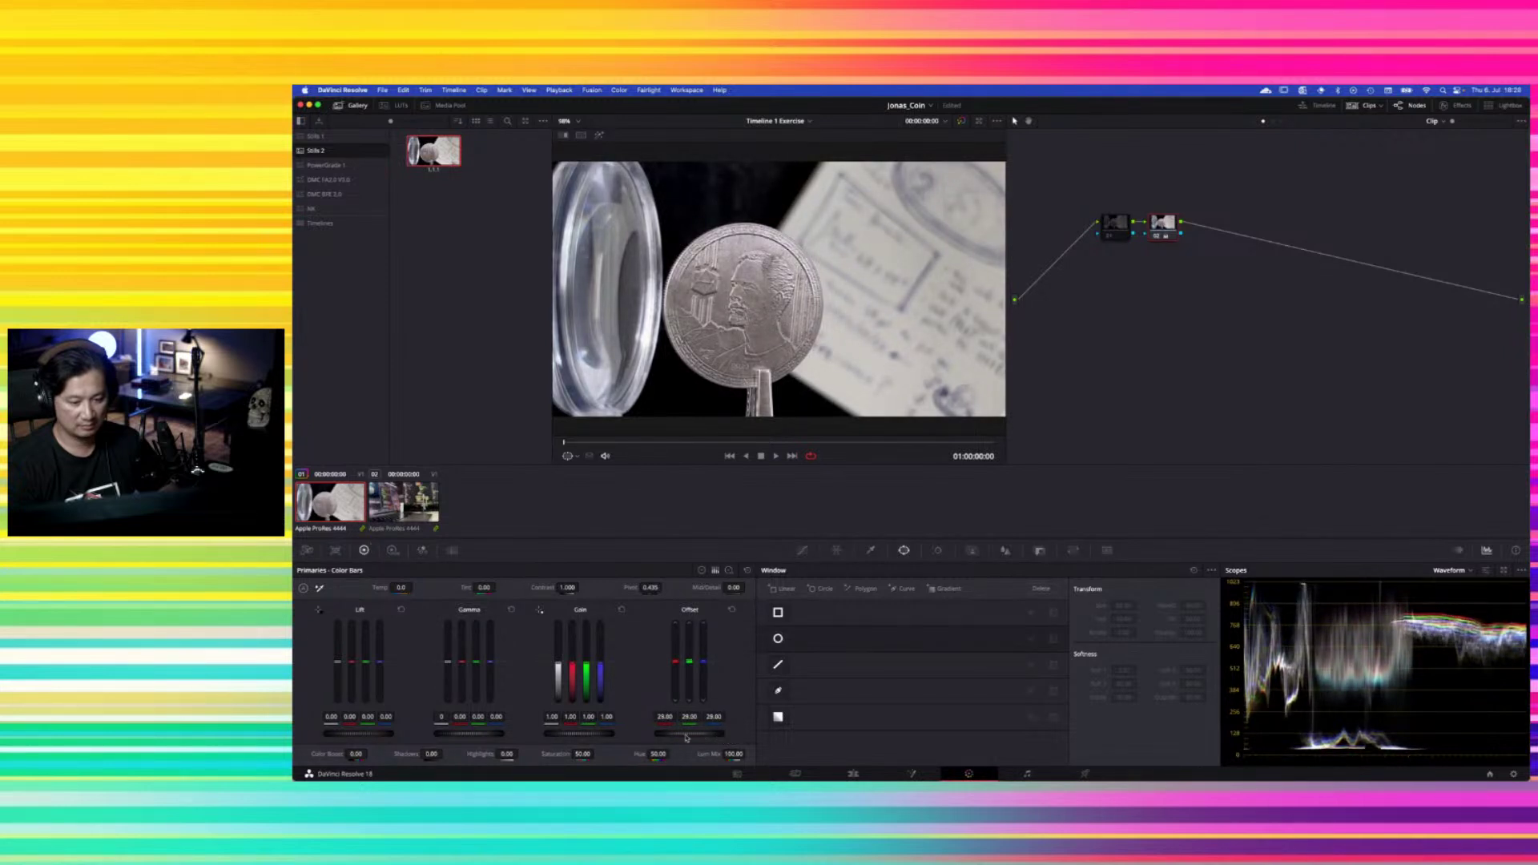
{"action": "left_click_drag", "start_coordinate": [683, 736], "coordinate": [685, 736]}
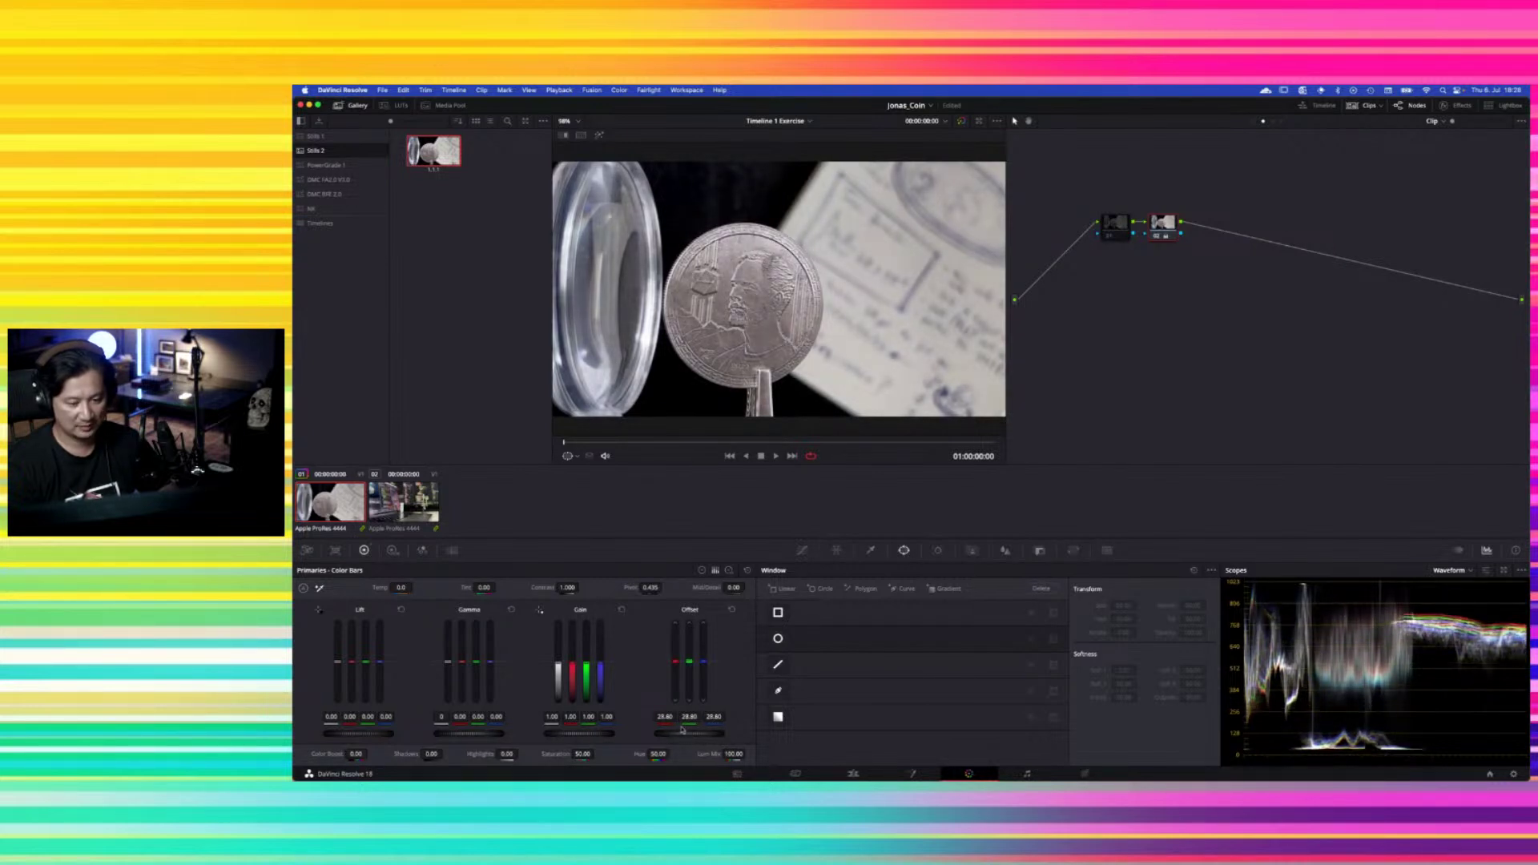
{"action": "left_click", "coordinate": [664, 717]}
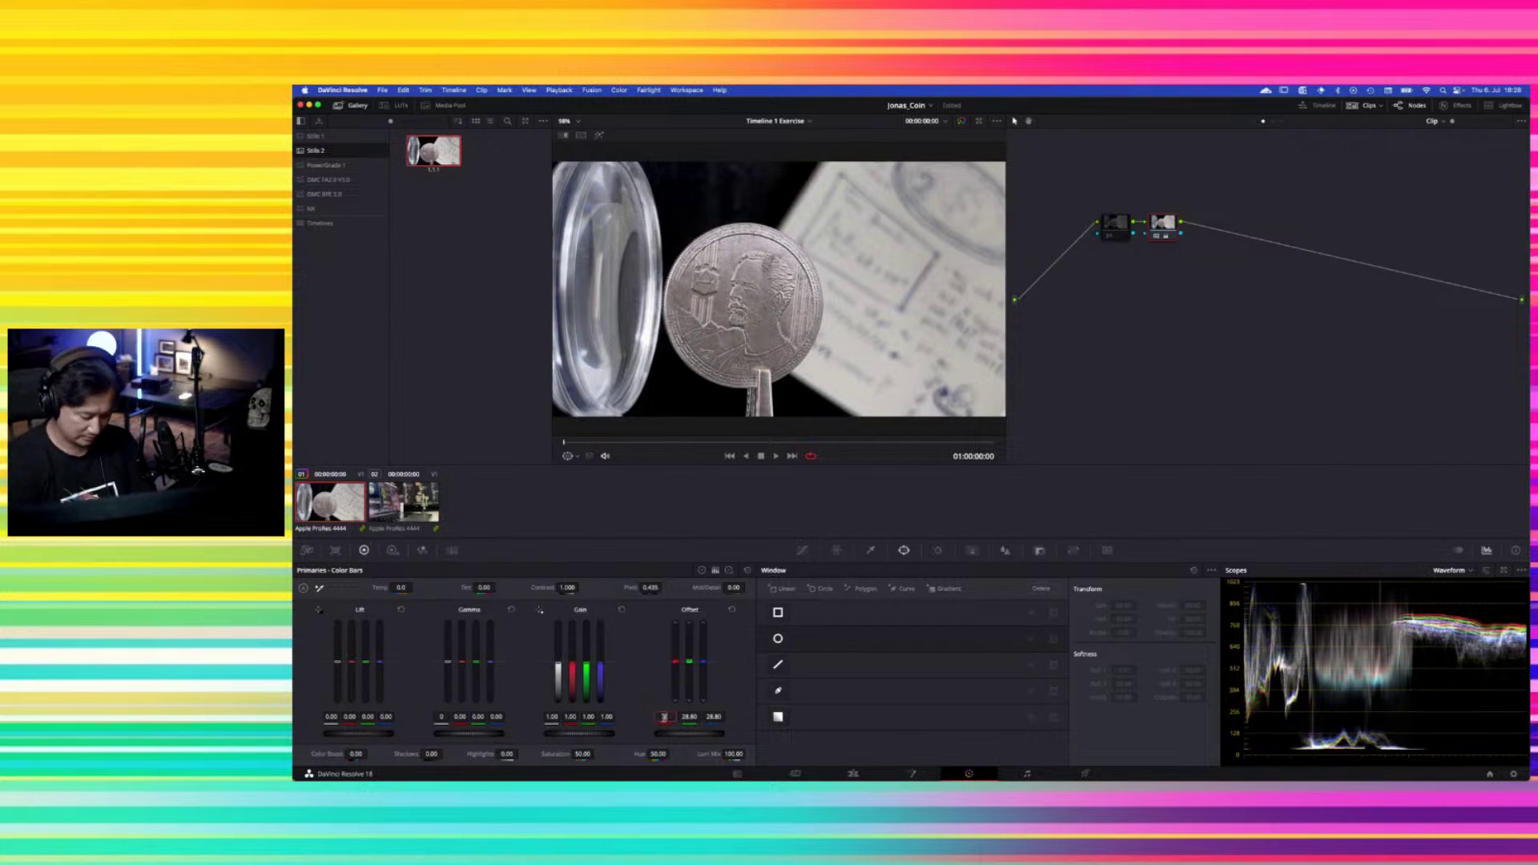
{"action": "type", "text": "29.2"}
{"action": "left_click", "coordinate": [689, 715]}
{"action": "key", "text": "BackSpace"}
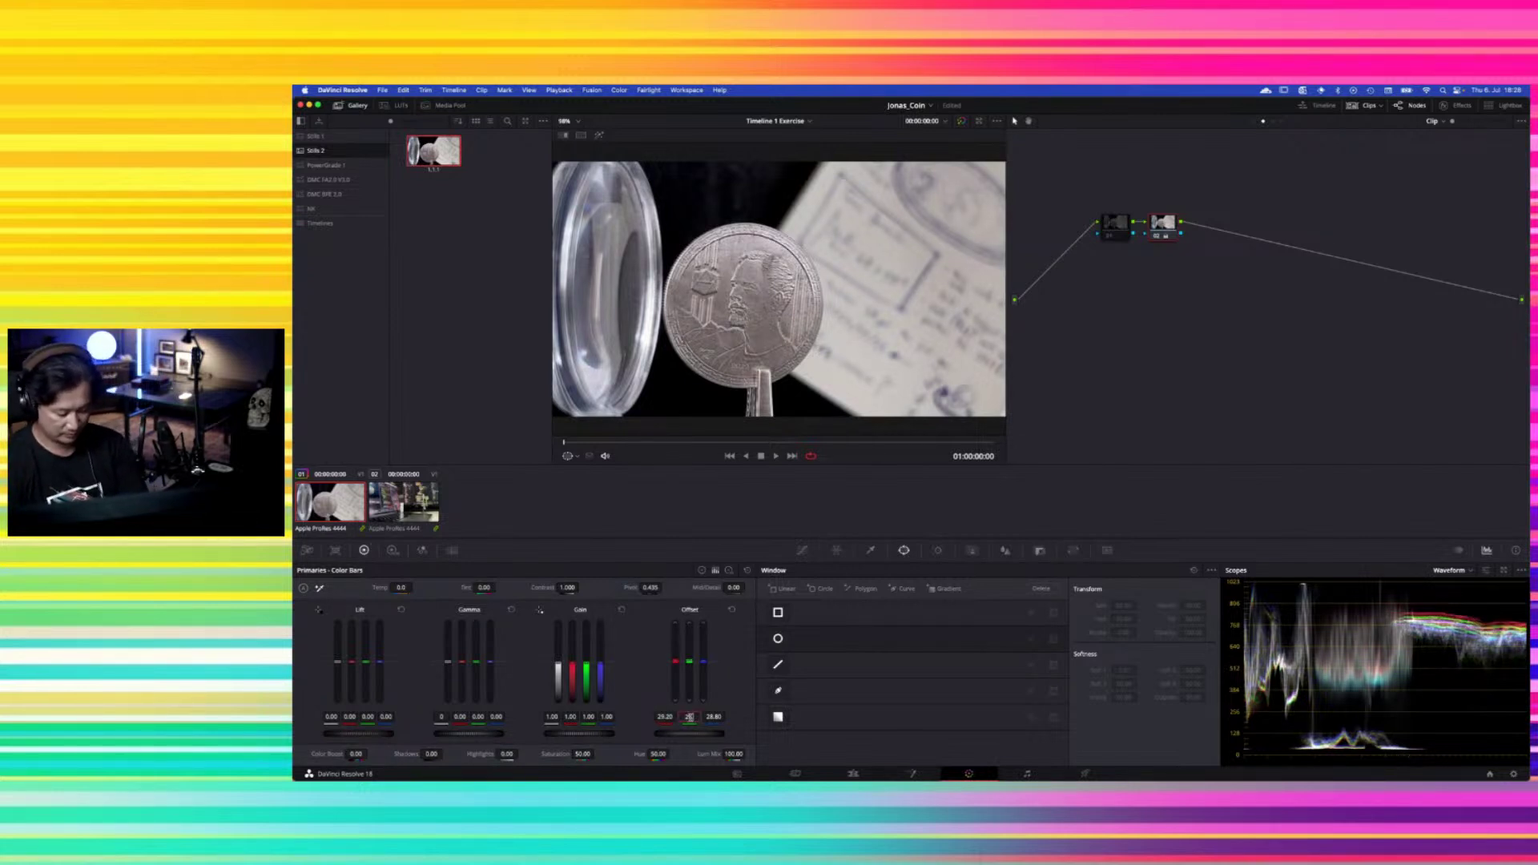
{"action": "type", "text": "29.2"}
{"action": "left_click", "coordinate": [712, 716]}
{"action": "type", "text": "29"}
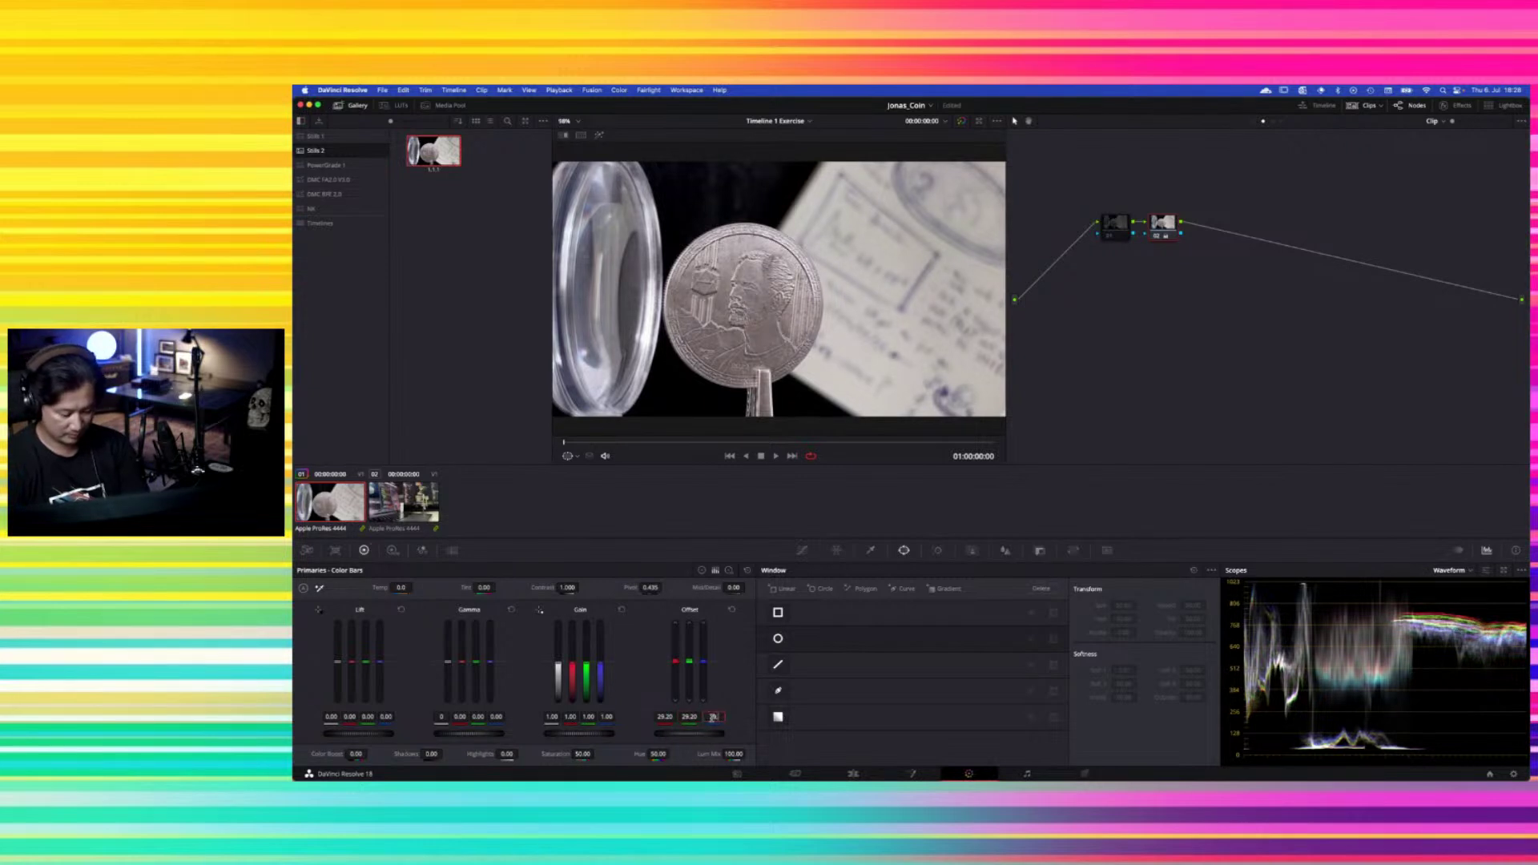
{"action": "type", "text": ".2"}
{"action": "key", "text": "Return"}
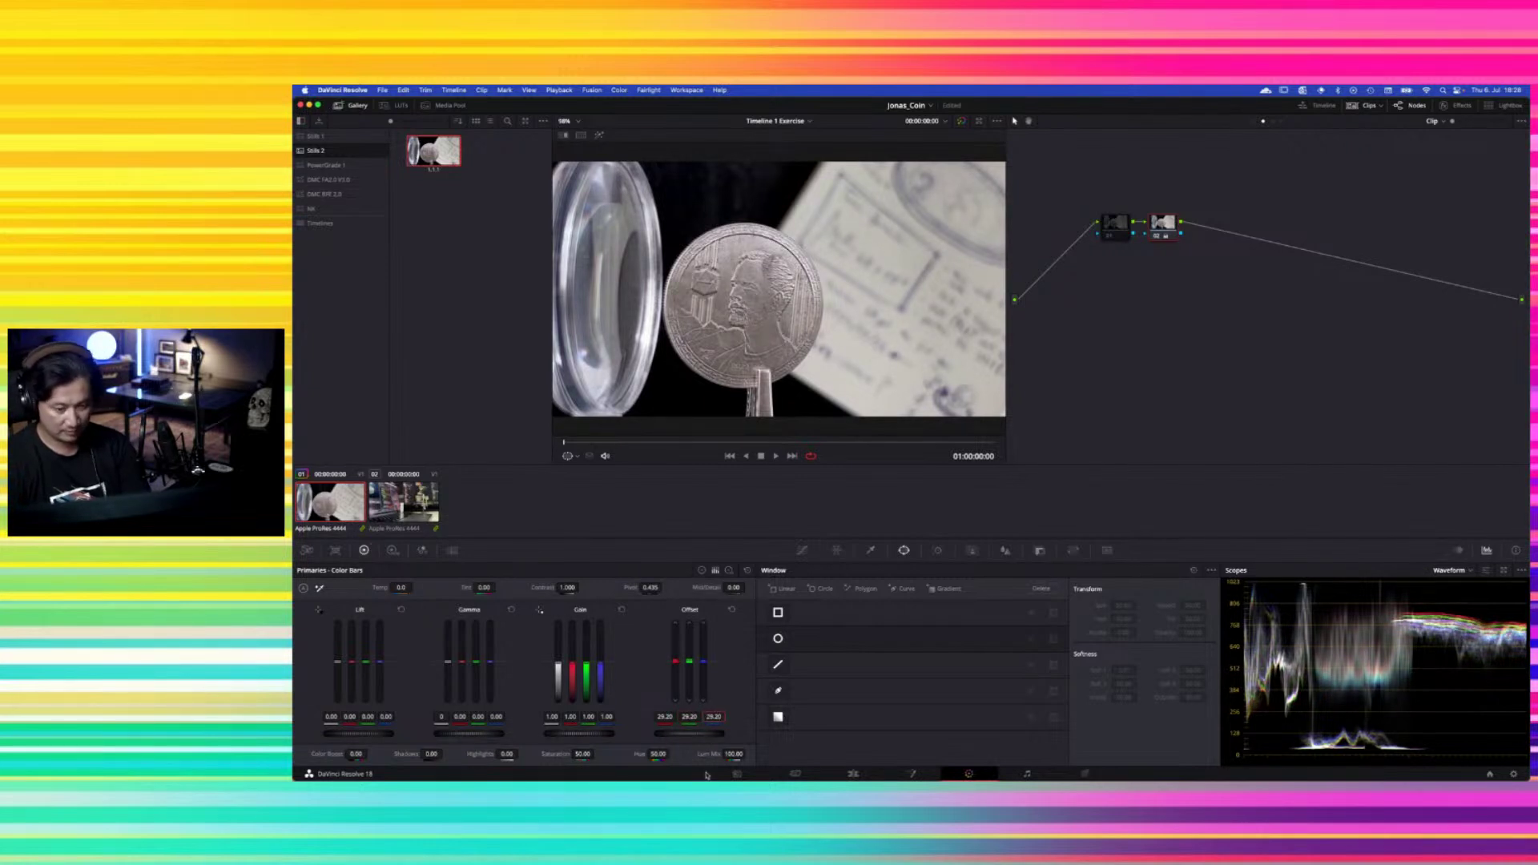
Set the contrast of the coin clip's second node to 1.234
{"action": "left_click", "coordinate": [566, 588]}
{"action": "type", "text": "1.23"}
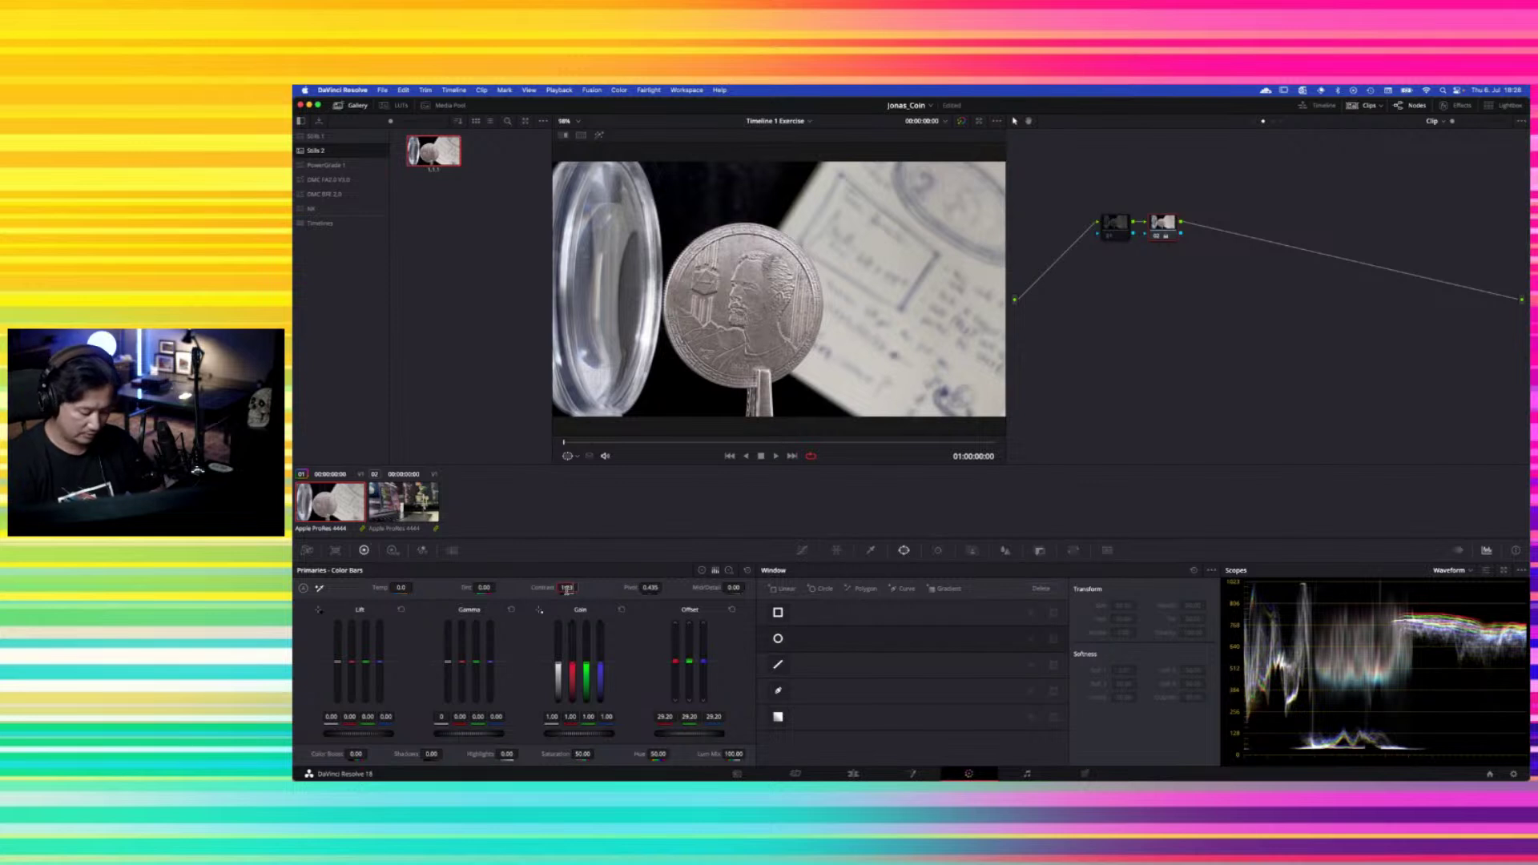
{"action": "type", "text": "4"}
{"action": "key", "text": "Return"}
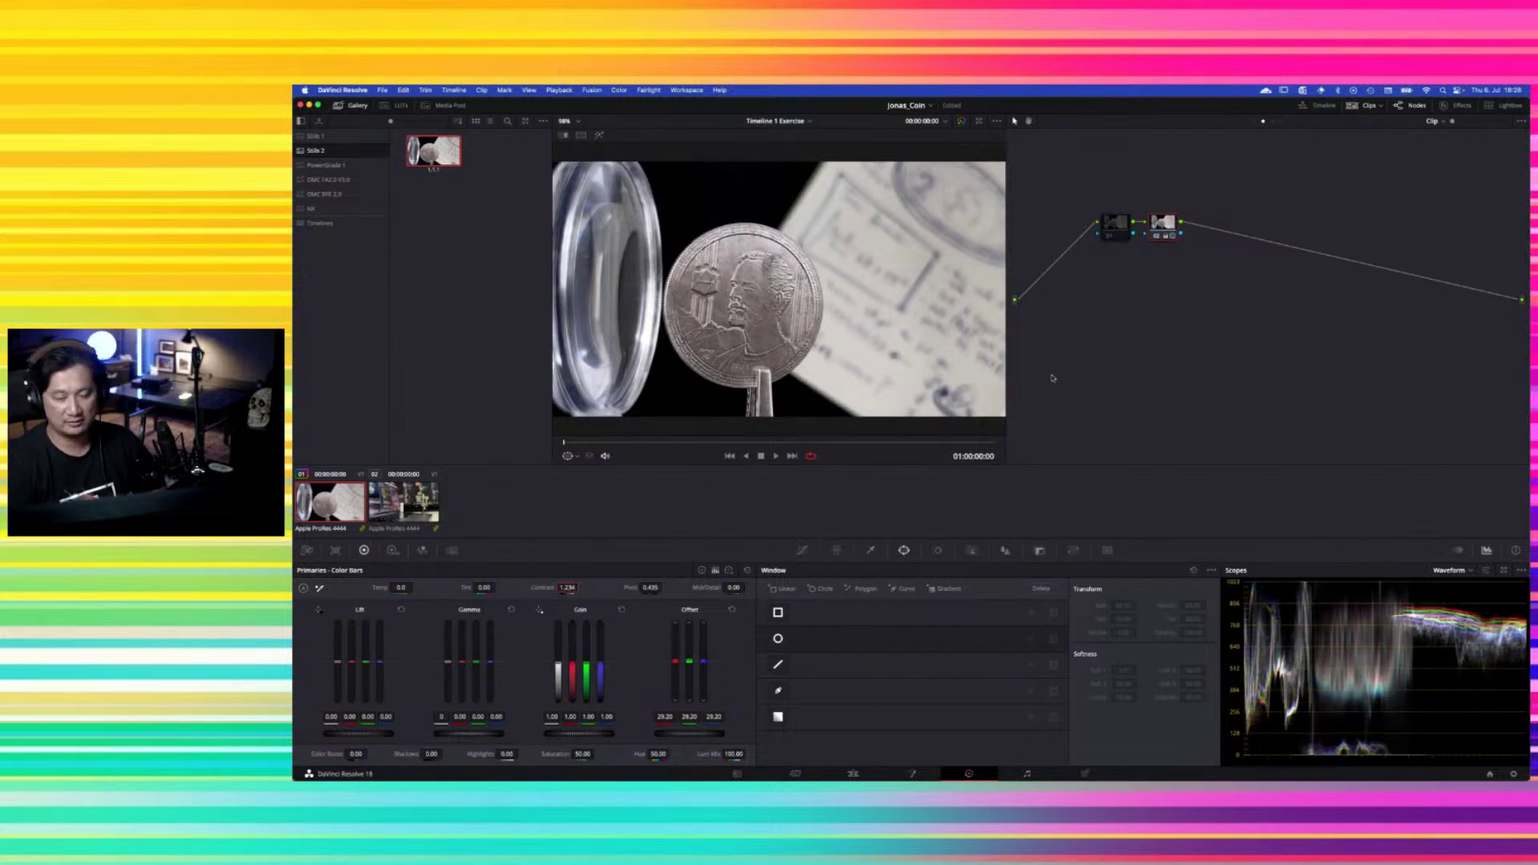
Reset the second node's contrast and set the first node's contrast to 1.234 instead
{"action": "double_click", "coordinate": [538, 589]}
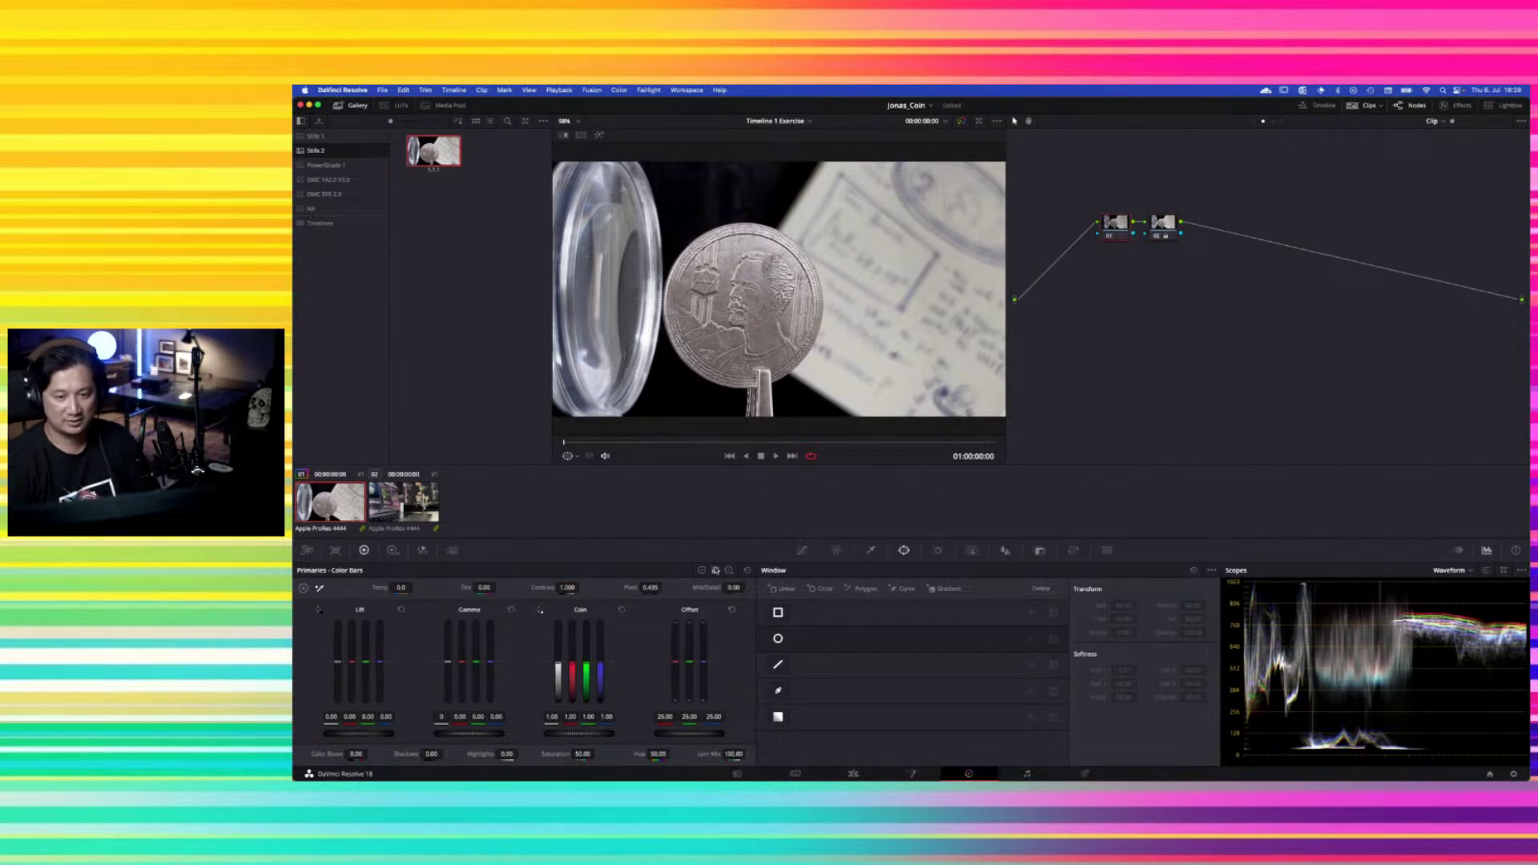
{"action": "left_click", "coordinate": [566, 588]}
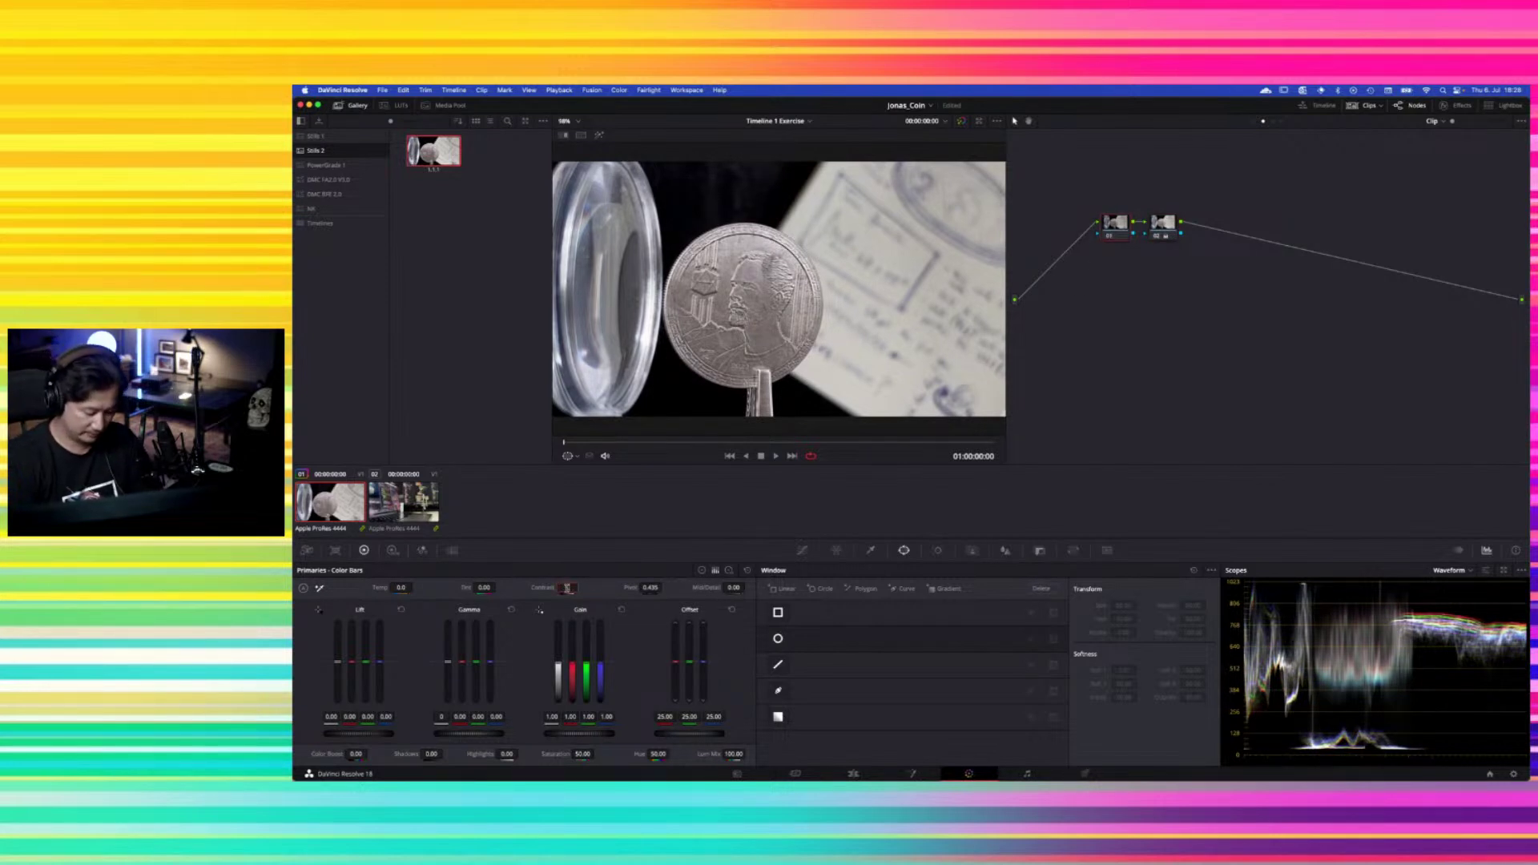
{"action": "type", "text": "1.234"}
{"action": "key", "text": "Return"}
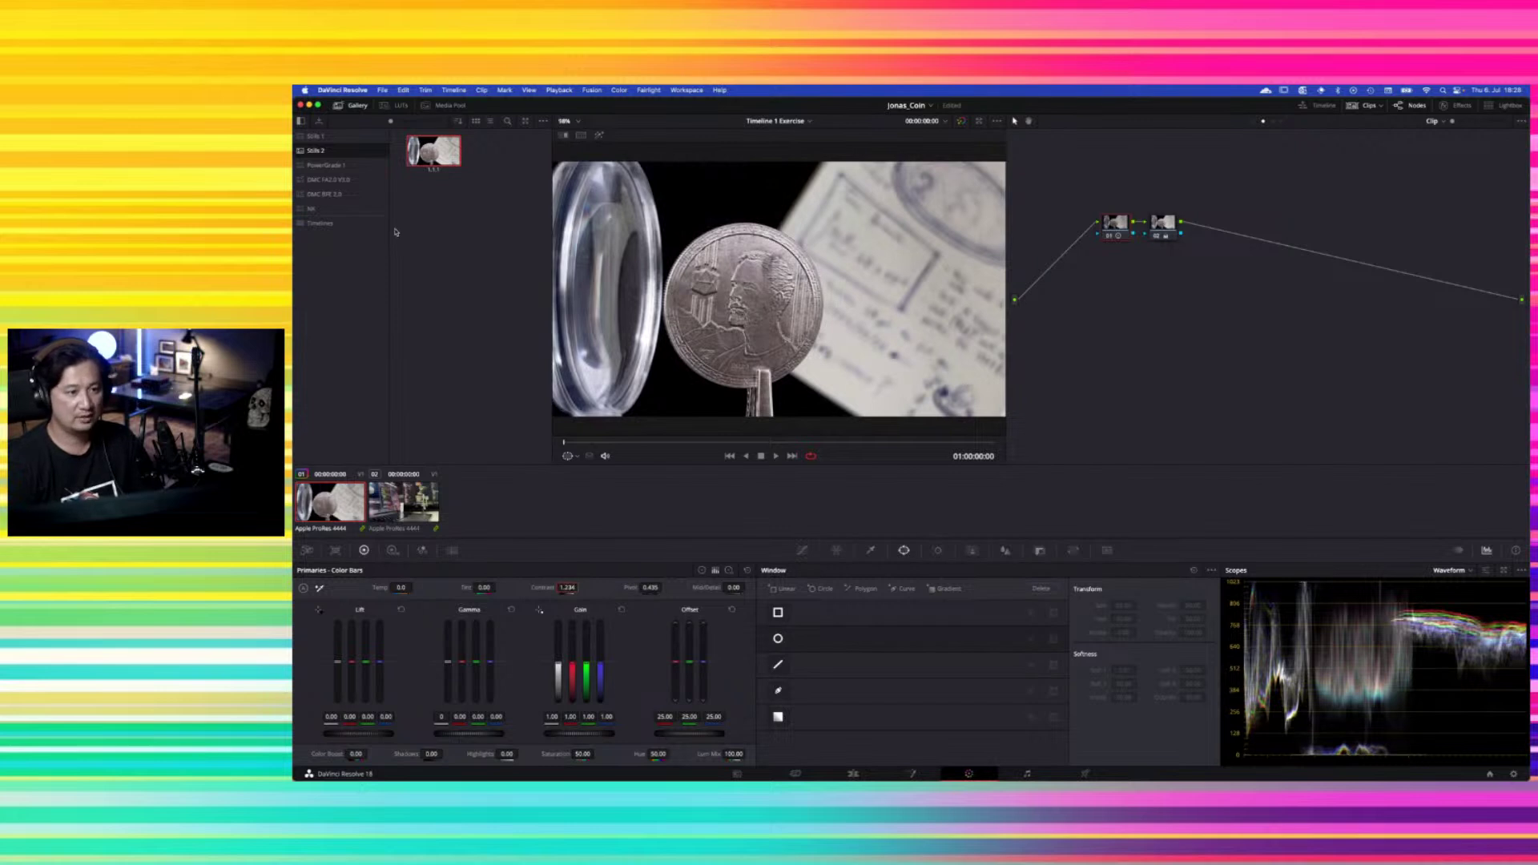
Reset all grades and nodes on the coin clip and reposition the remaining node near the graph's source
{"action": "left_click", "coordinate": [564, 135]}
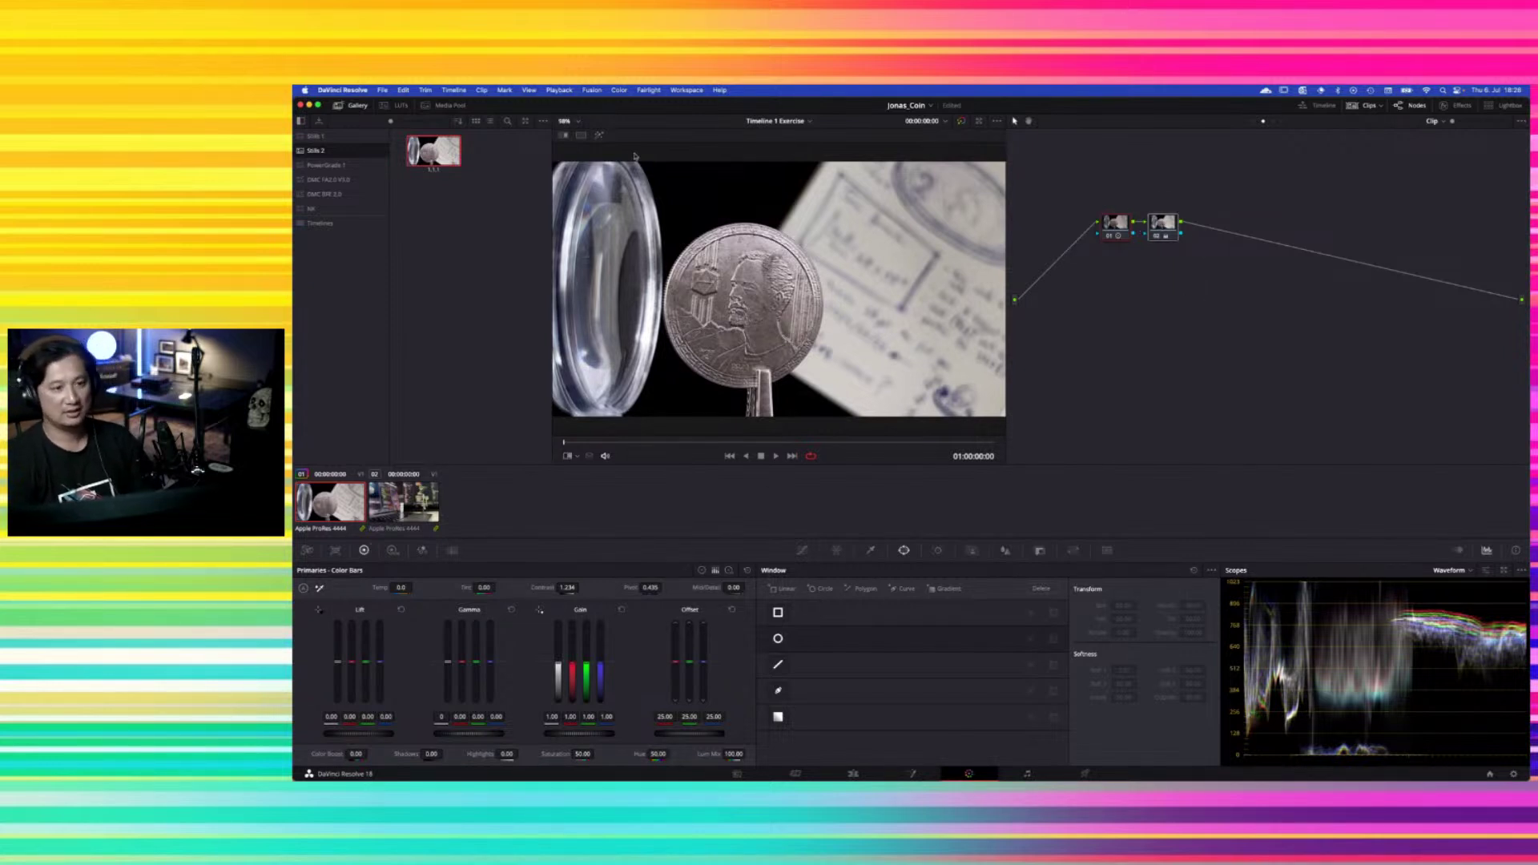
{"action": "right_click", "coordinate": [1167, 301]}
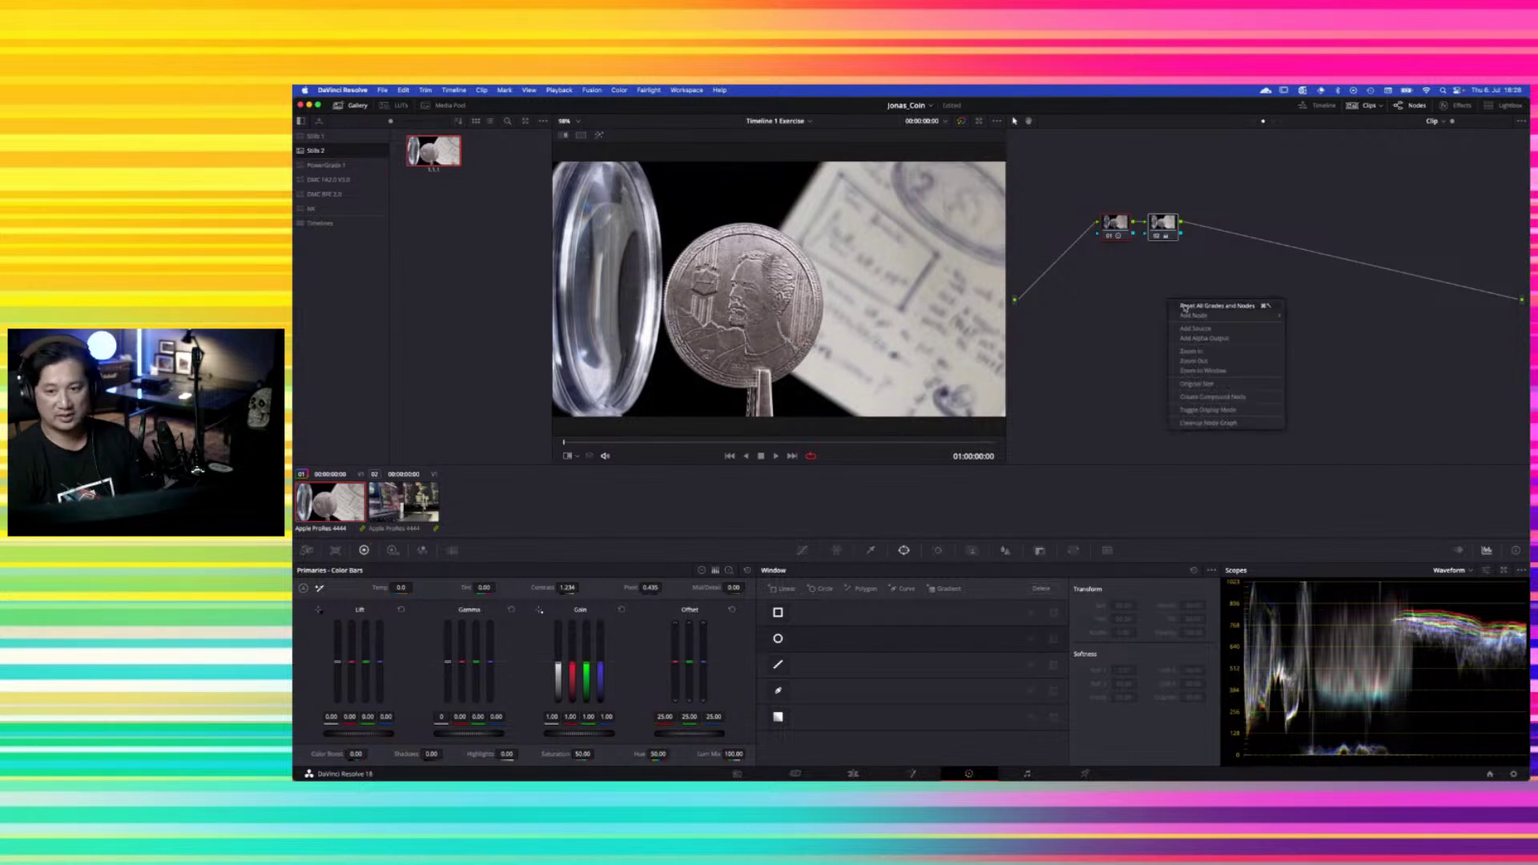
{"action": "left_click", "coordinate": [1182, 308]}
{"action": "left_click_drag", "start_coordinate": [1121, 229], "coordinate": [1083, 307]}
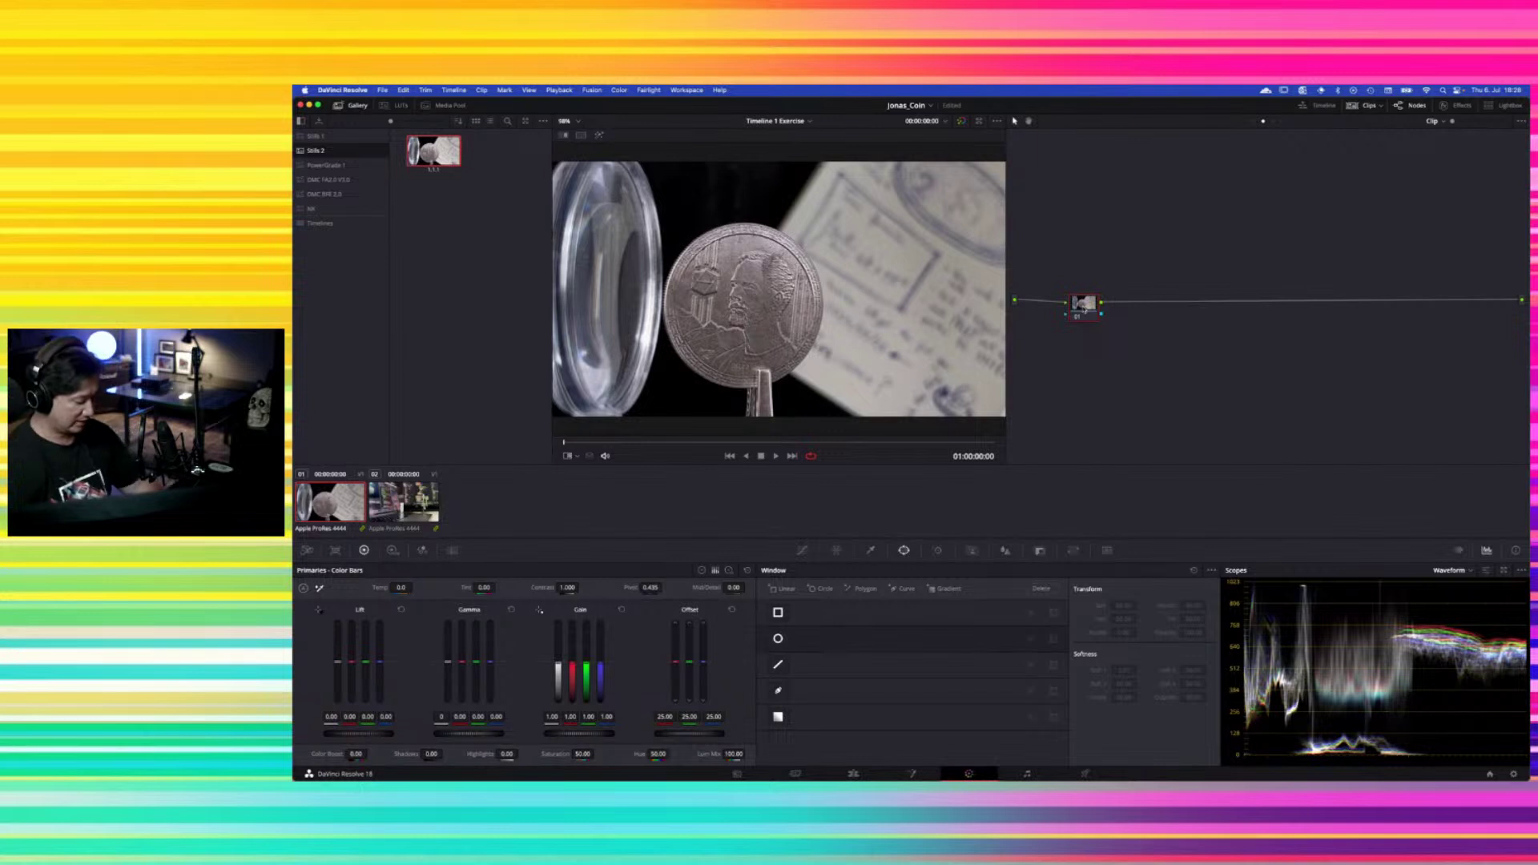
Add three serial nodes after the coin clip's first node and select the third node in the chain
{"action": "left_click_drag", "start_coordinate": [1070, 307], "coordinate": [1080, 305]}
{"action": "key", "text": "alt+s"}
{"action": "key", "text": "alt+s"}
{"action": "key", "text": "alt+s"}
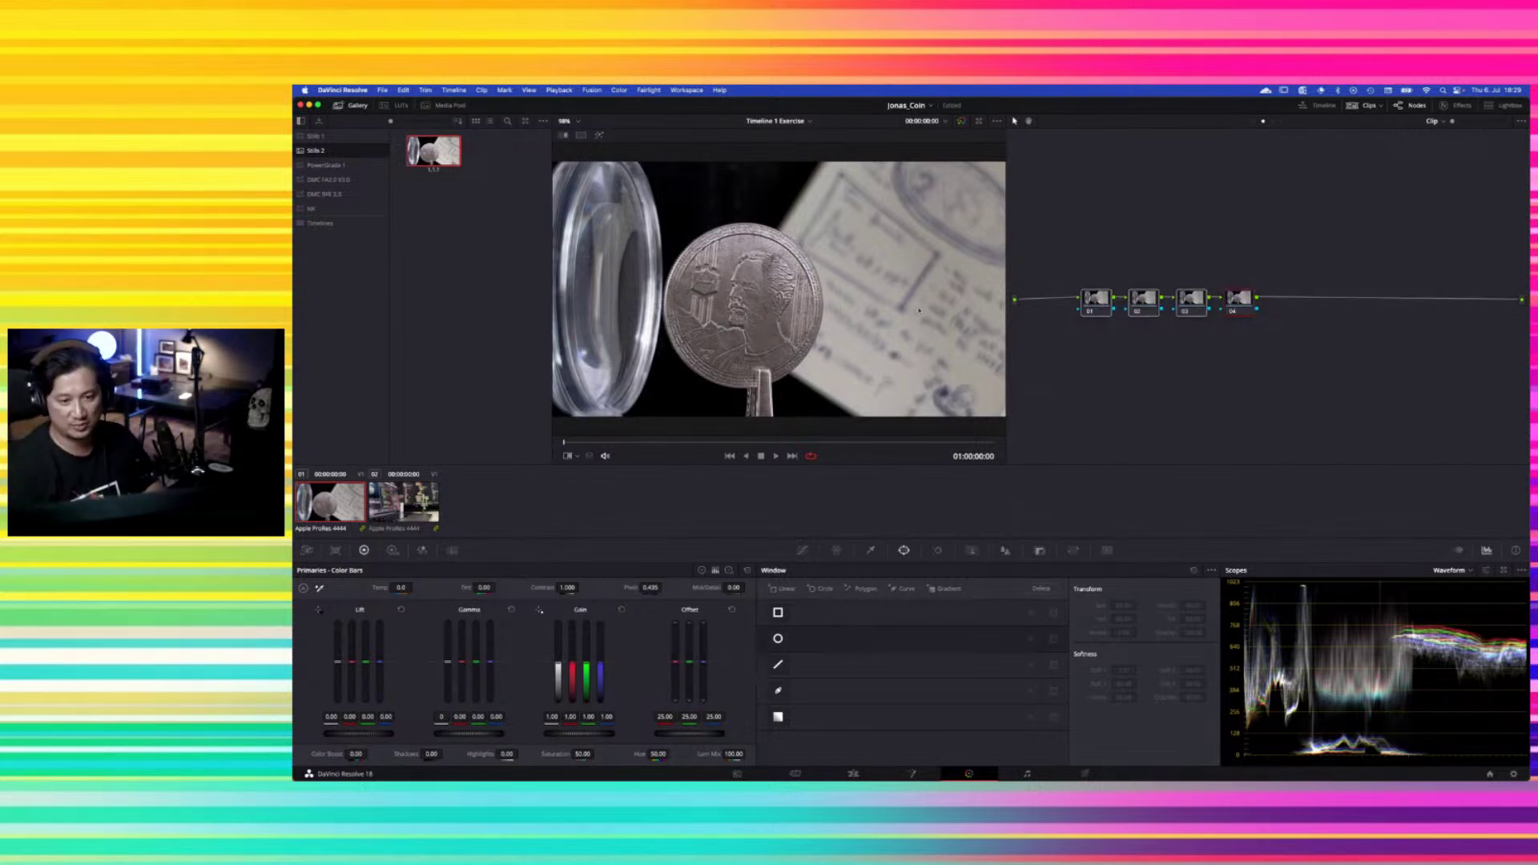
{"action": "left_click", "coordinate": [1185, 305]}
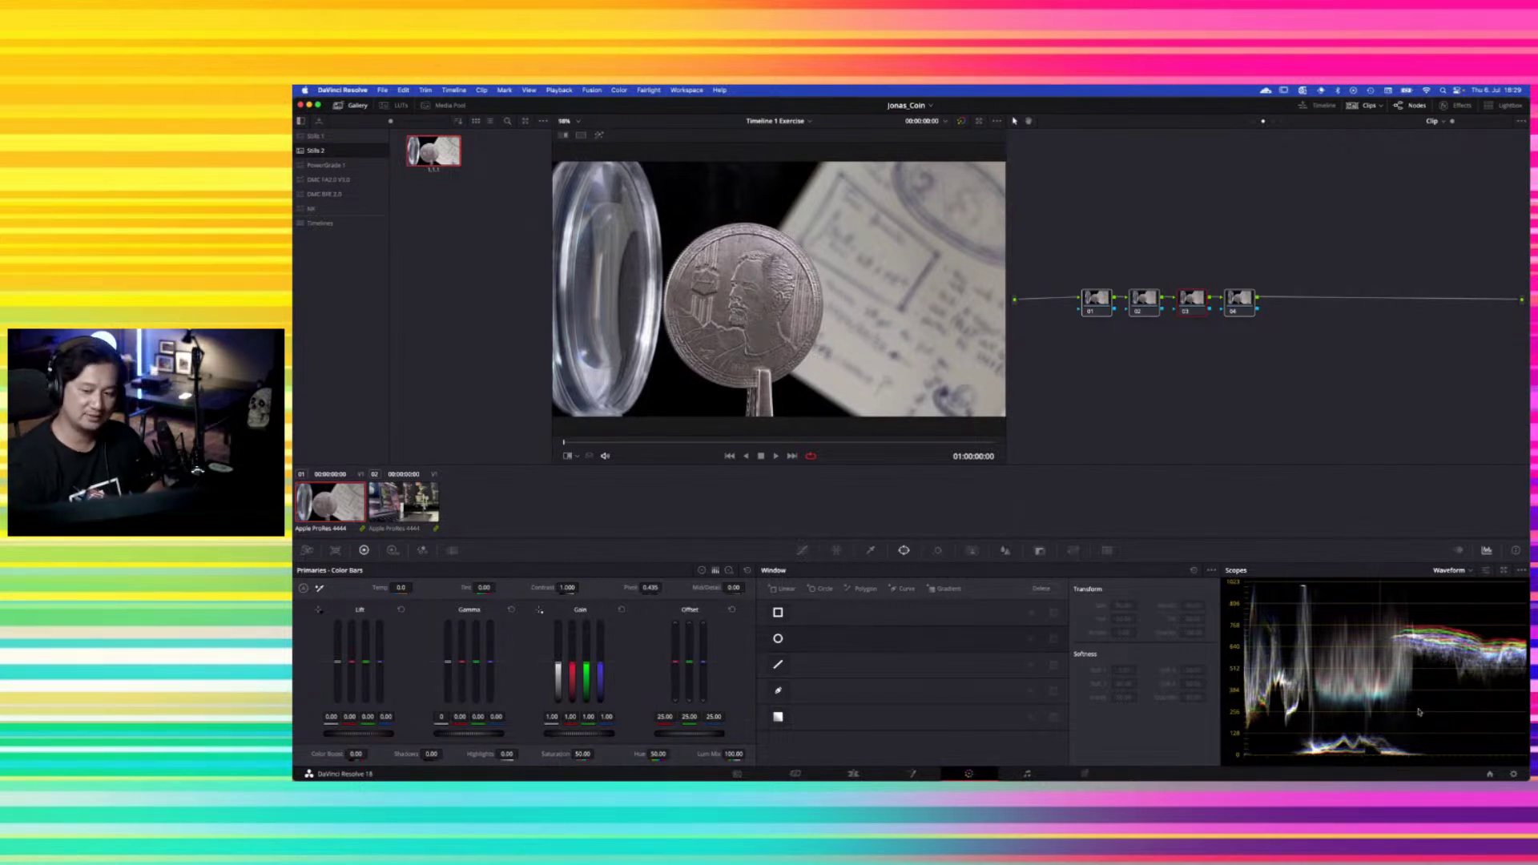
Examine the project's Color Management settings, including the ACES version and ACES Input Transform options, without changing them
{"action": "left_click", "coordinate": [1513, 774]}
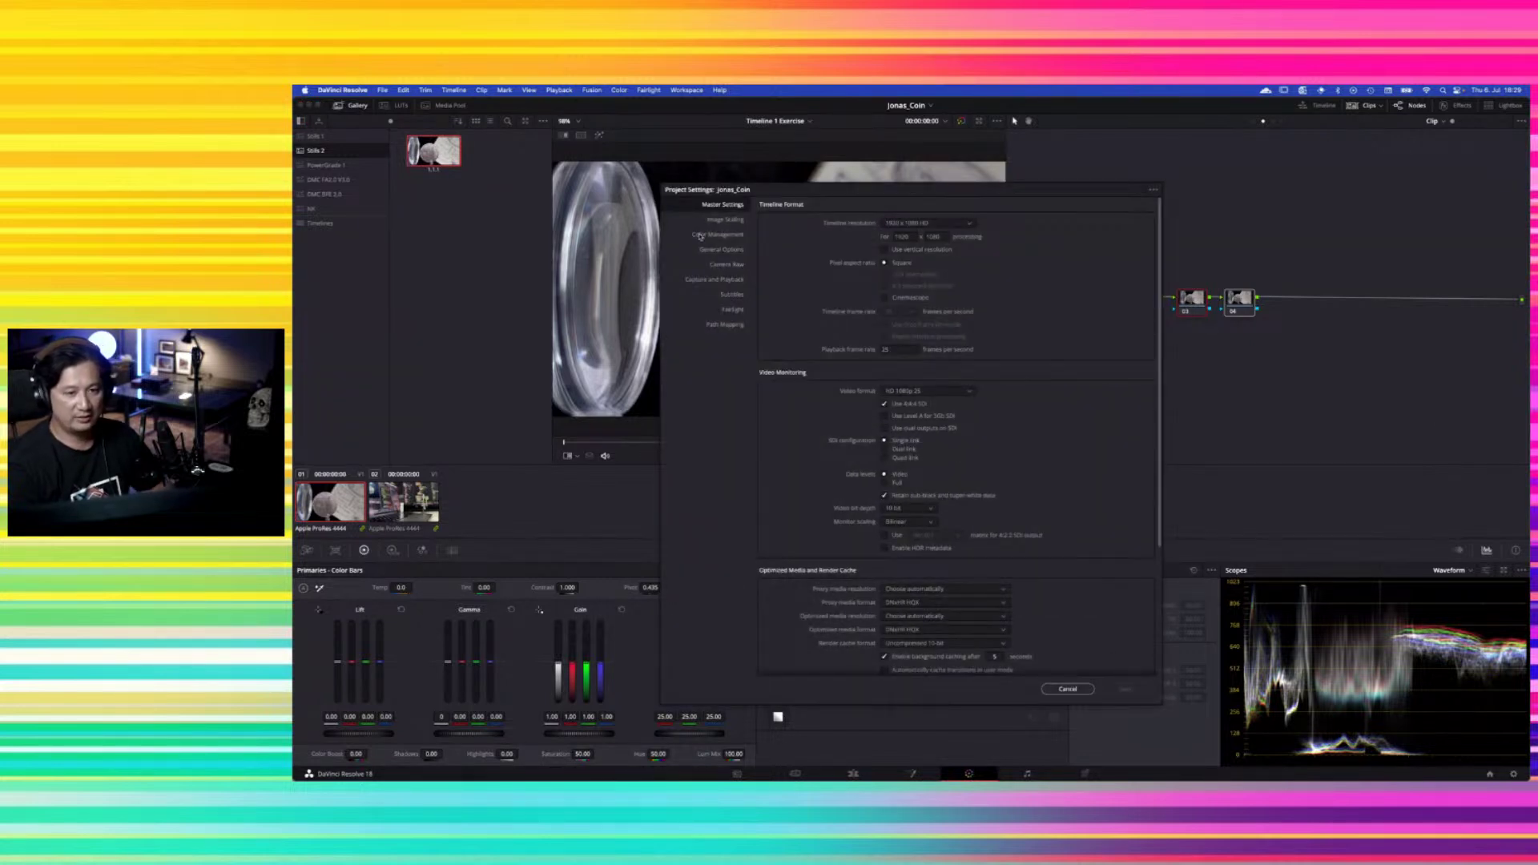
{"action": "left_click", "coordinate": [700, 236]}
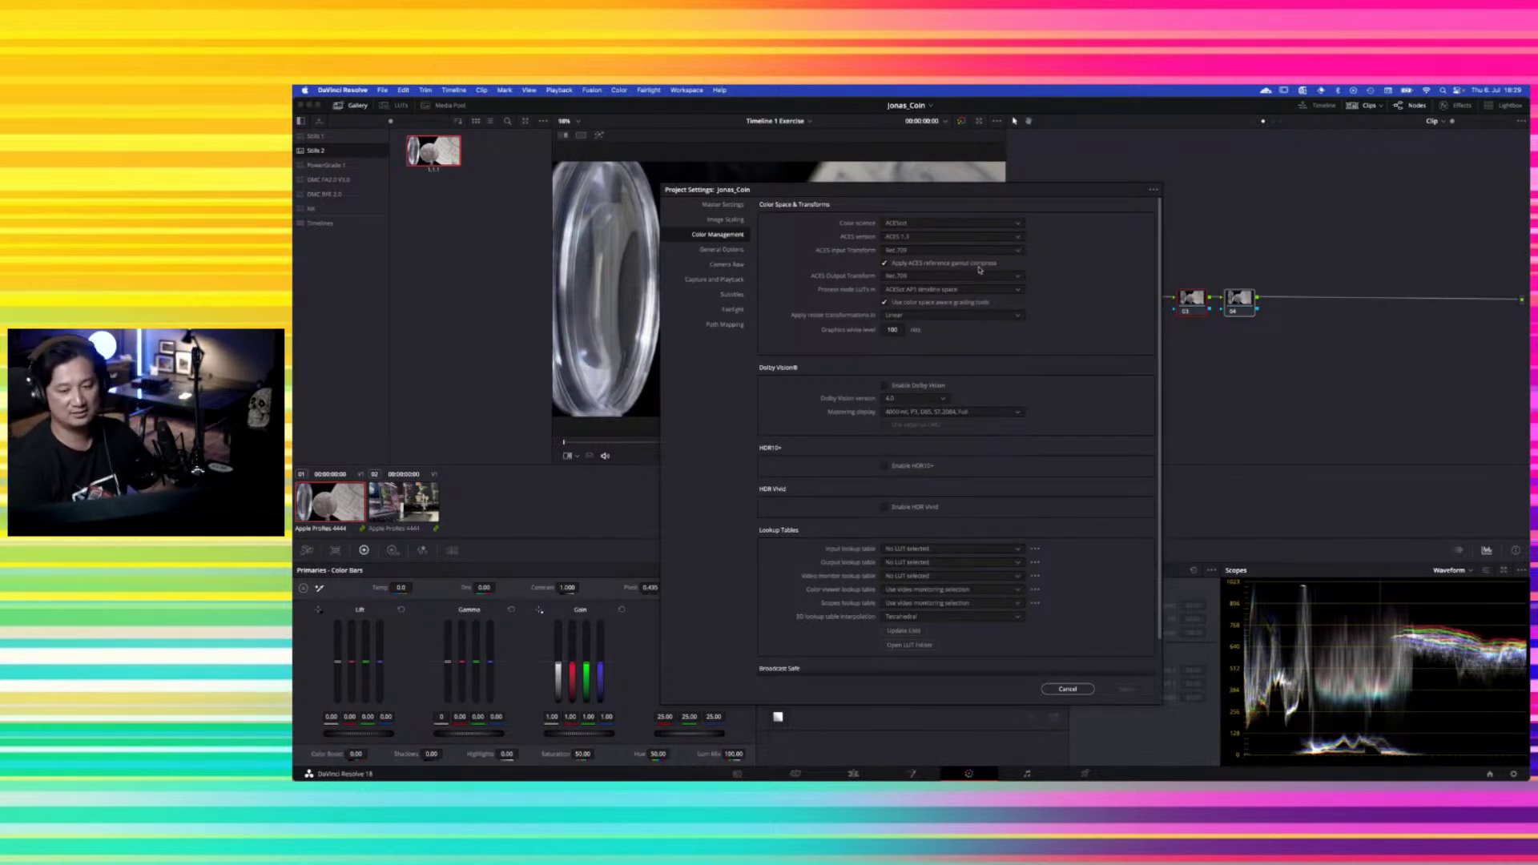
{"action": "left_click", "coordinate": [1068, 689]}
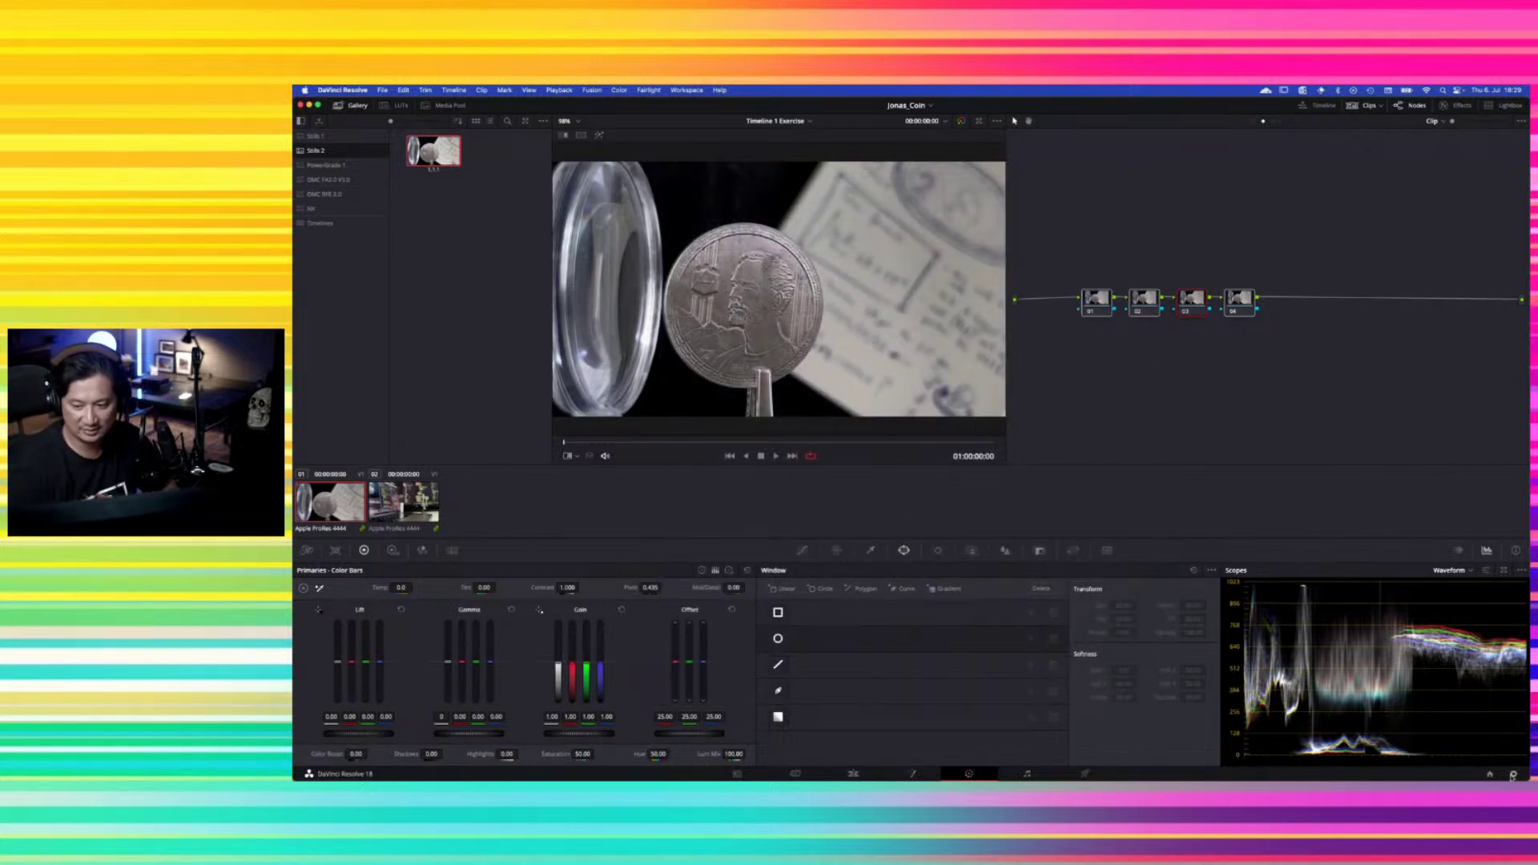
{"action": "left_click", "coordinate": [1512, 775]}
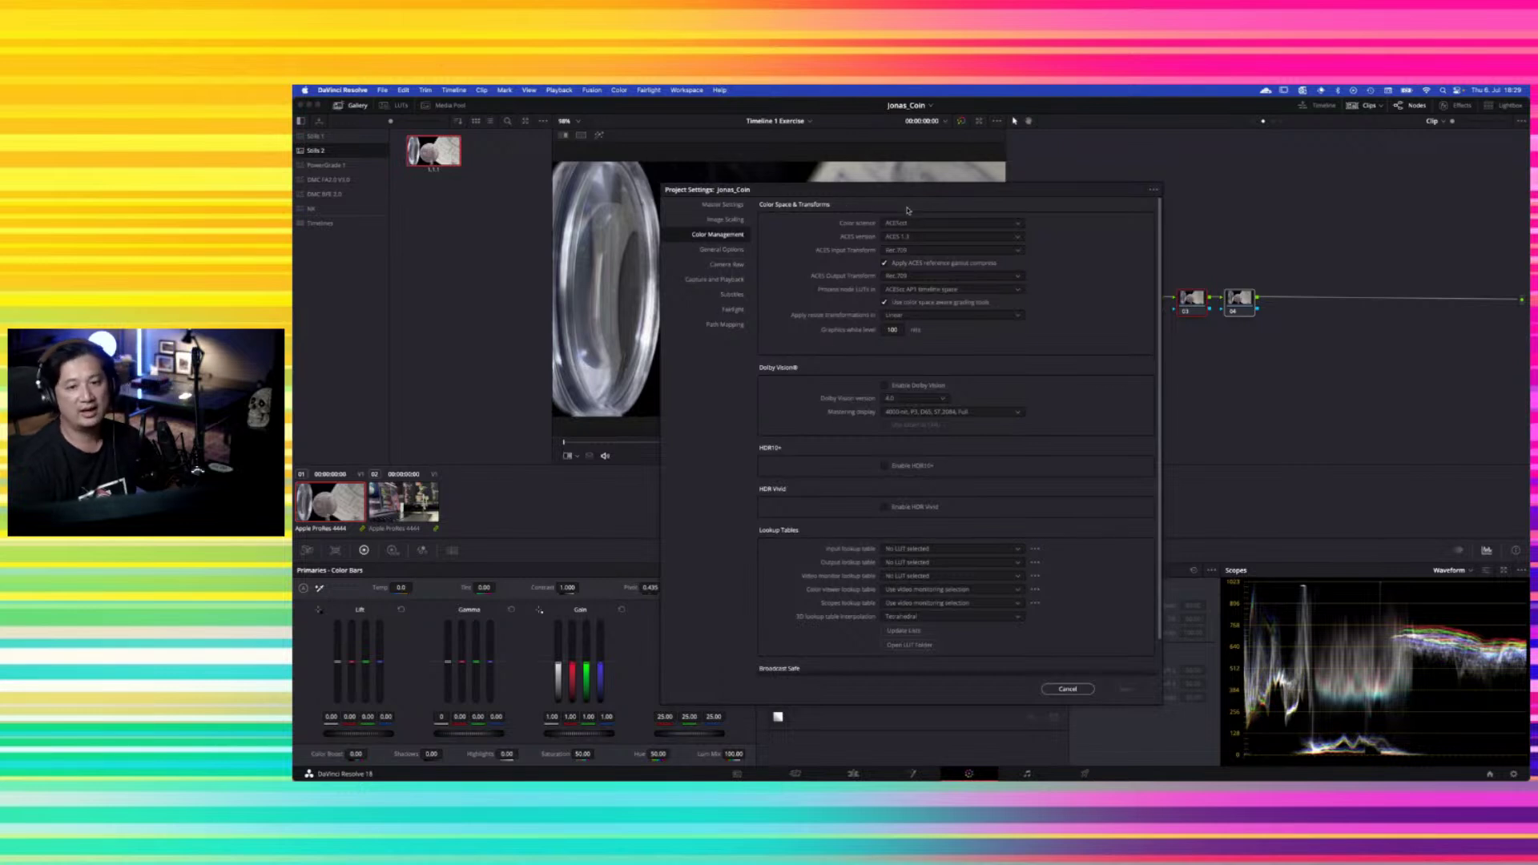
{"action": "left_click_drag", "start_coordinate": [907, 192], "coordinate": [844, 145]}
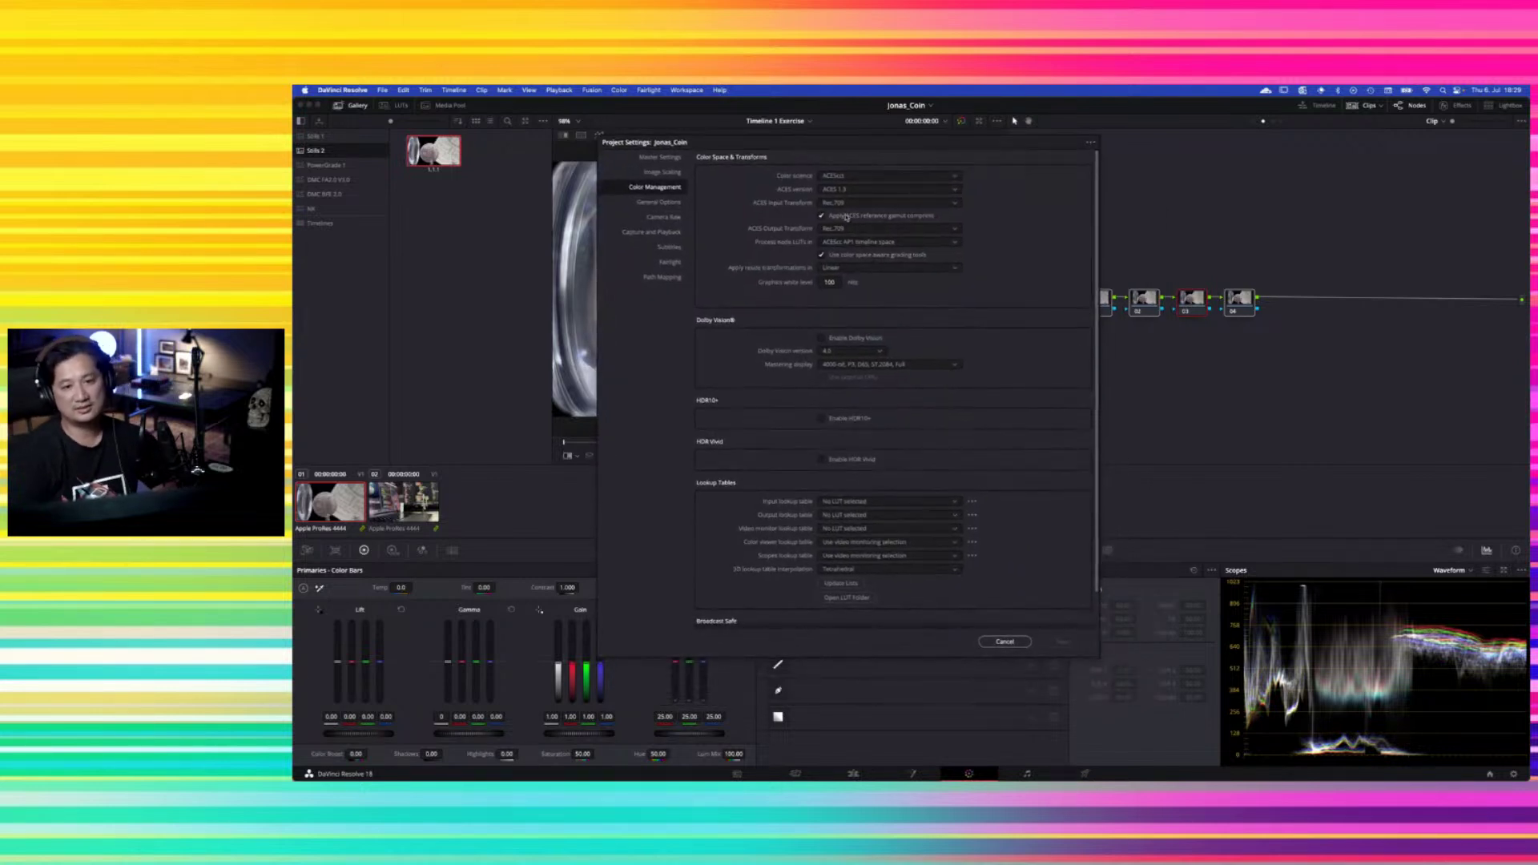
{"action": "left_click", "coordinate": [858, 189]}
{"action": "left_click", "coordinate": [858, 192]}
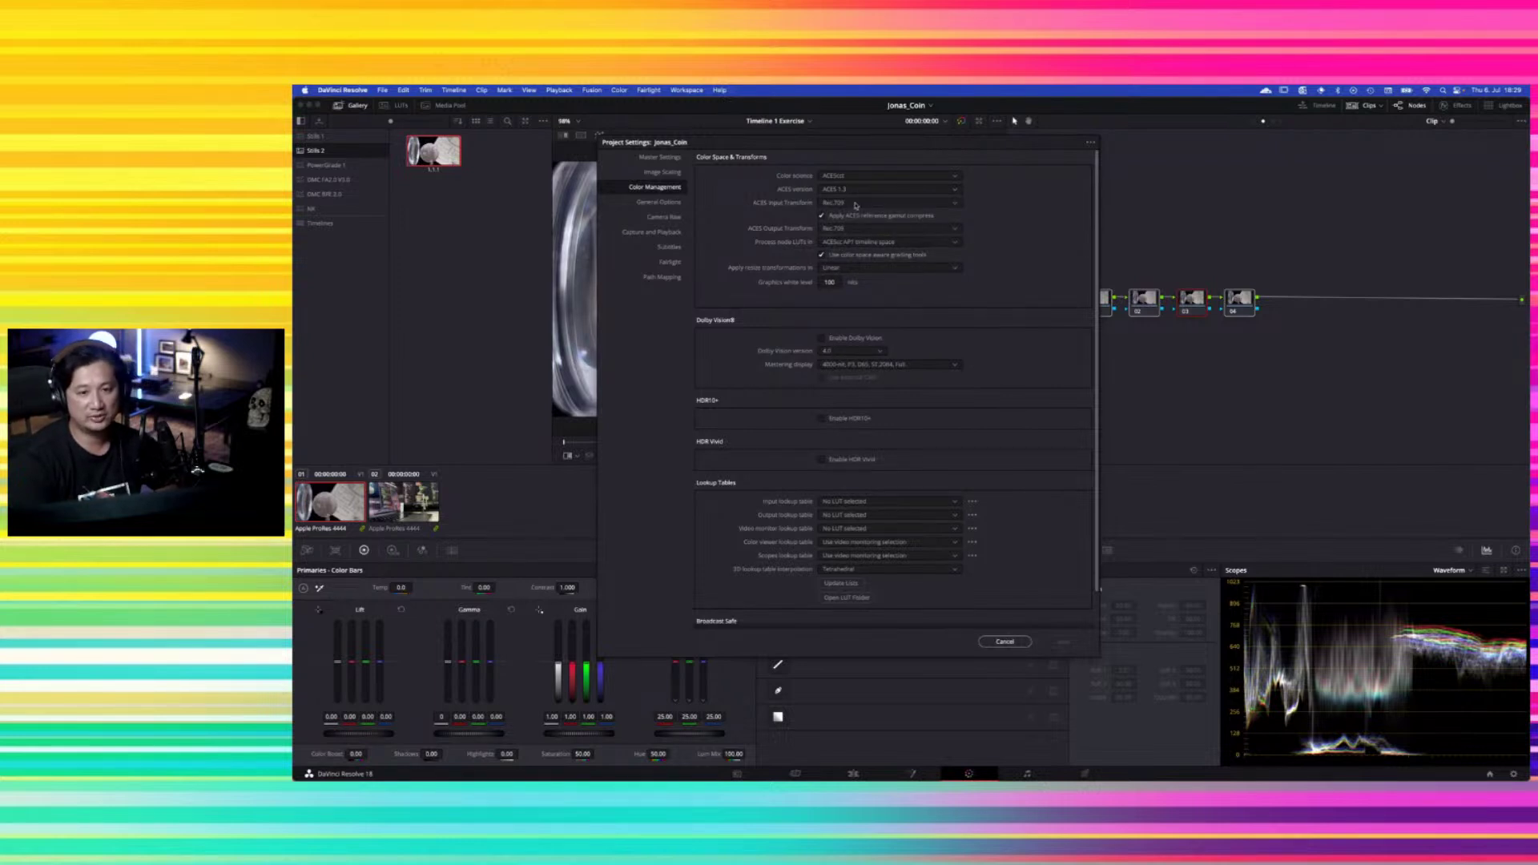
{"action": "left_click", "coordinate": [855, 205]}
{"action": "left_click", "coordinate": [856, 205]}
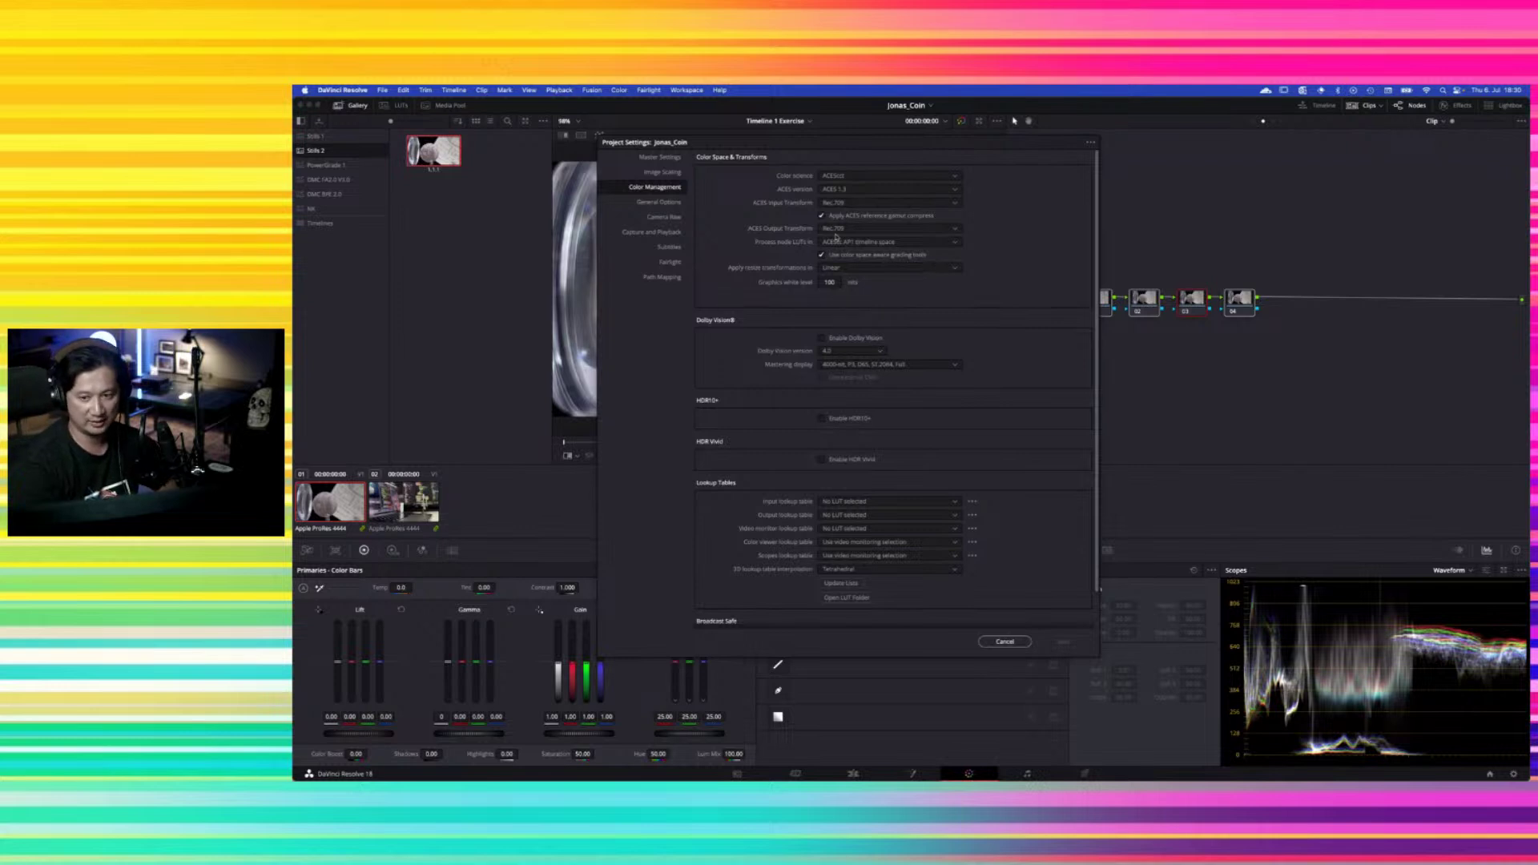
{"action": "left_click", "coordinate": [1011, 645]}
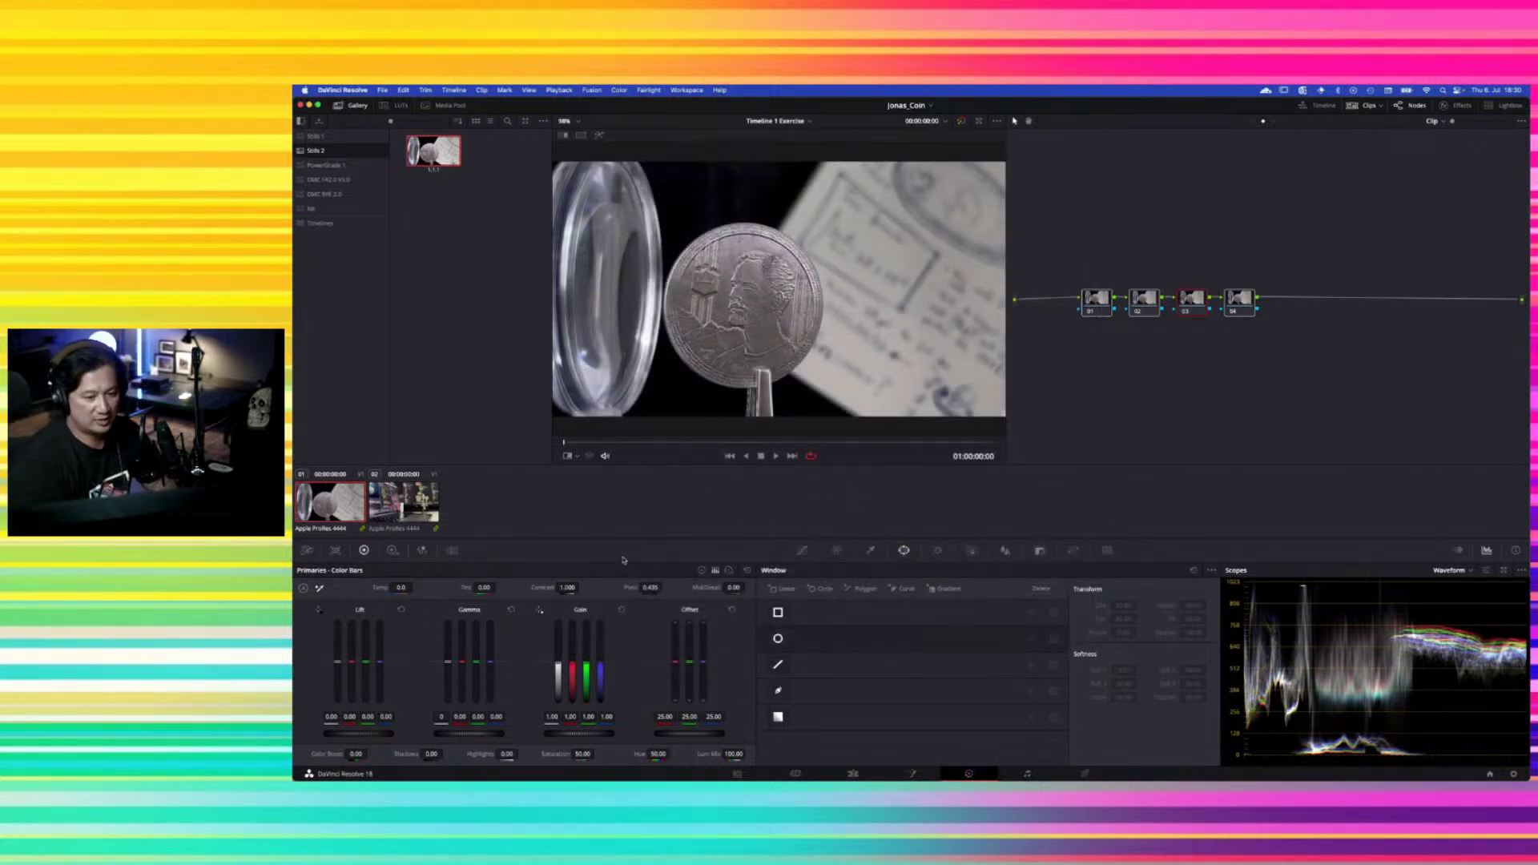
Show the High Dynamic Range color wheels in place of the primaries and examine their color space and gamma choices
{"action": "left_click", "coordinate": [392, 550]}
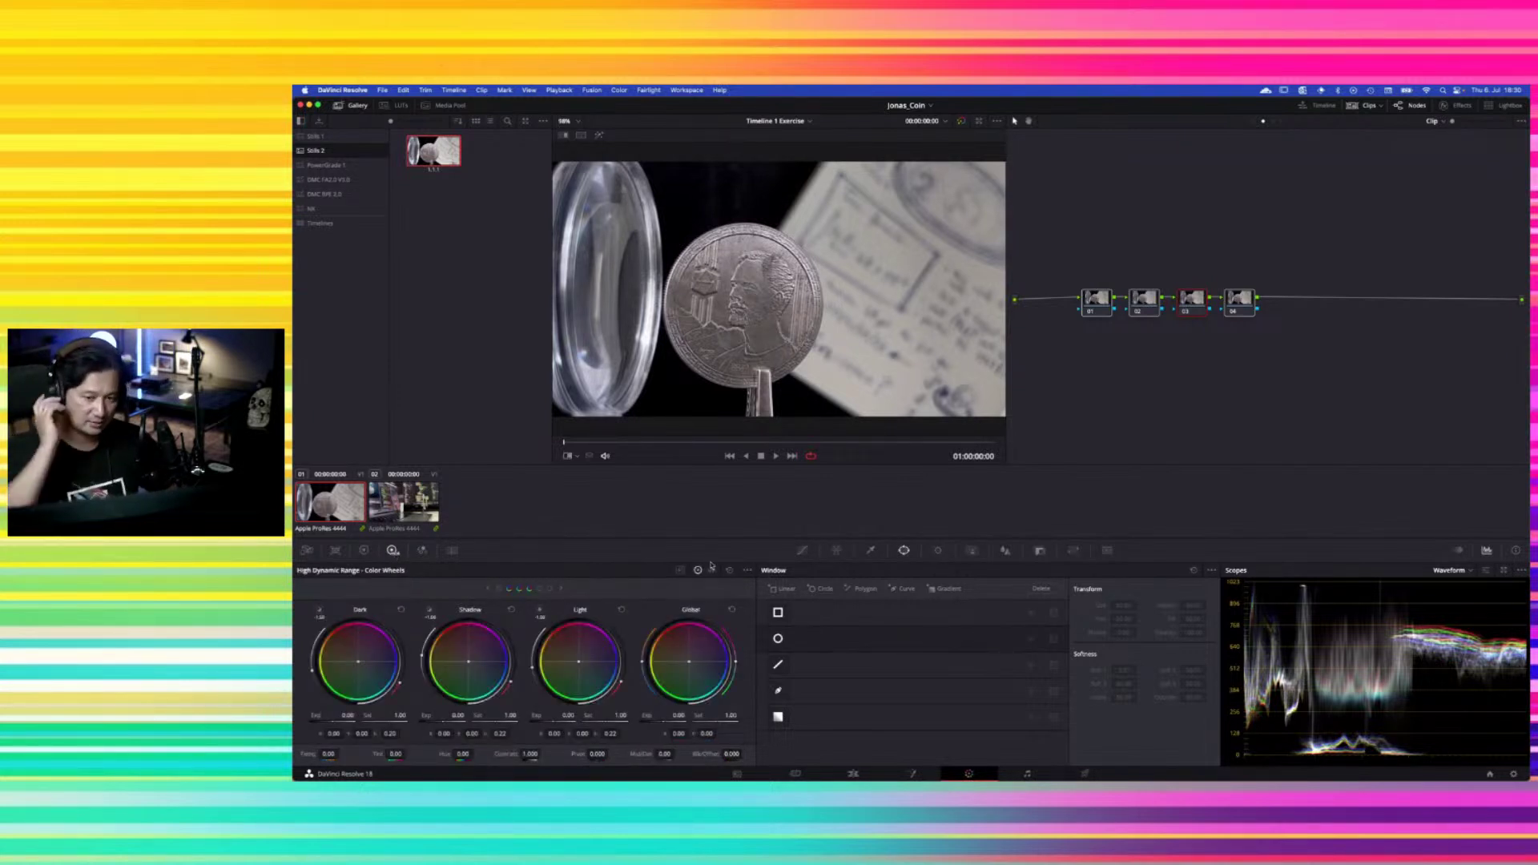
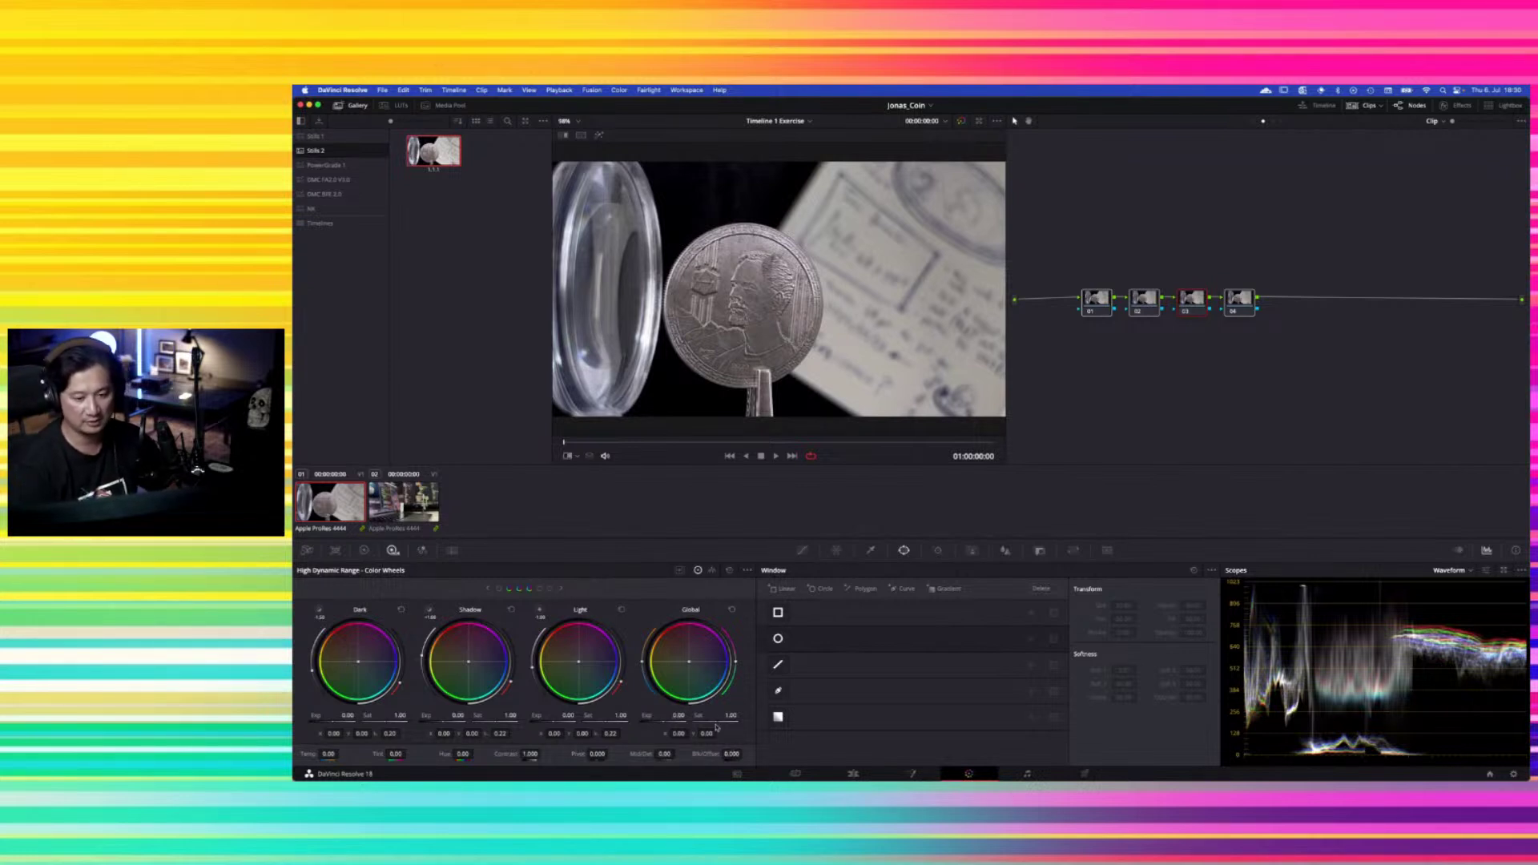
{"action": "left_click", "coordinate": [364, 550]}
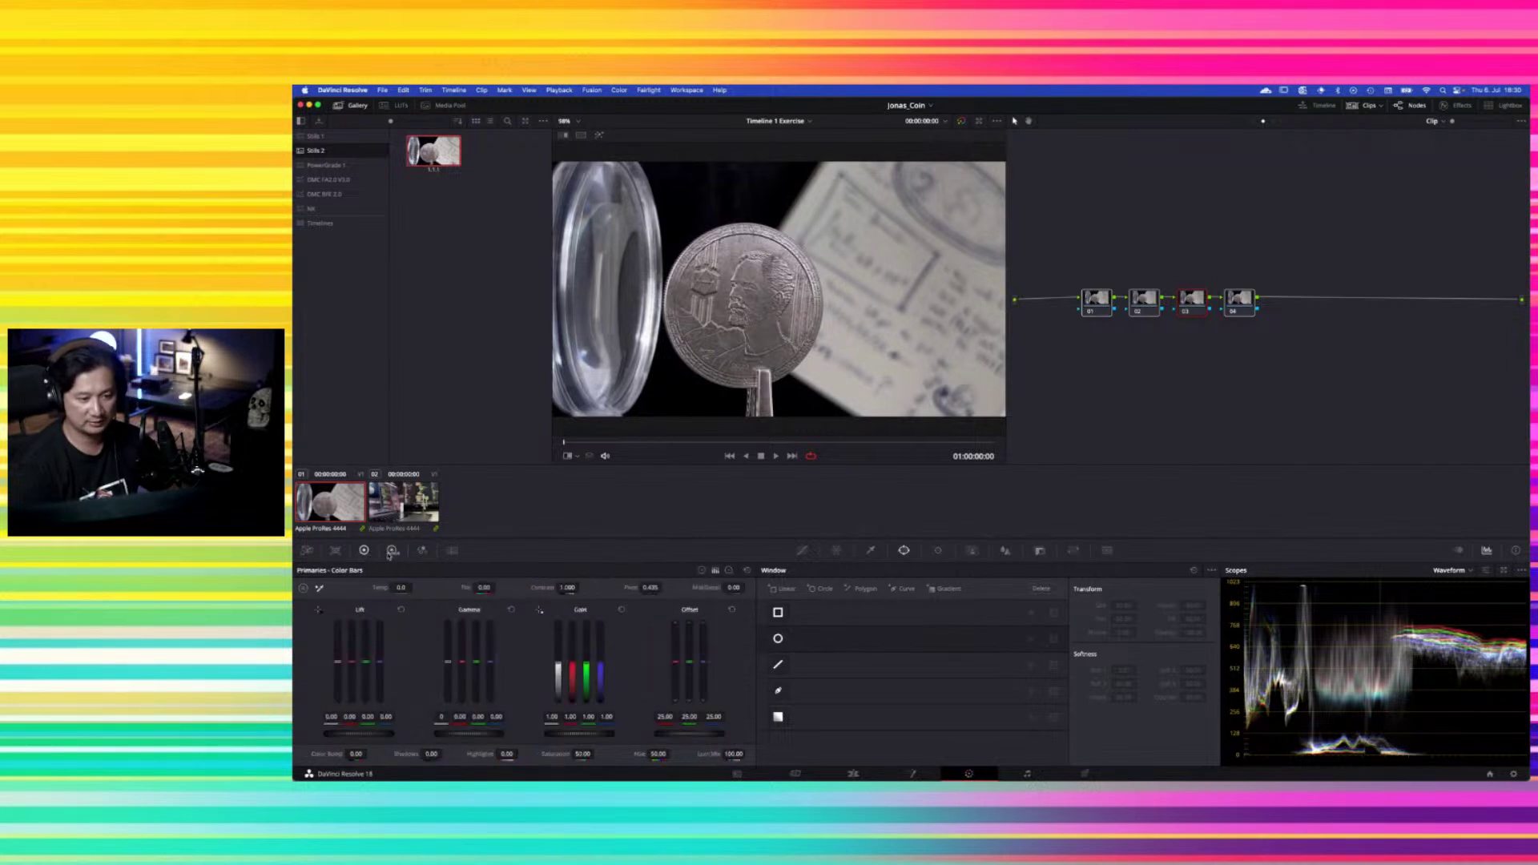
{"action": "left_click", "coordinate": [393, 551]}
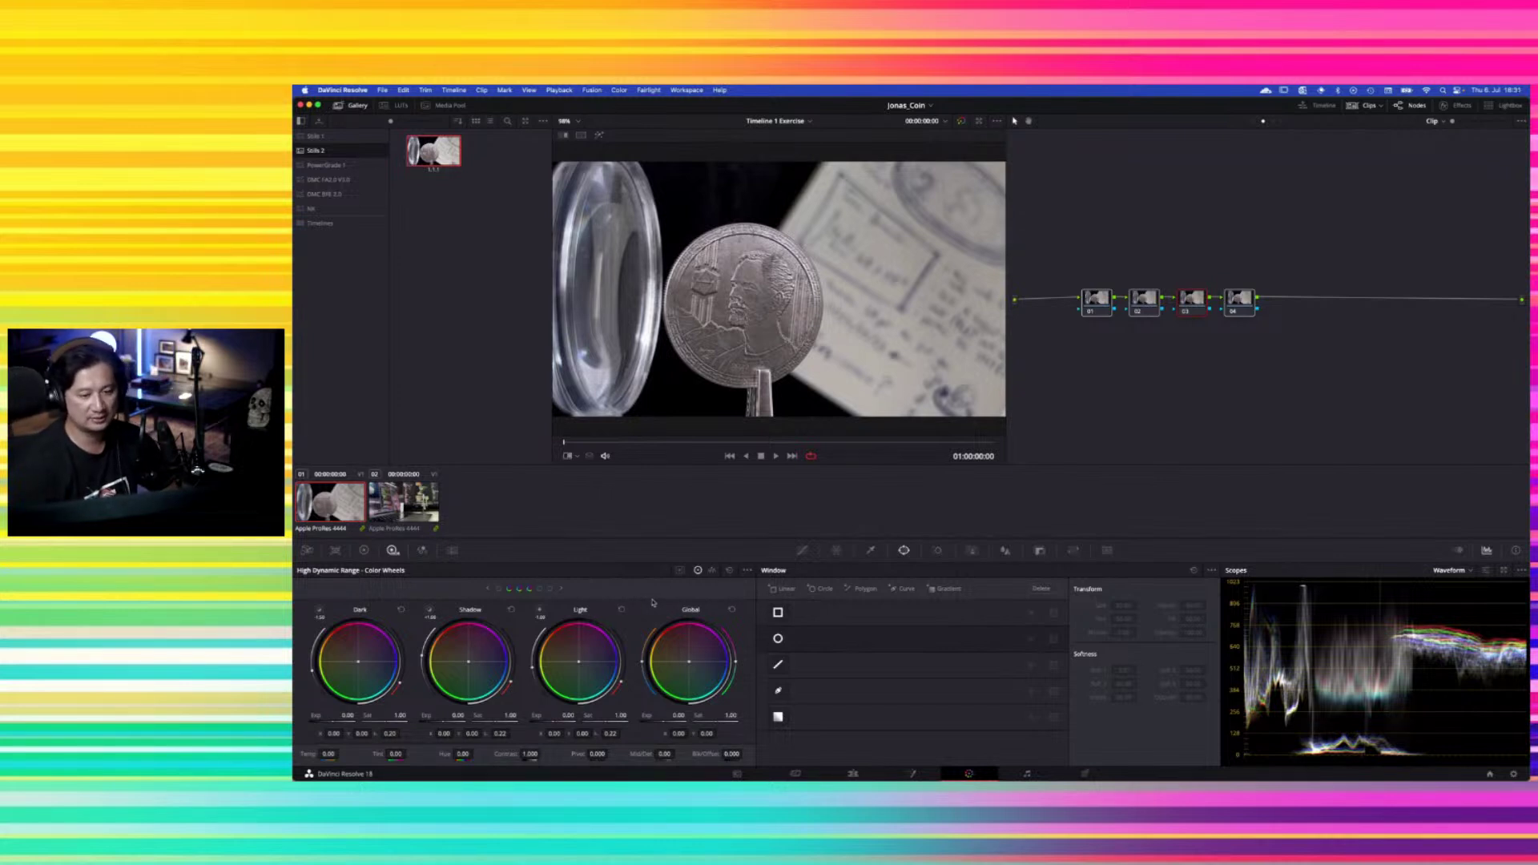
{"action": "left_click", "coordinate": [746, 571]}
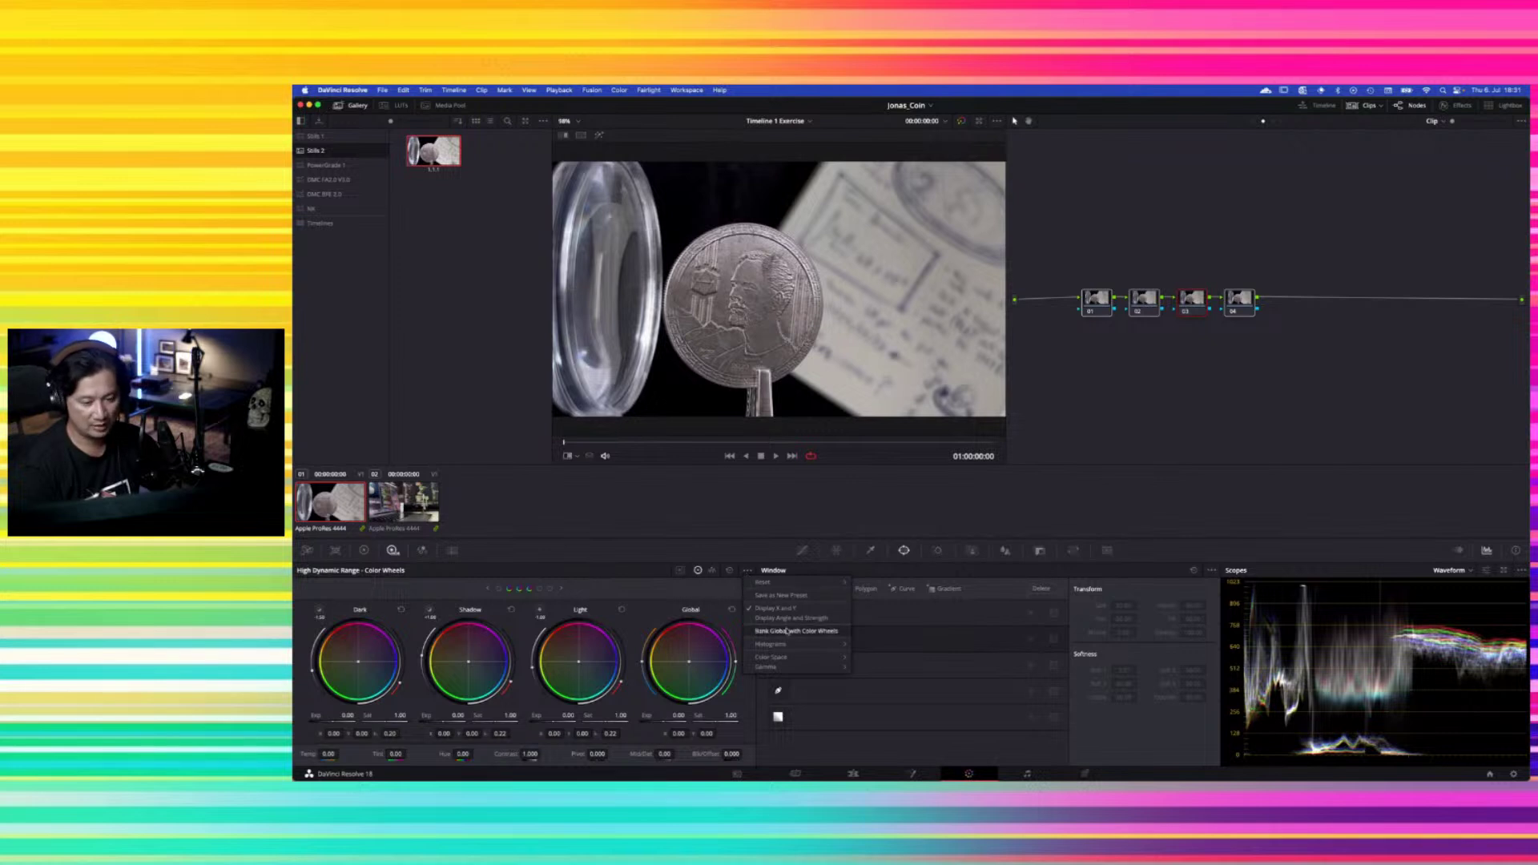
{"action": "mouse_move", "coordinate": [791, 658]}
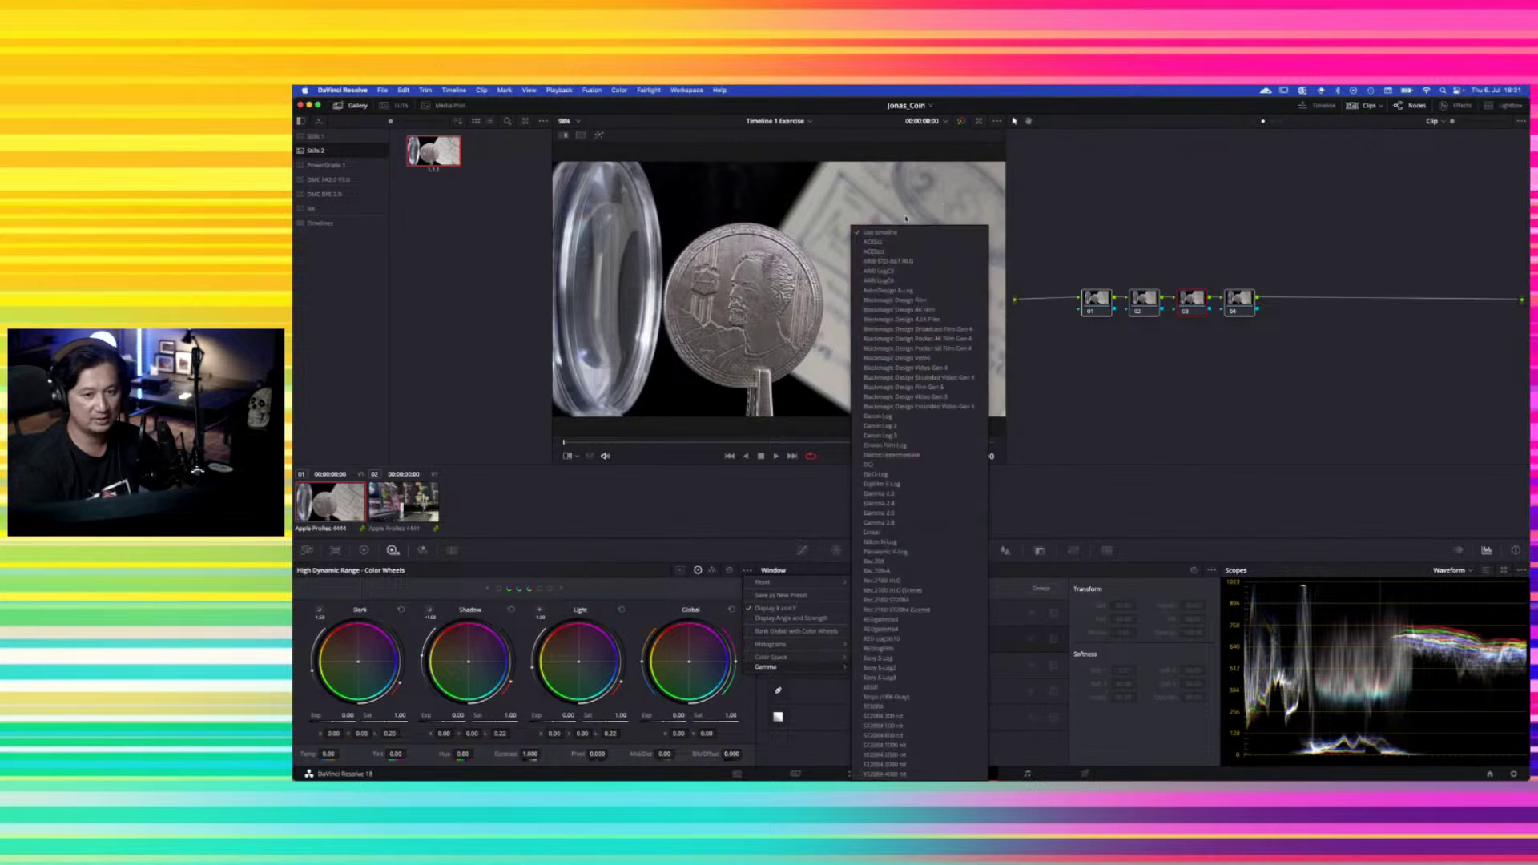
{"action": "left_click", "coordinate": [744, 506]}
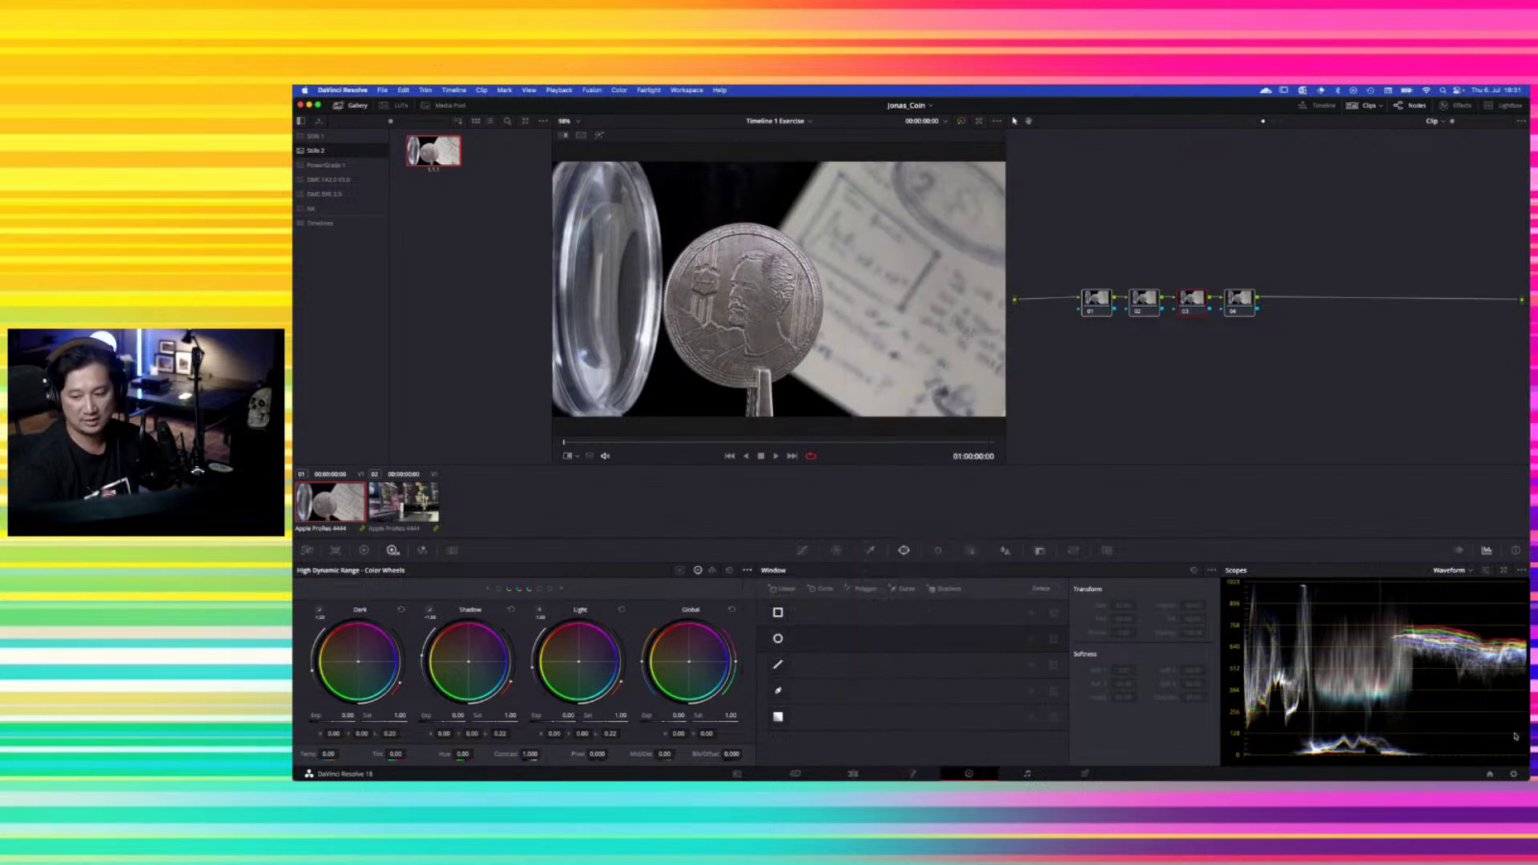
Set the HDR color wheels' color space to ACES (AP1) and gamma to ACEScct, after checking the project's color management
{"action": "left_click", "coordinate": [1513, 774]}
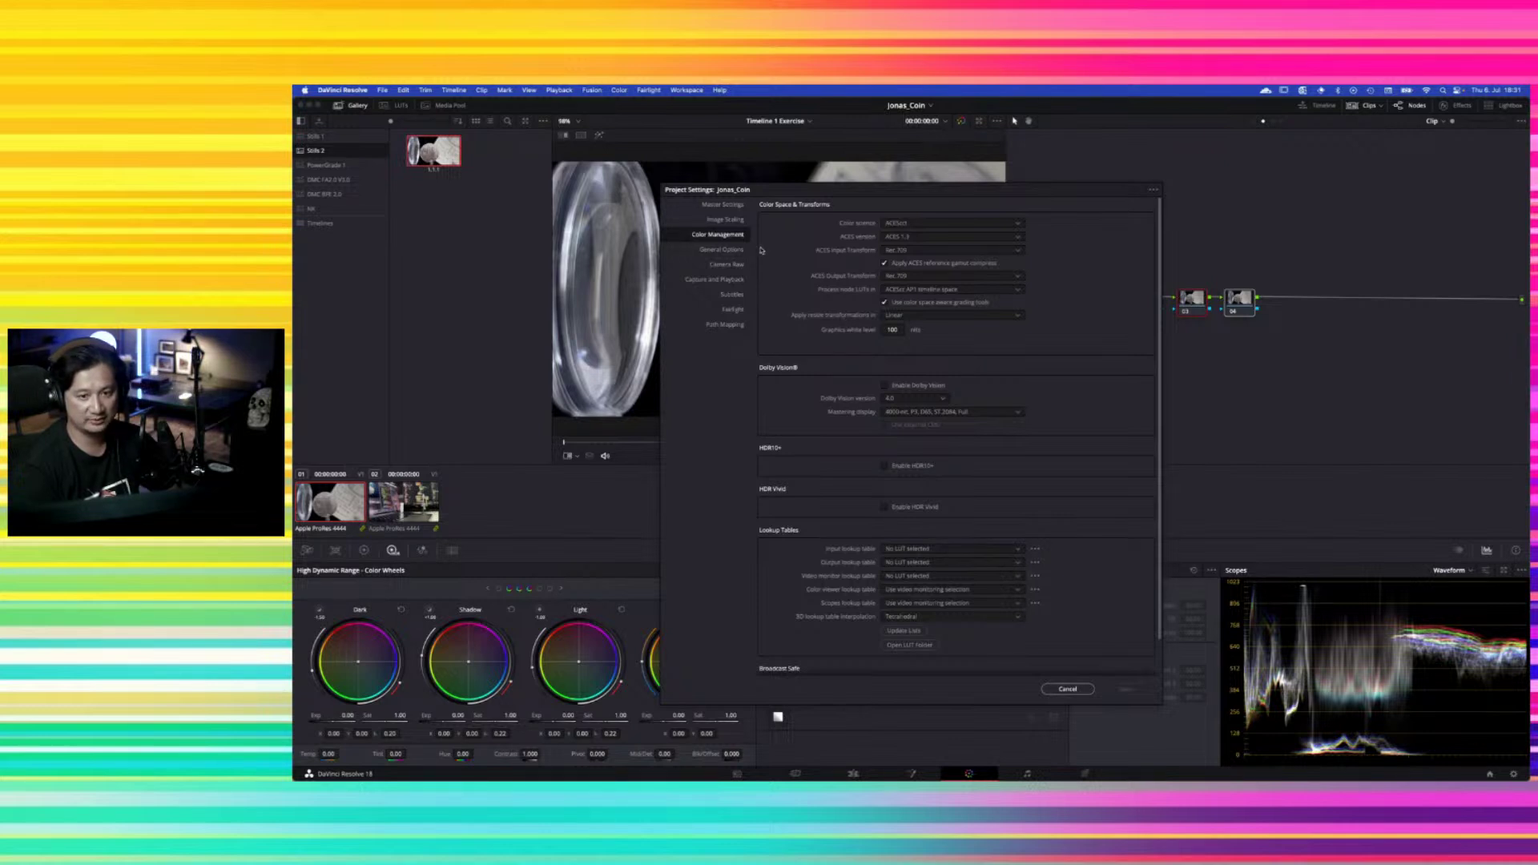
{"action": "left_click", "coordinate": [1076, 694]}
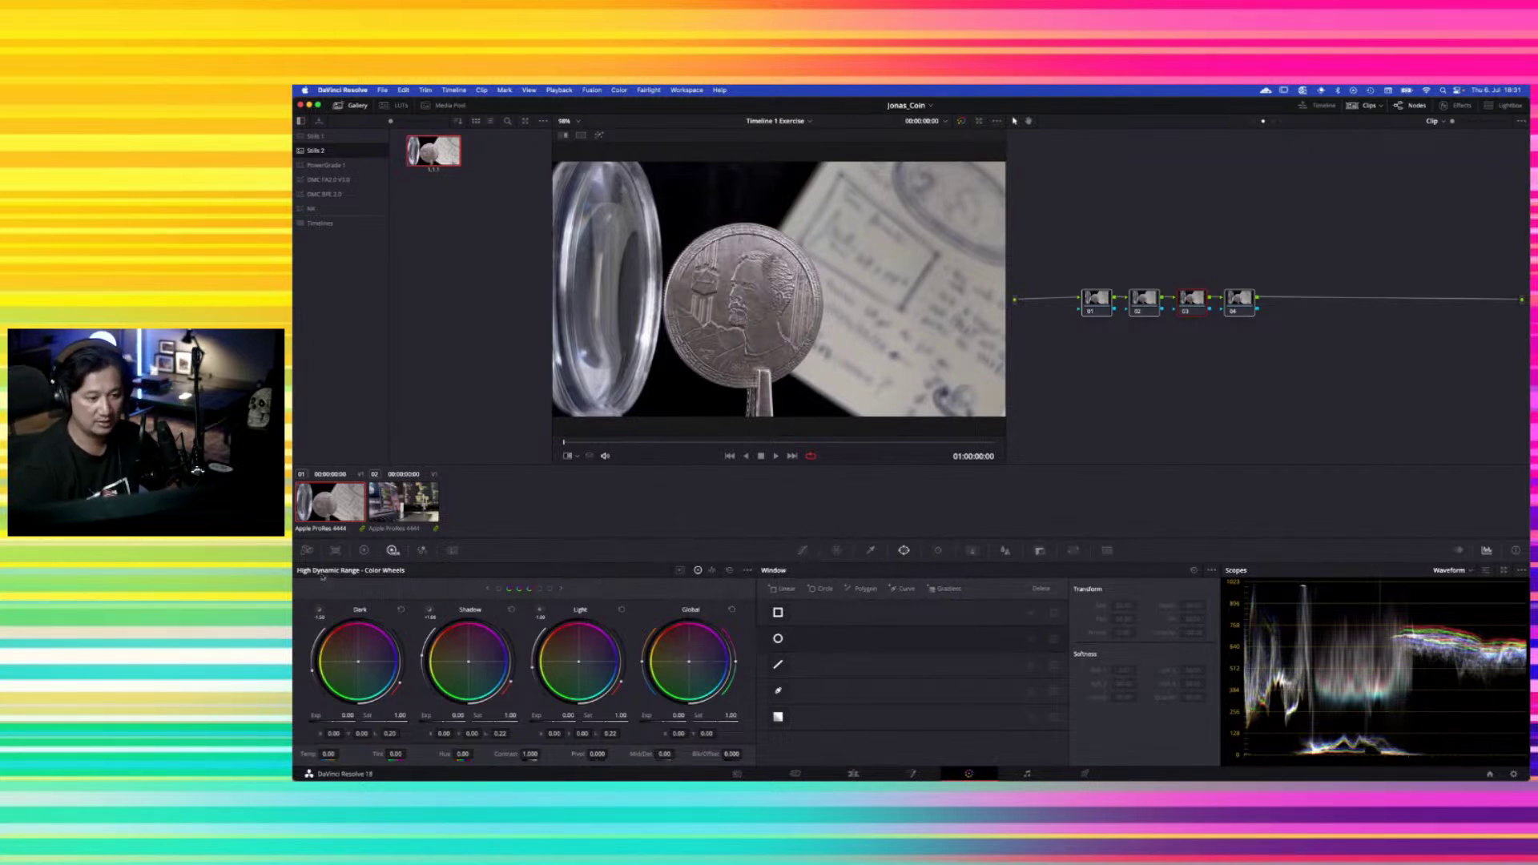
{"action": "left_click", "coordinate": [747, 570]}
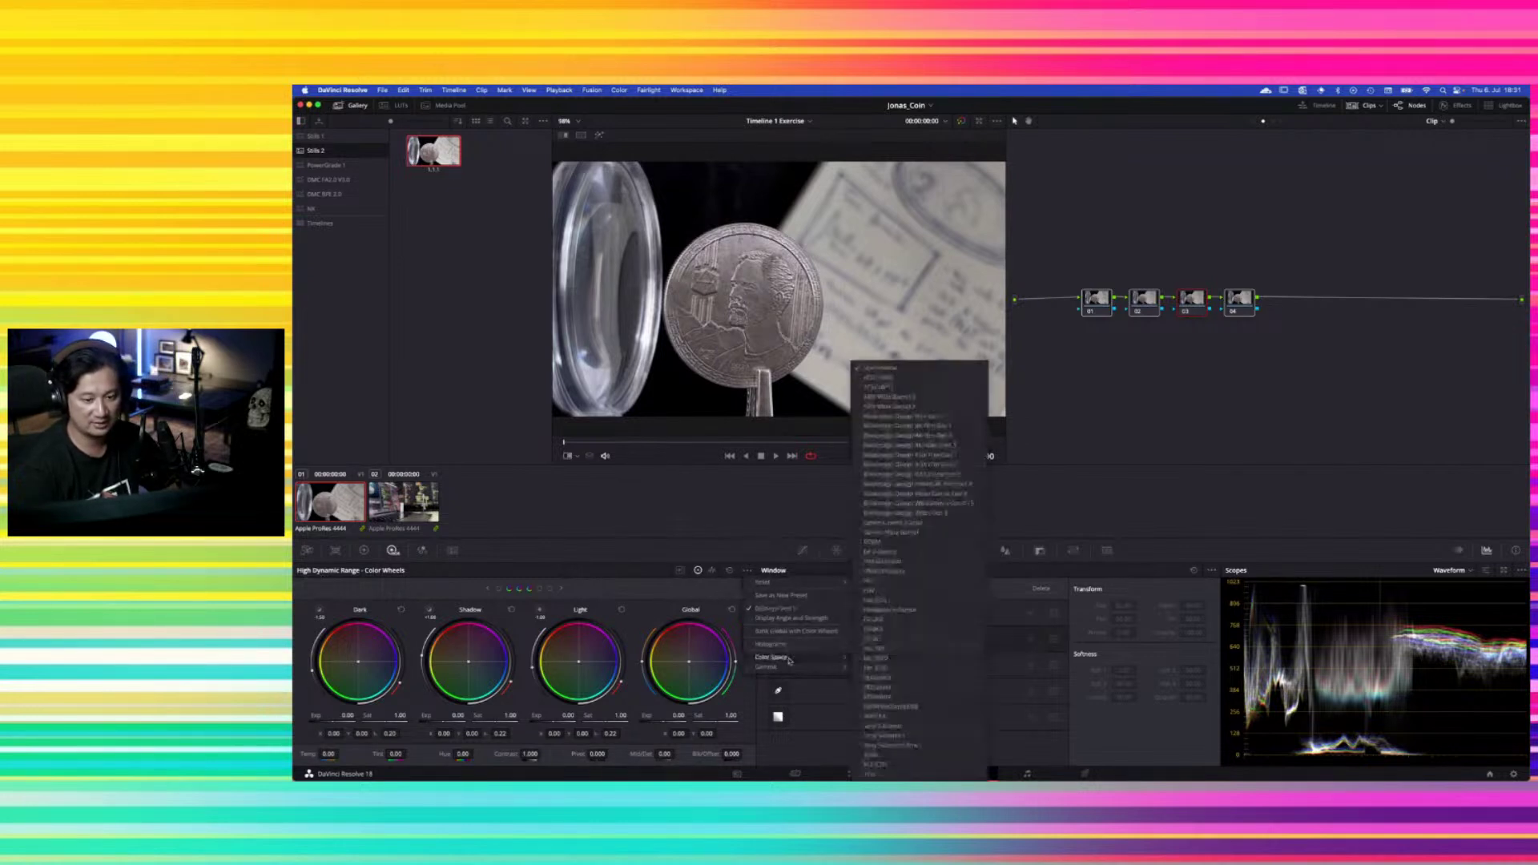
{"action": "mouse_move", "coordinate": [789, 668]}
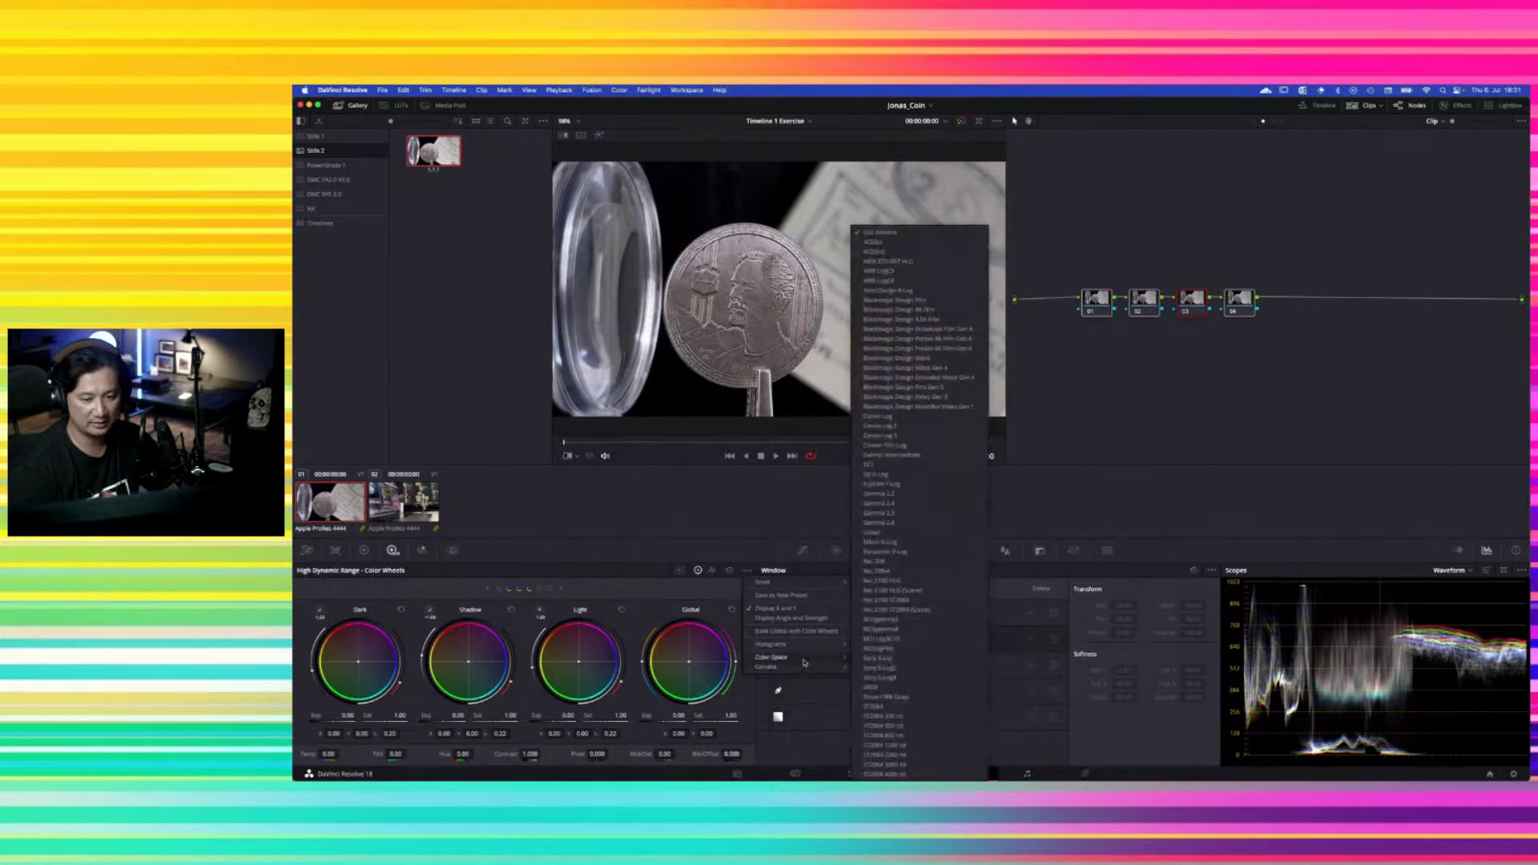
{"action": "mouse_move", "coordinate": [789, 657]}
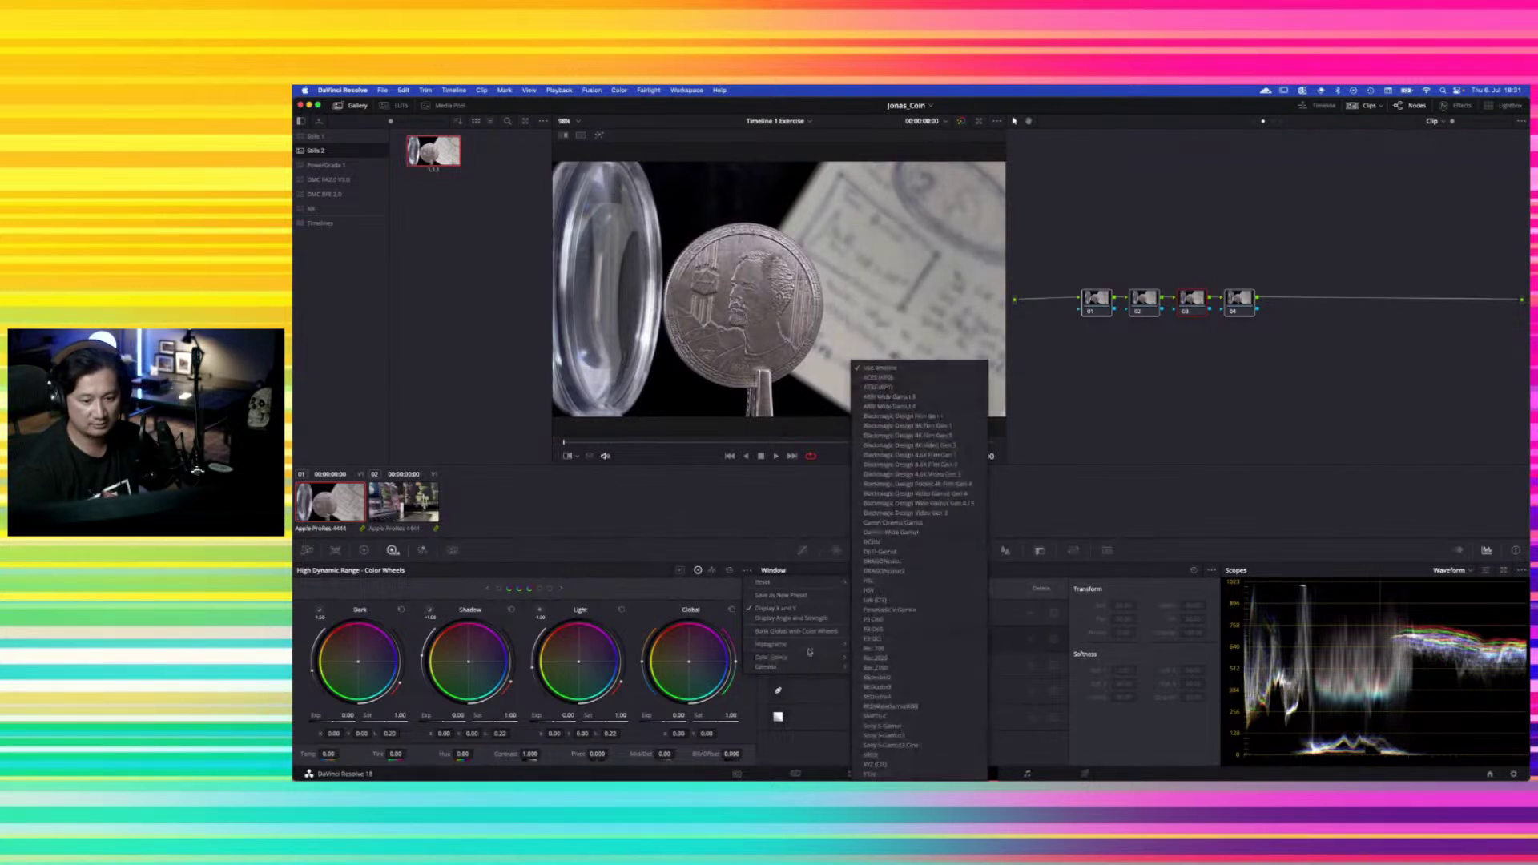
{"action": "left_click", "coordinate": [897, 387]}
{"action": "left_click", "coordinate": [747, 570]}
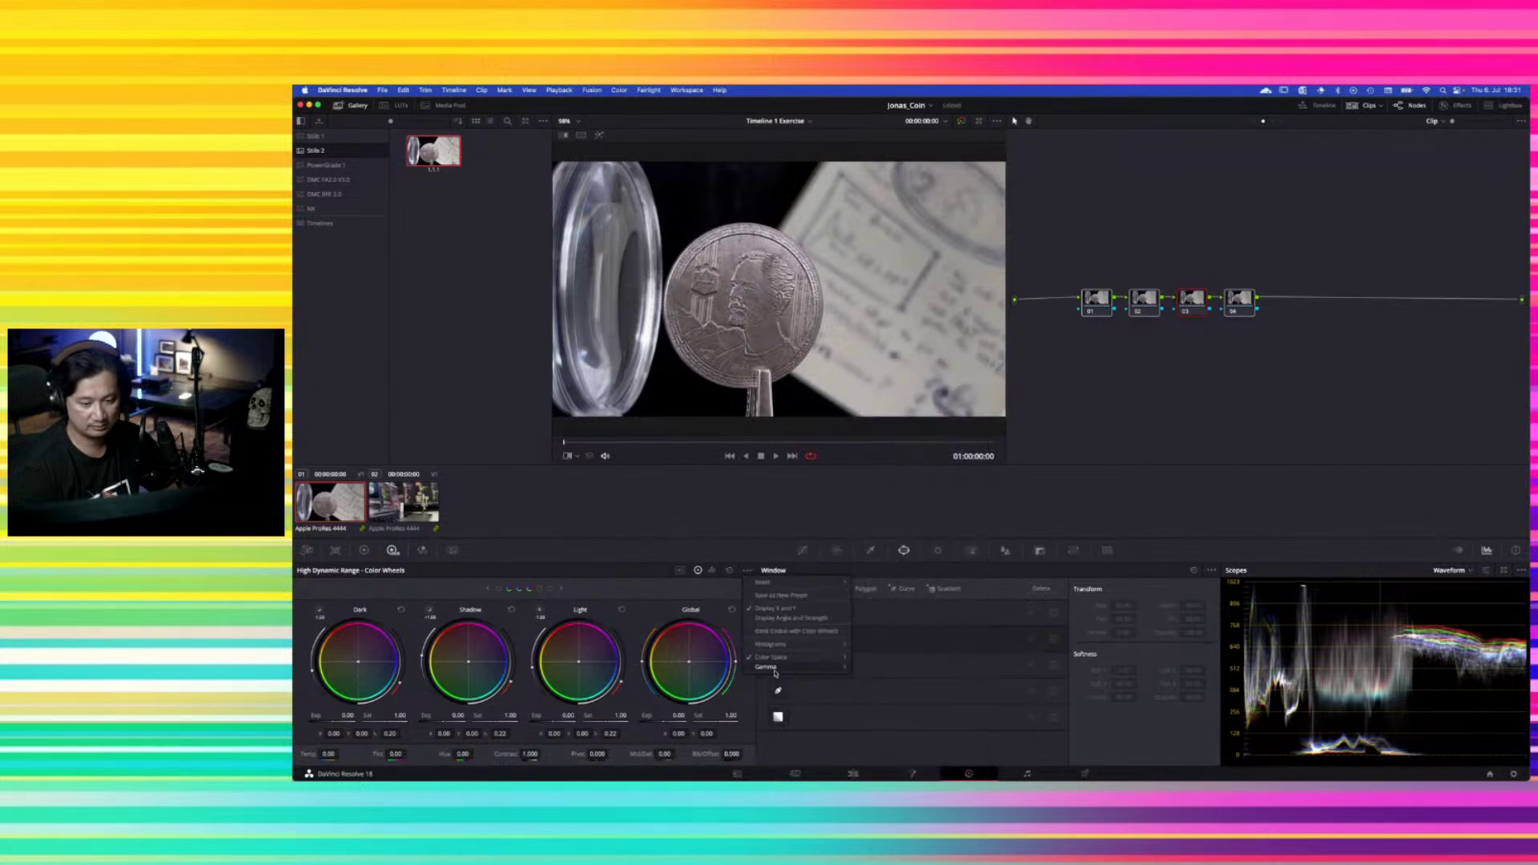
{"action": "mouse_move", "coordinate": [789, 666]}
{"action": "left_click", "coordinate": [908, 256]}
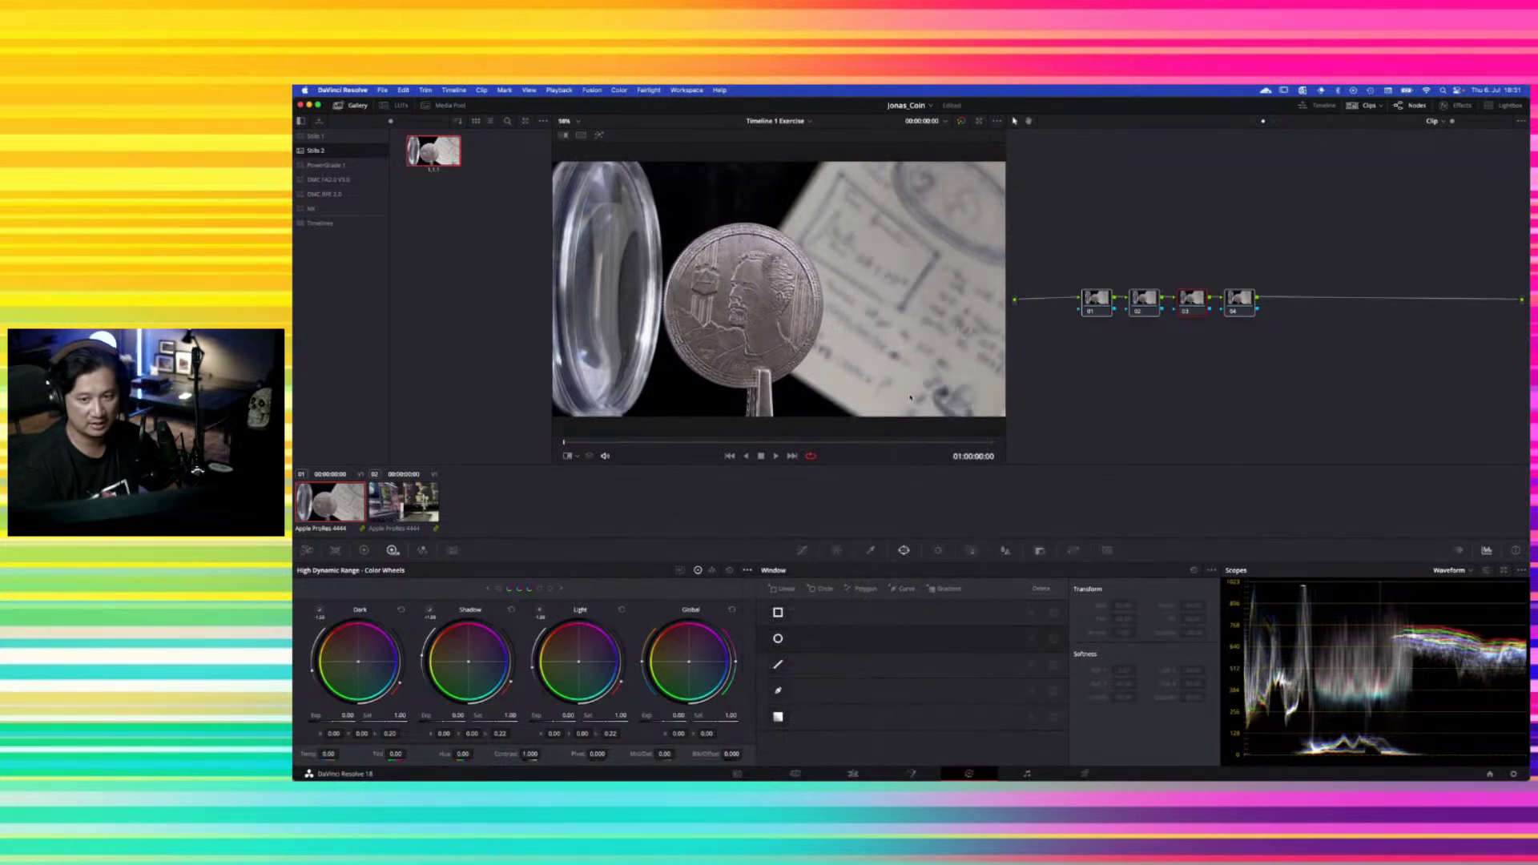
Review the Color Management and General Options in the project settings, including the S-curve for contrast option, without changing them
{"action": "left_click", "coordinate": [1513, 773]}
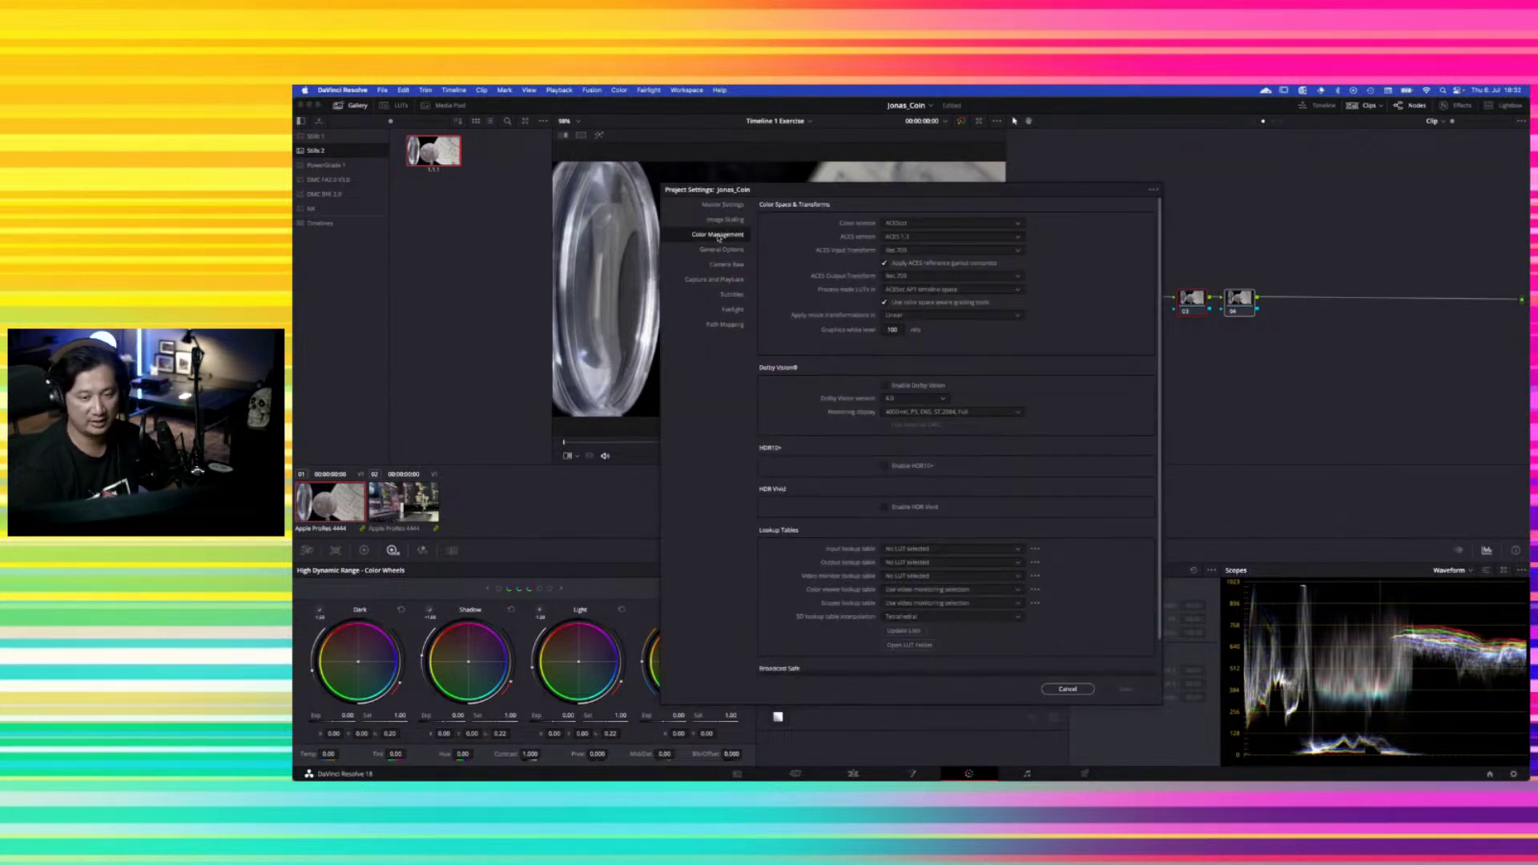
{"action": "left_click", "coordinate": [1073, 689]}
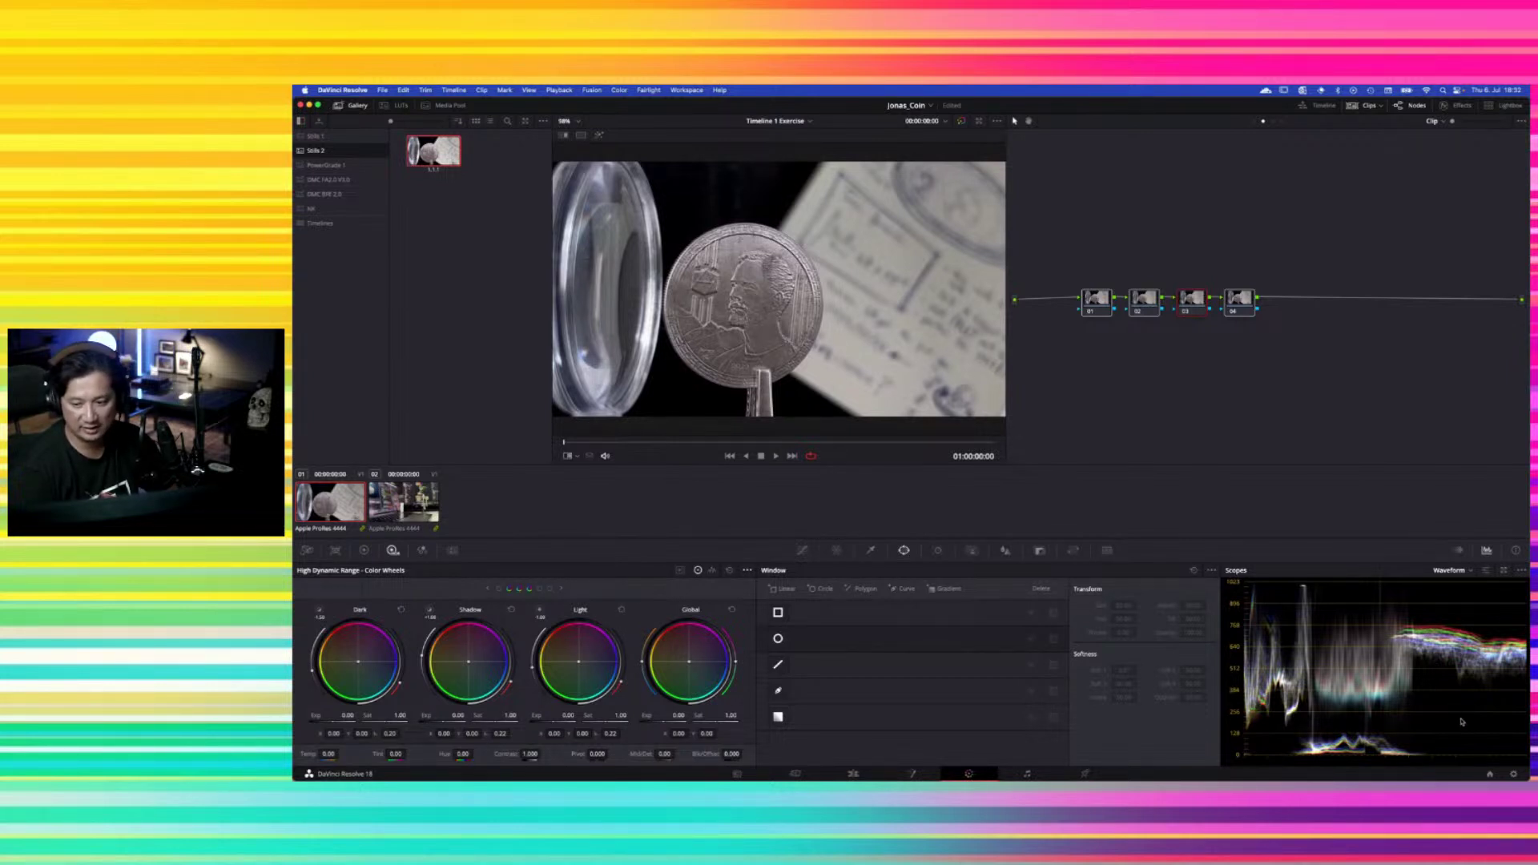
{"action": "left_click", "coordinate": [1510, 773]}
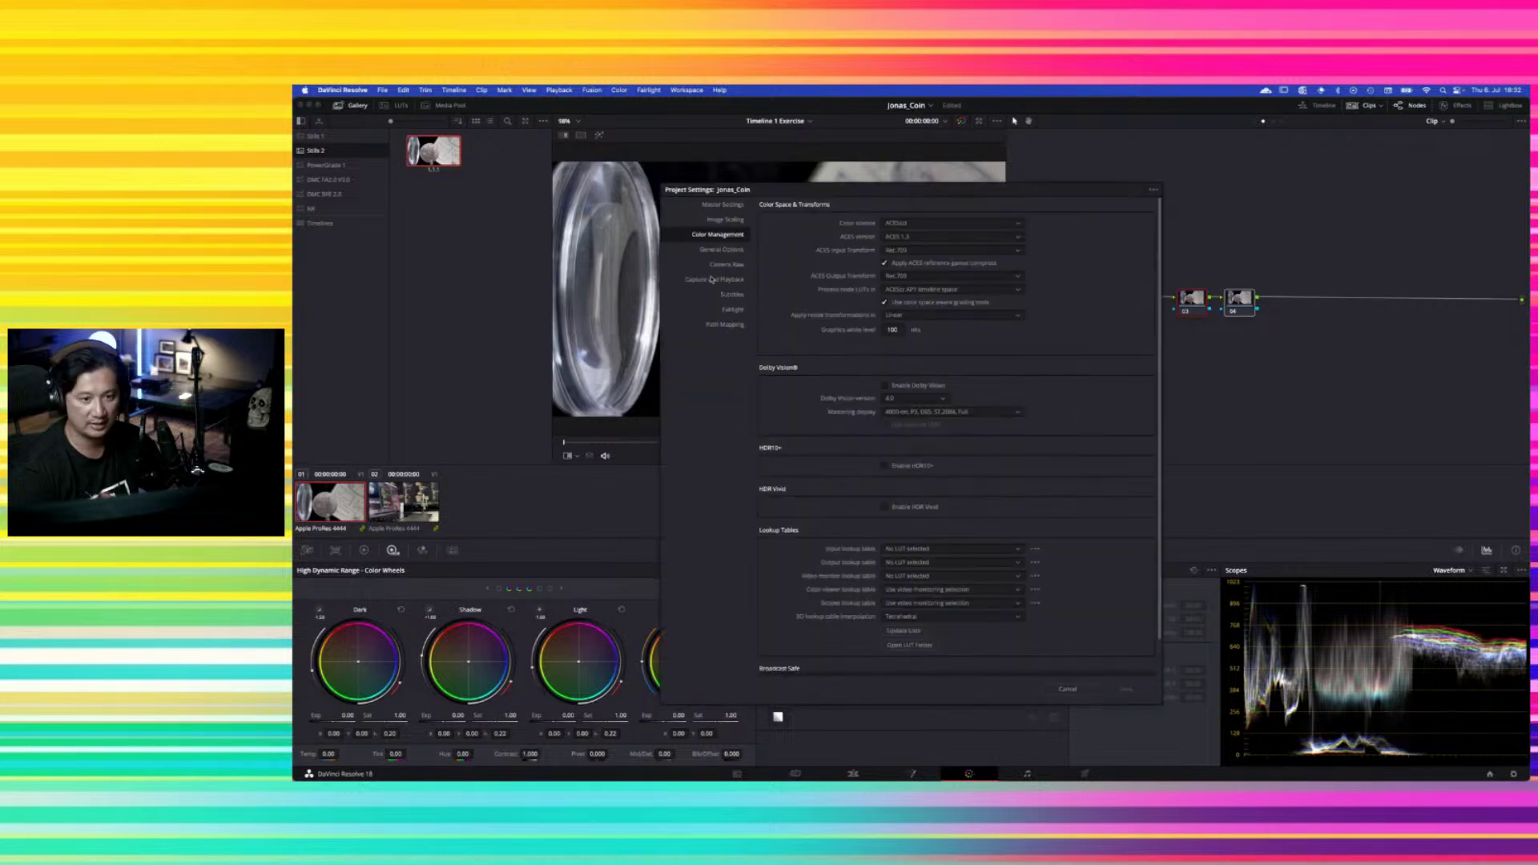
{"action": "left_click", "coordinate": [719, 250]}
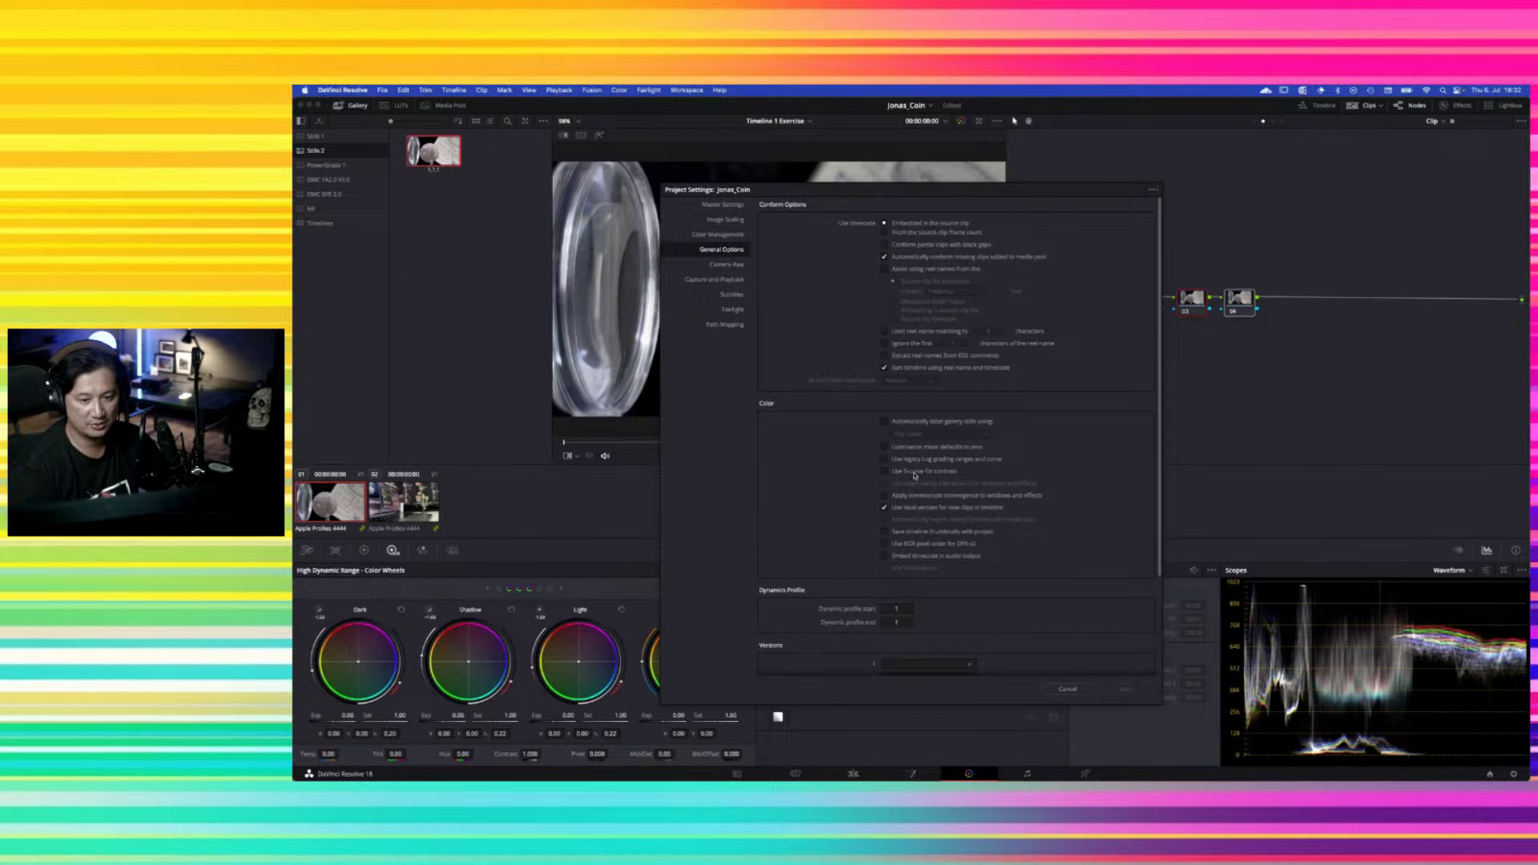
{"action": "left_click", "coordinate": [1067, 689]}
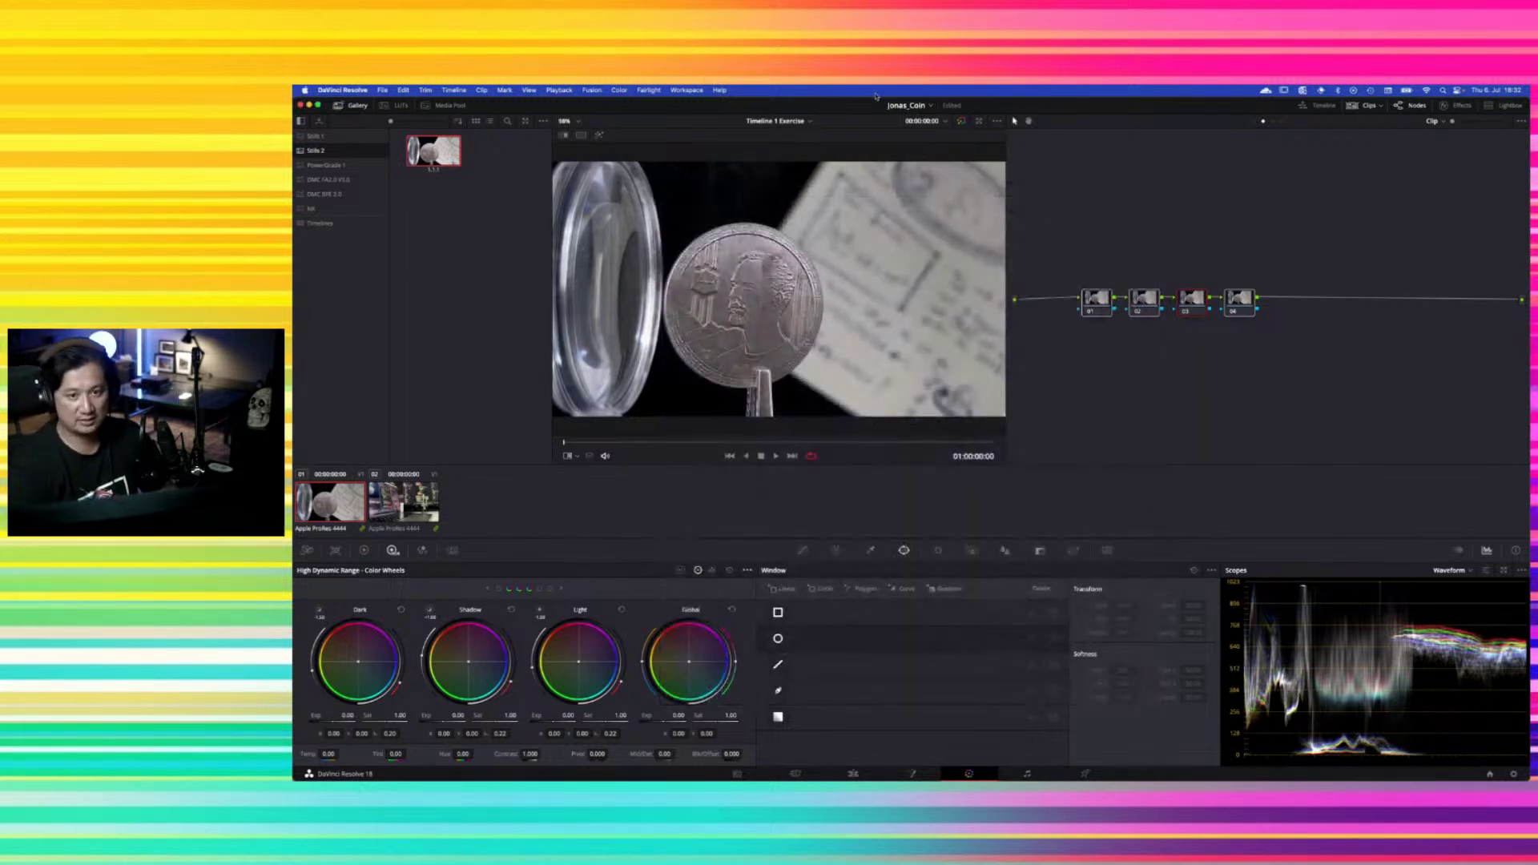
Open the GettingStarted project, select the third clip with the smooth gradient, and disable its first and last nodes
{"action": "left_click", "coordinate": [928, 106]}
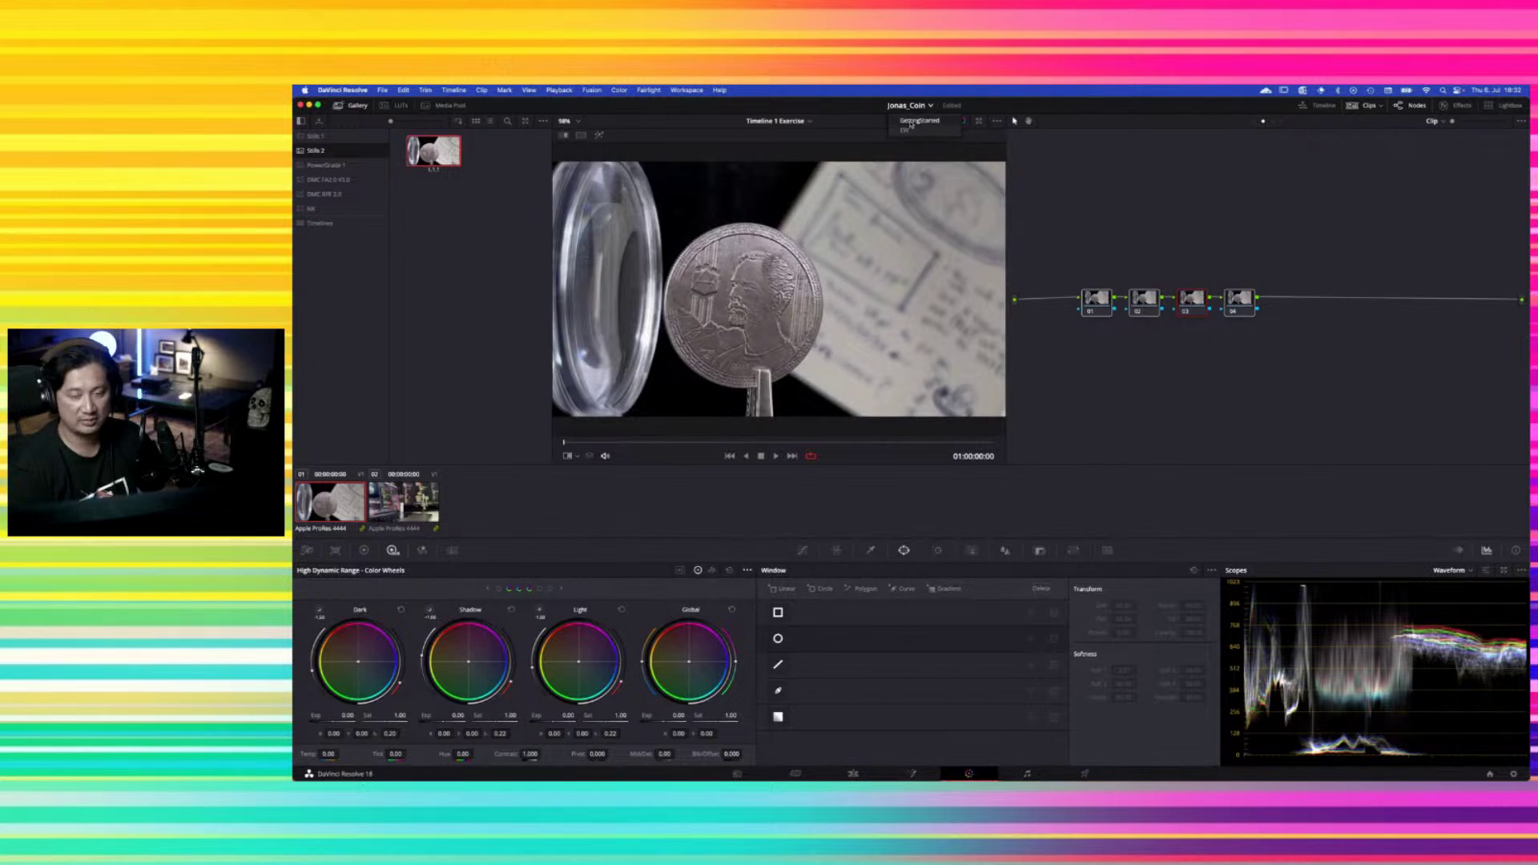
{"action": "left_click", "coordinate": [462, 500]}
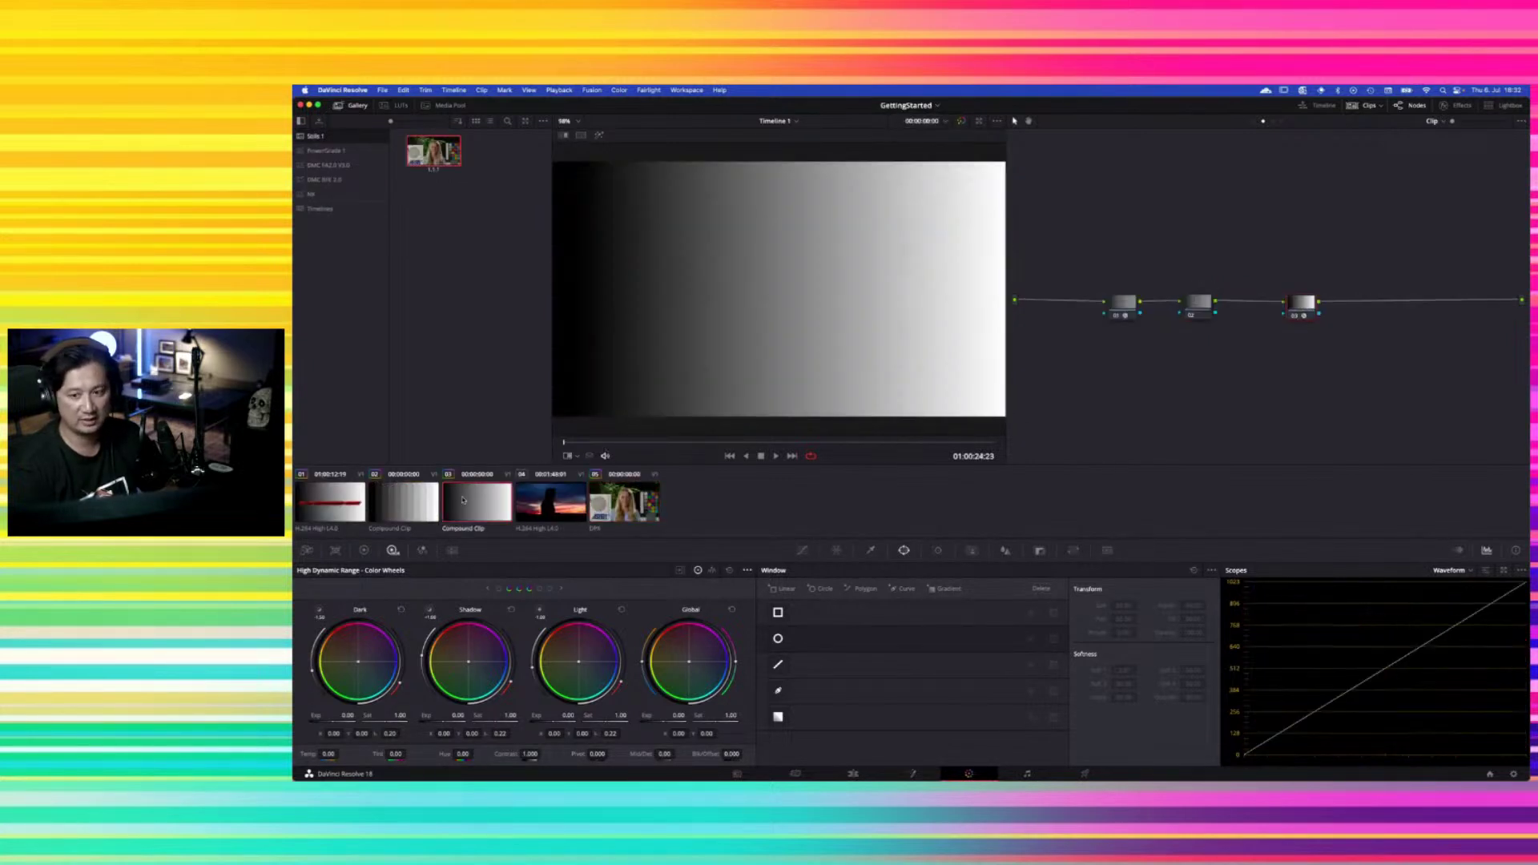
{"action": "left_click", "coordinate": [1295, 315]}
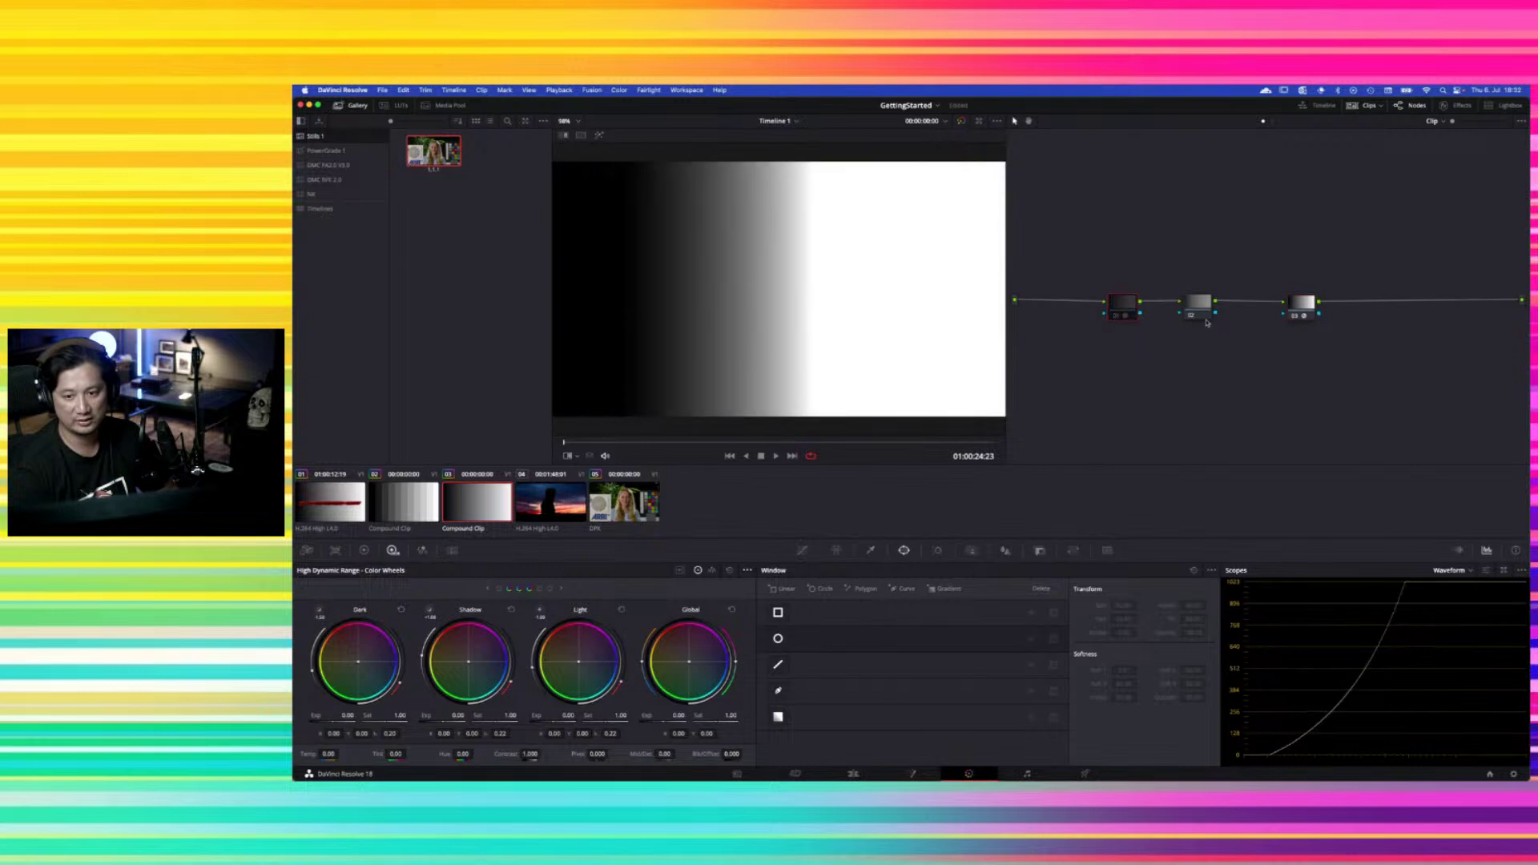
{"action": "left_click", "coordinate": [1295, 315]}
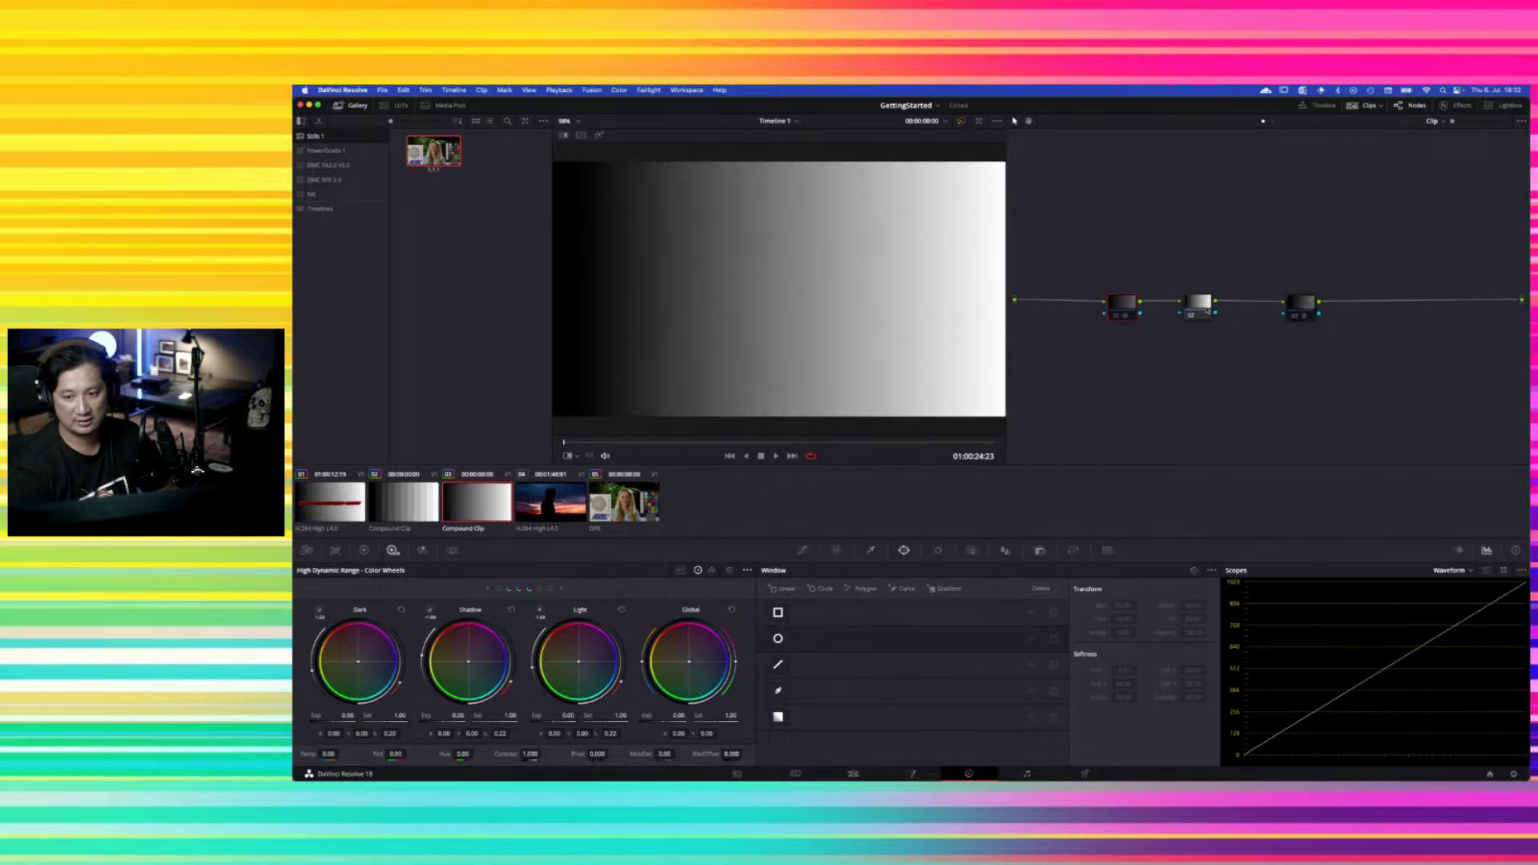
Enable the S-curve for contrast in the project's general color options and save the settings
{"action": "left_click", "coordinate": [1513, 773]}
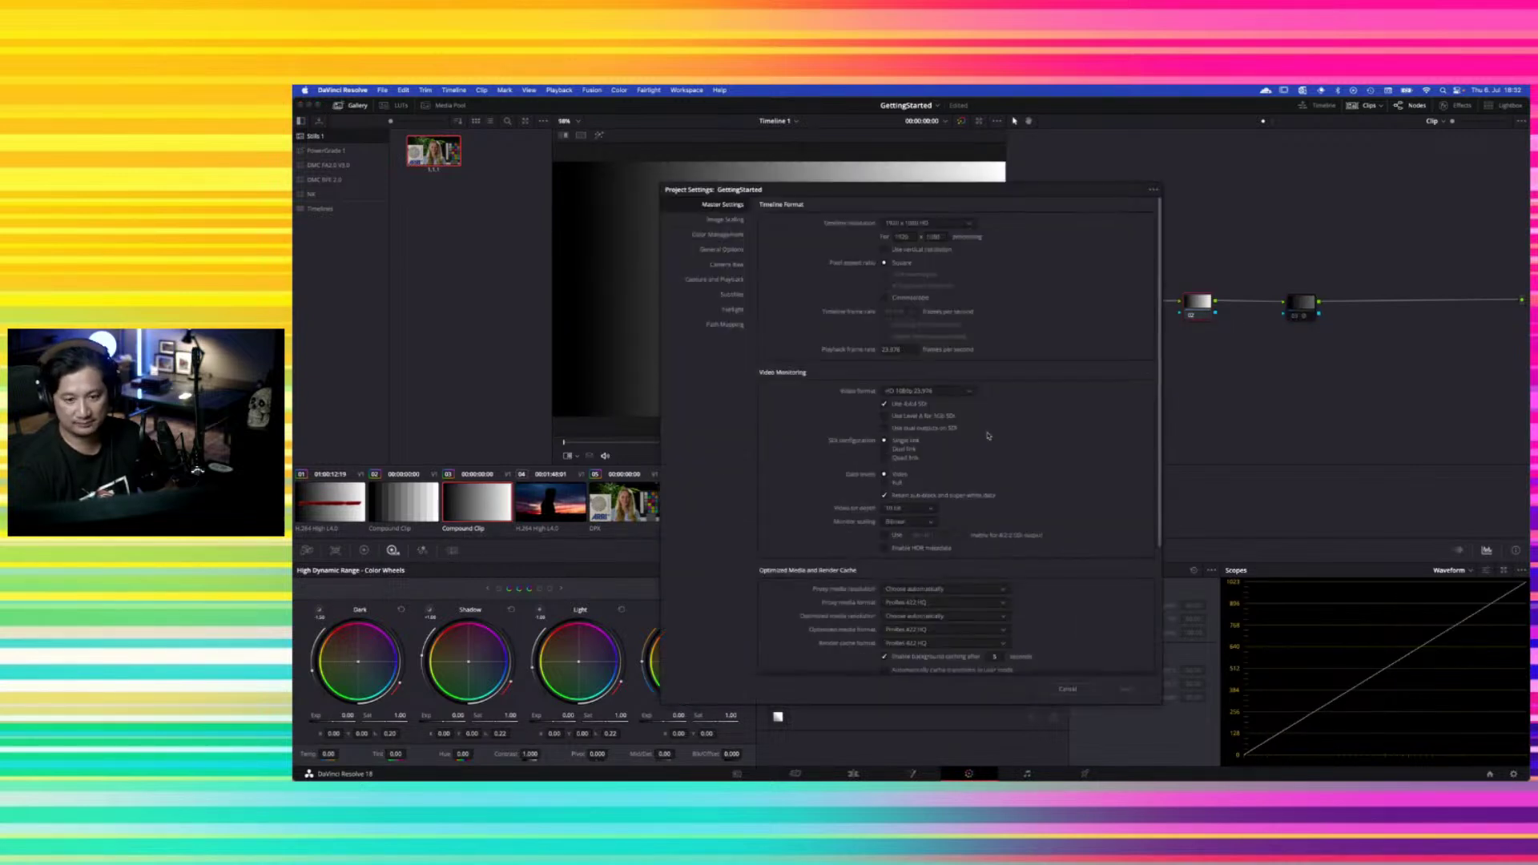
{"action": "left_click", "coordinate": [723, 250]}
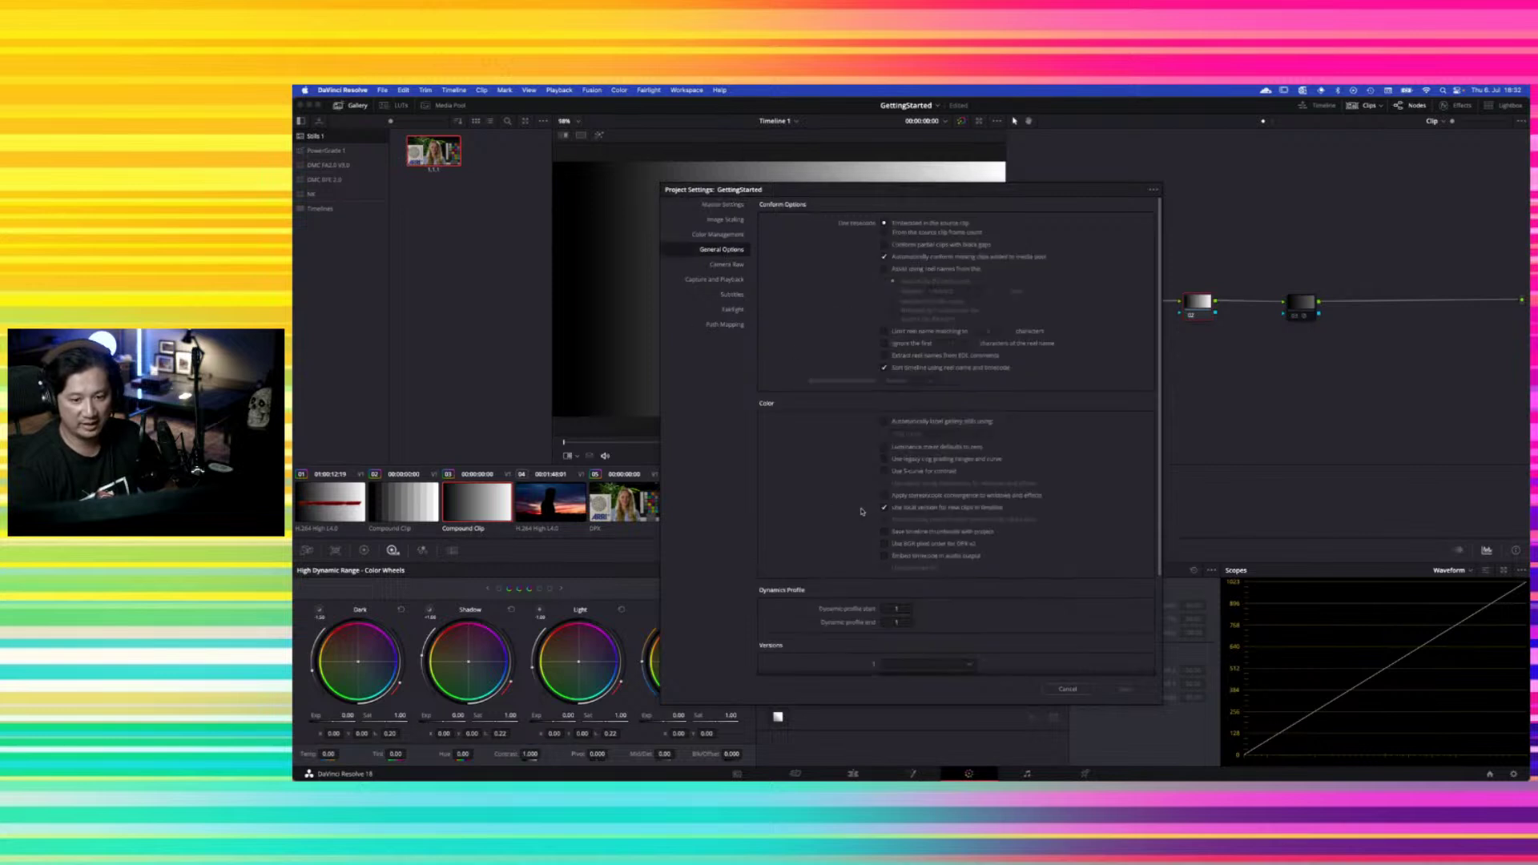
{"action": "left_click", "coordinate": [1123, 687]}
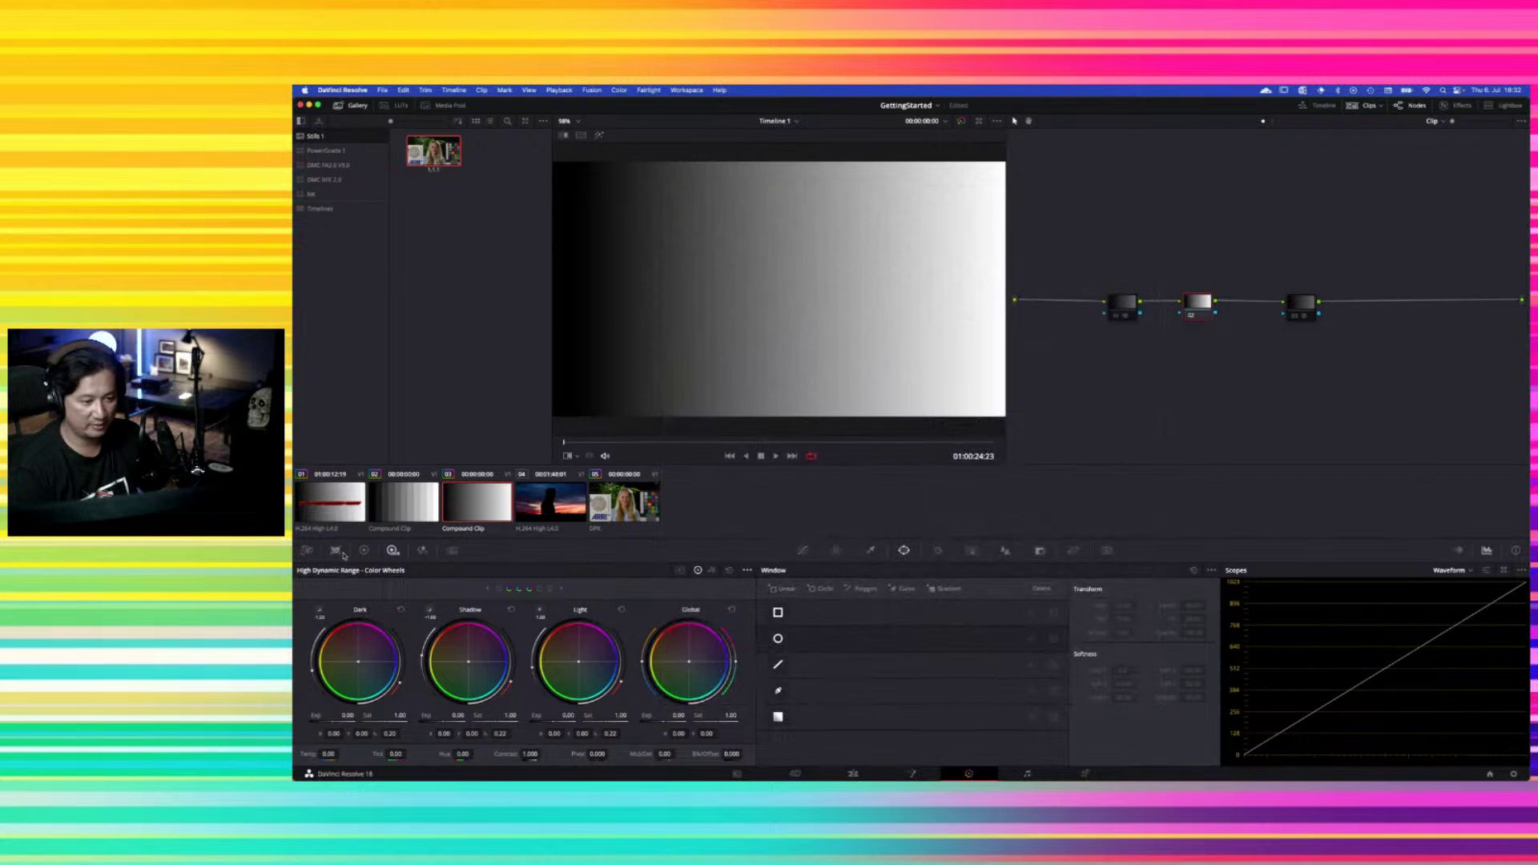
Raise the middle node's contrast to about 1.870 in the primaries to test the S-curve, and reset it to default
{"action": "left_click", "coordinate": [363, 551]}
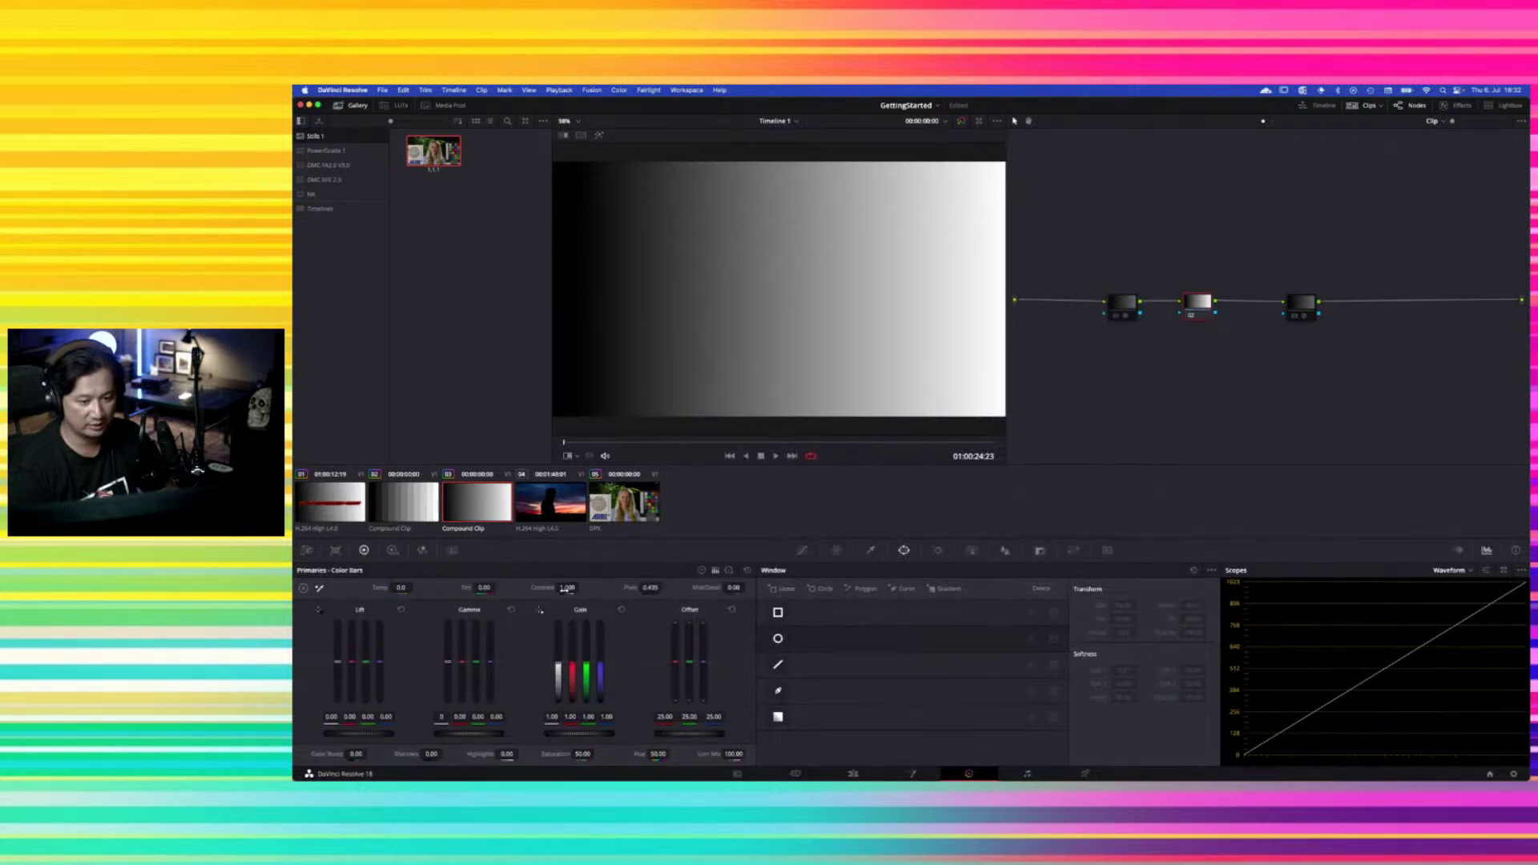
{"action": "mouse_move", "coordinate": [565, 589]}
{"action": "left_mouse_down"}
{"action": "mouse_move", "coordinate": [718, 591]}
{"action": "mouse_move", "coordinate": [516, 569]}
{"action": "mouse_move", "coordinate": [573, 582]}
{"action": "left_mouse_up"}
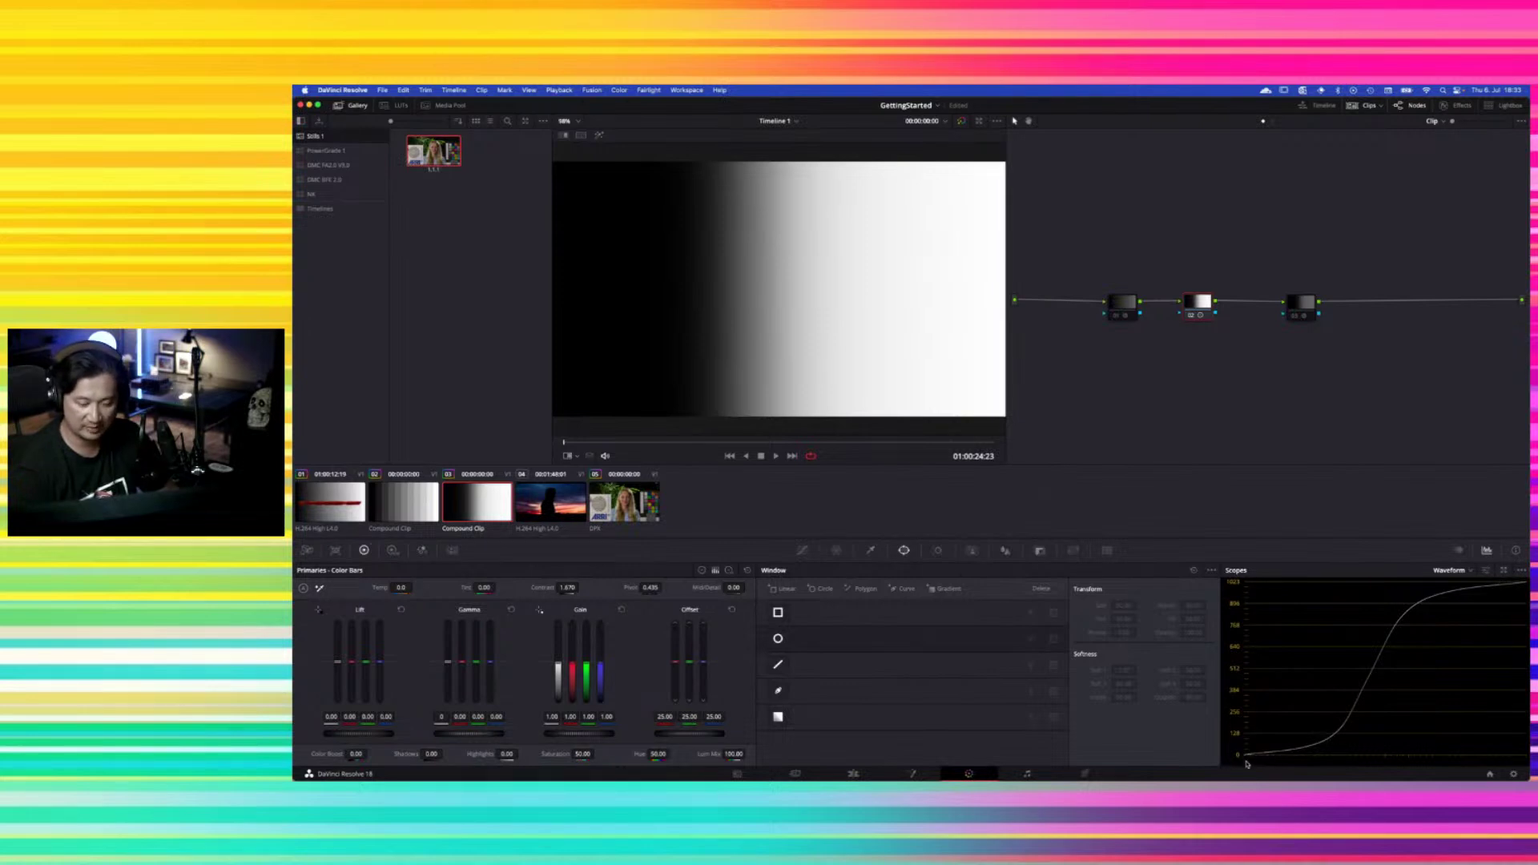
{"action": "double_click", "coordinate": [540, 588]}
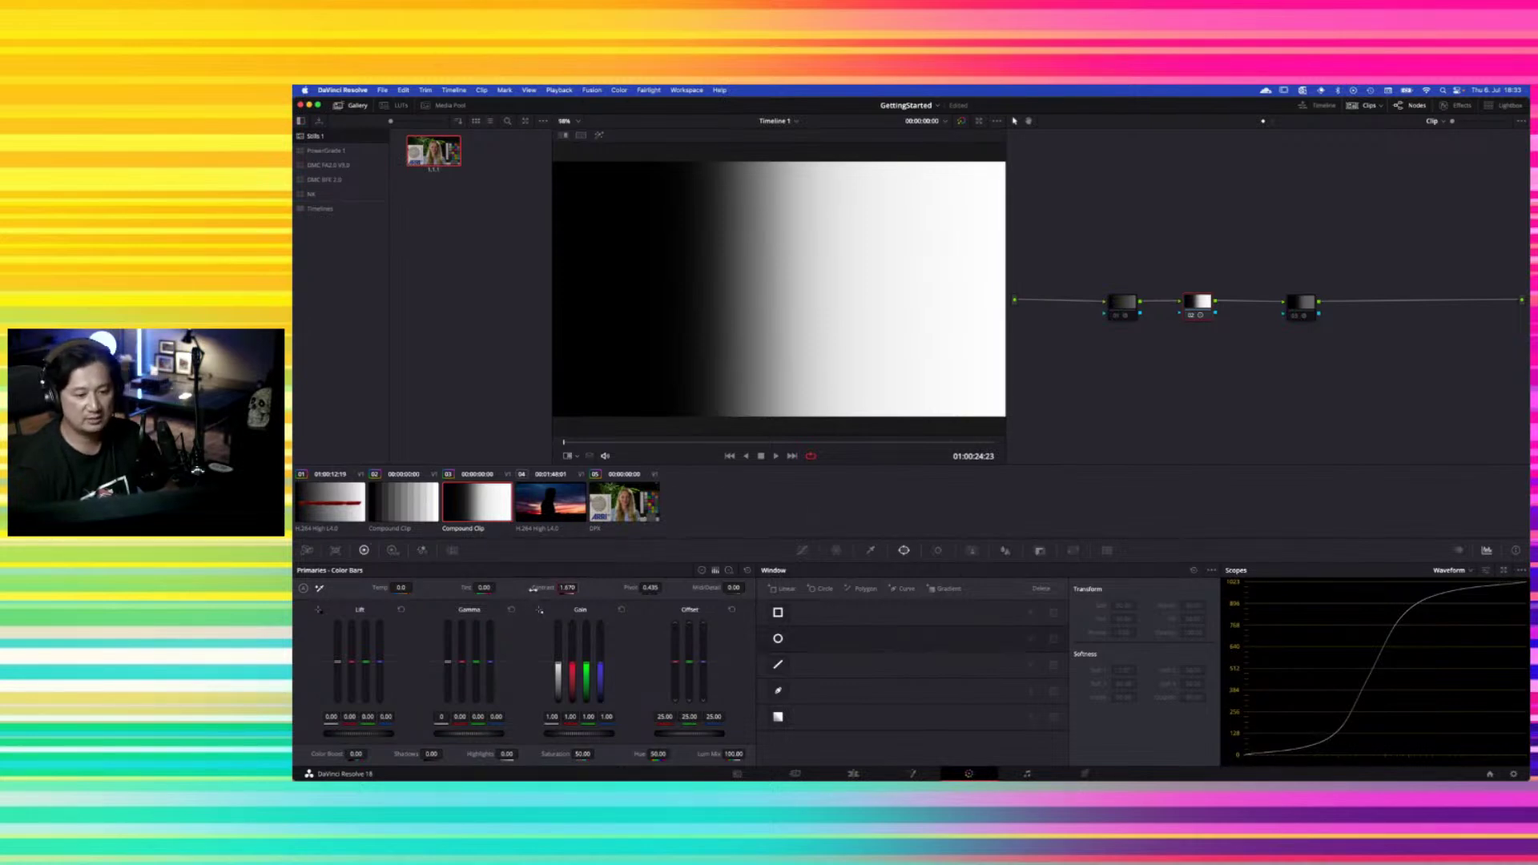
Turn off the S-curve for contrast in the project settings and raise the middle node's contrast to about 1.238
{"action": "left_click", "coordinate": [1513, 774]}
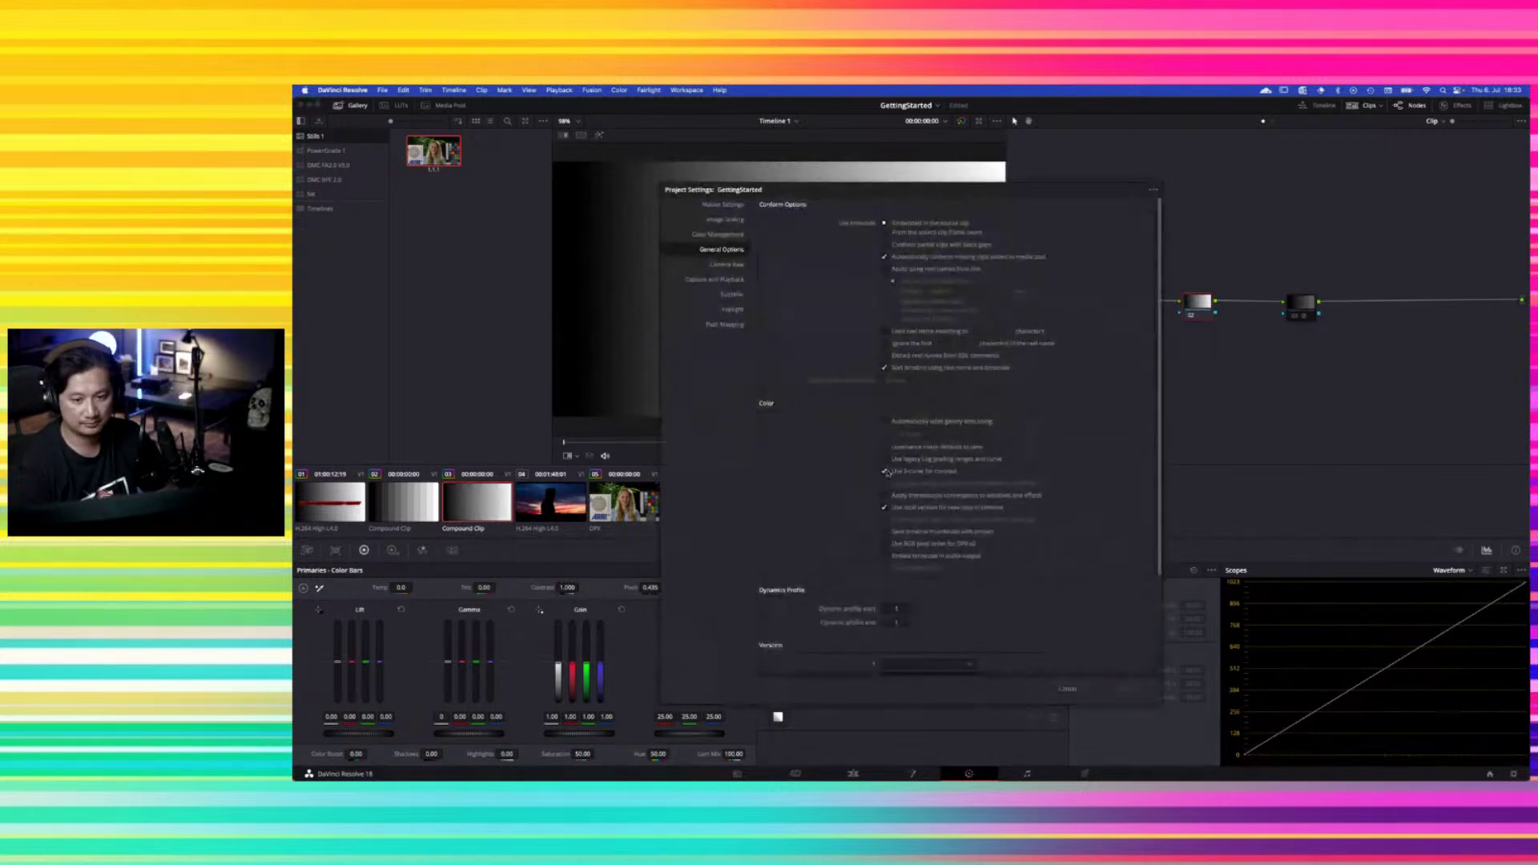
{"action": "left_click", "coordinate": [1126, 689]}
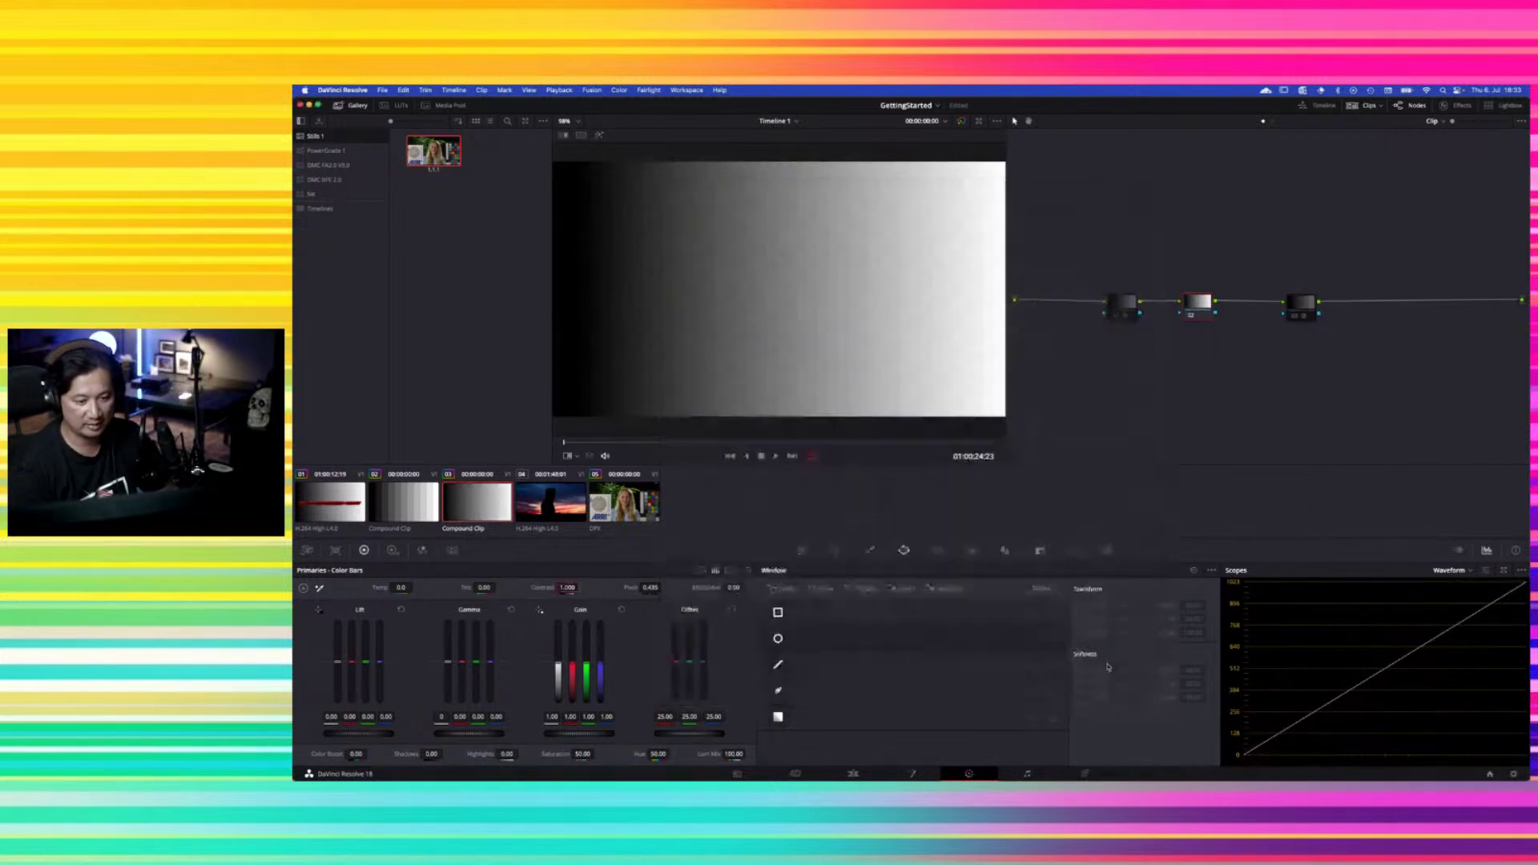
{"action": "mouse_move", "coordinate": [567, 588]}
{"action": "left_mouse_down"}
{"action": "mouse_move", "coordinate": [683, 589]}
{"action": "mouse_move", "coordinate": [556, 594]}
{"action": "mouse_move", "coordinate": [573, 594]}
{"action": "left_mouse_up"}
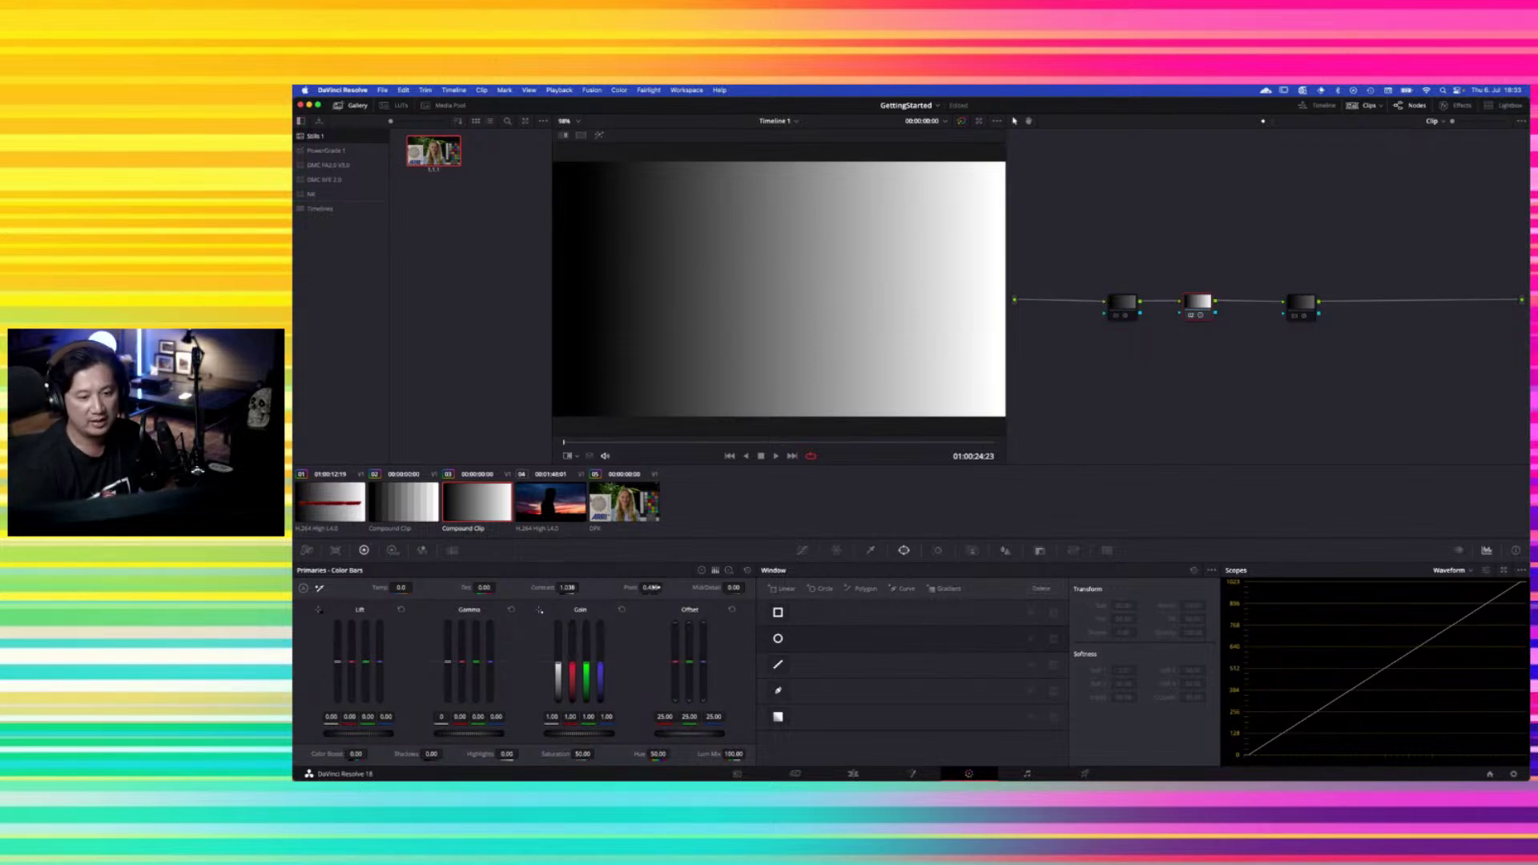
Try a different pivot and a contrast below 1 on the gradient's middle node, resetting each to default
{"action": "left_click_drag", "start_coordinate": [653, 587], "coordinate": [630, 684]}
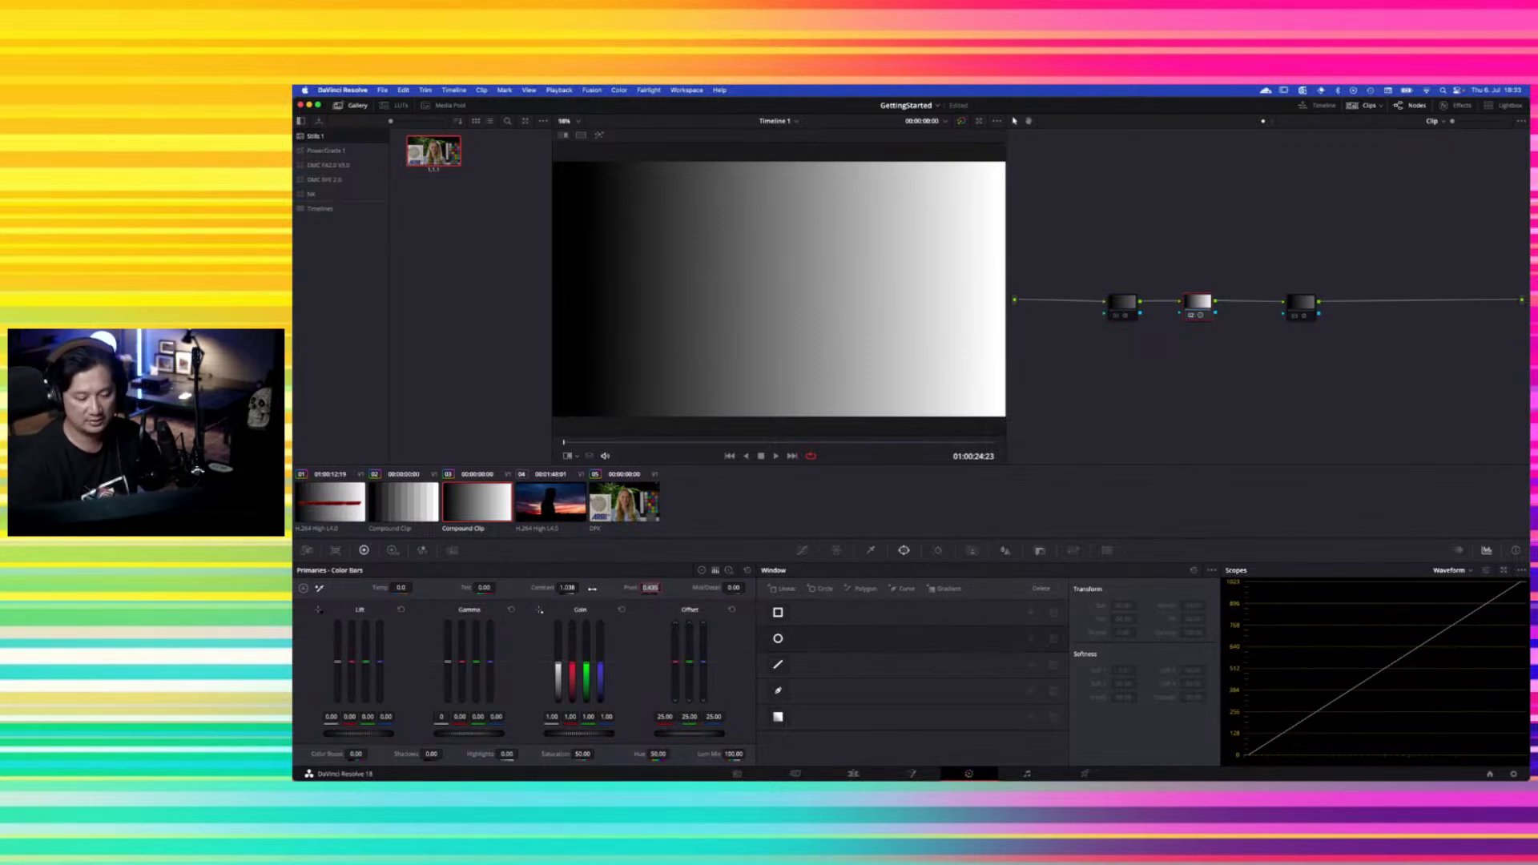
{"action": "key", "text": "Return"}
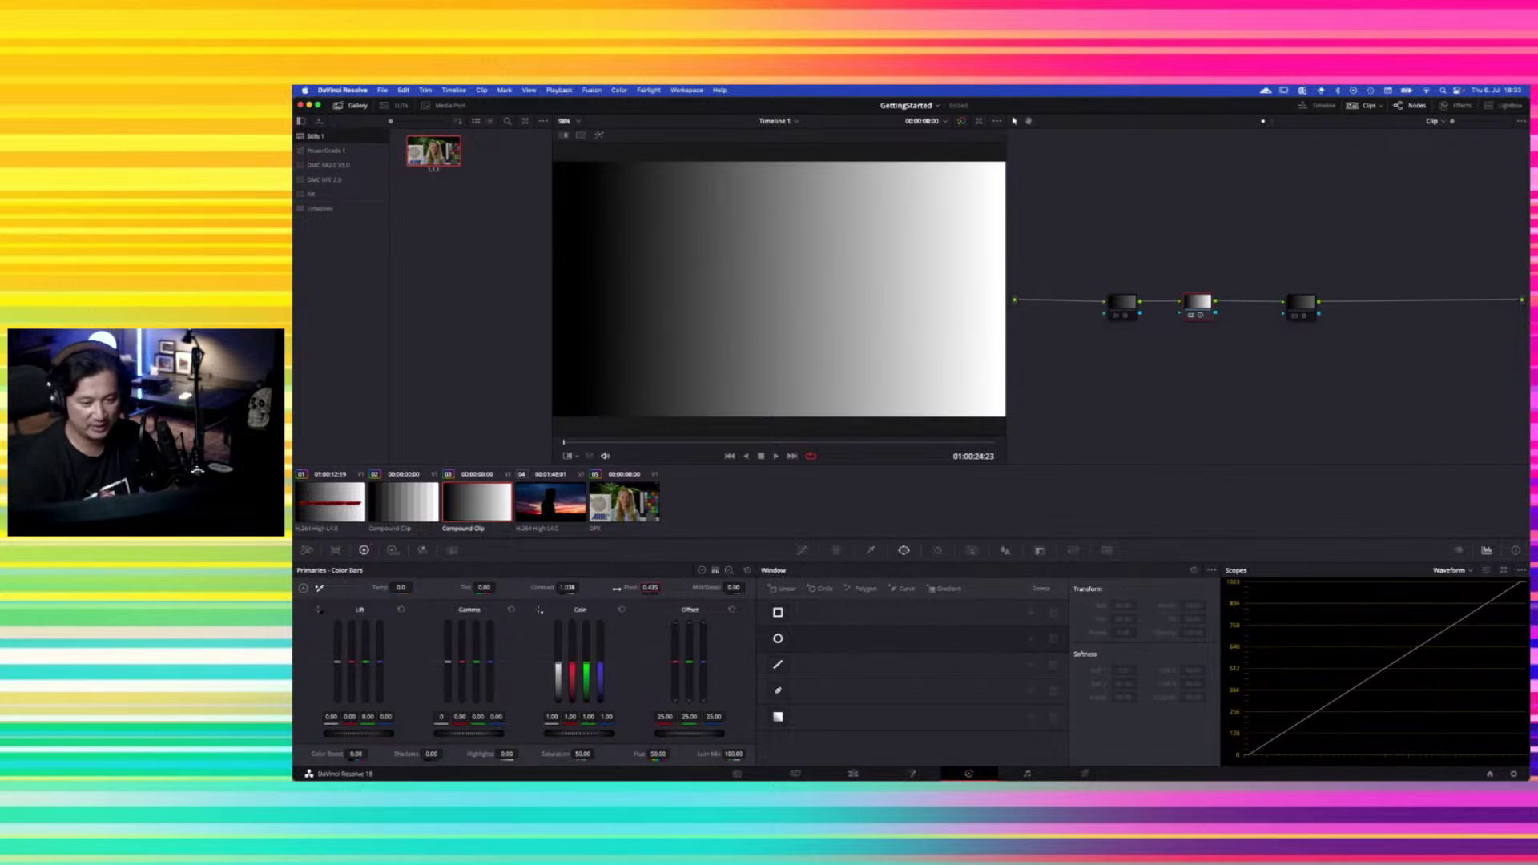
{"action": "mouse_move", "coordinate": [551, 587]}
{"action": "left_mouse_down"}
{"action": "mouse_move", "coordinate": [589, 587]}
{"action": "mouse_move", "coordinate": [567, 589]}
{"action": "left_mouse_up"}
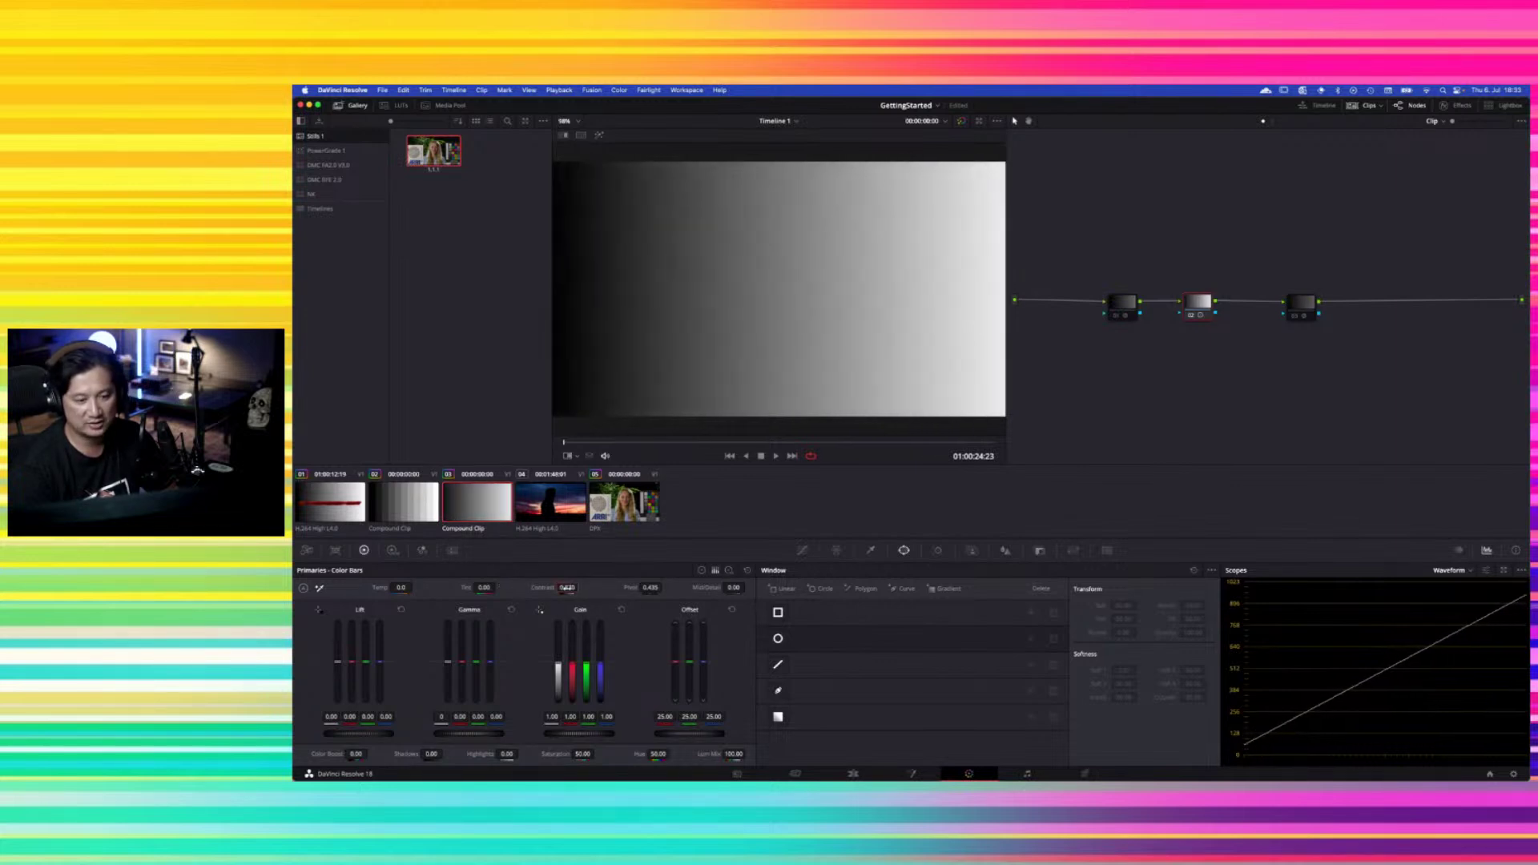
{"action": "double_click", "coordinate": [550, 588]}
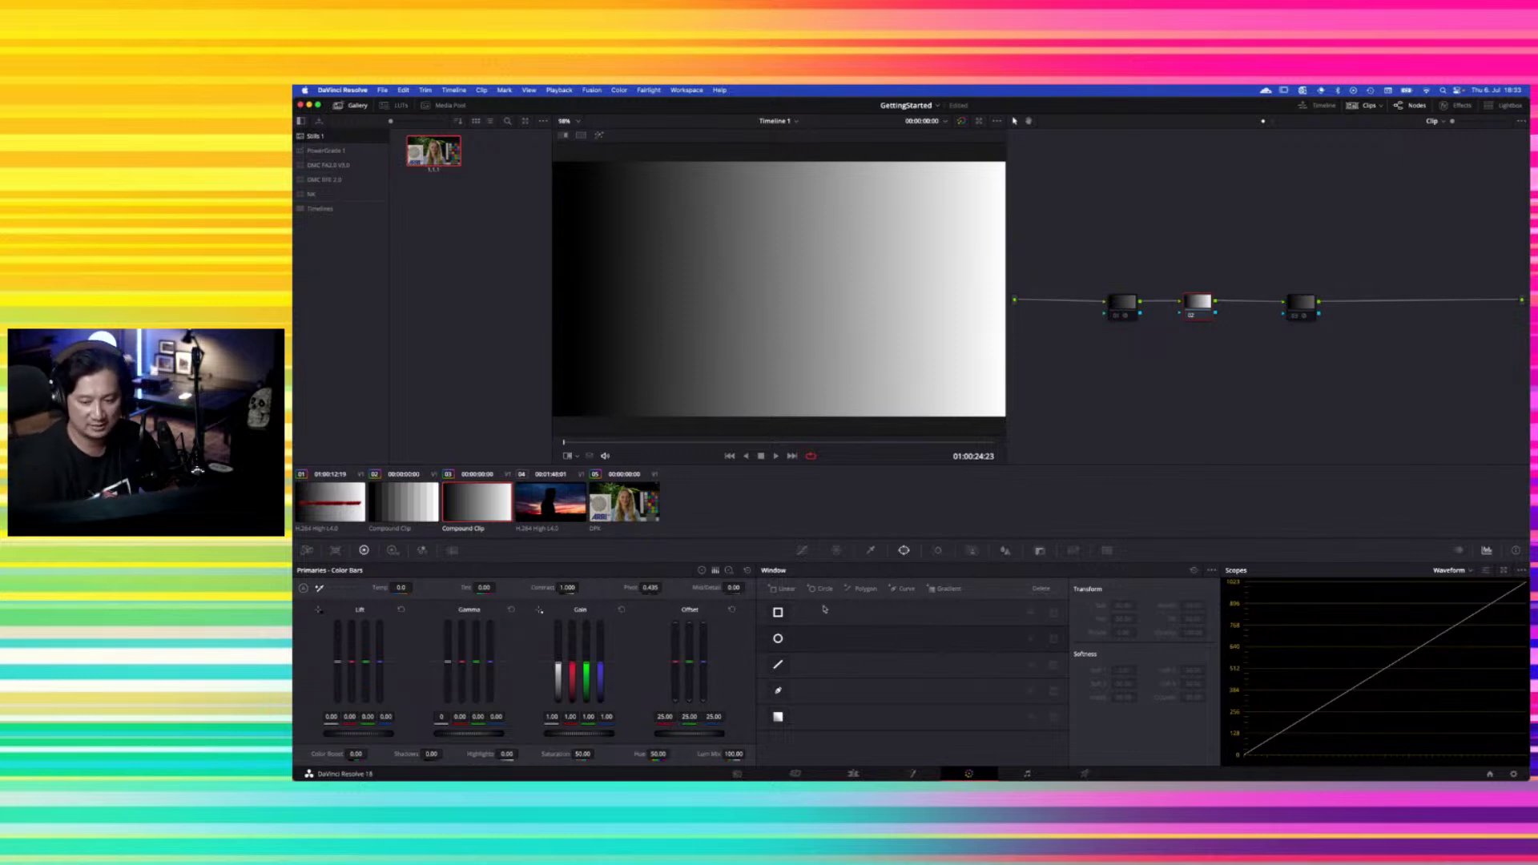
Return to the coin project and set the third node's pivot to 0.413 and its contrast slightly below 1
{"action": "left_click", "coordinate": [936, 106]}
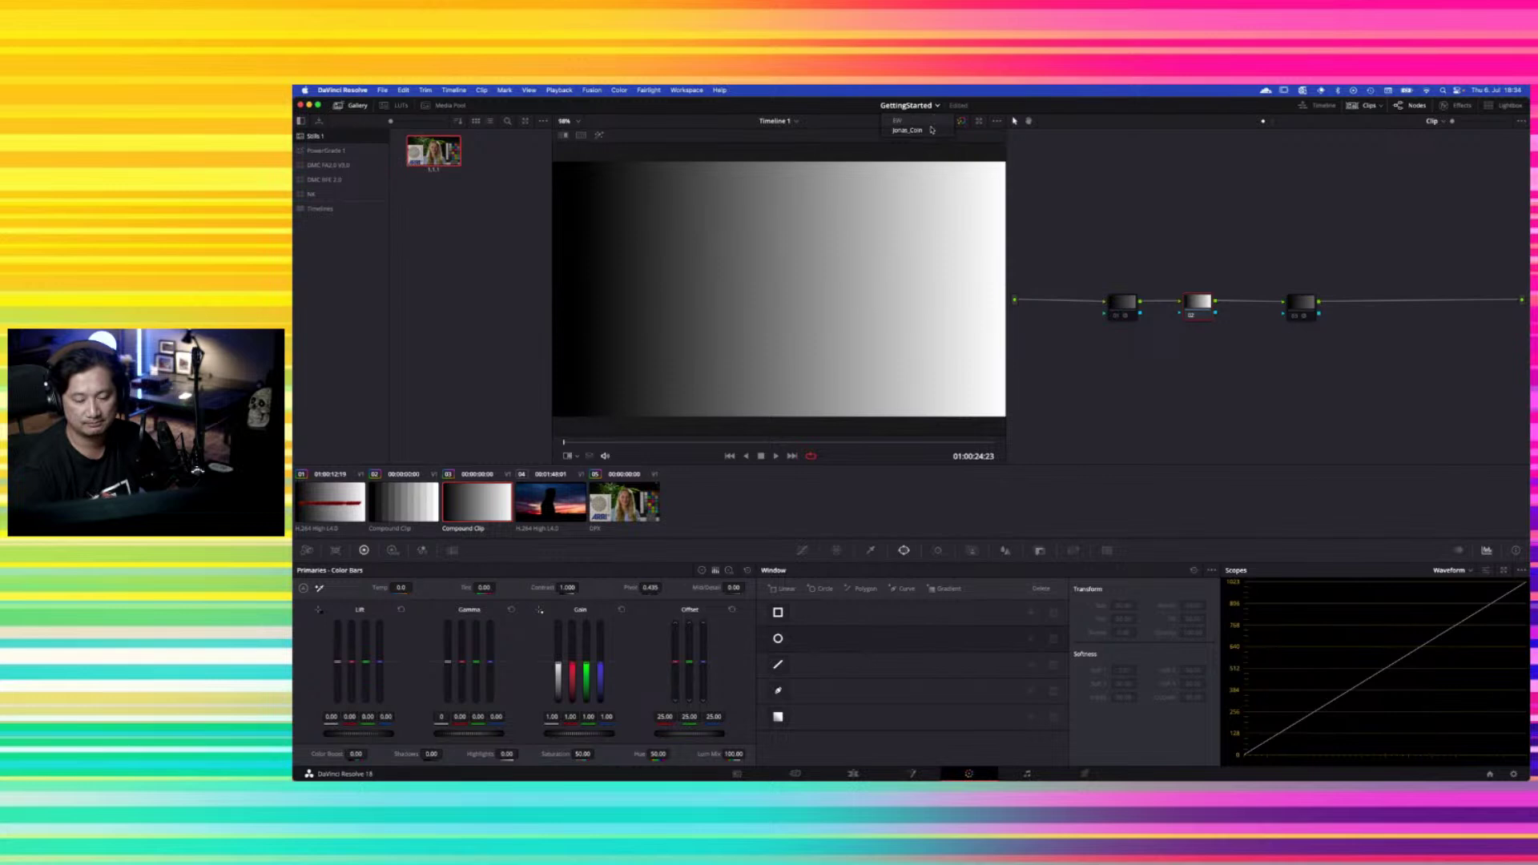
{"action": "left_click", "coordinate": [910, 130]}
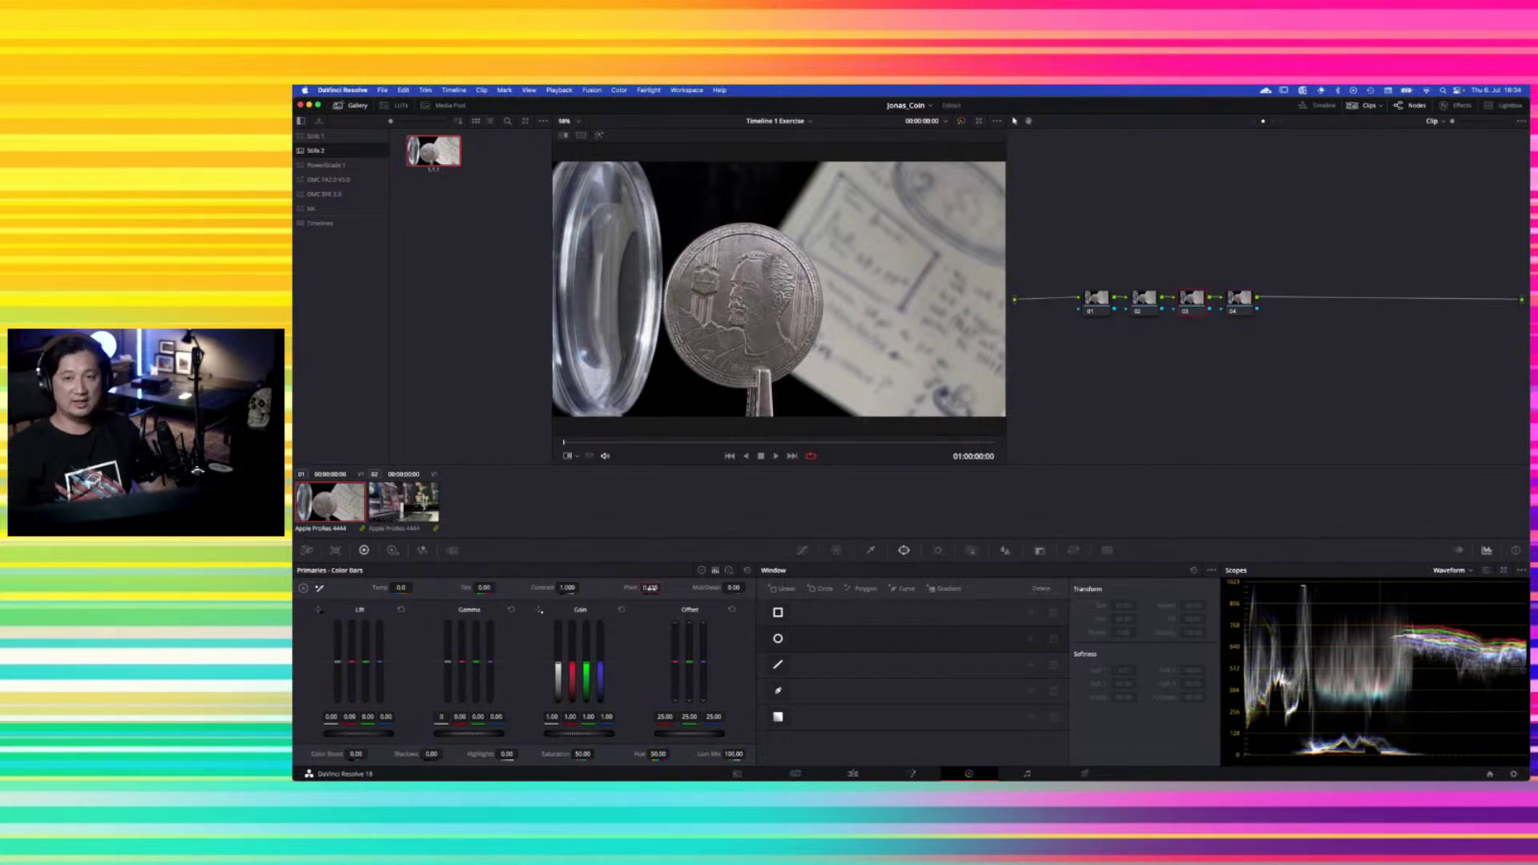
{"action": "double_click", "coordinate": [651, 587]}
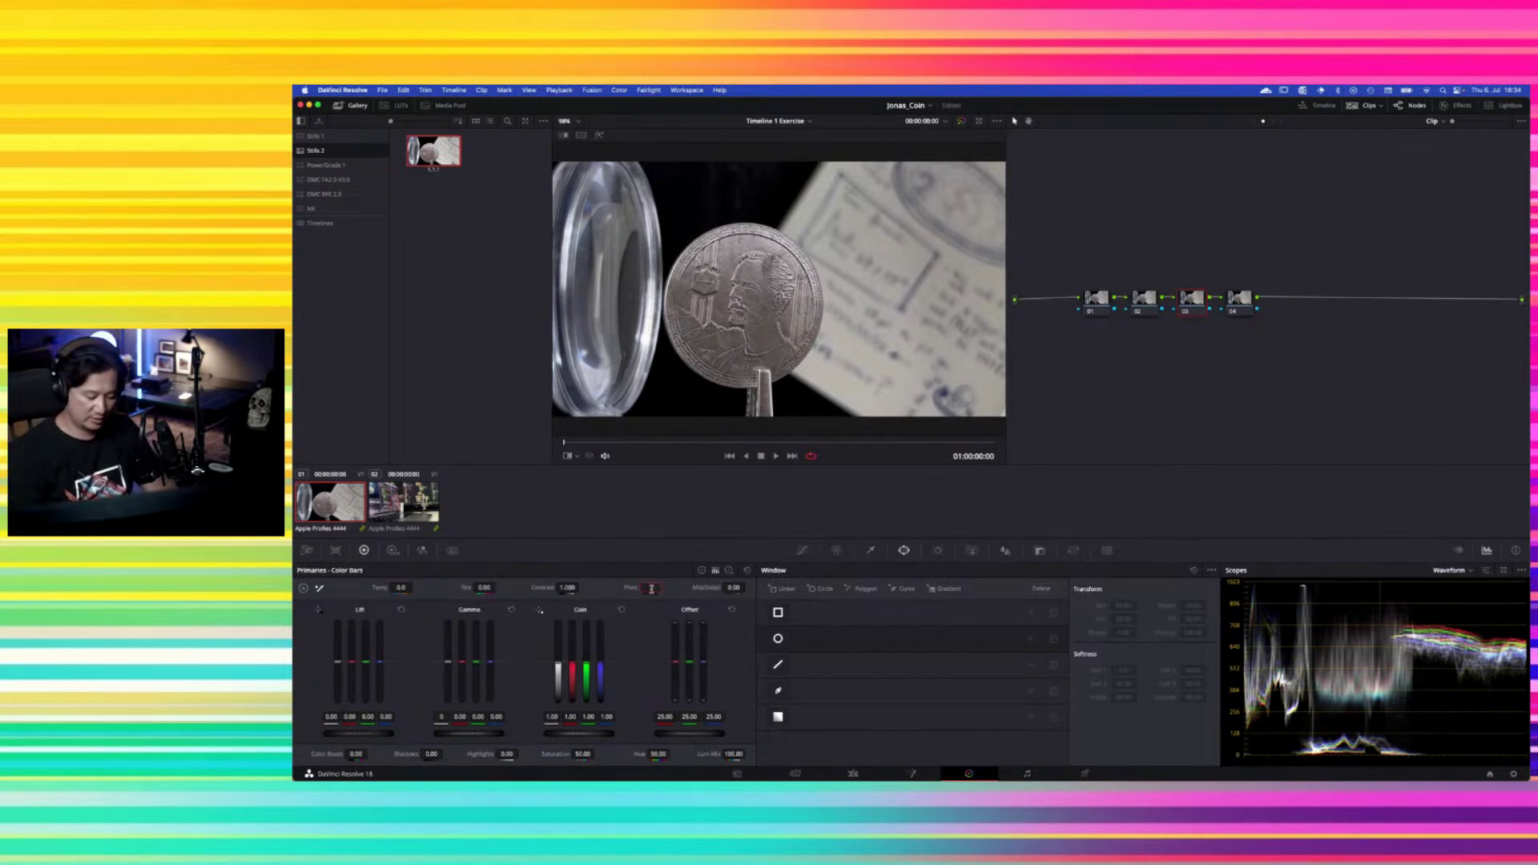
{"action": "type", "text": "0.413"}
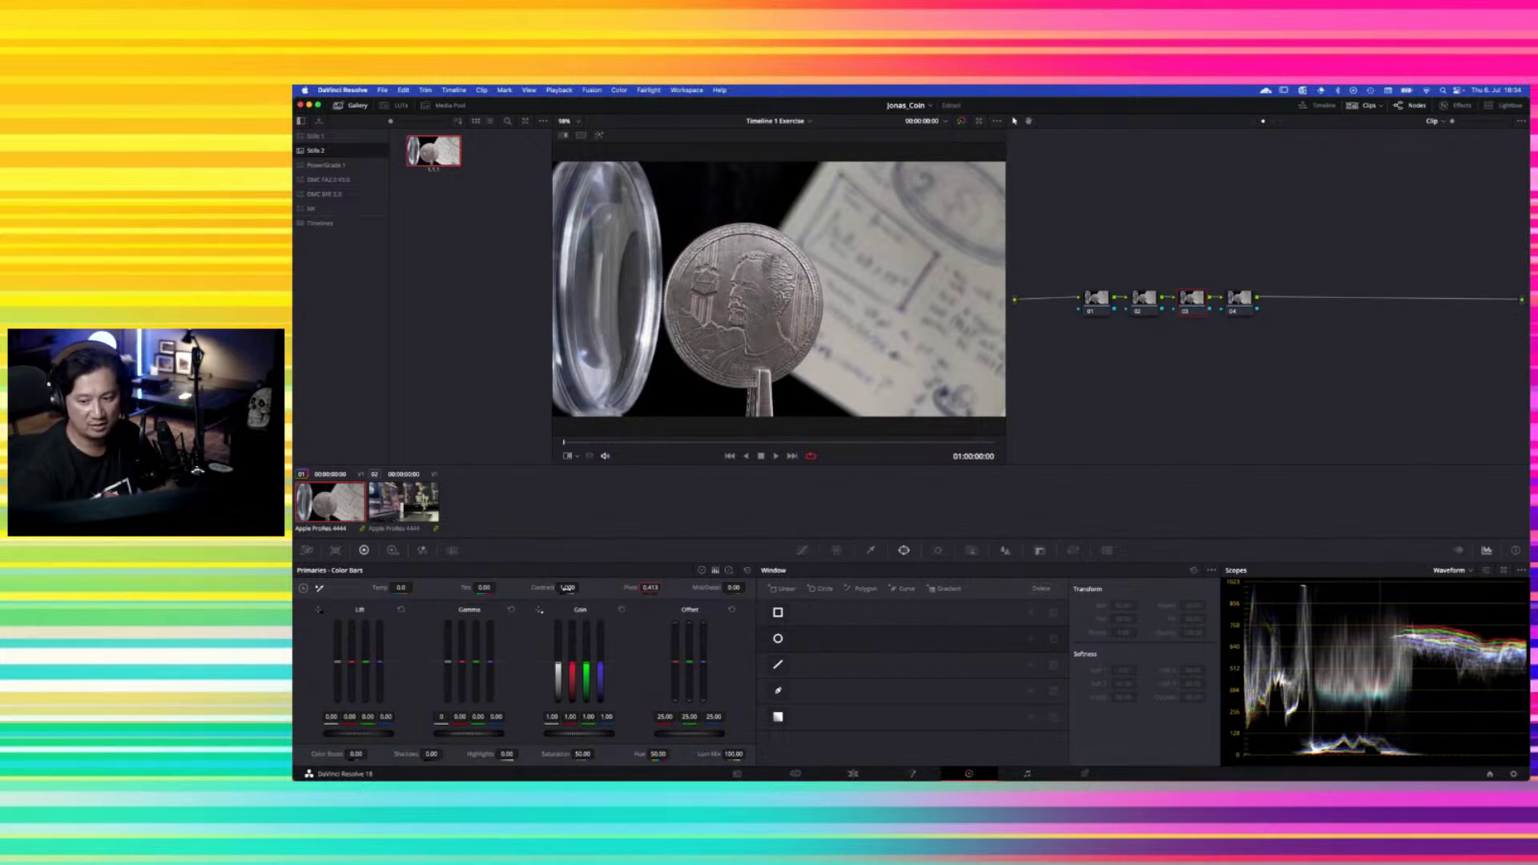
{"action": "mouse_move", "coordinate": [567, 589]}
{"action": "left_mouse_down"}
{"action": "mouse_move", "coordinate": [545, 589]}
{"action": "mouse_move", "coordinate": [642, 590]}
{"action": "mouse_move", "coordinate": [566, 587]}
{"action": "left_mouse_up"}
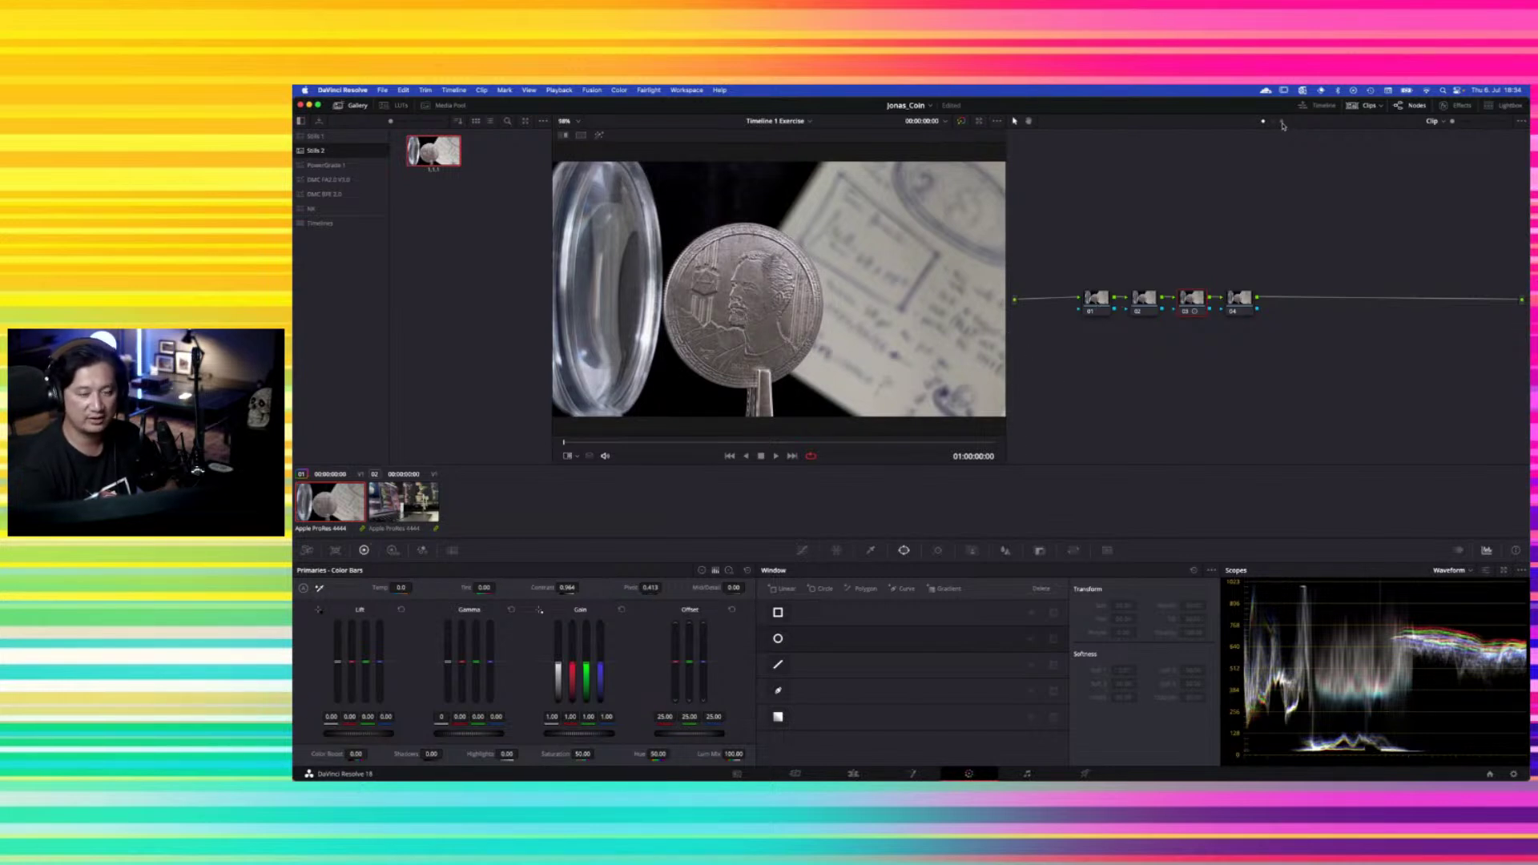
Line up the node in the timeline-level graph, and disable the third node in the coin clip's own graph
{"action": "left_click", "coordinate": [1433, 121]}
{"action": "left_click_drag", "start_coordinate": [1144, 225], "coordinate": [1155, 304]}
{"action": "left_click", "coordinate": [1432, 121]}
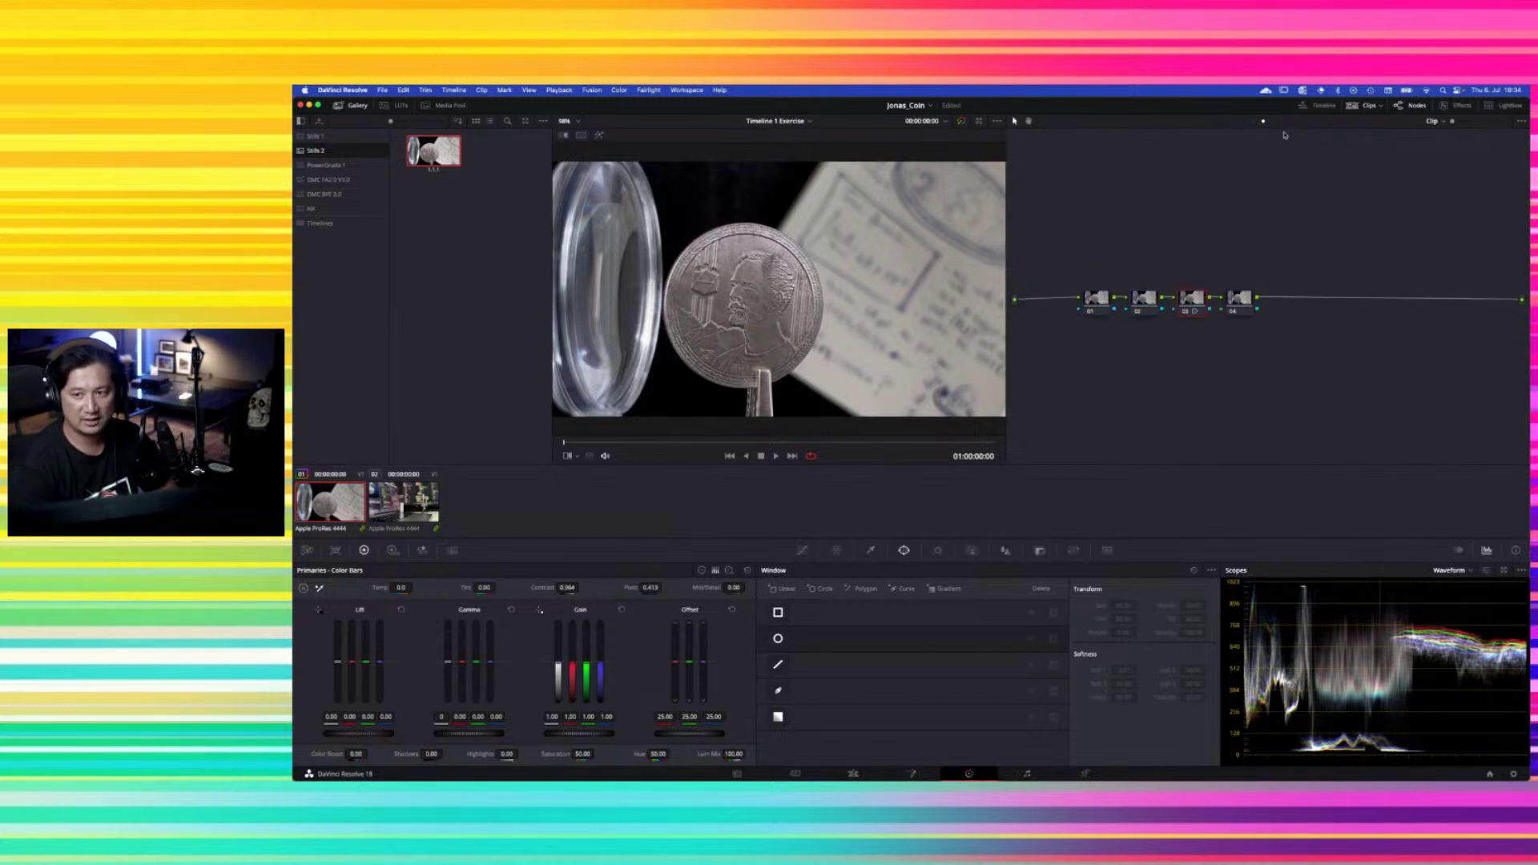
{"action": "left_click", "coordinate": [1184, 314]}
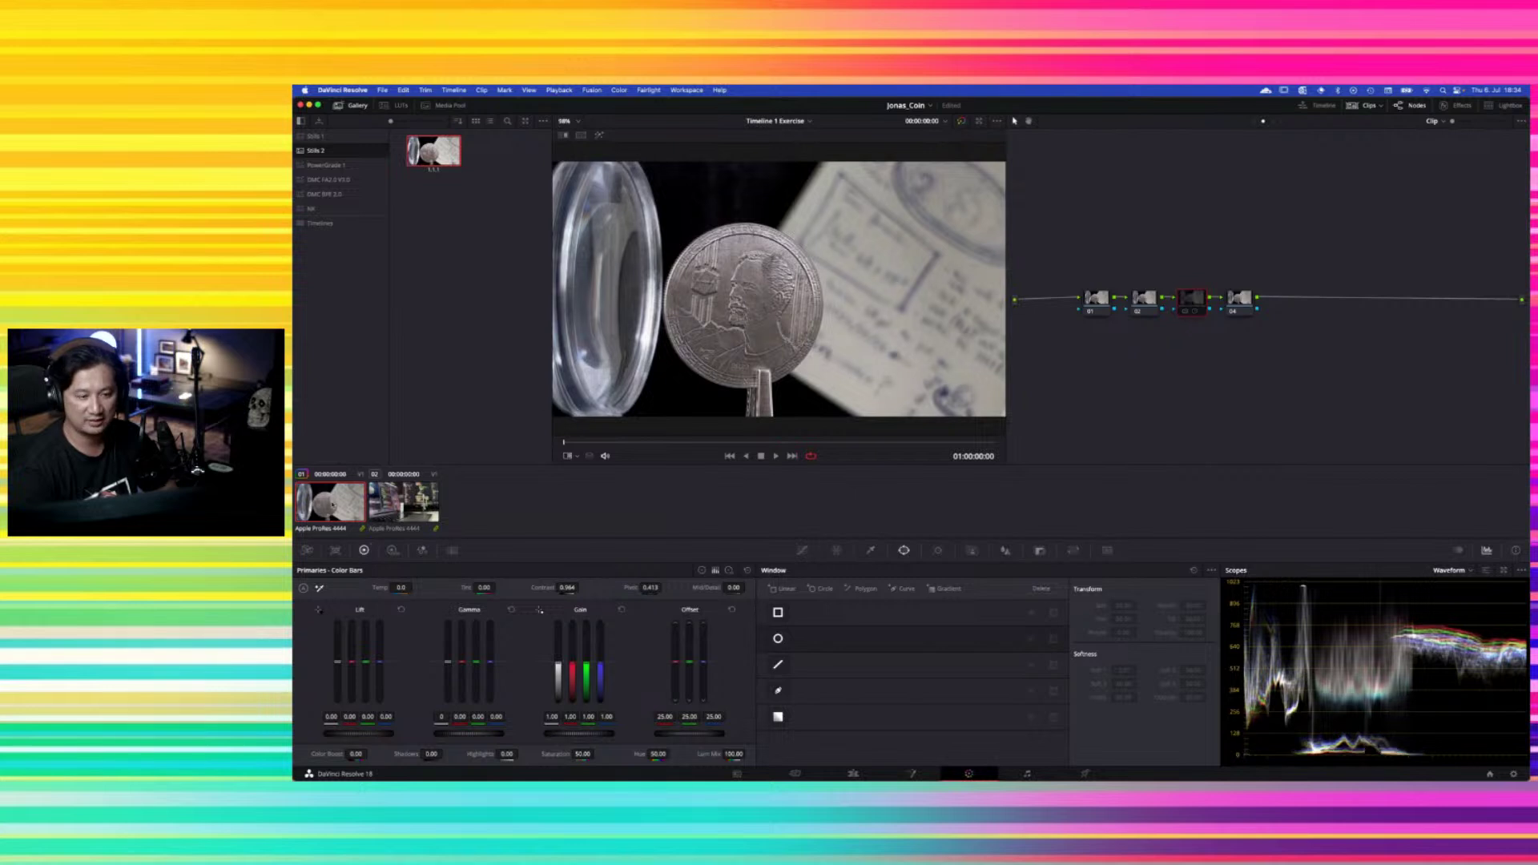
Select the second clip, go to the frame with the pointing hand and hologram, and line up its node with the graph's input and output
{"action": "left_click", "coordinate": [402, 519]}
{"action": "mouse_move", "coordinate": [850, 442]}
{"action": "left_mouse_down"}
{"action": "mouse_move", "coordinate": [869, 447]}
{"action": "mouse_move", "coordinate": [856, 443]}
{"action": "left_mouse_up"}
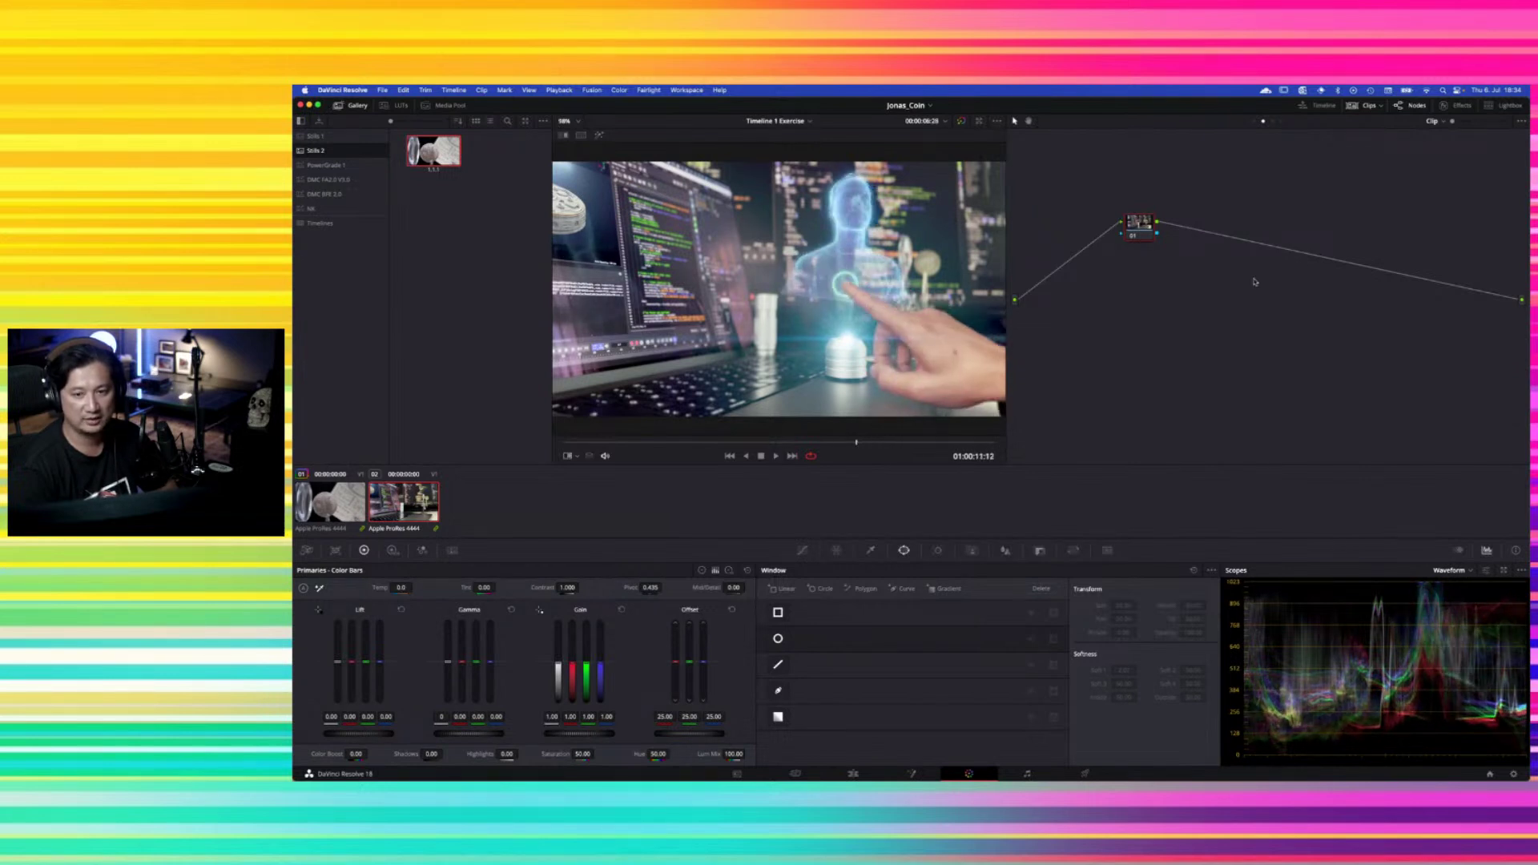
{"action": "left_click_drag", "start_coordinate": [1148, 234], "coordinate": [1173, 298]}
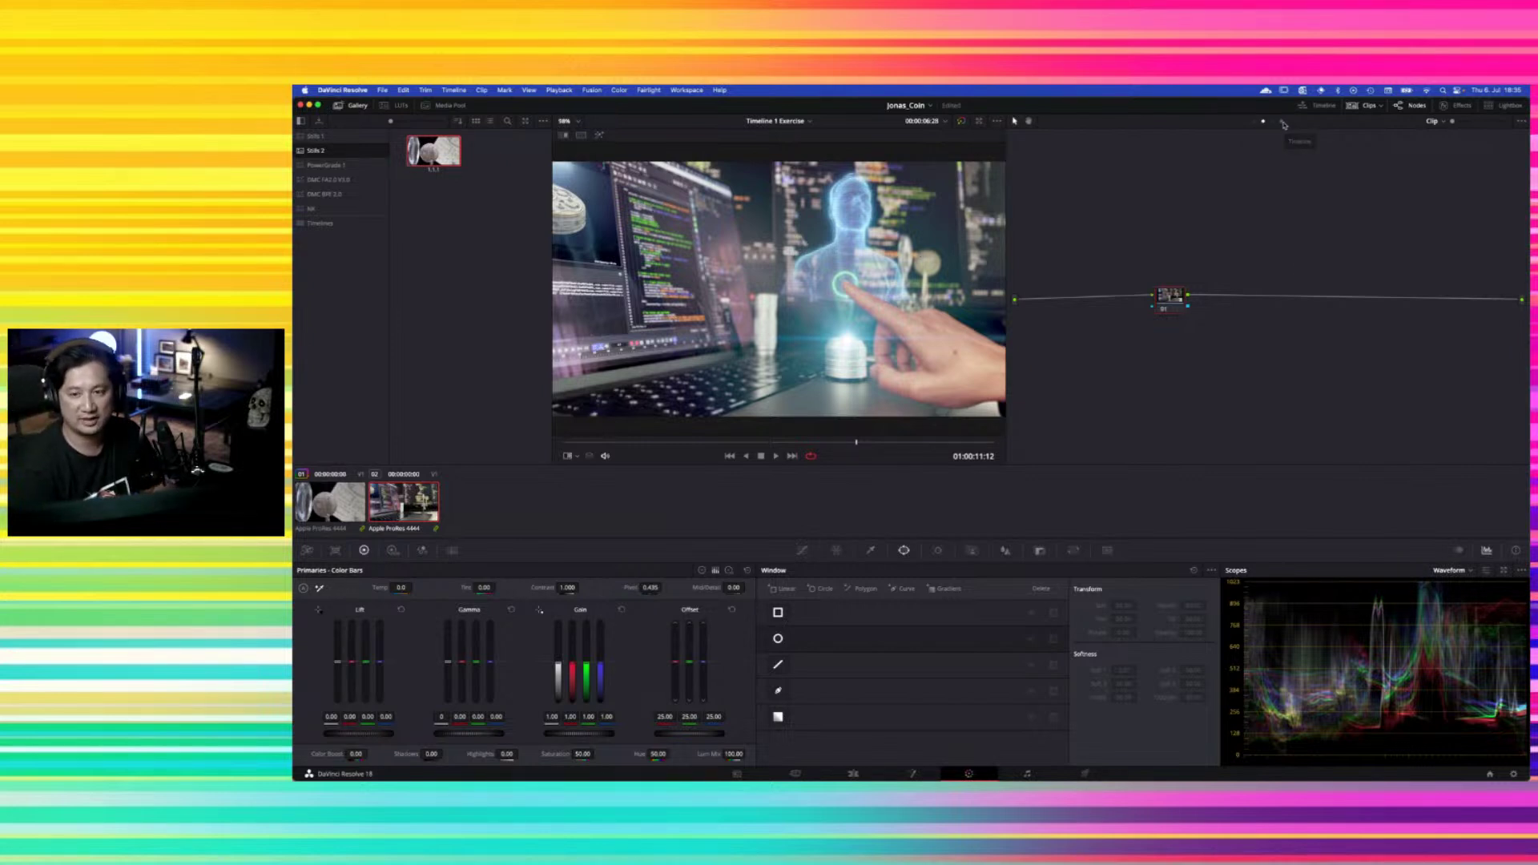
Find the Magic Bullet Looks effect in the effects library and apply it to the timeline-level node
{"action": "left_click", "coordinate": [1462, 108]}
{"action": "left_click", "coordinate": [1412, 208]}
{"action": "left_click", "coordinate": [1382, 140]}
{"action": "type", "text": "looks"}
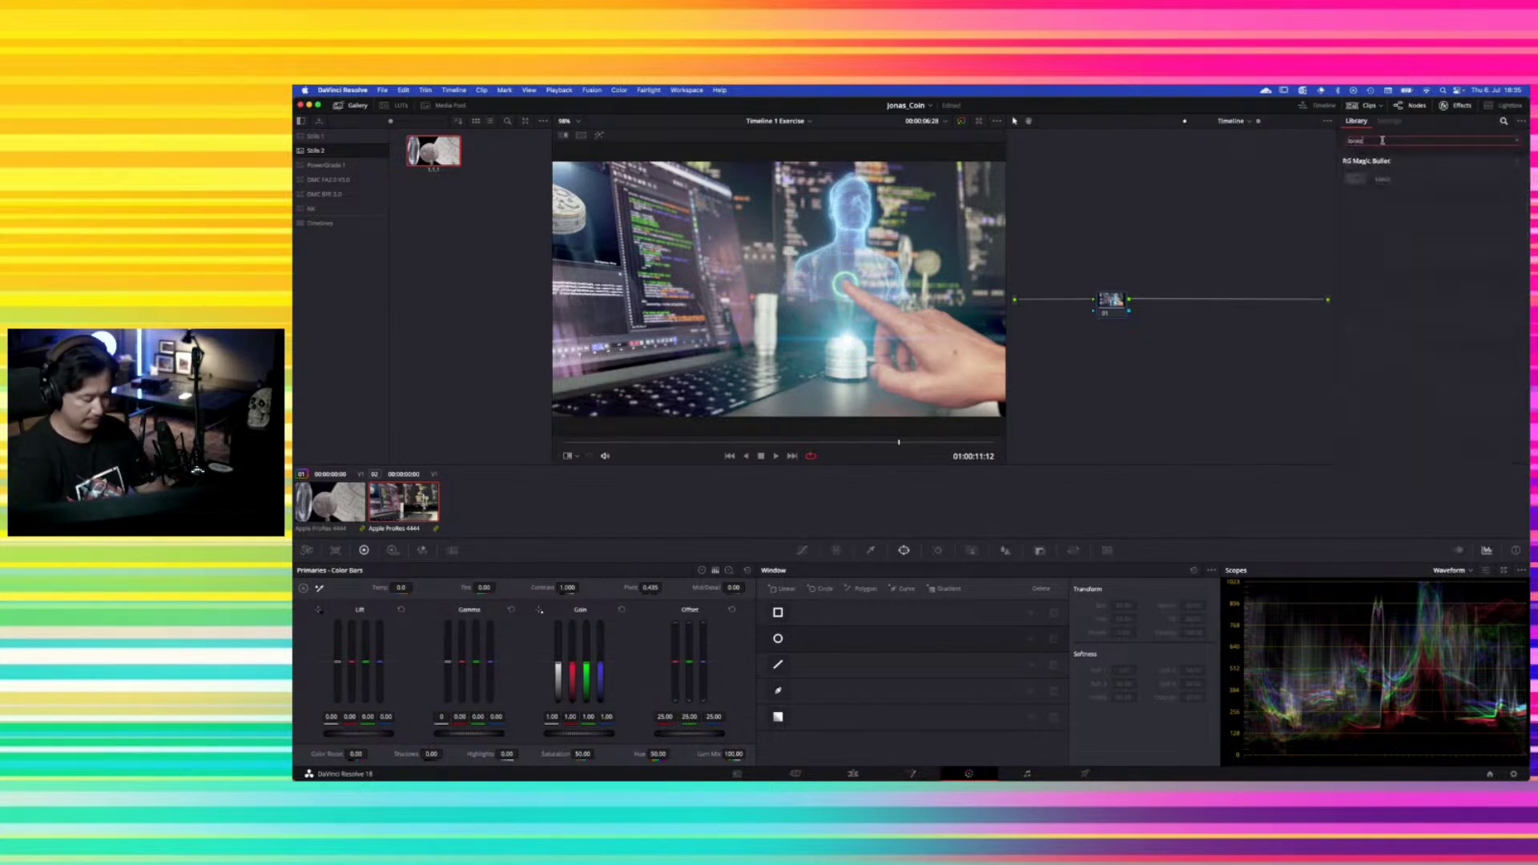
{"action": "left_click_drag", "start_coordinate": [1382, 179], "coordinate": [1117, 301]}
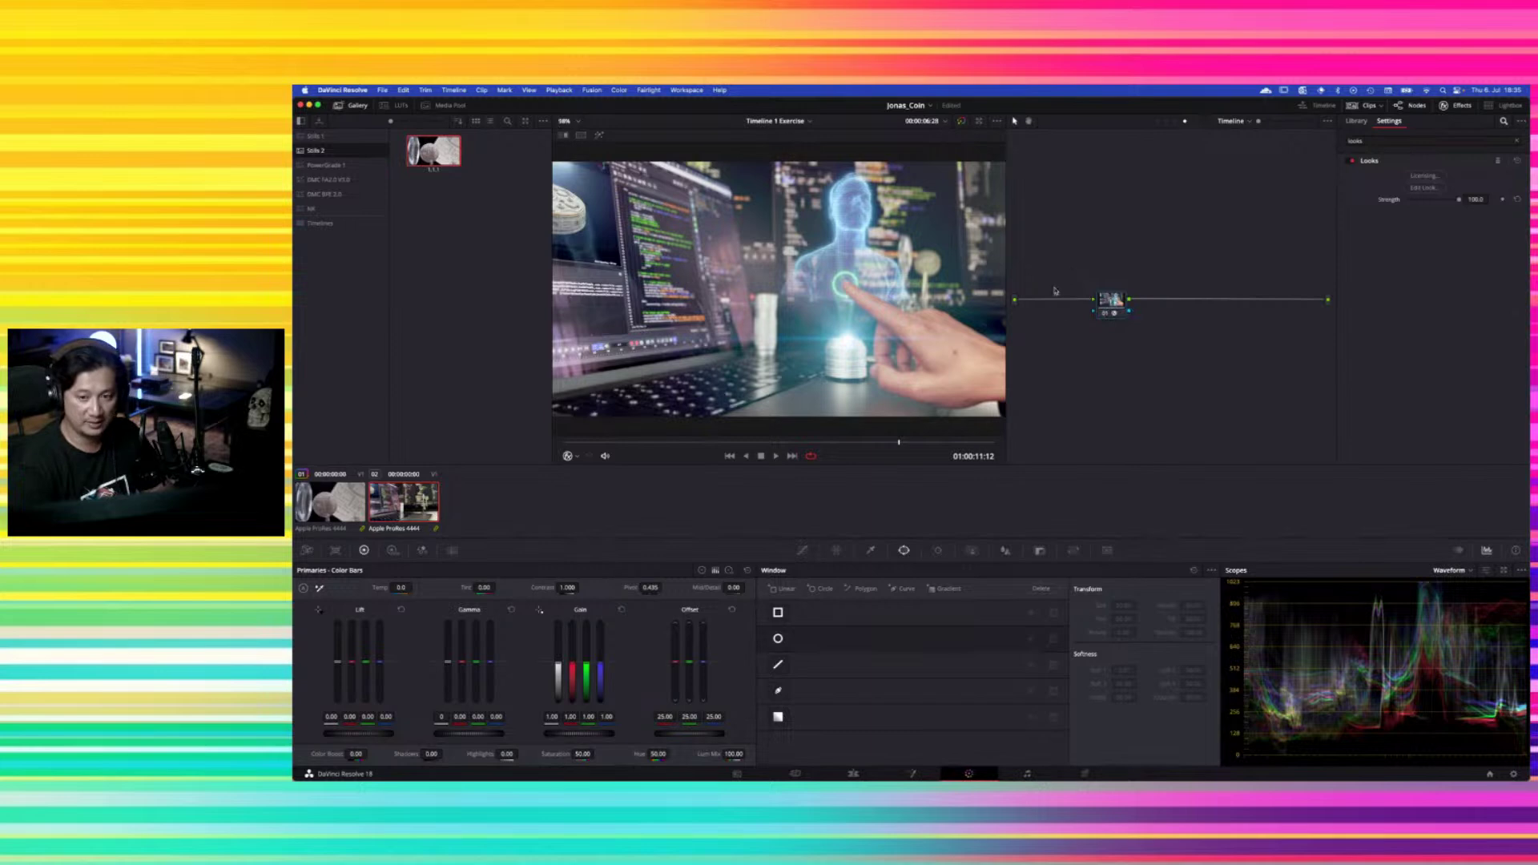
Switch repeatedly between the two clips to examine how the timeline-level node applies to both
{"action": "left_click", "coordinate": [330, 503]}
{"action": "left_click", "coordinate": [387, 512]}
{"action": "left_click", "coordinate": [330, 503]}
{"action": "left_click", "coordinate": [387, 517]}
{"action": "left_click", "coordinate": [330, 503]}
{"action": "left_click", "coordinate": [386, 517]}
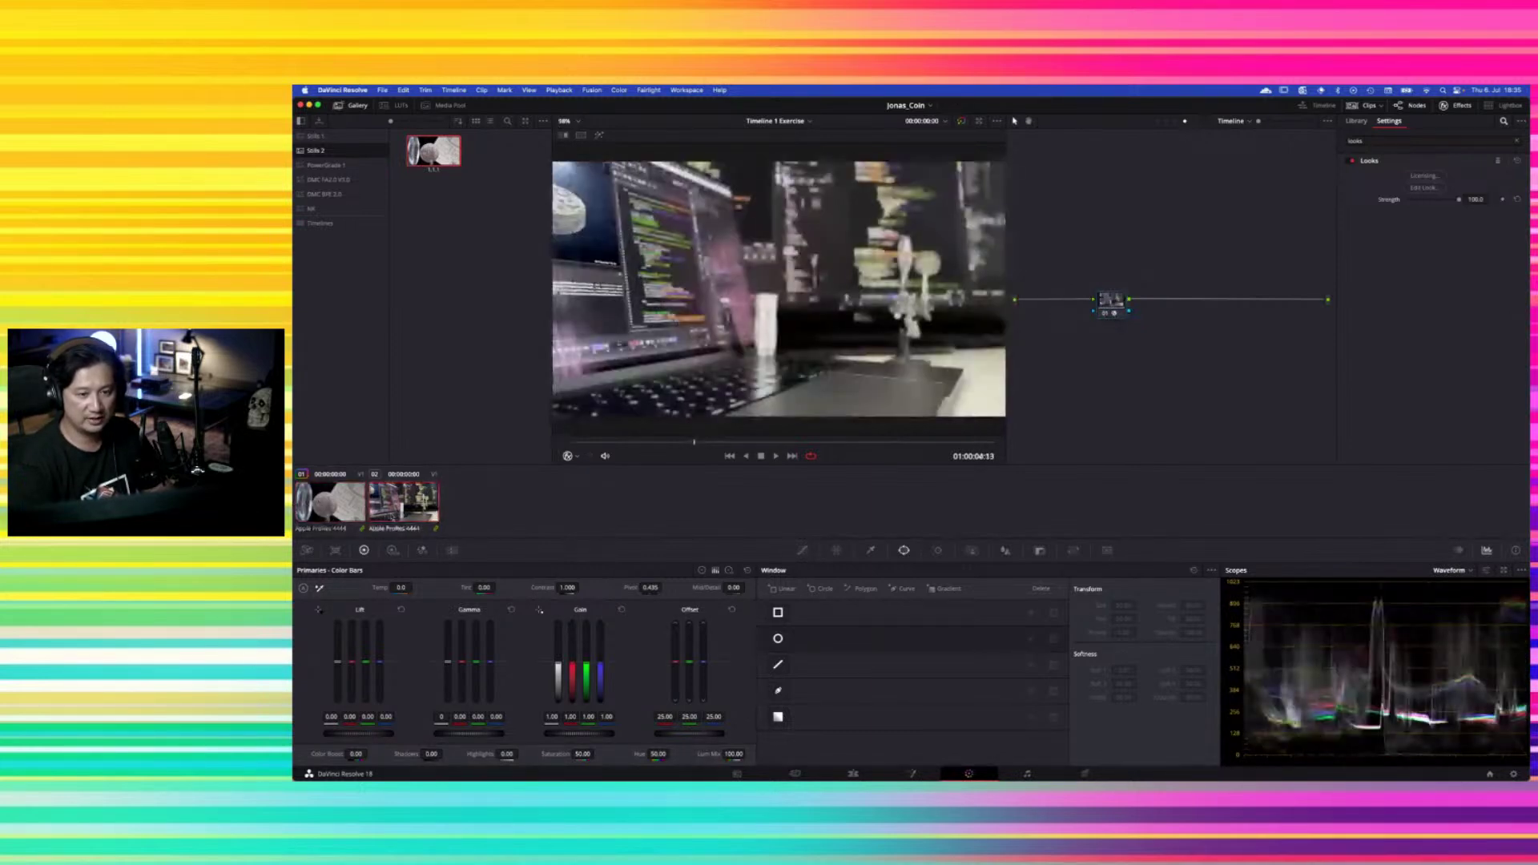
{"action": "left_click", "coordinate": [330, 503]}
{"action": "left_click", "coordinate": [387, 512]}
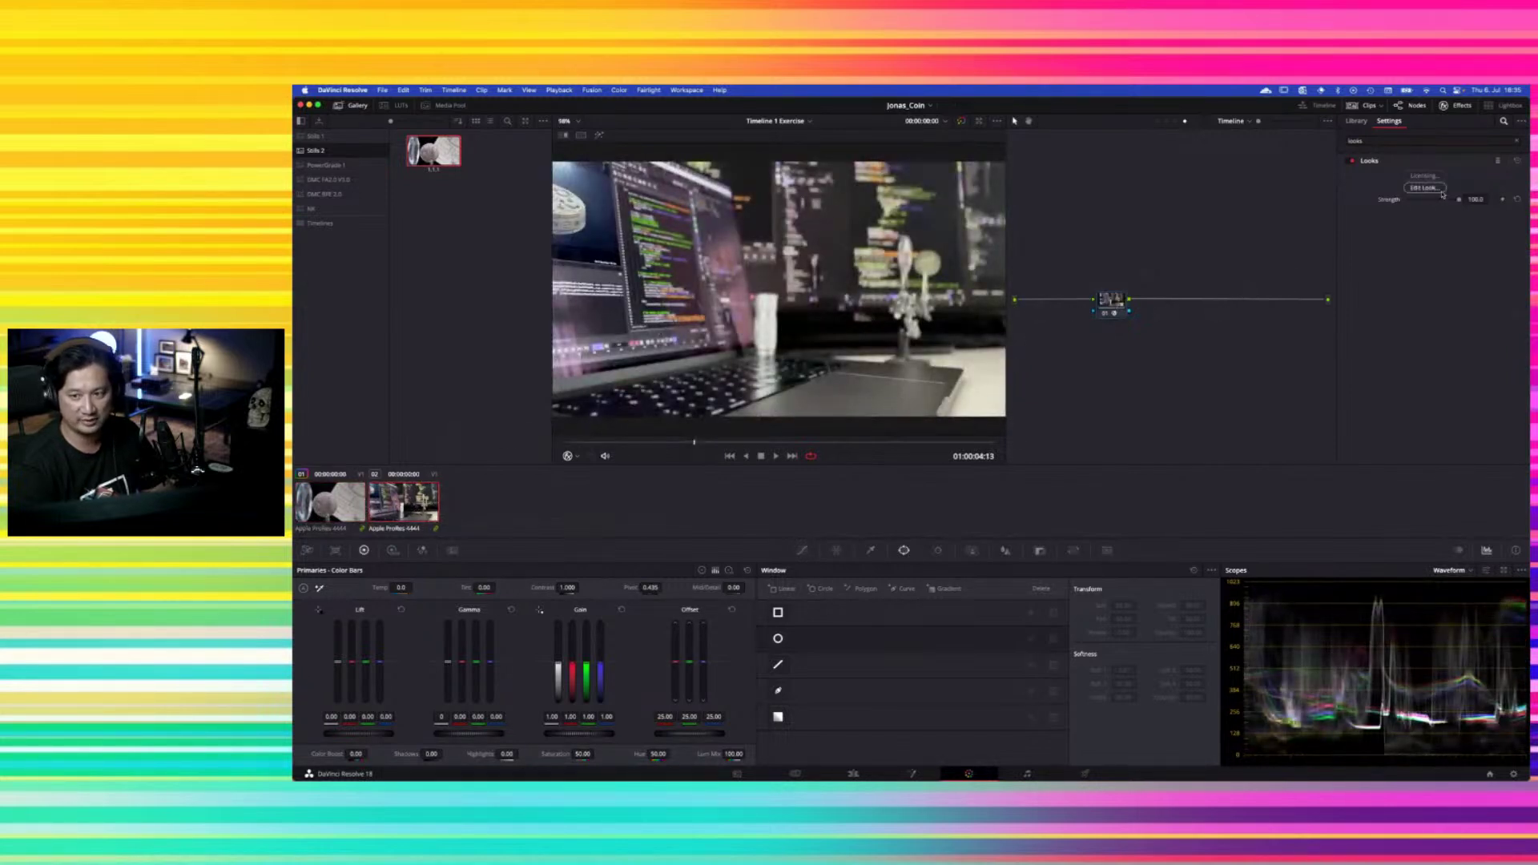
Open the Looks editor and set its color management mode to OpenColorIO - ACES with an input color space from the ACES group
{"action": "left_click", "coordinate": [1441, 192]}
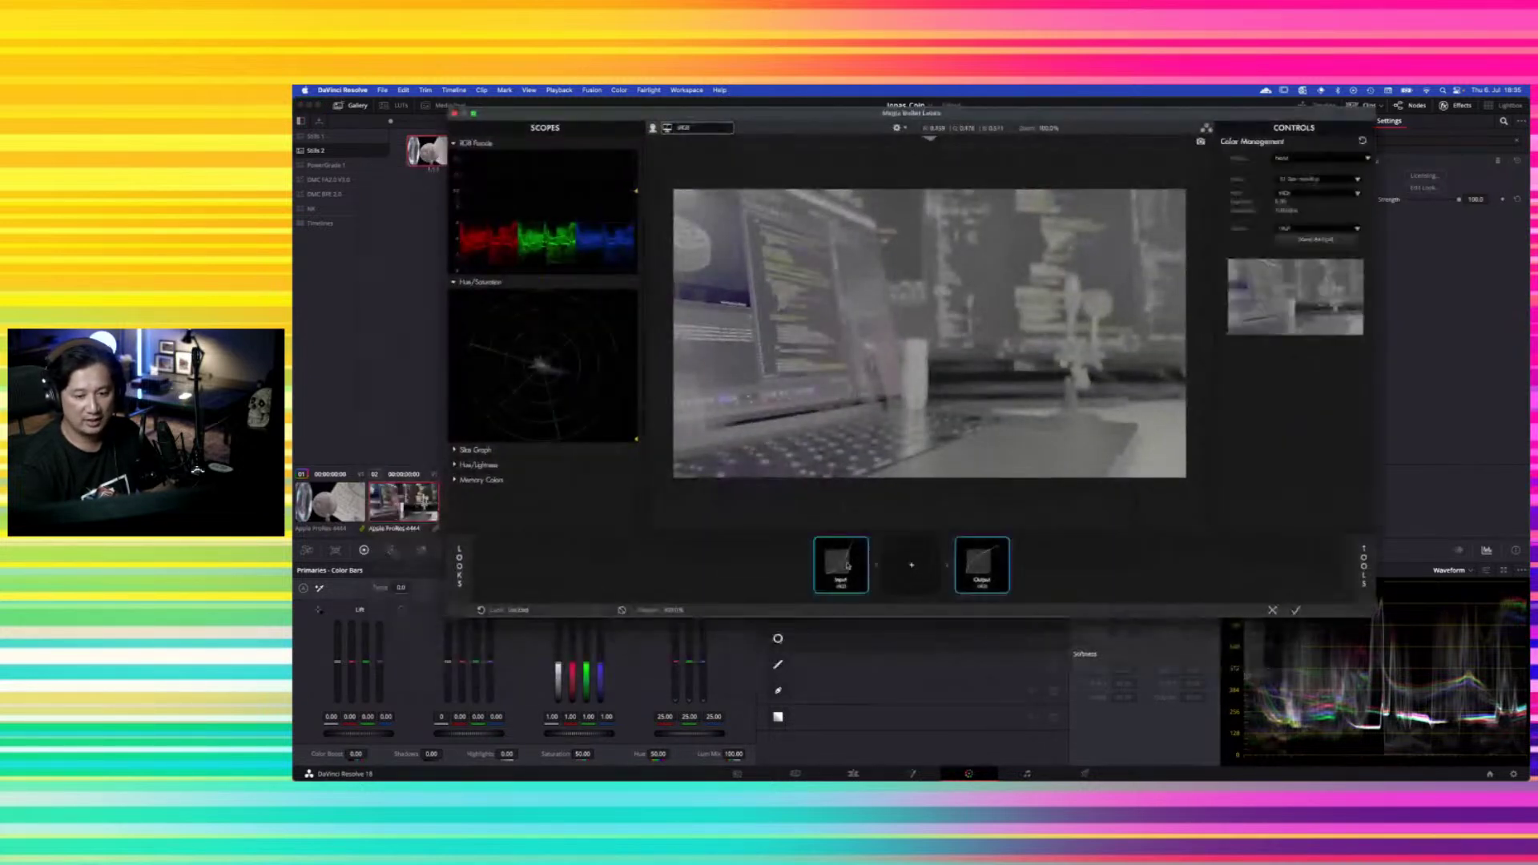
{"action": "left_click", "coordinate": [1312, 181]}
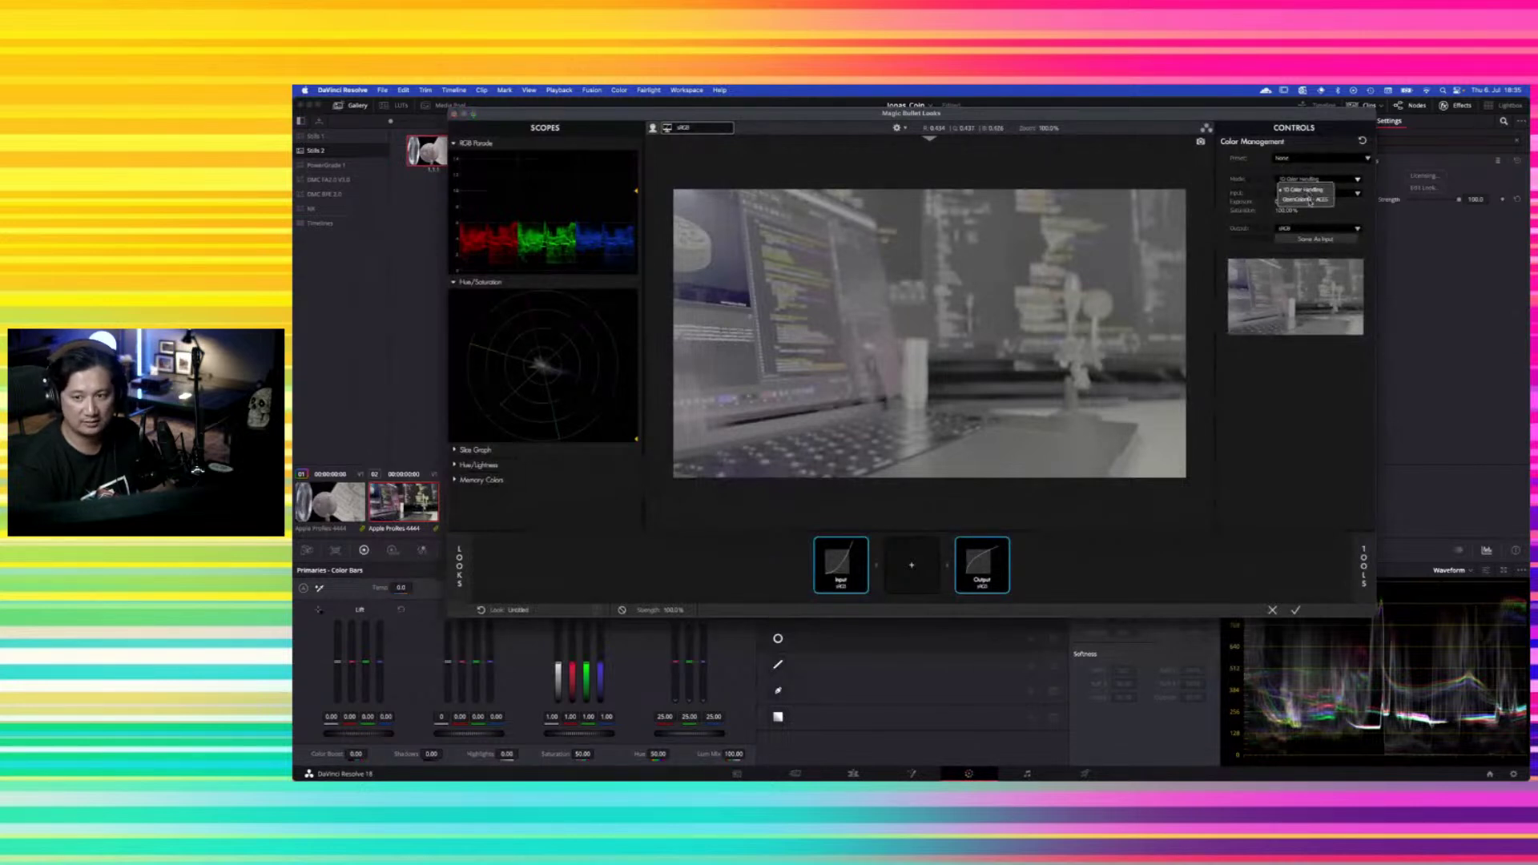
{"action": "left_click", "coordinate": [1310, 200]}
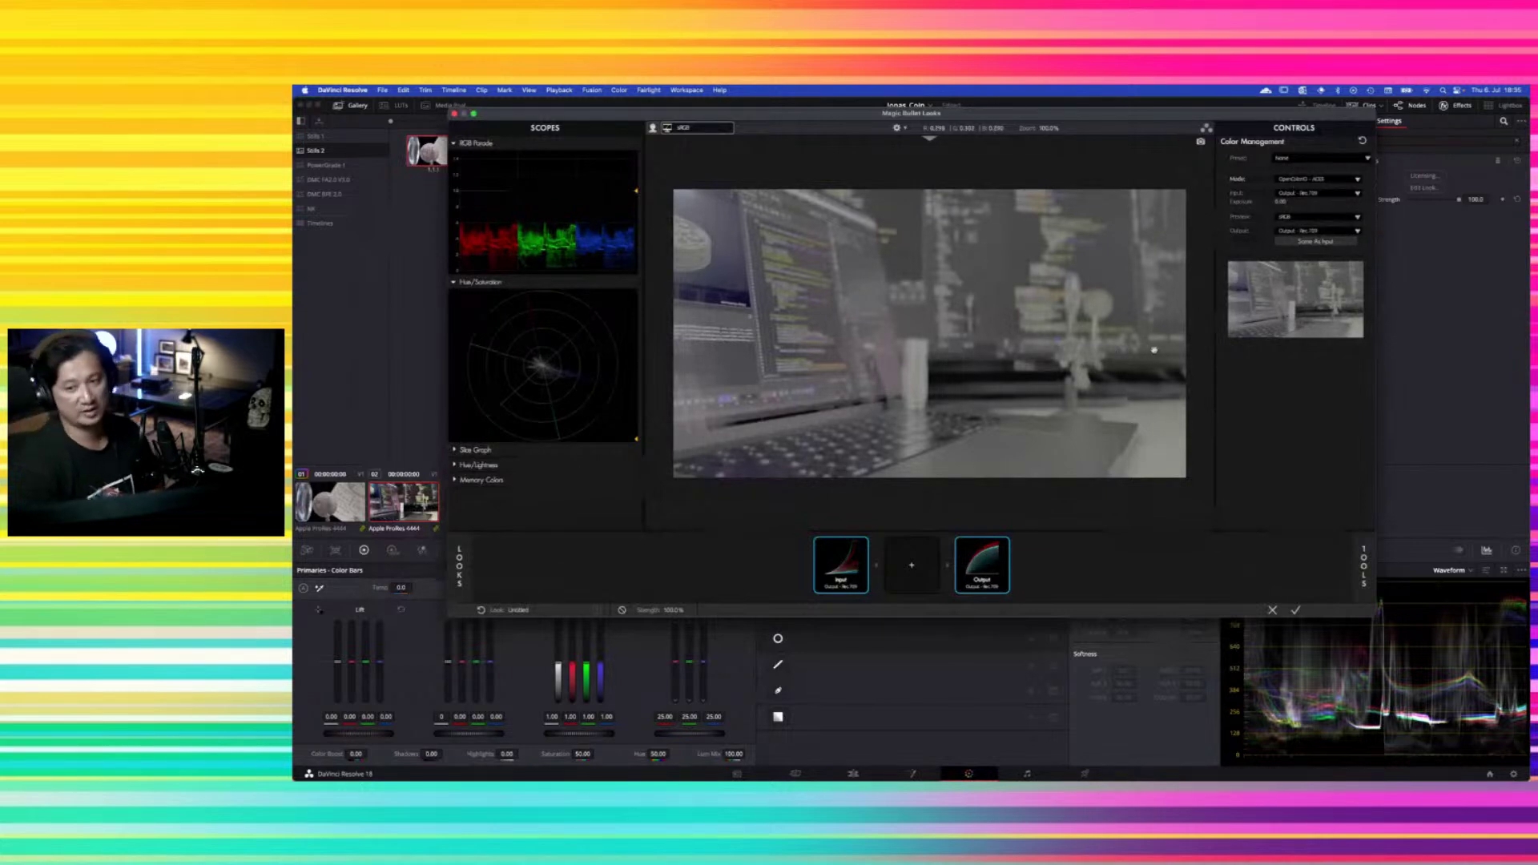
{"action": "left_click", "coordinate": [1346, 193]}
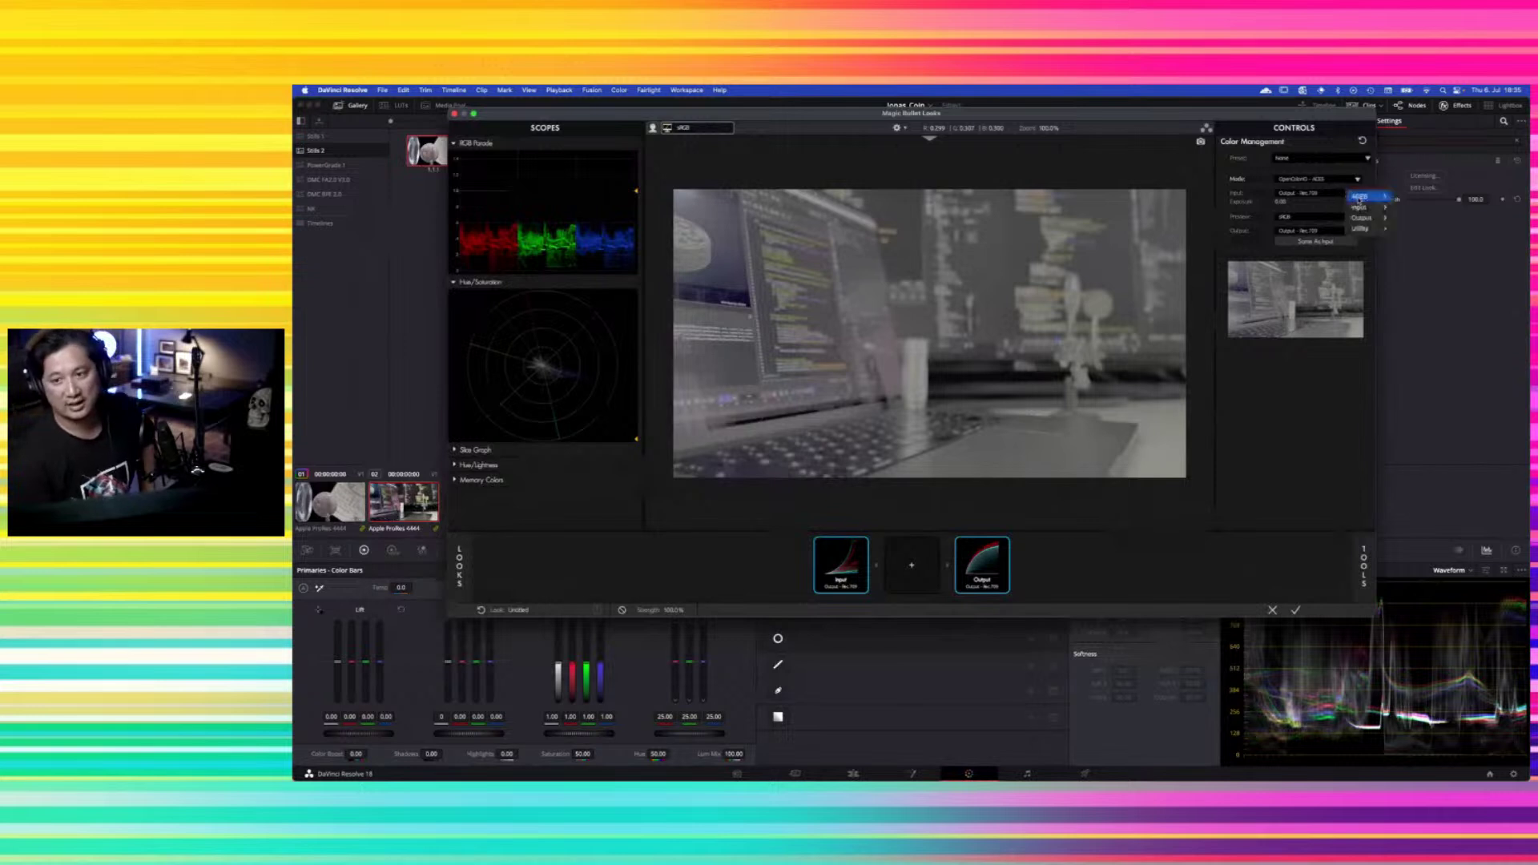
{"action": "mouse_move", "coordinate": [1359, 197]}
{"action": "left_click", "coordinate": [1406, 207]}
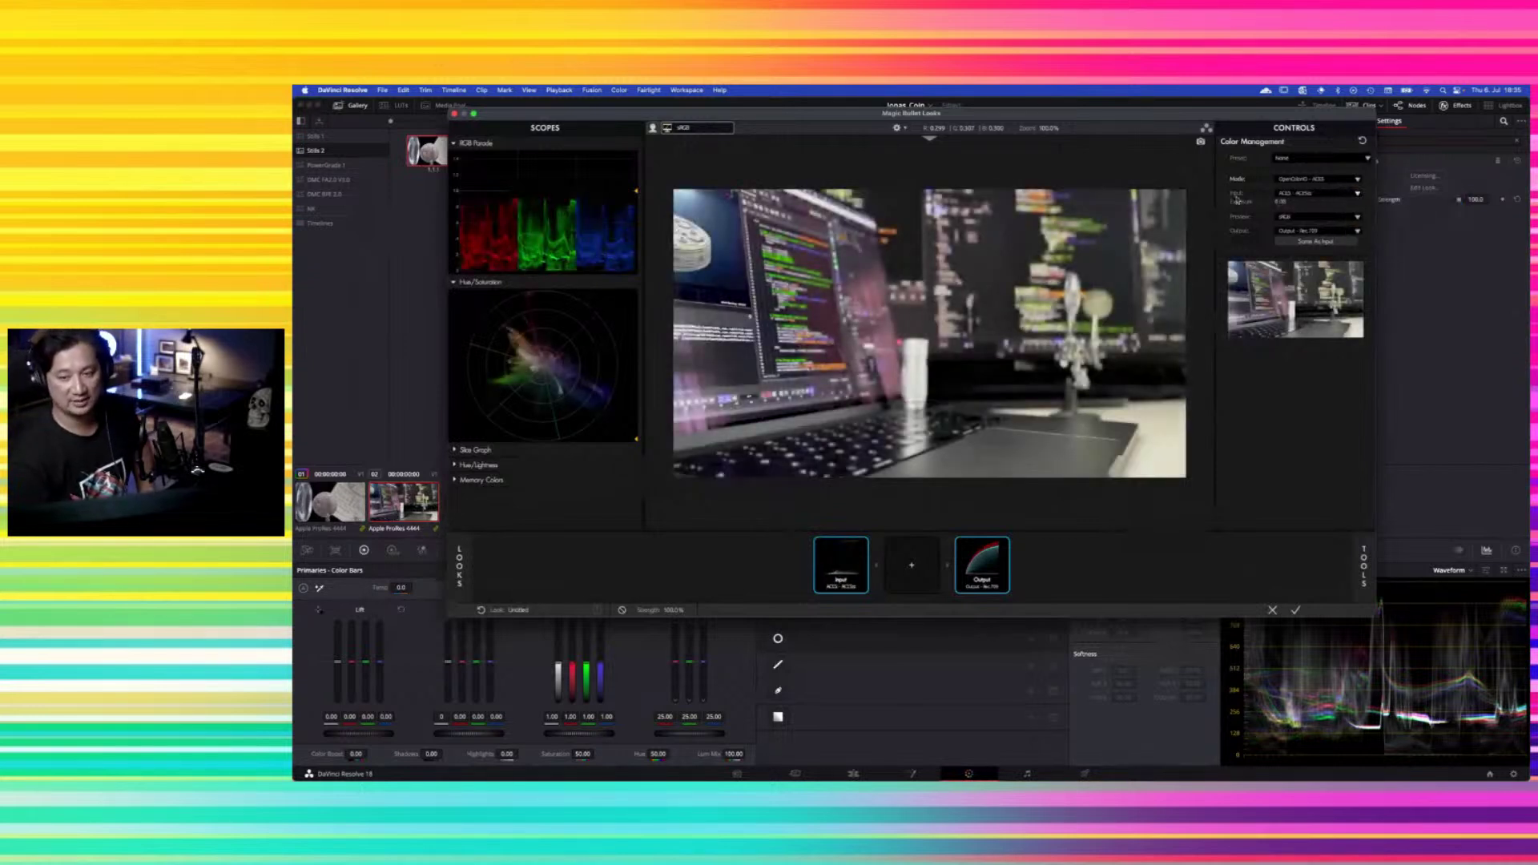
Set the color management output to Same As Input and the preview to Rec.709, and enlarge the Looks window
{"action": "left_click", "coordinate": [1322, 242]}
{"action": "left_click", "coordinate": [1317, 217]}
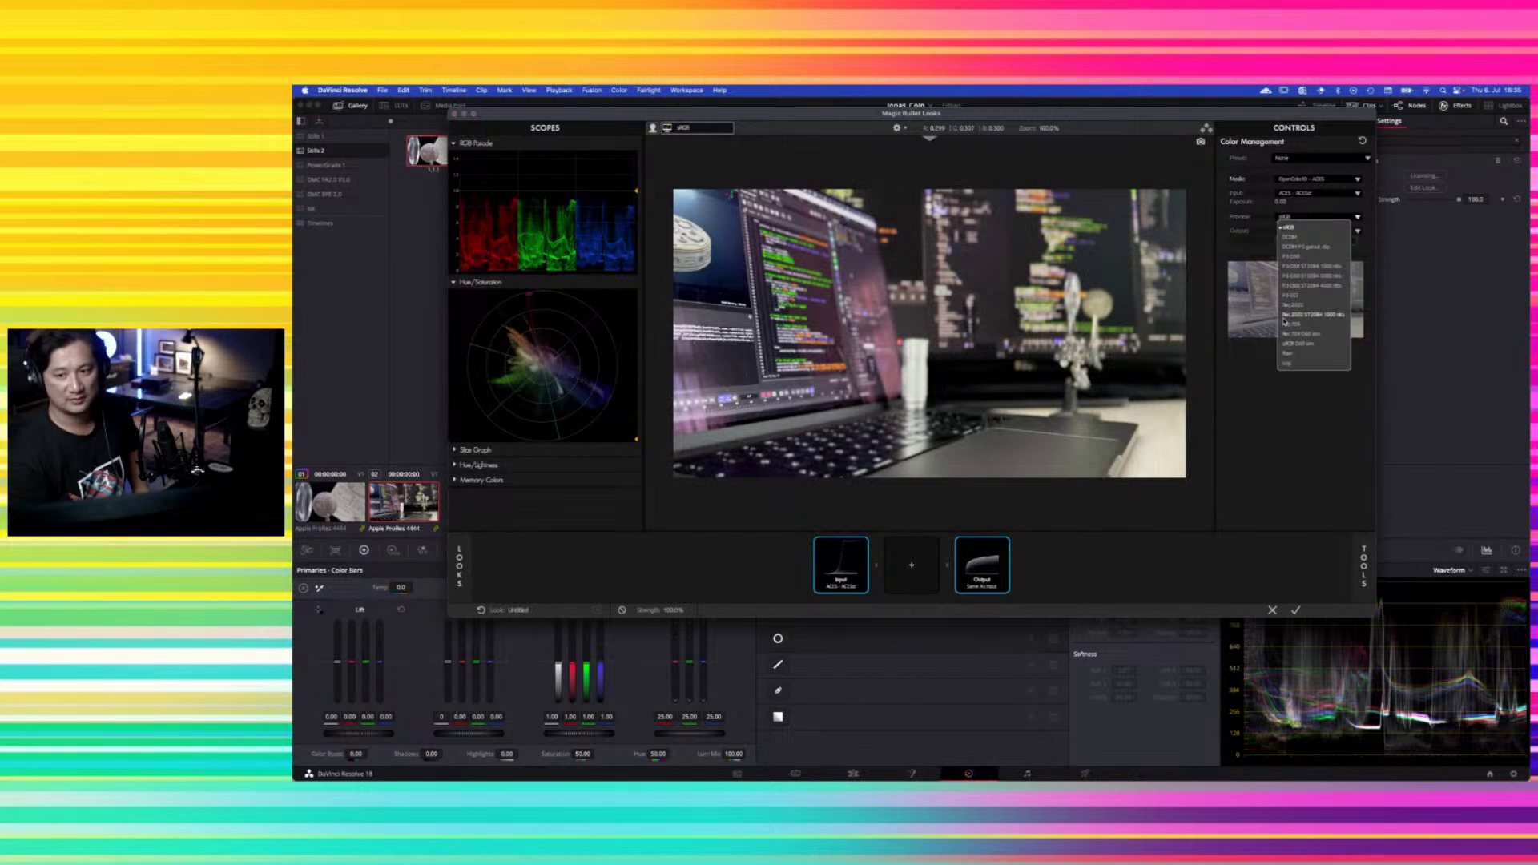
{"action": "left_click", "coordinate": [1301, 324]}
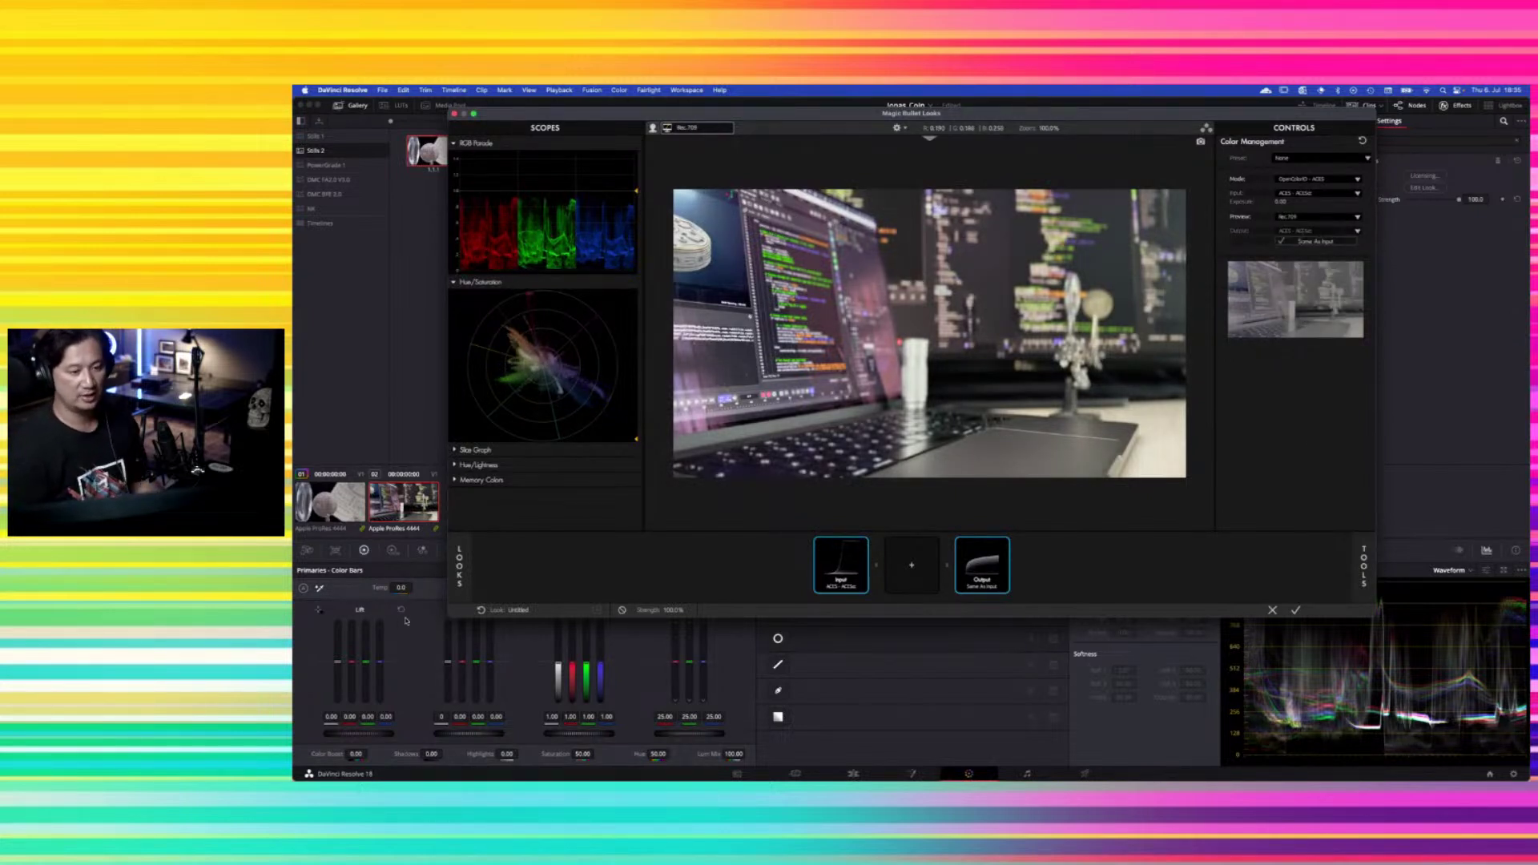
{"action": "left_click_drag", "start_coordinate": [446, 616], "coordinate": [390, 697]}
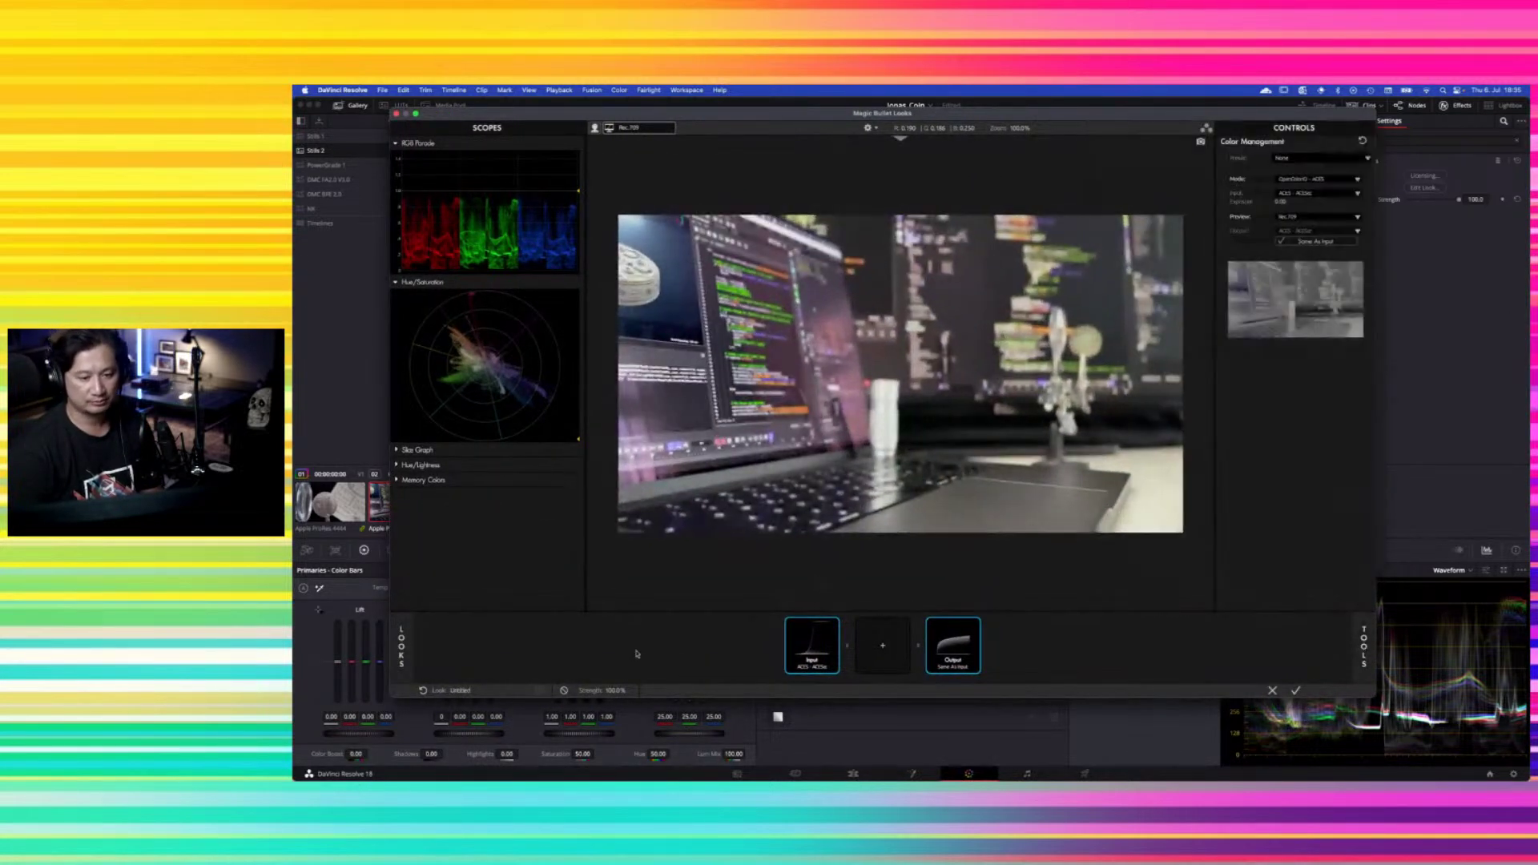
Load the saved hologram look from the custom looks and apply it to the timeline-level node
{"action": "mouse_move", "coordinate": [399, 657]}
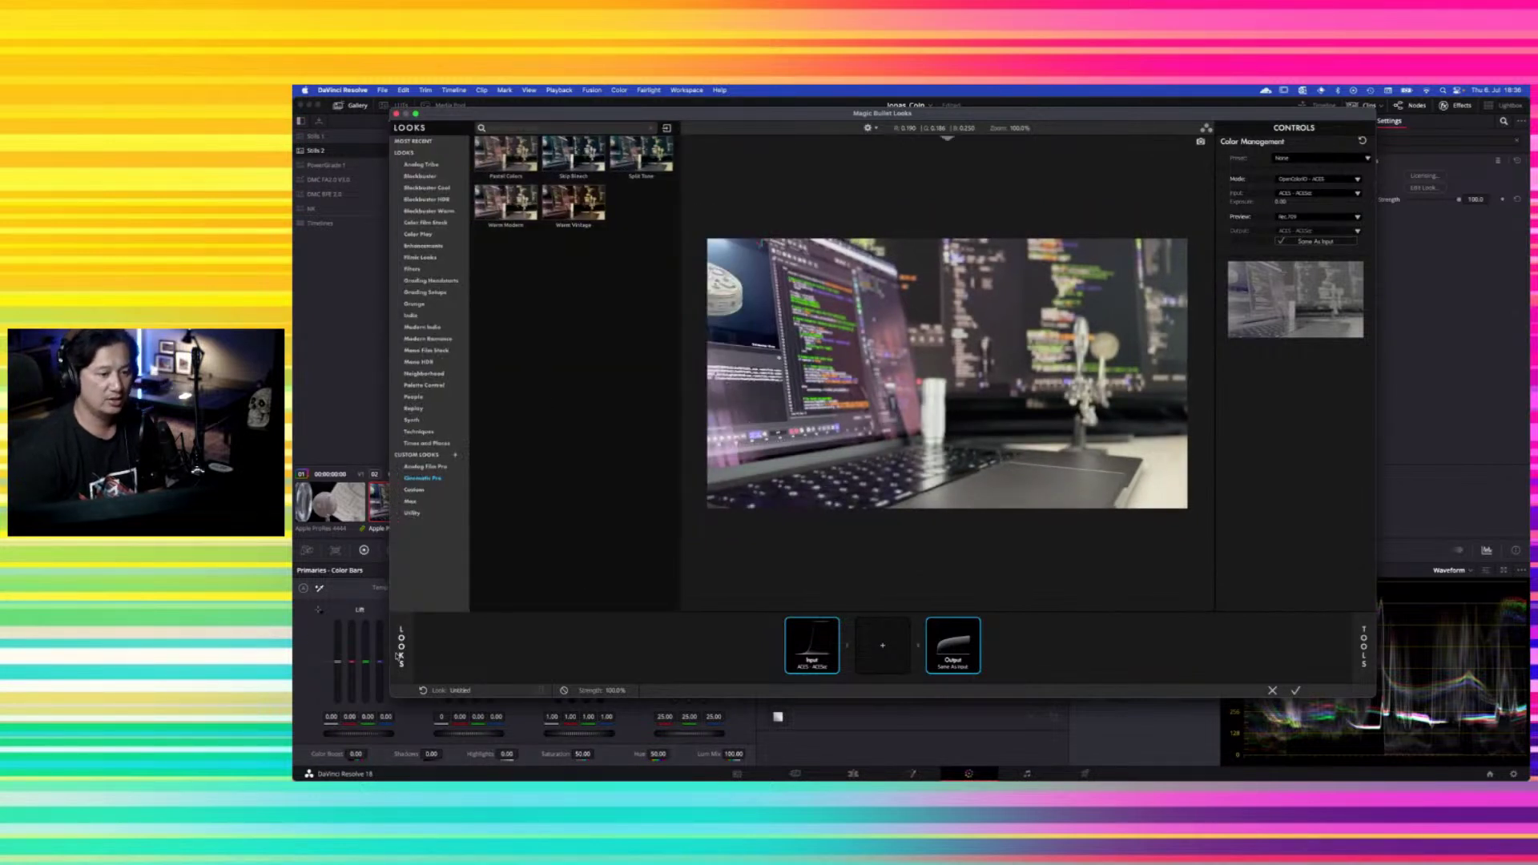
{"action": "left_click", "coordinate": [410, 501]}
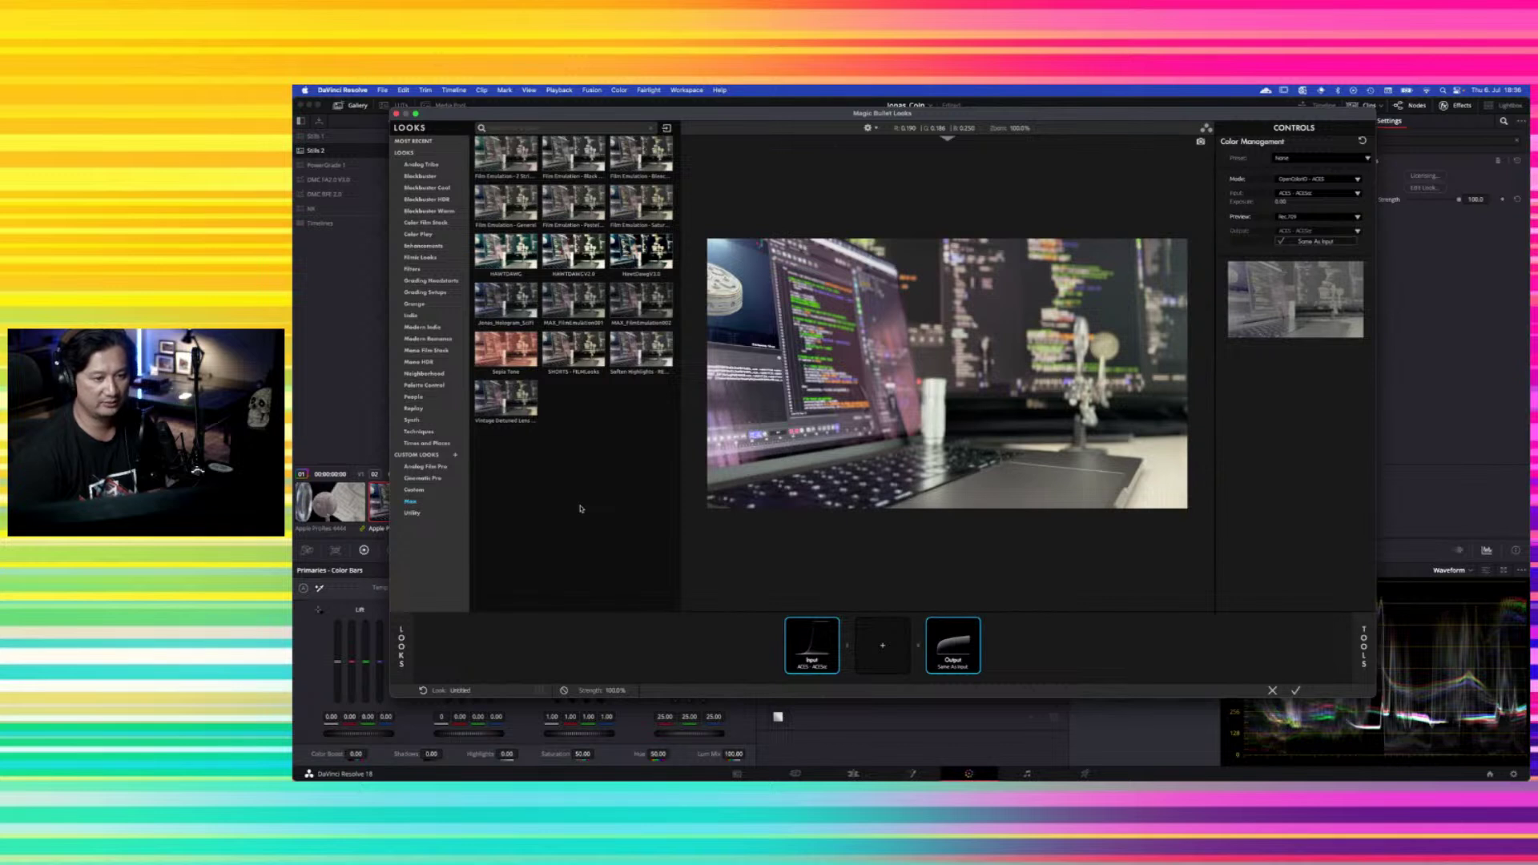
{"action": "left_click", "coordinate": [505, 303]}
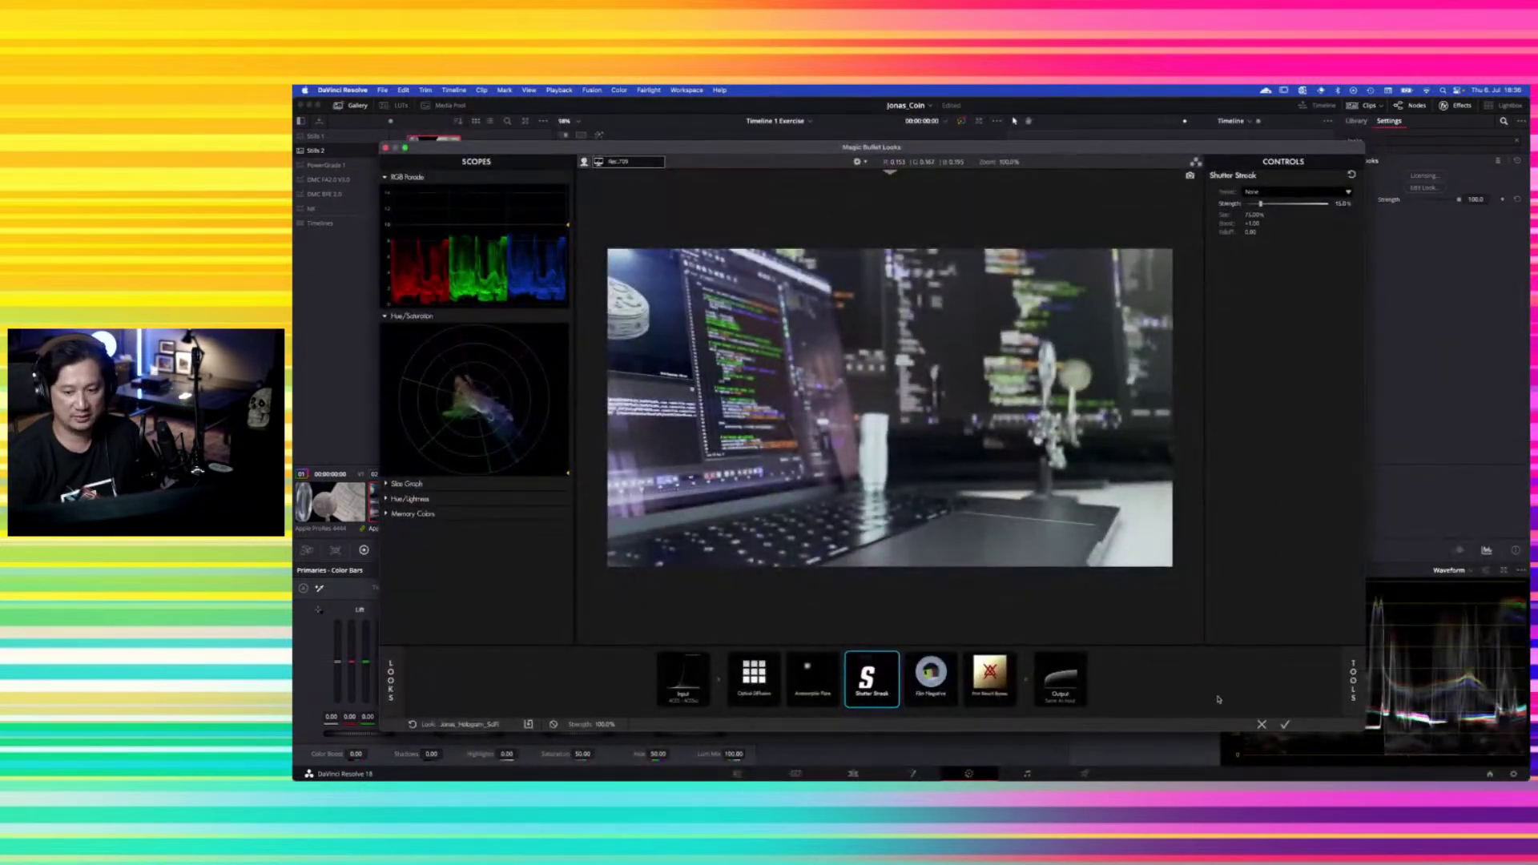
{"action": "left_click", "coordinate": [1285, 725]}
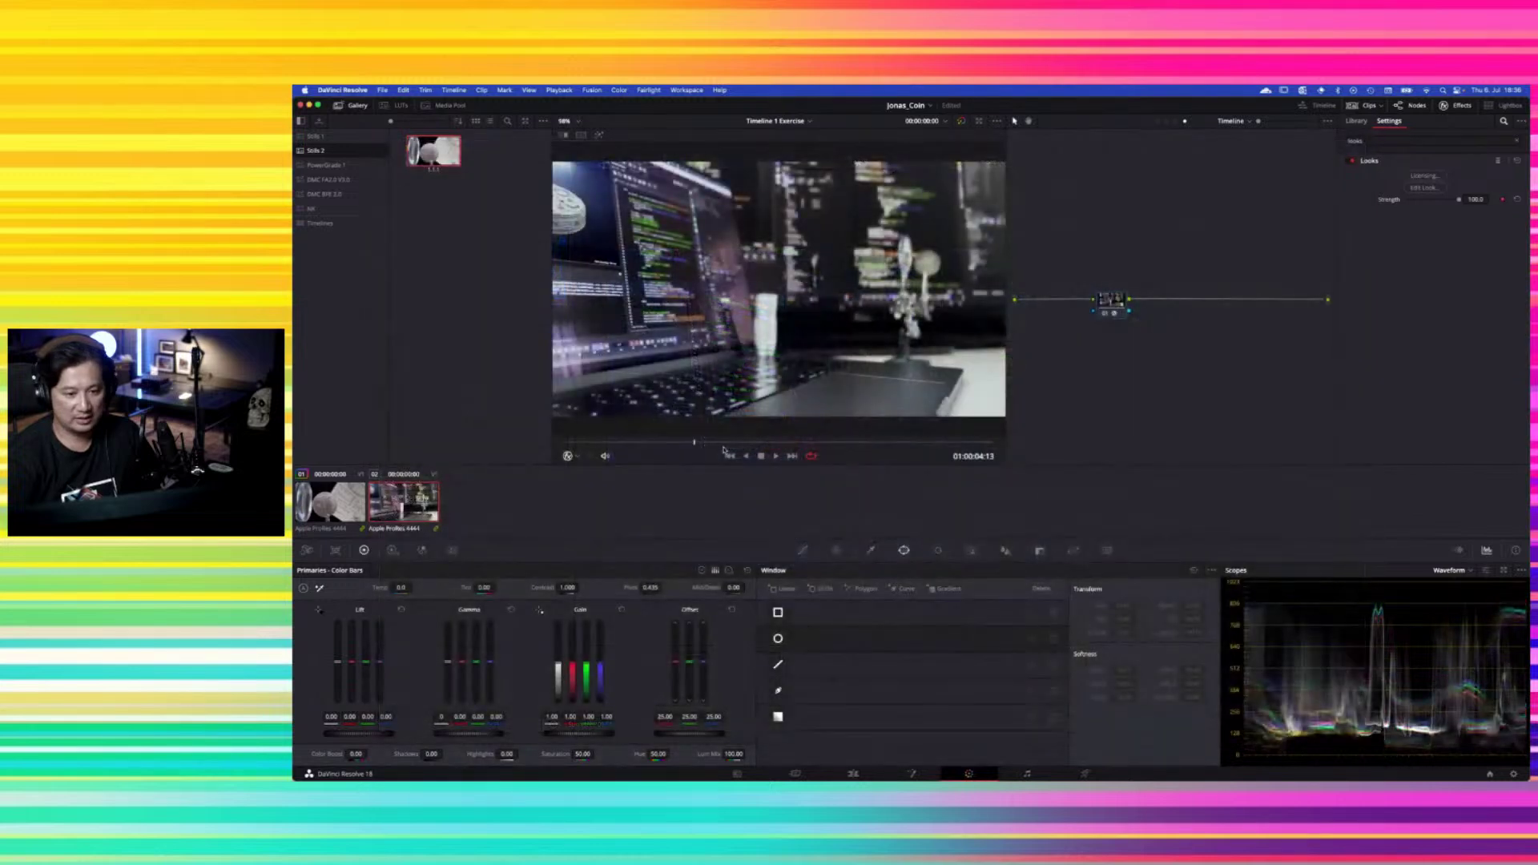
Go to the frame with the pointing hand, reopen the look and disable all its tools except Film Negative
{"action": "left_click_drag", "start_coordinate": [701, 445], "coordinate": [883, 444]}
{"action": "left_click", "coordinate": [1424, 187]}
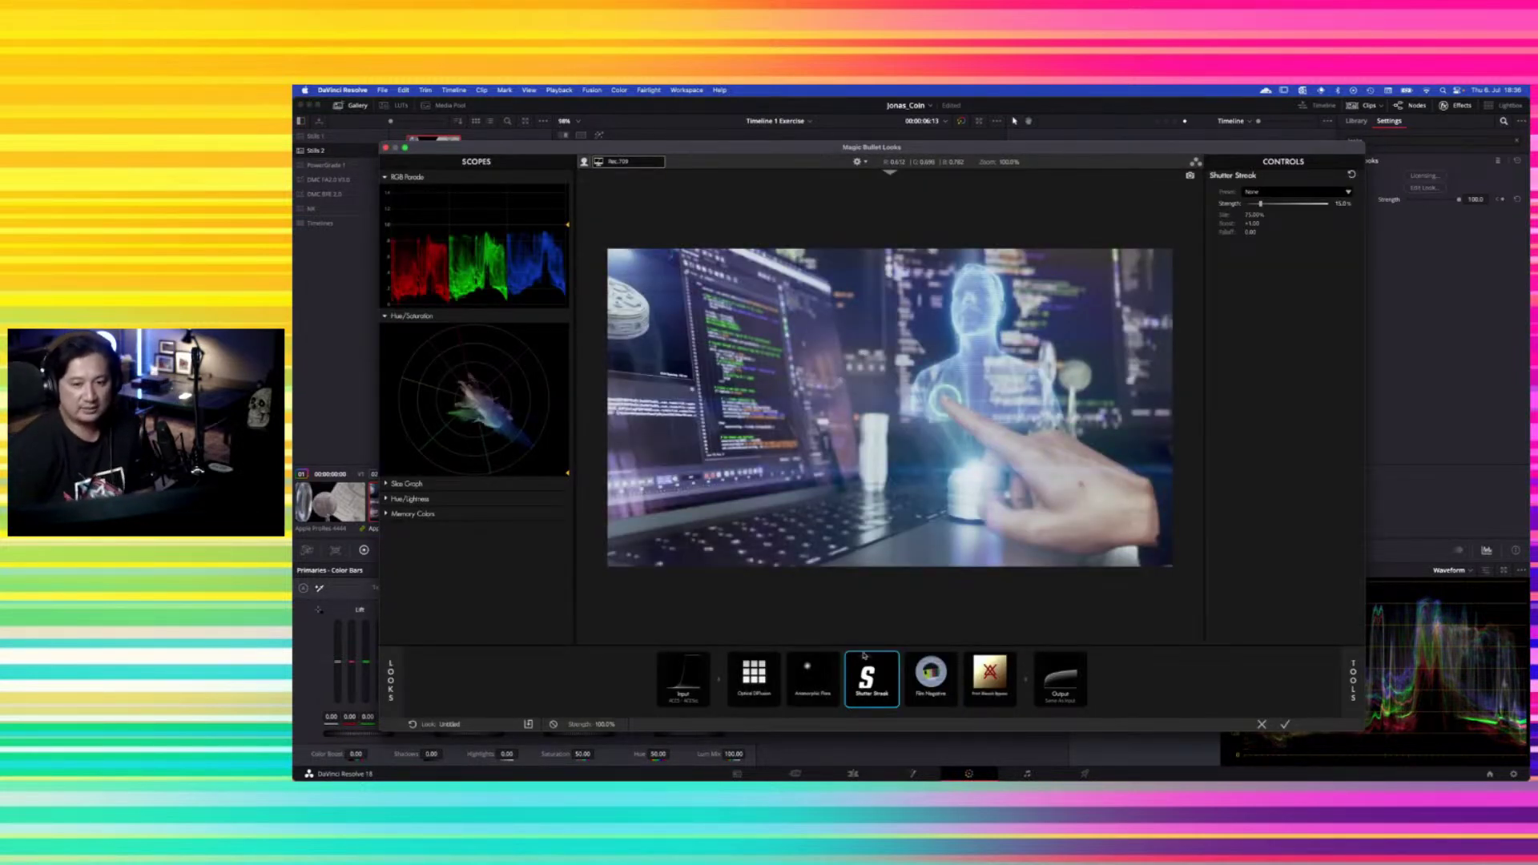
{"action": "left_click", "coordinate": [1013, 657]}
{"action": "left_click", "coordinate": [894, 659]}
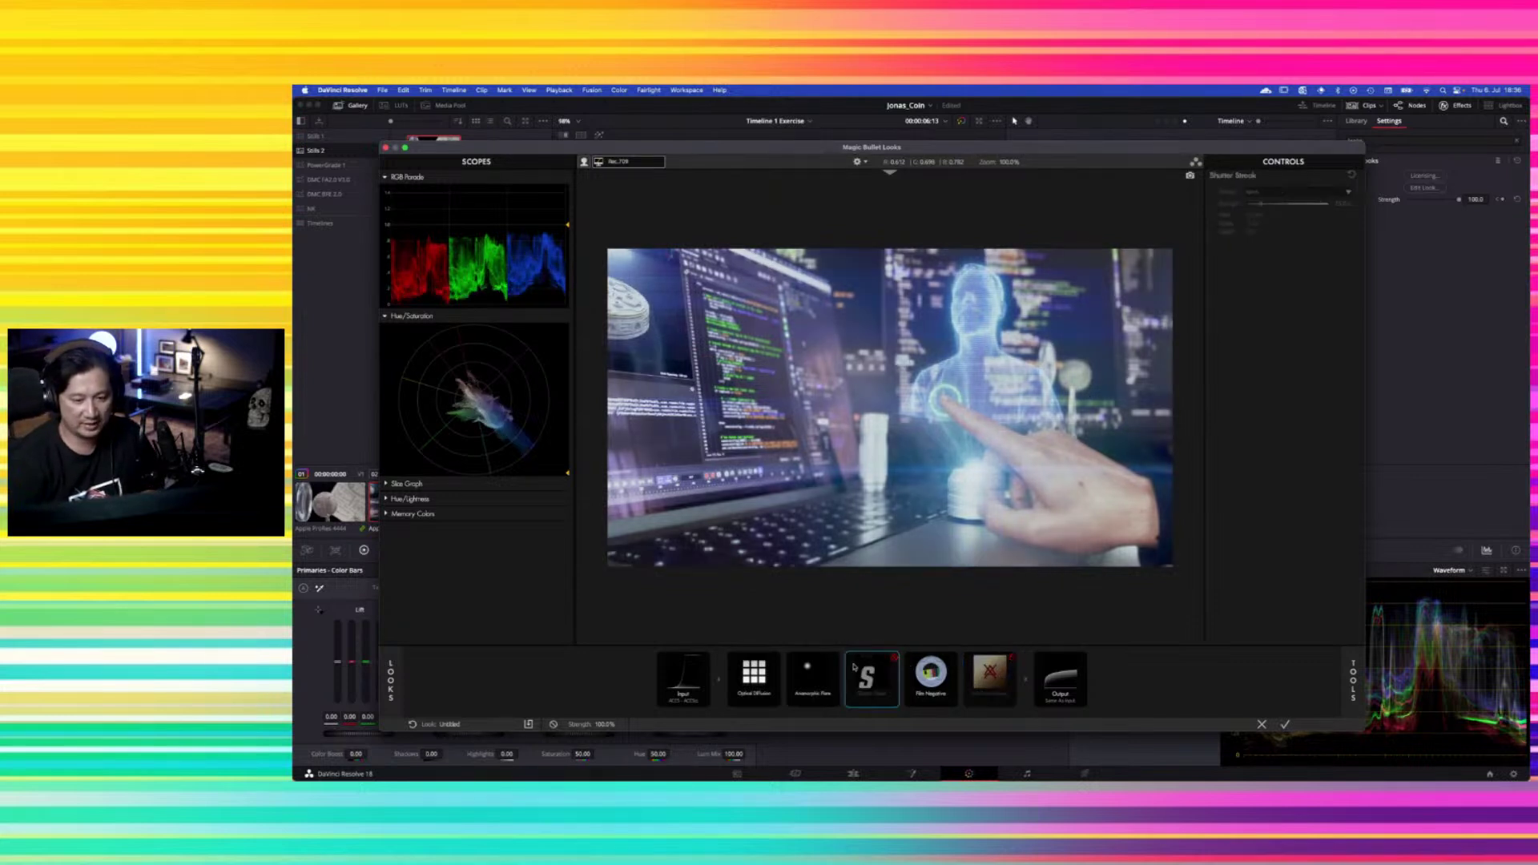
{"action": "left_click", "coordinate": [833, 658]}
{"action": "left_click", "coordinate": [775, 658]}
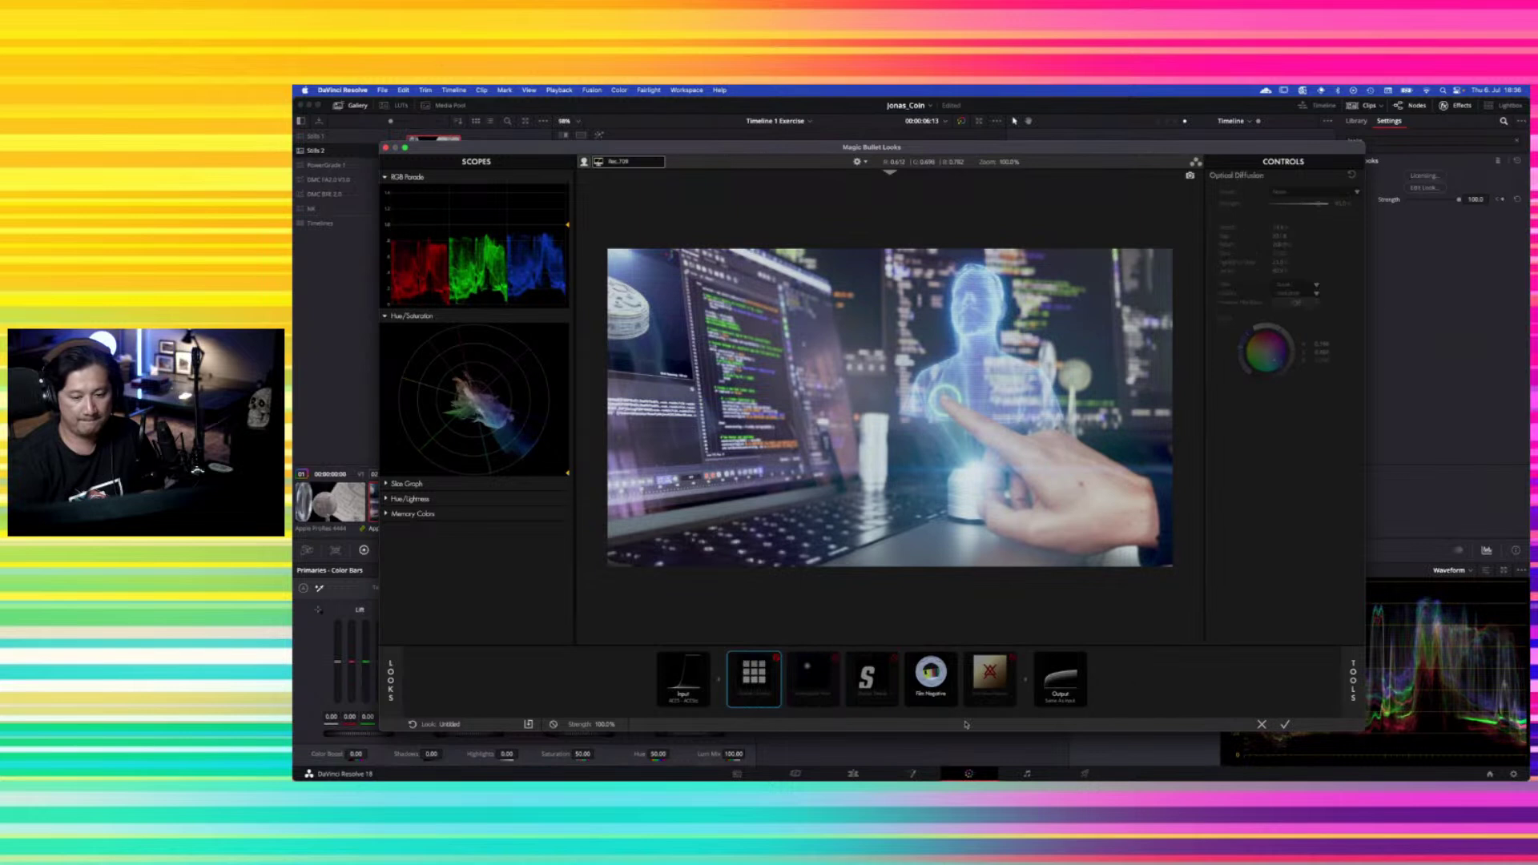
Inspect the Film Negative settings and toggle the tool repeatedly to compare the image with and without it
{"action": "left_click", "coordinate": [930, 677]}
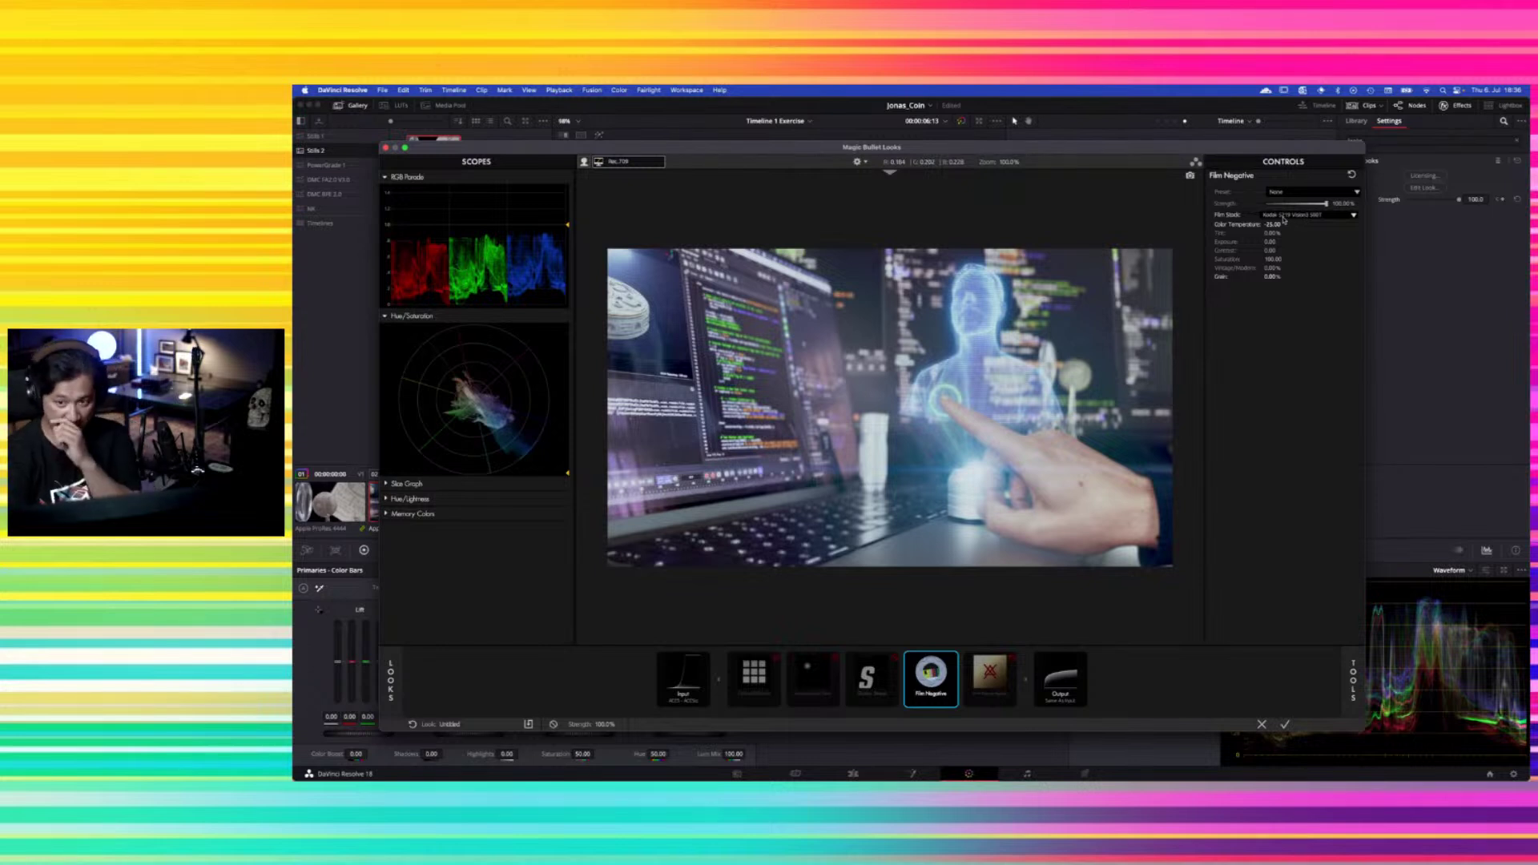
{"action": "left_click", "coordinate": [953, 658]}
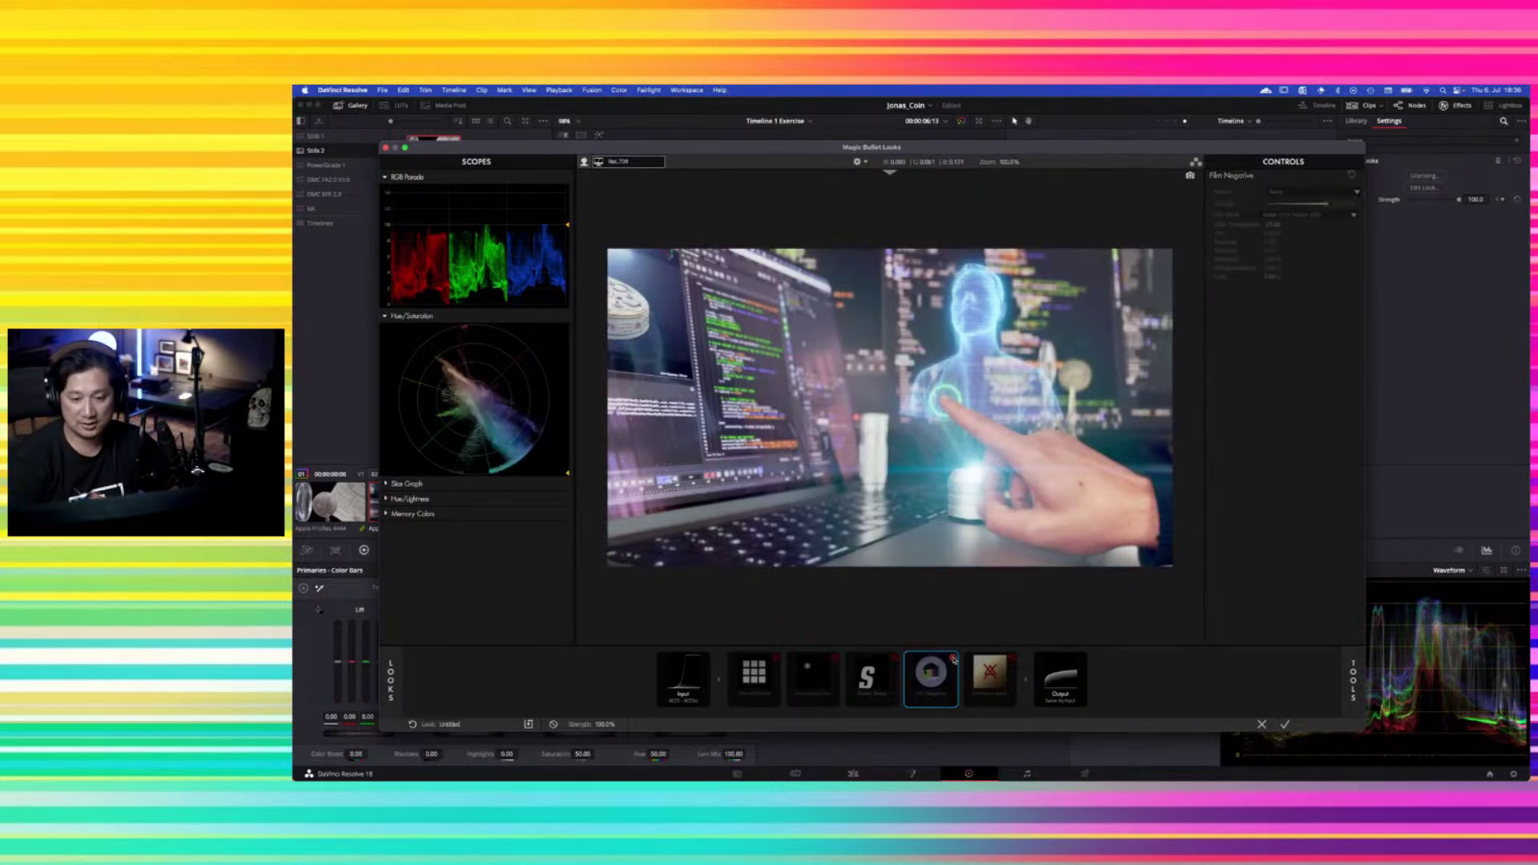
{"action": "left_click", "coordinate": [953, 658]}
{"action": "left_click", "coordinate": [953, 658]}
{"action": "left_click", "coordinate": [953, 658]}
{"action": "left_click", "coordinate": [953, 658]}
{"action": "left_click", "coordinate": [953, 659]}
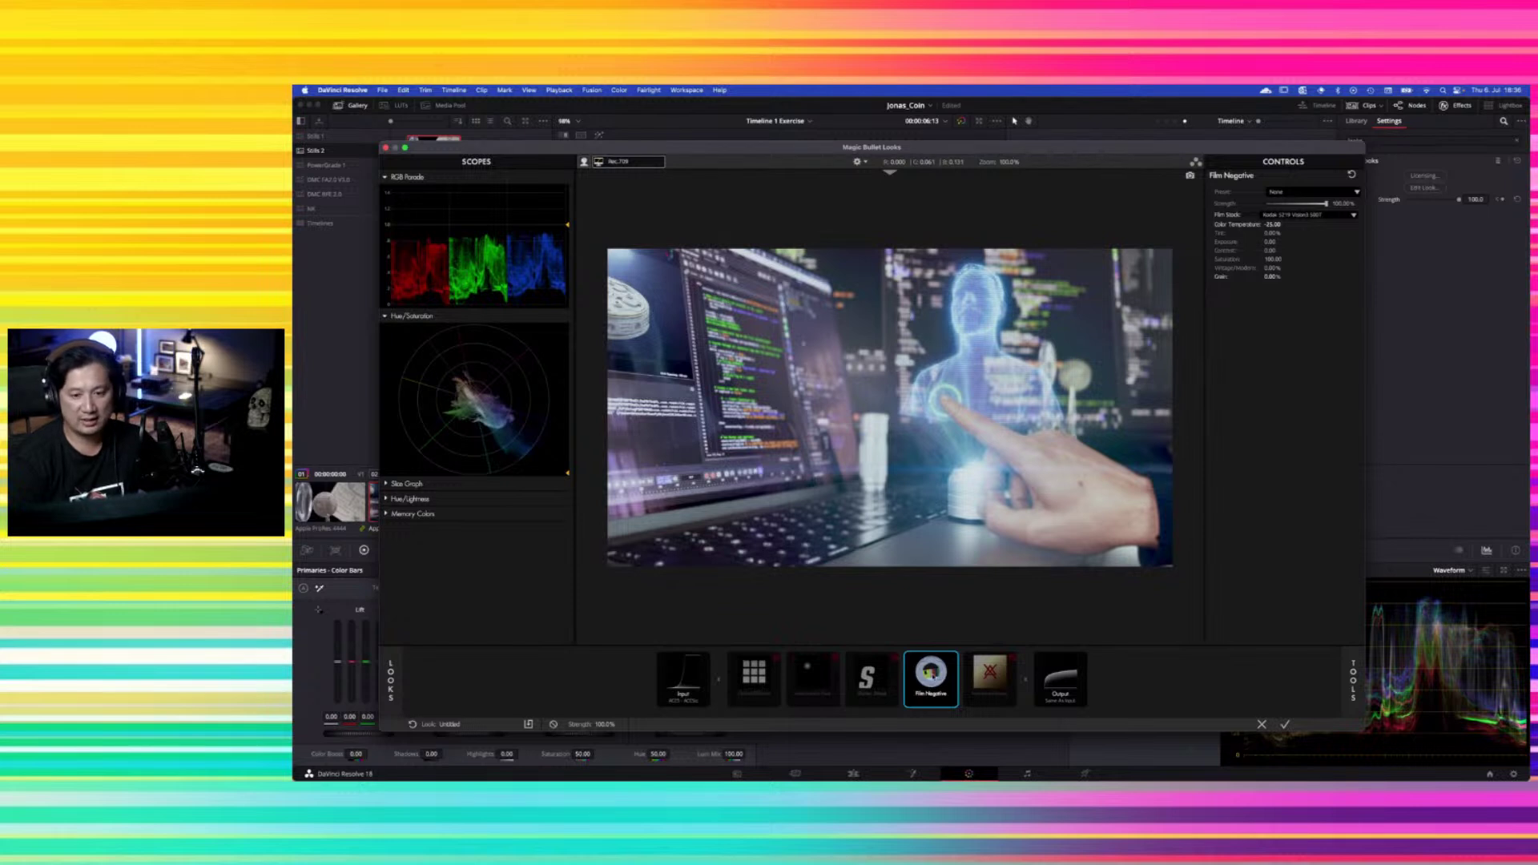
Remove all tools from the look's chain and add a fresh Film Negative tool
{"action": "left_click_drag", "start_coordinate": [932, 675], "coordinate": [854, 726]}
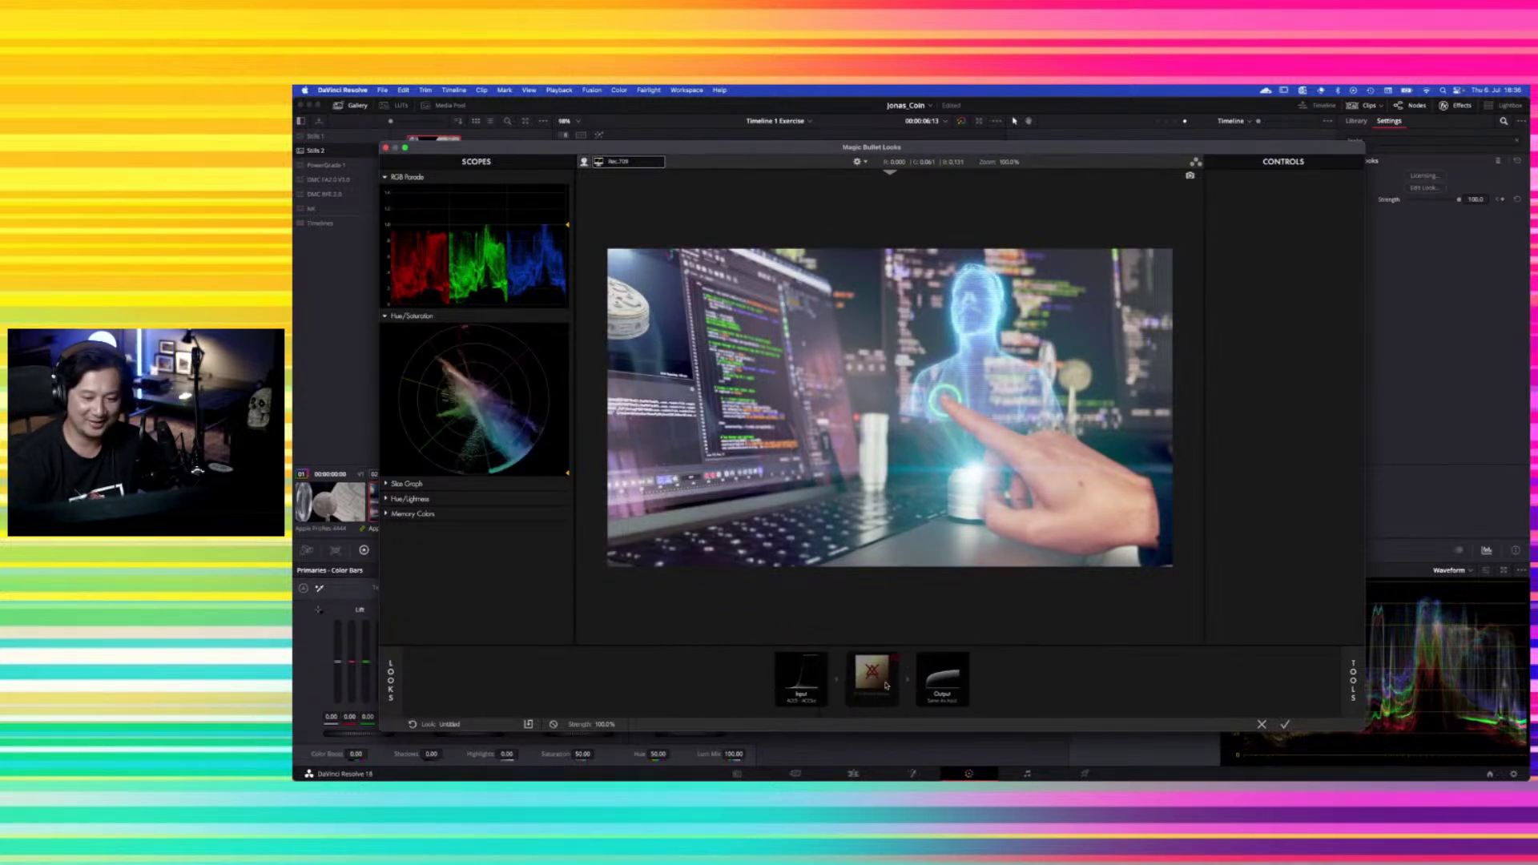
{"action": "left_click", "coordinate": [1352, 678]}
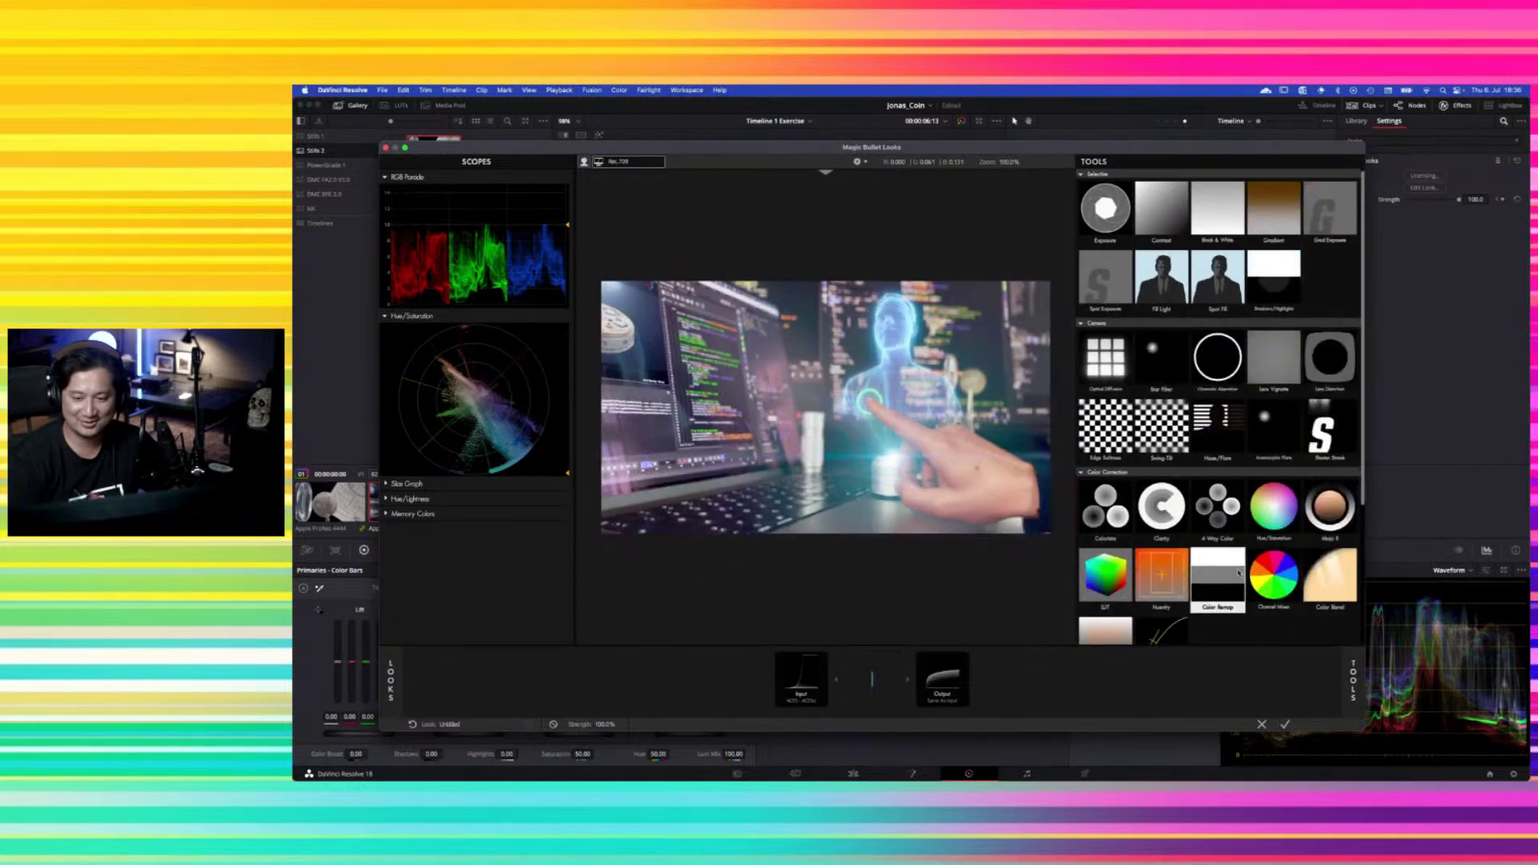
{"action": "scroll", "coordinate": [1153, 521], "scroll_direction": "down", "scroll_amount": 3}
{"action": "left_click_drag", "start_coordinate": [1105, 532], "coordinate": [872, 676]}
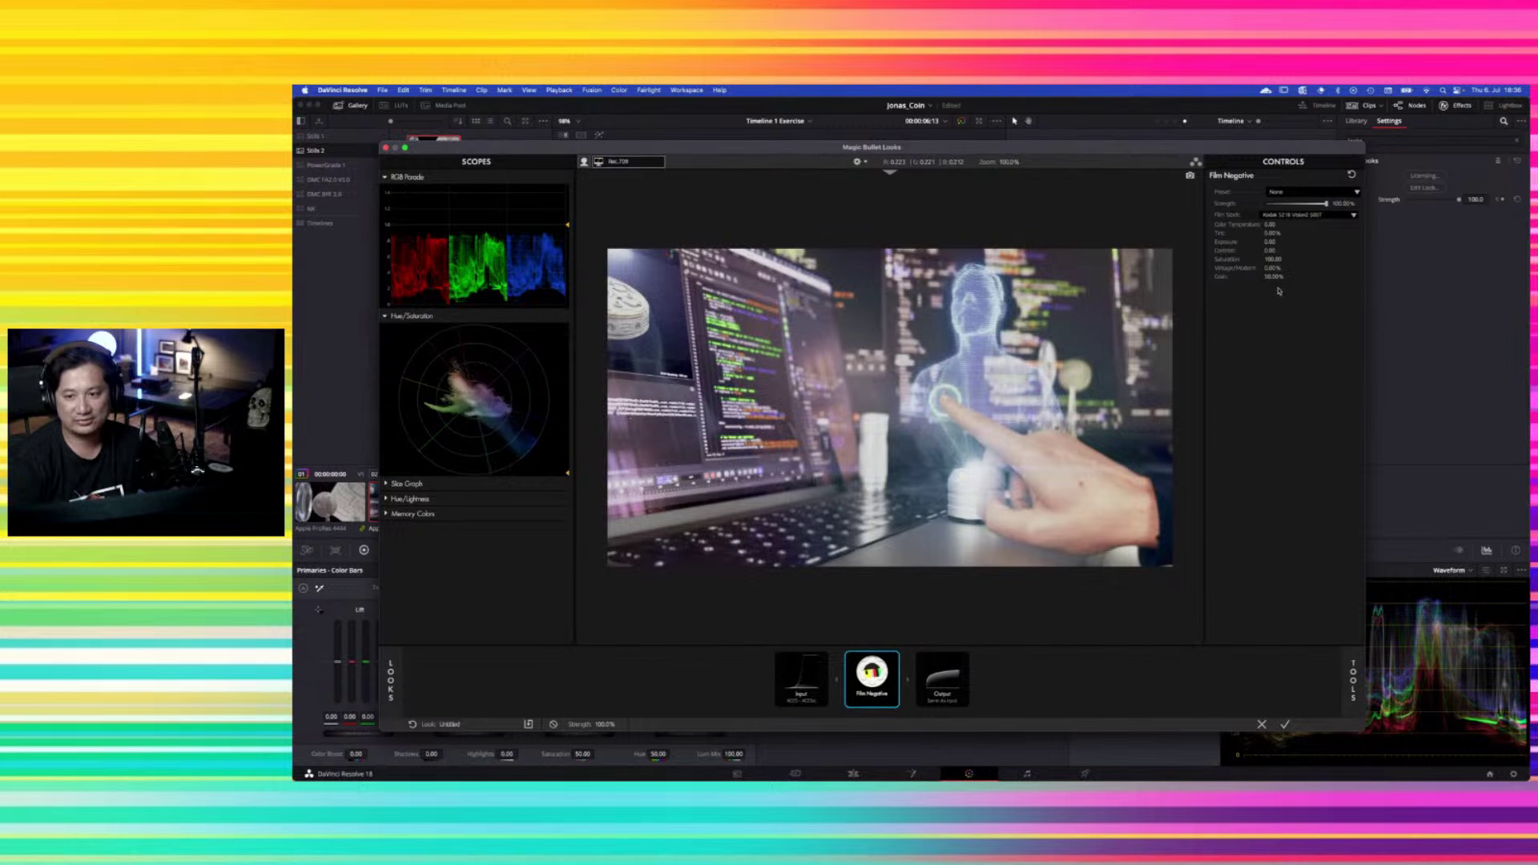
Set the Film Negative grain to 0% and choose the Kodak 5219 Vision3 500T film stock
{"action": "left_click_drag", "start_coordinate": [1273, 276], "coordinate": [1249, 276]}
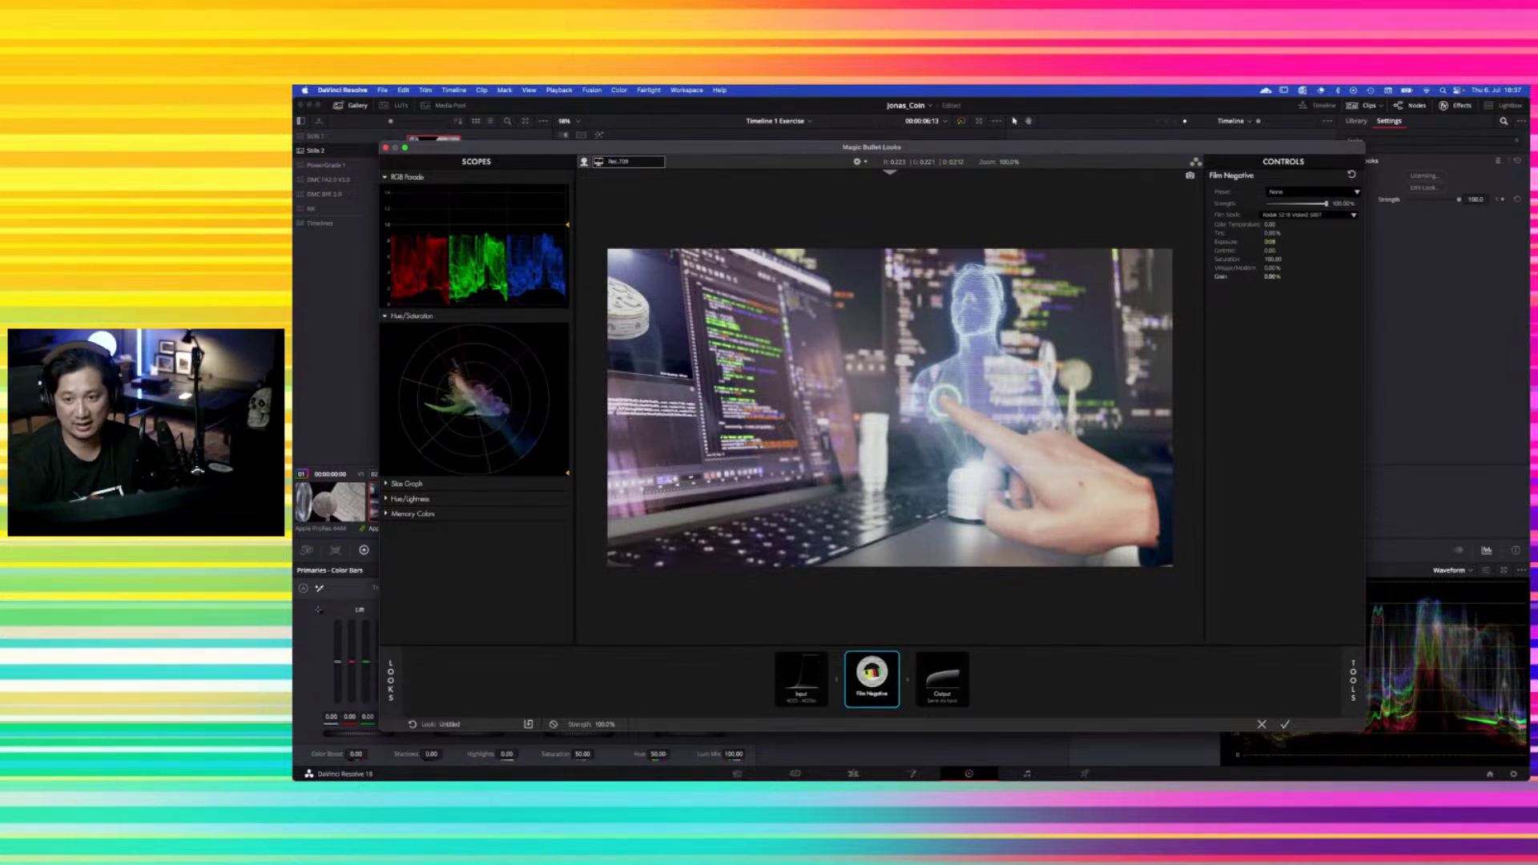
{"action": "left_click", "coordinate": [1303, 216]}
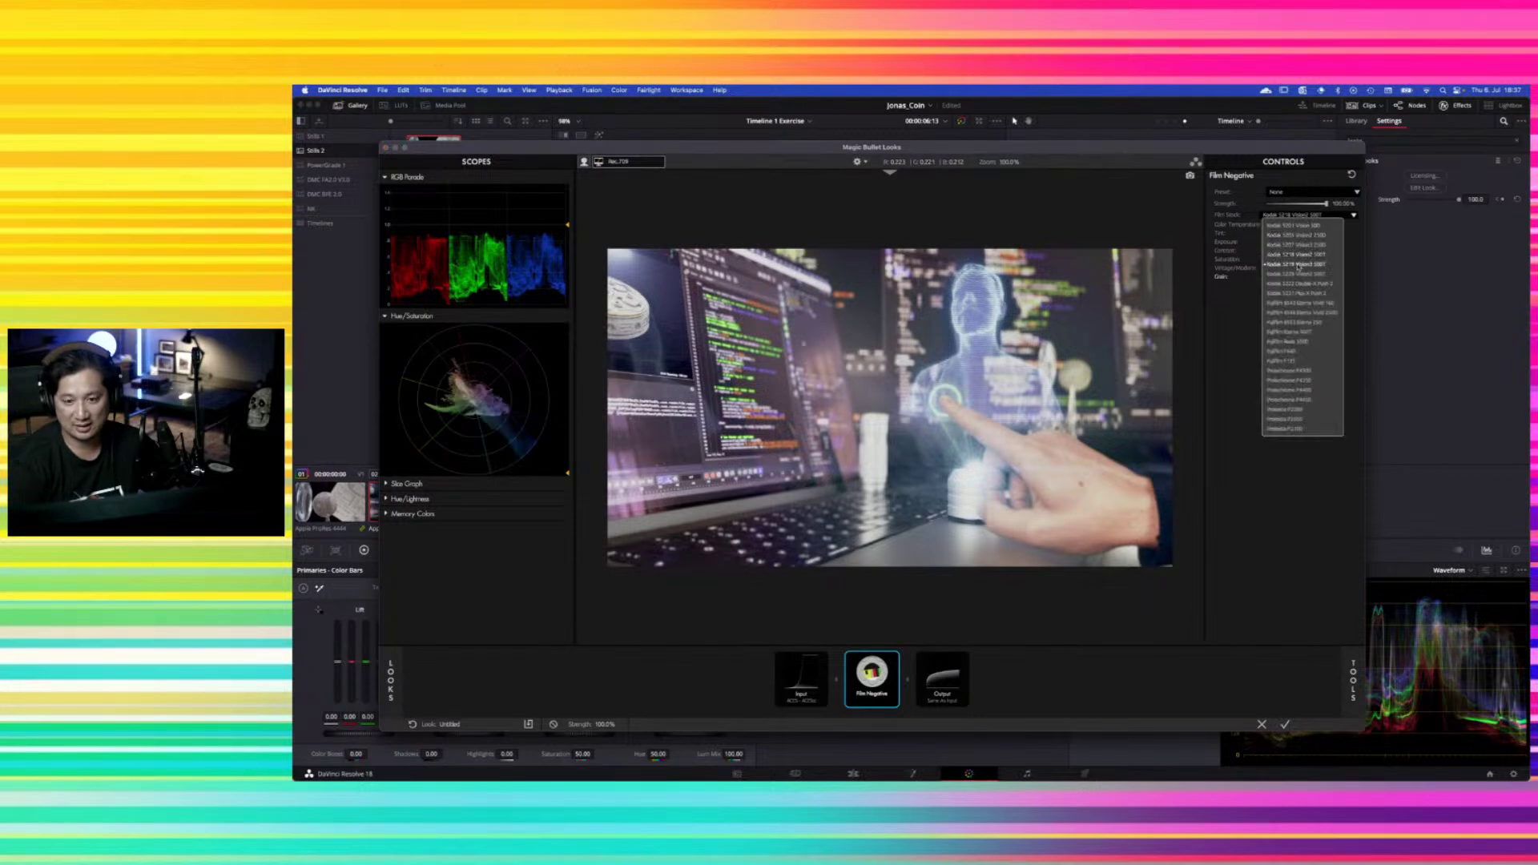
{"action": "left_click", "coordinate": [1298, 265]}
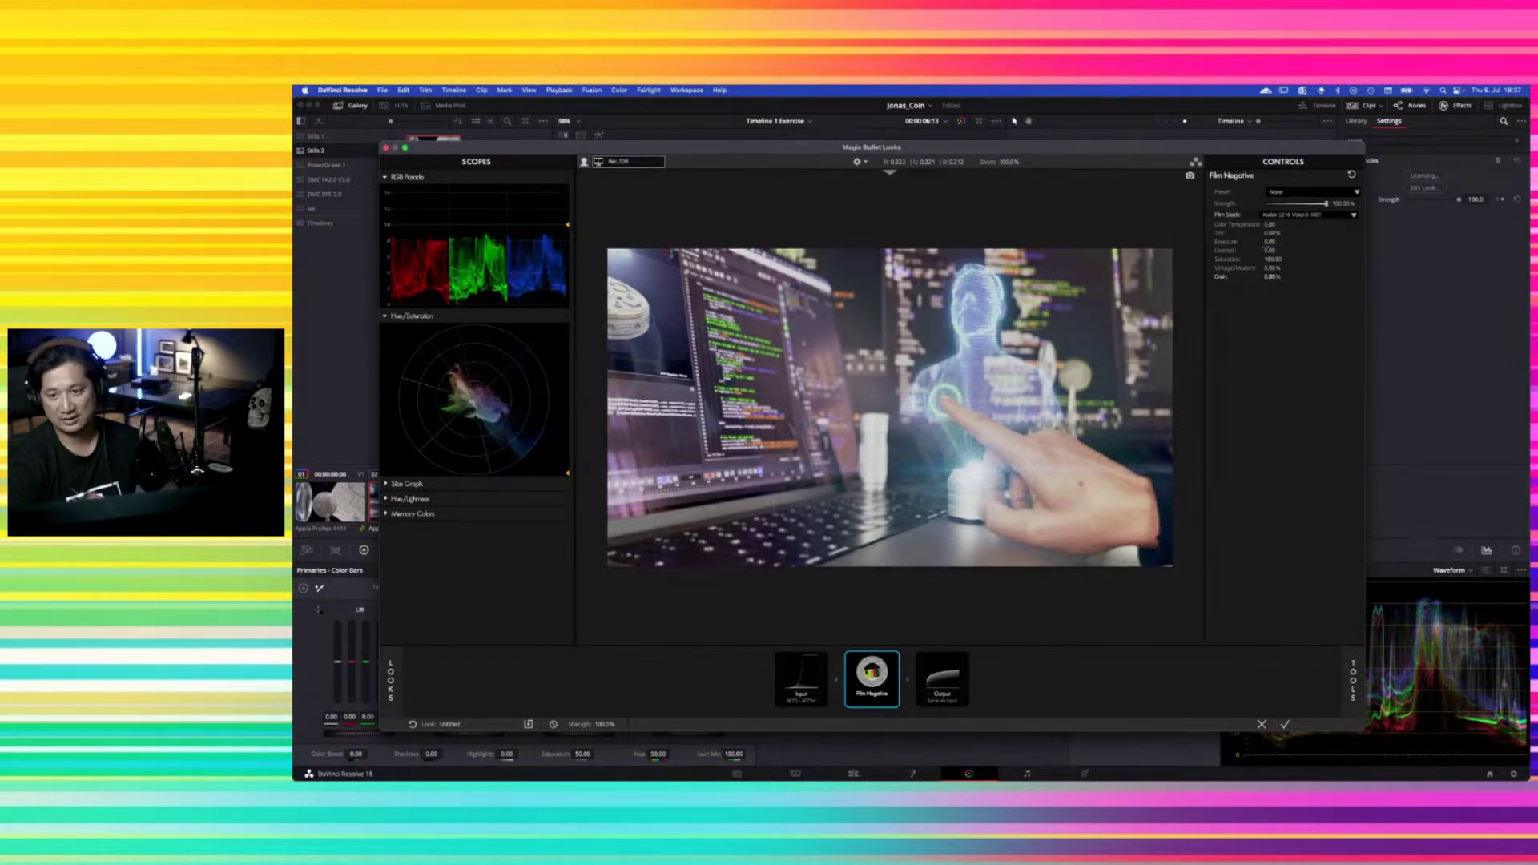
Set the Film Negative color temperature to -20
{"action": "left_click_drag", "start_coordinate": [1270, 225], "coordinate": [1249, 224]}
{"action": "double_click", "coordinate": [1265, 225]}
{"action": "key", "text": "BackSpace"}
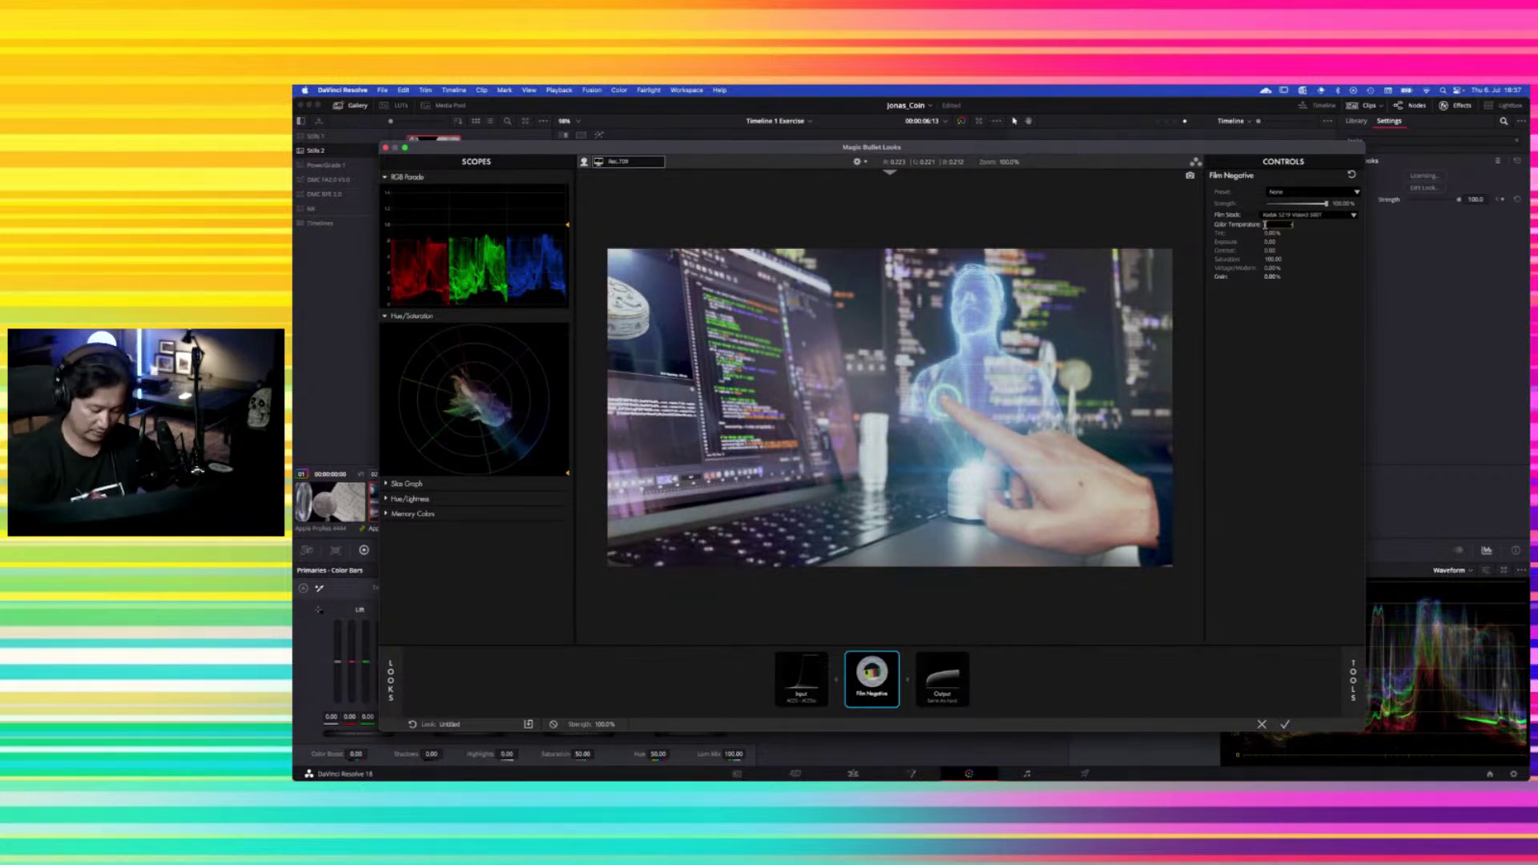
{"action": "type", "text": "-20"}
{"action": "key", "text": "Return"}
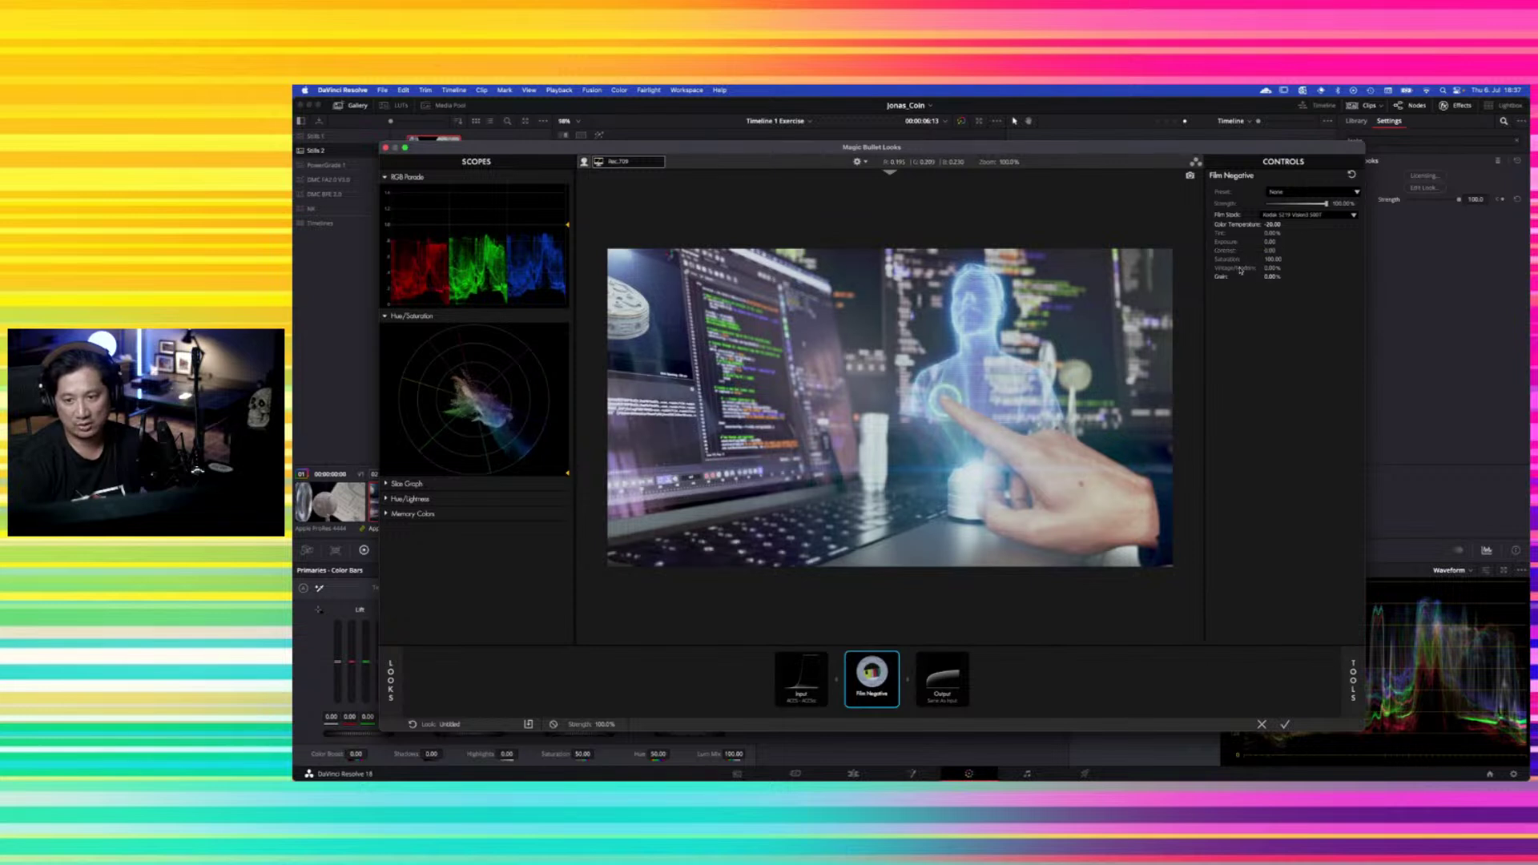
Try a stronger Vintage/Modern amount on the Film Negative tool and set it to +20%
{"action": "left_click_drag", "start_coordinate": [1235, 267], "coordinate": [1288, 267]}
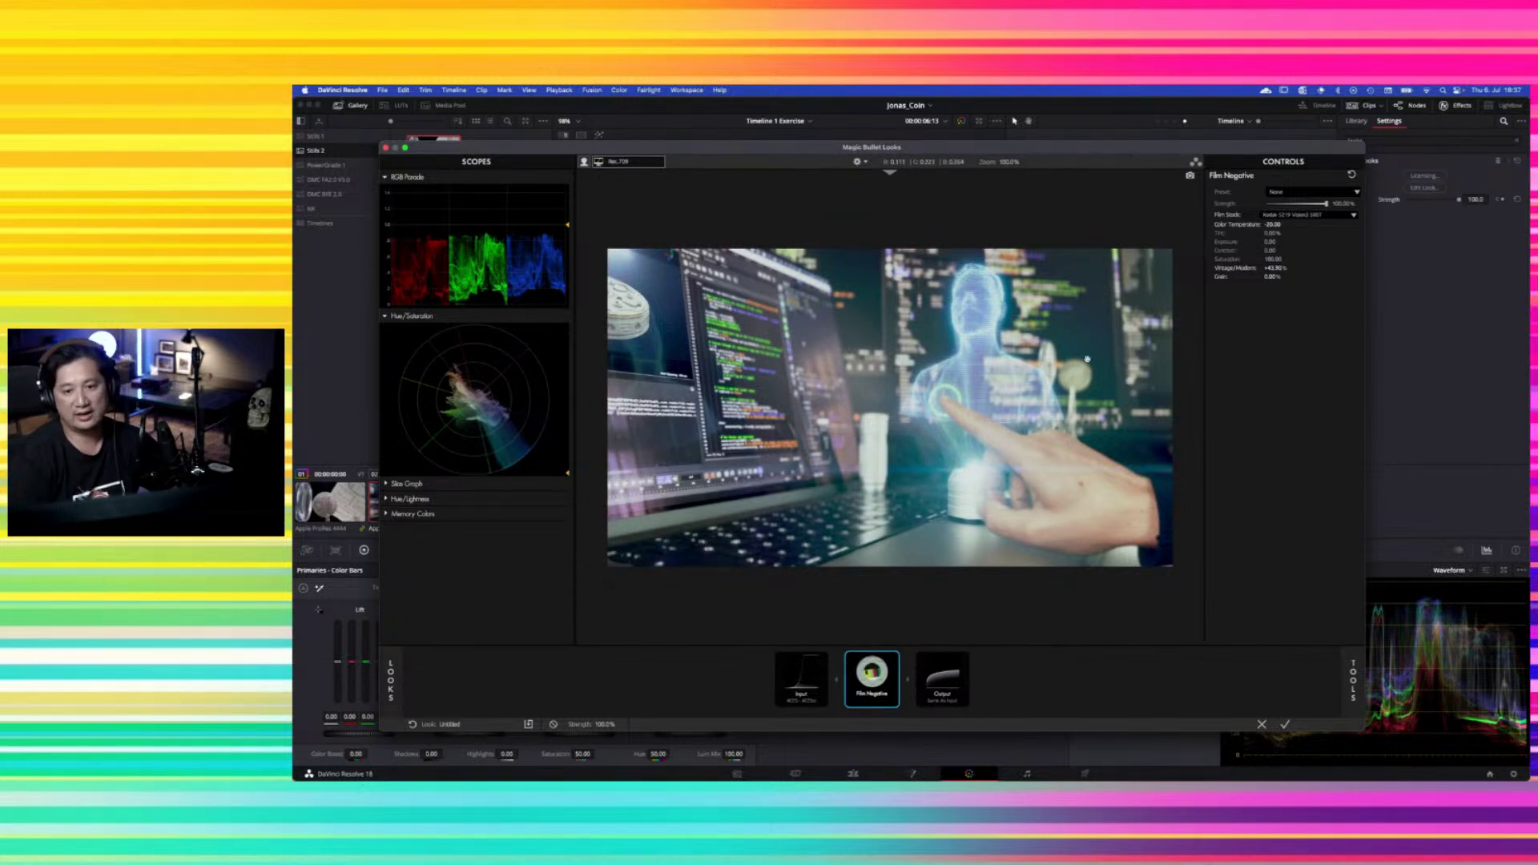
{"action": "left_click", "coordinate": [1278, 269]}
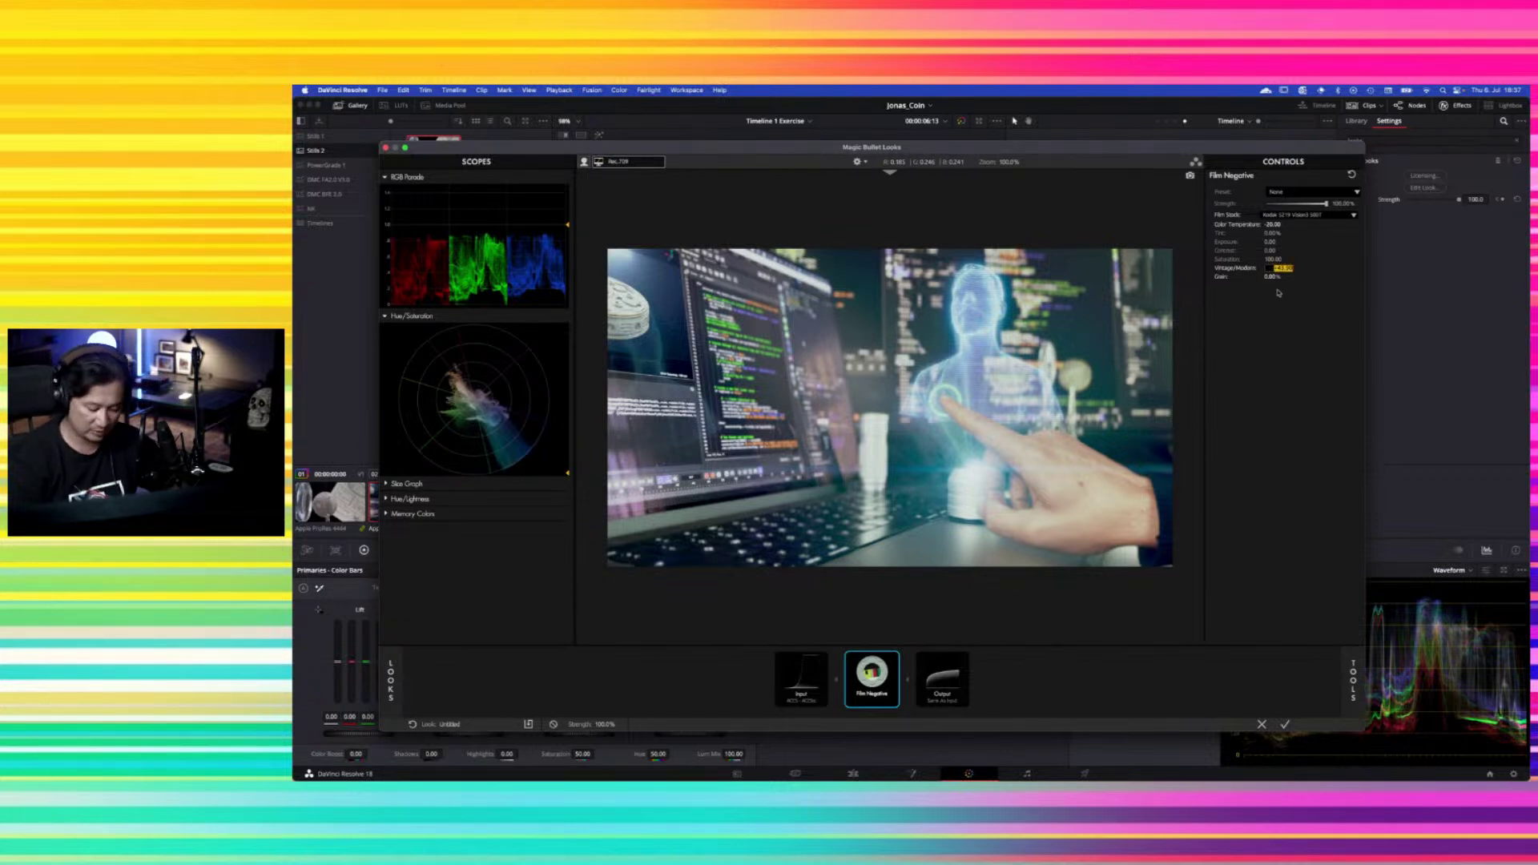
{"action": "type", "text": "20"}
{"action": "key", "text": "Return"}
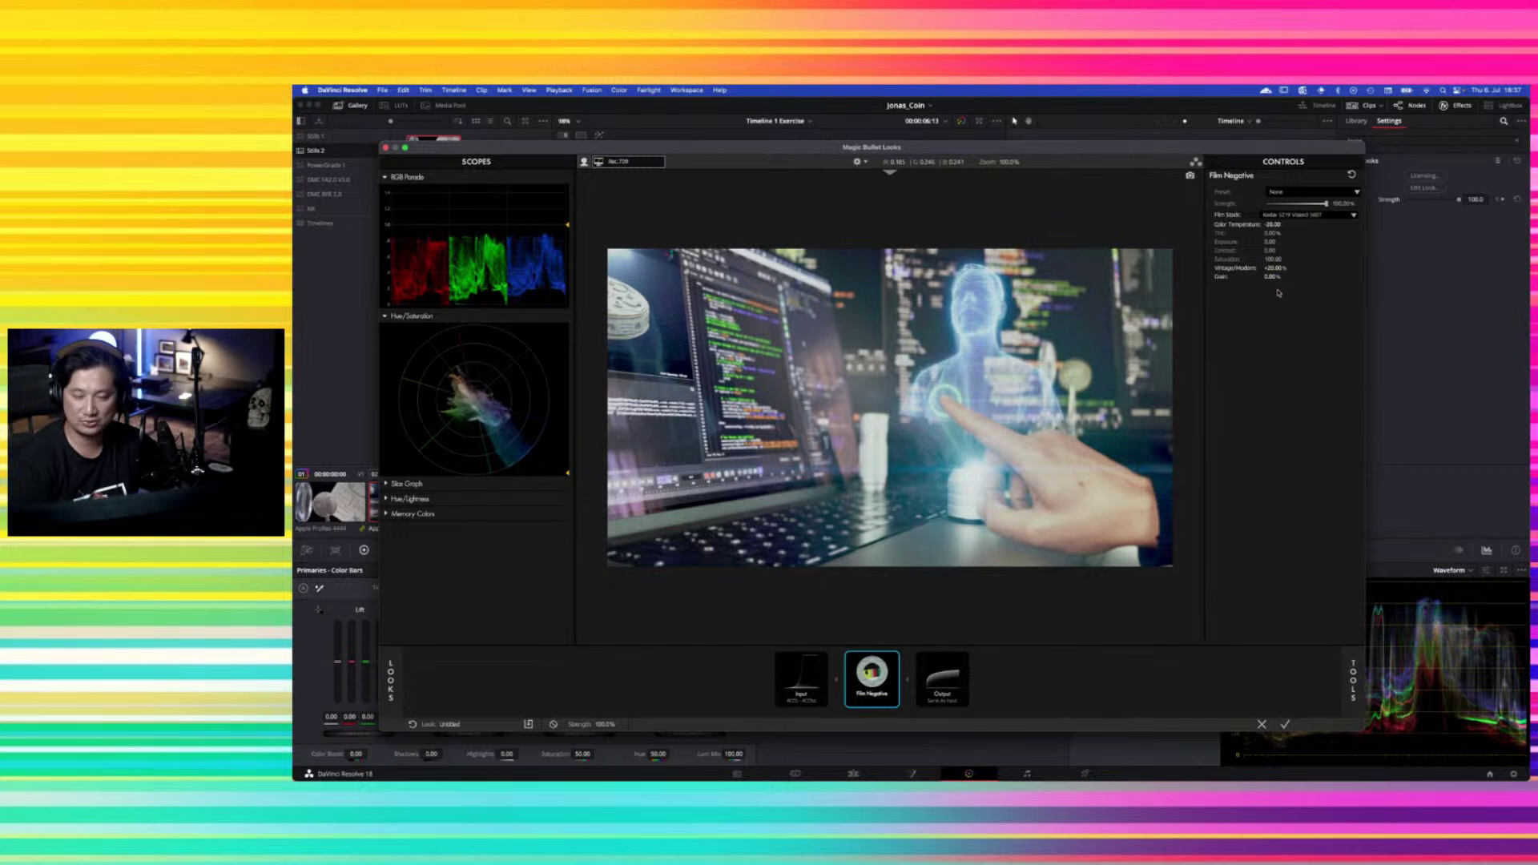
Set the Film Negative color temperature to -25
{"action": "left_click", "coordinate": [1275, 224]}
{"action": "key", "text": "BackSpace"}
{"action": "type", "text": "-25"}
{"action": "key", "text": "Return"}
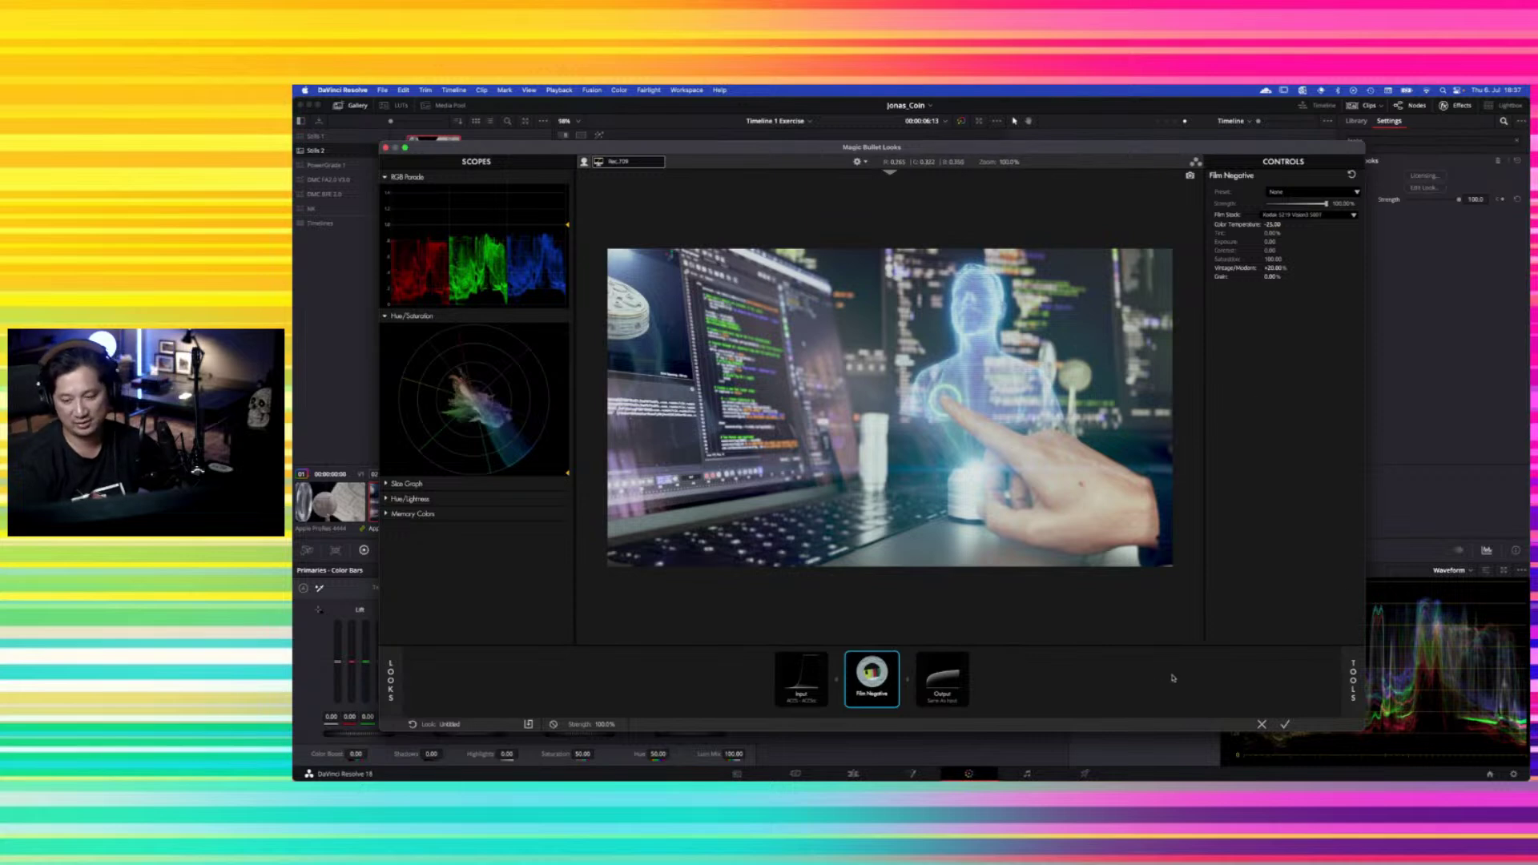
Set the Film Negative contrast to +10
{"action": "left_click", "coordinate": [1353, 673]}
{"action": "left_click", "coordinate": [1353, 677]}
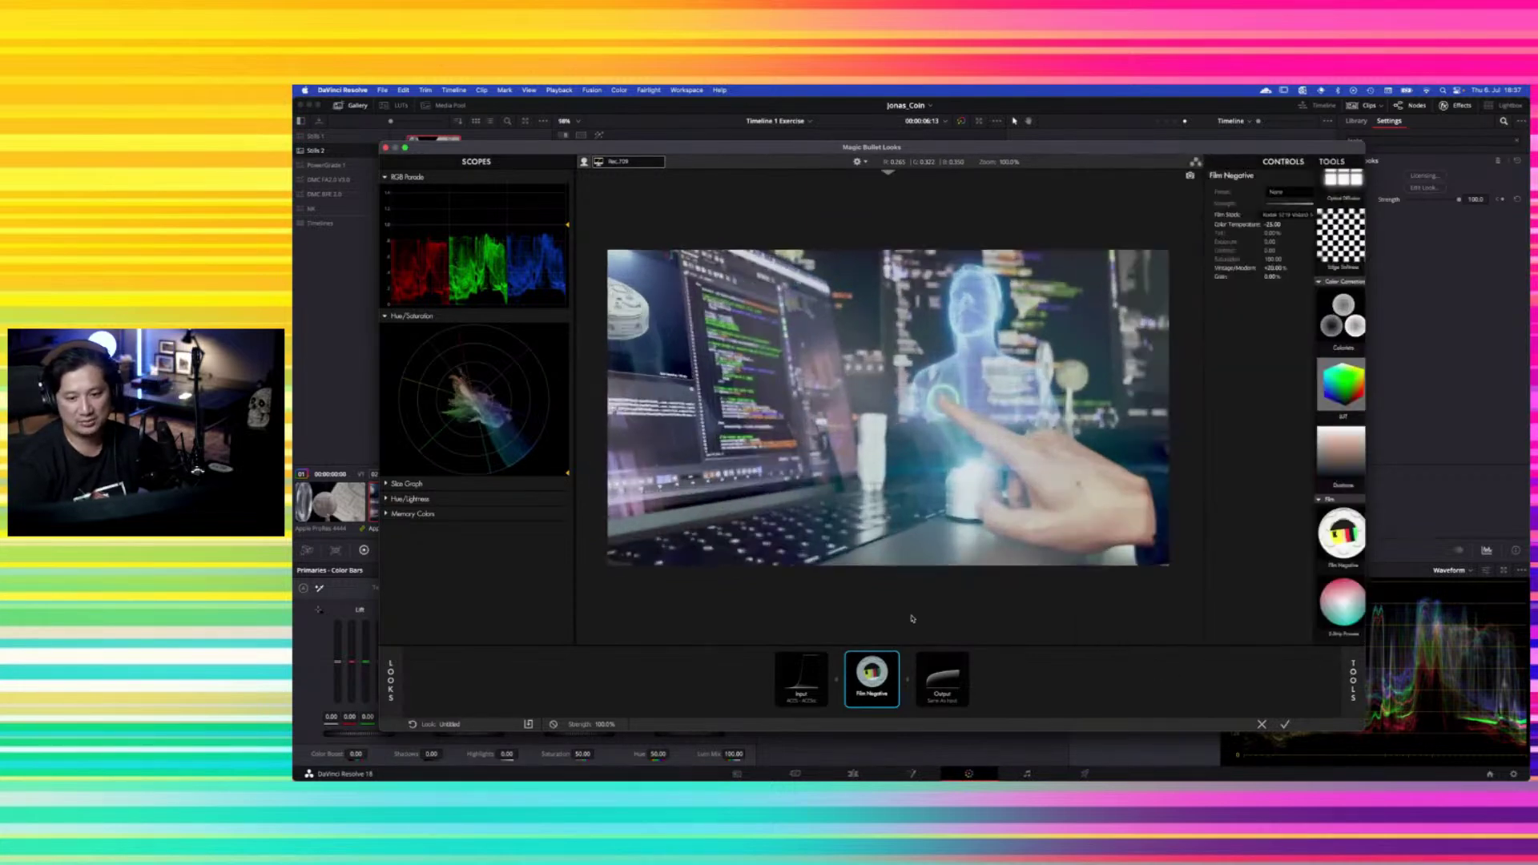
{"action": "left_click", "coordinate": [1272, 250]}
{"action": "type", "text": "10.9"}
{"action": "key", "text": "Return"}
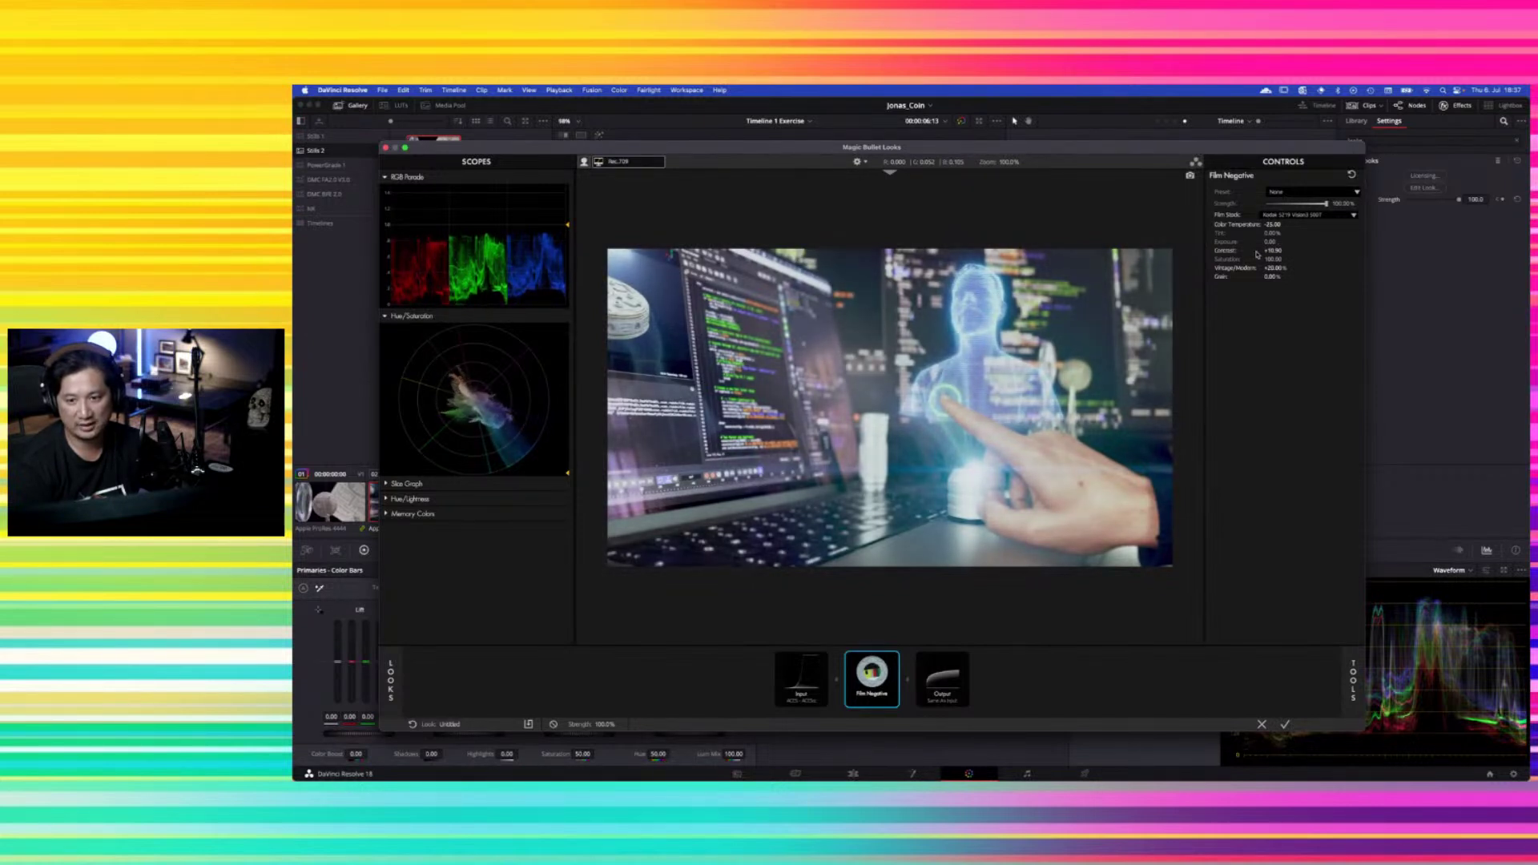
Add the Print Bleach Bypass film tool to the look and place it before Film Negative in the chain
{"action": "left_click", "coordinate": [1350, 687]}
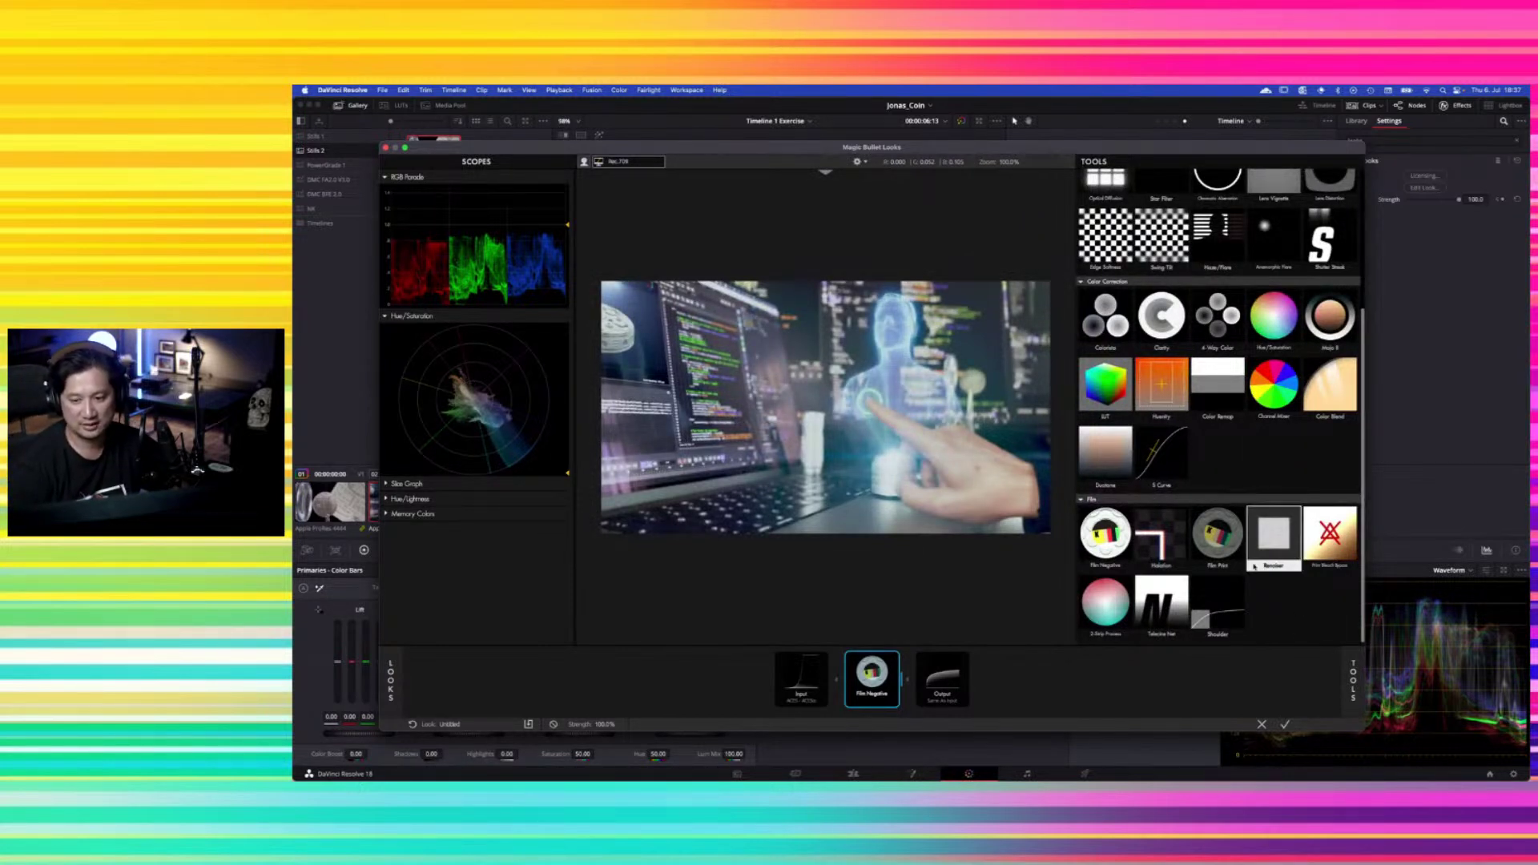
{"action": "left_click_drag", "start_coordinate": [1321, 550], "coordinate": [979, 667]}
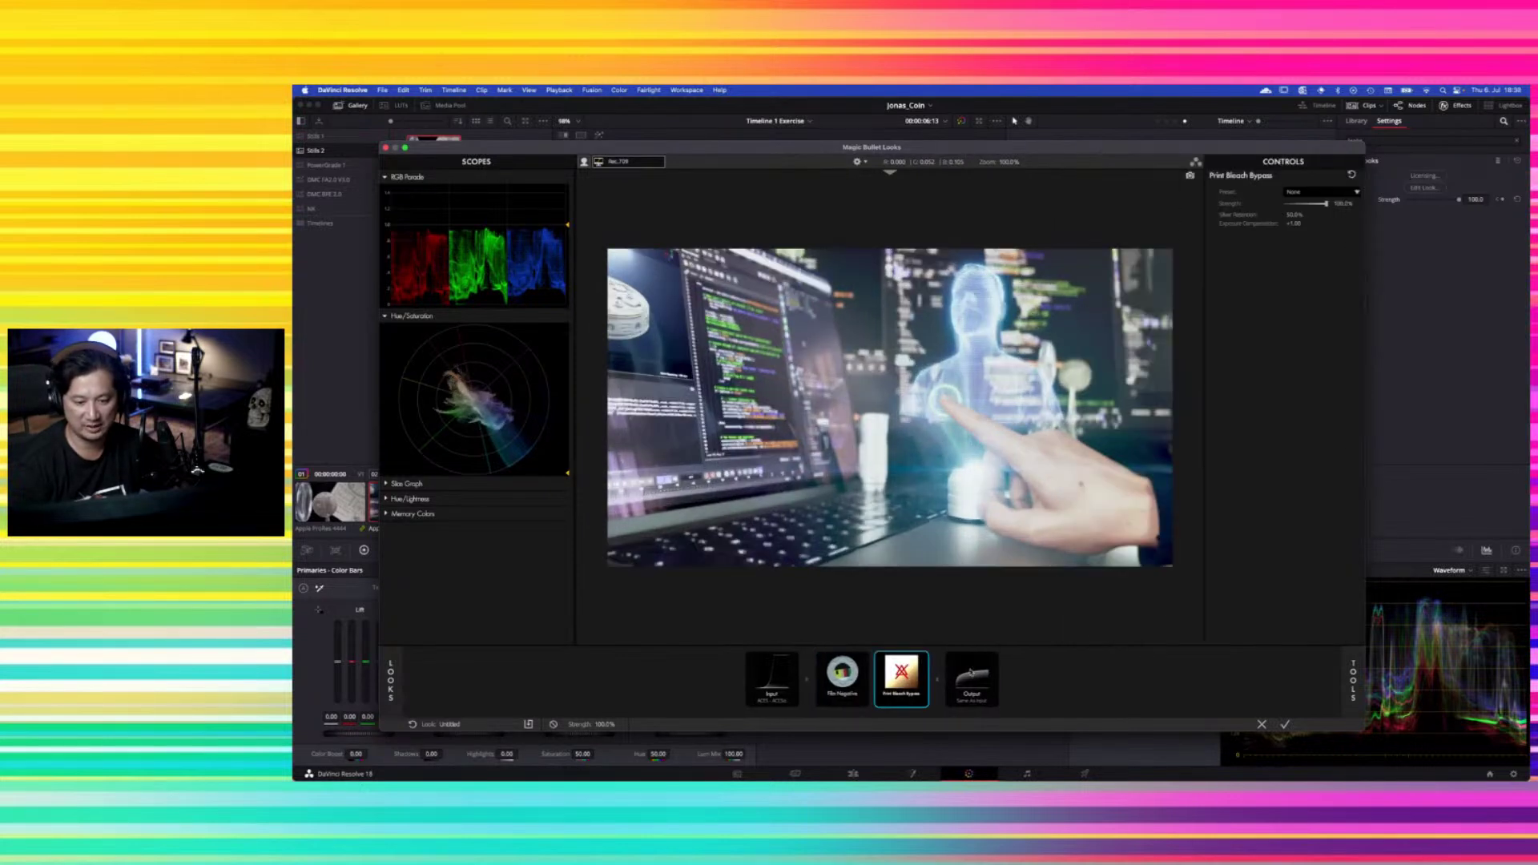
{"action": "left_click_drag", "start_coordinate": [883, 690], "coordinate": [842, 687]}
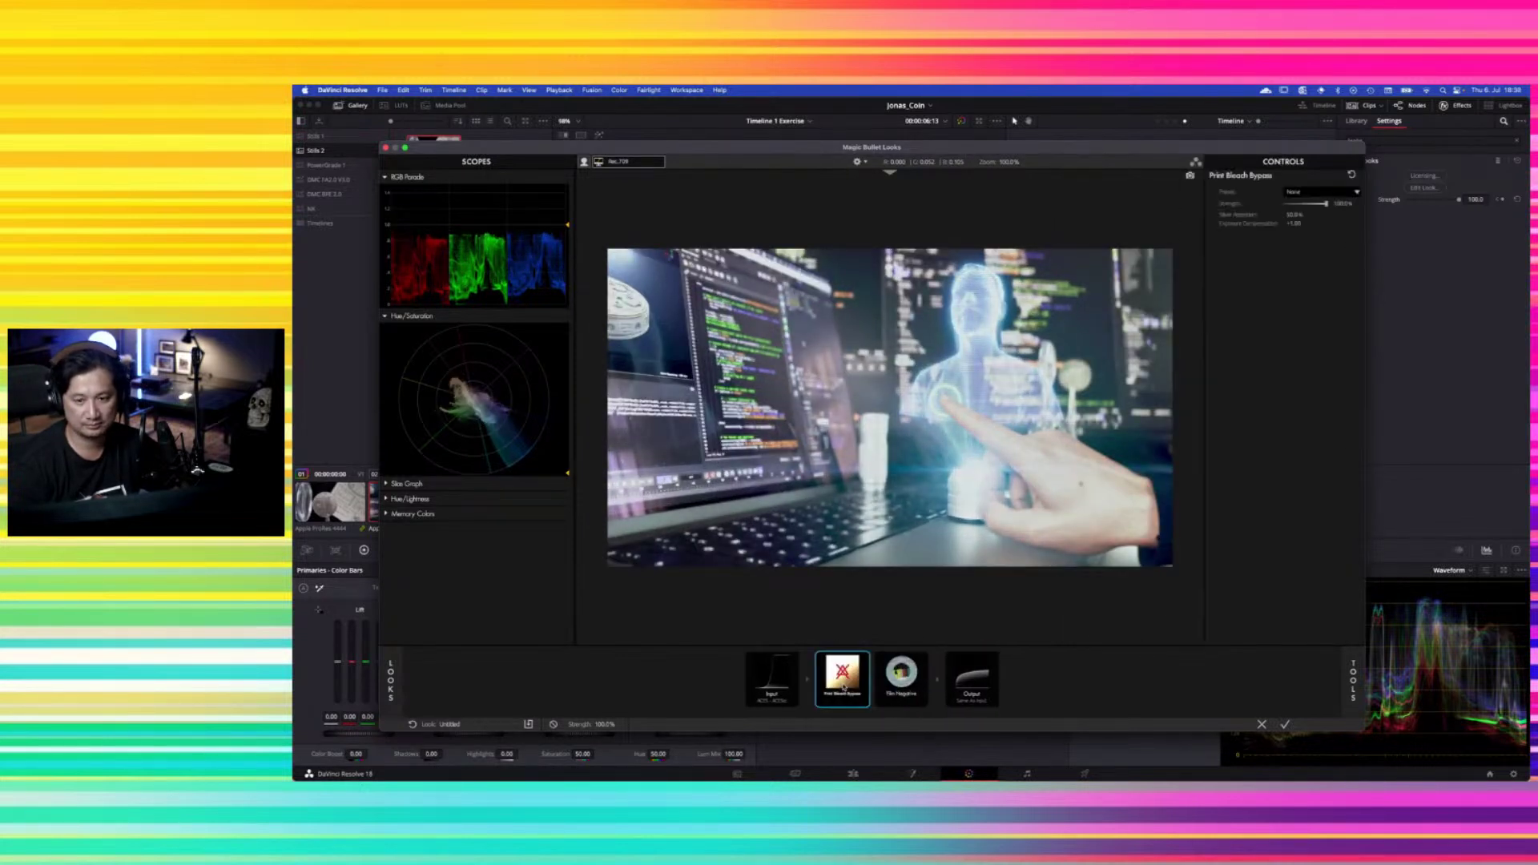
Set the Print Bleach Bypass exposure compensation to +0.5
{"action": "left_click", "coordinate": [1297, 223]}
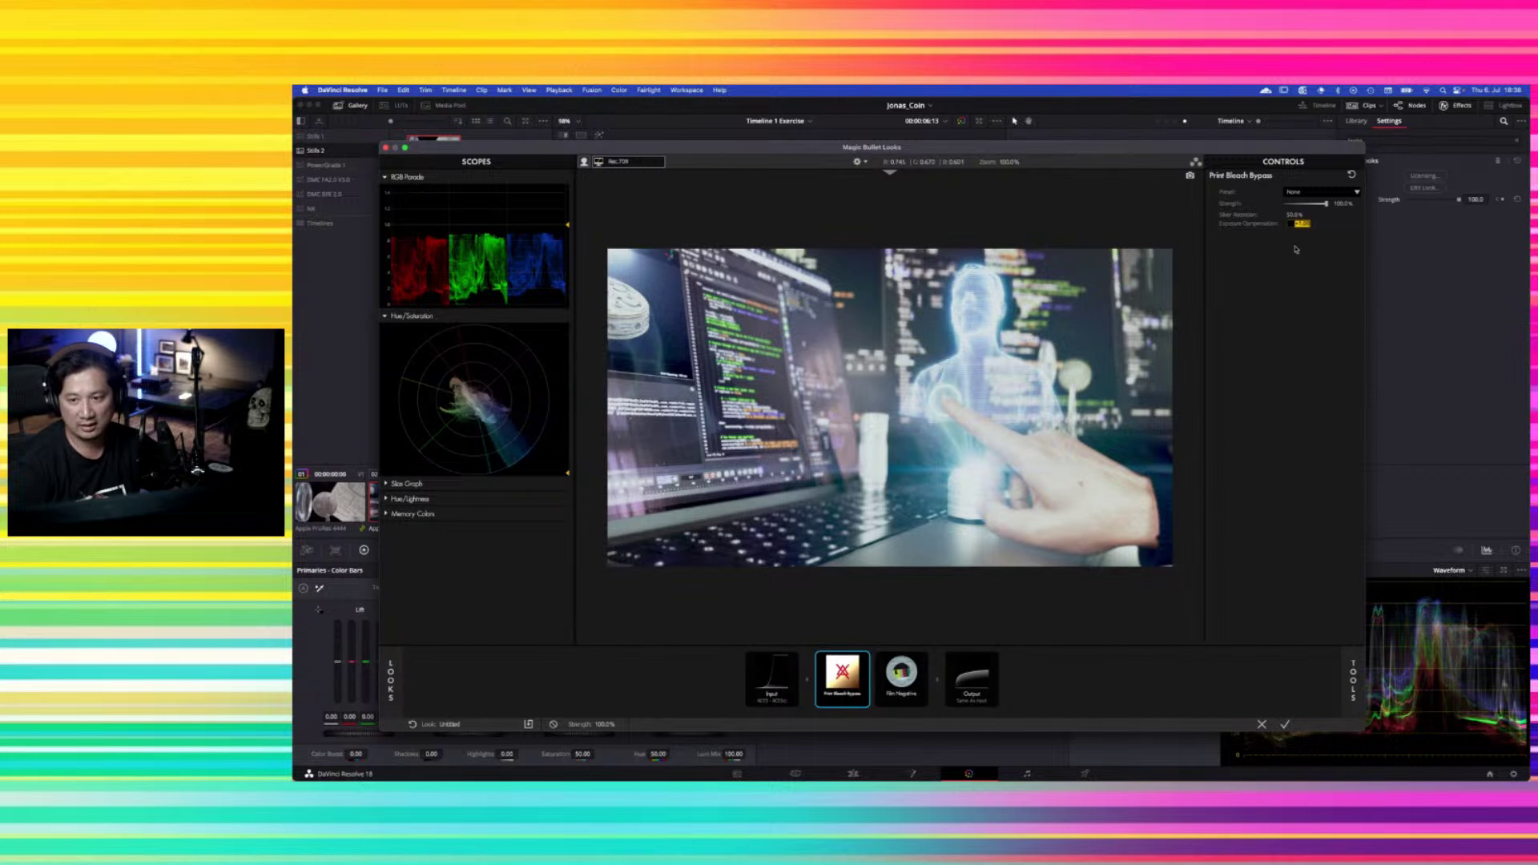
{"action": "type", "text": "0.5"}
{"action": "key", "text": "Return"}
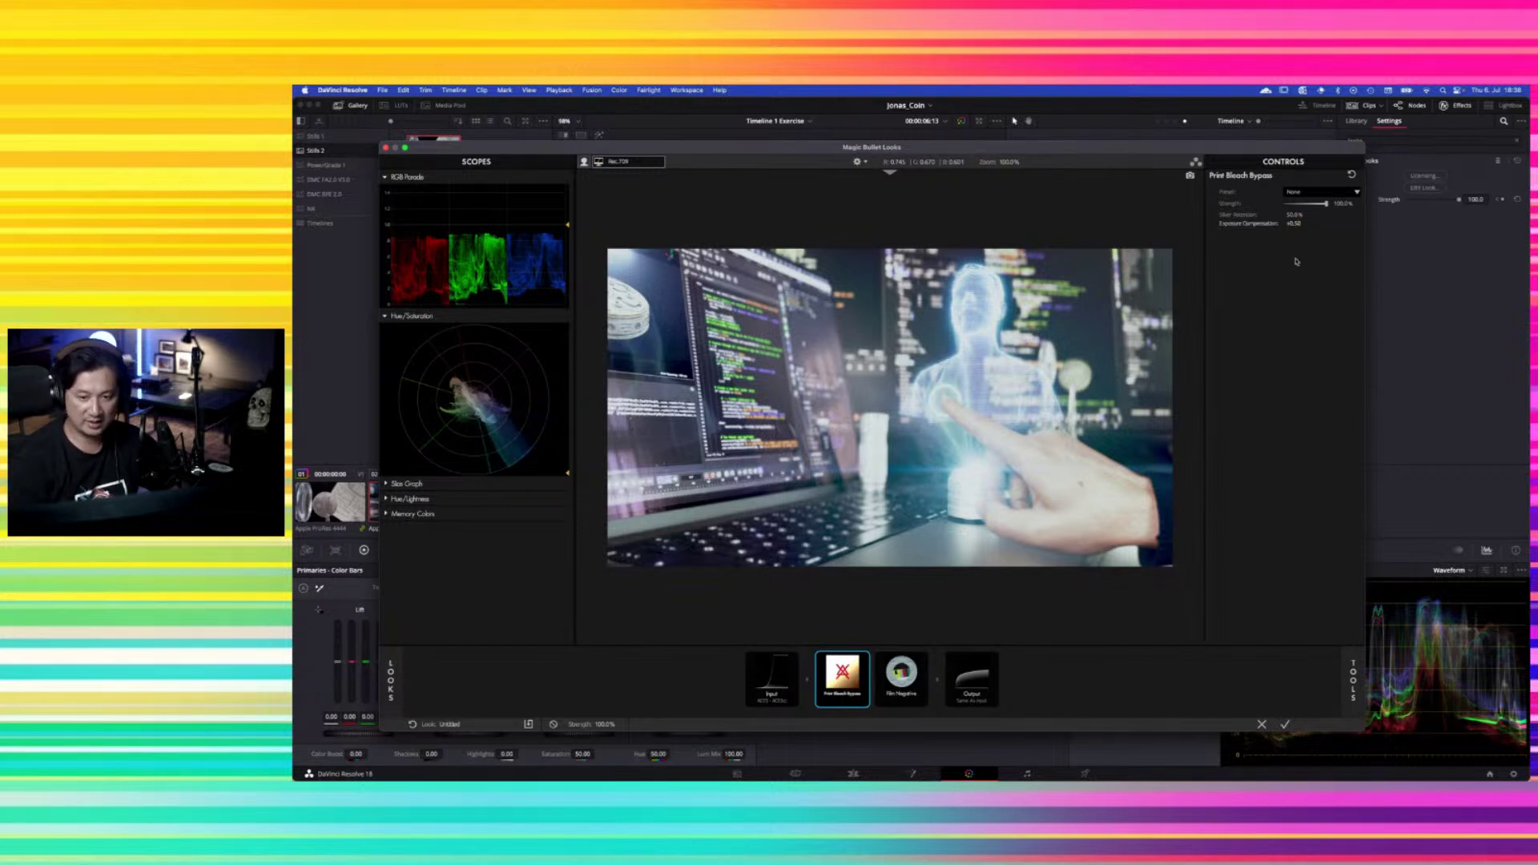
Lower the Print Bleach Bypass strength to below 1% and switch the tool off to compare the image without it
{"action": "left_click", "coordinate": [1341, 202]}
{"action": "key", "text": "BackSpace"}
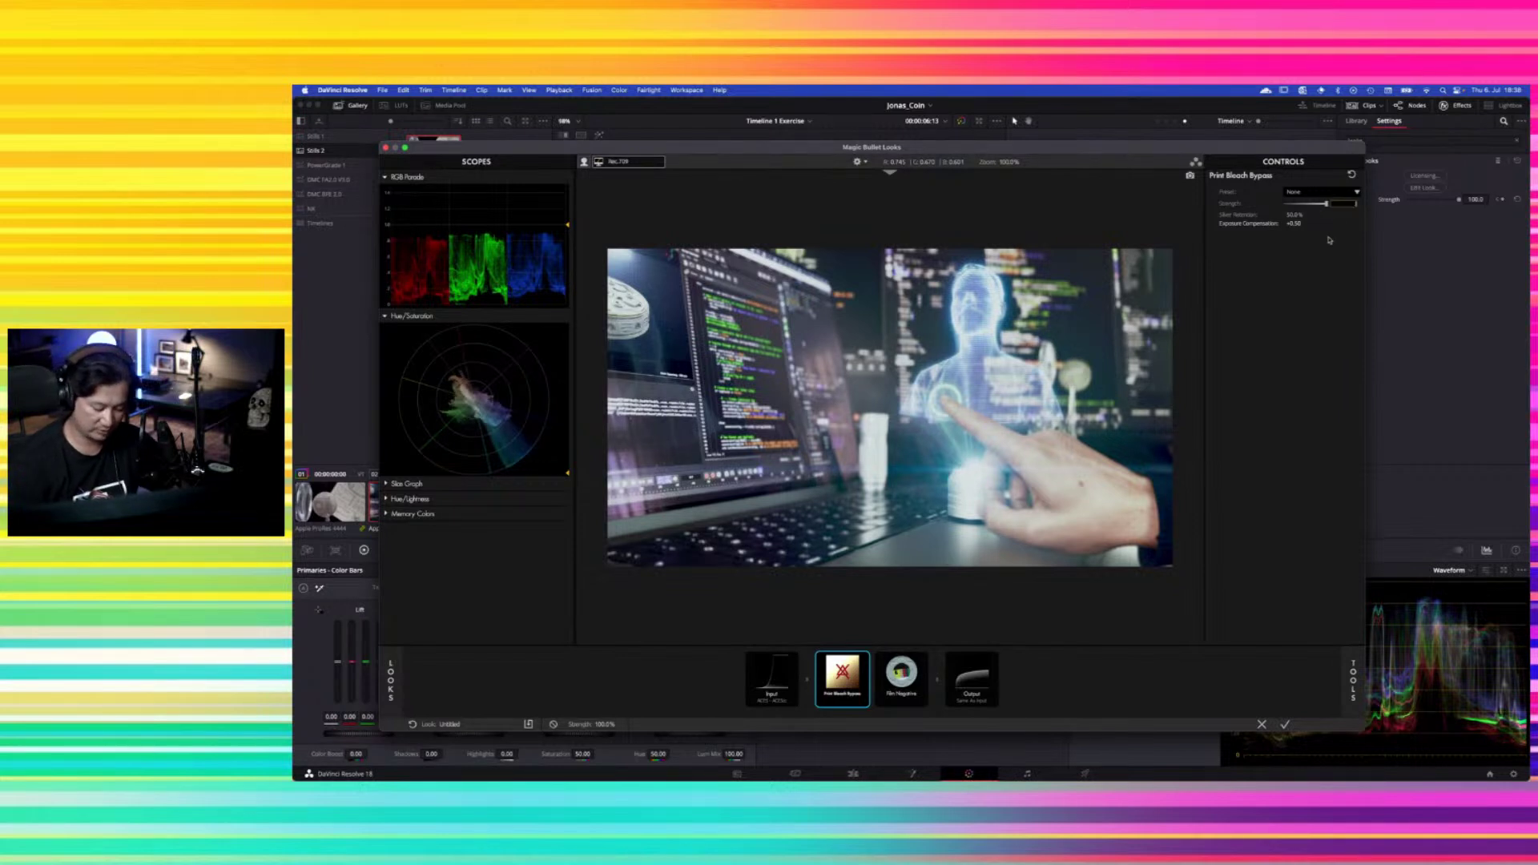
{"action": "key", "text": "Return"}
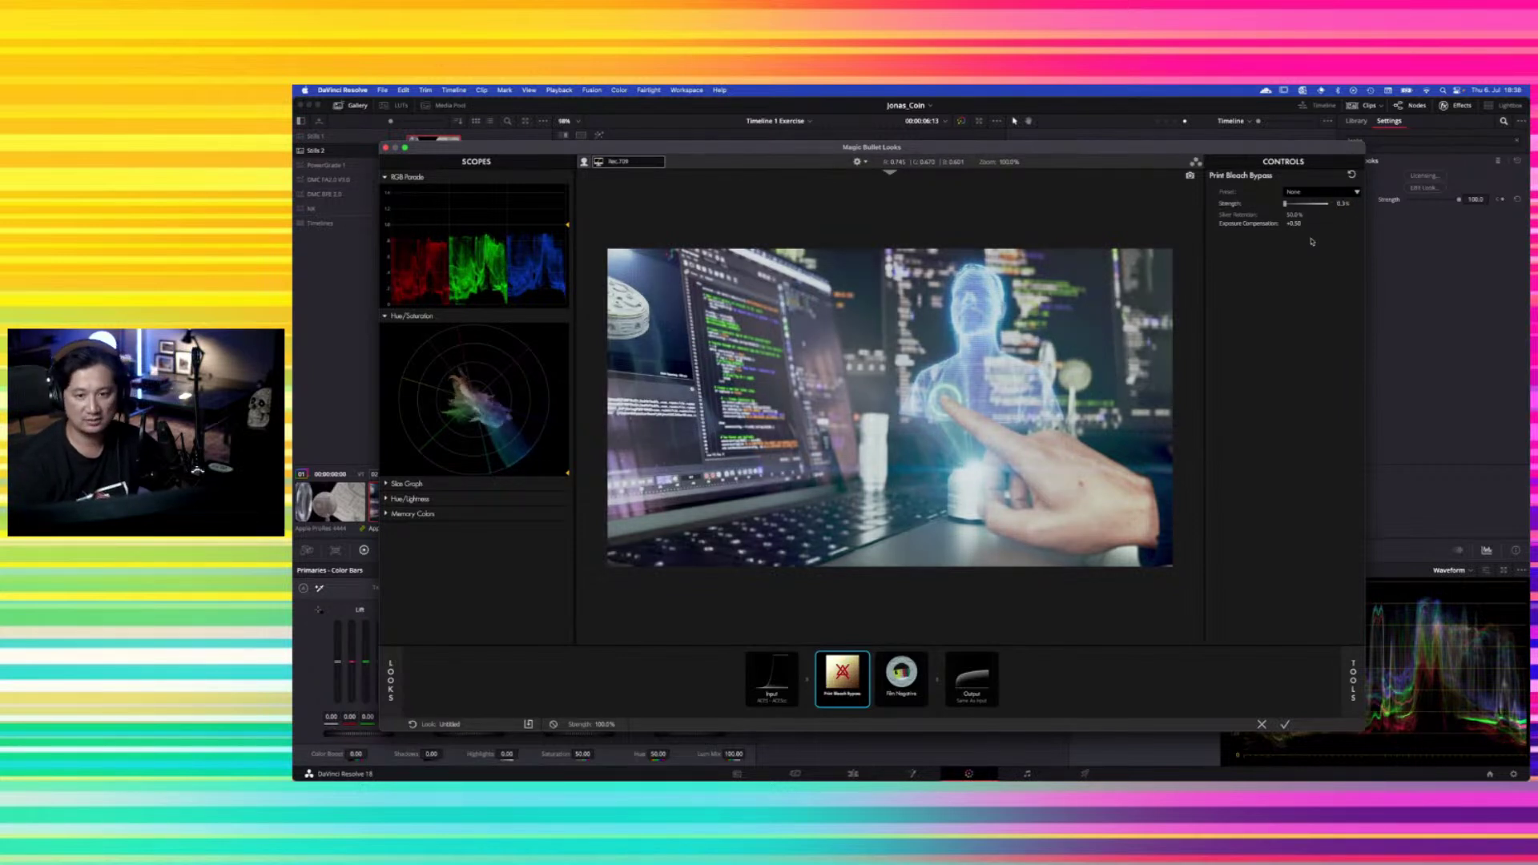
{"action": "left_click", "coordinate": [864, 658]}
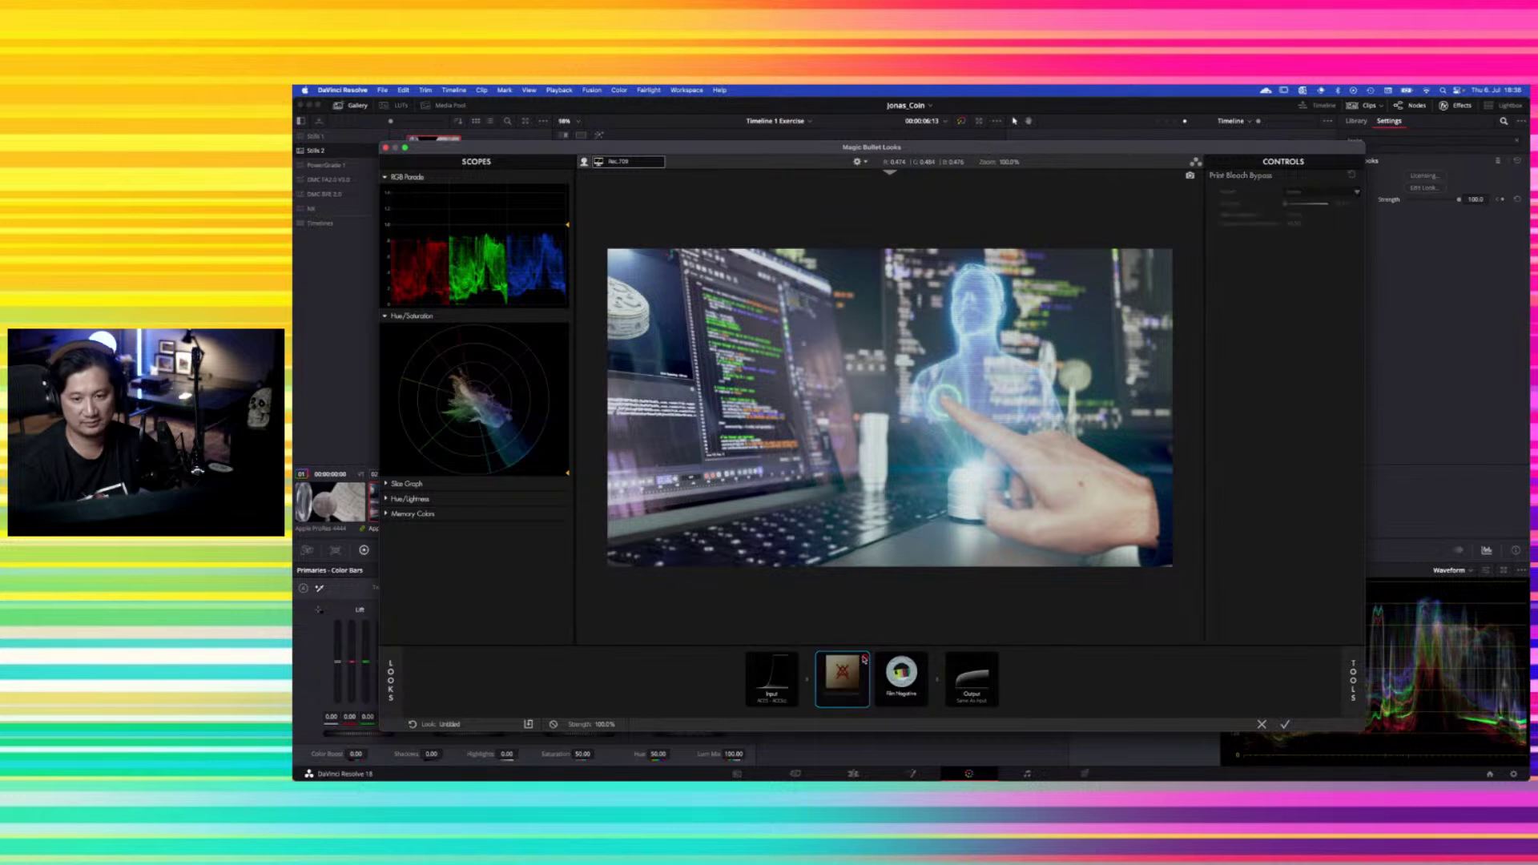
Switch Print Bleach Bypass back on, raise its strength to about 40%, and toggle it to compare the image
{"action": "left_click", "coordinate": [864, 659]}
{"action": "left_click", "coordinate": [864, 658]}
{"action": "left_click", "coordinate": [864, 658]}
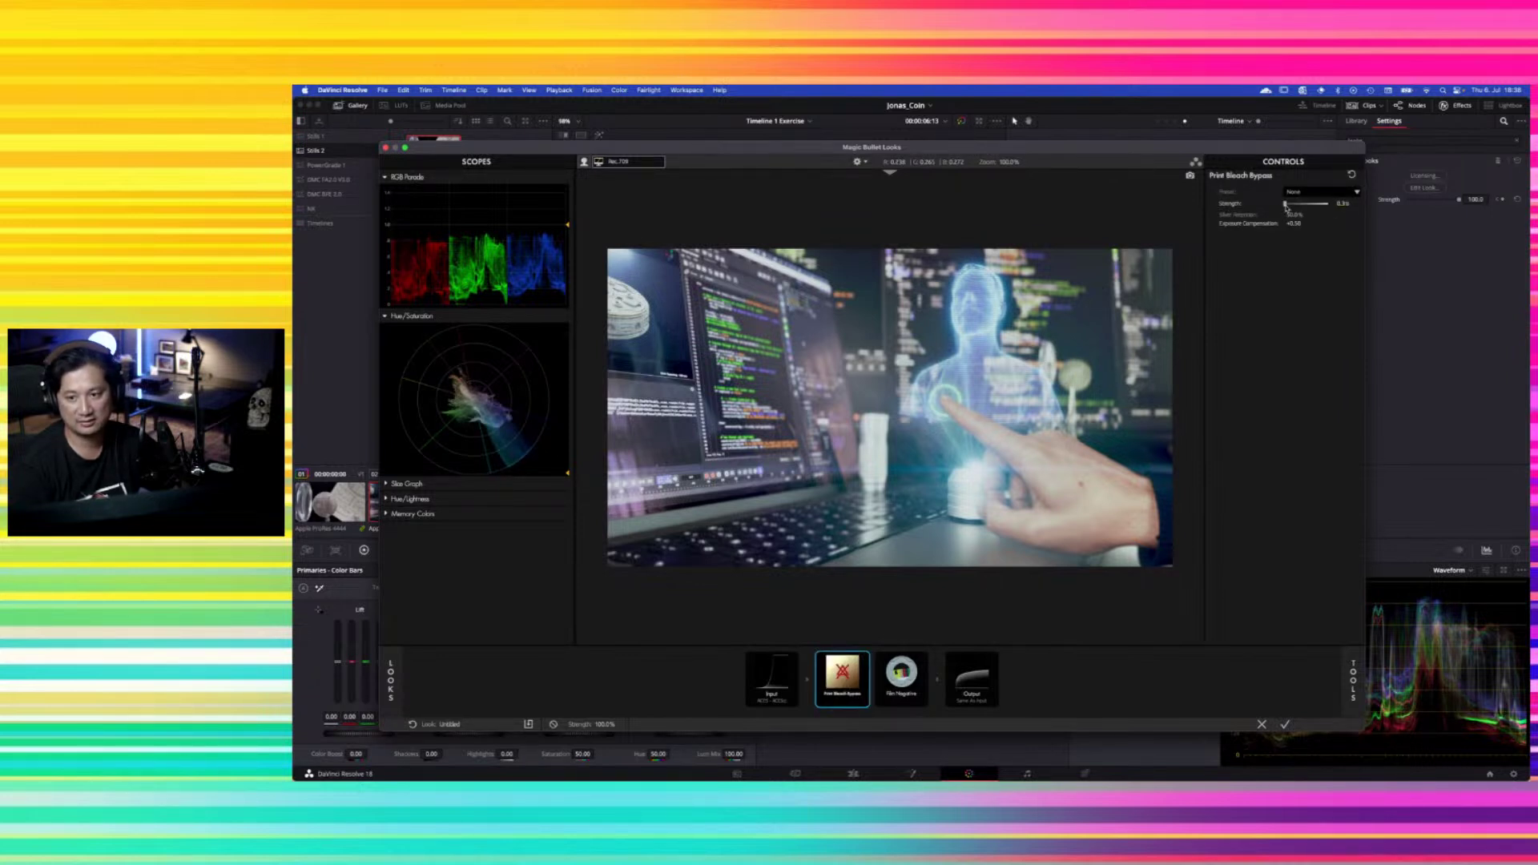
{"action": "left_click_drag", "start_coordinate": [1285, 204], "coordinate": [1304, 208]}
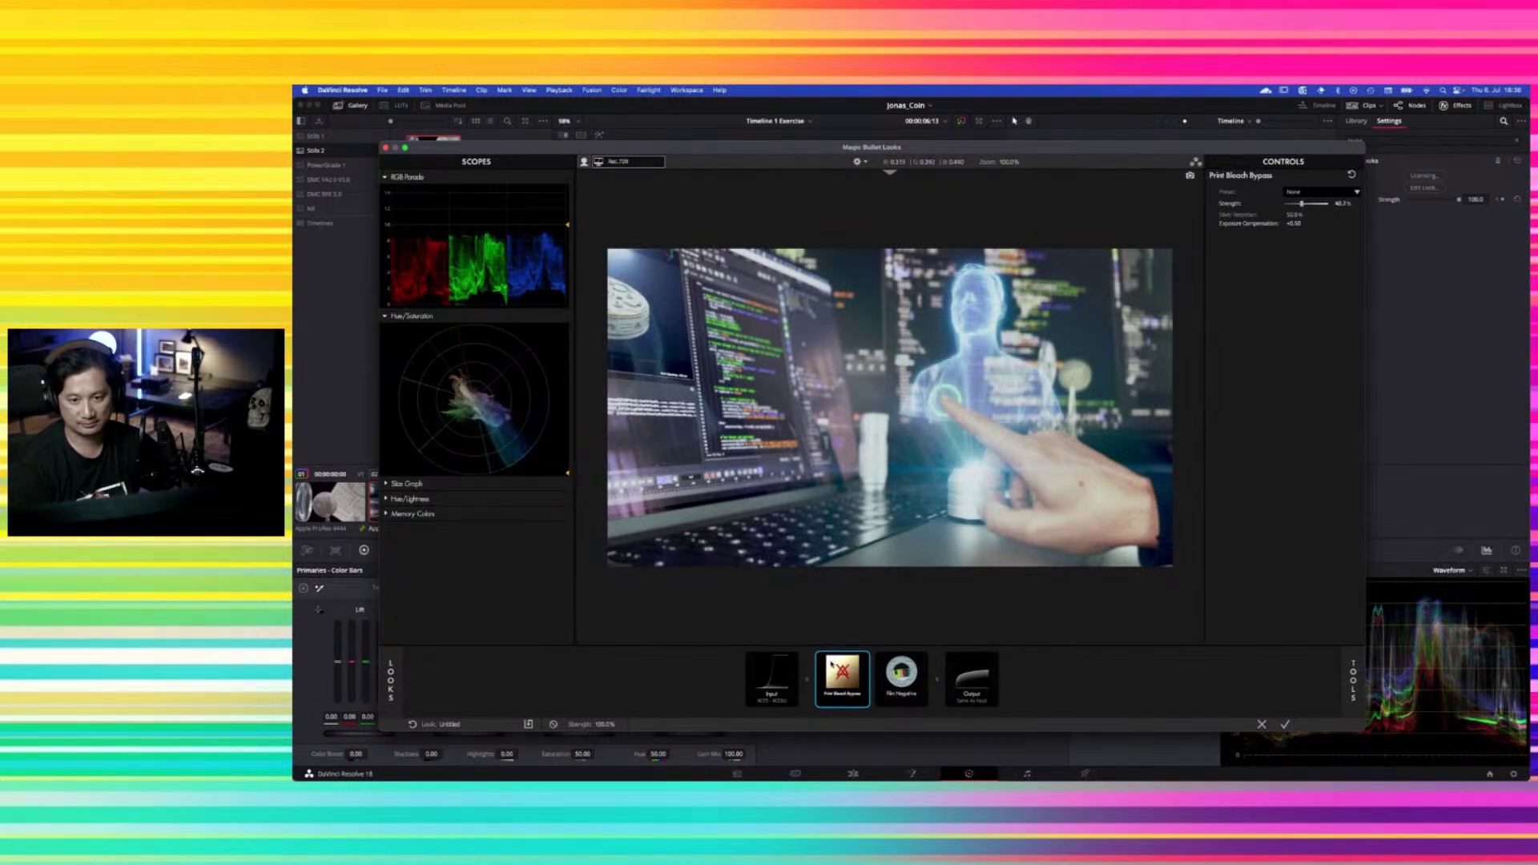
{"action": "left_click", "coordinate": [864, 658]}
{"action": "left_click", "coordinate": [864, 658]}
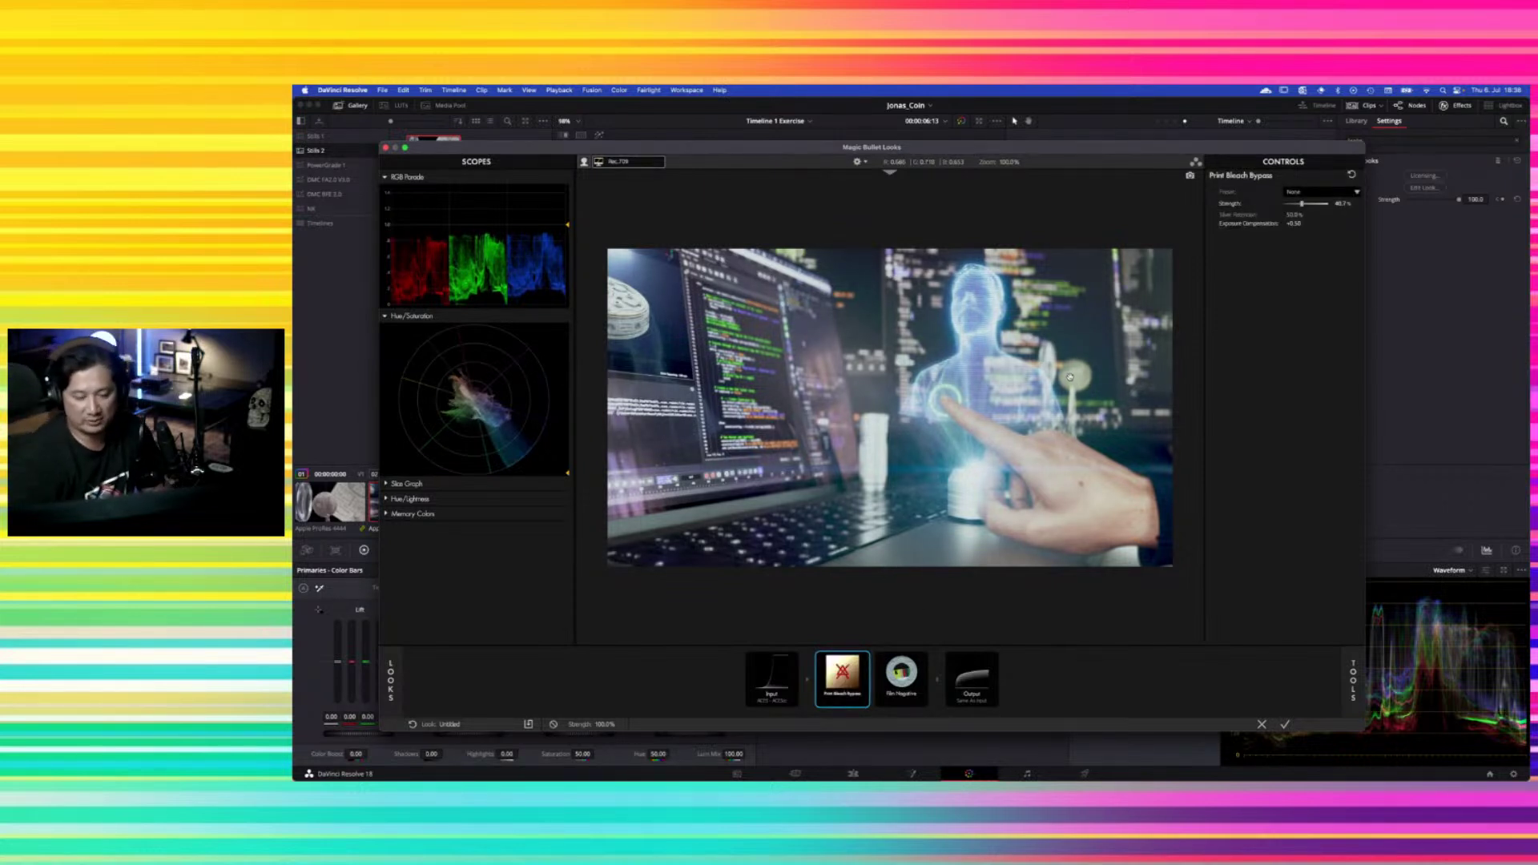
Try the 2-Strip Process film tool after Film Negative and remove it from the look
{"action": "left_click", "coordinate": [1352, 679]}
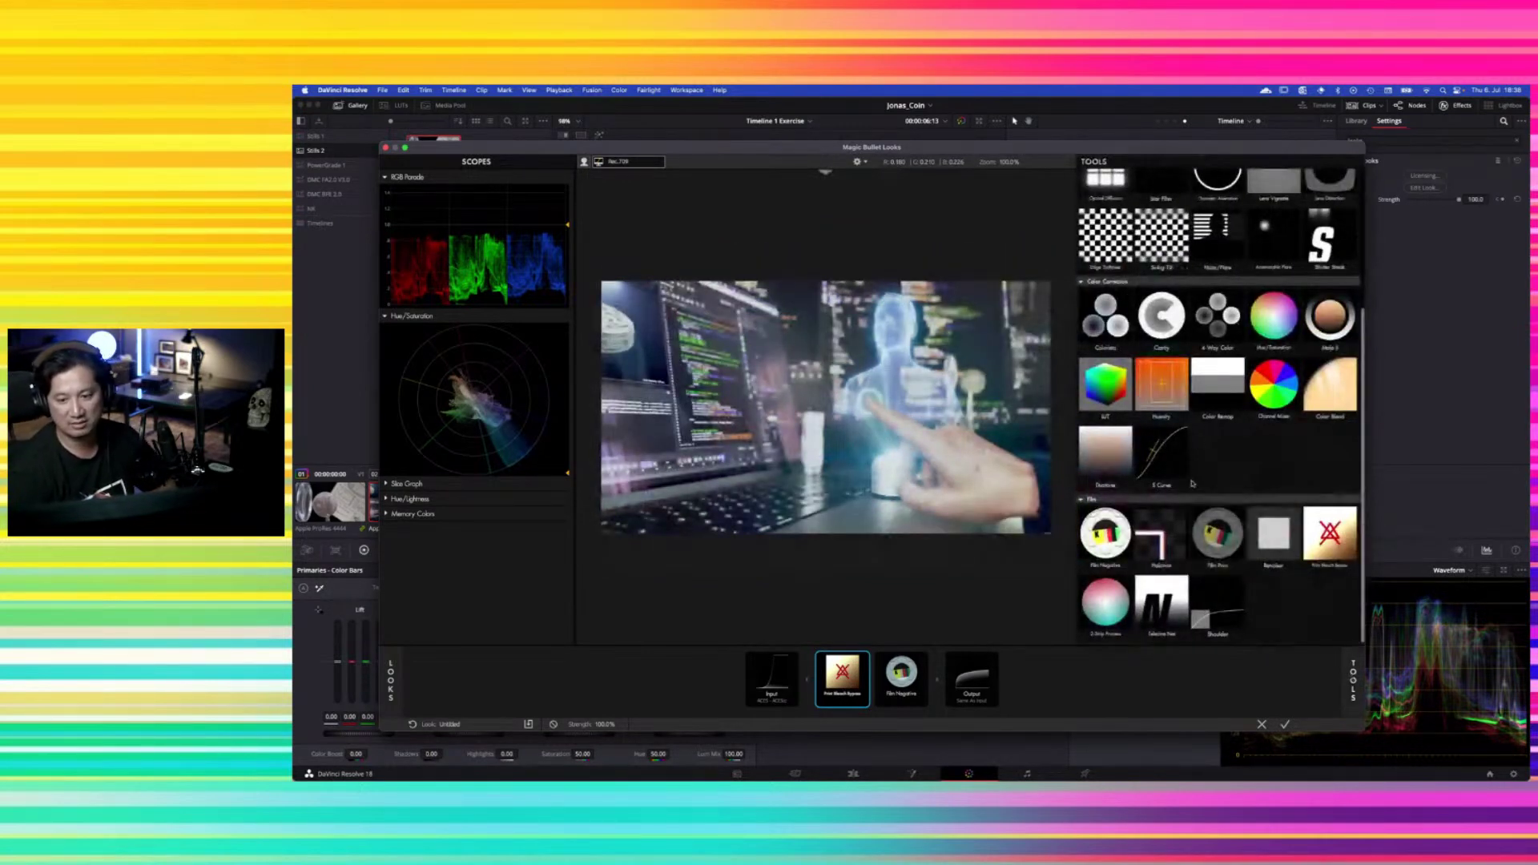
{"action": "left_click", "coordinate": [1120, 587]}
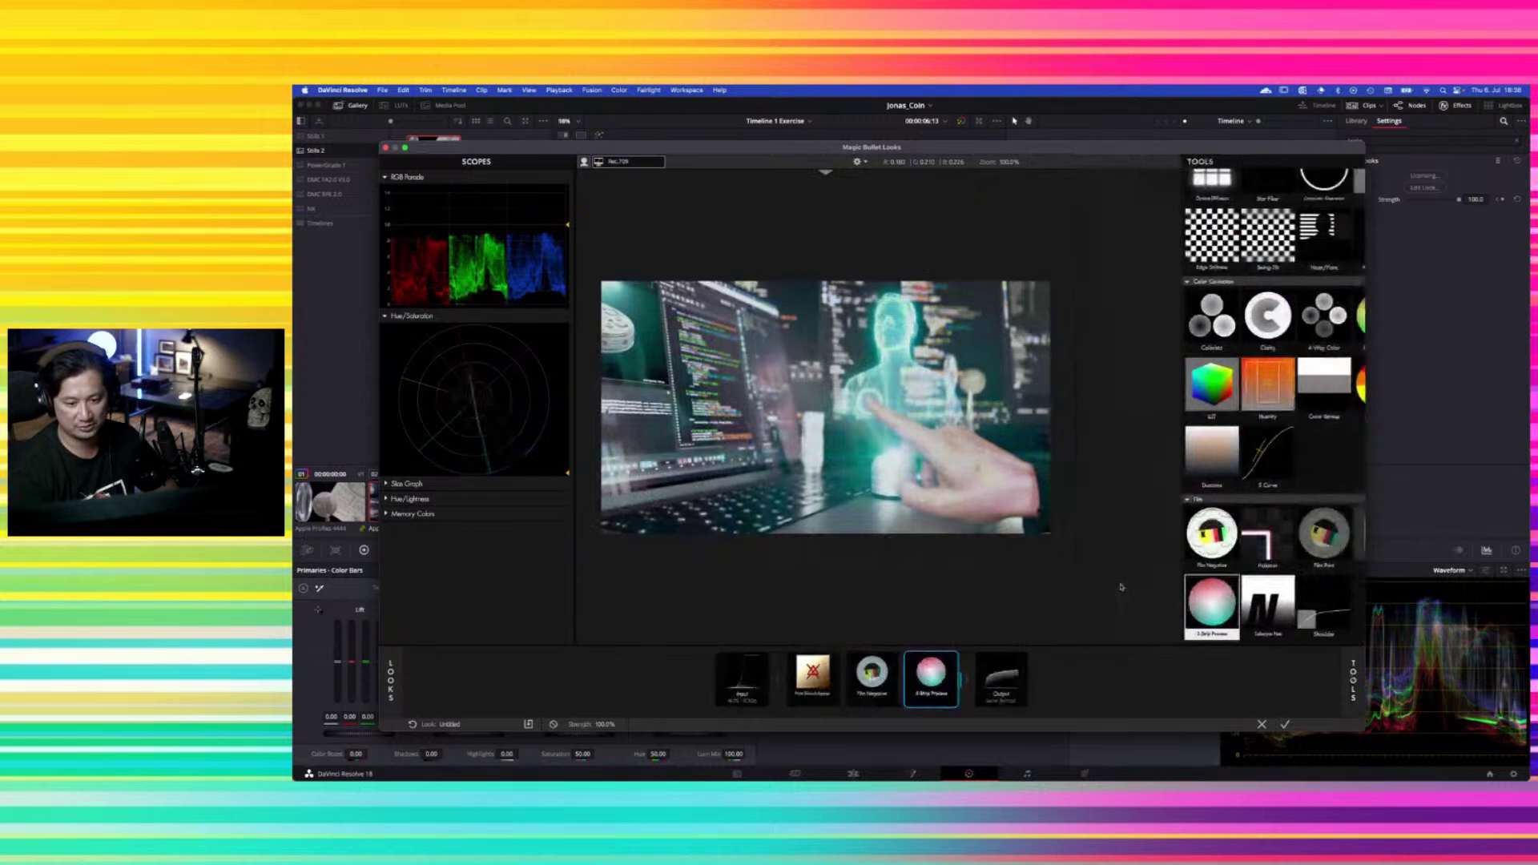
{"action": "left_click_drag", "start_coordinate": [931, 673], "coordinate": [813, 673]}
{"action": "key", "text": "Delete"}
Add the Optical Diffusion camera tool before Print Bleach Bypass and apply the highest-numbered Glimmer Glass preset
{"action": "left_click", "coordinate": [1353, 679]}
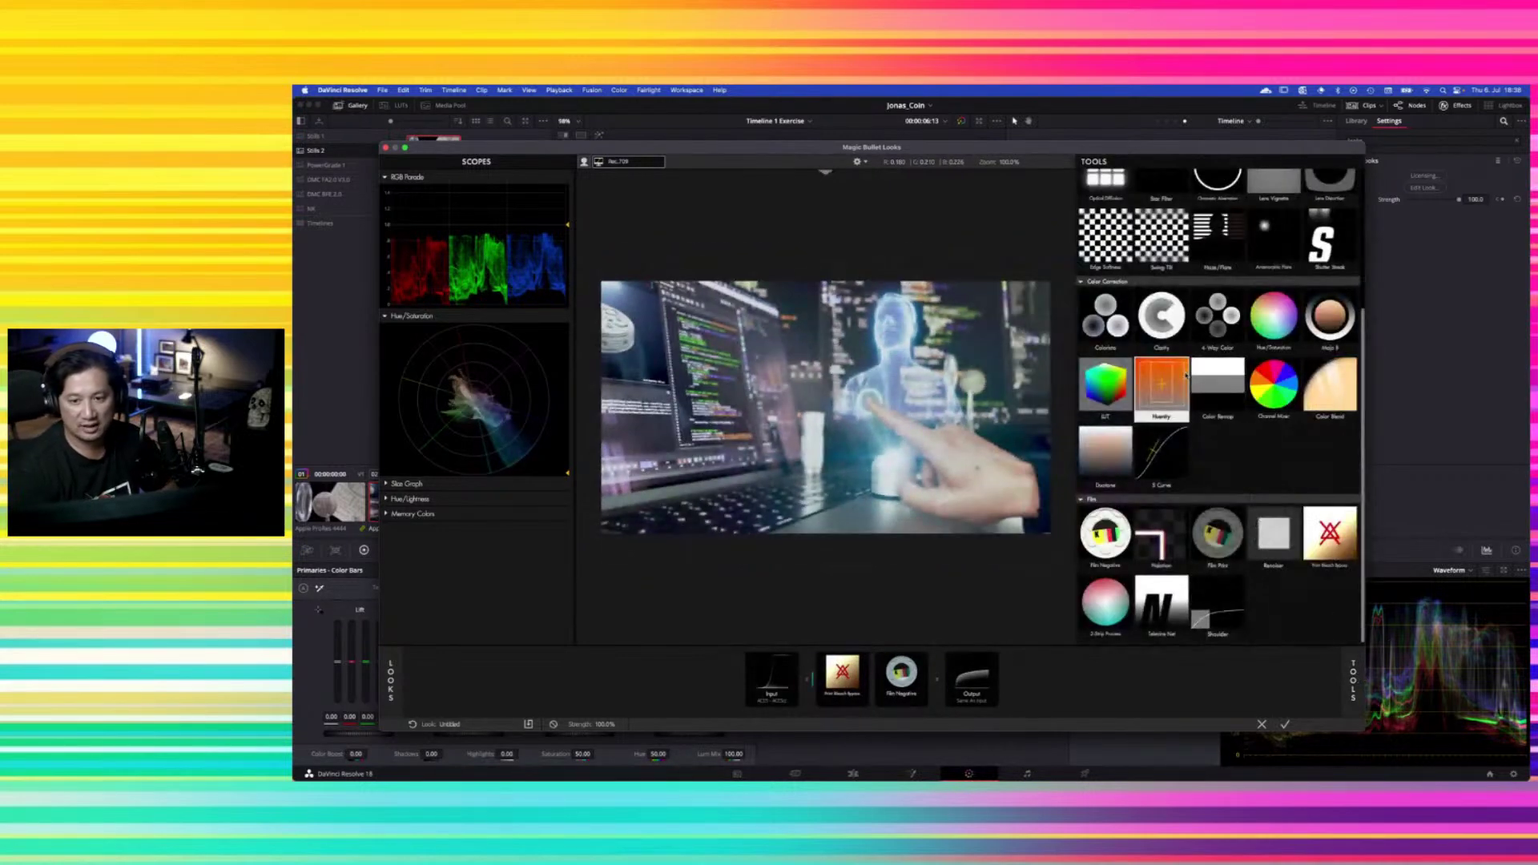
{"action": "scroll", "coordinate": [1169, 362], "scroll_direction": "up", "scroll_amount": 2}
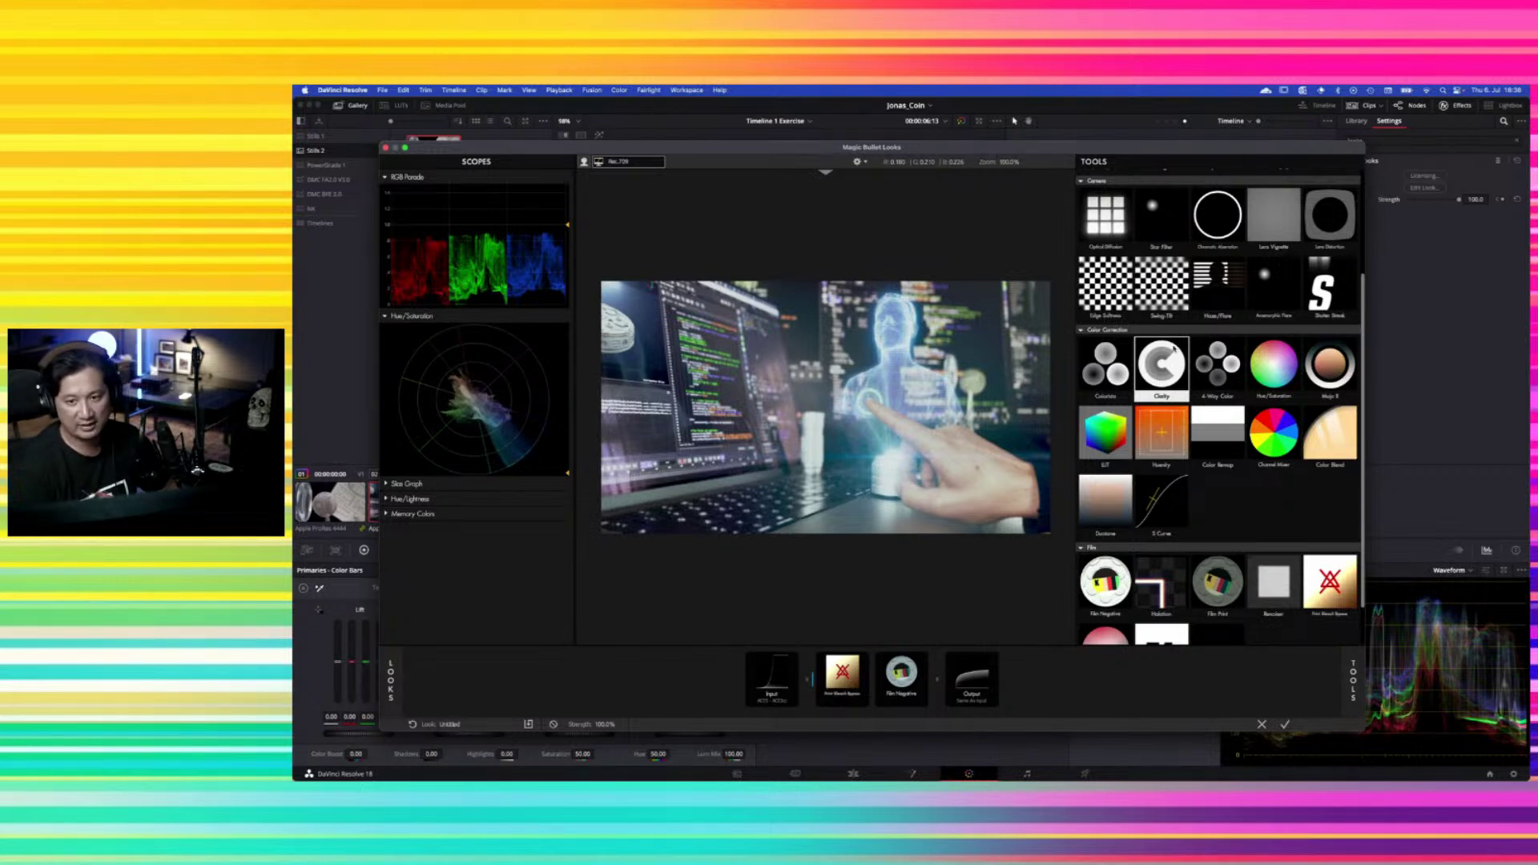
{"action": "left_click_drag", "start_coordinate": [1105, 215], "coordinate": [800, 676]}
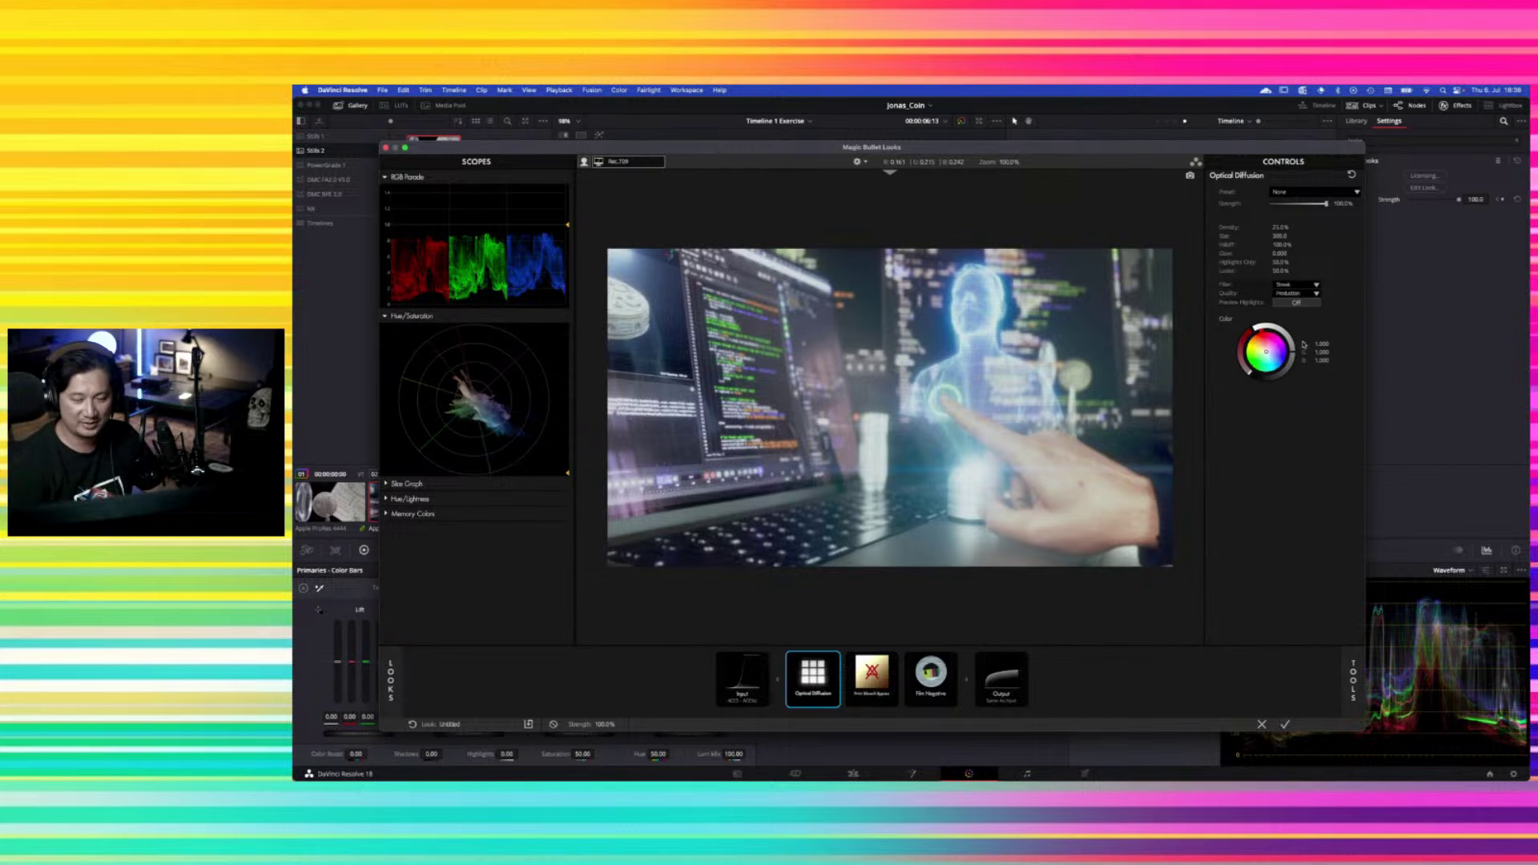
{"action": "left_click", "coordinate": [1334, 194]}
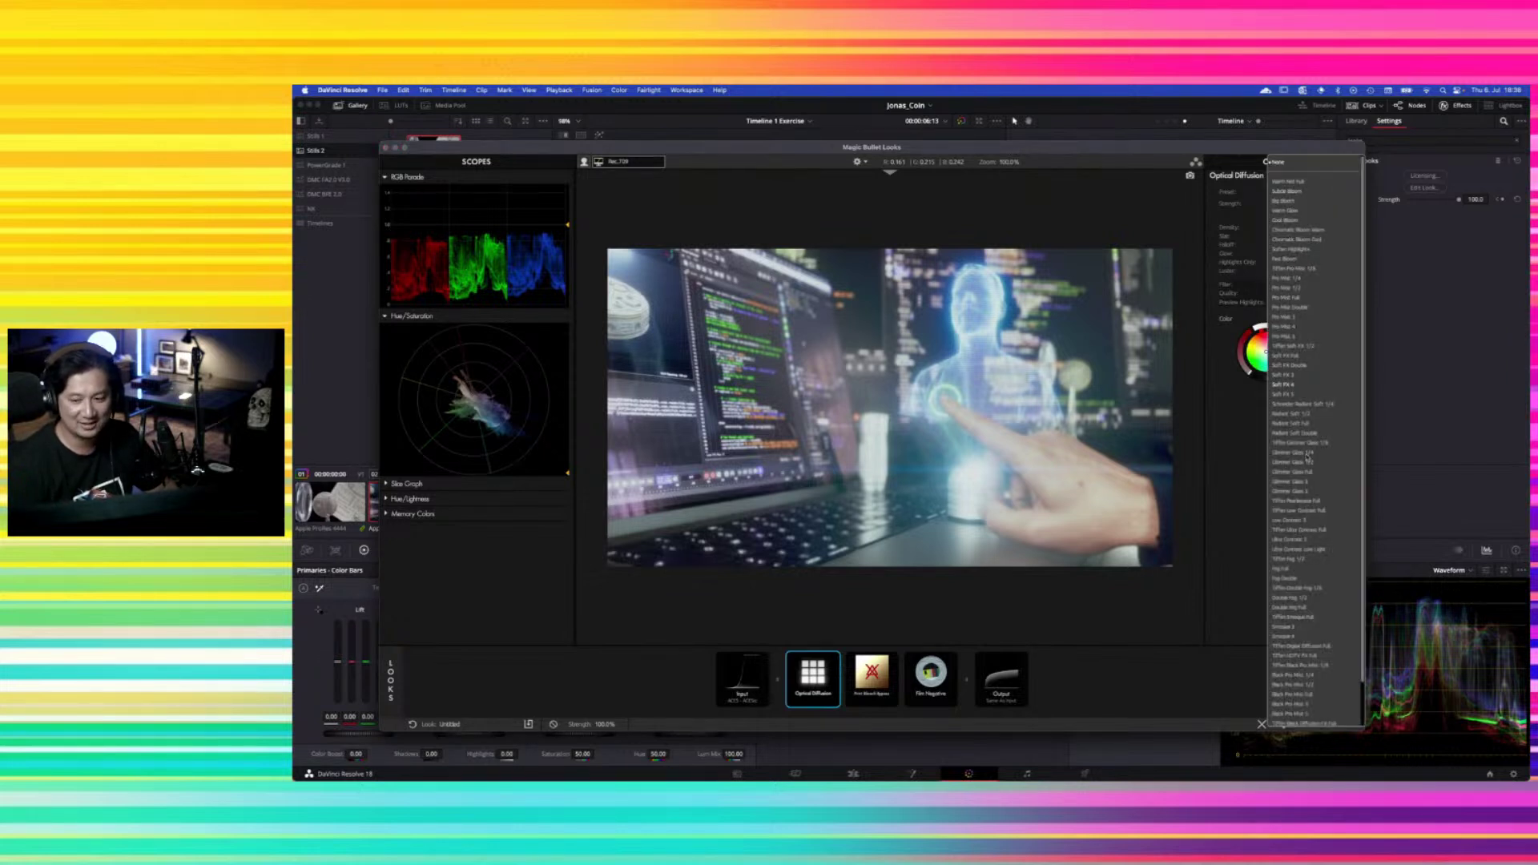
{"action": "scroll", "coordinate": [1301, 553], "scroll_direction": "down", "scroll_amount": 3}
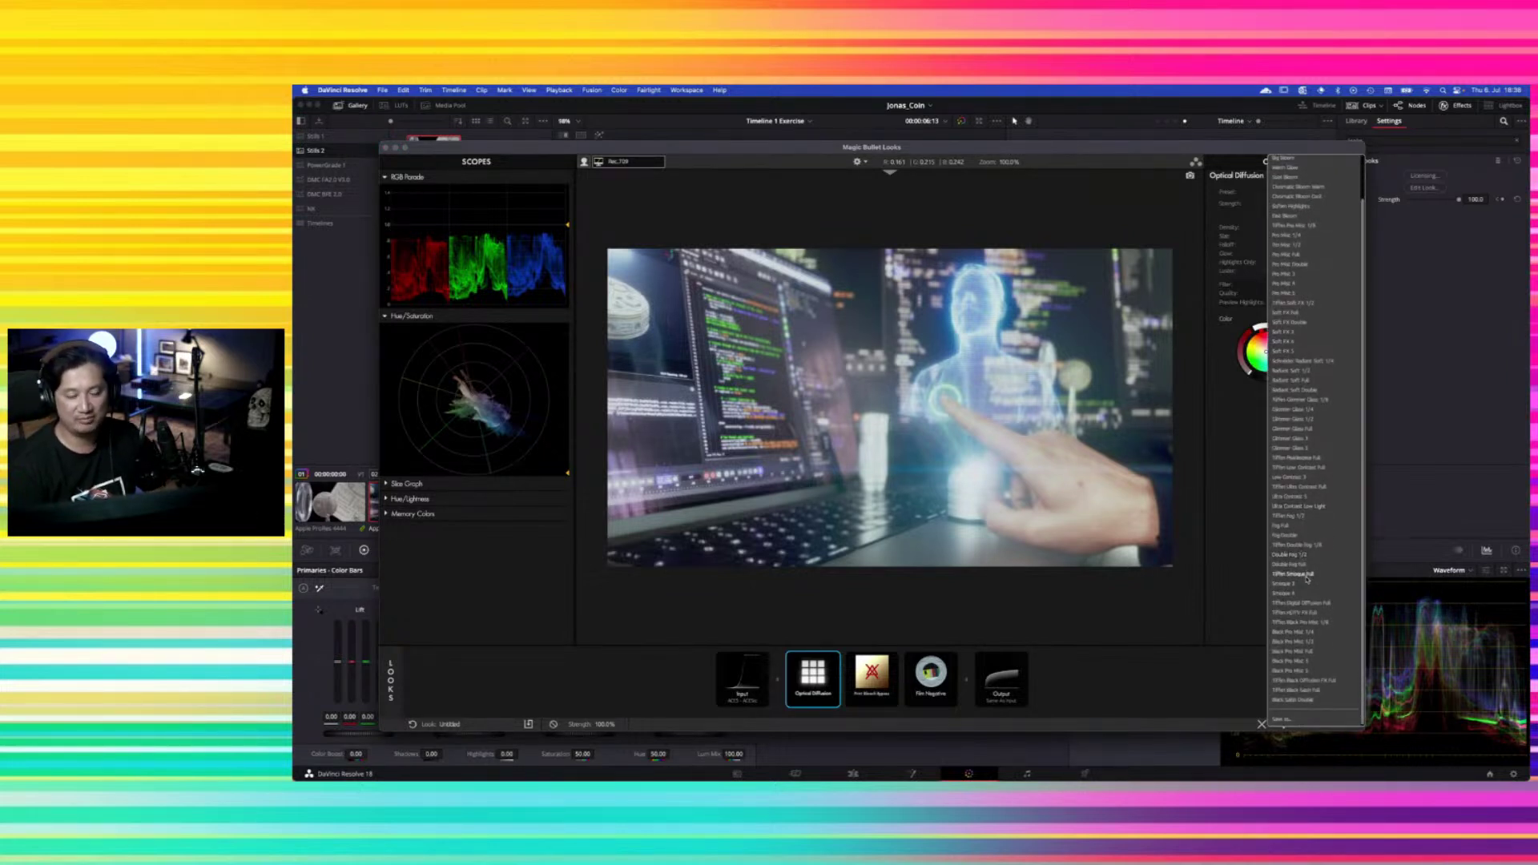
{"action": "scroll", "coordinate": [1316, 454], "scroll_direction": "up", "scroll_amount": 2}
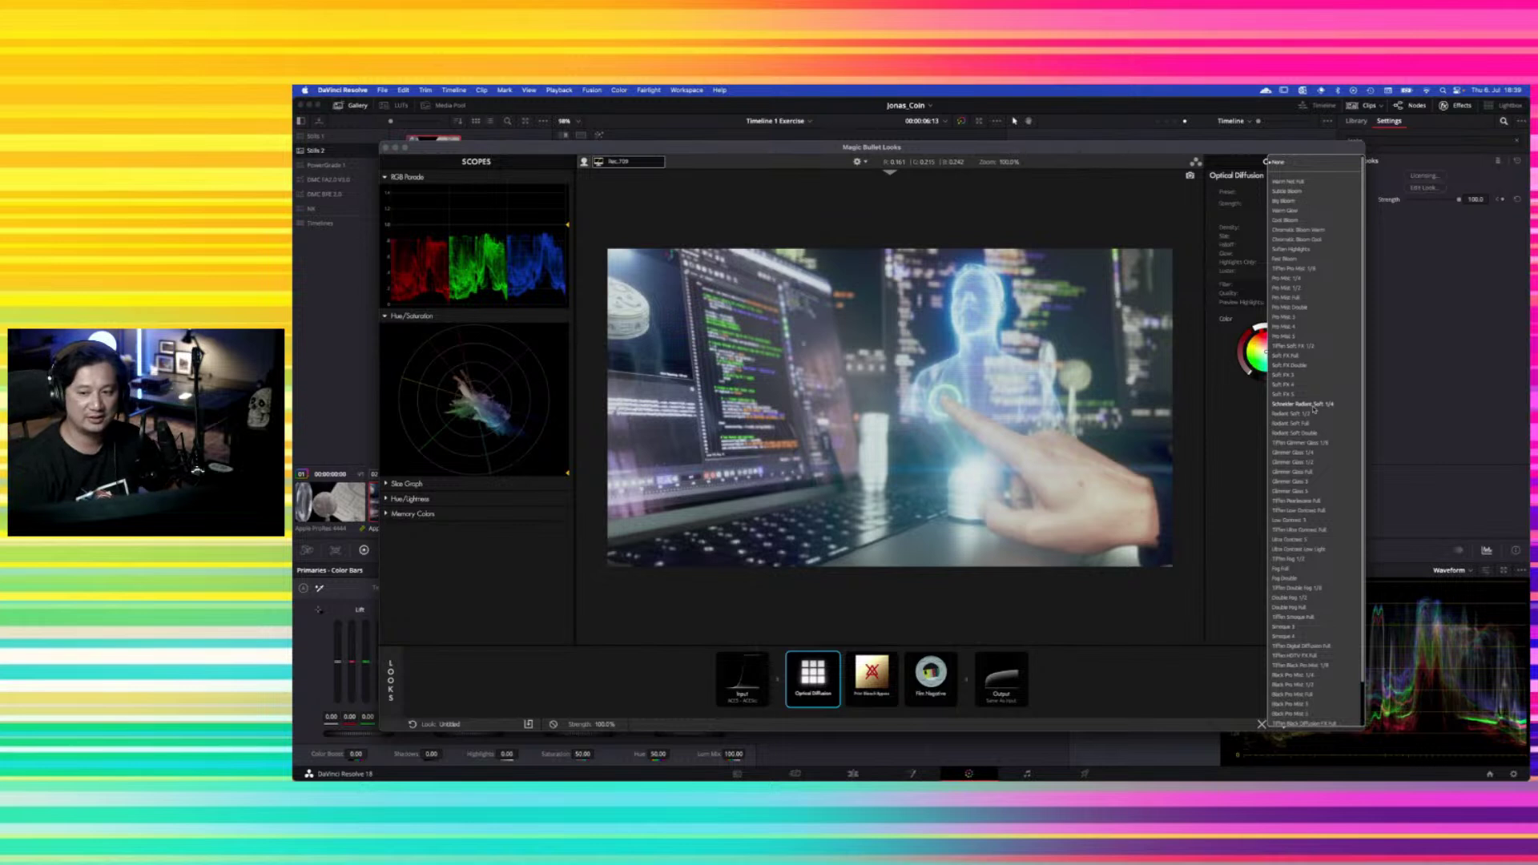
{"action": "left_click", "coordinate": [1304, 492]}
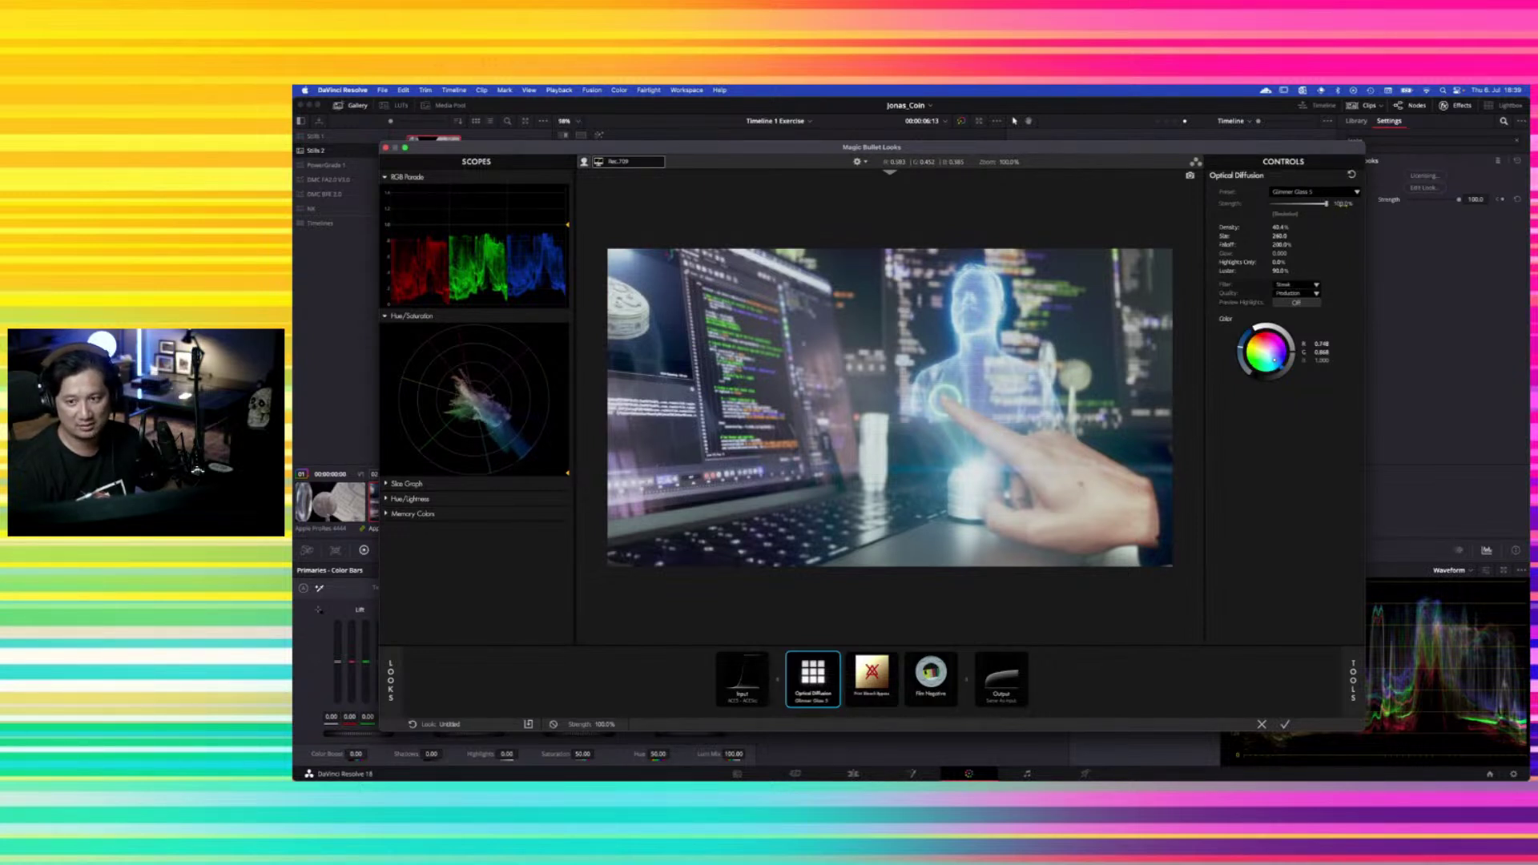
Lower the Optical Diffusion strength to about 69%, toggling the tool off and on to judge its effect
{"action": "left_click_drag", "start_coordinate": [1326, 204], "coordinate": [1314, 204]}
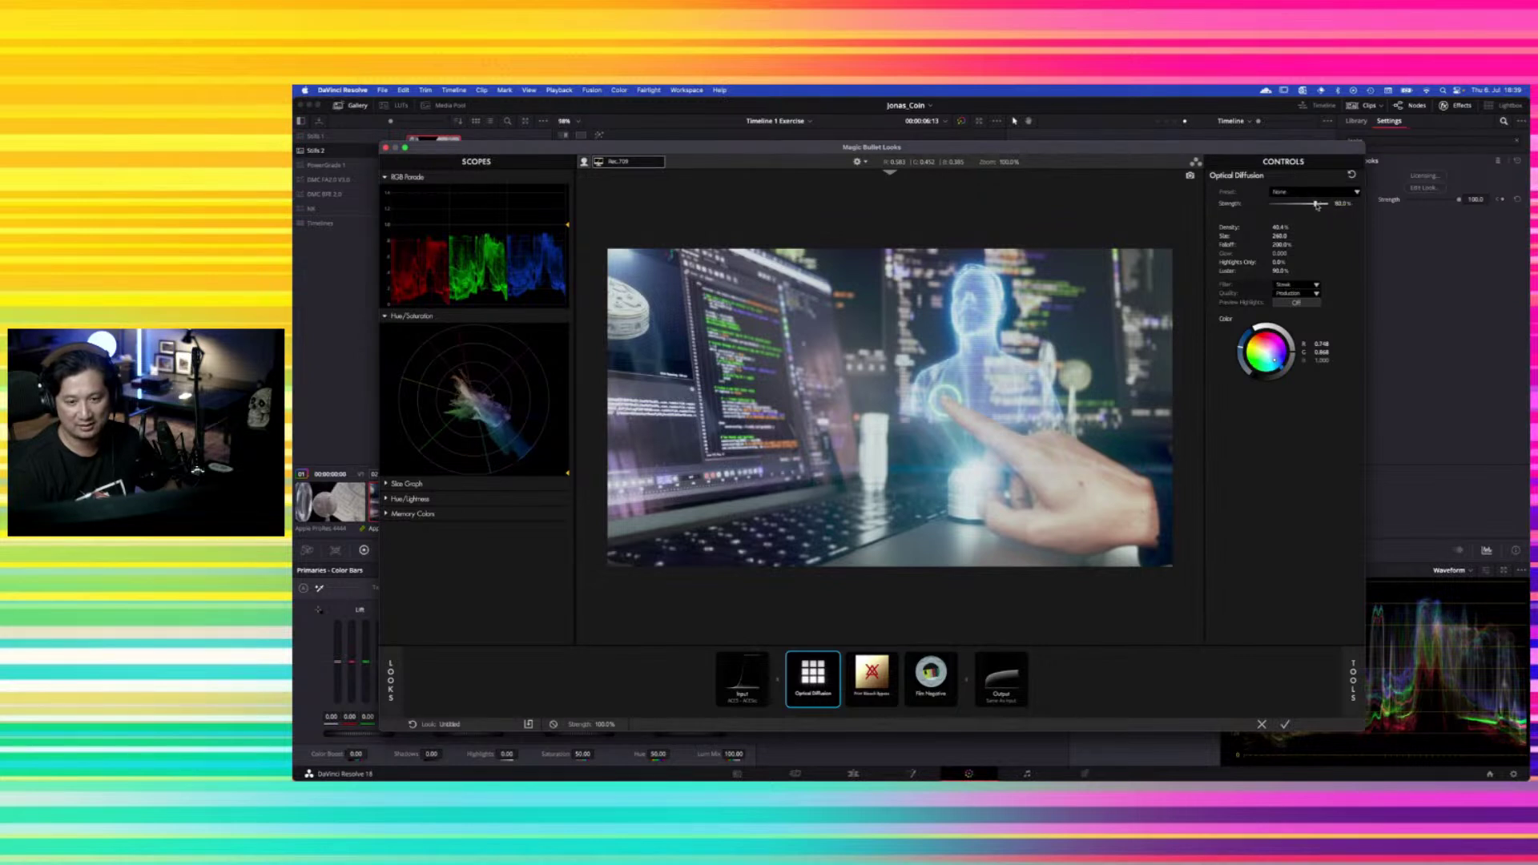
{"action": "left_click", "coordinate": [835, 658]}
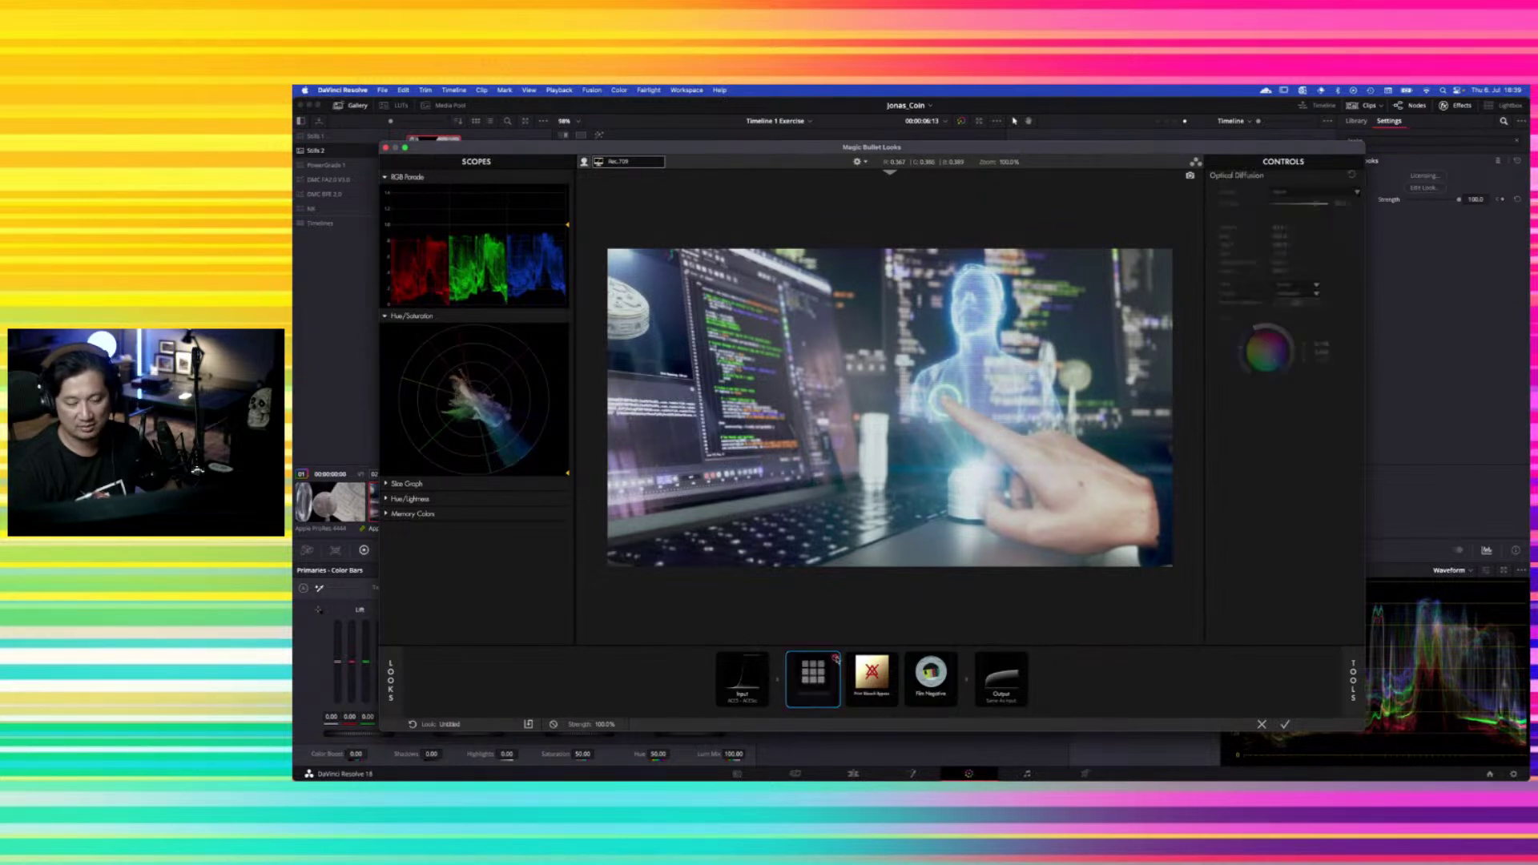
{"action": "left_click", "coordinate": [835, 659]}
{"action": "left_click_drag", "start_coordinate": [1323, 208], "coordinate": [1312, 204]}
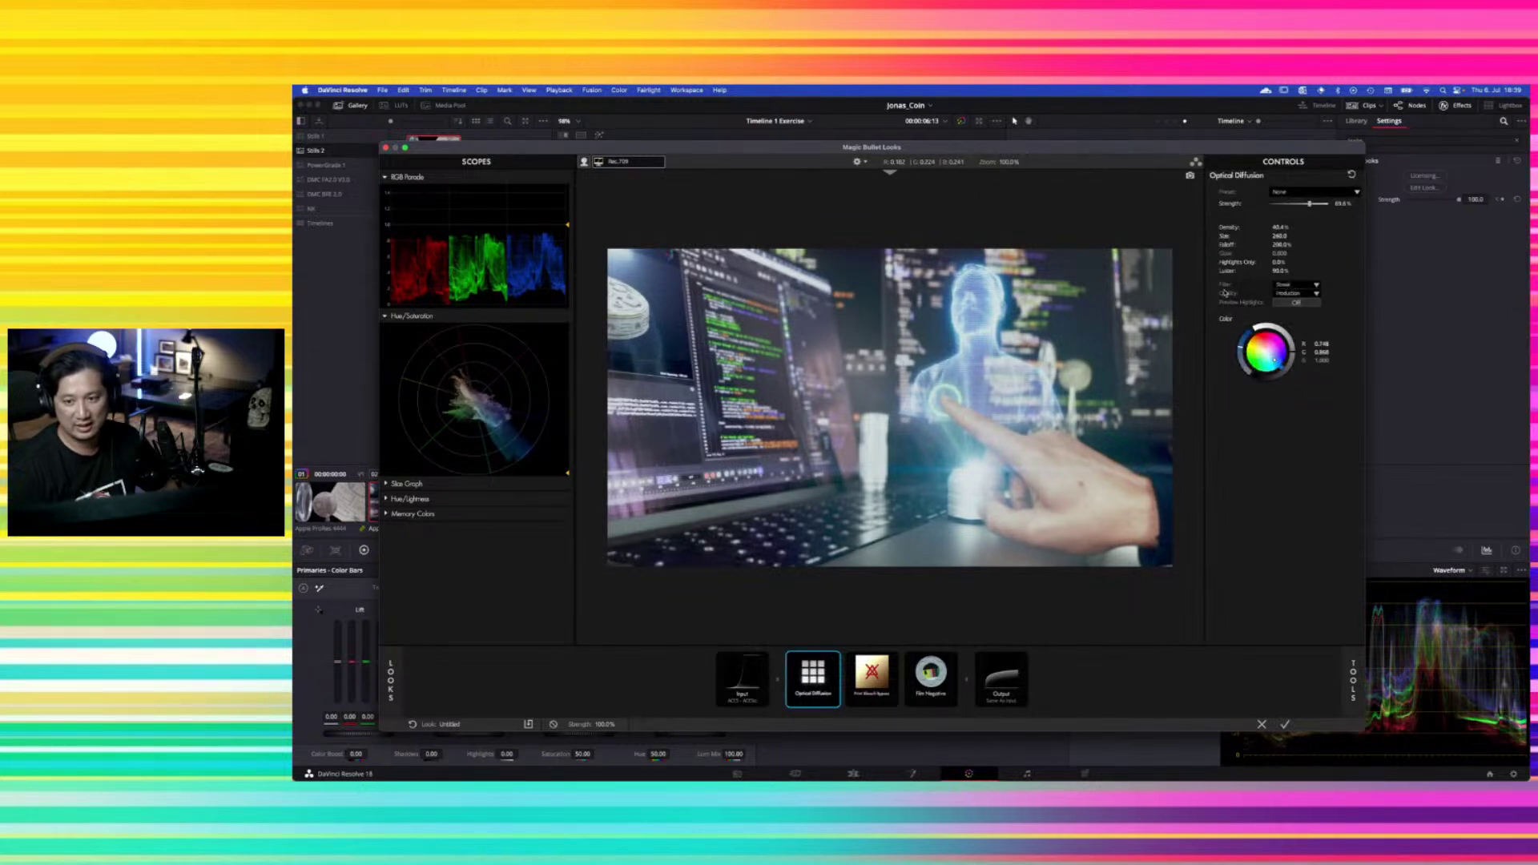
Set the Optical Diffusion quality to Best and compare the image with the tool off and on
{"action": "left_click", "coordinate": [1314, 294]}
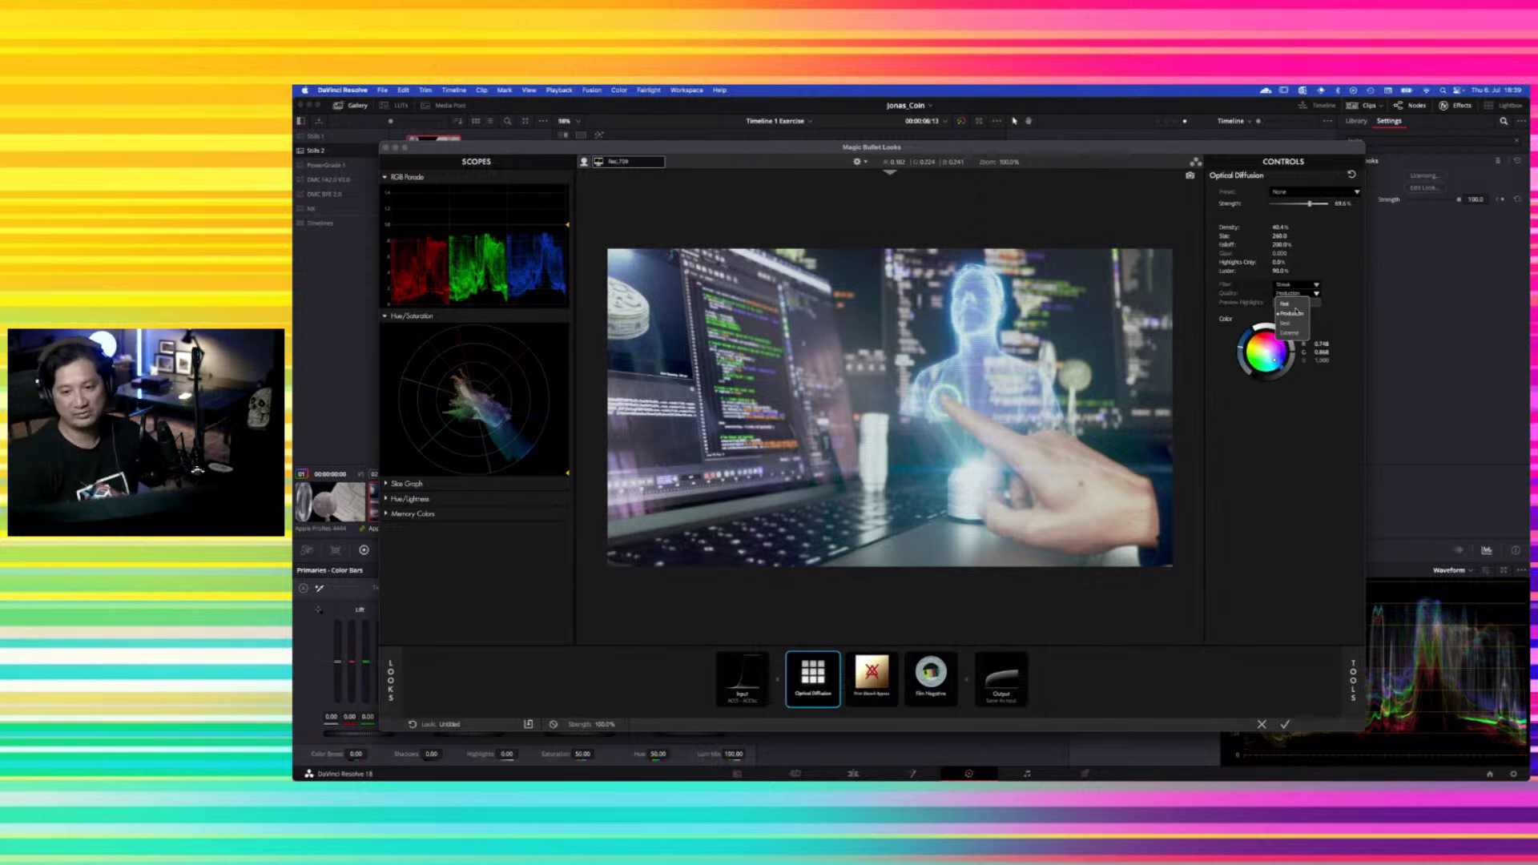
{"action": "left_click", "coordinate": [1297, 304]}
{"action": "left_click", "coordinate": [1302, 293]}
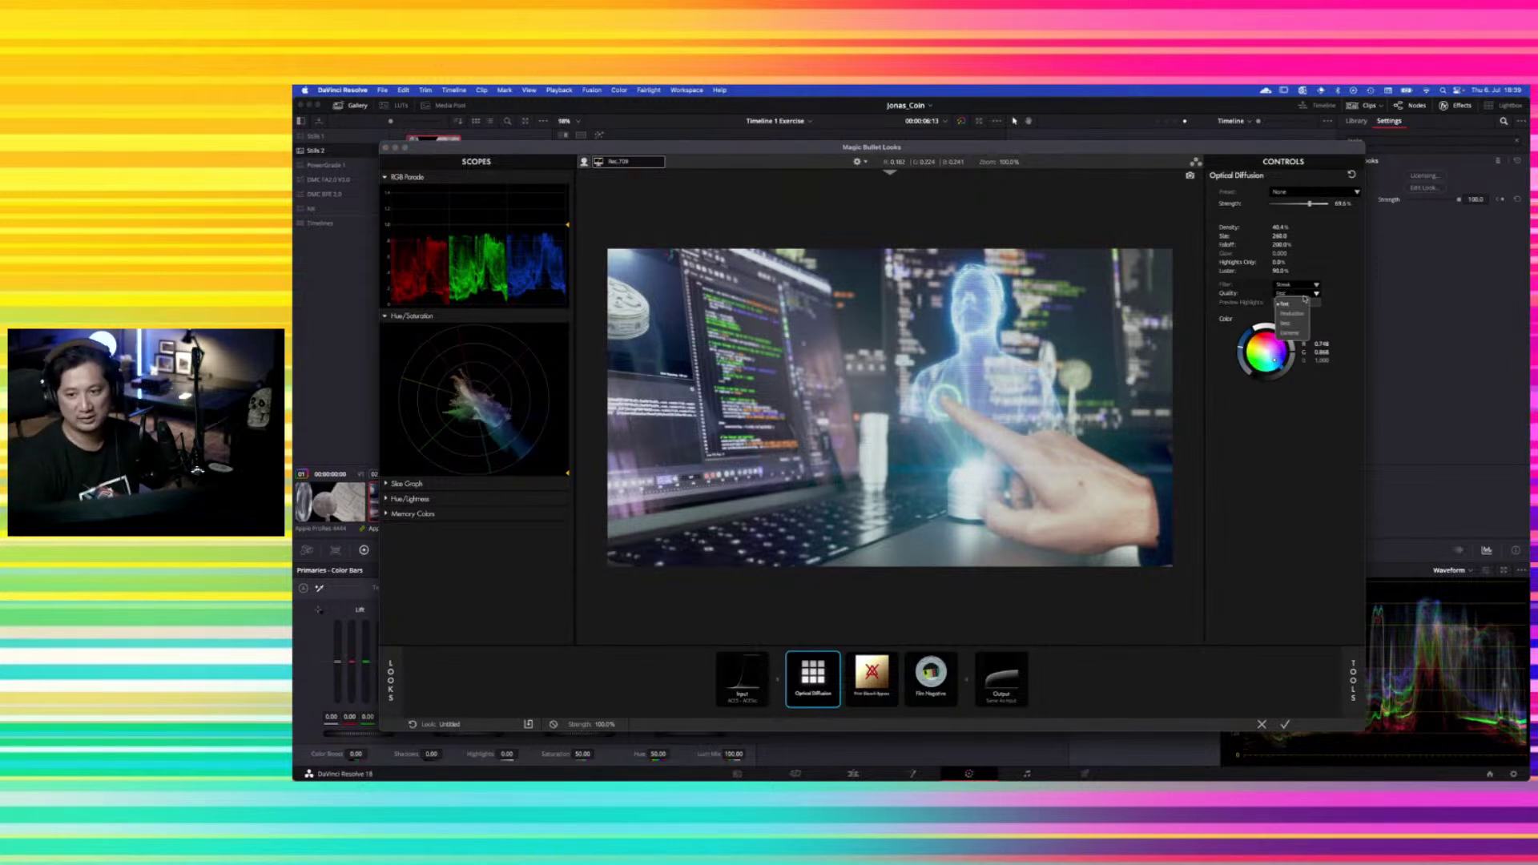
{"action": "left_click", "coordinate": [1302, 314]}
{"action": "left_click", "coordinate": [1313, 296]}
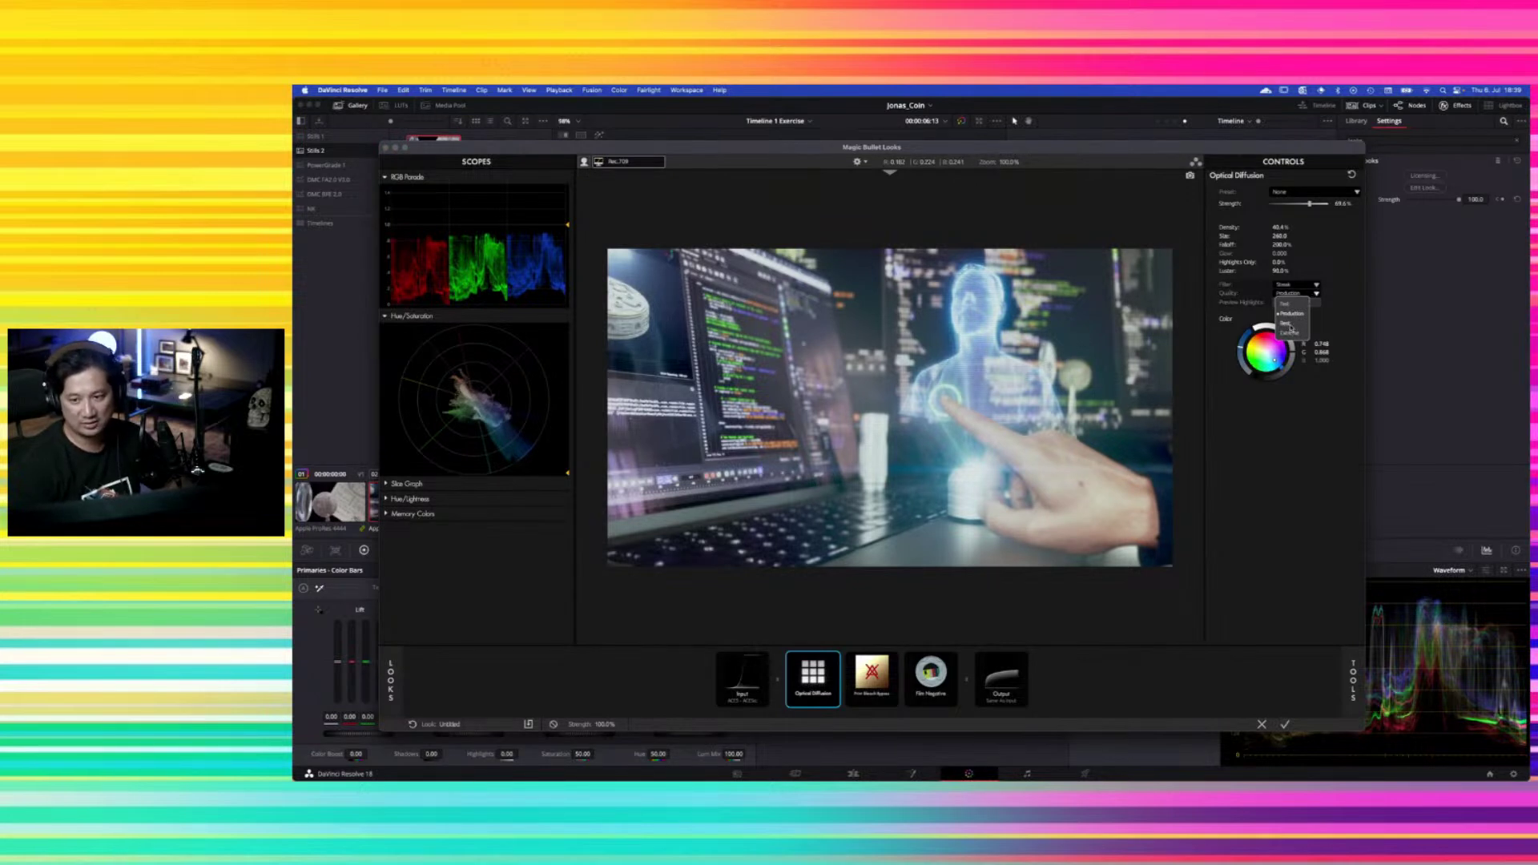
{"action": "left_click", "coordinate": [1290, 325]}
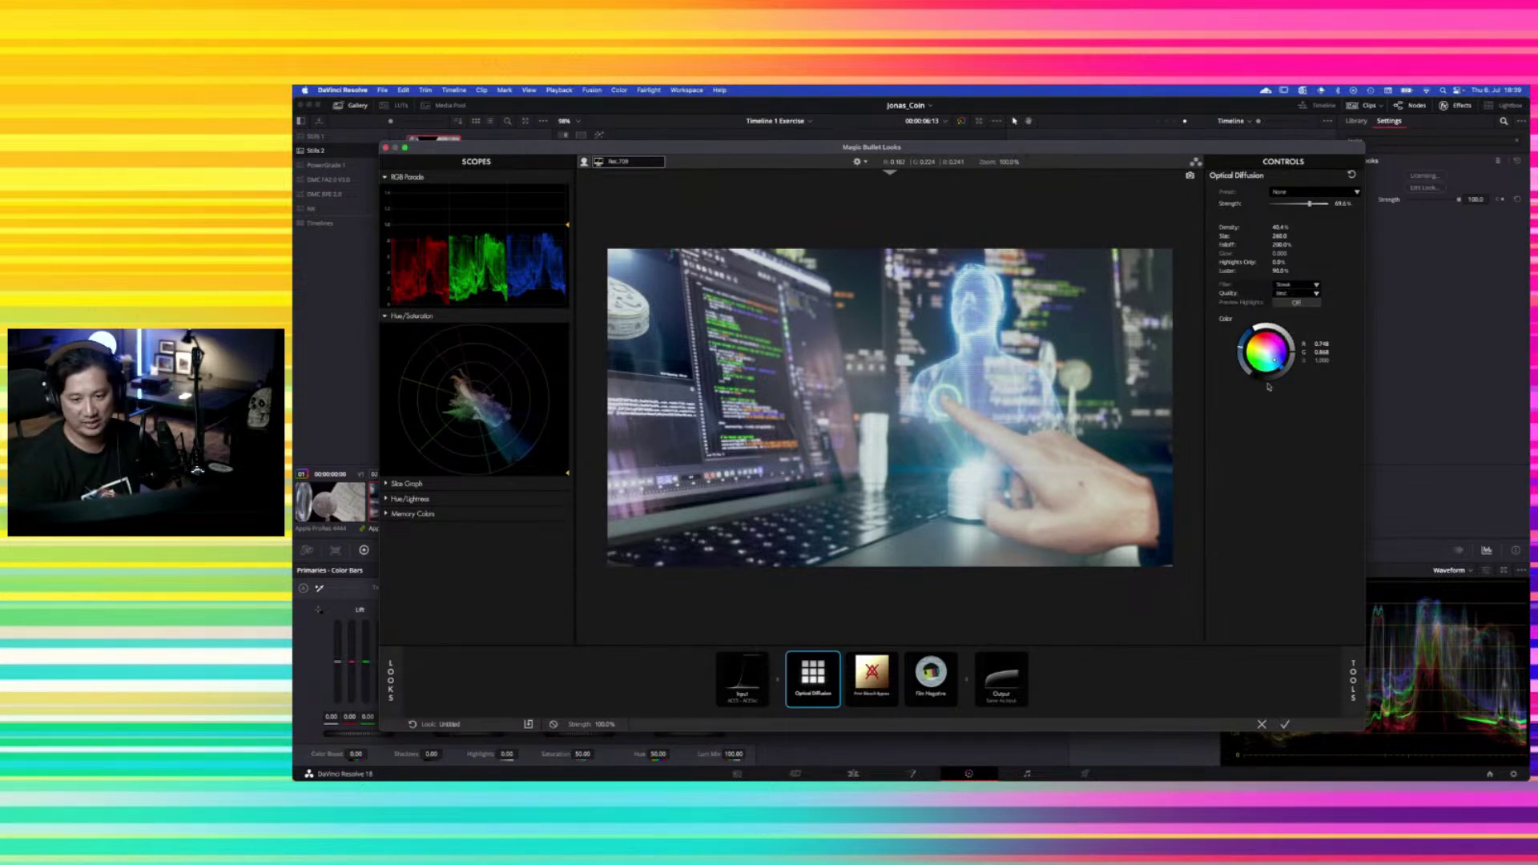
{"action": "left_click", "coordinate": [834, 658]}
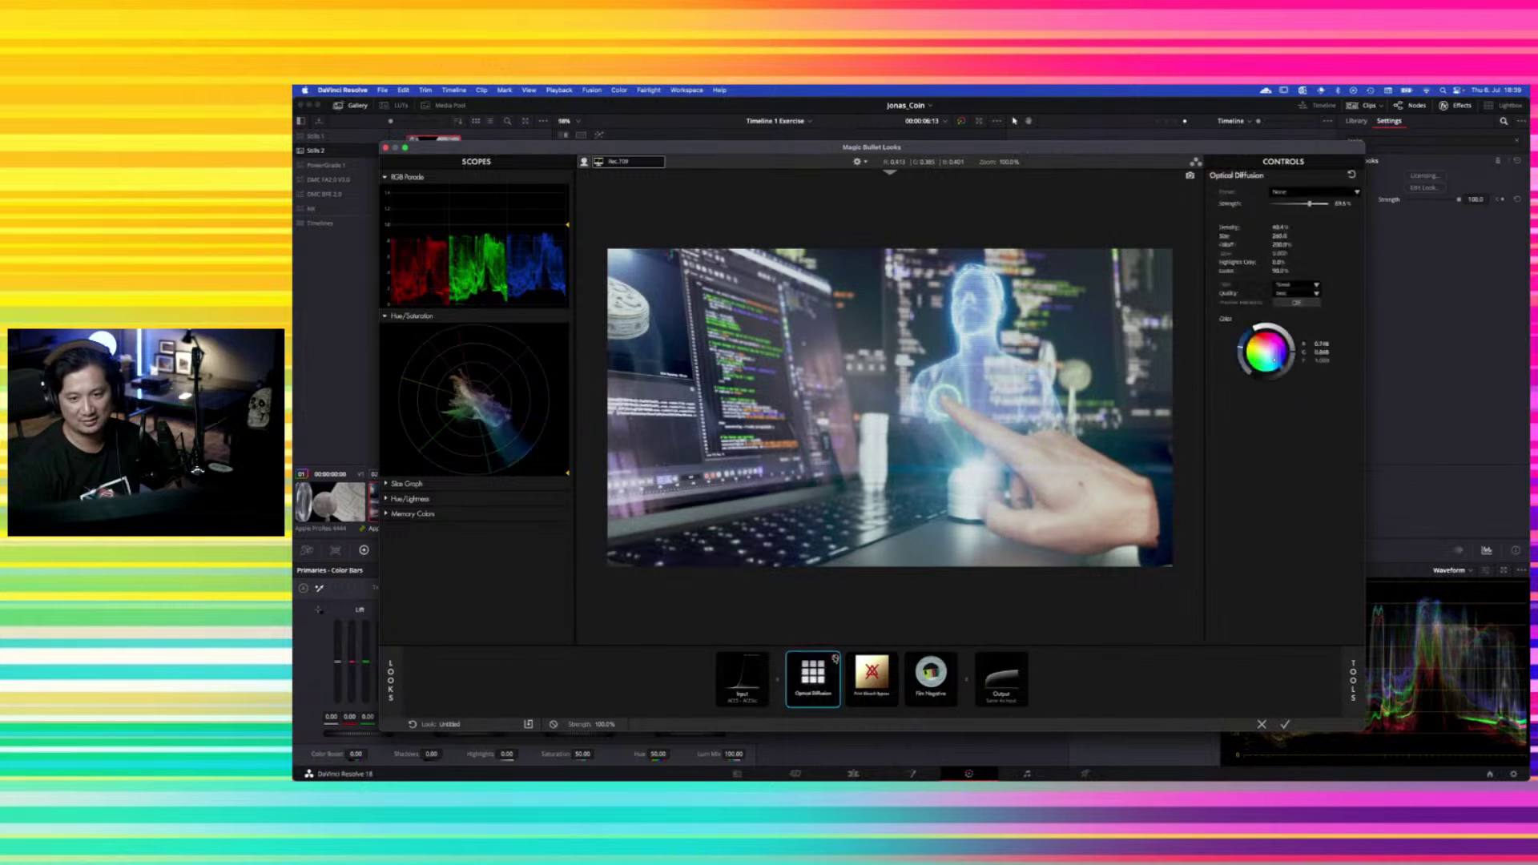
{"action": "left_click", "coordinate": [834, 659]}
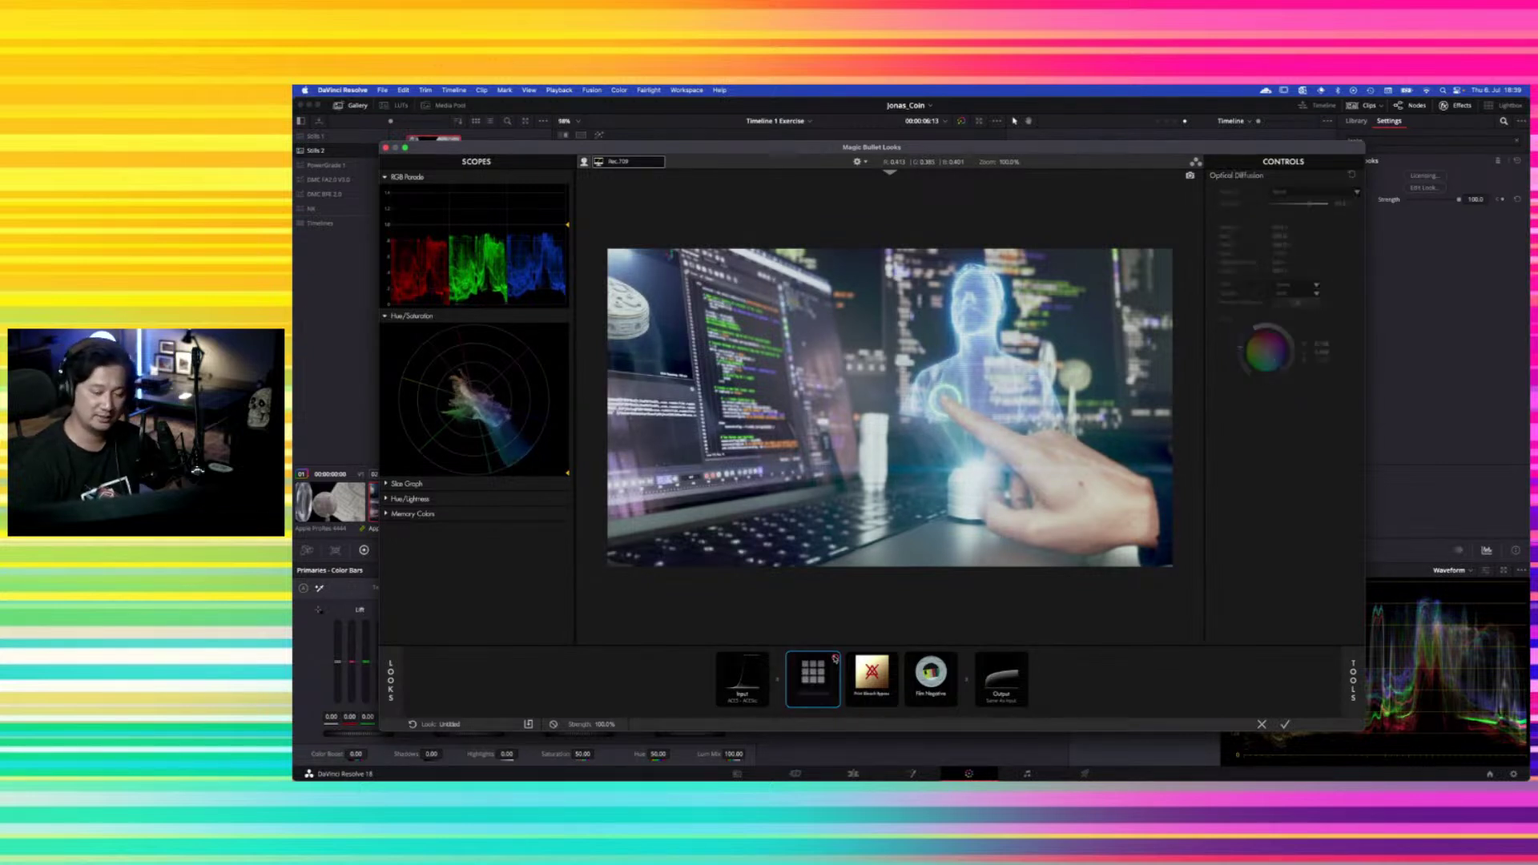
{"action": "left_click", "coordinate": [834, 658]}
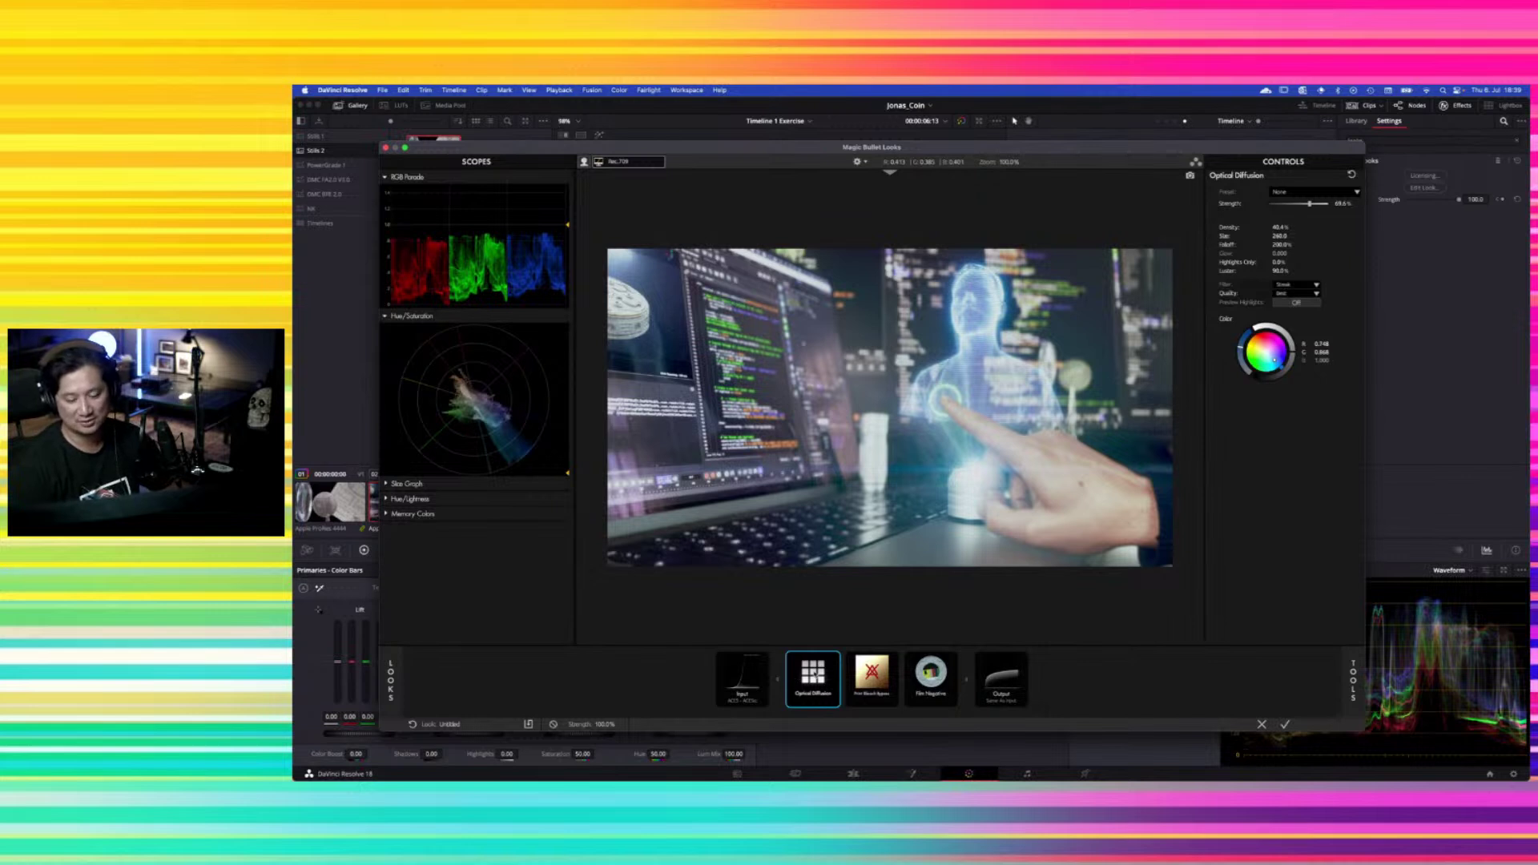
Try the Halation film tool after Optical Diffusion with a shifted colour and the Modern 35 Highlights preset, and compare it switched off
{"action": "left_click", "coordinate": [1350, 677]}
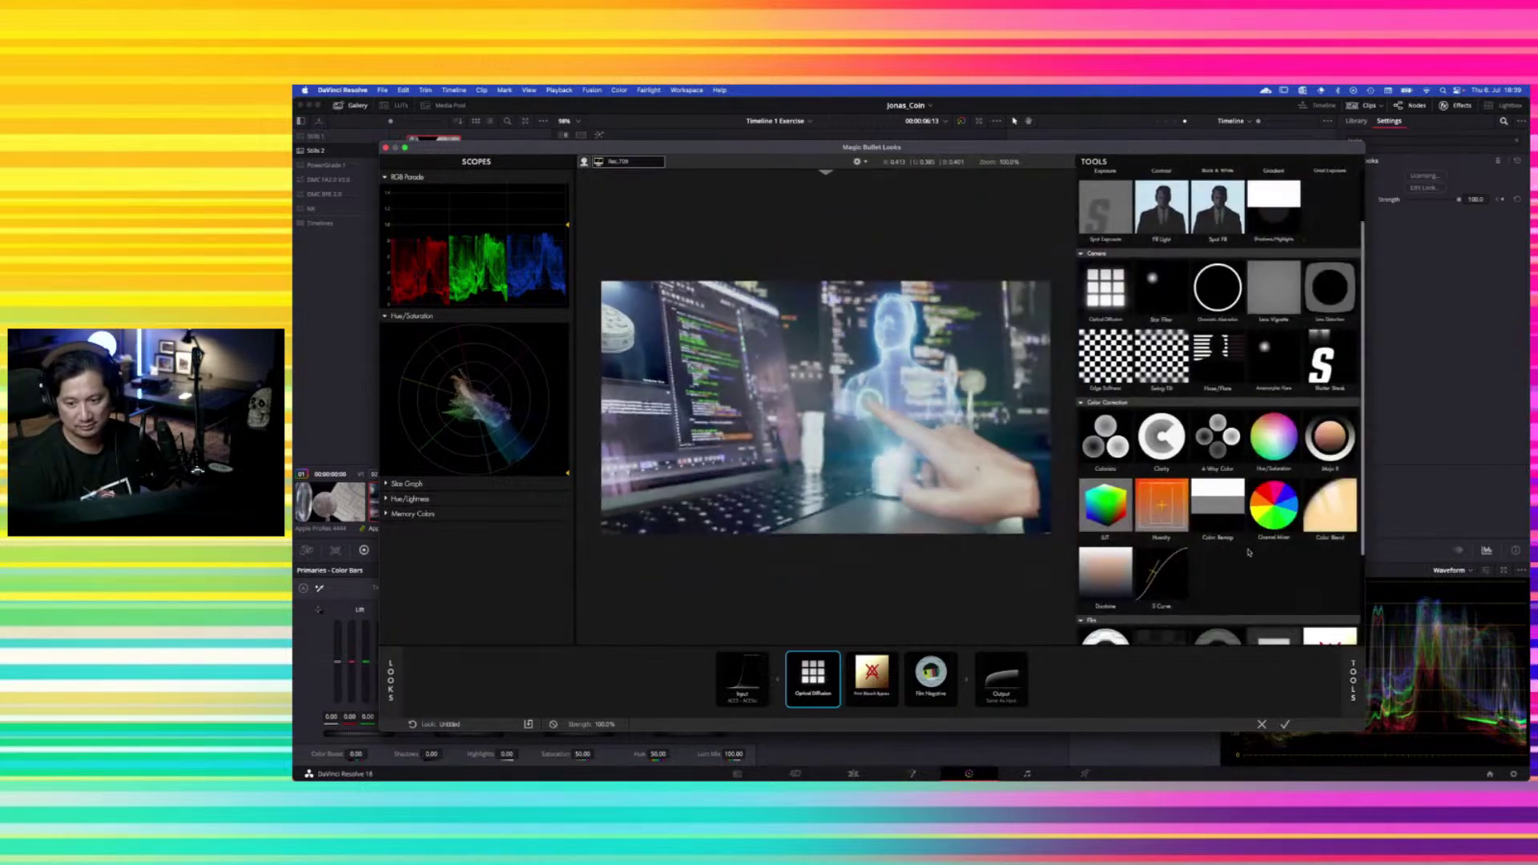
{"action": "scroll", "coordinate": [1248, 551], "scroll_direction": "down", "scroll_amount": 2}
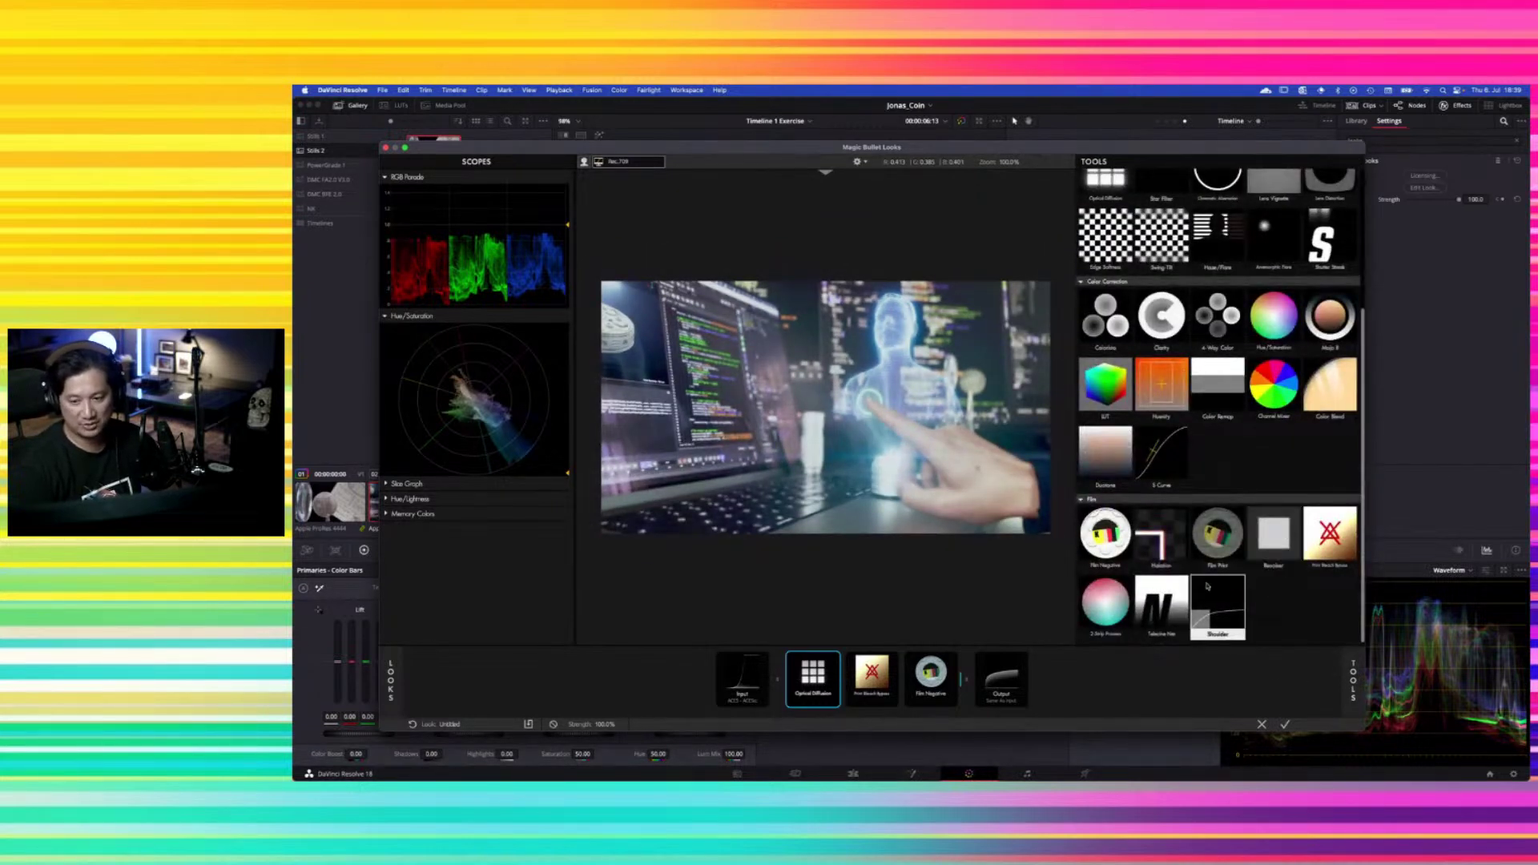
{"action": "double_click", "coordinate": [1161, 537]}
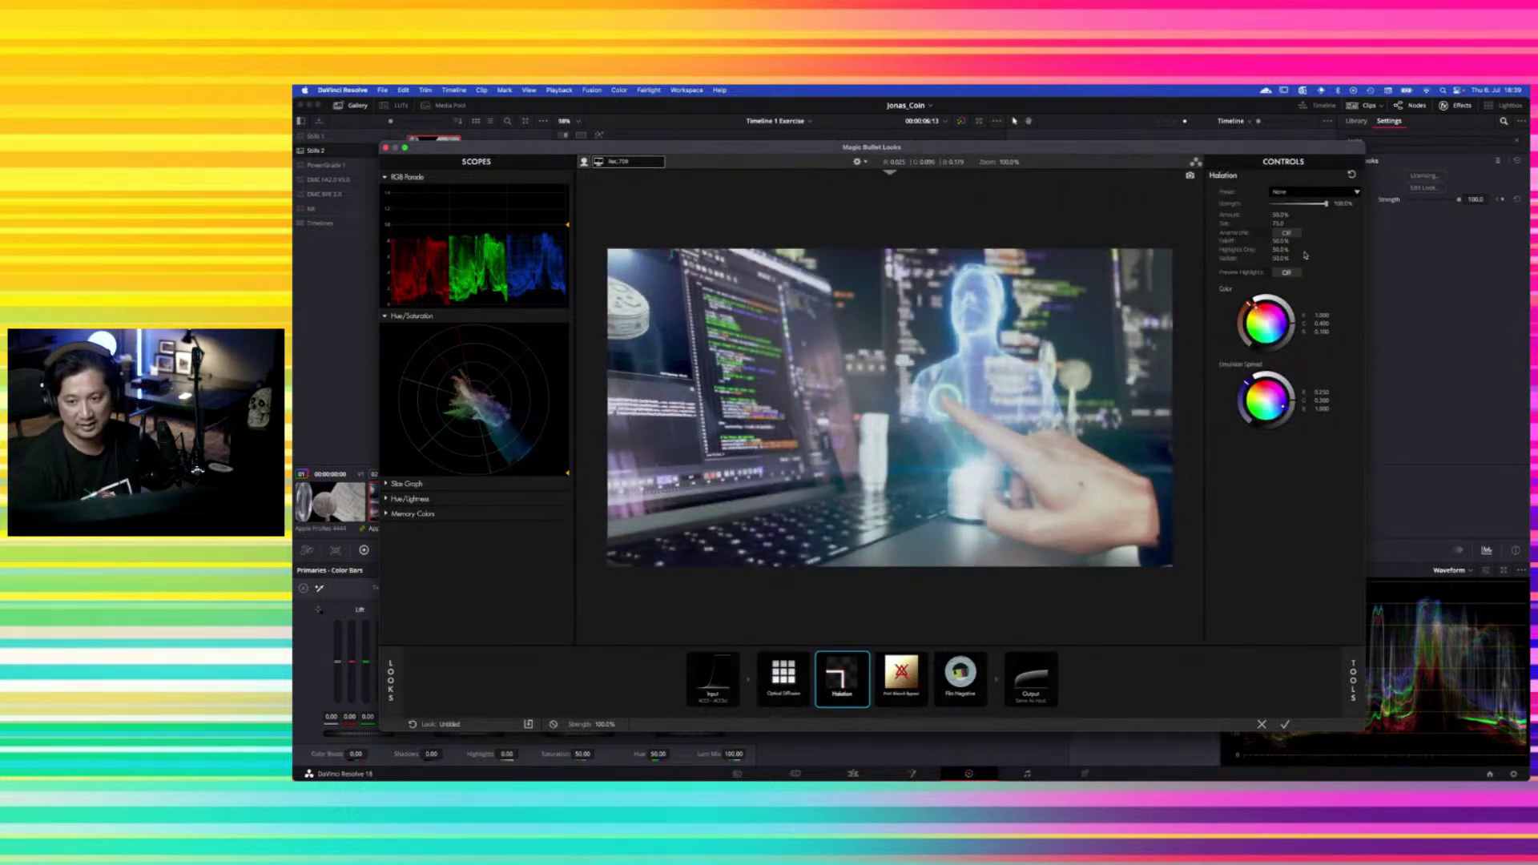
{"action": "left_click", "coordinate": [1279, 330]}
{"action": "left_click_drag", "start_coordinate": [1279, 329], "coordinate": [1281, 333]}
{"action": "left_click", "coordinate": [1303, 194]}
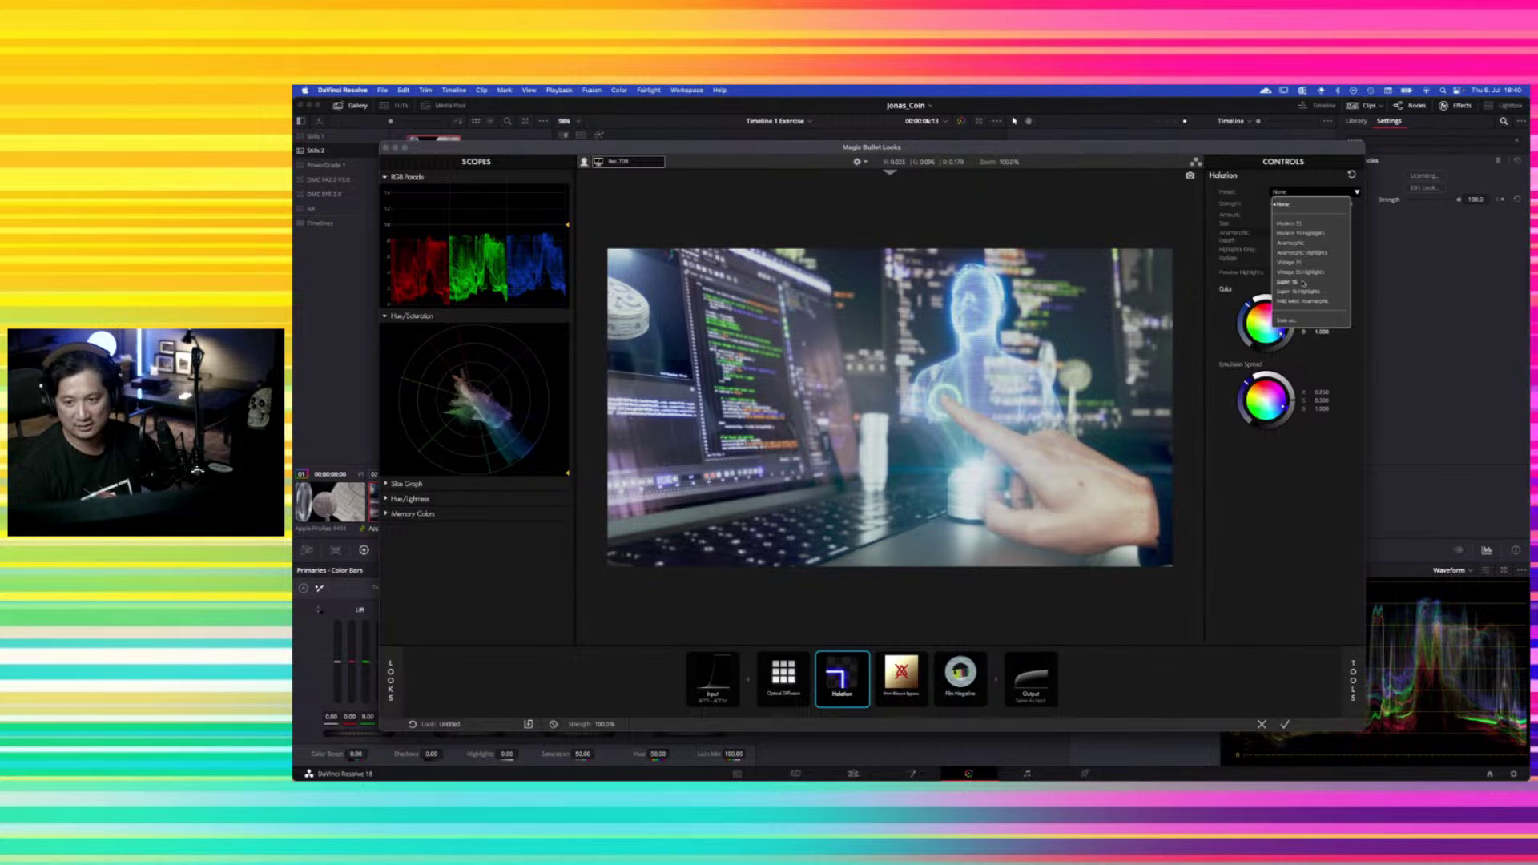
{"action": "left_click", "coordinate": [1298, 234]}
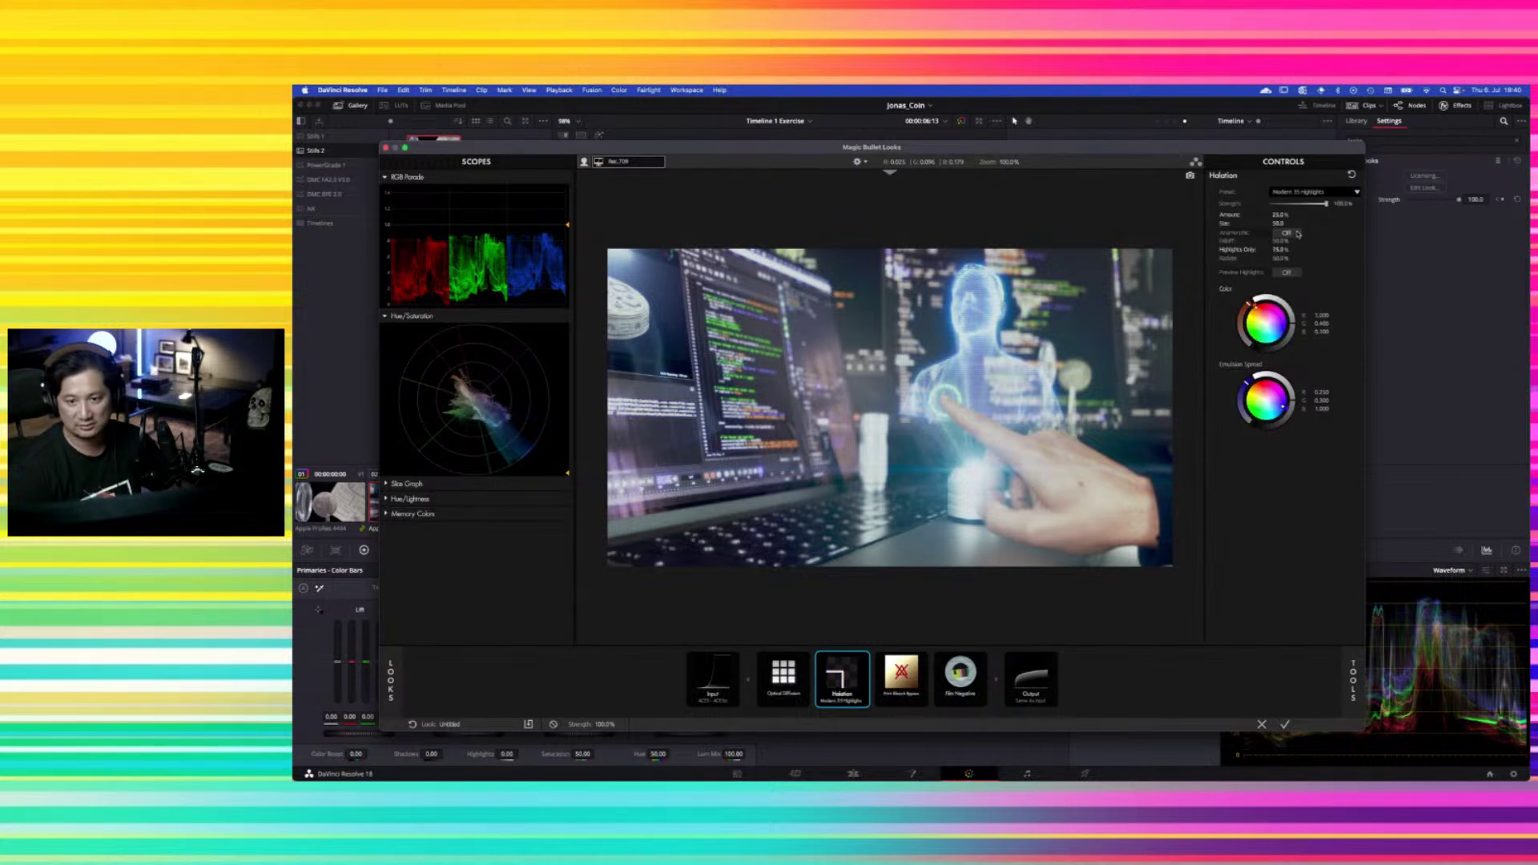
{"action": "left_click", "coordinate": [864, 657]}
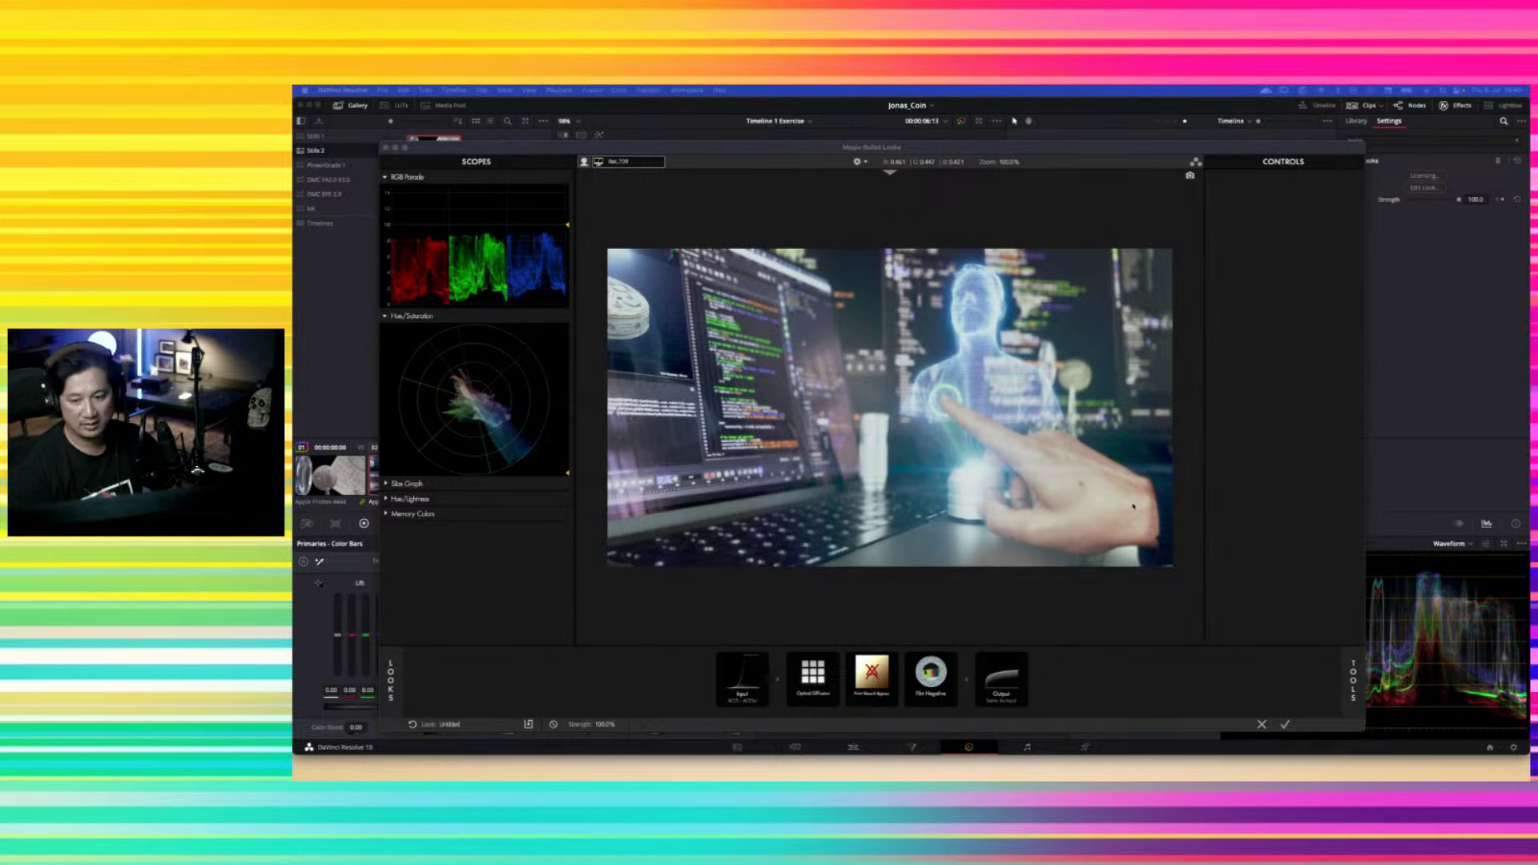
Add the Renoiser film tool after Film Negative and apply its Light Noise preset
{"action": "left_click", "coordinate": [1253, 686]}
{"action": "mouse_move", "coordinate": [1351, 681]}
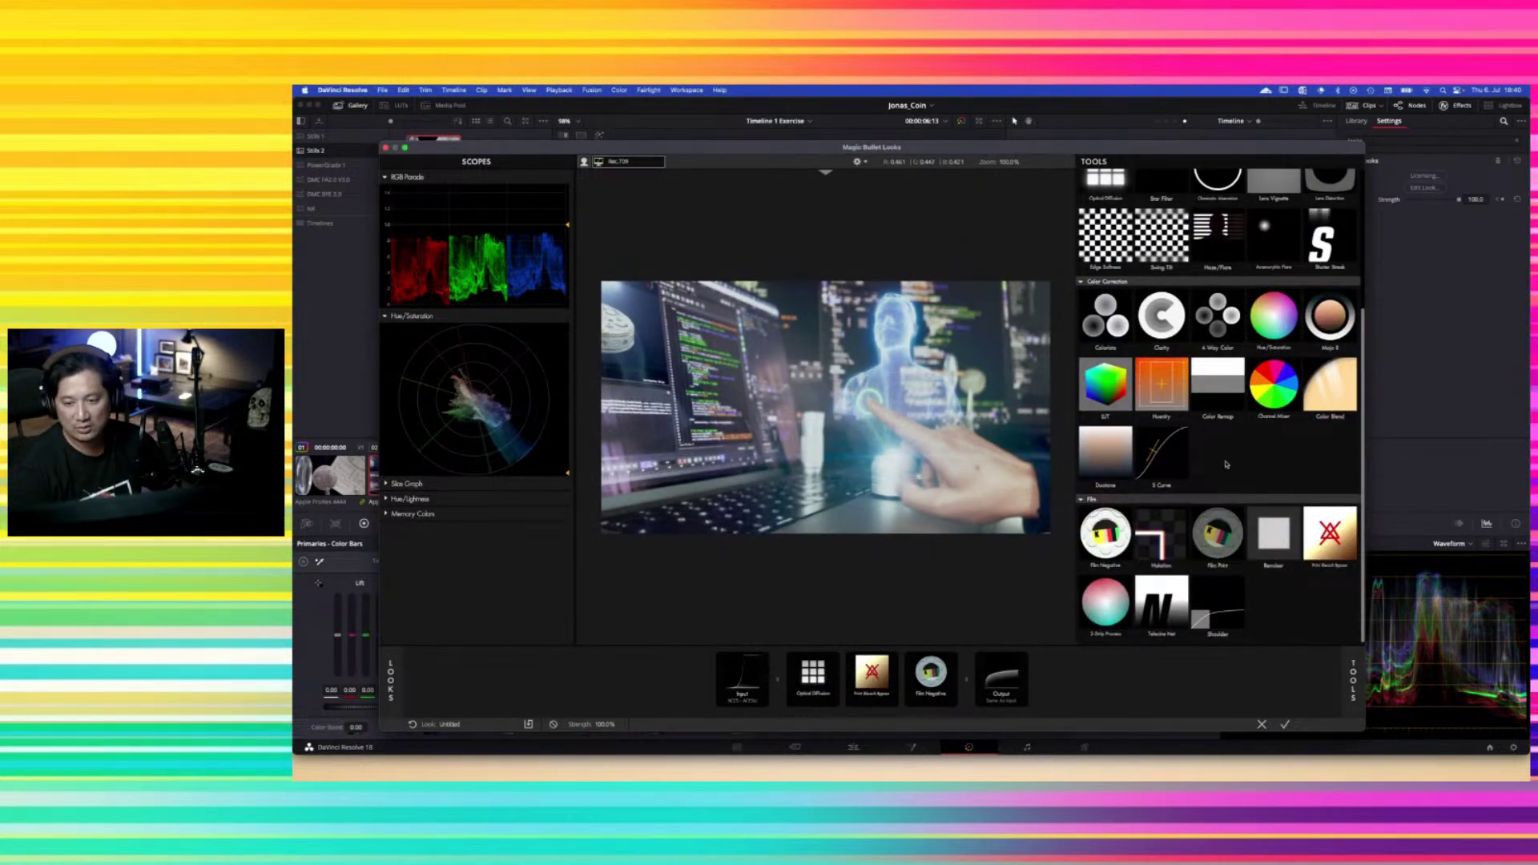
{"action": "left_click_drag", "start_coordinate": [1274, 534], "coordinate": [955, 672]}
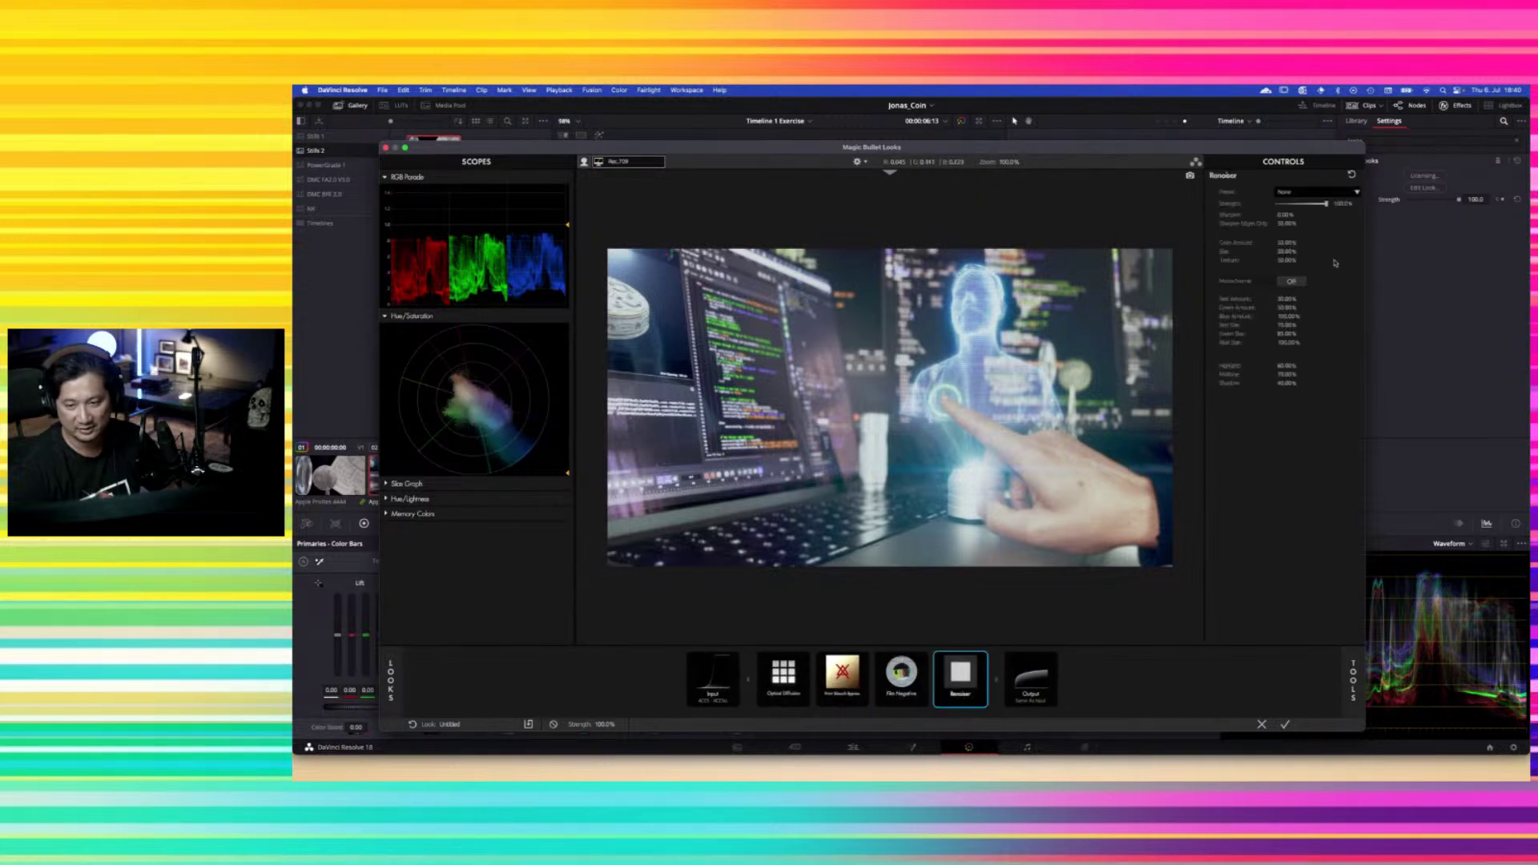
{"action": "left_click", "coordinate": [1327, 193]}
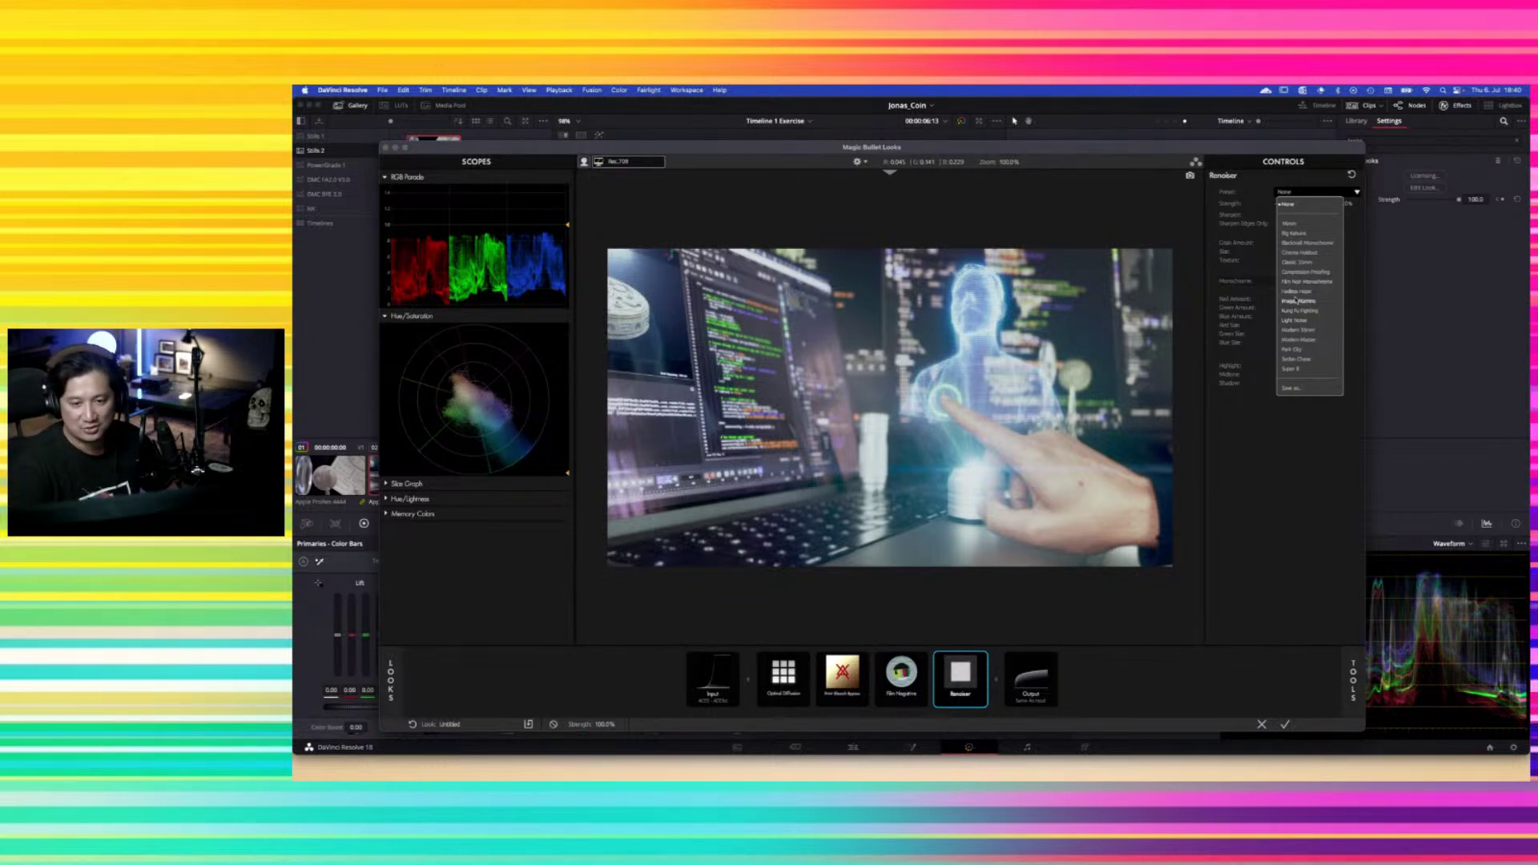
{"action": "left_click", "coordinate": [1296, 301]}
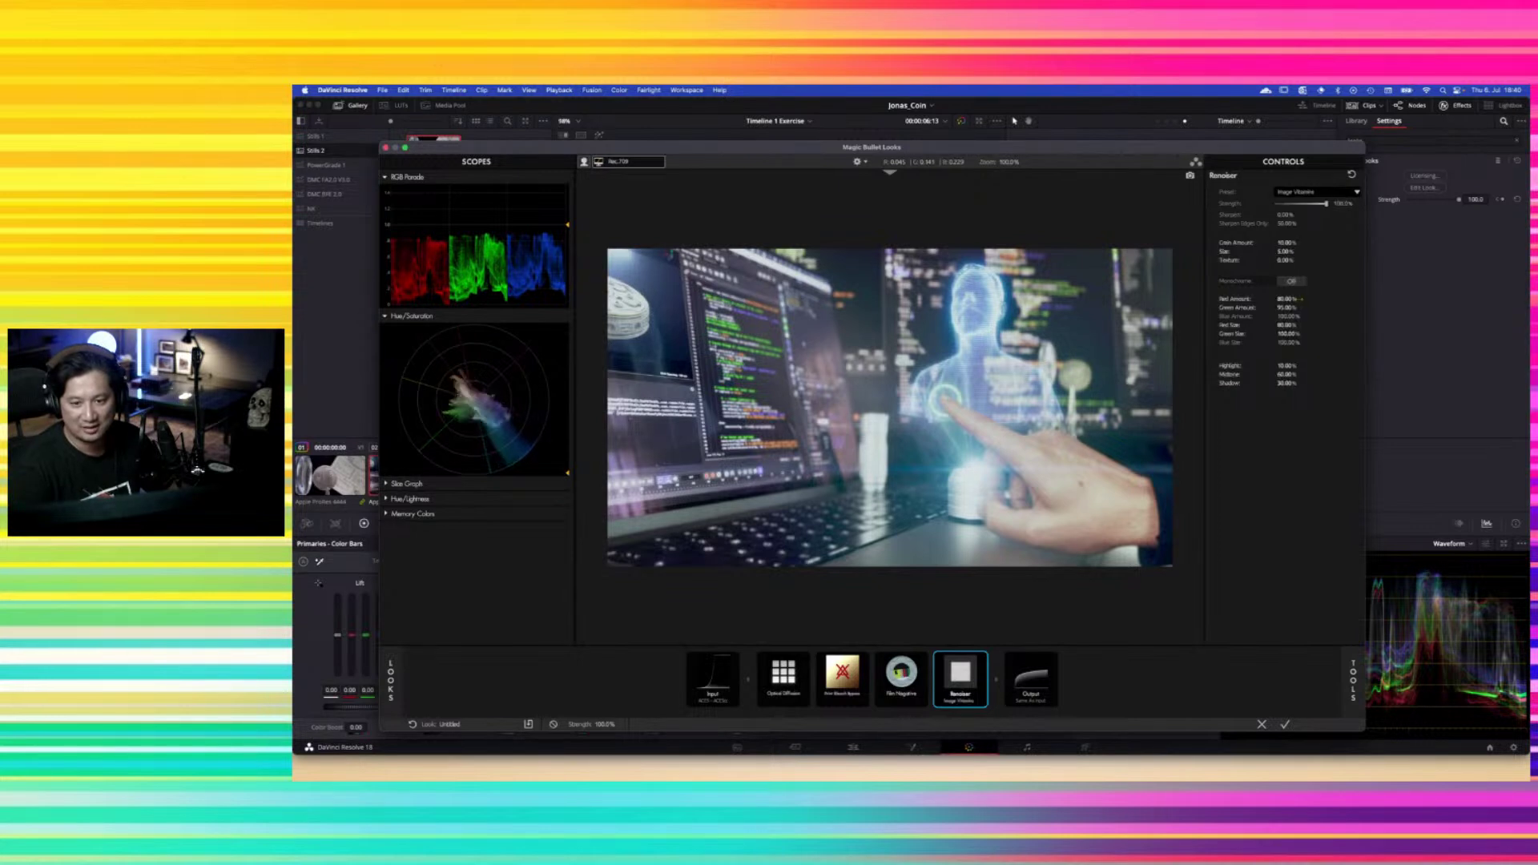
{"action": "left_click", "coordinate": [1312, 194]}
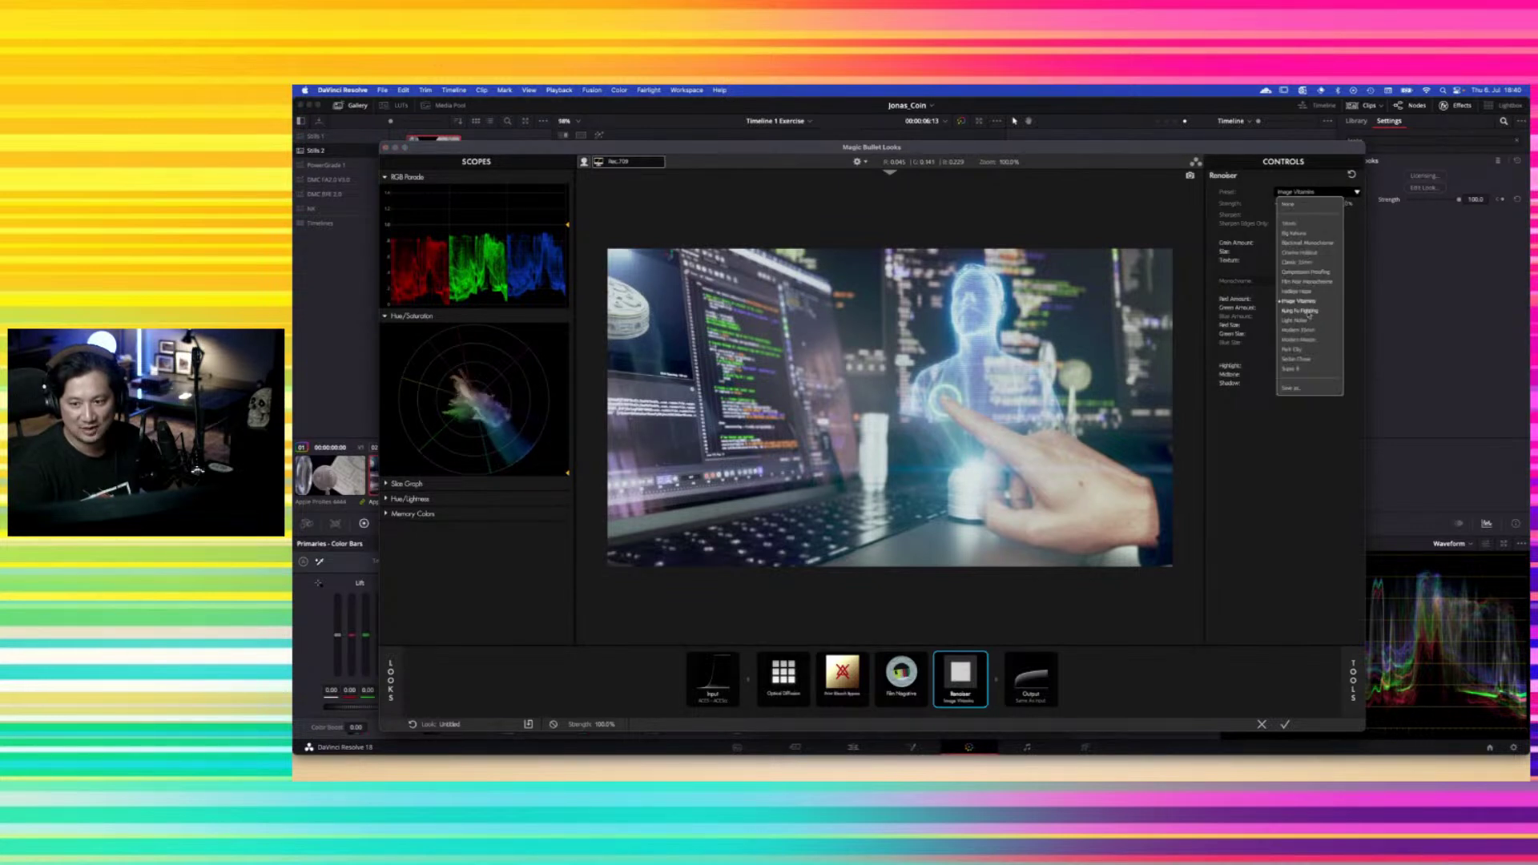
{"action": "left_click", "coordinate": [1294, 321]}
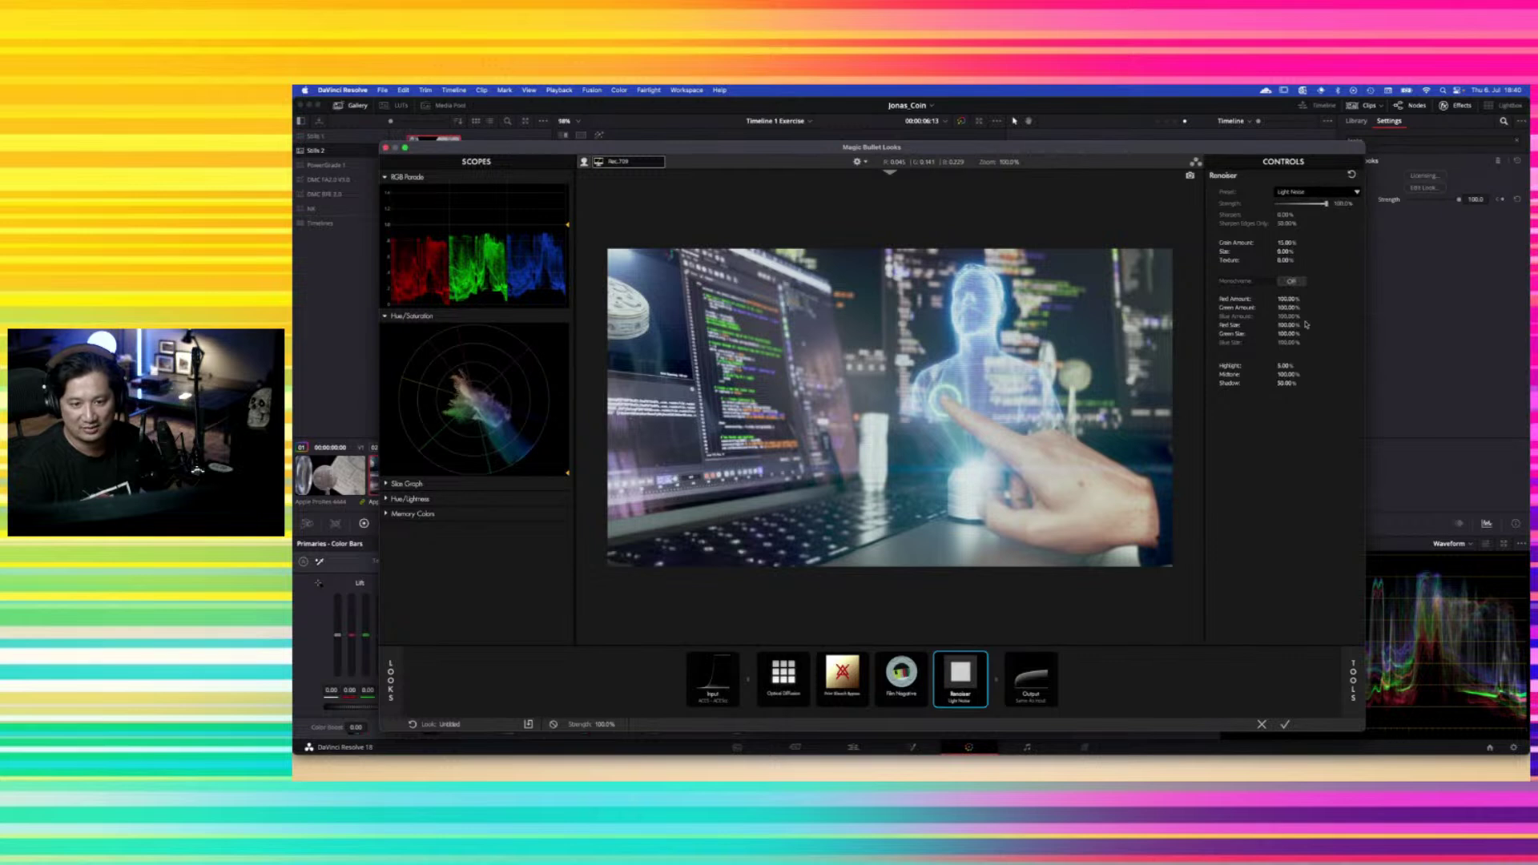
{"action": "left_click", "coordinate": [967, 673]}
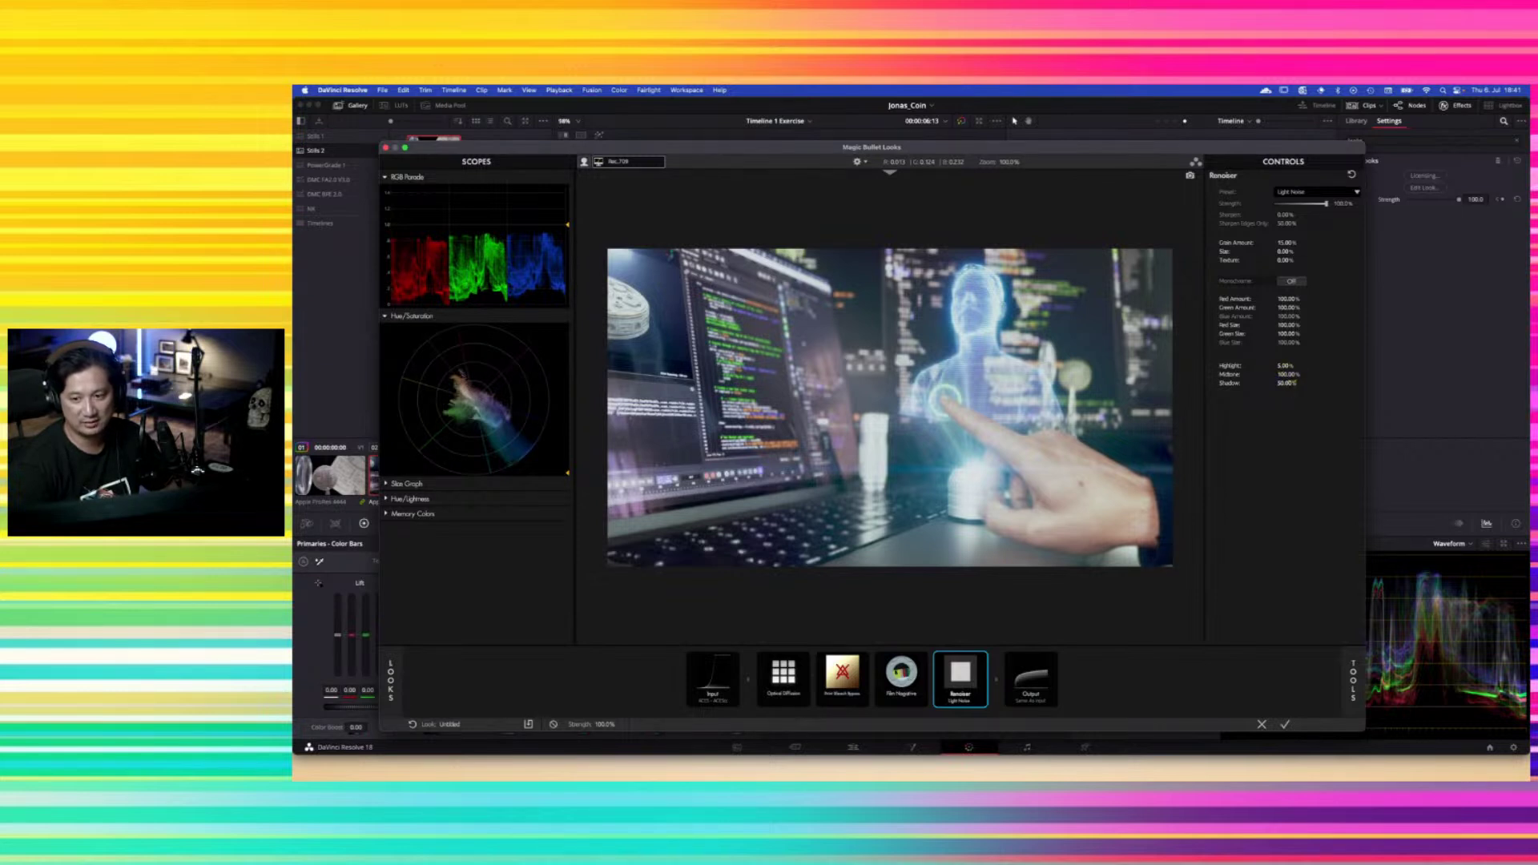
Set the Renoiser grain's Shadow amount to 65% and apply the finished look to the timeline node
{"action": "left_click_drag", "start_coordinate": [1287, 383], "coordinate": [1291, 383]}
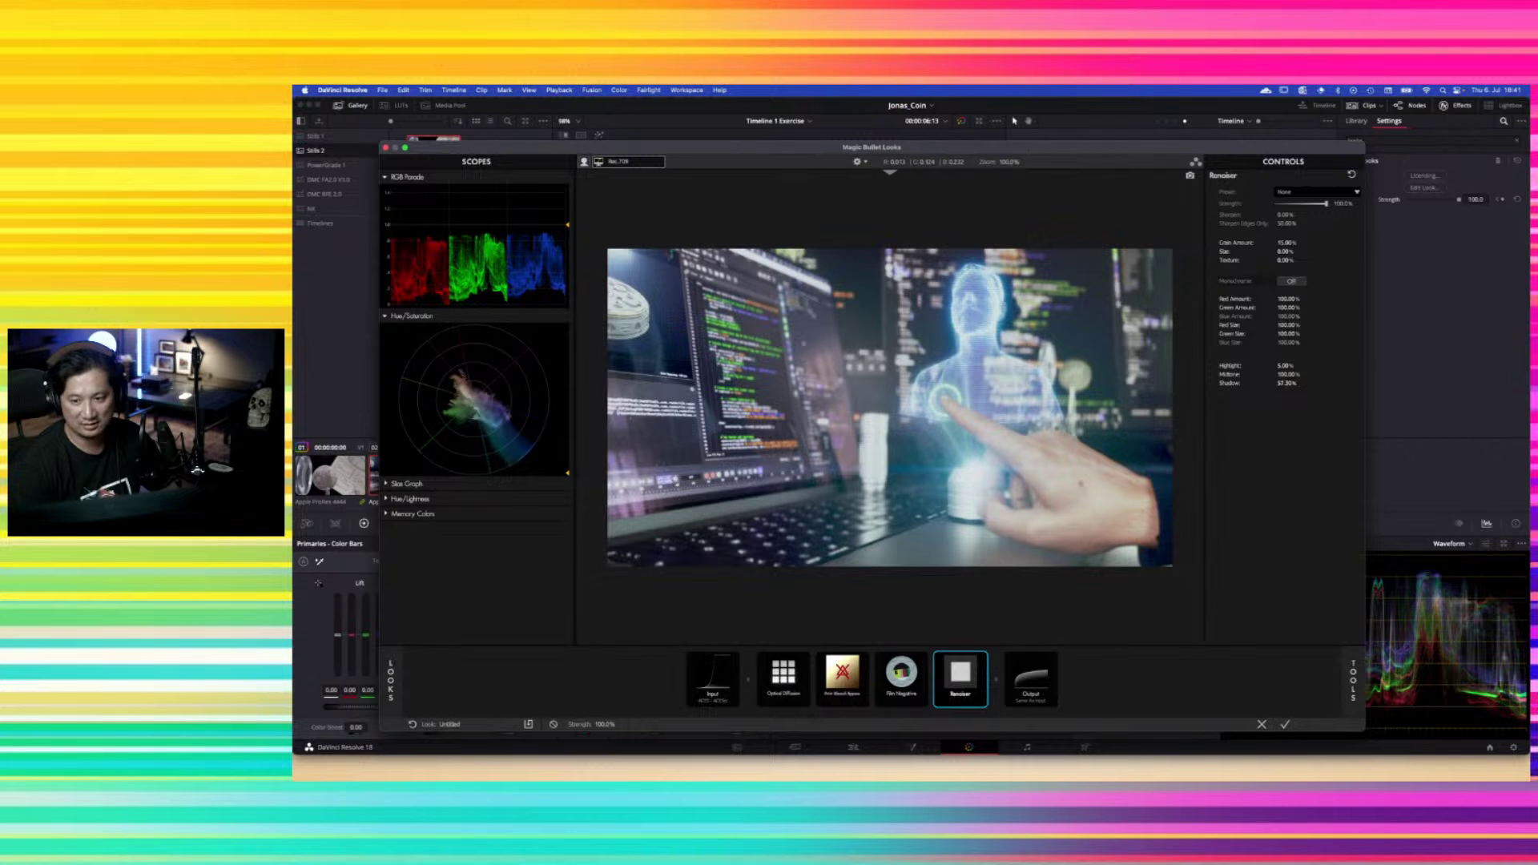
{"action": "left_click", "coordinate": [1286, 383]}
{"action": "type", "text": "65"}
{"action": "key", "text": "Return"}
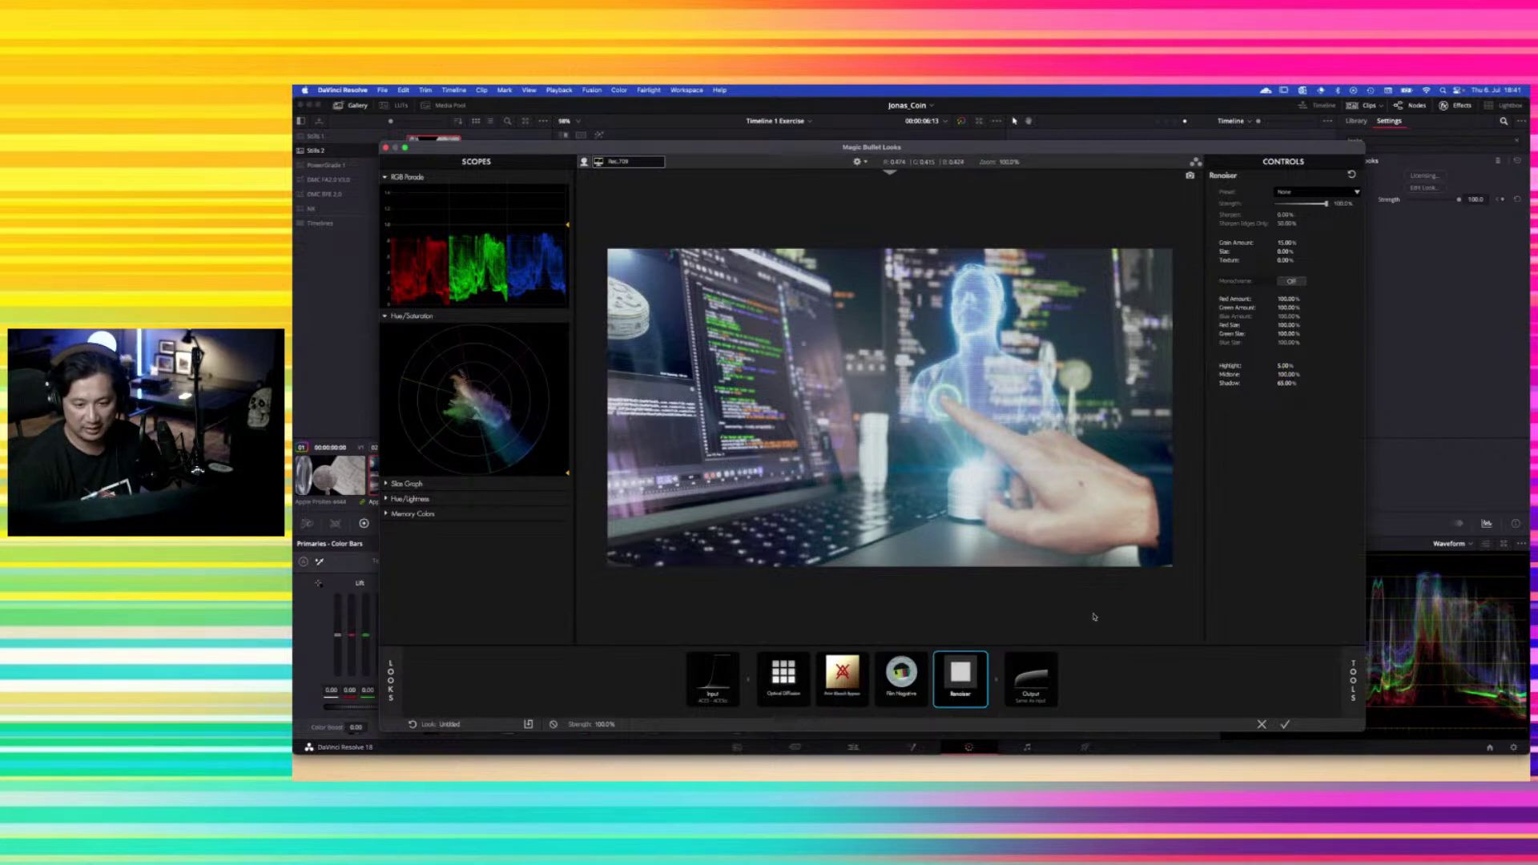
{"action": "left_click", "coordinate": [1285, 724]}
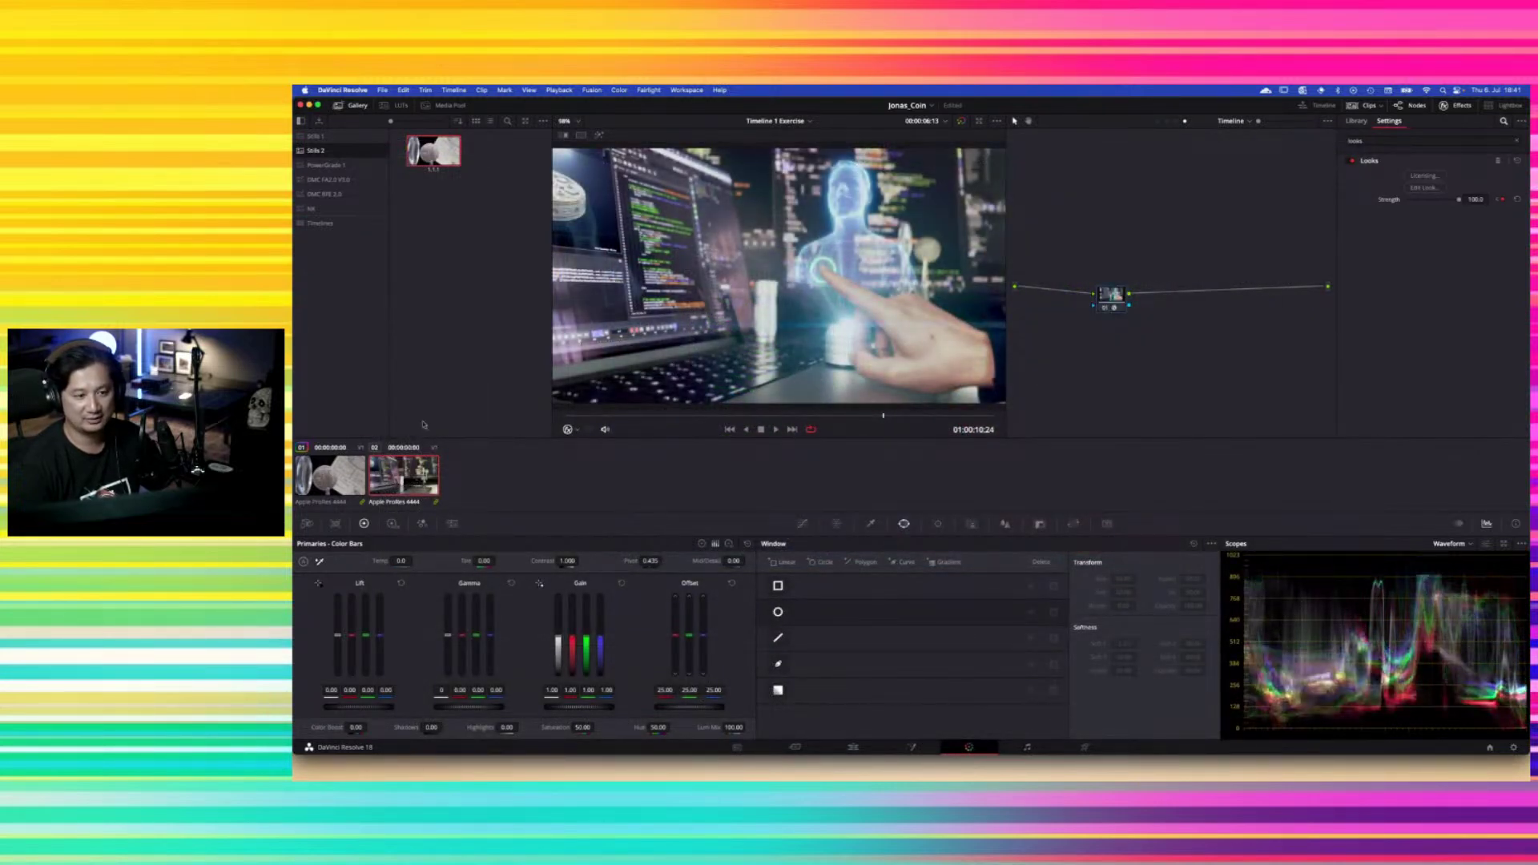
Review the timeline look on the coin clip and the laptop clip, toggling the Looks node off and on to compare
{"action": "key", "text": "Up"}
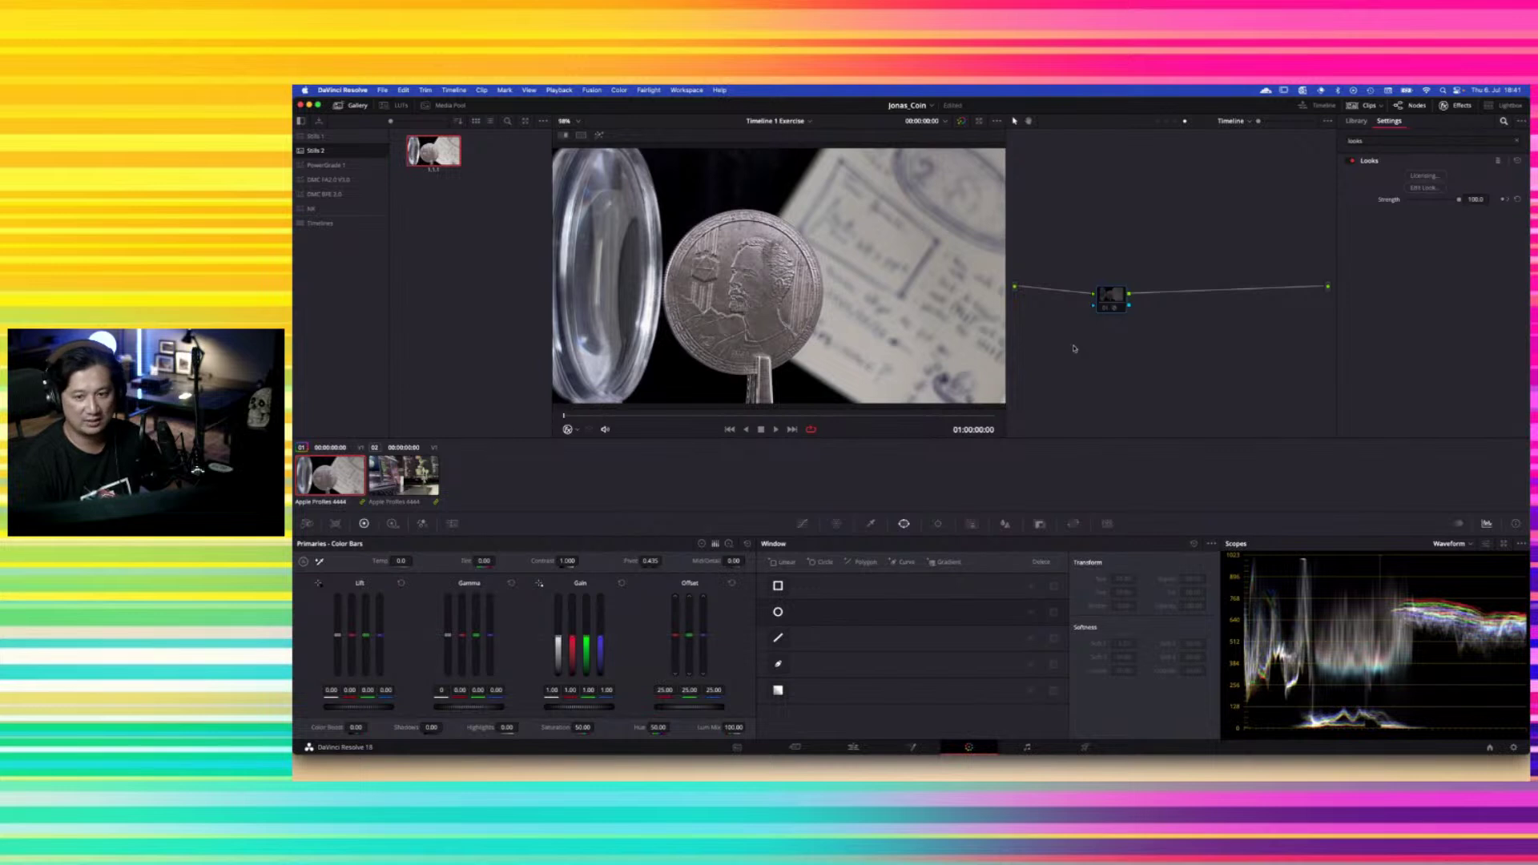
{"action": "left_click_drag", "start_coordinate": [1113, 307], "coordinate": [1112, 296]}
{"action": "left_click", "coordinate": [403, 475]}
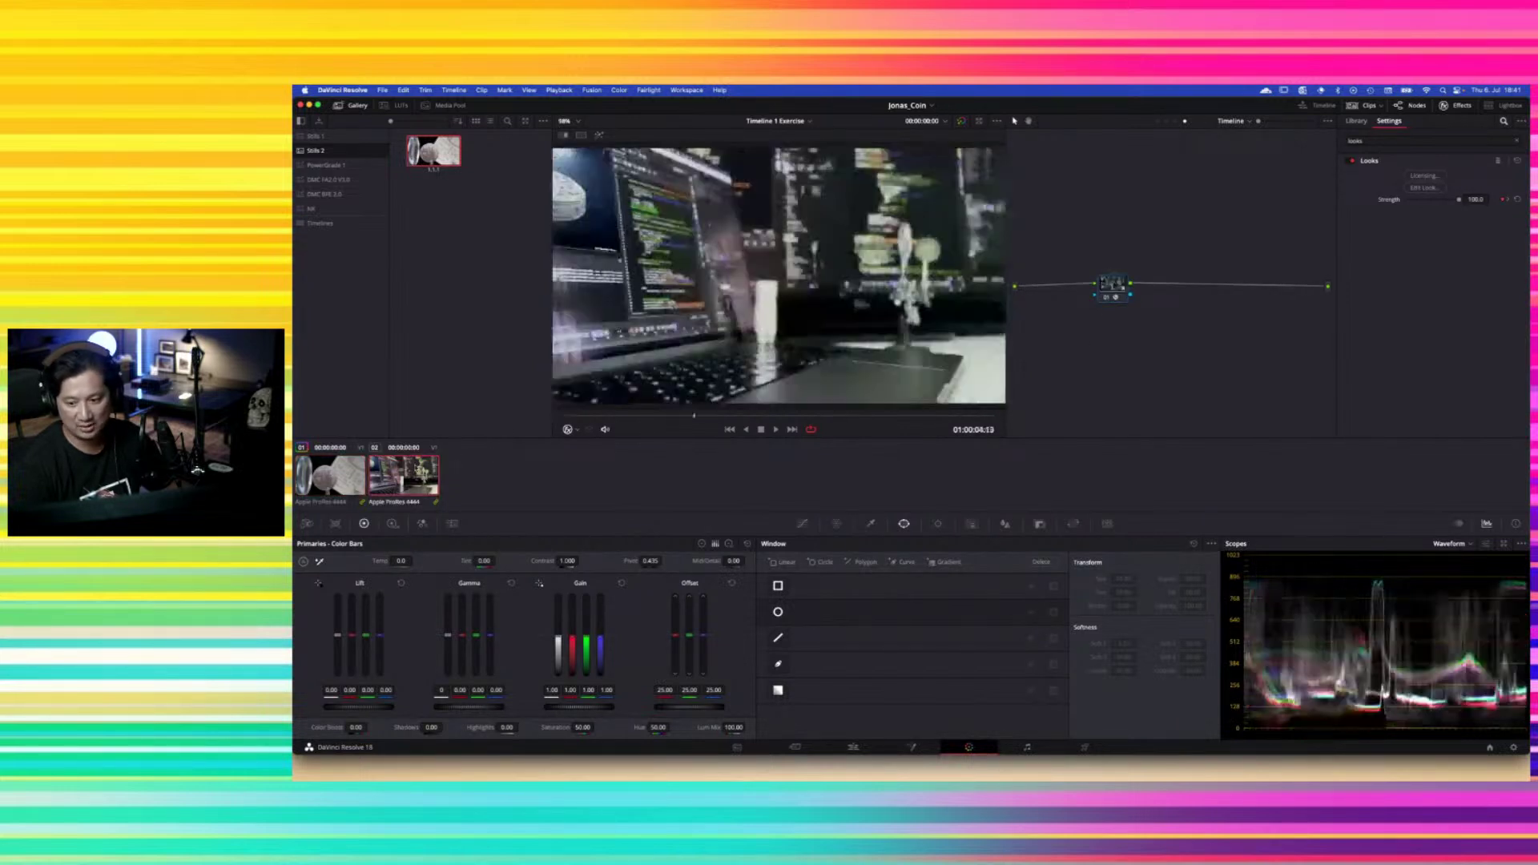
{"action": "left_click", "coordinate": [1108, 299]}
{"action": "left_click", "coordinate": [1108, 298]}
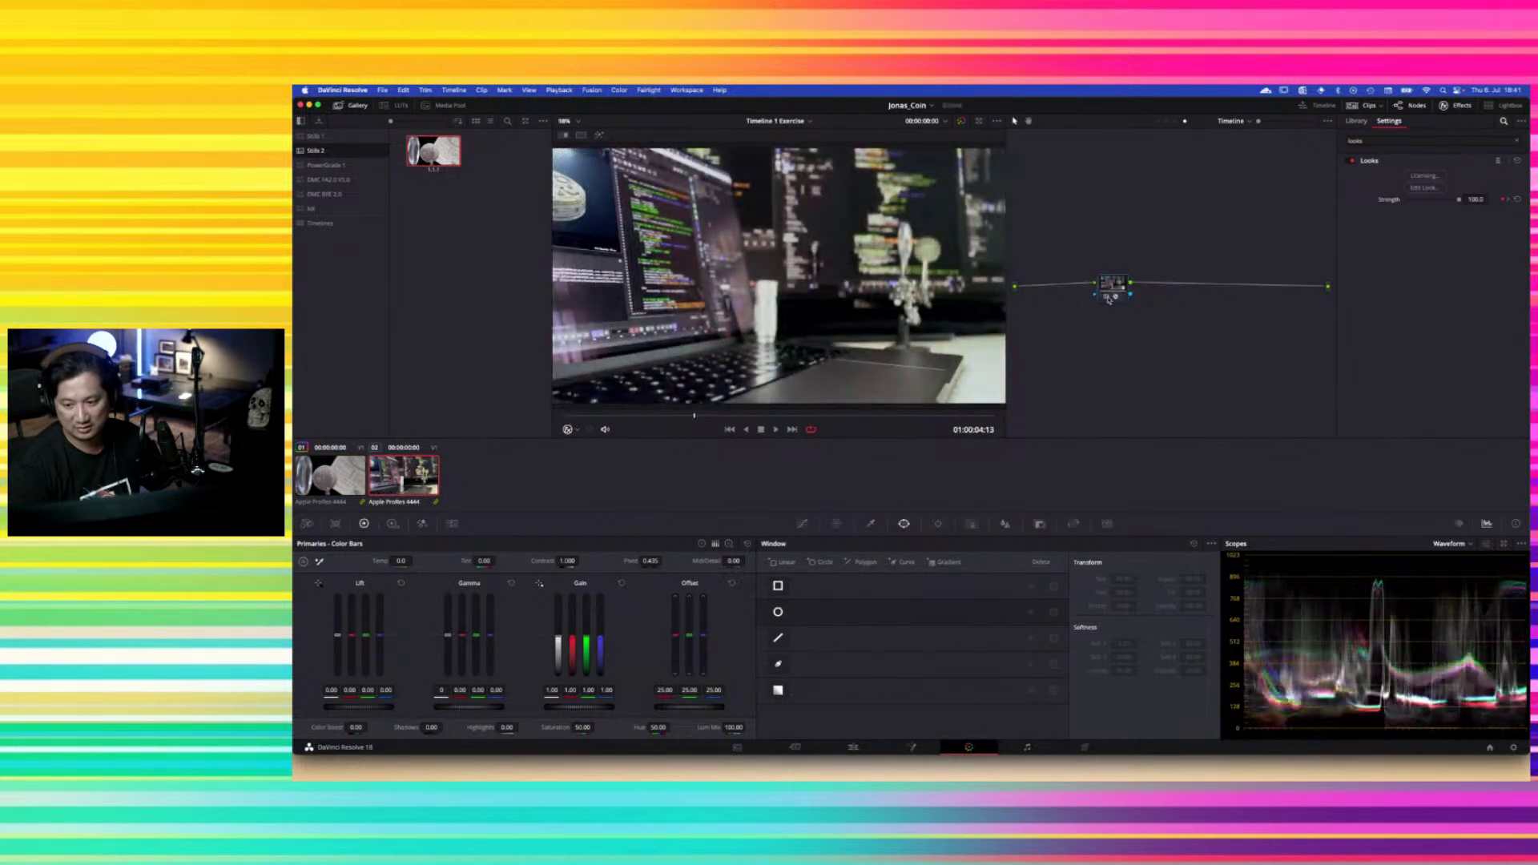
{"action": "left_click", "coordinate": [1108, 298]}
{"action": "left_click", "coordinate": [1106, 300]}
{"action": "left_click", "coordinate": [1107, 301]}
{"action": "left_click", "coordinate": [1107, 300]}
{"action": "left_click", "coordinate": [1106, 300]}
{"action": "left_click", "coordinate": [1107, 300]}
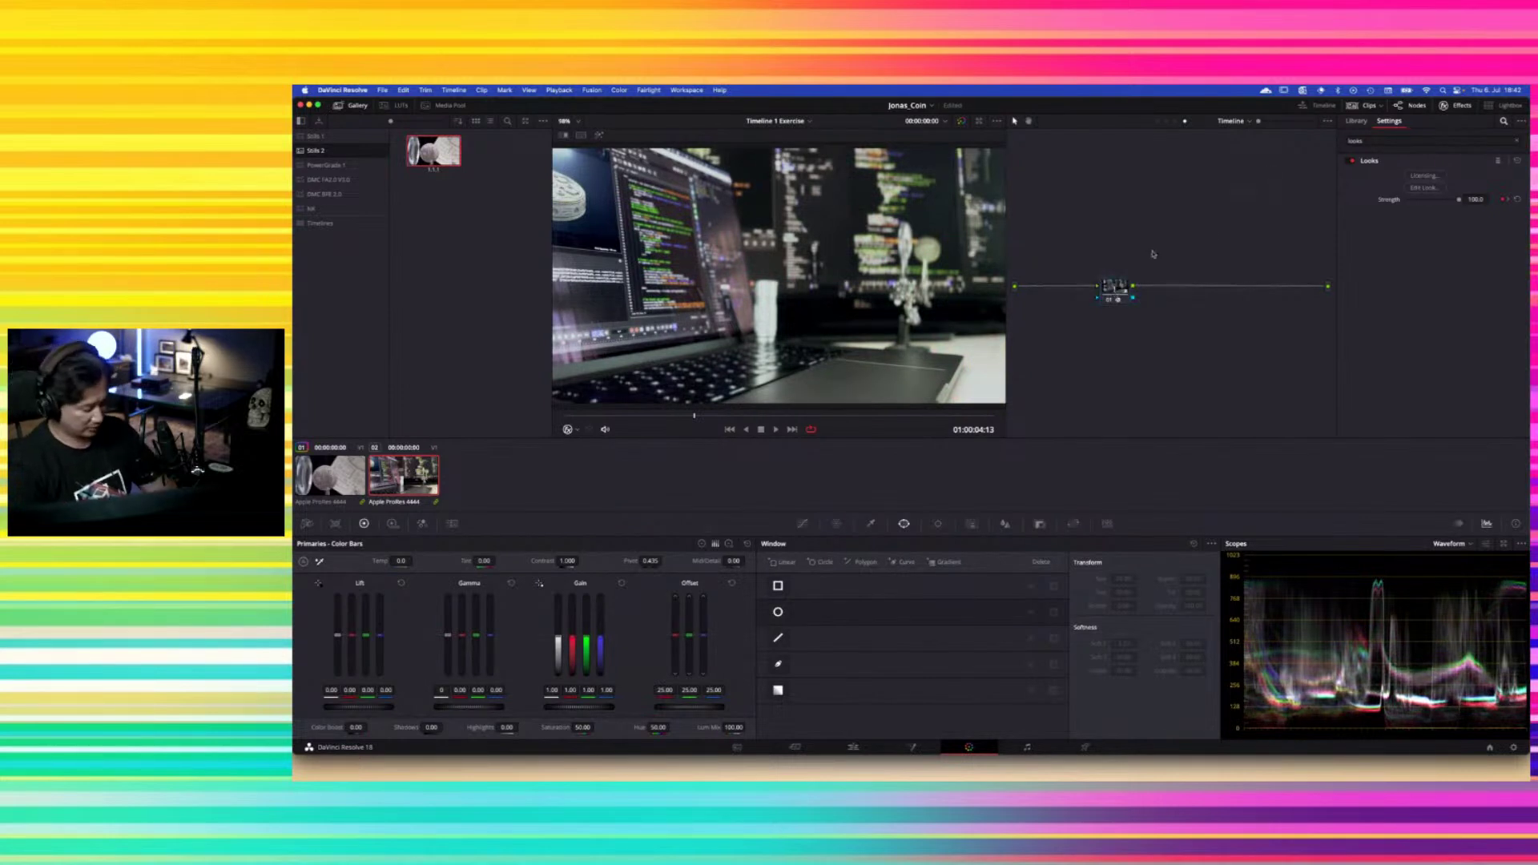
Add a serial node after the Looks node and slightly lower the Shadow level with the Log wheels, resetting the trial Lift adjustment
{"action": "key", "text": "alt+s"}
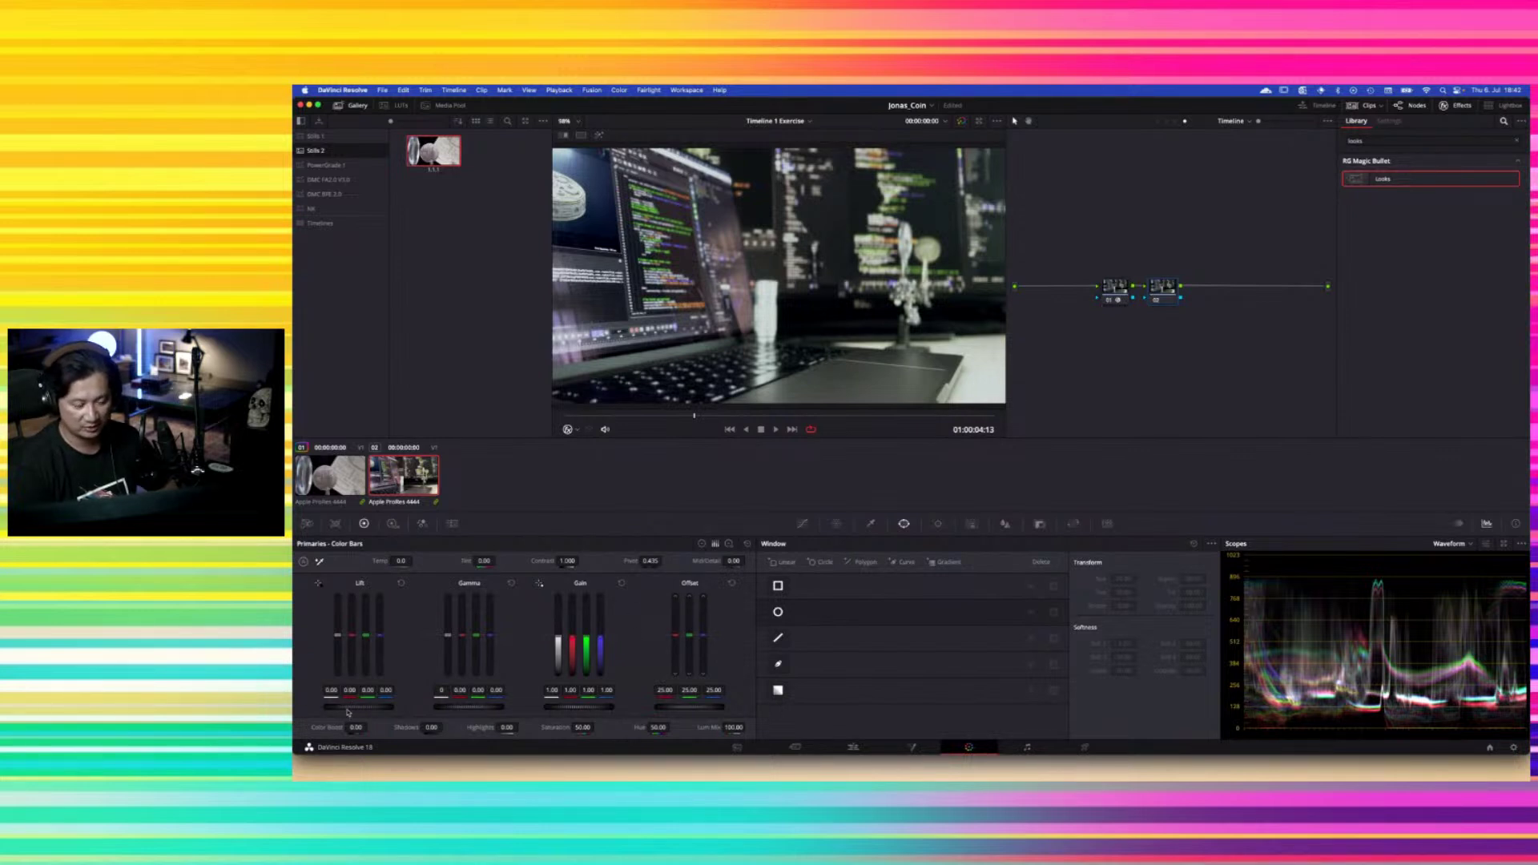
{"action": "left_click_drag", "start_coordinate": [357, 710], "coordinate": [339, 709]}
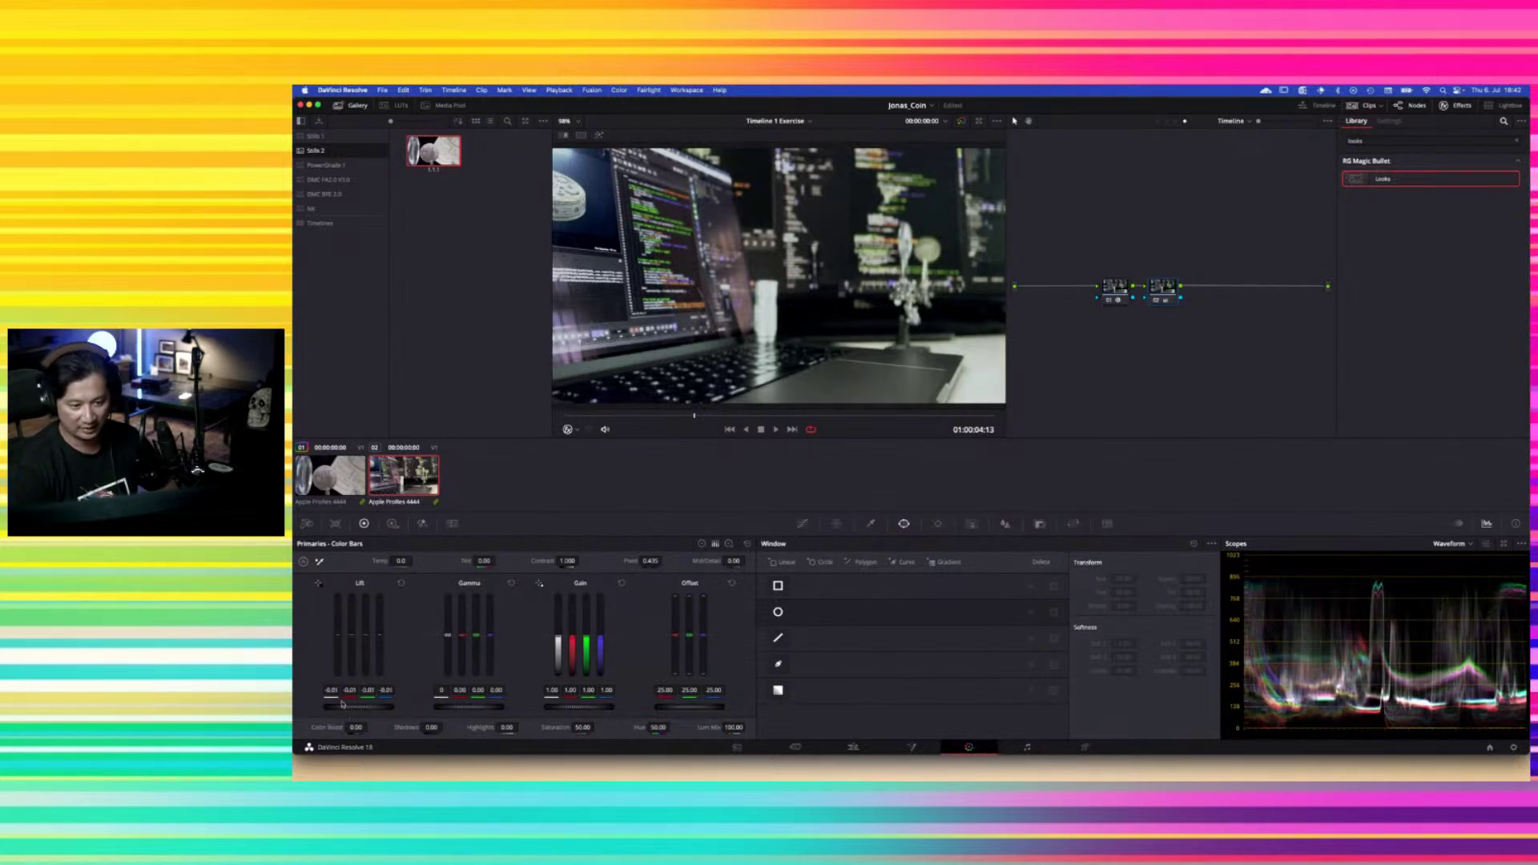
{"action": "left_click", "coordinate": [399, 582]}
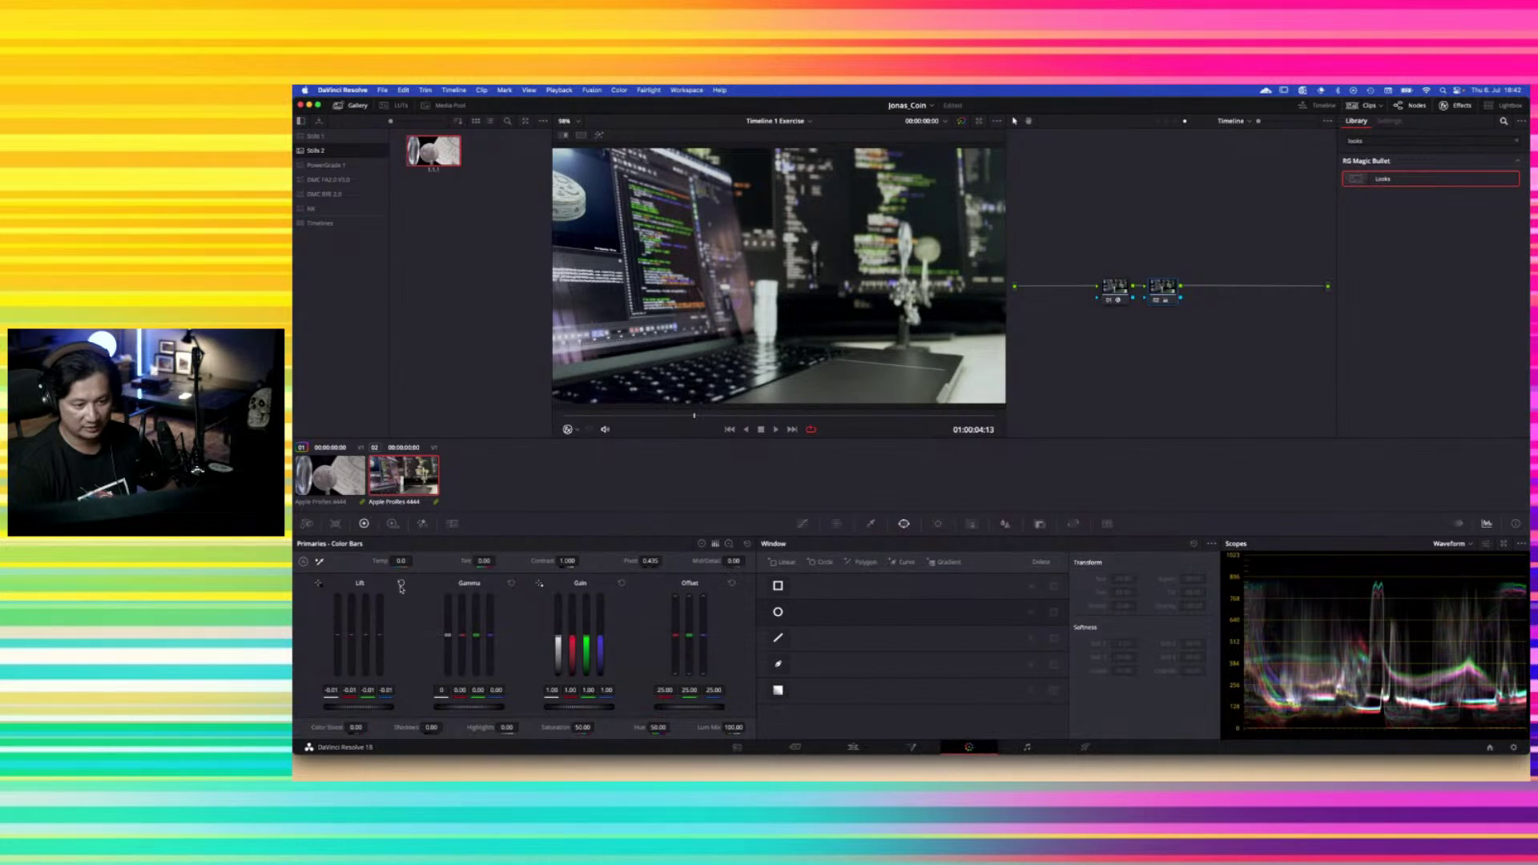
{"action": "left_click", "coordinate": [727, 544]}
{"action": "left_click_drag", "start_coordinate": [356, 711], "coordinate": [323, 709]}
{"action": "left_click_drag", "start_coordinate": [941, 440], "coordinate": [1088, 462]}
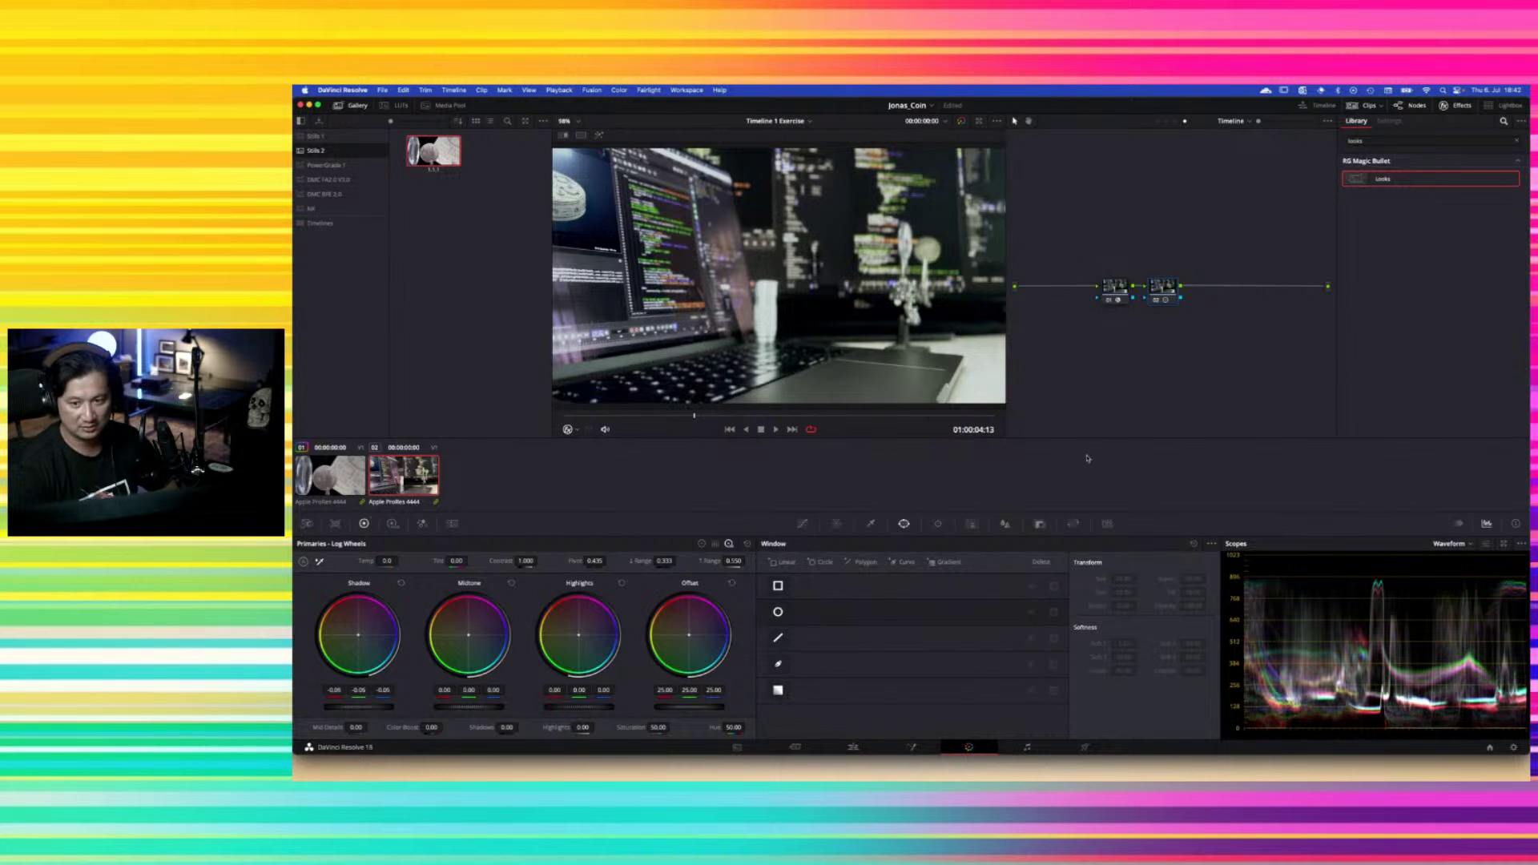
Compare the laptop shot with the new shadow node off and on, and check the image at full screen
{"action": "scroll", "coordinate": [916, 373], "scroll_direction": "up", "scroll_amount": 4}
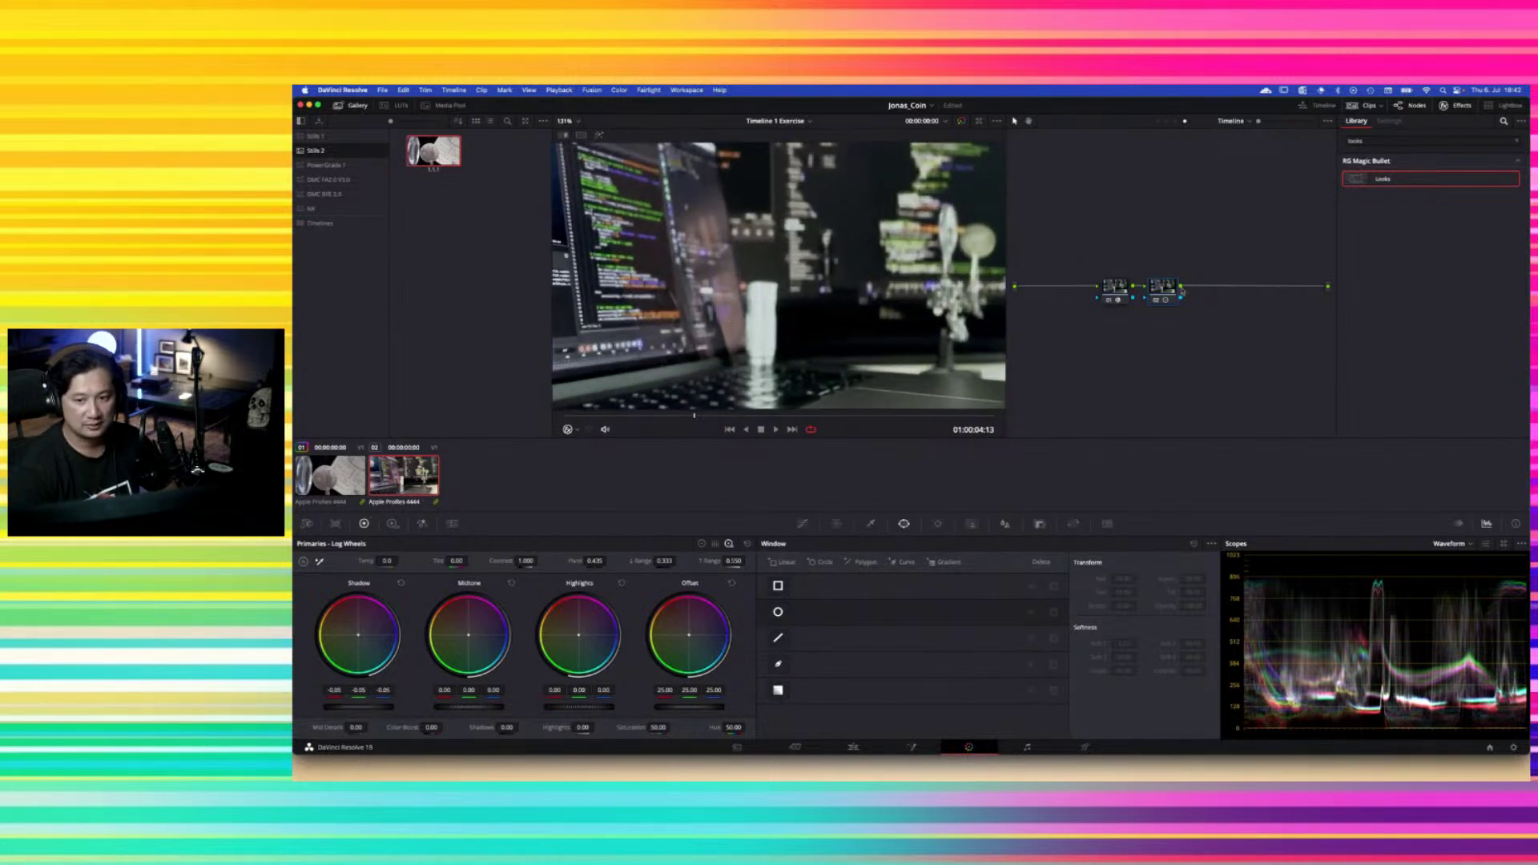
{"action": "left_click", "coordinate": [1156, 301]}
{"action": "left_click", "coordinate": [1155, 301]}
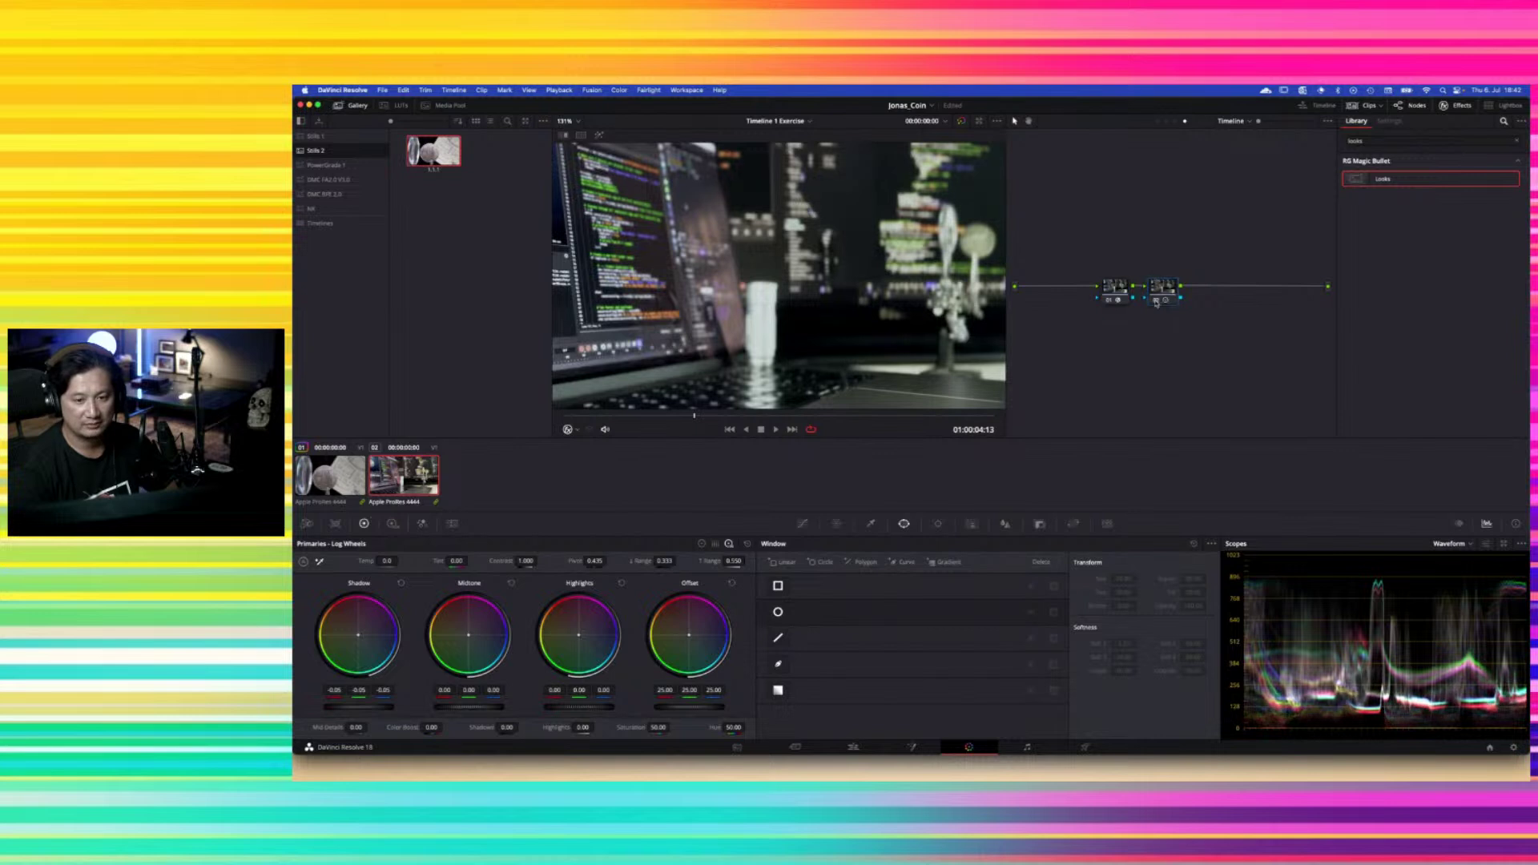
{"action": "left_click", "coordinate": [1156, 301]}
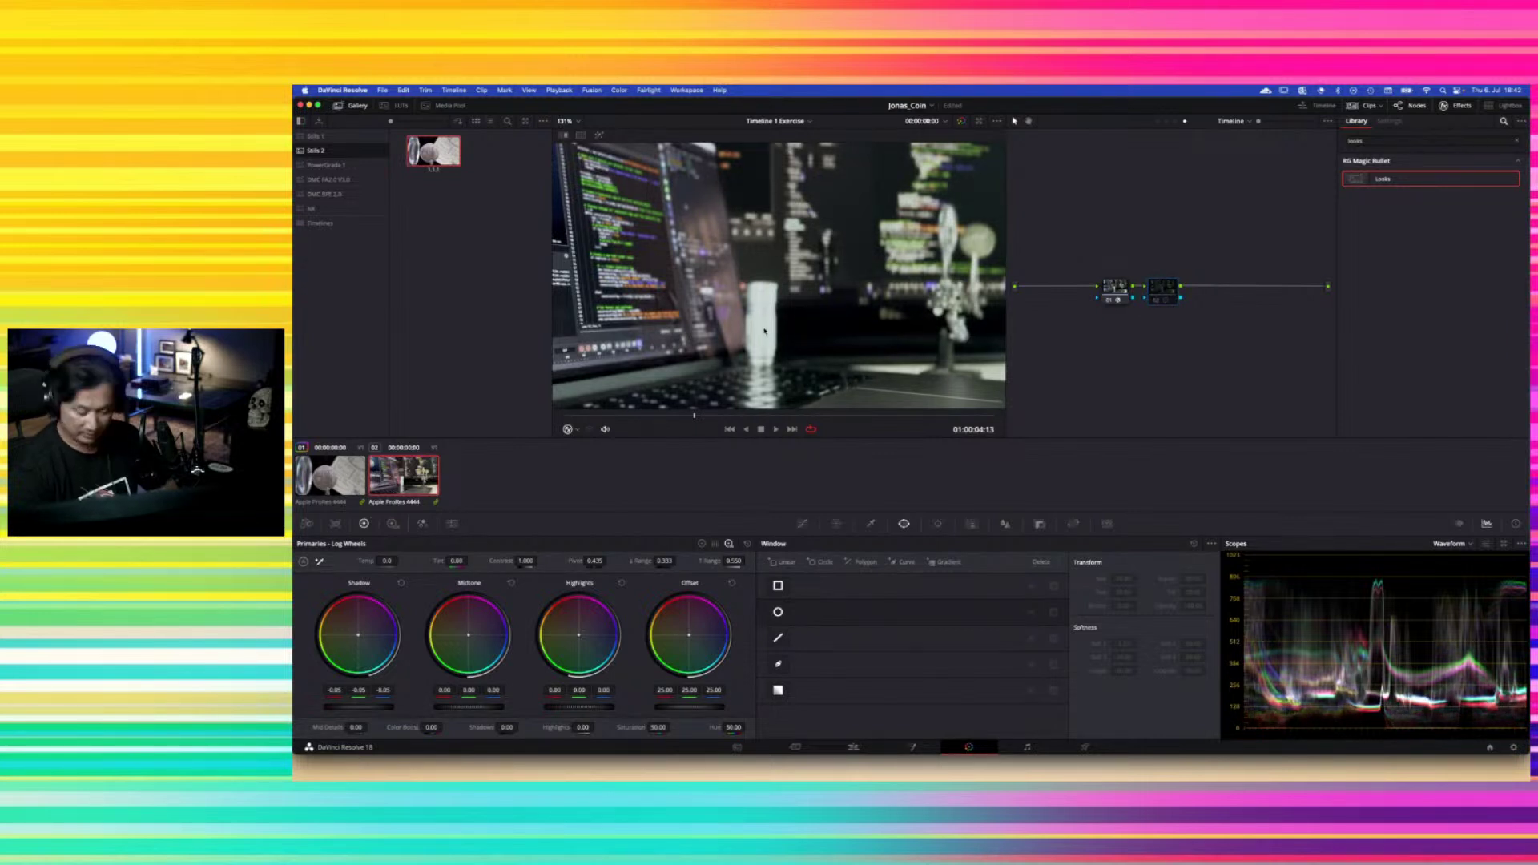
{"action": "key", "text": "super+f"}
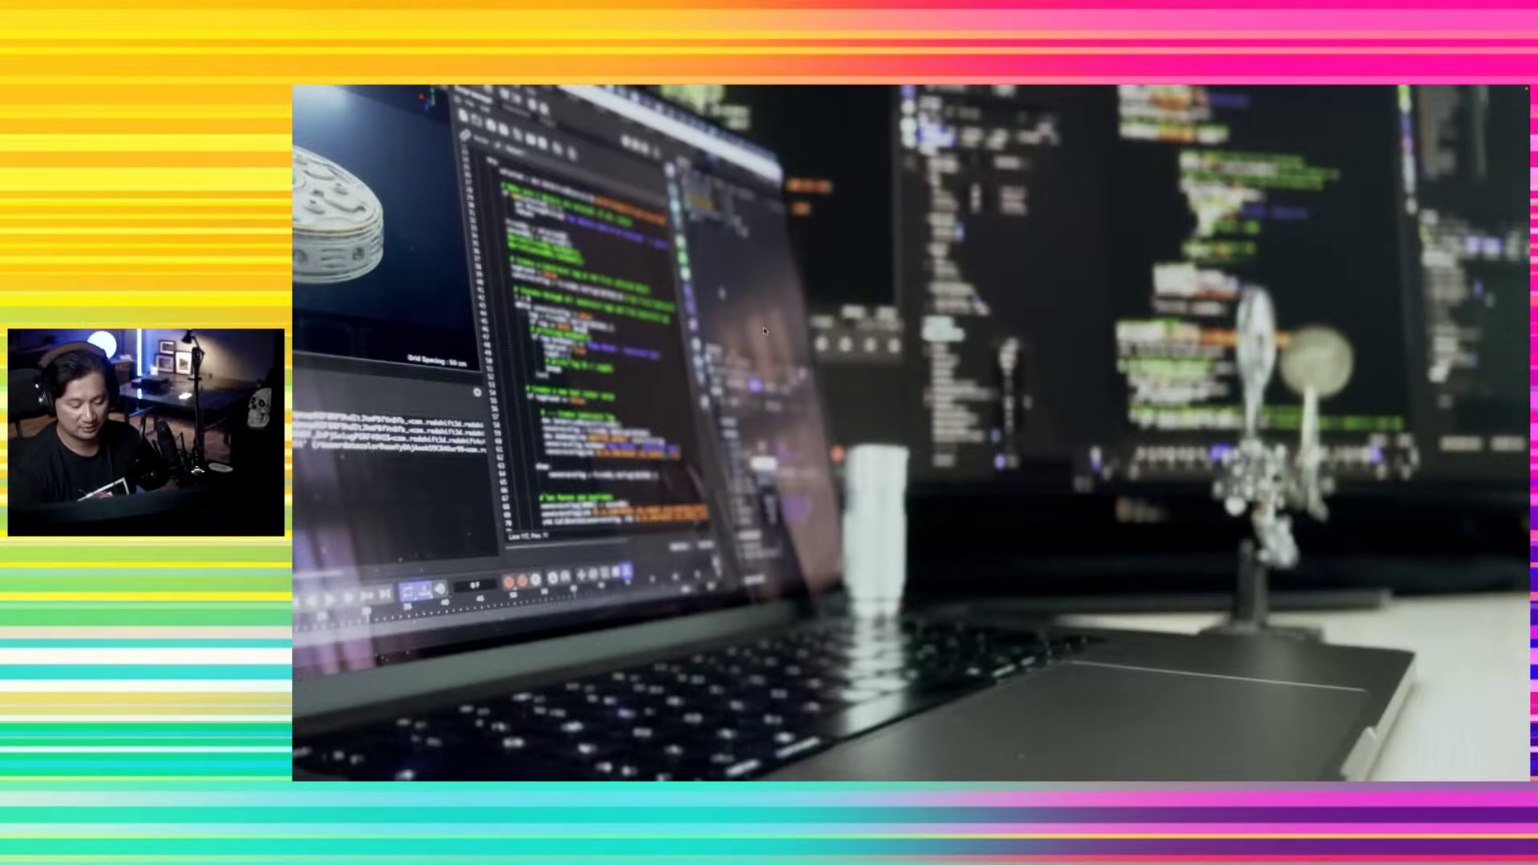
{"action": "key", "text": "Escape"}
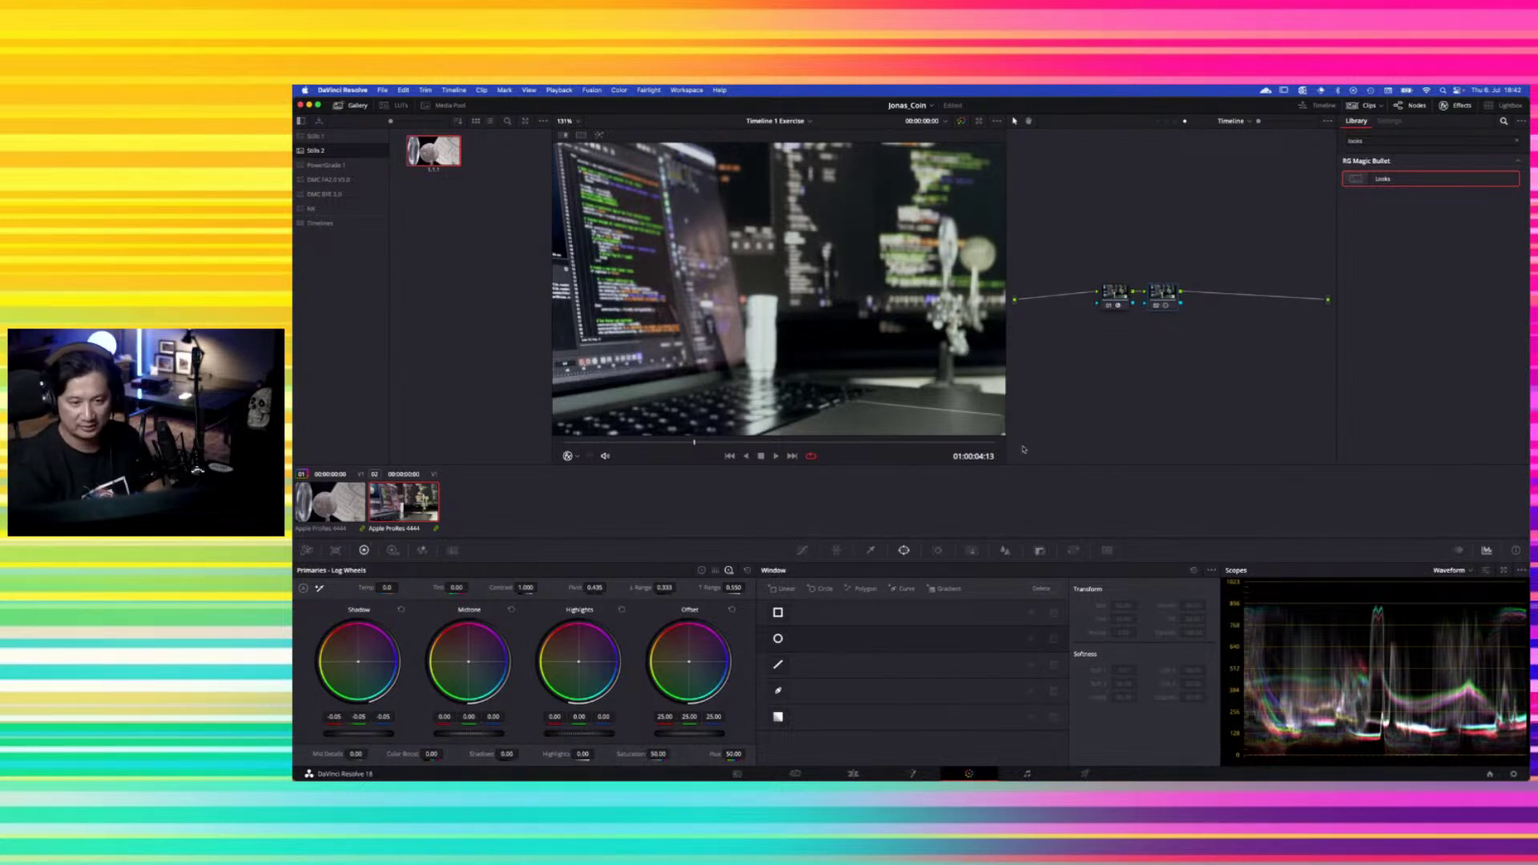
Go to the coin clip and switch the node graph from timeline level to clip level
{"action": "key", "text": "Up"}
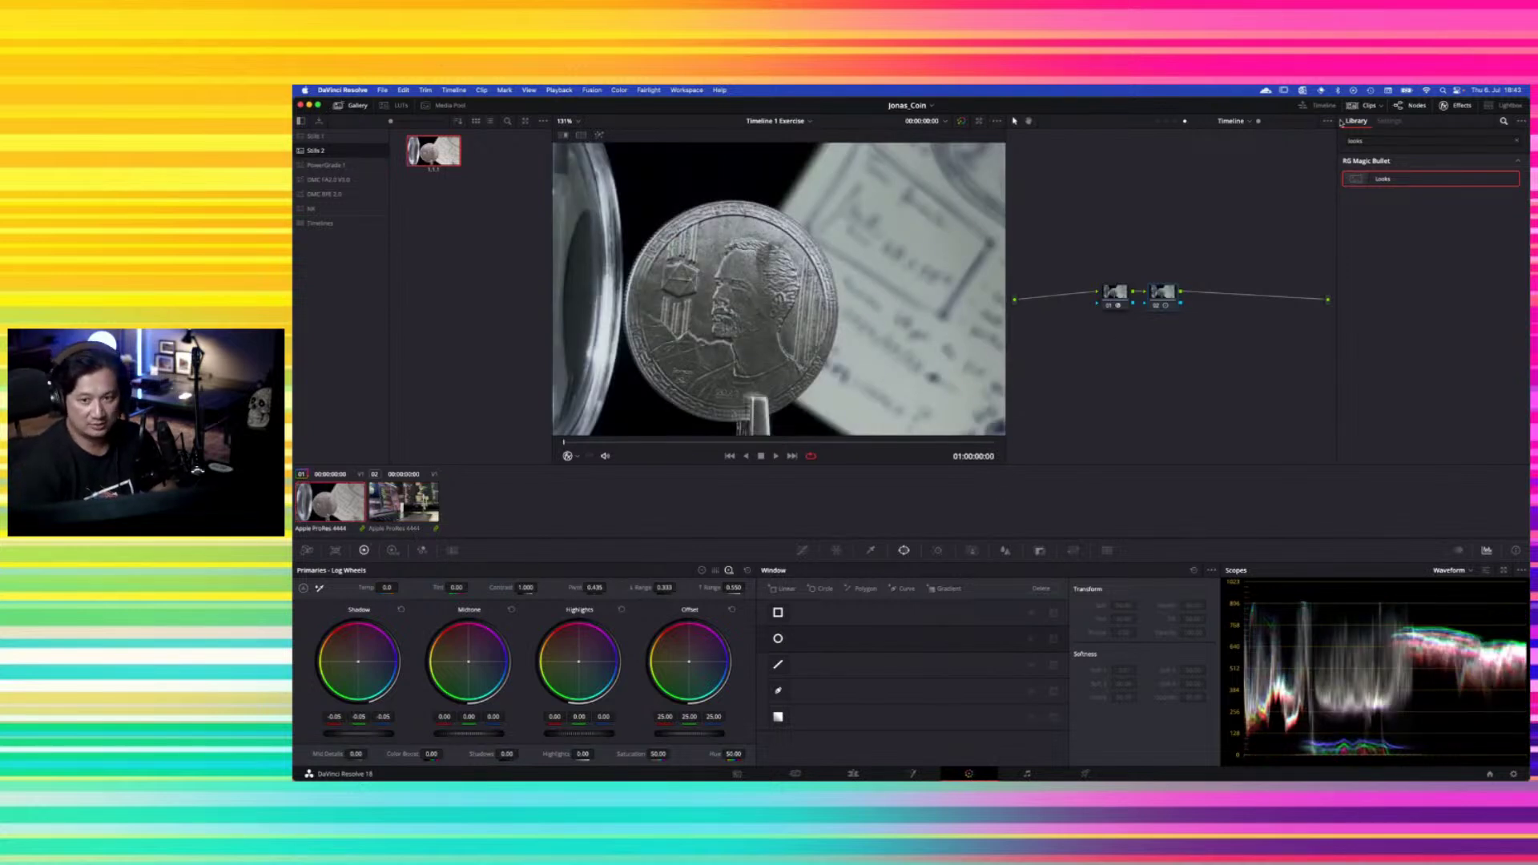
{"action": "left_click", "coordinate": [1166, 121]}
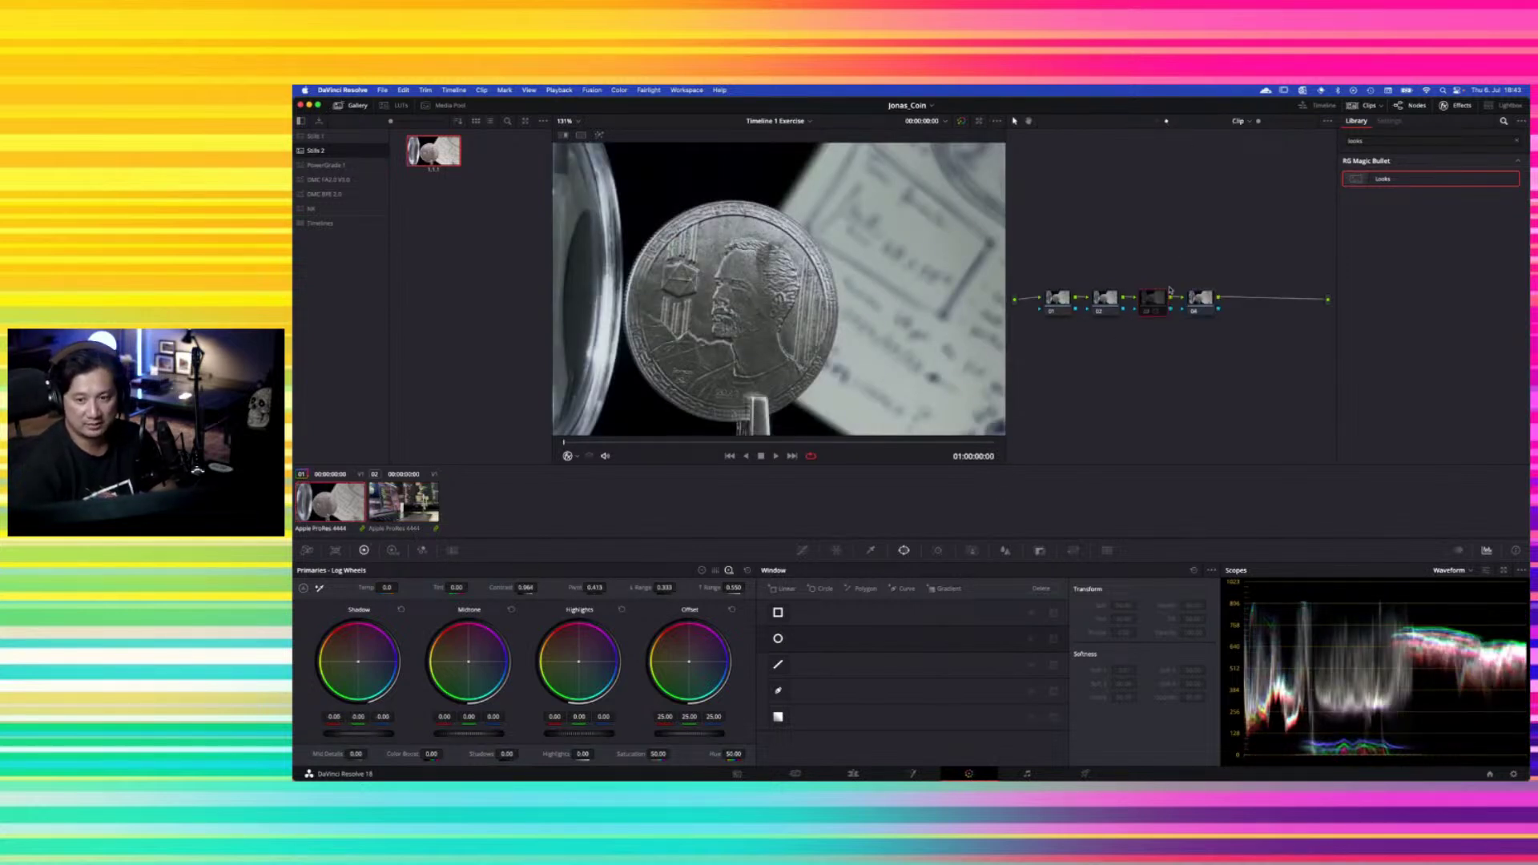
Enable the third node in the clip's chain and check the timeline-level node graph before returning to the clip's nodes
{"action": "left_click", "coordinate": [1147, 313]}
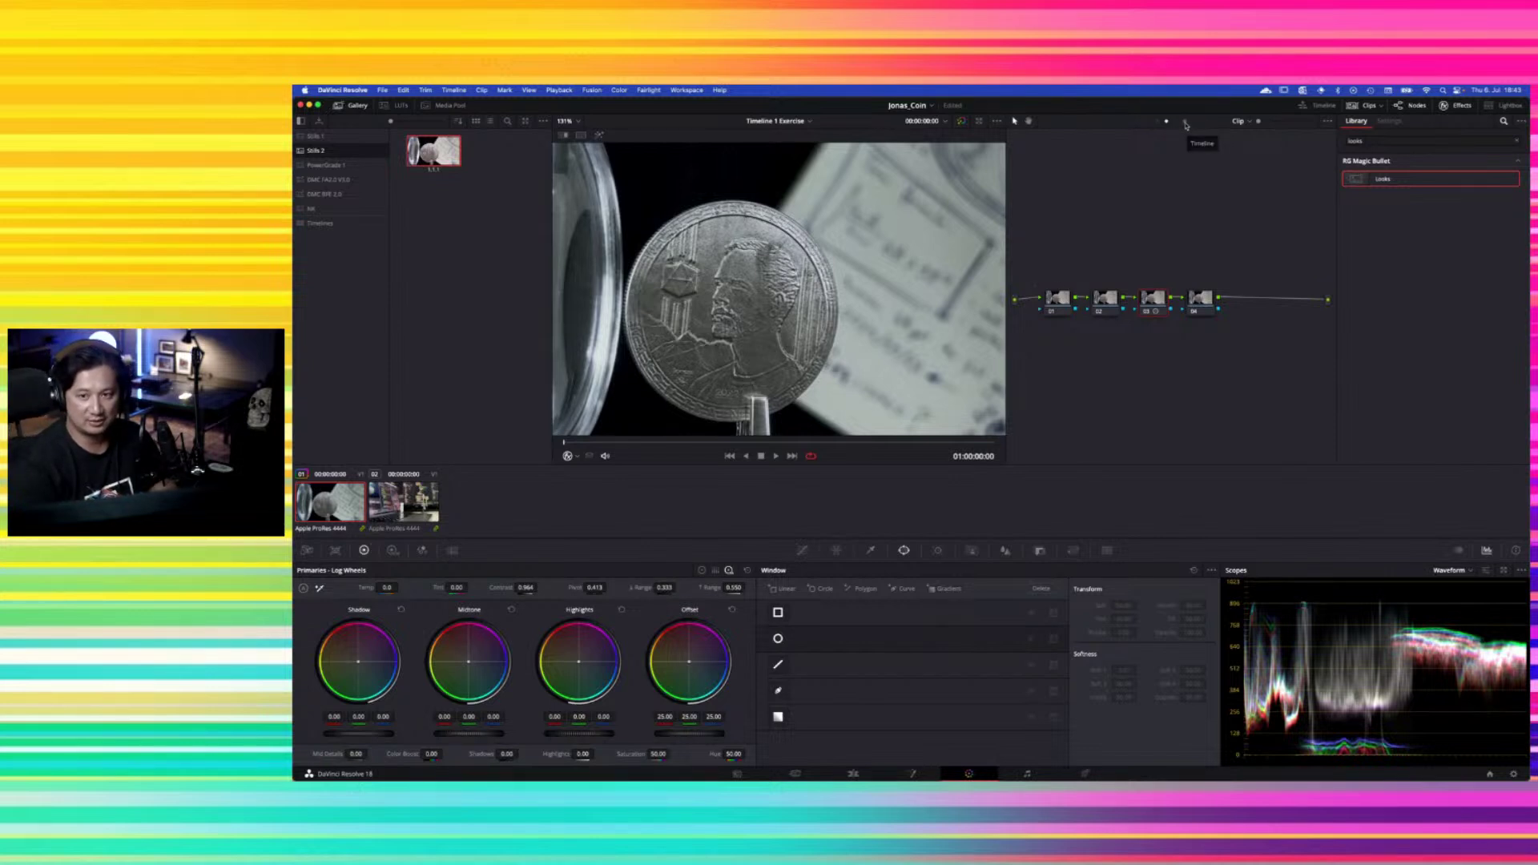
{"action": "left_click", "coordinate": [1185, 124]}
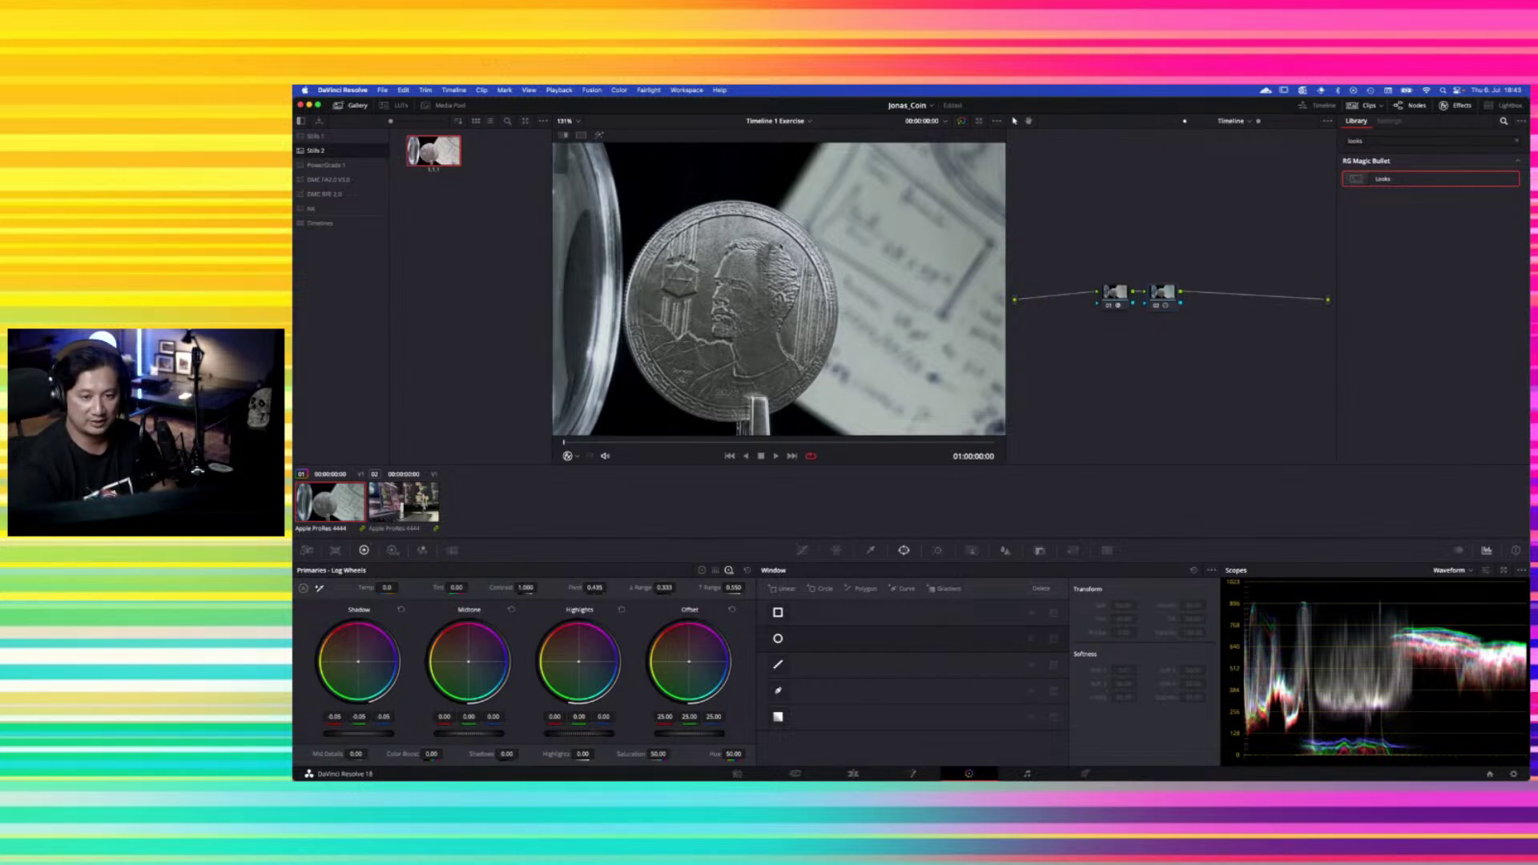
{"action": "left_click", "coordinate": [1166, 122]}
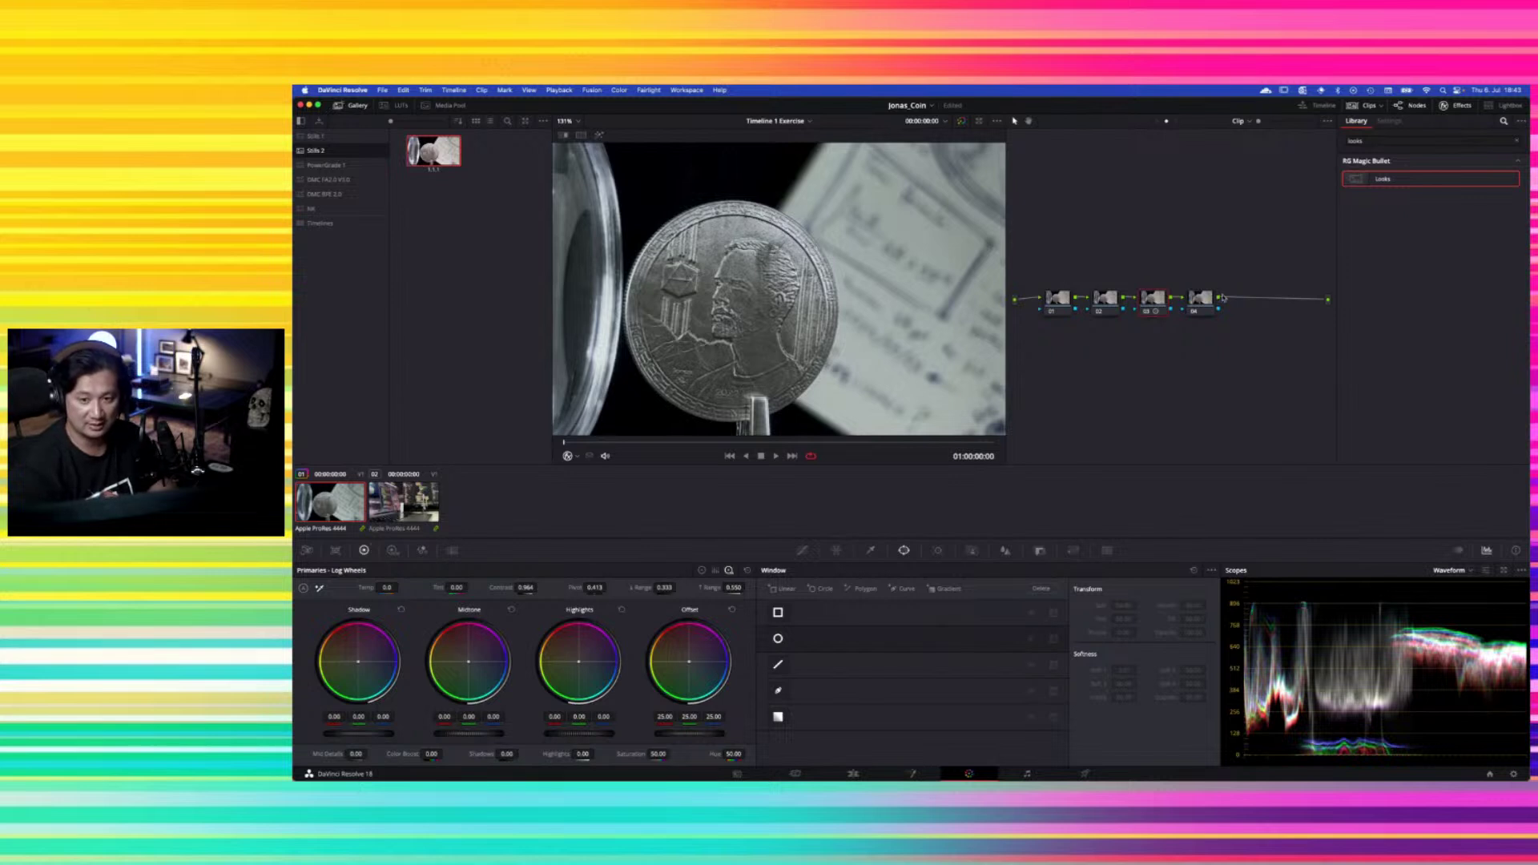
Compare the coin shot with the Log Grade node repeatedly switched off and on, leaving the node enabled
{"action": "left_click", "coordinate": [1145, 313]}
{"action": "left_click", "coordinate": [1145, 312]}
{"action": "left_click", "coordinate": [1146, 312]}
{"action": "left_click", "coordinate": [1145, 313]}
{"action": "left_click", "coordinate": [1145, 312]}
{"action": "left_click", "coordinate": [1145, 312]}
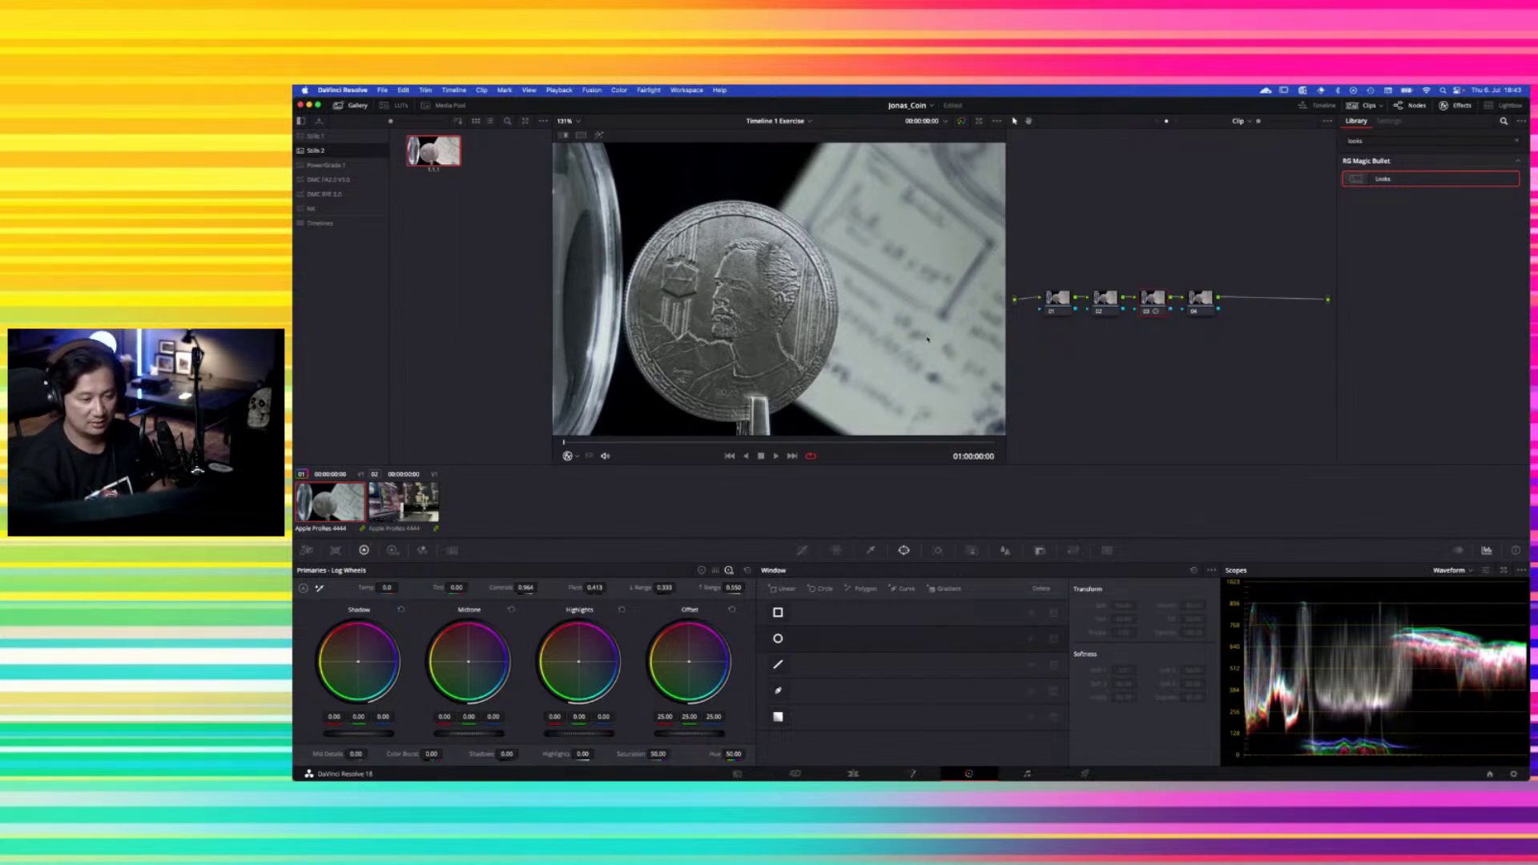
{"action": "left_click", "coordinate": [1154, 316]}
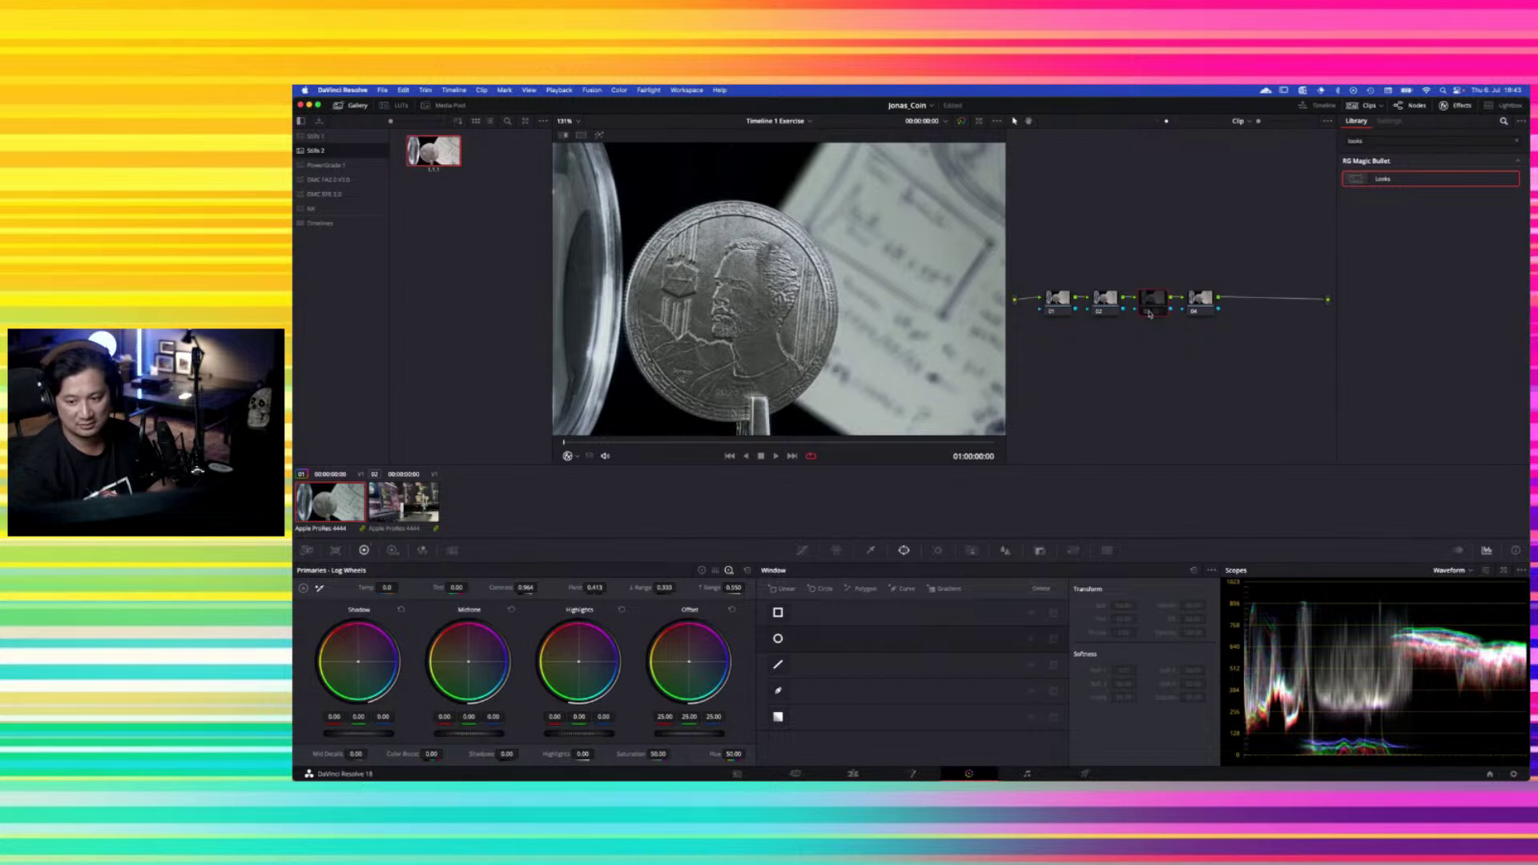
{"action": "left_click", "coordinate": [1152, 314]}
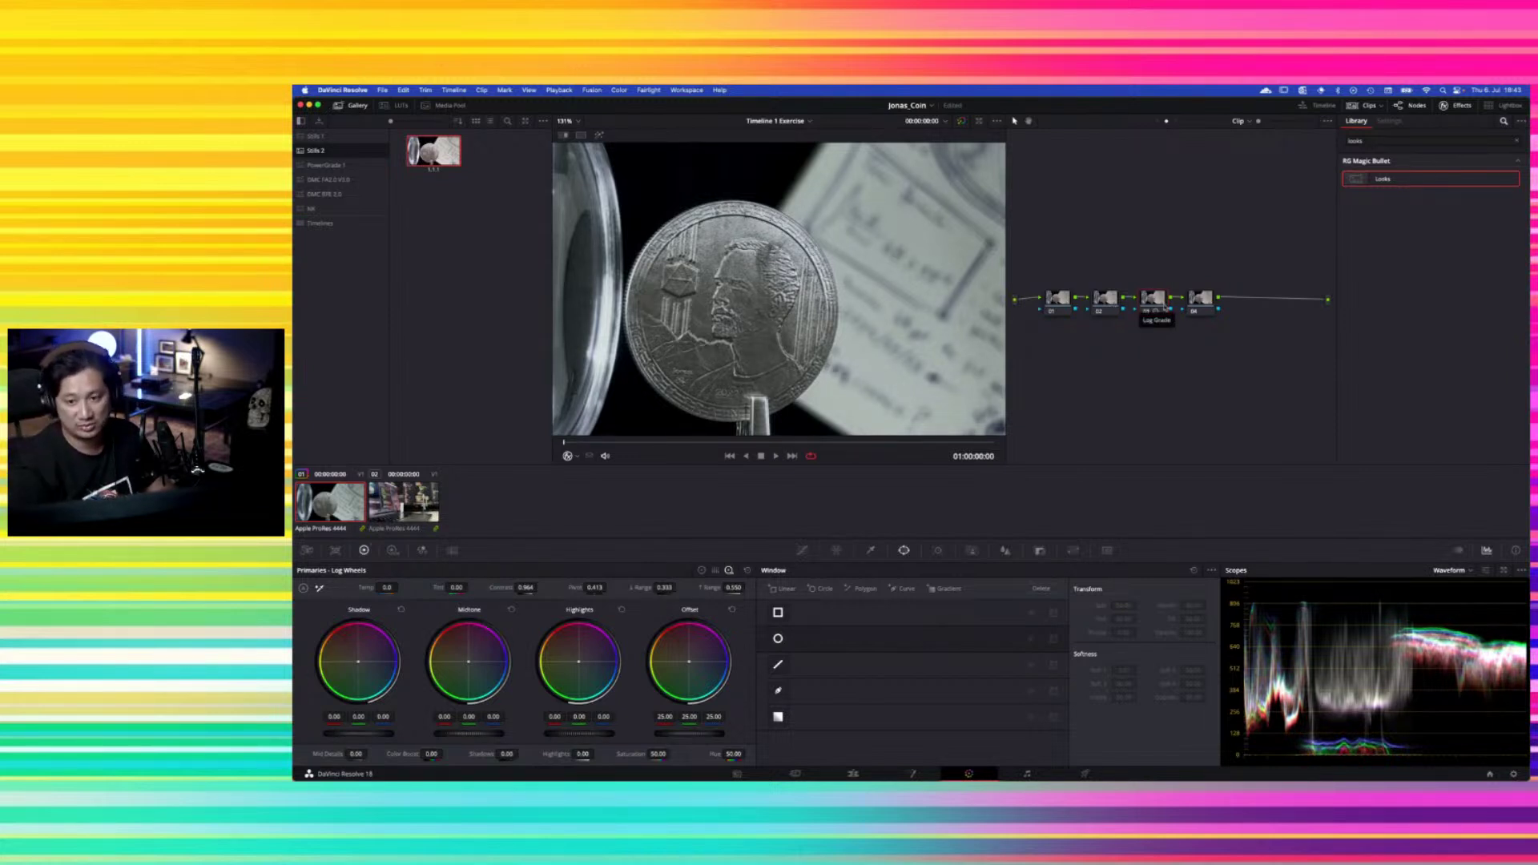
Add two parallel nodes to the fourth node and move the mixer away from the three branches to make room
{"action": "left_click", "coordinate": [1199, 303]}
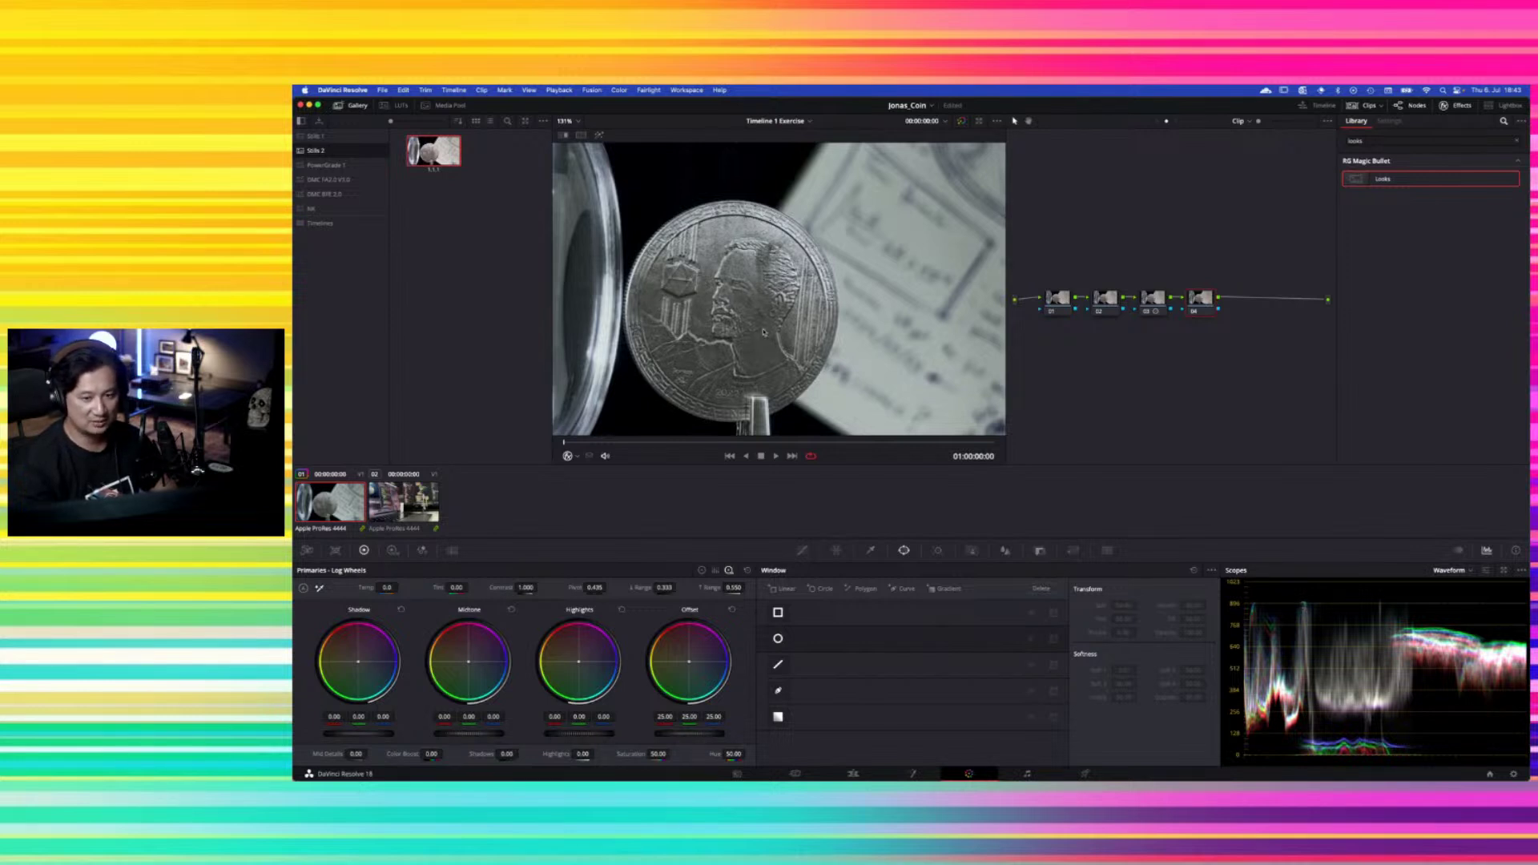
{"action": "mouse_move", "coordinate": [567, 446]}
{"action": "left_mouse_down"}
{"action": "mouse_move", "coordinate": [865, 440]}
{"action": "mouse_move", "coordinate": [617, 440]}
{"action": "mouse_move", "coordinate": [558, 425]}
{"action": "left_mouse_up"}
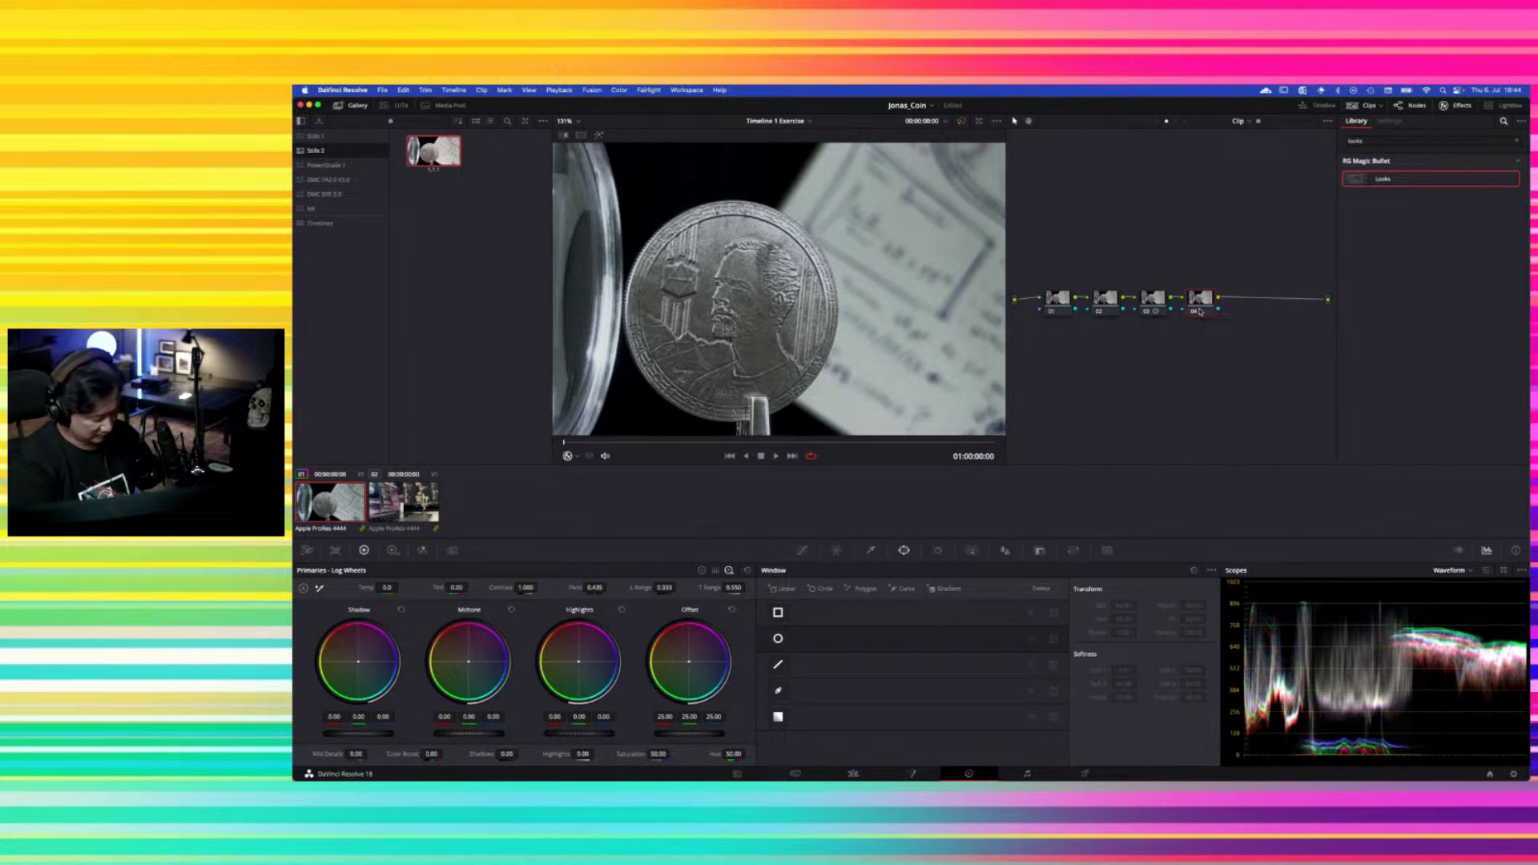
{"action": "key", "text": "alt+p"}
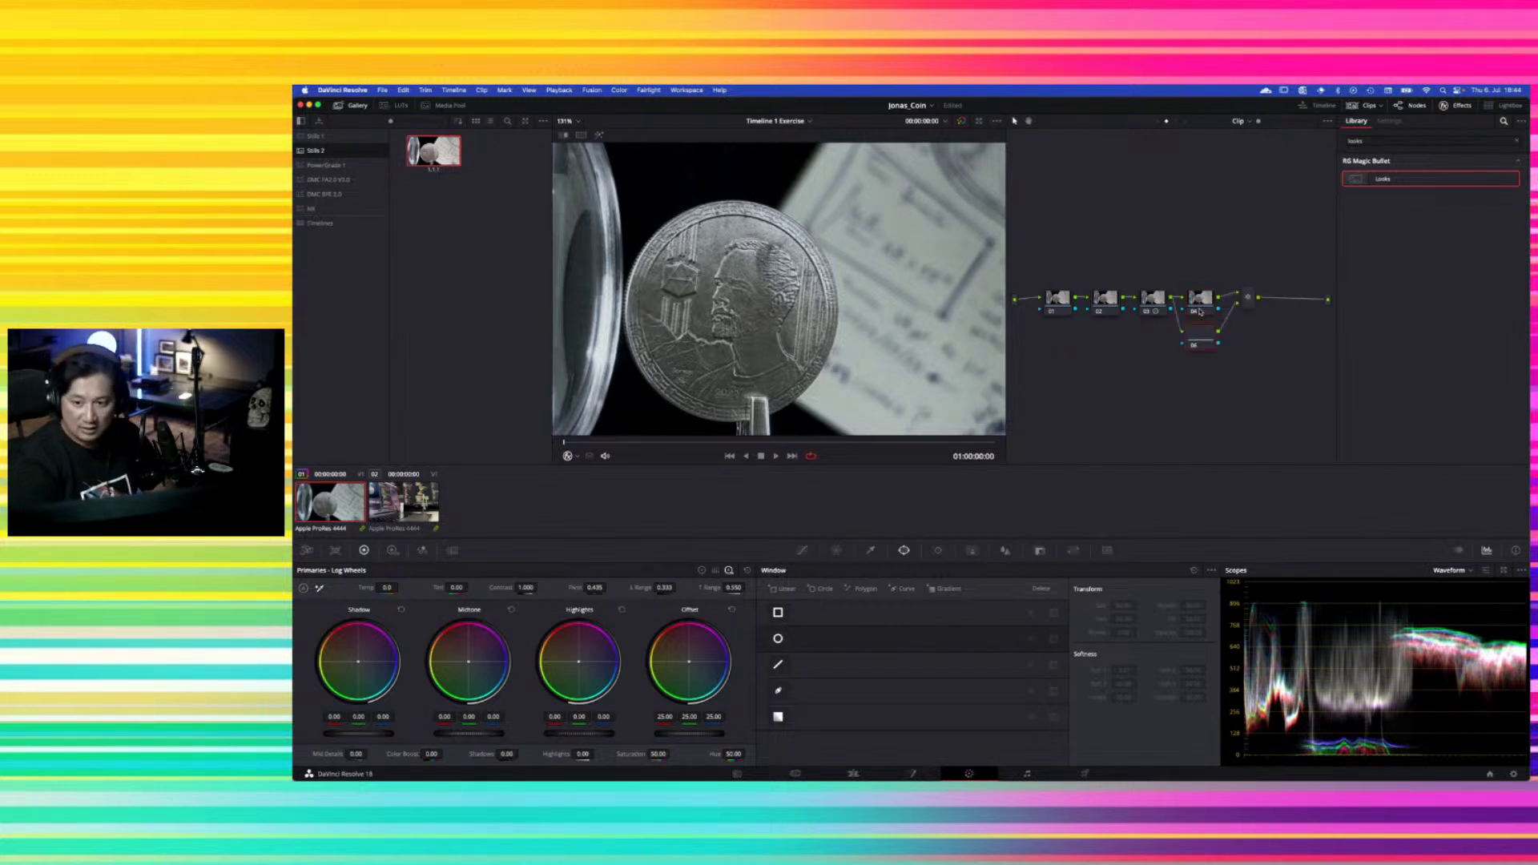
{"action": "key", "text": "alt+p"}
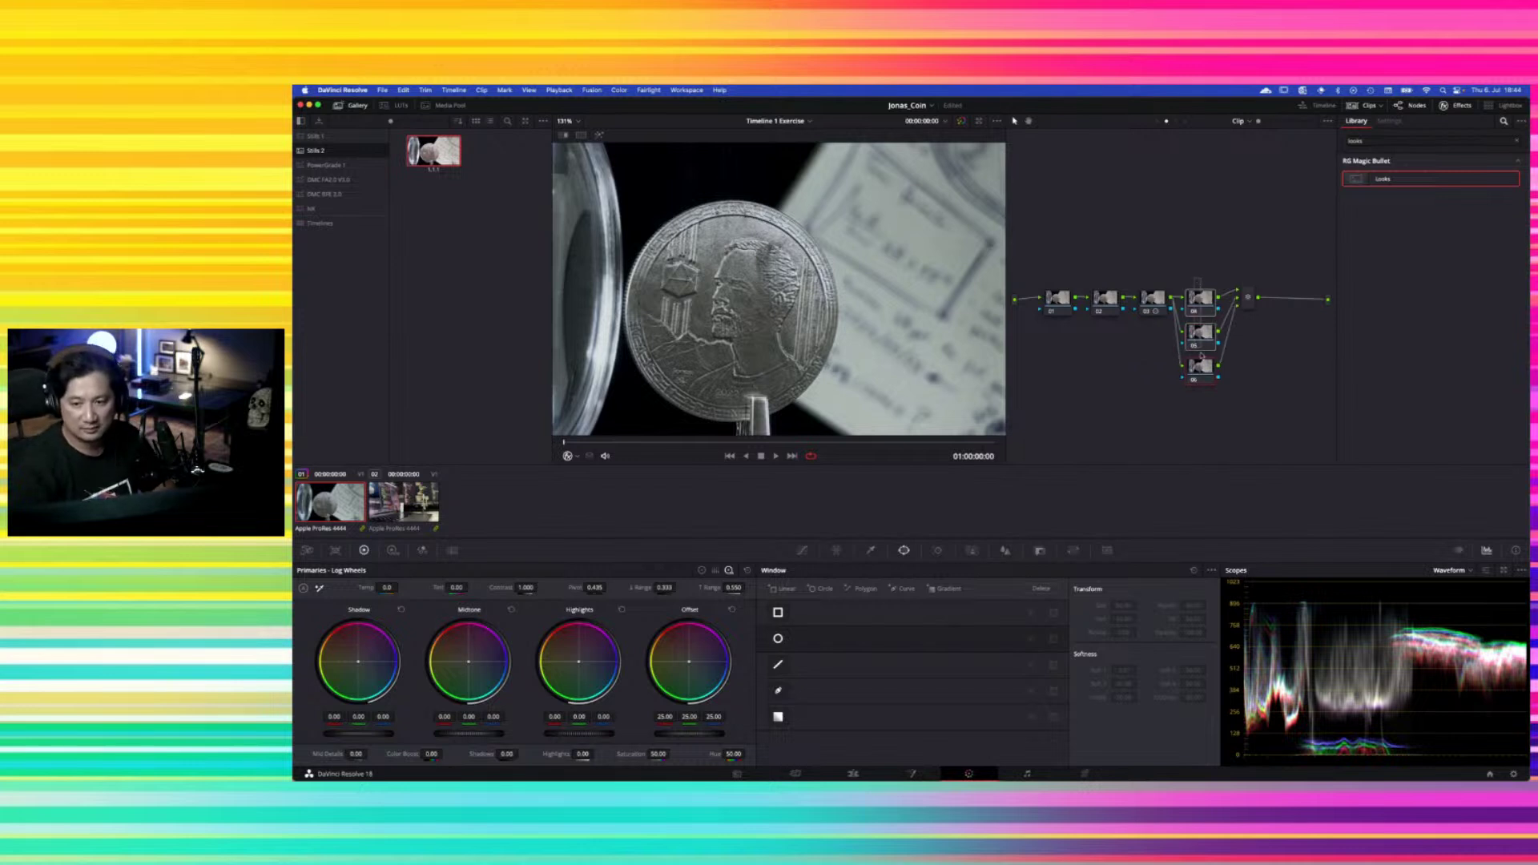
{"action": "left_click", "coordinate": [1203, 307]}
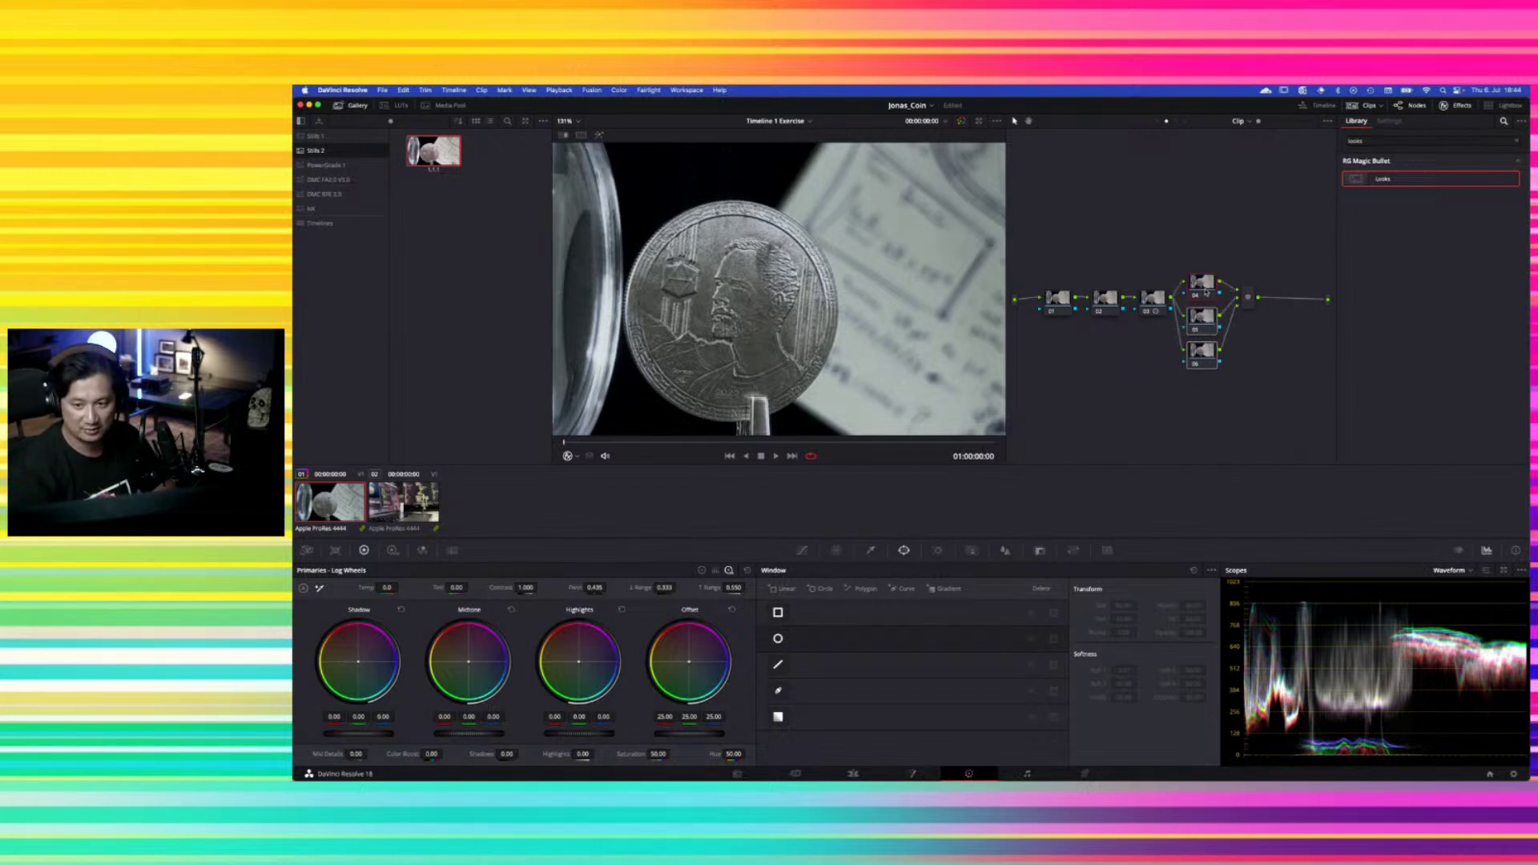
{"action": "left_click", "coordinate": [1248, 297]}
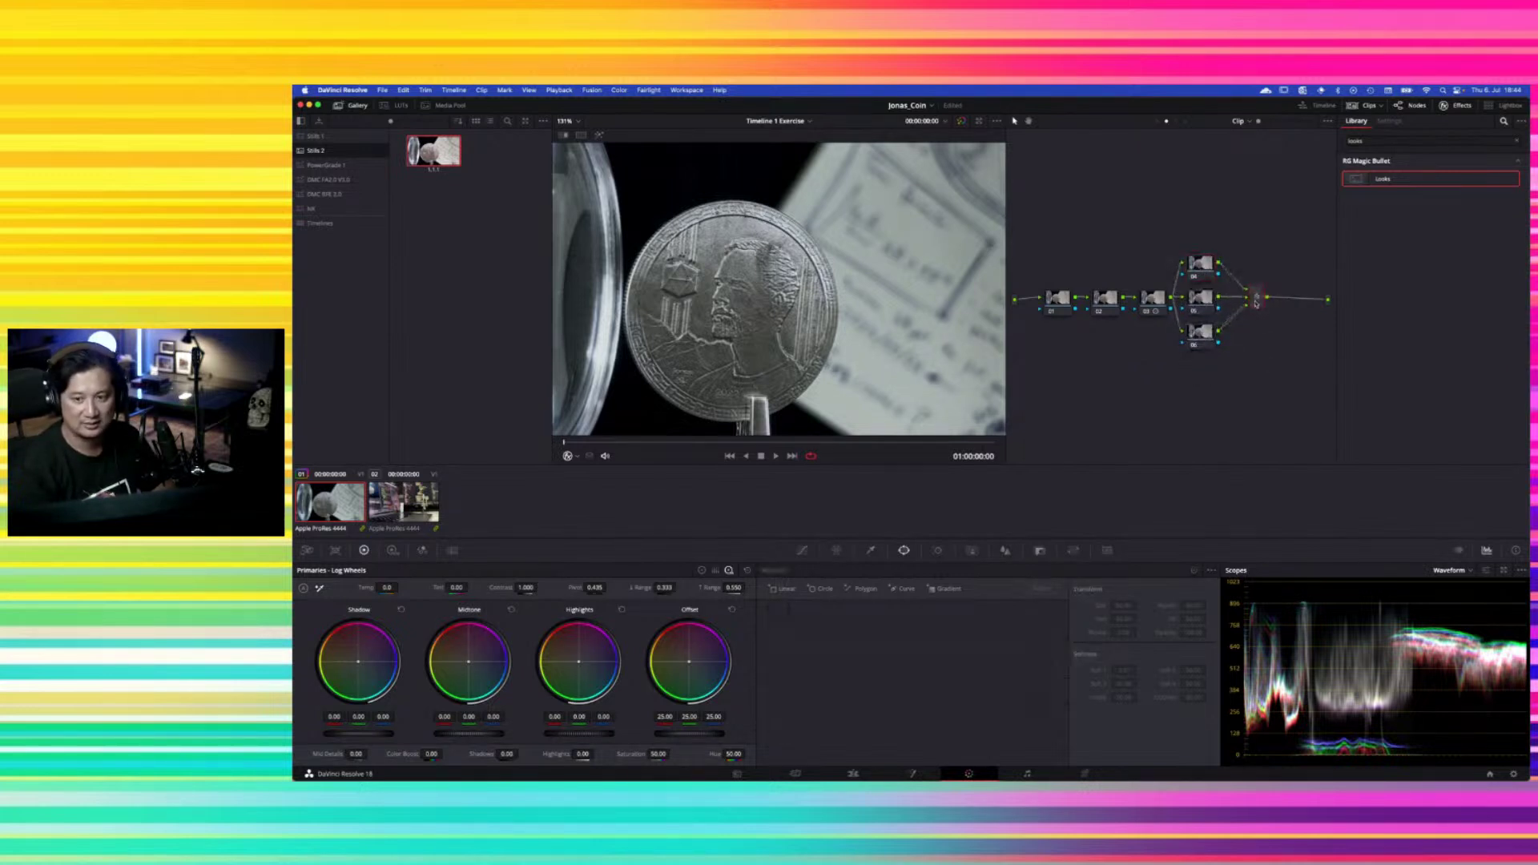
{"action": "left_click_drag", "start_coordinate": [1264, 295], "coordinate": [1275, 302]}
Add an outside node after each of the three parallel nodes and line the new nodes up before the mixer
{"action": "left_click", "coordinate": [1194, 272]}
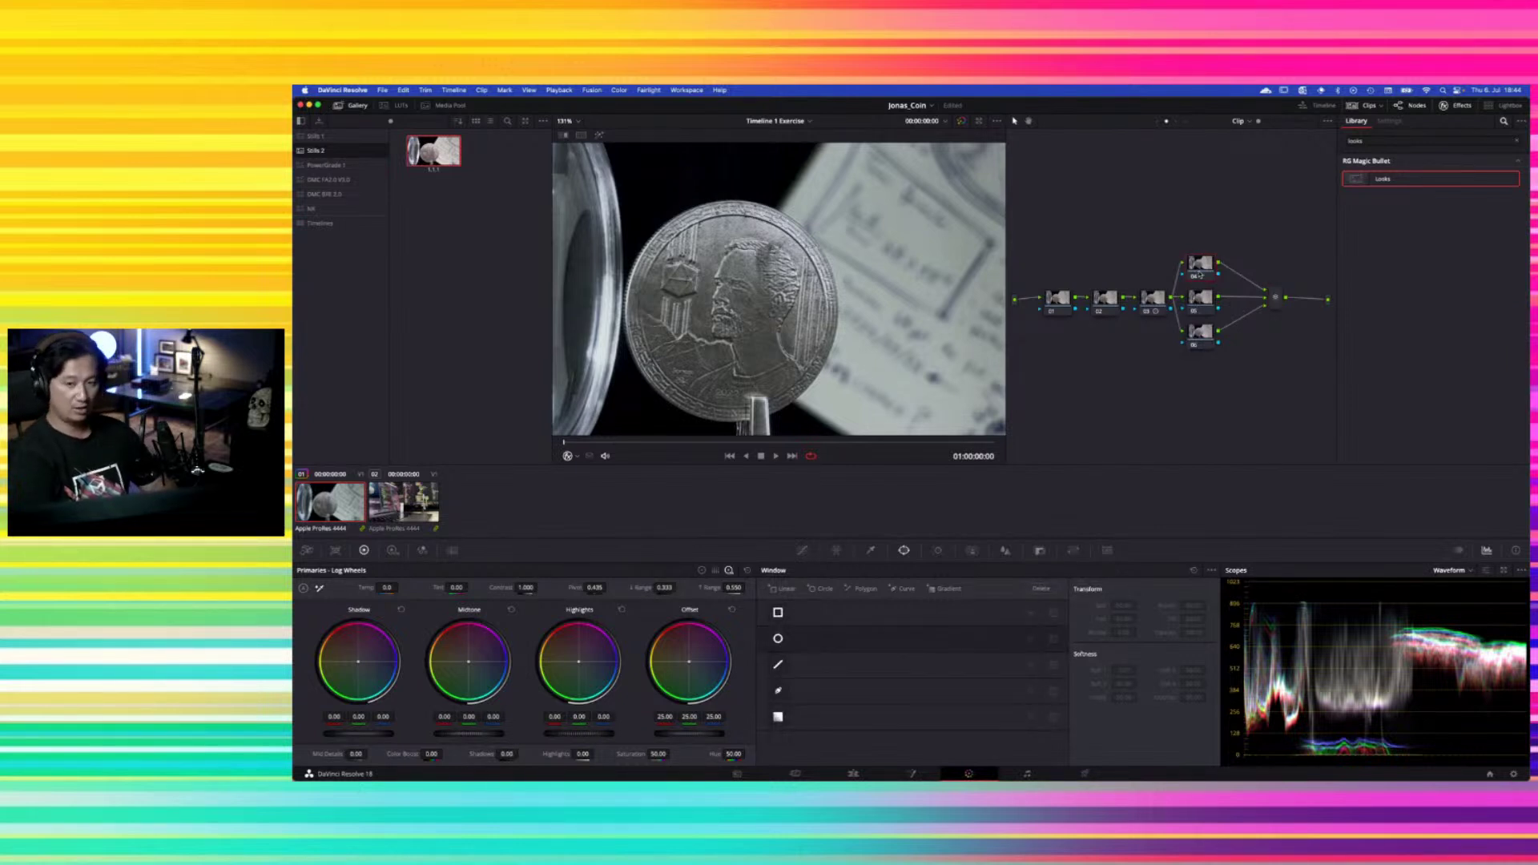
{"action": "key", "text": "alt+s"}
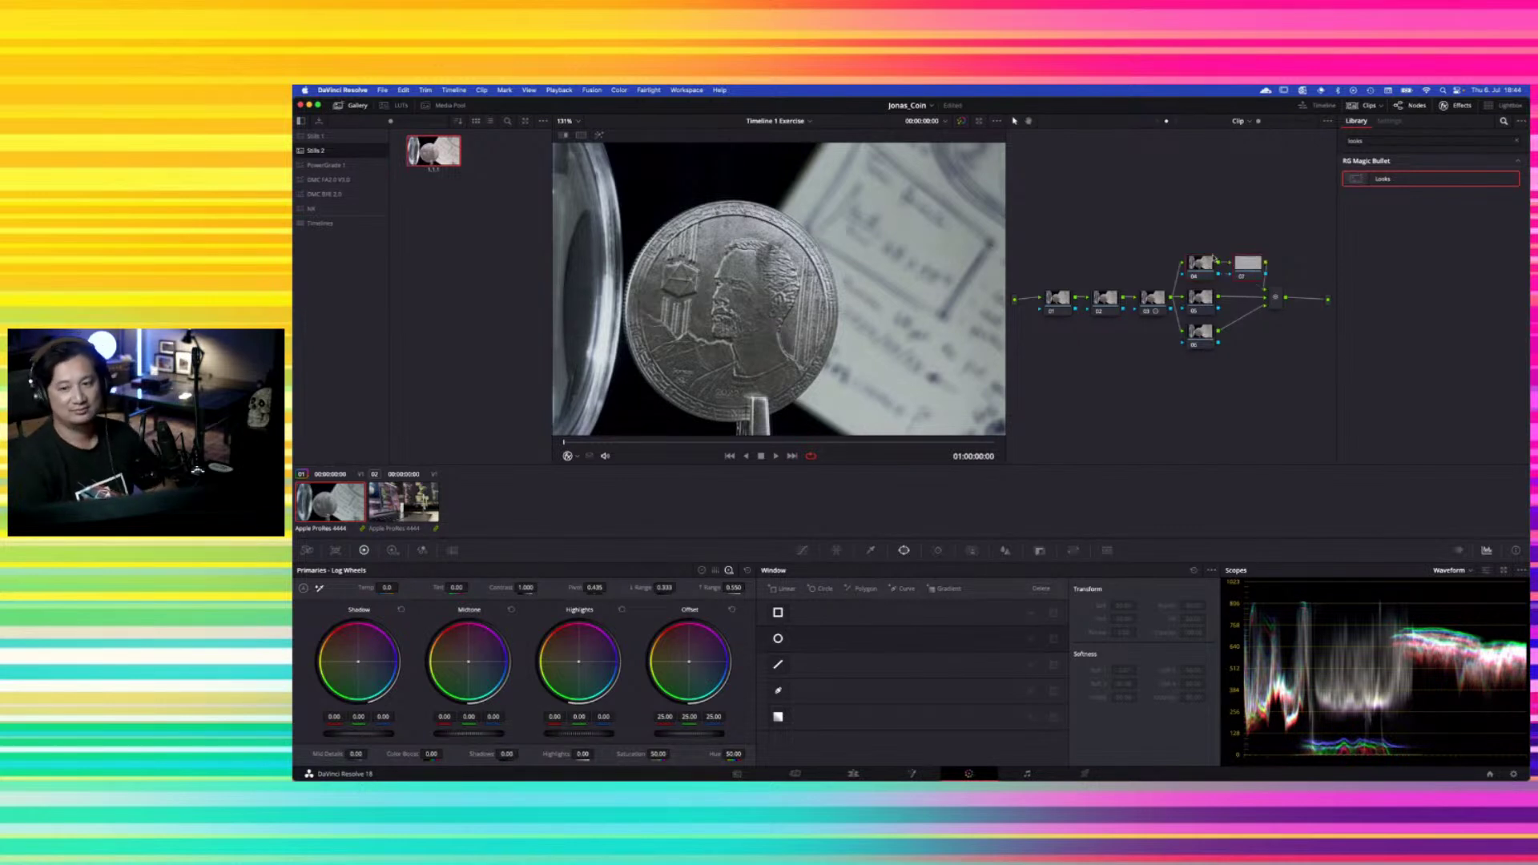
{"action": "key", "text": "alt+s"}
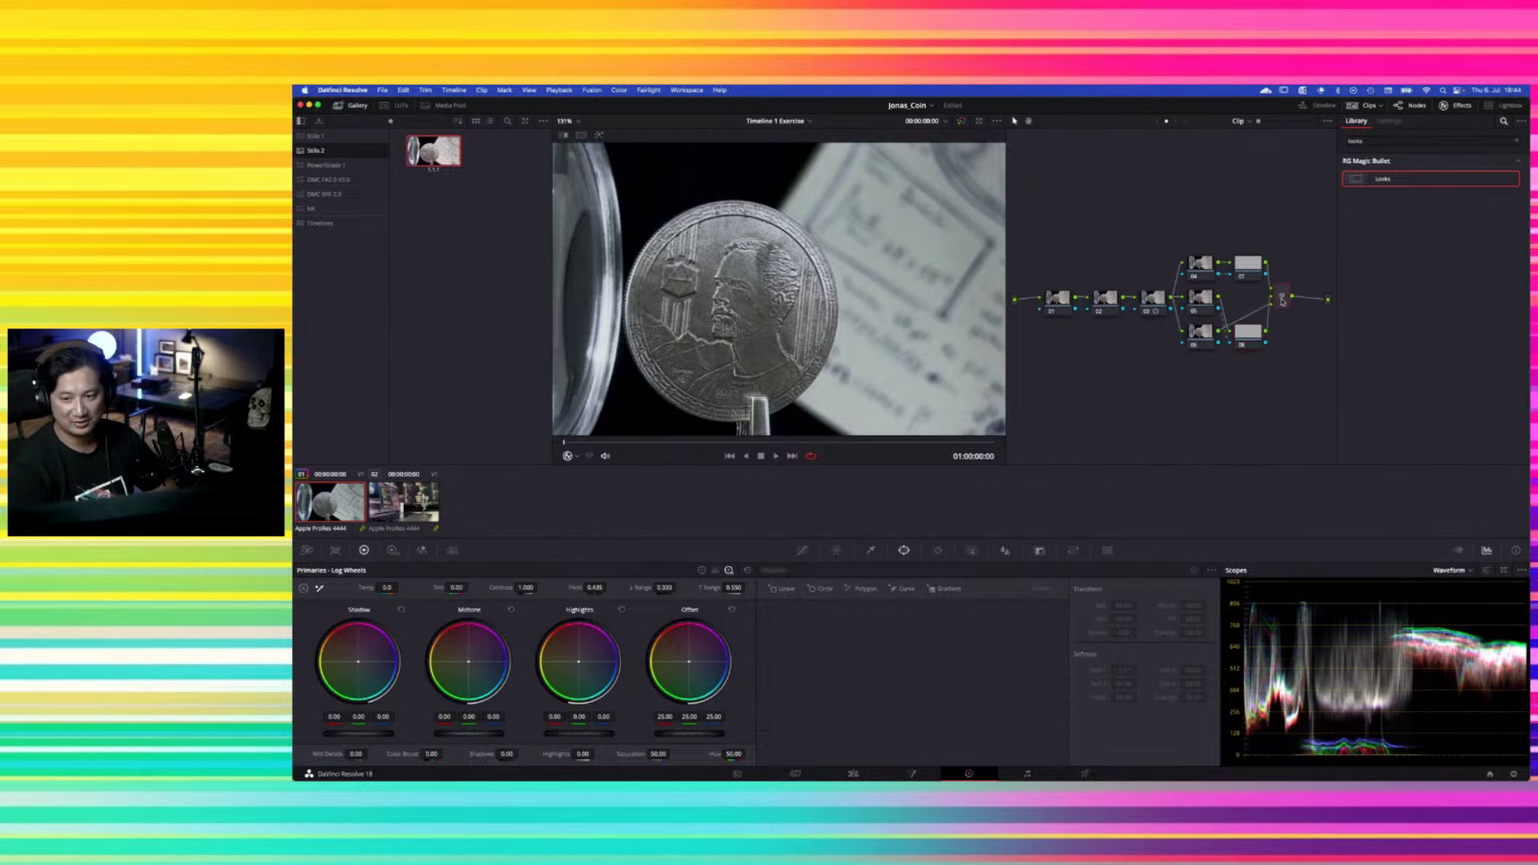
{"action": "left_click_drag", "start_coordinate": [1258, 337], "coordinate": [1251, 307]}
{"action": "key", "text": "alt+s"}
{"action": "left_click", "coordinate": [1287, 302]}
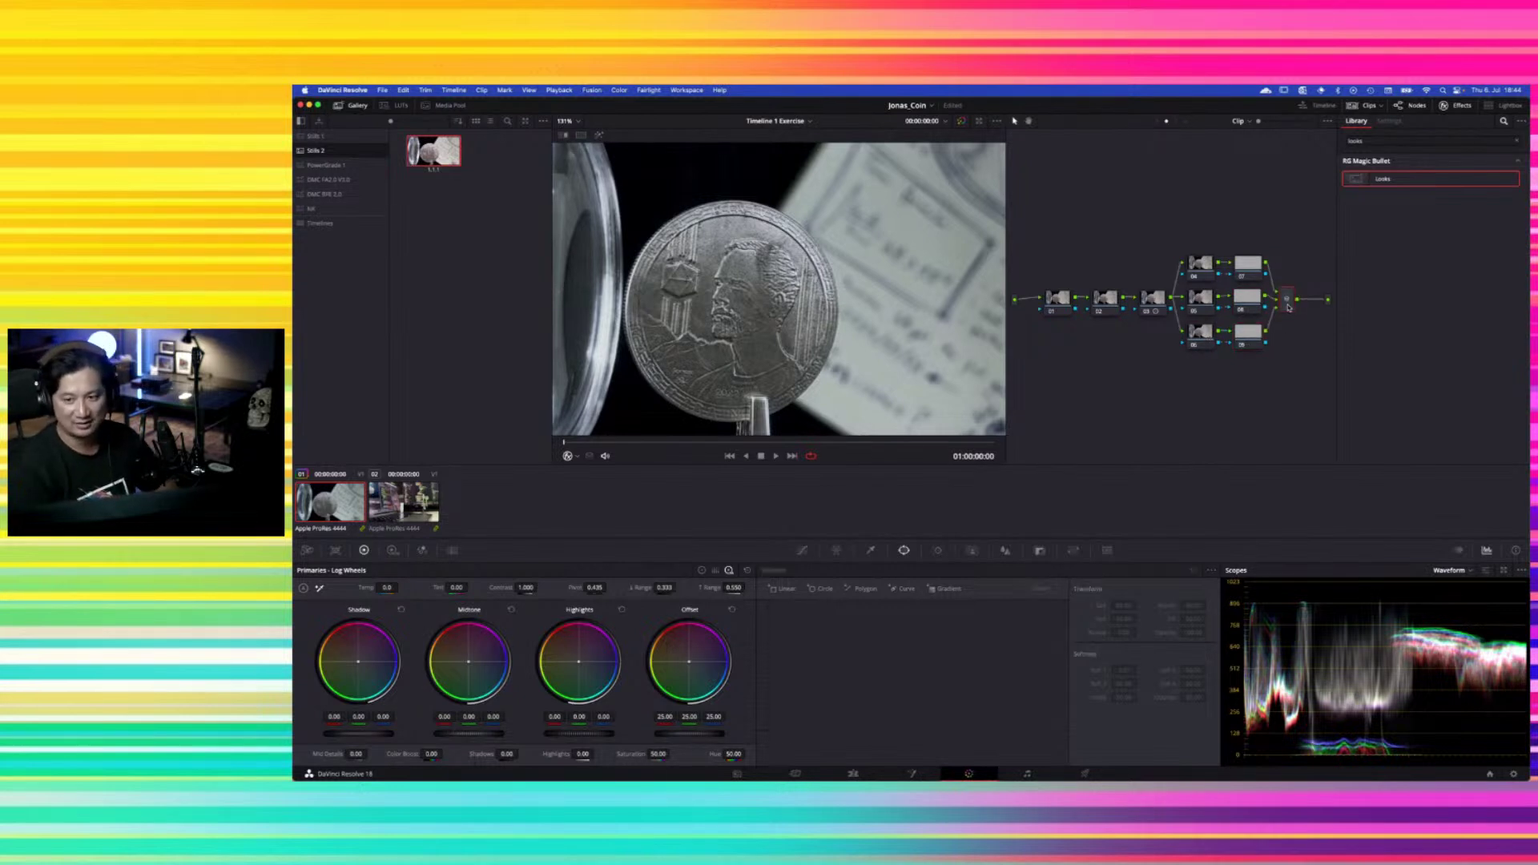
Add a circular window to the uppermost parallel node, show the Power Window overlay and centre the circle on the coin
{"action": "left_click", "coordinate": [1201, 270]}
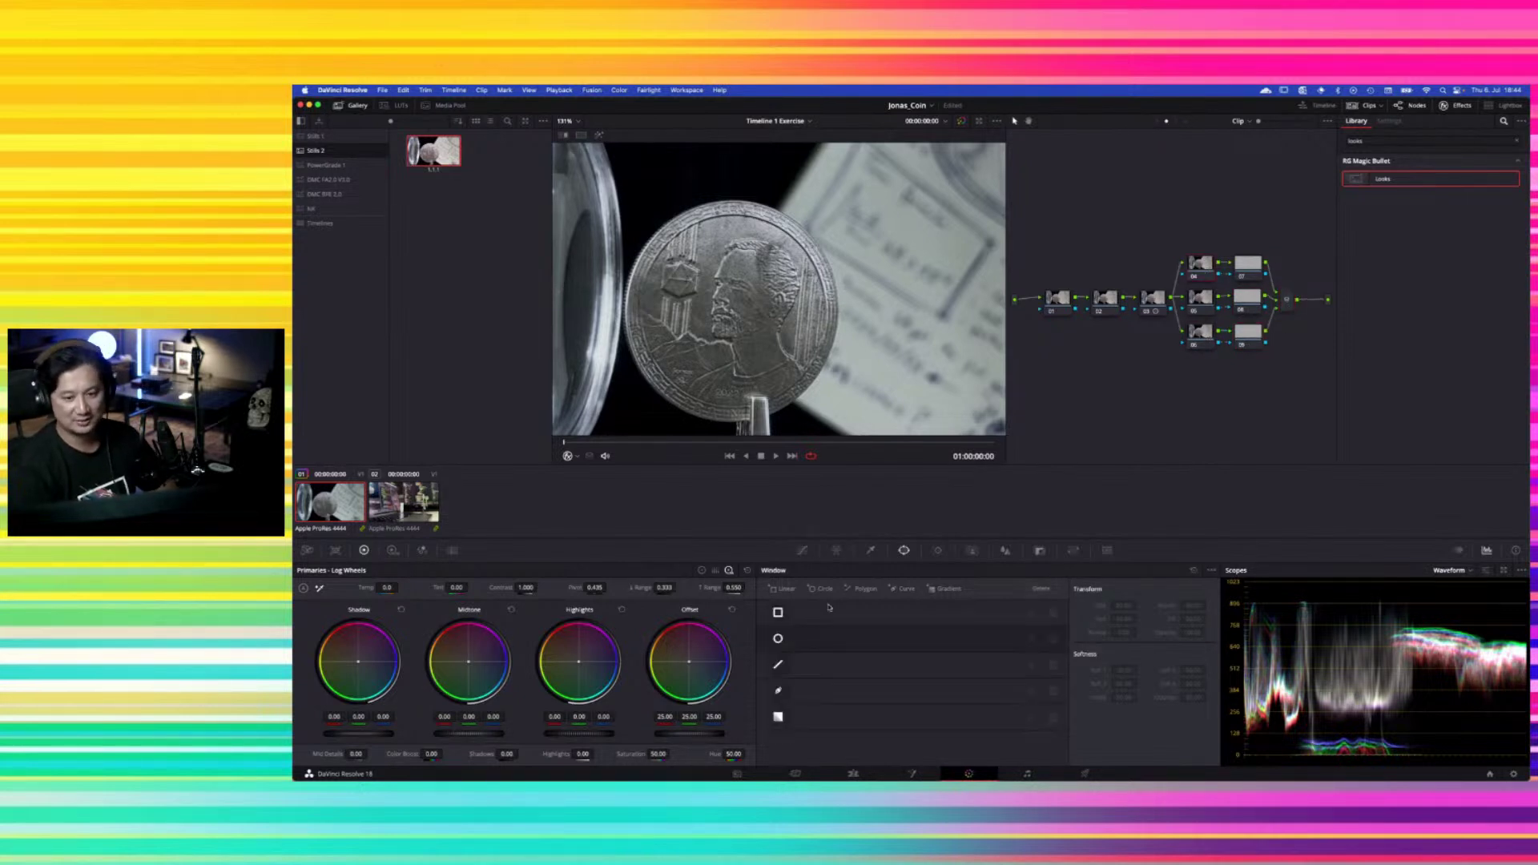
{"action": "left_click", "coordinate": [777, 640]}
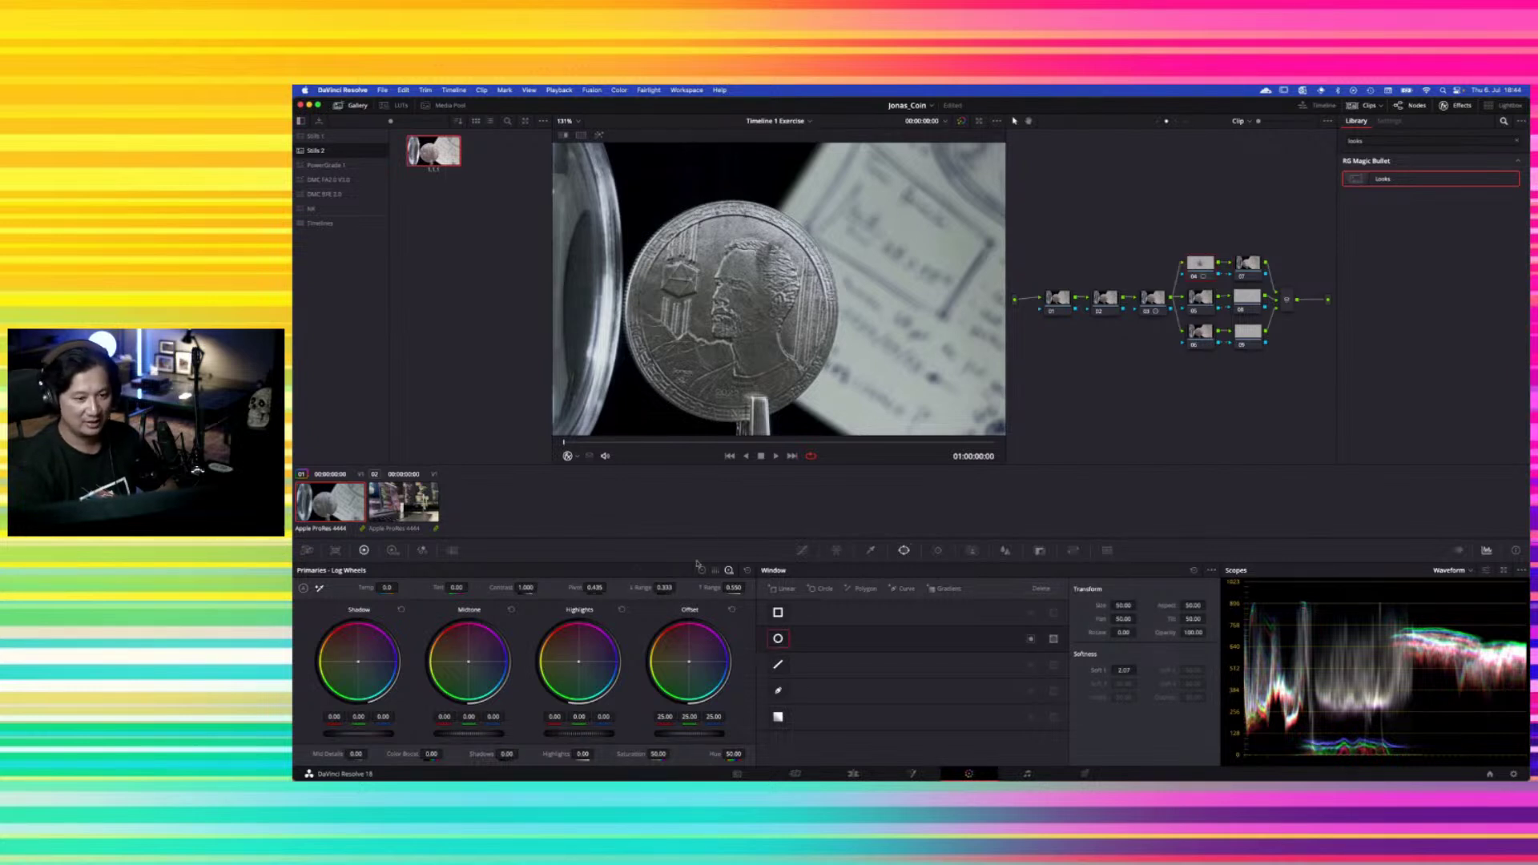
{"action": "left_click", "coordinate": [571, 456]}
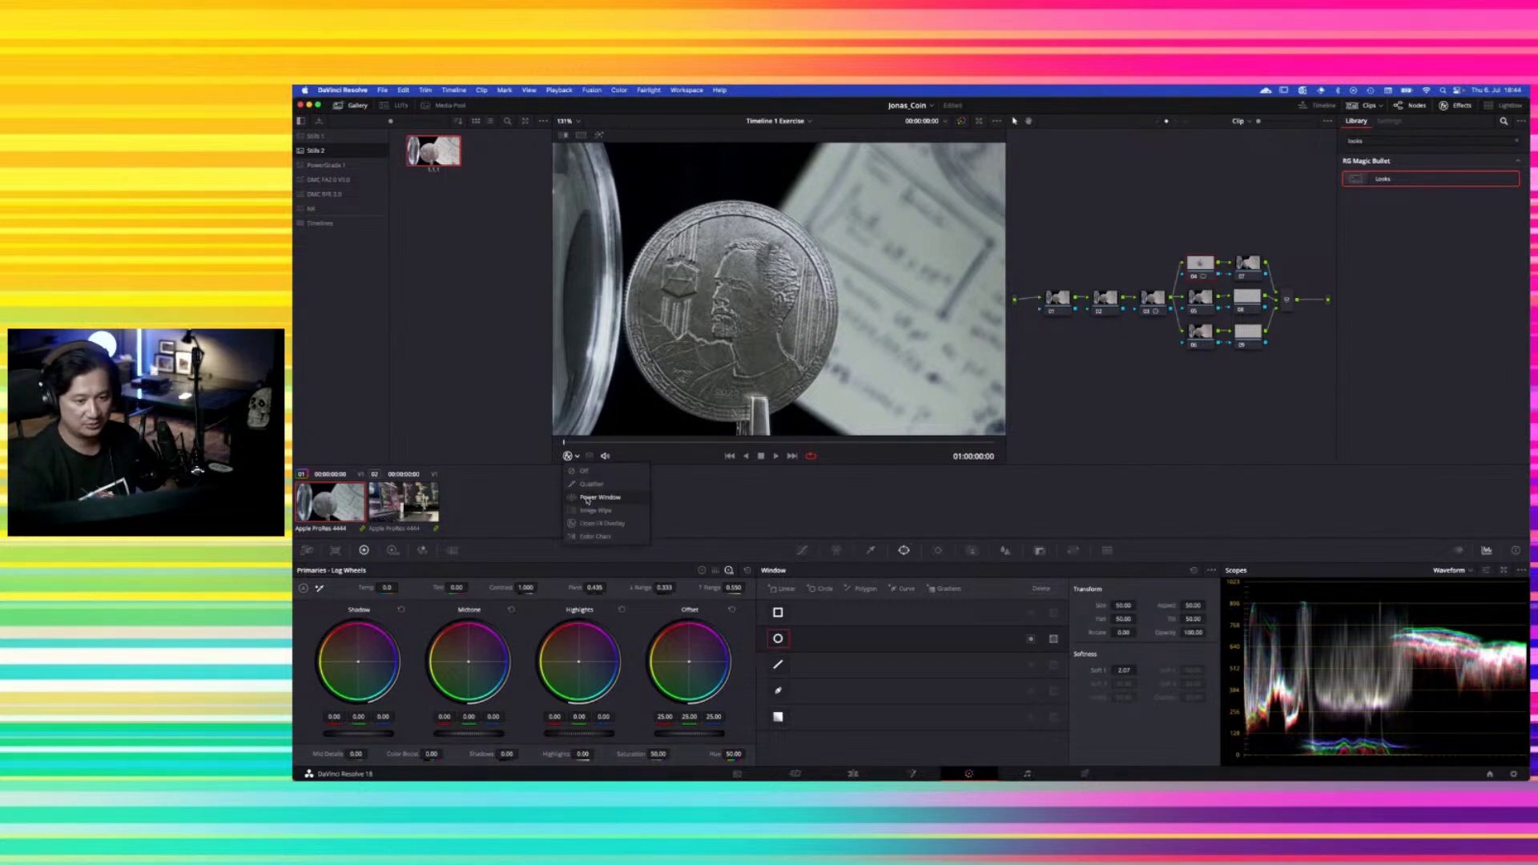
{"action": "left_click", "coordinate": [593, 497]}
{"action": "left_click_drag", "start_coordinate": [778, 289], "coordinate": [733, 308]}
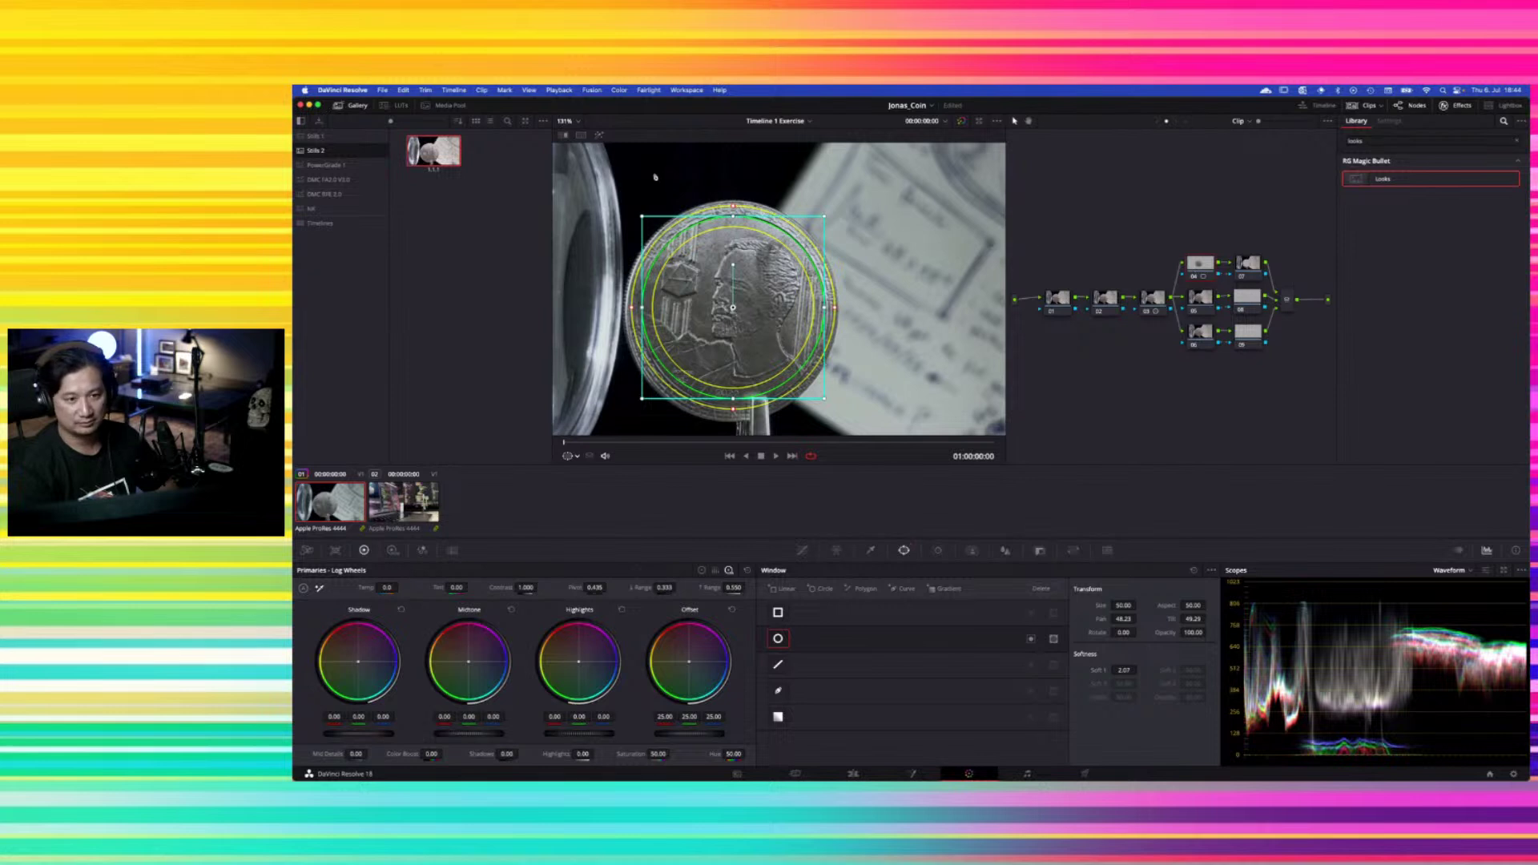
Inspect in highlight mode what the circular window's node and its outside node each isolate
{"action": "left_click", "coordinate": [599, 135]}
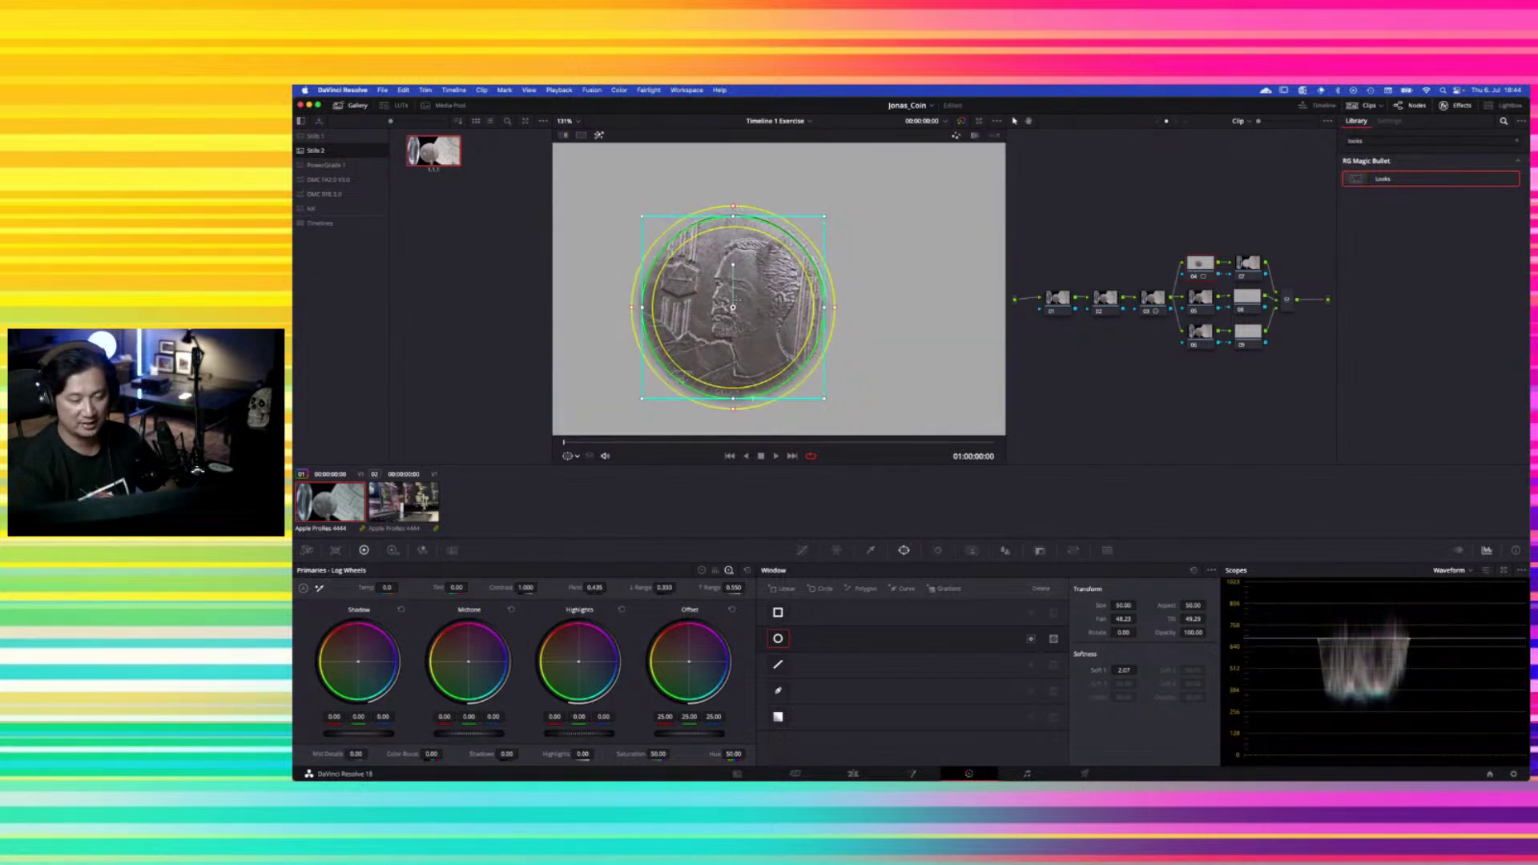
{"action": "left_click", "coordinate": [1244, 268]}
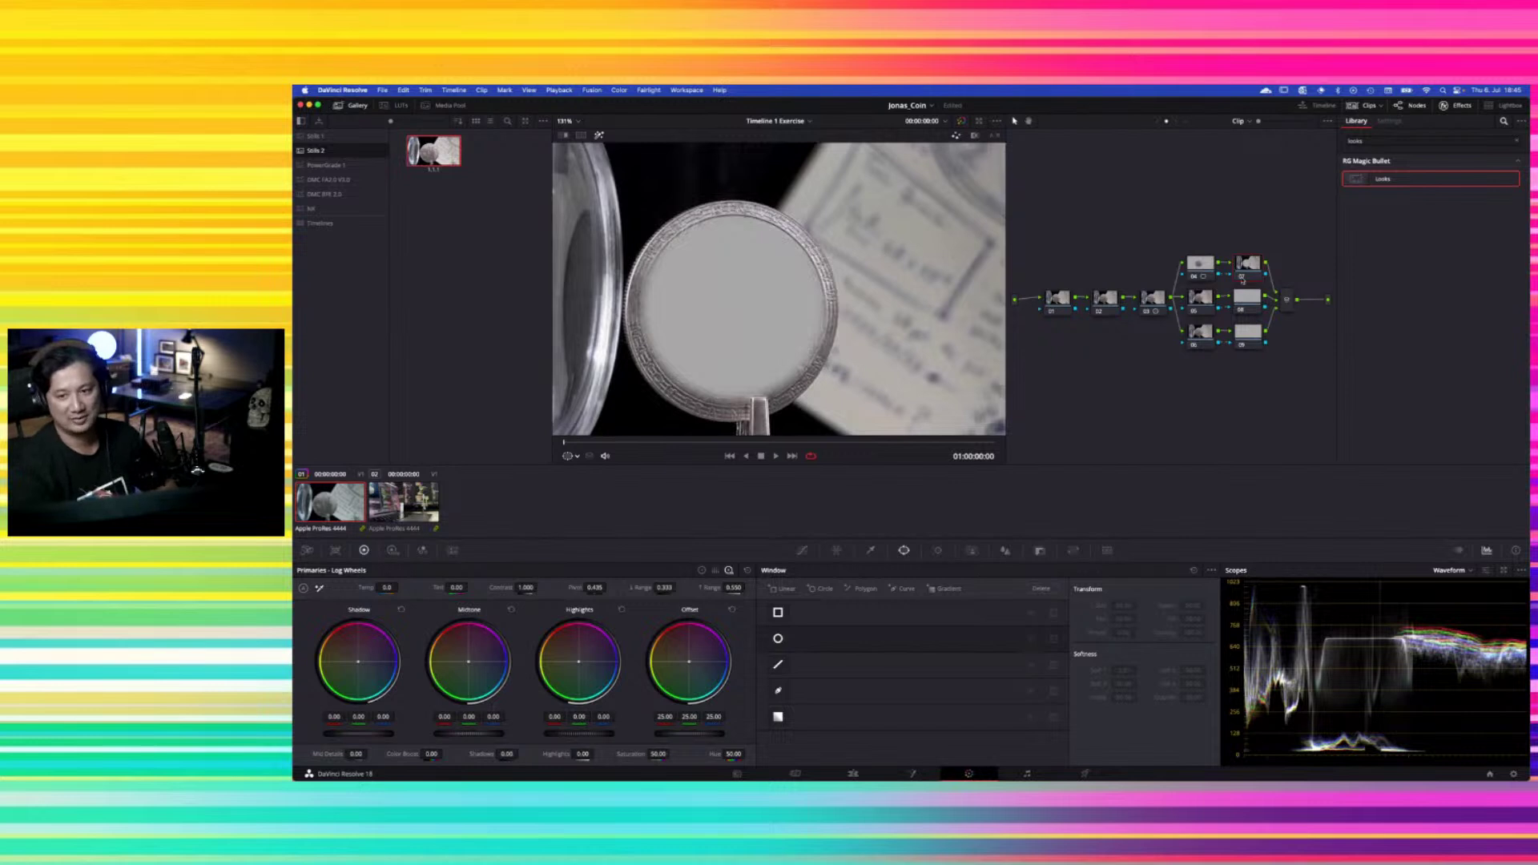
{"action": "left_click", "coordinate": [599, 136]}
Enlarge the uppermost parallel node's circular window so it reaches the rim of the coin
{"action": "left_click", "coordinate": [1198, 266]}
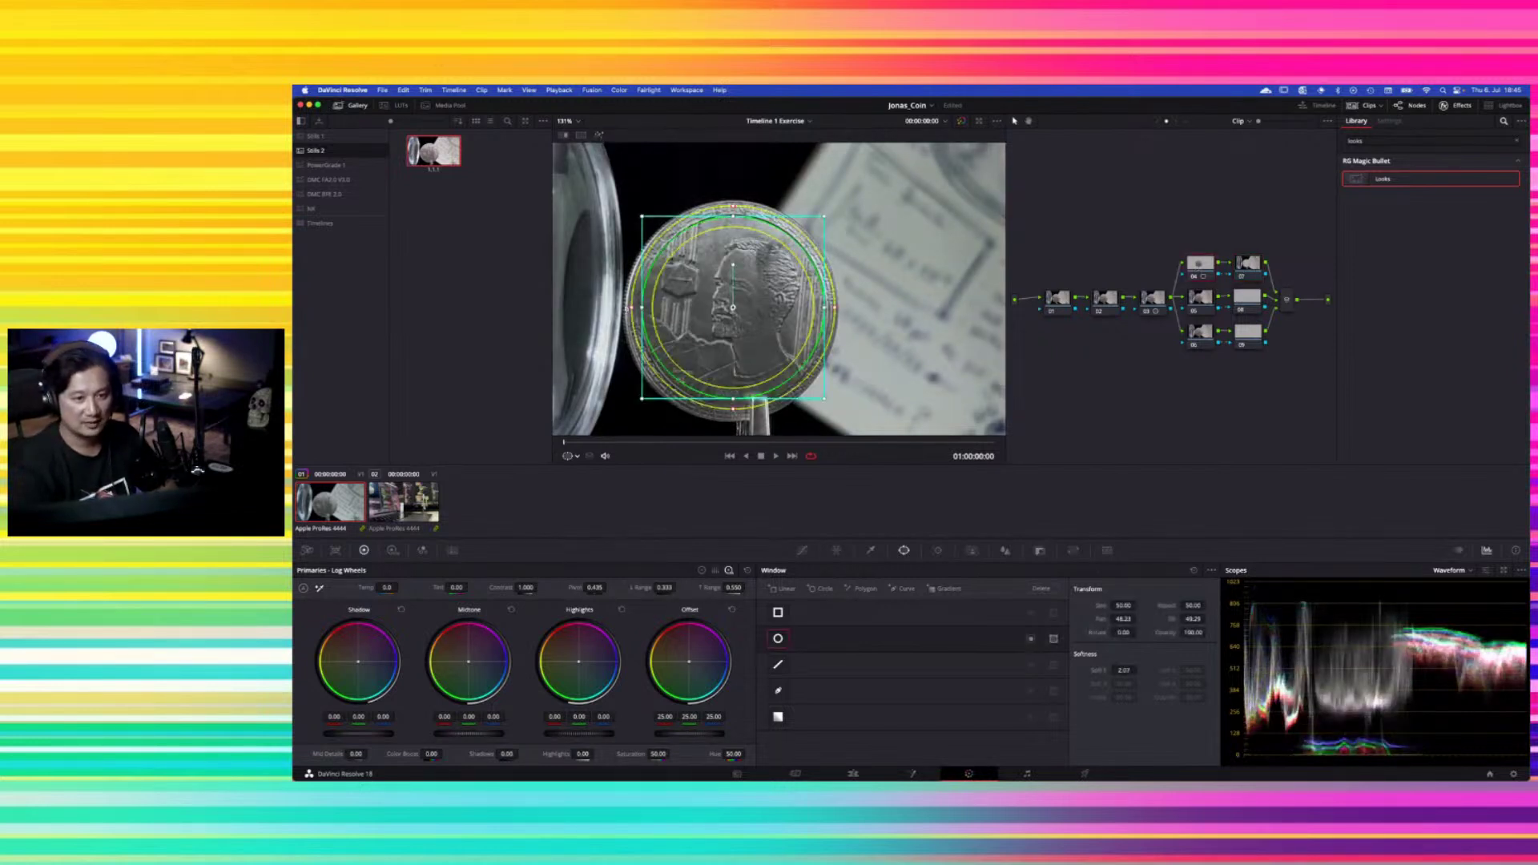
{"action": "left_click_drag", "start_coordinate": [629, 307], "coordinate": [631, 307]}
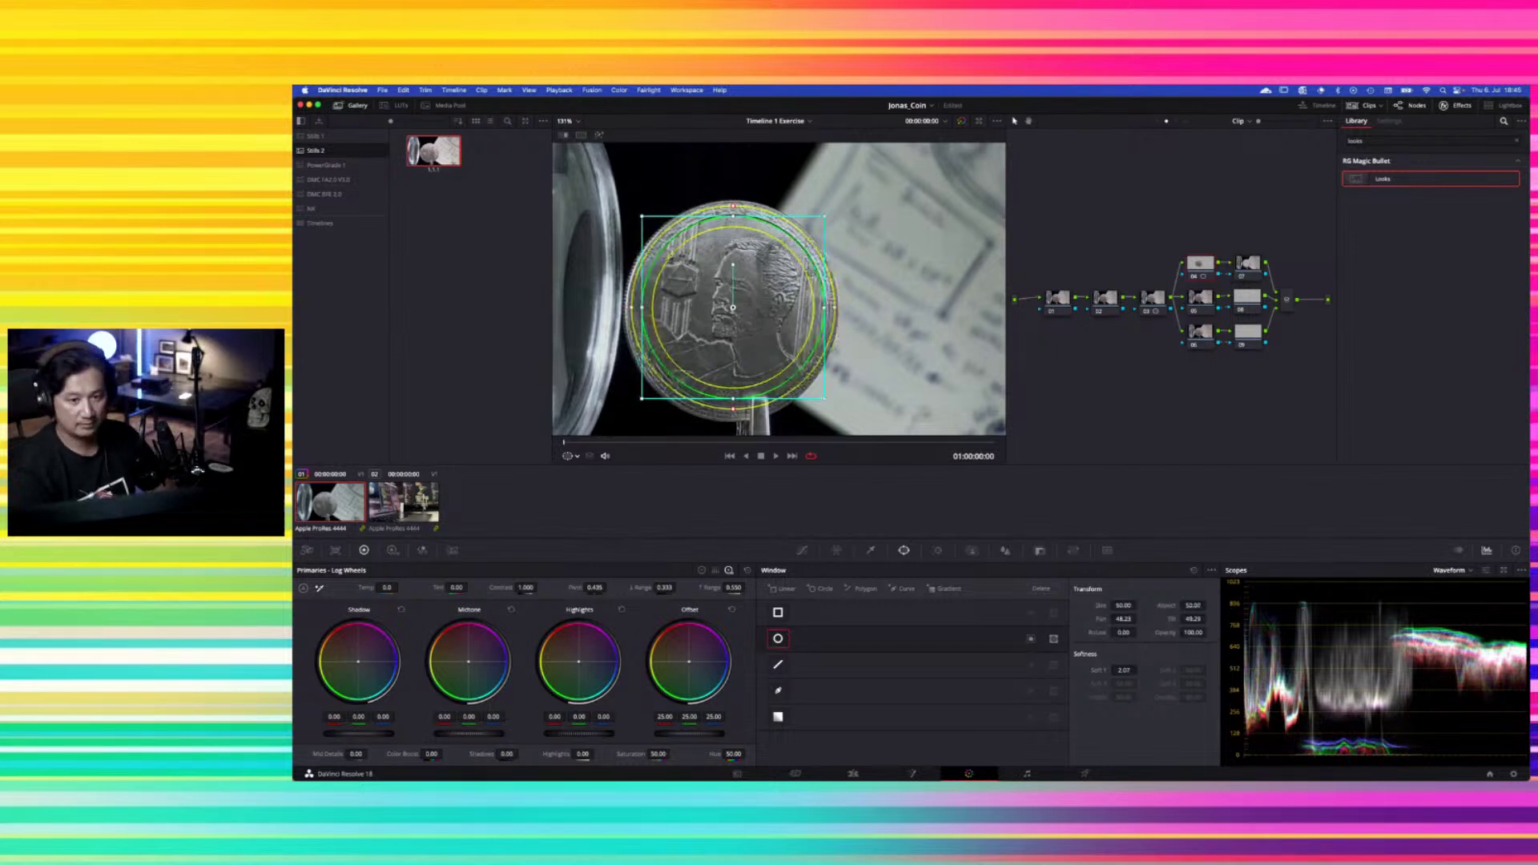
{"action": "left_click_drag", "start_coordinate": [824, 218], "coordinate": [835, 215]}
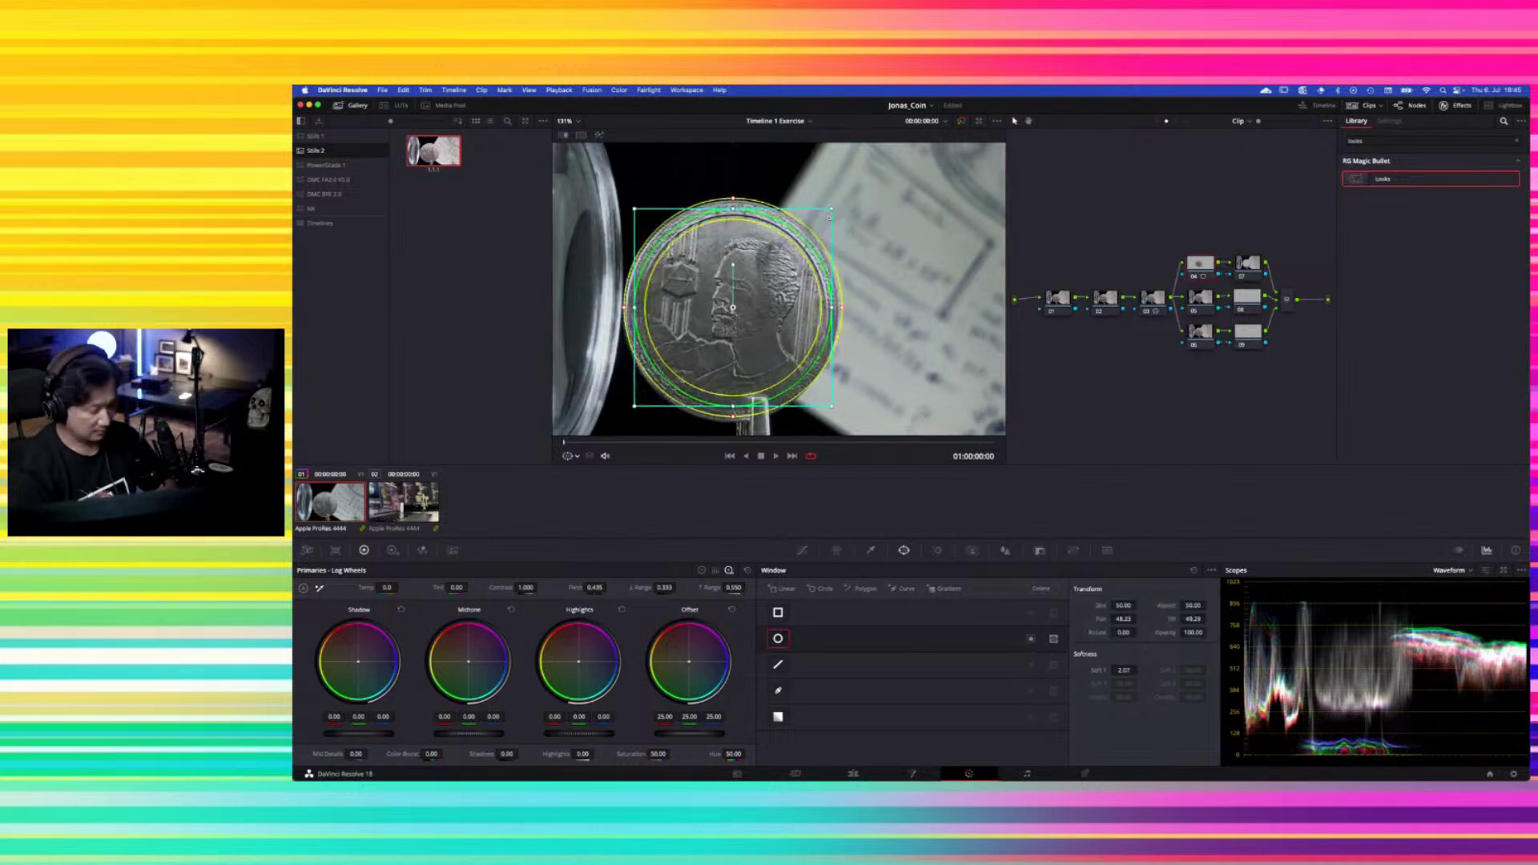
Set the circular window's softness to 3.5 and shrink the circle slightly around the coin, checking the mask in highlight mode
{"action": "key", "text": "shift+h"}
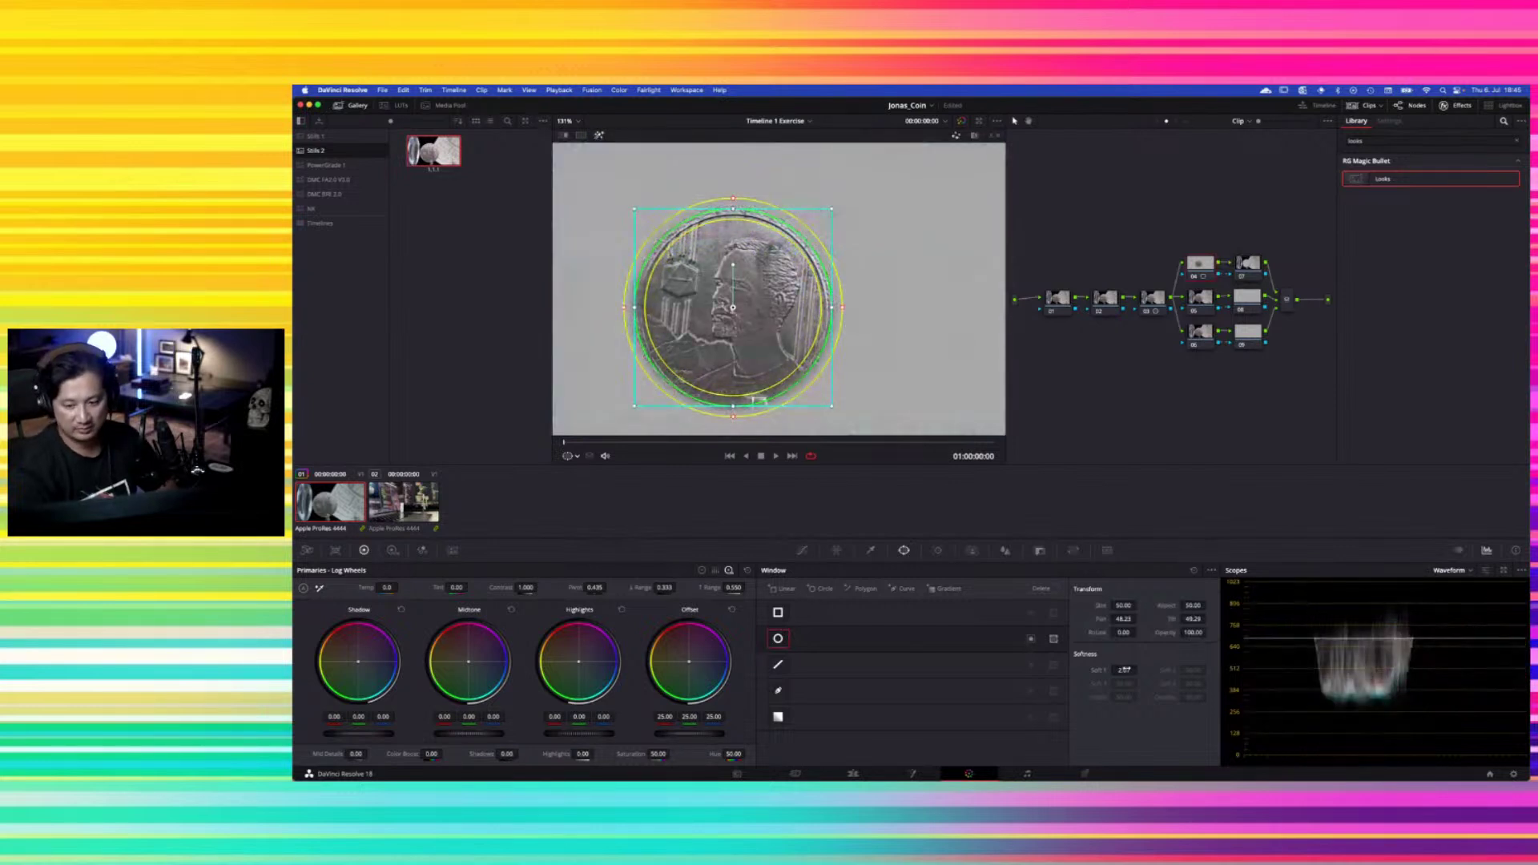
{"action": "double_click", "coordinate": [1122, 671]}
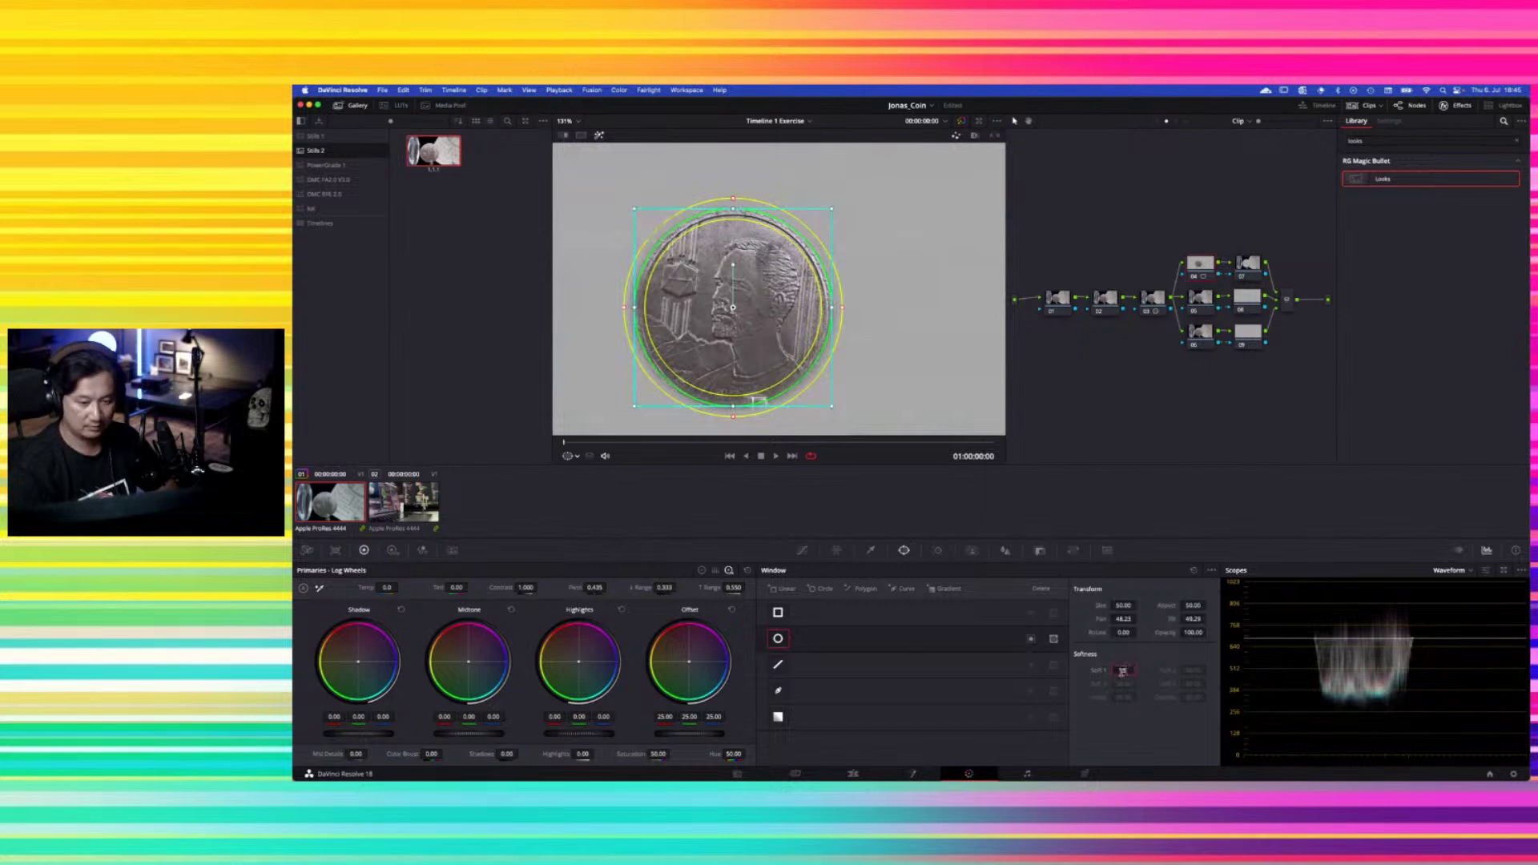
{"action": "type", "text": "4"}
{"action": "key", "text": "Return"}
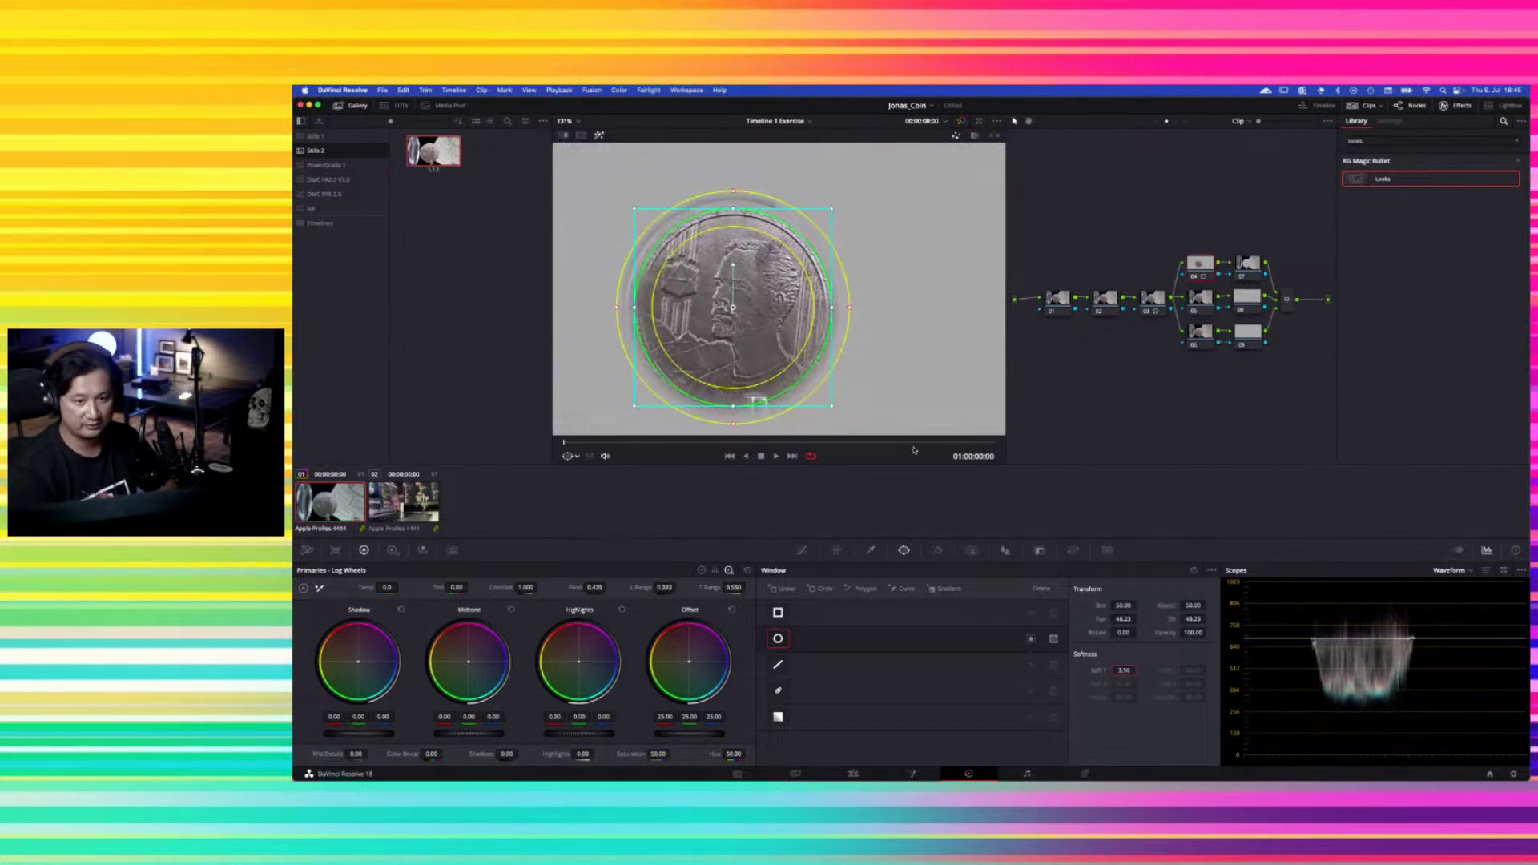
{"action": "left_click_drag", "start_coordinate": [833, 210], "coordinate": [826, 213]}
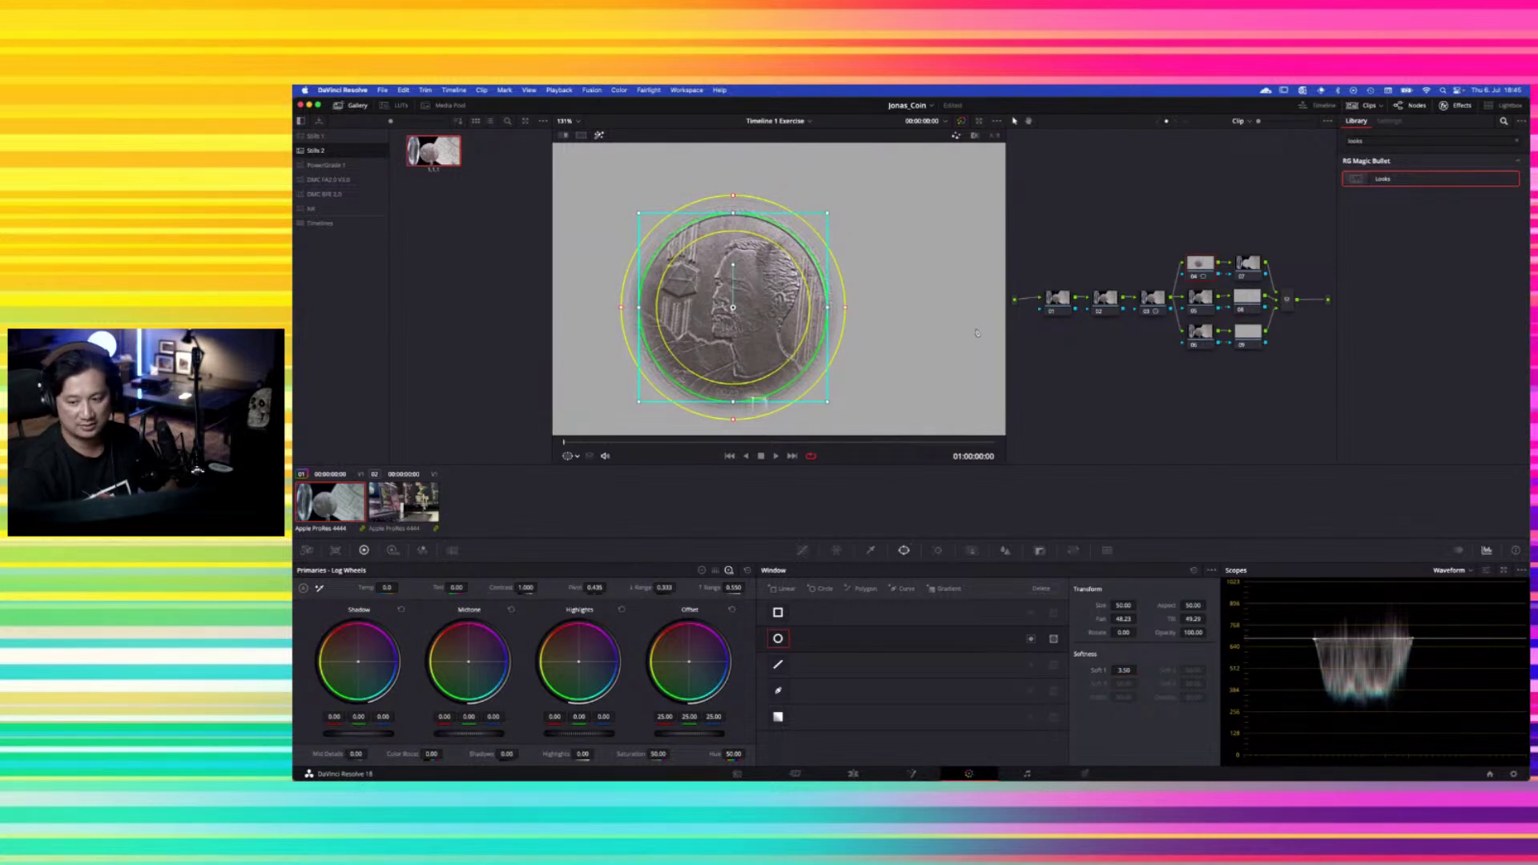
{"action": "left_click", "coordinate": [598, 134]}
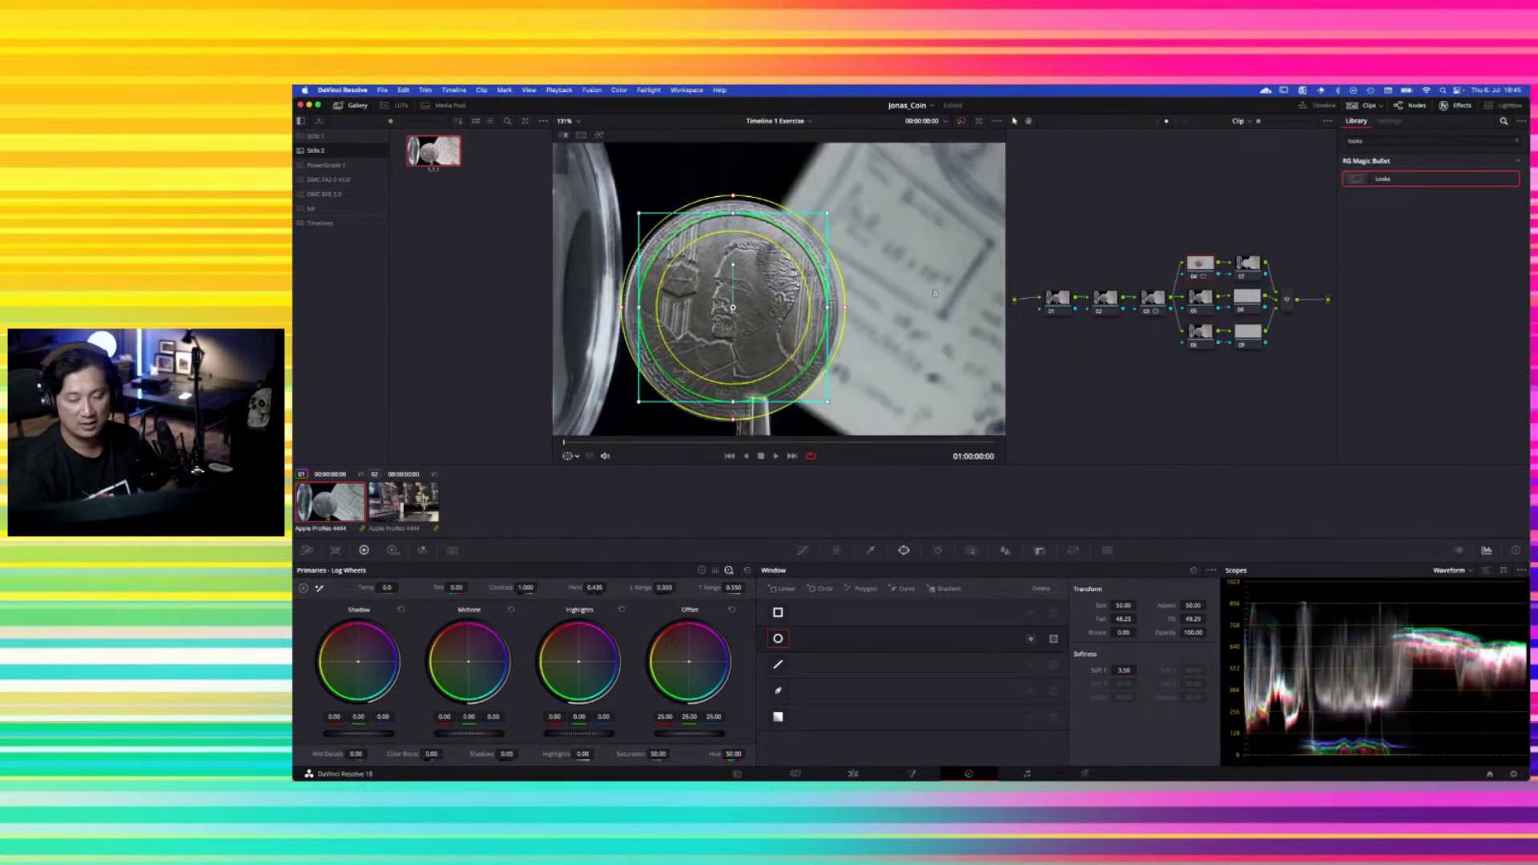
Lower the gain to 0.94 in the primaries color bars on the outside node of the coin window
{"action": "left_click", "coordinate": [1242, 273]}
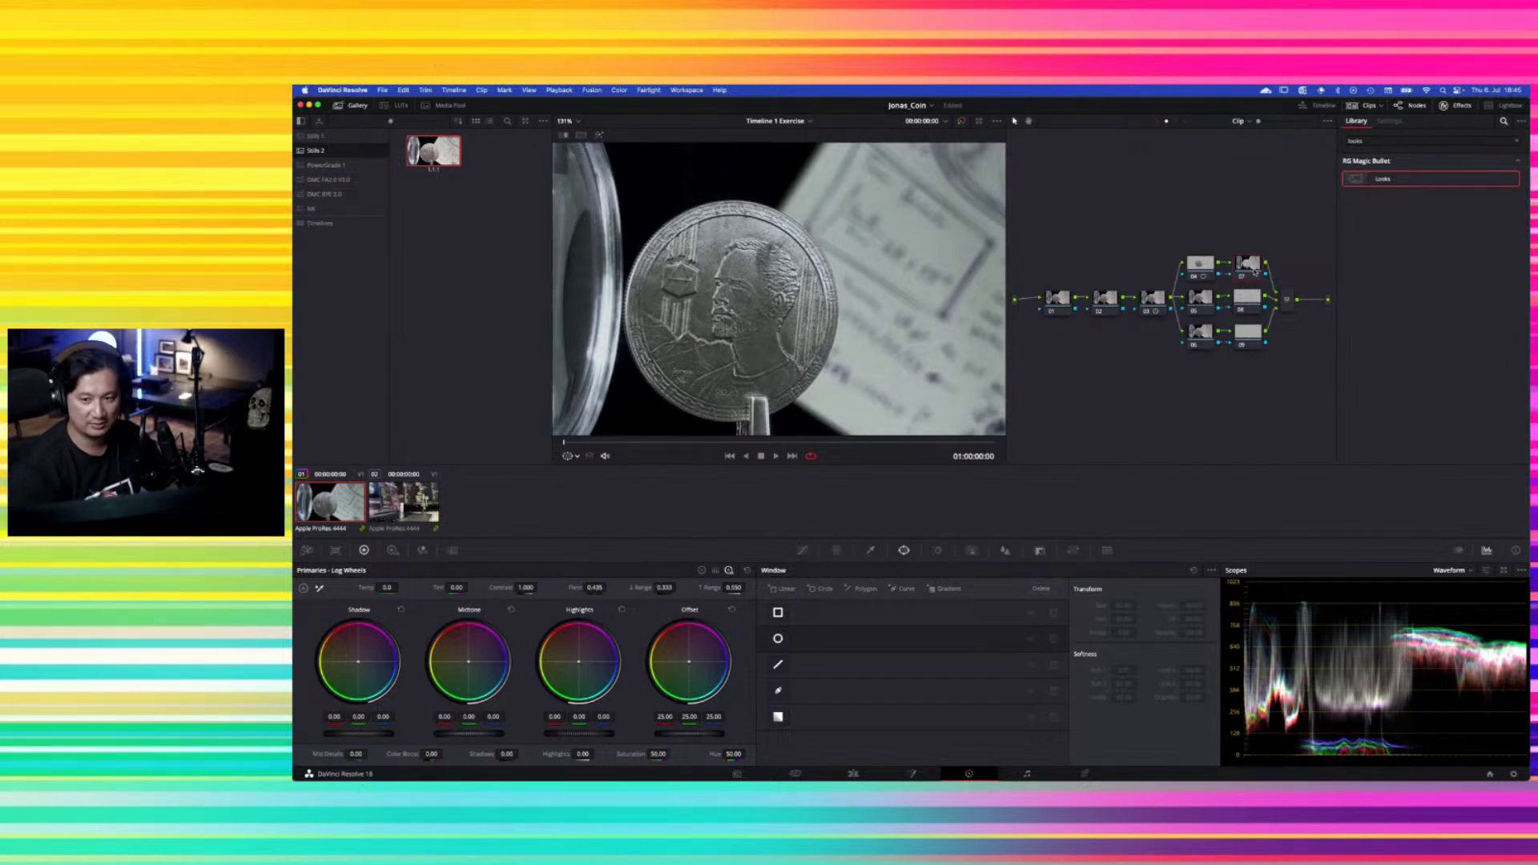
{"action": "left_click", "coordinate": [715, 570]}
{"action": "left_click_drag", "start_coordinate": [589, 739], "coordinate": [556, 742]}
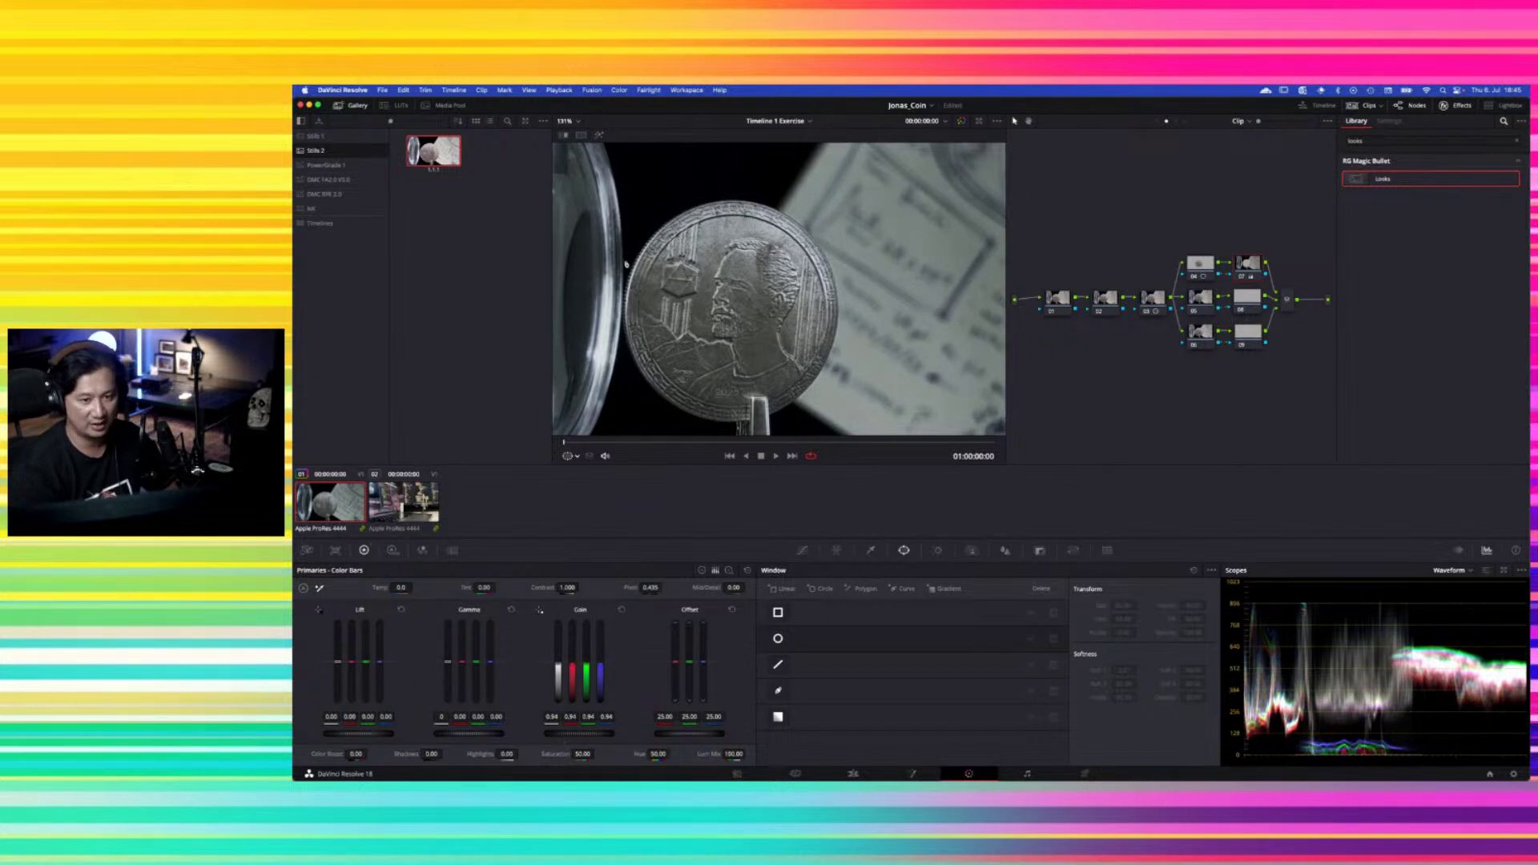
Compare the shot with the coin window's node repeatedly switched off and on
{"action": "left_click", "coordinate": [1202, 267]}
{"action": "left_click", "coordinate": [1196, 276]}
{"action": "left_click", "coordinate": [1195, 276]}
{"action": "left_click", "coordinate": [1195, 276]}
{"action": "left_click", "coordinate": [1196, 277]}
{"action": "left_click", "coordinate": [1195, 276]}
{"action": "left_click", "coordinate": [1196, 276]}
{"action": "left_click", "coordinate": [1196, 276]}
{"action": "left_click", "coordinate": [1195, 276]}
Set the midtone detail to 25 on the coin's circular window node and compare the shot with that node off and on
{"action": "left_click", "coordinate": [1198, 301]}
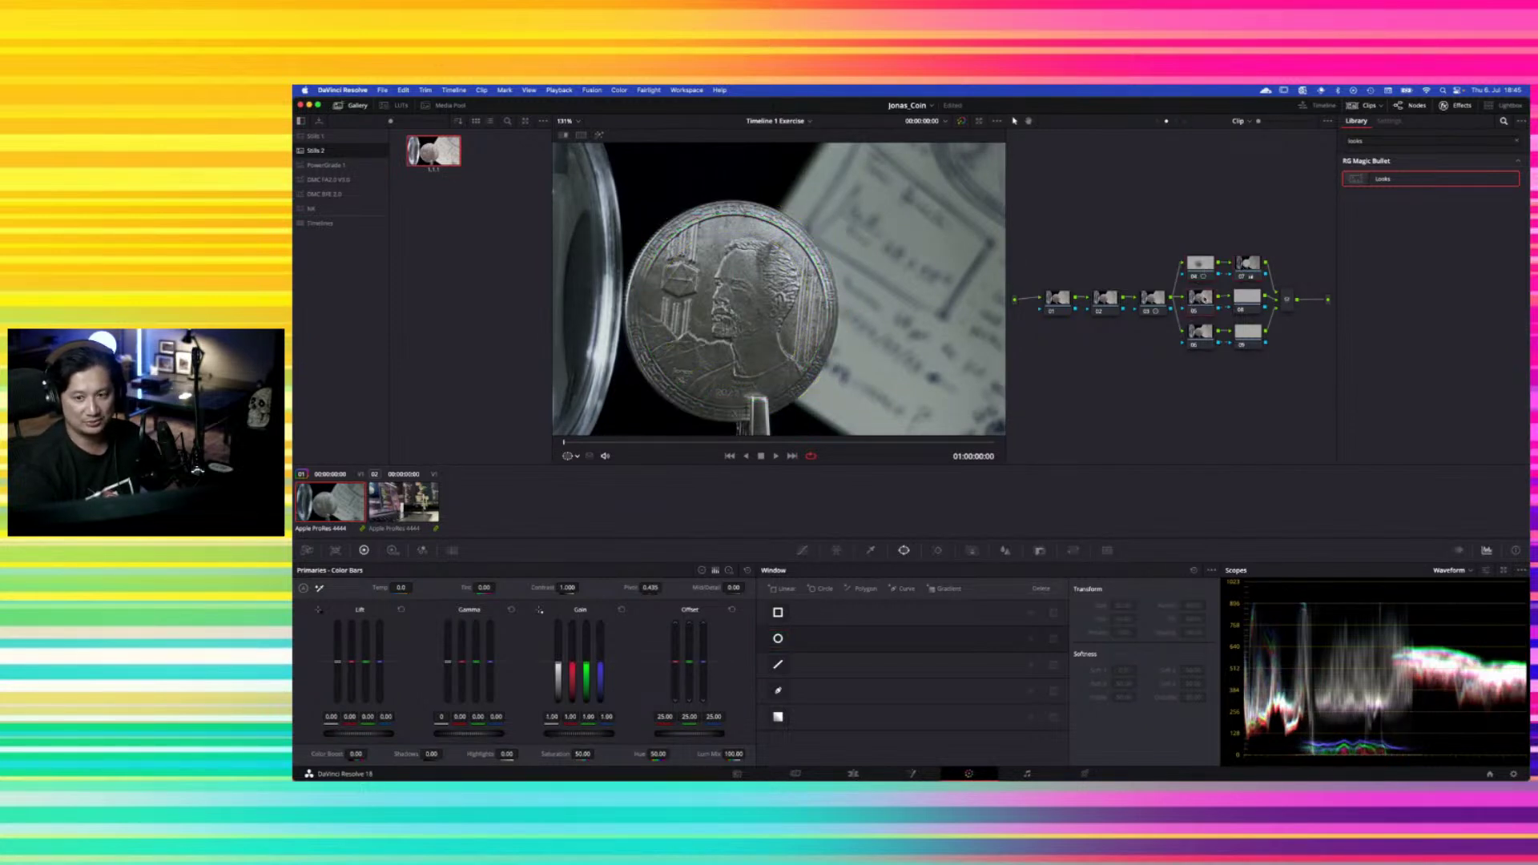
{"action": "left_click", "coordinate": [1209, 270]}
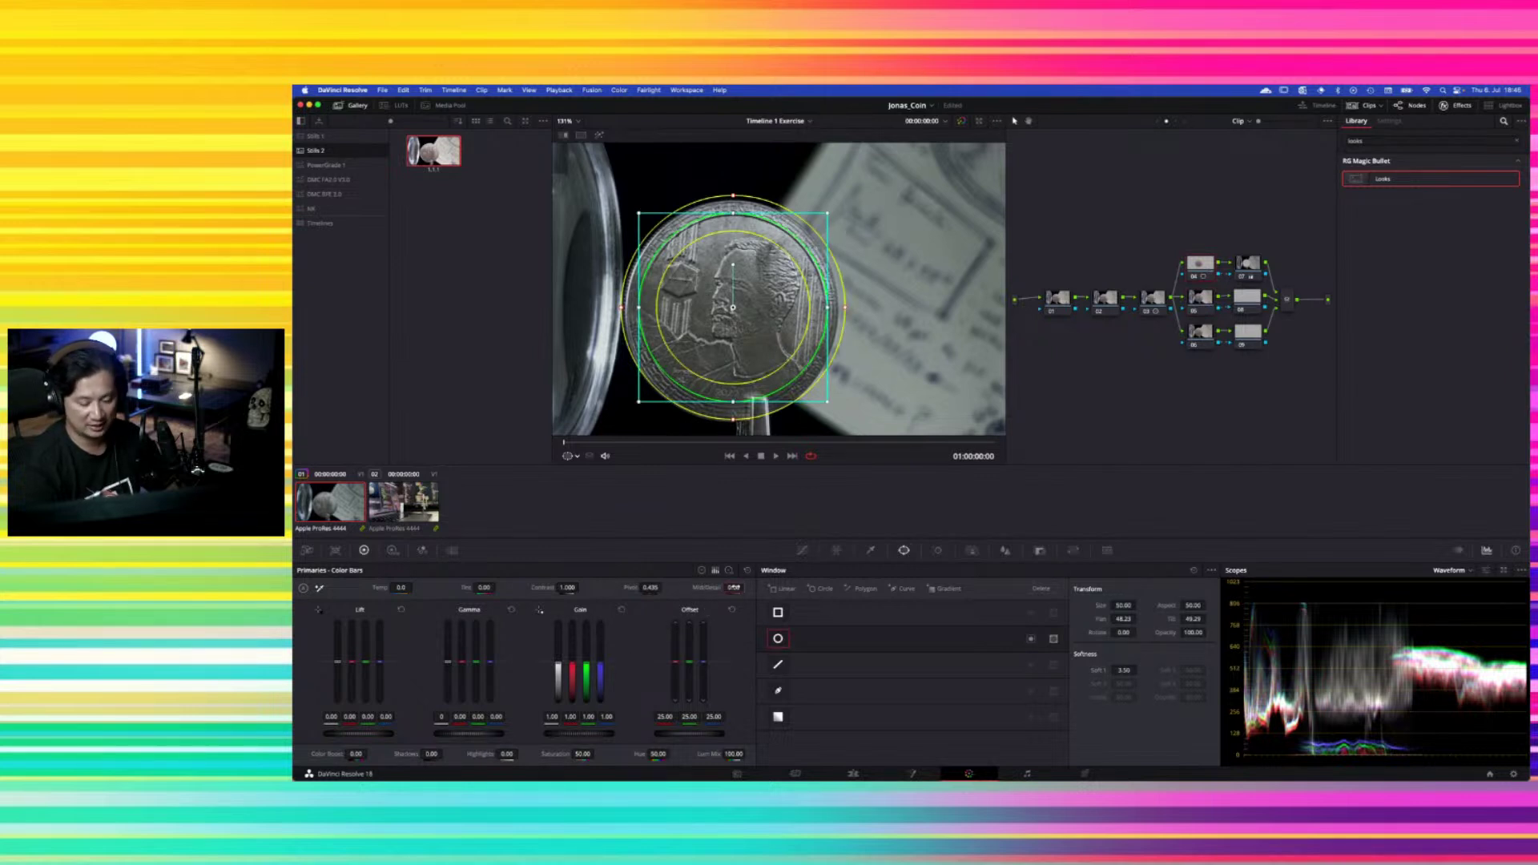
{"action": "left_click", "coordinate": [732, 587]}
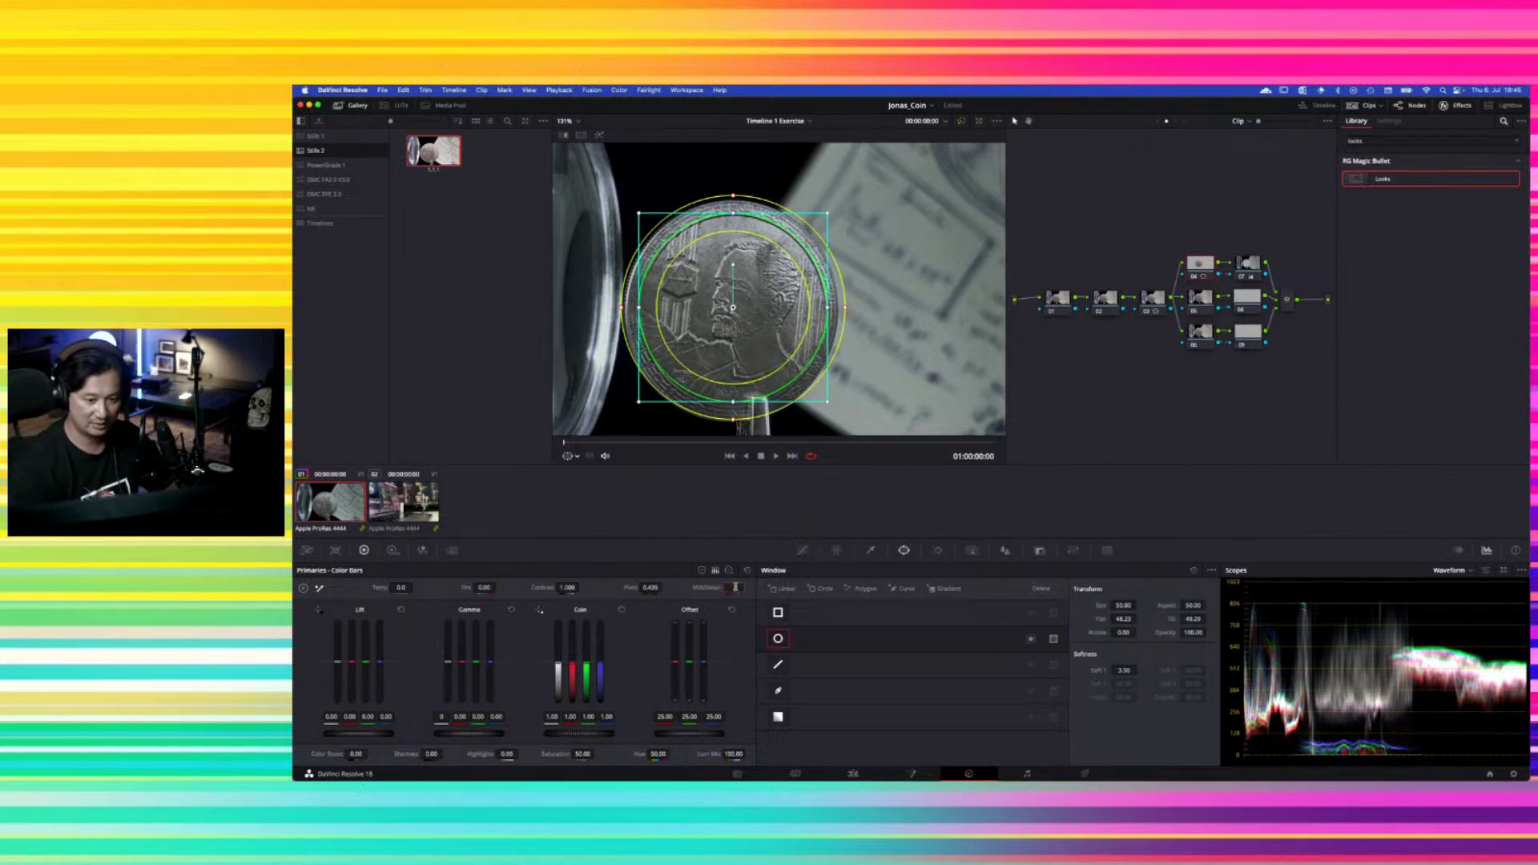
{"action": "type", "text": "25"}
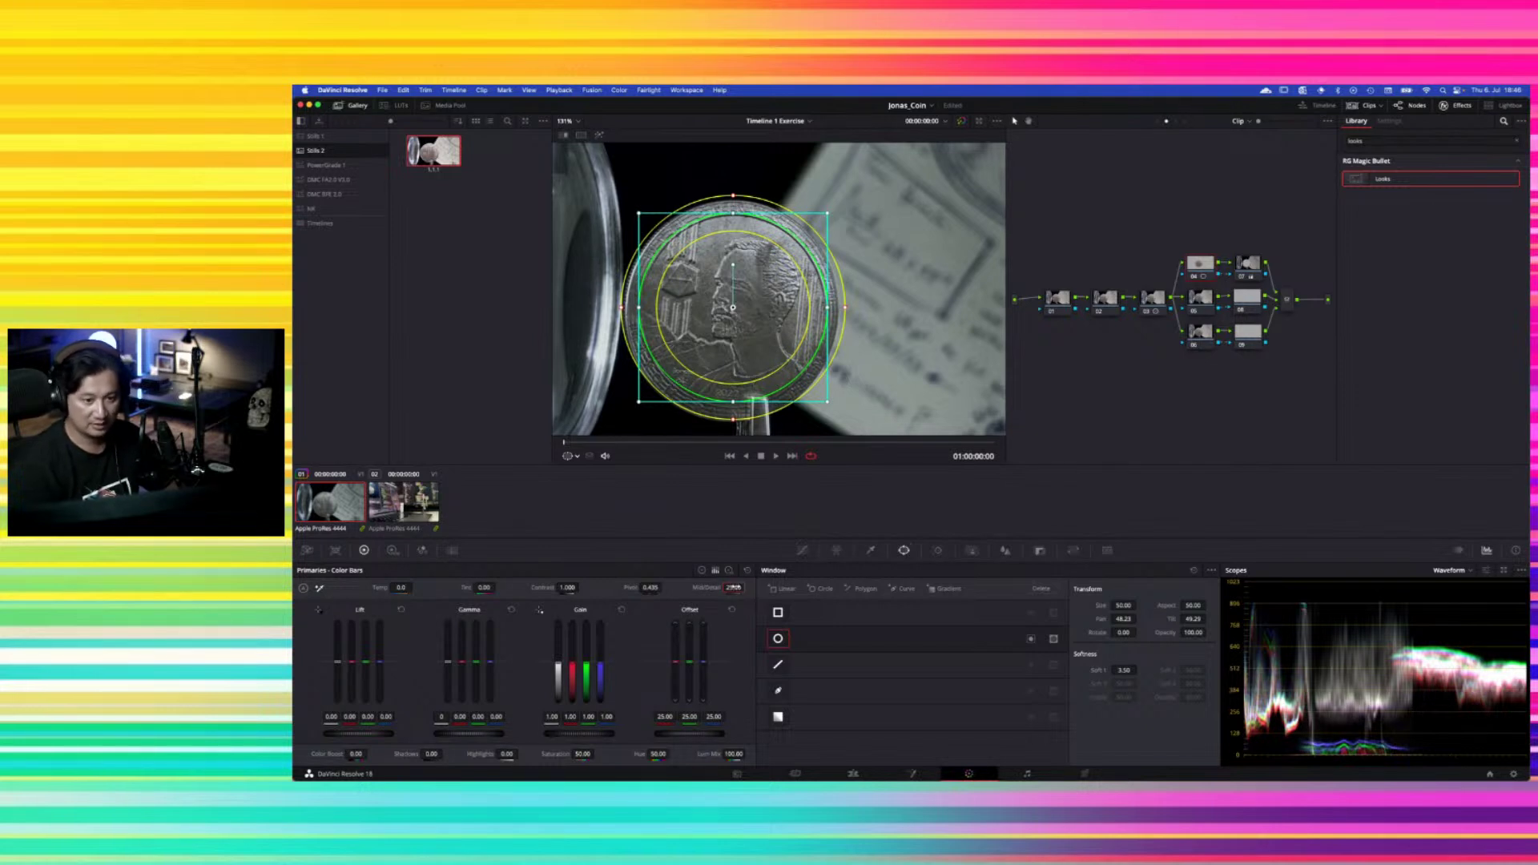
{"action": "left_click", "coordinate": [1194, 277]}
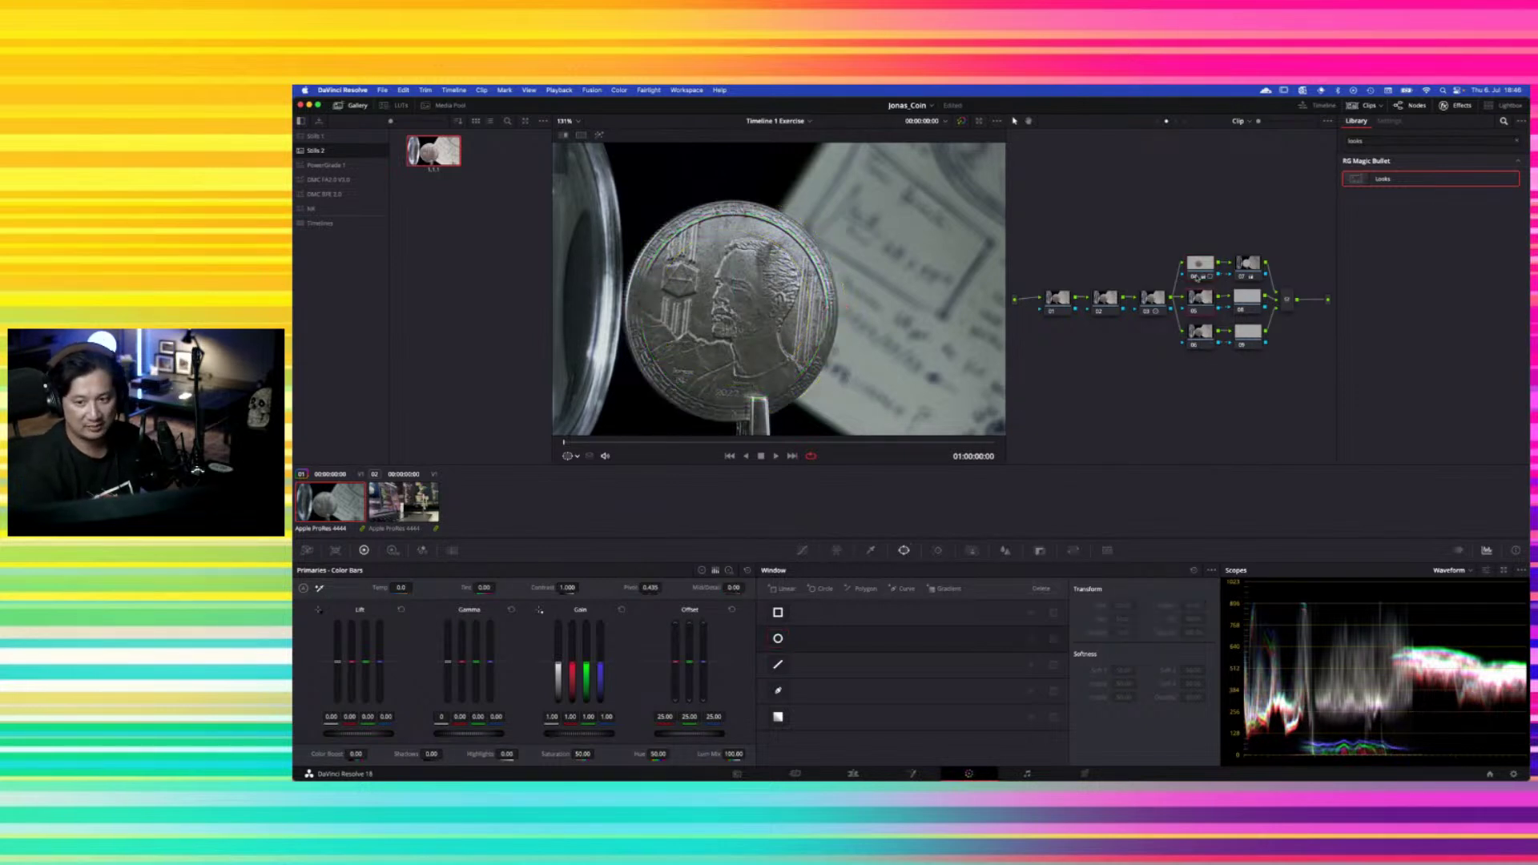
{"action": "left_click", "coordinate": [1195, 277]}
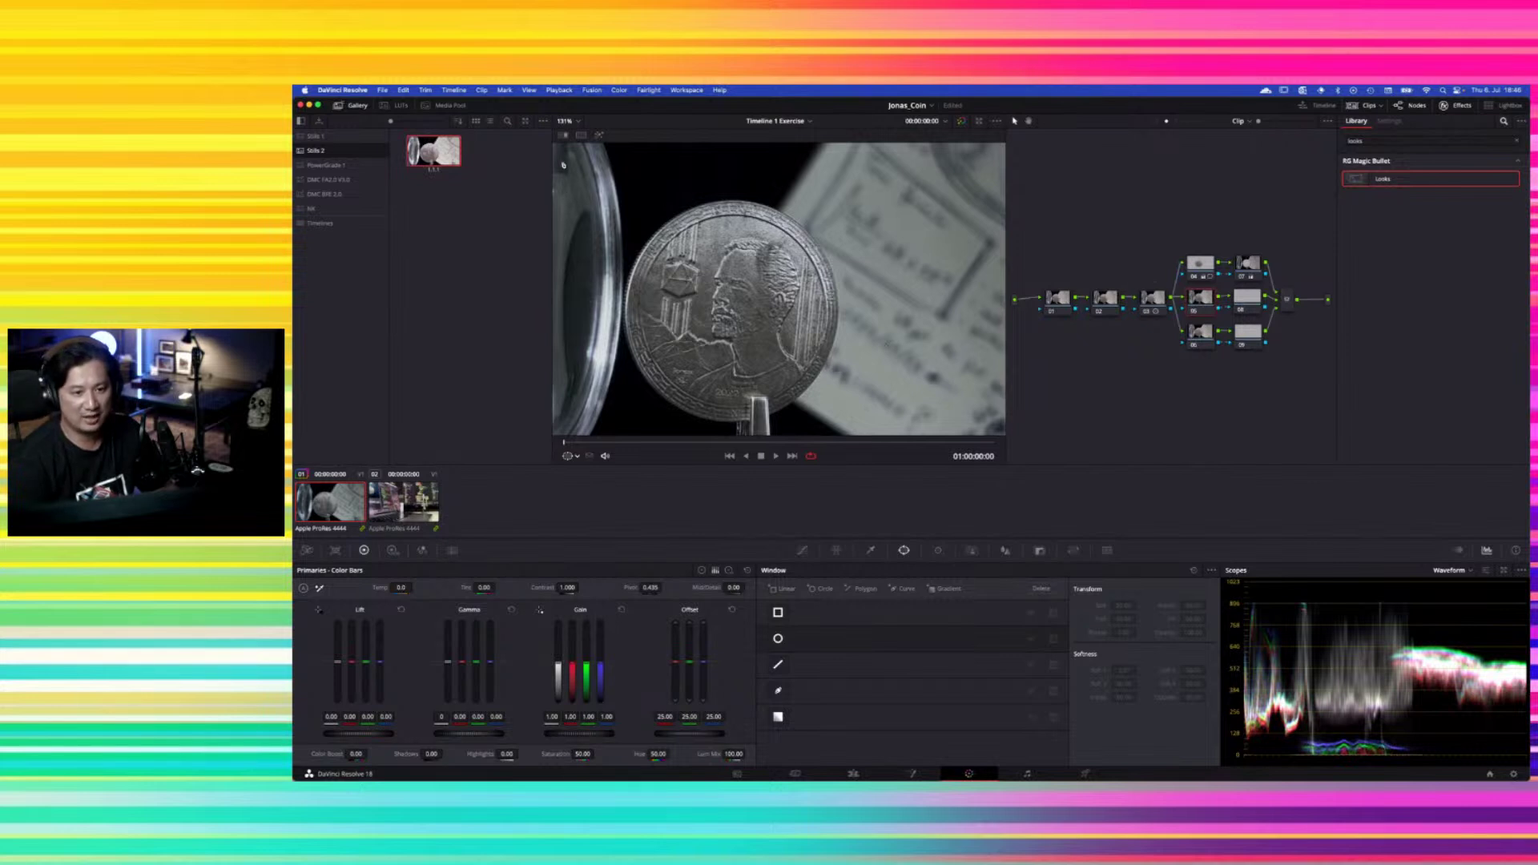
Add a gradient window on the middle parallel node, running diagonally from the glass to the coin's lower edge, and check its mask in highlight mode
{"action": "left_click", "coordinate": [774, 666]}
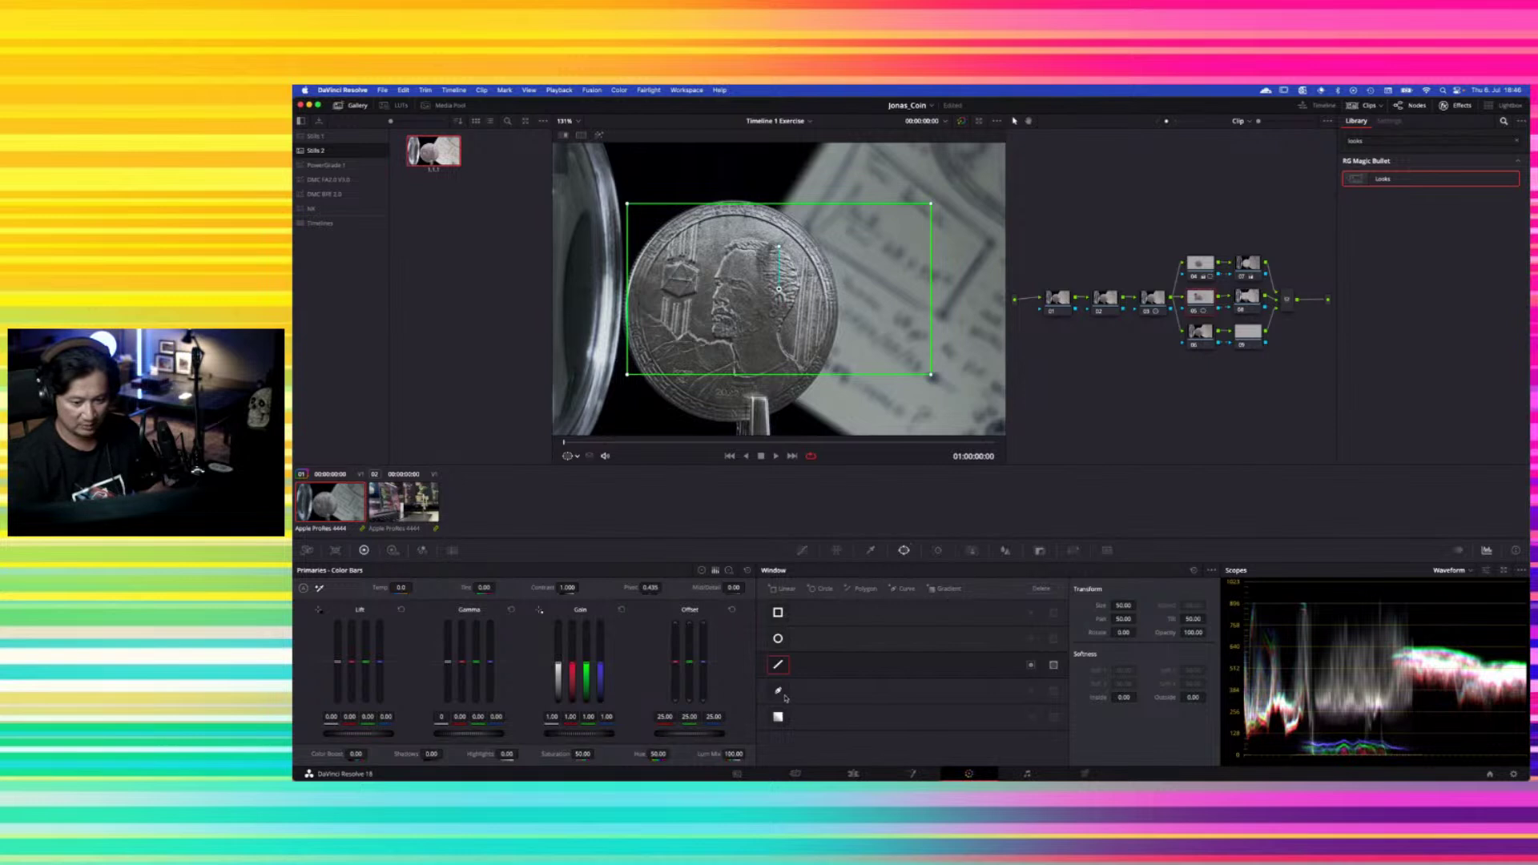
{"action": "left_click", "coordinate": [777, 721]}
{"action": "left_click", "coordinate": [778, 717]}
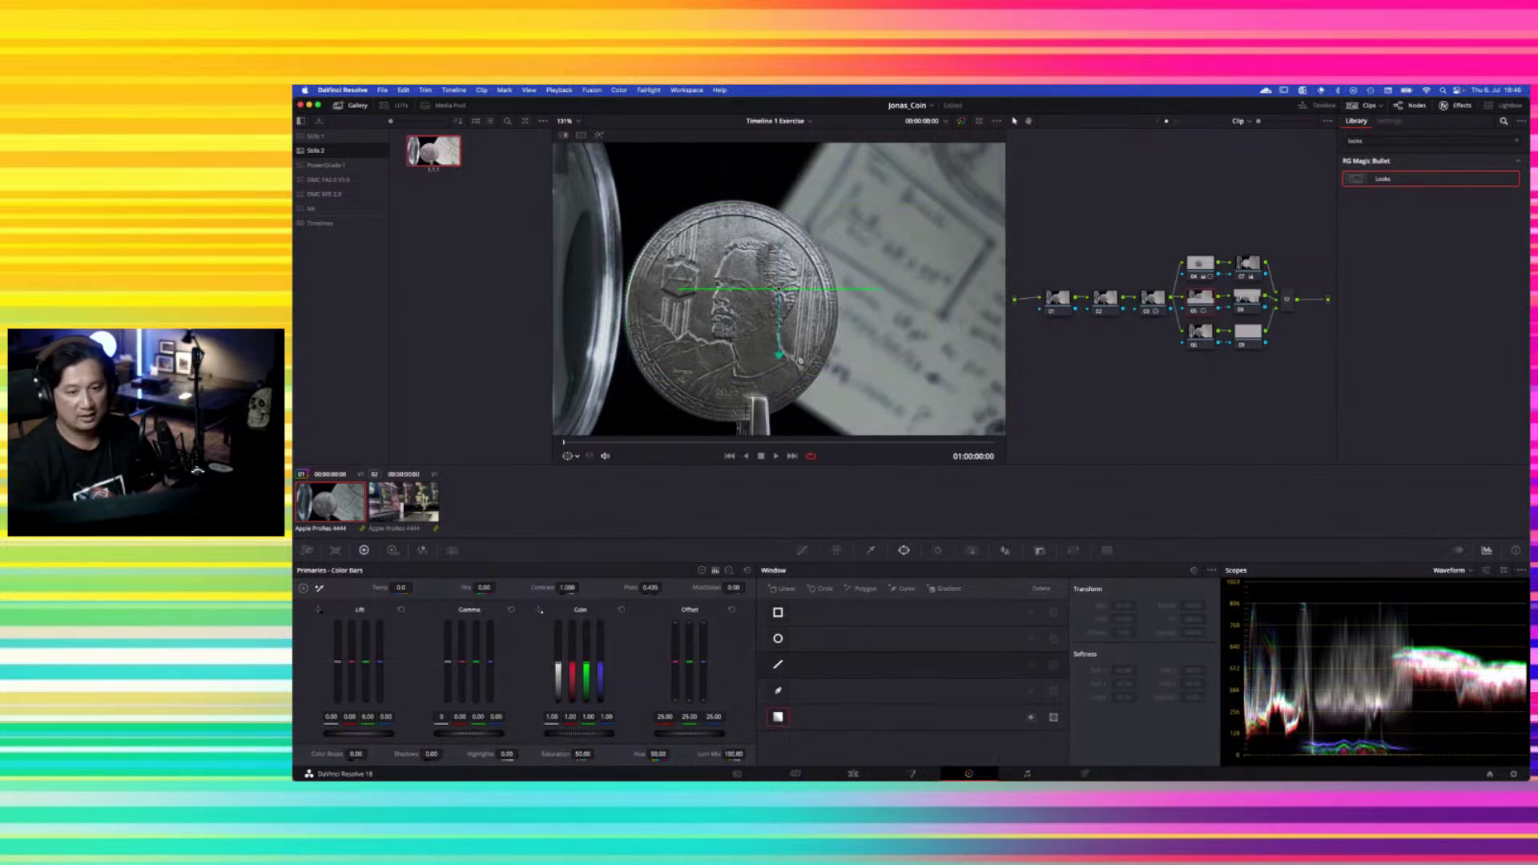
{"action": "left_click_drag", "start_coordinate": [778, 354], "coordinate": [959, 413]}
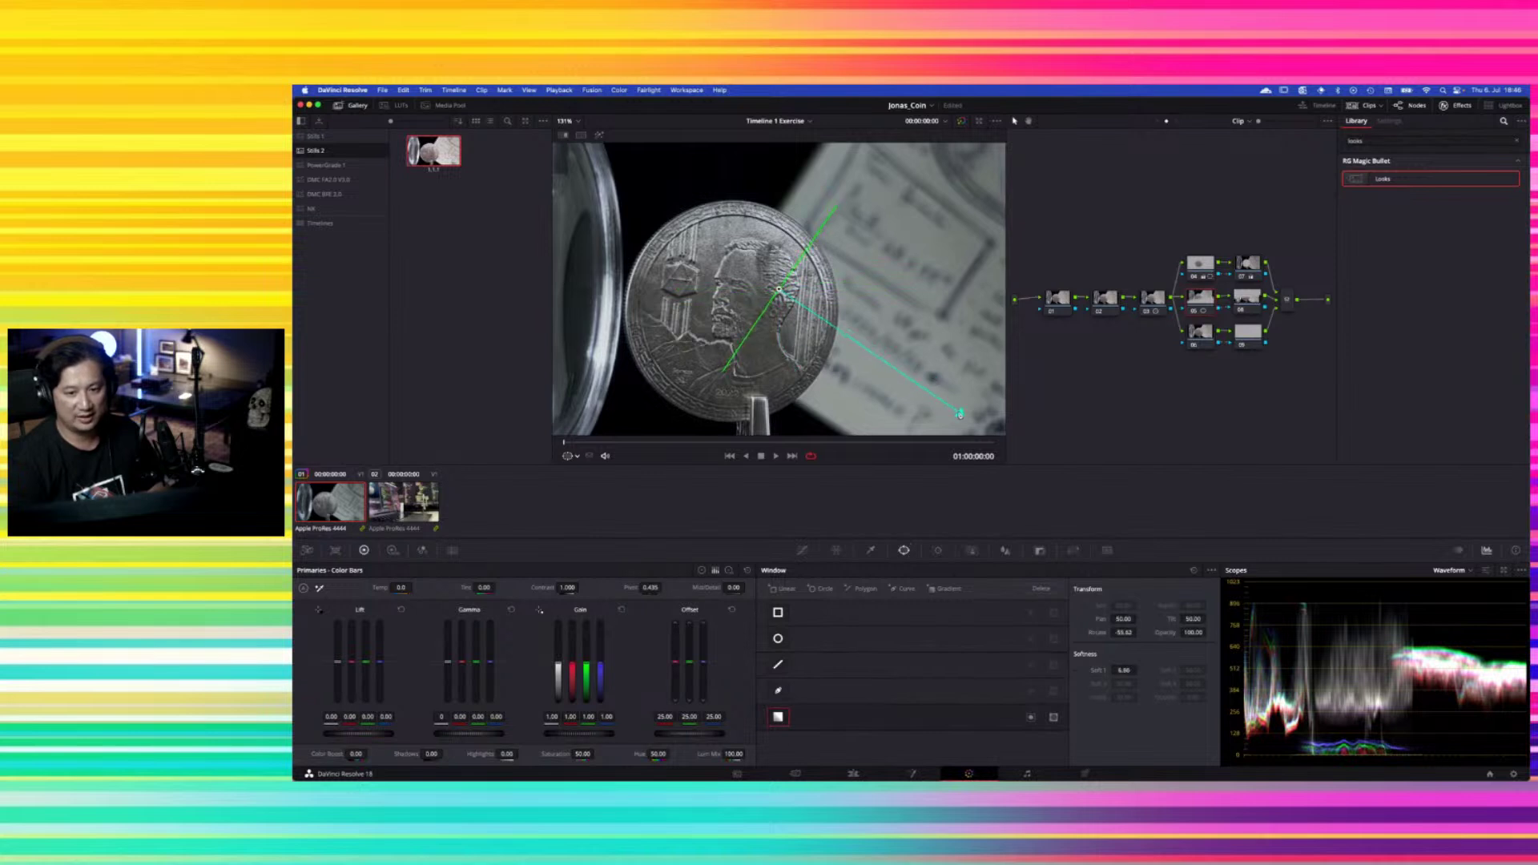
{"action": "left_click_drag", "start_coordinate": [779, 292], "coordinate": [587, 185]}
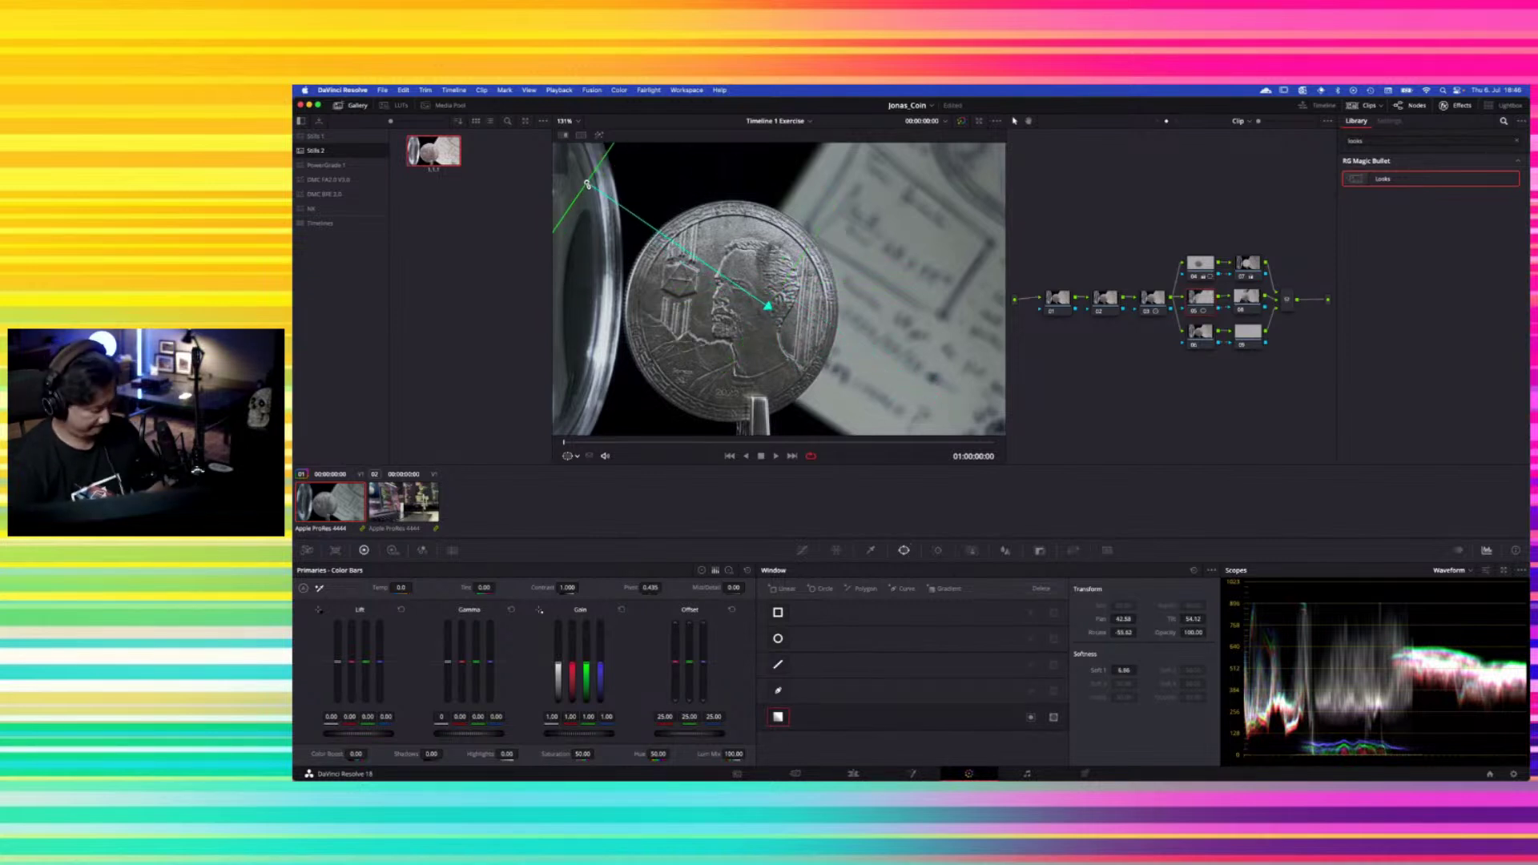
{"action": "key", "text": "shift+h"}
{"action": "left_click_drag", "start_coordinate": [770, 307], "coordinate": [813, 386]}
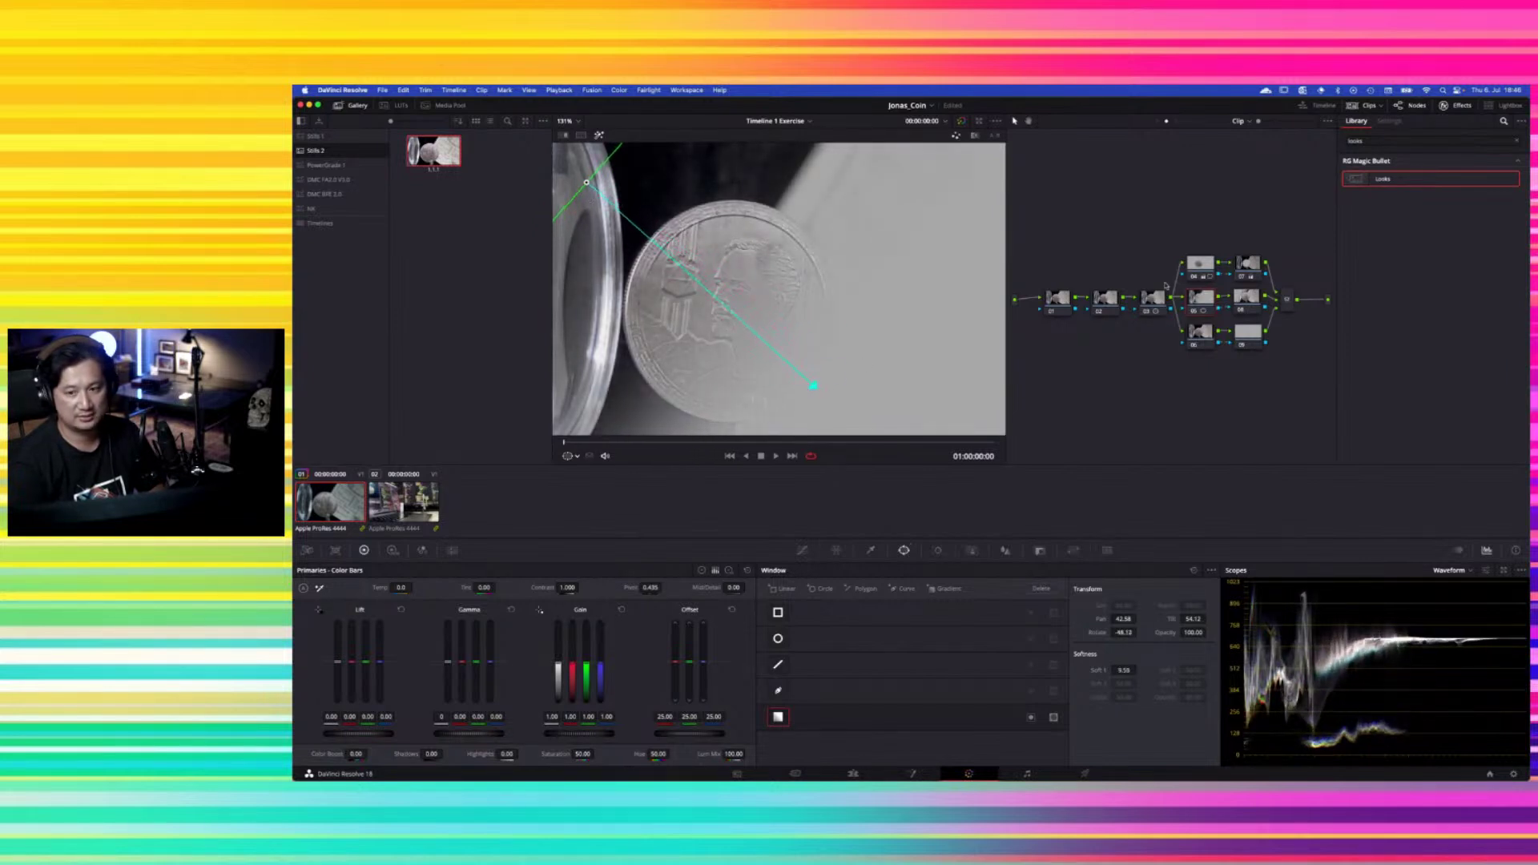
{"action": "left_click", "coordinate": [598, 135]}
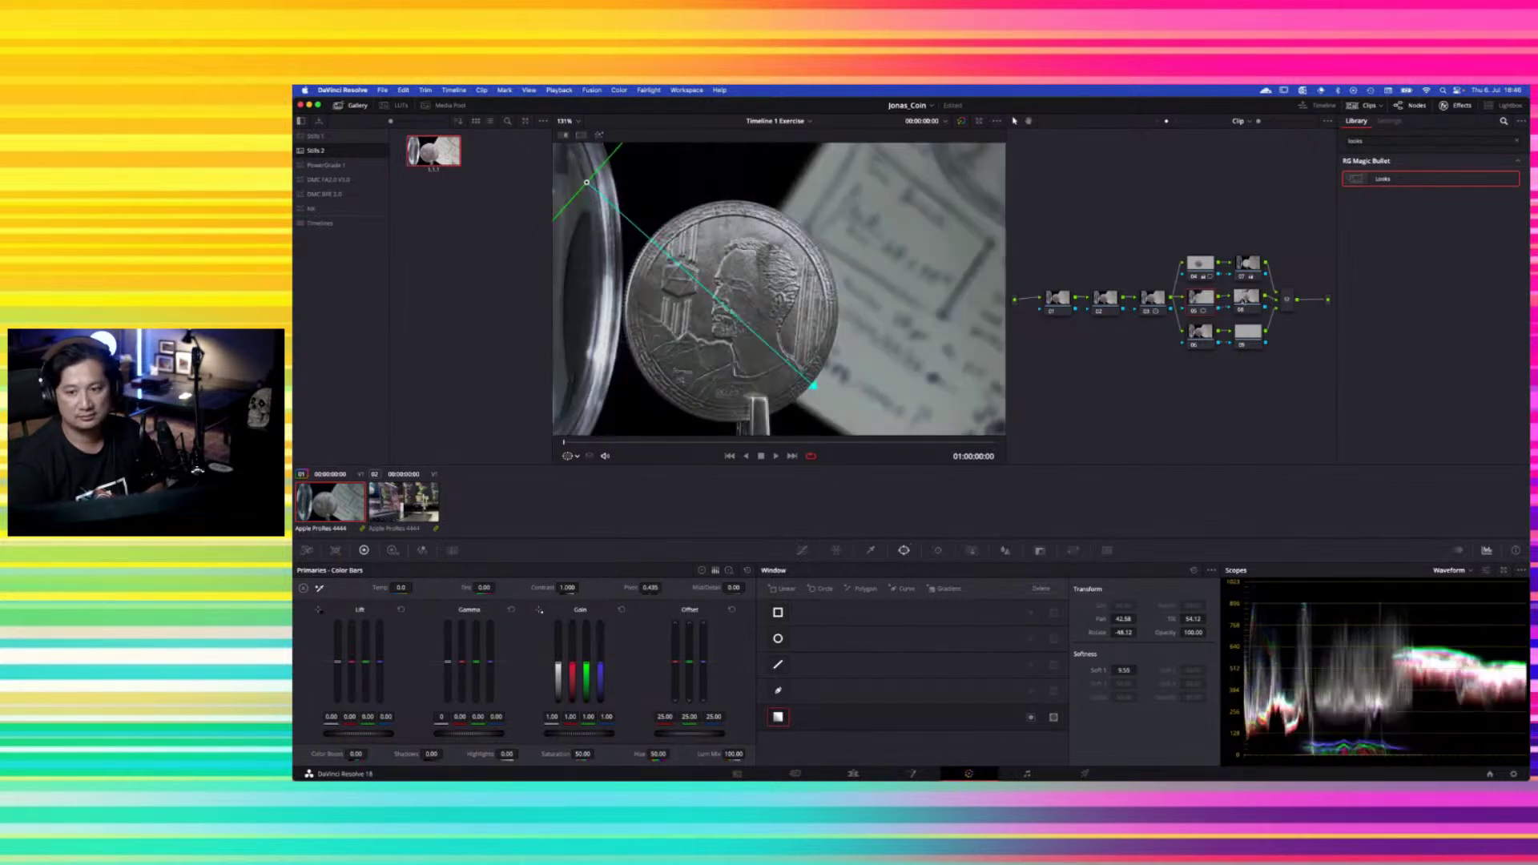
Lower the gain to 0.98 on the outside node of the gradient window and compare the shot with the gradient node off and on
{"action": "left_click_drag", "start_coordinate": [595, 741], "coordinate": [590, 736]}
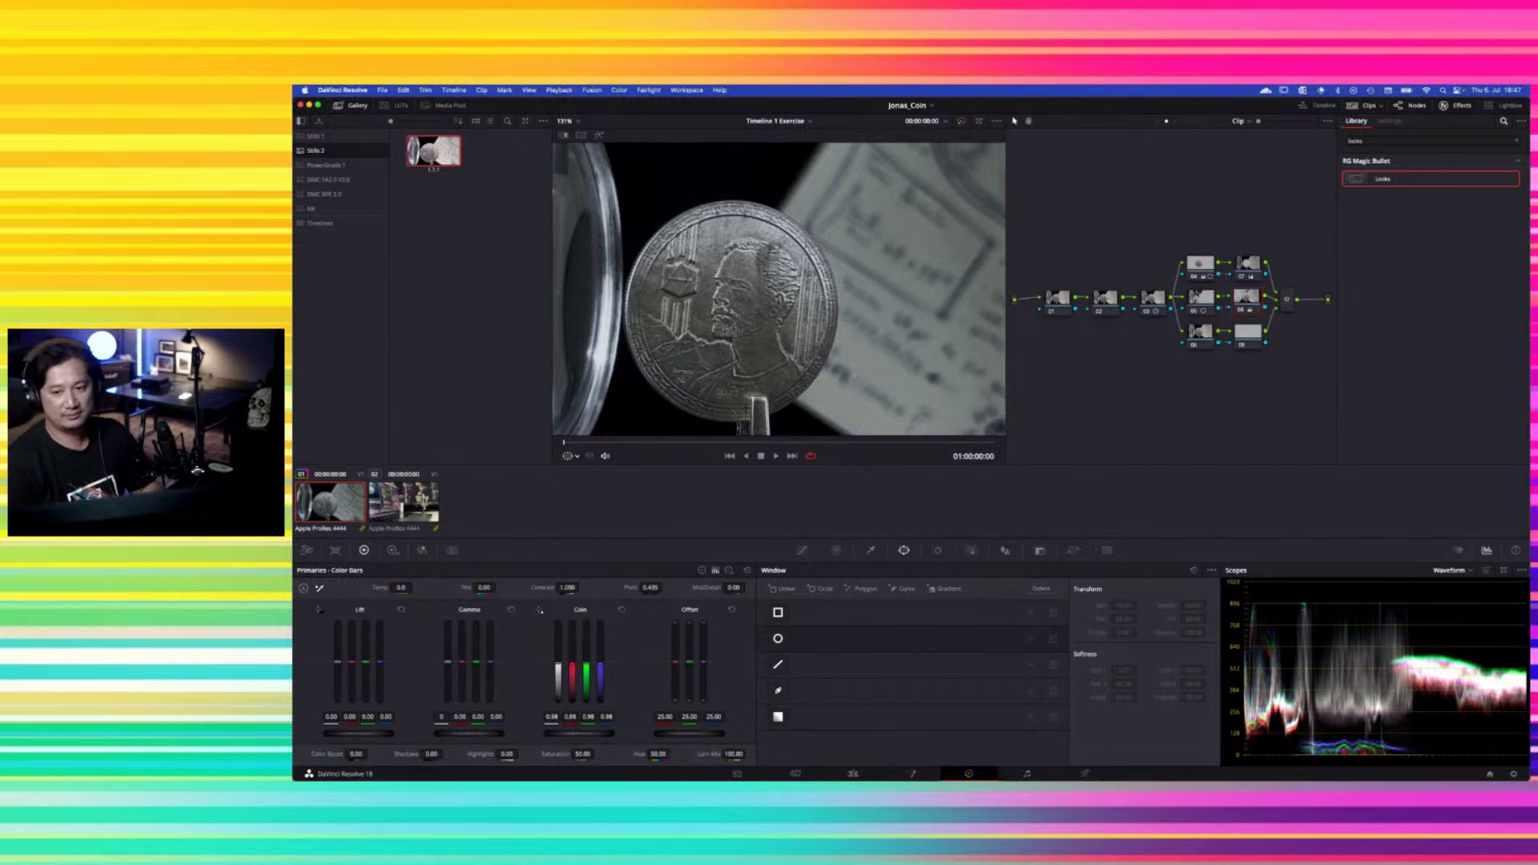
{"action": "left_click", "coordinate": [1194, 312]}
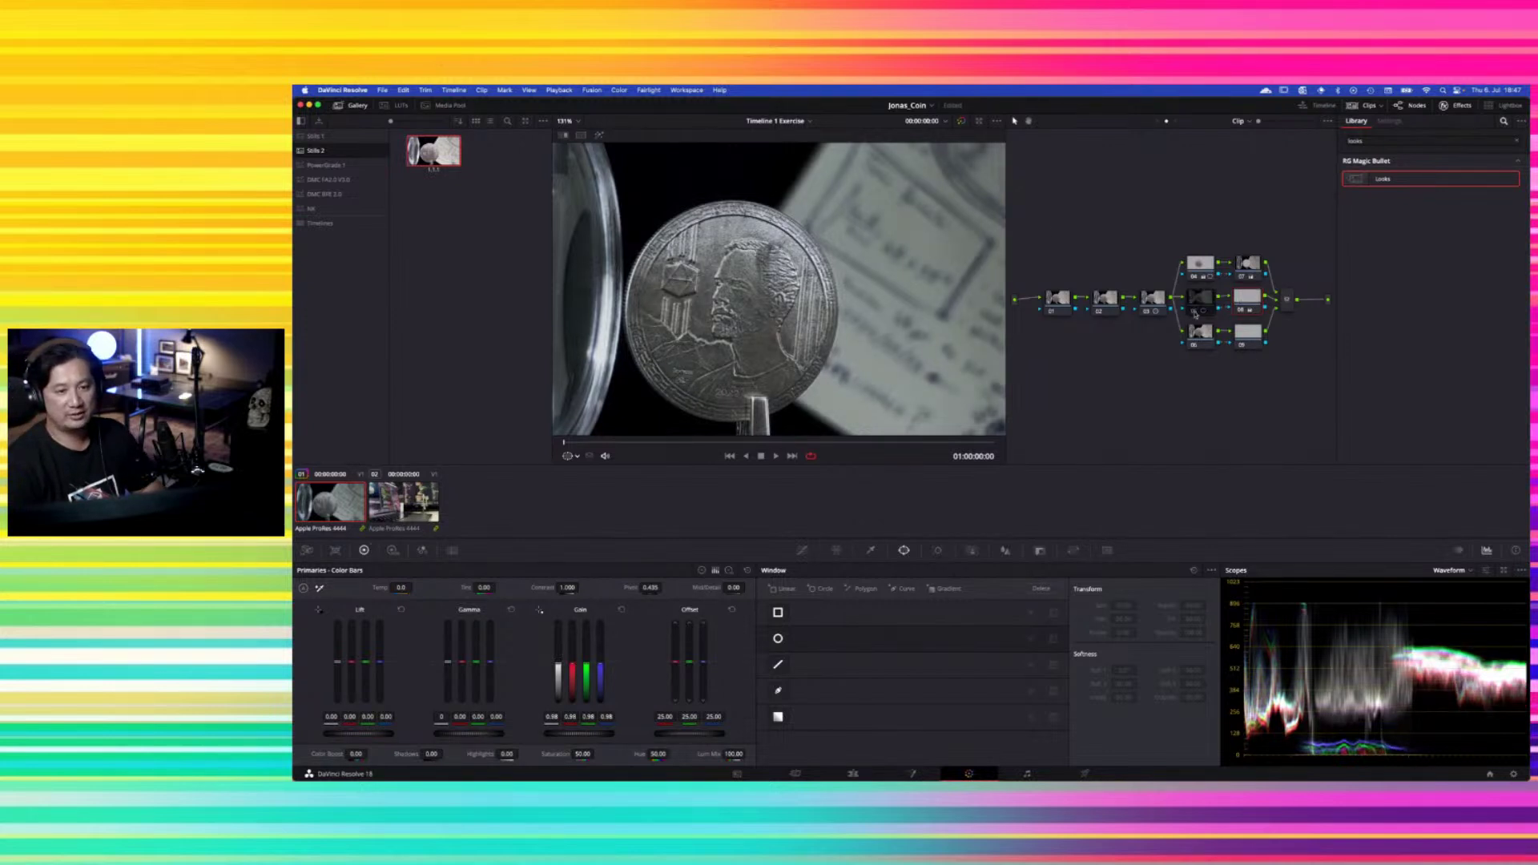
{"action": "left_click", "coordinate": [1195, 312]}
{"action": "left_click", "coordinate": [1195, 312]}
{"action": "left_click", "coordinate": [1195, 312]}
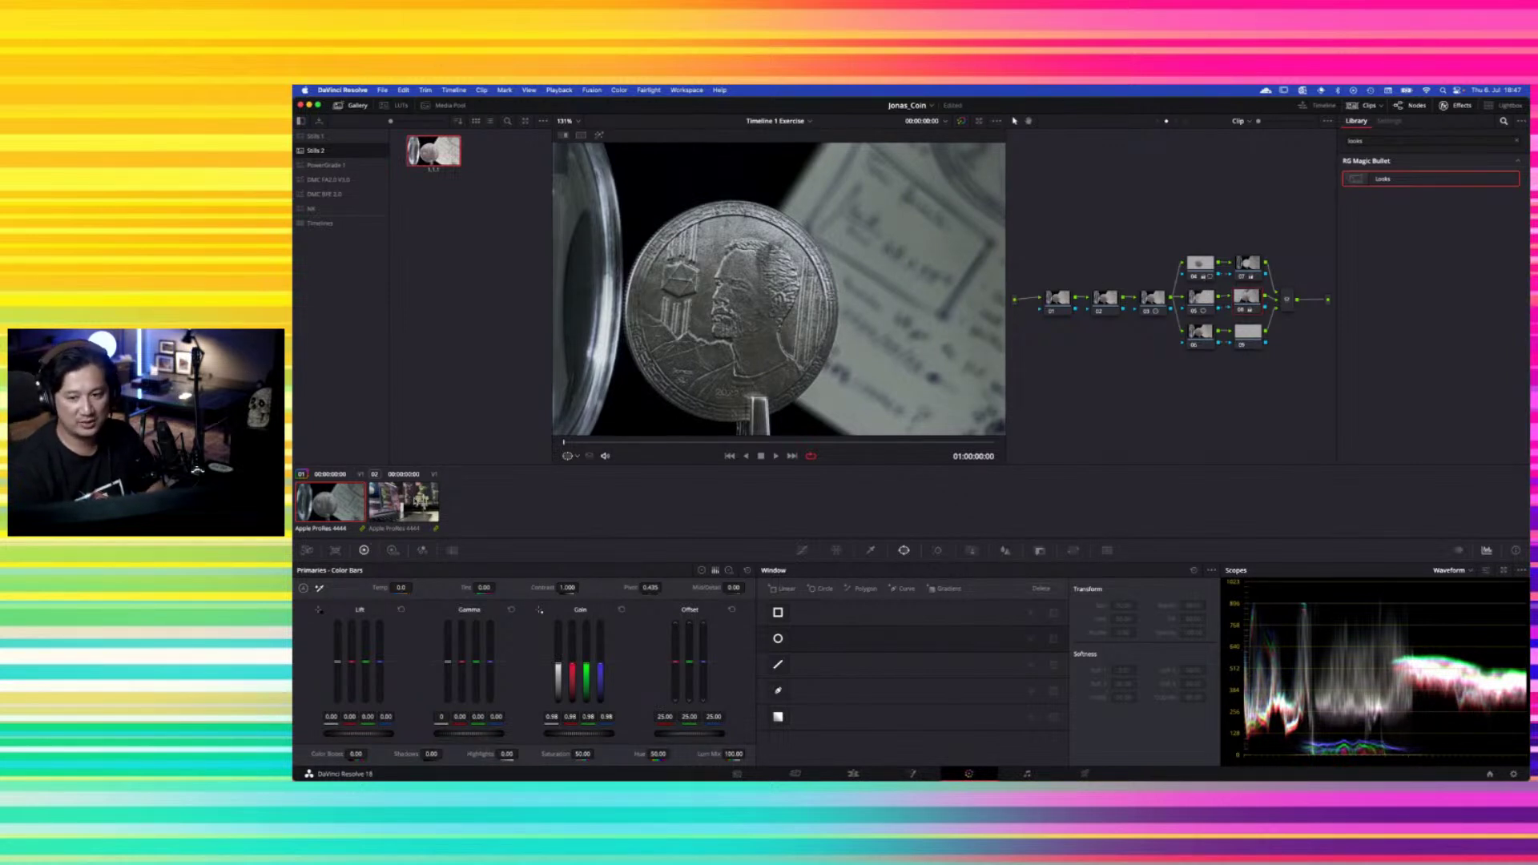
Compare the laptop clip with the coin clip by switching between them, and scrub the laptop clip to the hologram
{"action": "left_click", "coordinate": [417, 497]}
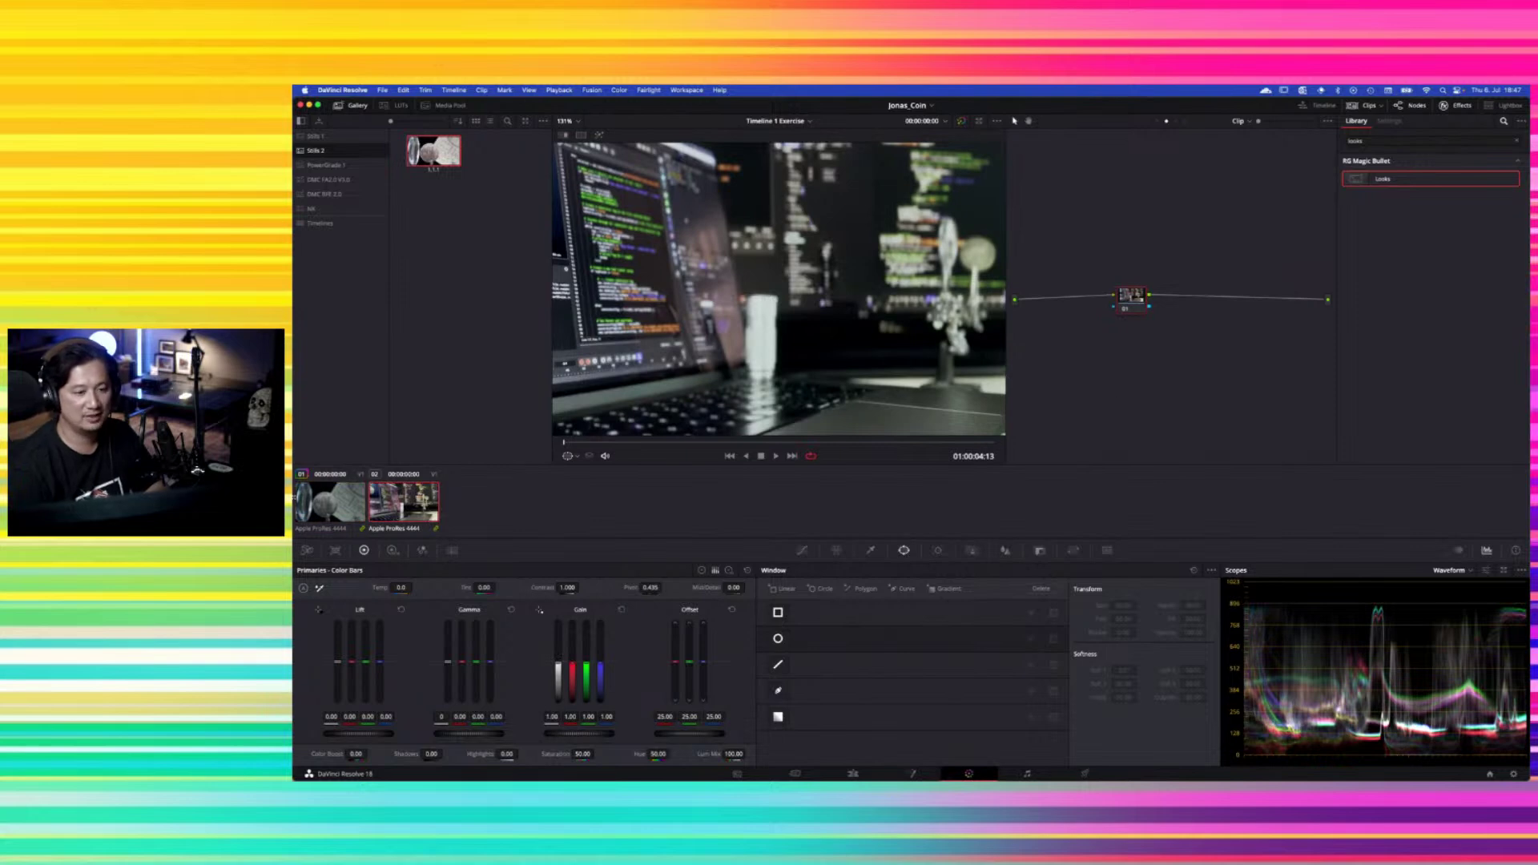
{"action": "key", "text": "Up"}
{"action": "key", "text": "Down"}
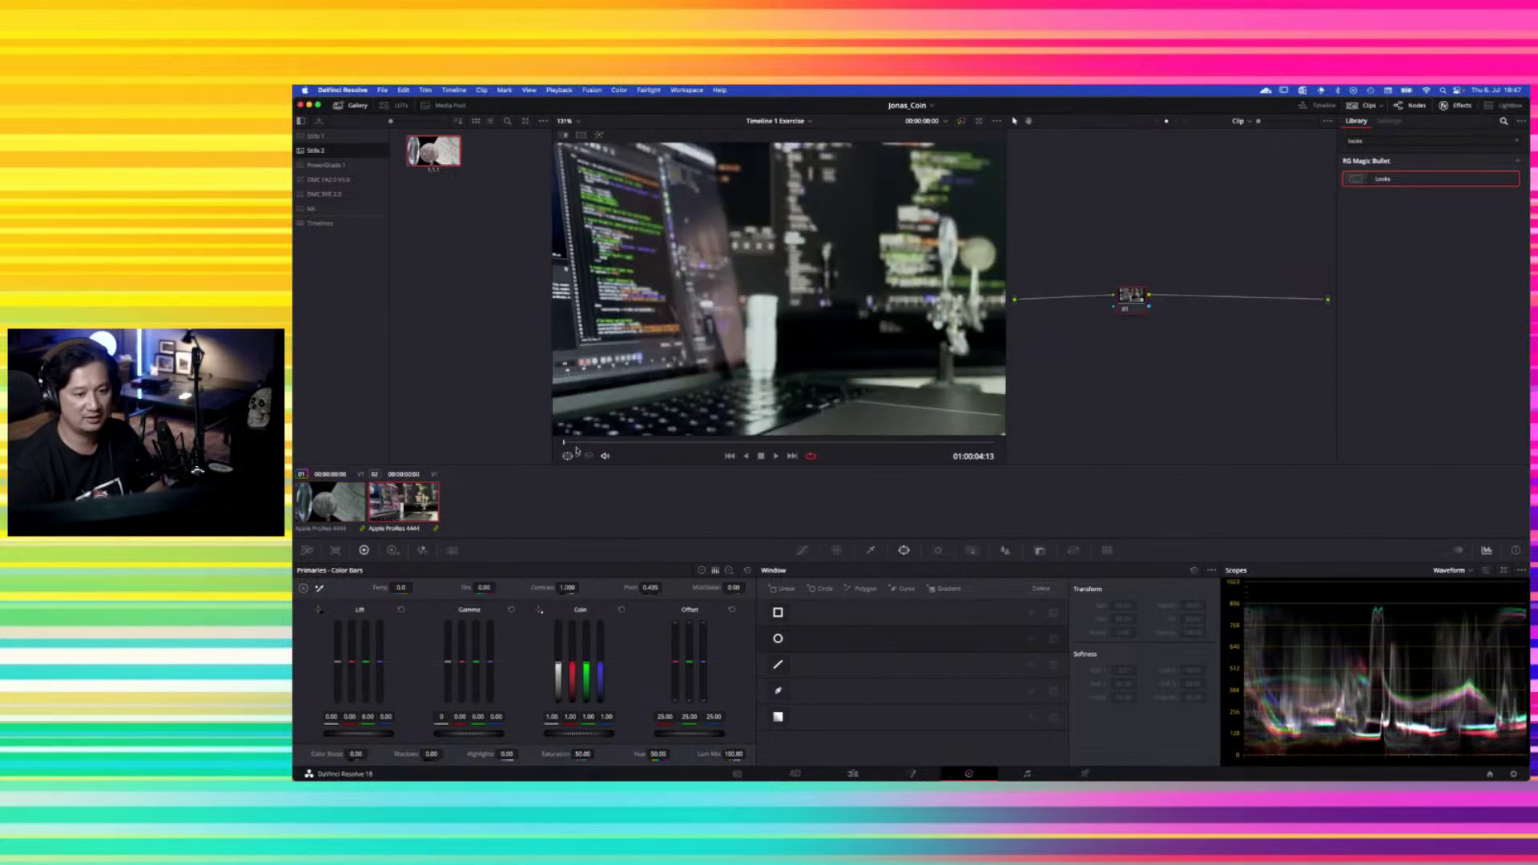
{"action": "left_click_drag", "start_coordinate": [565, 441], "coordinate": [767, 439]}
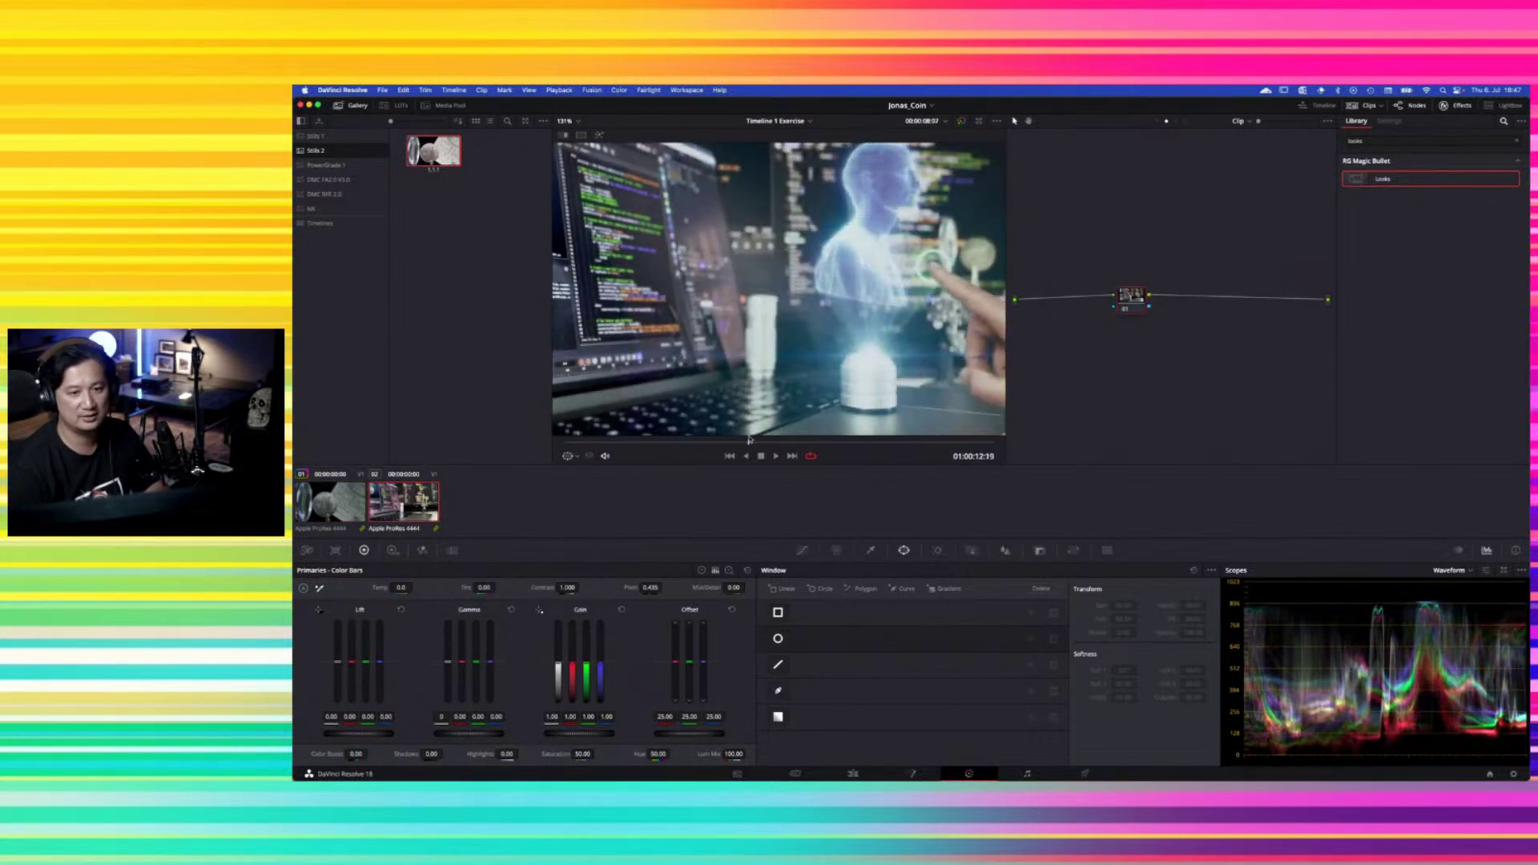
{"action": "key", "text": "Up"}
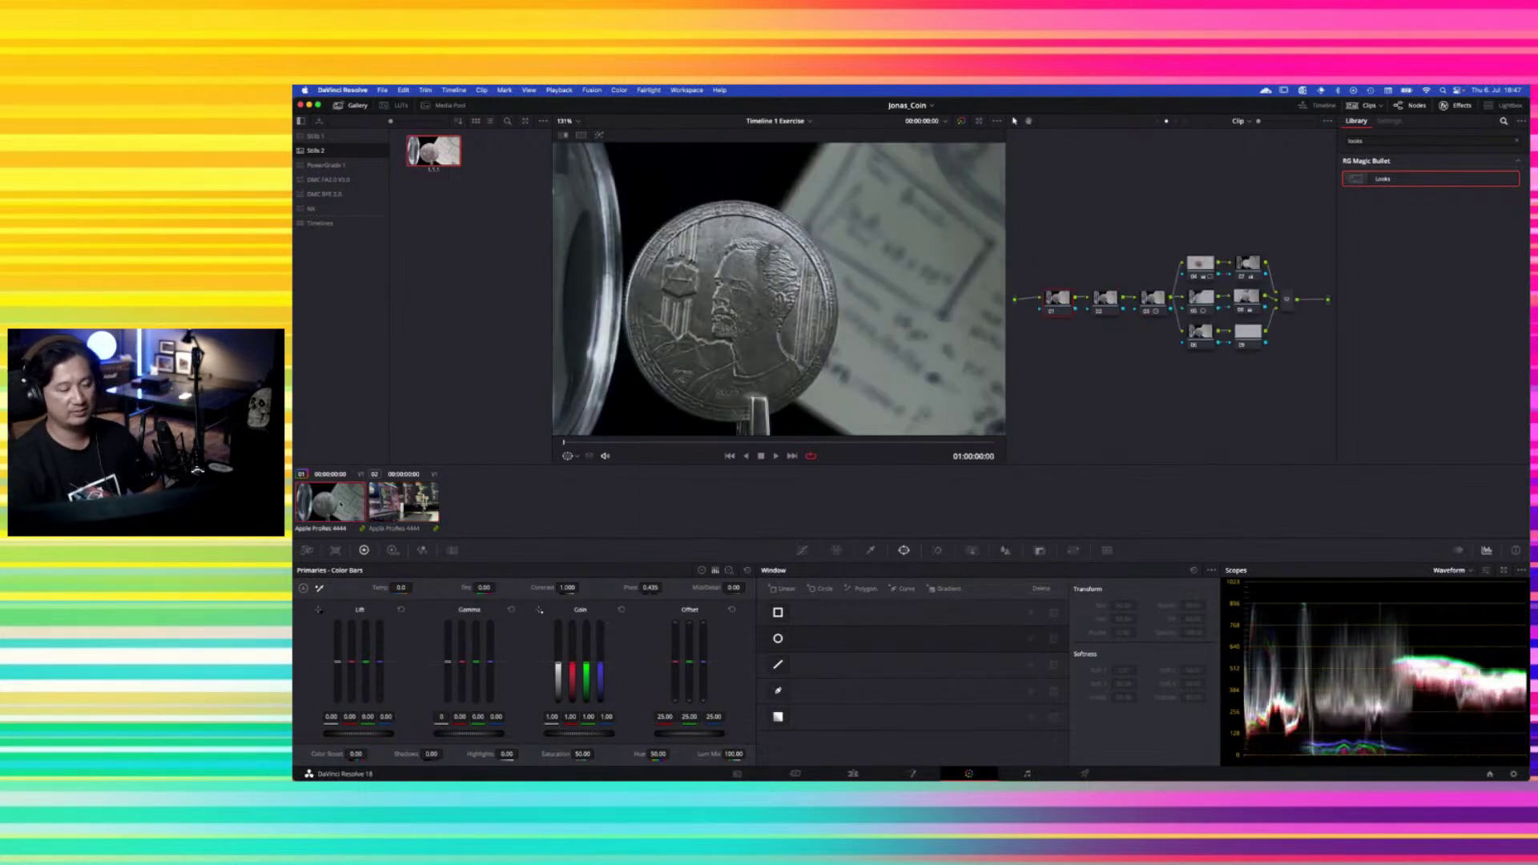
{"action": "key", "text": "Down"}
{"action": "key", "text": "Up"}
{"action": "key", "text": "Down"}
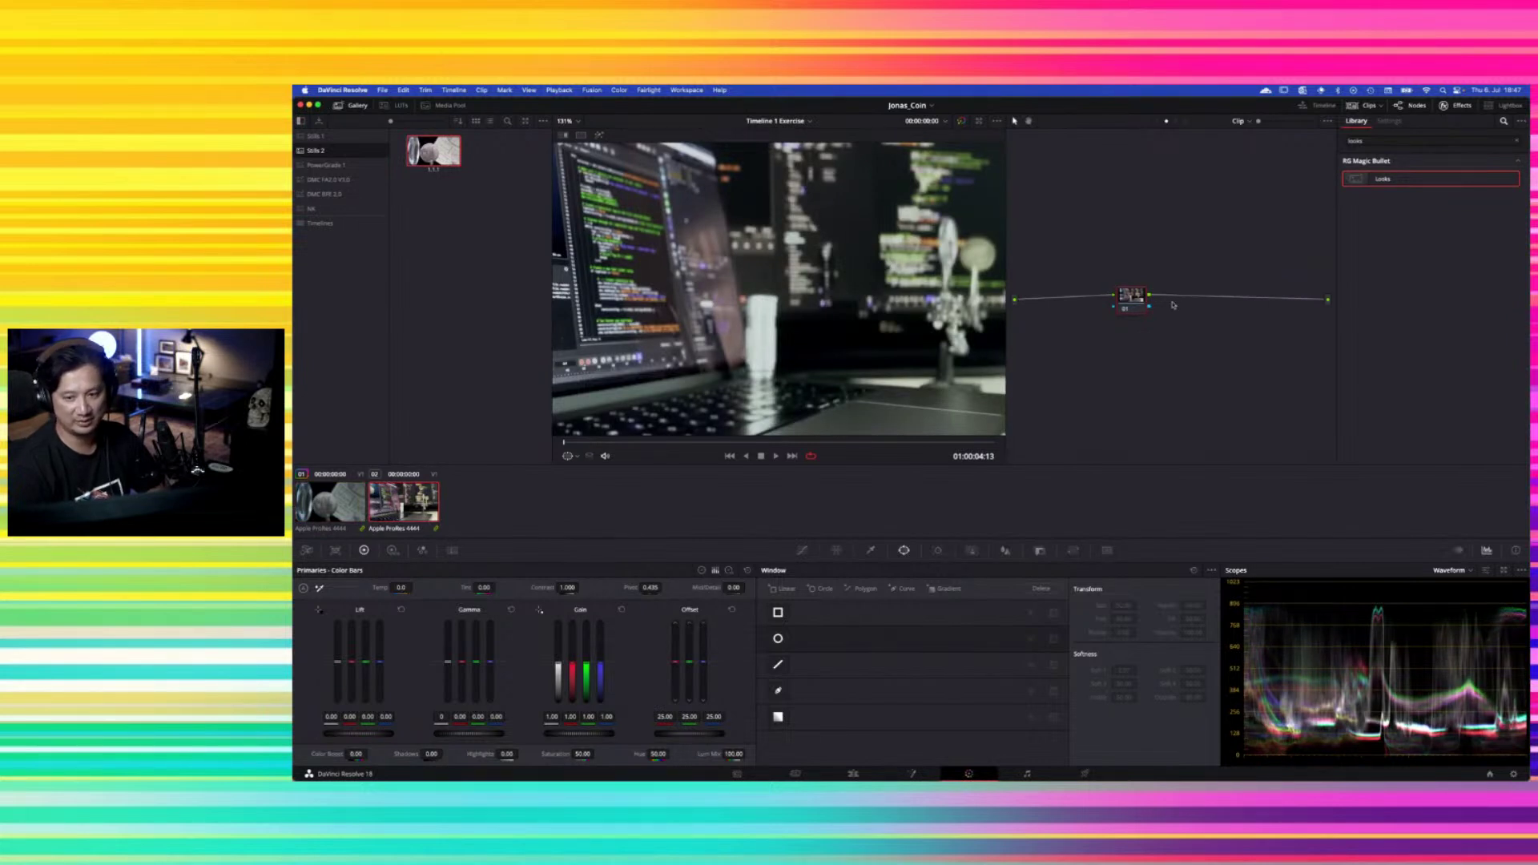
{"action": "left_click_drag", "start_coordinate": [1138, 300], "coordinate": [1138, 307]}
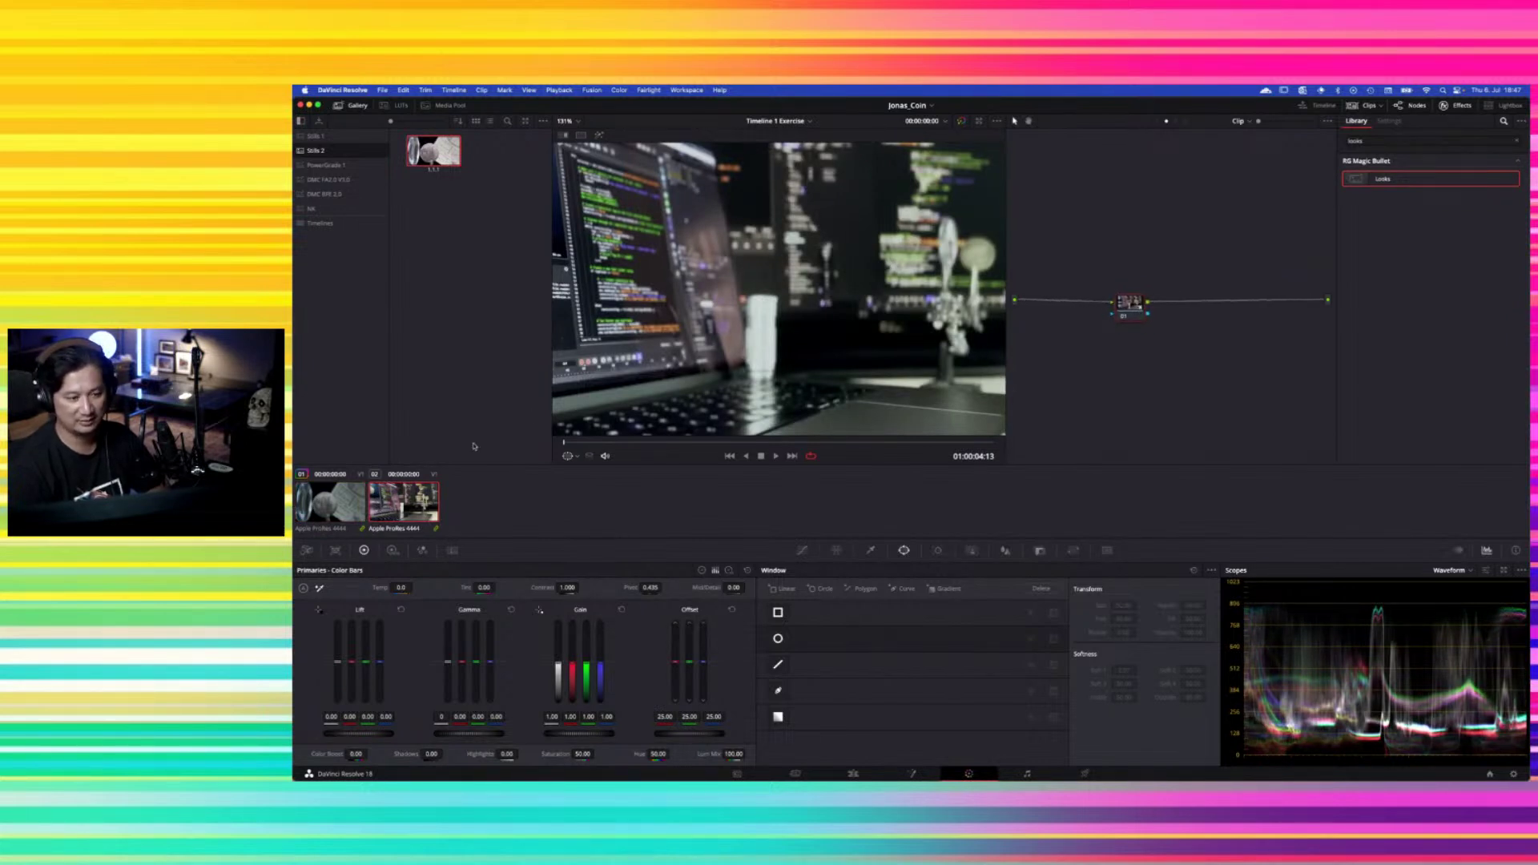
{"action": "left_click", "coordinate": [330, 502]}
{"action": "left_click", "coordinate": [406, 512]}
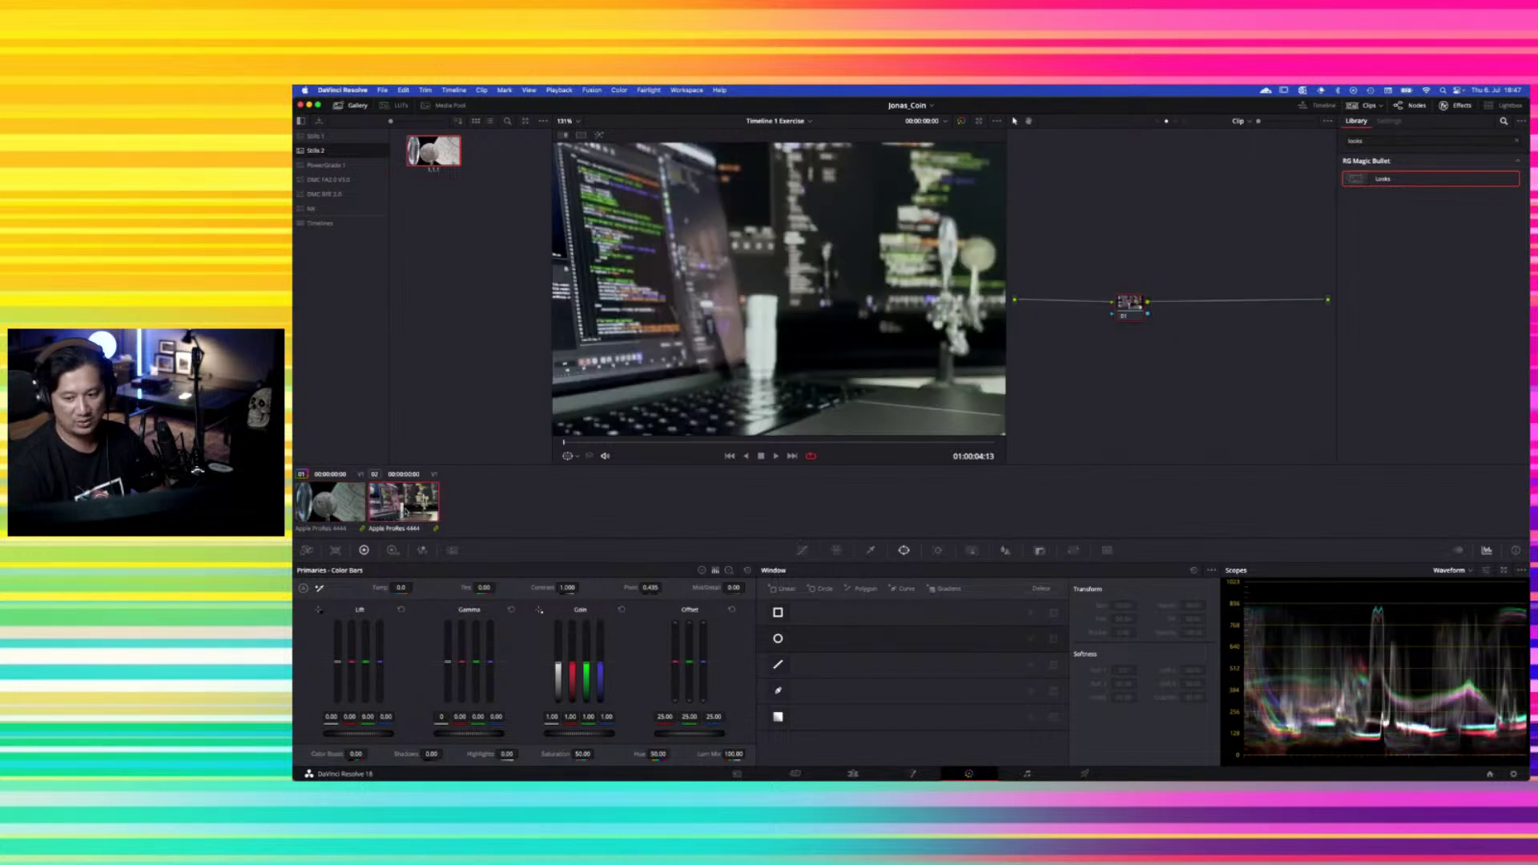
Set the laptop clip's pivot to 0.413 and lower its contrast to 0.978 in the HDR color wheels
{"action": "left_click", "coordinate": [392, 550]}
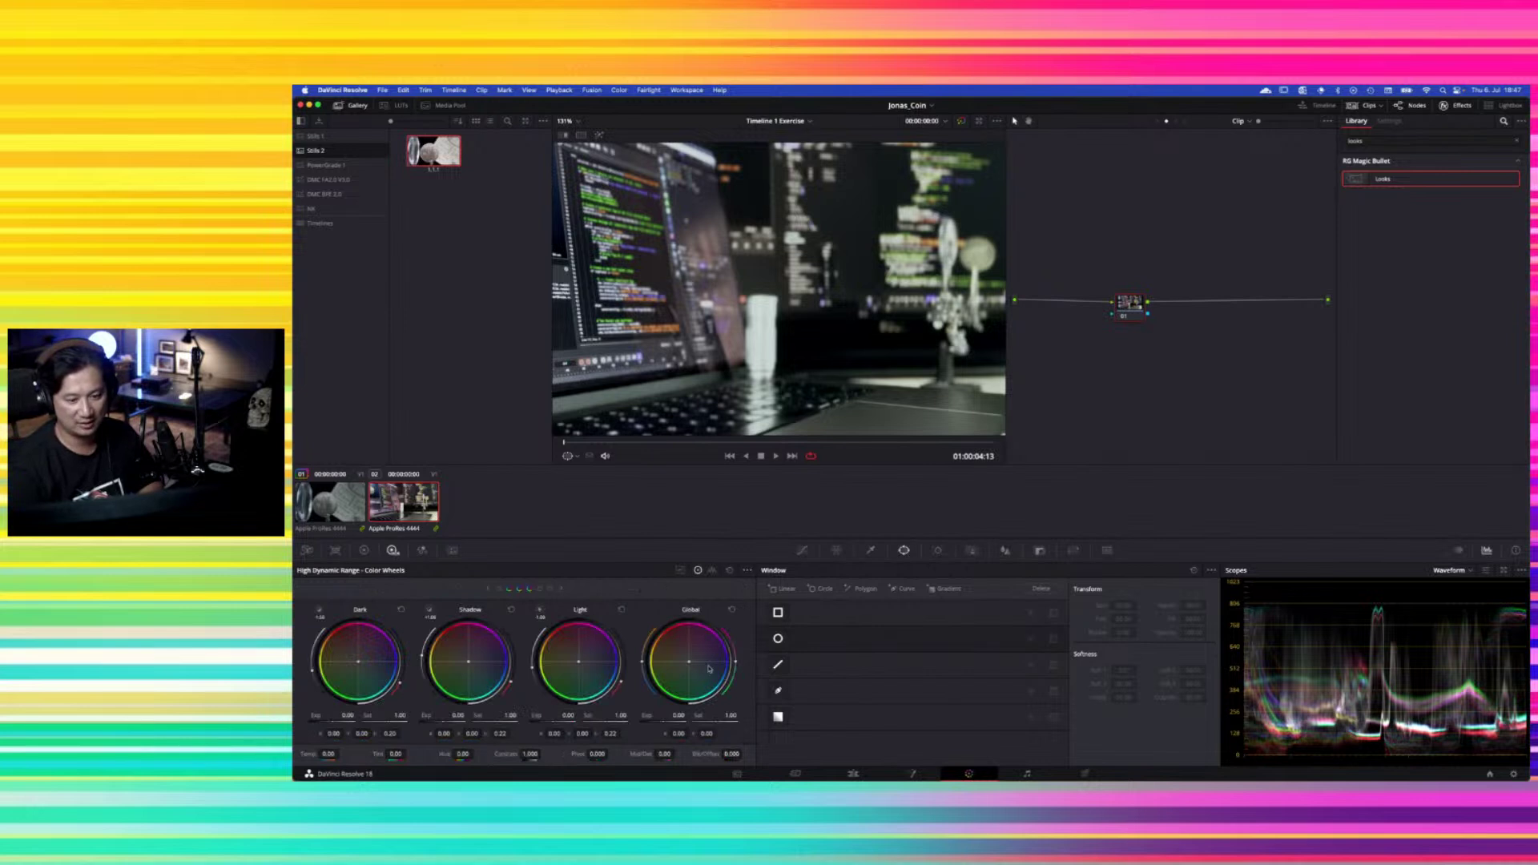
{"action": "left_click", "coordinate": [598, 754]}
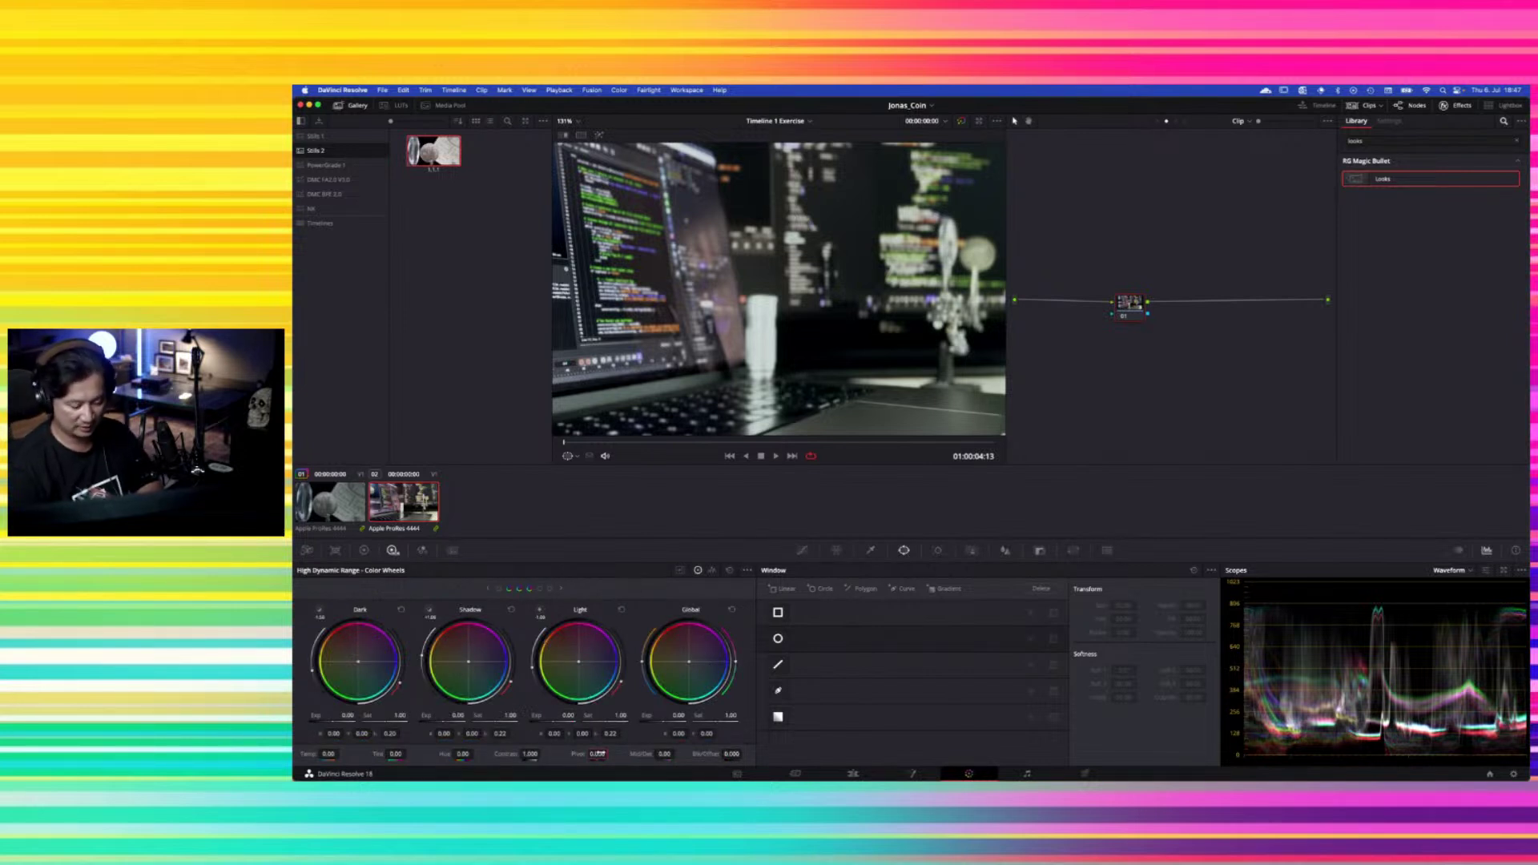
{"action": "type", "text": ".413"}
{"action": "key", "text": "Return"}
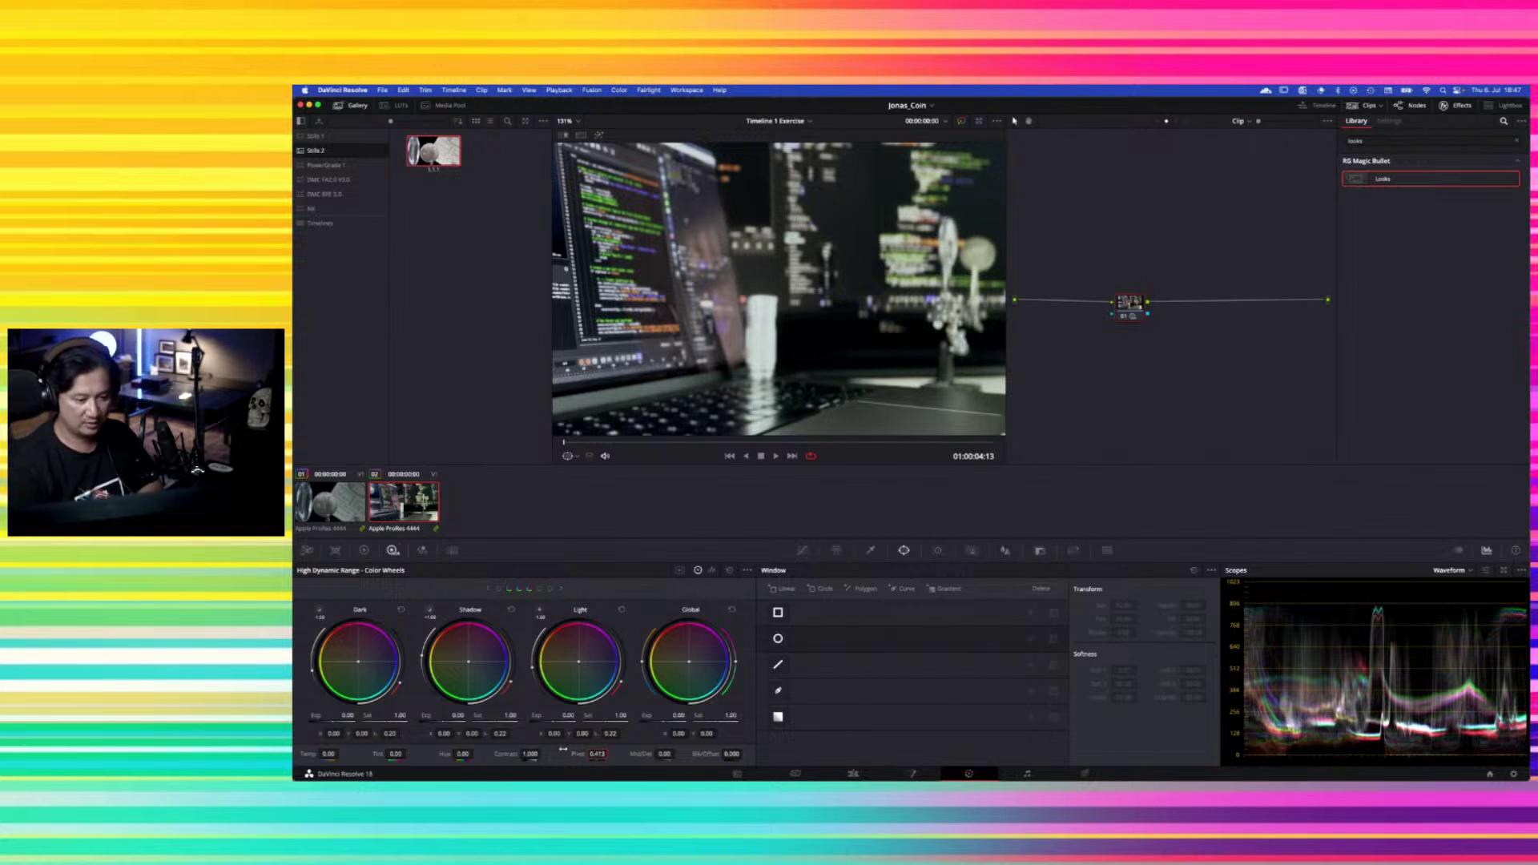
{"action": "left_click_drag", "start_coordinate": [527, 753], "coordinate": [528, 754]}
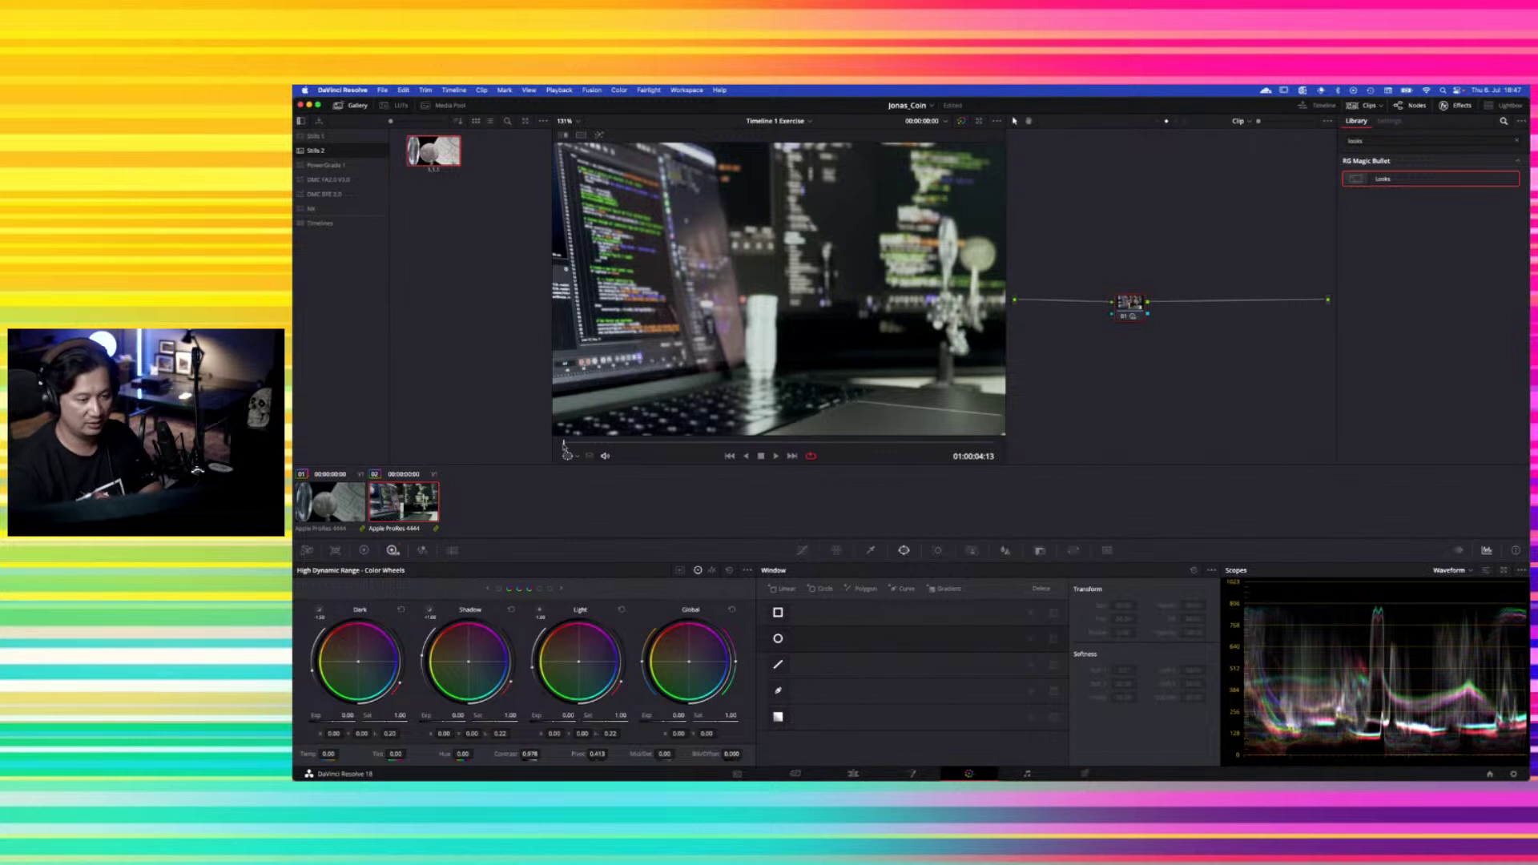
Wipe the coin timeline clip against the laptop clip in the viewer for shot matching
{"action": "right_click", "coordinate": [330, 493]}
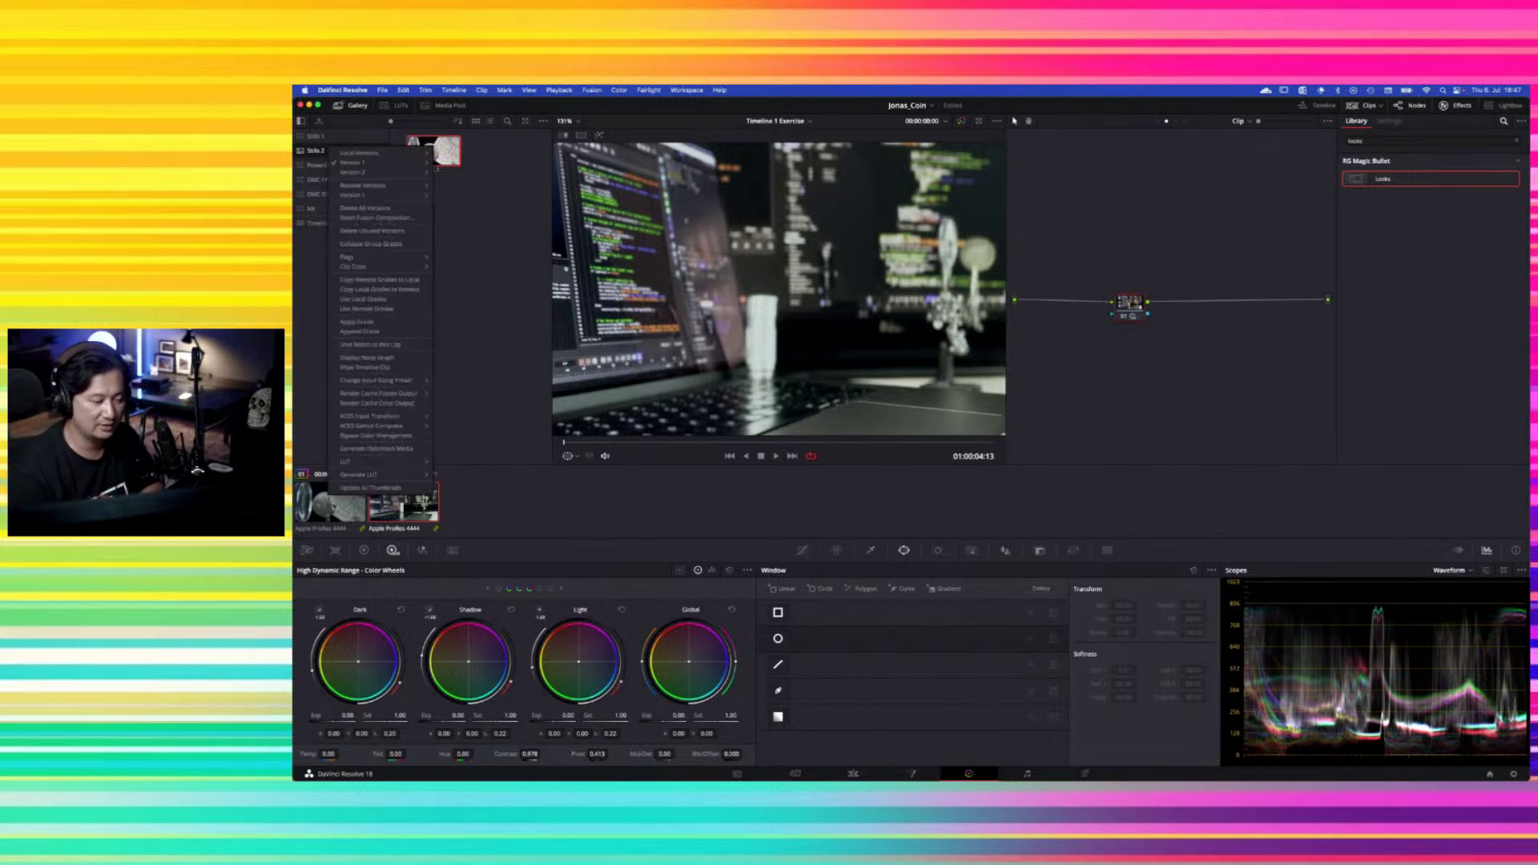
{"action": "left_click", "coordinate": [549, 507]}
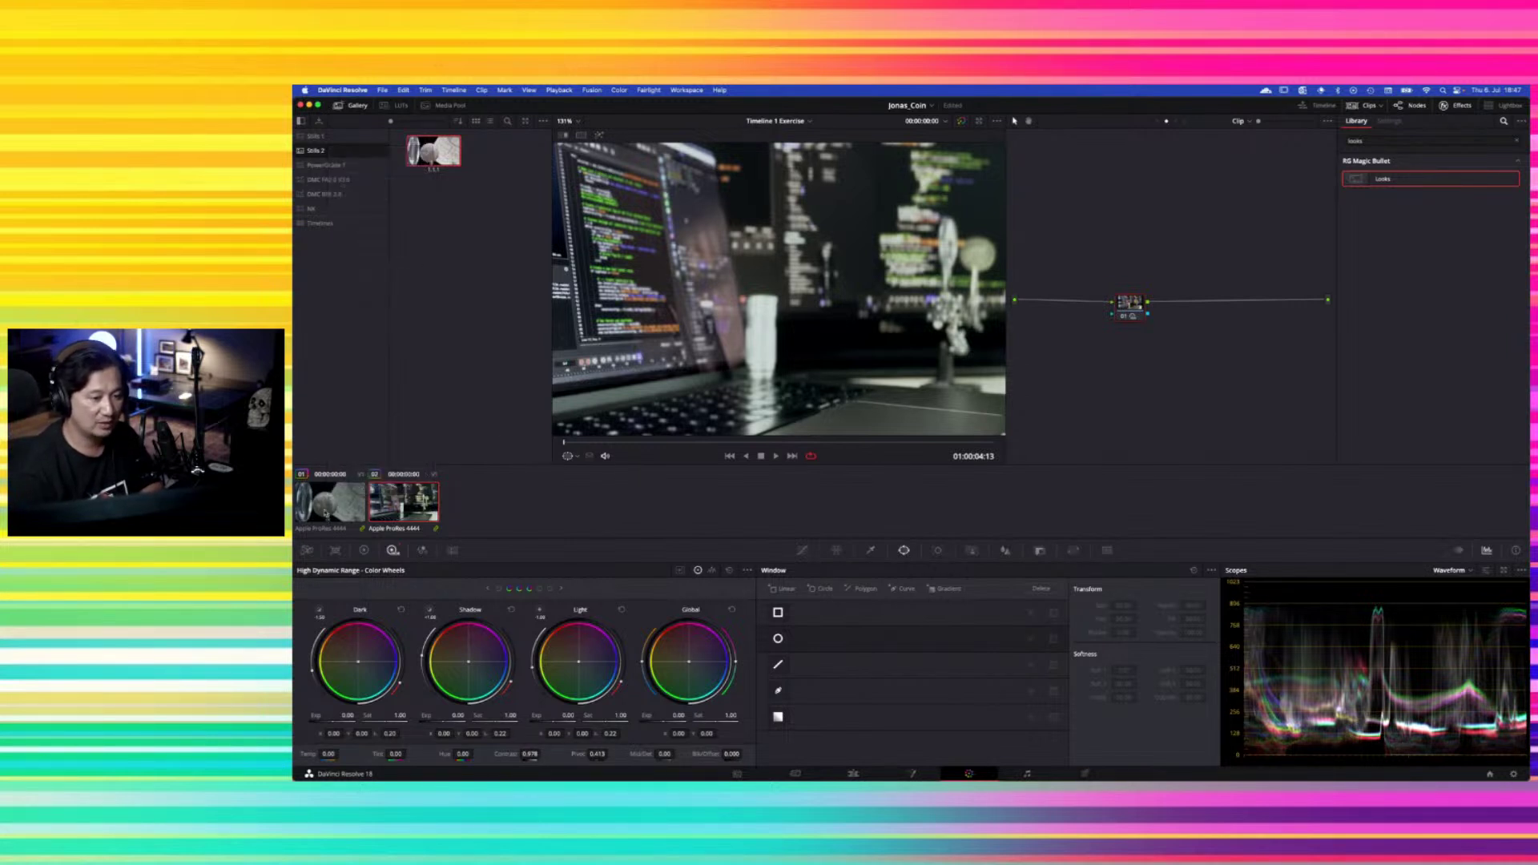
{"action": "right_click", "coordinate": [325, 511]}
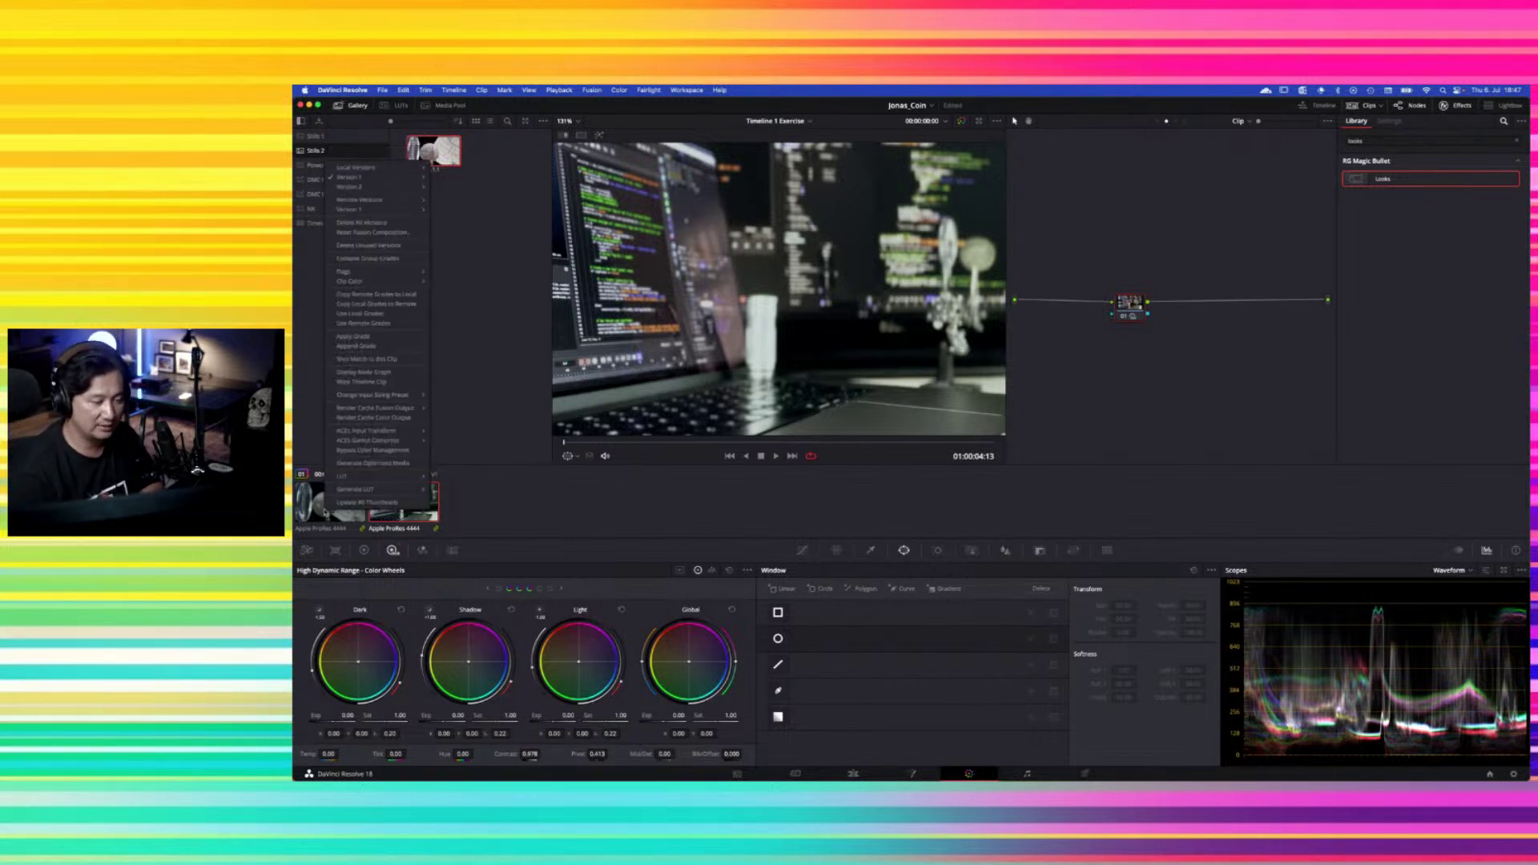
{"action": "left_click", "coordinate": [362, 382]}
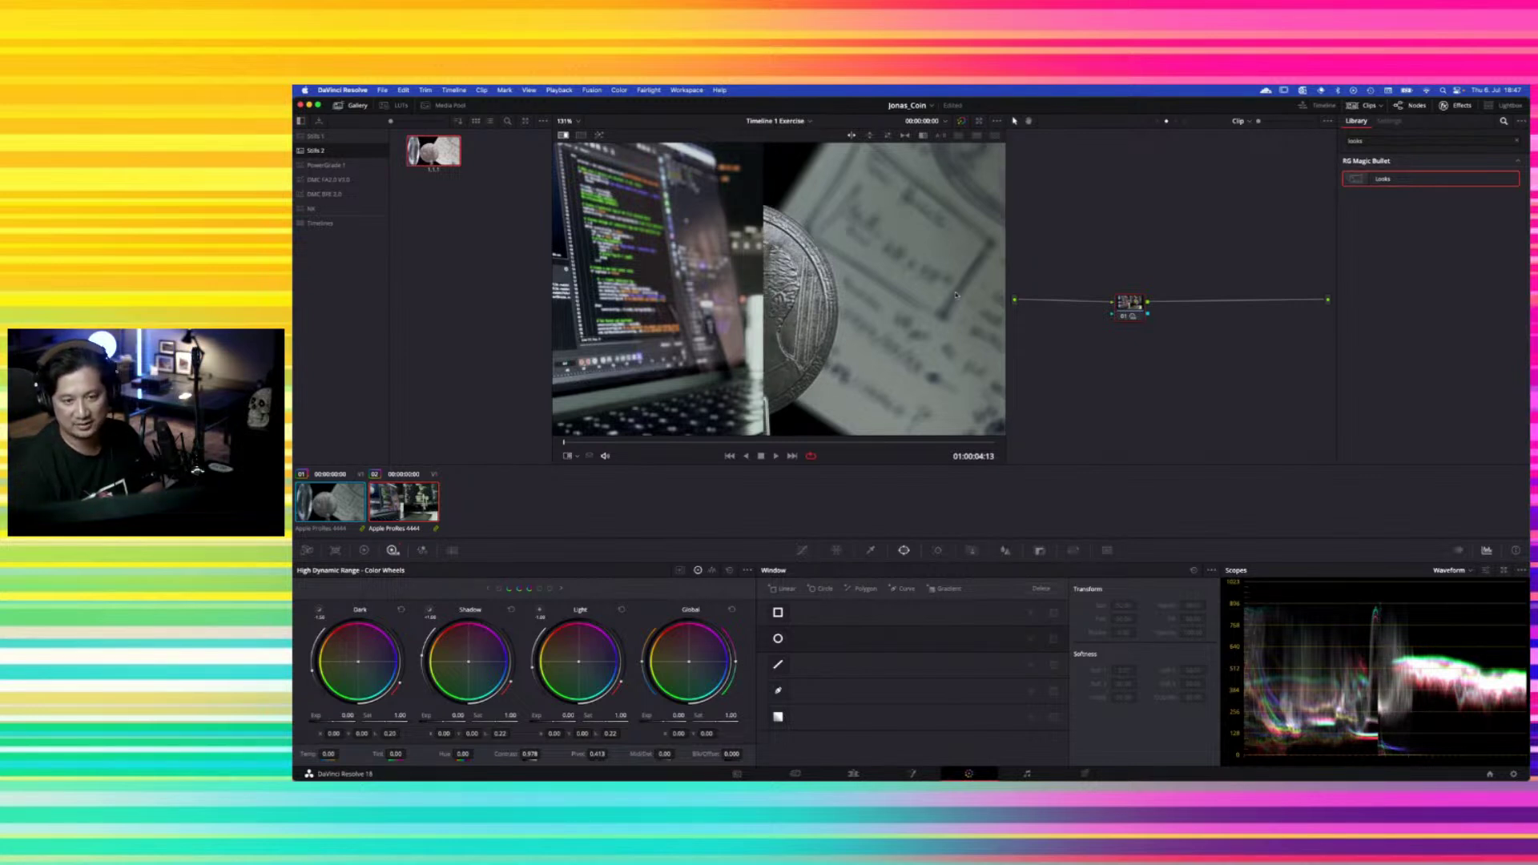
Examine the two clips' levels in an enlarged waveform scope while switching the image wipe off and on, and close the scopes window
{"action": "left_click", "coordinate": [1502, 571]}
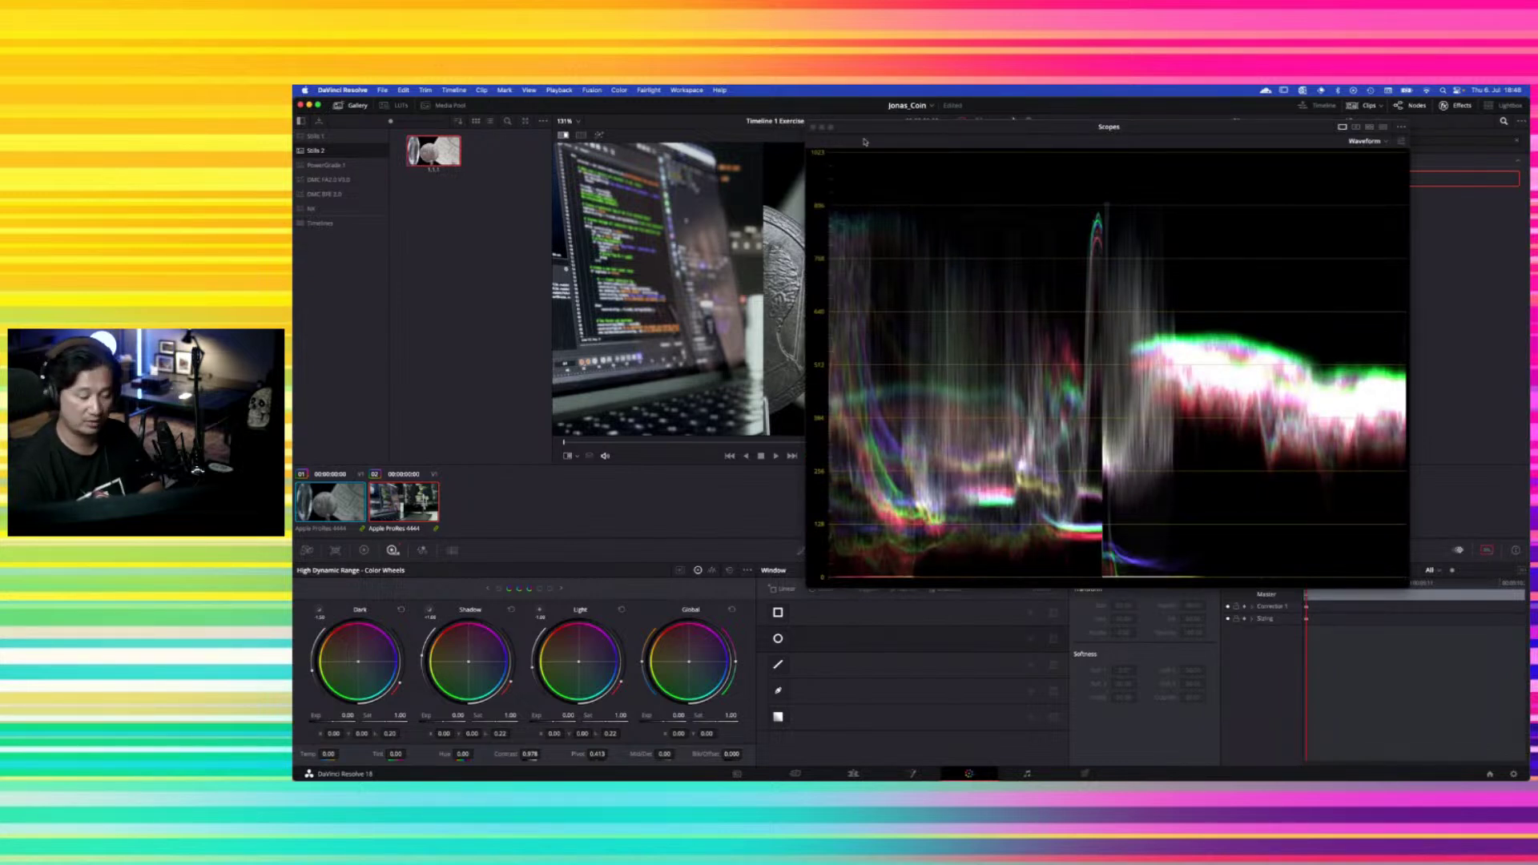
{"action": "left_click", "coordinate": [564, 136]}
{"action": "left_click", "coordinate": [564, 135]}
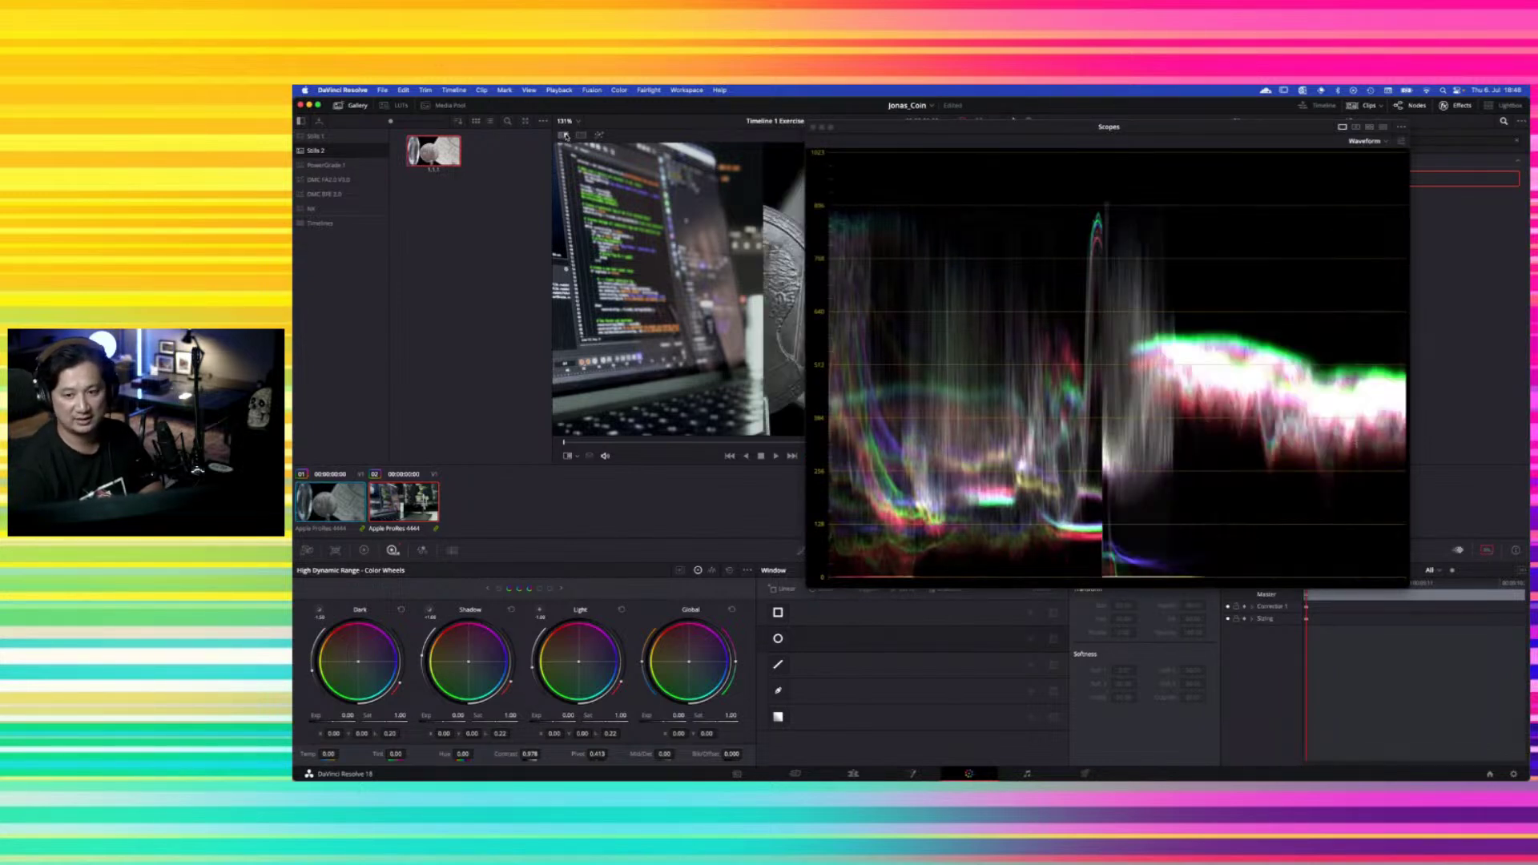
{"action": "left_click", "coordinate": [563, 135]}
{"action": "left_click", "coordinate": [564, 135]}
{"action": "left_click", "coordinate": [565, 135]}
{"action": "left_click", "coordinate": [565, 136]}
{"action": "left_click", "coordinate": [564, 135]}
{"action": "left_click", "coordinate": [564, 135]}
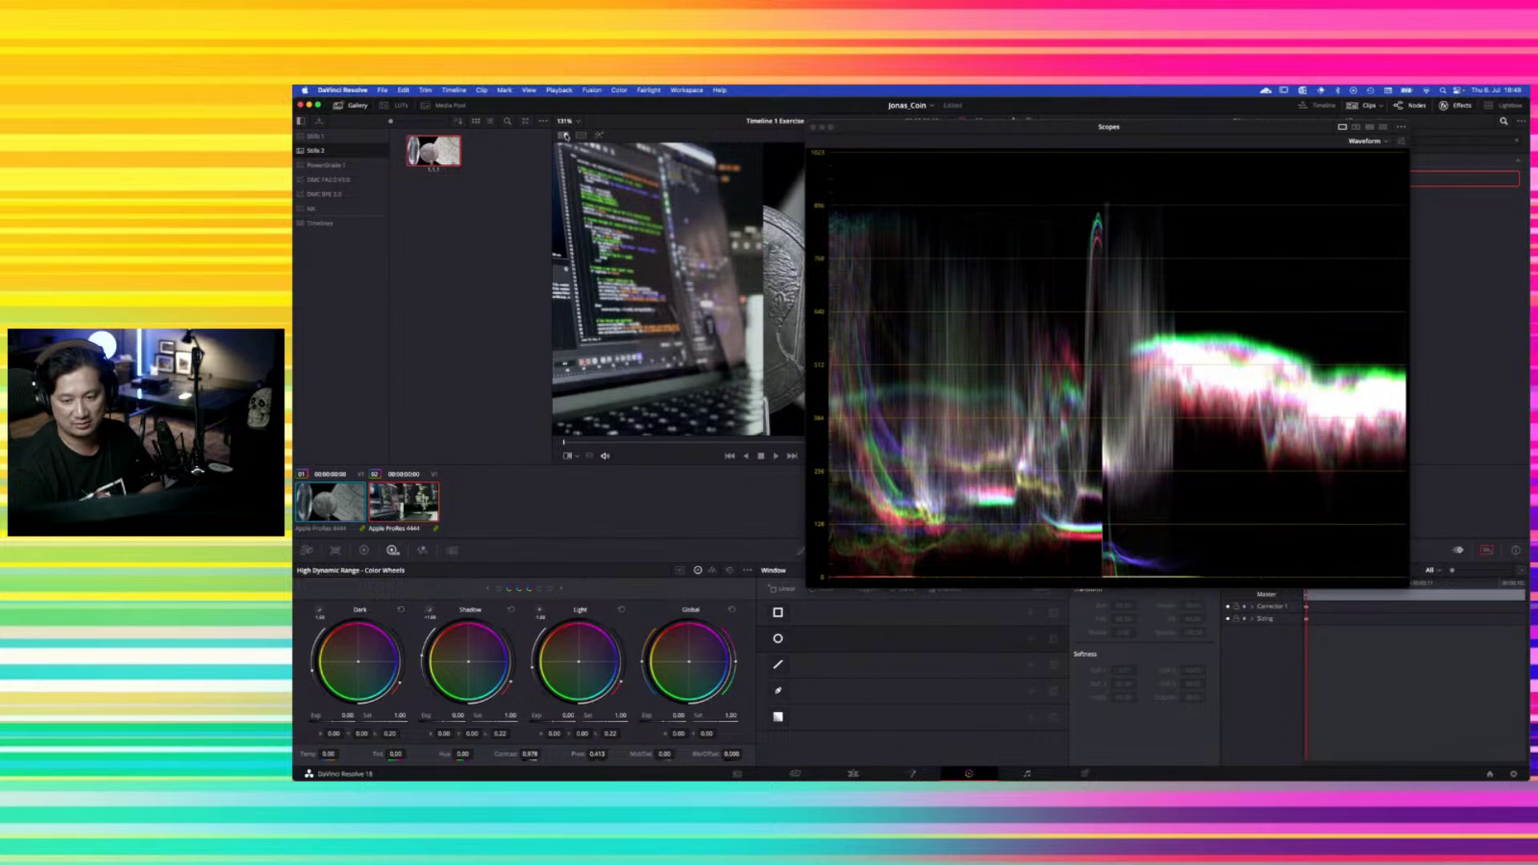
{"action": "left_click", "coordinate": [949, 135]}
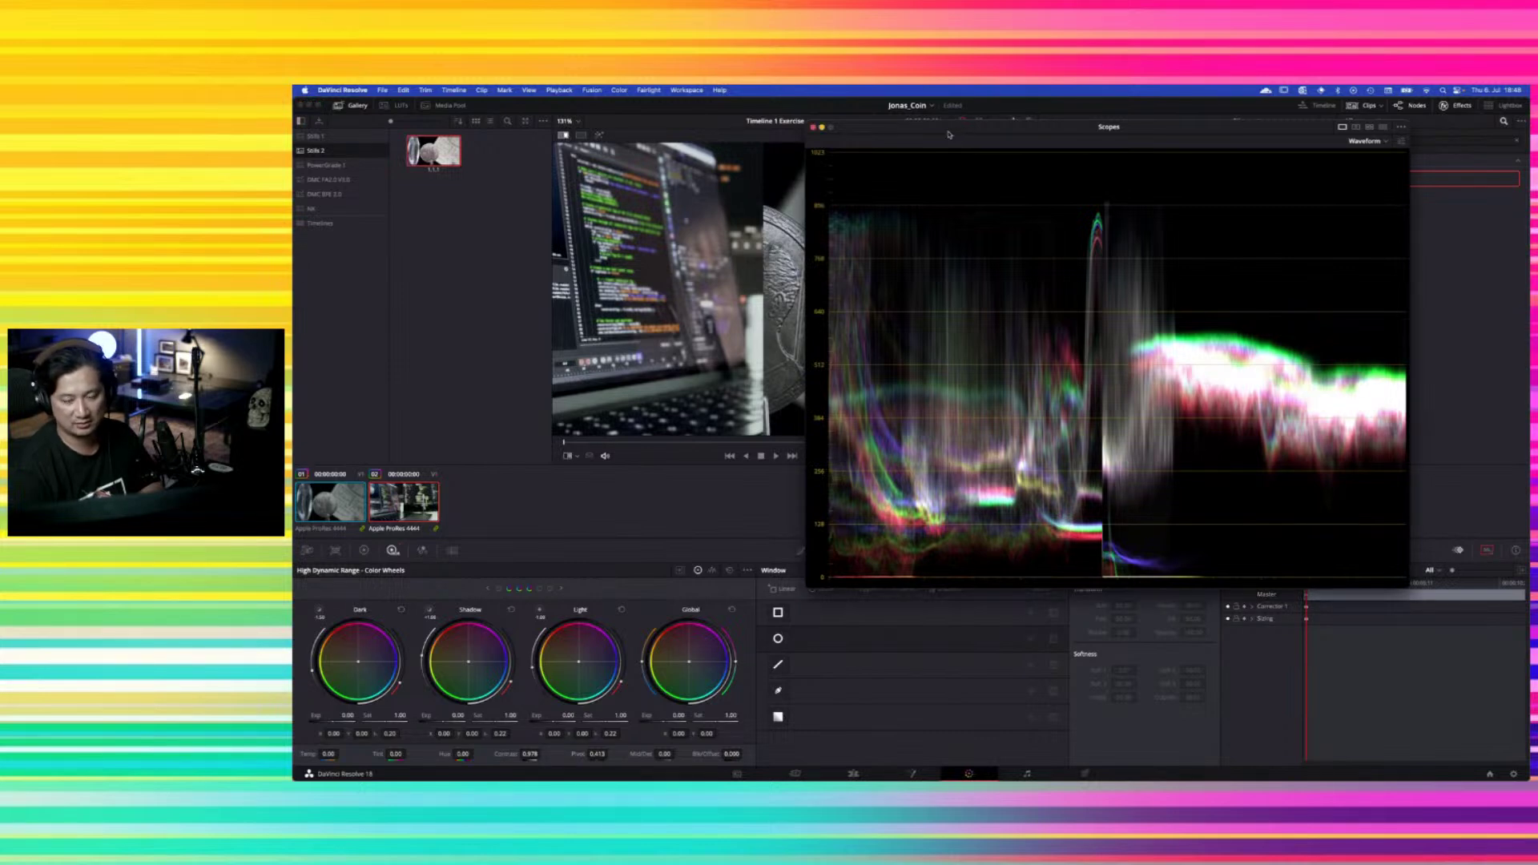
{"action": "left_click_drag", "start_coordinate": [949, 135], "coordinate": [884, 139]}
{"action": "key", "text": "super+shift+w"}
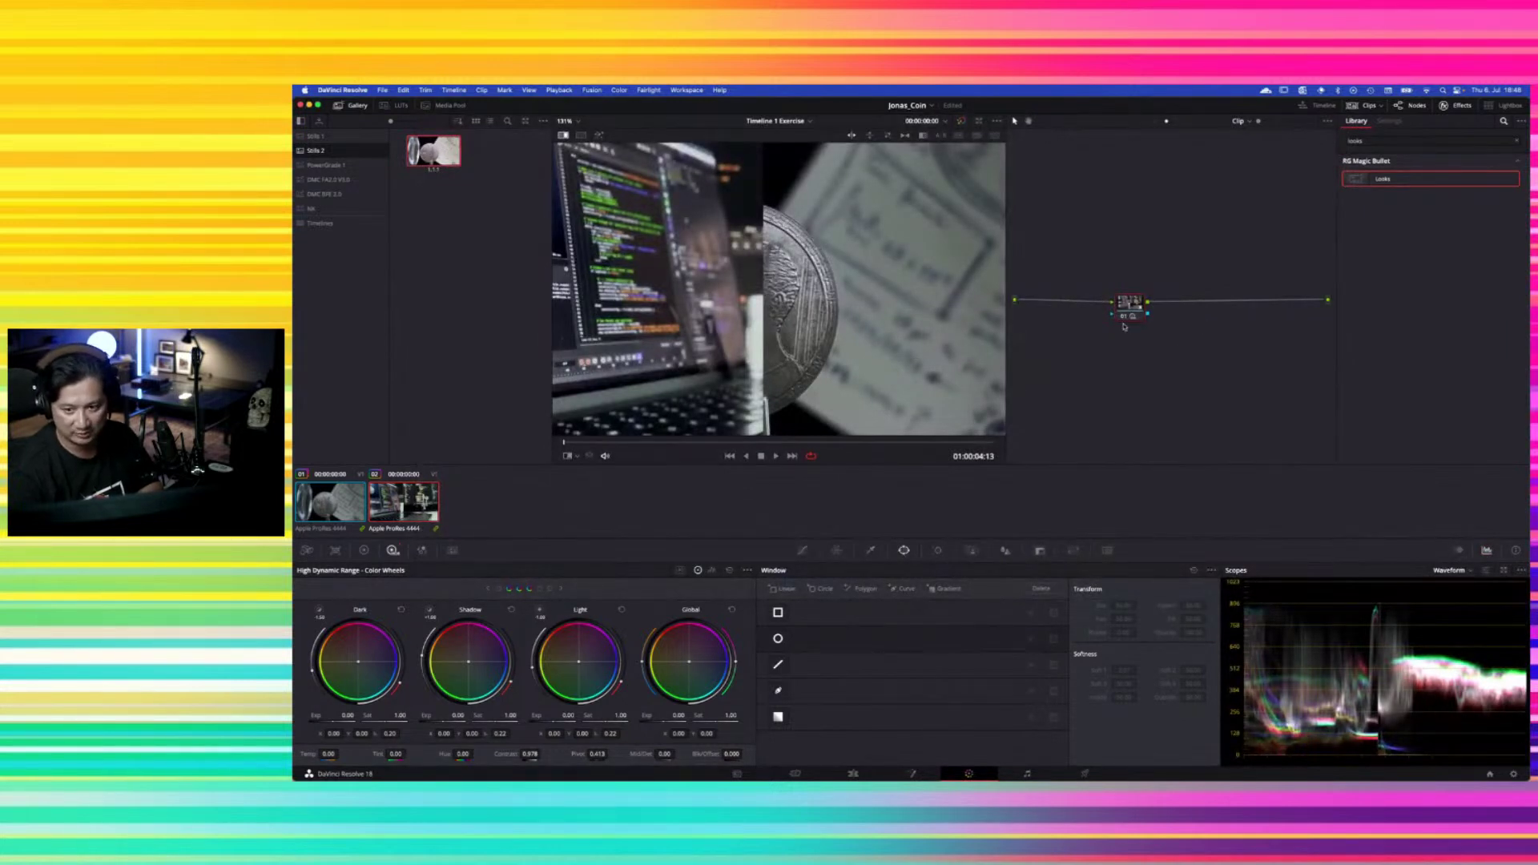
Compare the laptop clip with its grading node off and on, and lower its HDR contrast further
{"action": "key", "text": "ctrl+d"}
{"action": "key", "text": "ctrl+d"}
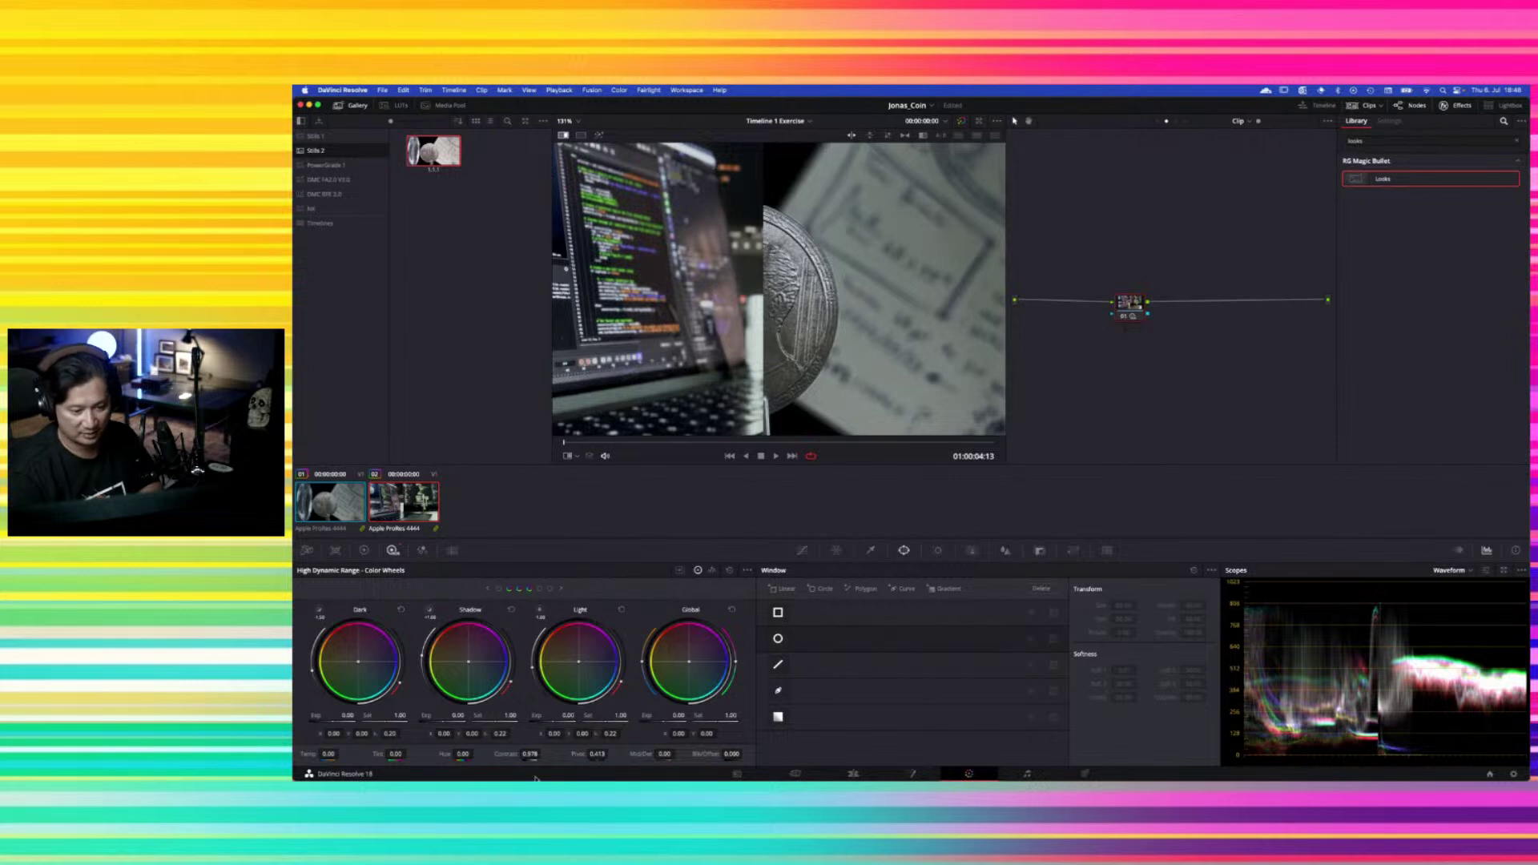
{"action": "left_click_drag", "start_coordinate": [529, 754], "coordinate": [505, 753]}
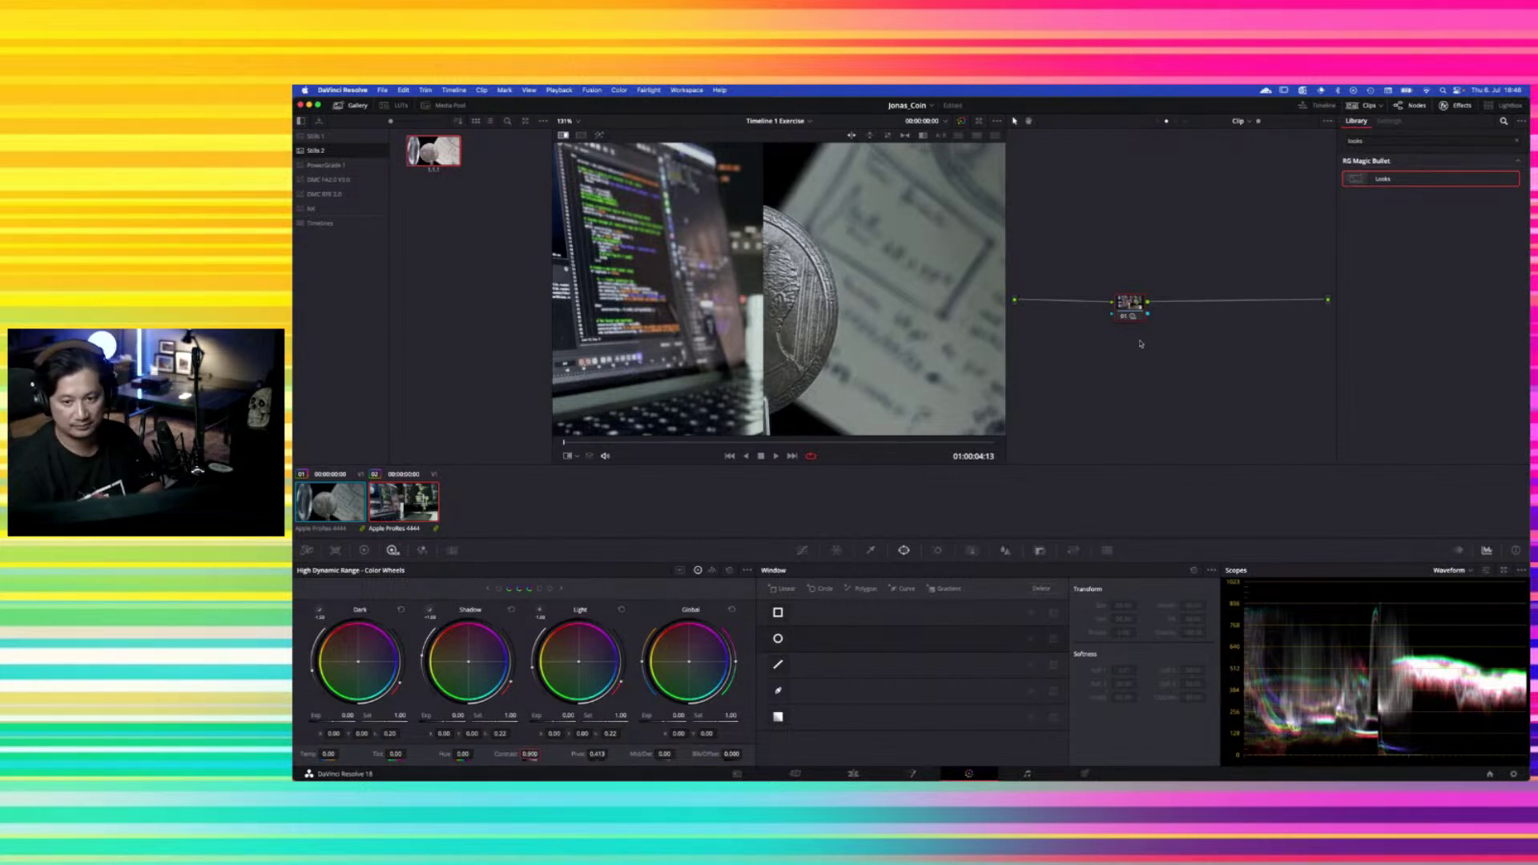
Add a serial node after the laptop clip's first node and adjust its global exposure in the HDR wheels
{"action": "left_click_drag", "start_coordinate": [1137, 308], "coordinate": [1137, 306]}
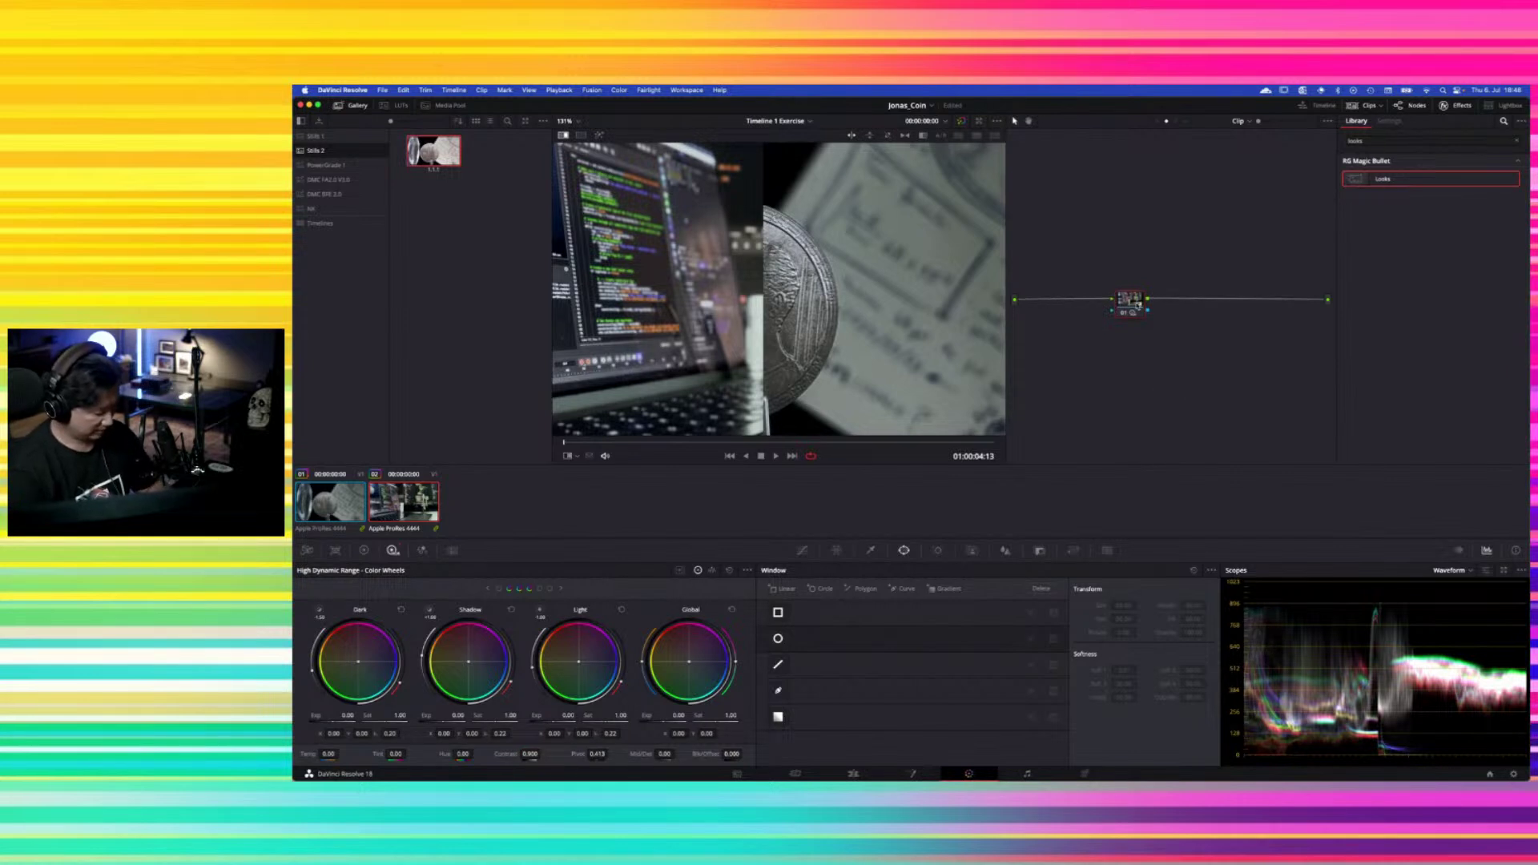
{"action": "key", "text": "alt+s"}
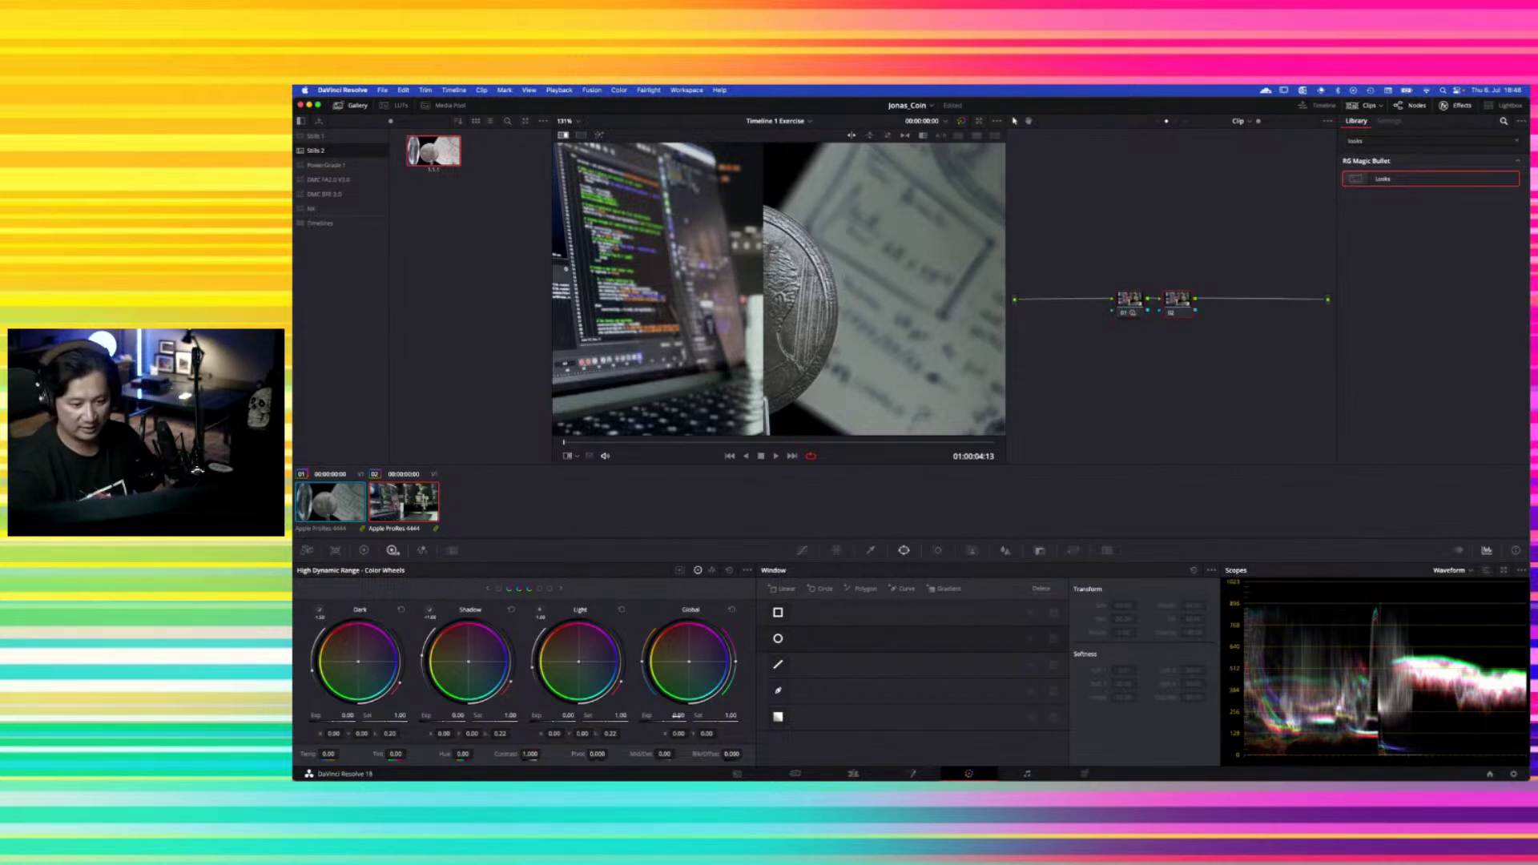
{"action": "mouse_move", "coordinate": [677, 715]}
{"action": "left_mouse_down"}
{"action": "mouse_move", "coordinate": [649, 715]}
{"action": "mouse_move", "coordinate": [696, 713]}
{"action": "left_mouse_up"}
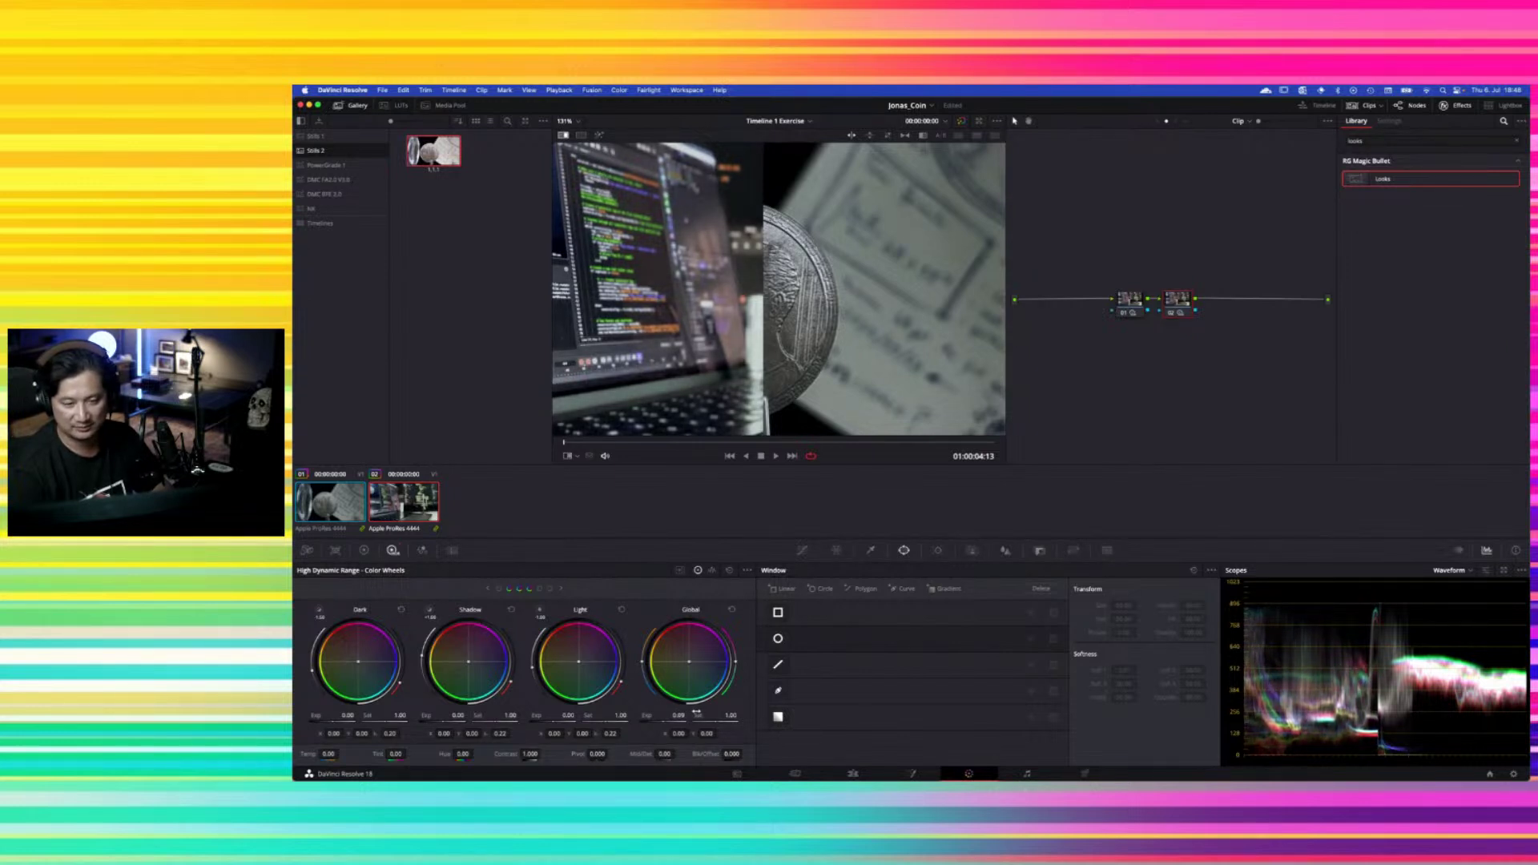
Turn off the image wipe and effects library, and move the playhead to the hand touching the hologram
{"action": "left_click", "coordinate": [563, 135]}
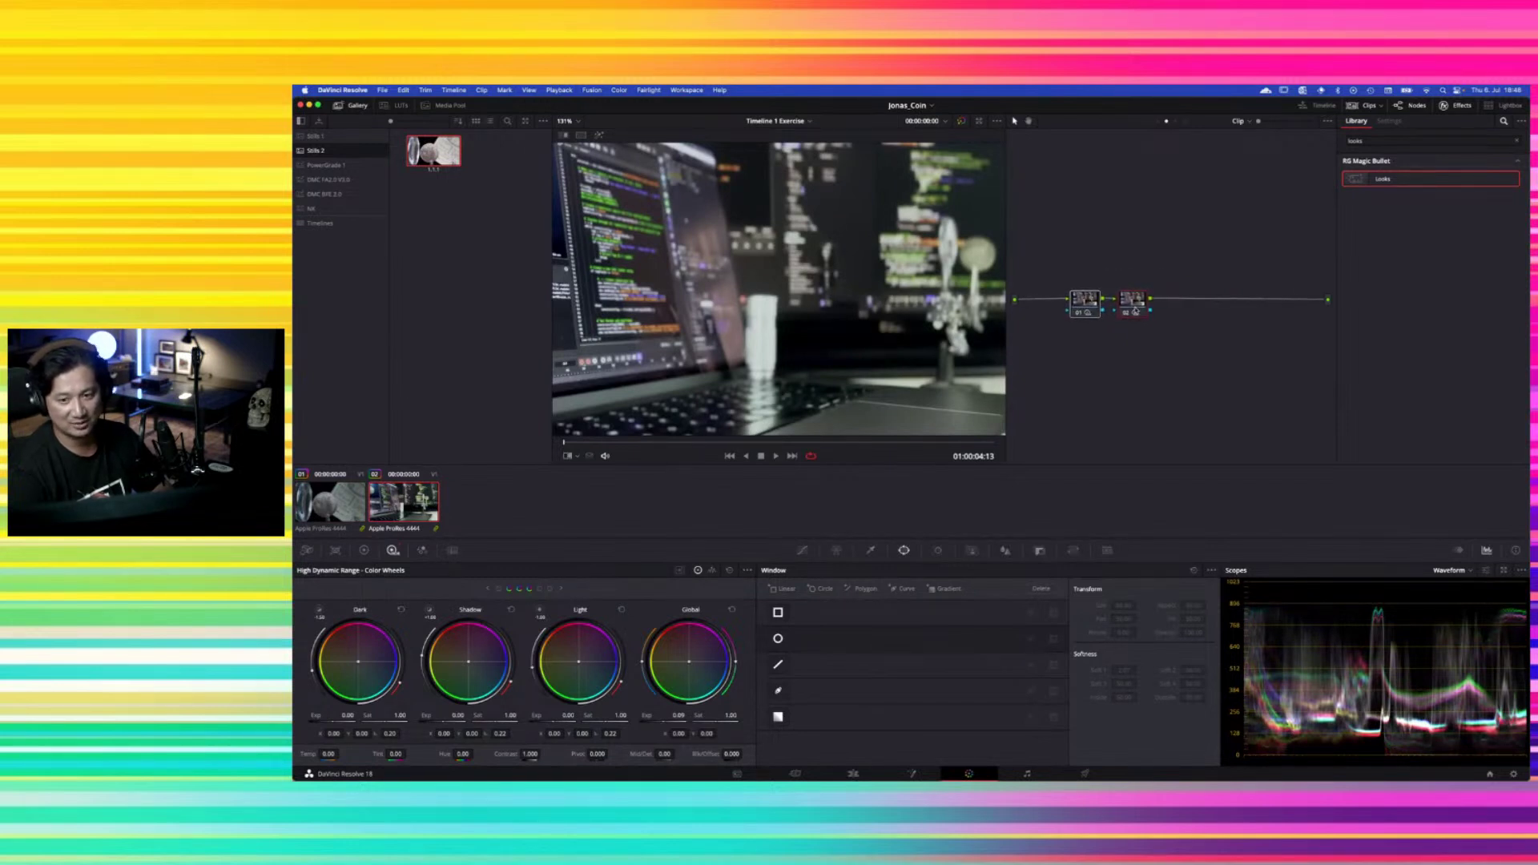
{"action": "left_click", "coordinate": [1450, 105]}
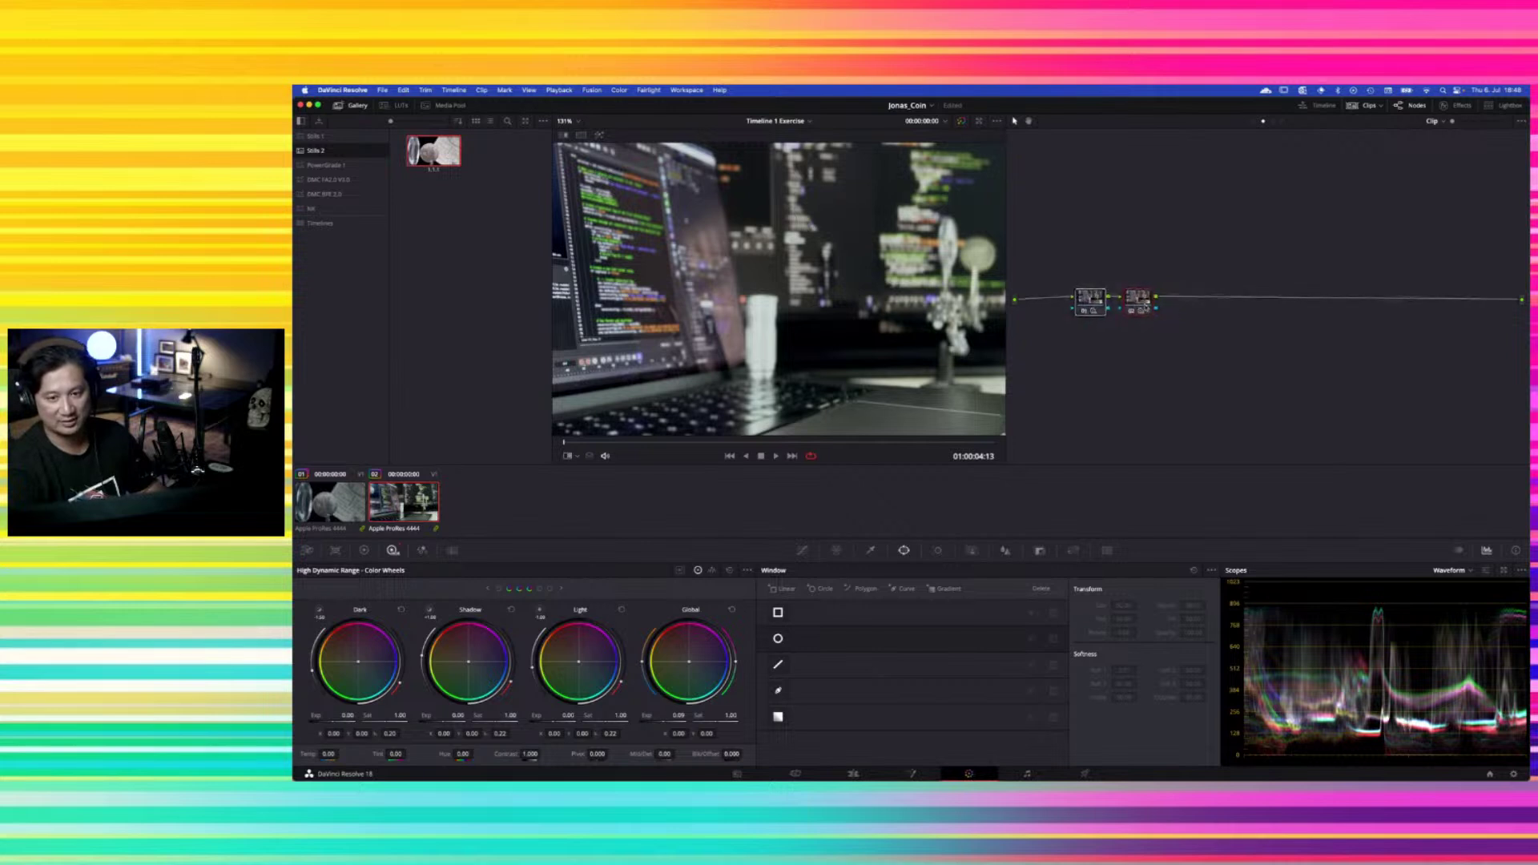
{"action": "left_click_drag", "start_coordinate": [563, 443], "coordinate": [844, 443]}
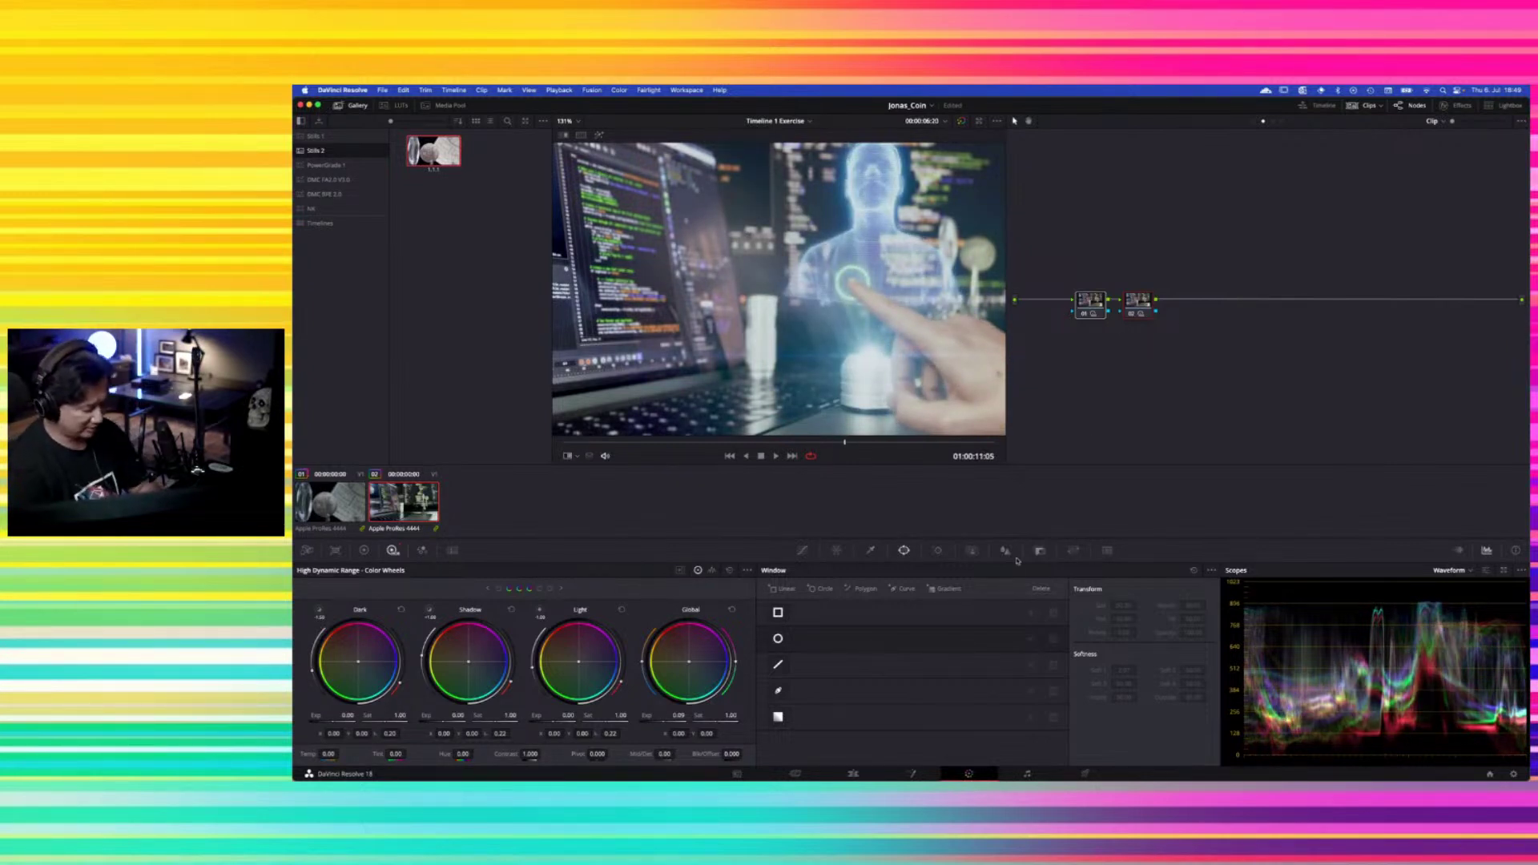
Append three parallel nodes after the second node and move their mixer further along to make room
{"action": "key", "text": "alt+s"}
{"action": "key", "text": "alt+p"}
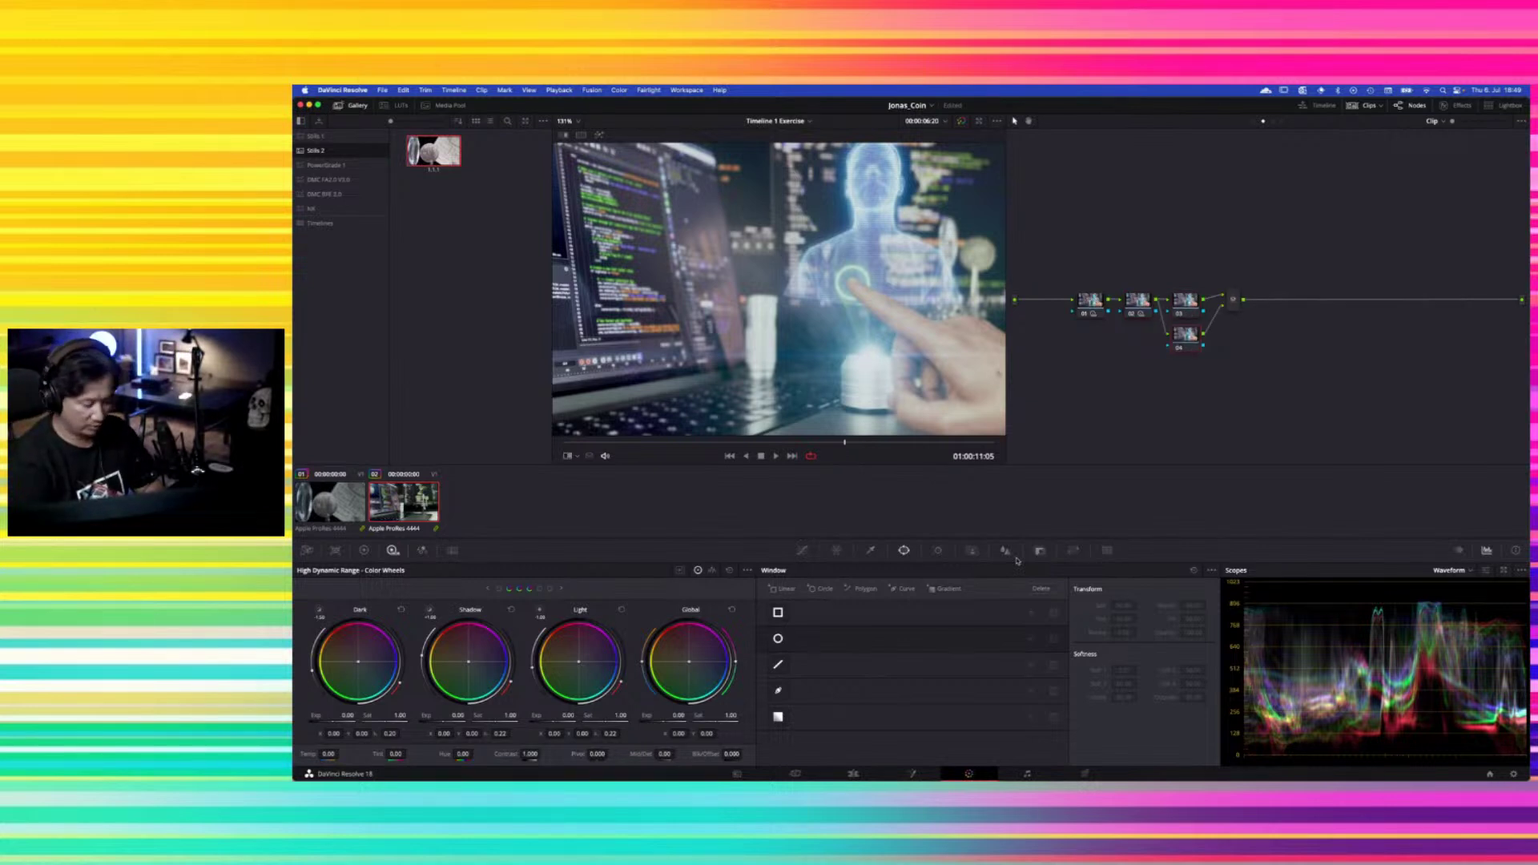
{"action": "key", "text": "alt+p"}
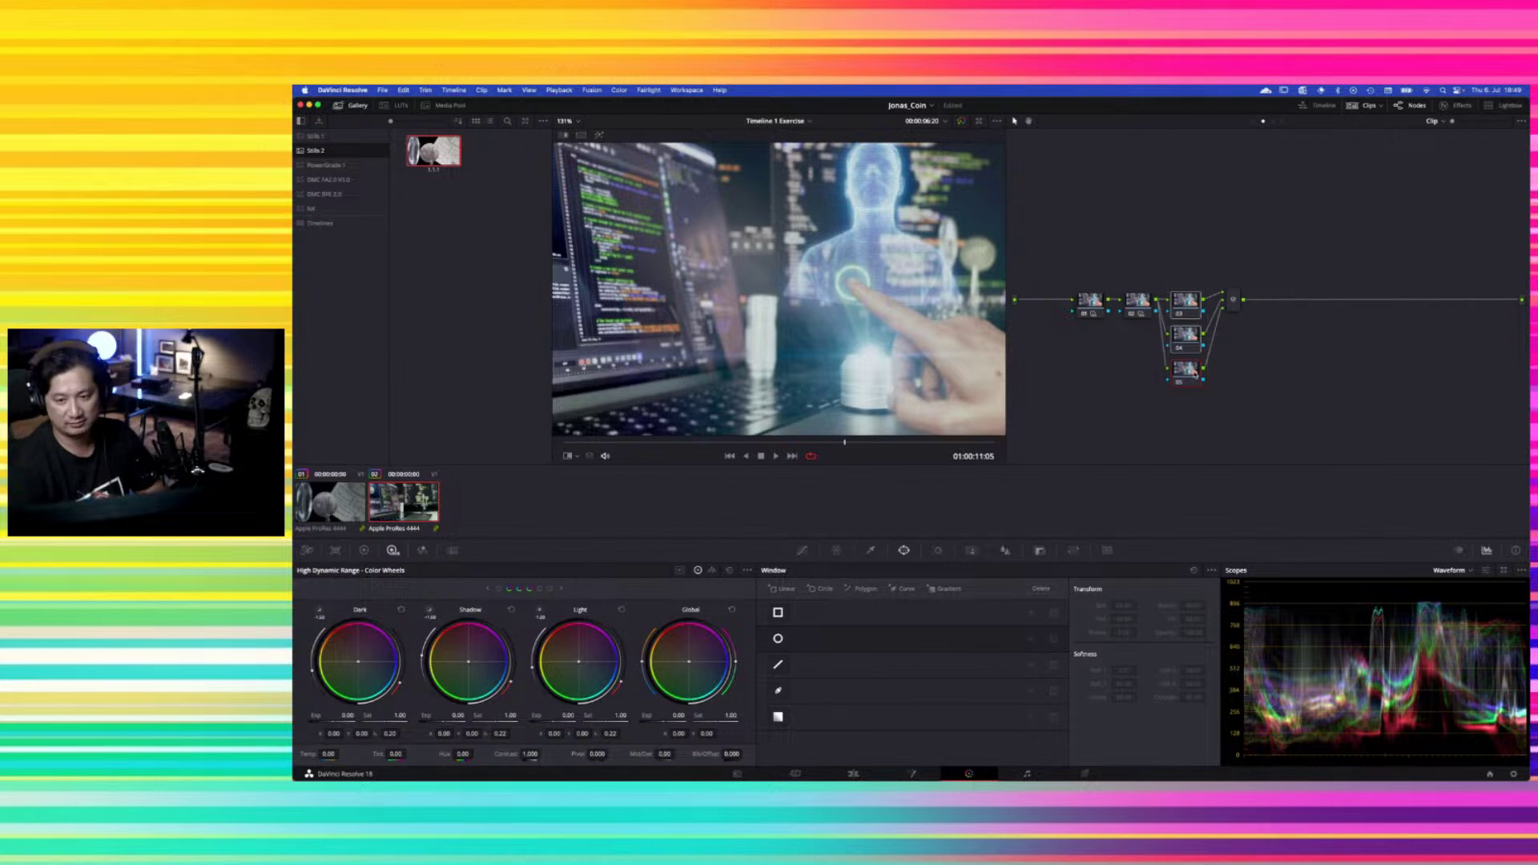
{"action": "left_click_drag", "start_coordinate": [1230, 310], "coordinate": [1269, 306]}
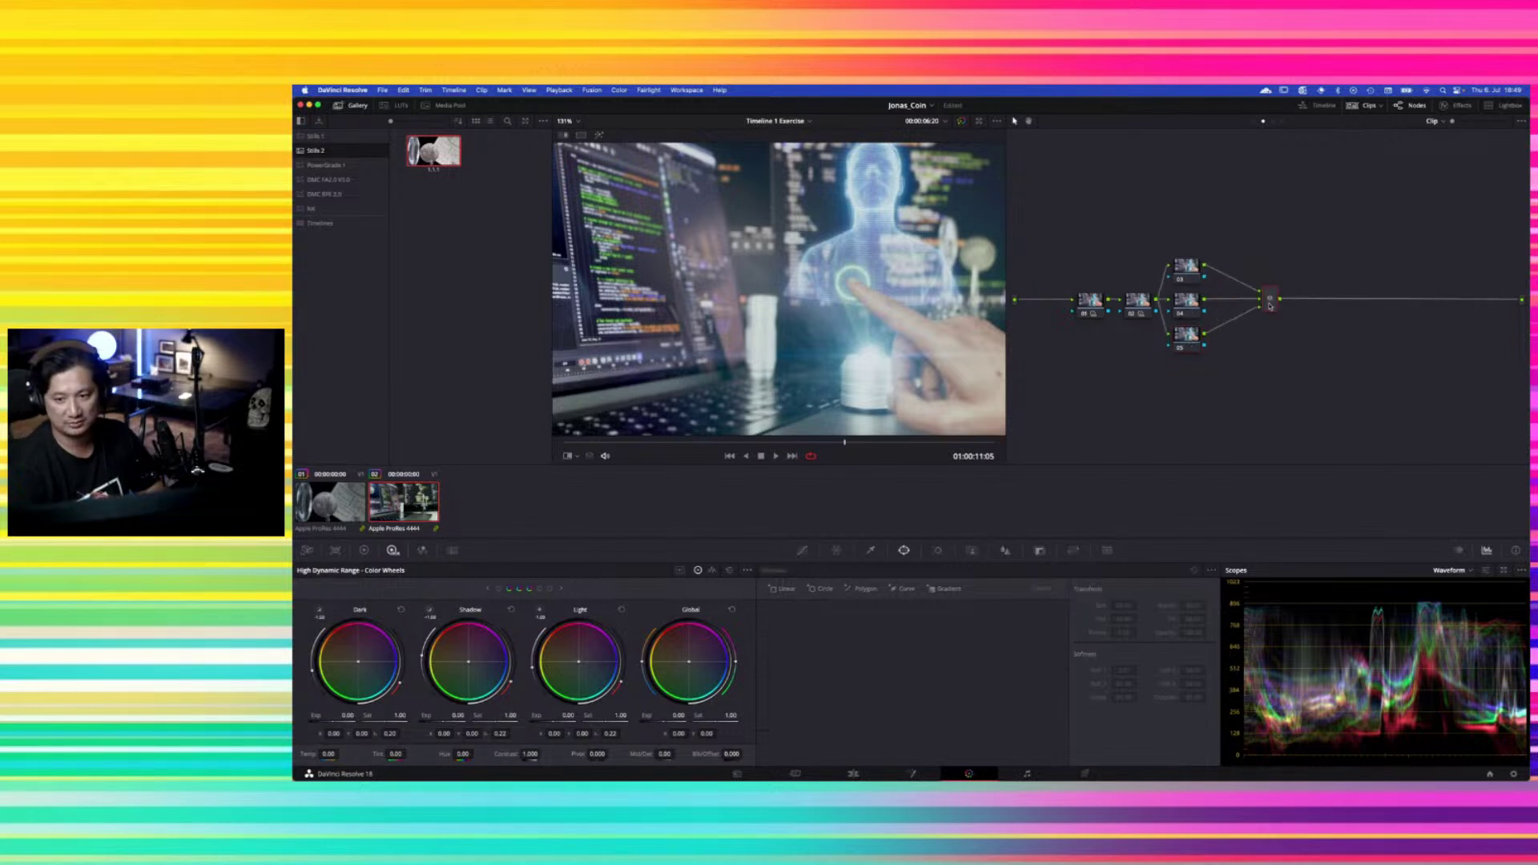
Add a serial node after each of the three parallel nodes and line them up in rows before the mixer
{"action": "left_click", "coordinate": [1186, 266]}
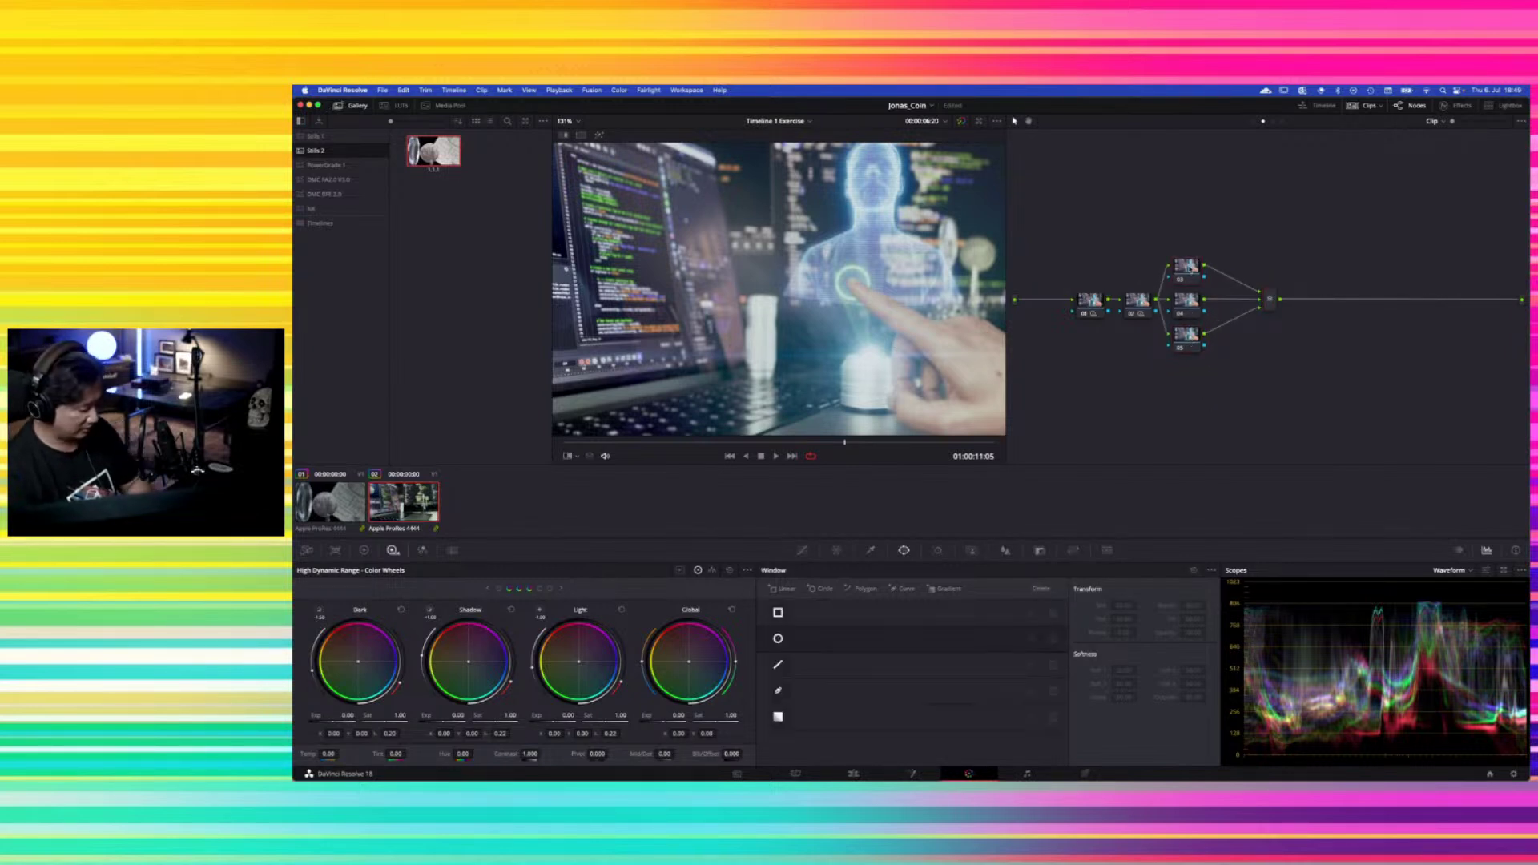
{"action": "key", "text": "alt+s"}
{"action": "left_click", "coordinate": [1186, 334]}
{"action": "key", "text": "alt+s"}
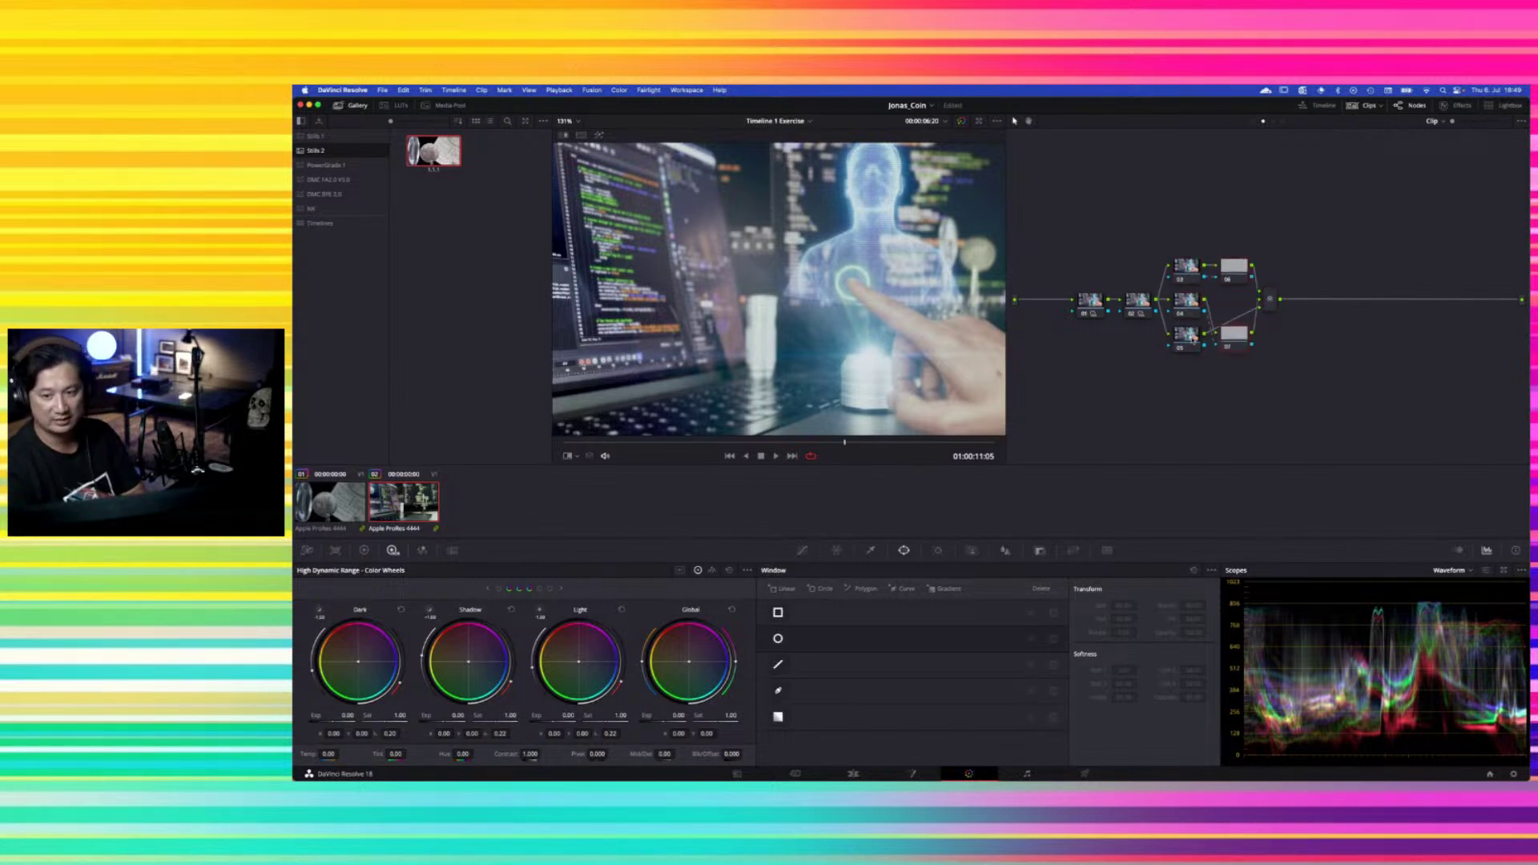
{"action": "left_click_drag", "start_coordinate": [1234, 336], "coordinate": [1236, 309]}
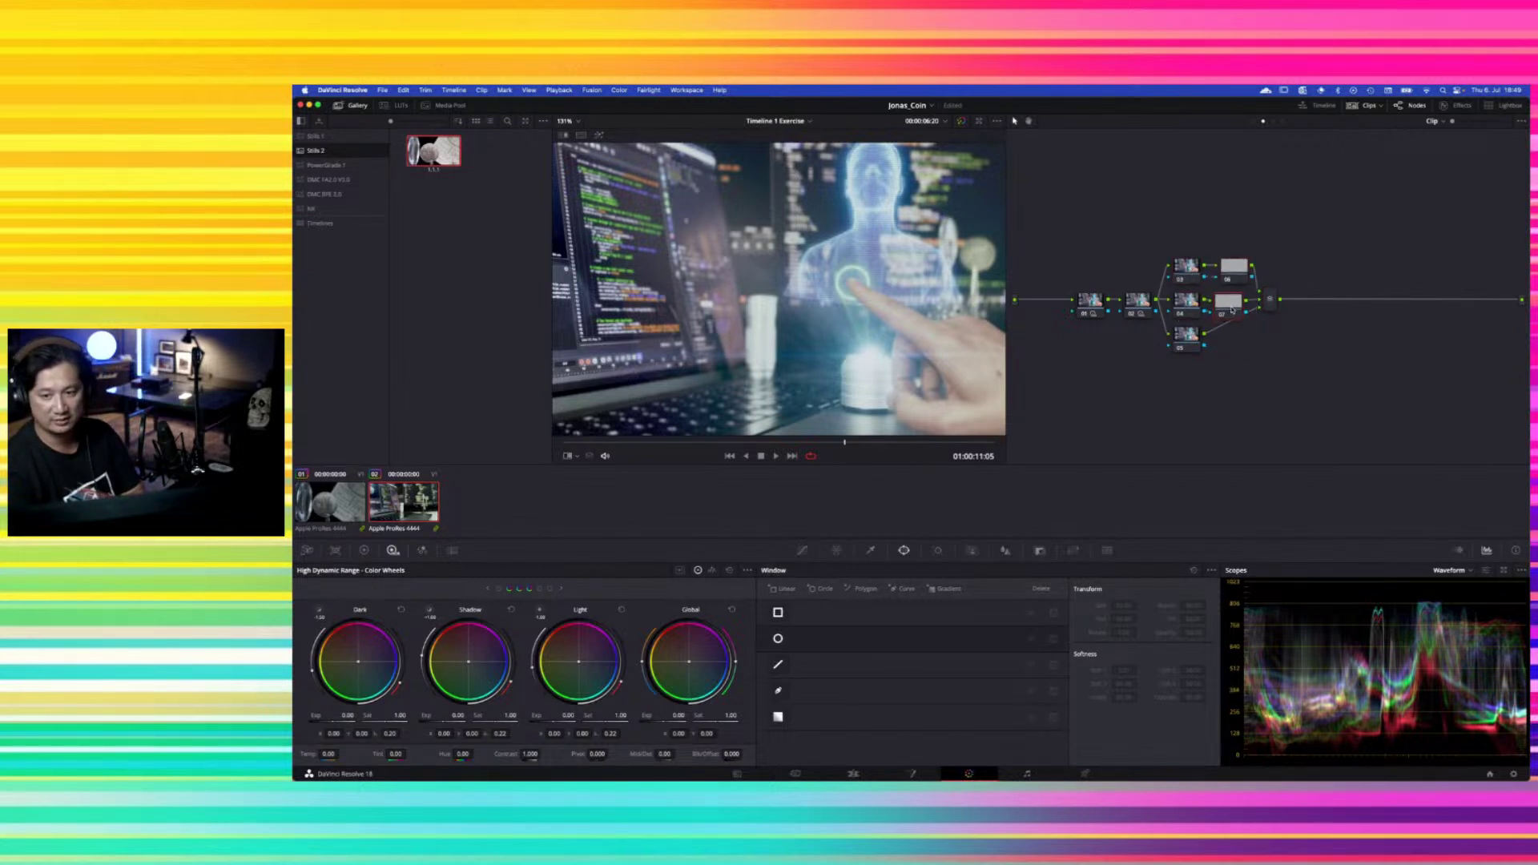
{"action": "left_click", "coordinate": [1195, 338]}
{"action": "key", "text": "alt+s"}
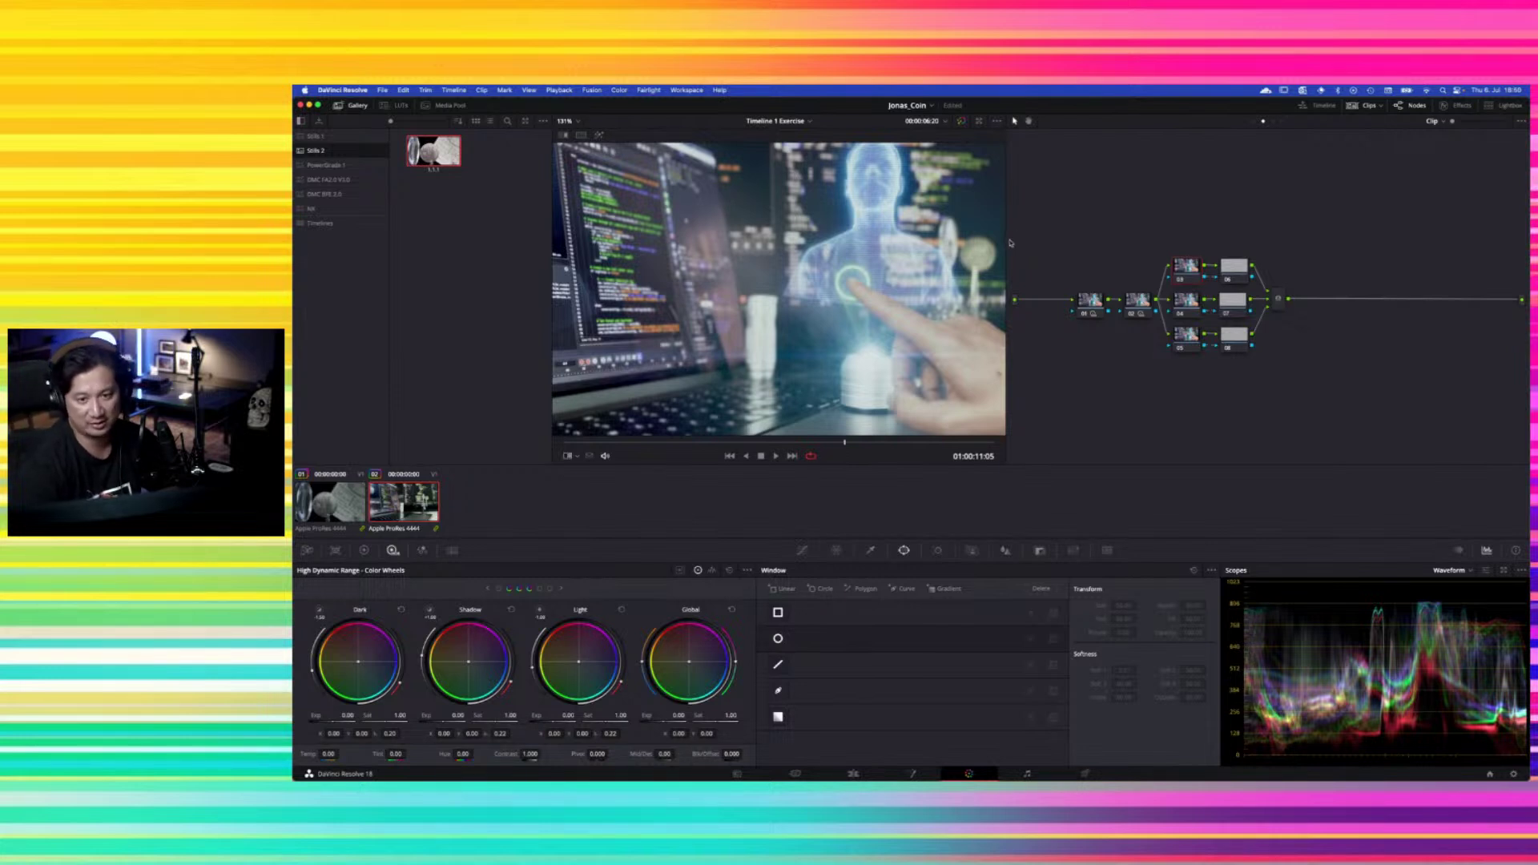
Place a circular power window over the hologram and hand in node 03, with softness of about 11.46
{"action": "left_click", "coordinate": [777, 638]}
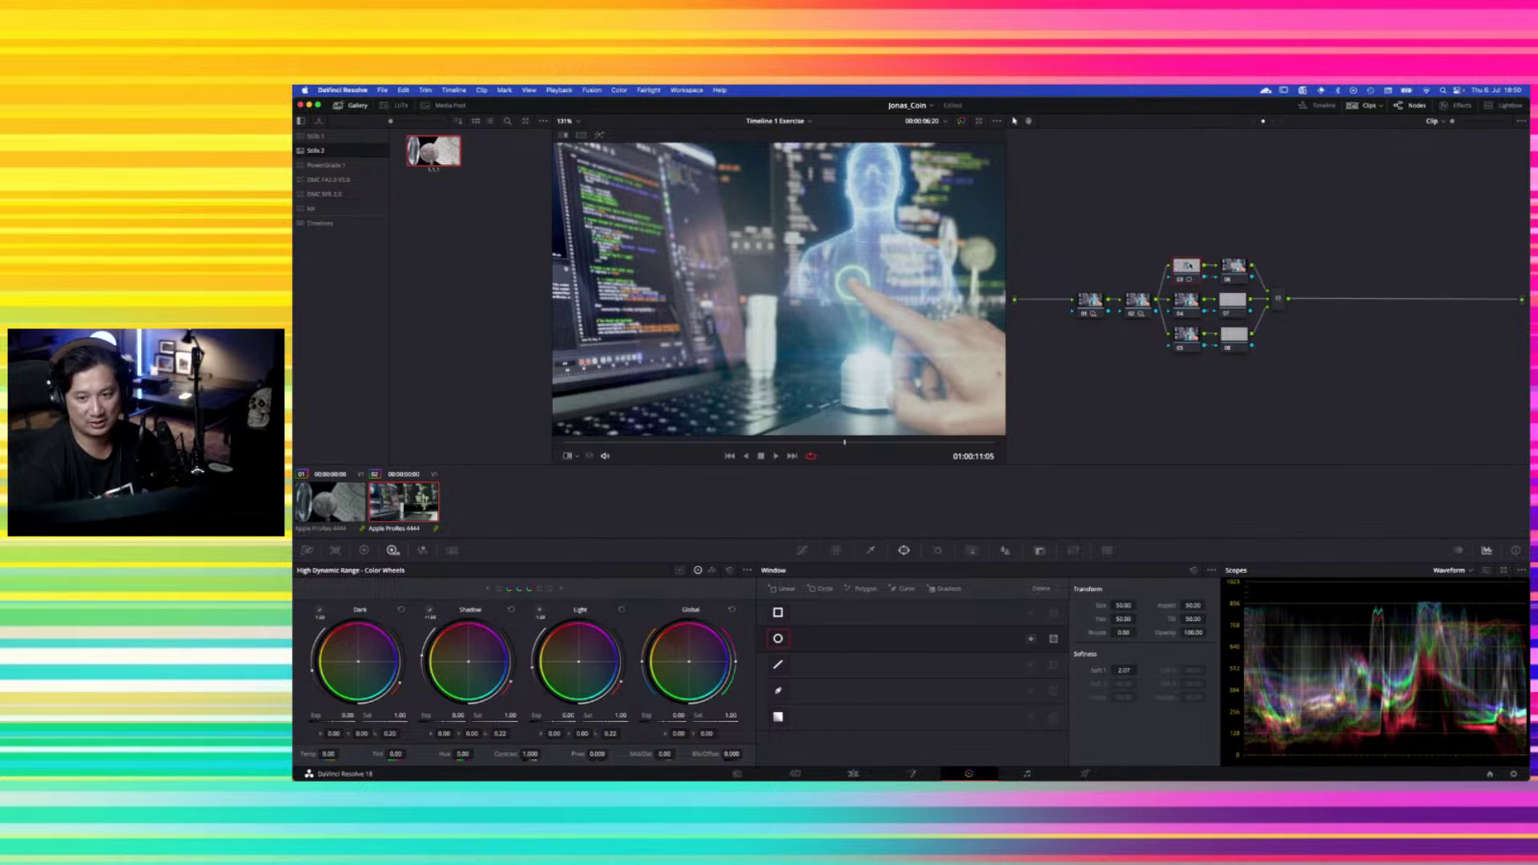
{"action": "left_click", "coordinate": [573, 456]}
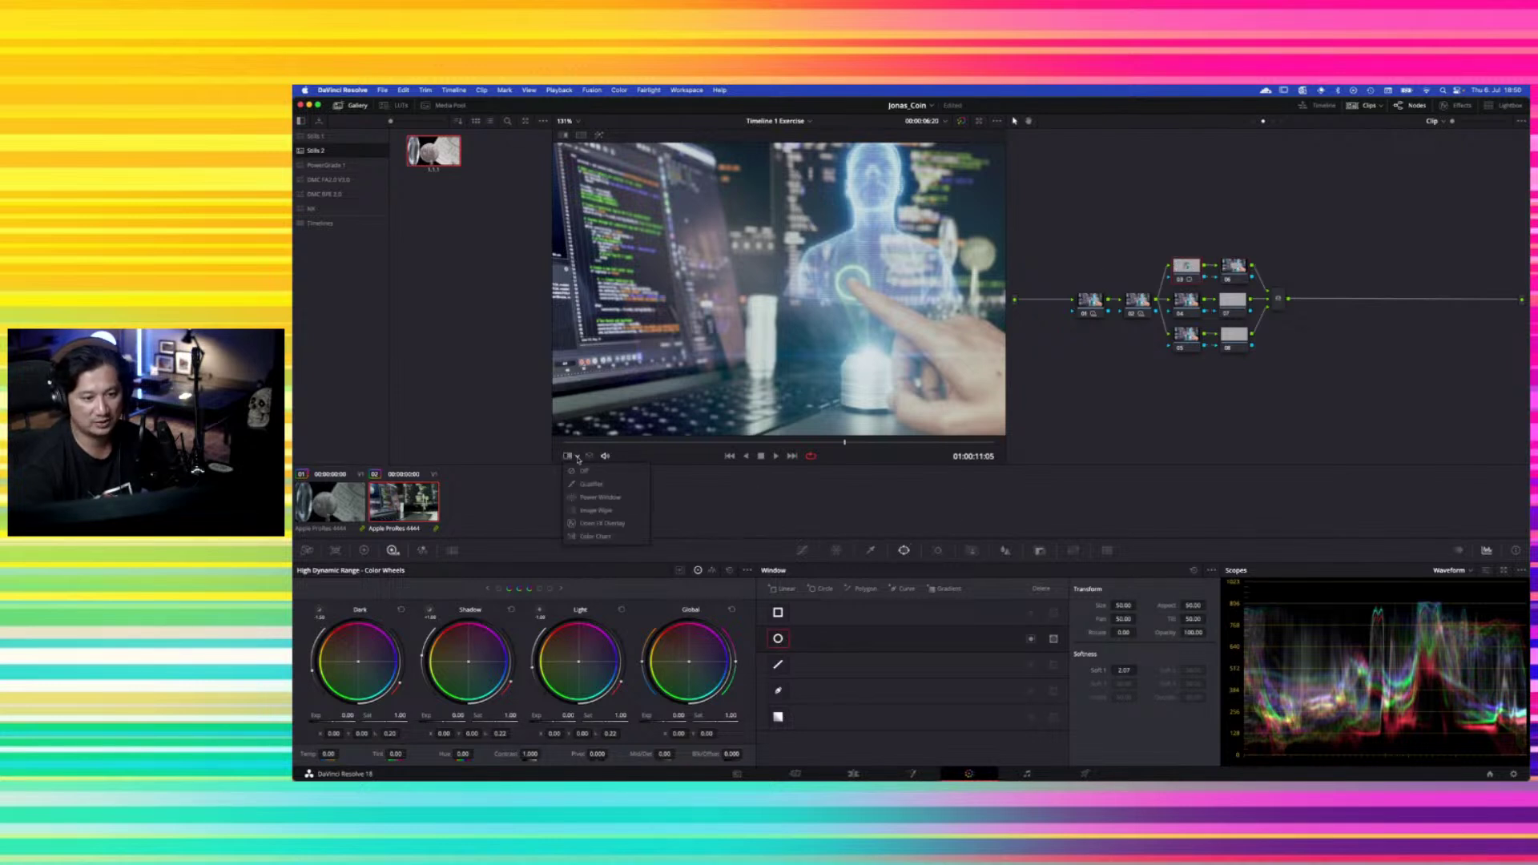
{"action": "left_click", "coordinate": [594, 497]}
{"action": "left_click_drag", "start_coordinate": [797, 290], "coordinate": [921, 301]}
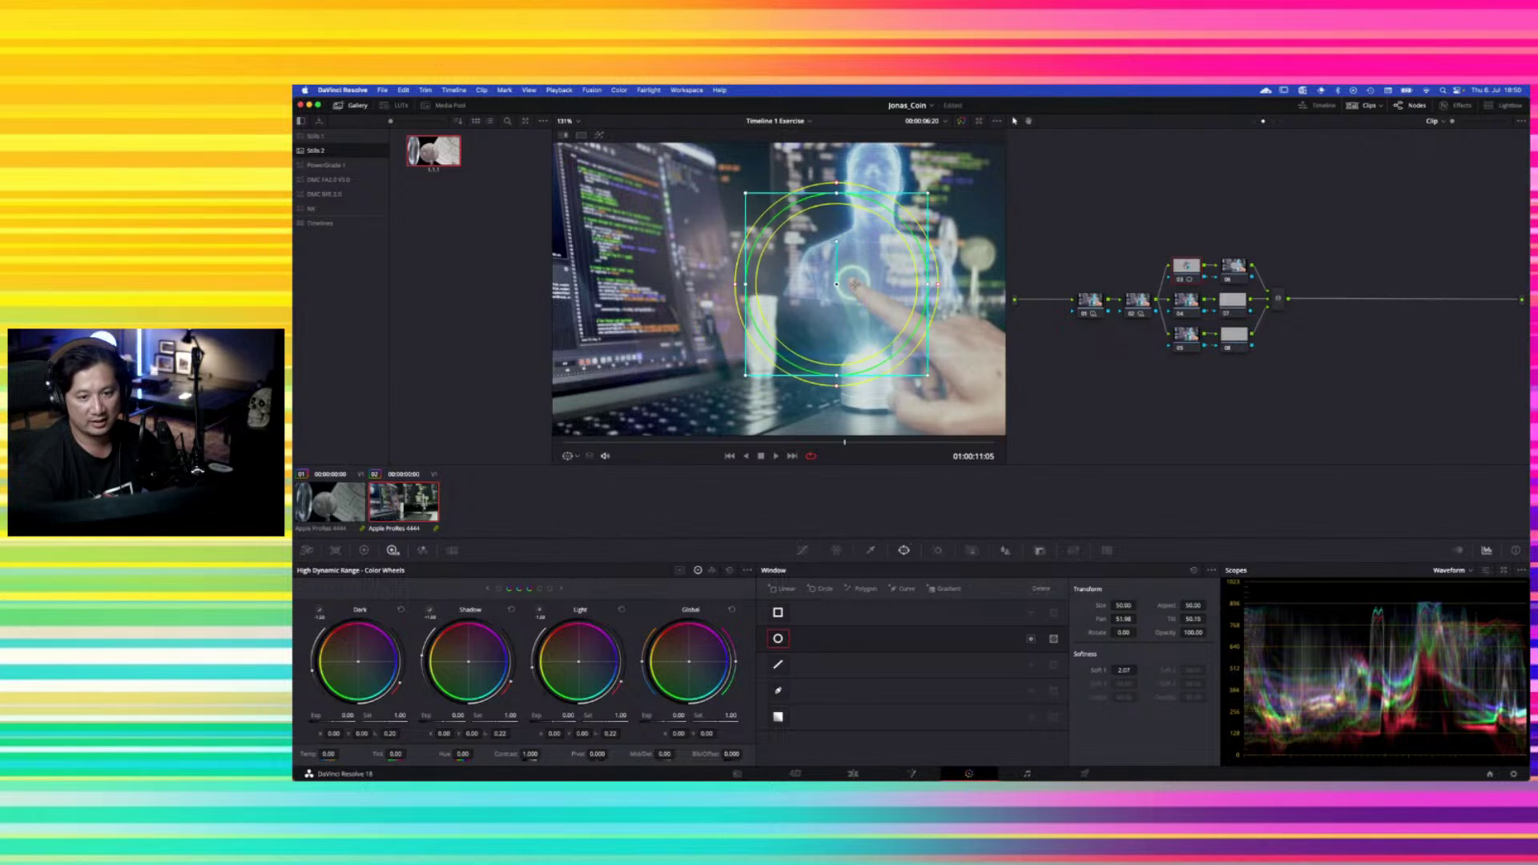
{"action": "left_click_drag", "start_coordinate": [800, 302], "coordinate": [710, 302]}
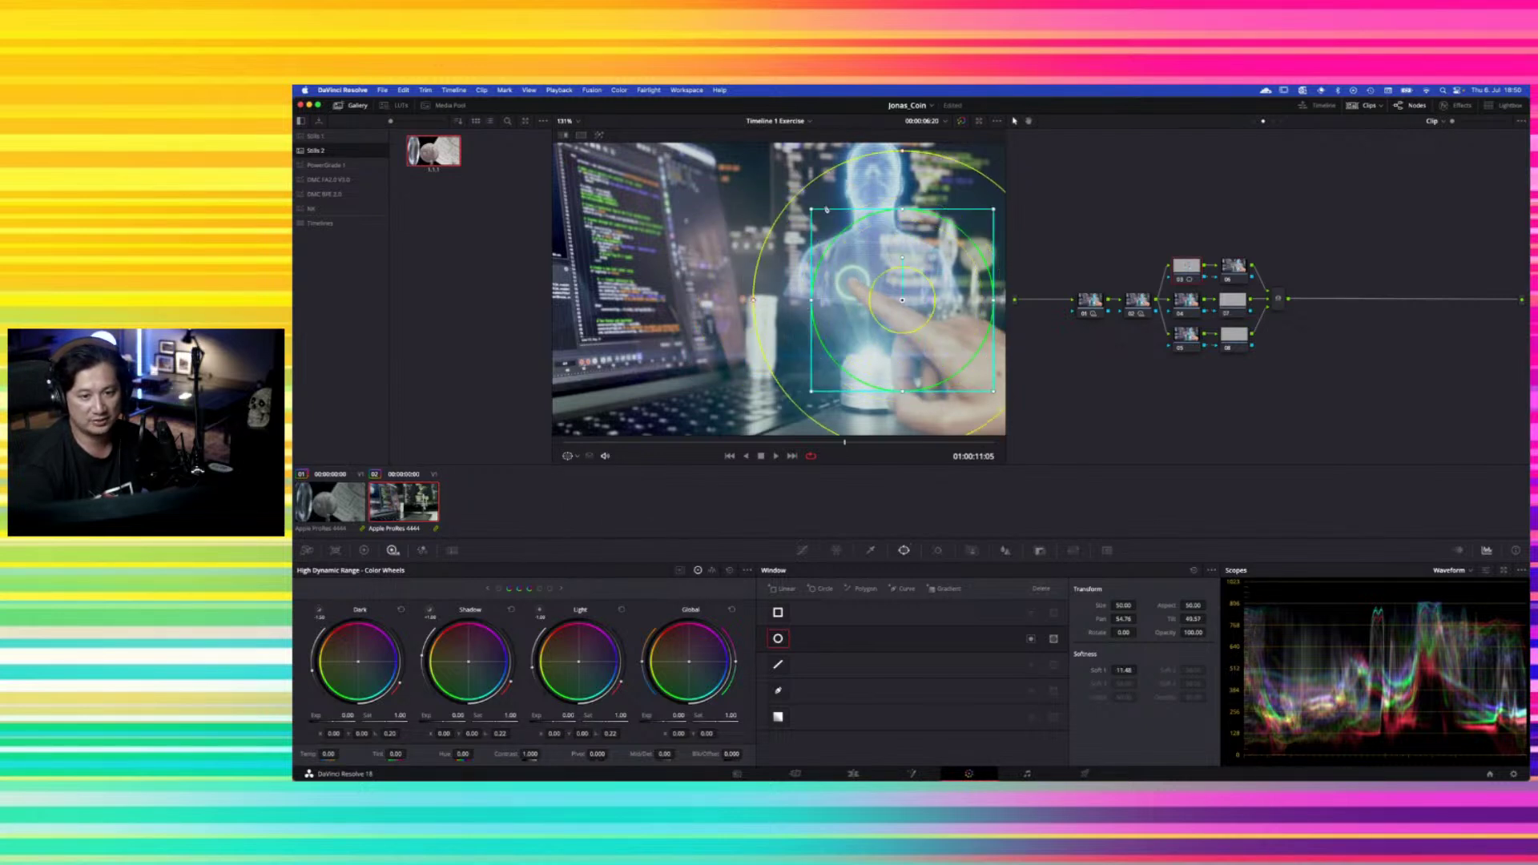
{"action": "left_click_drag", "start_coordinate": [865, 277], "coordinate": [863, 249]}
Lower the gain to 0.96 in the node after the circular window, and compare with the window node off
{"action": "left_click", "coordinate": [1237, 270]}
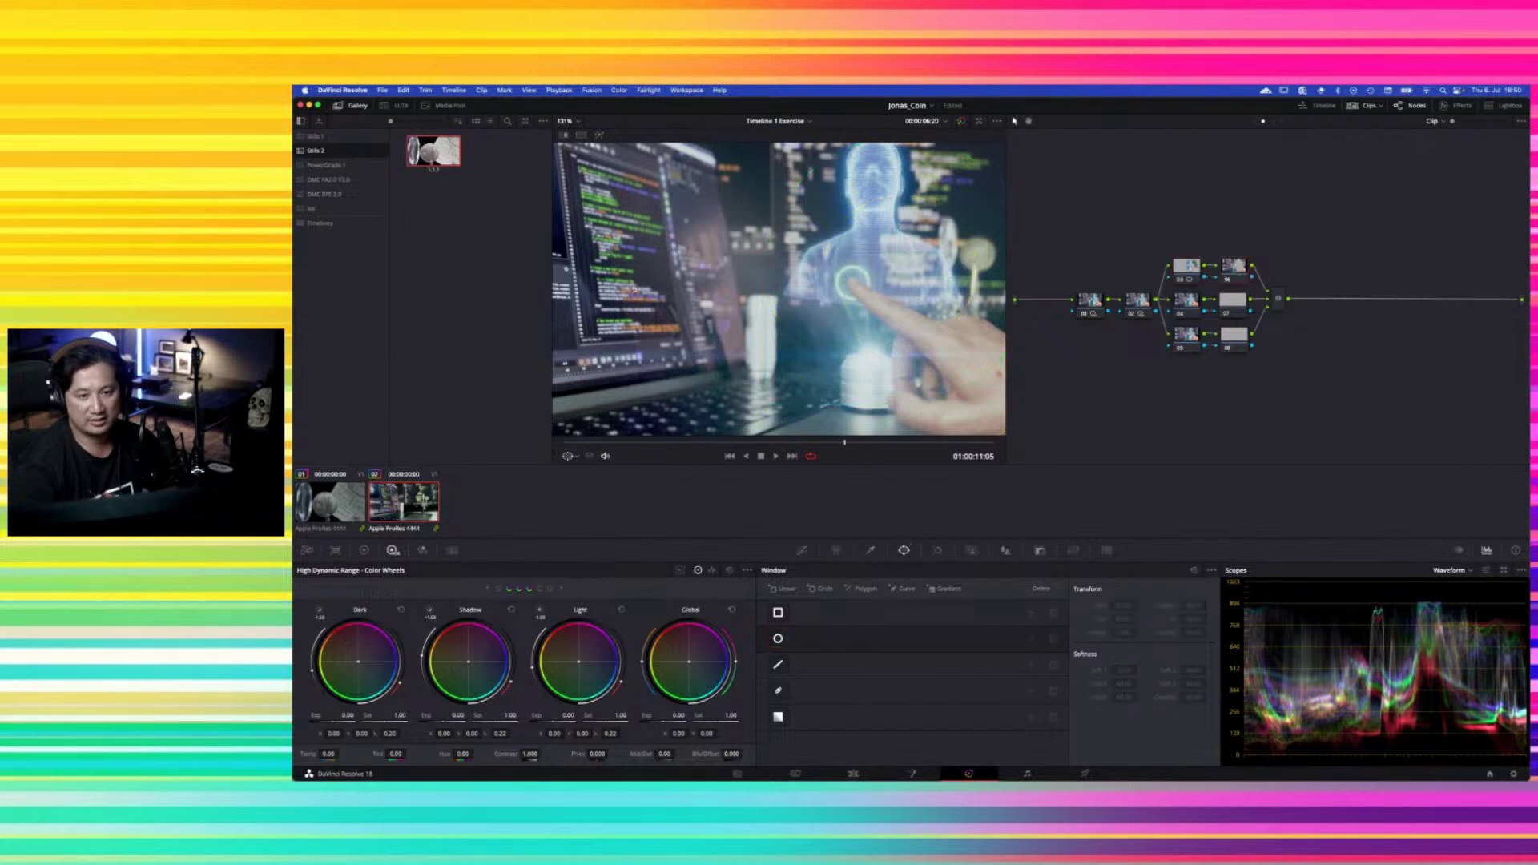
{"action": "left_click", "coordinate": [363, 550]}
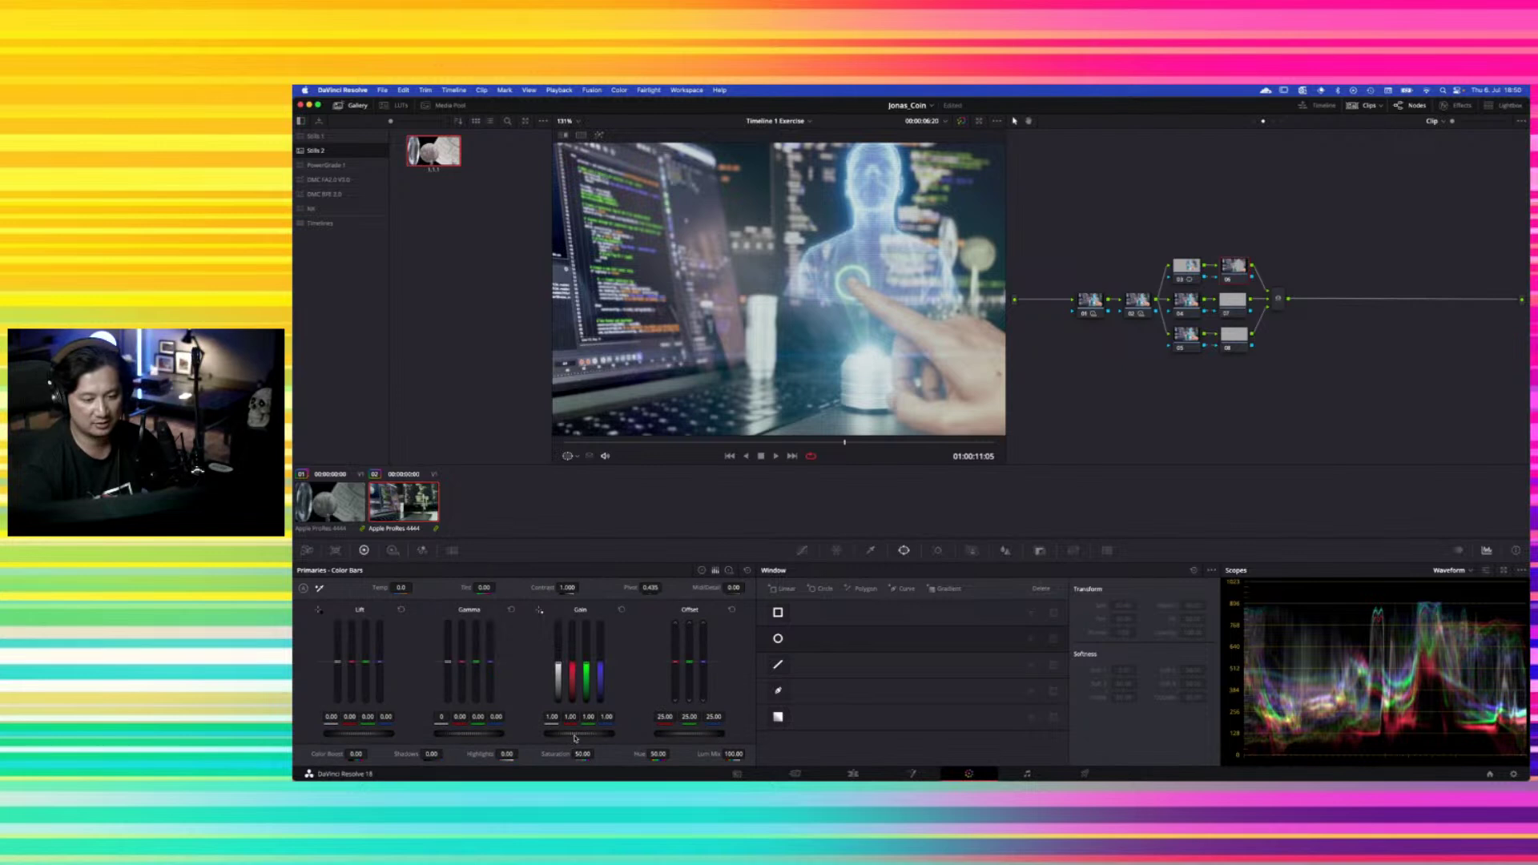
{"action": "left_click_drag", "start_coordinate": [563, 734], "coordinate": [559, 734]}
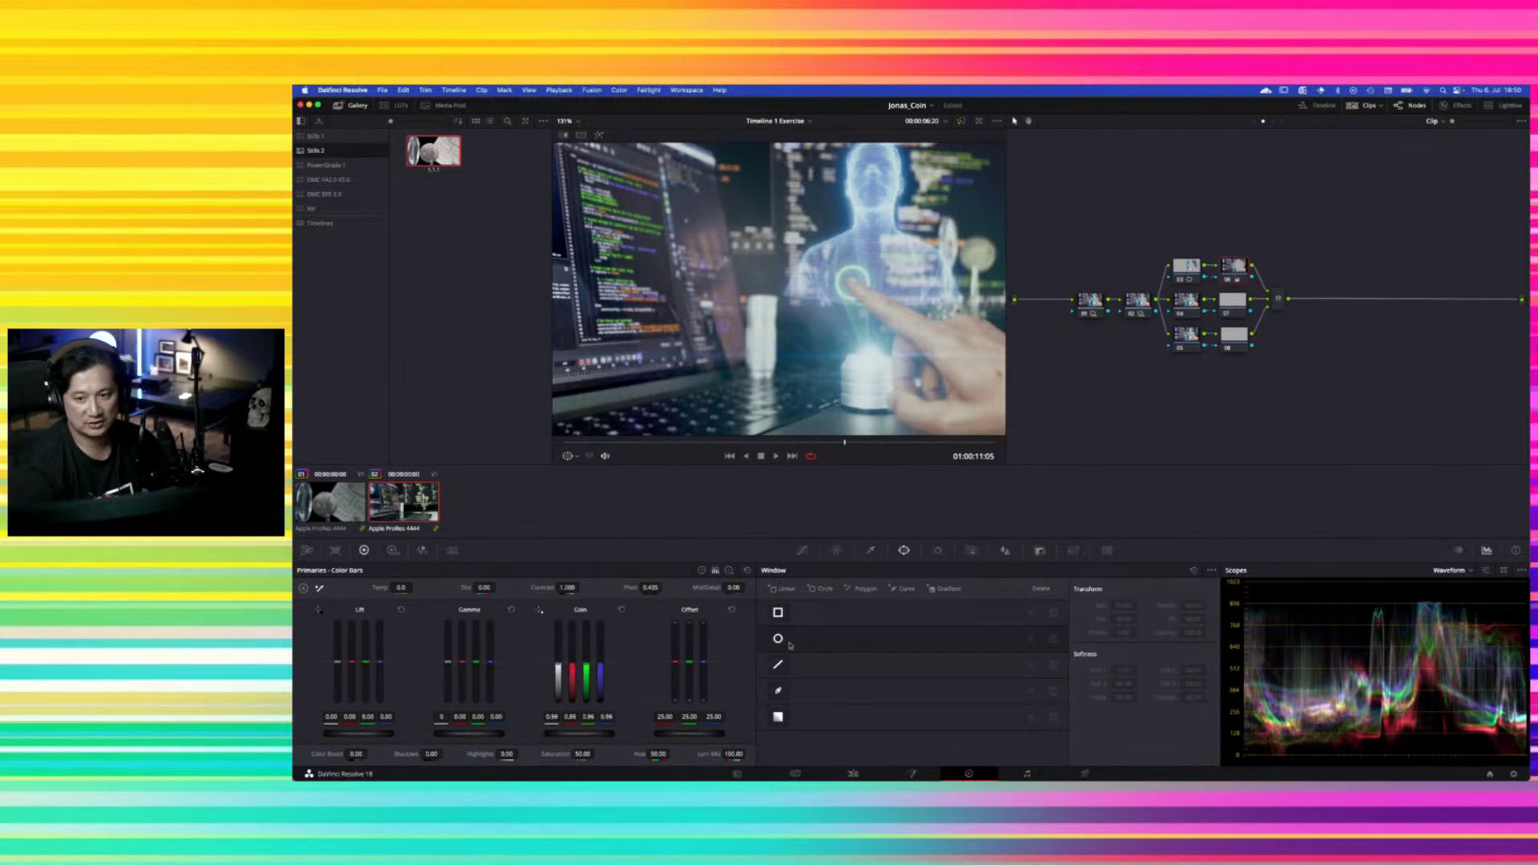
{"action": "left_click", "coordinate": [1182, 280]}
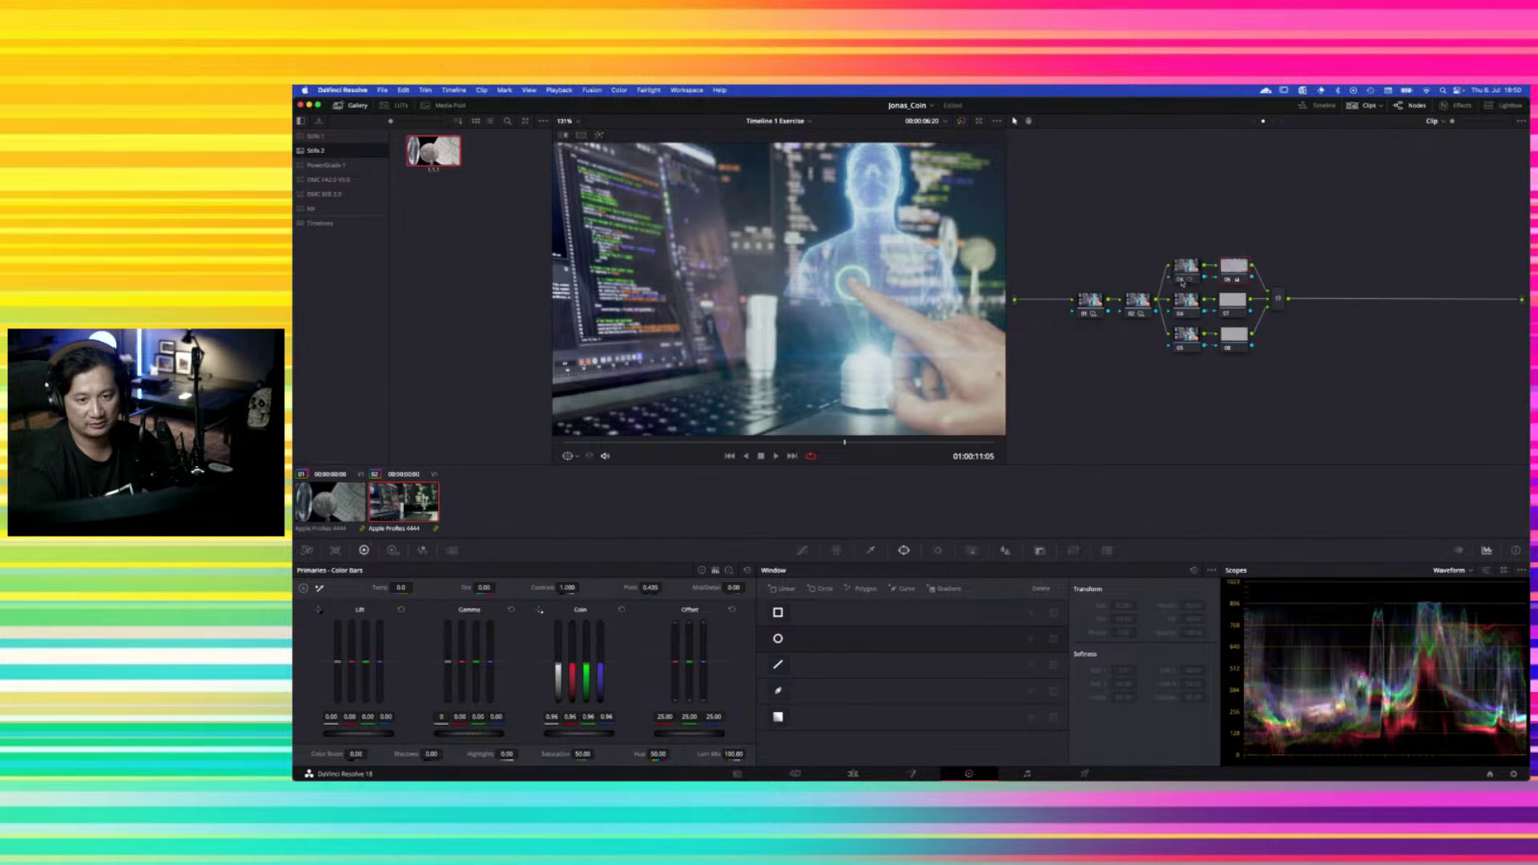
Fit a tall oval power window around the hologram figure in node 04, with softness of about 4.54
{"action": "left_click", "coordinate": [1185, 302]}
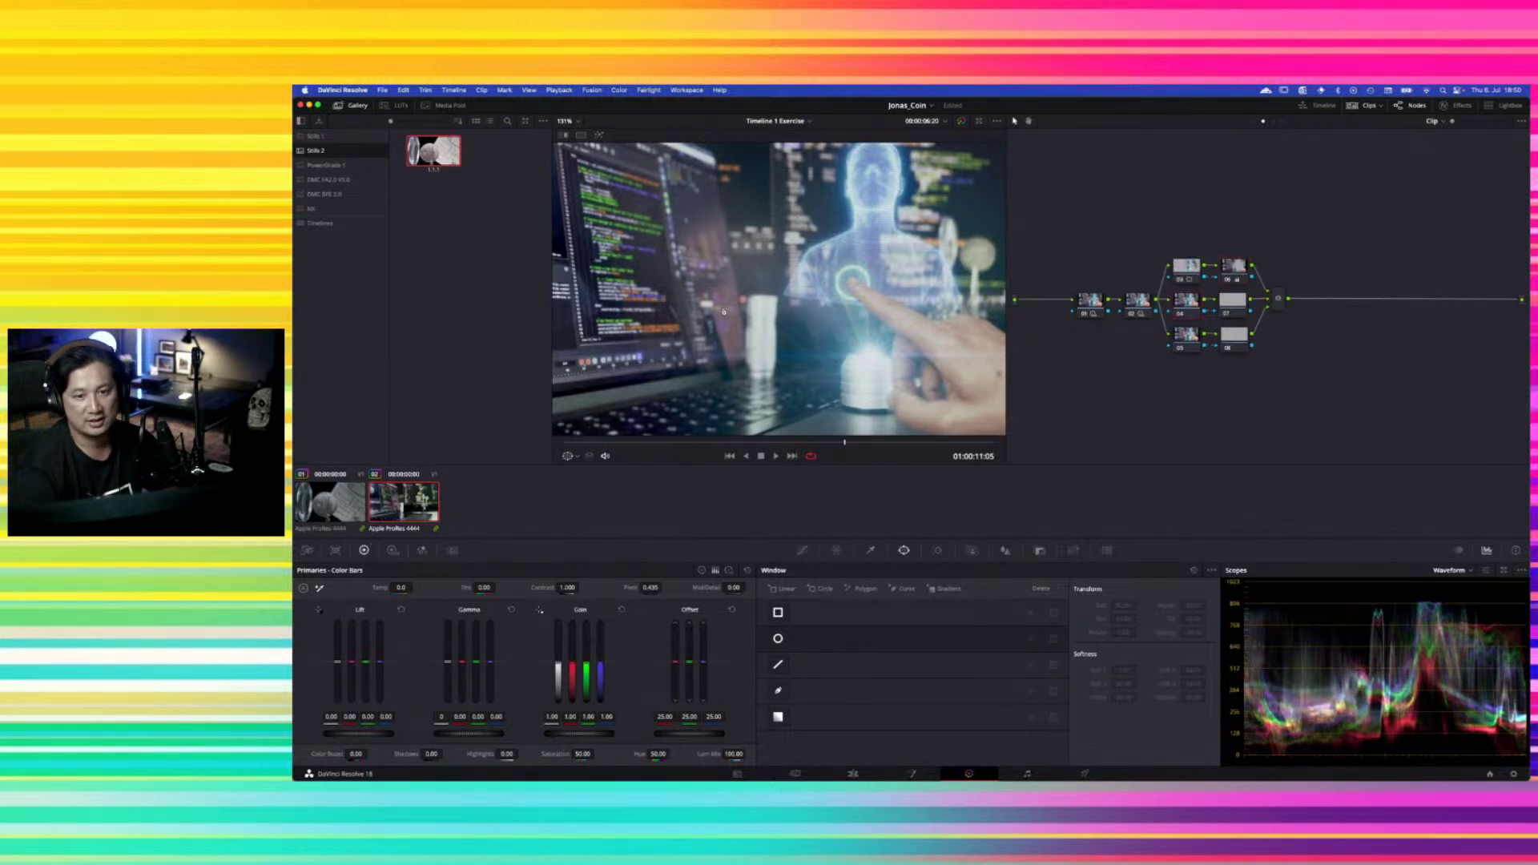
{"action": "left_click", "coordinate": [777, 639]}
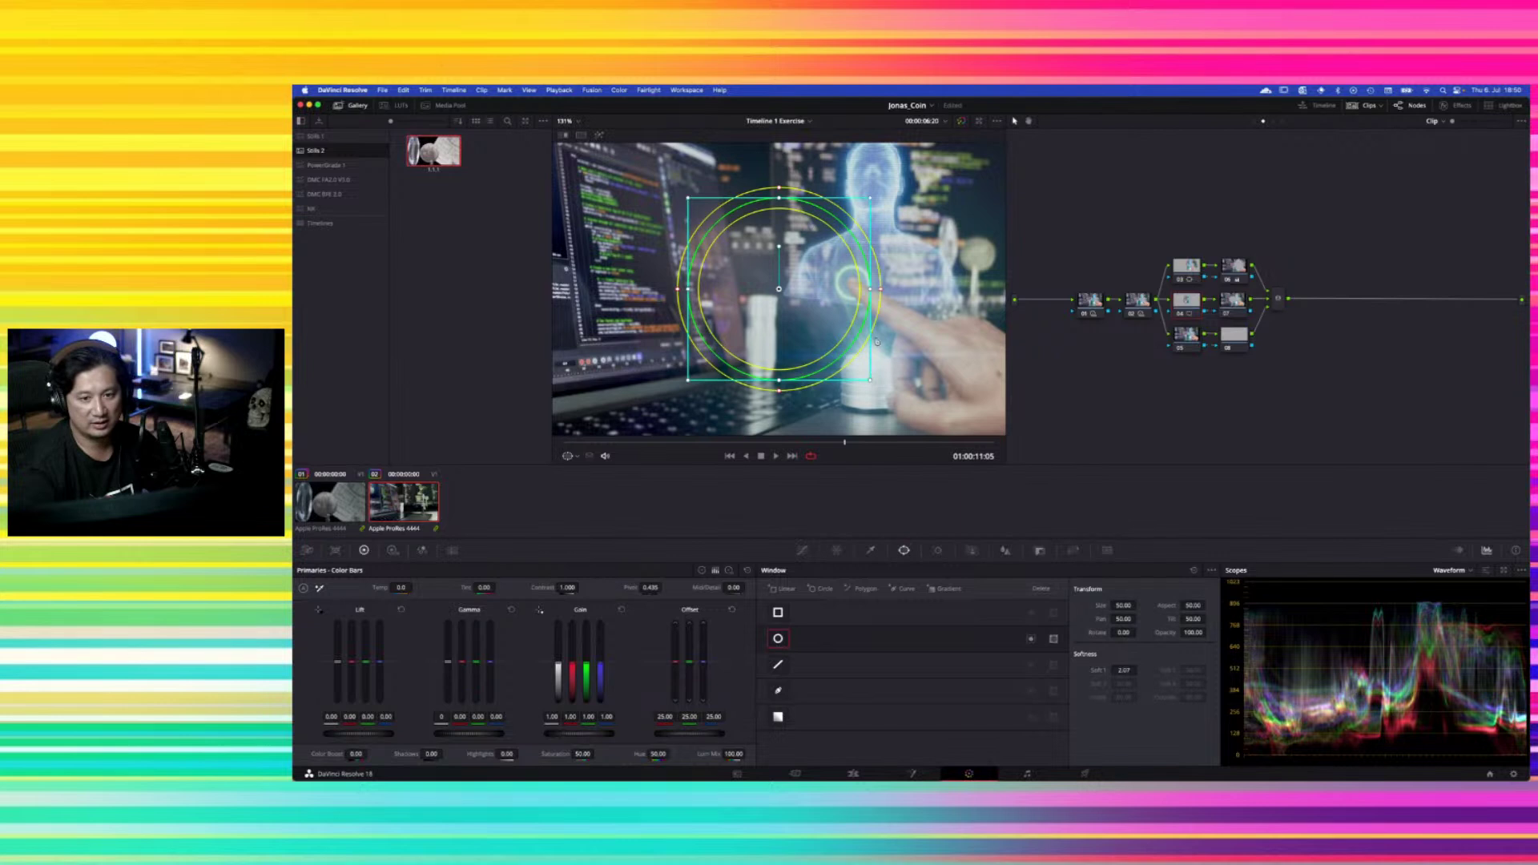
{"action": "left_click_drag", "start_coordinate": [689, 290], "coordinate": [874, 378]}
{"action": "left_click_drag", "start_coordinate": [801, 246], "coordinate": [879, 280]}
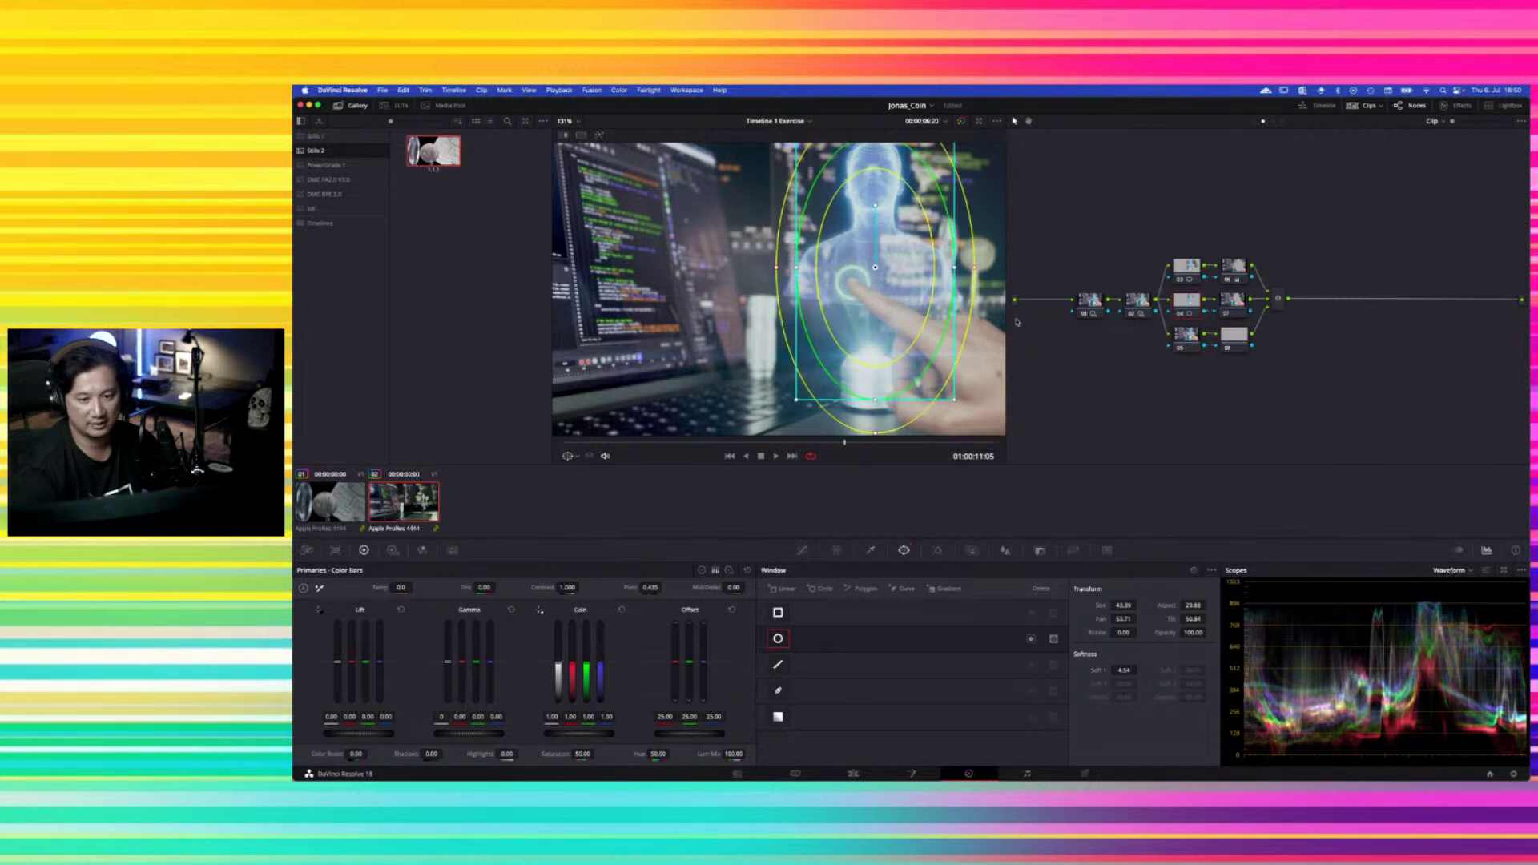
Scrub through the hologram shot to check the oval window, and set node 04's midtone detail to 25
{"action": "left_click_drag", "start_coordinate": [844, 441], "coordinate": [702, 451]}
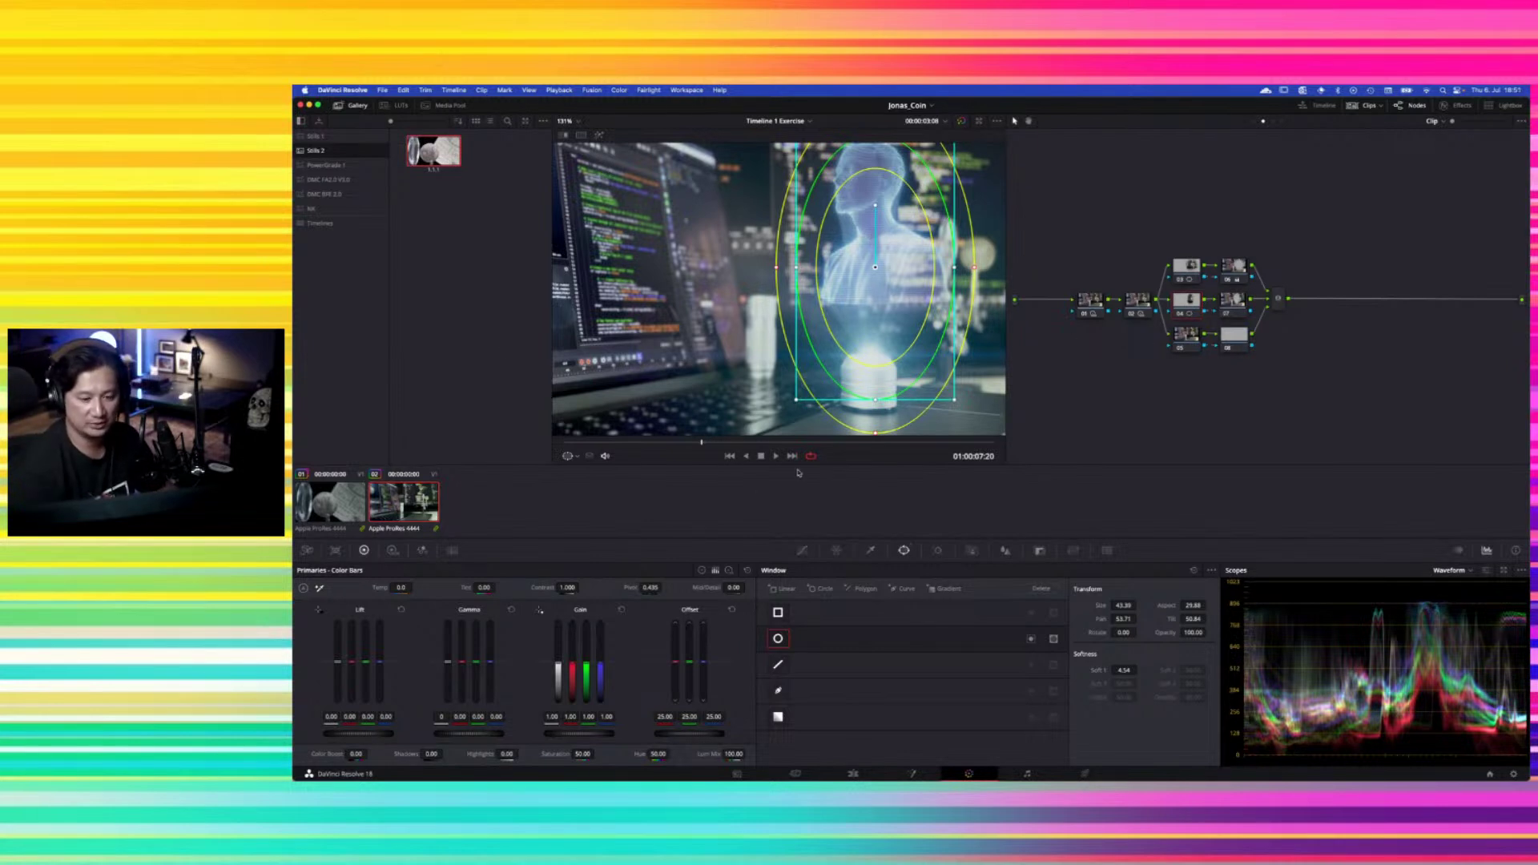
{"action": "left_click_drag", "start_coordinate": [709, 444], "coordinate": [830, 440]}
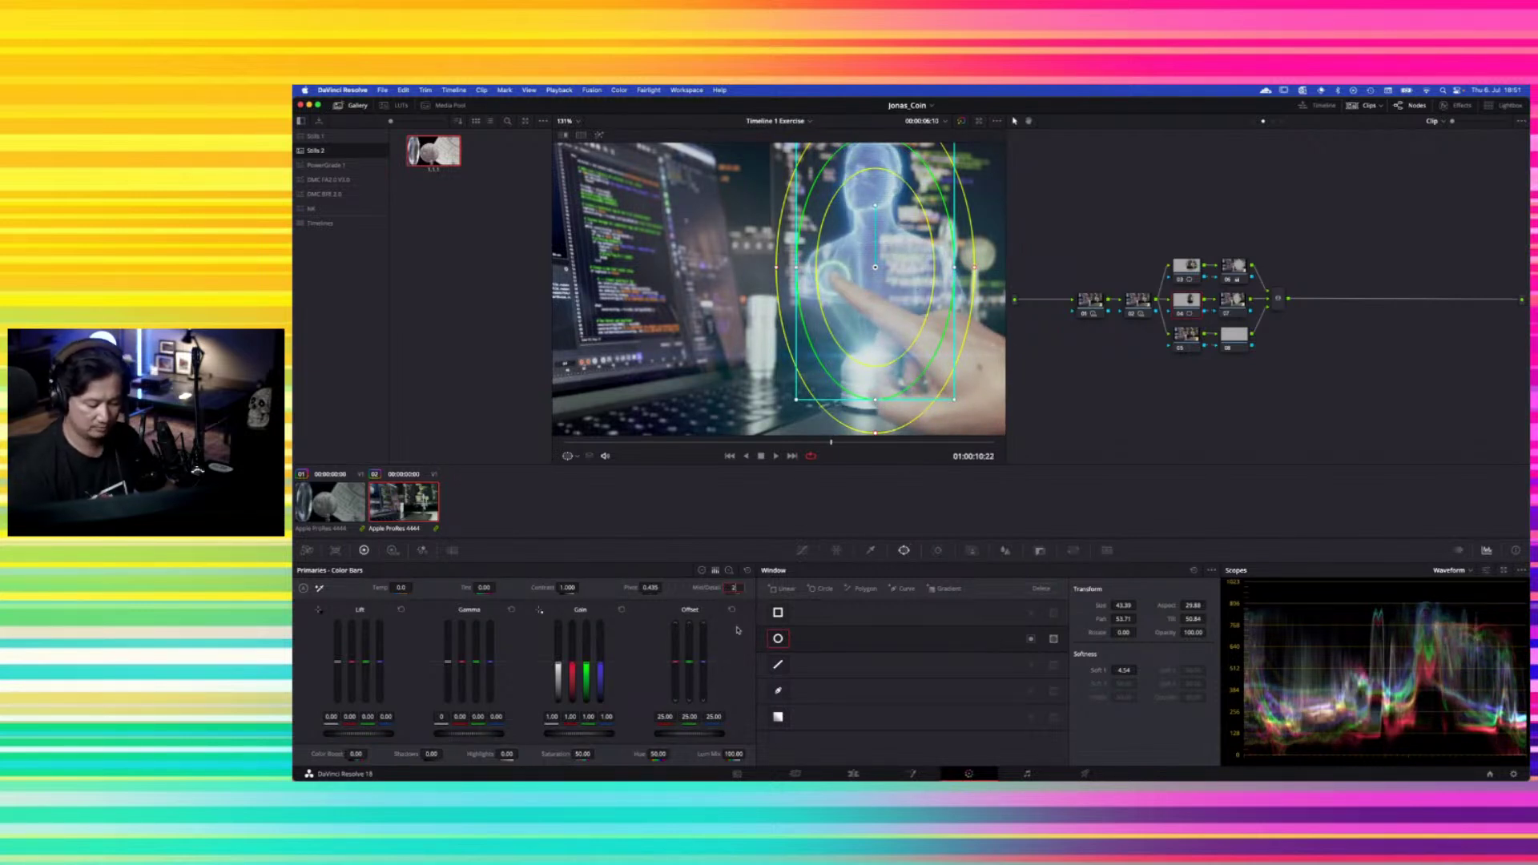
{"action": "type", "text": "25"}
{"action": "key", "text": "Return"}
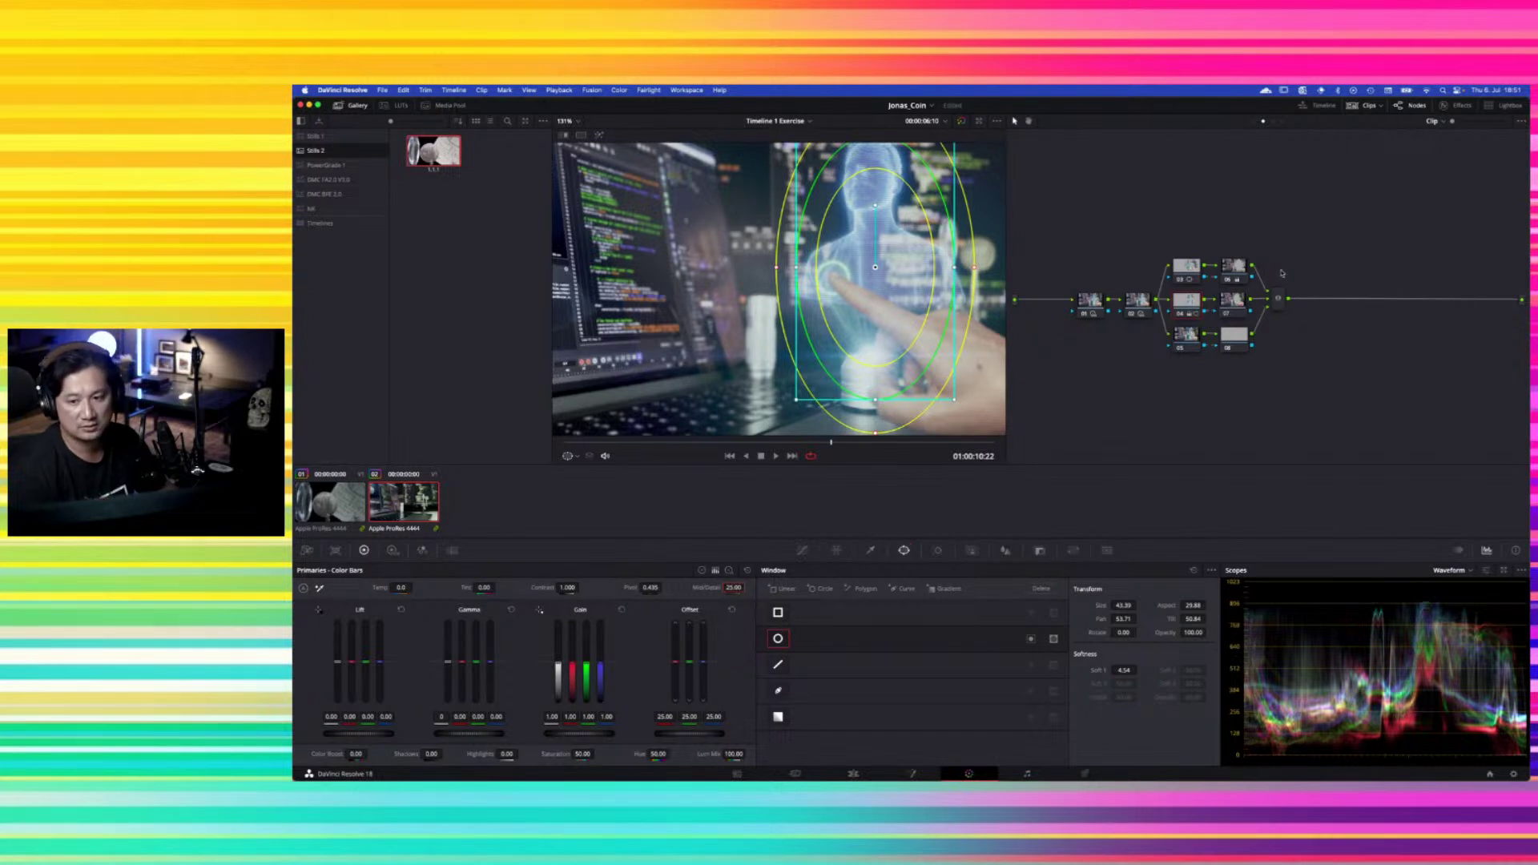
Toggle node 04 to compare its effect and inspect the hologram shot in full-screen view
{"action": "left_click", "coordinate": [1184, 317]}
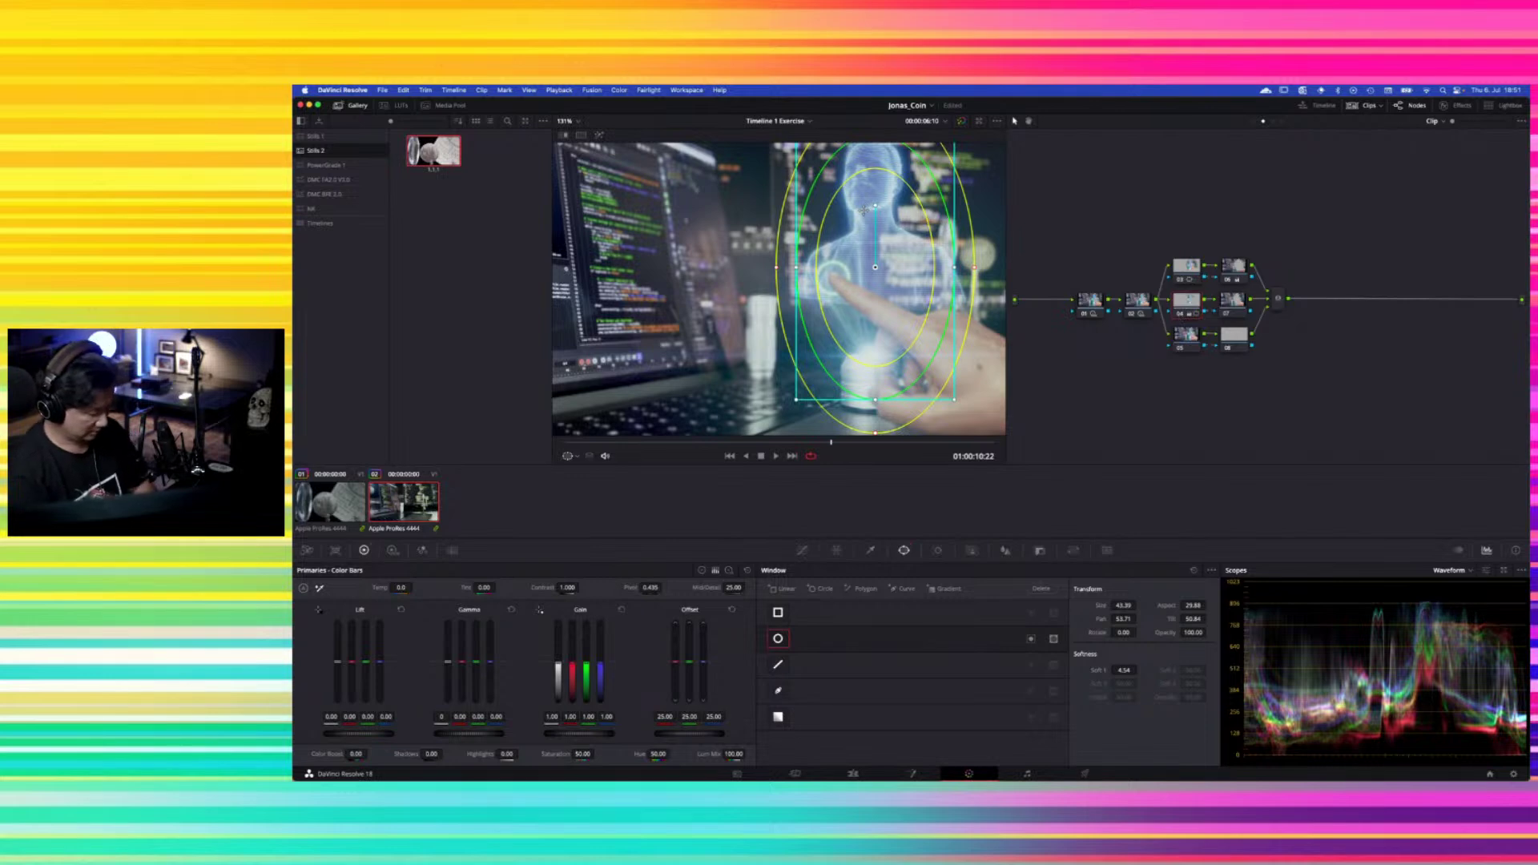
{"action": "key", "text": "super+f"}
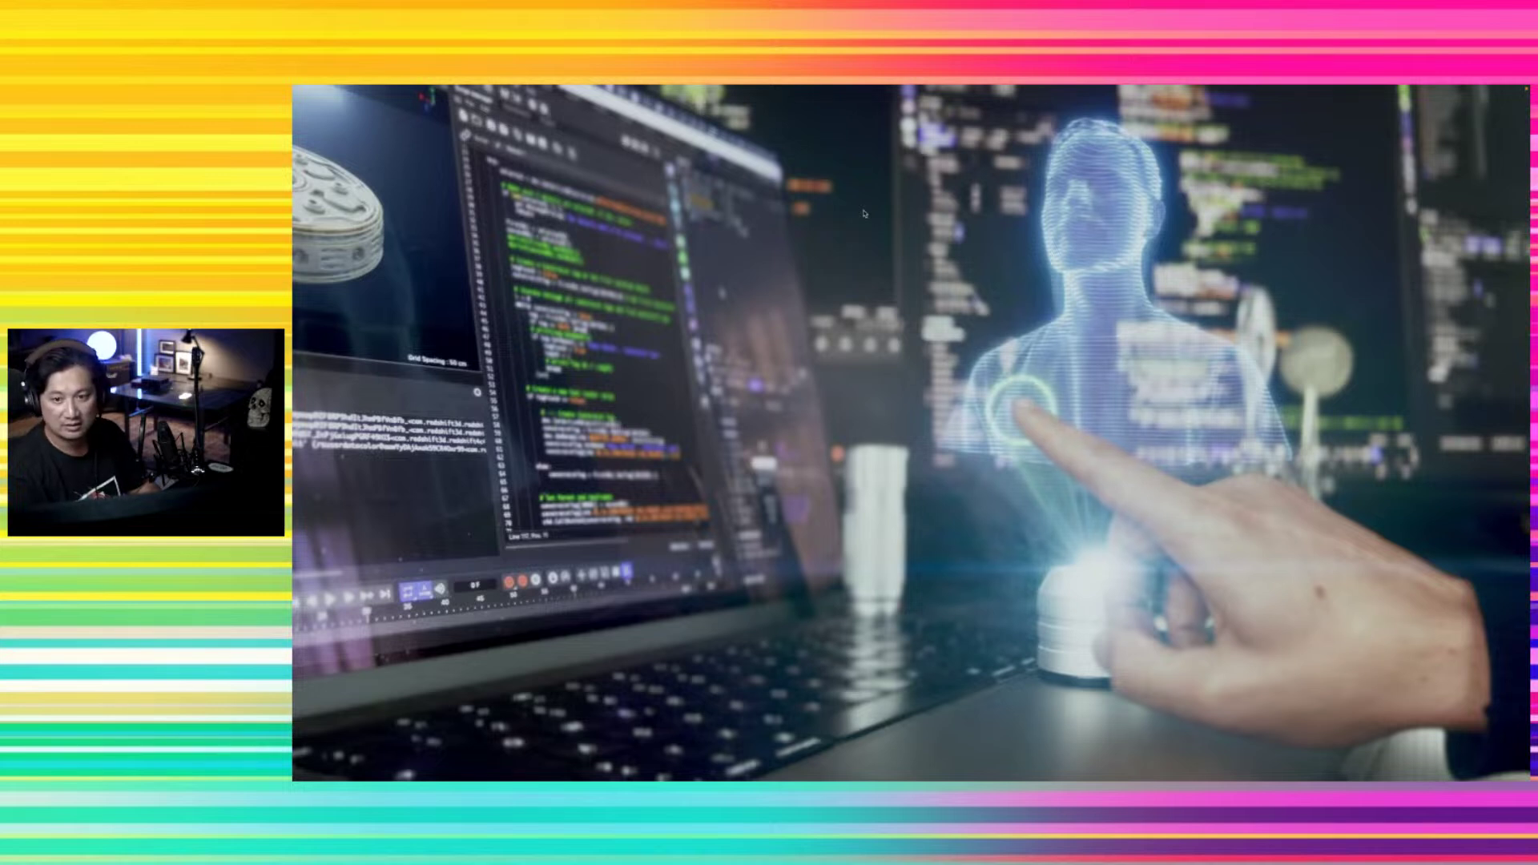
{"action": "mouse_move", "coordinate": [1092, 253]}
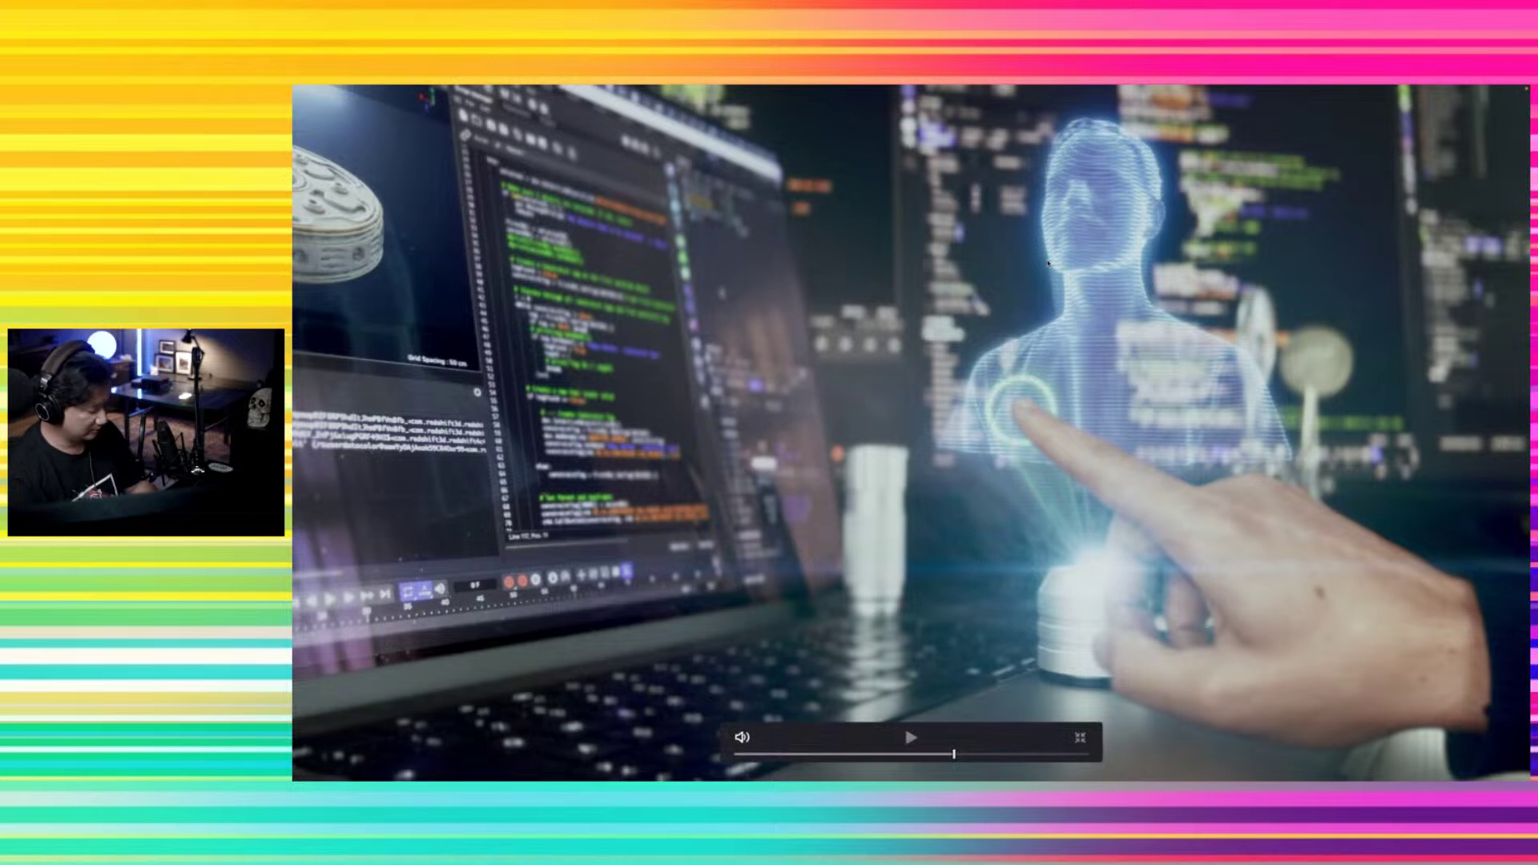
{"action": "key", "text": "Escape"}
Lower the gain to 0.99 in node 07, and reselect the oval-window node 04
{"action": "left_click", "coordinate": [1251, 343]}
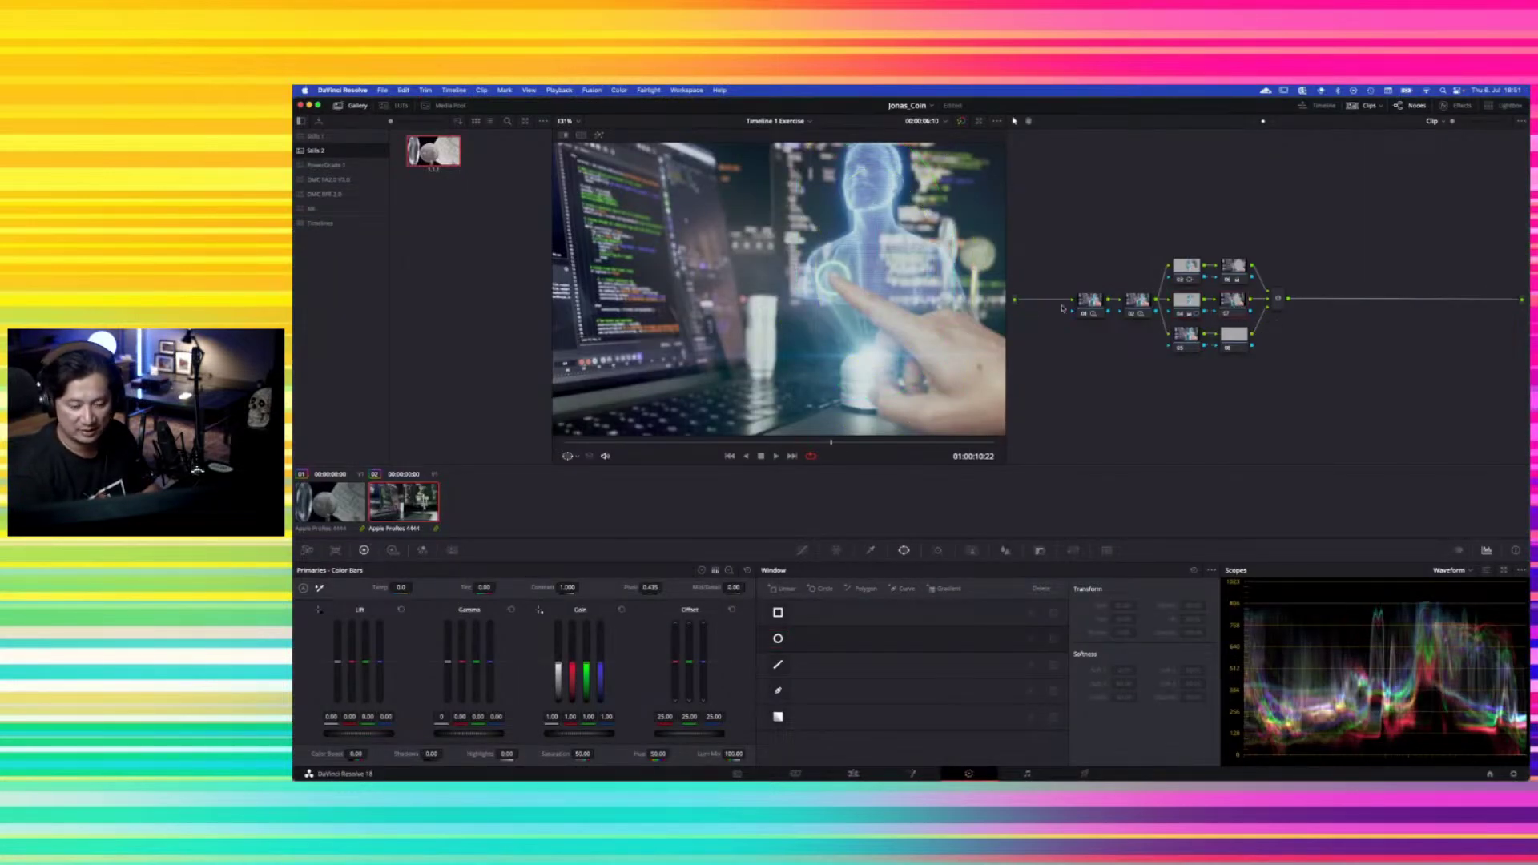
{"action": "left_click_drag", "start_coordinate": [579, 735], "coordinate": [572, 735]}
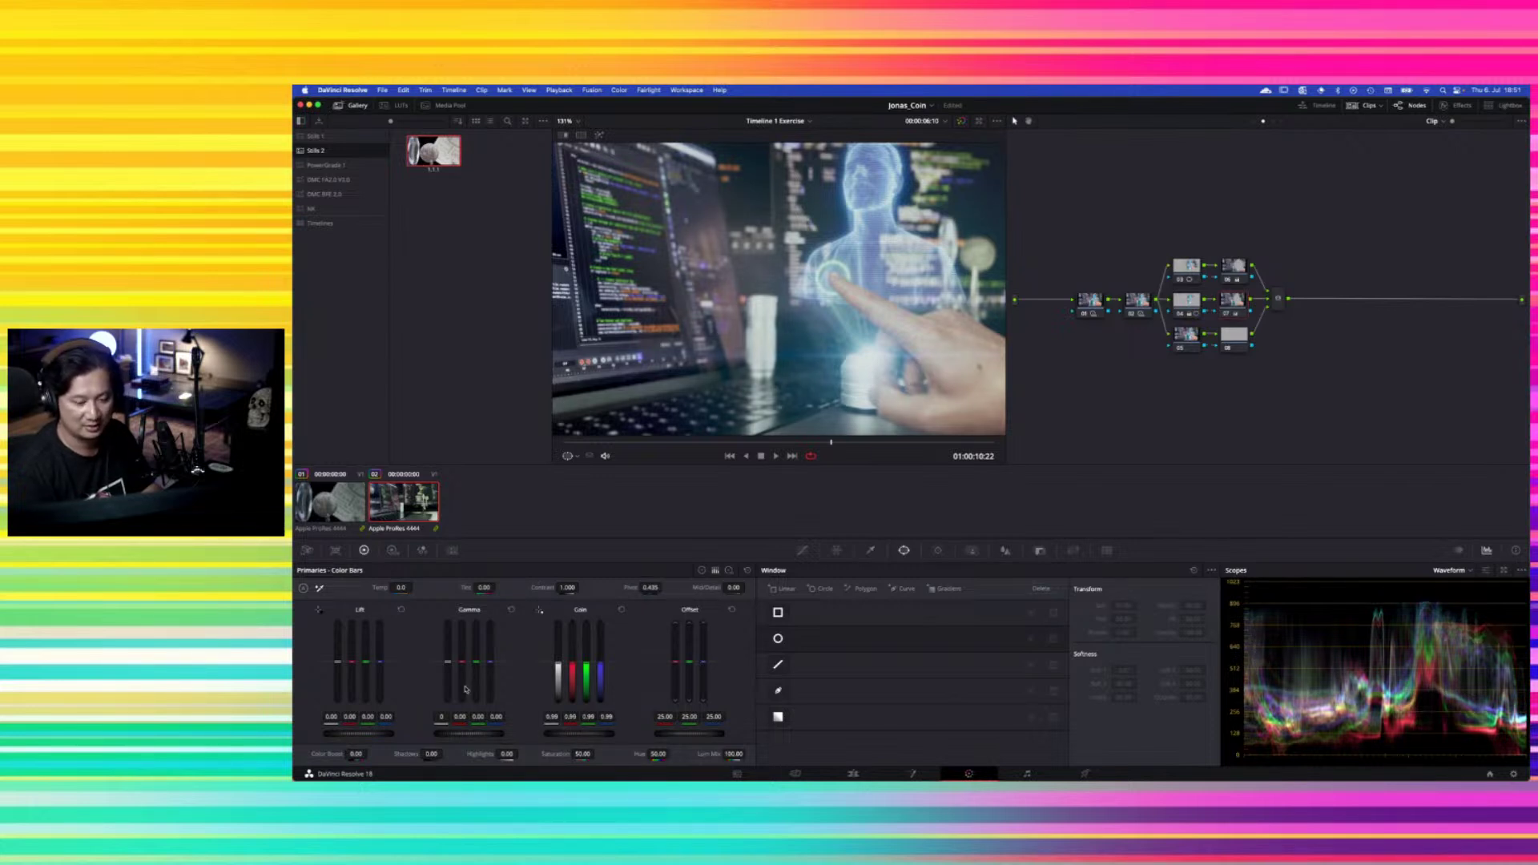
{"action": "left_click", "coordinate": [1190, 304]}
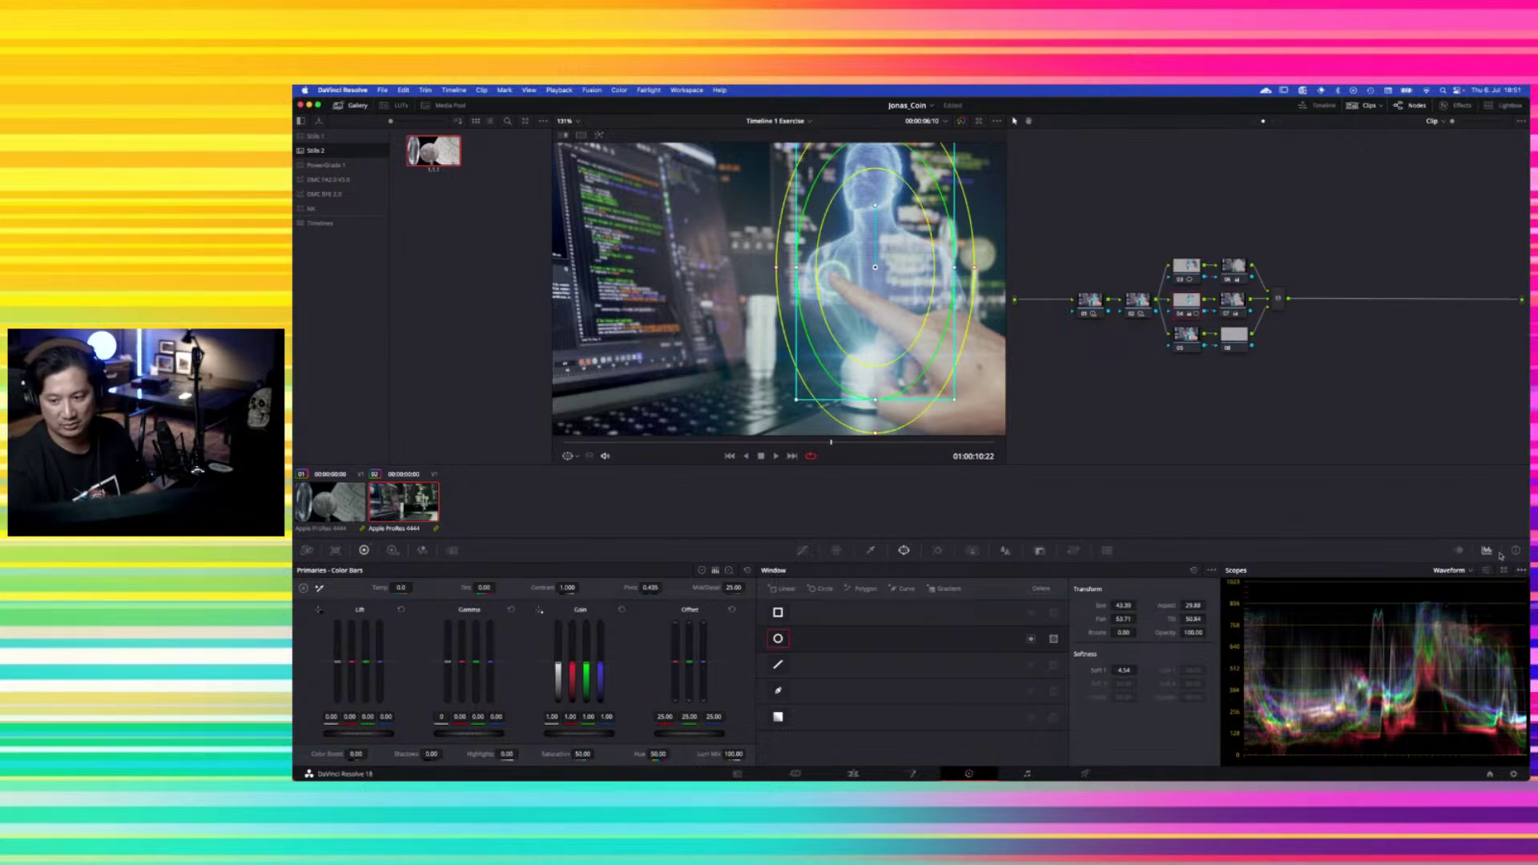
Show the clip's keyframes and set node 04's key output gain to 0 at 01:00:06:20, just before the hologram appears
{"action": "left_click", "coordinate": [1458, 551]}
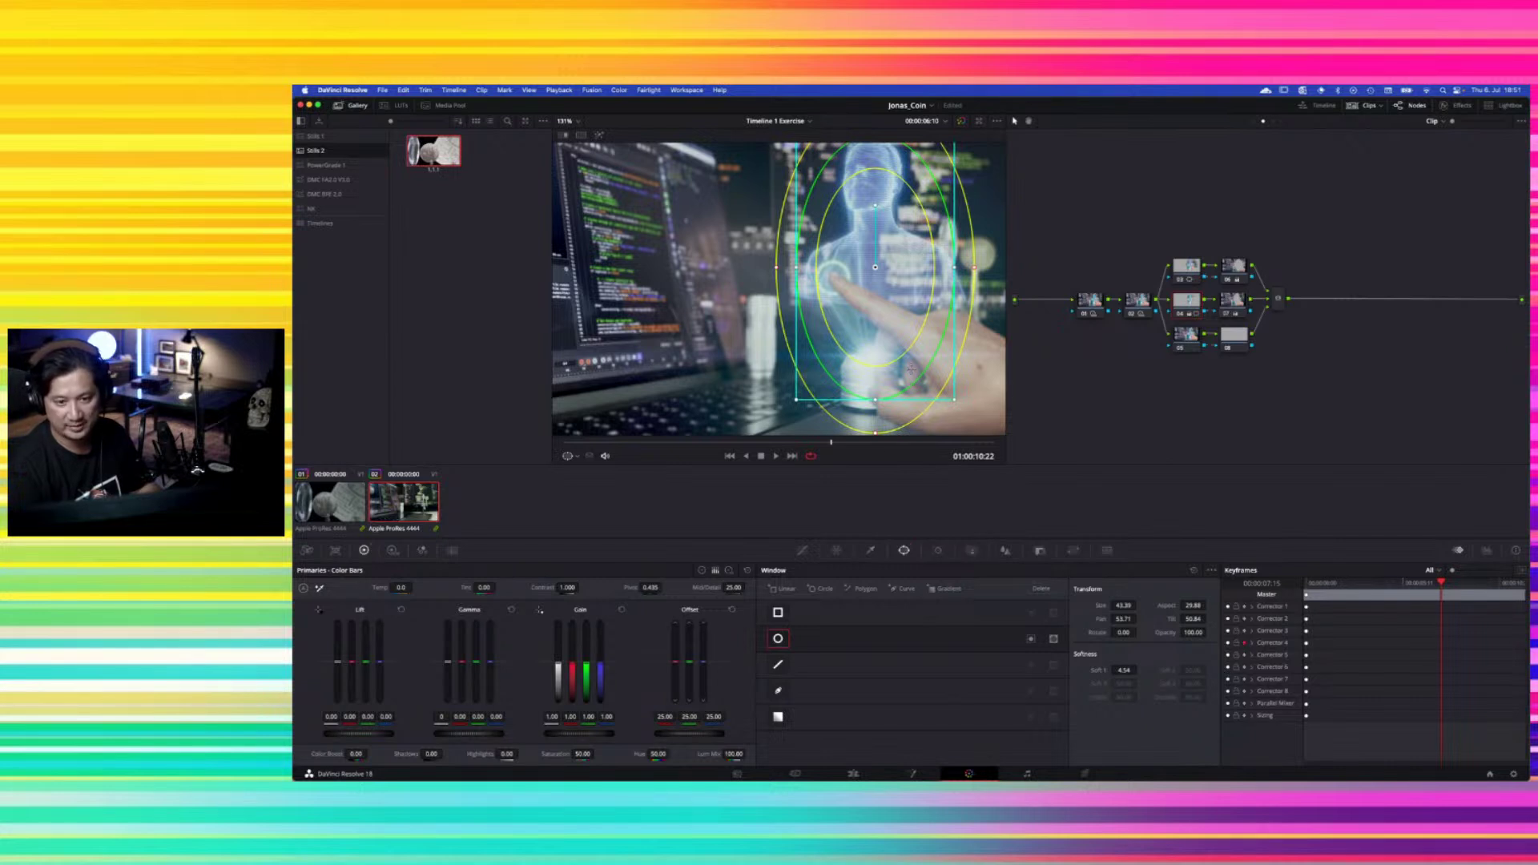
{"action": "left_click_drag", "start_coordinate": [835, 446], "coordinate": [820, 442]}
{"action": "left_click_drag", "start_coordinate": [812, 442], "coordinate": [642, 442]}
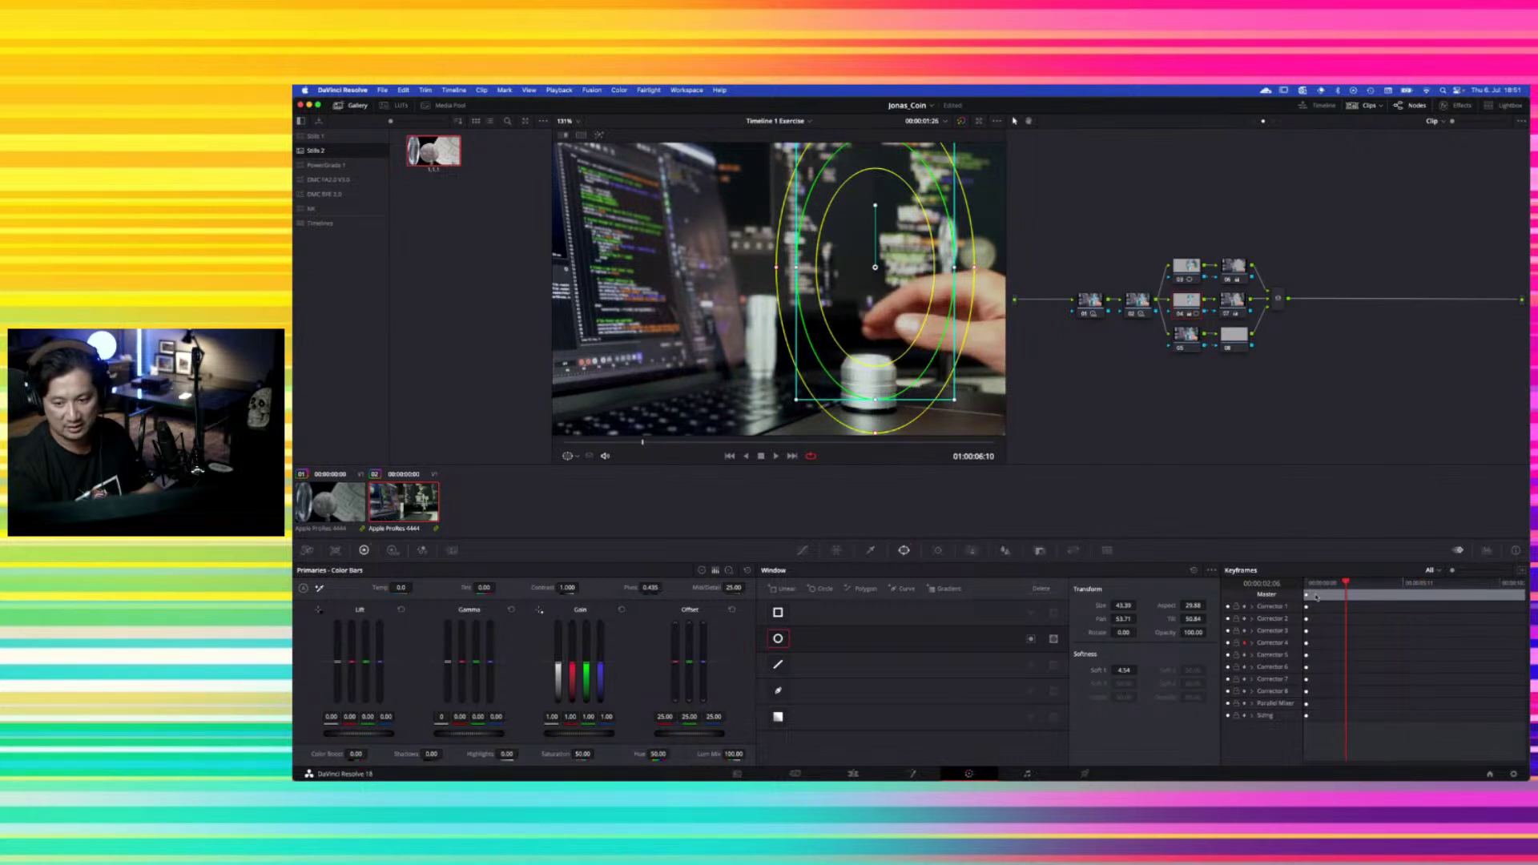
{"action": "left_click", "coordinate": [1349, 584]}
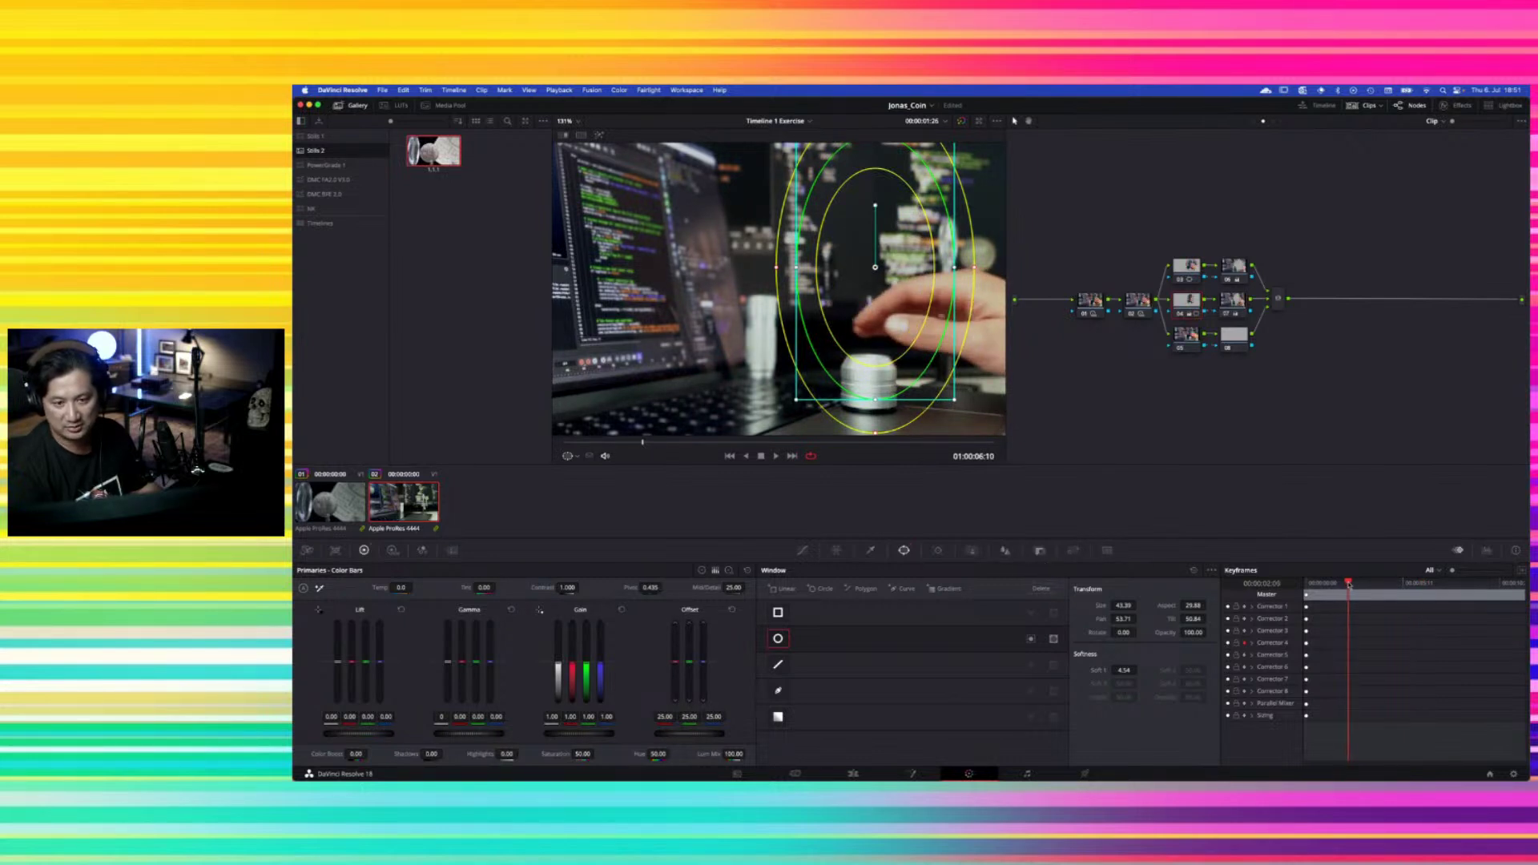
{"action": "left_click_drag", "start_coordinate": [1349, 583], "coordinate": [1353, 585]}
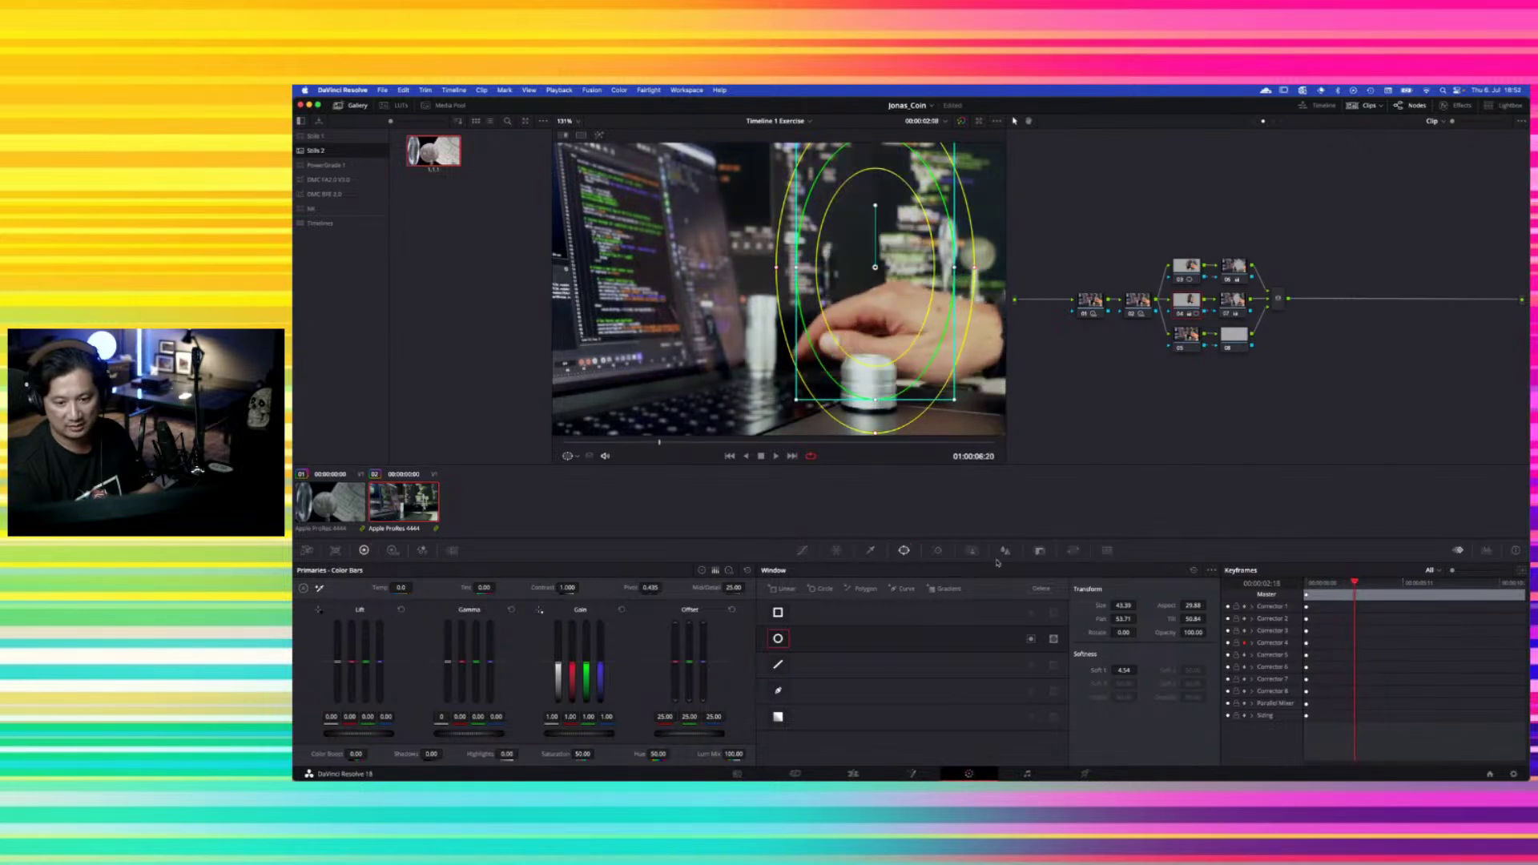
{"action": "left_click", "coordinate": [1040, 551]}
{"action": "left_click", "coordinate": [1118, 668]}
{"action": "type", "text": "0"}
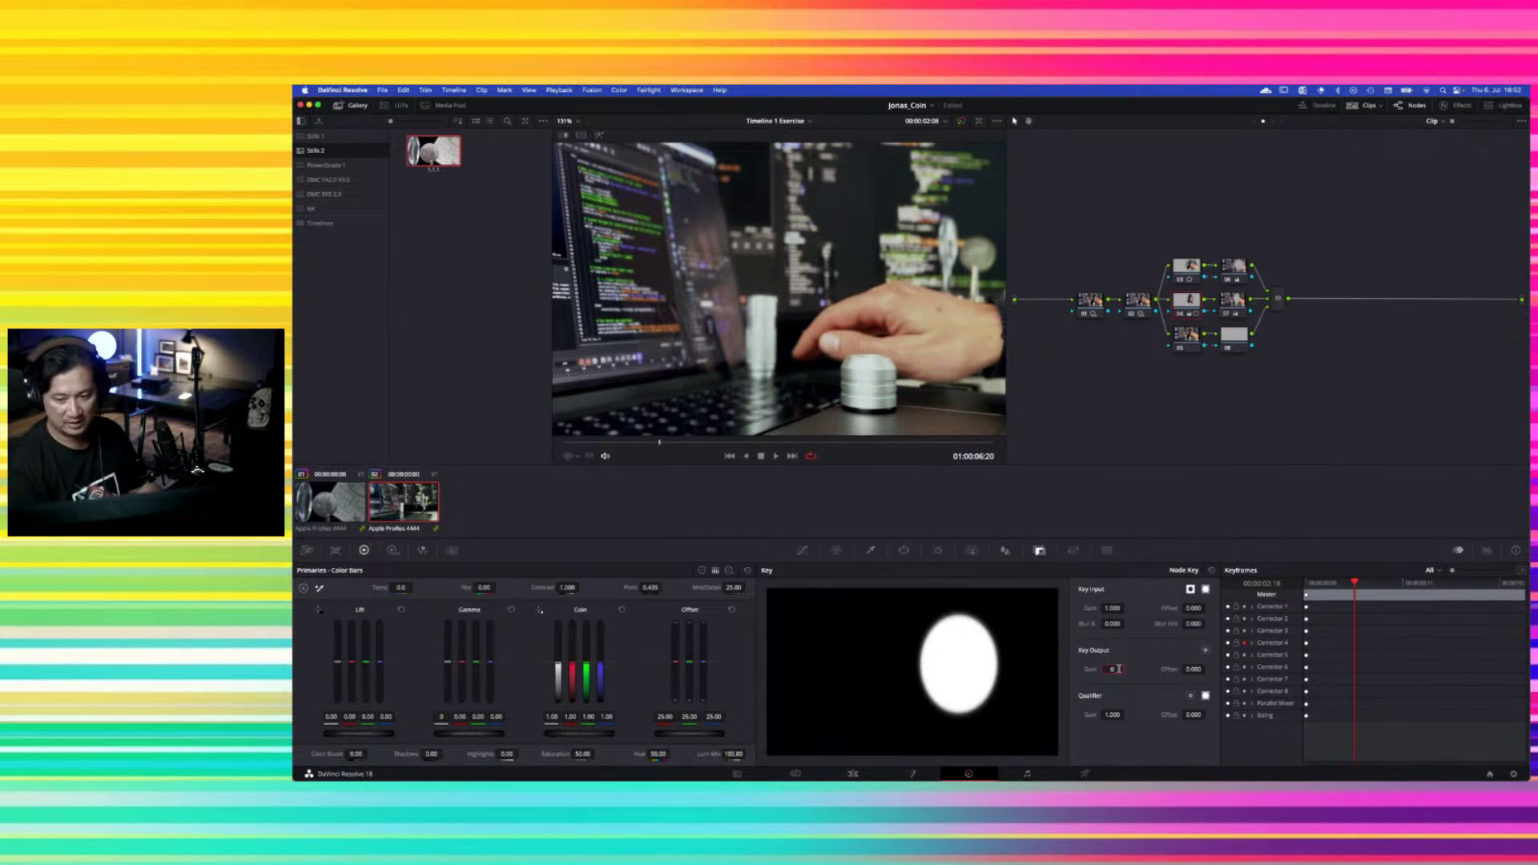
{"action": "key", "text": "Return"}
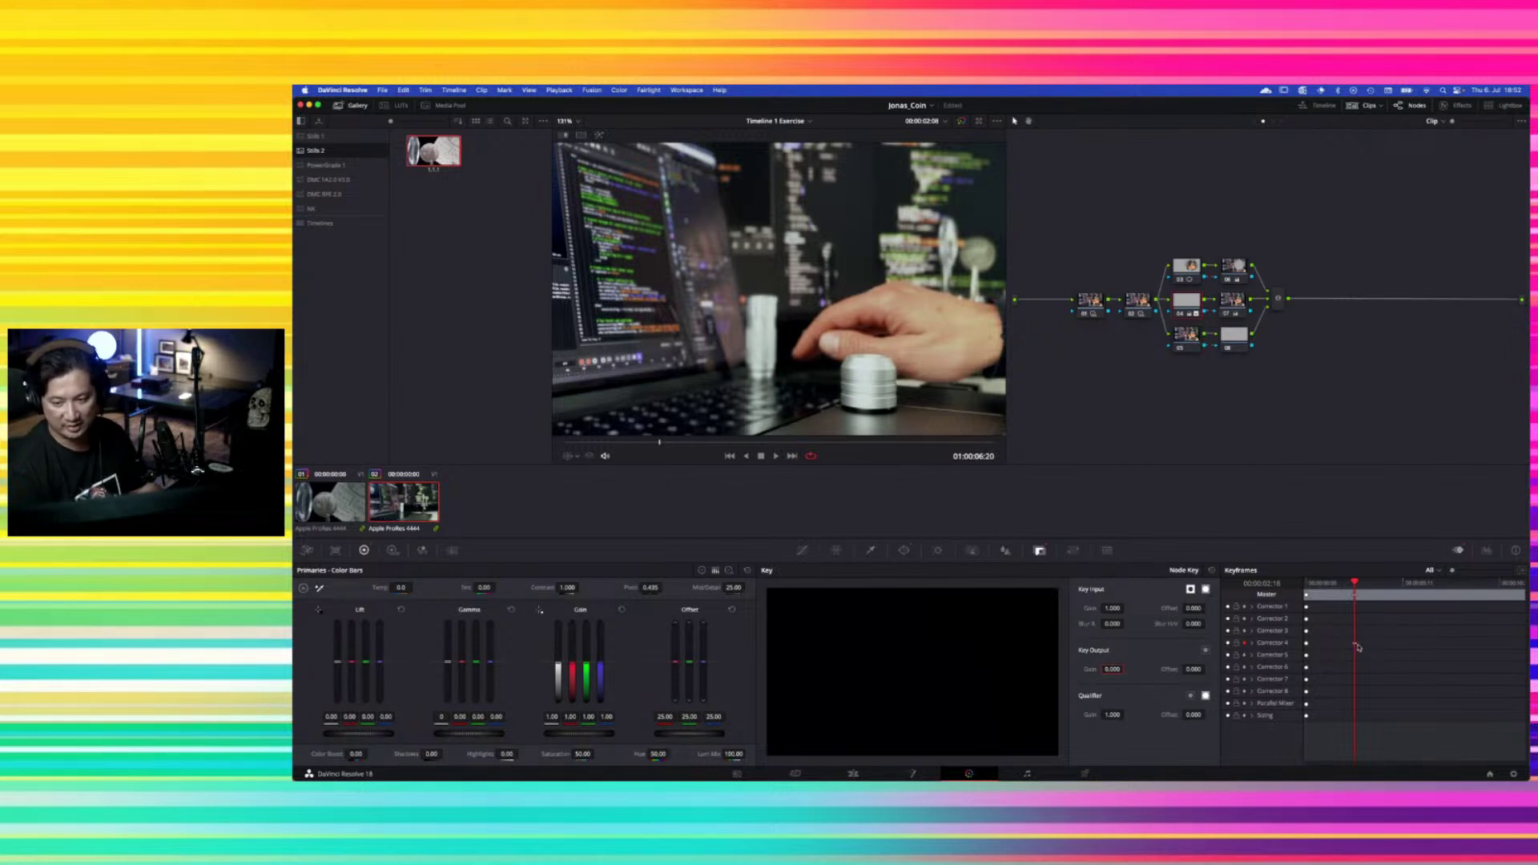
Set node 04's key output gain to 1 at 01:00:07:09, once the hologram is showing
{"action": "left_click_drag", "start_coordinate": [1355, 583], "coordinate": [1367, 582]}
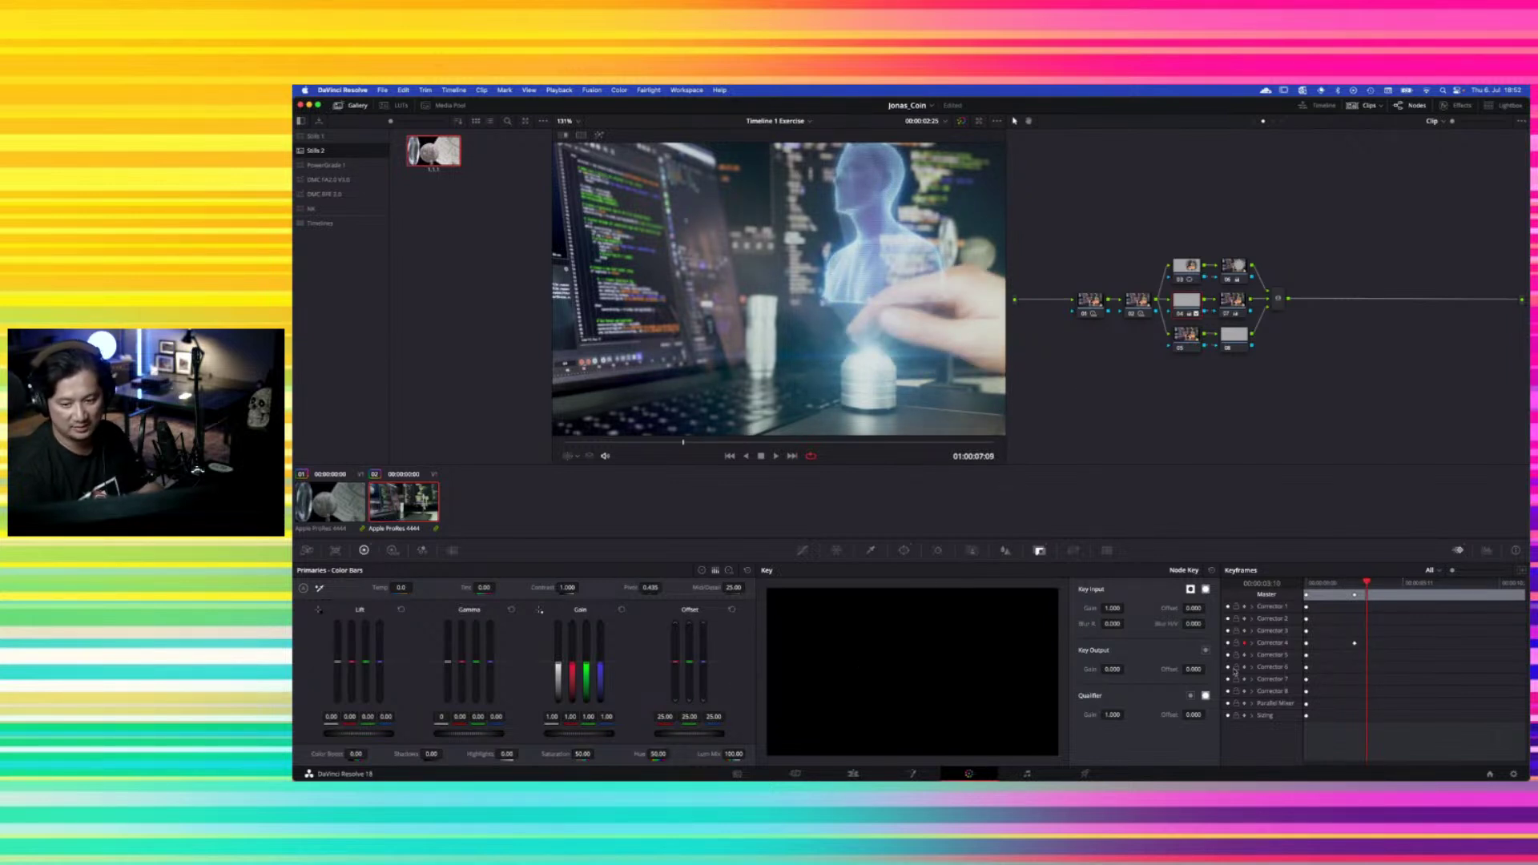
{"action": "double_click", "coordinate": [1110, 669]}
{"action": "type", "text": "1"}
{"action": "key", "text": "Return"}
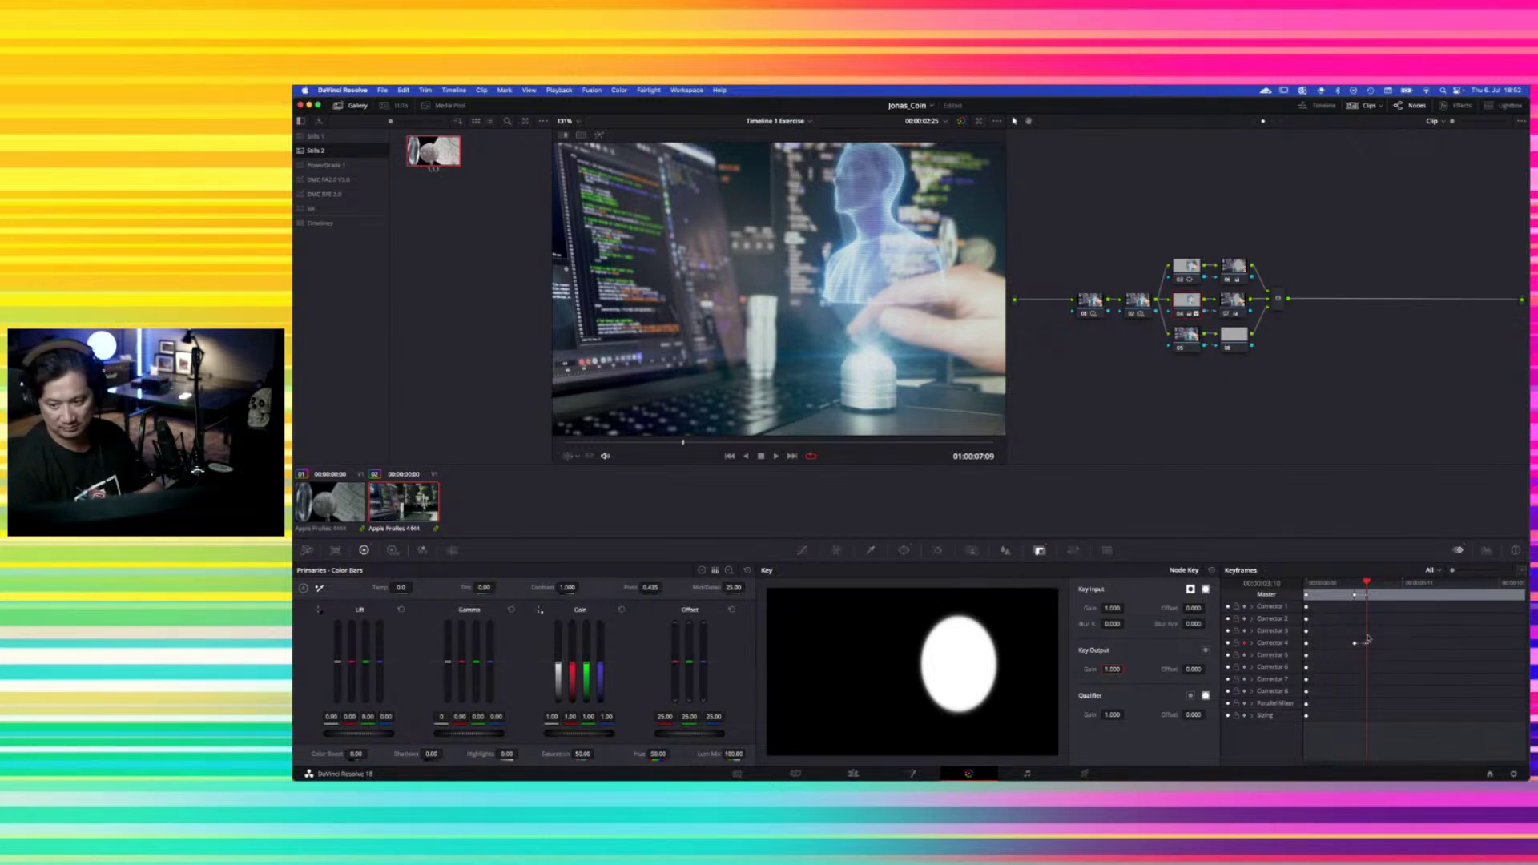
Enlarge the keyframe view temporarily, scrub across node 04's key fade and the rest of the shot, and select the parallel mixer
{"action": "left_click", "coordinate": [1520, 570]}
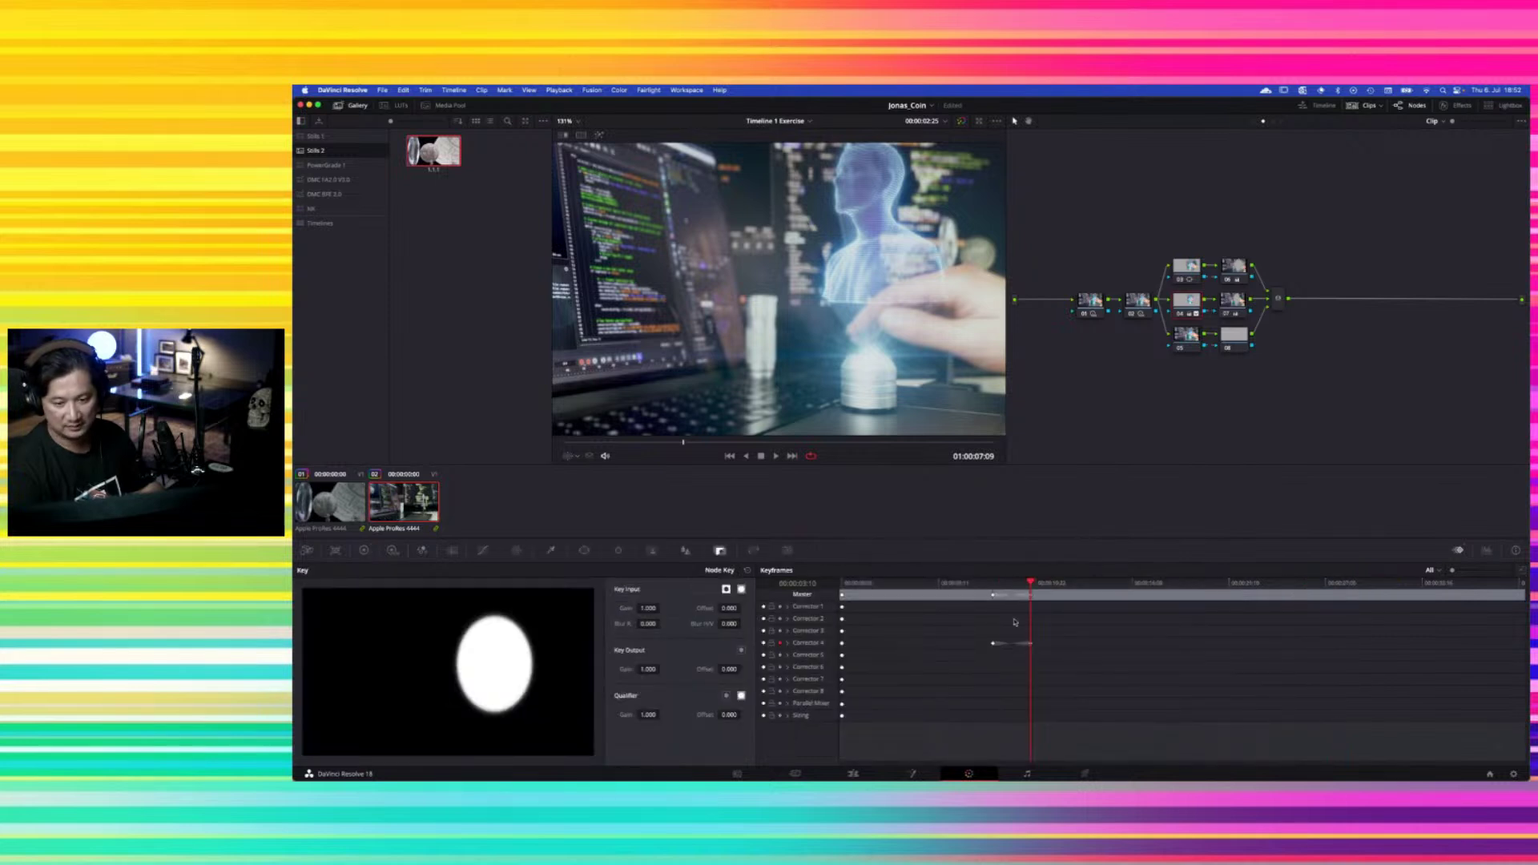
{"action": "left_click", "coordinate": [1004, 584]}
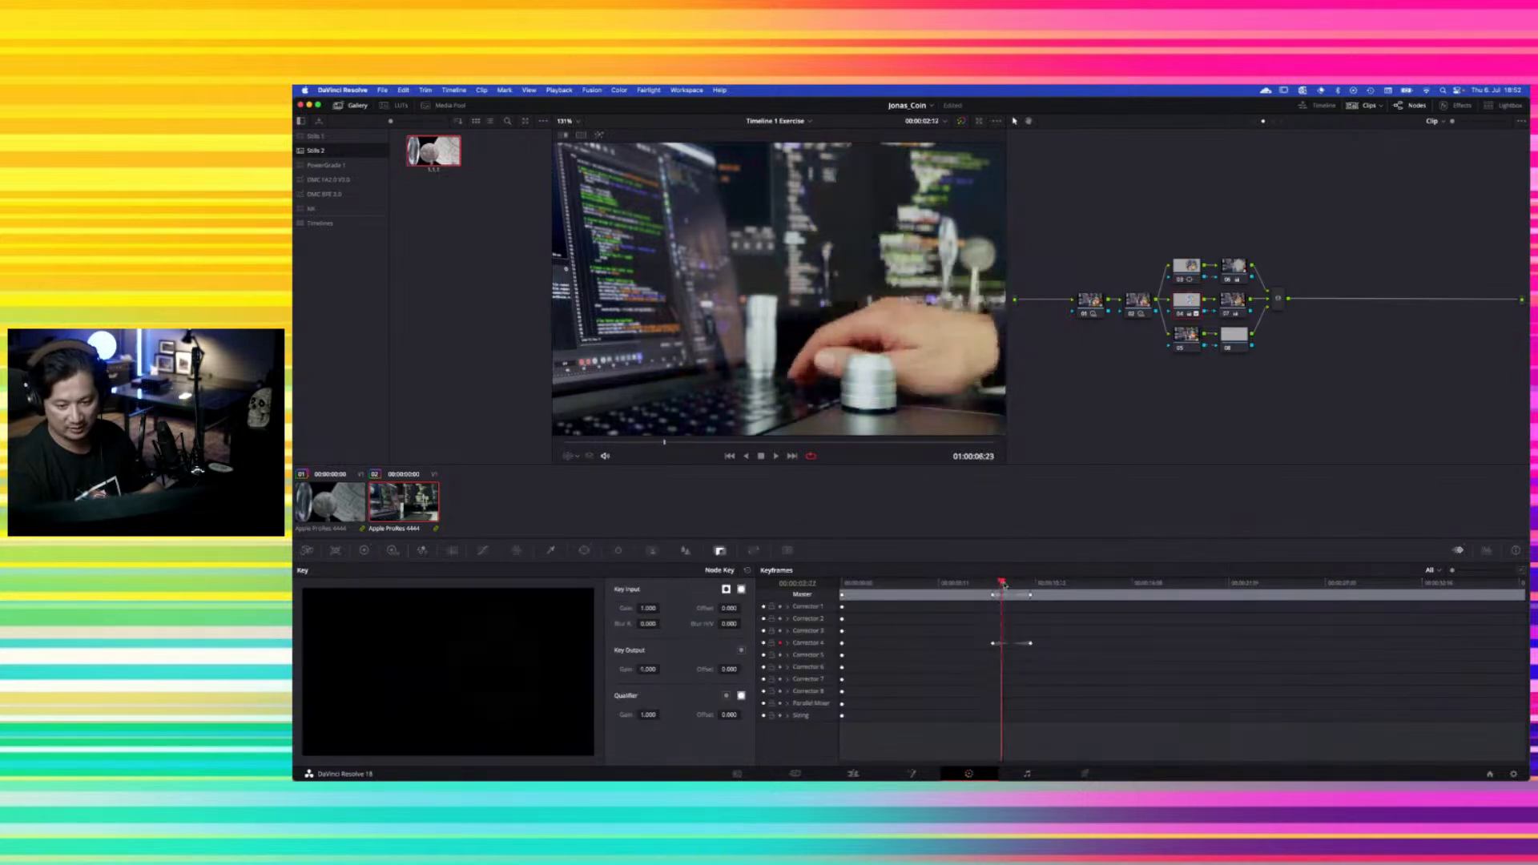
{"action": "mouse_move", "coordinate": [1007, 585]}
{"action": "left_mouse_down"}
{"action": "mouse_move", "coordinate": [994, 585]}
{"action": "mouse_move", "coordinate": [1034, 583]}
{"action": "left_mouse_up"}
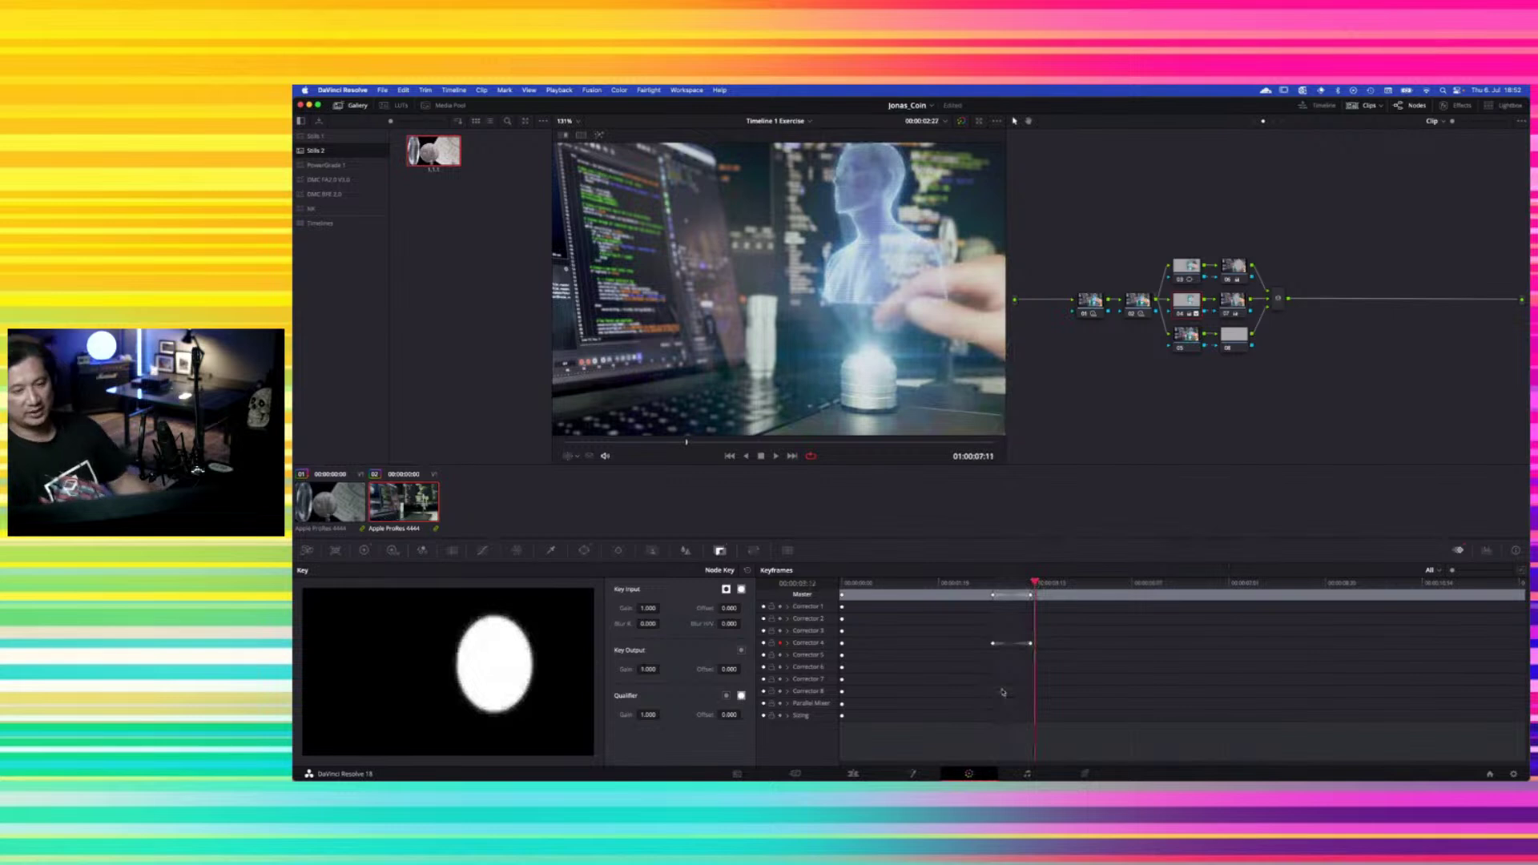
{"action": "left_click", "coordinate": [990, 584]}
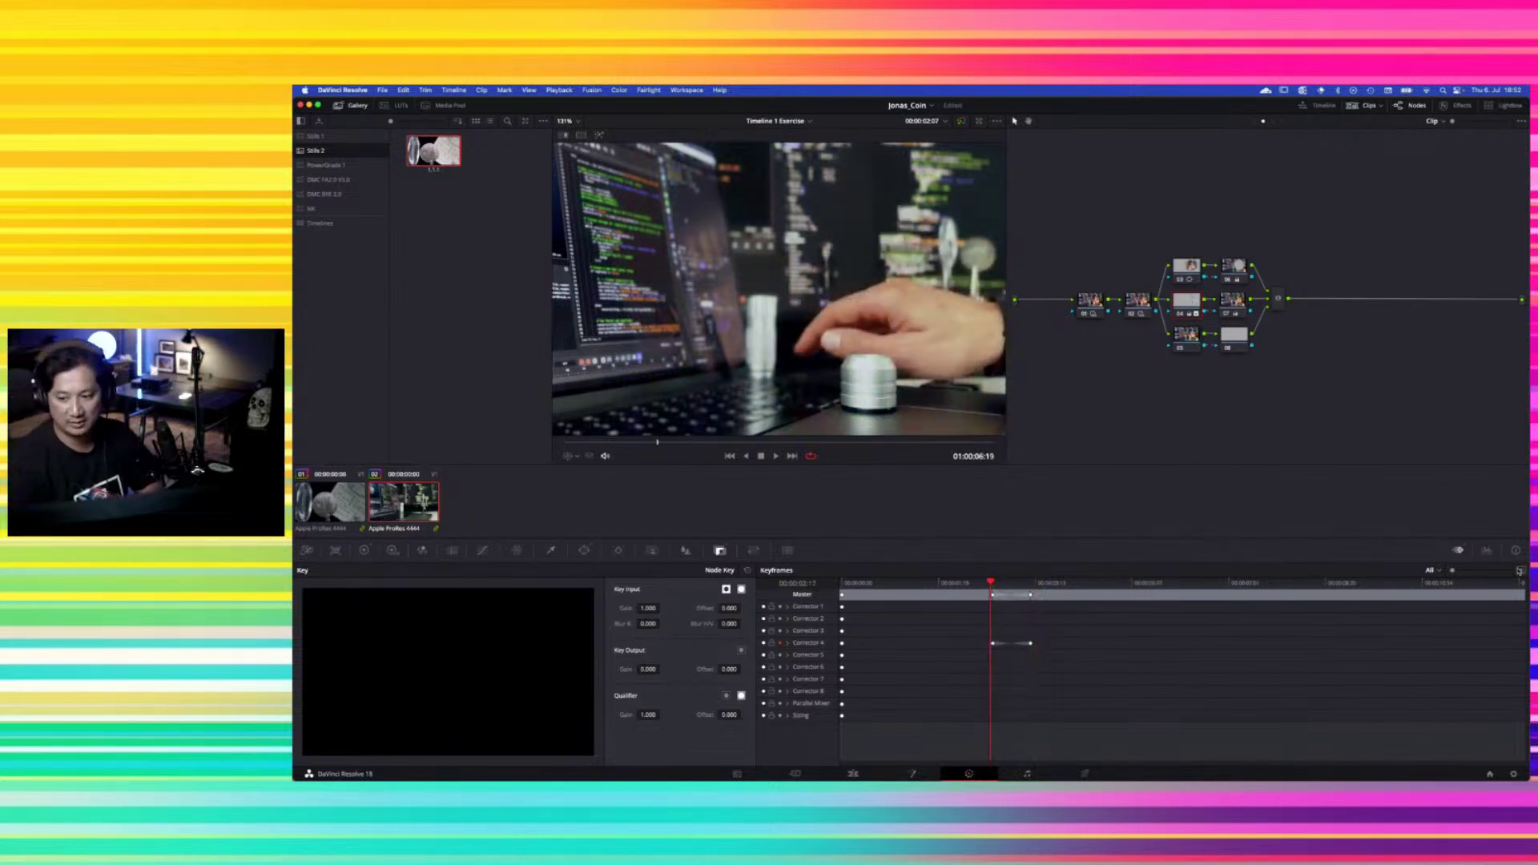
{"action": "left_click", "coordinate": [1521, 570]}
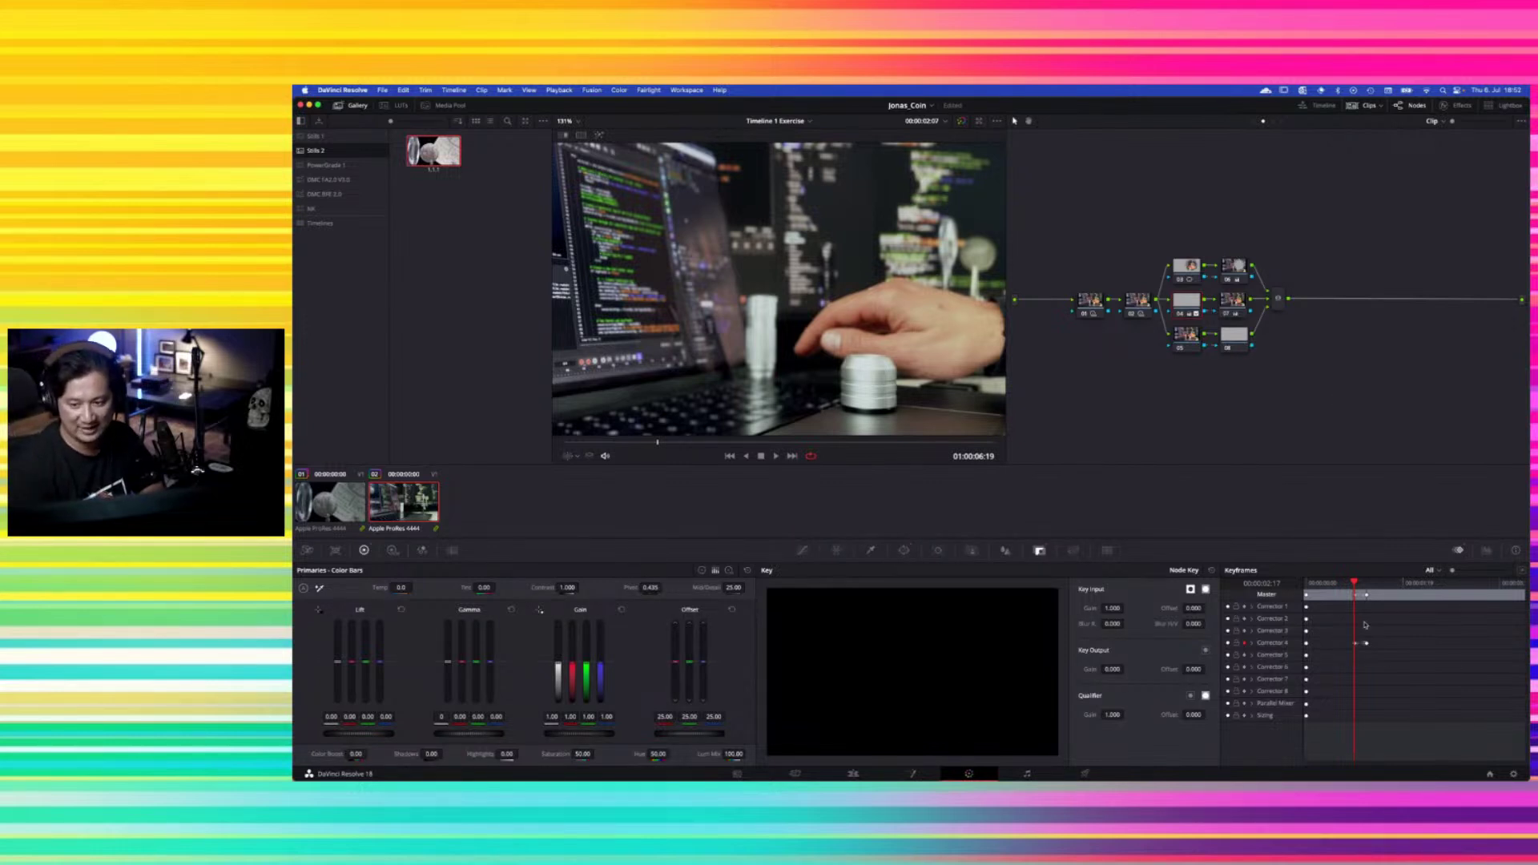
{"action": "left_click_drag", "start_coordinate": [1357, 586], "coordinate": [1369, 585]}
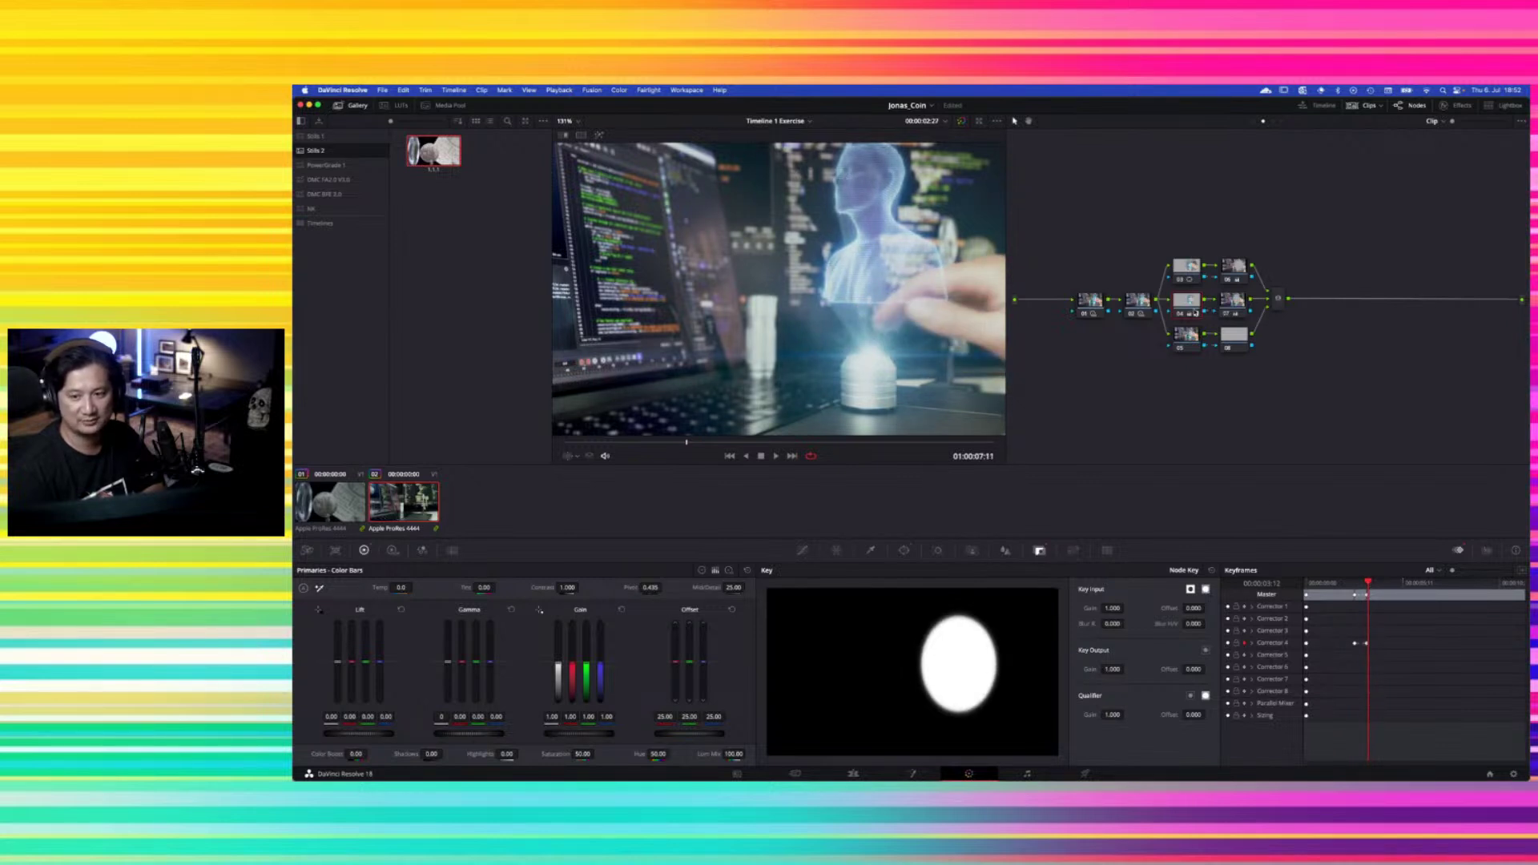
{"action": "left_click_drag", "start_coordinate": [596, 442], "coordinate": [1278, 238]}
{"action": "left_click", "coordinate": [1278, 301]}
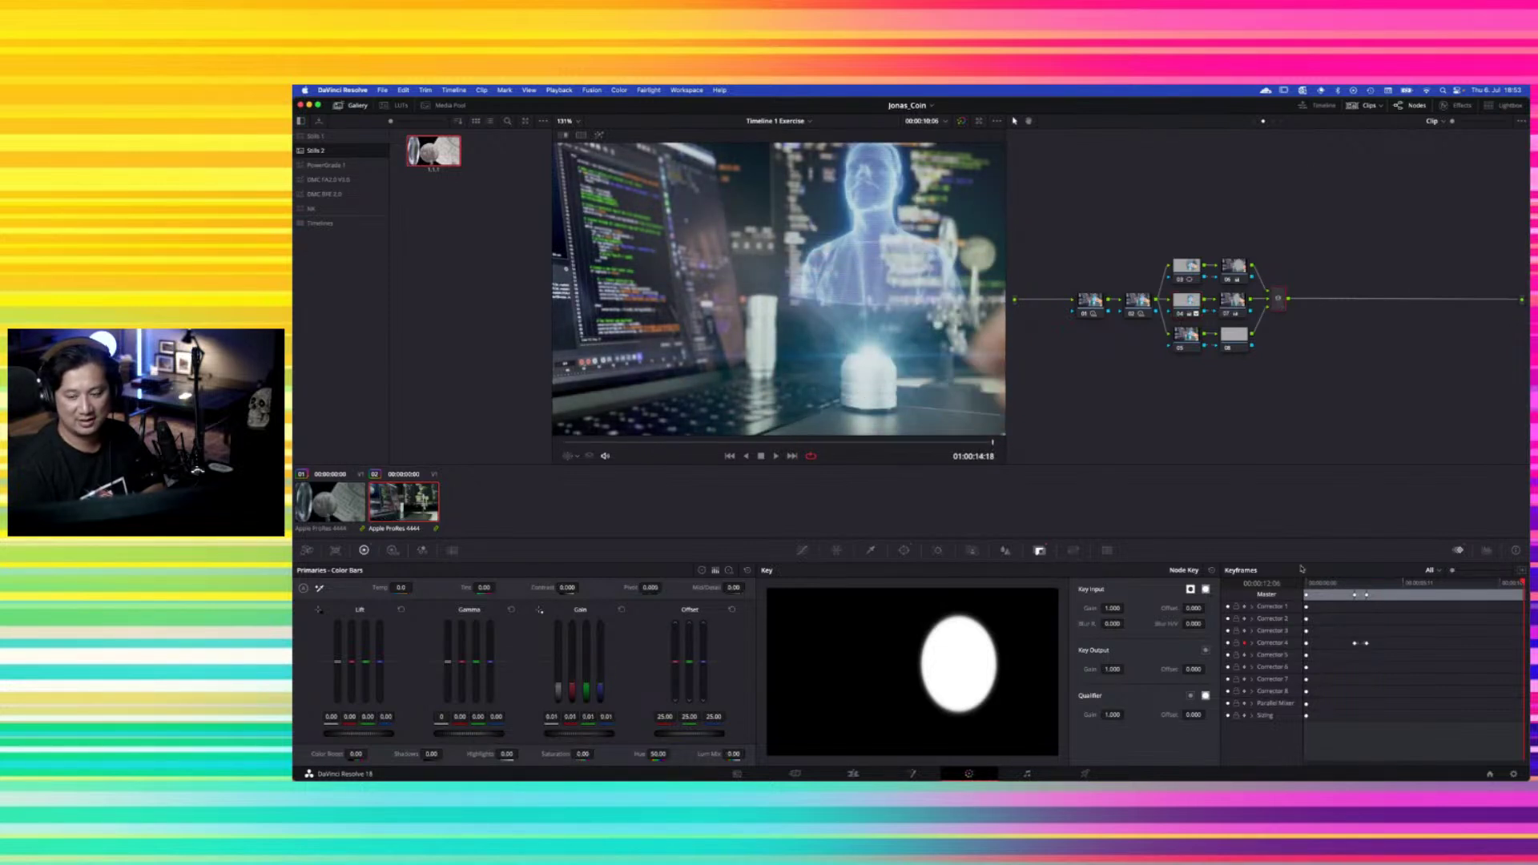
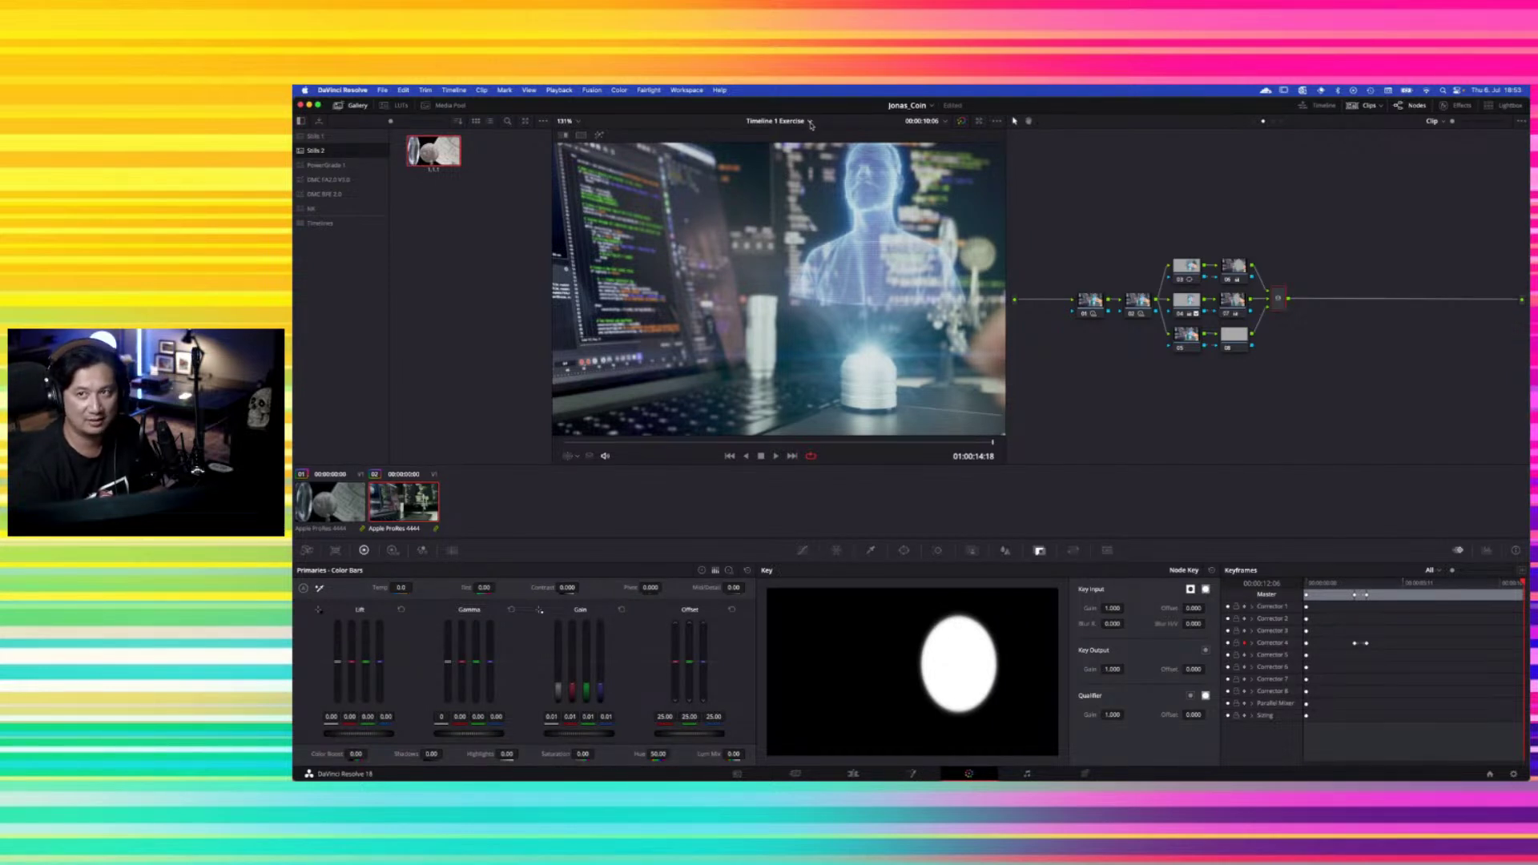
Look over the timeline list without changing timelines, and switch from the Jonas_Coin project to the EW project
{"action": "left_click", "coordinate": [810, 123]}
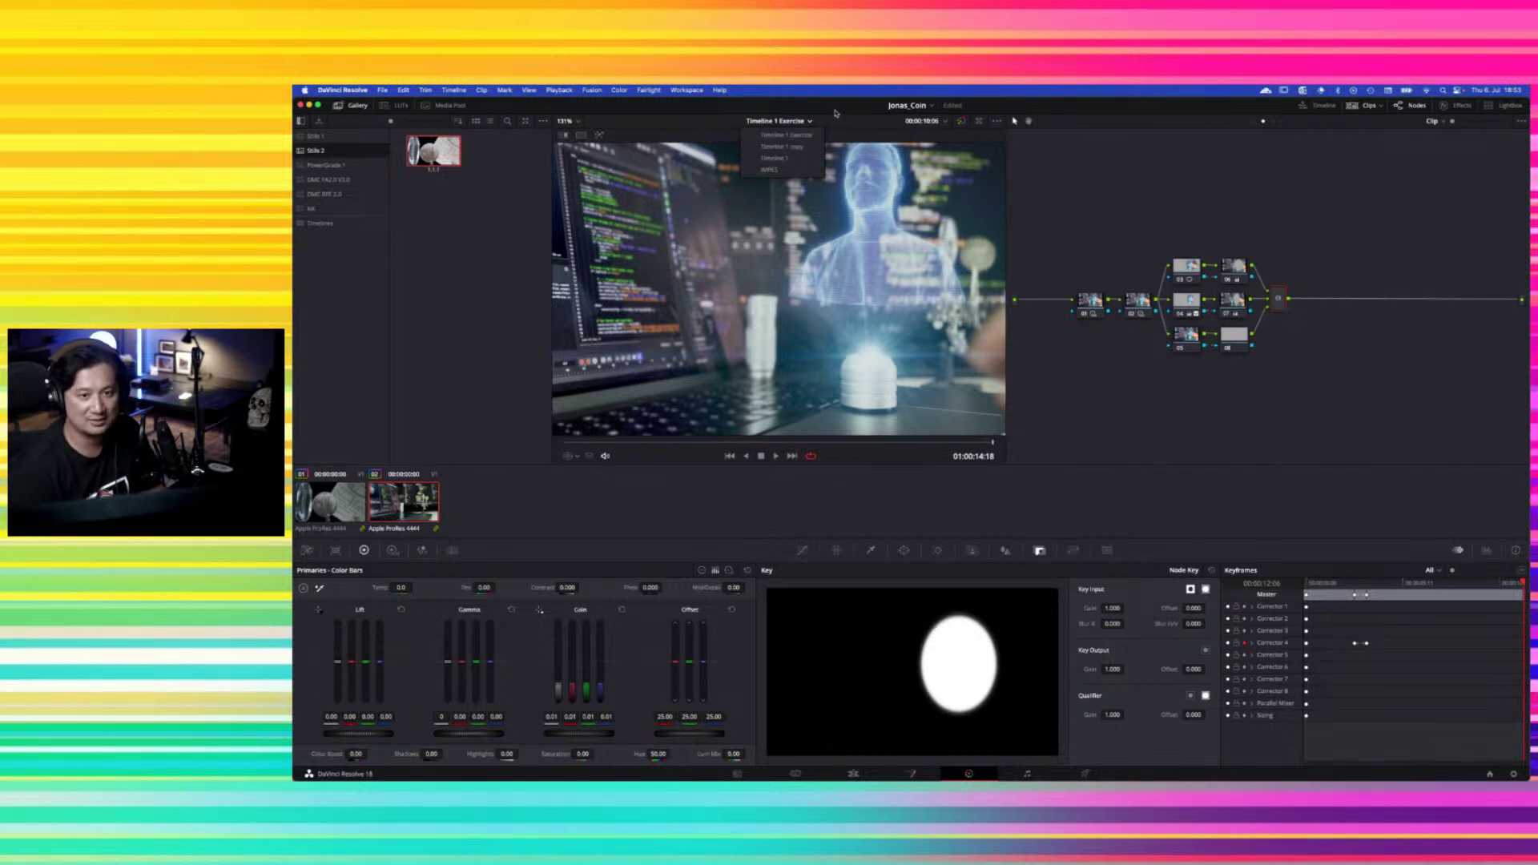
{"action": "left_click", "coordinate": [836, 112]}
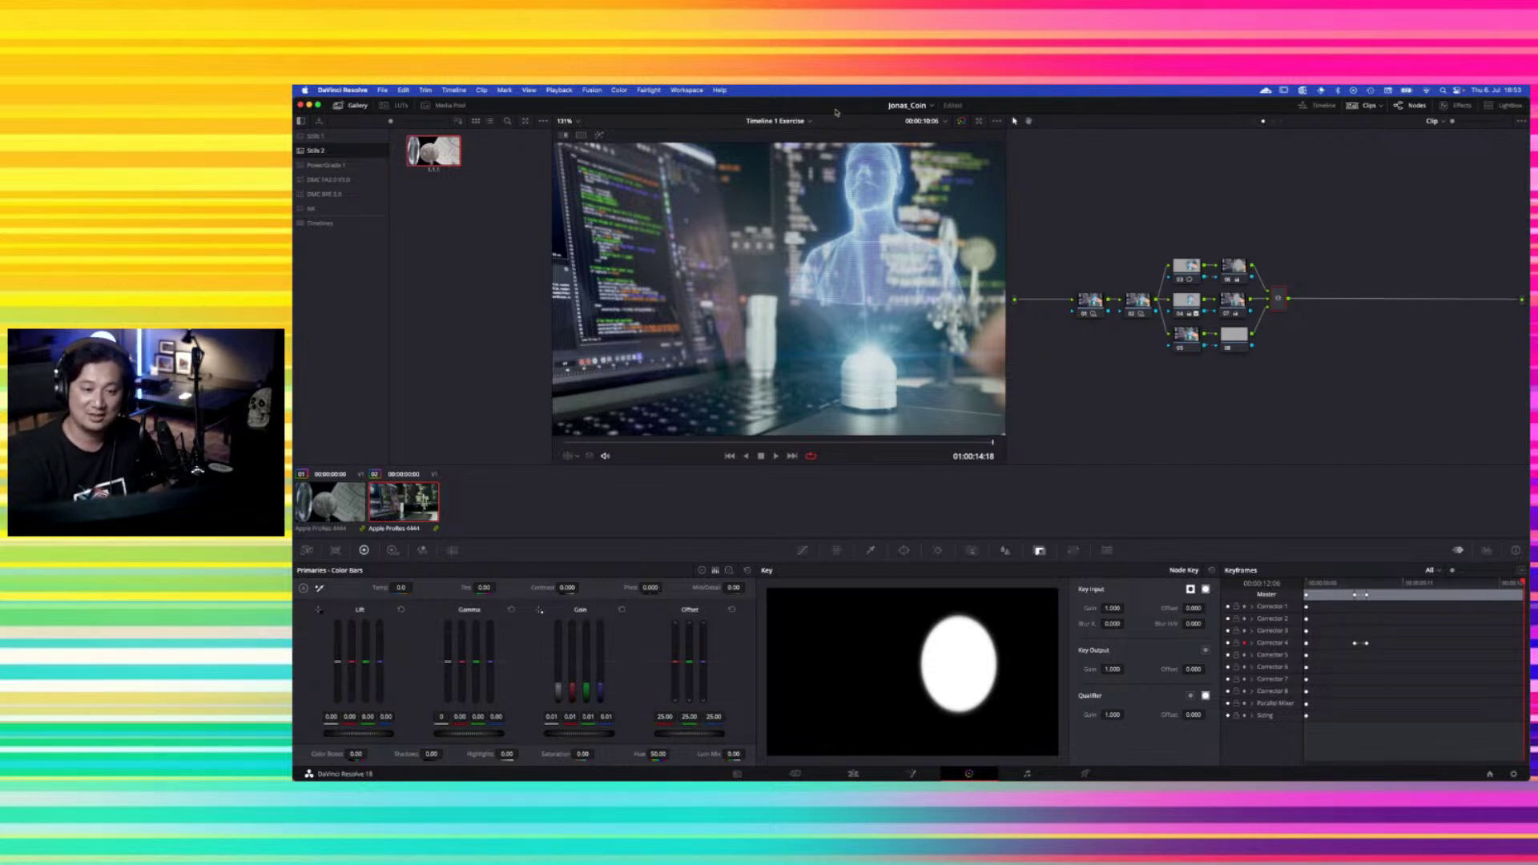
{"action": "left_click", "coordinate": [930, 106]}
{"action": "left_click", "coordinate": [924, 131]}
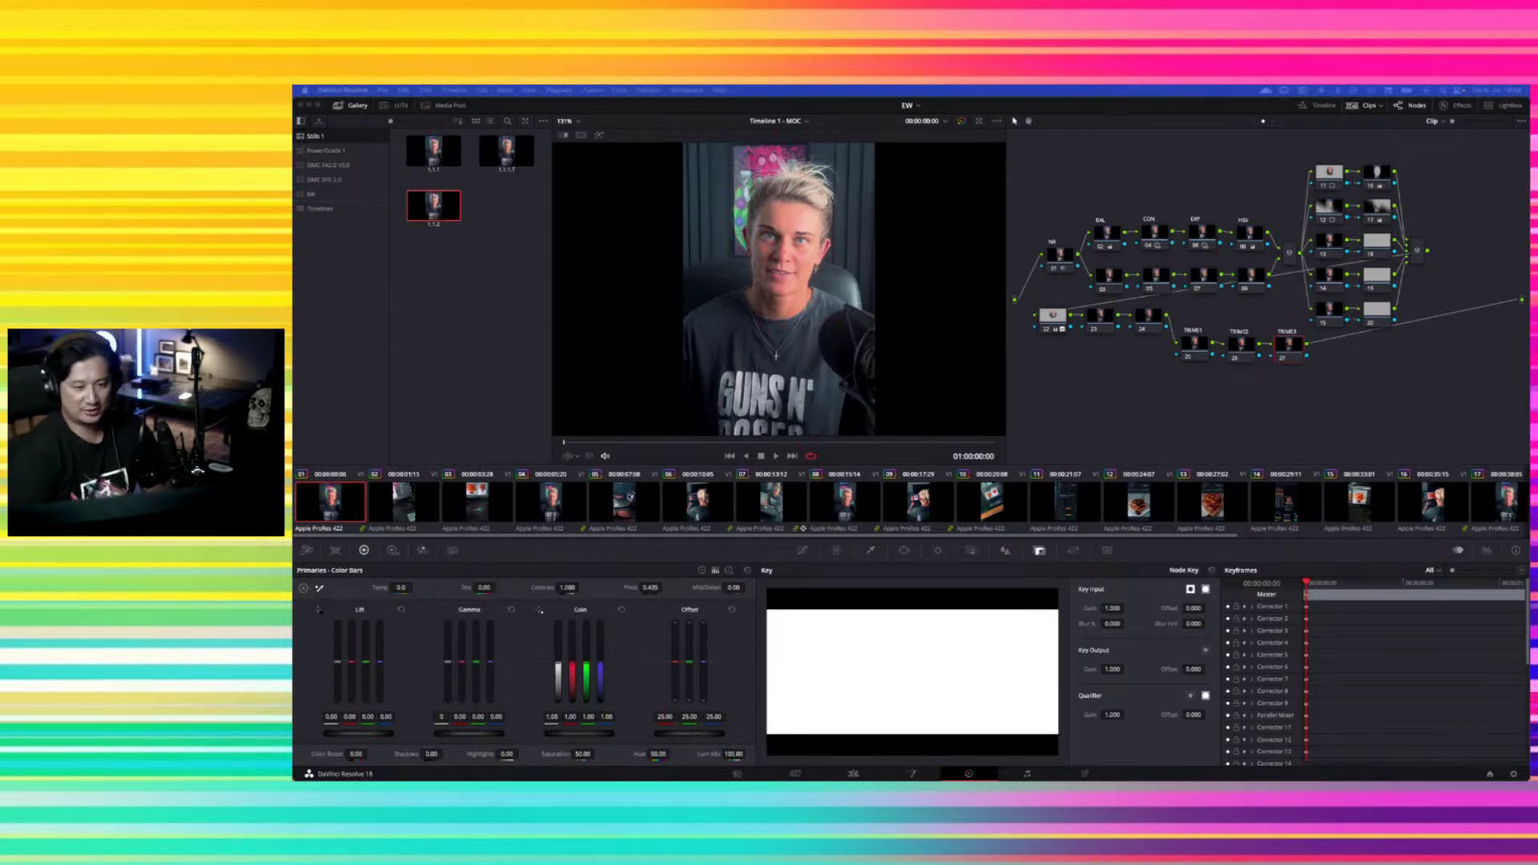
Compare portrait clips 04, 08 and 01, and browse the other clips in the timeline
{"action": "left_click", "coordinate": [560, 501]}
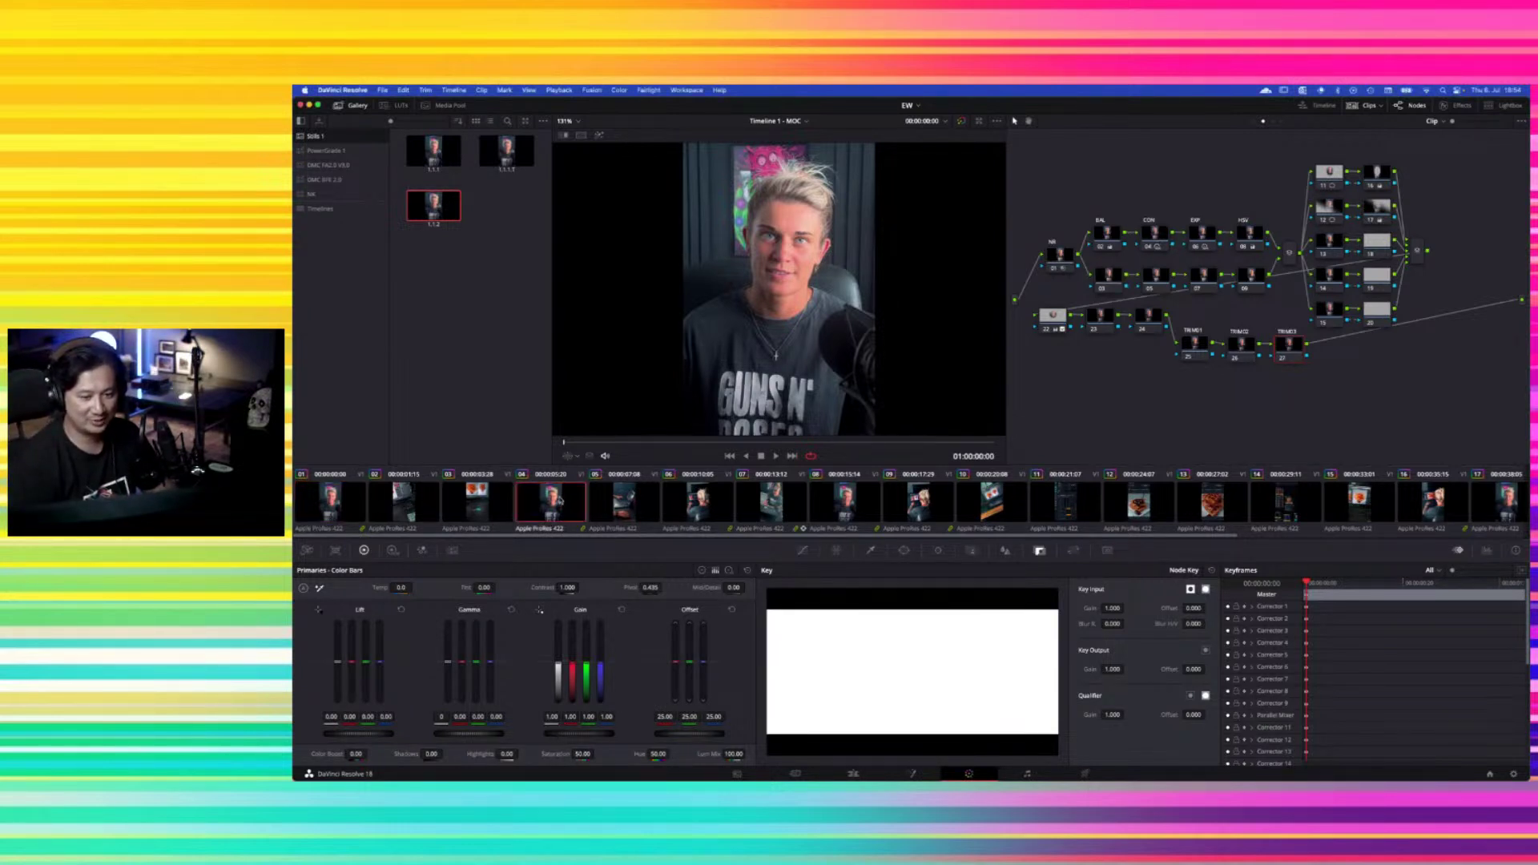
{"action": "left_click", "coordinate": [854, 503]}
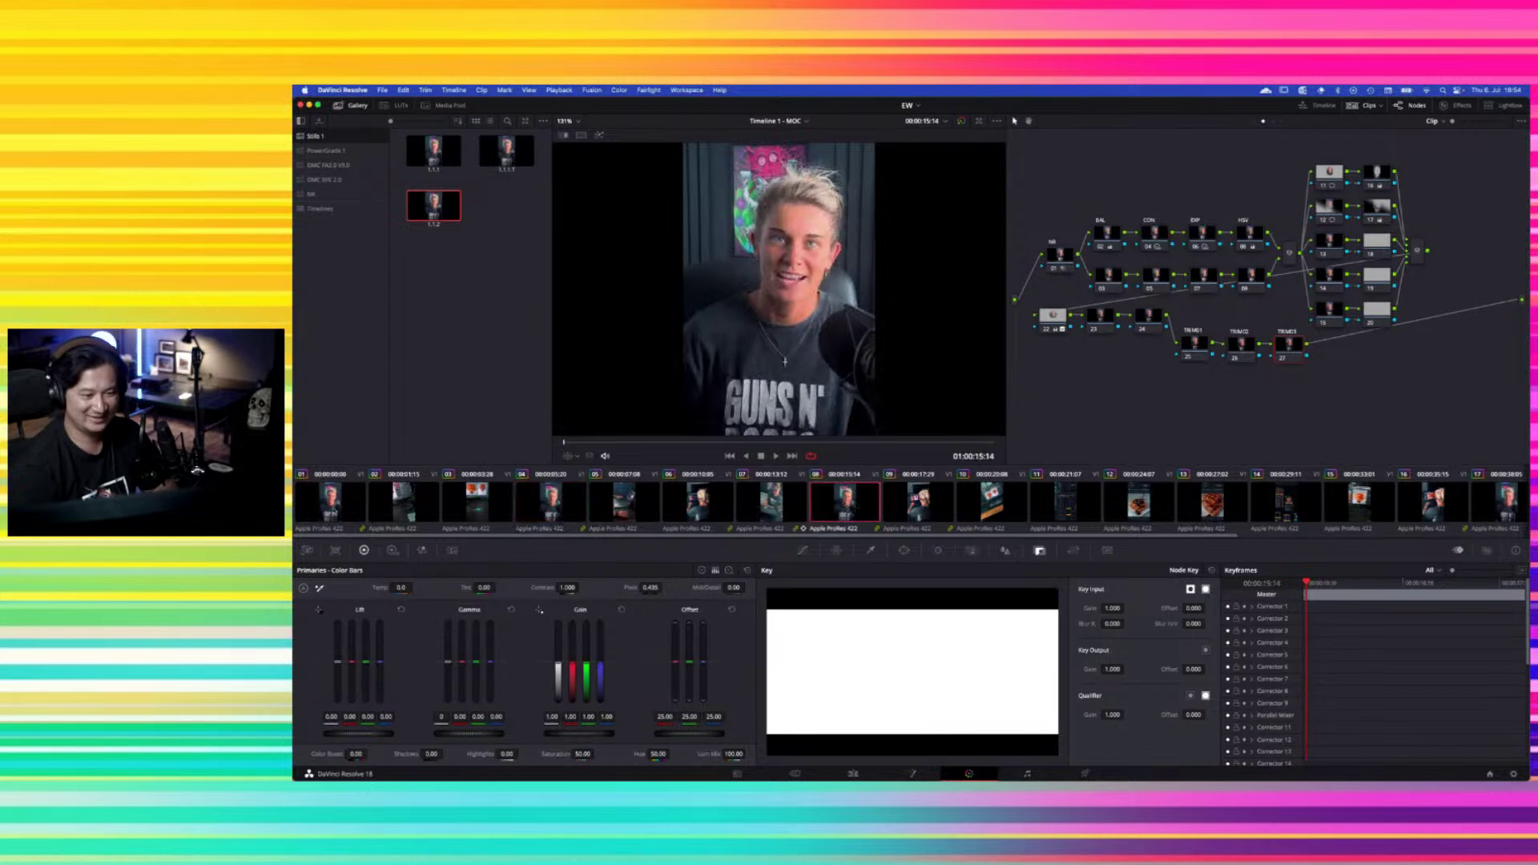
{"action": "left_click", "coordinate": [332, 505]}
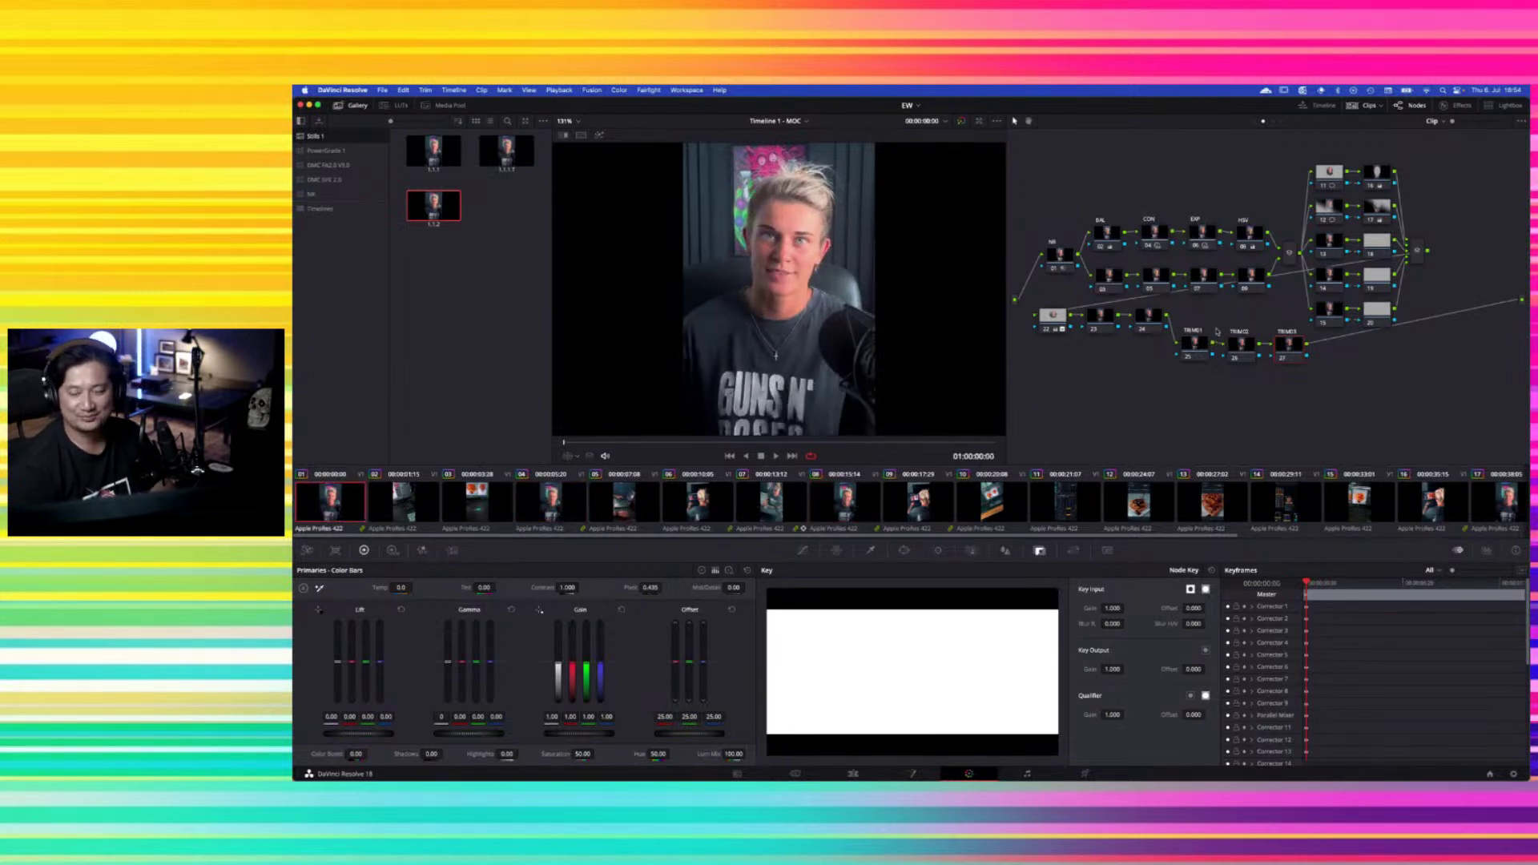
{"action": "scroll", "coordinate": [753, 504], "scroll_direction": "right", "scroll_amount": 5}
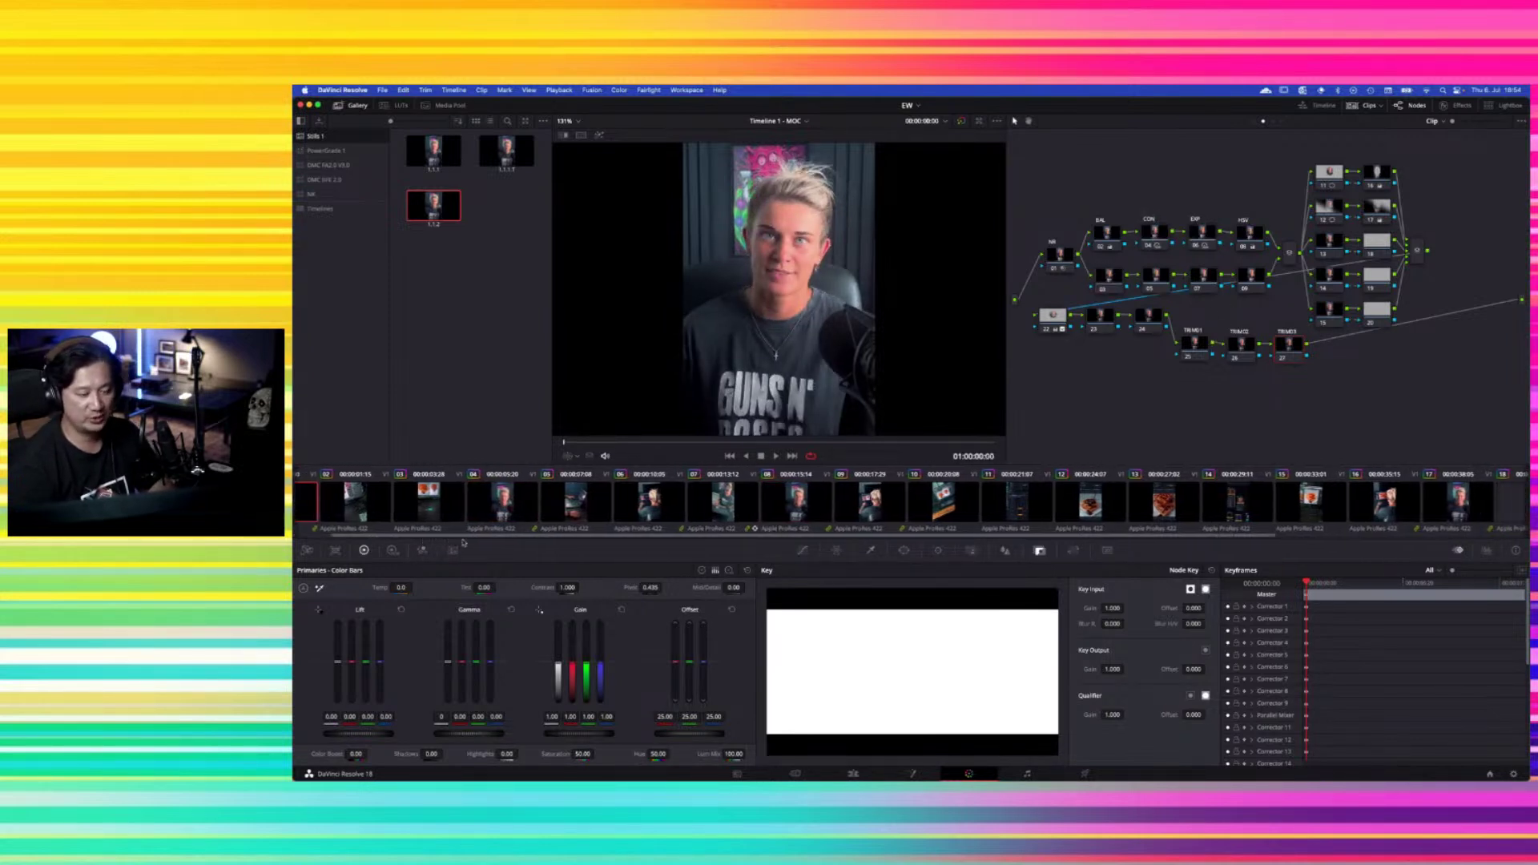
{"action": "scroll", "coordinate": [721, 505], "scroll_direction": "left", "scroll_amount": 5}
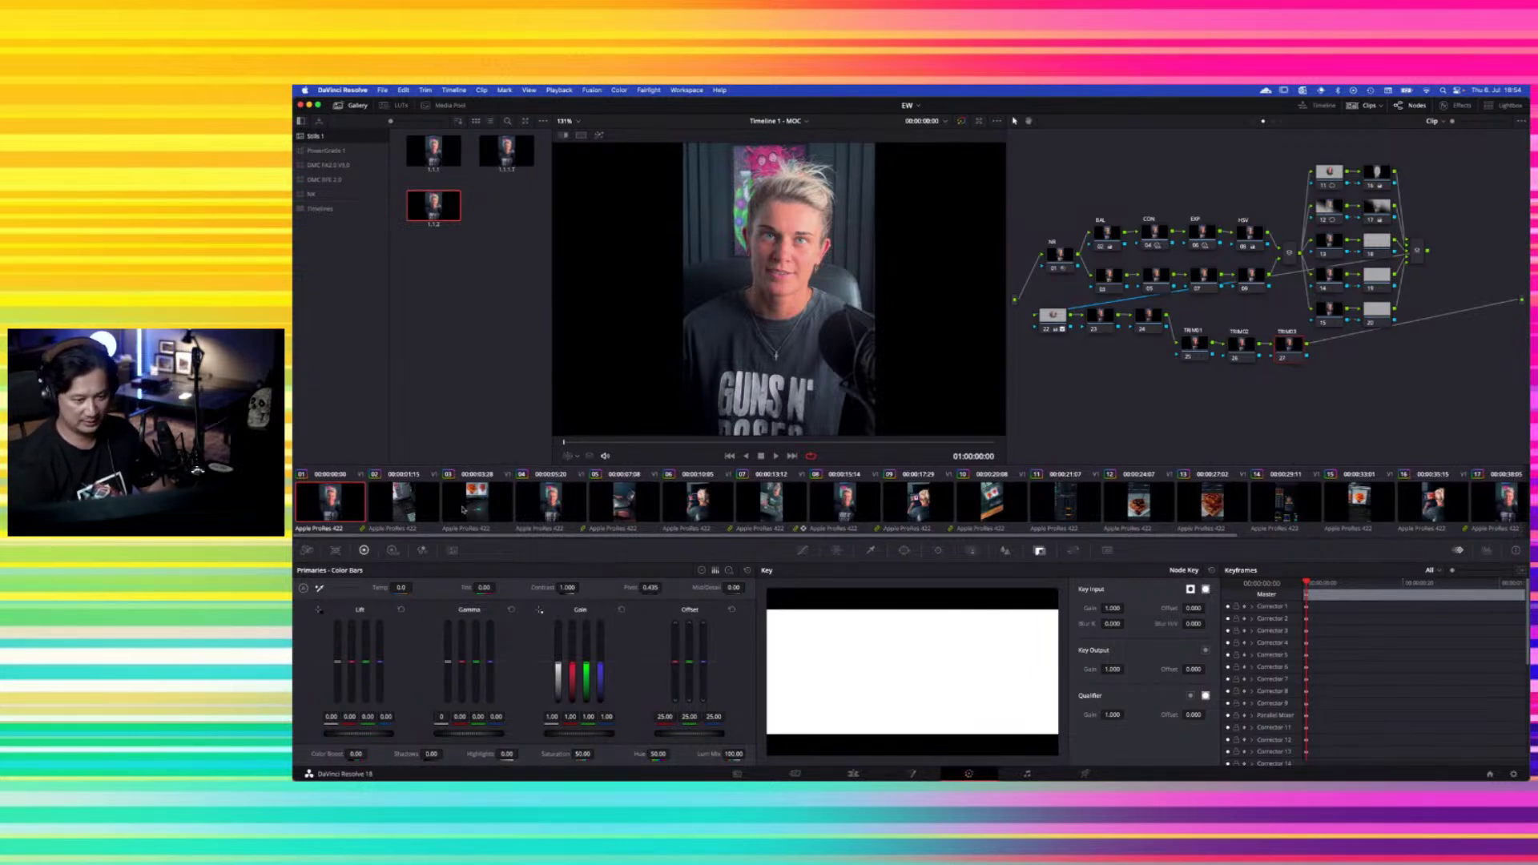
{"action": "scroll", "coordinate": [551, 544], "scroll_direction": "right", "scroll_amount": 5}
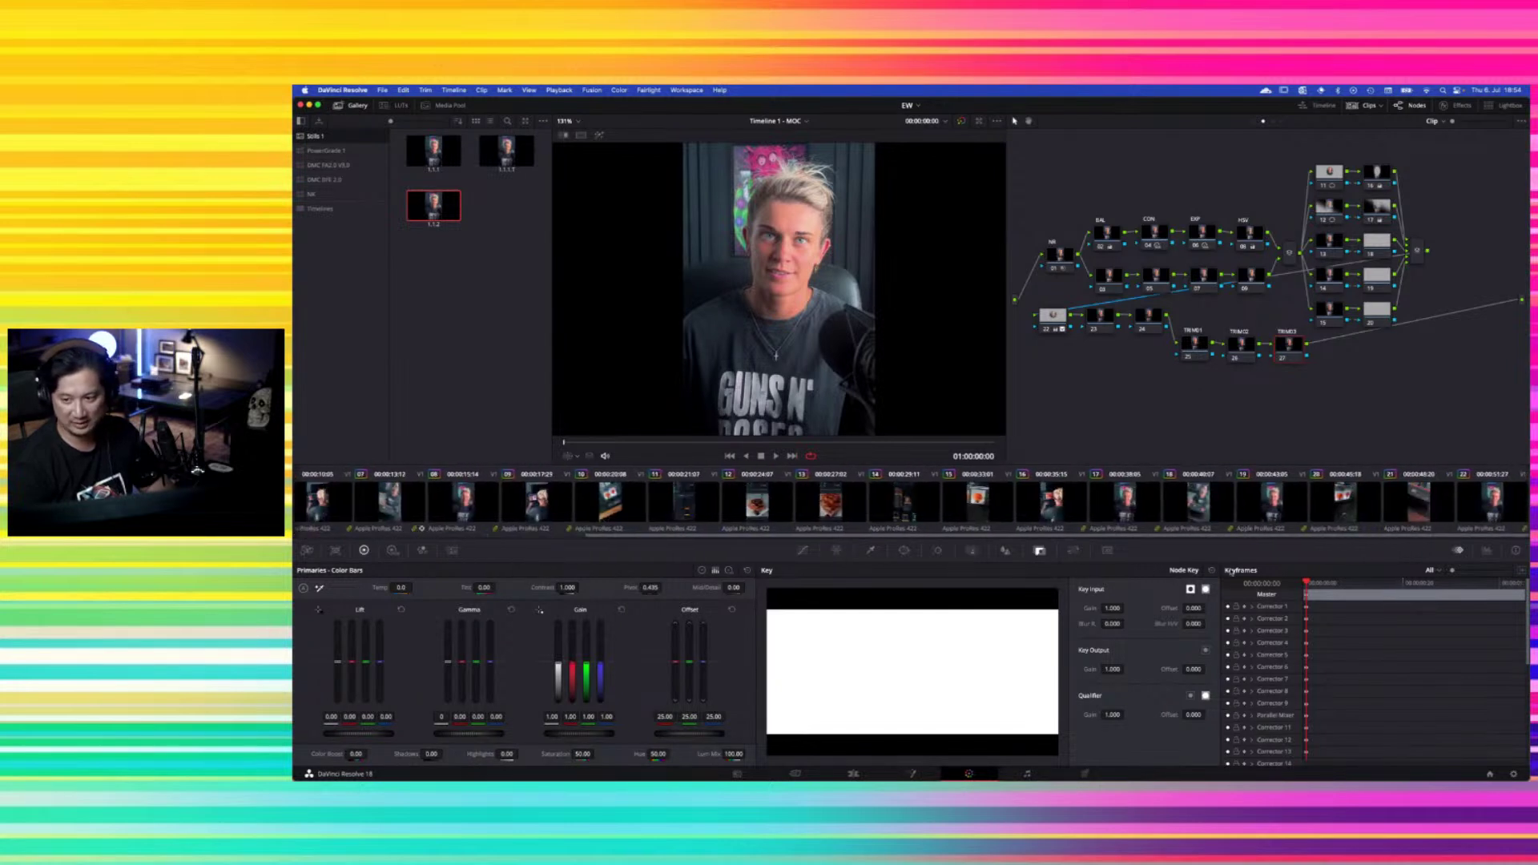
{"action": "scroll", "coordinate": [332, 551], "scroll_direction": "left", "scroll_amount": 5}
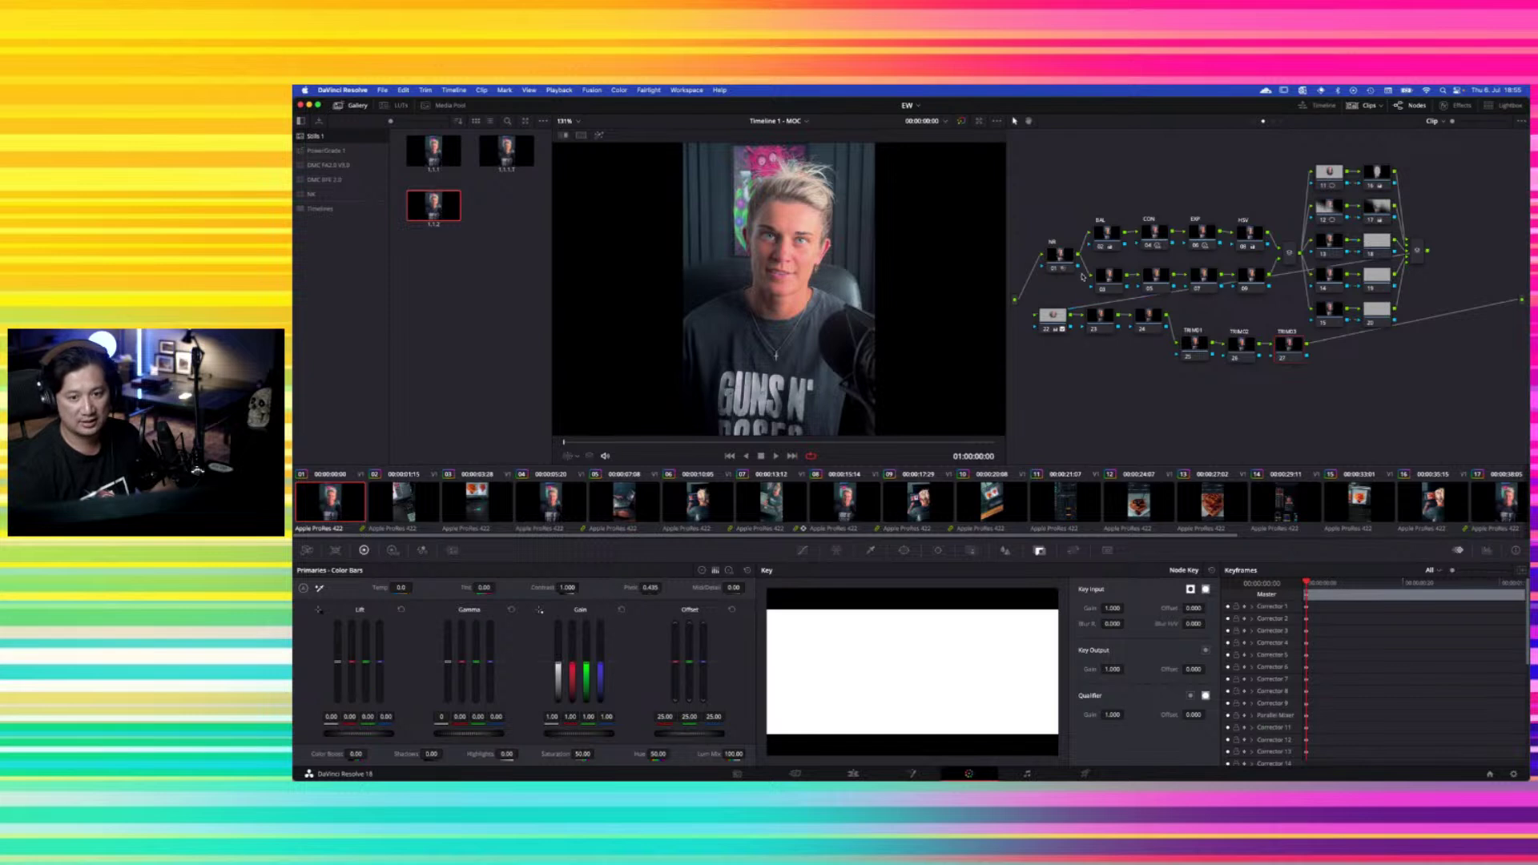
Examine the primary corrections in clip 01's first node and its BAL, CON and EXP node row
{"action": "left_click", "coordinate": [1053, 255]}
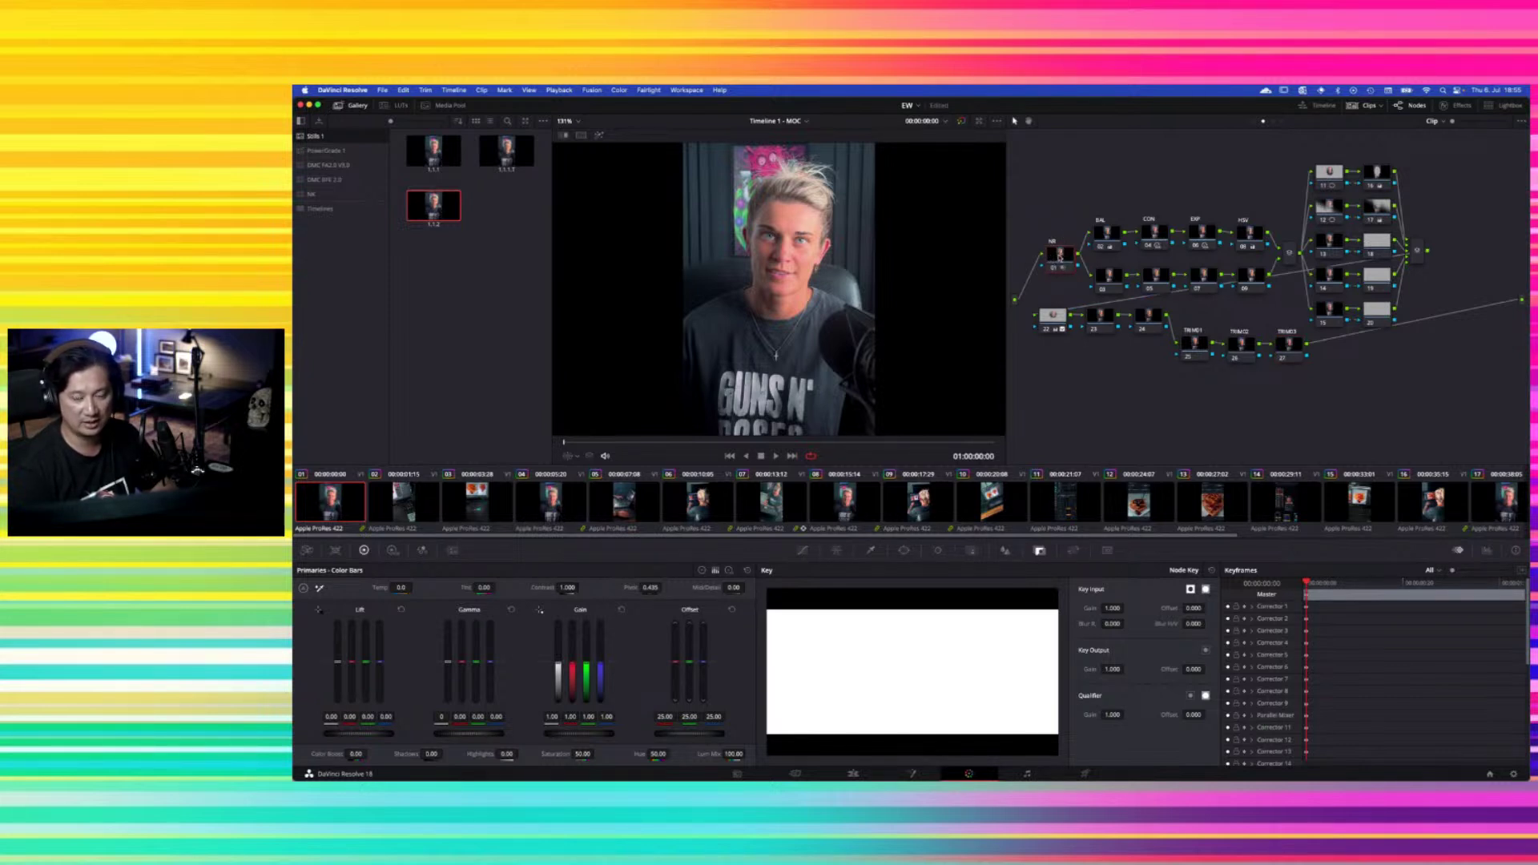
{"action": "left_click", "coordinate": [1106, 237]}
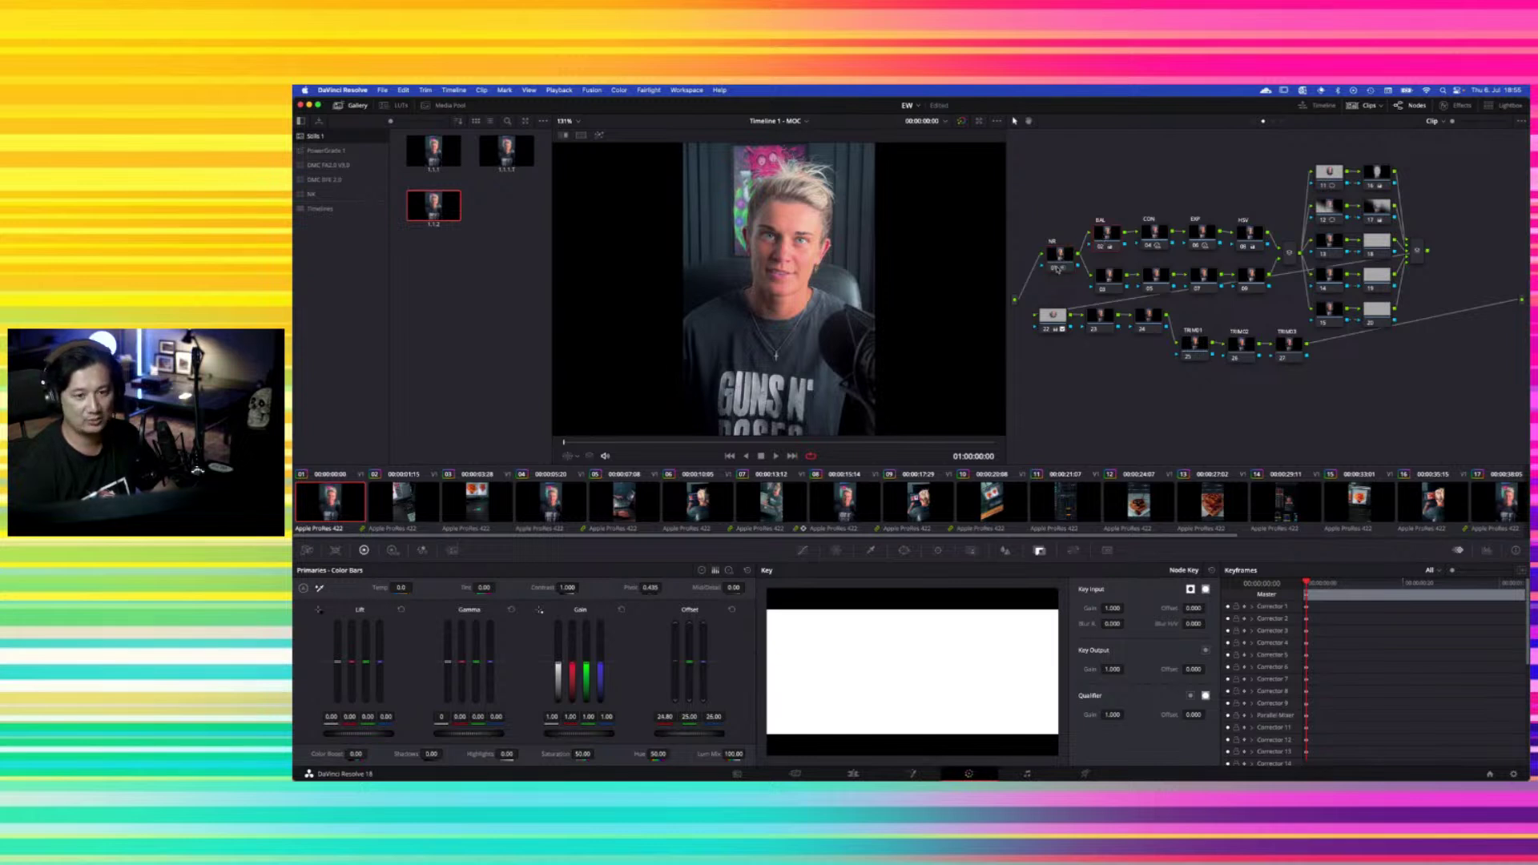
{"action": "left_click", "coordinate": [1153, 235]}
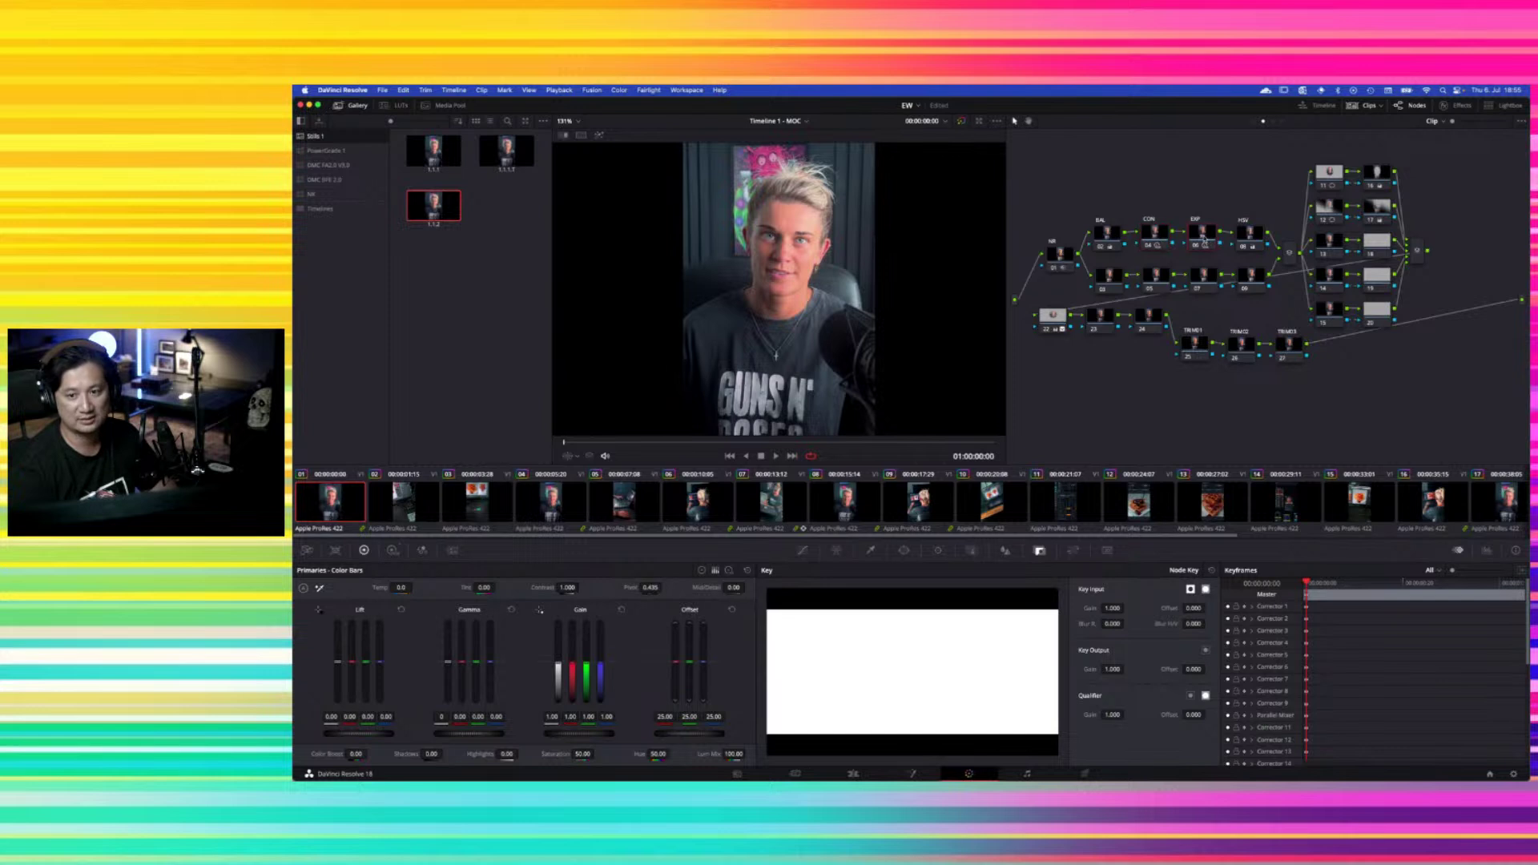
{"action": "left_click", "coordinate": [1247, 238]}
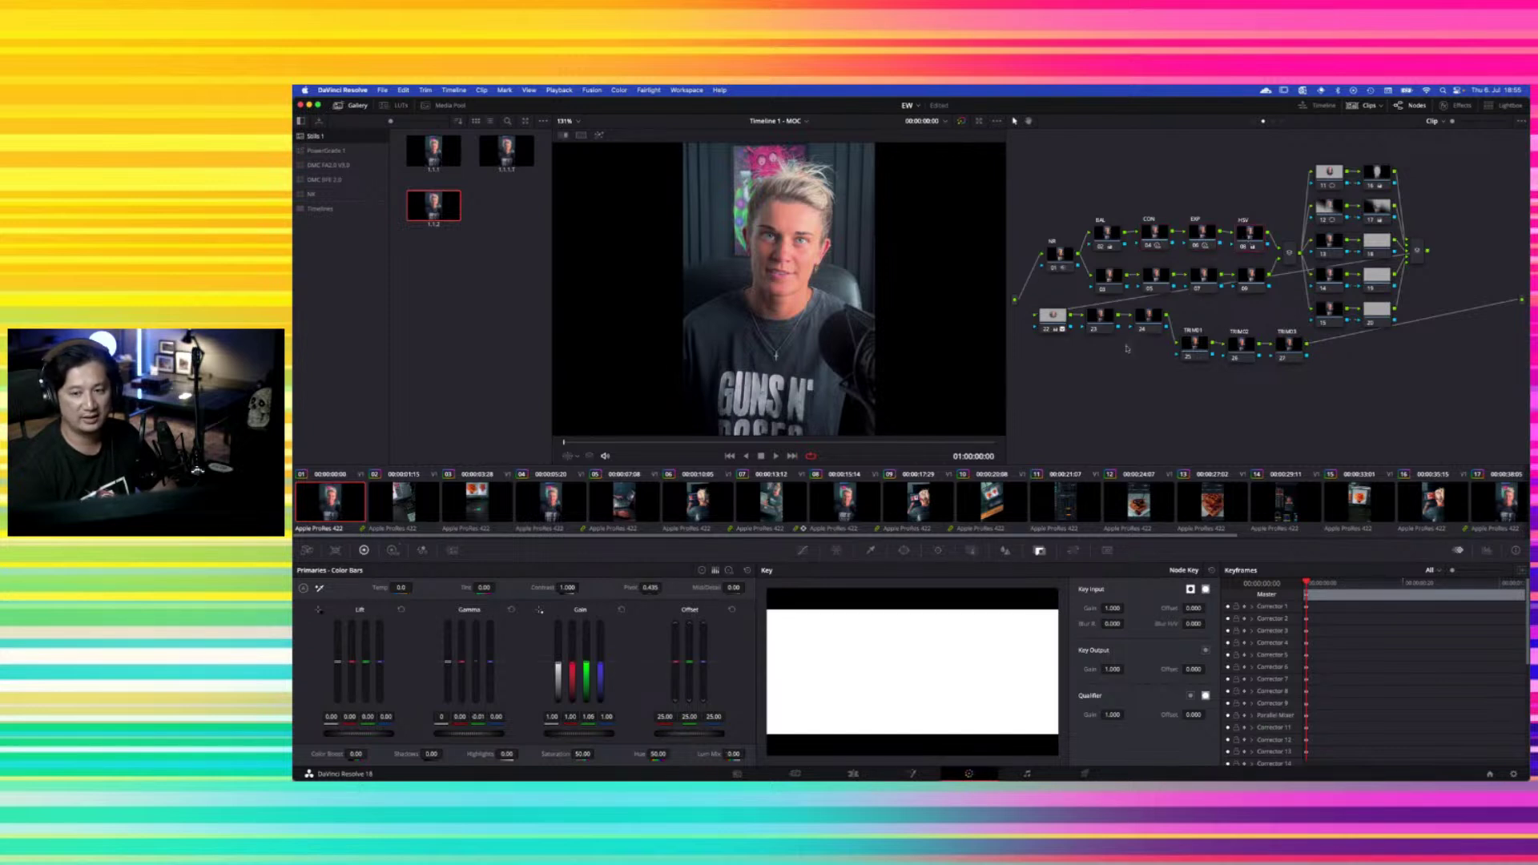
Reset all grades and nodes on clip 01 and align its remaining node with the graph's input and output
{"action": "right_click", "coordinate": [1154, 162]}
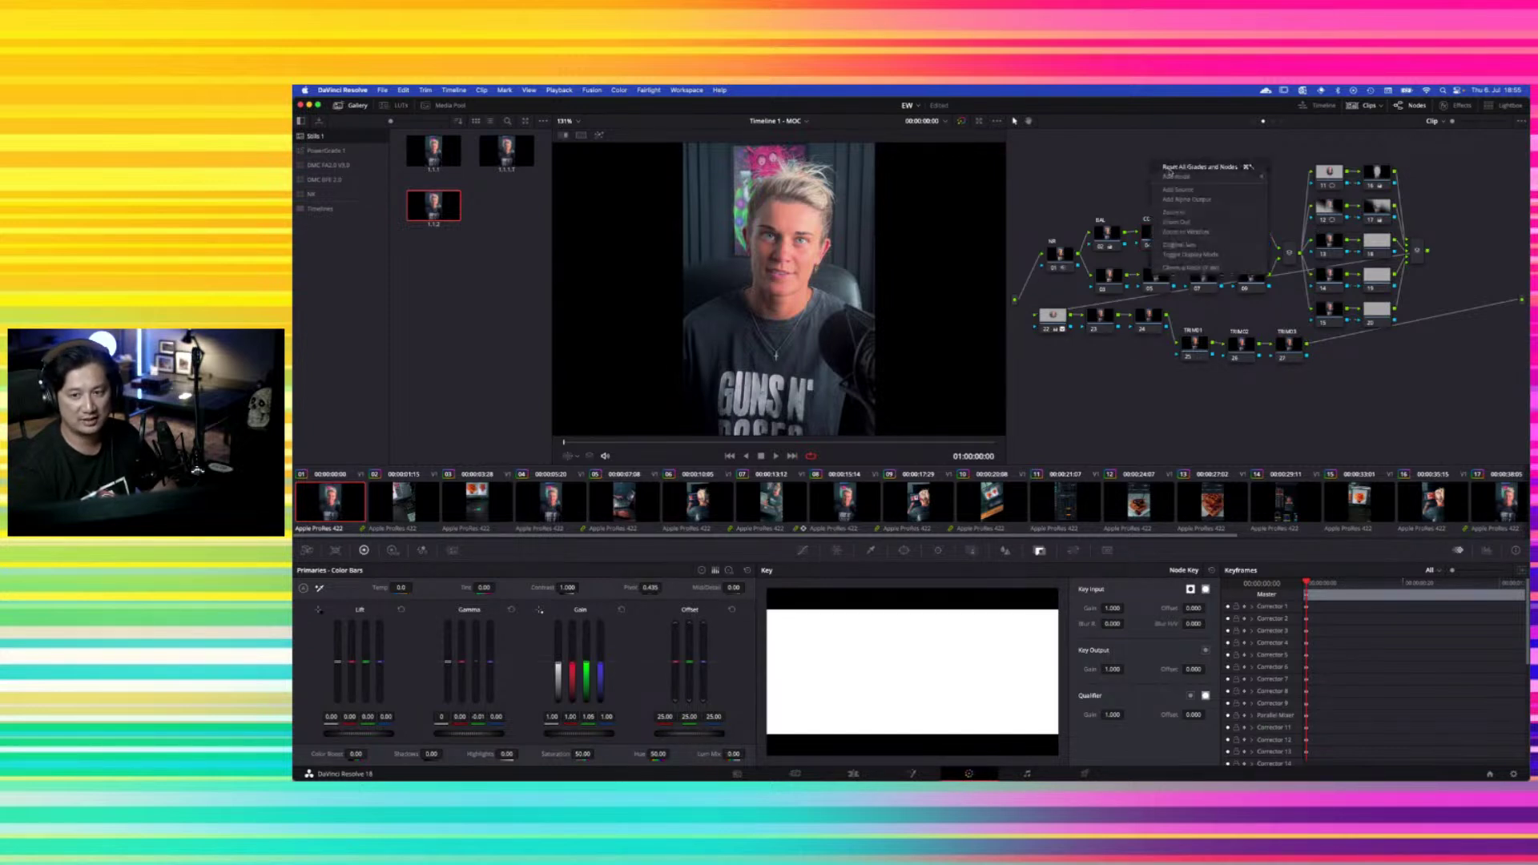
{"action": "left_click", "coordinate": [1169, 169]}
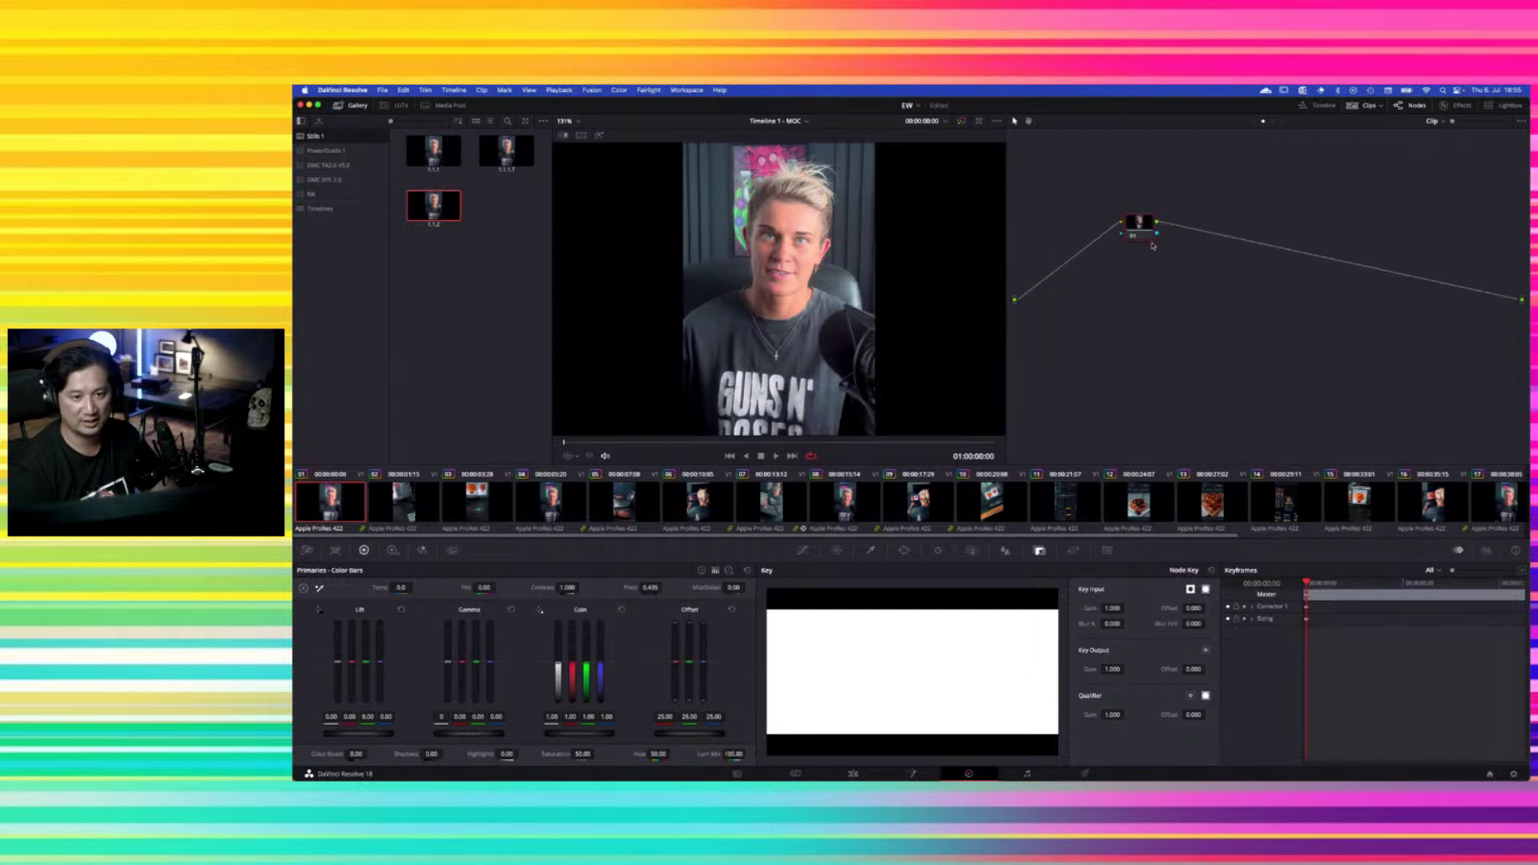
{"action": "left_click_drag", "start_coordinate": [1137, 226], "coordinate": [1134, 298]}
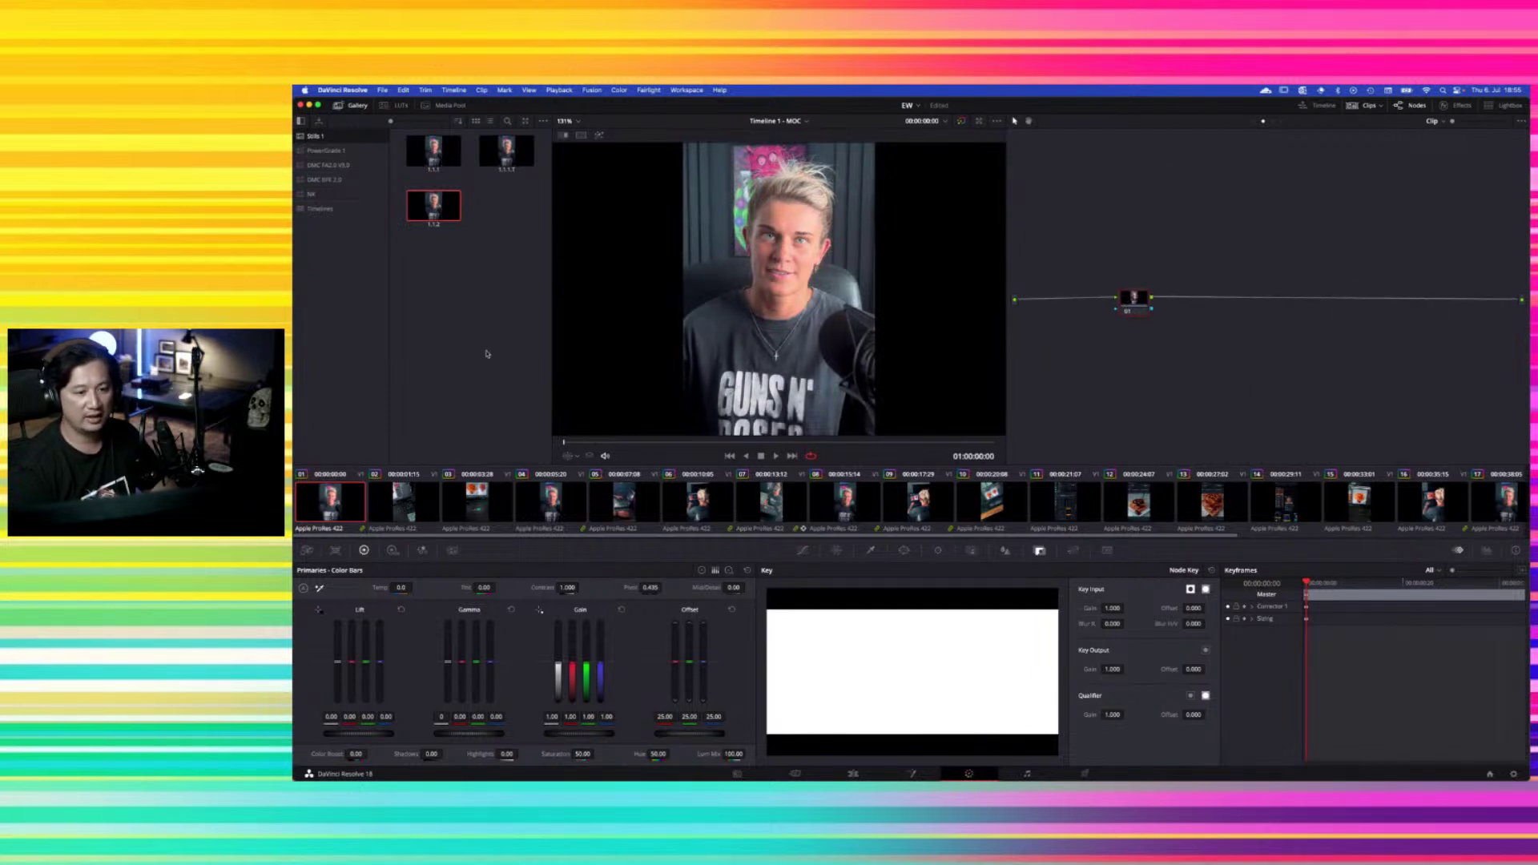
Reset all grades and nodes on portrait clip 04
{"action": "left_click", "coordinate": [551, 500]}
{"action": "right_click", "coordinate": [1177, 214]}
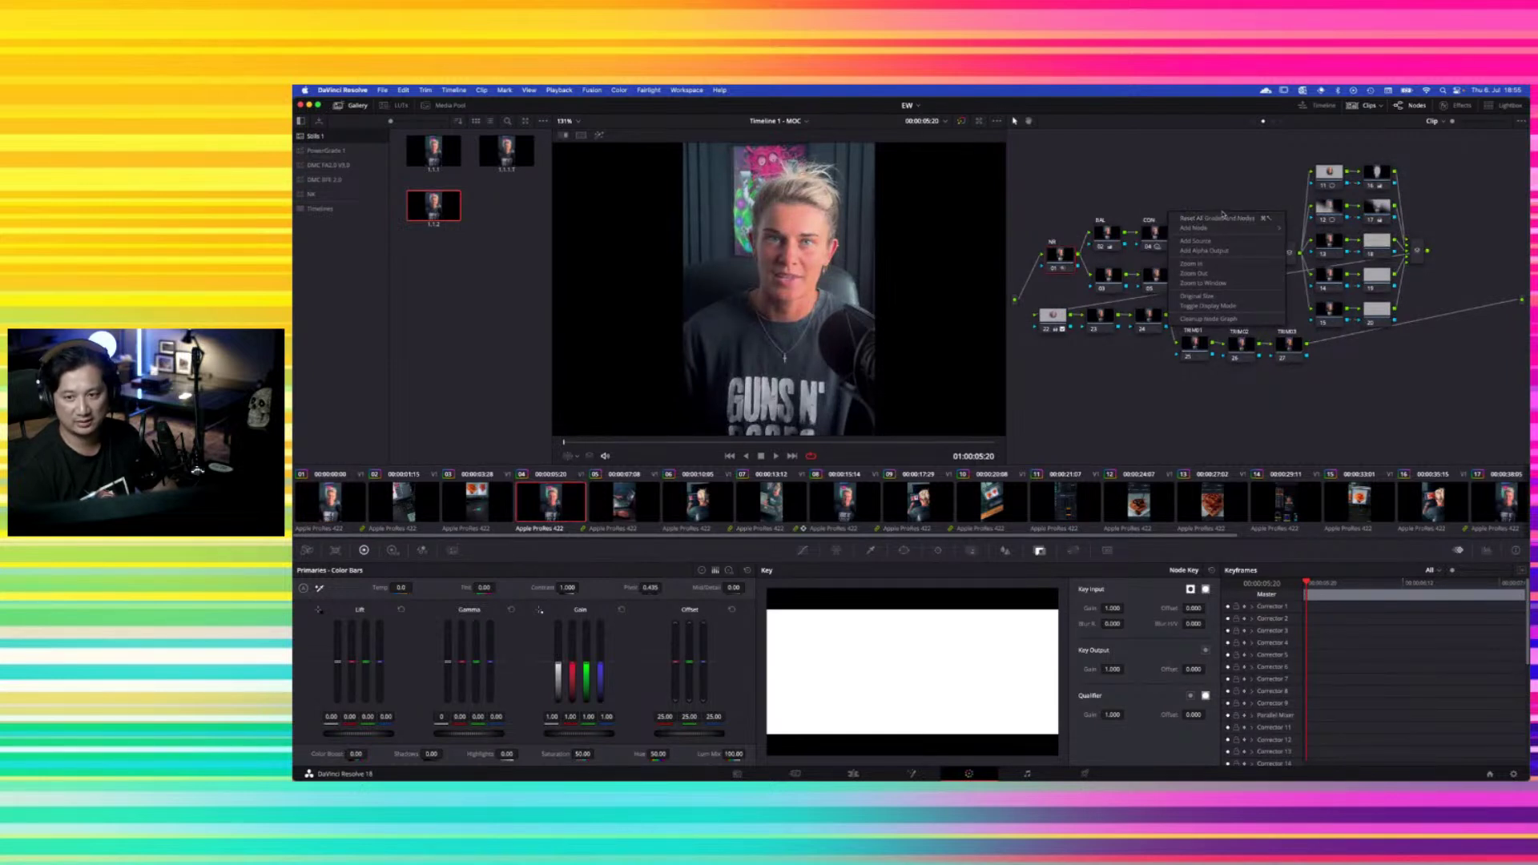
{"action": "left_click", "coordinate": [1216, 222]}
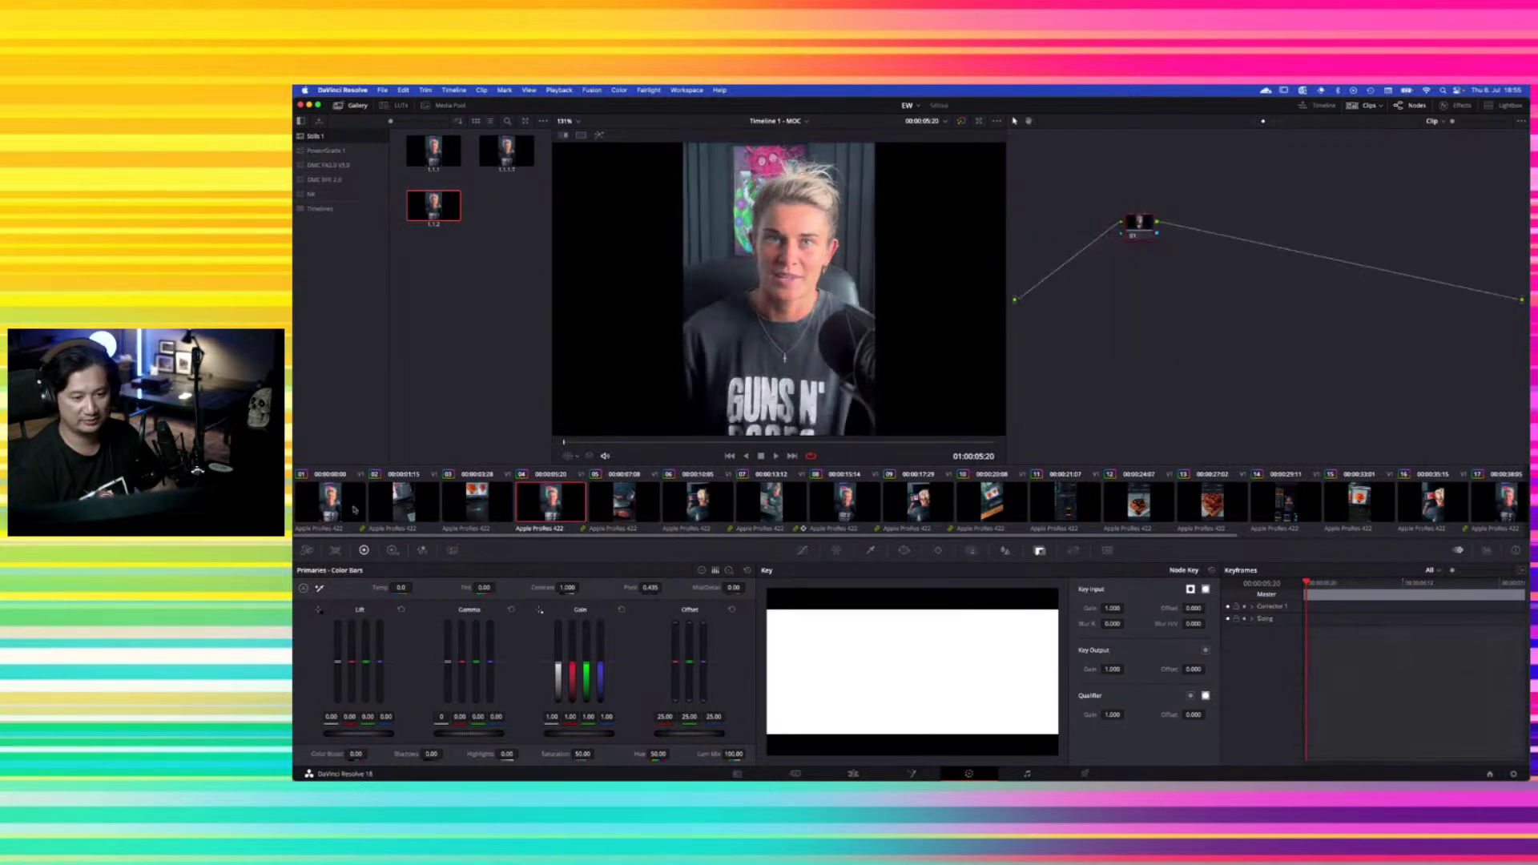
Filter the timeline to the talking head group and browse the portrait clips and their node trees
{"action": "left_click", "coordinate": [1379, 106]}
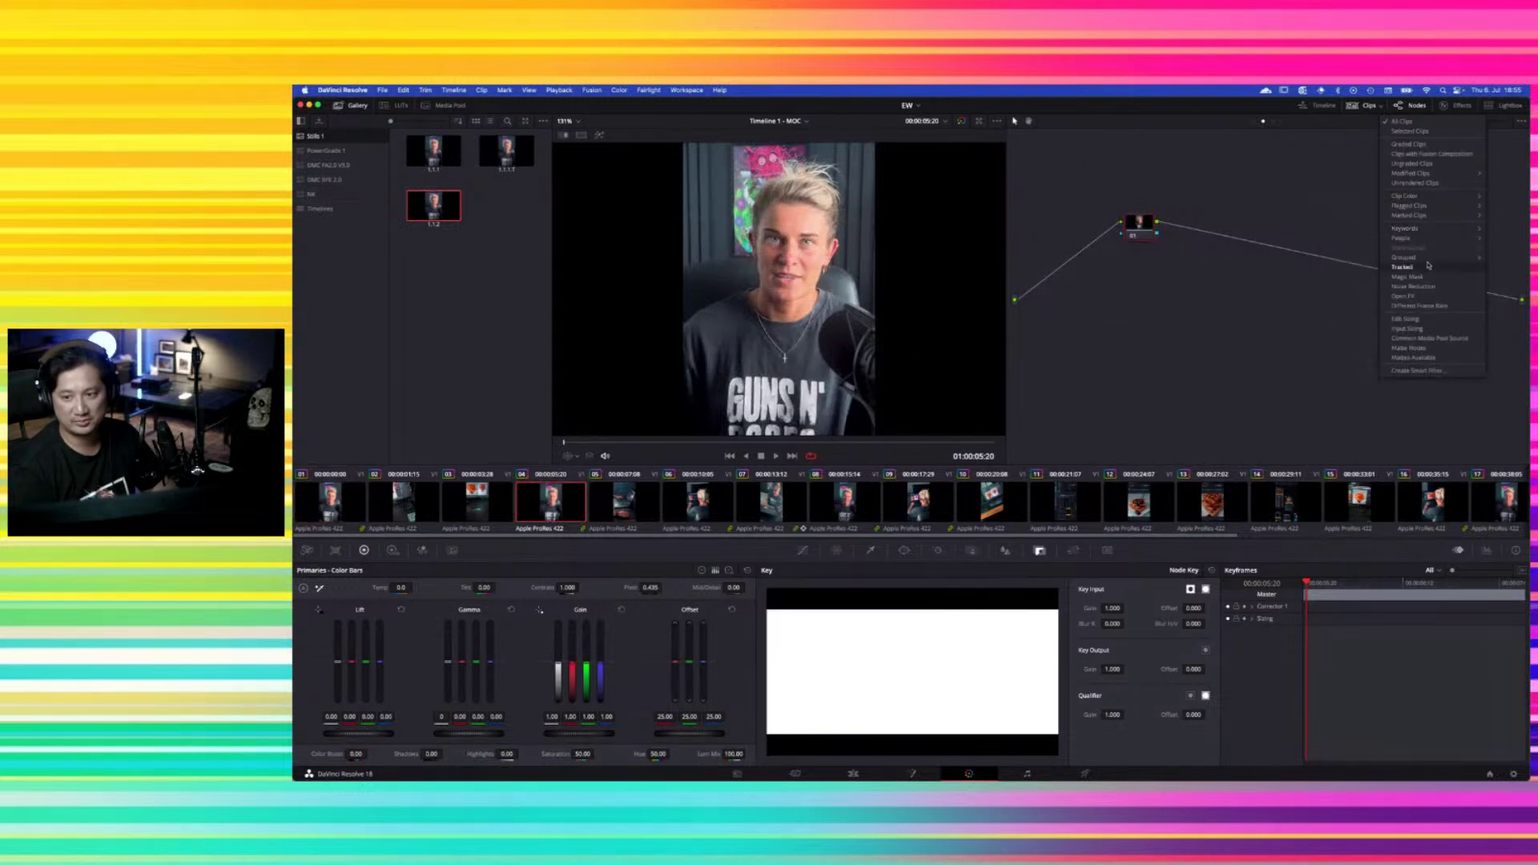
{"action": "mouse_move", "coordinate": [1430, 264]}
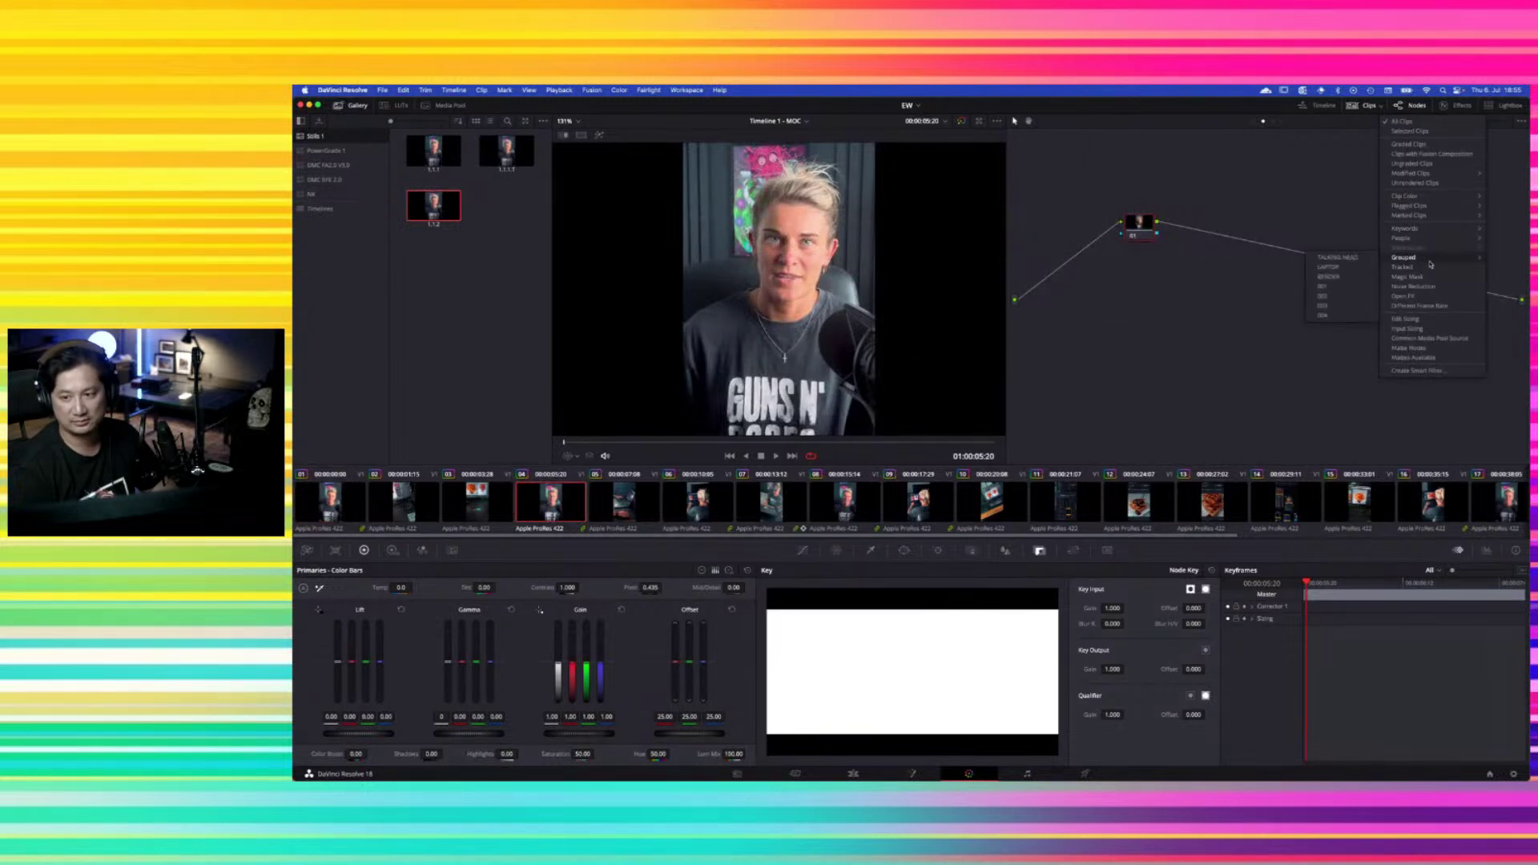
{"action": "left_click", "coordinate": [1336, 257]}
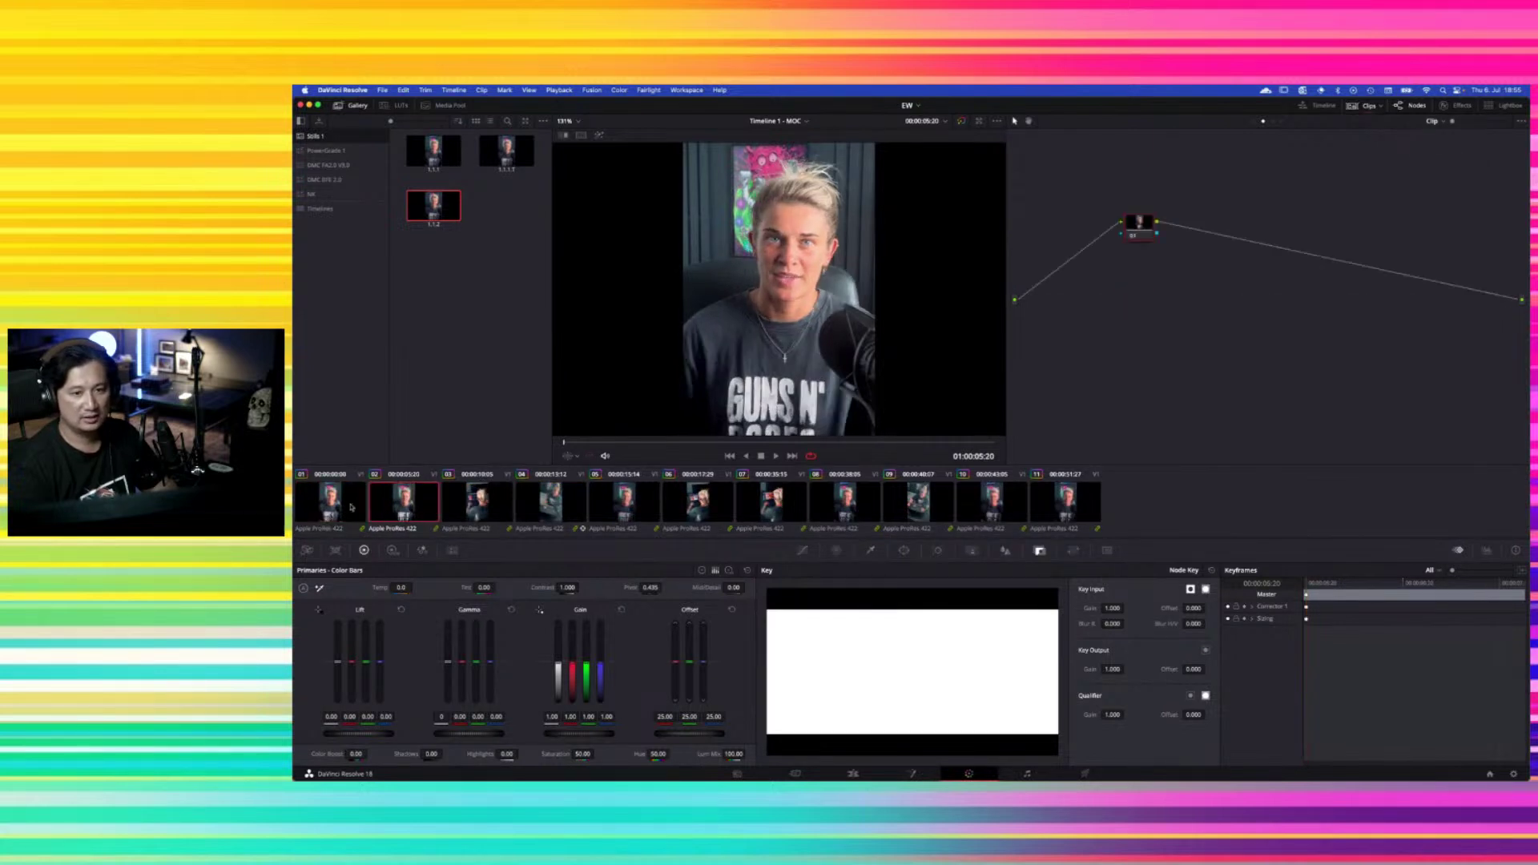
{"action": "left_click", "coordinate": [338, 503]}
{"action": "left_click", "coordinate": [1065, 500]}
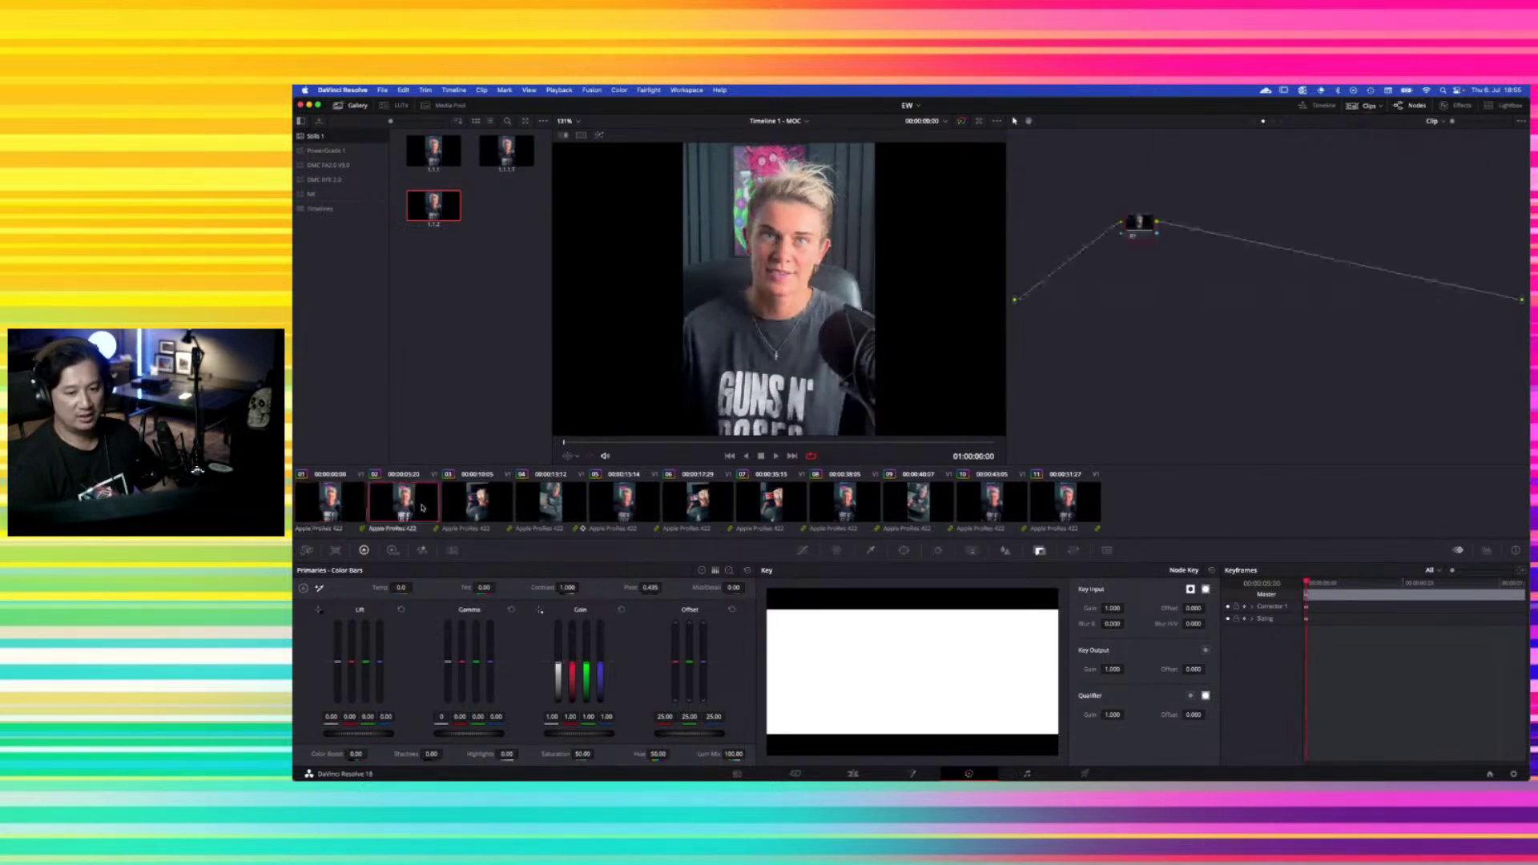
{"action": "key", "text": "Up"}
{"action": "key", "text": "Up"}
{"action": "key", "text": "Up"}
{"action": "key", "text": "Up"}
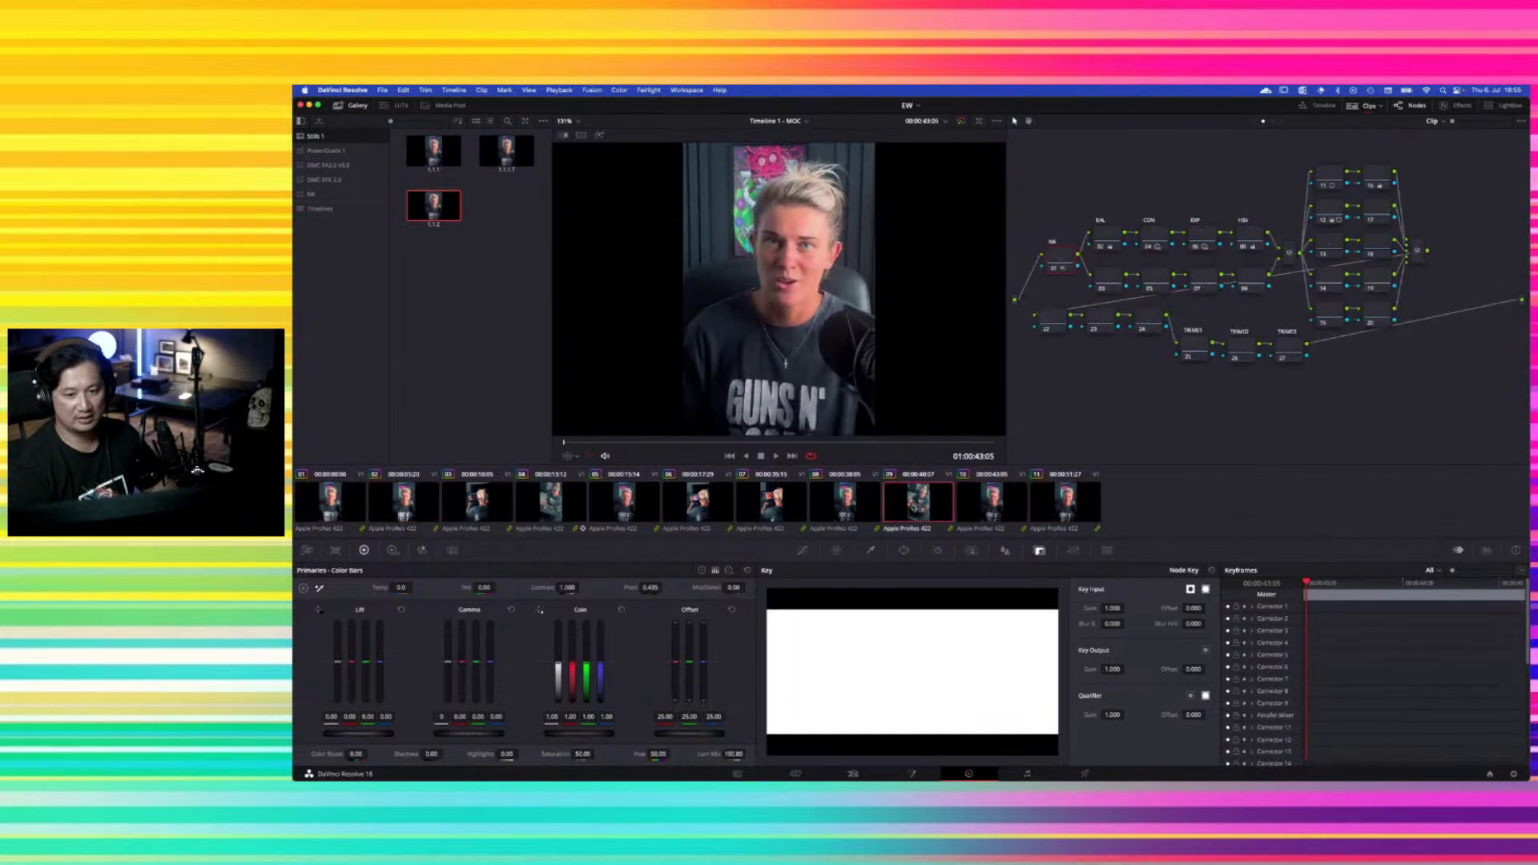
{"action": "key", "text": "Up"}
{"action": "key", "text": "Up"}
{"action": "key", "text": "Up"}
{"action": "key", "text": "Up"}
{"action": "key", "text": "Up"}
{"action": "key", "text": "Up"}
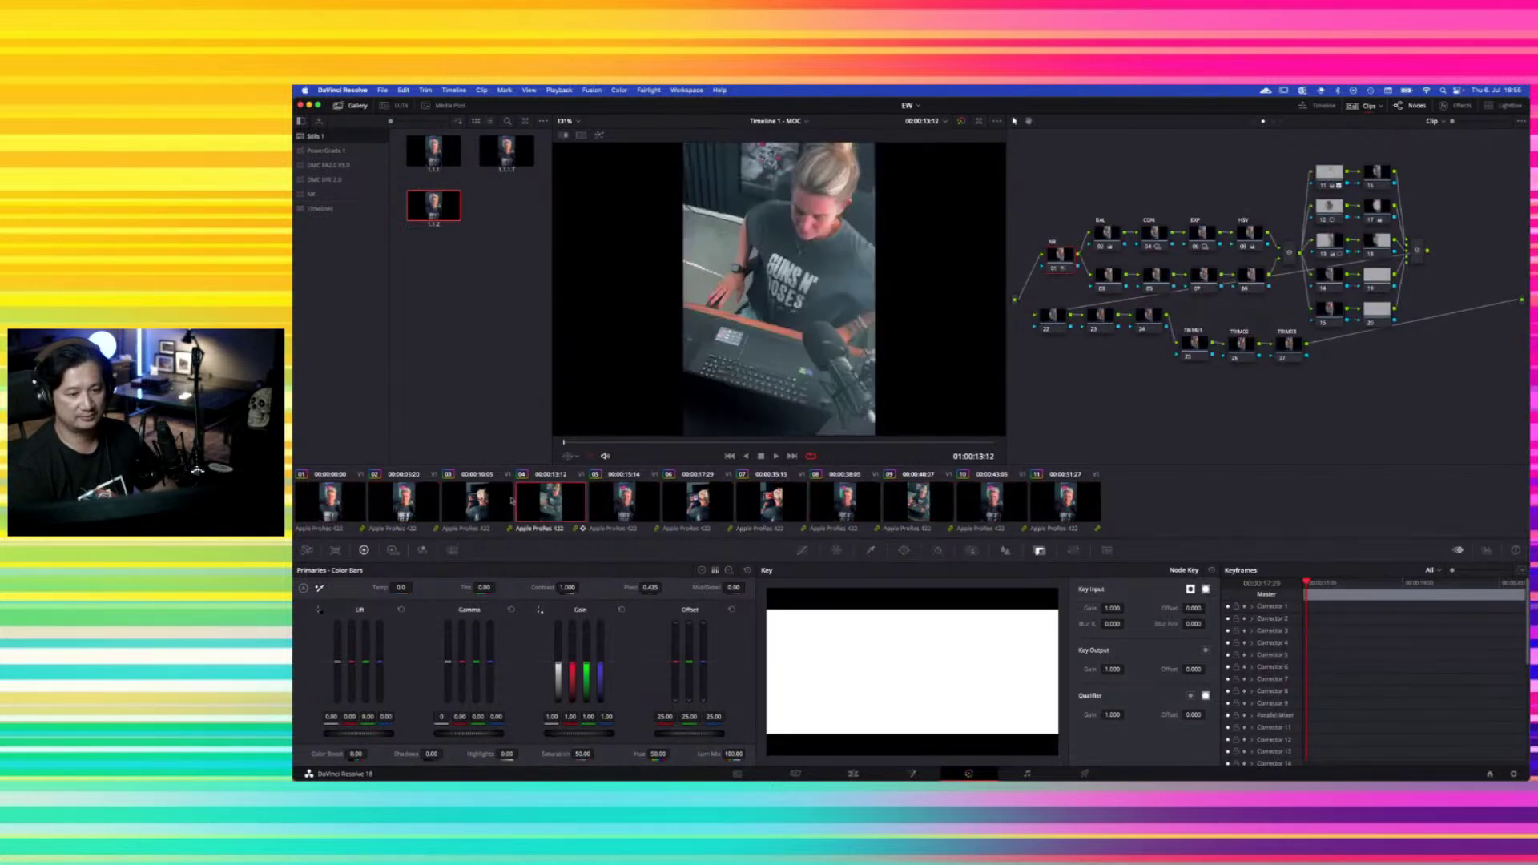
{"action": "key", "text": "Home"}
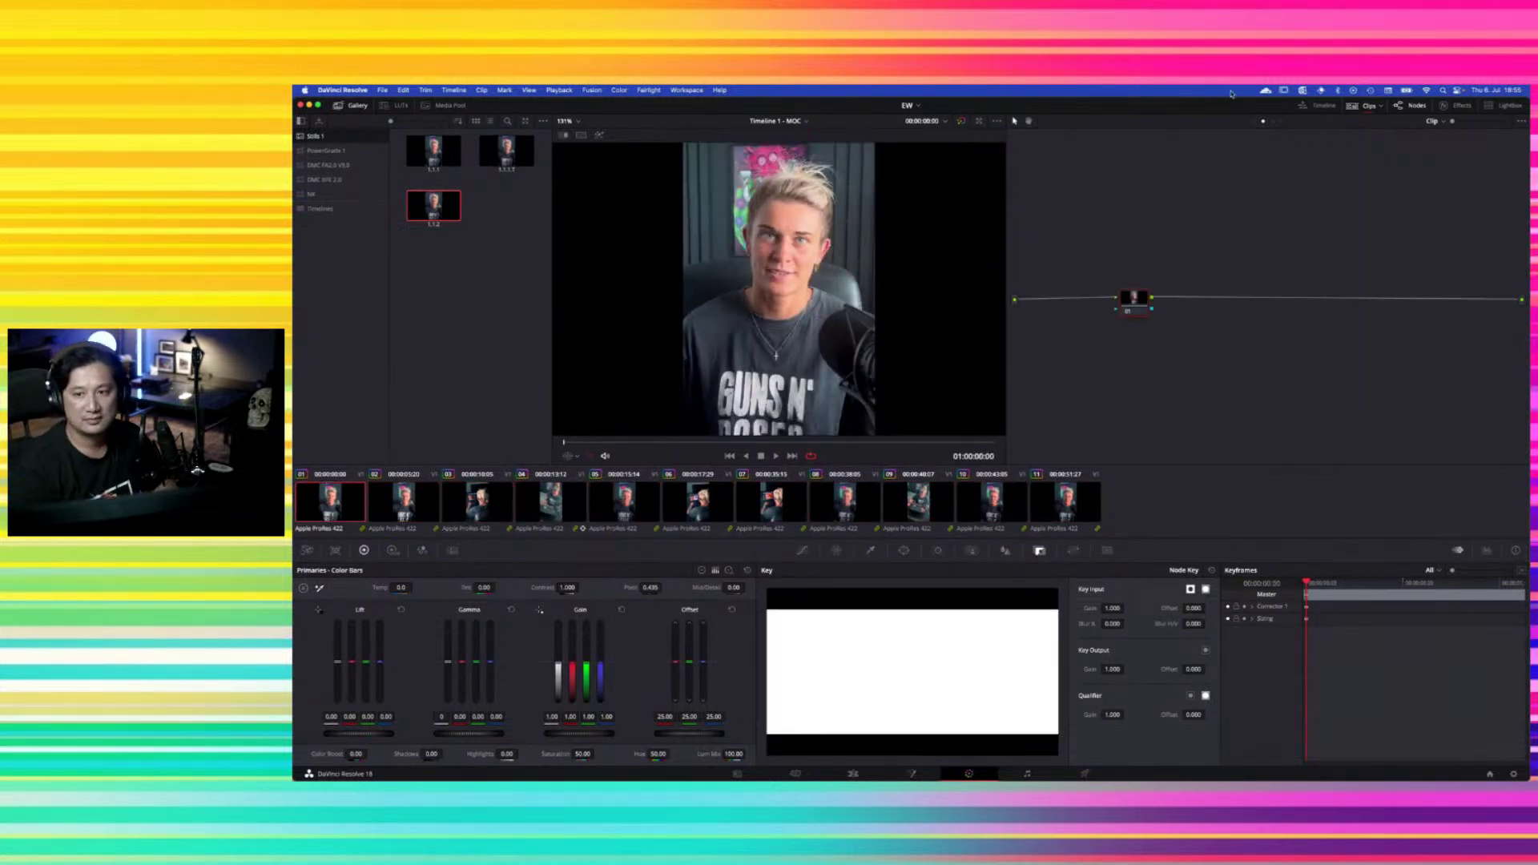
Remove the group filter to show all clips and display the timeline-level node graph
{"action": "left_click", "coordinate": [1281, 124]}
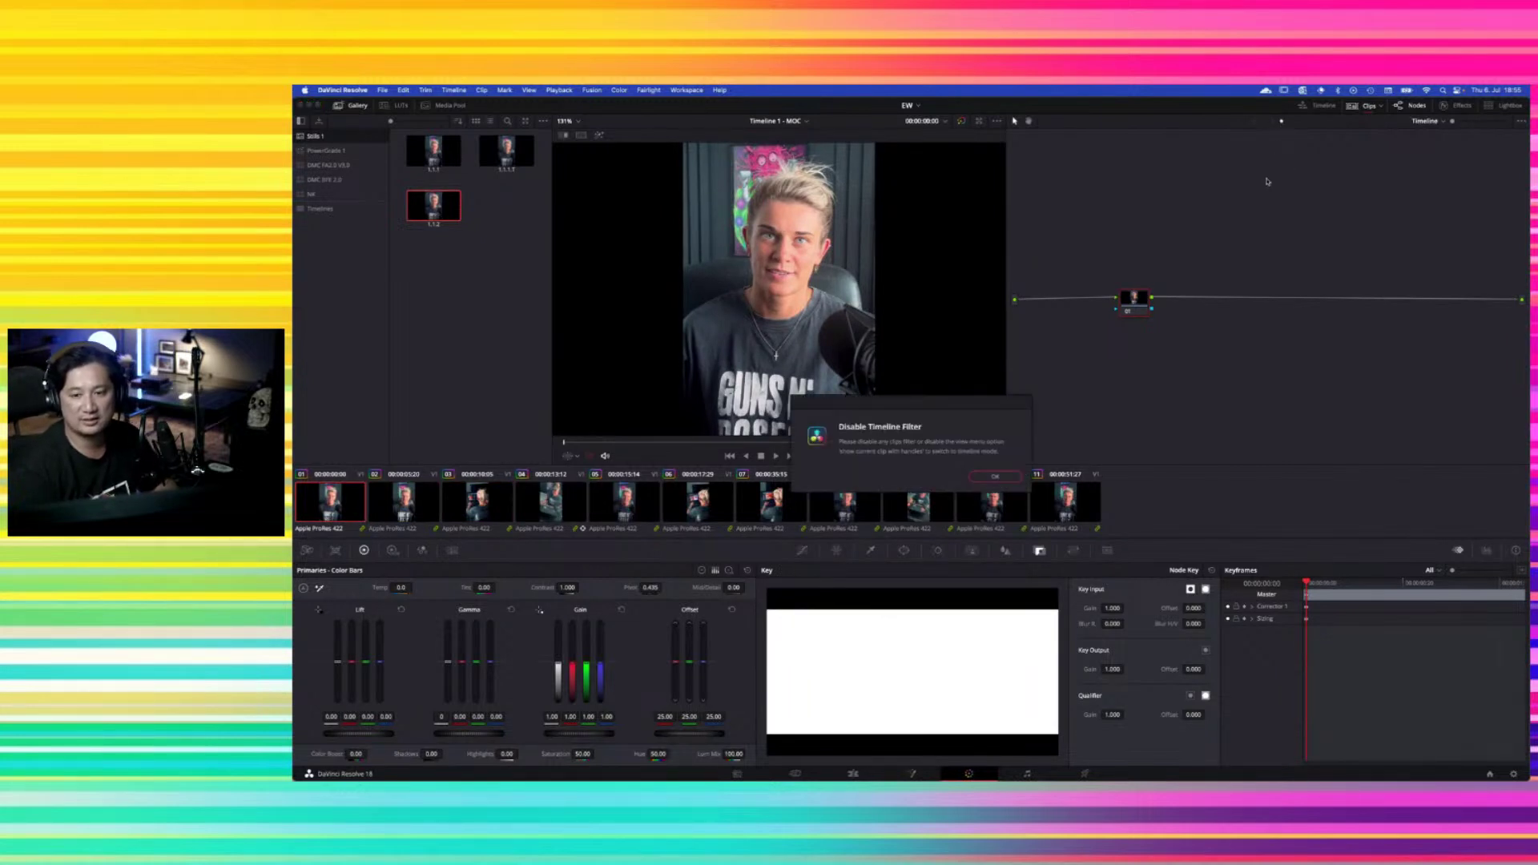
{"action": "left_click", "coordinate": [1011, 476]}
{"action": "left_click", "coordinate": [1377, 106]}
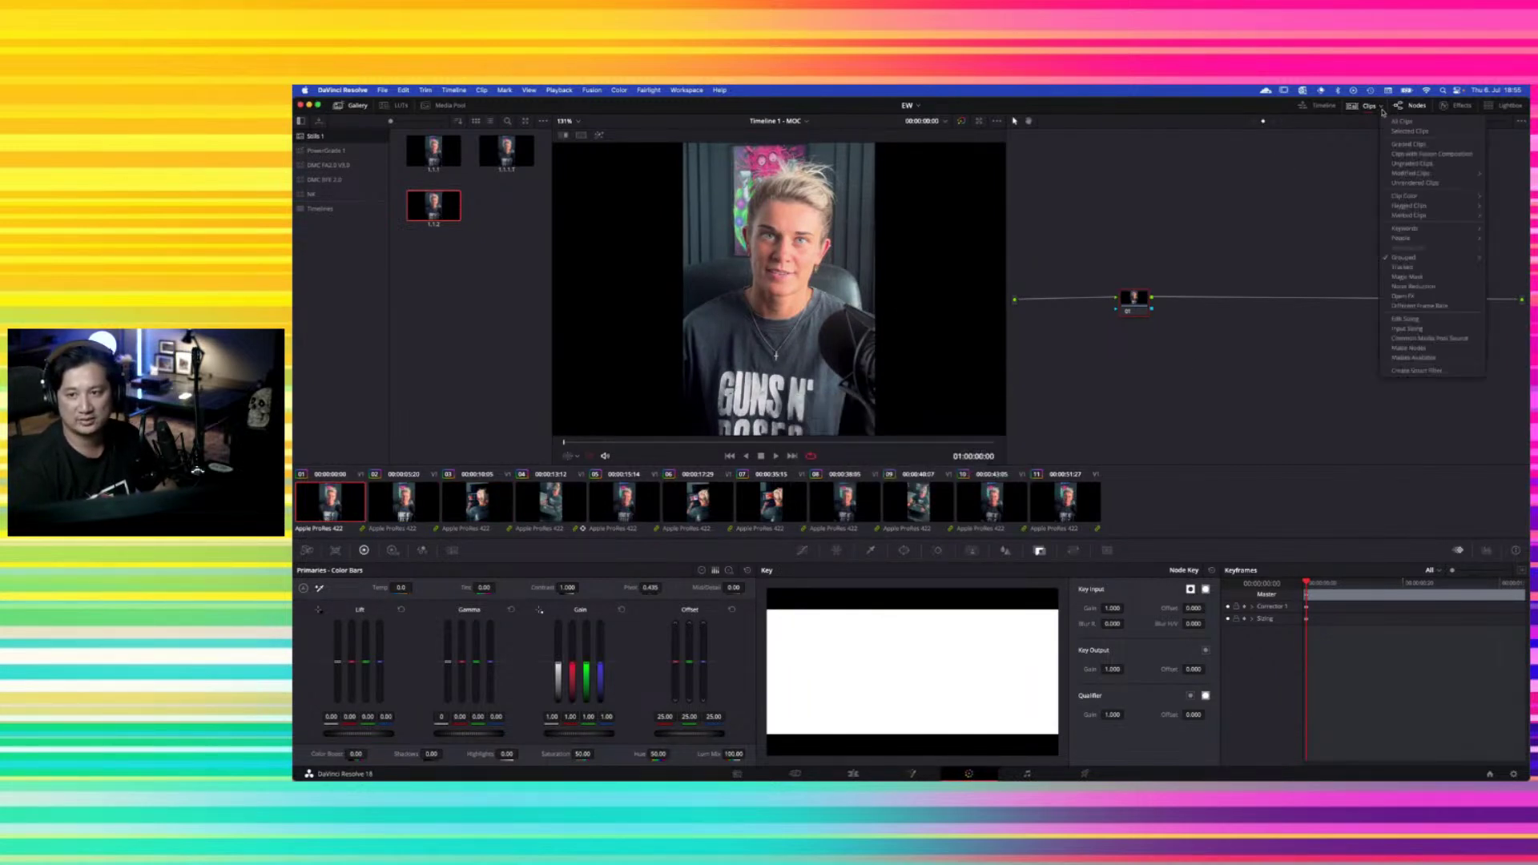
{"action": "left_click", "coordinate": [1400, 122]}
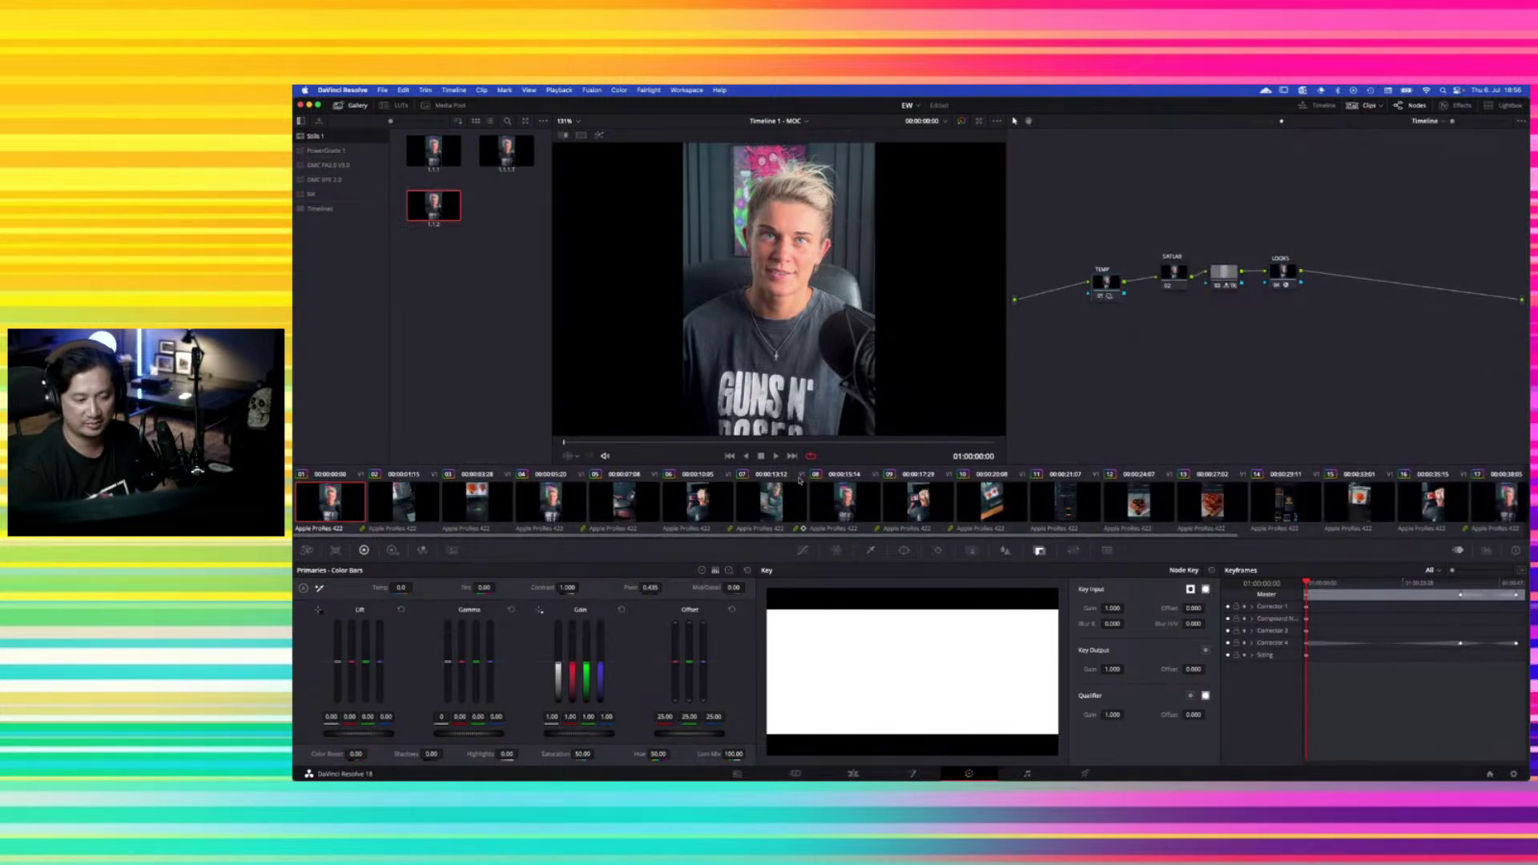
Show the HDR color wheels and open the SATLAB compound node's contents in the timeline-level graph
{"action": "left_click", "coordinate": [392, 550]}
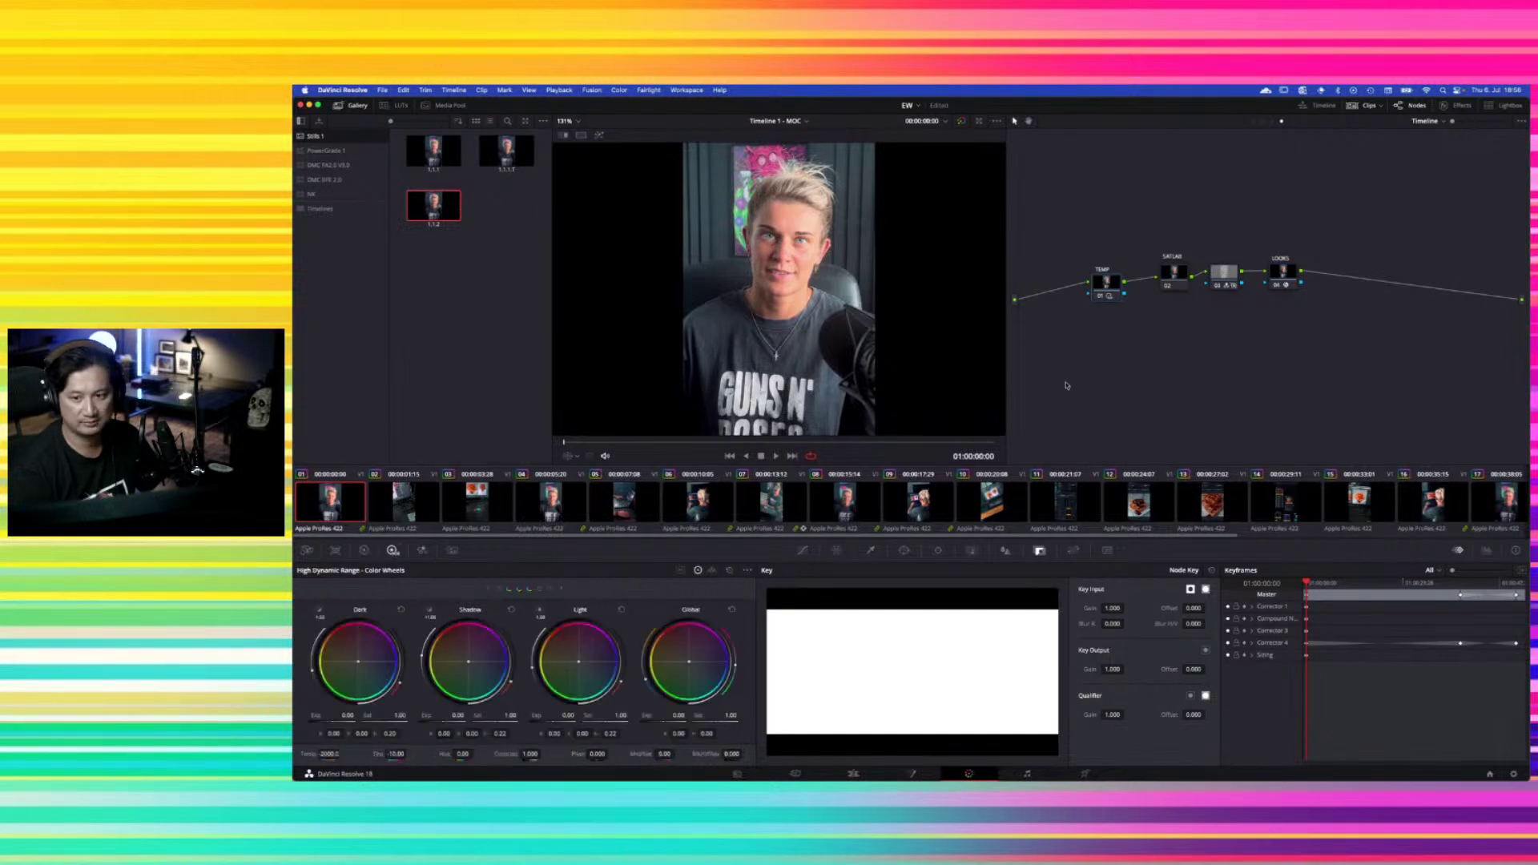
{"action": "left_click", "coordinate": [1173, 273]}
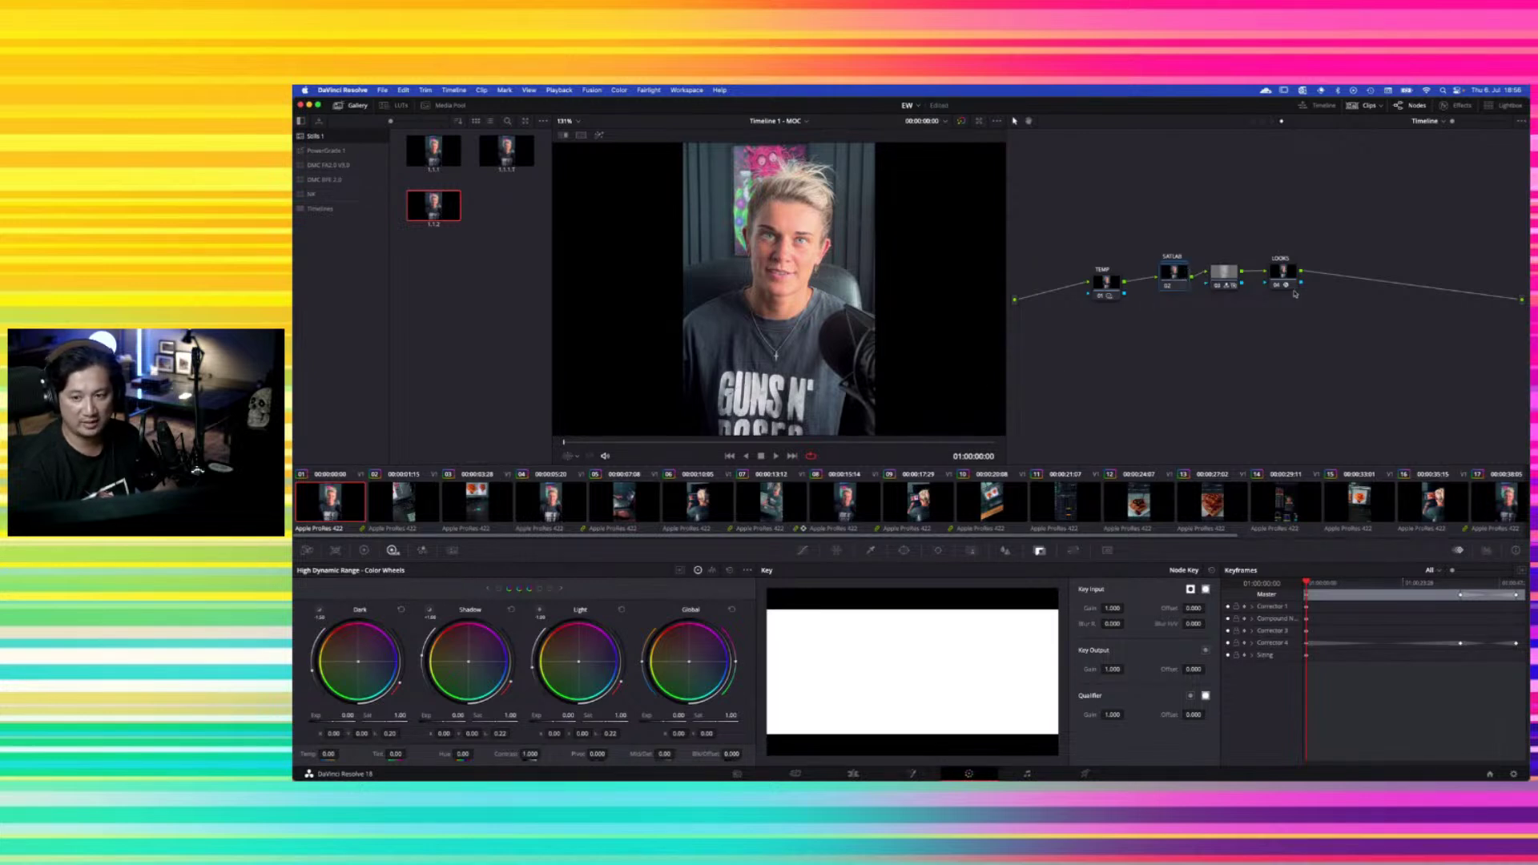
{"action": "right_click", "coordinate": [1171, 274]}
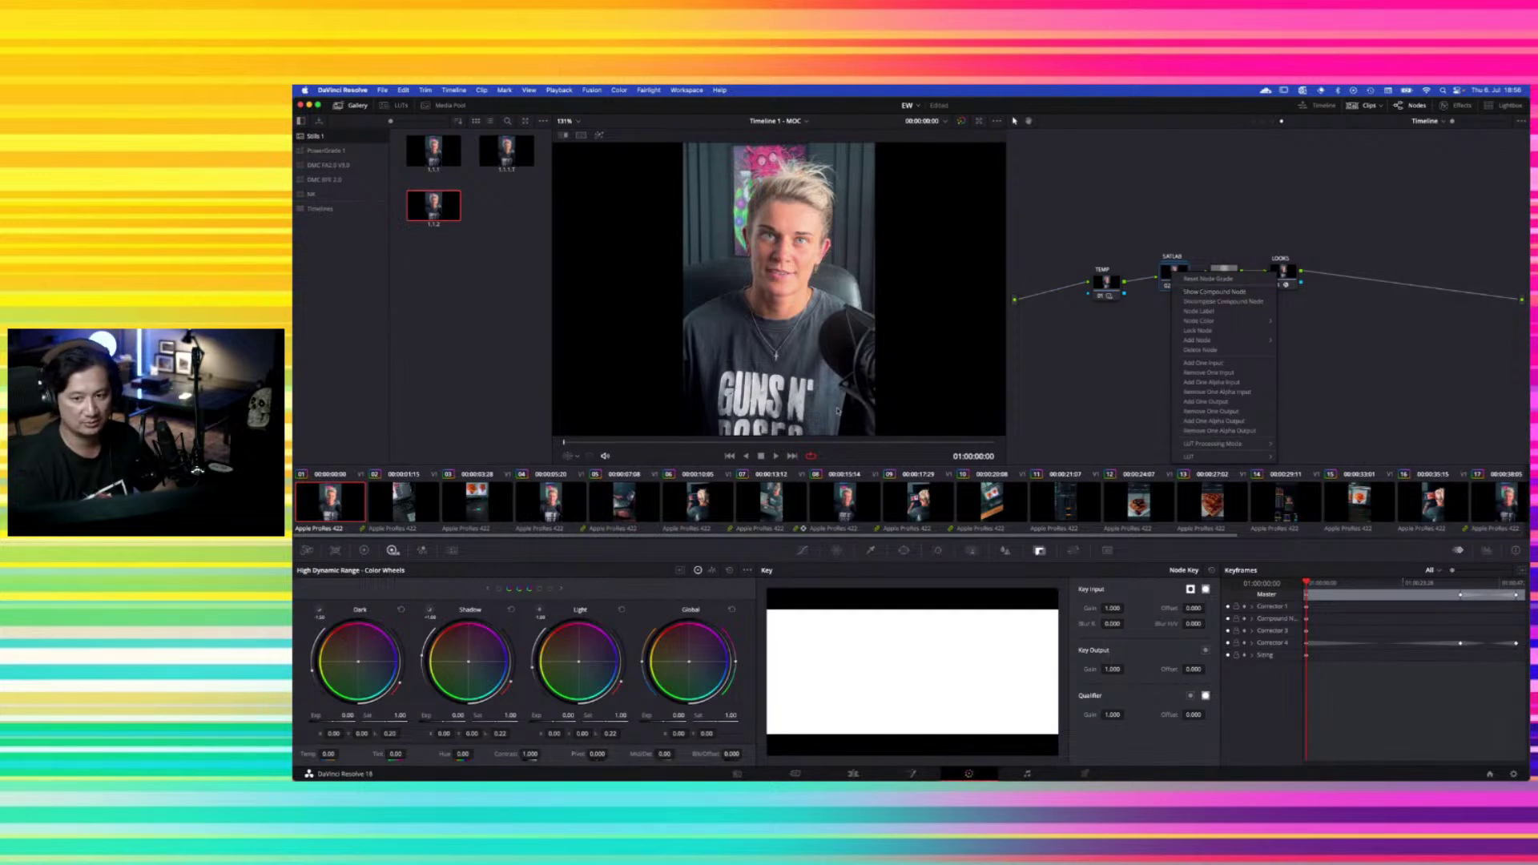
{"action": "left_click", "coordinate": [1205, 291]}
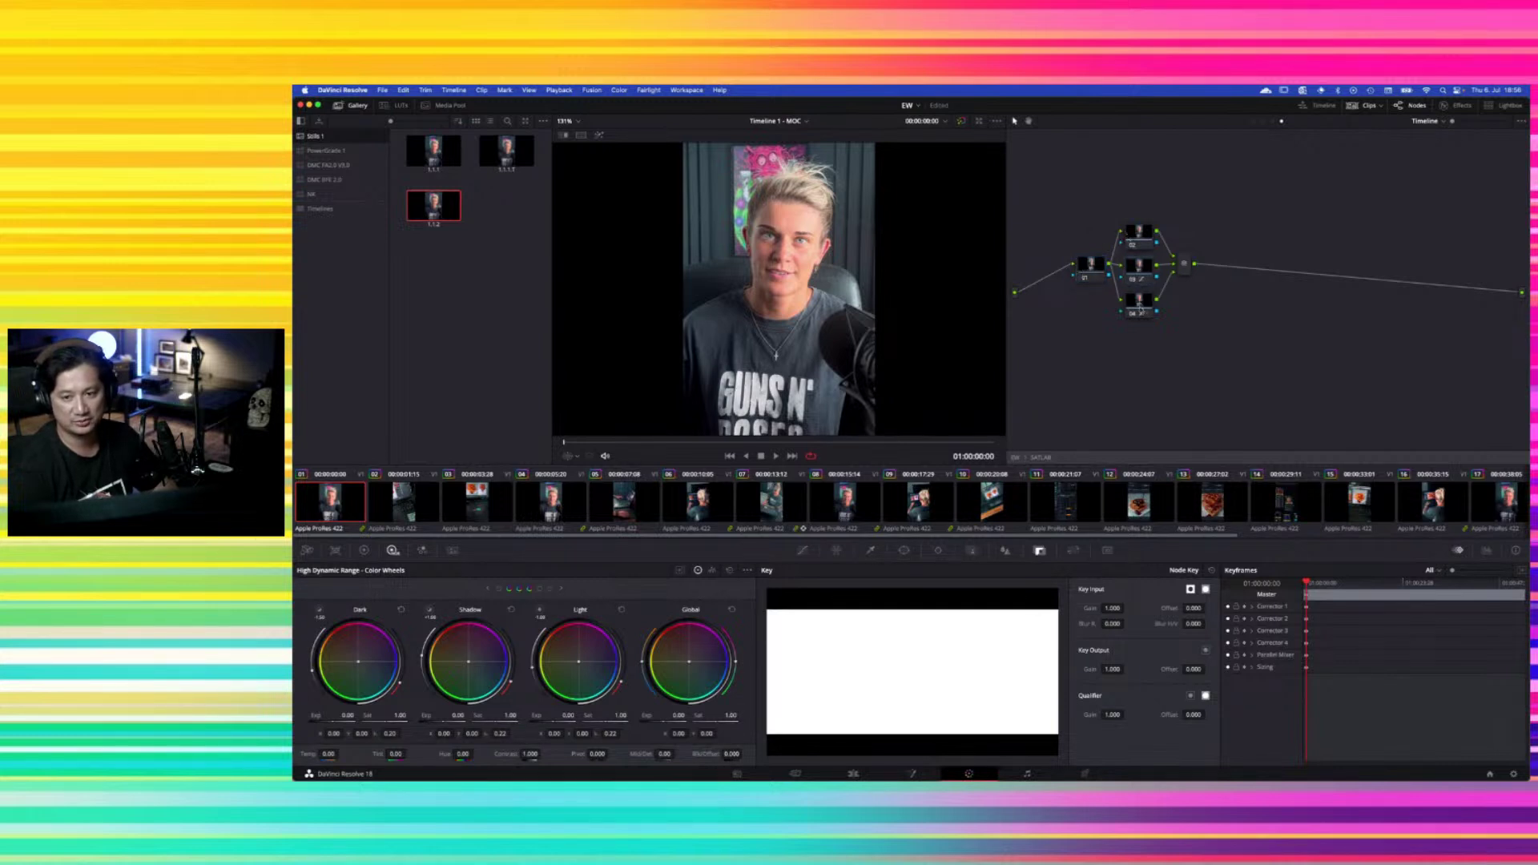
Check the color space settings of the three parallel nodes inside the compound node
{"action": "right_click", "coordinate": [1143, 242]}
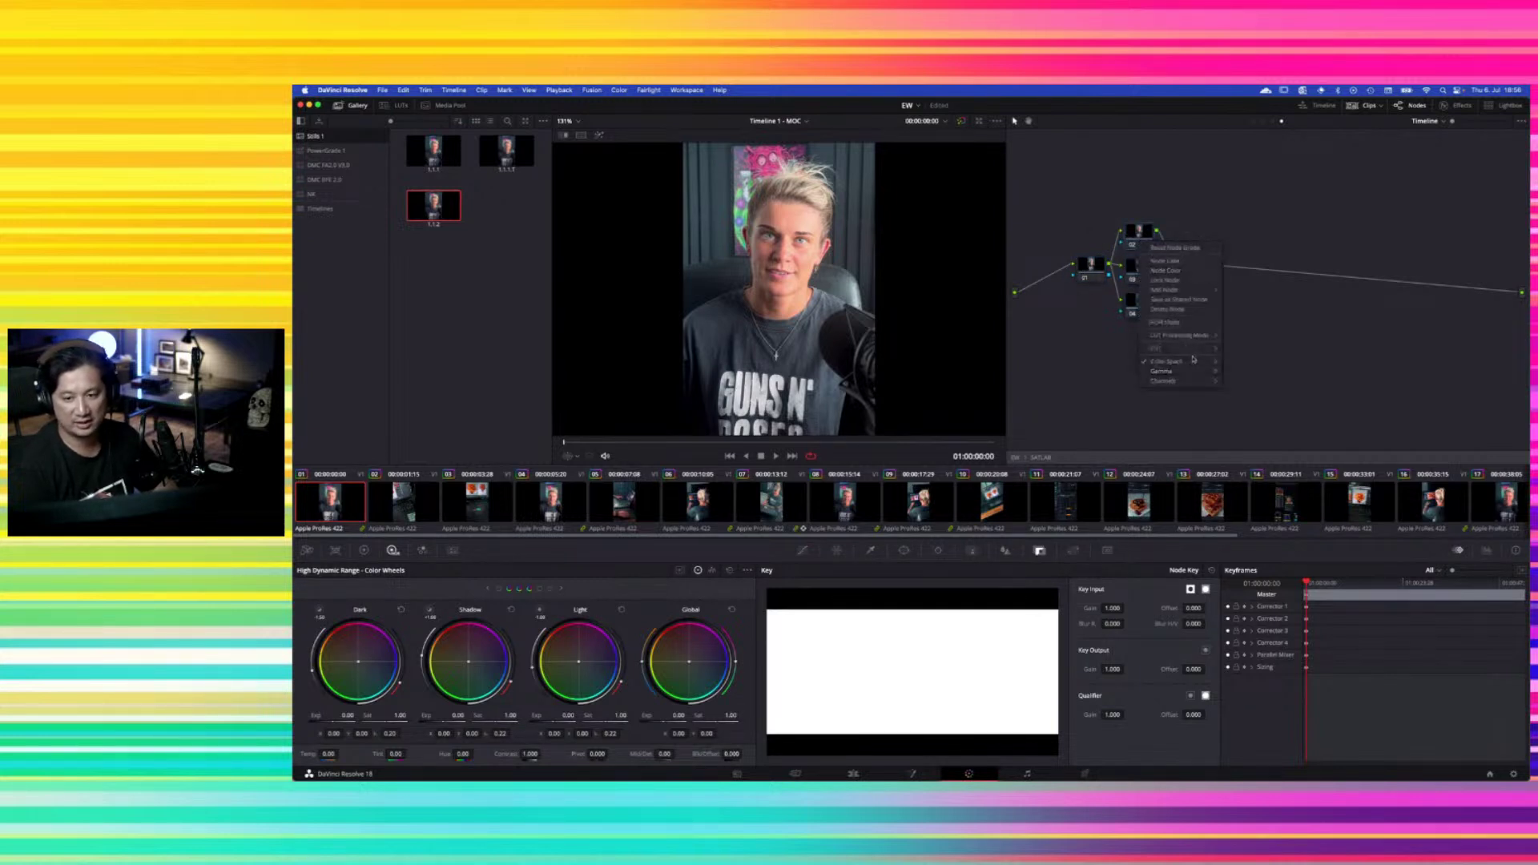
{"action": "mouse_move", "coordinate": [1190, 364]}
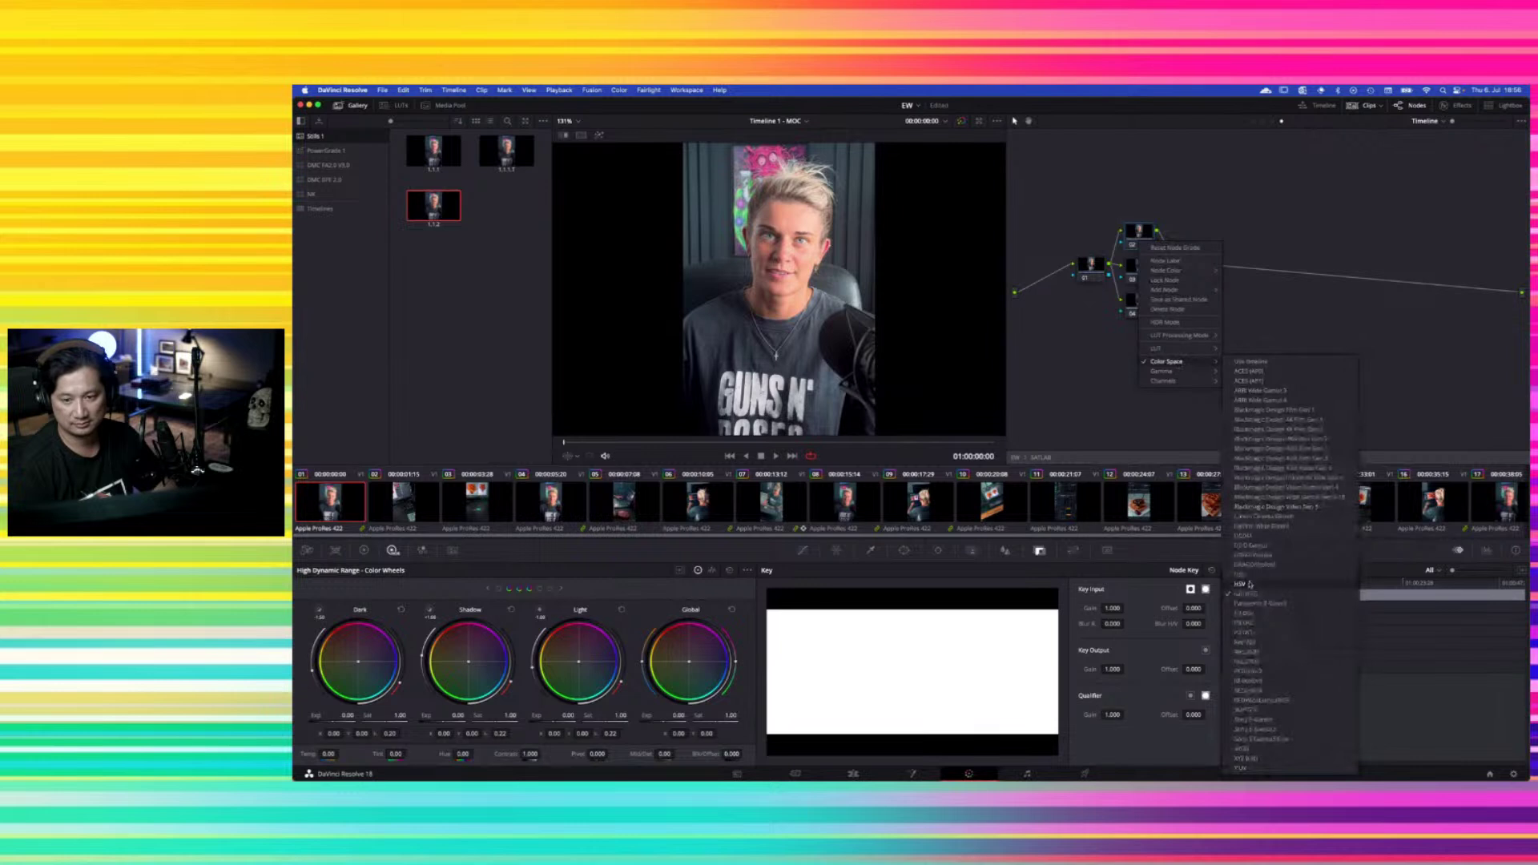
{"action": "right_click", "coordinate": [1152, 267]}
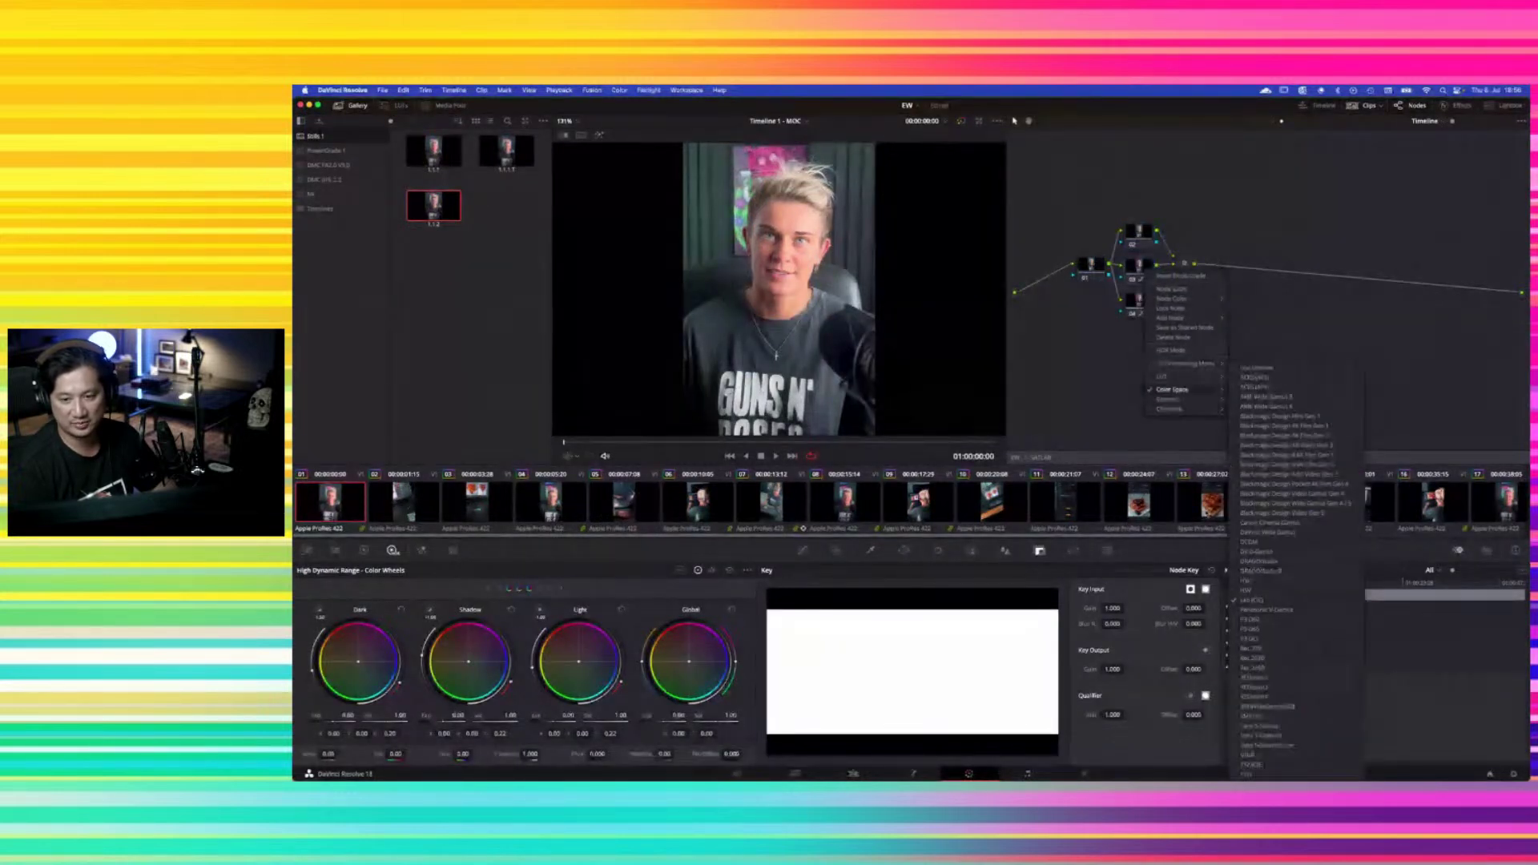
{"action": "left_click", "coordinate": [1130, 326]}
{"action": "right_click", "coordinate": [1141, 301]}
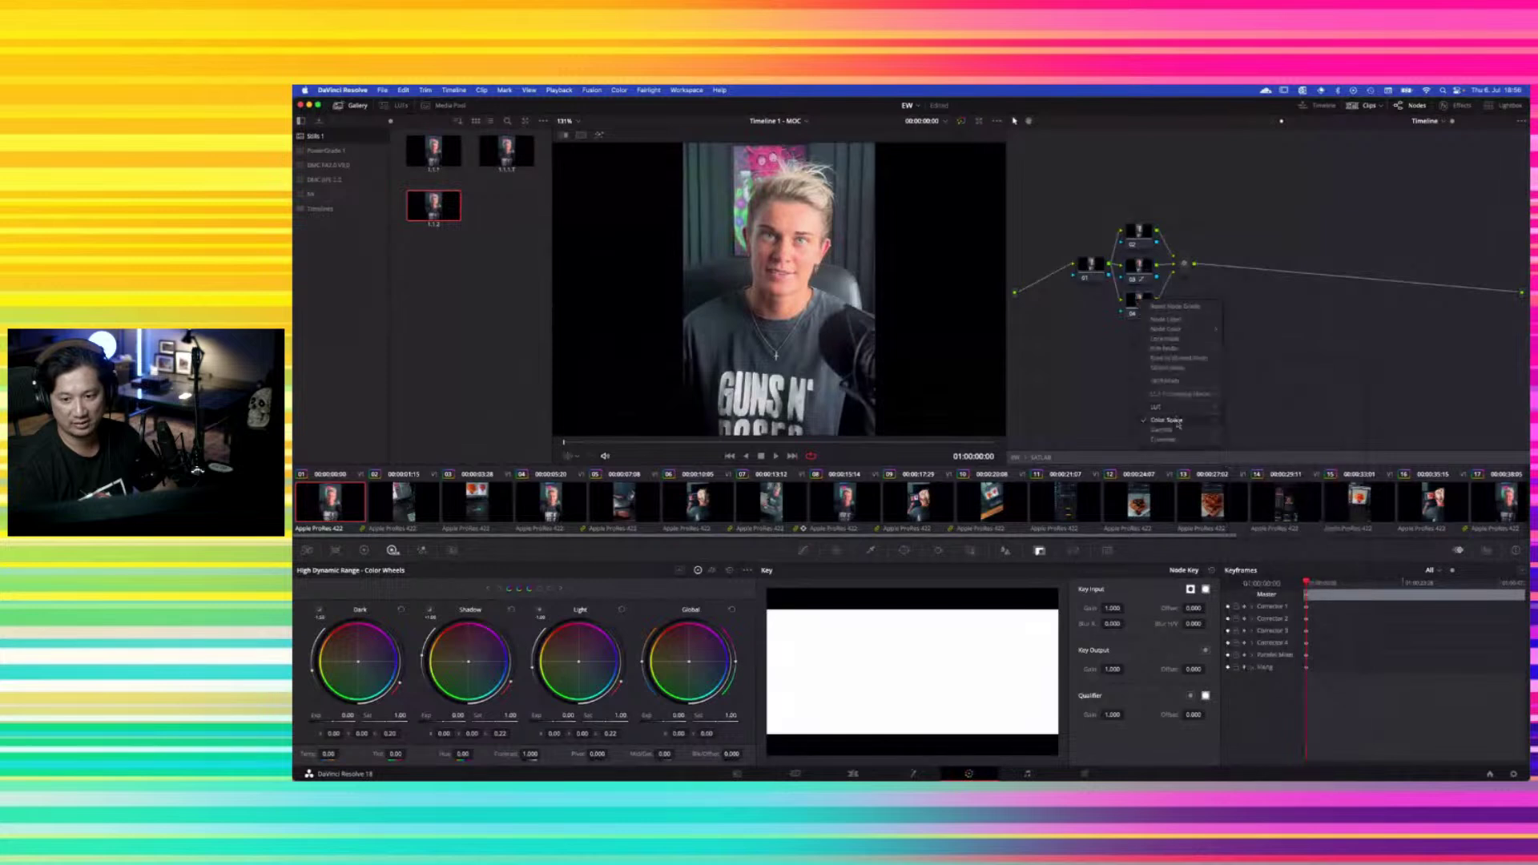
{"action": "mouse_move", "coordinate": [1166, 419]}
Check which color channel is enabled on each of the parallel nodes 02, 03 and 04
{"action": "right_click", "coordinate": [1140, 238]}
{"action": "mouse_move", "coordinate": [1201, 380]}
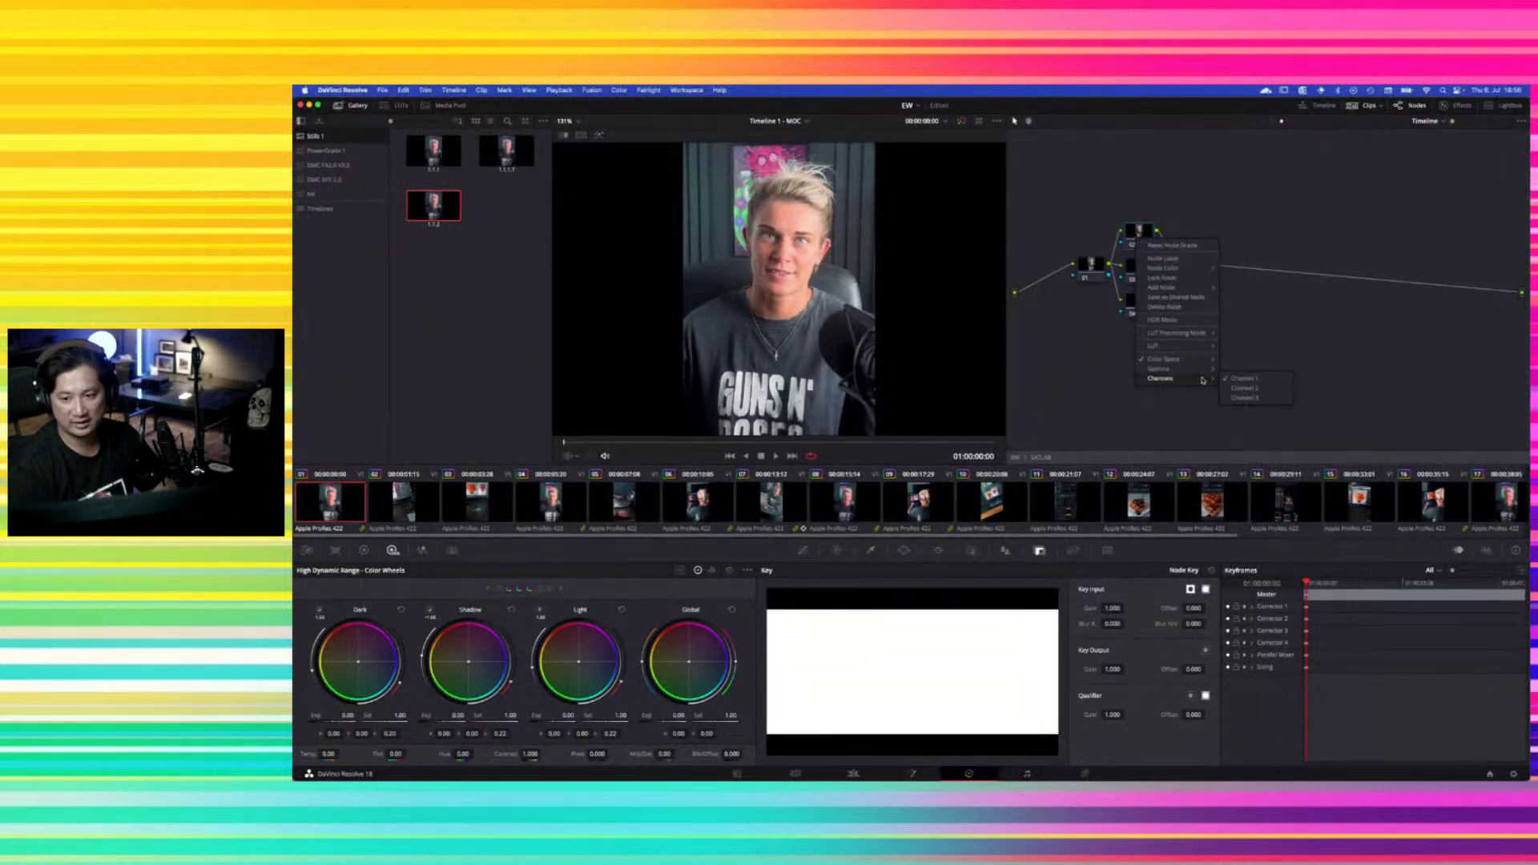
{"action": "left_click", "coordinate": [1242, 378]}
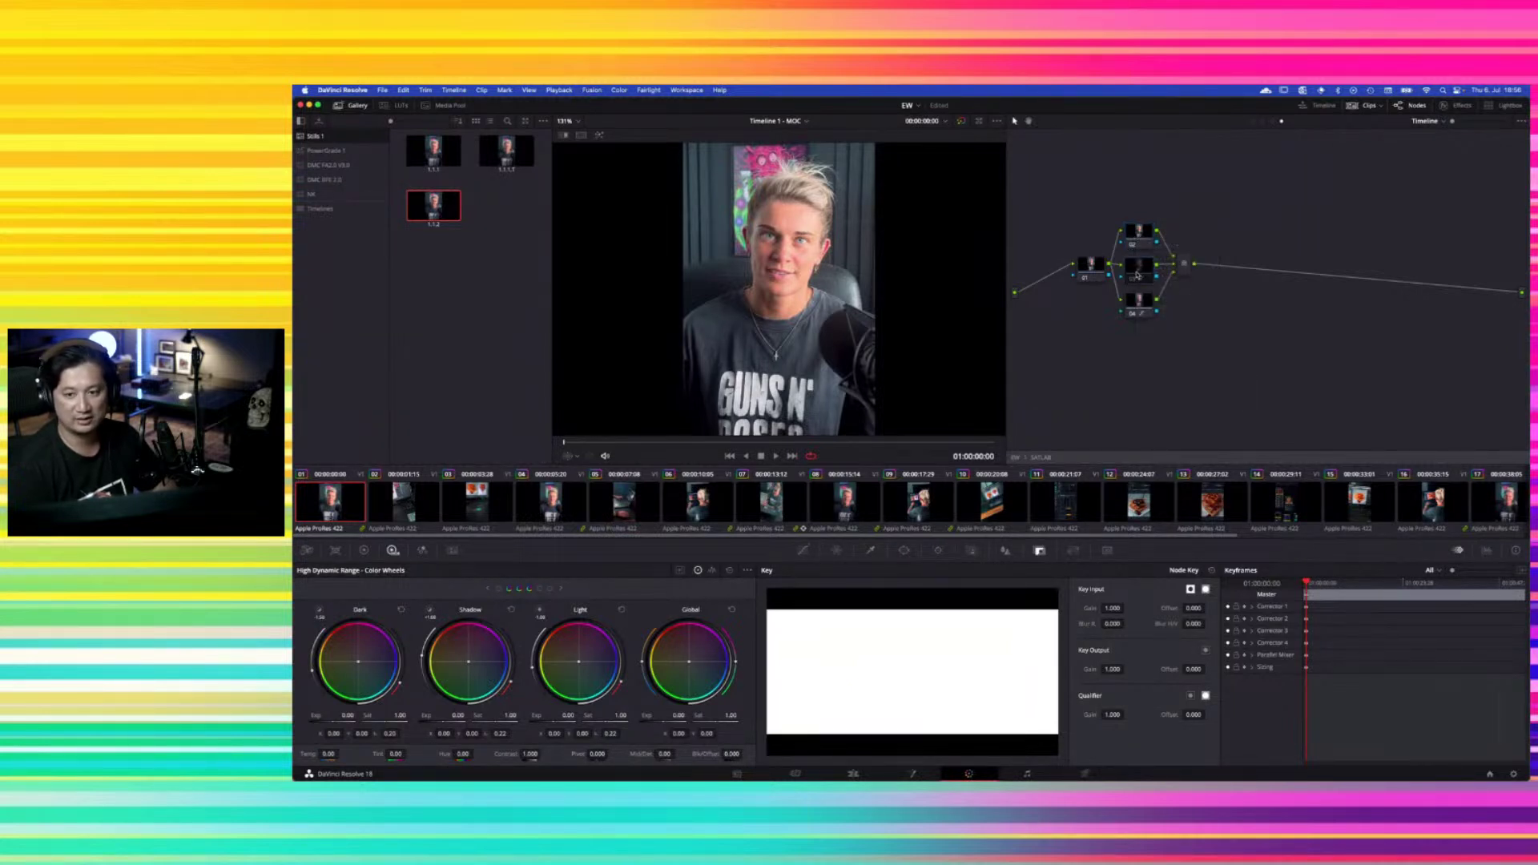
{"action": "right_click", "coordinate": [1137, 276]}
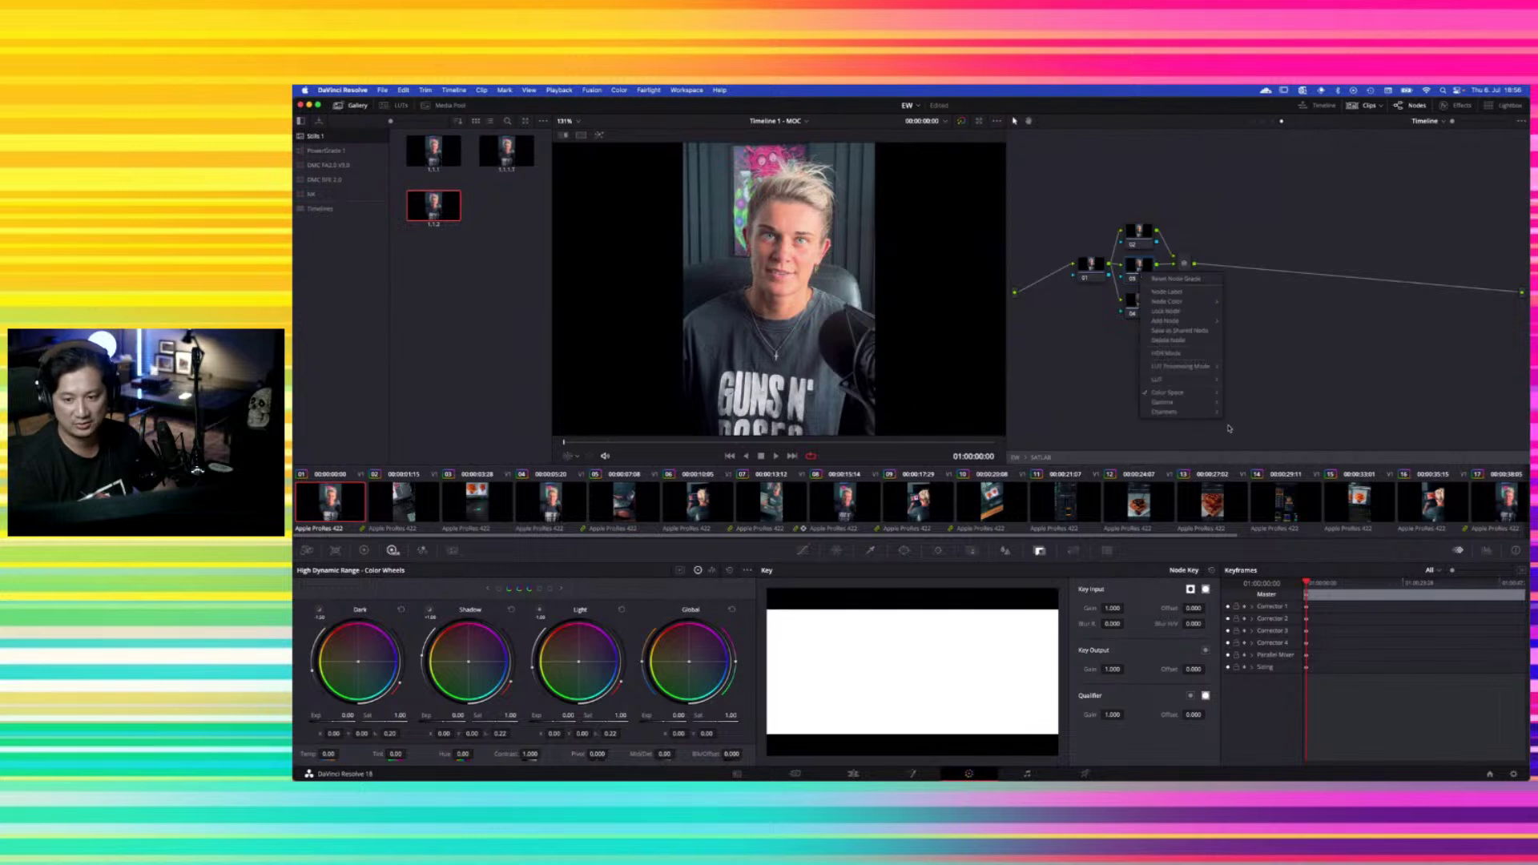
{"action": "left_click", "coordinate": [1238, 412]}
{"action": "right_click", "coordinate": [1146, 305]}
{"action": "mouse_move", "coordinate": [1198, 444]}
{"action": "left_click", "coordinate": [1251, 461]}
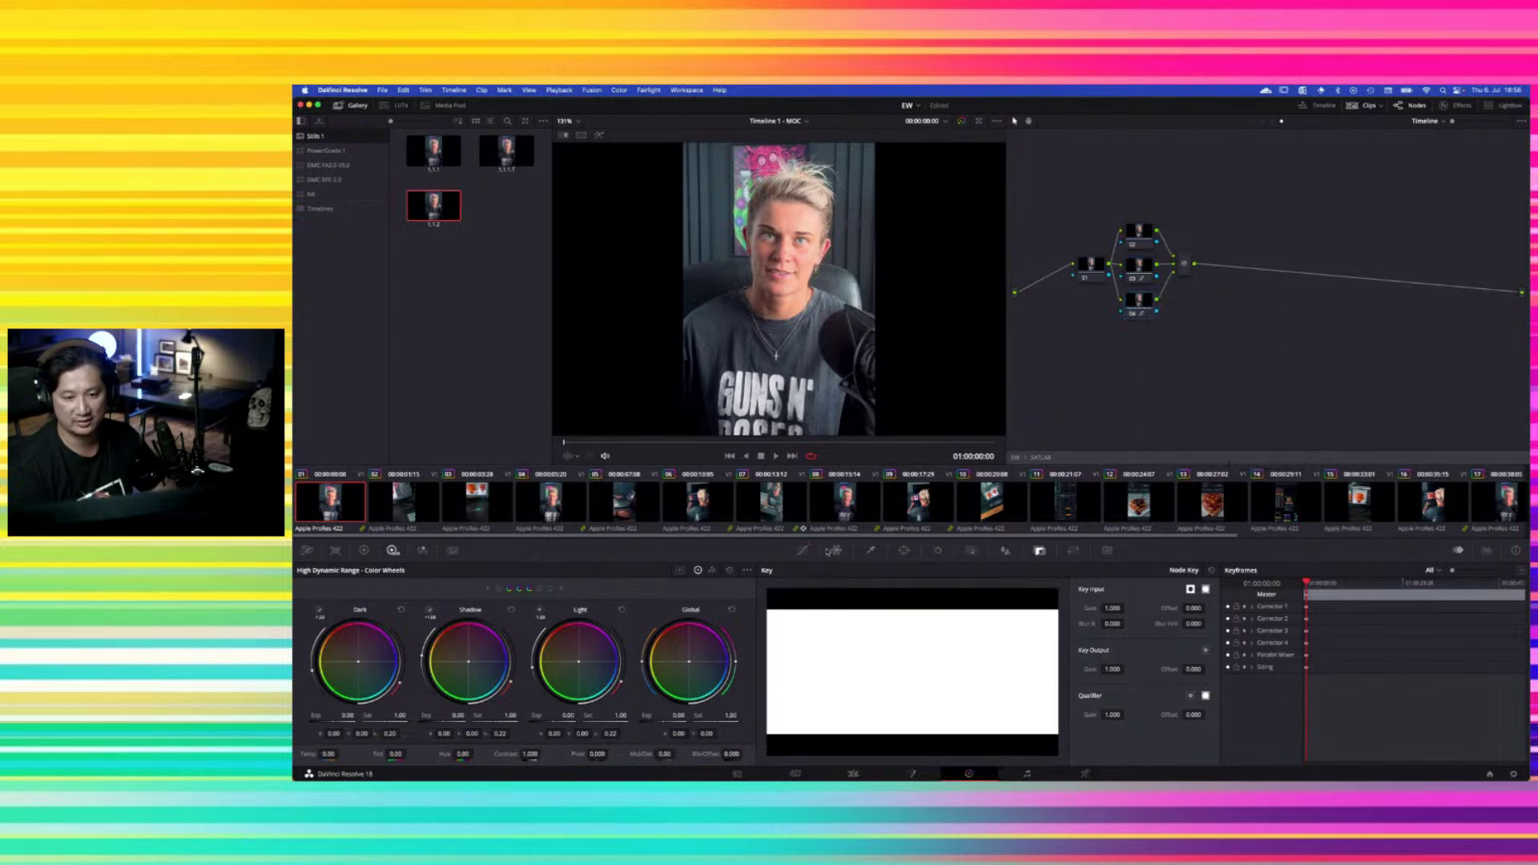
Examine the custom curve of the lightness node 02 and its effect on the portrait's face up close
{"action": "left_click", "coordinate": [802, 551]}
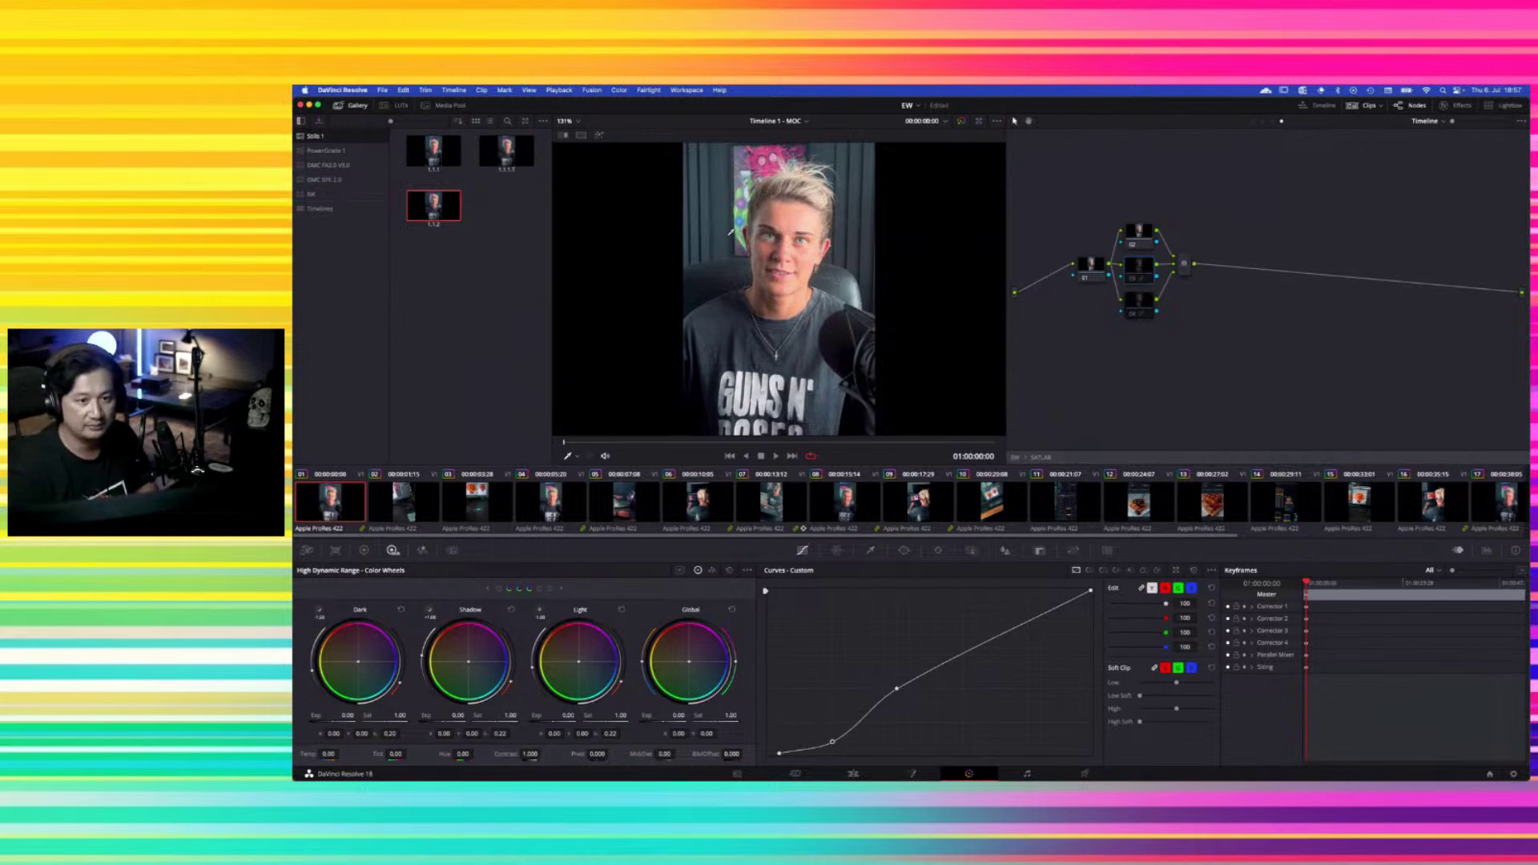
{"action": "scroll", "coordinate": [720, 235], "scroll_direction": "up", "scroll_amount": 6}
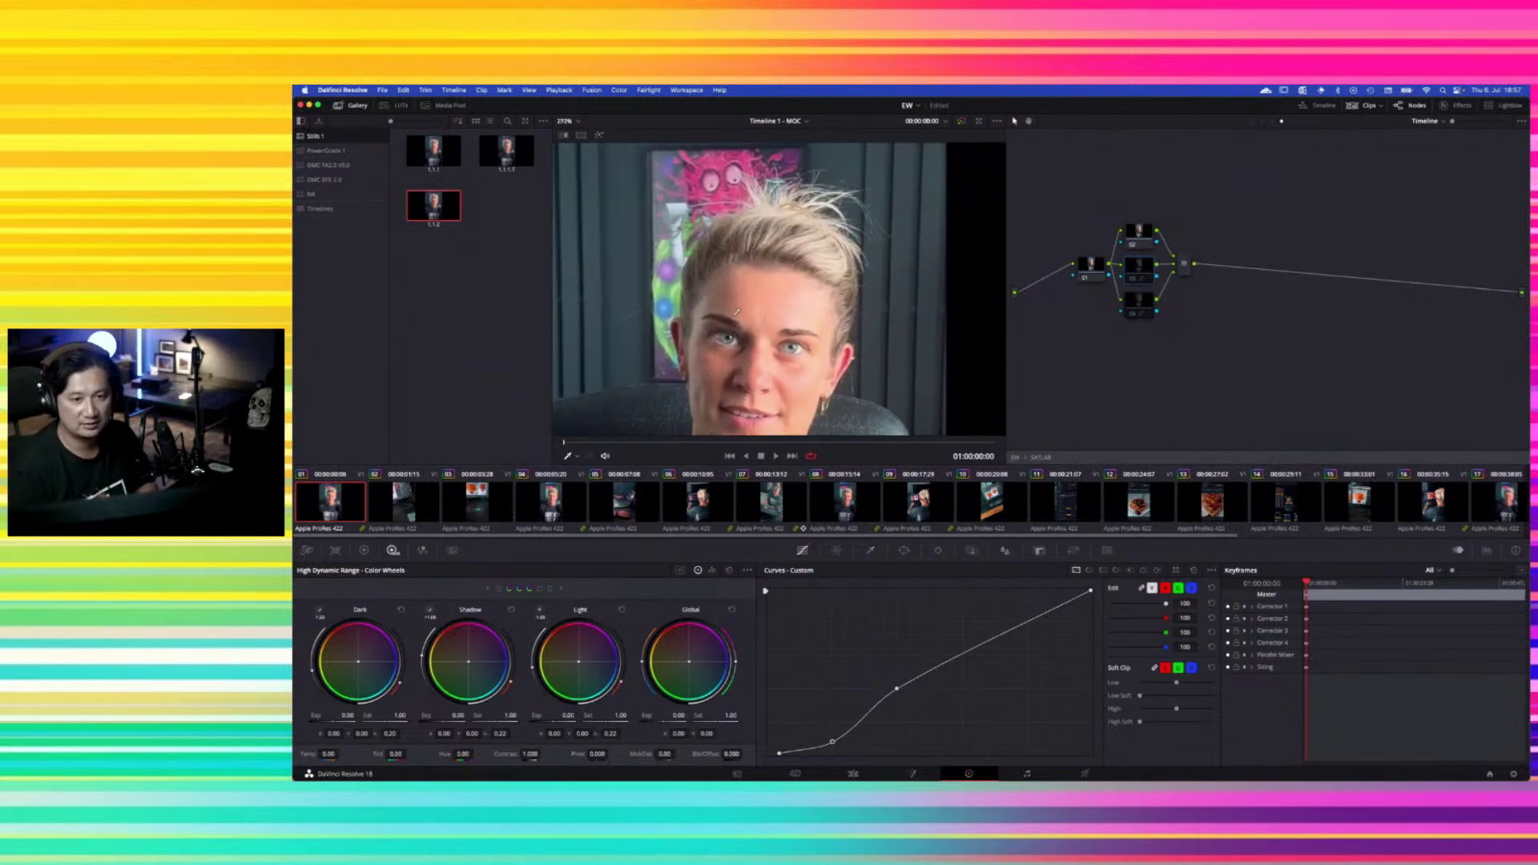
{"action": "scroll", "coordinate": [735, 319], "scroll_direction": "up", "scroll_amount": 2}
{"action": "scroll", "coordinate": [691, 278], "scroll_direction": "down", "scroll_amount": 1}
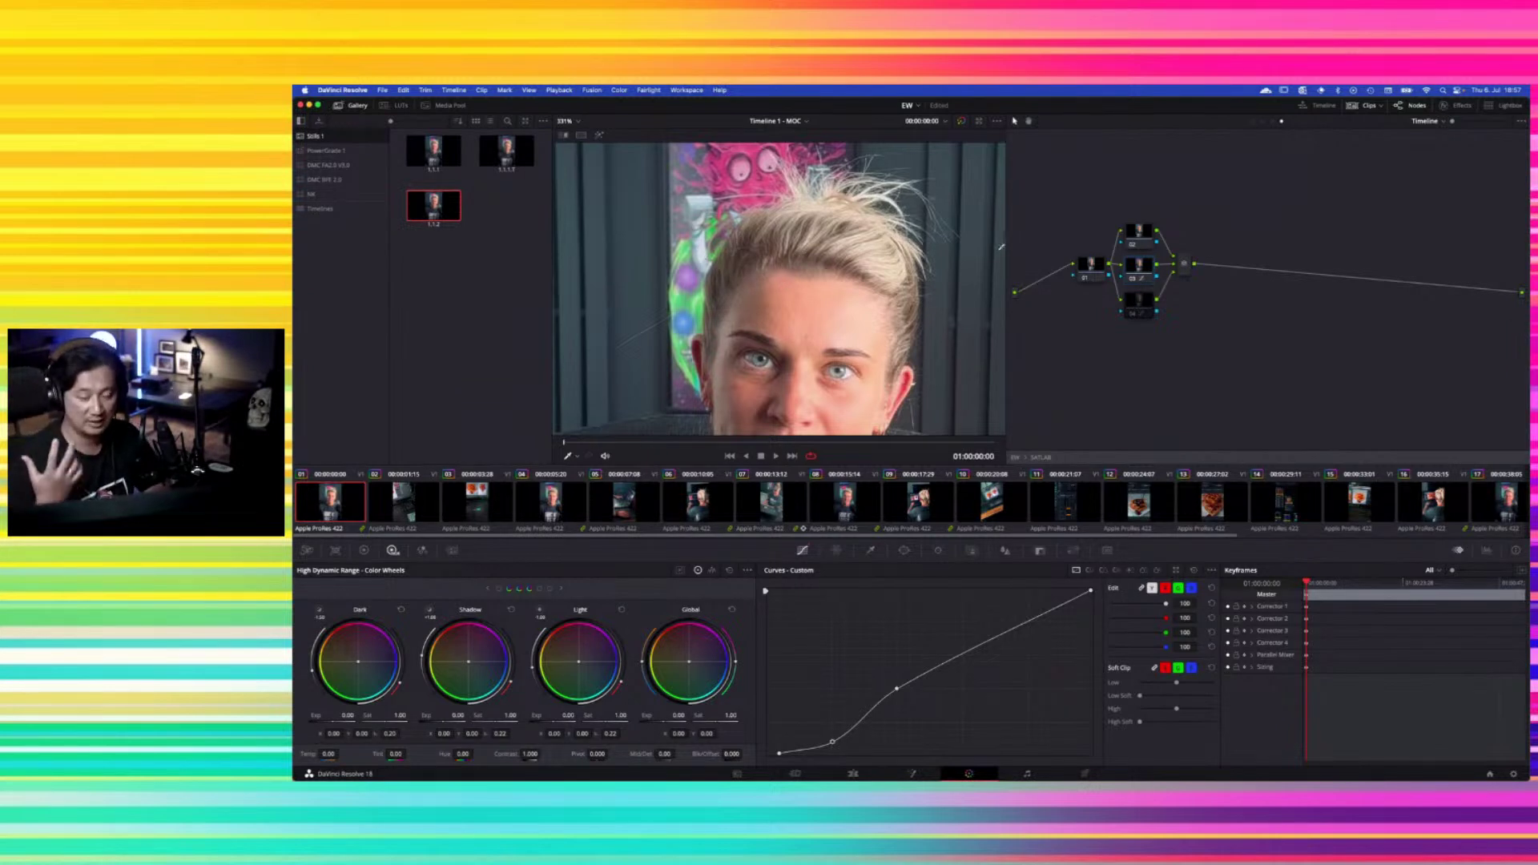
Reset the grades of parallel nodes 03 and 04 inside the compound node
{"action": "right_click", "coordinate": [1134, 279]}
{"action": "left_click", "coordinate": [1163, 319]}
{"action": "left_click", "coordinate": [1143, 303]}
{"action": "right_click", "coordinate": [1144, 302]}
{"action": "left_click", "coordinate": [1173, 343]}
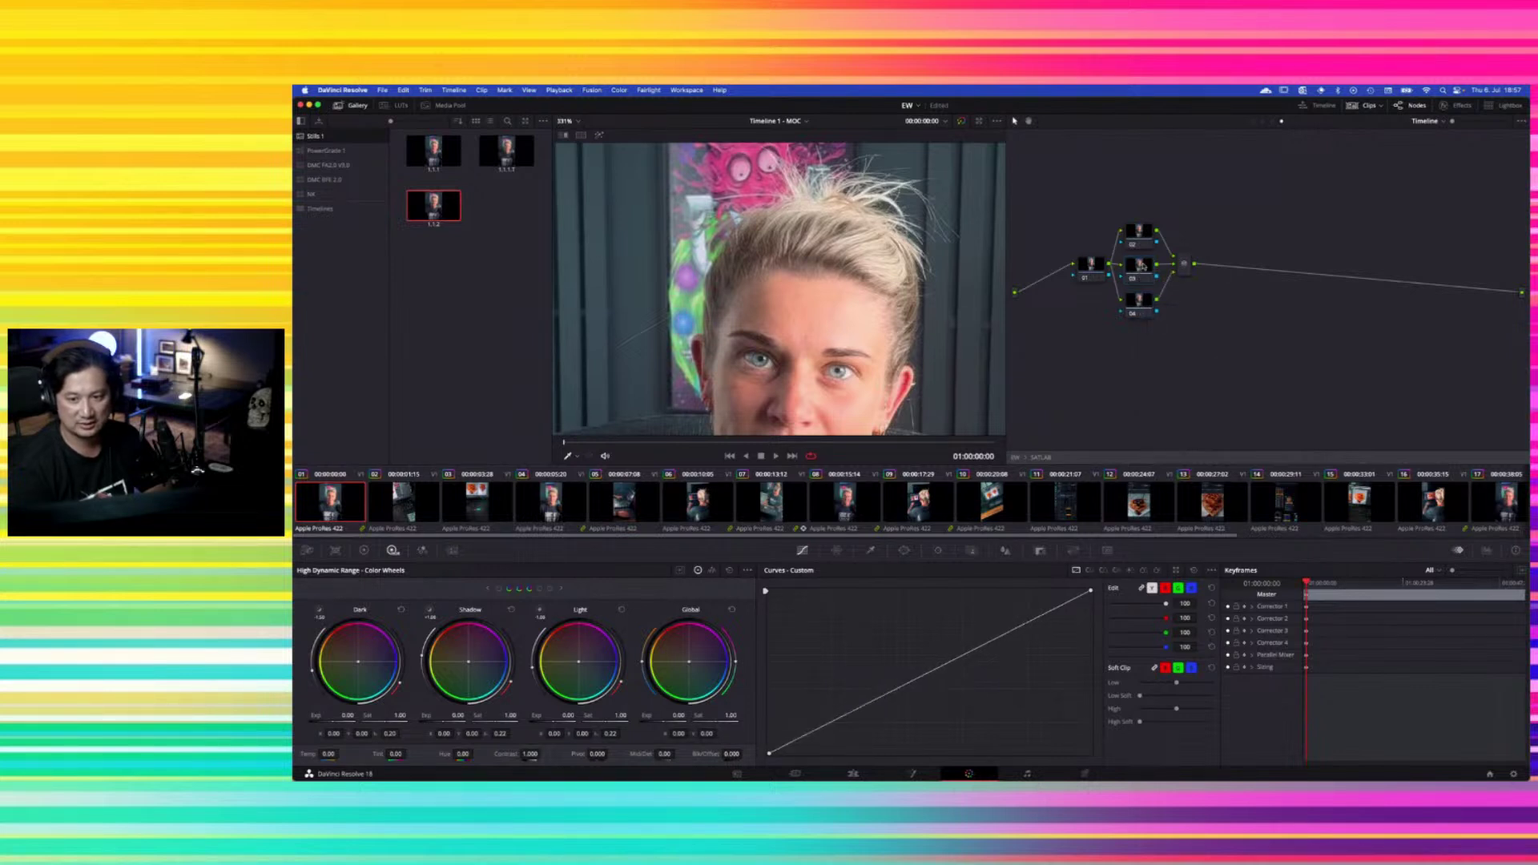
Steepen node 03's custom curve by pulling its white and black points inward, and check its gamma options
{"action": "left_click_drag", "start_coordinate": [1090, 593], "coordinate": [1038, 588]}
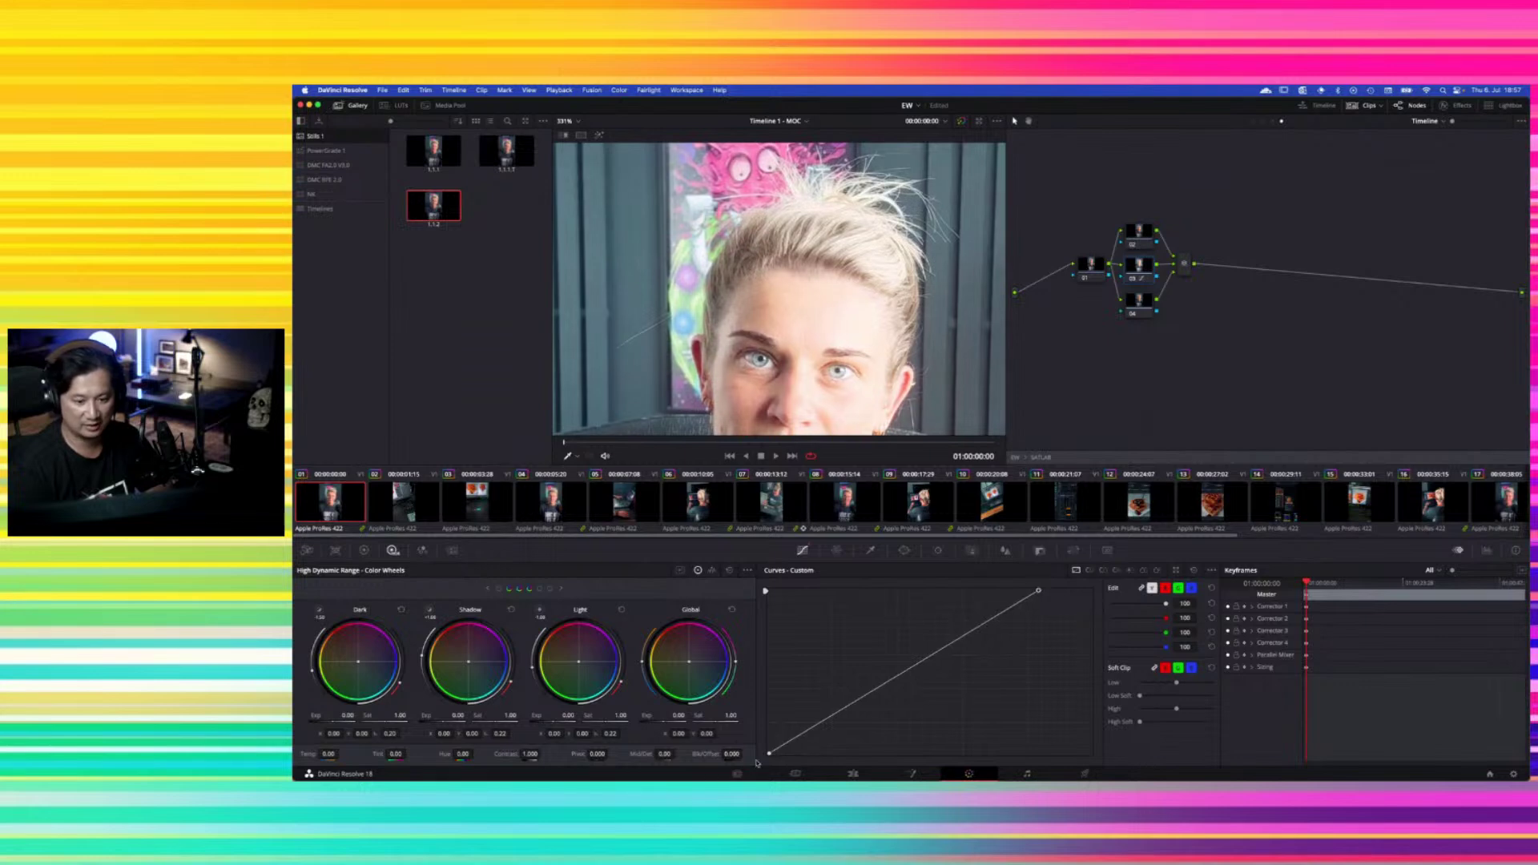
{"action": "left_click_drag", "start_coordinate": [770, 753], "coordinate": [806, 764]}
{"action": "right_click", "coordinate": [1145, 274]}
{"action": "mouse_move", "coordinate": [1213, 407]}
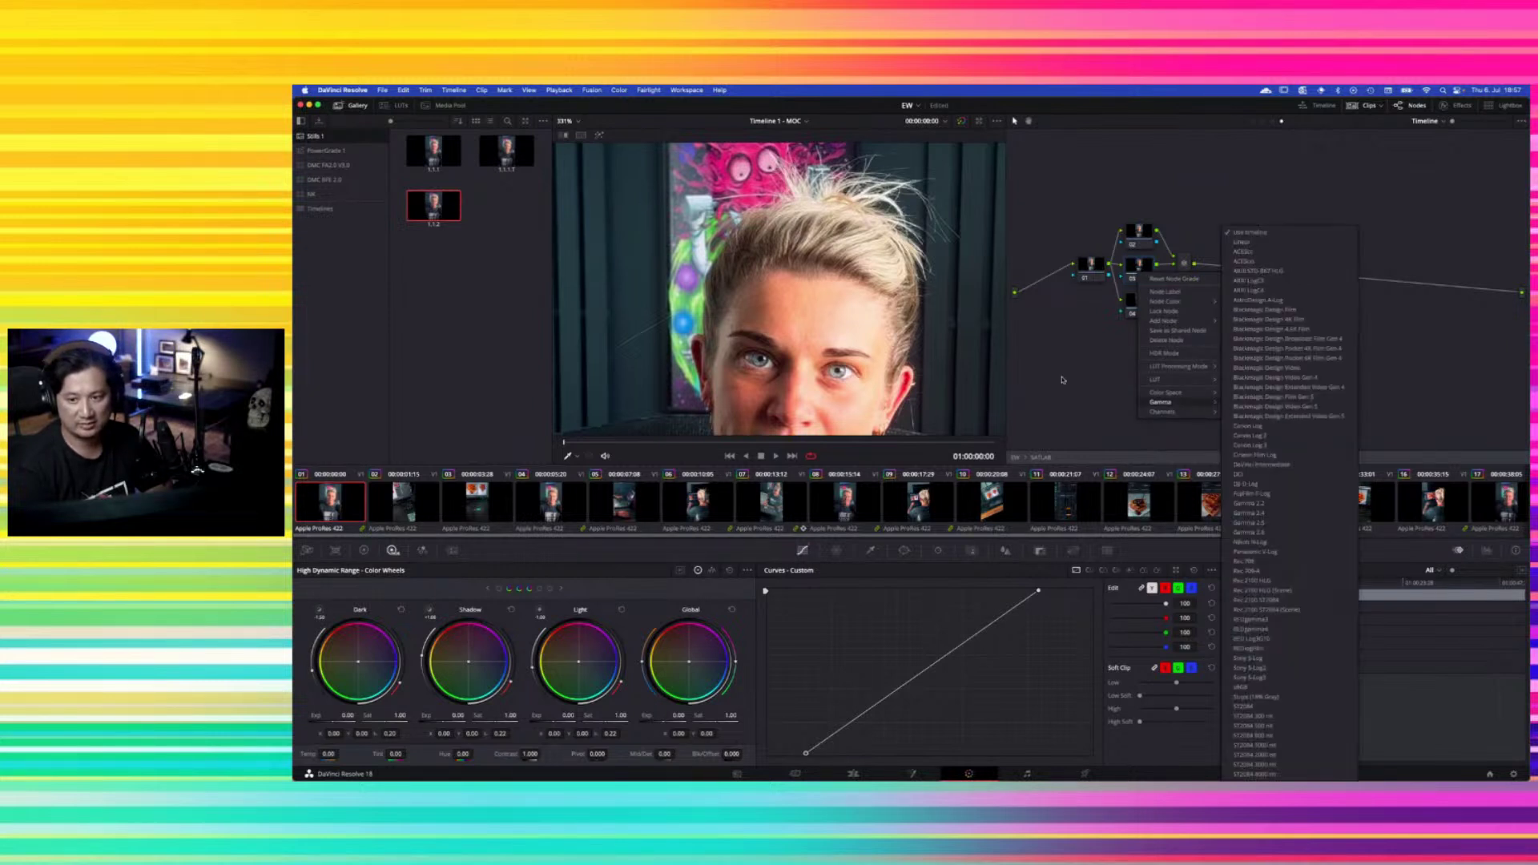
{"action": "left_click", "coordinate": [1062, 380]}
Undo the curve change and node resets, and return to the main timeline-level node graph
{"action": "right_click", "coordinate": [1139, 276]}
{"action": "key", "text": "Escape"}
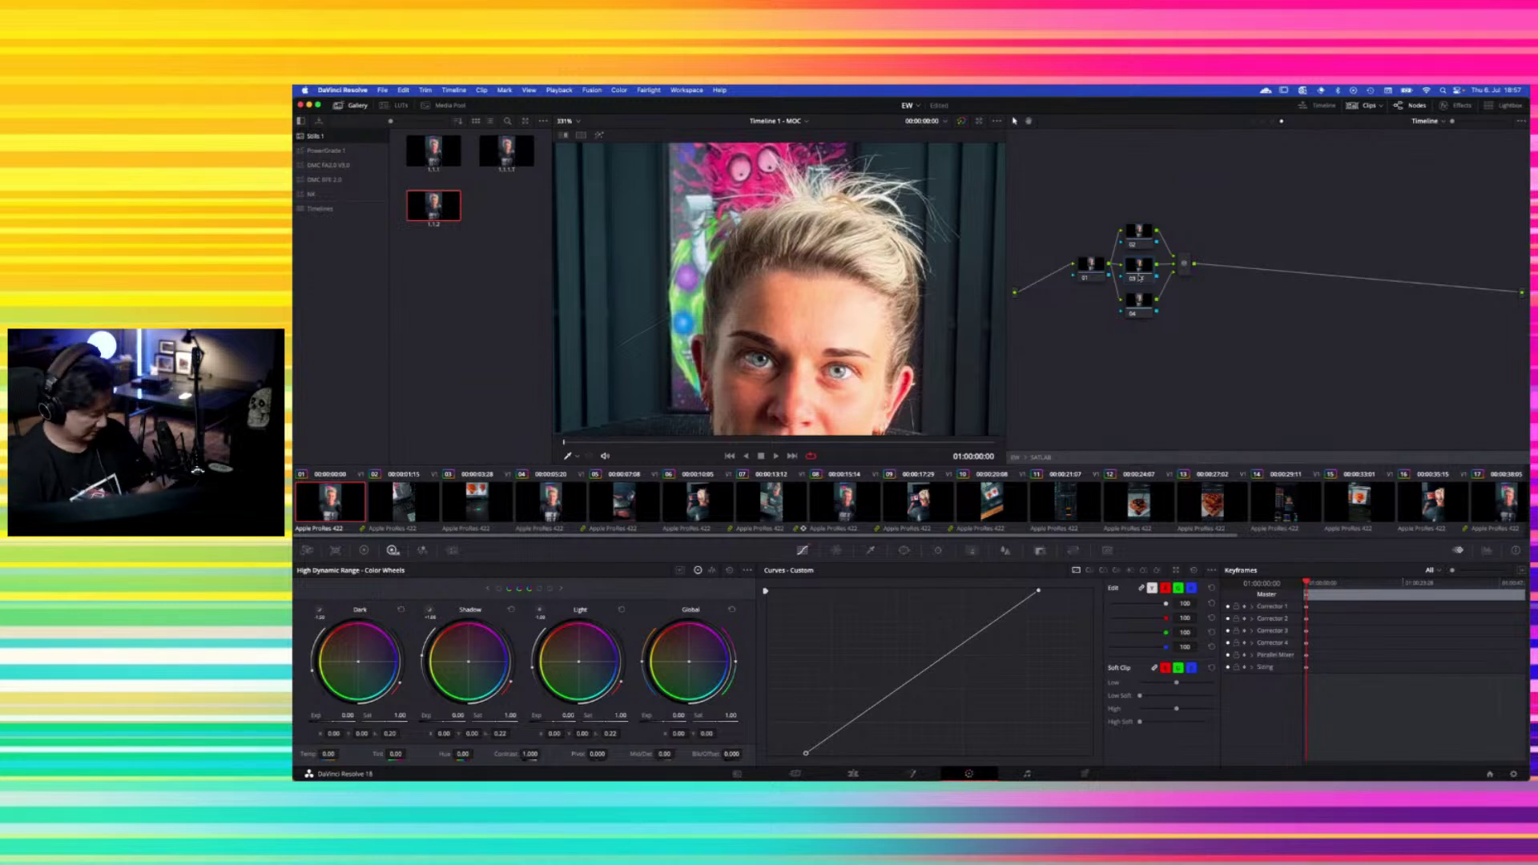
{"action": "left_click", "coordinate": [1138, 320]}
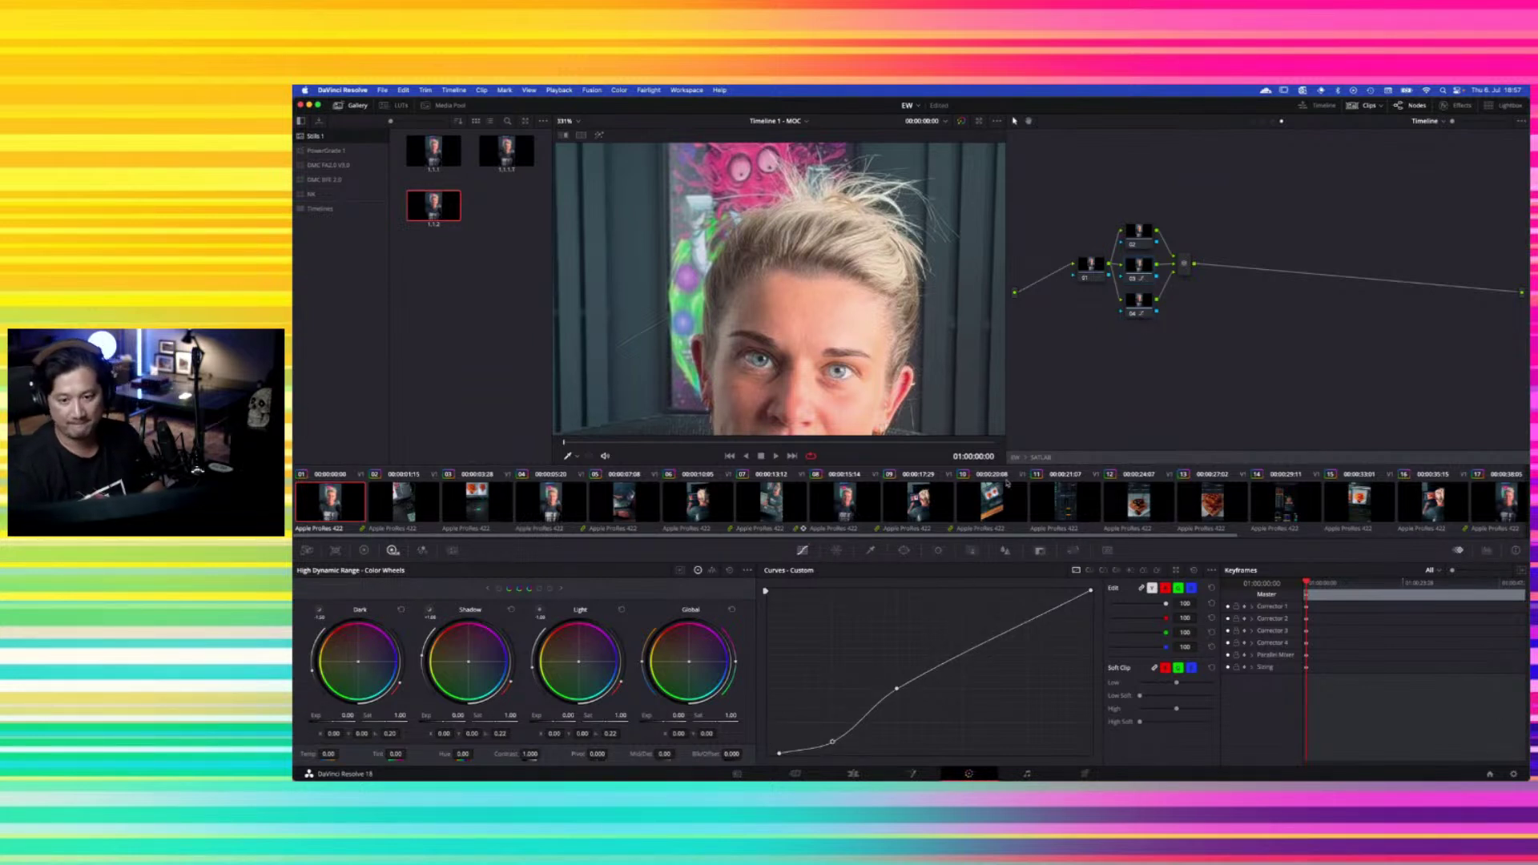
{"action": "key", "text": "super+z"}
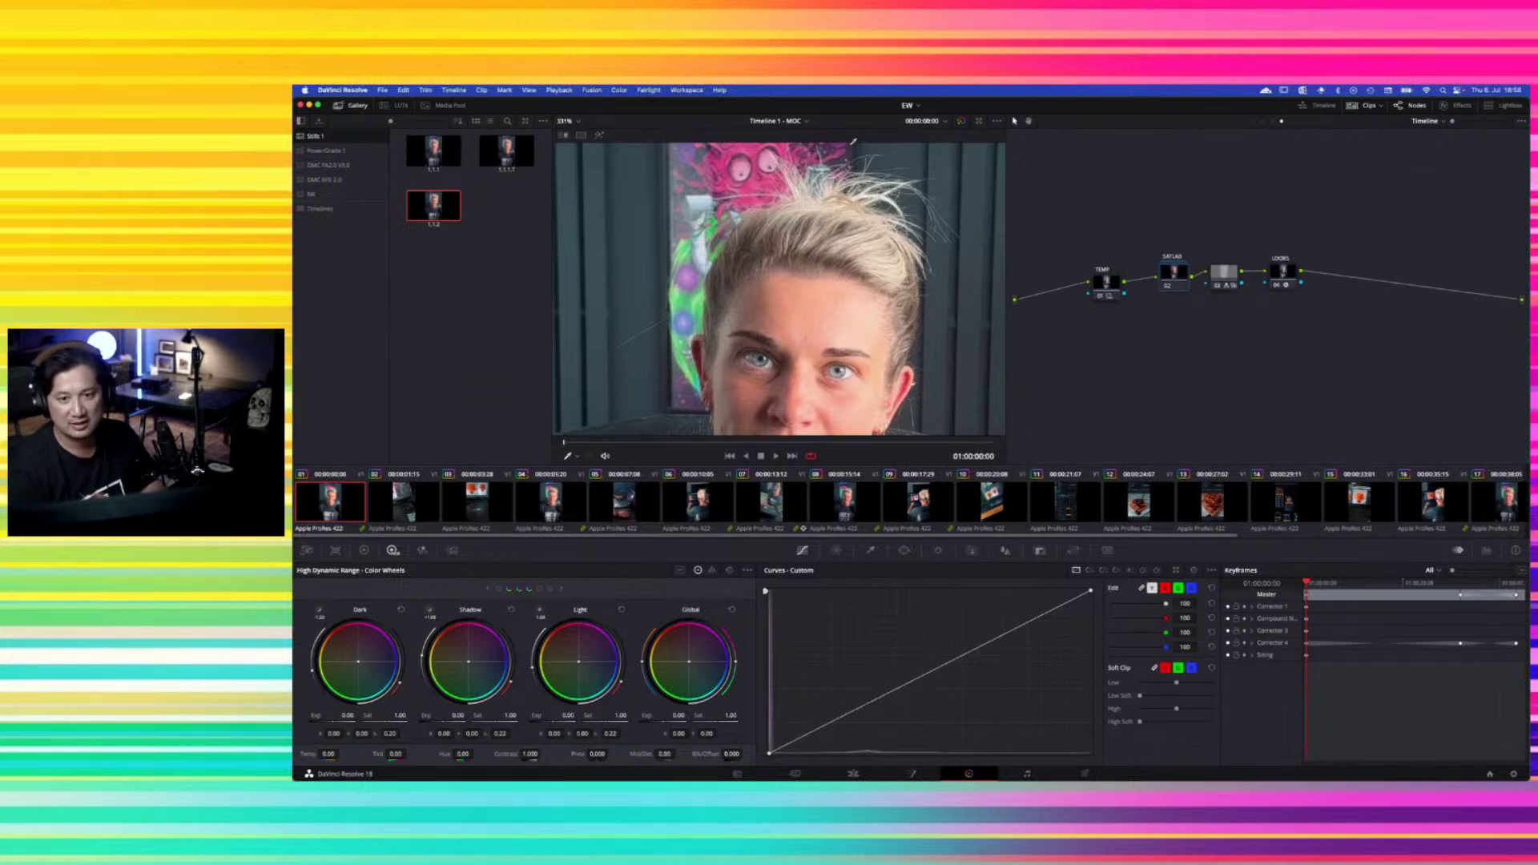
Switch to the GettingStarted project and move the gradient clip's middle node below the other two
{"action": "left_click", "coordinate": [917, 106]}
{"action": "left_click", "coordinate": [927, 120]}
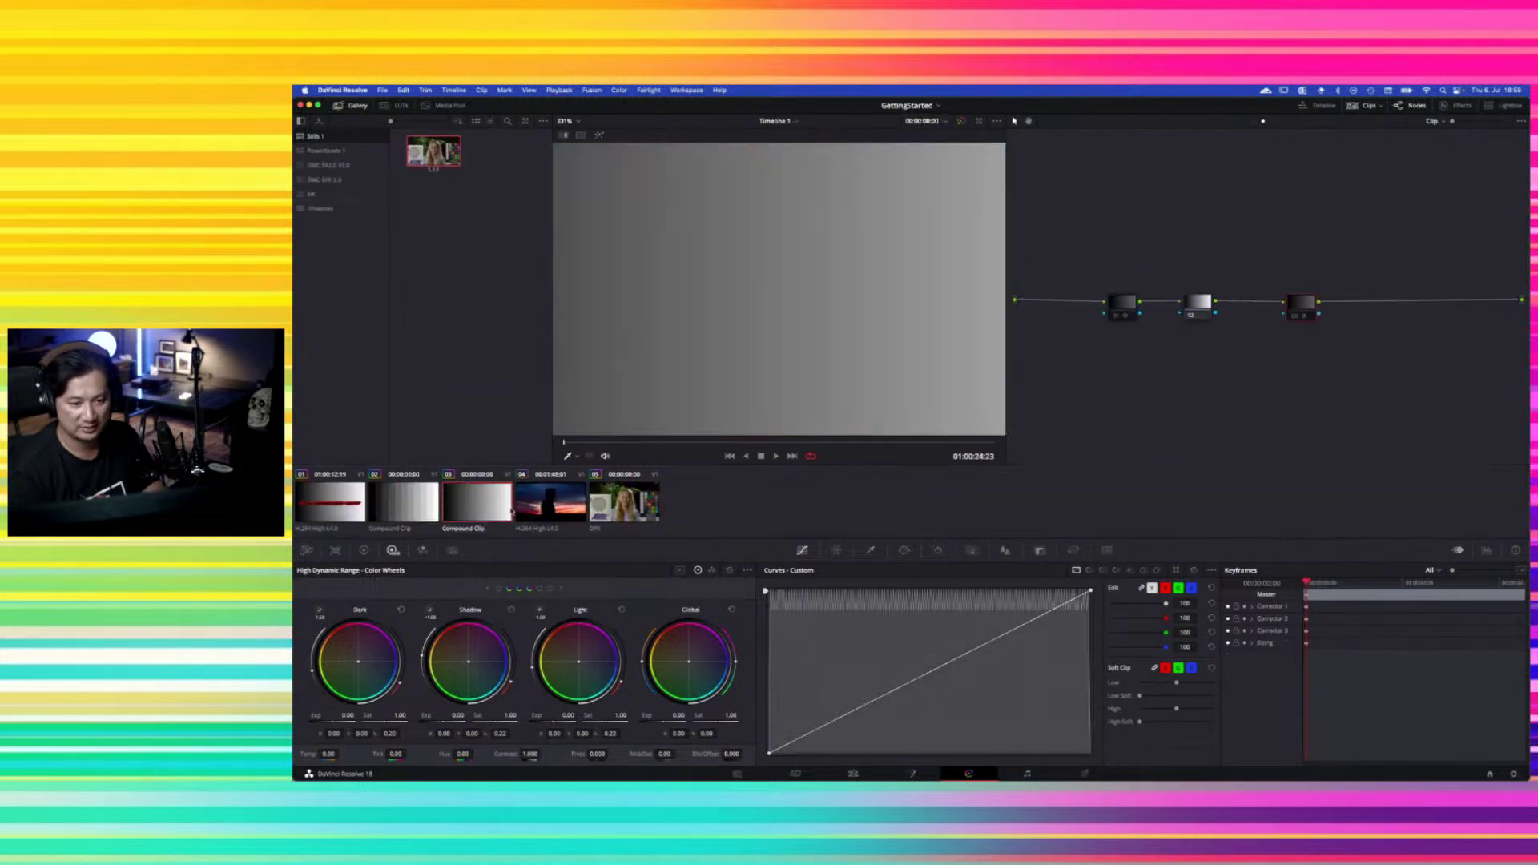
{"action": "left_click", "coordinate": [1193, 303]}
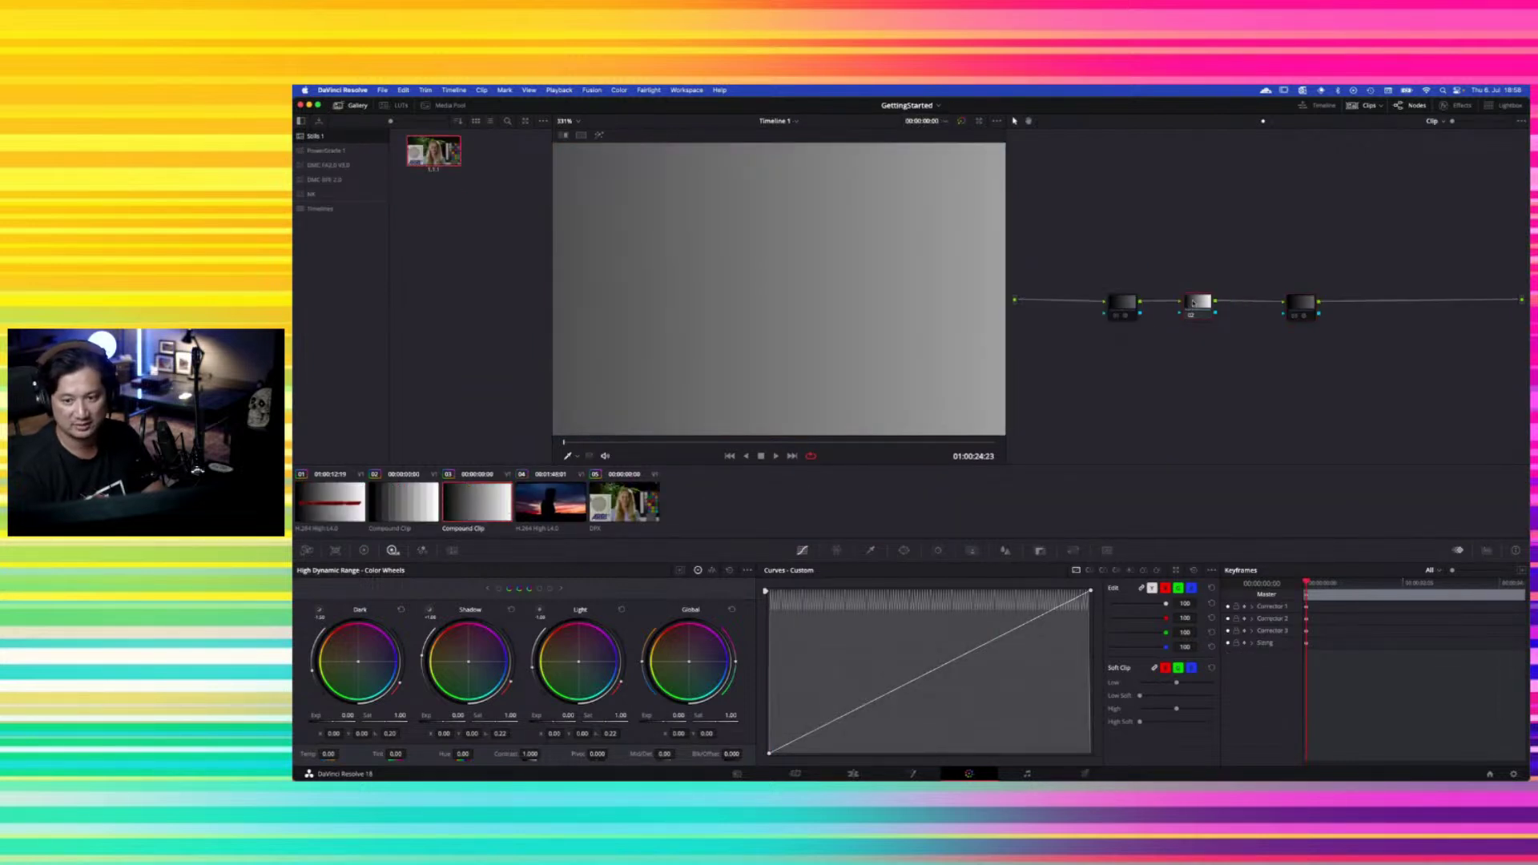
{"action": "left_click_drag", "start_coordinate": [1193, 303], "coordinate": [1143, 376]}
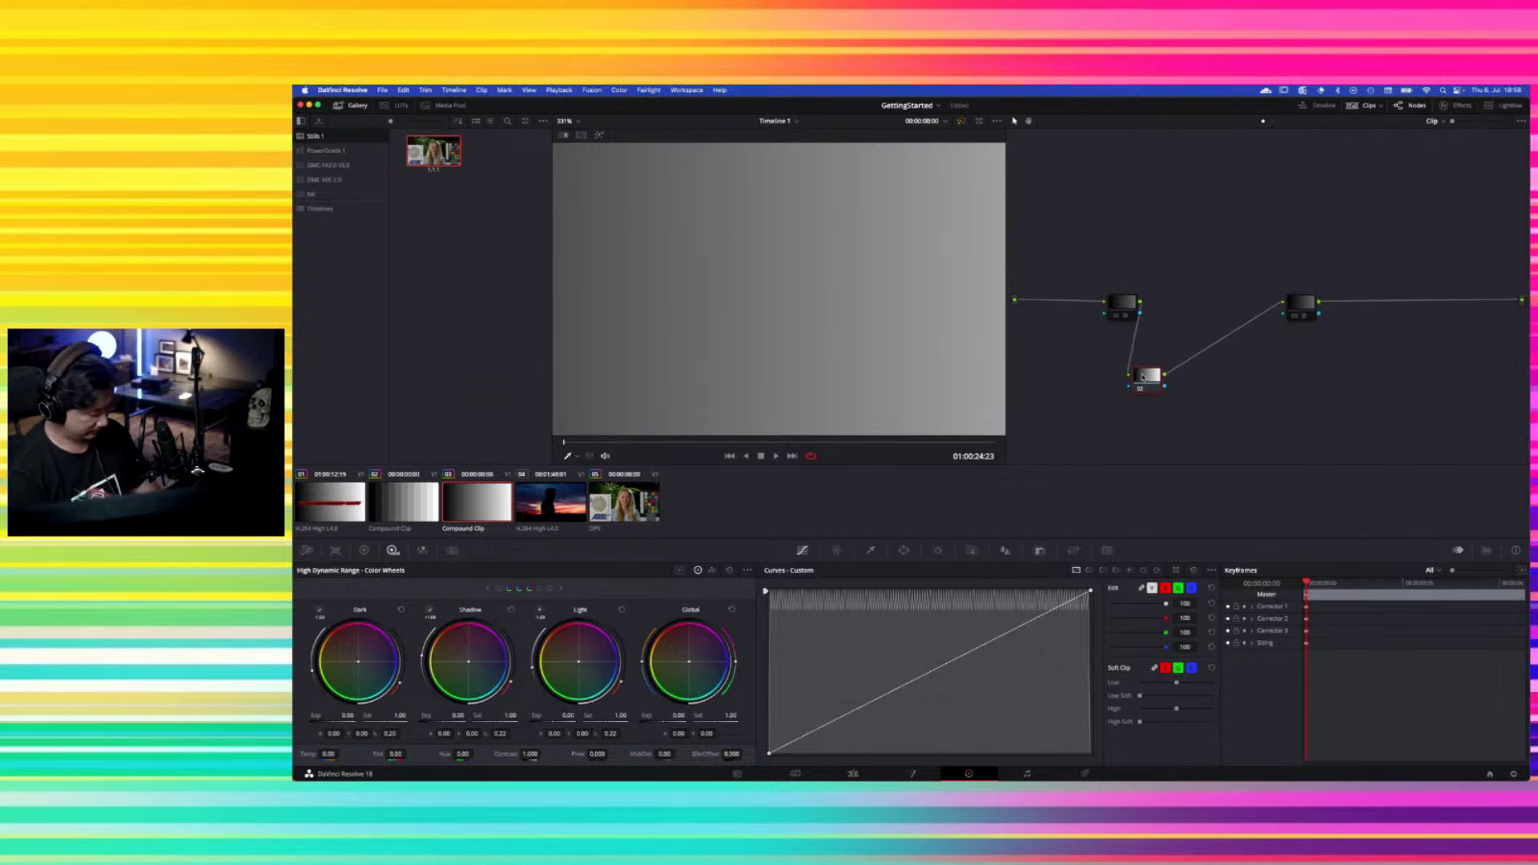
Add a serial node after the moved node and two more nodes parallel to it
{"action": "key", "text": "alt+s"}
{"action": "key", "text": "alt+p"}
{"action": "key", "text": "alt+p"}
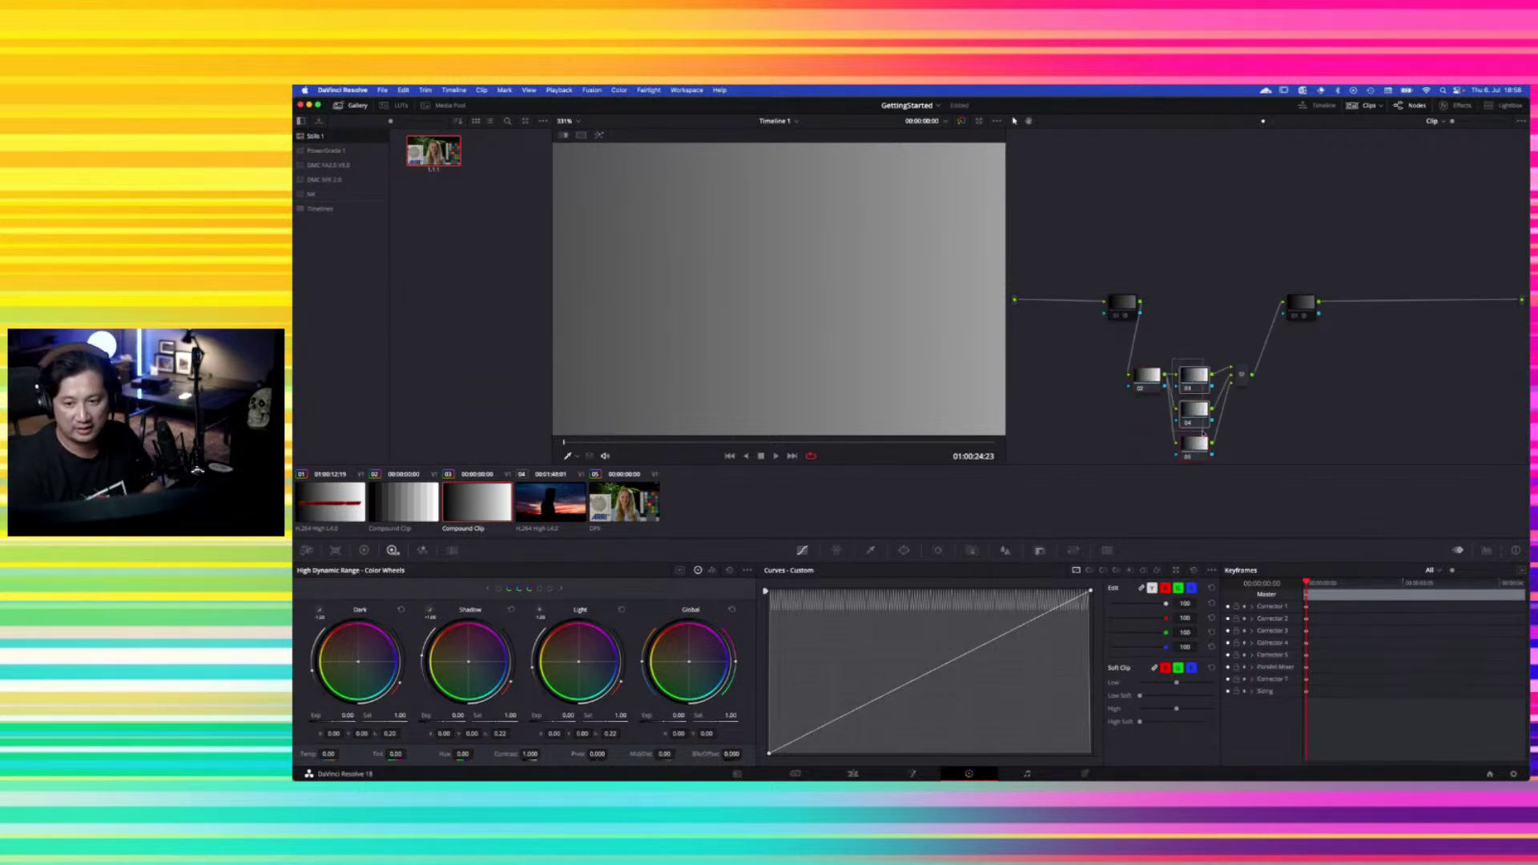
Set the top parallel node 03 to the Lab (CIE) color space and turn off its channels 2 and 3
{"action": "right_click", "coordinate": [1205, 346]}
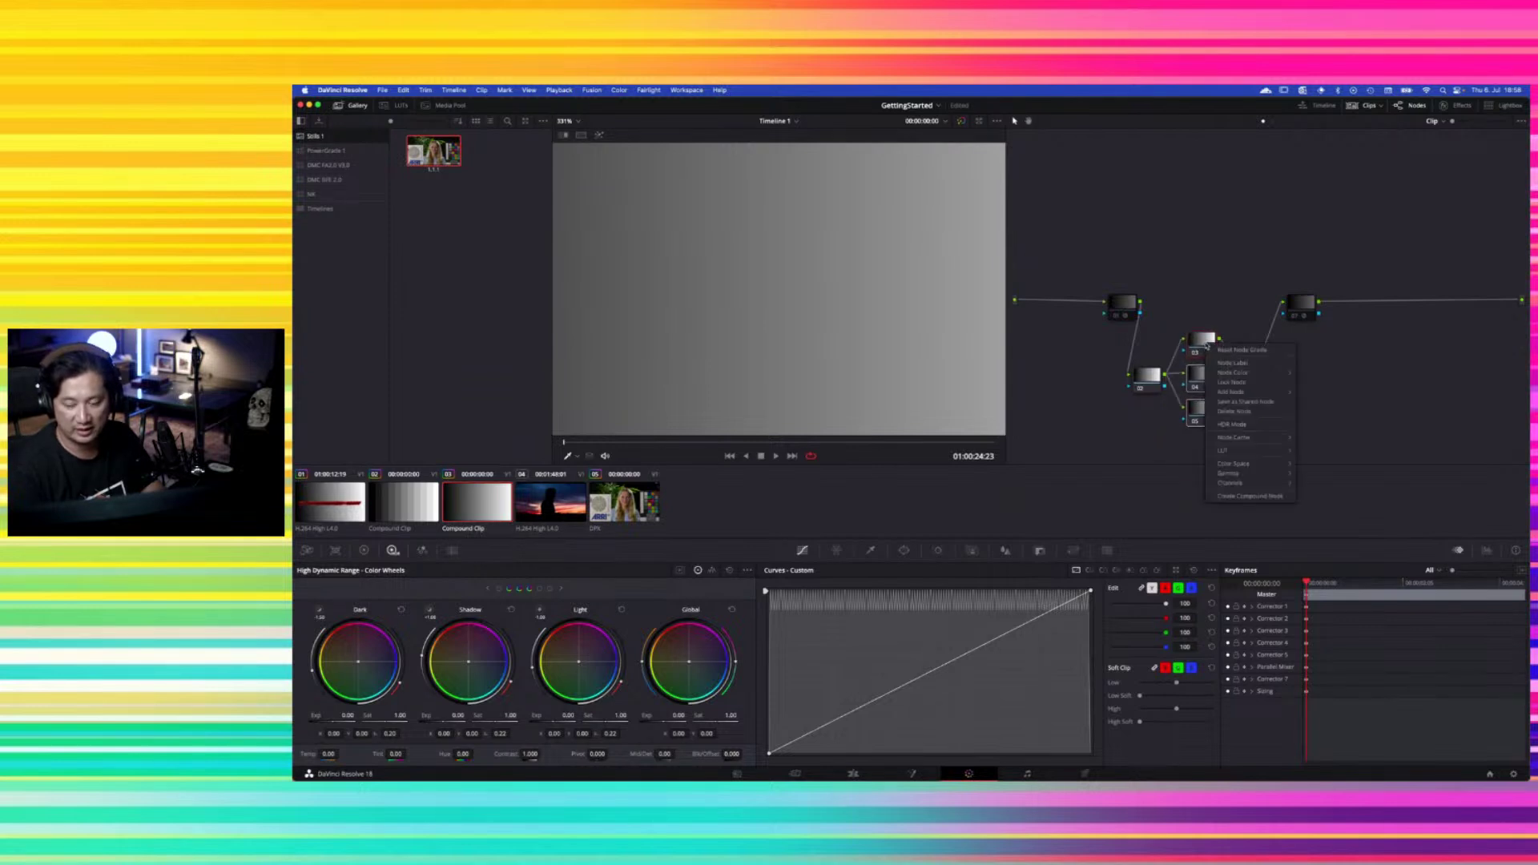
{"action": "mouse_move", "coordinate": [1238, 464]}
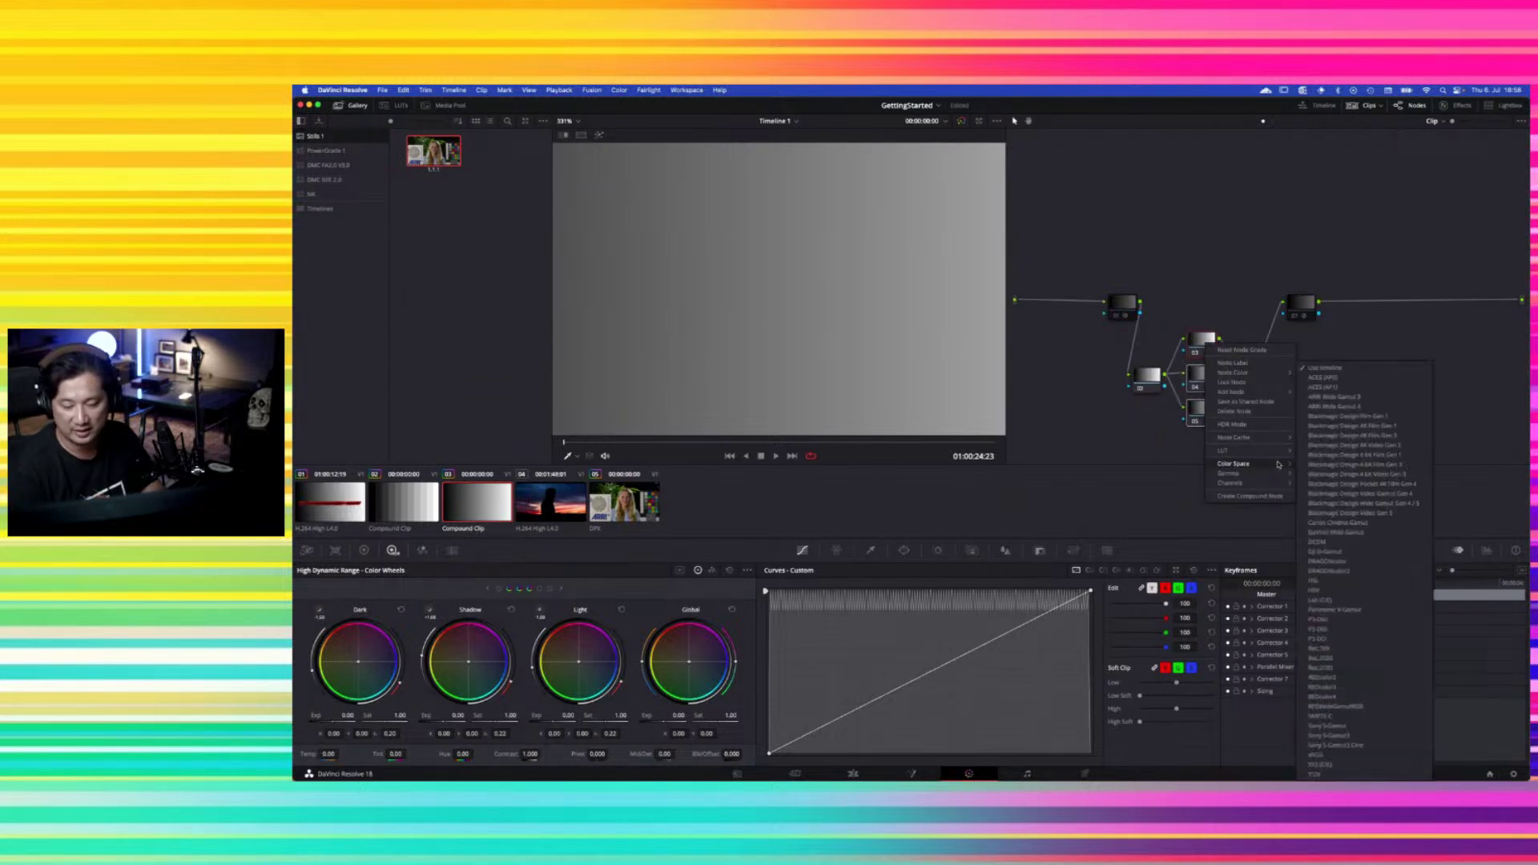
{"action": "left_click", "coordinate": [1336, 600]}
{"action": "right_click", "coordinate": [1213, 351]}
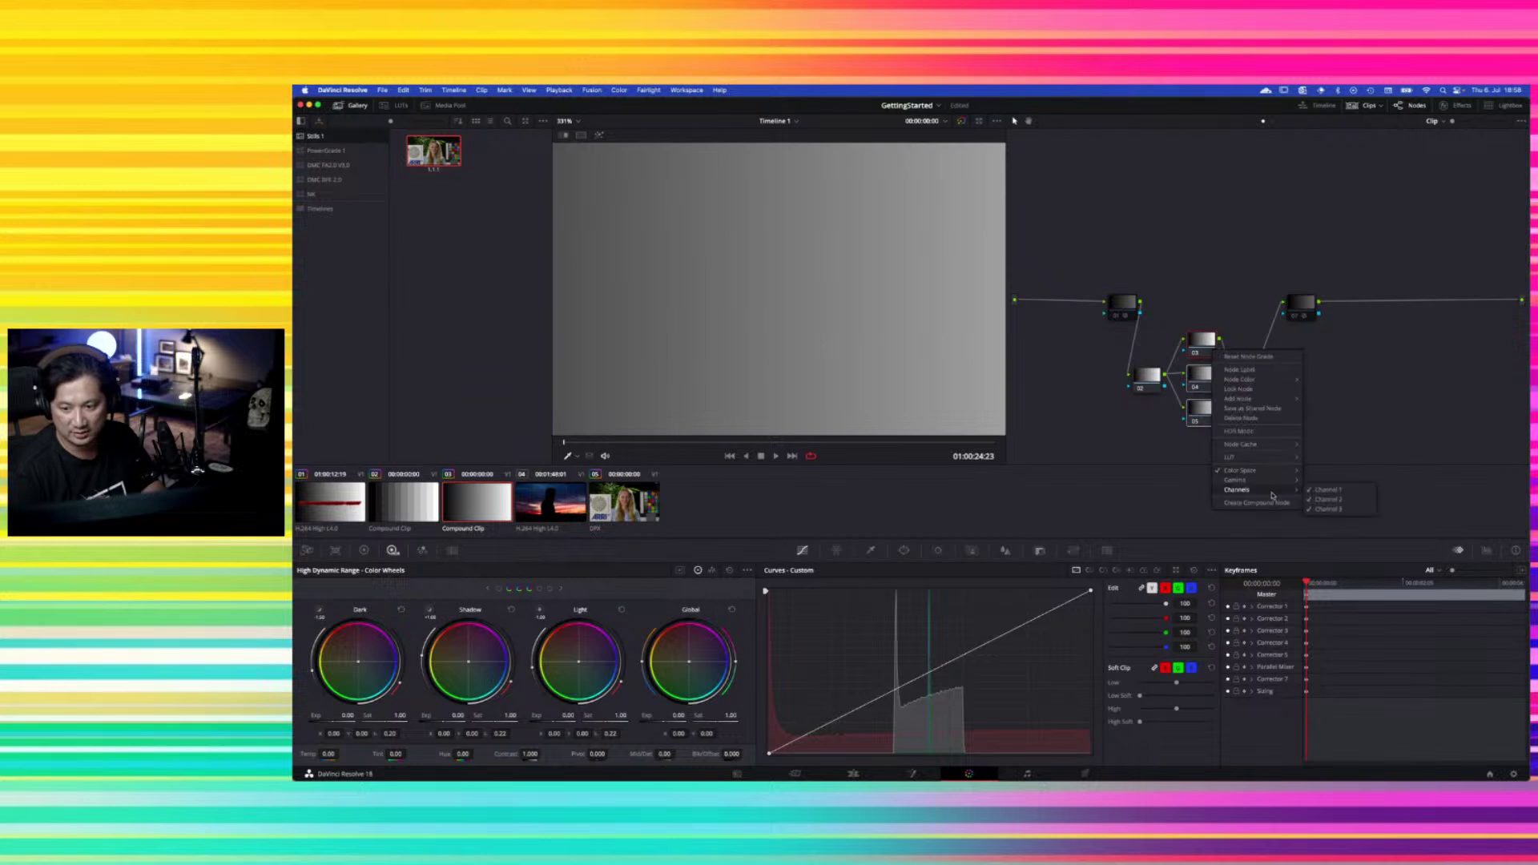
{"action": "left_click", "coordinate": [1317, 499]}
{"action": "right_click", "coordinate": [1204, 348]}
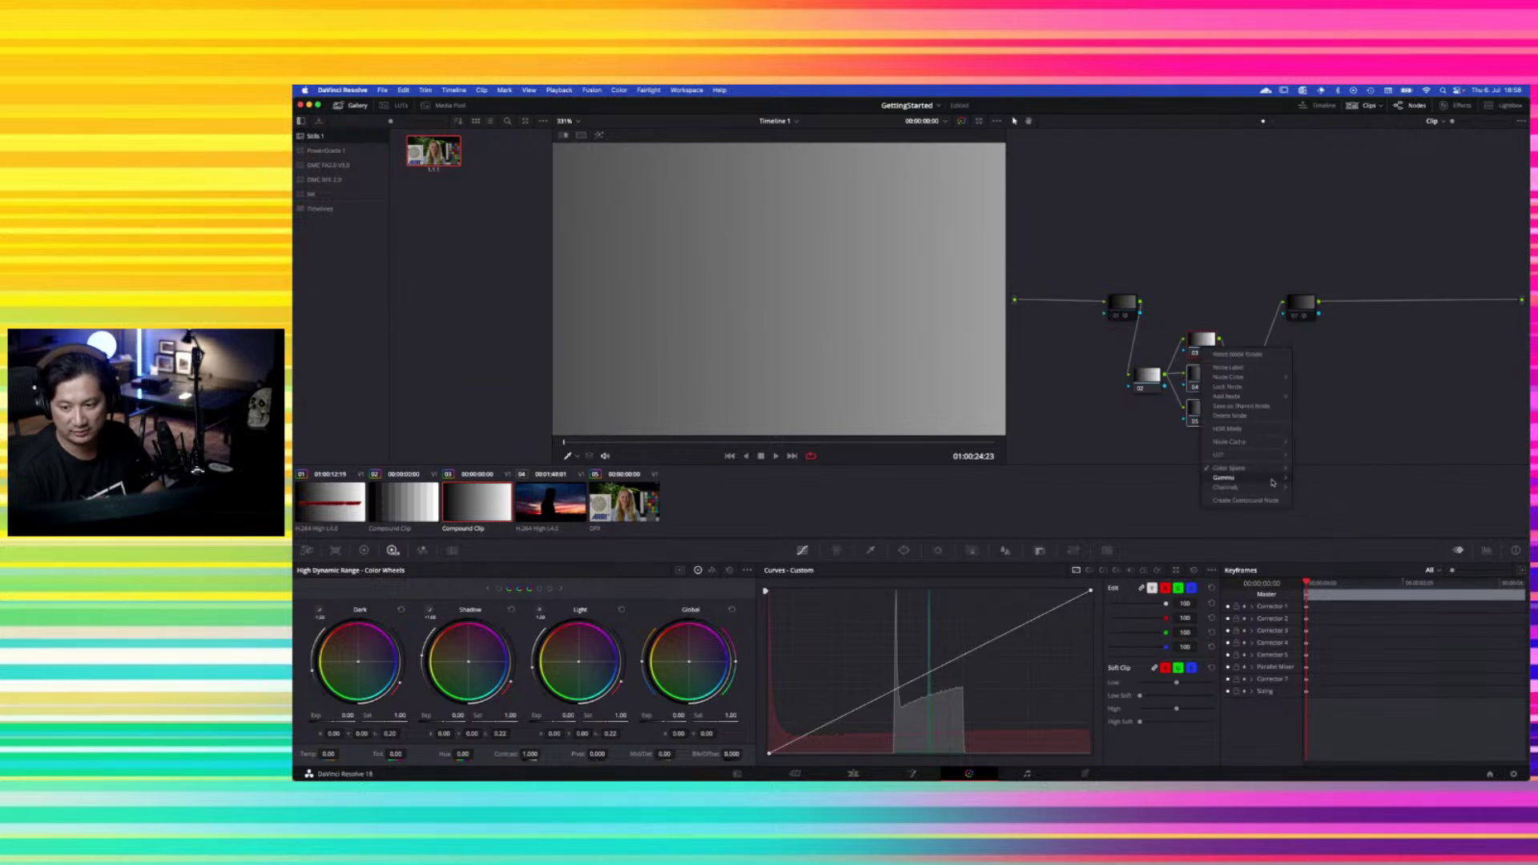
{"action": "mouse_move", "coordinate": [1273, 488]}
{"action": "left_click", "coordinate": [1322, 507]}
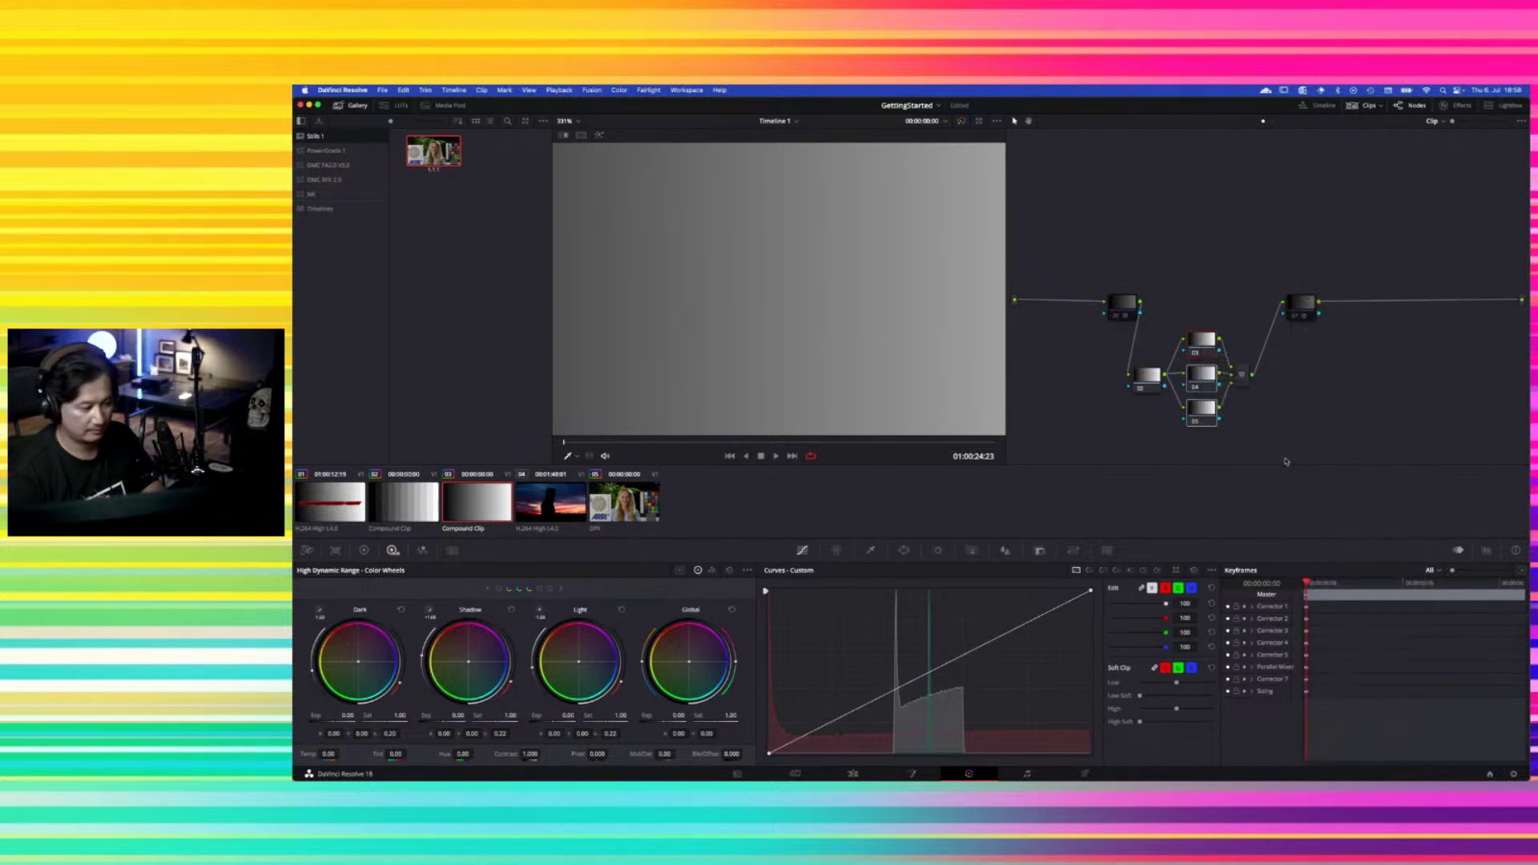
Set the middle parallel node 04 to the Lab (CIE) color space and leave only channel 2 enabled
{"action": "left_click", "coordinate": [1209, 388]}
{"action": "right_click", "coordinate": [1211, 375]}
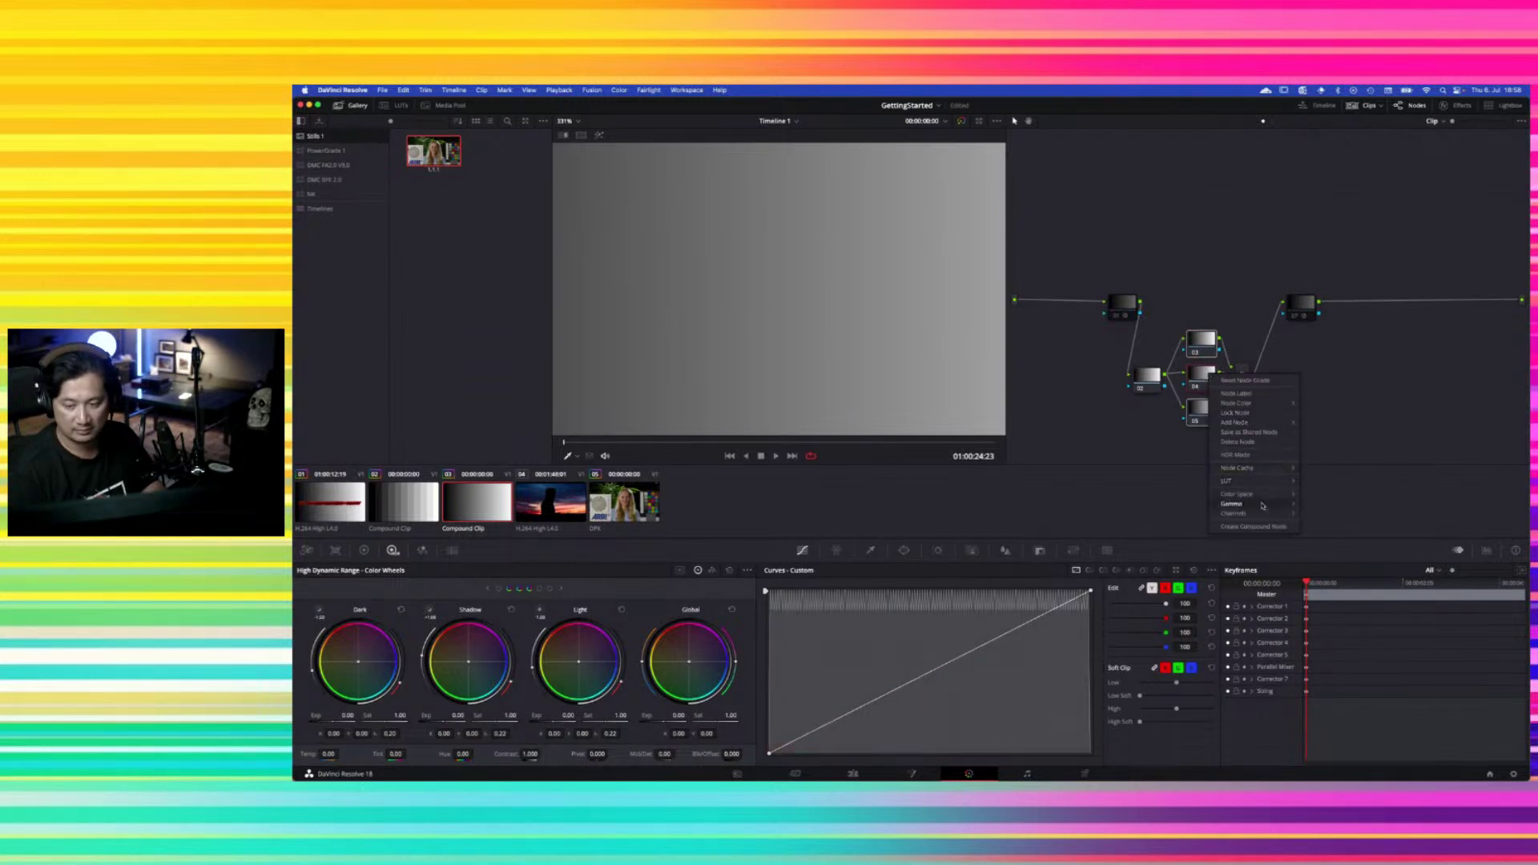
{"action": "mouse_move", "coordinate": [1262, 494]}
{"action": "left_click", "coordinate": [1333, 601]}
{"action": "right_click", "coordinate": [1204, 376]}
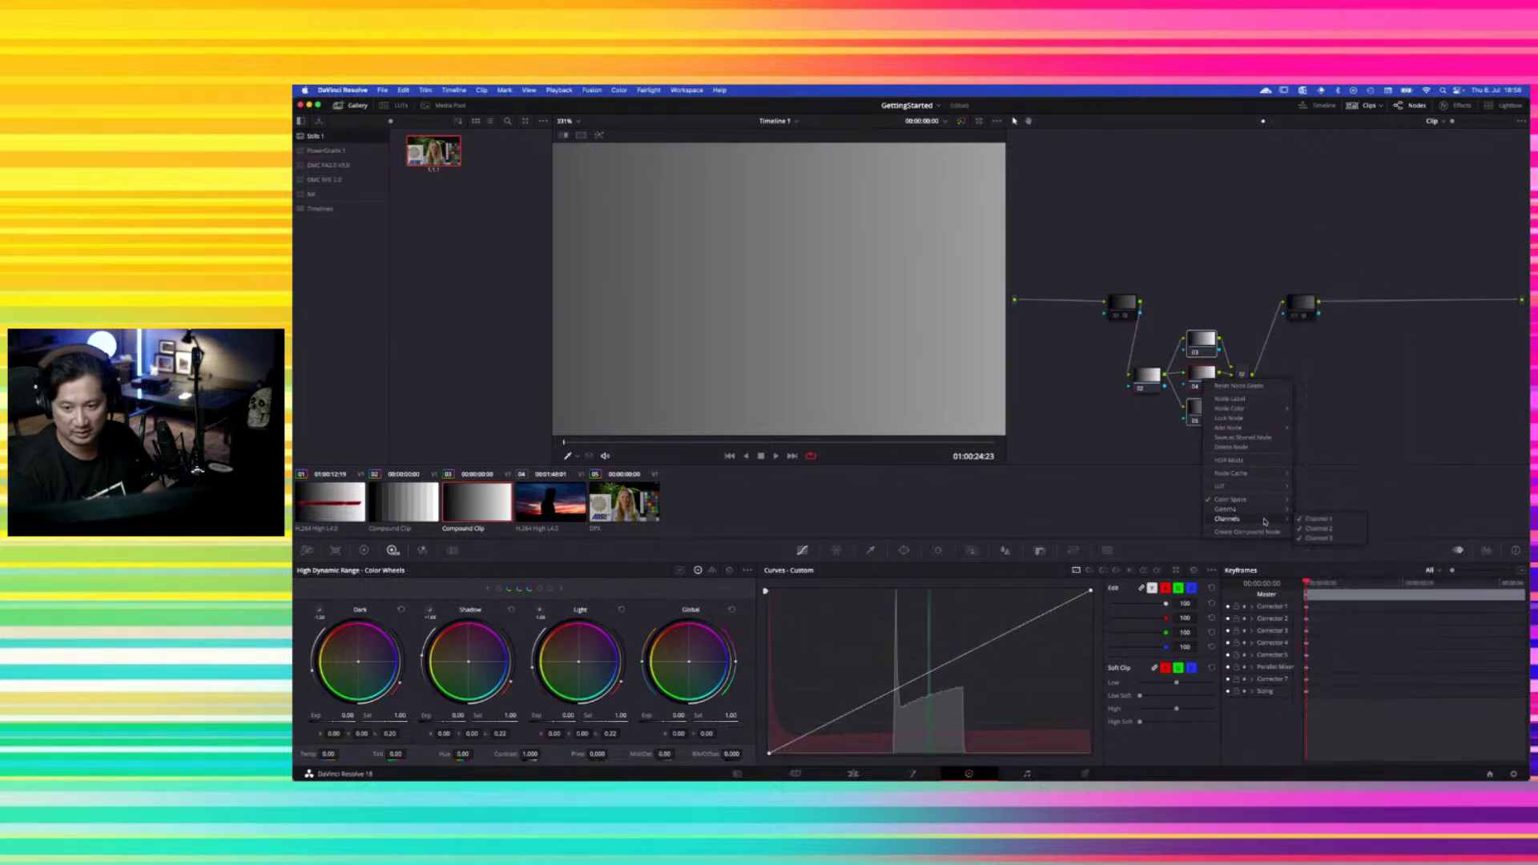
{"action": "key", "text": "Escape"}
{"action": "right_click", "coordinate": [1201, 382]}
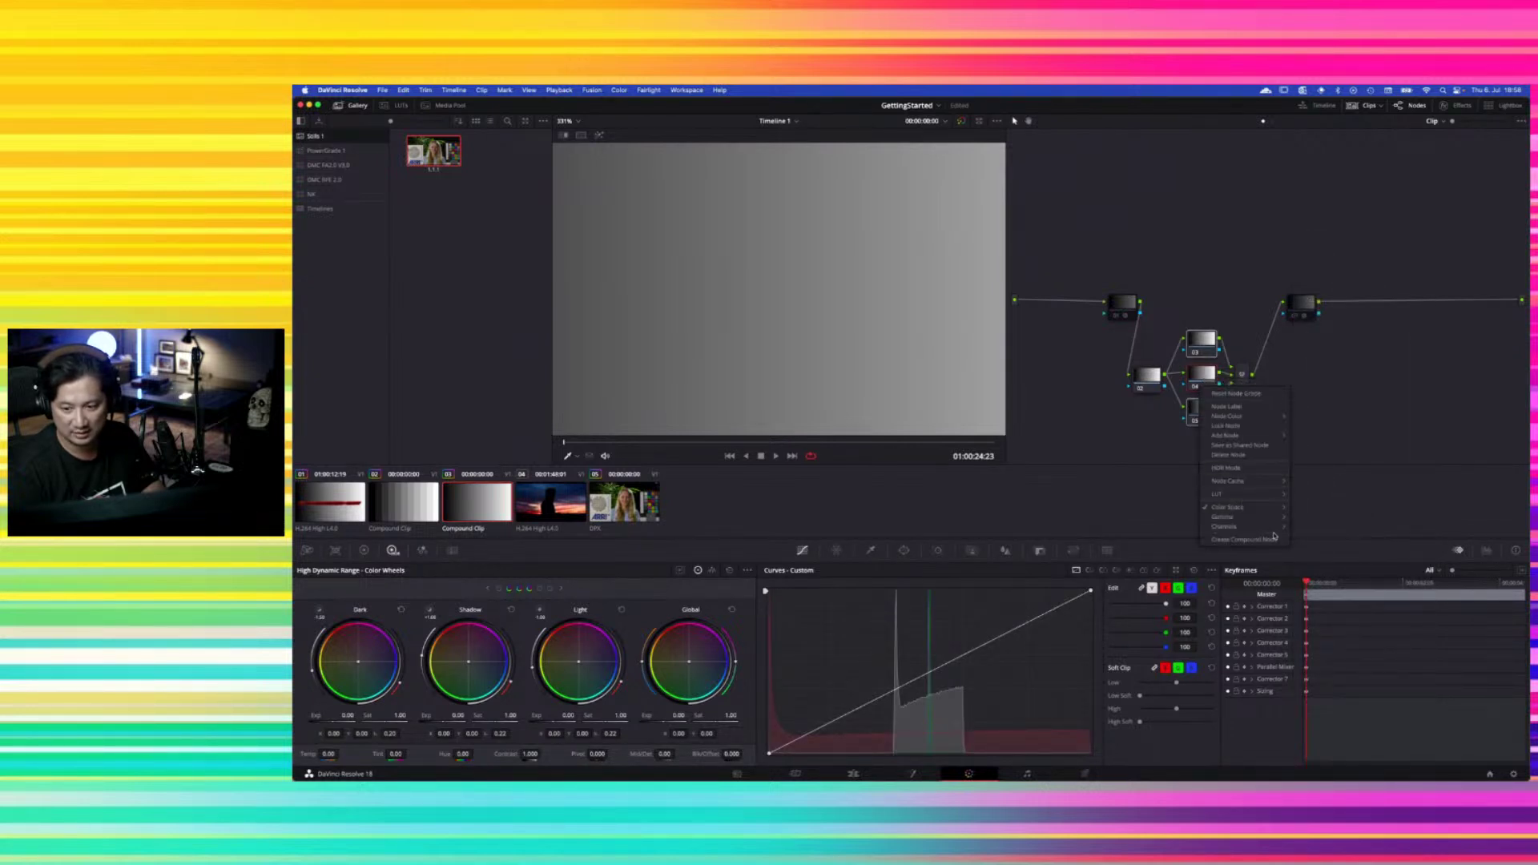
{"action": "key", "text": "Escape"}
Set the lowest parallel node 05 to the Lab (CIE) color space and leave only channel 3 enabled
{"action": "right_click", "coordinate": [1197, 418]}
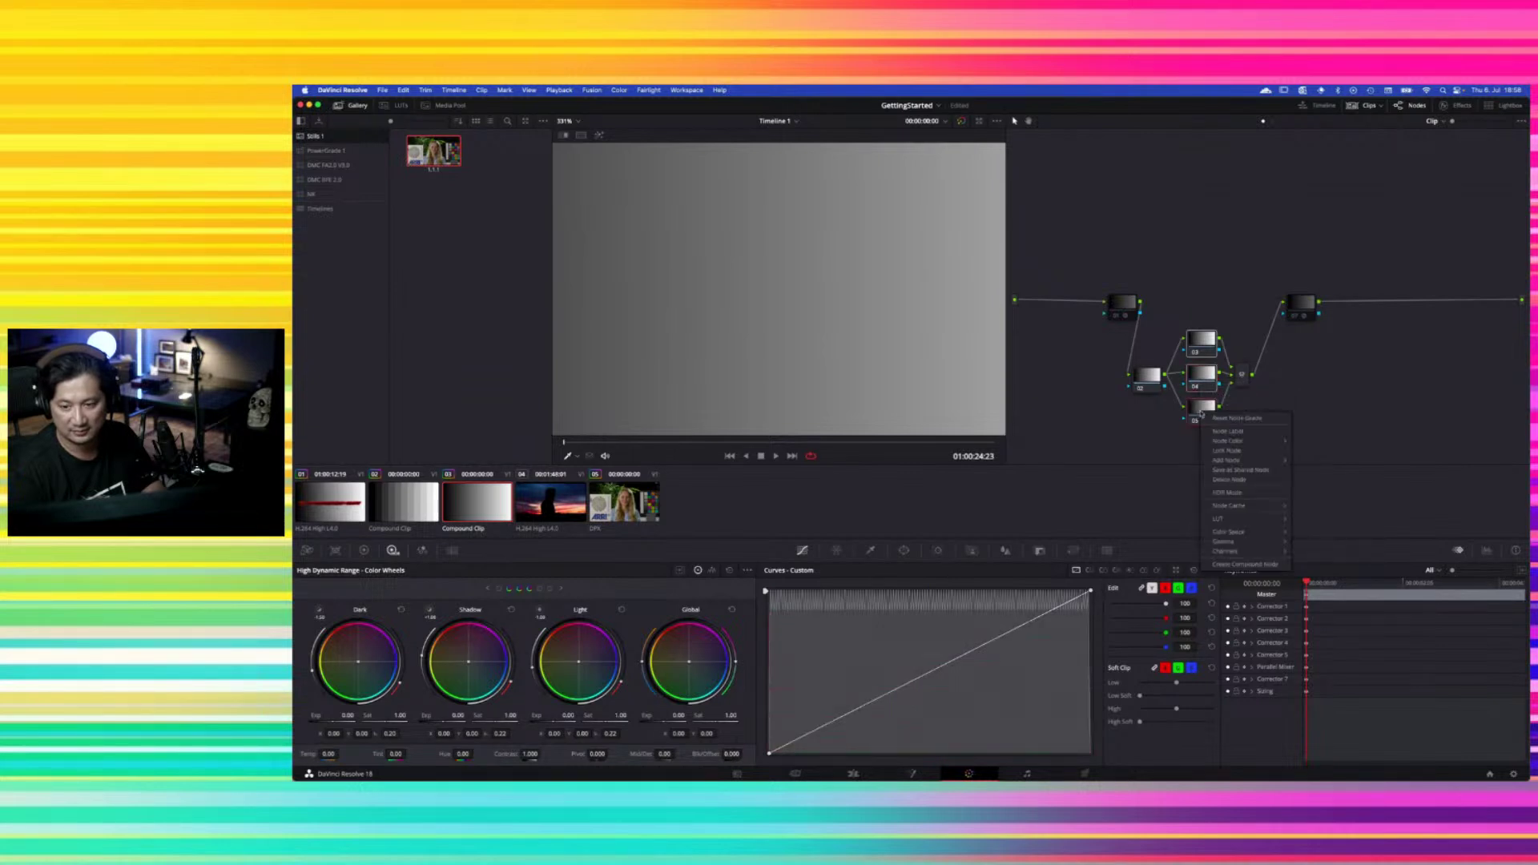
{"action": "mouse_move", "coordinate": [1254, 533]}
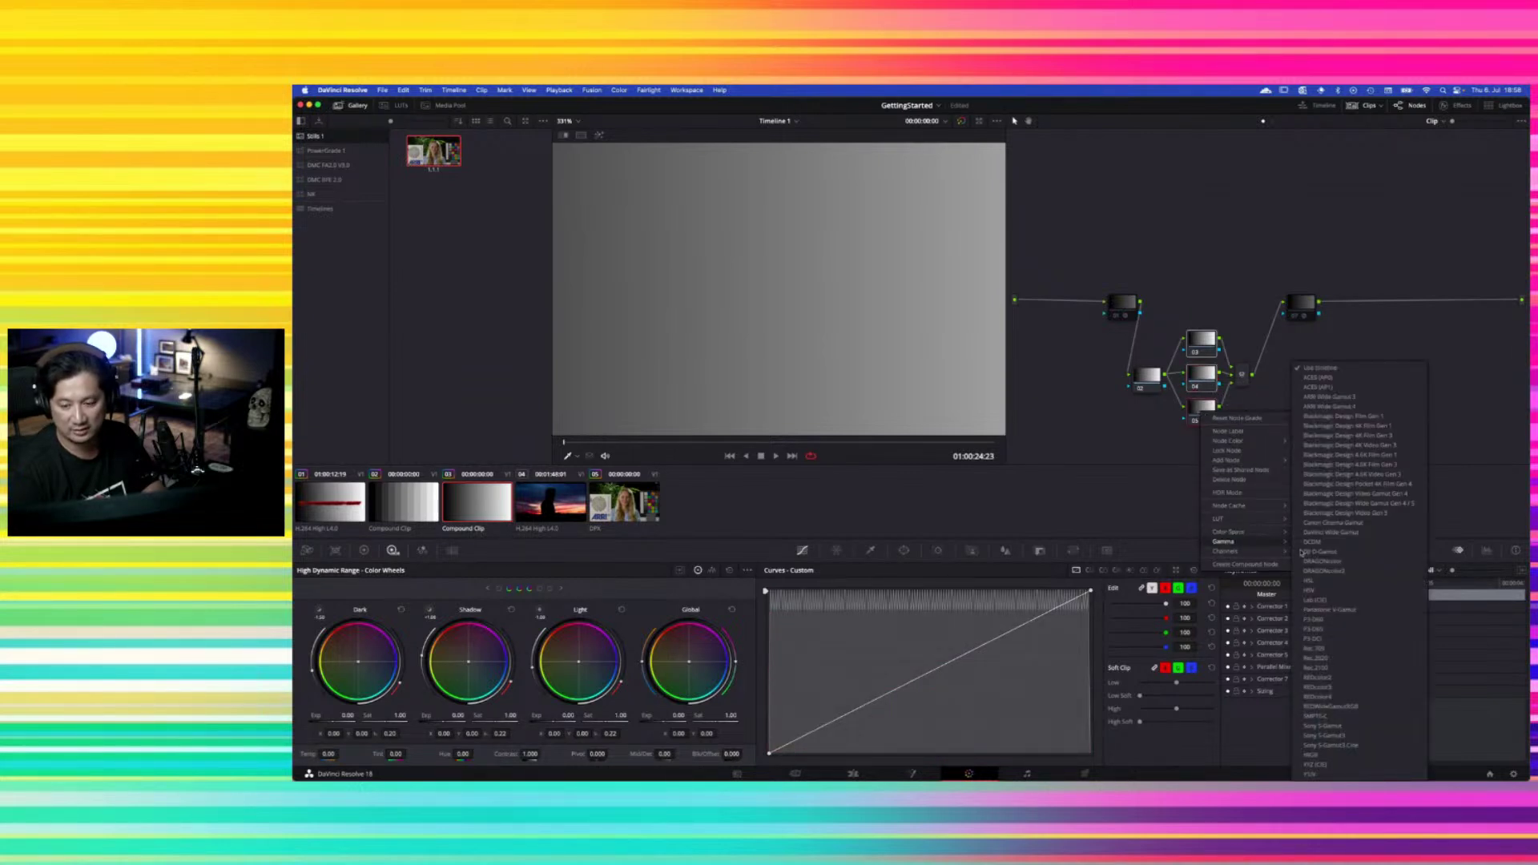
{"action": "left_click", "coordinate": [1321, 601]}
{"action": "right_click", "coordinate": [1202, 418]}
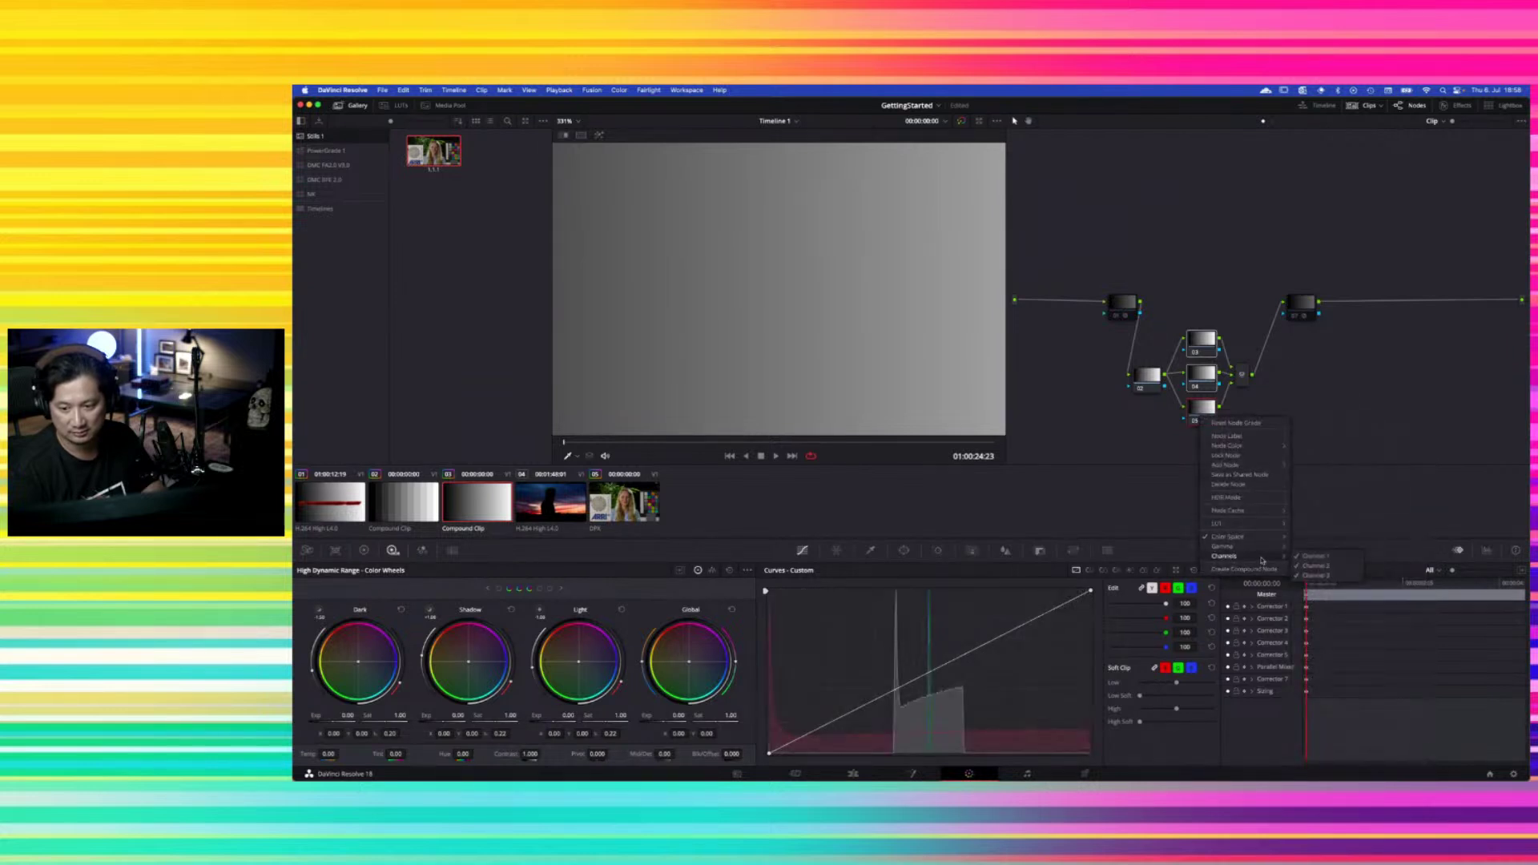
{"action": "right_click", "coordinate": [1197, 417]}
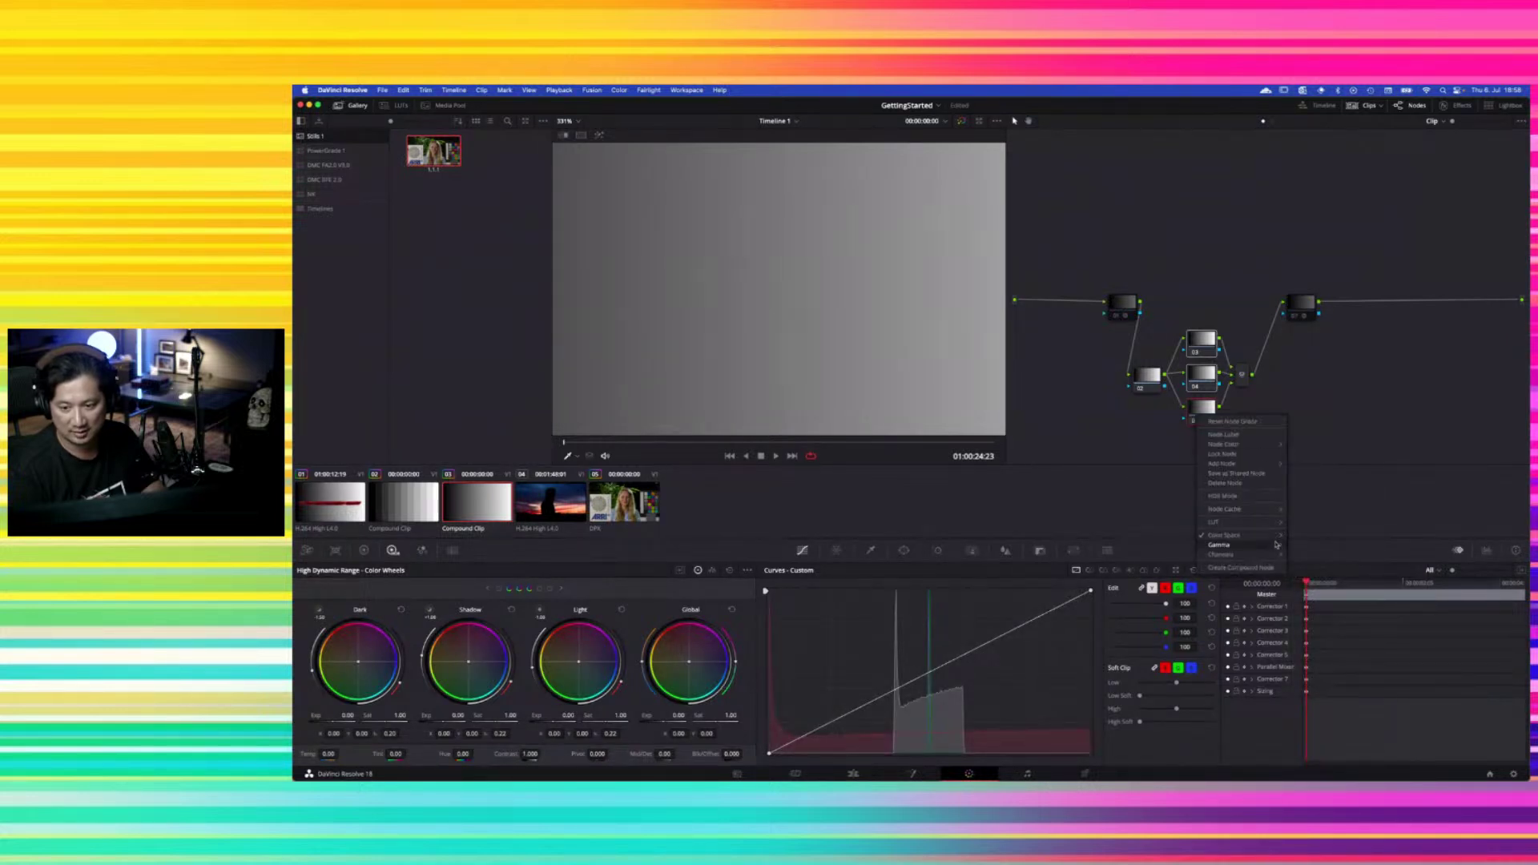
{"action": "mouse_move", "coordinate": [1225, 554]}
{"action": "left_click", "coordinate": [1309, 565]}
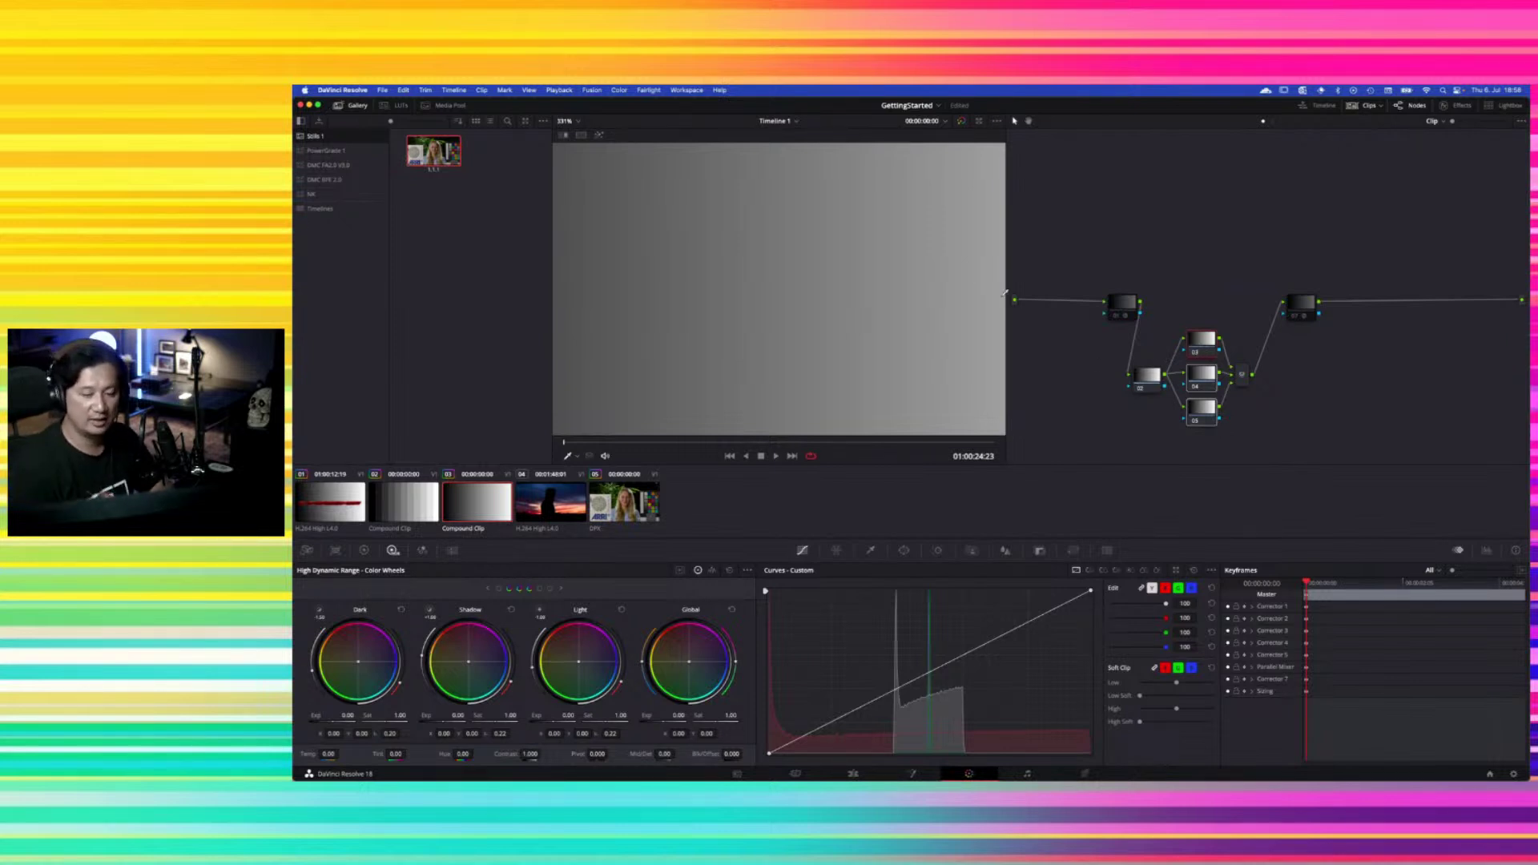
Test node 03's custom curve by pulling its white point inward and restoring it, and reset node 04's trial curve
{"action": "left_click_drag", "start_coordinate": [1091, 591], "coordinate": [1052, 590]}
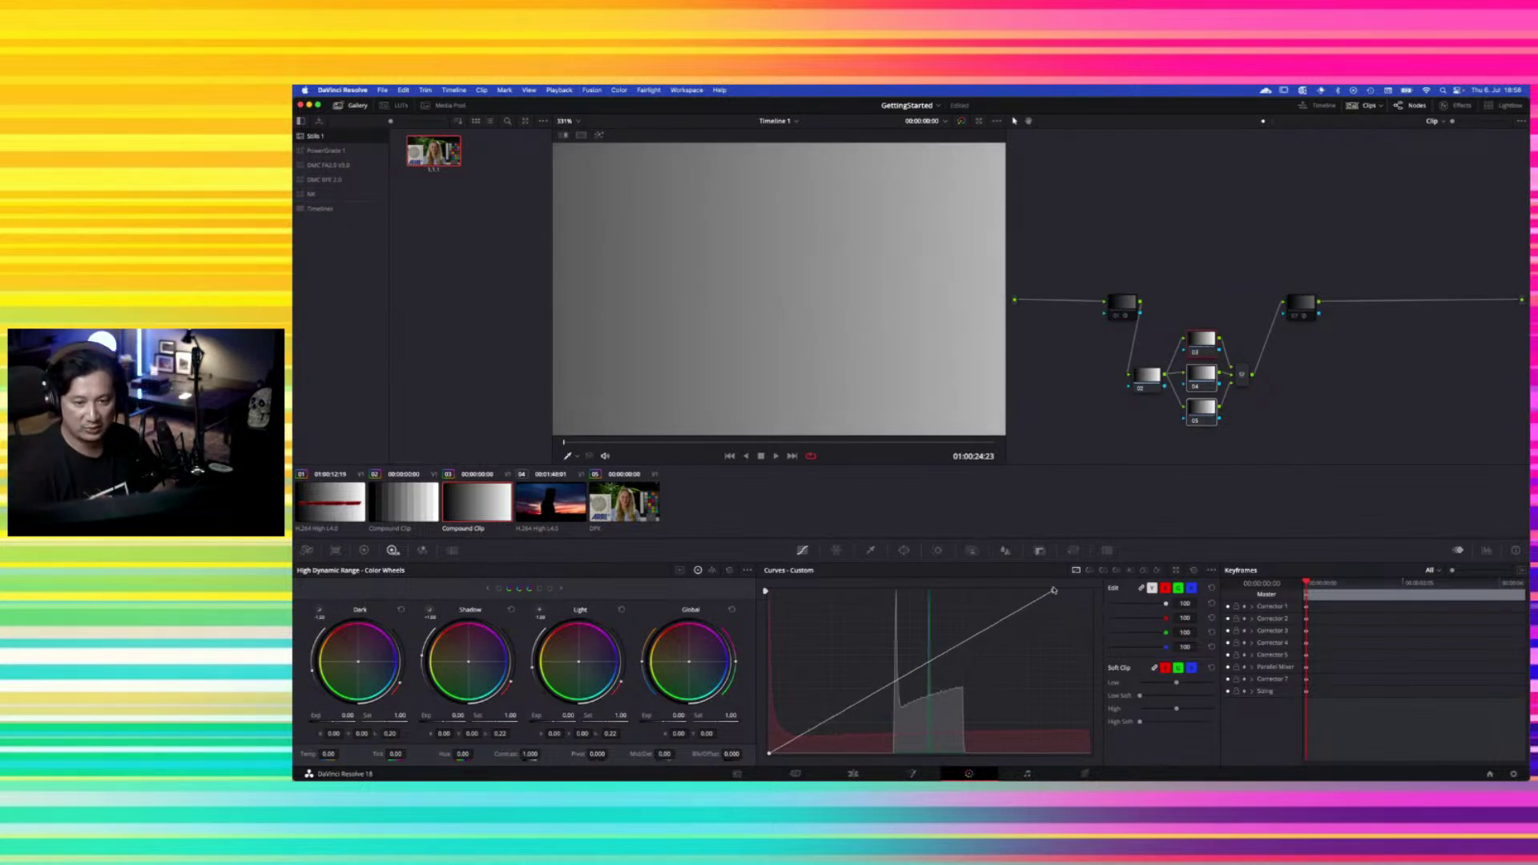
{"action": "mouse_move", "coordinate": [767, 754]}
{"action": "left_mouse_down"}
{"action": "mouse_move", "coordinate": [774, 726]}
{"action": "mouse_move", "coordinate": [769, 755]}
{"action": "left_mouse_up"}
{"action": "left_click_drag", "start_coordinate": [1054, 594], "coordinate": [1091, 588]}
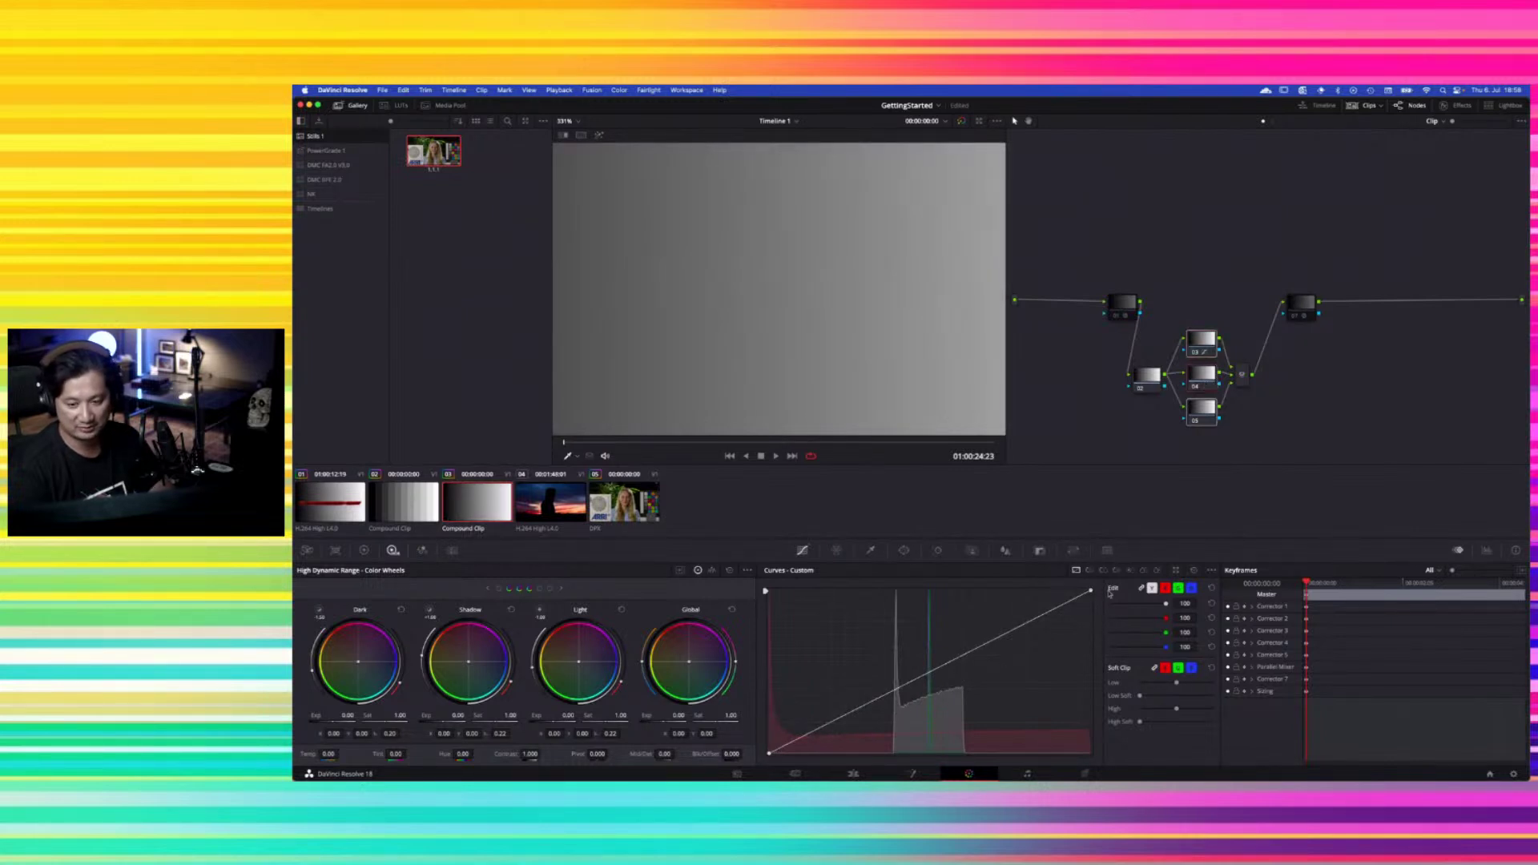
{"action": "mouse_move", "coordinate": [1090, 590]}
{"action": "left_mouse_down"}
{"action": "mouse_move", "coordinate": [1065, 609]}
{"action": "mouse_move", "coordinate": [1103, 593]}
{"action": "mouse_move", "coordinate": [1057, 613]}
{"action": "mouse_move", "coordinate": [1069, 592]}
{"action": "mouse_move", "coordinate": [1095, 594]}
{"action": "left_mouse_up"}
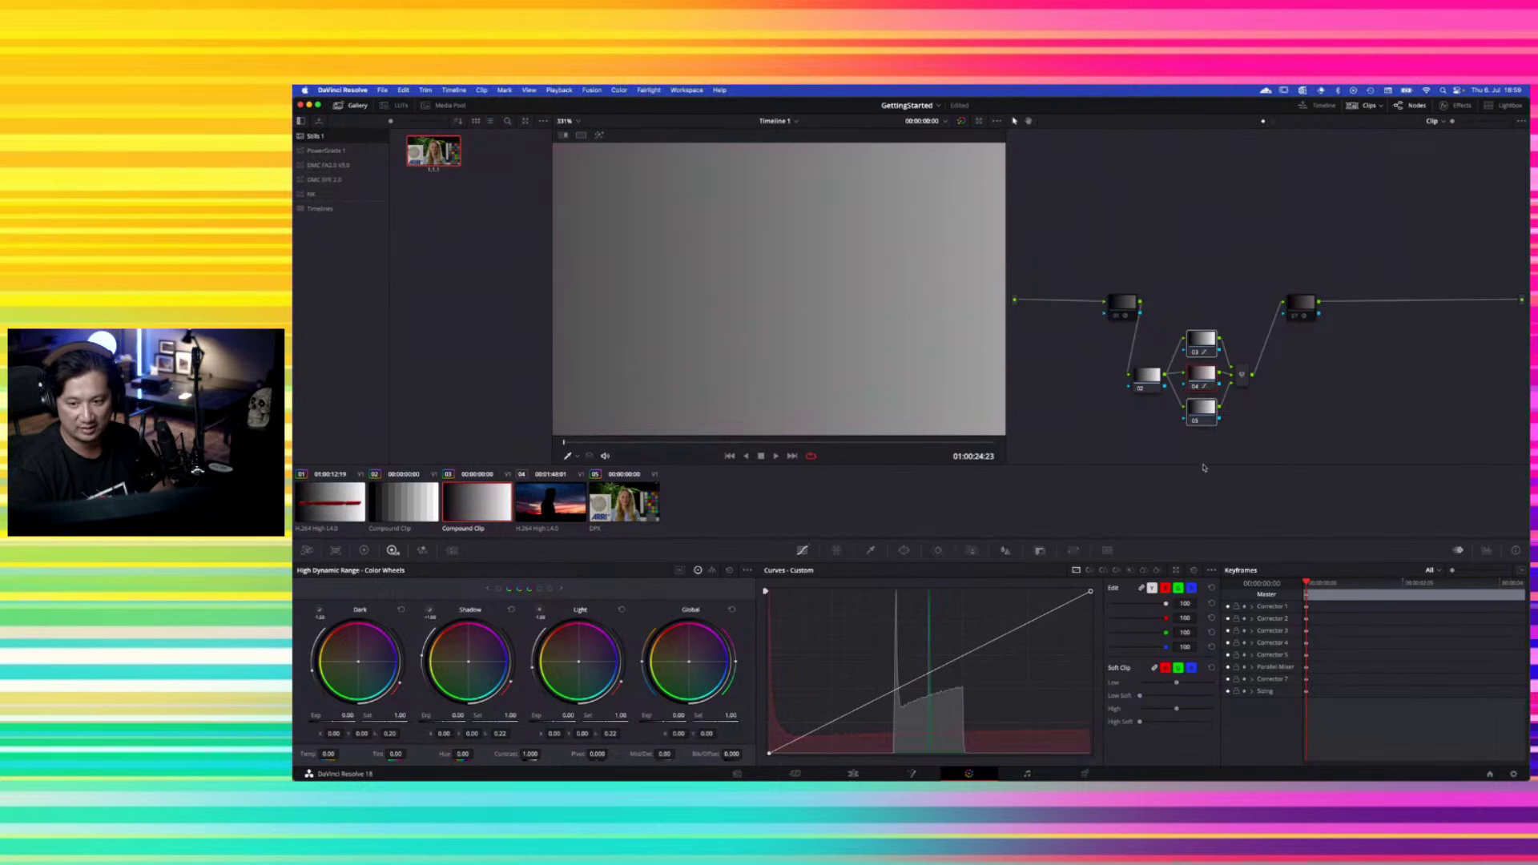
{"action": "left_click", "coordinate": [1192, 571]}
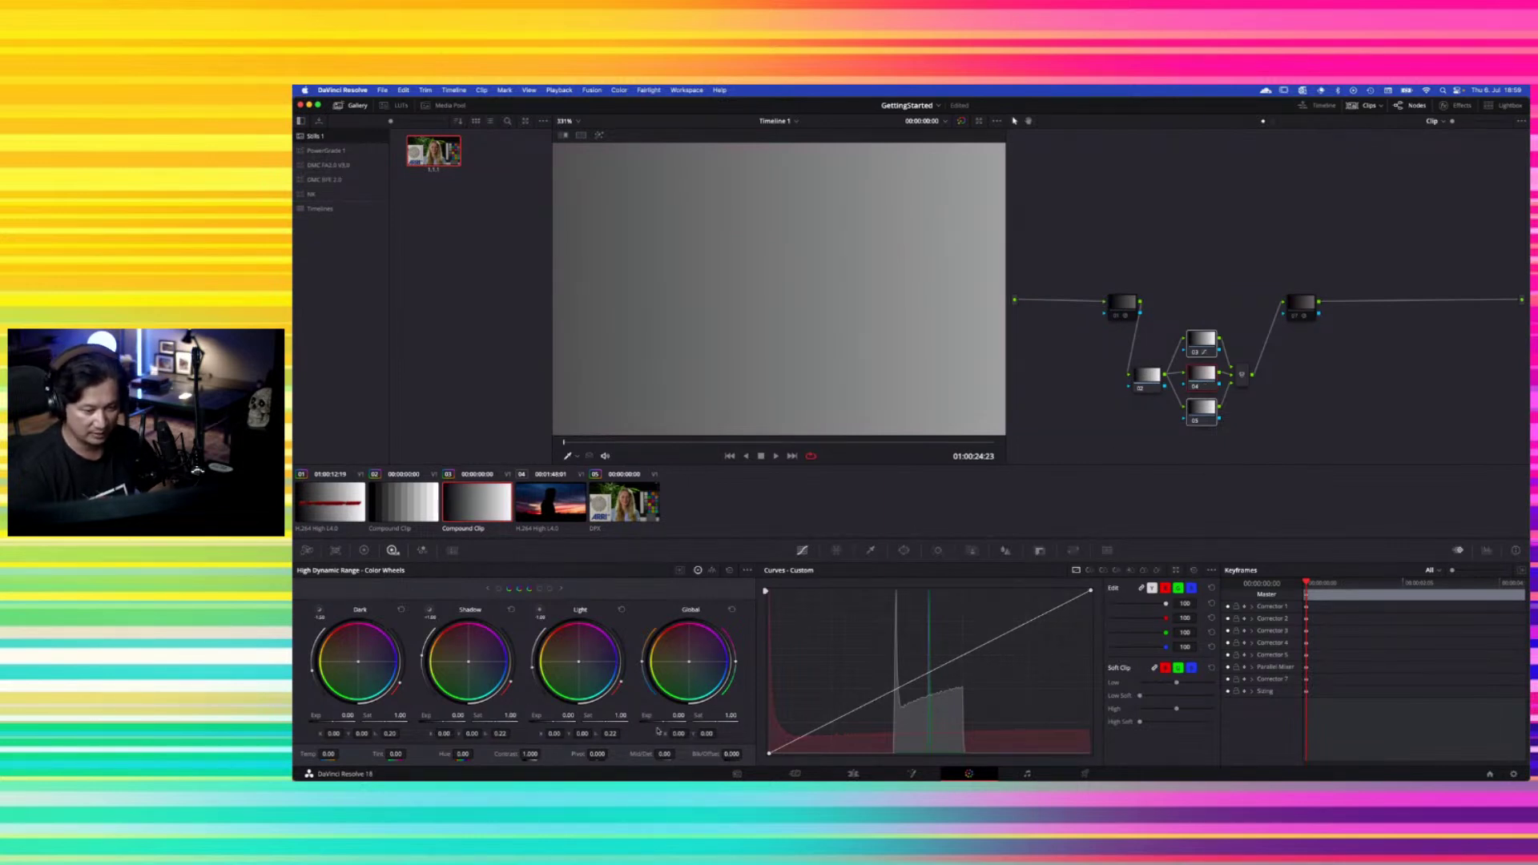
Try node 04's primaries Highlights at 84 and at -100, resetting the value after each test
{"action": "left_click", "coordinate": [363, 550]}
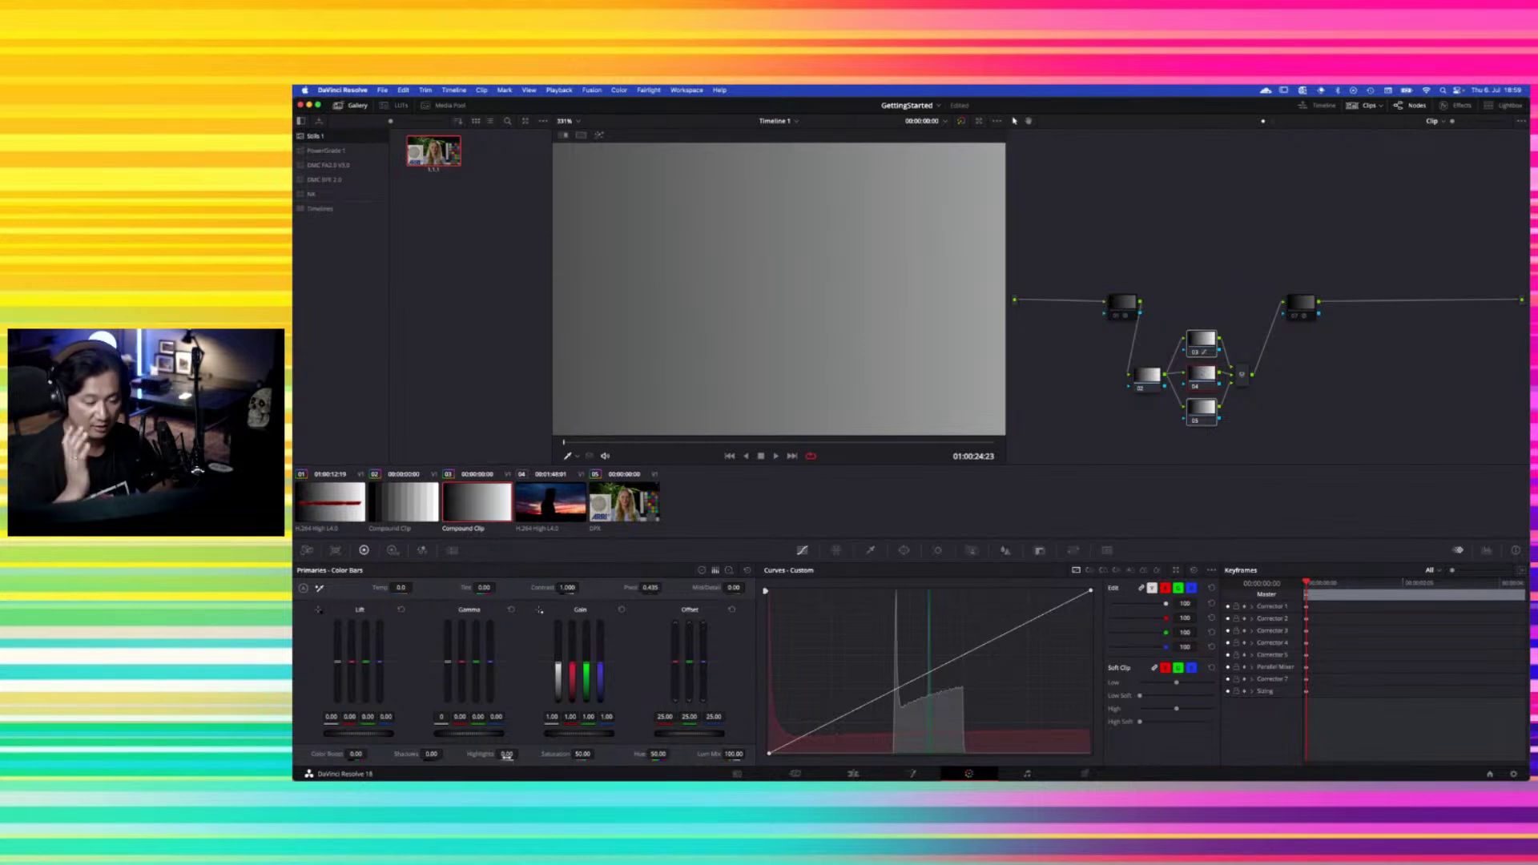
{"action": "left_click_drag", "start_coordinate": [506, 755], "coordinate": [554, 754]}
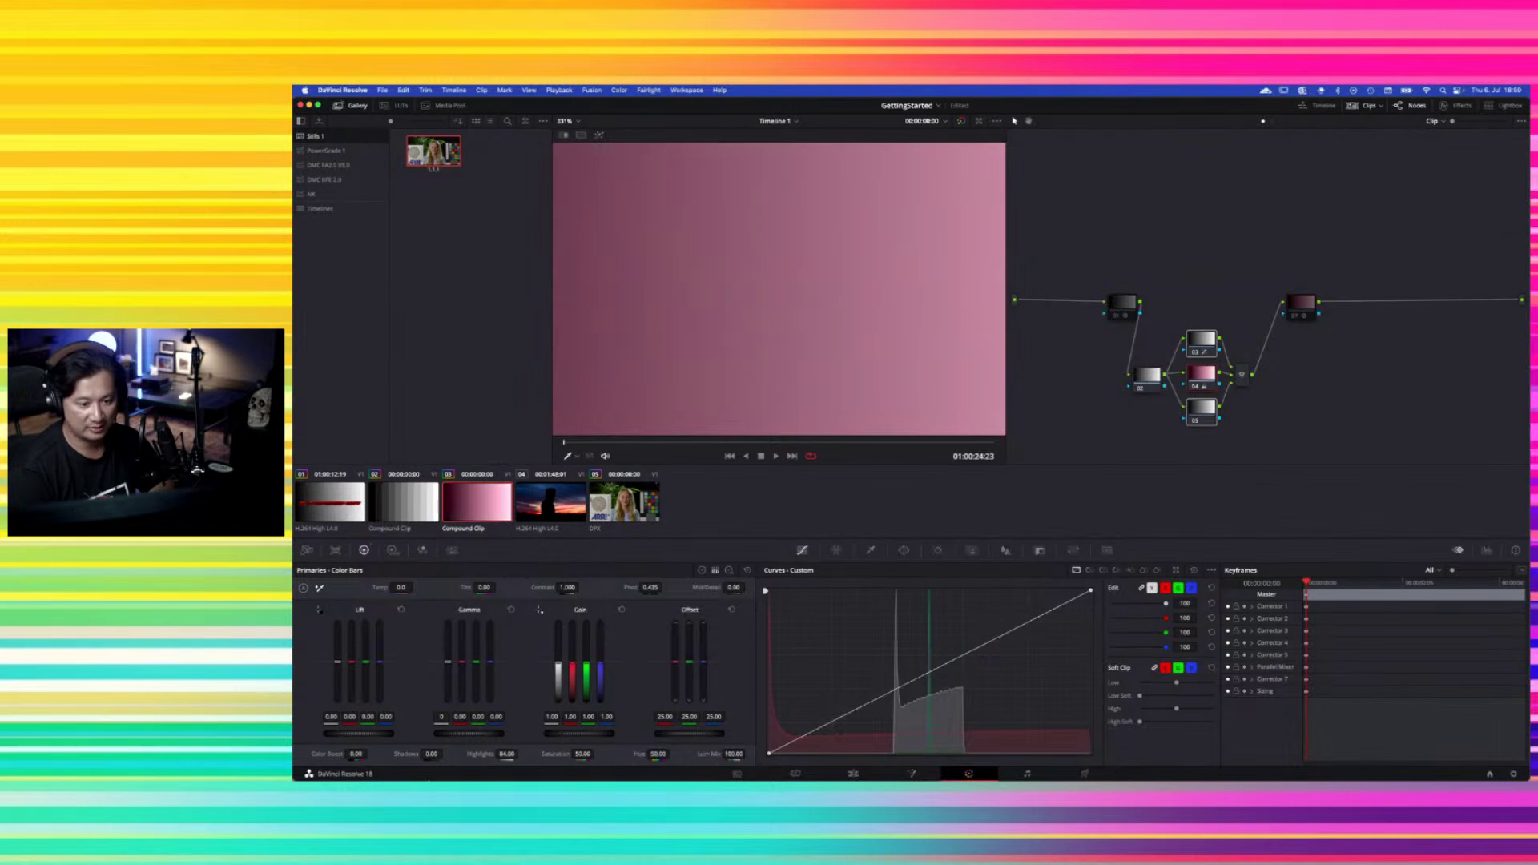
{"action": "double_click", "coordinate": [469, 755]}
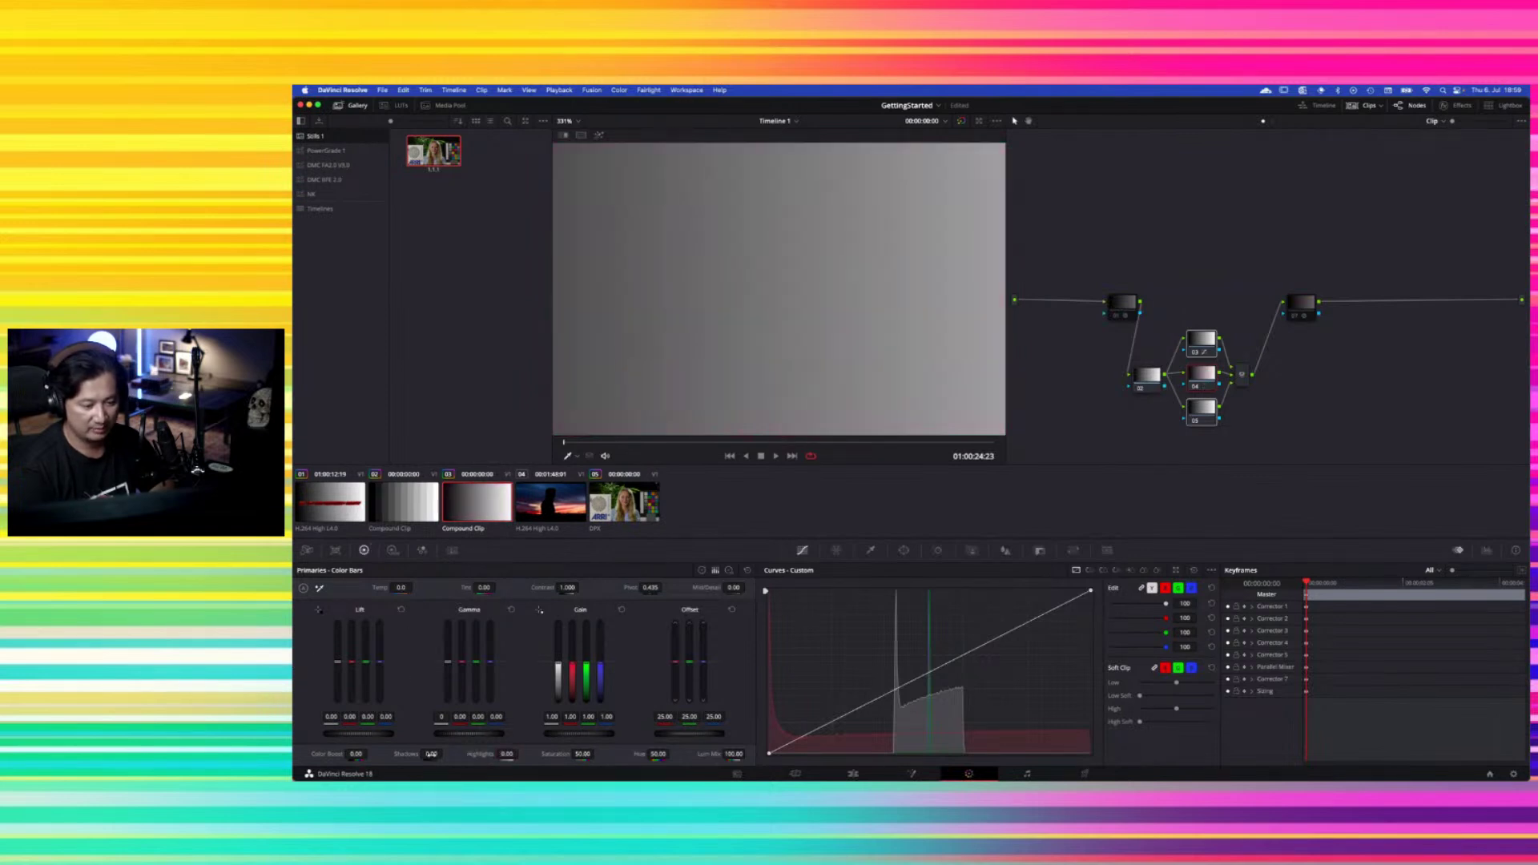
{"action": "left_click_drag", "start_coordinate": [505, 754], "coordinate": [492, 755]}
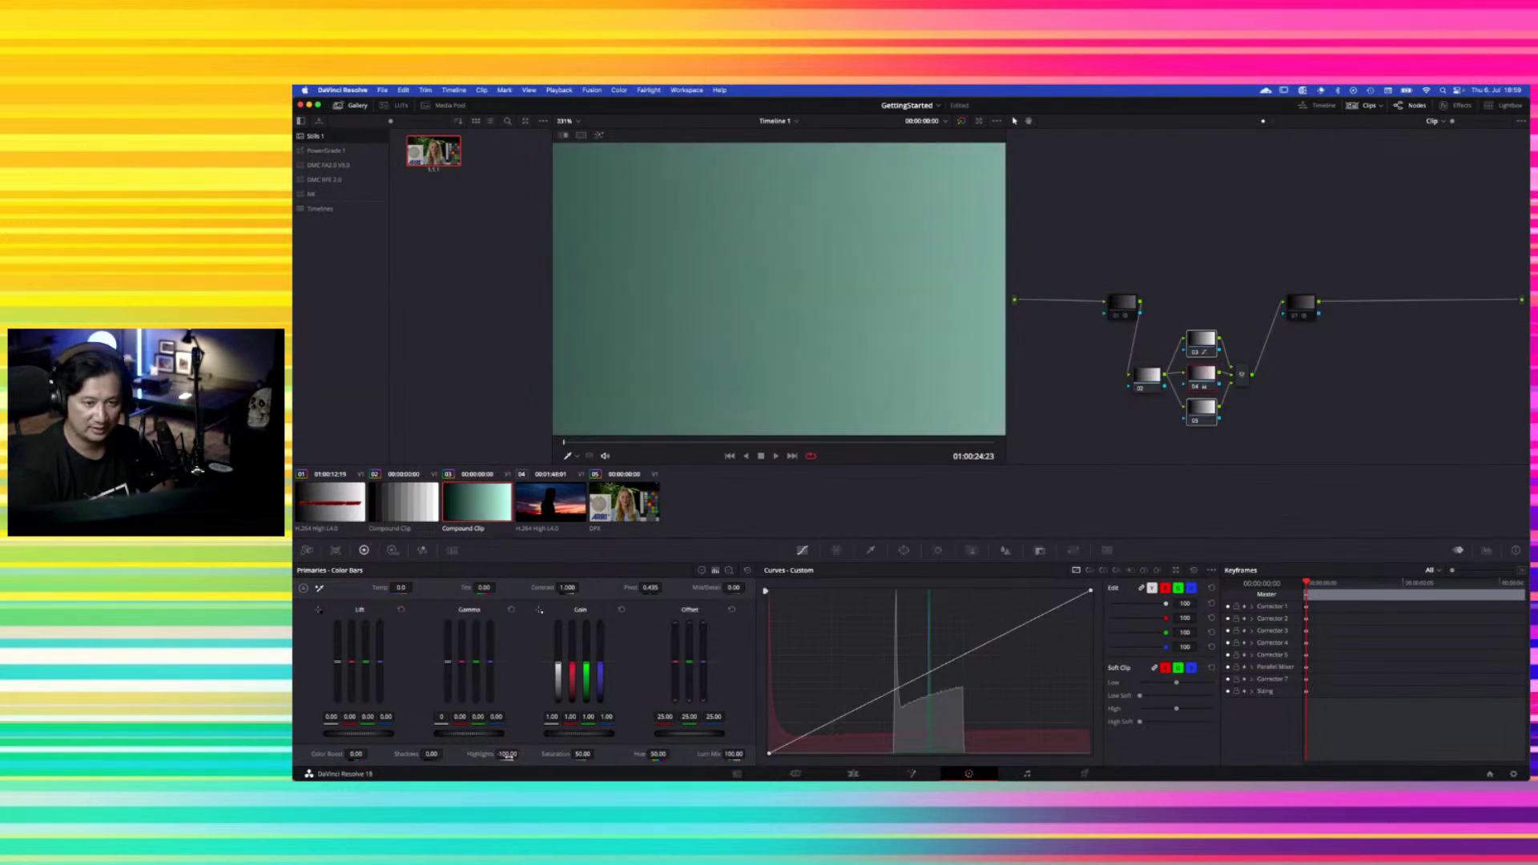
{"action": "double_click", "coordinate": [486, 754]}
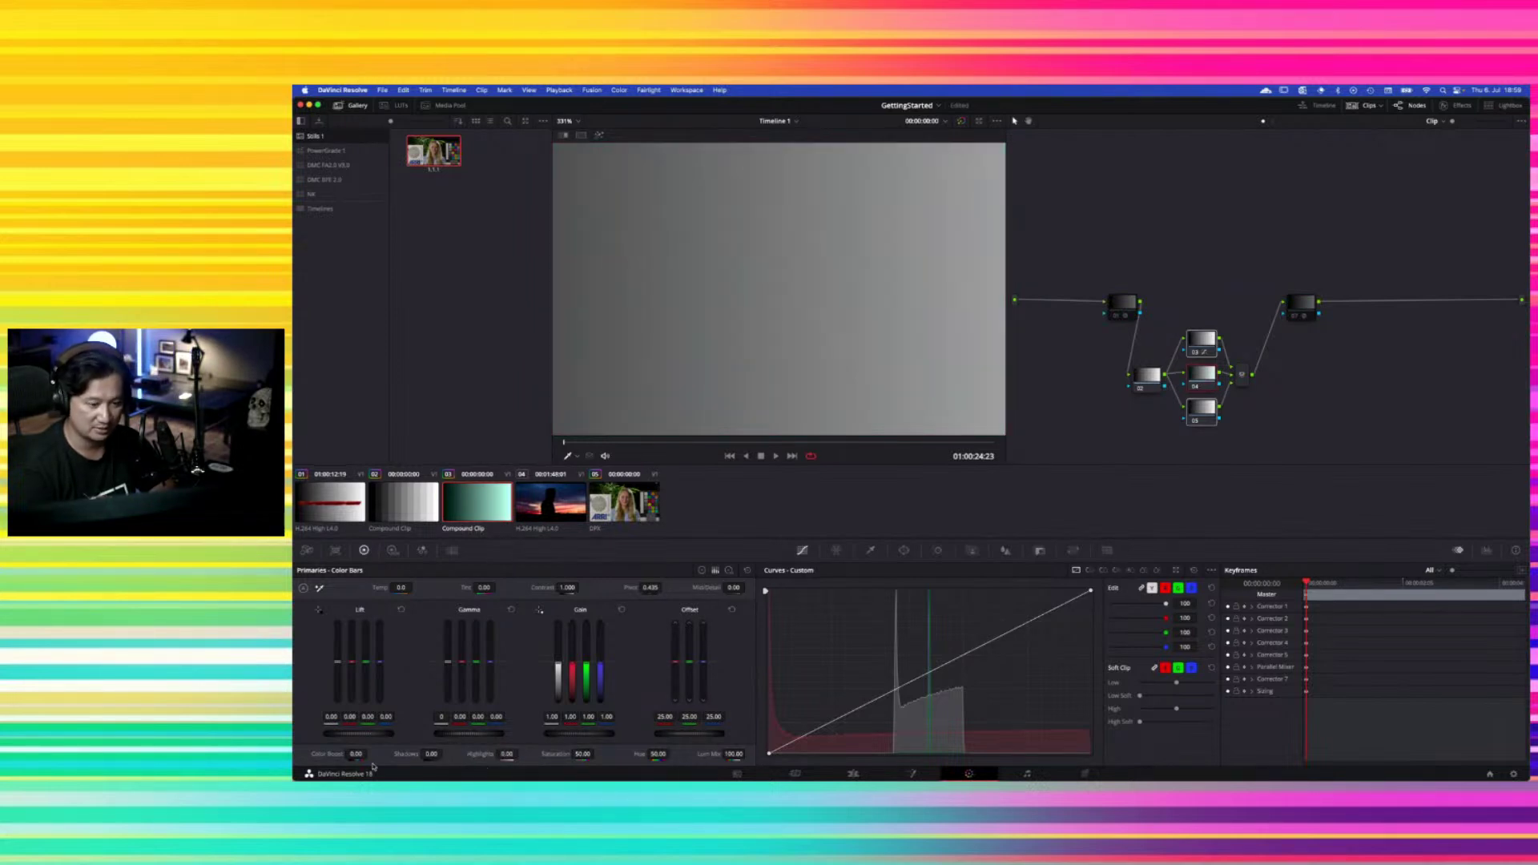
Set node 04's Shadows to -48 and Highlights to 56, and disable it with node 05 selected
{"action": "left_click_drag", "start_coordinate": [431, 754], "coordinate": [404, 754]}
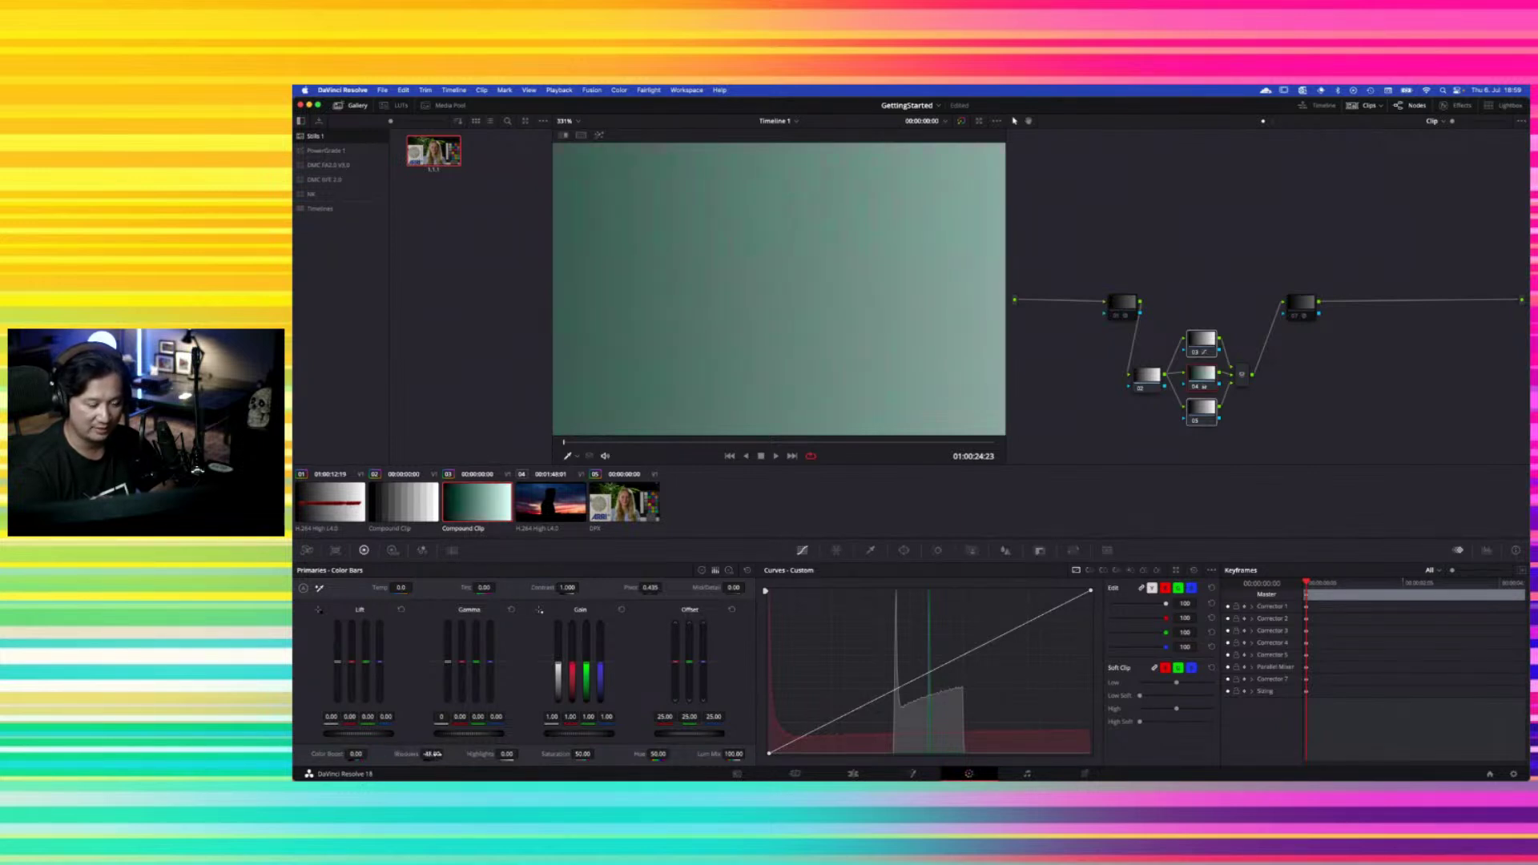
{"action": "left_click_drag", "start_coordinate": [508, 756], "coordinate": [565, 755]}
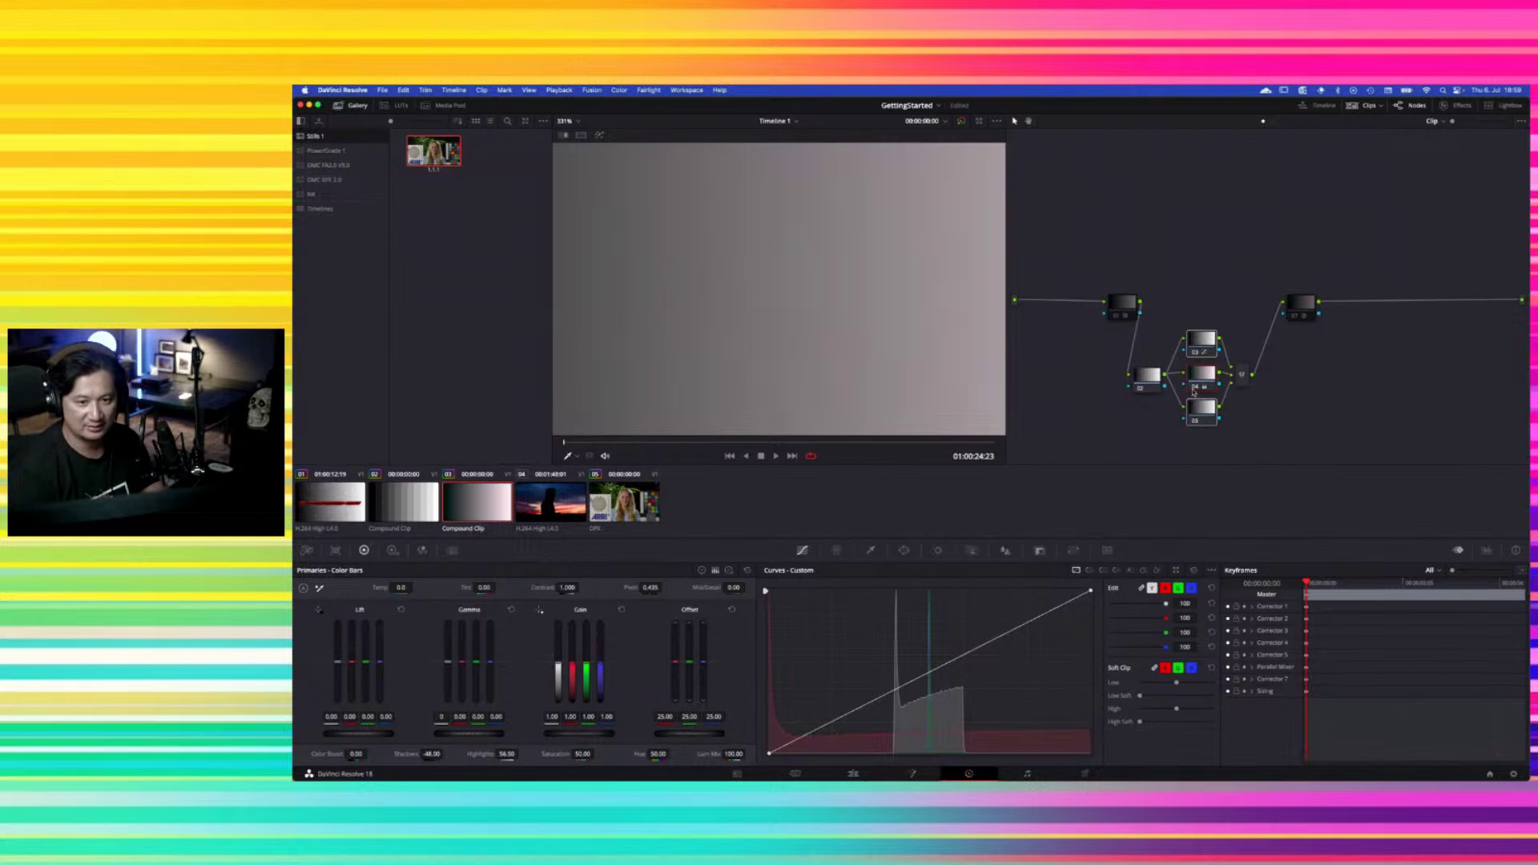
{"action": "left_click", "coordinate": [1197, 414]}
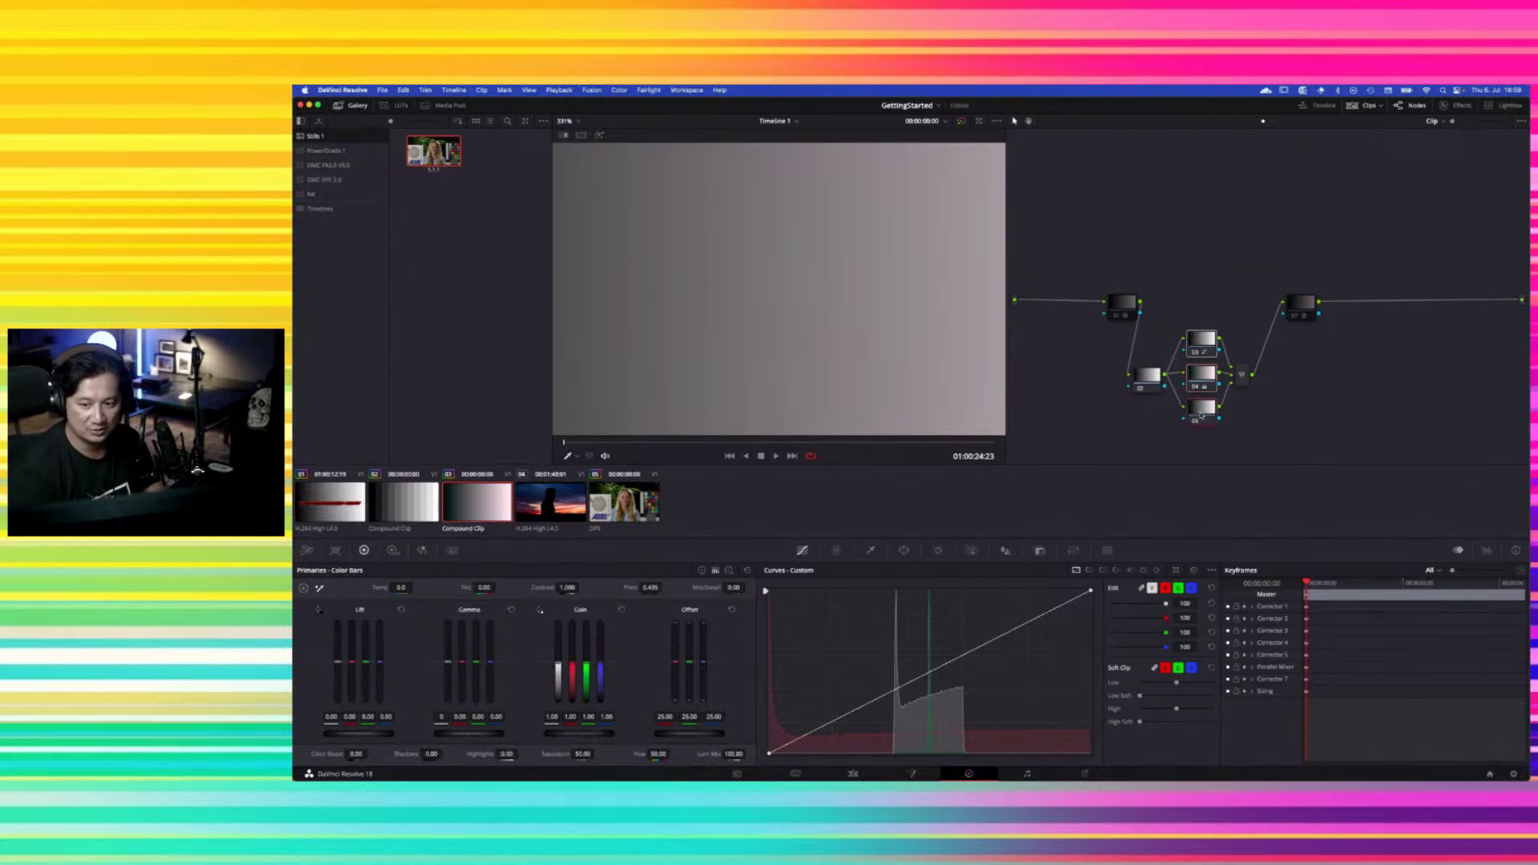
{"action": "left_click", "coordinate": [1194, 388]}
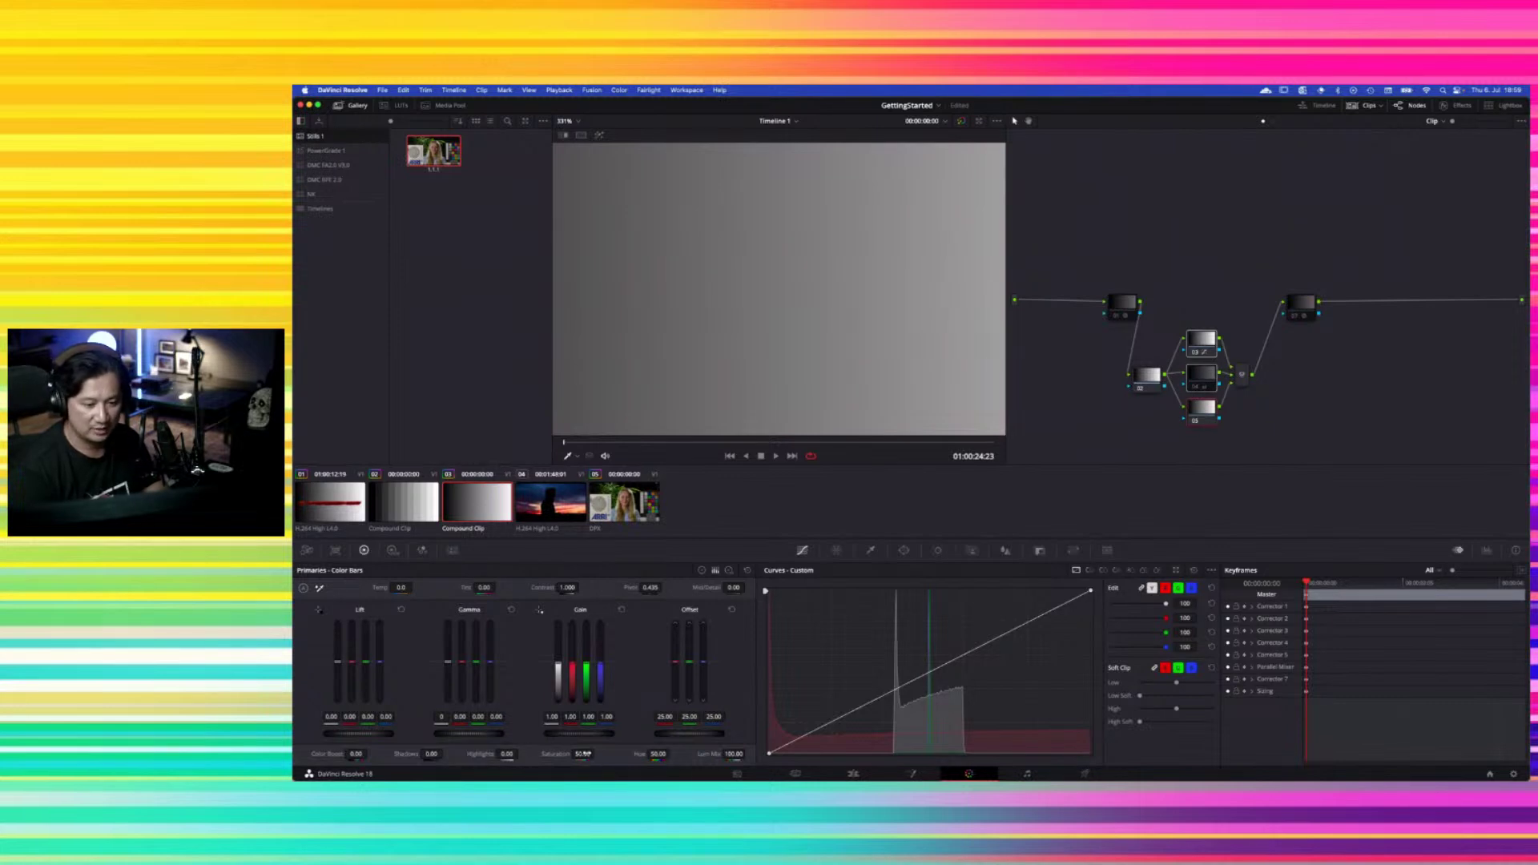
Try Saturation at 100 and positive and -100 Highlights on node 05, and reset the node
{"action": "left_click_drag", "start_coordinate": [658, 754], "coordinate": [756, 750]}
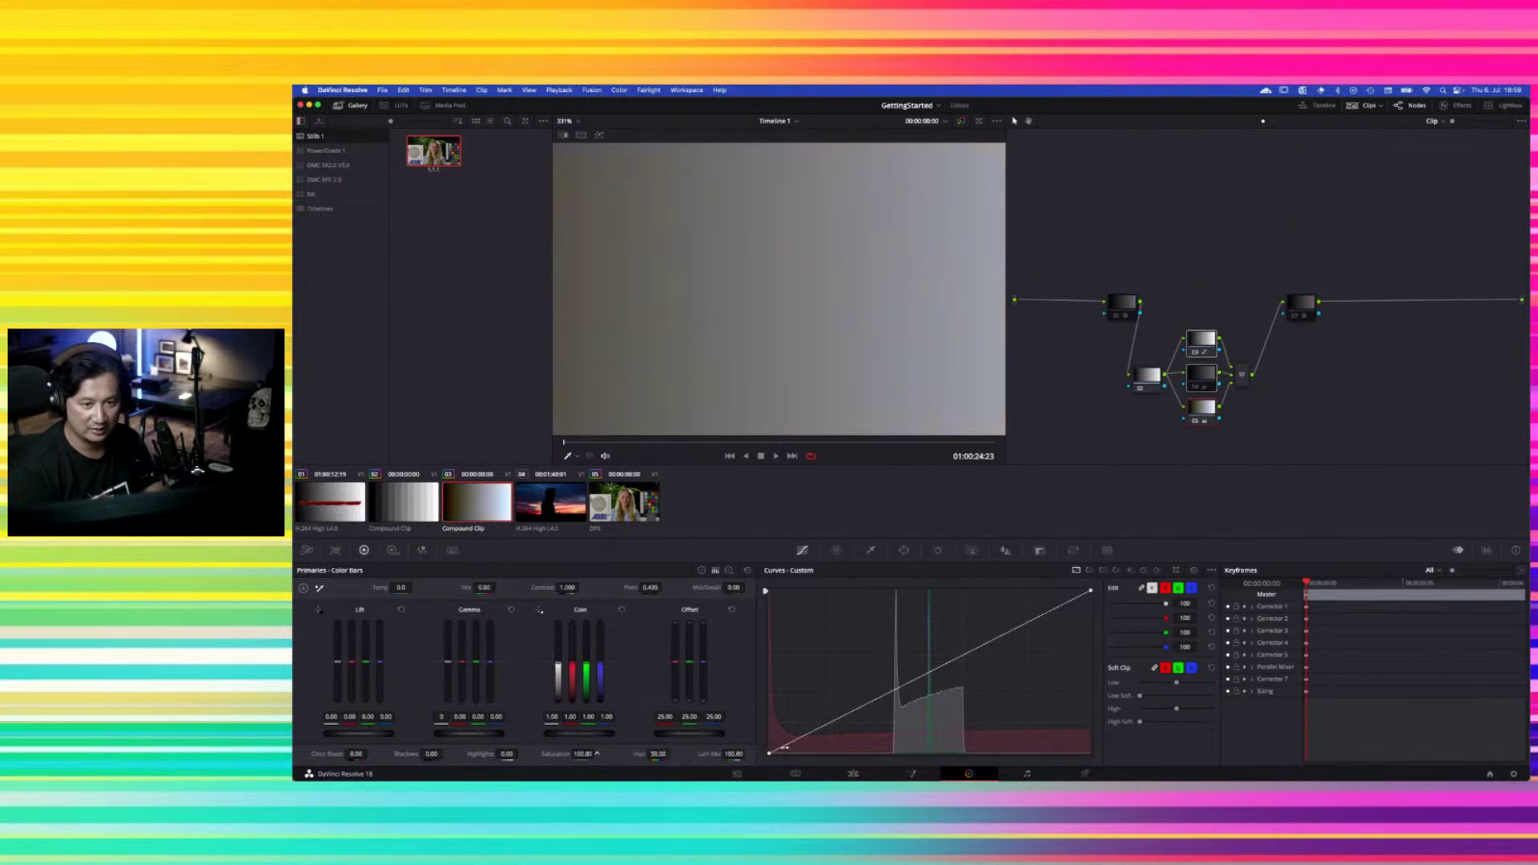
{"action": "double_click", "coordinate": [565, 754]}
{"action": "left_click_drag", "start_coordinate": [504, 755], "coordinate": [553, 755]}
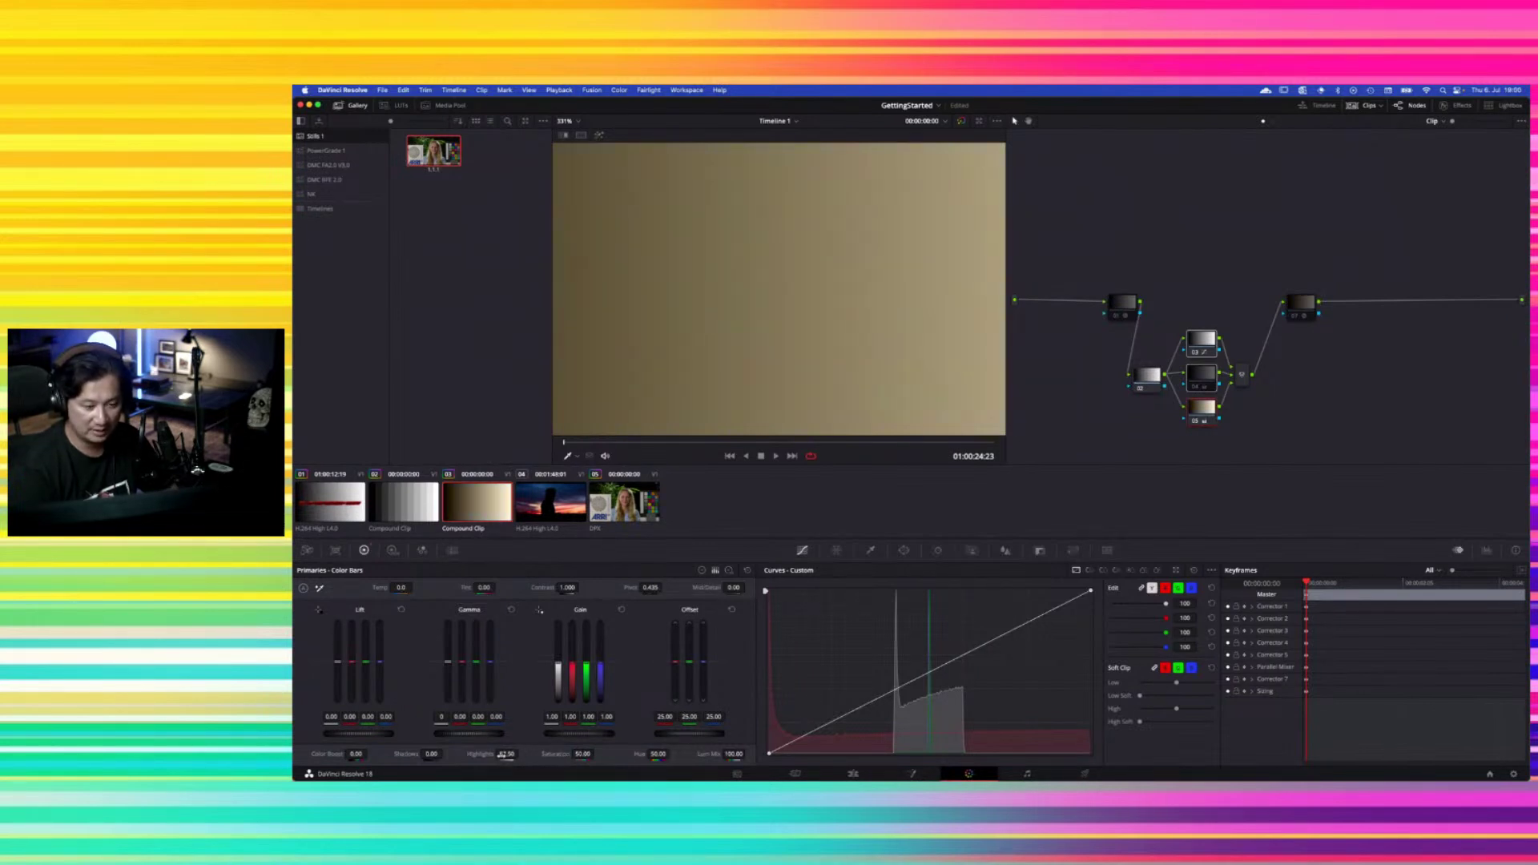
{"action": "double_click", "coordinate": [483, 755]}
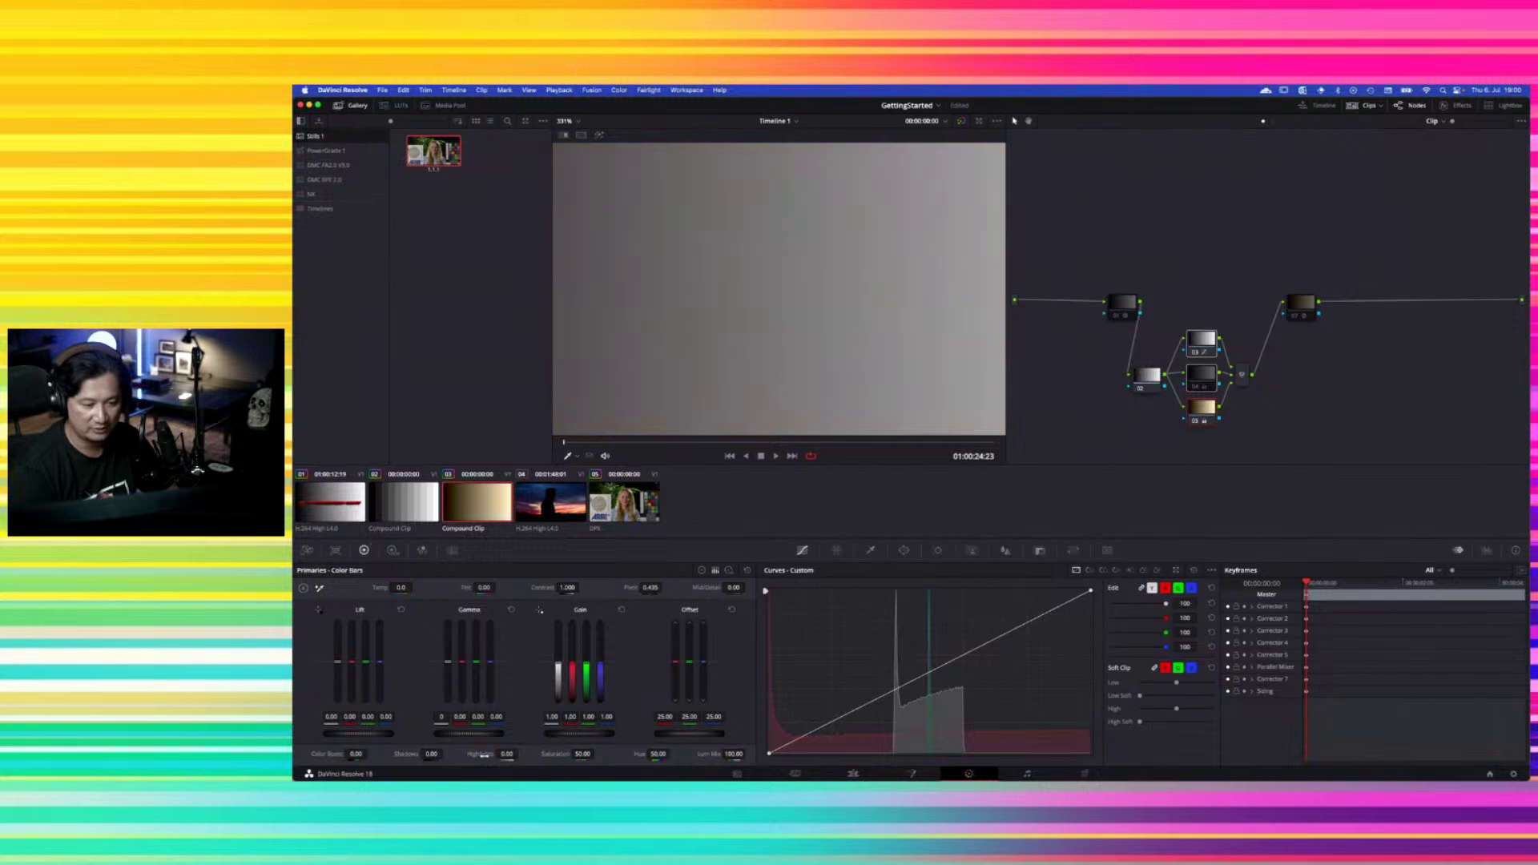
{"action": "mouse_move", "coordinate": [509, 754]}
{"action": "left_mouse_down"}
{"action": "mouse_move", "coordinate": [481, 754]}
{"action": "mouse_move", "coordinate": [508, 754]}
{"action": "left_mouse_up"}
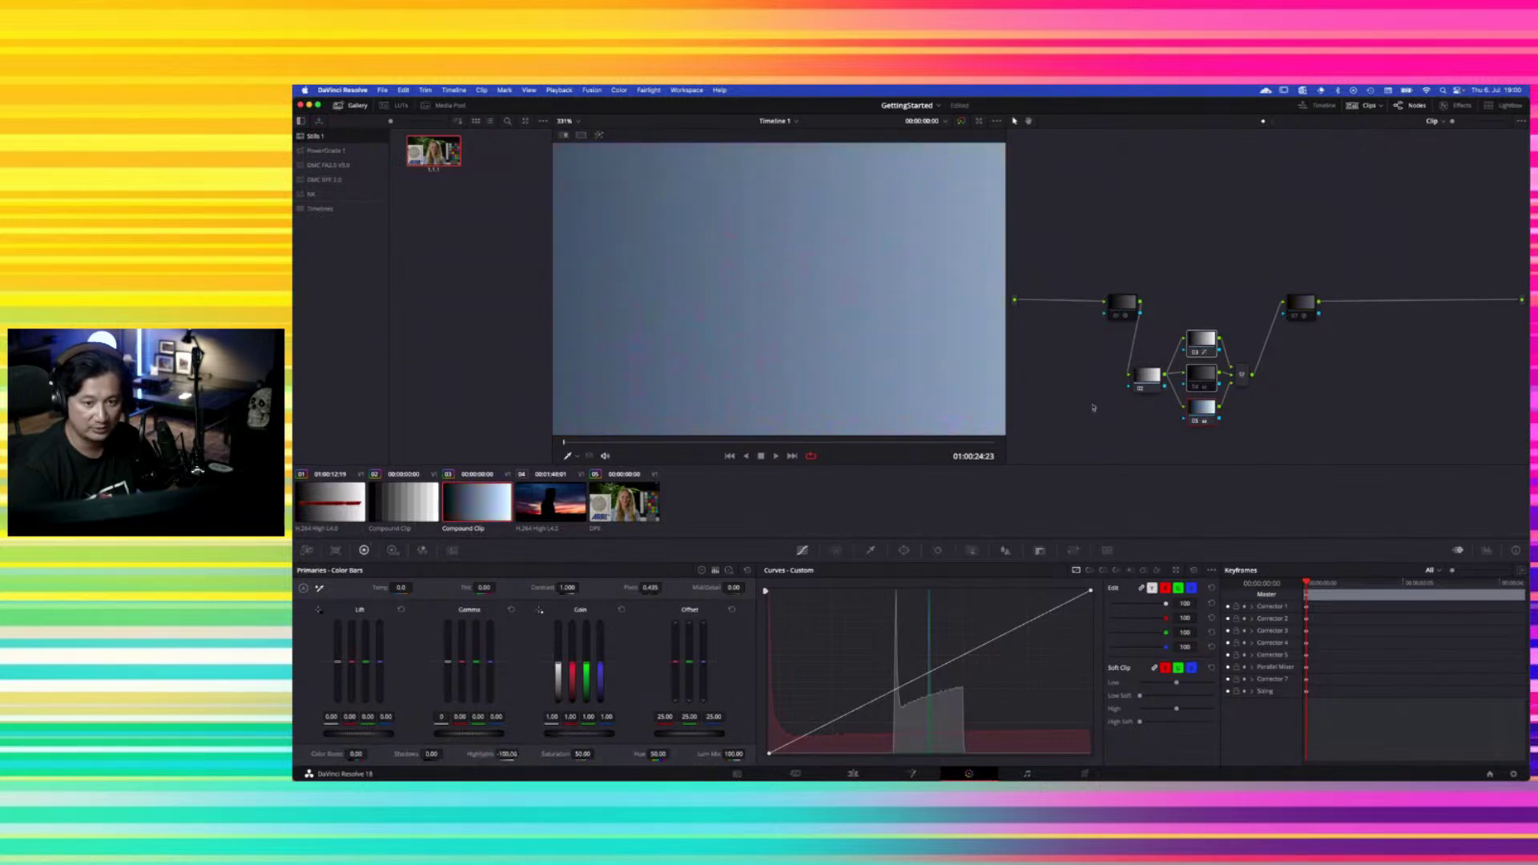
{"action": "key", "text": "shift+Home"}
Set node 05's Highlights to 78, lower its Shadows well below zero, and re-enable node 04
{"action": "right_click", "coordinate": [1201, 420]}
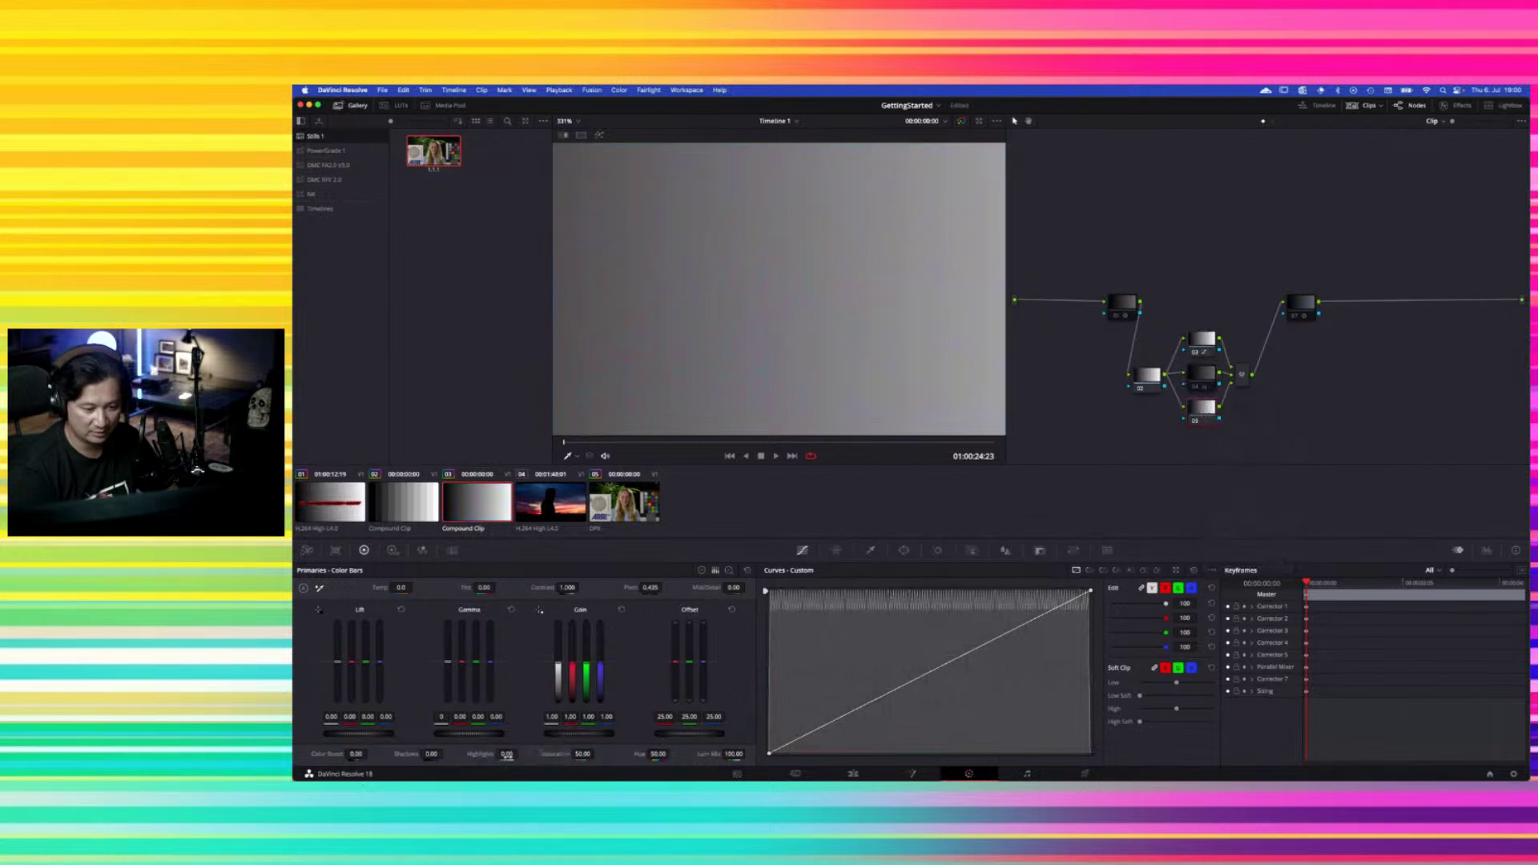
{"action": "left_click_drag", "start_coordinate": [506, 754], "coordinate": [408, 749]}
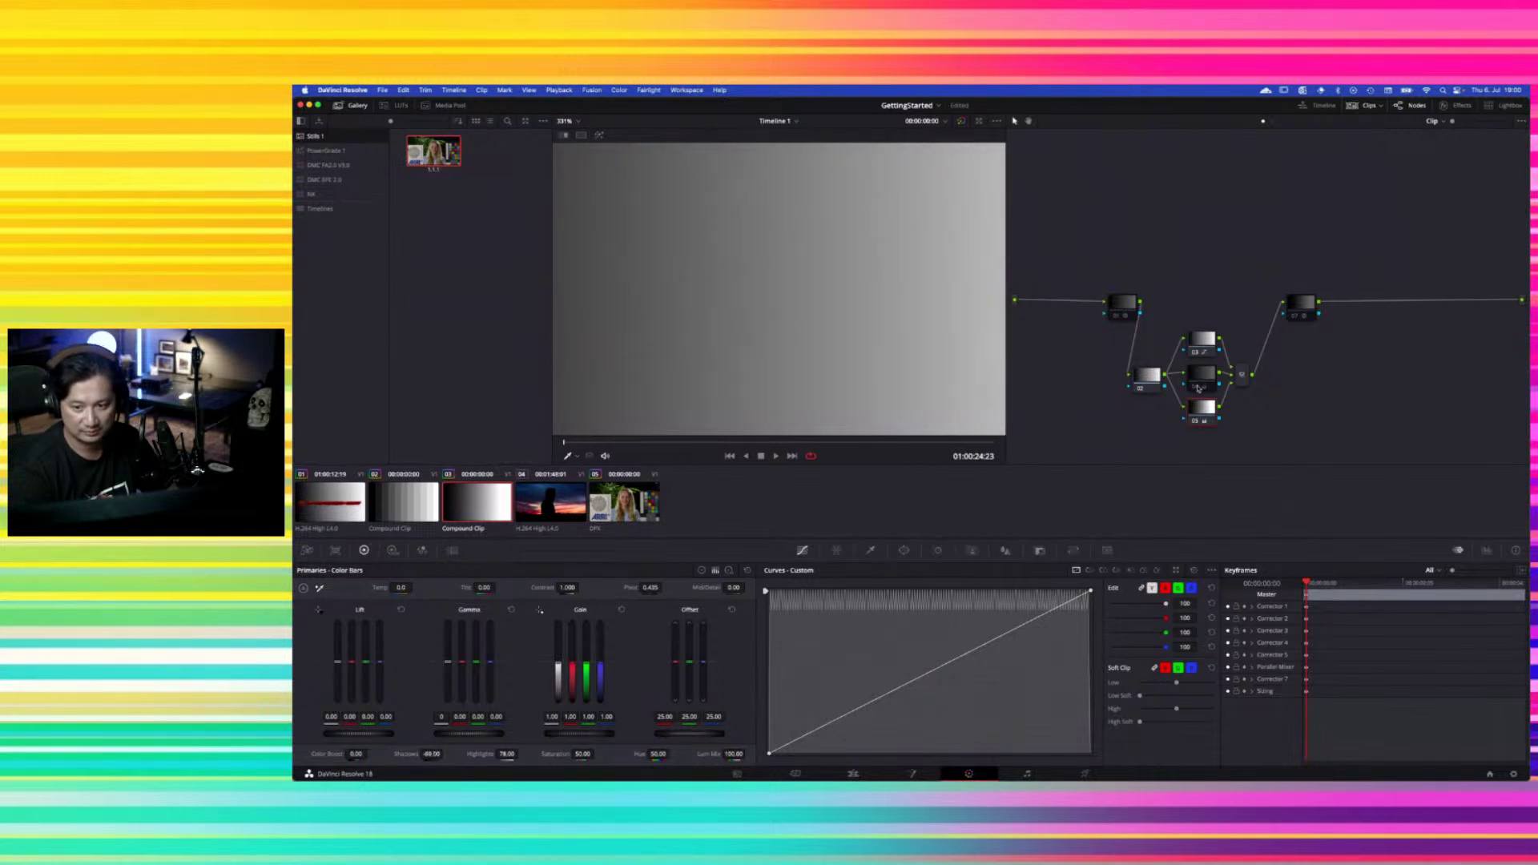
Set node 05's color space to Lab (CIE) with only Channel 3 enabled, and check its effect against node 04
{"action": "right_click", "coordinate": [1201, 419]}
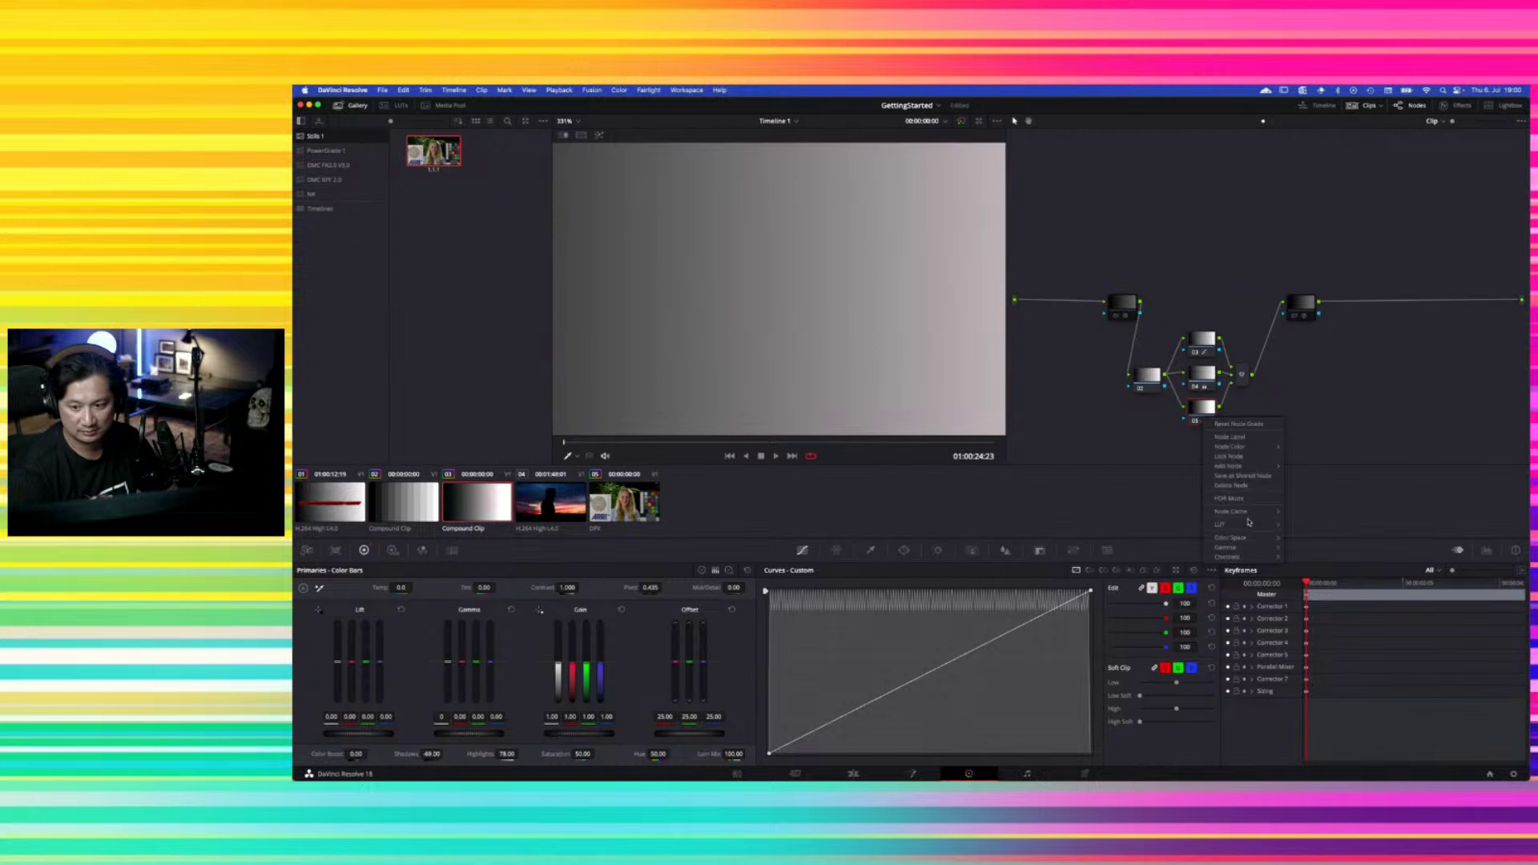
{"action": "mouse_move", "coordinate": [1247, 542]}
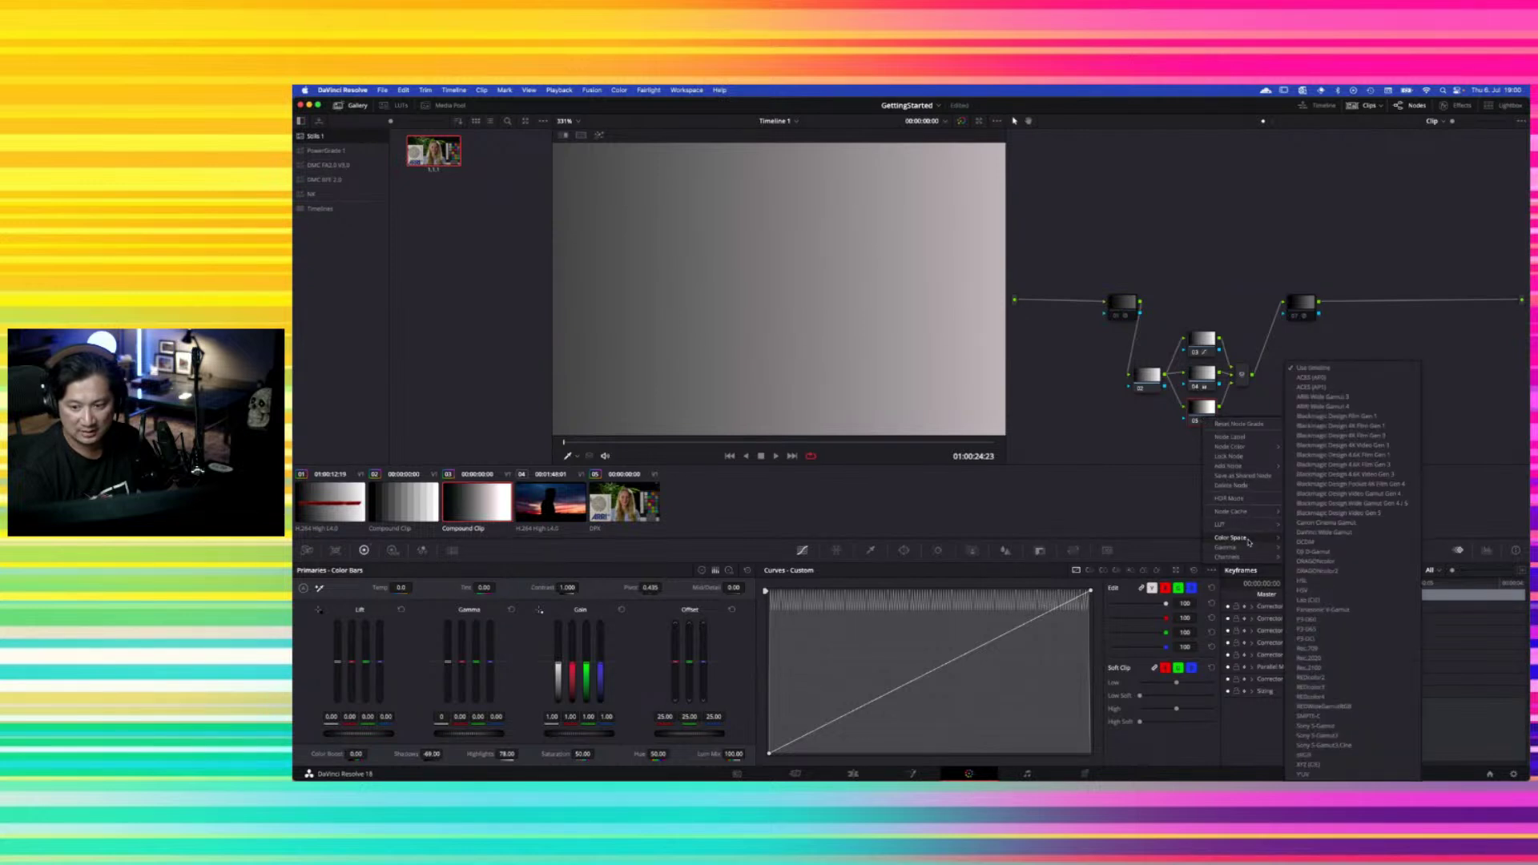
{"action": "left_click", "coordinate": [1327, 602]}
{"action": "right_click", "coordinate": [1208, 415]}
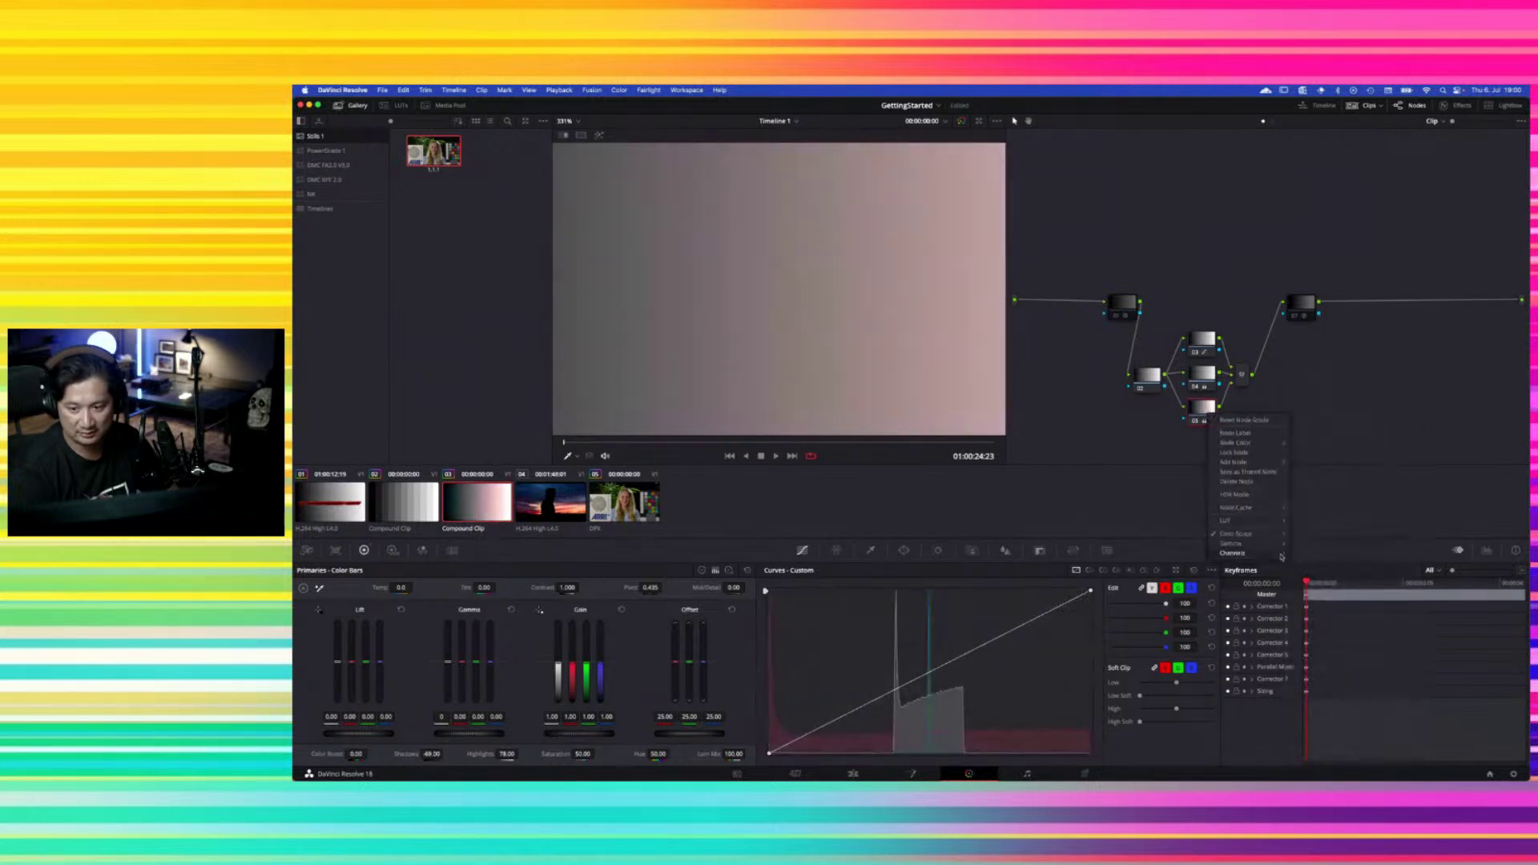
{"action": "left_click", "coordinate": [1313, 570]}
{"action": "right_click", "coordinate": [1202, 419]}
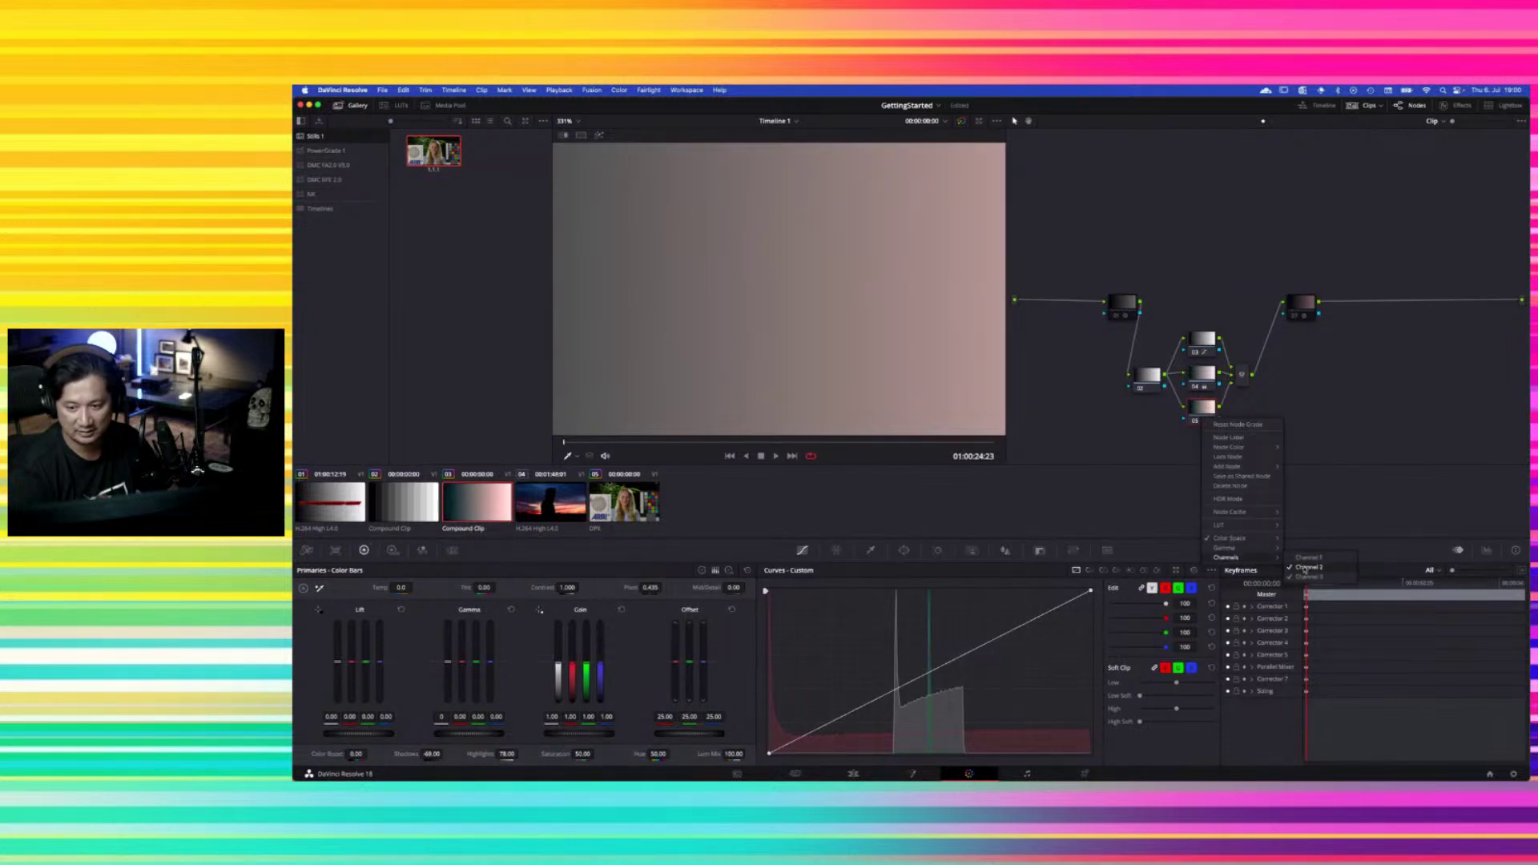
{"action": "left_click", "coordinate": [1299, 567]}
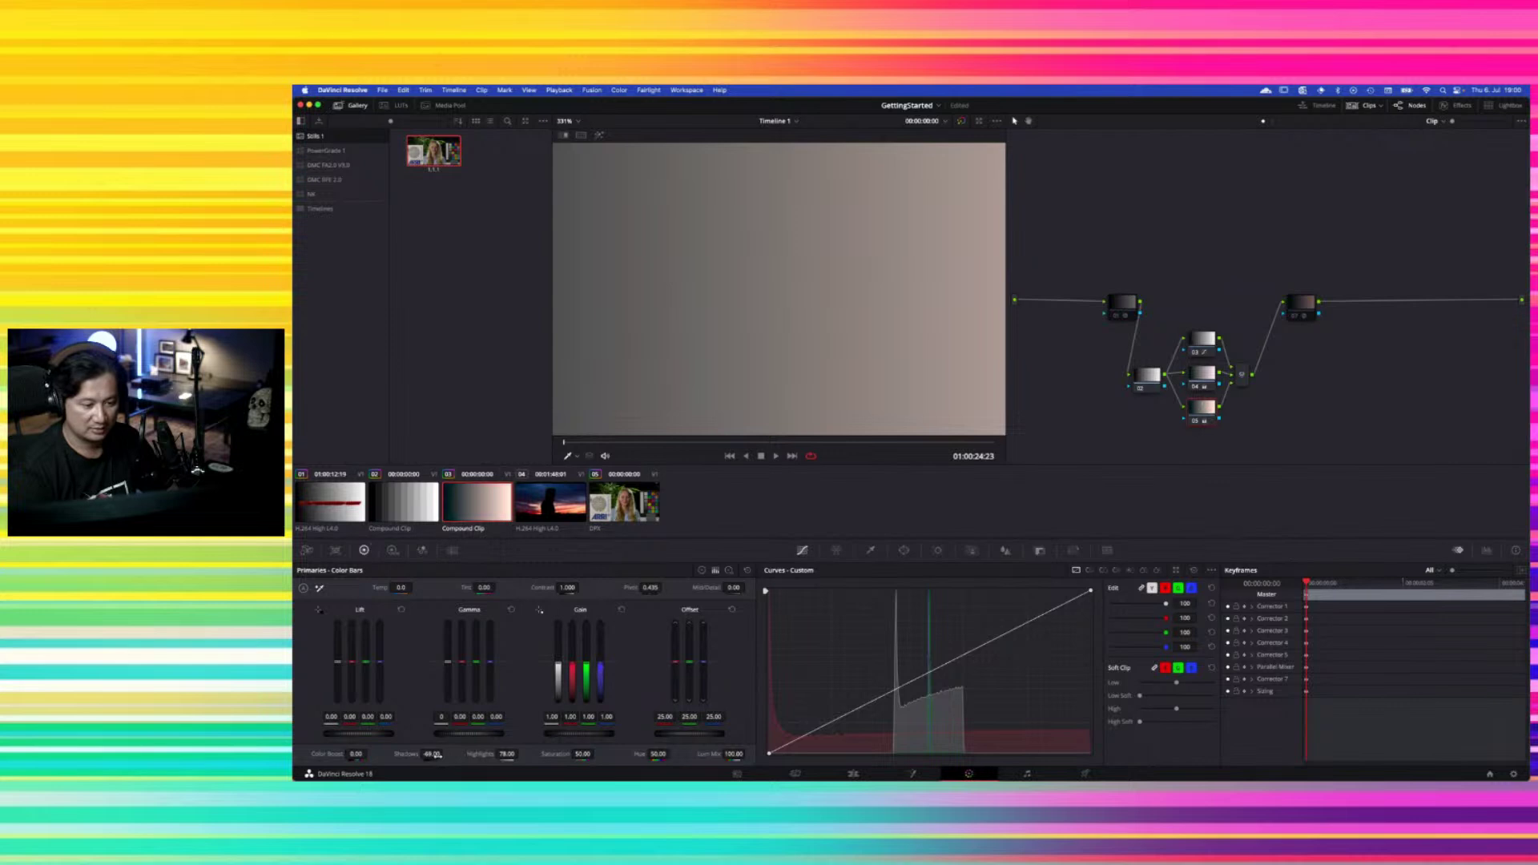
{"action": "left_click", "coordinate": [1196, 388]}
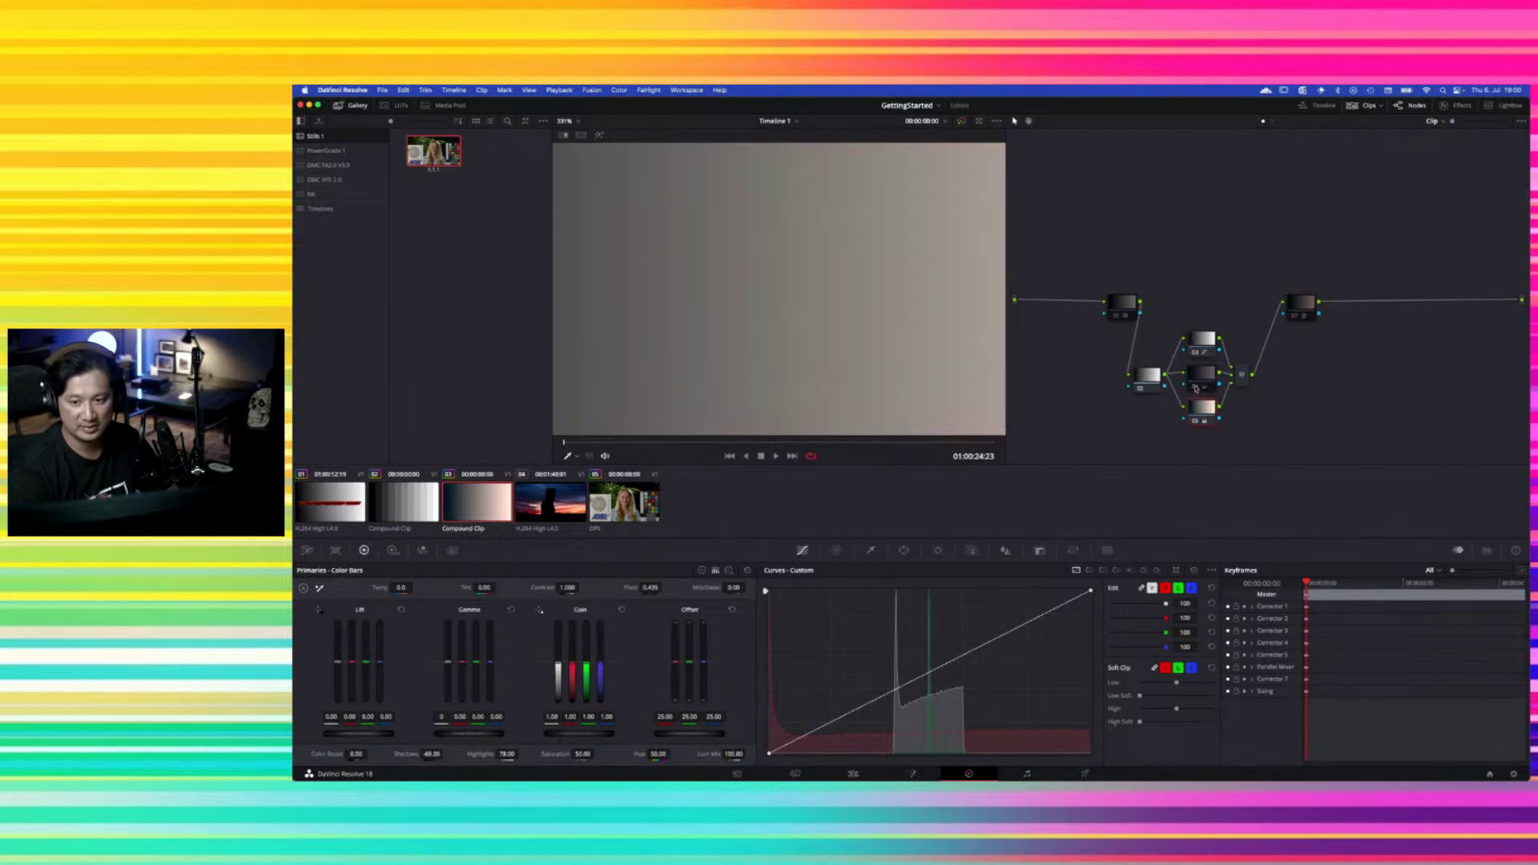
{"action": "left_click", "coordinate": [1195, 418]}
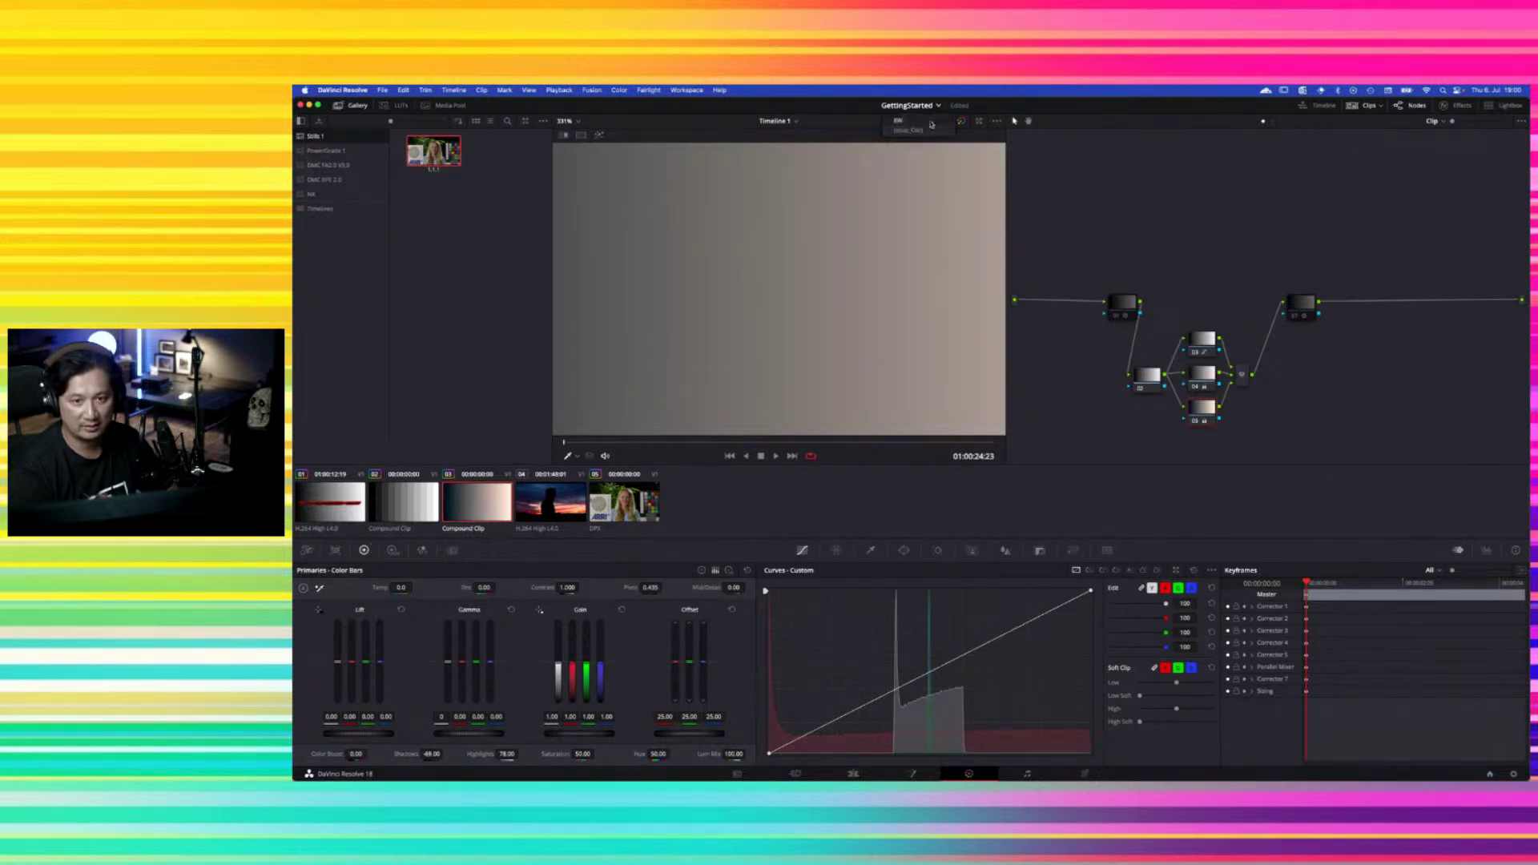
Switch to the EW project and set the viewer zoom to Fit
{"action": "left_click", "coordinate": [929, 122]}
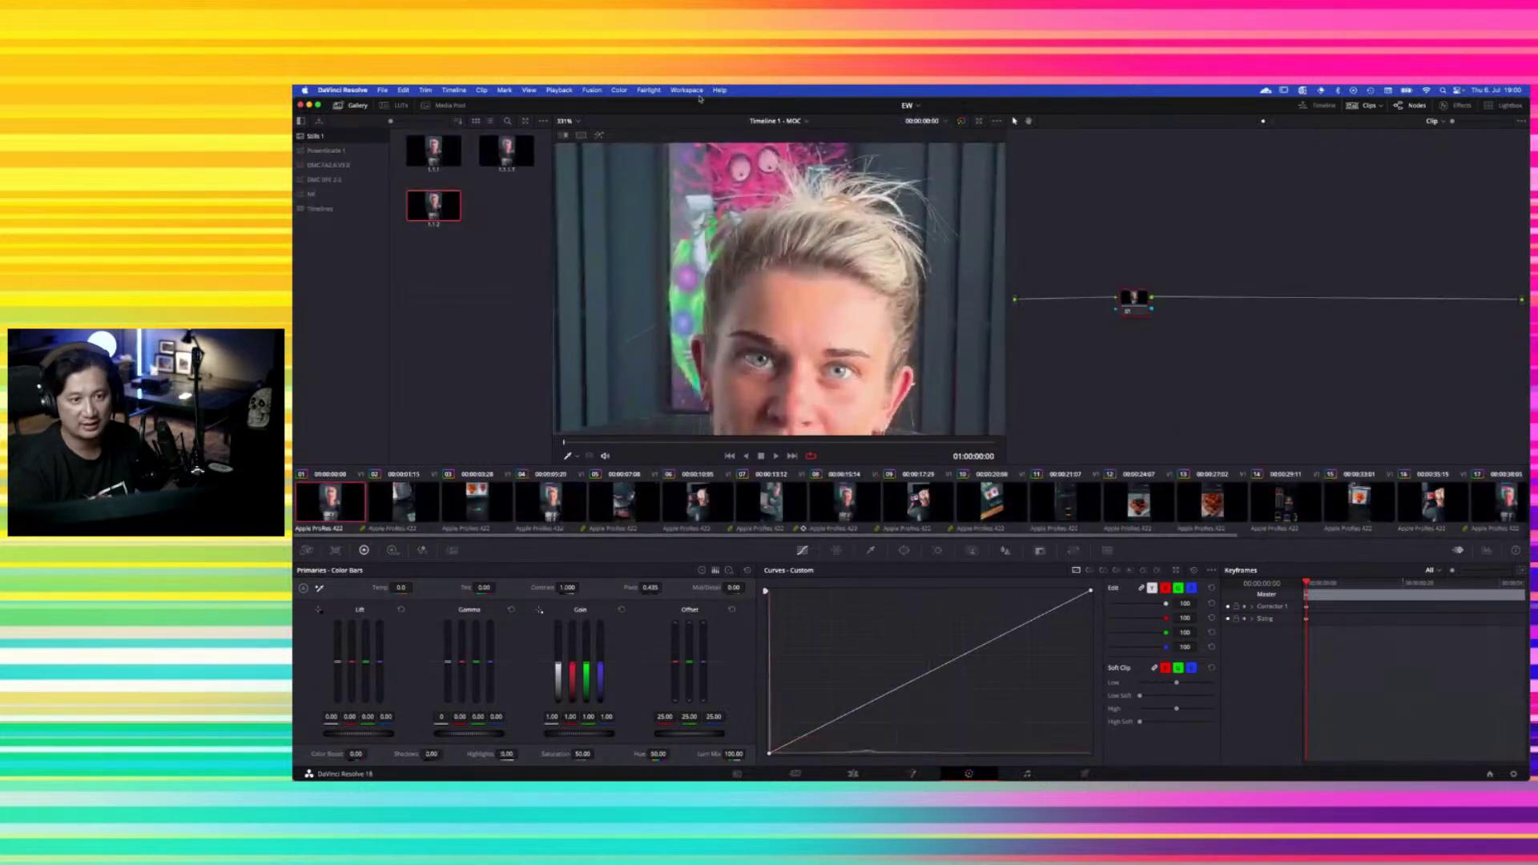
{"action": "left_click", "coordinate": [566, 122]}
{"action": "left_click", "coordinate": [578, 137]}
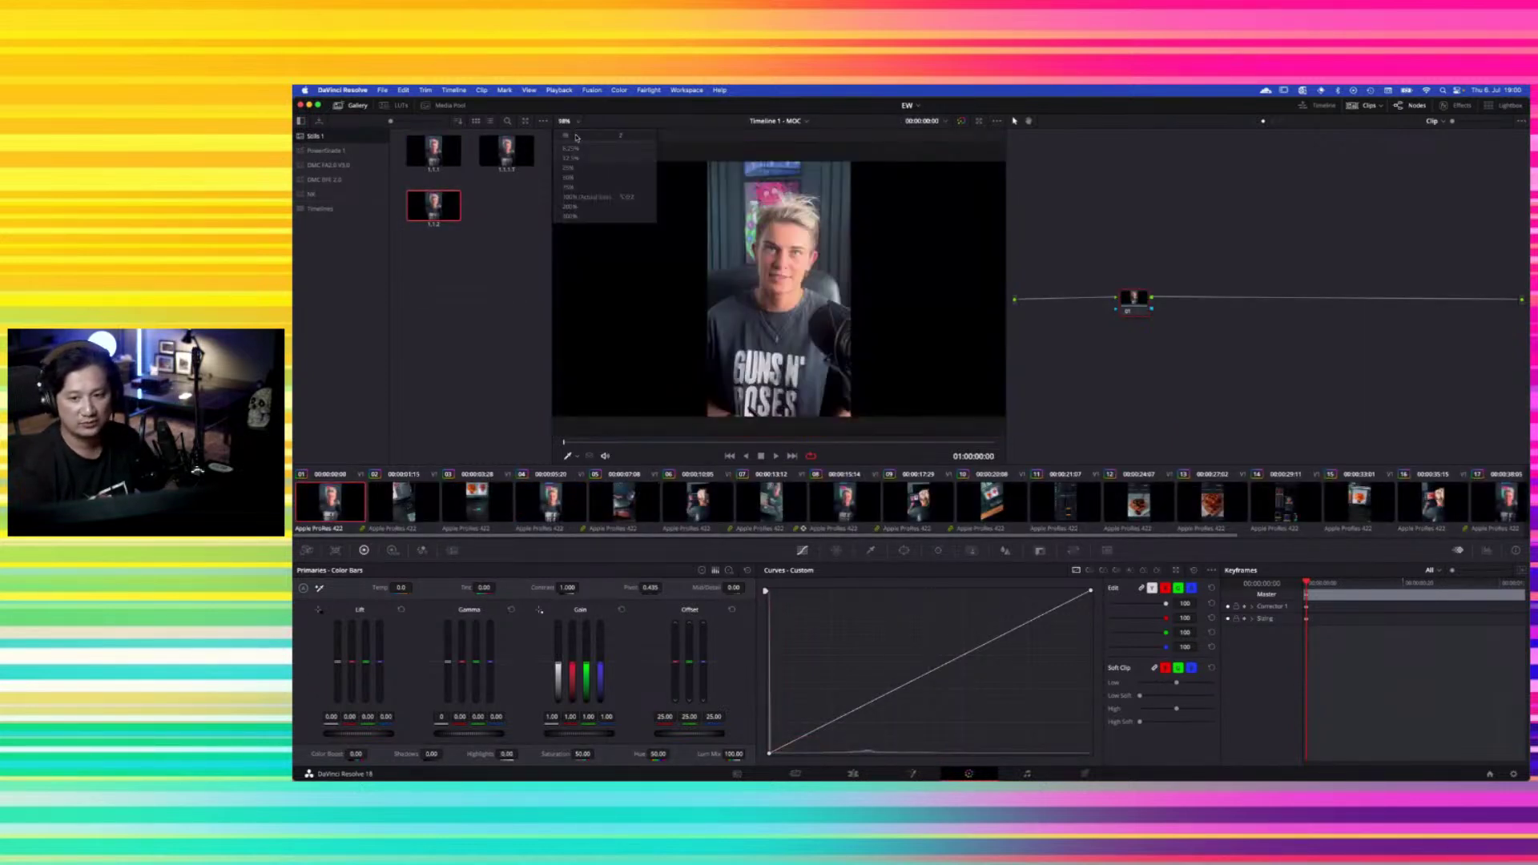
Display the timeline-level node graph with the SATLAB node shifted slightly, and open the RGB Mixer
{"action": "left_click", "coordinate": [1432, 121]}
{"action": "left_click", "coordinate": [1434, 138]}
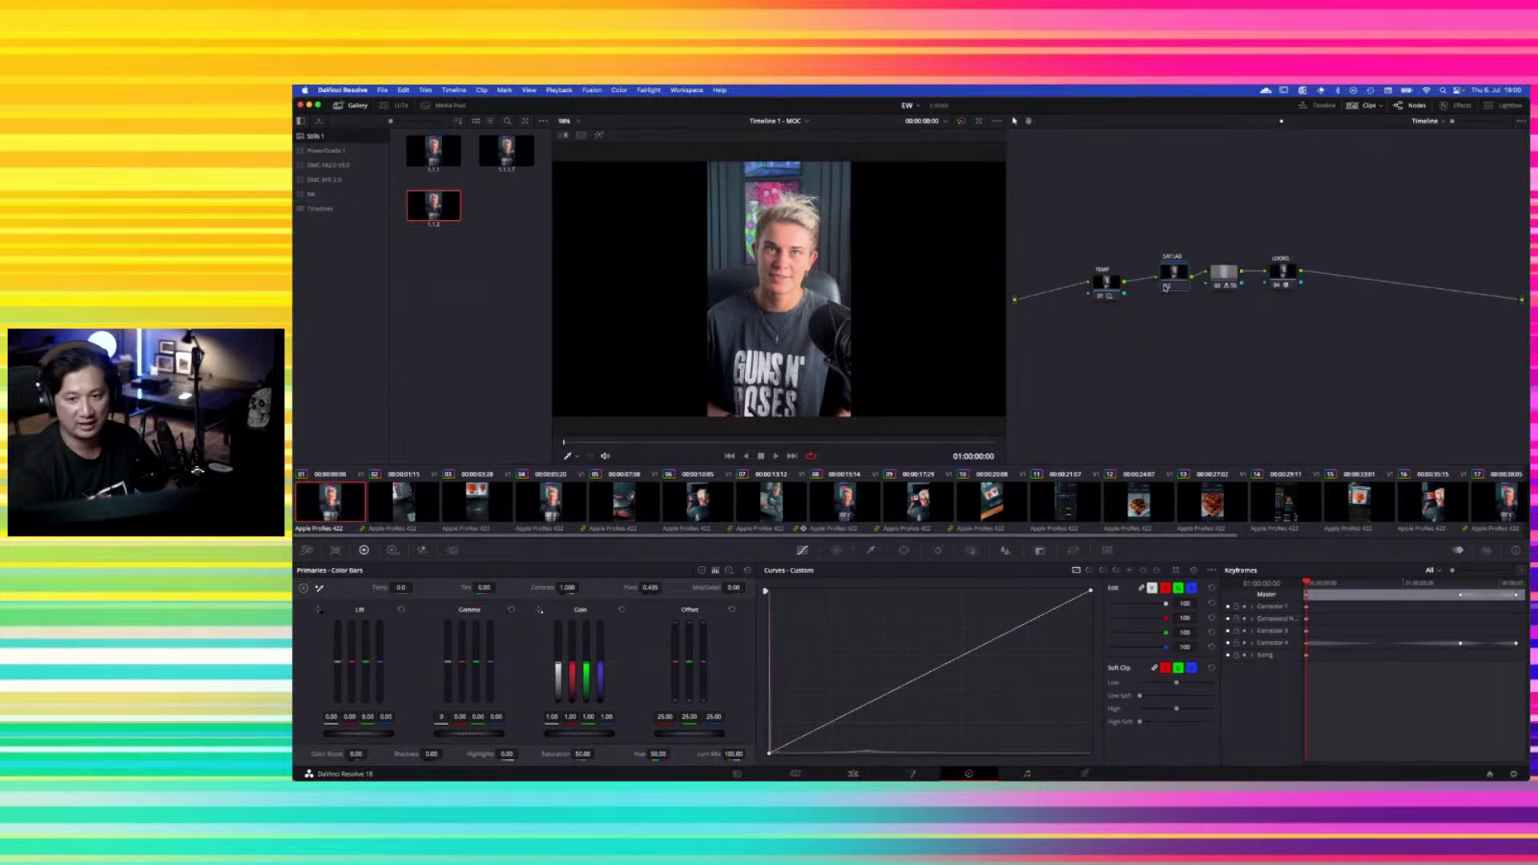
{"action": "left_click_drag", "start_coordinate": [1165, 286], "coordinate": [1160, 288]}
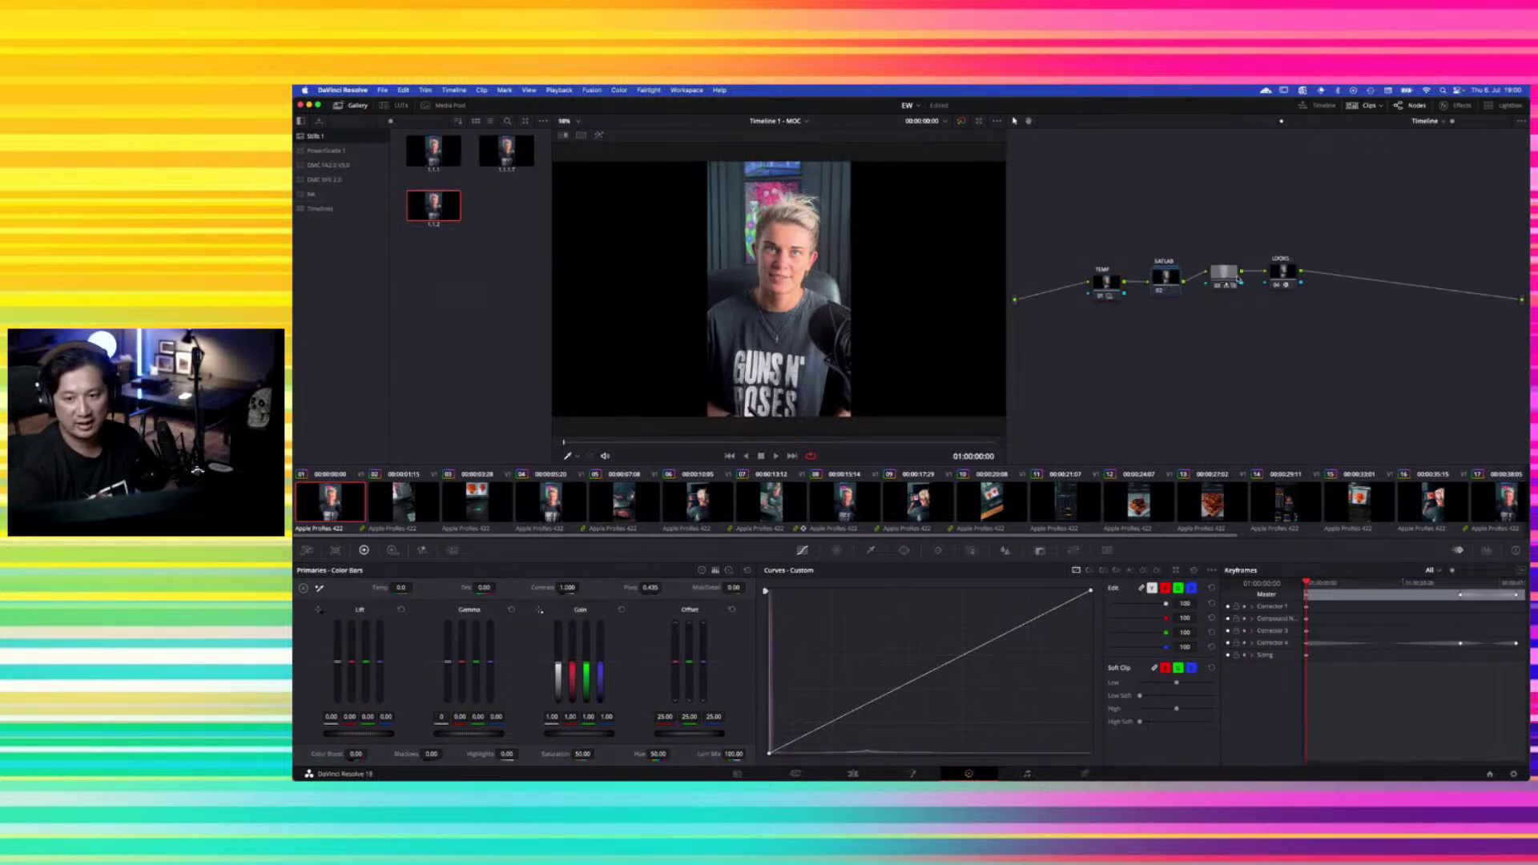
{"action": "left_click", "coordinate": [423, 551]}
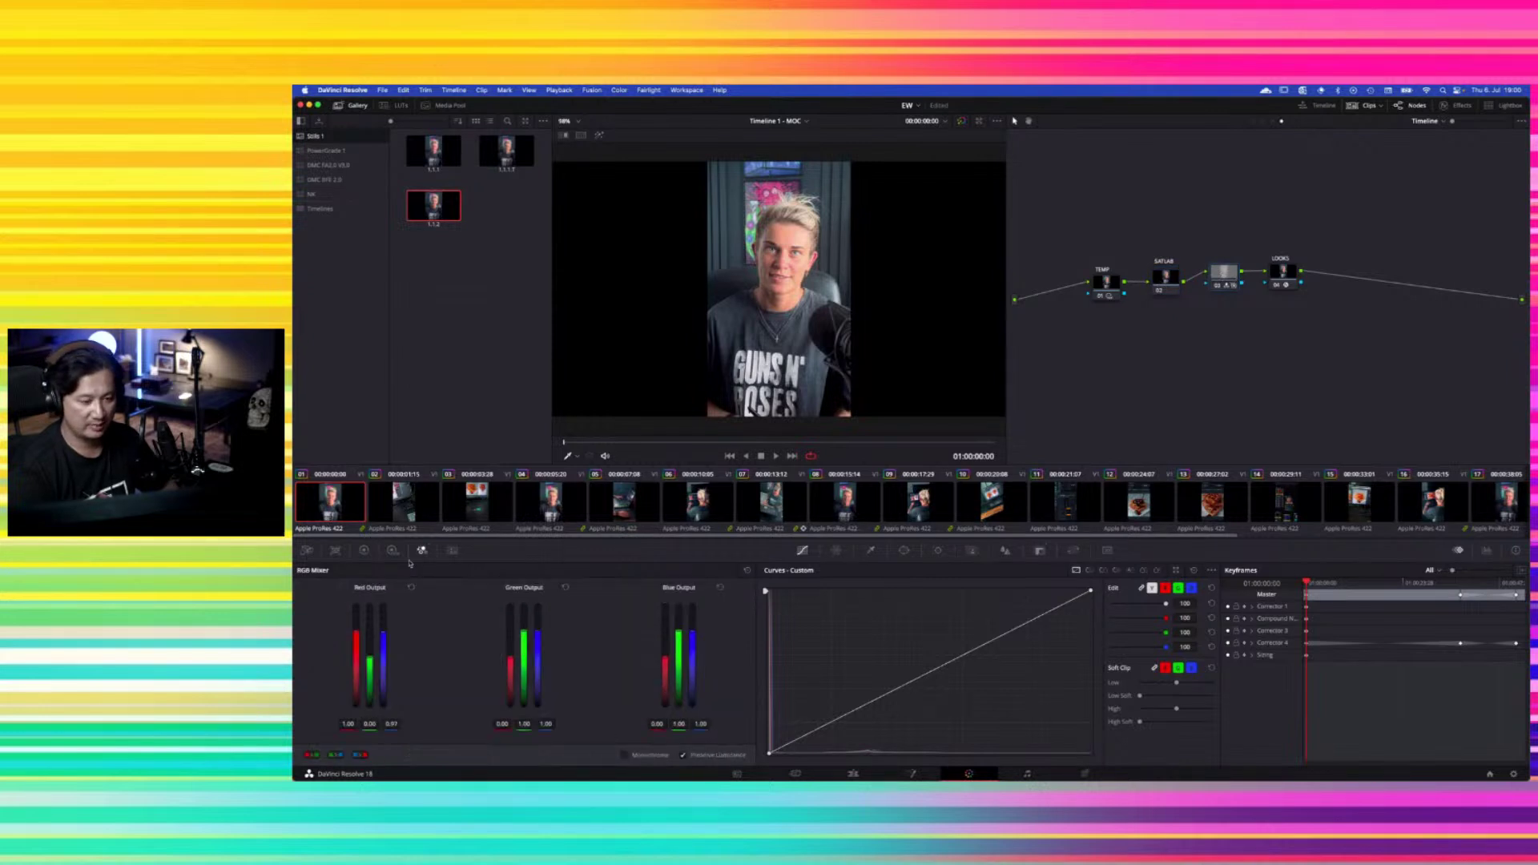
Open the LOOKS node's look in Magic Bullet Looks and examine the Optical Diffusion, Print Bleach Bypass and Renoiser settings
{"action": "left_click", "coordinate": [1282, 276]}
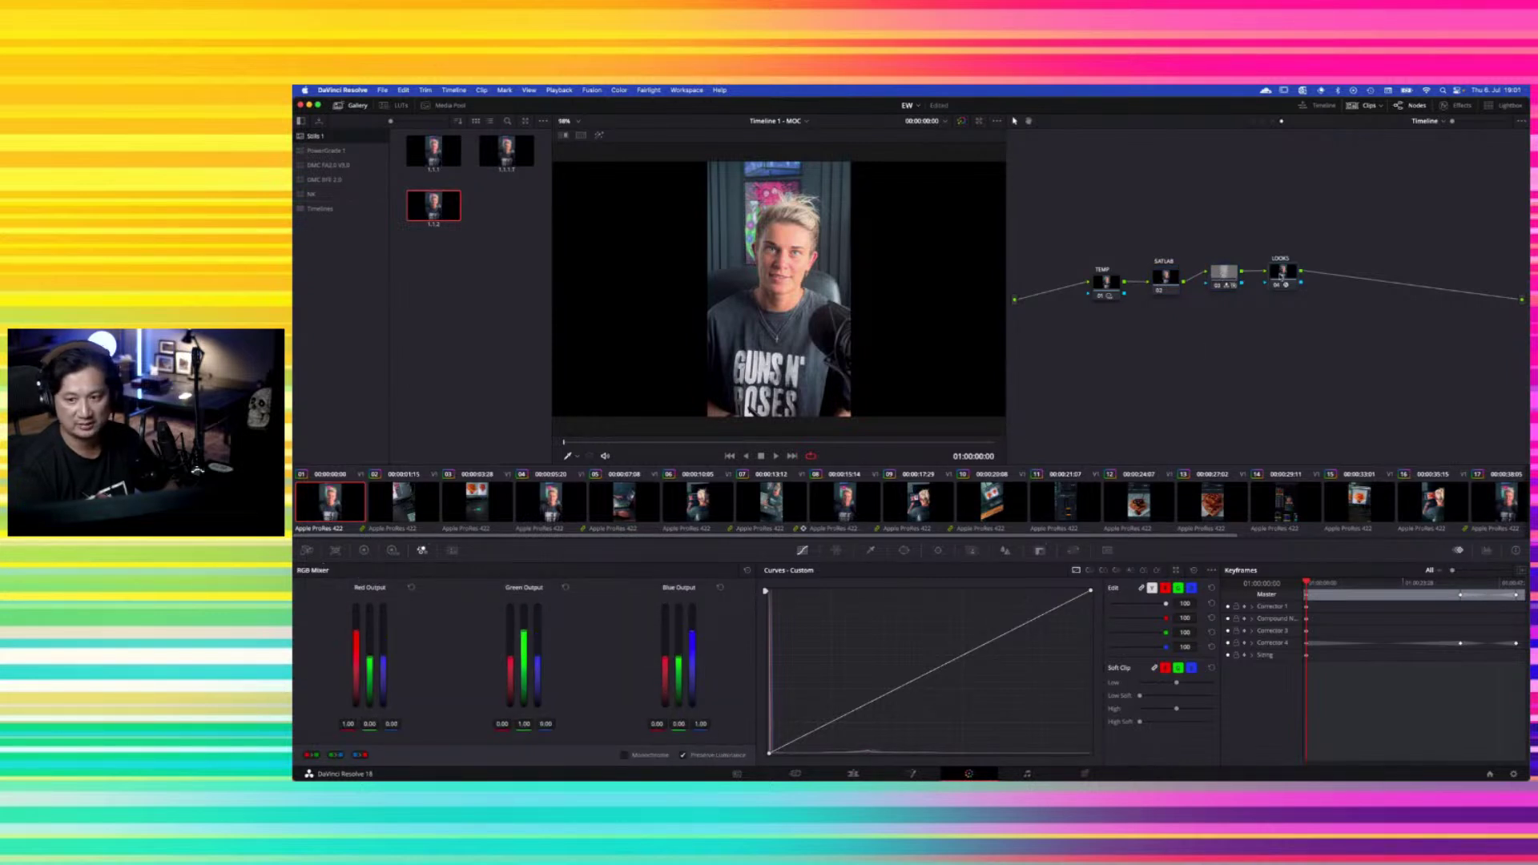
{"action": "left_click", "coordinate": [1450, 105]}
{"action": "left_click", "coordinate": [1424, 187]}
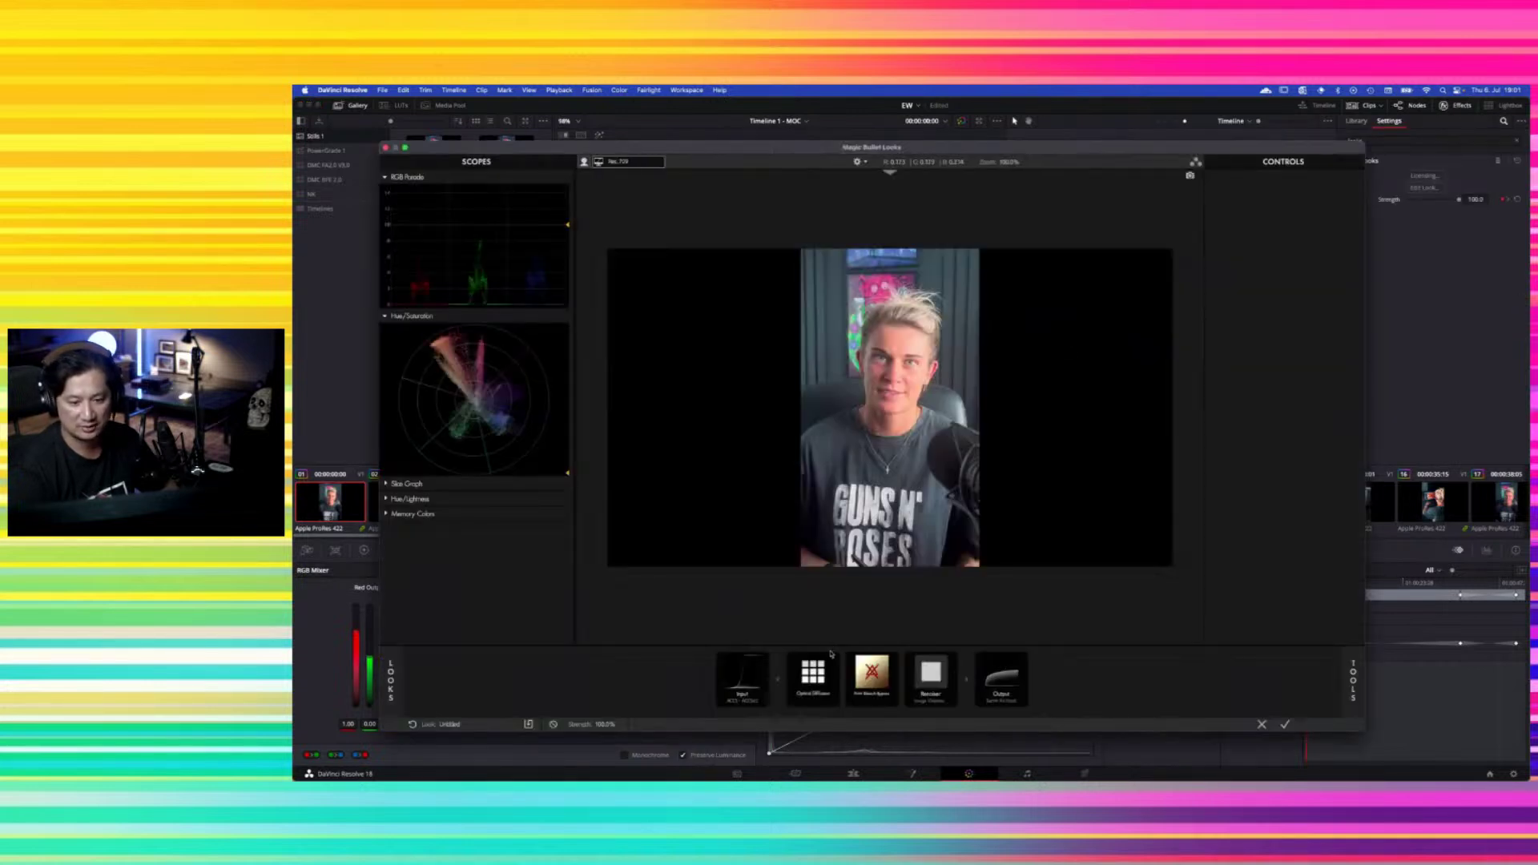
{"action": "left_click", "coordinate": [814, 685]}
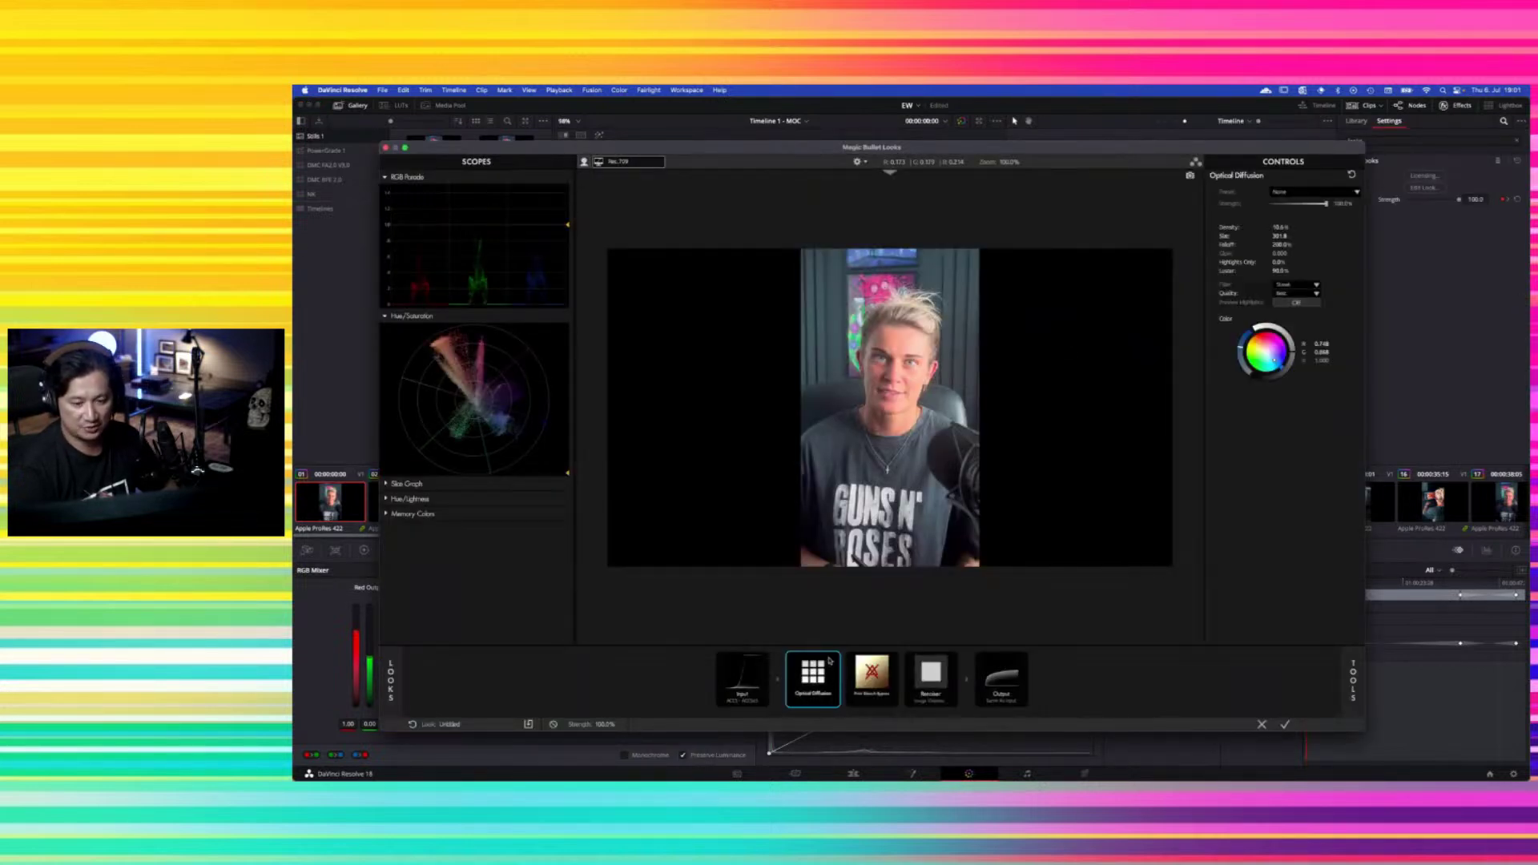
{"action": "left_click", "coordinate": [872, 676]}
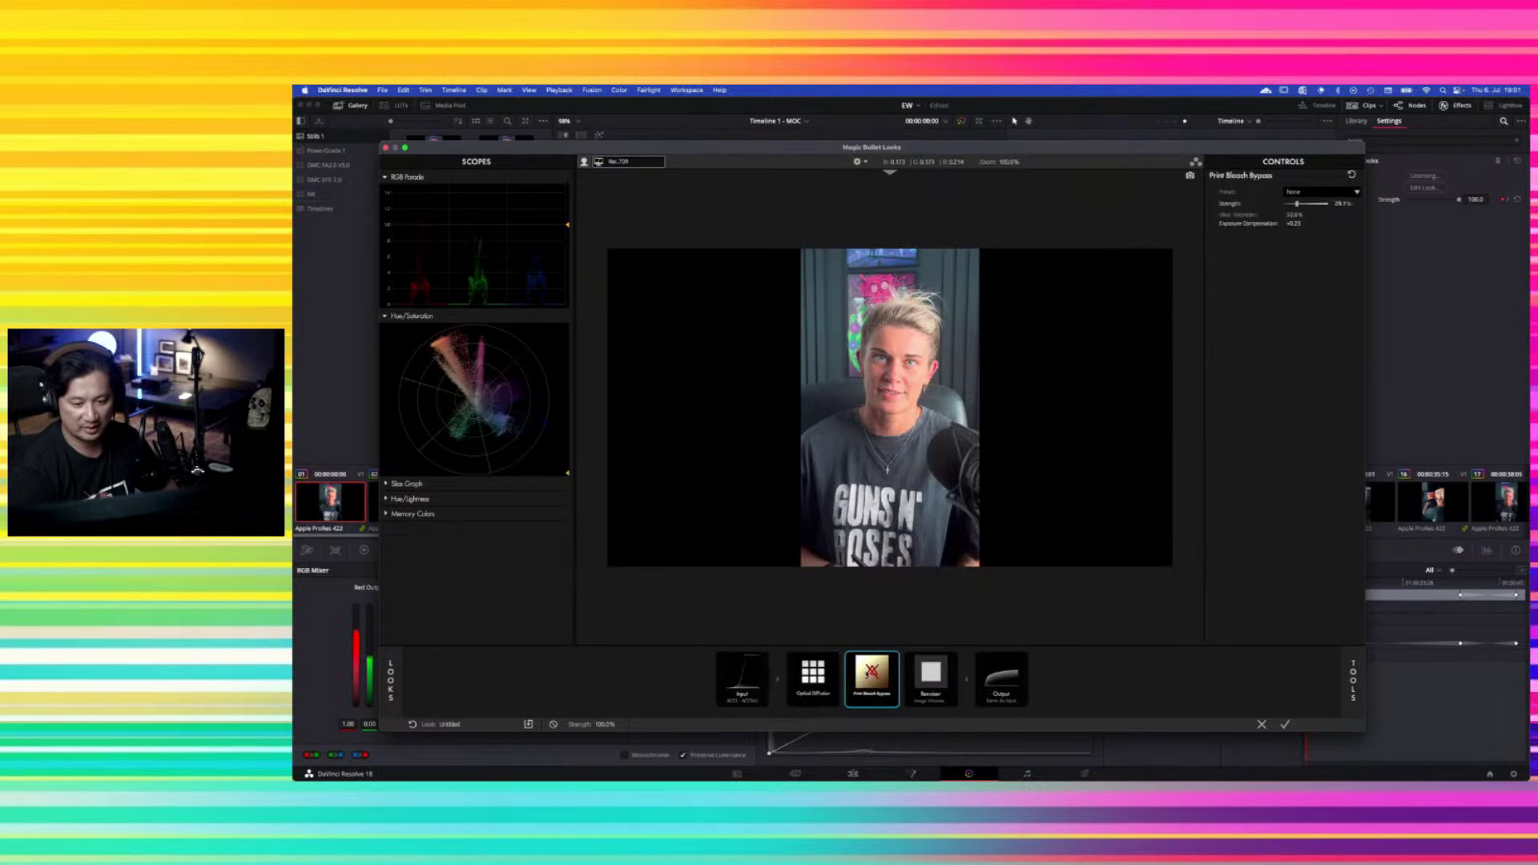
{"action": "left_click", "coordinate": [921, 677]}
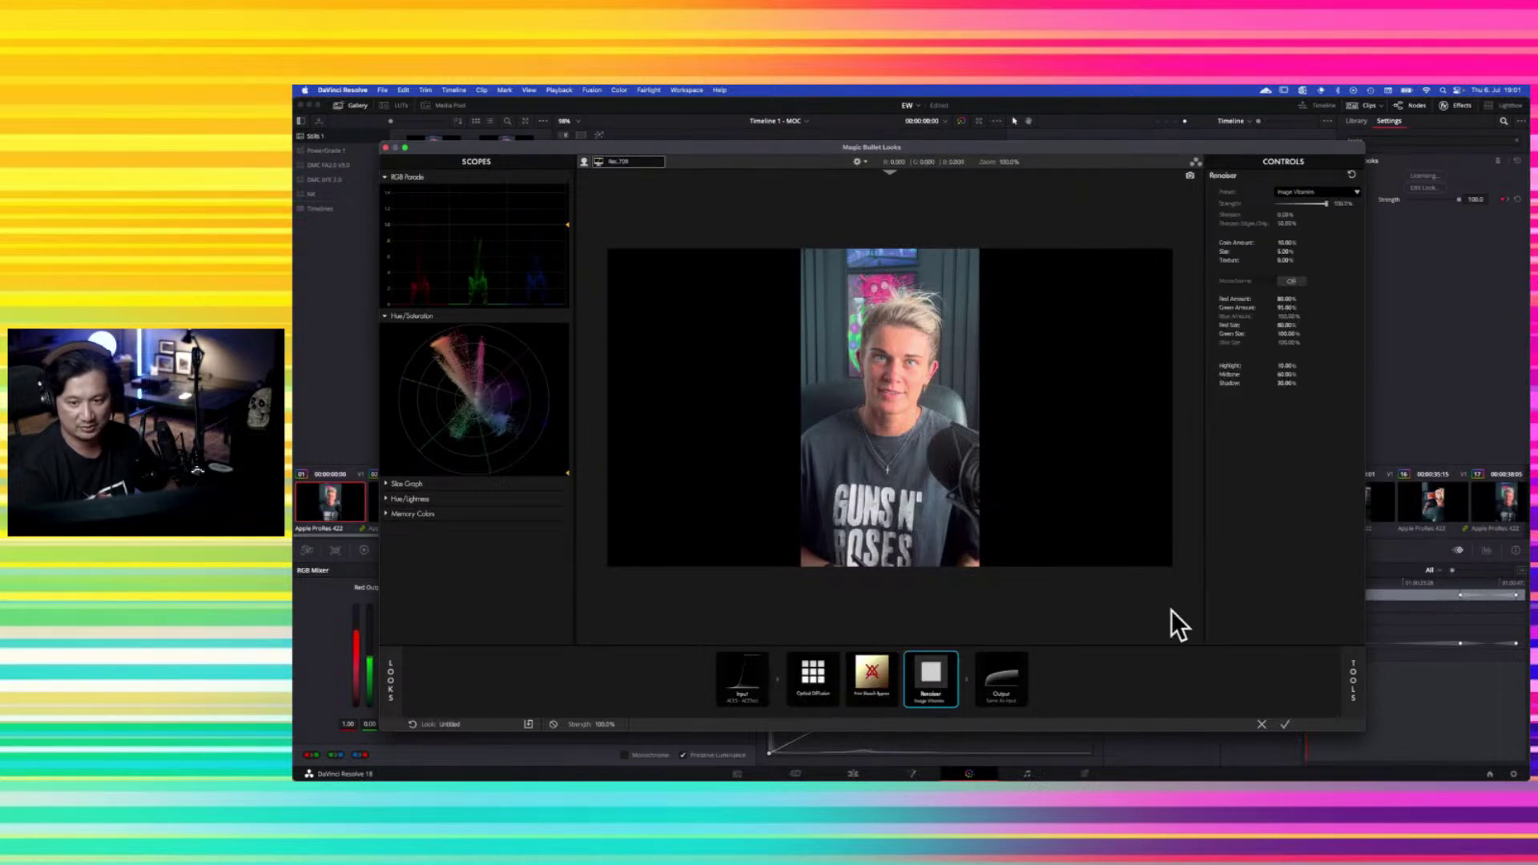
{"action": "left_click", "coordinate": [1284, 722]}
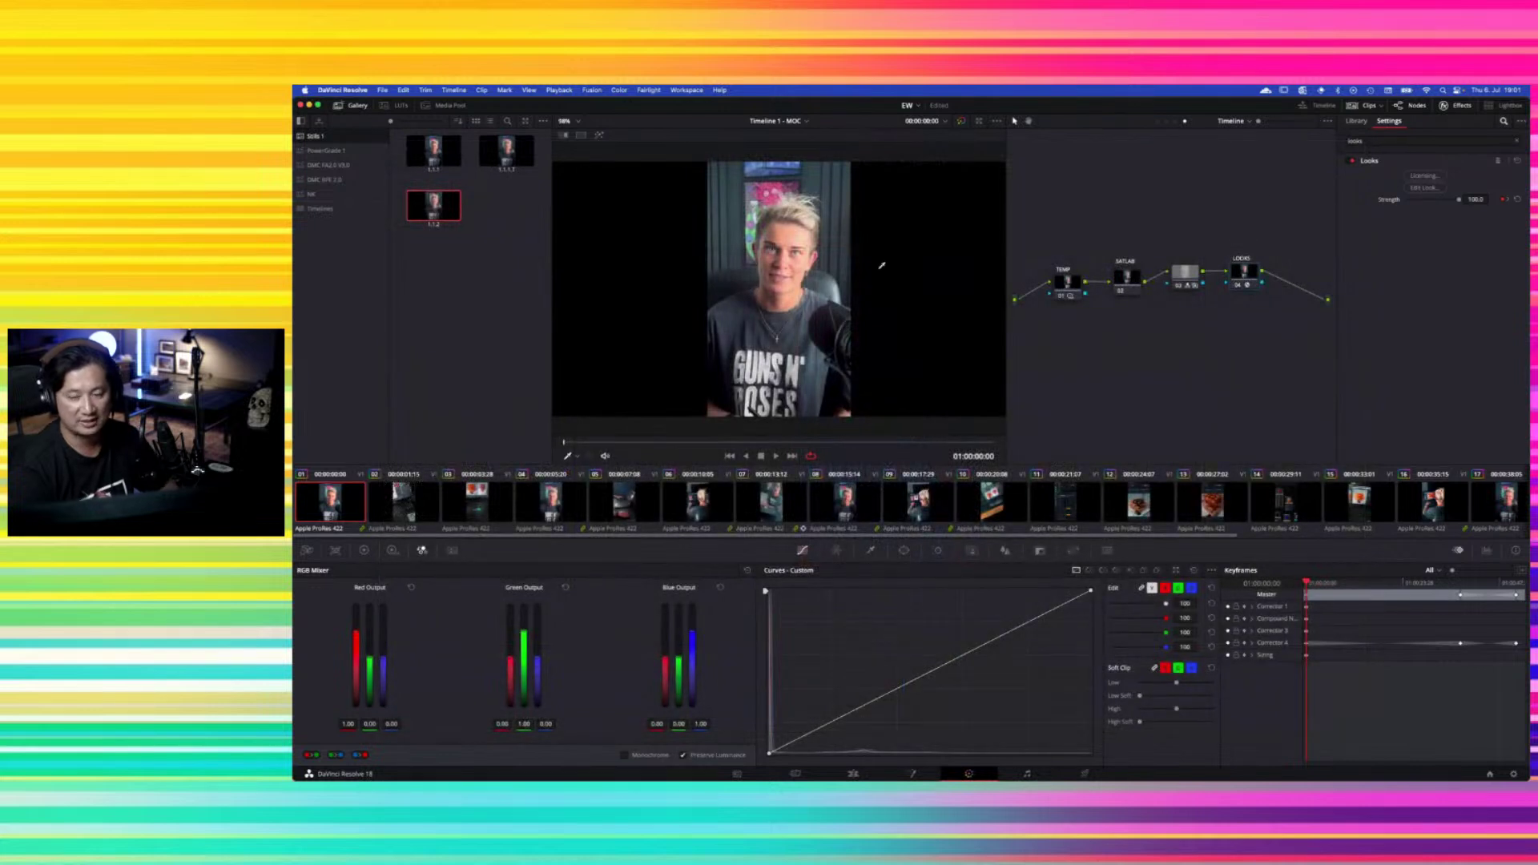
Return to the clip-level node graph and add three serial nodes after node 01, arranging them in a row
{"action": "left_click", "coordinate": [1166, 121]}
{"action": "left_click", "coordinate": [1451, 105]}
{"action": "left_click_drag", "start_coordinate": [1154, 297], "coordinate": [1095, 300]}
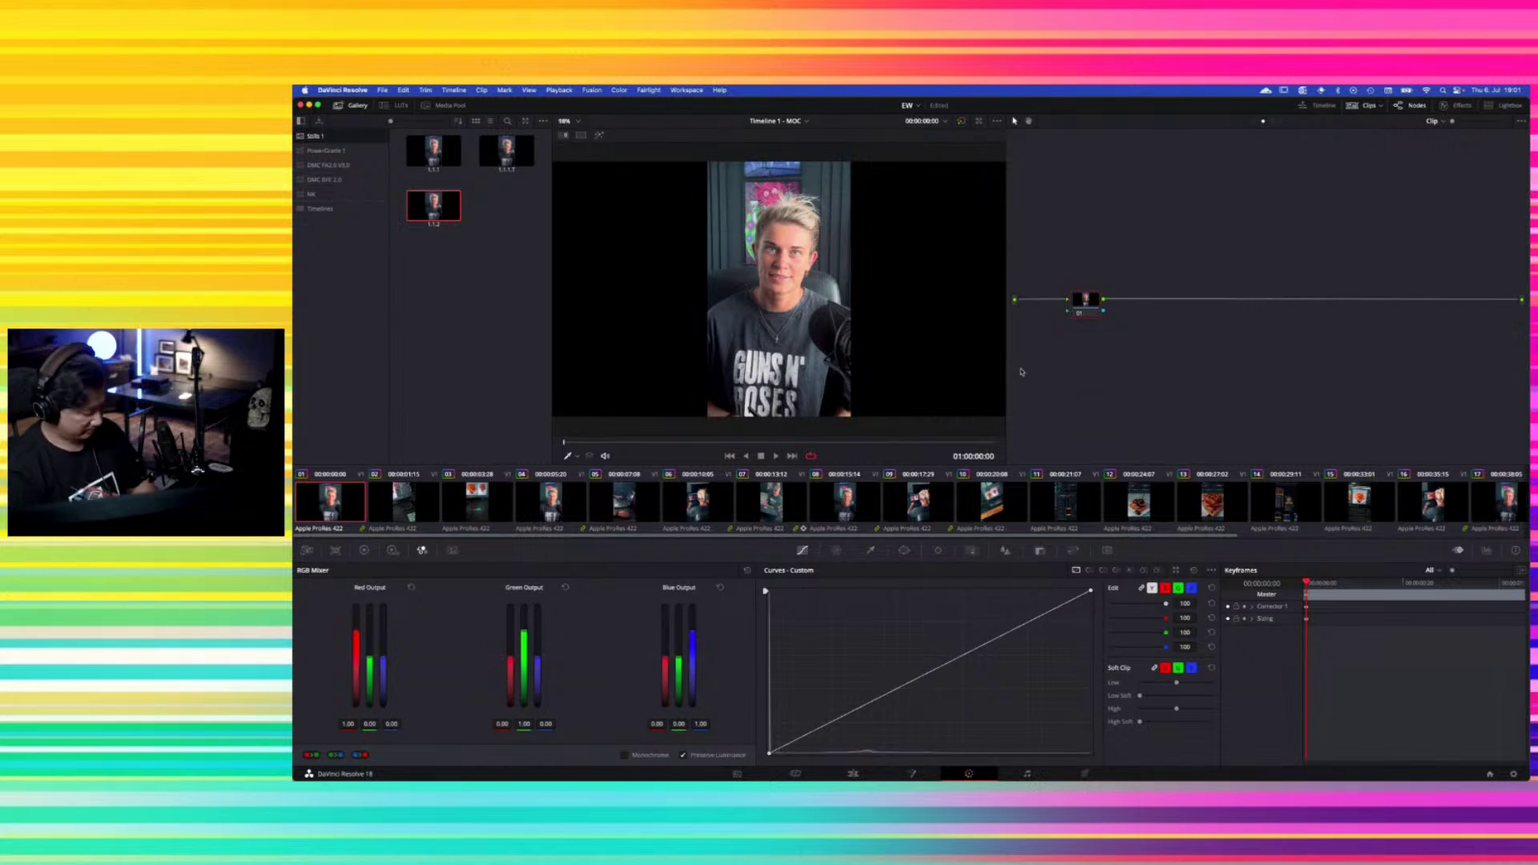
{"action": "key", "text": "alt+s"}
{"action": "key", "text": "alt+s"}
{"action": "key", "text": "alt+s"}
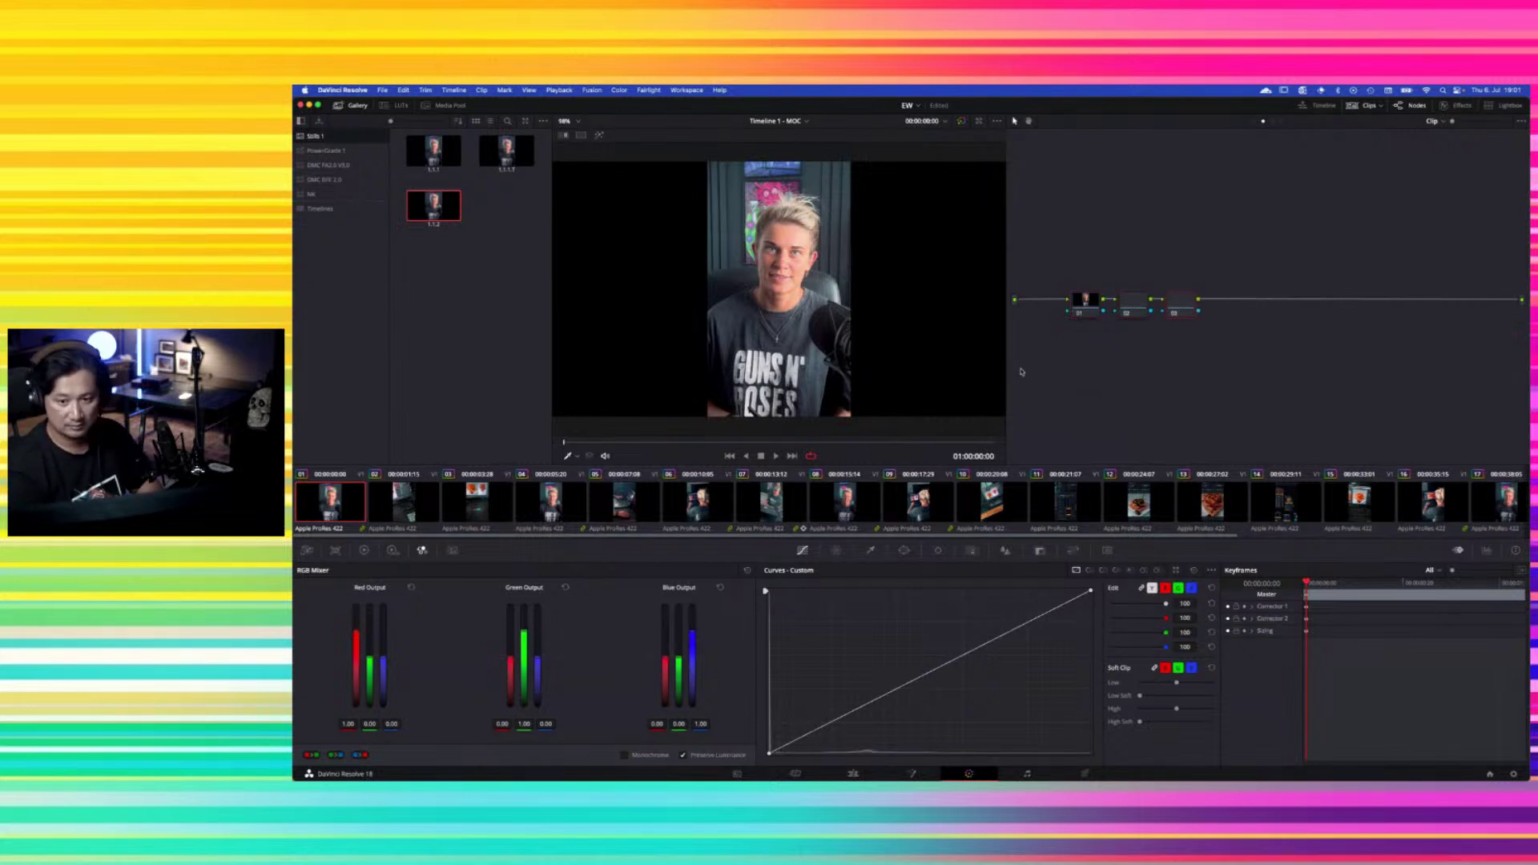
{"action": "left_click_drag", "start_coordinate": [1090, 273], "coordinate": [1204, 305]}
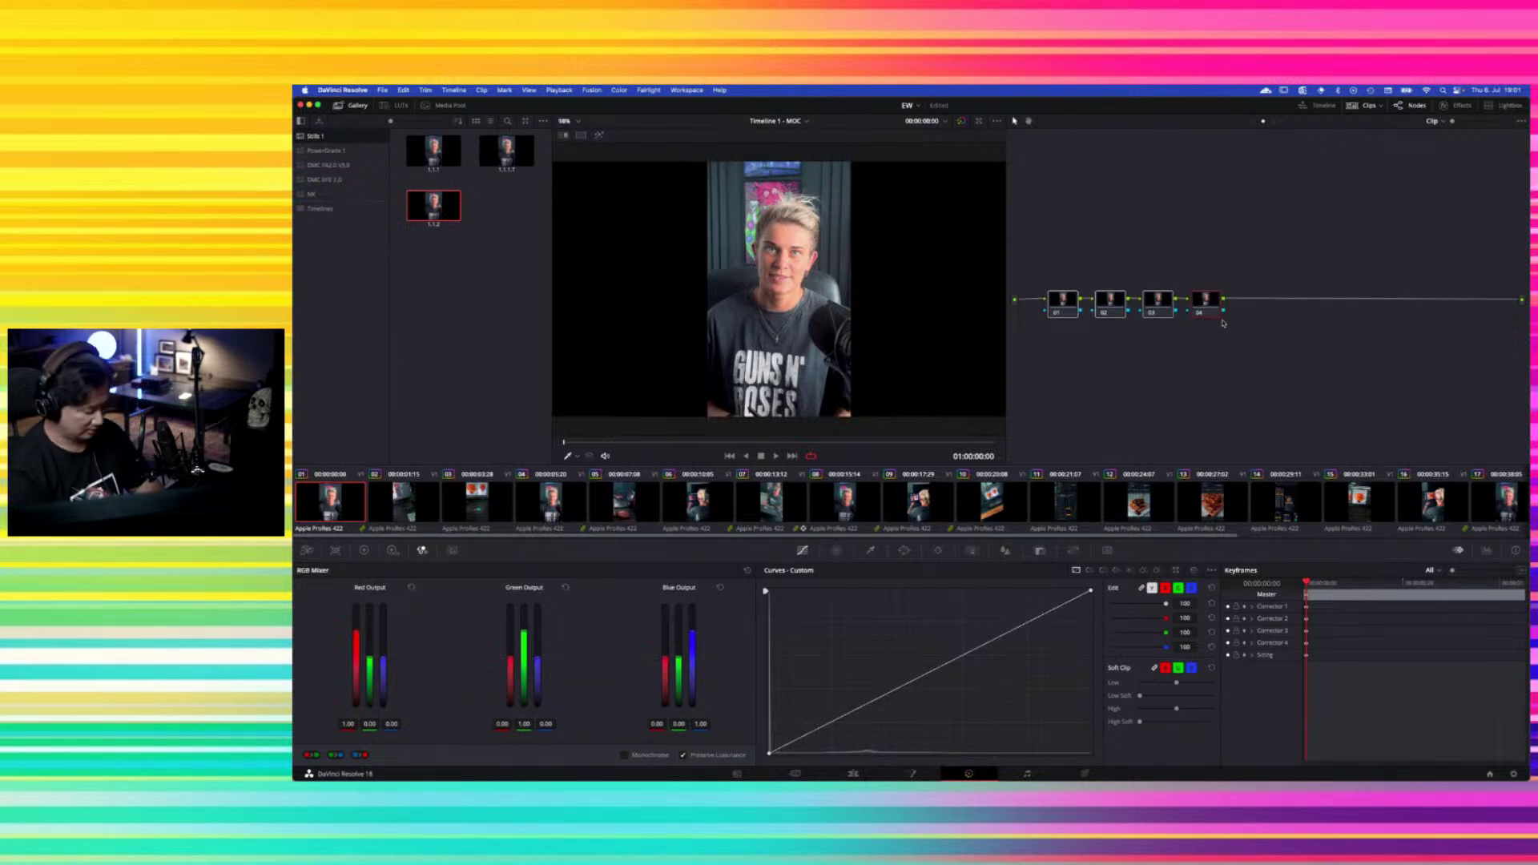
Add serial node 05 with three parallel nodes beneath it, and move the parallel mixer away to make room
{"action": "key", "text": "alt+s"}
{"action": "key", "text": "alt+p"}
{"action": "key", "text": "alt+p"}
{"action": "key", "text": "alt+p"}
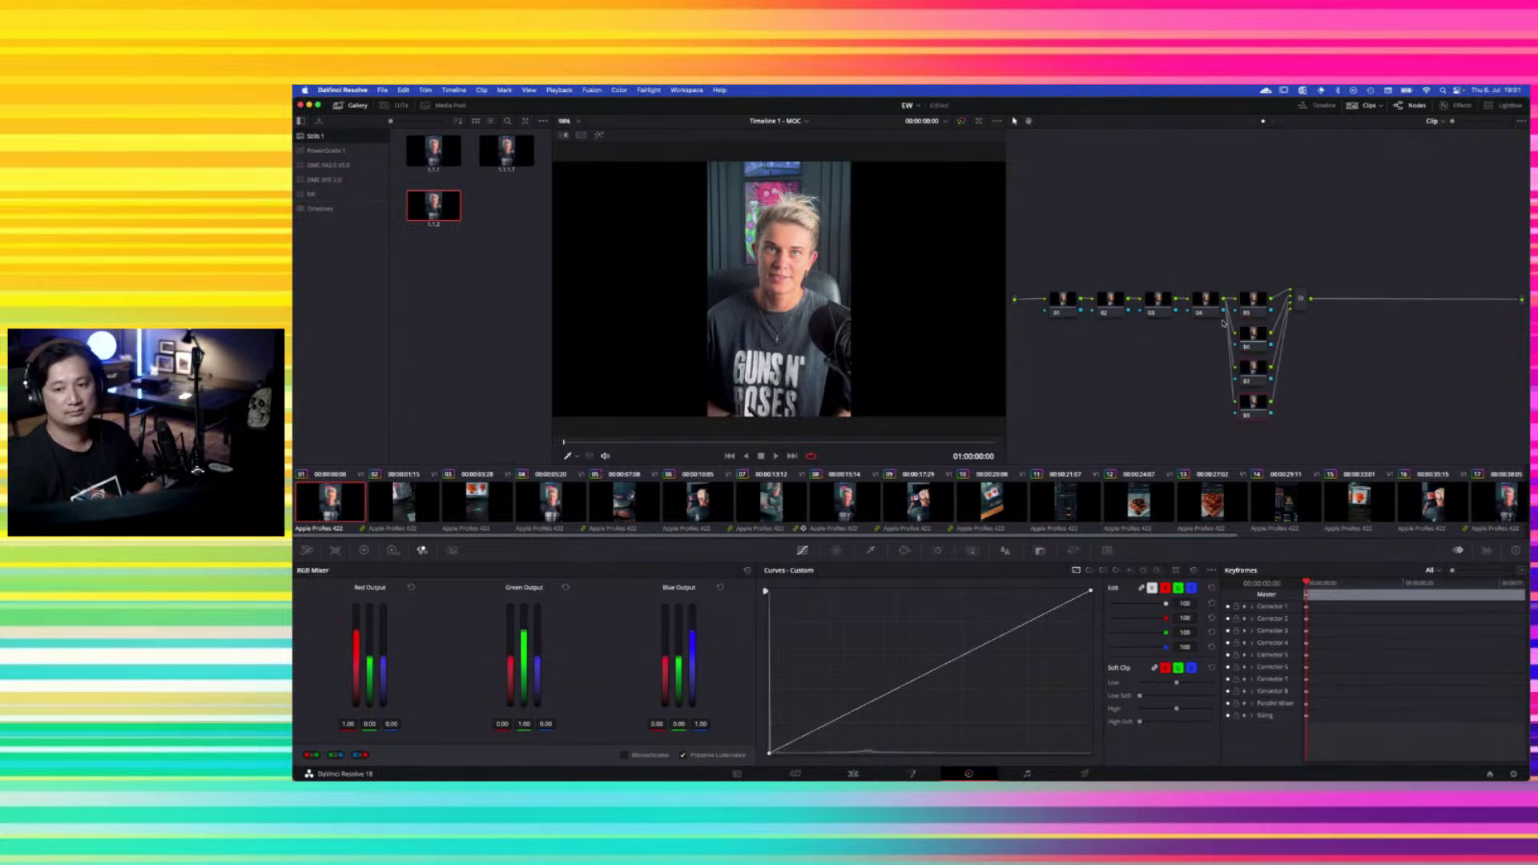
{"action": "left_click_drag", "start_coordinate": [1301, 299], "coordinate": [1396, 322]}
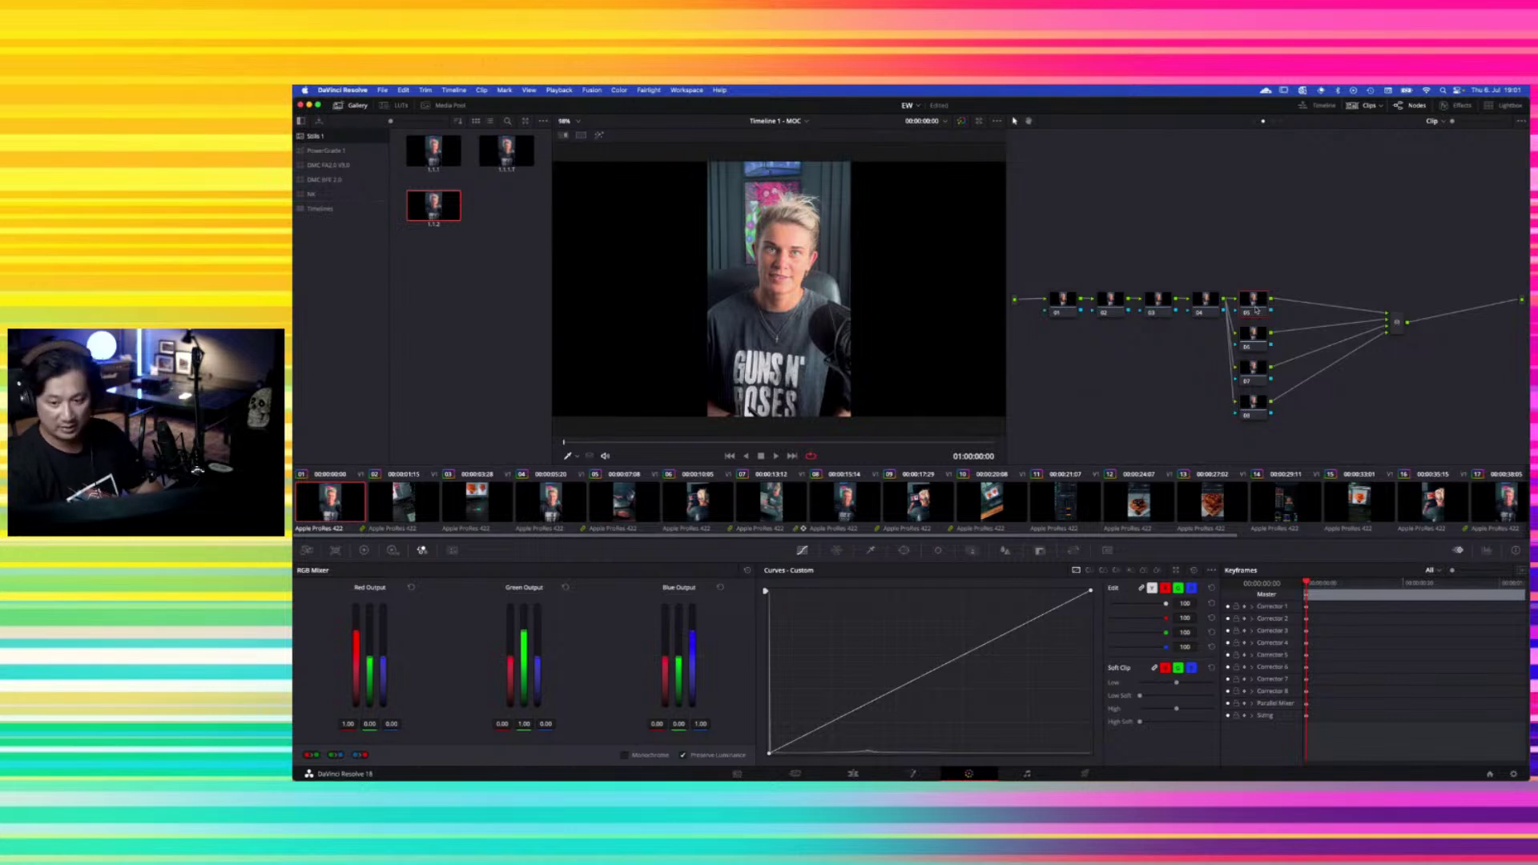
Add a serial node after each of the four parallel nodes, and move the parallel mixer closer to them
{"action": "key", "text": "alt+s"}
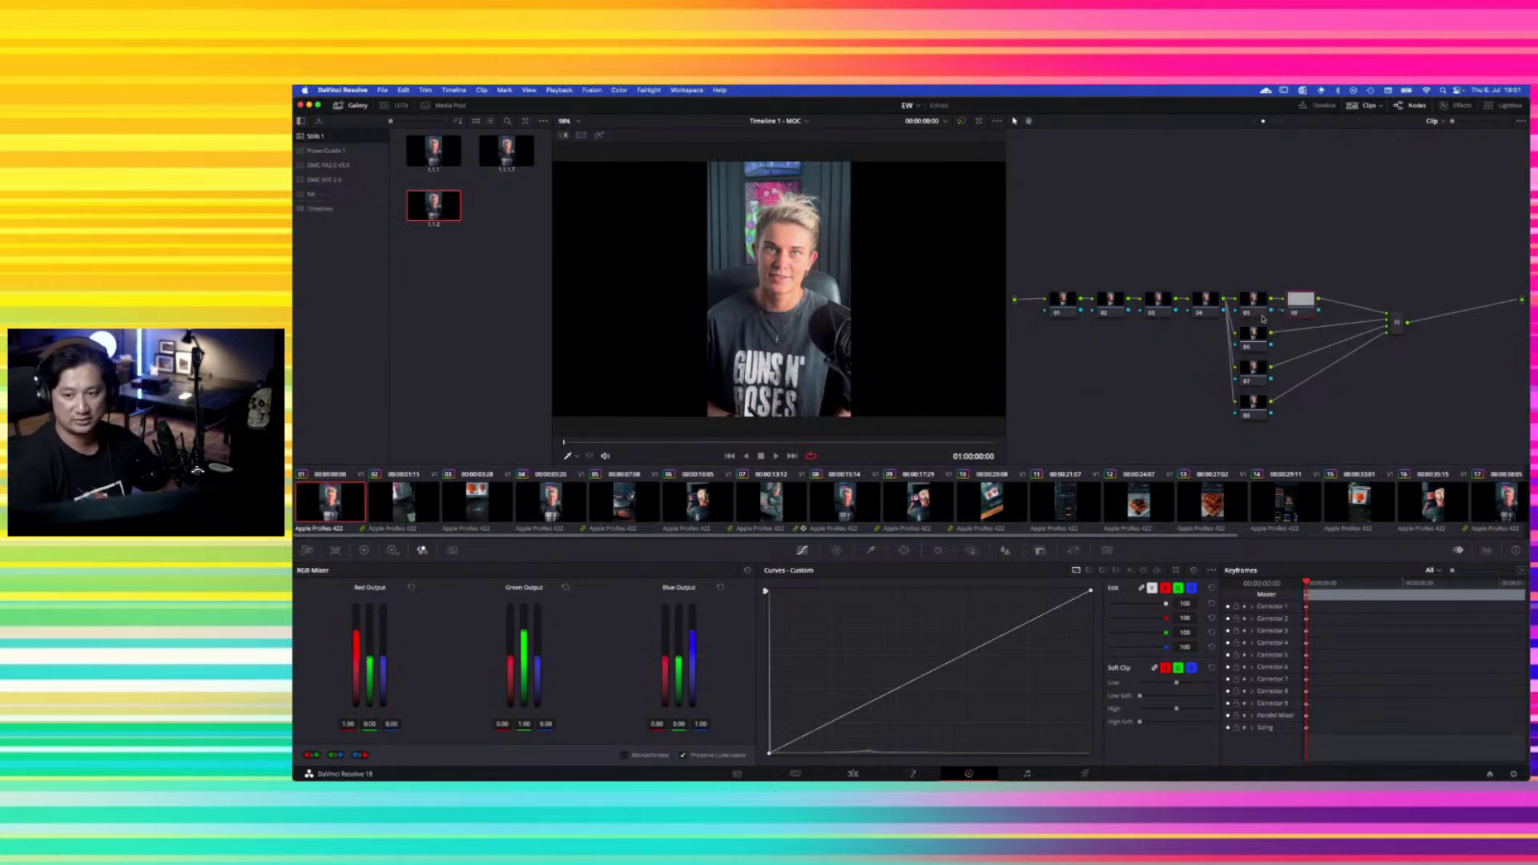
{"action": "left_click", "coordinate": [1261, 335]}
{"action": "key", "text": "alt+s"}
{"action": "left_click", "coordinate": [1251, 373]}
{"action": "key", "text": "alt+s"}
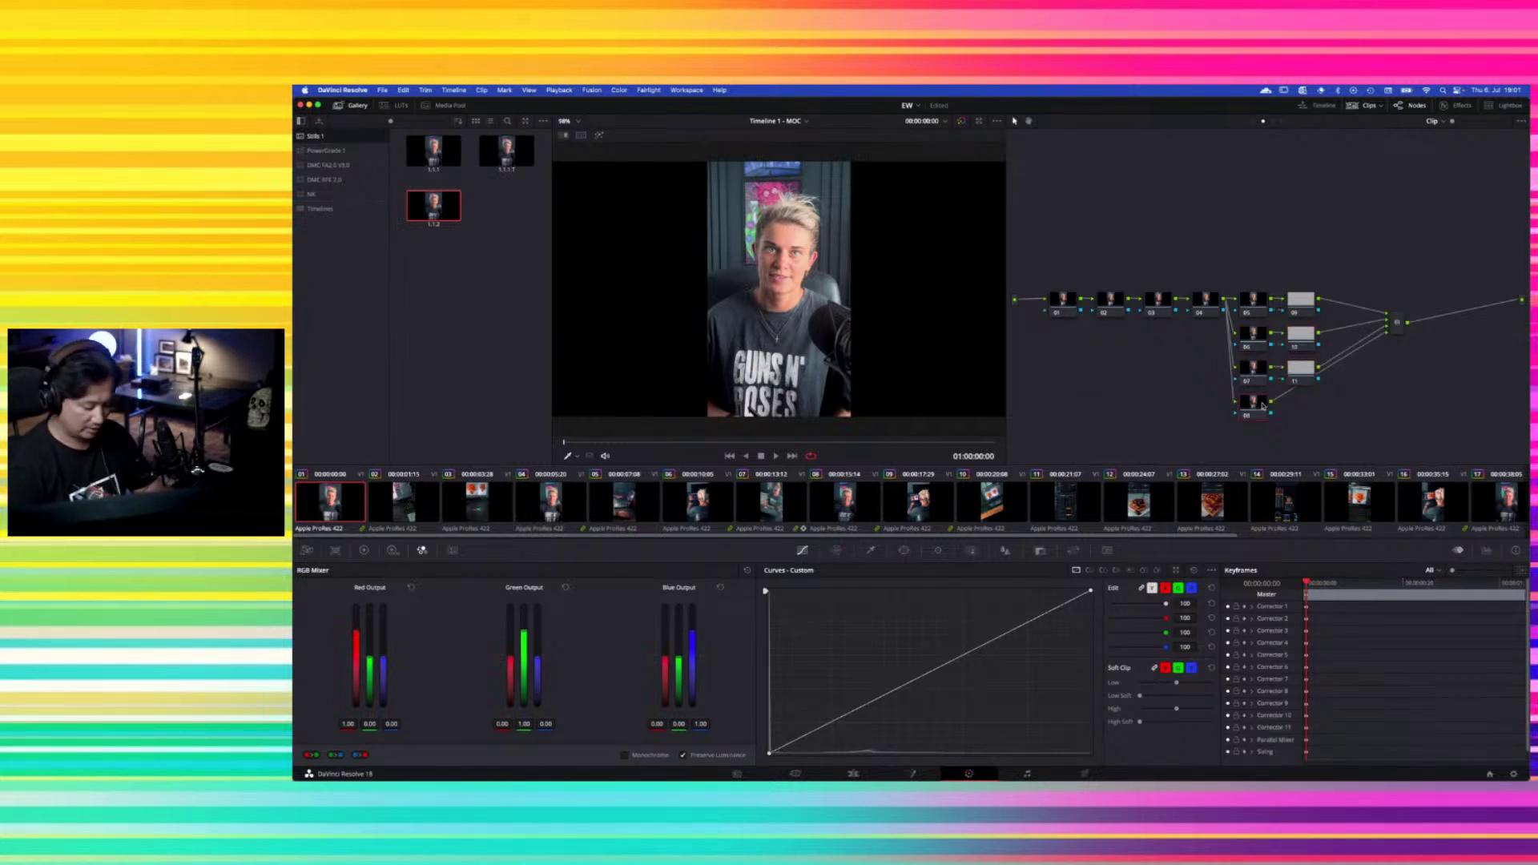
{"action": "key", "text": "alt+s"}
{"action": "left_click_drag", "start_coordinate": [1397, 322], "coordinate": [1359, 310]}
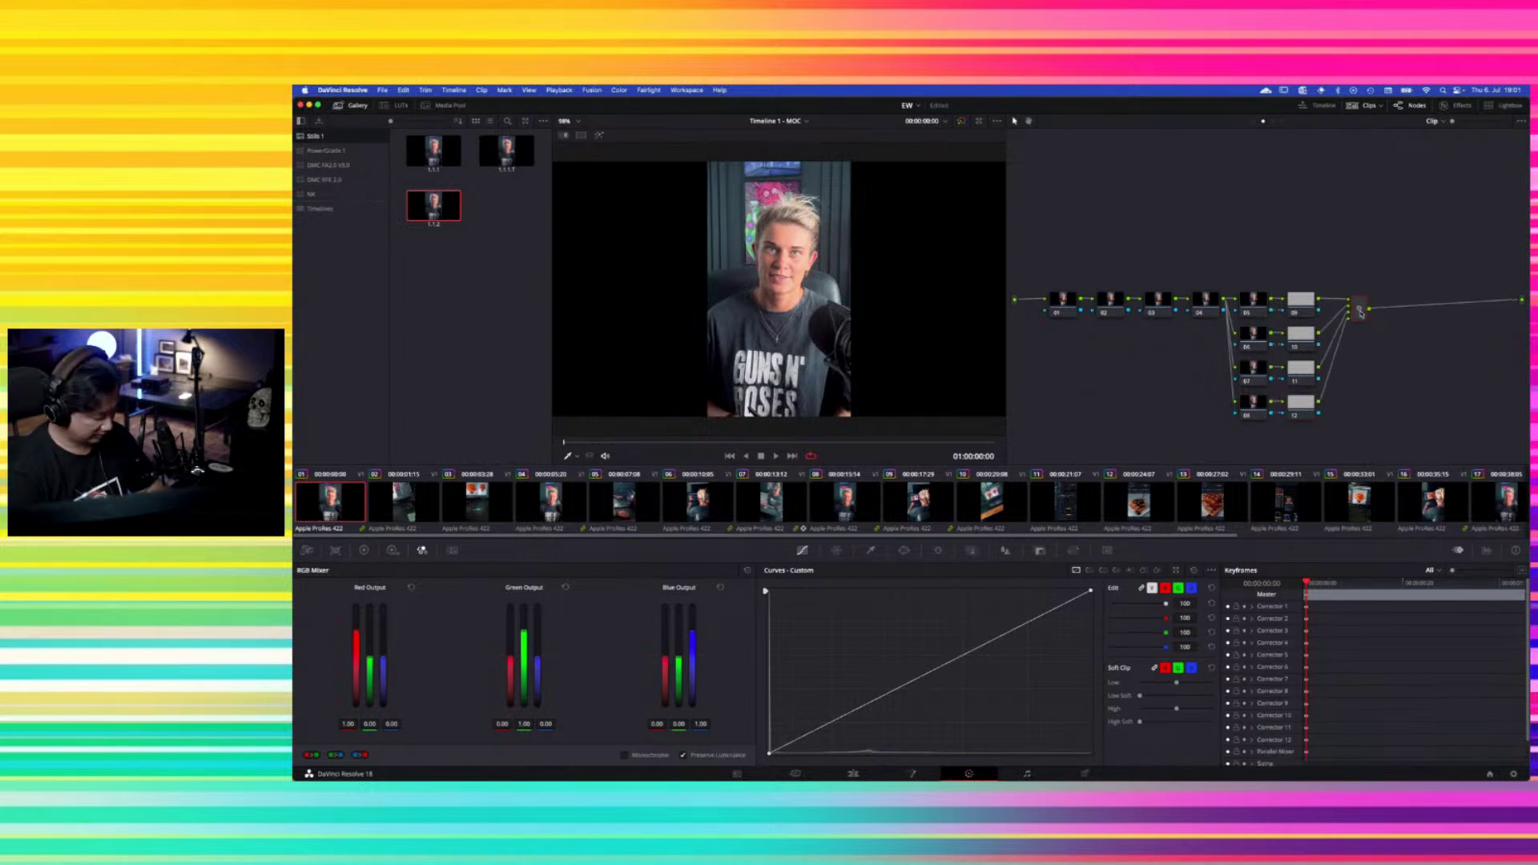
Add three serial nodes after the parallel mixer
{"action": "key", "text": "alt+s"}
{"action": "key", "text": "alt+s"}
{"action": "key", "text": "alt+s"}
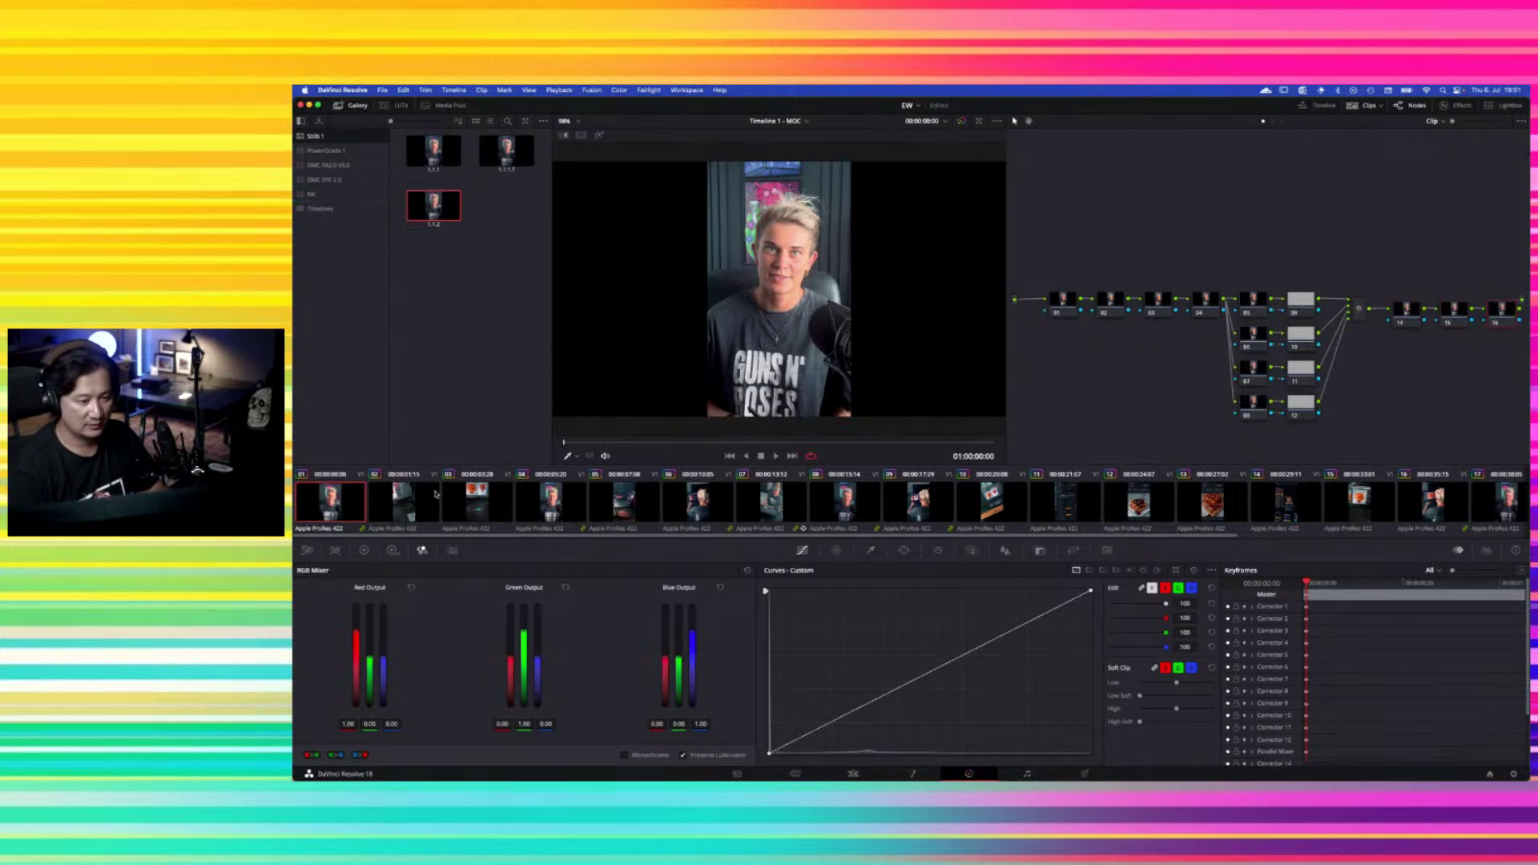
Select node 03 and review the color management options in the project settings, leaving them without saving
{"action": "left_click", "coordinate": [1161, 302]}
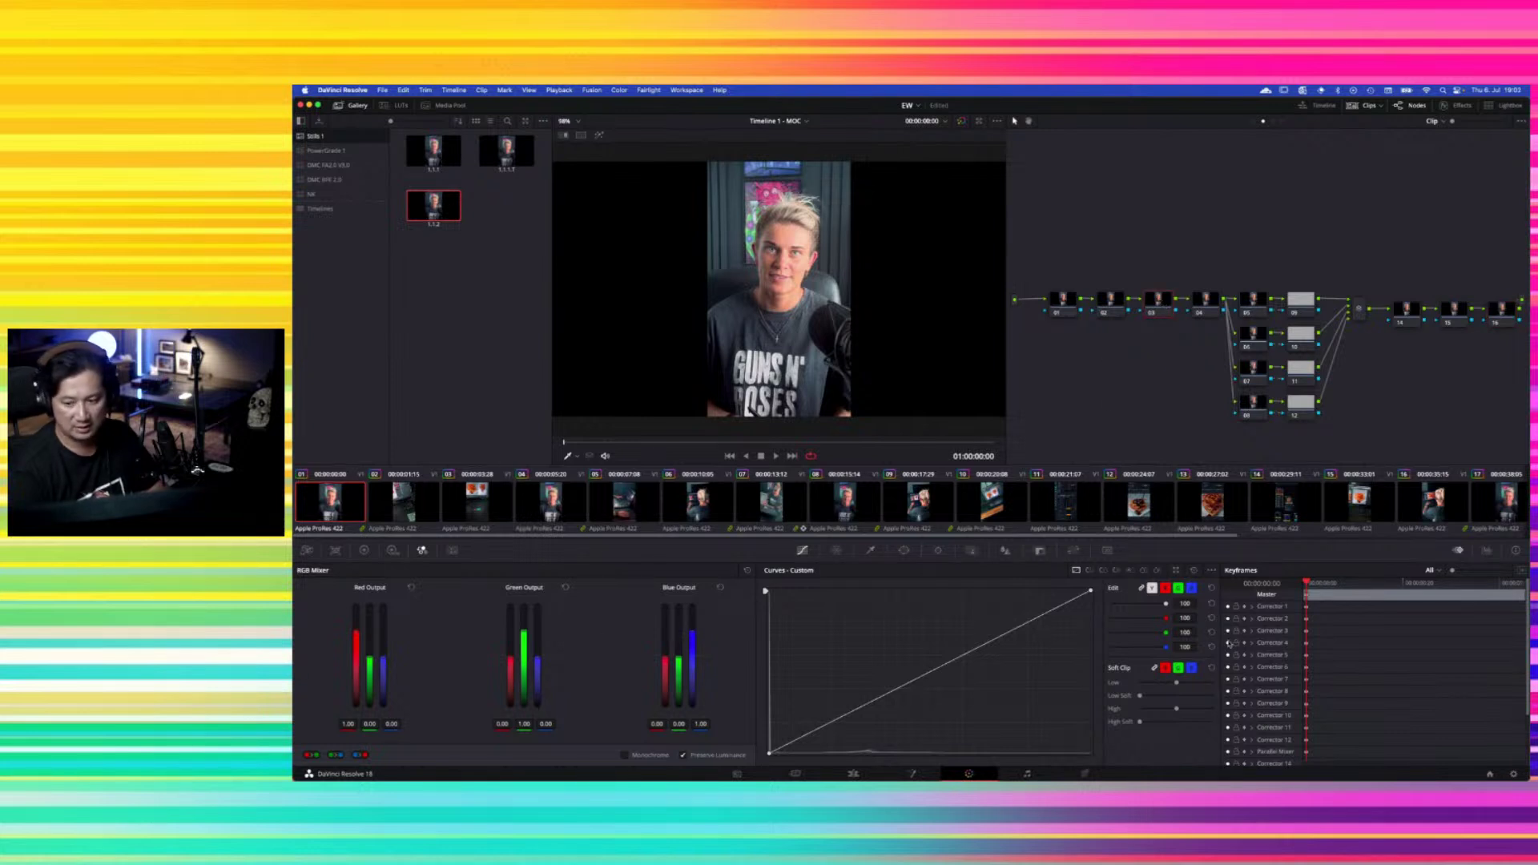
{"action": "left_click", "coordinate": [1513, 773]}
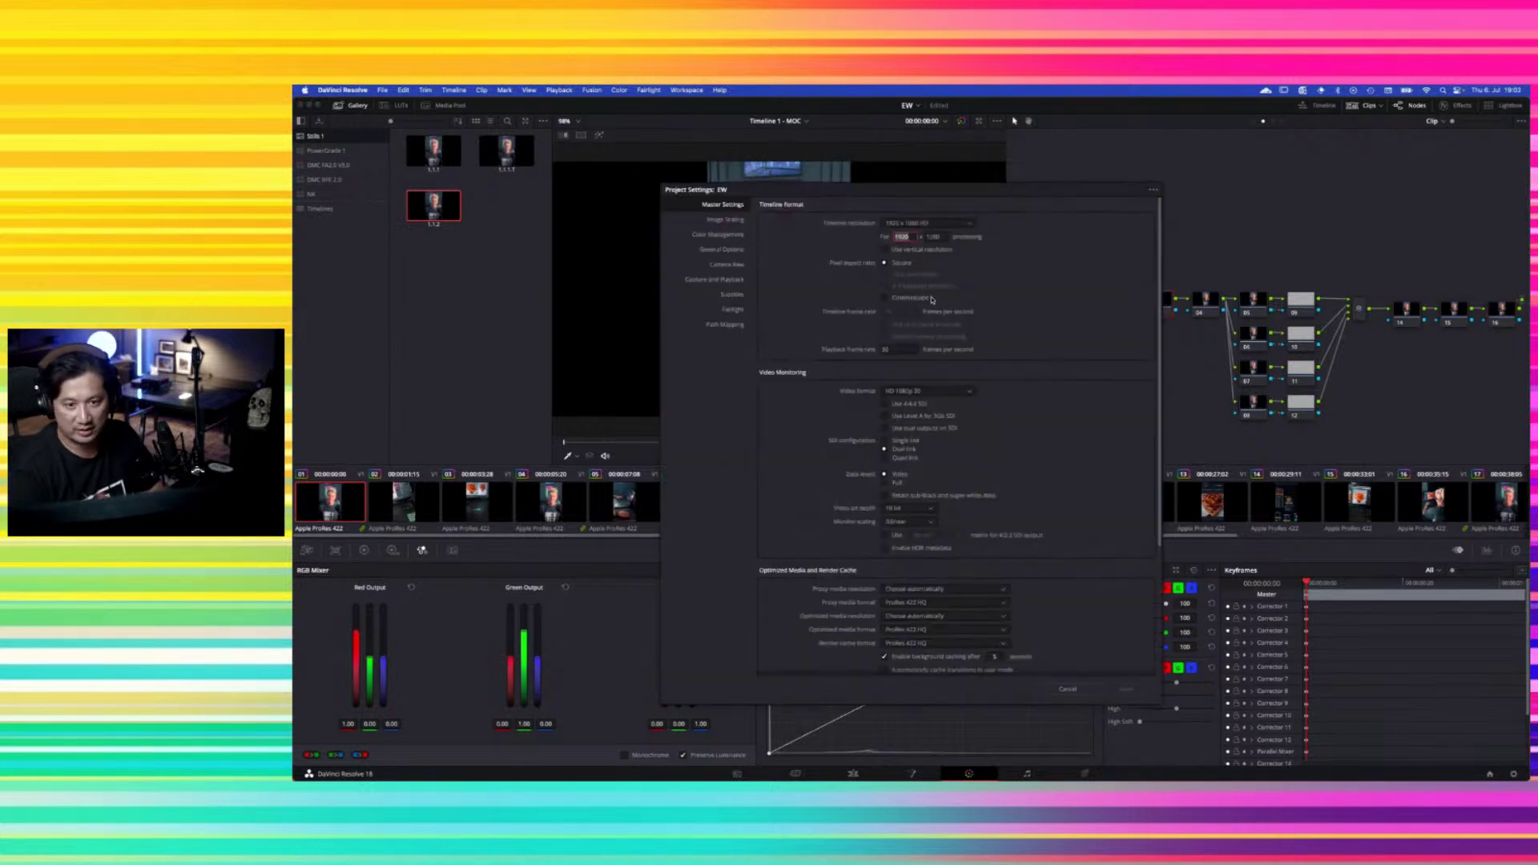
{"action": "left_click", "coordinate": [709, 235]}
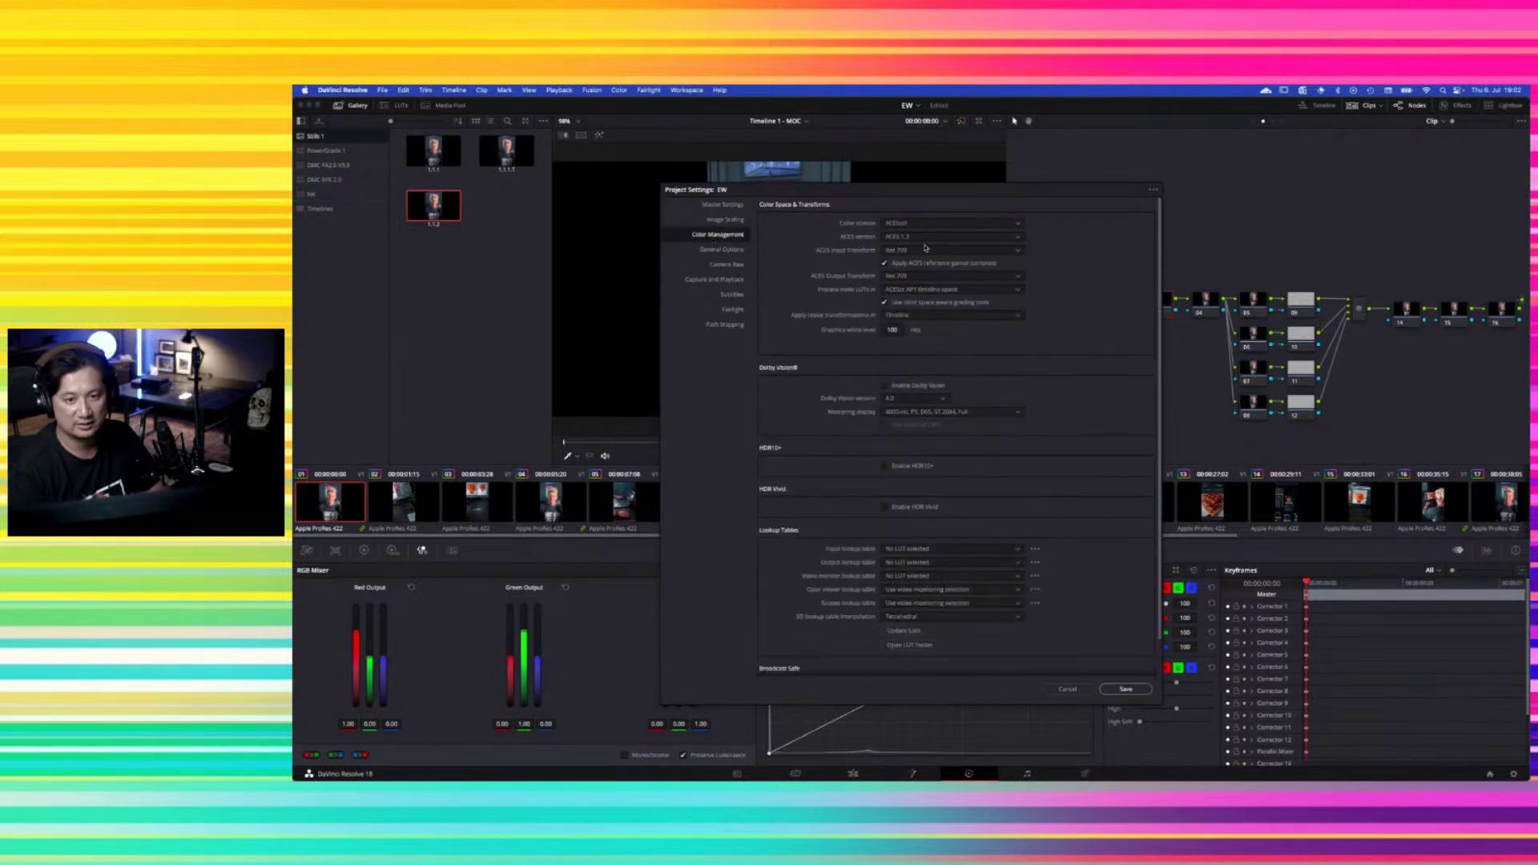
{"action": "left_click", "coordinate": [1068, 689]}
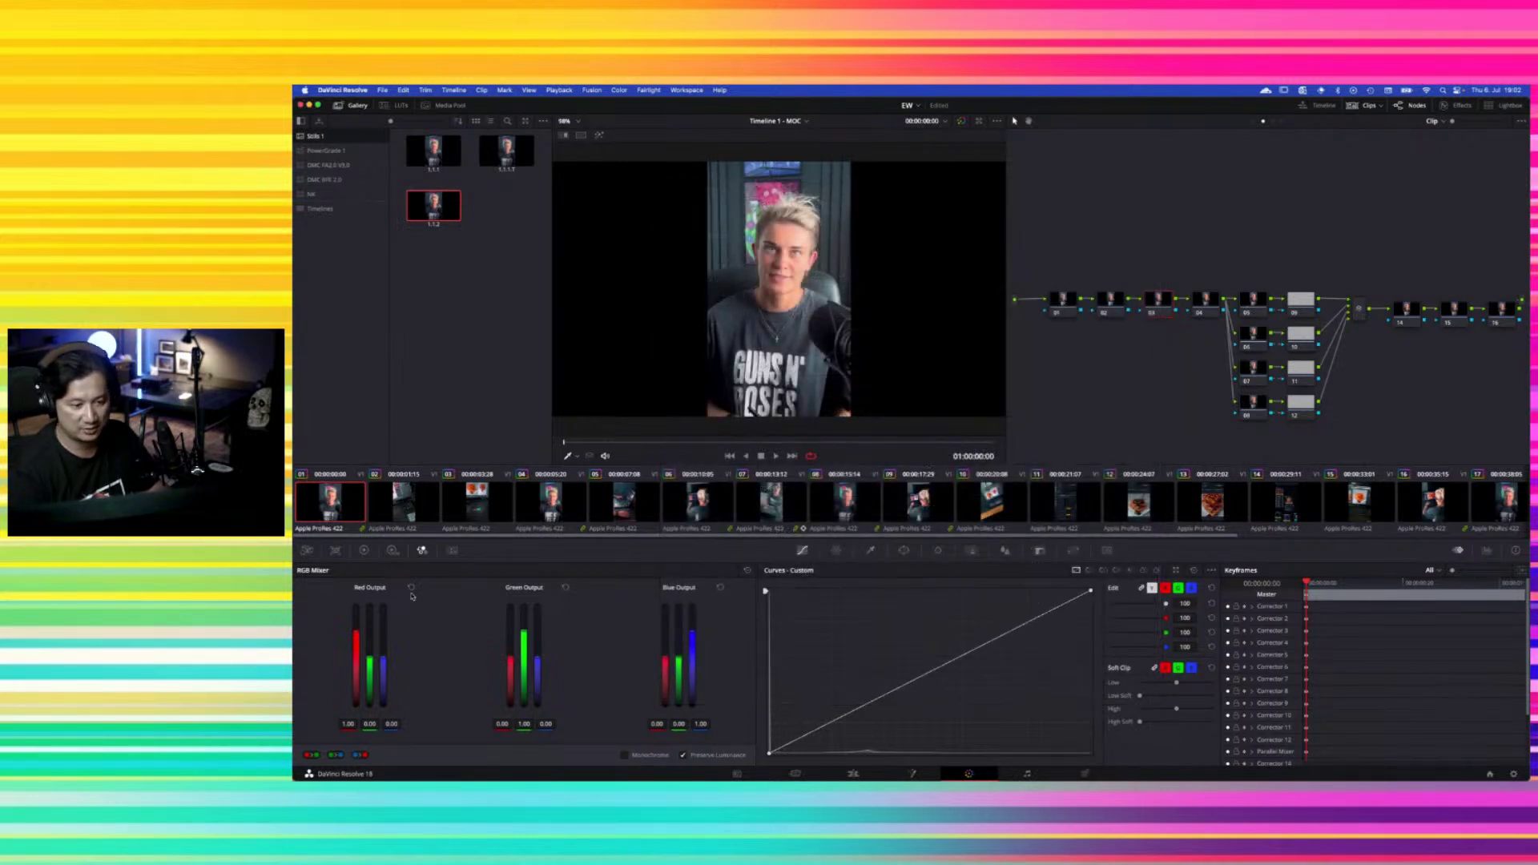
Set node 03's primaries Pivot to 0.413 and Contrast to 0.942, and open the HDR color wheels for node 04
{"action": "left_click", "coordinate": [363, 550]}
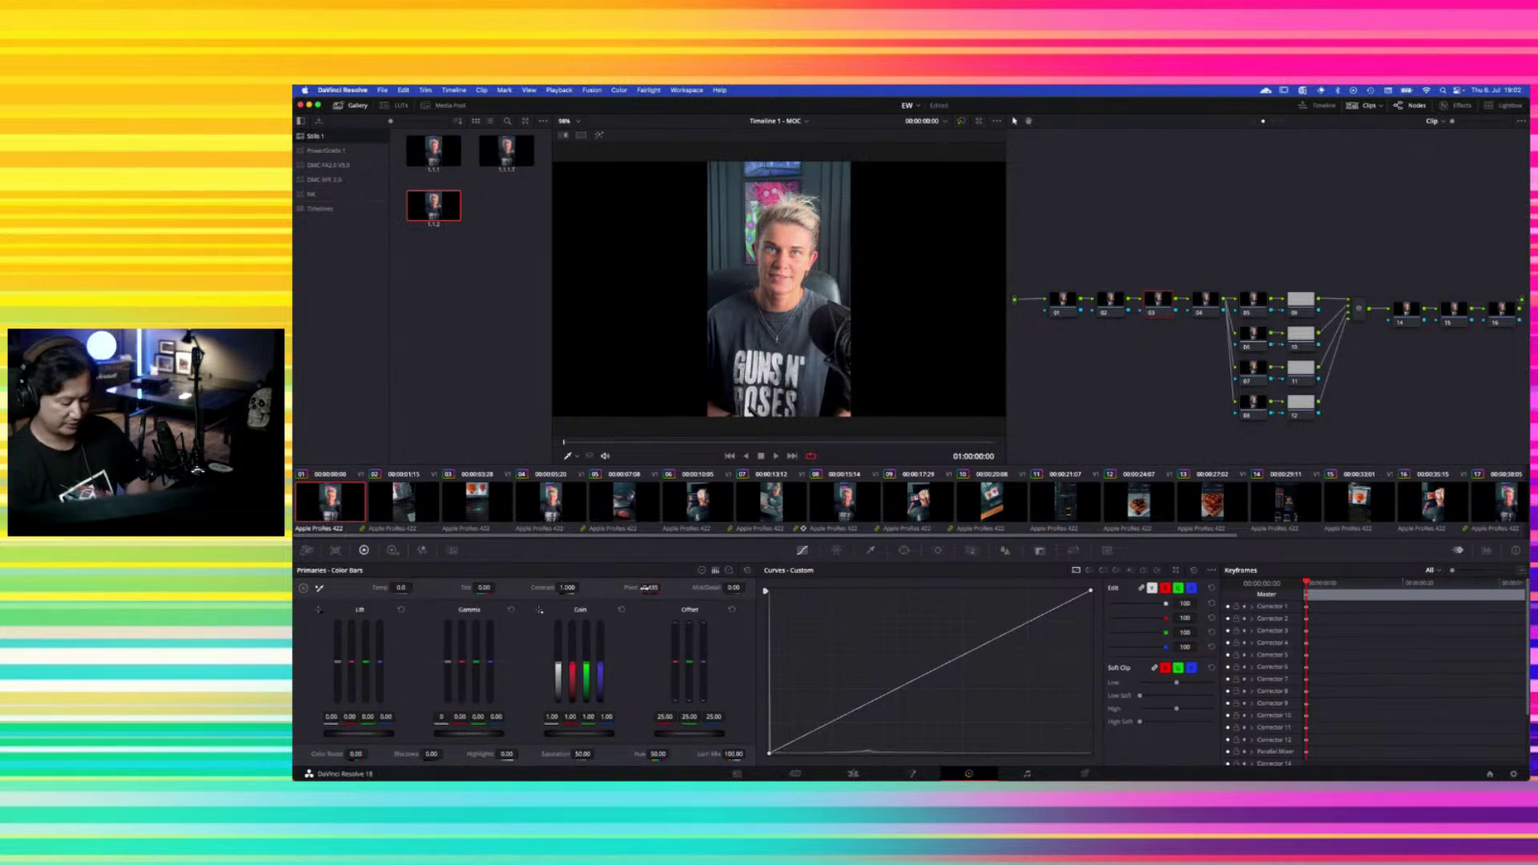
{"action": "left_click_drag", "start_coordinate": [645, 588], "coordinate": [645, 588]}
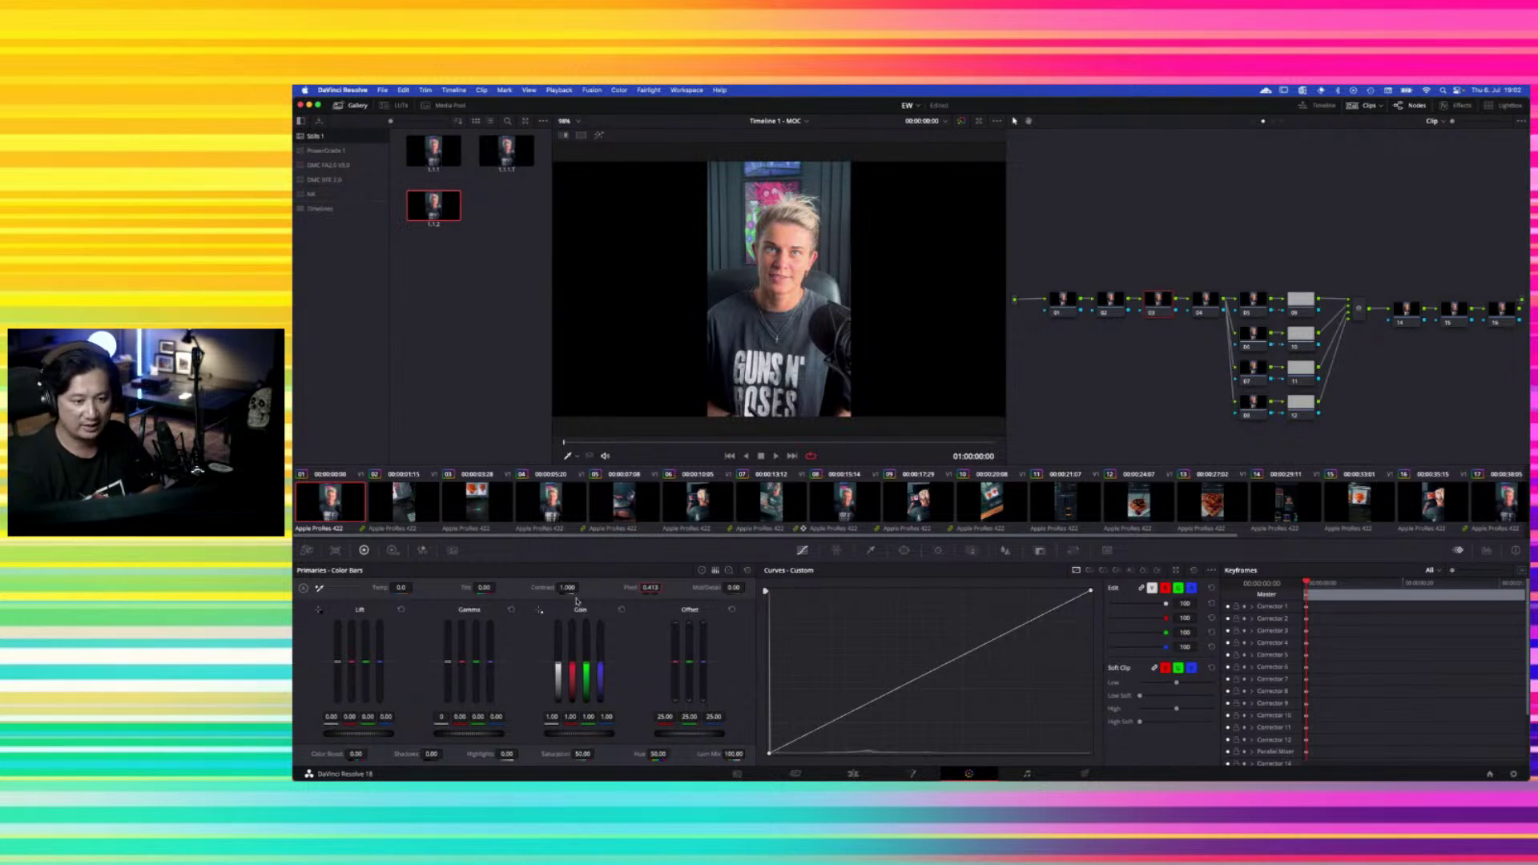
{"action": "mouse_move", "coordinate": [568, 587]}
{"action": "left_mouse_down"}
{"action": "mouse_move", "coordinate": [582, 587]}
{"action": "mouse_move", "coordinate": [563, 588]}
{"action": "left_mouse_up"}
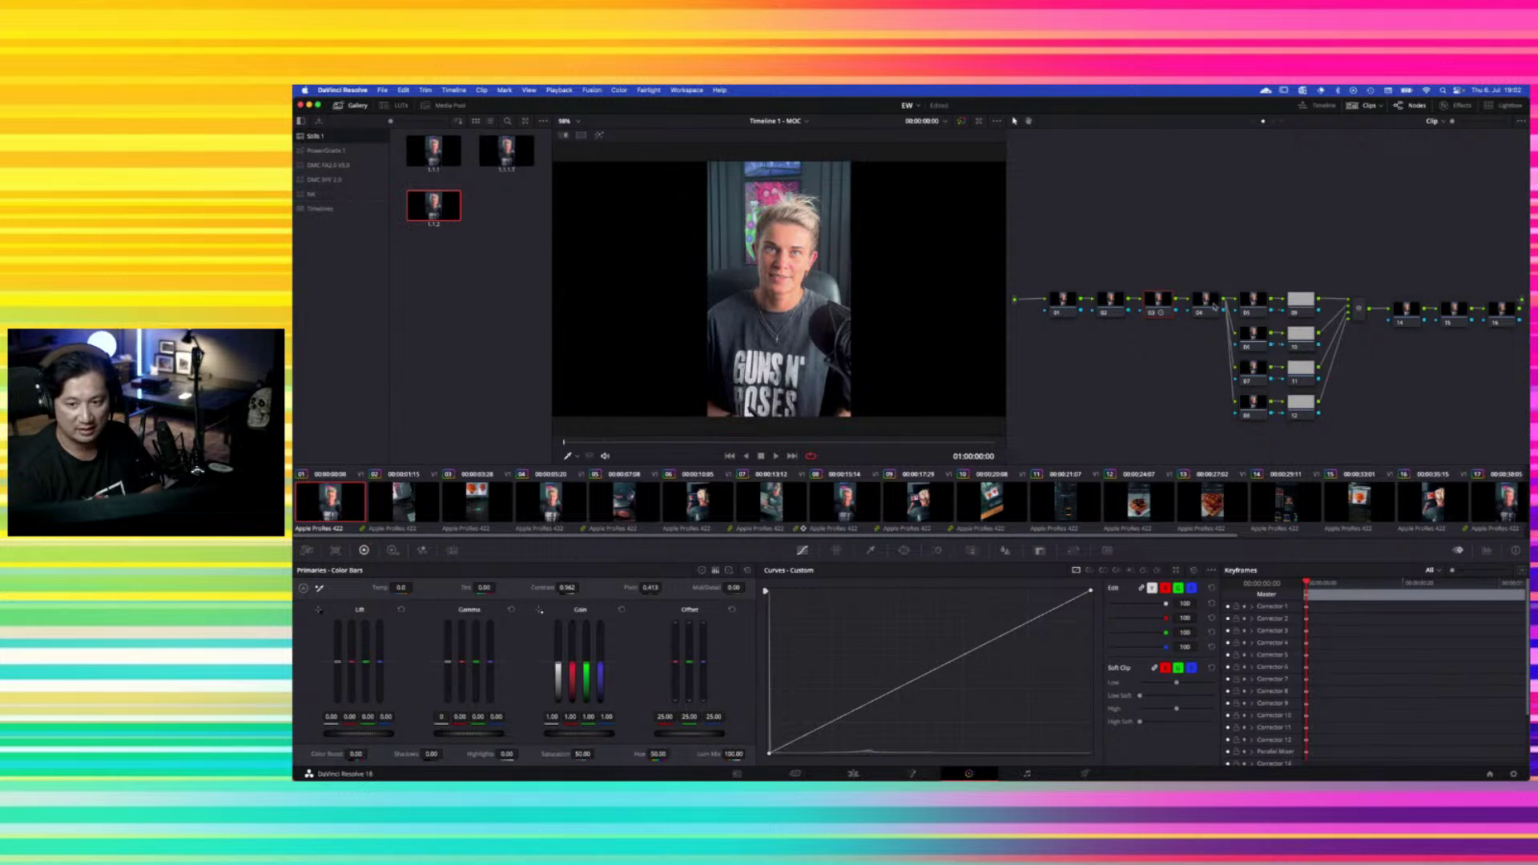
{"action": "left_click", "coordinate": [394, 551]}
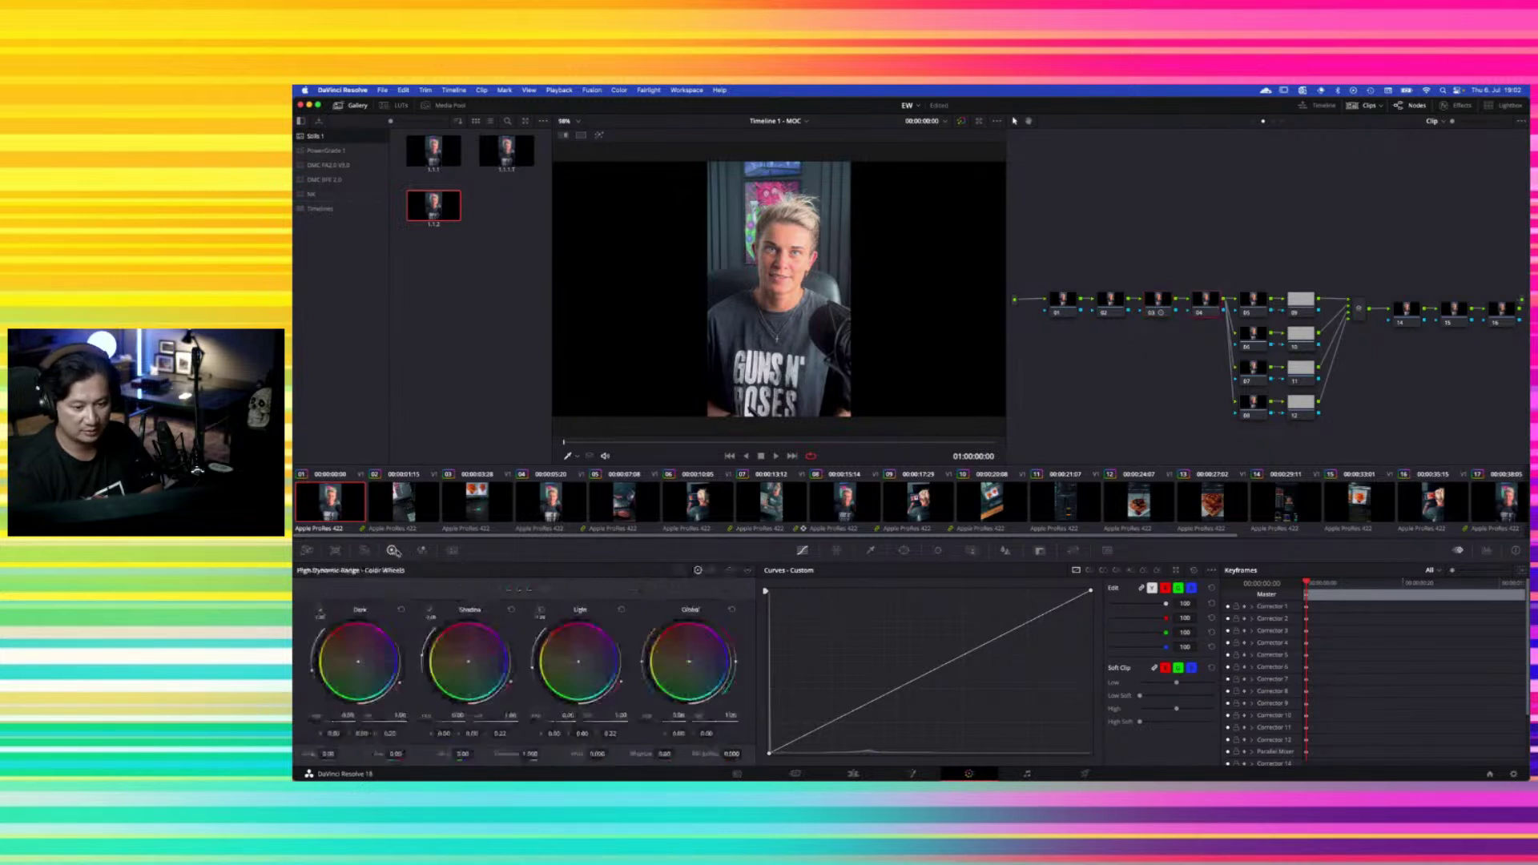
Set the Global exposure in node 04's HDR color wheels to 0.25
{"action": "left_click", "coordinate": [679, 715]}
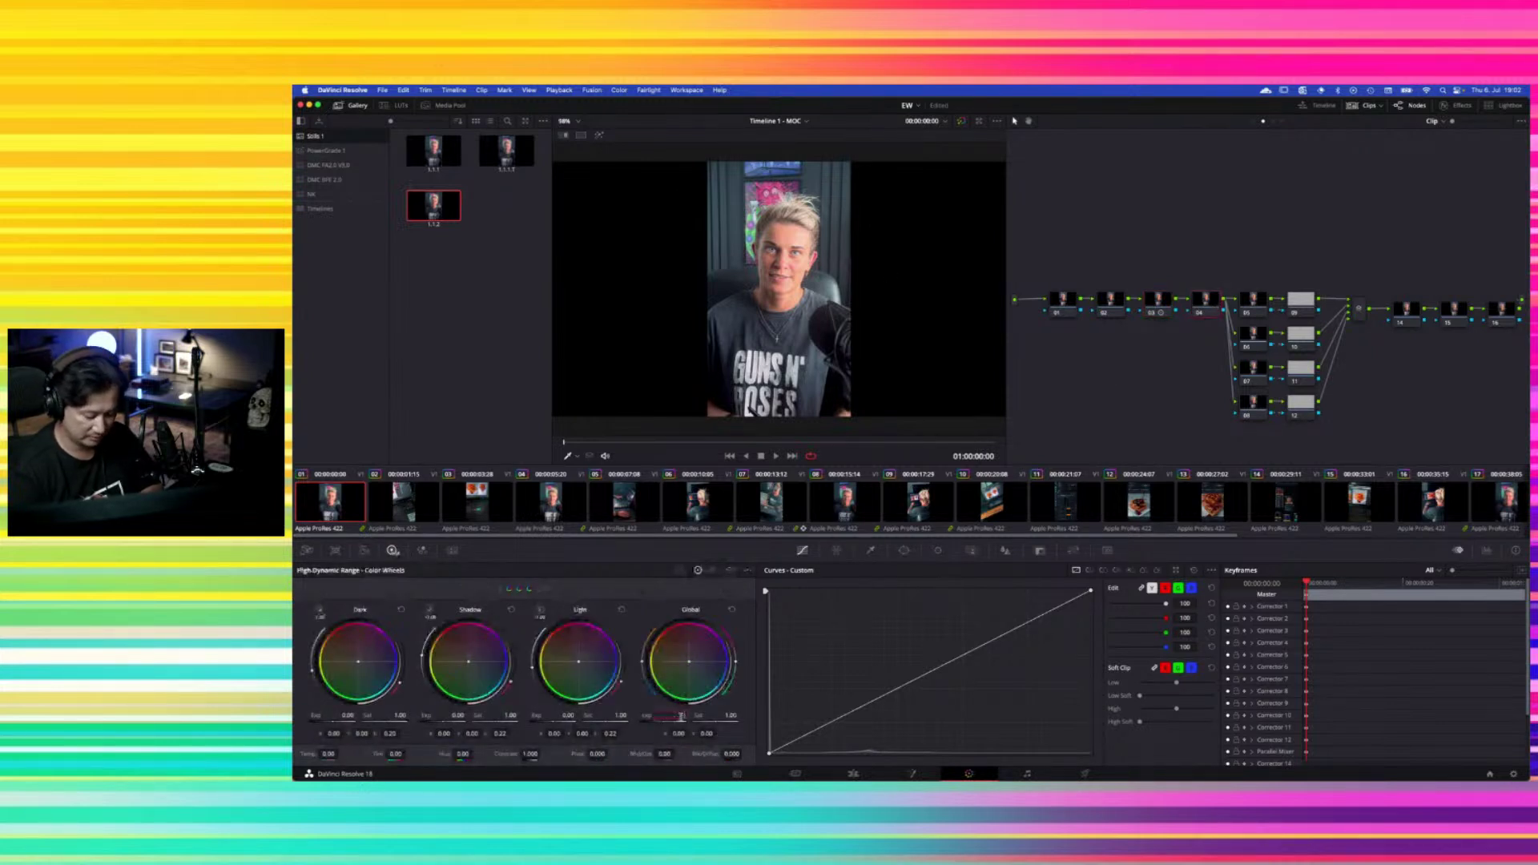
{"action": "type", "text": "0.25"}
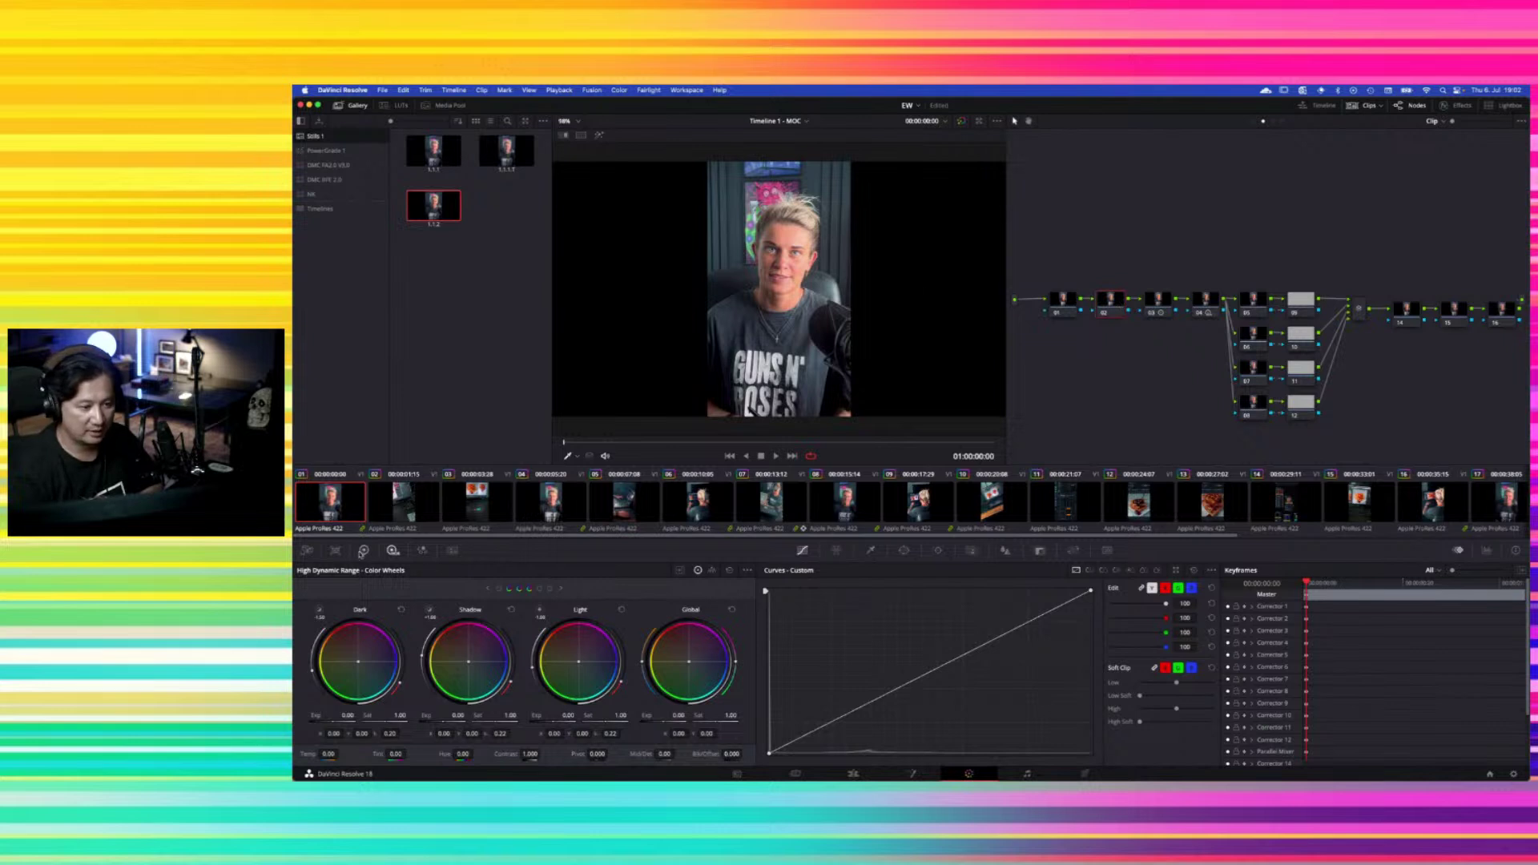
Balance node 02's primaries Offset against the waveform scope by slightly lowering the red, green and blue channels
{"action": "left_click", "coordinate": [364, 550]}
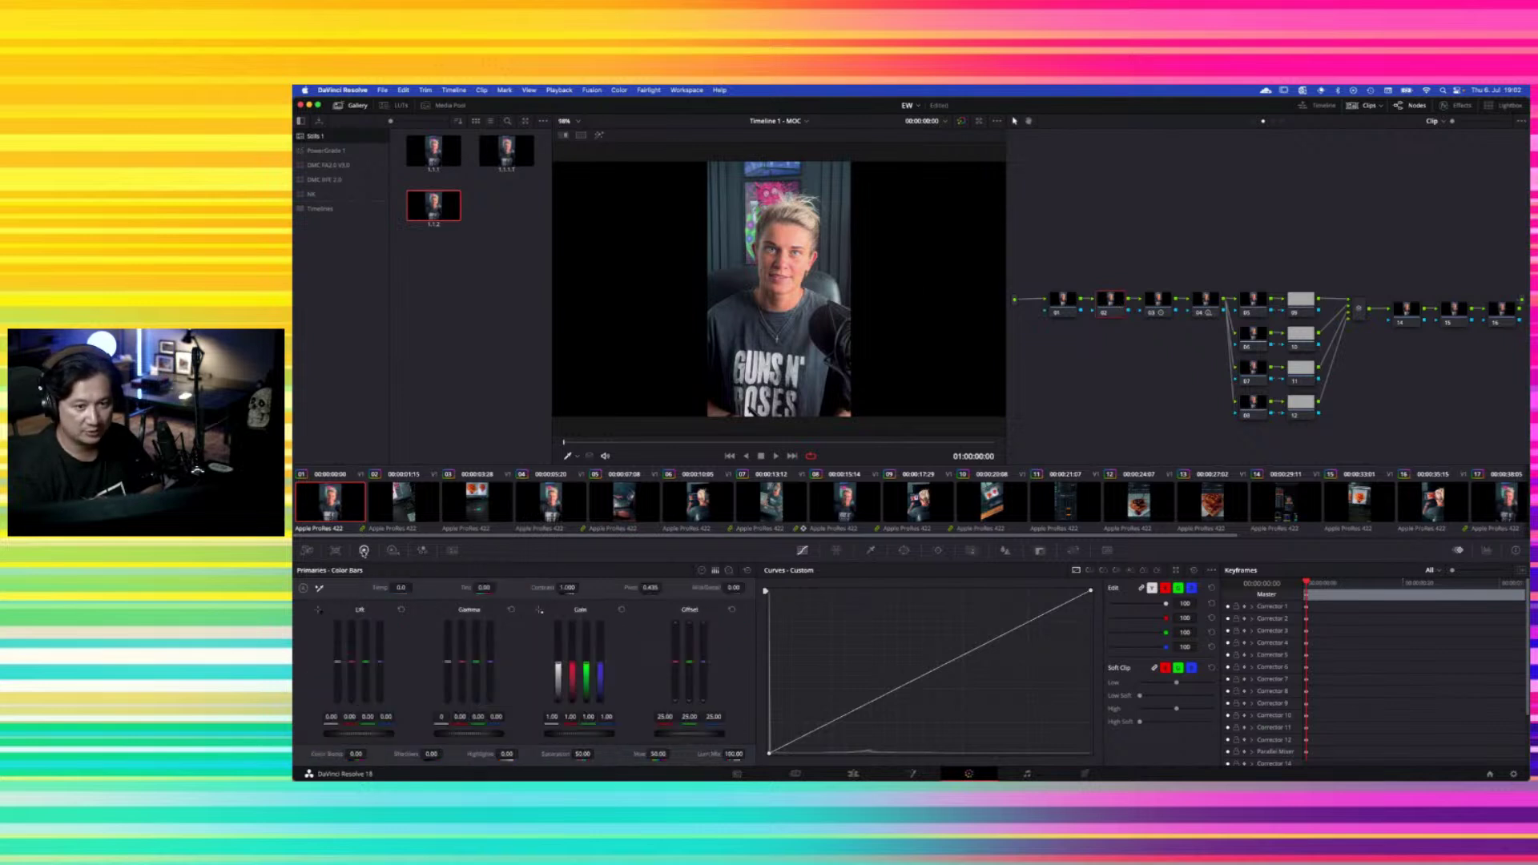
{"action": "left_click", "coordinate": [1486, 550]}
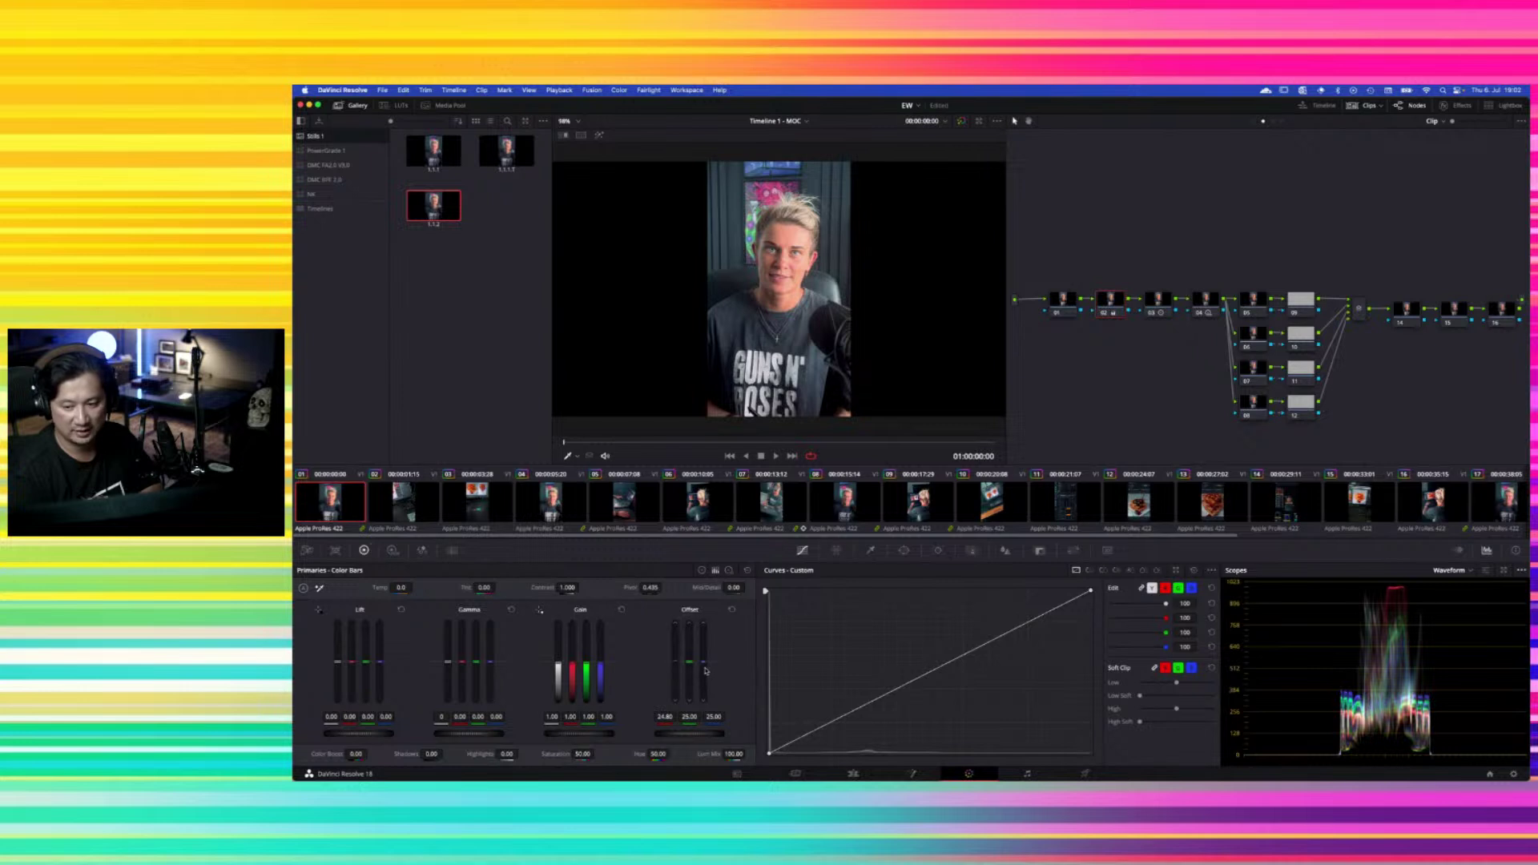
{"action": "scroll", "coordinate": [705, 671], "scroll_direction": "down", "scroll_amount": 5}
{"action": "scroll", "coordinate": [704, 671], "scroll_direction": "down", "scroll_amount": 5}
{"action": "scroll", "coordinate": [704, 671], "scroll_direction": "up", "scroll_amount": 4}
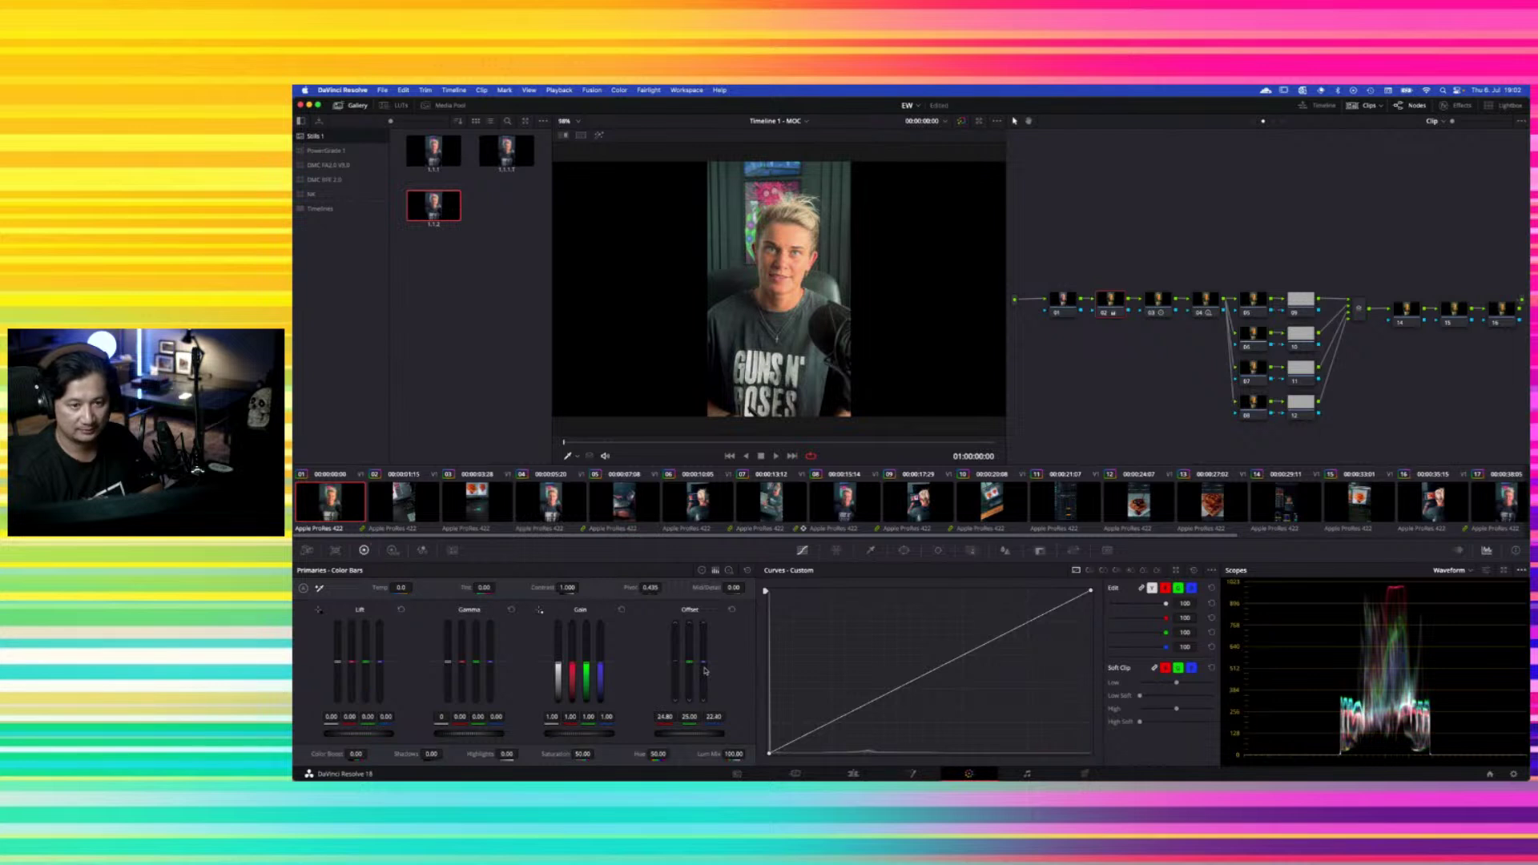
{"action": "scroll", "coordinate": [704, 672], "scroll_direction": "up", "scroll_amount": 3}
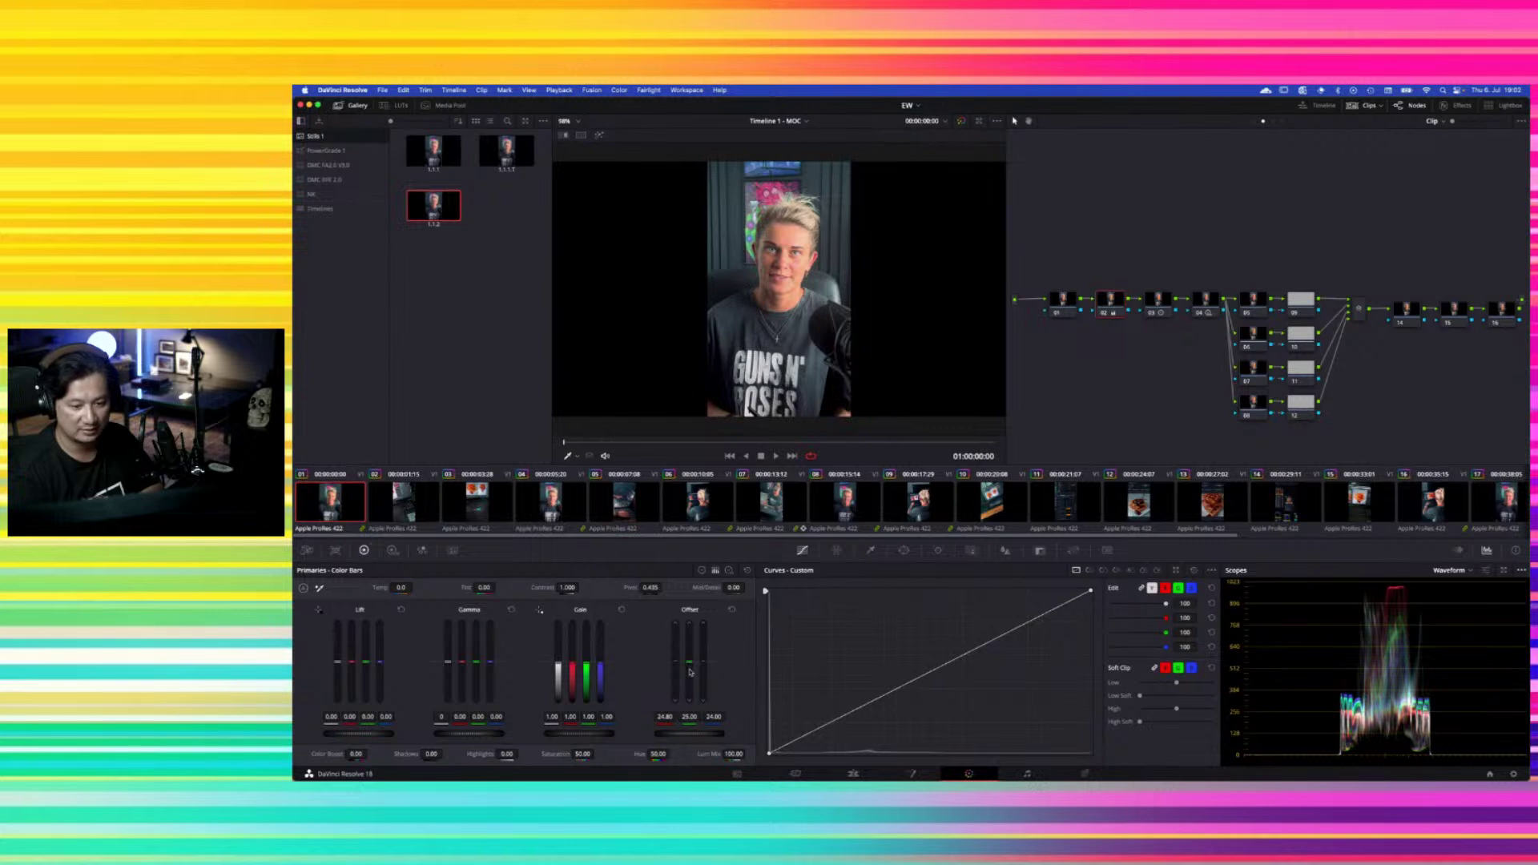
{"action": "key", "text": "super+z"}
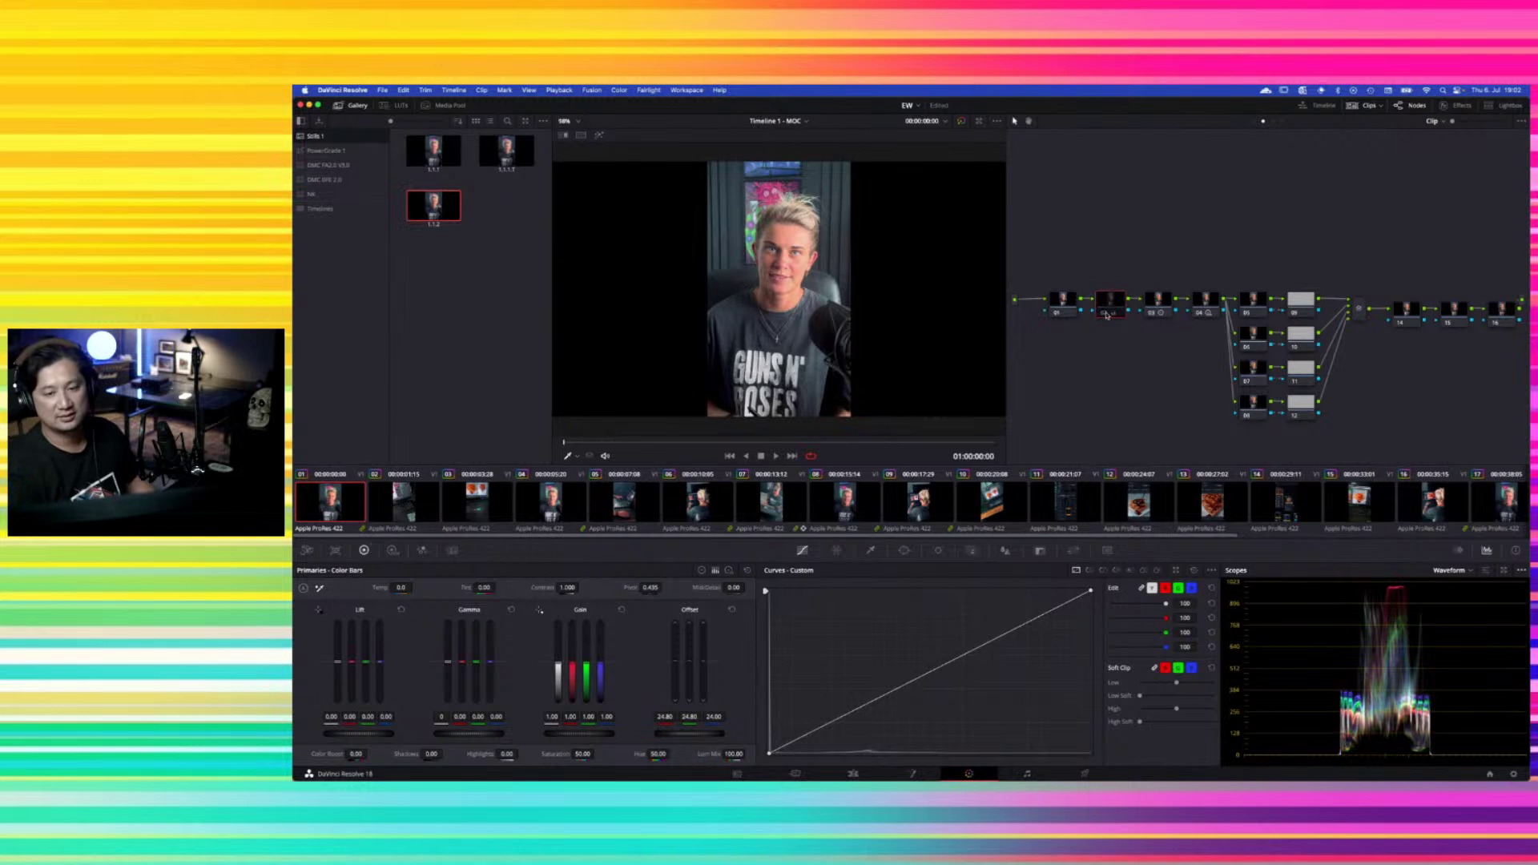
Shape a tall, soft oval window around the subject's head and chest on node 05, and lower node 09's Gain to 0.96
{"action": "left_click", "coordinate": [1066, 308]}
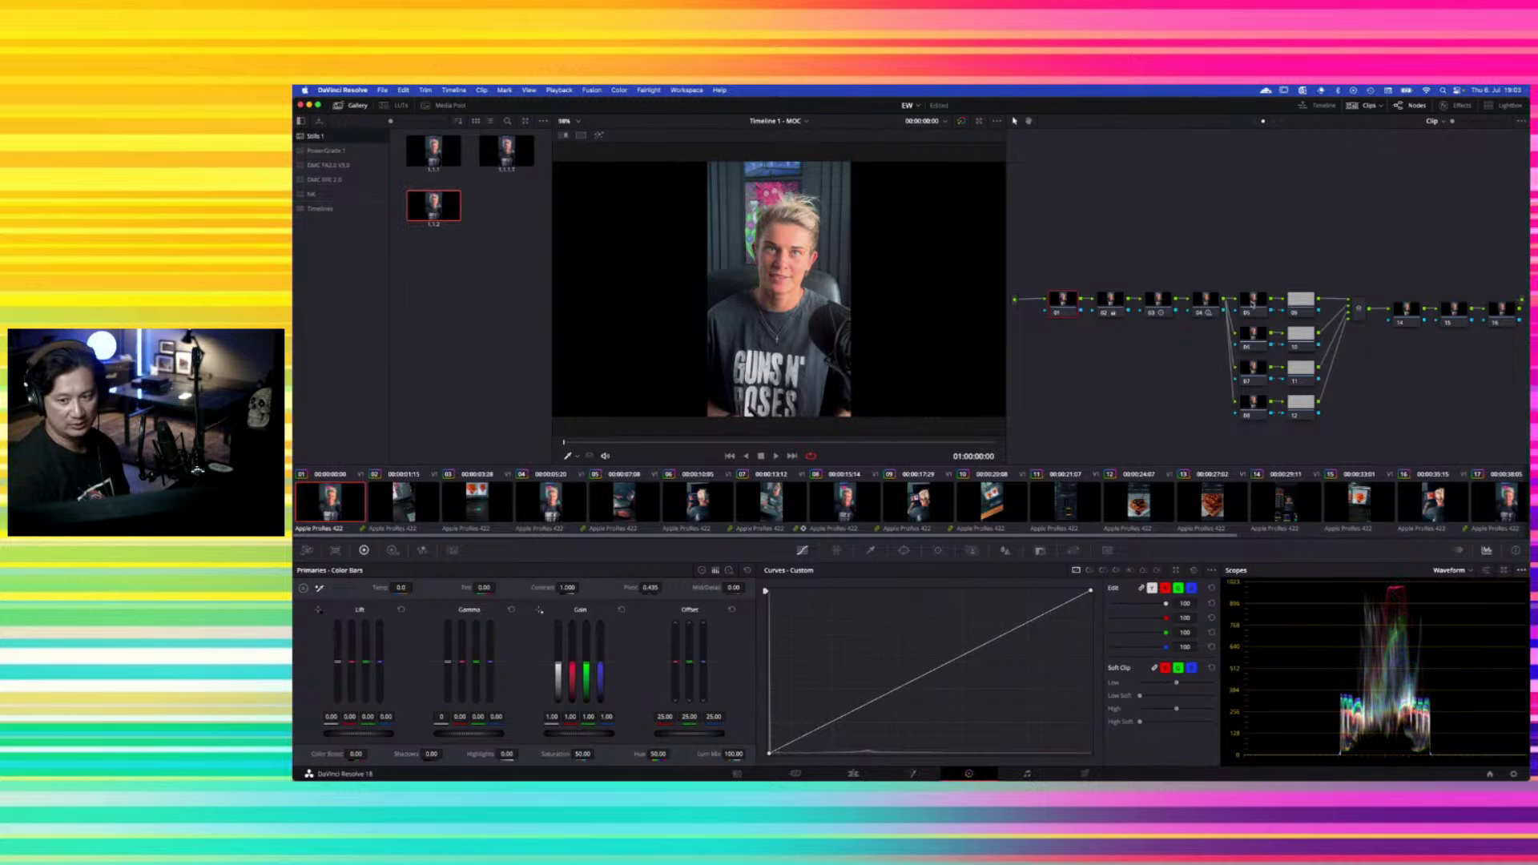
{"action": "left_click", "coordinate": [903, 550]}
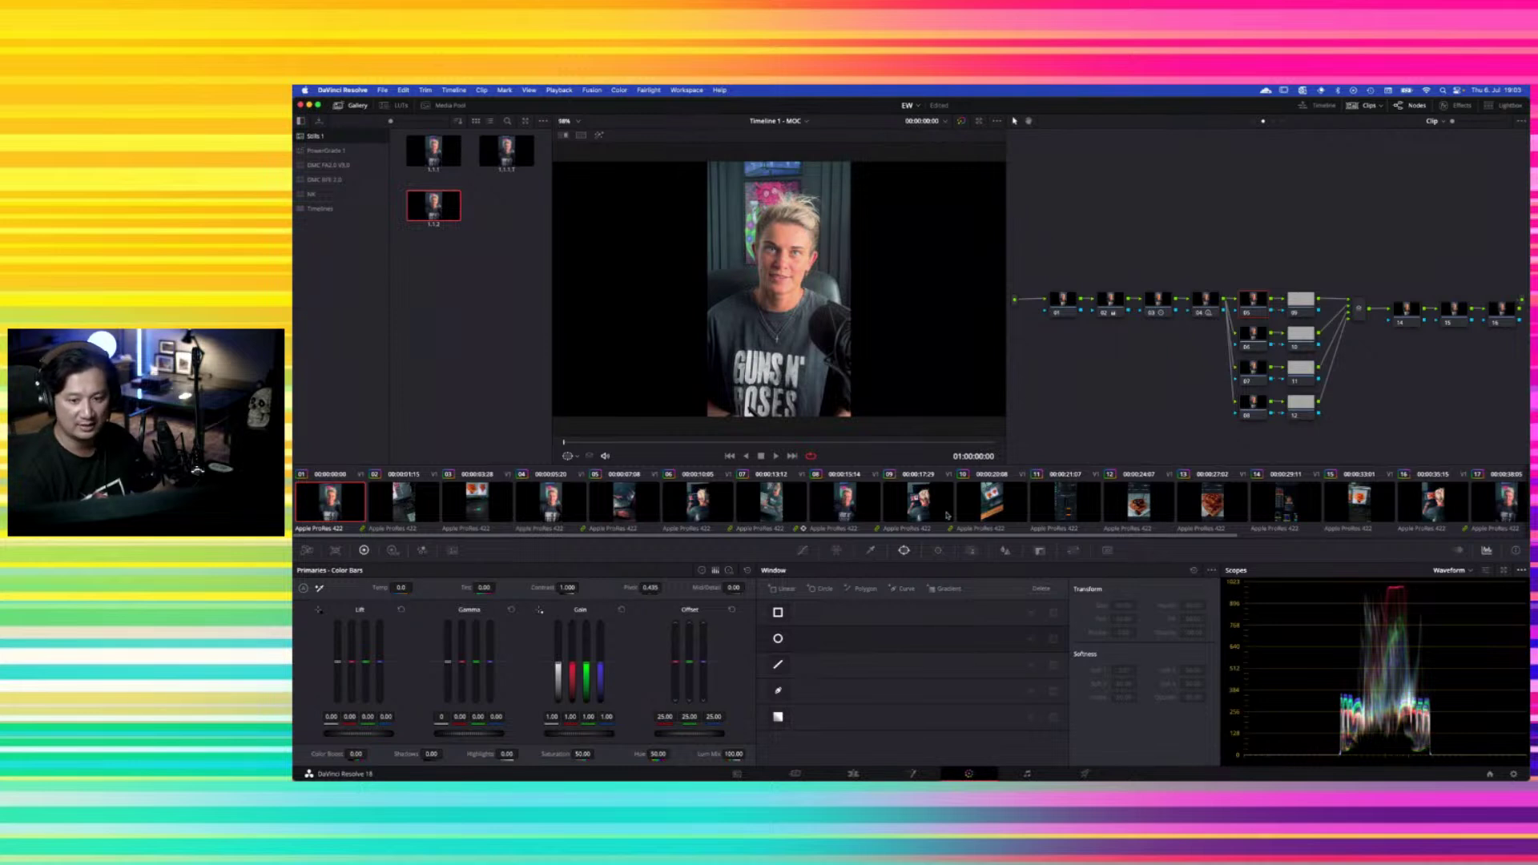
{"action": "left_click", "coordinate": [781, 639]}
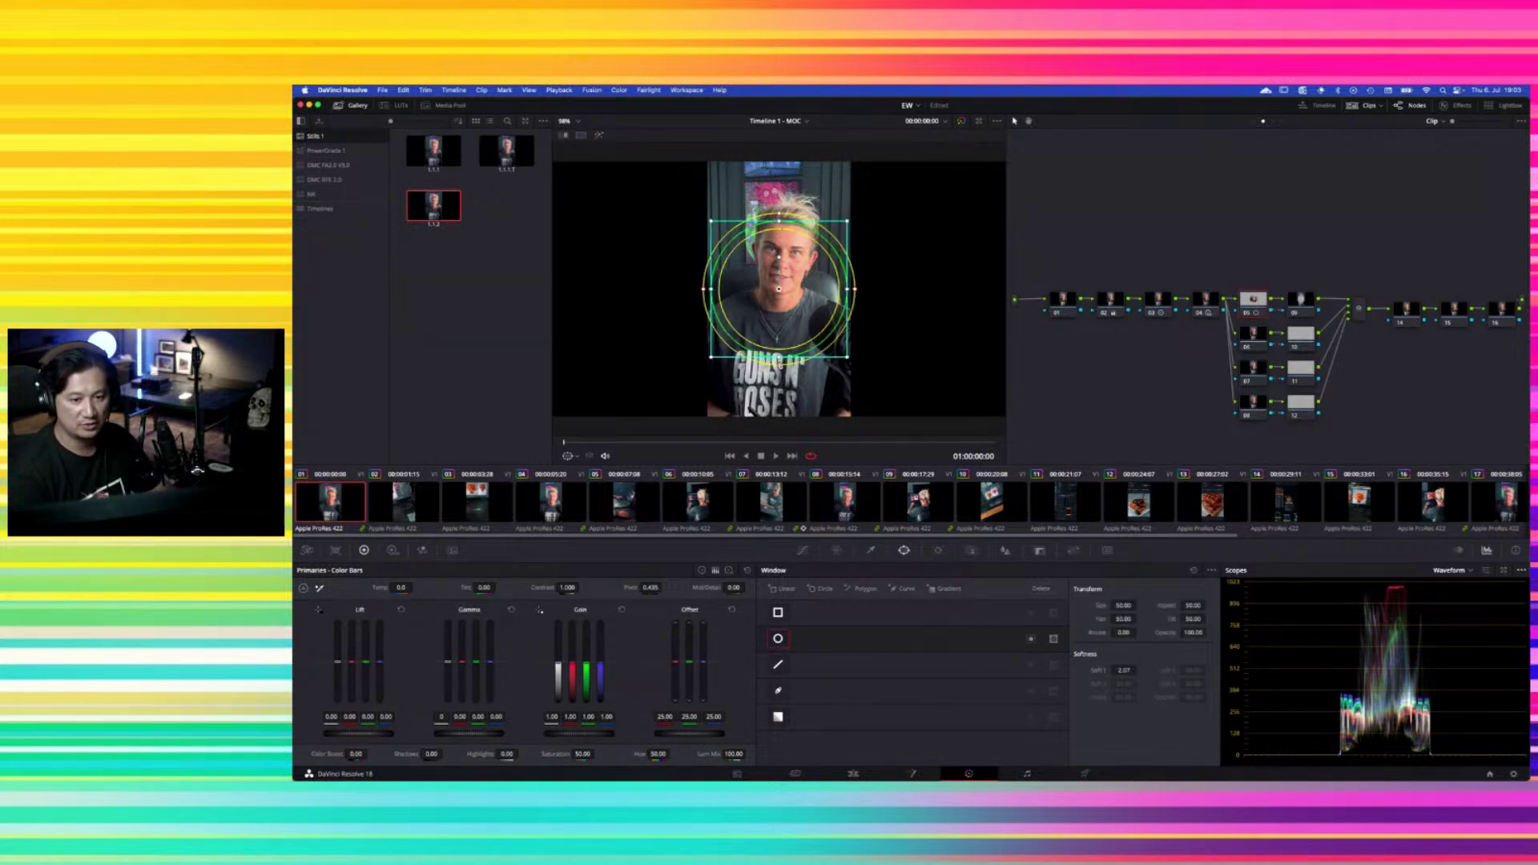
{"action": "left_click_drag", "start_coordinate": [778, 357], "coordinate": [778, 371]}
{"action": "left_click_drag", "start_coordinate": [855, 288], "coordinate": [843, 288]}
{"action": "left_click_drag", "start_coordinate": [779, 194], "coordinate": [778, 183]}
{"action": "left_click_drag", "start_coordinate": [790, 287], "coordinate": [792, 271]}
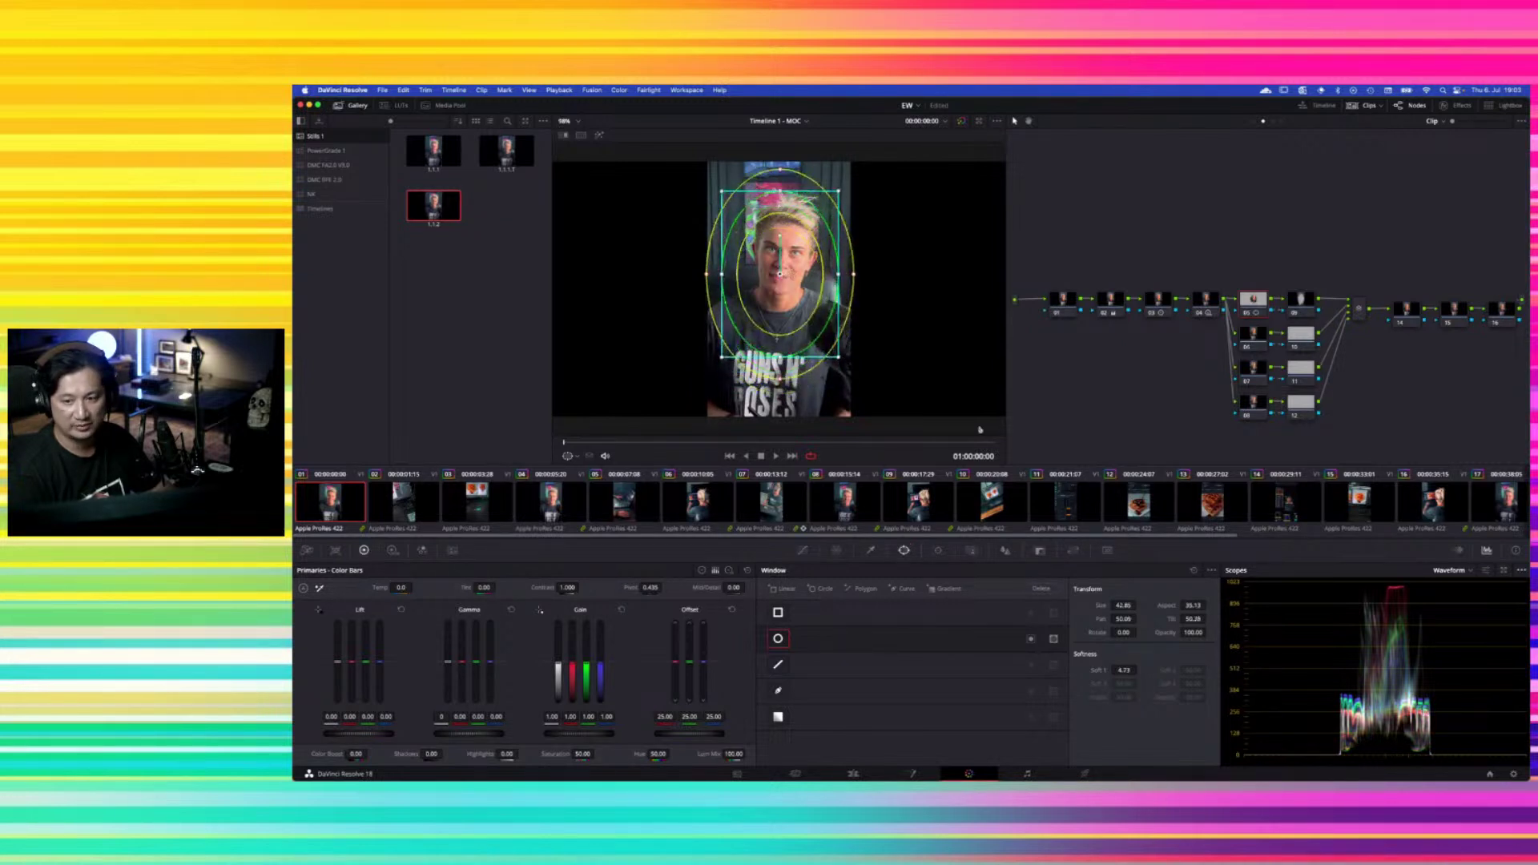
{"action": "left_click", "coordinate": [1310, 305]}
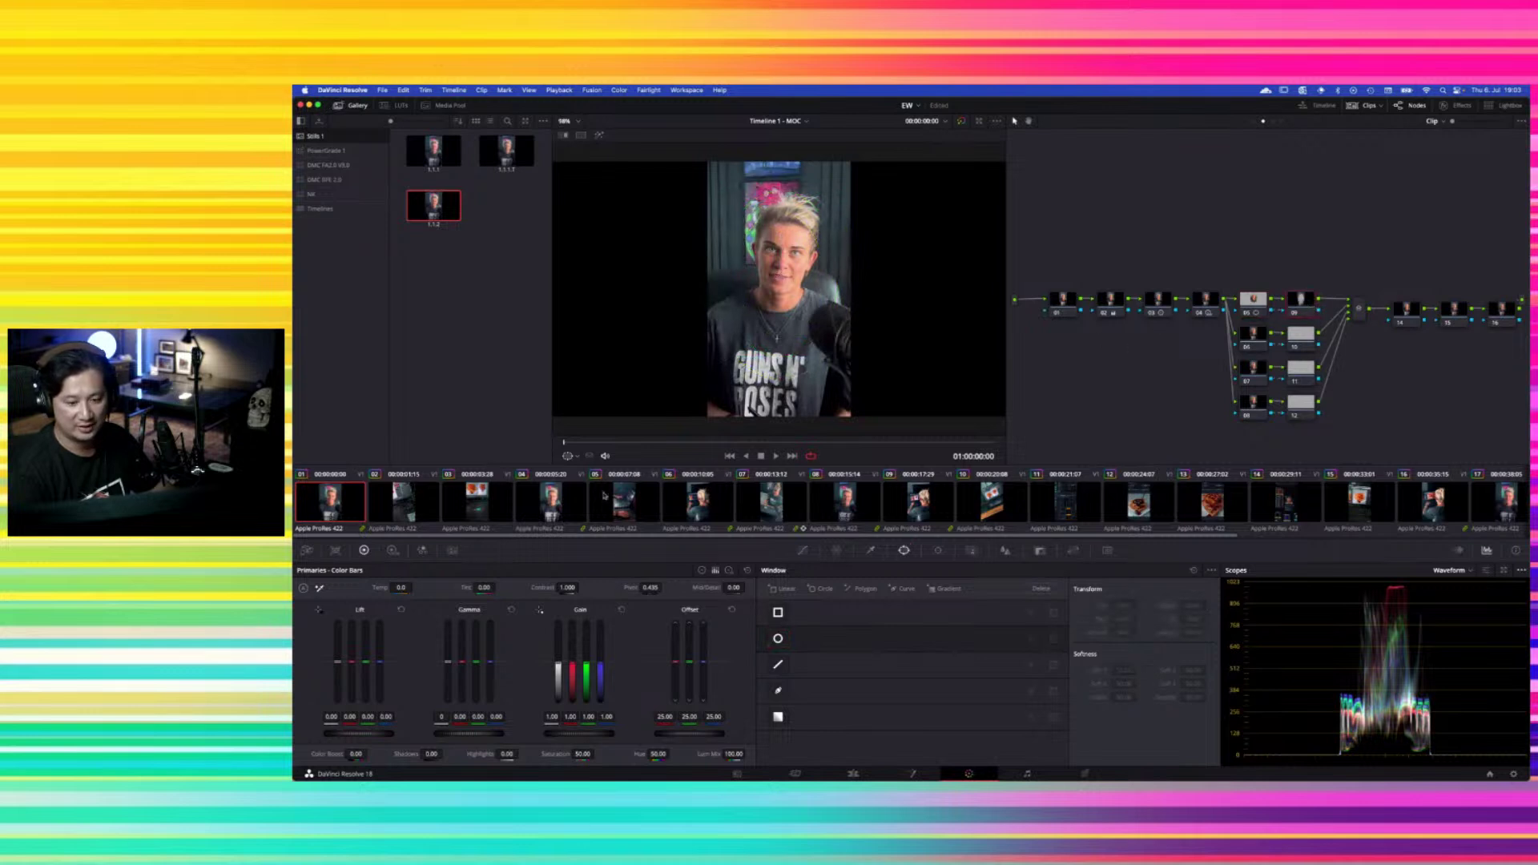
{"action": "left_click_drag", "start_coordinate": [588, 734], "coordinate": [562, 736]}
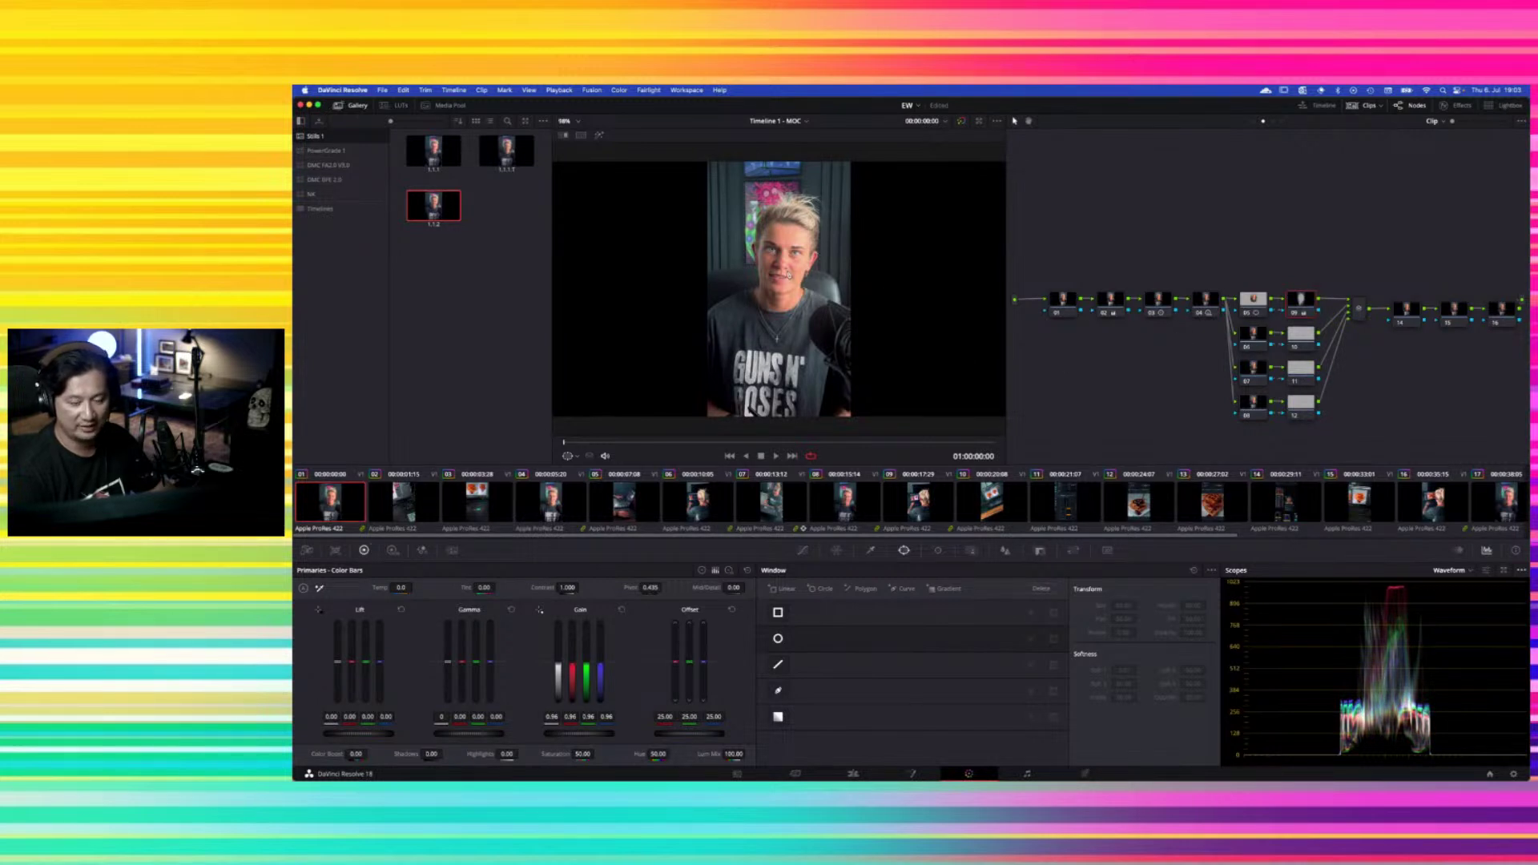
Add a gradient window angled toward the lower left of the image on node 06, and slightly lower node 10's Gain
{"action": "left_click", "coordinate": [1247, 313]}
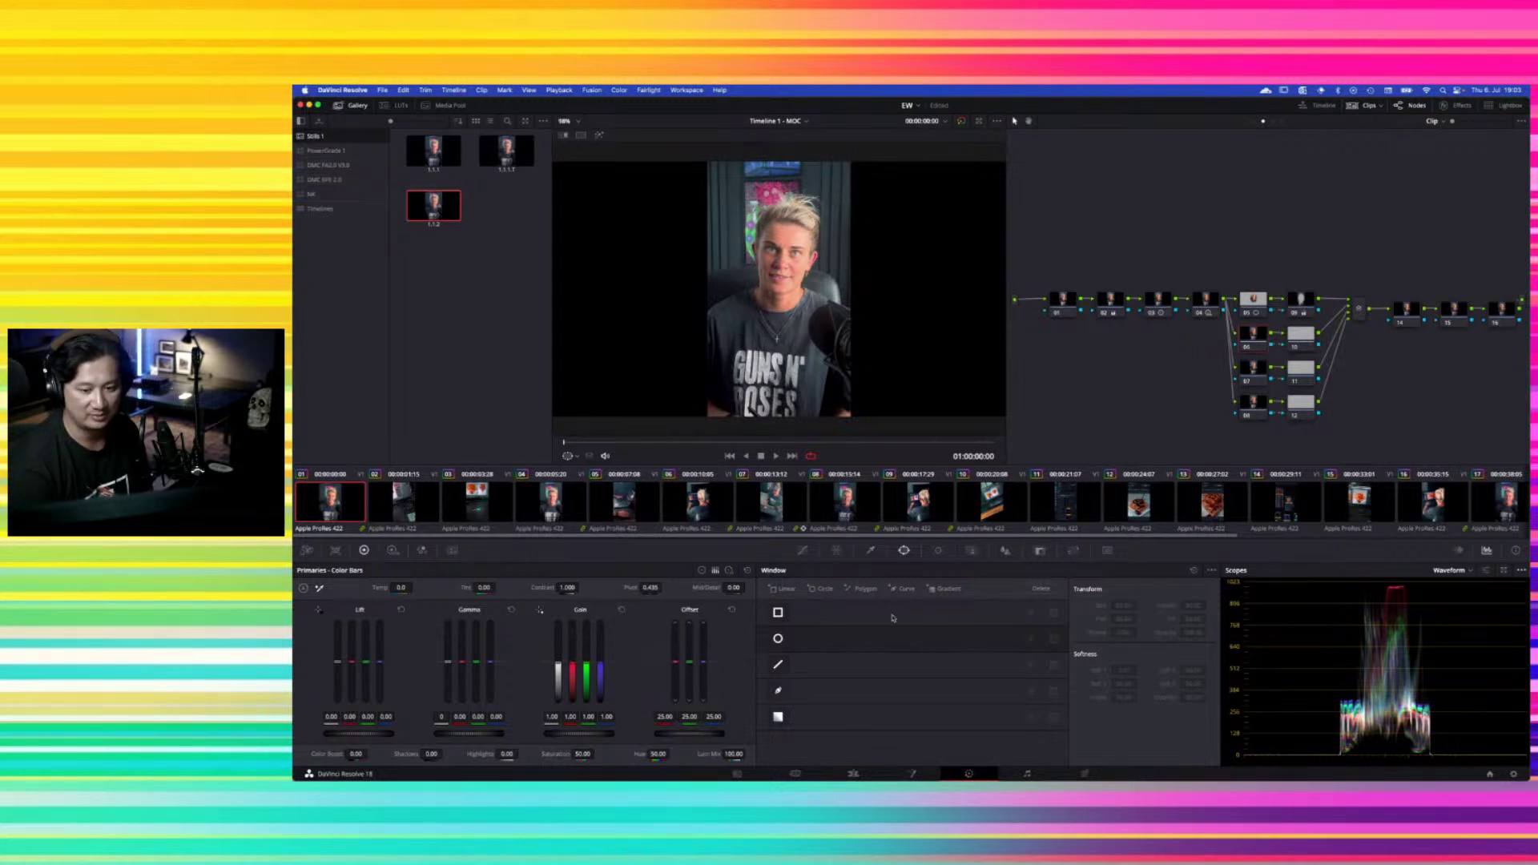
{"action": "left_click", "coordinate": [778, 716]}
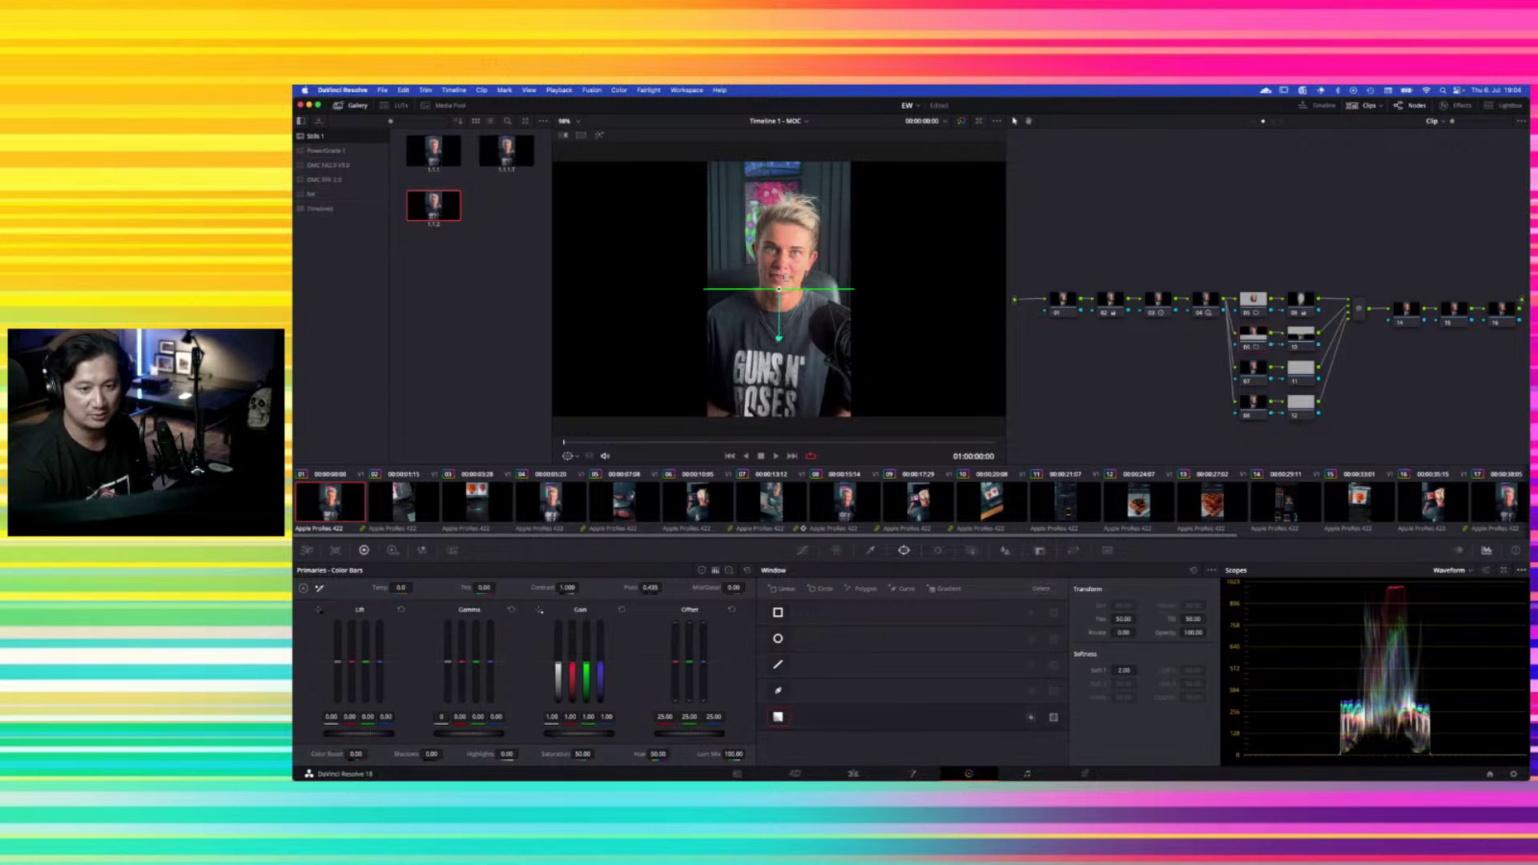
{"action": "left_click_drag", "start_coordinate": [776, 339], "coordinate": [697, 372]}
{"action": "left_click", "coordinate": [1292, 339]}
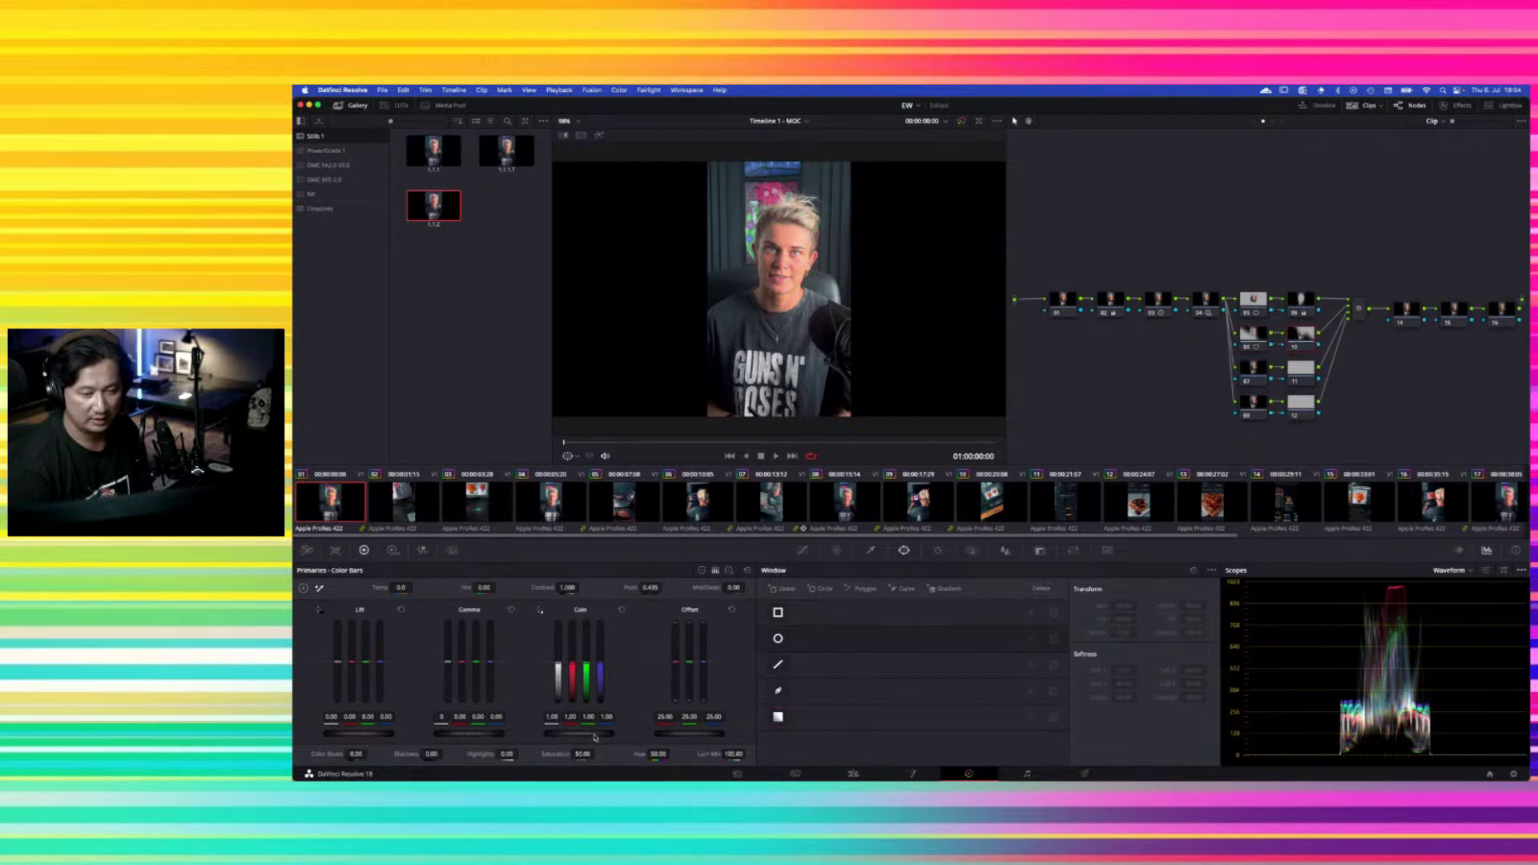
{"action": "left_click_drag", "start_coordinate": [589, 734], "coordinate": [554, 736]}
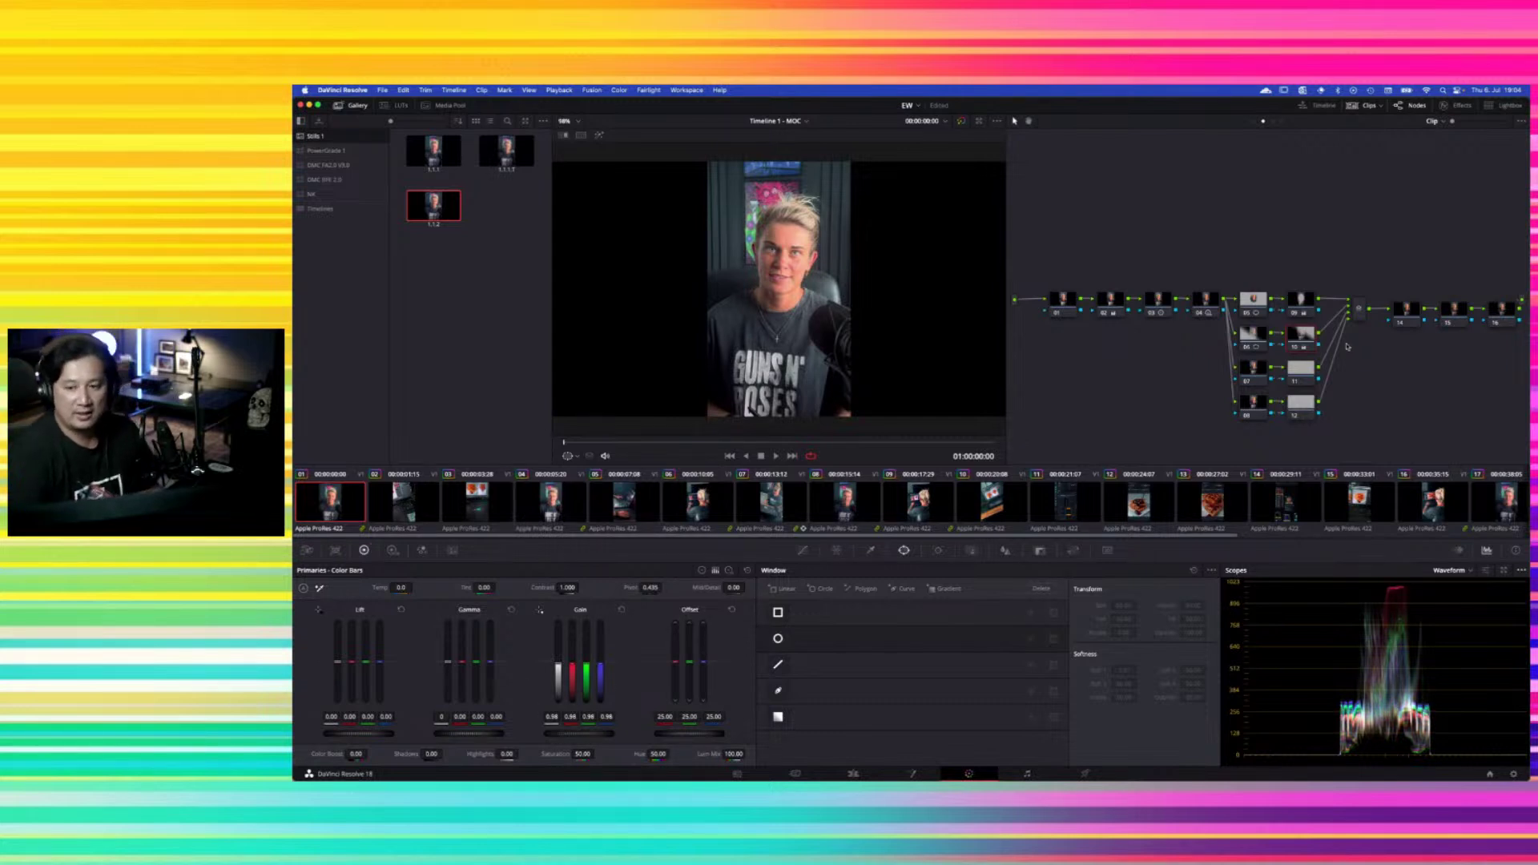
Fit a tilted oval window tightly around the subject's face on node 07 and set its softness to 0
{"action": "left_click", "coordinate": [1284, 377]}
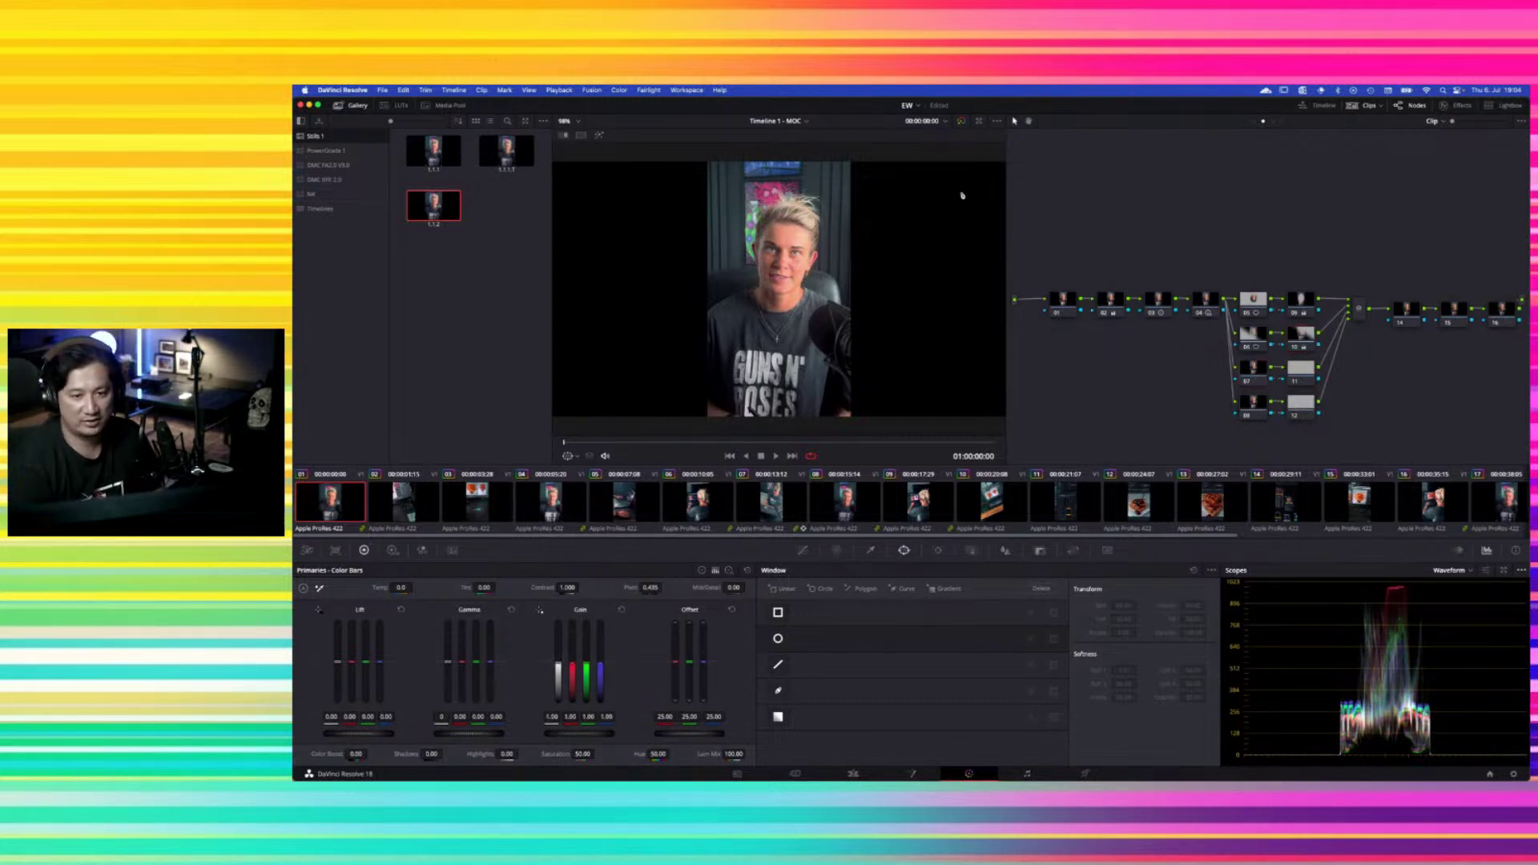
{"action": "left_click", "coordinate": [777, 638]}
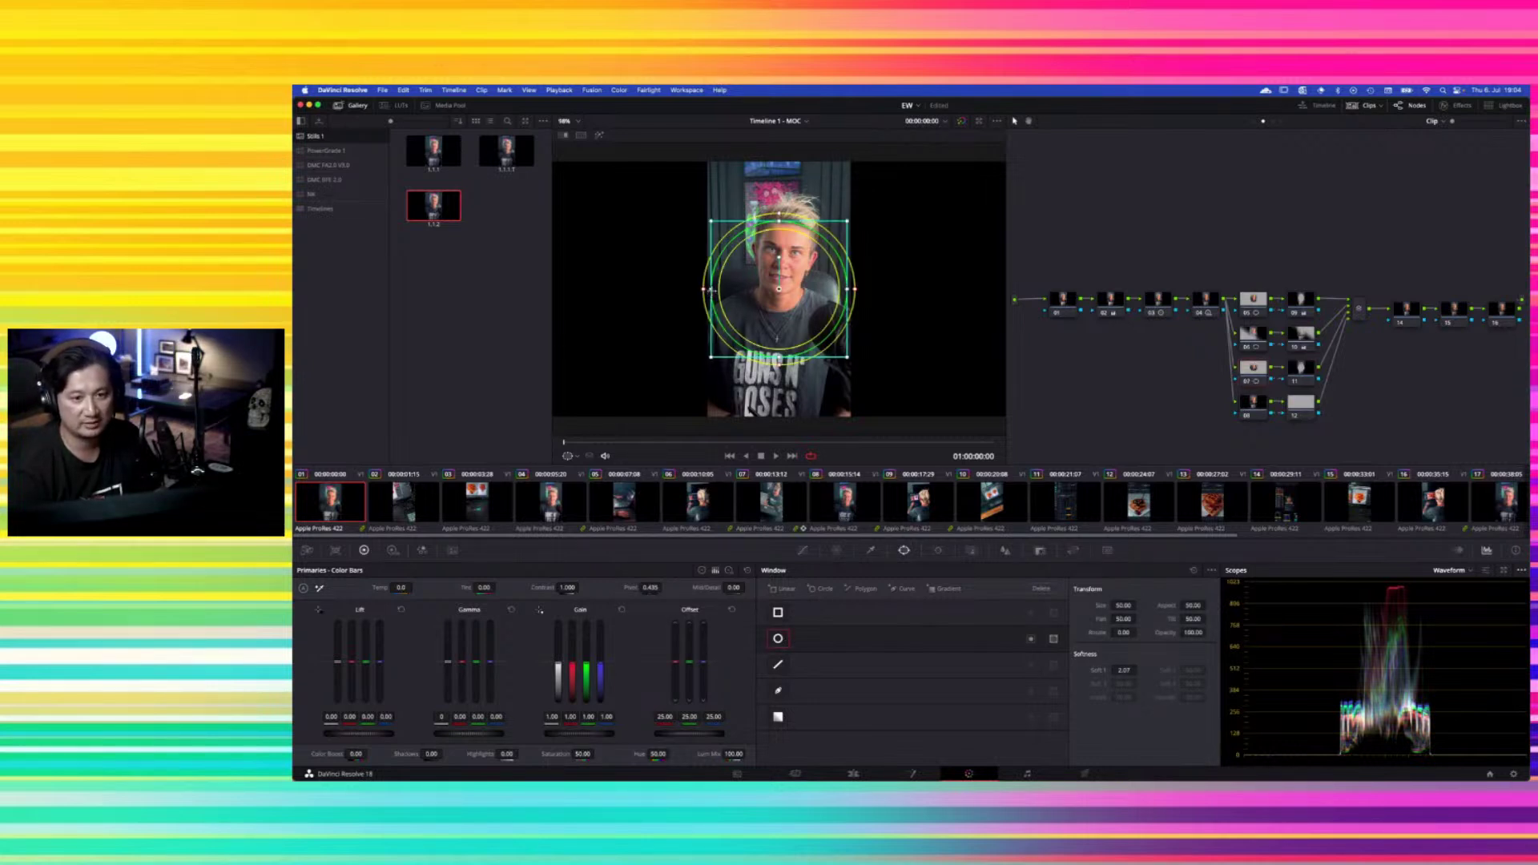
{"action": "left_click_drag", "start_coordinate": [711, 290], "coordinate": [795, 234]}
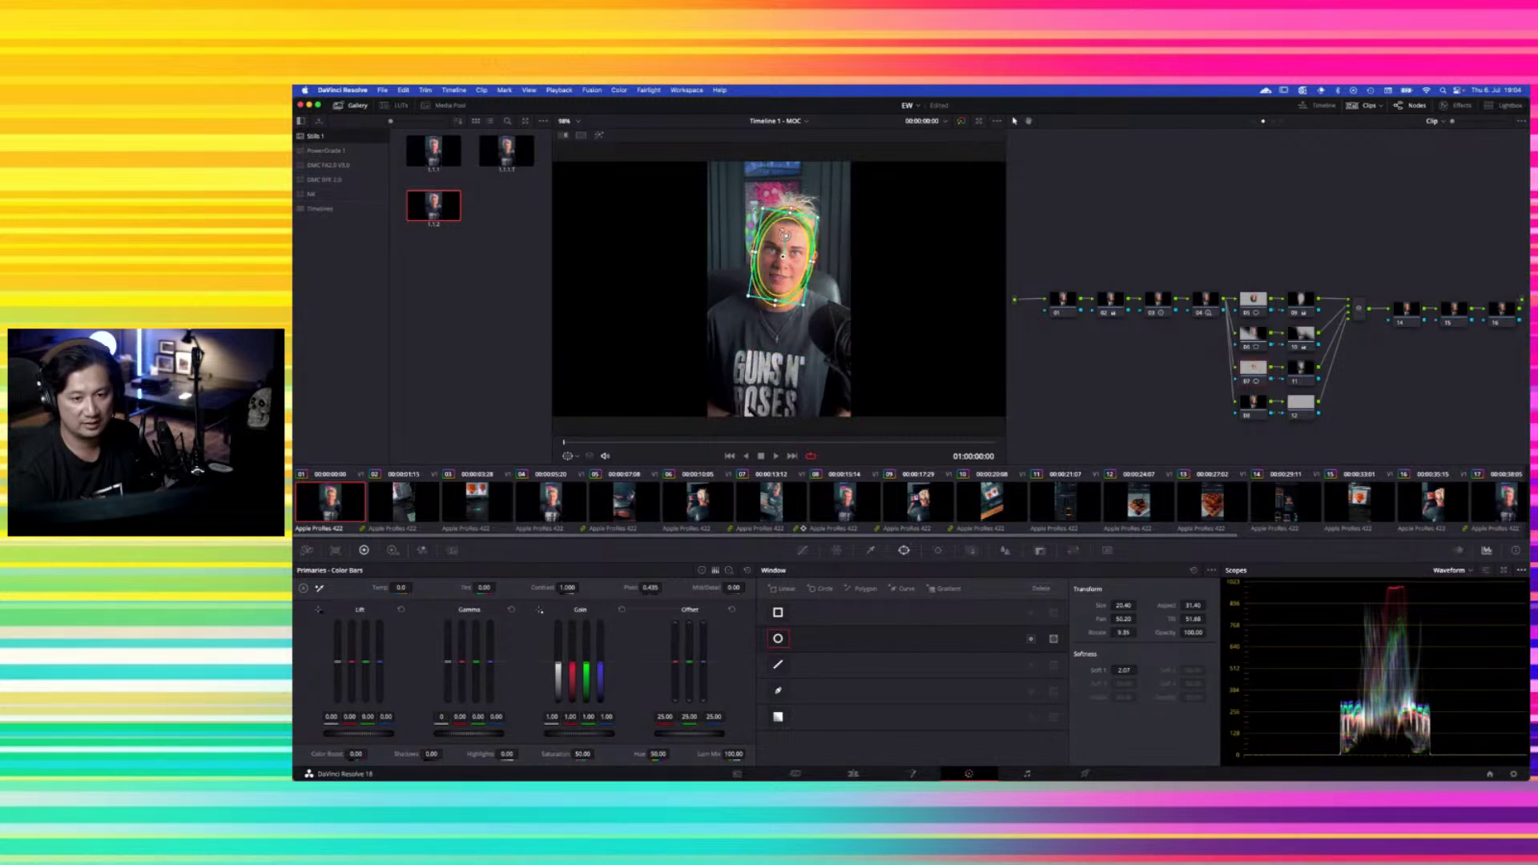
{"action": "left_click_drag", "start_coordinate": [1126, 665], "coordinate": [1127, 670]}
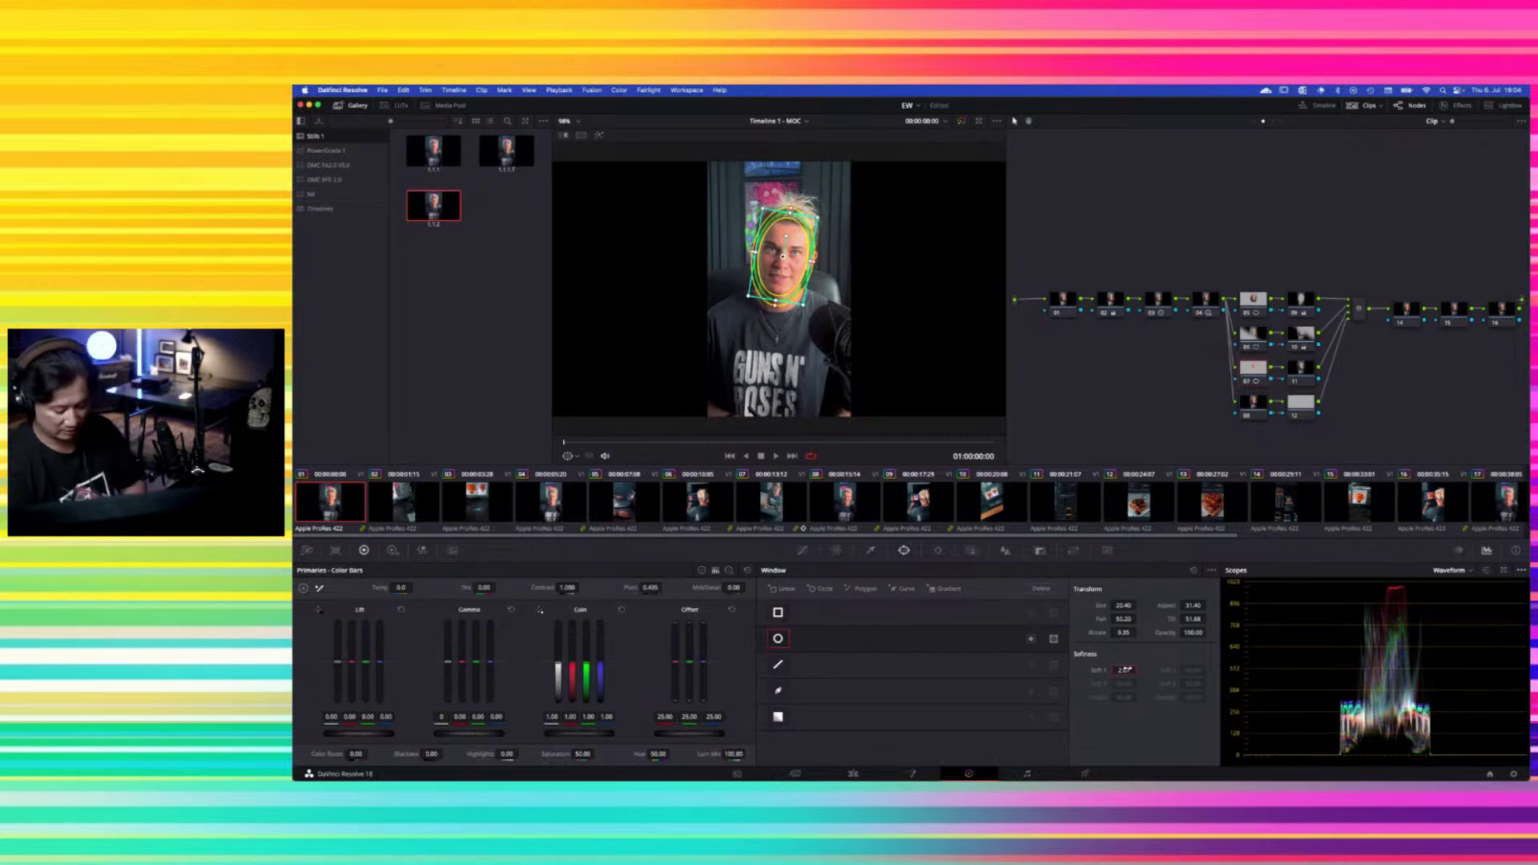
{"action": "type", "text": "0"}
{"action": "key", "text": "Return"}
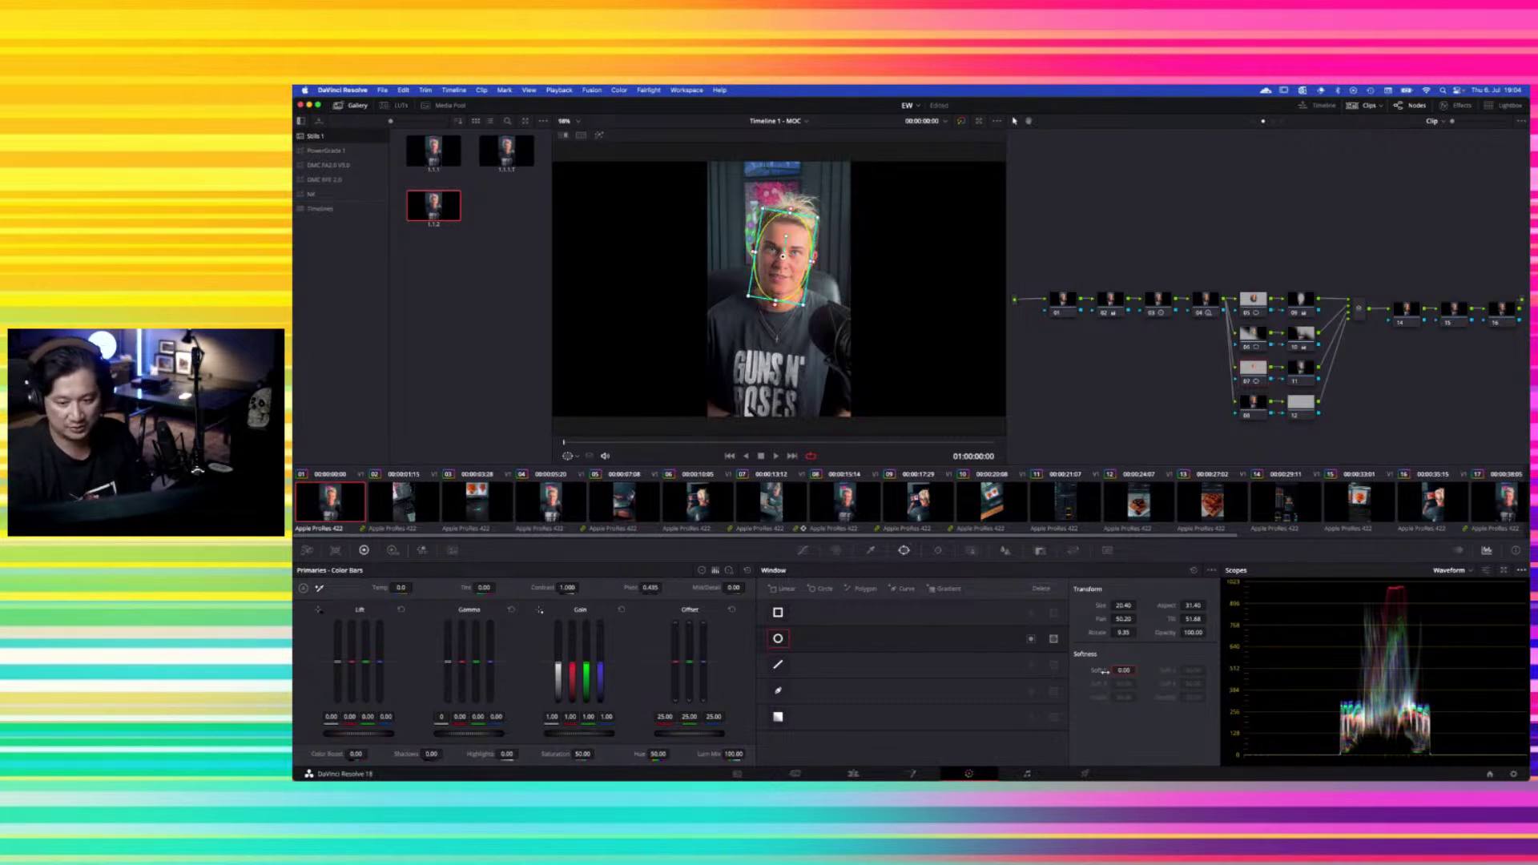
Track the face window forward to the end of the clip, and increase its edge softness
{"action": "left_click", "coordinate": [938, 550]}
{"action": "left_click", "coordinate": [829, 589]}
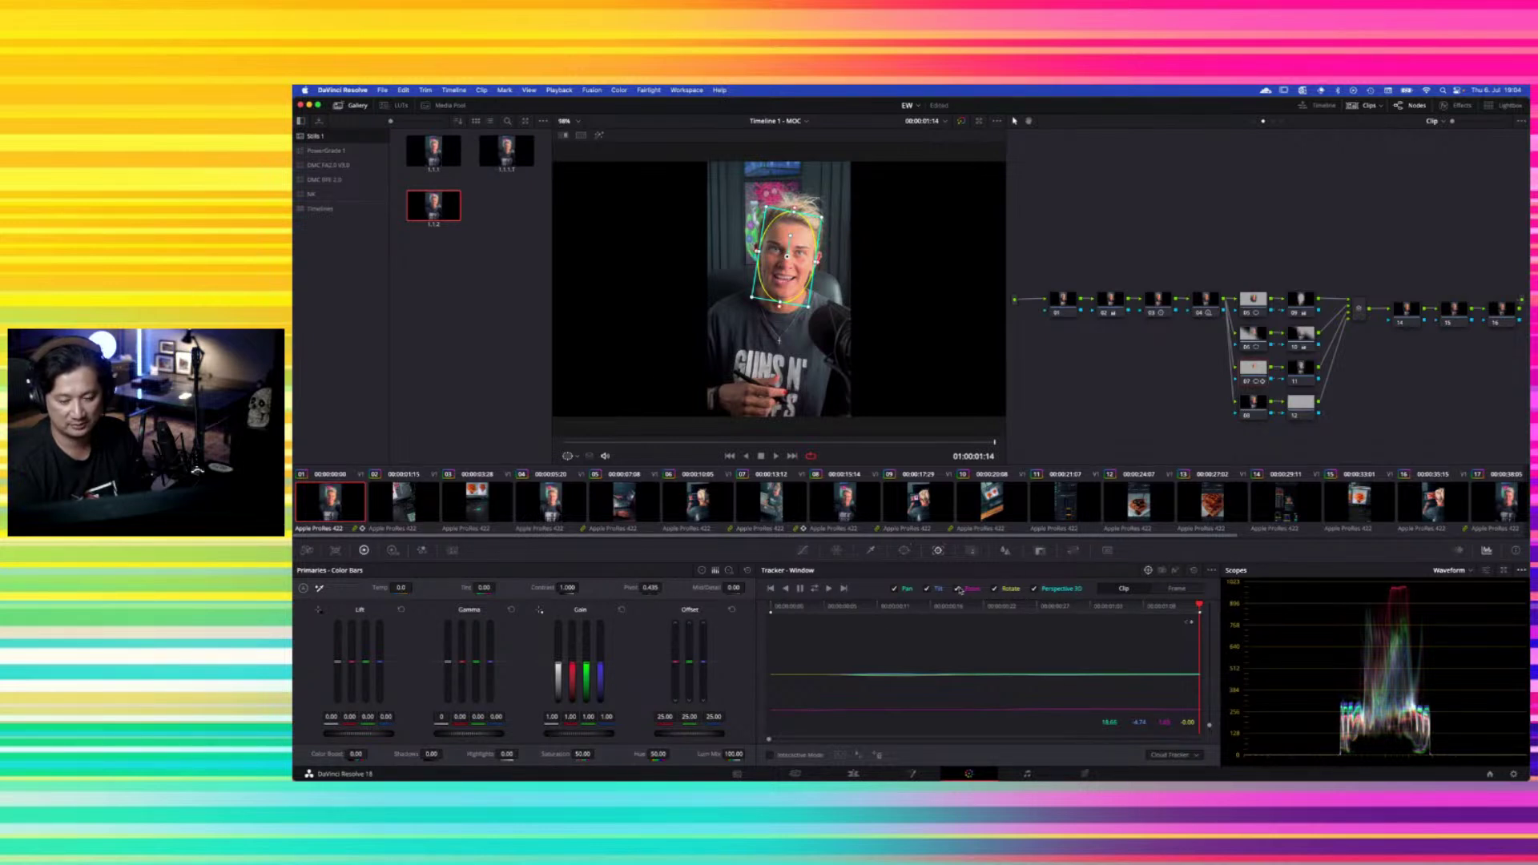
{"action": "left_click", "coordinate": [903, 551]}
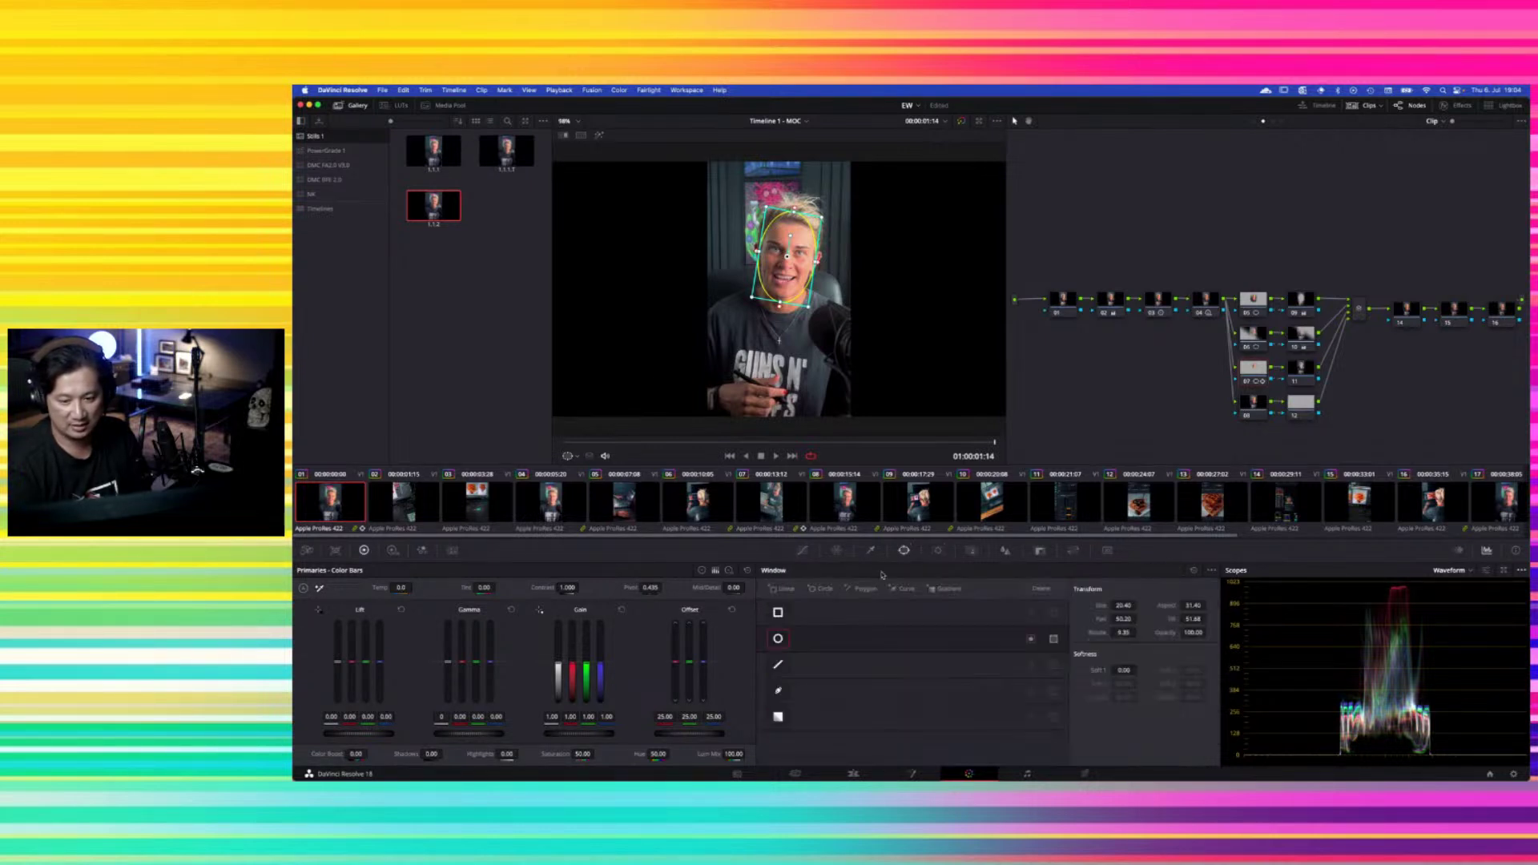
{"action": "left_click_drag", "start_coordinate": [1124, 670], "coordinate": [1172, 666]}
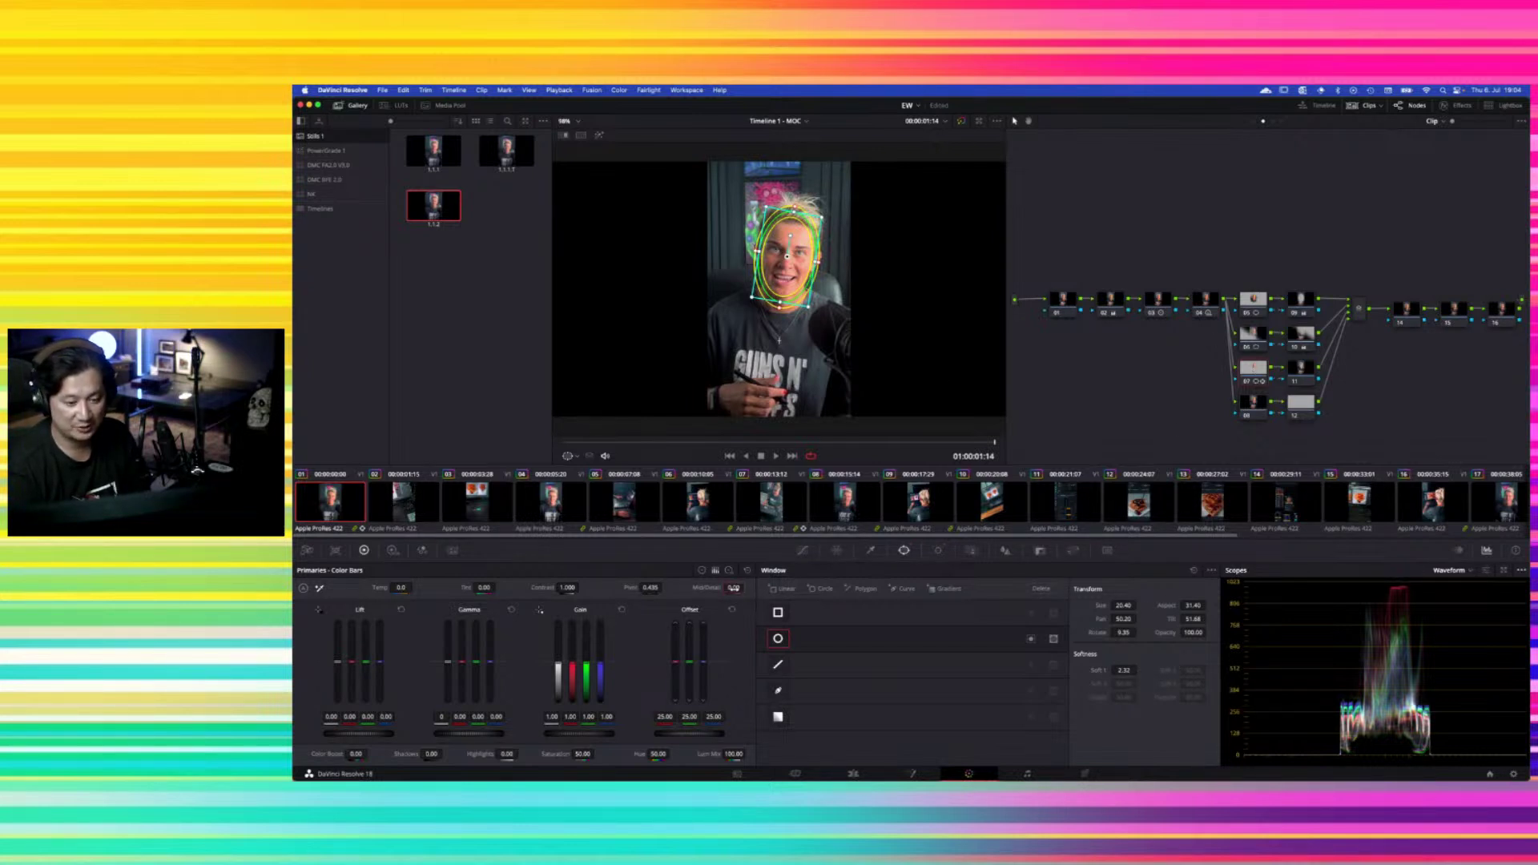
Set node 07's Midtone Detail to -25 while checking the subject's face up close
{"action": "scroll", "coordinate": [805, 234], "scroll_direction": "up", "scroll_amount": 6}
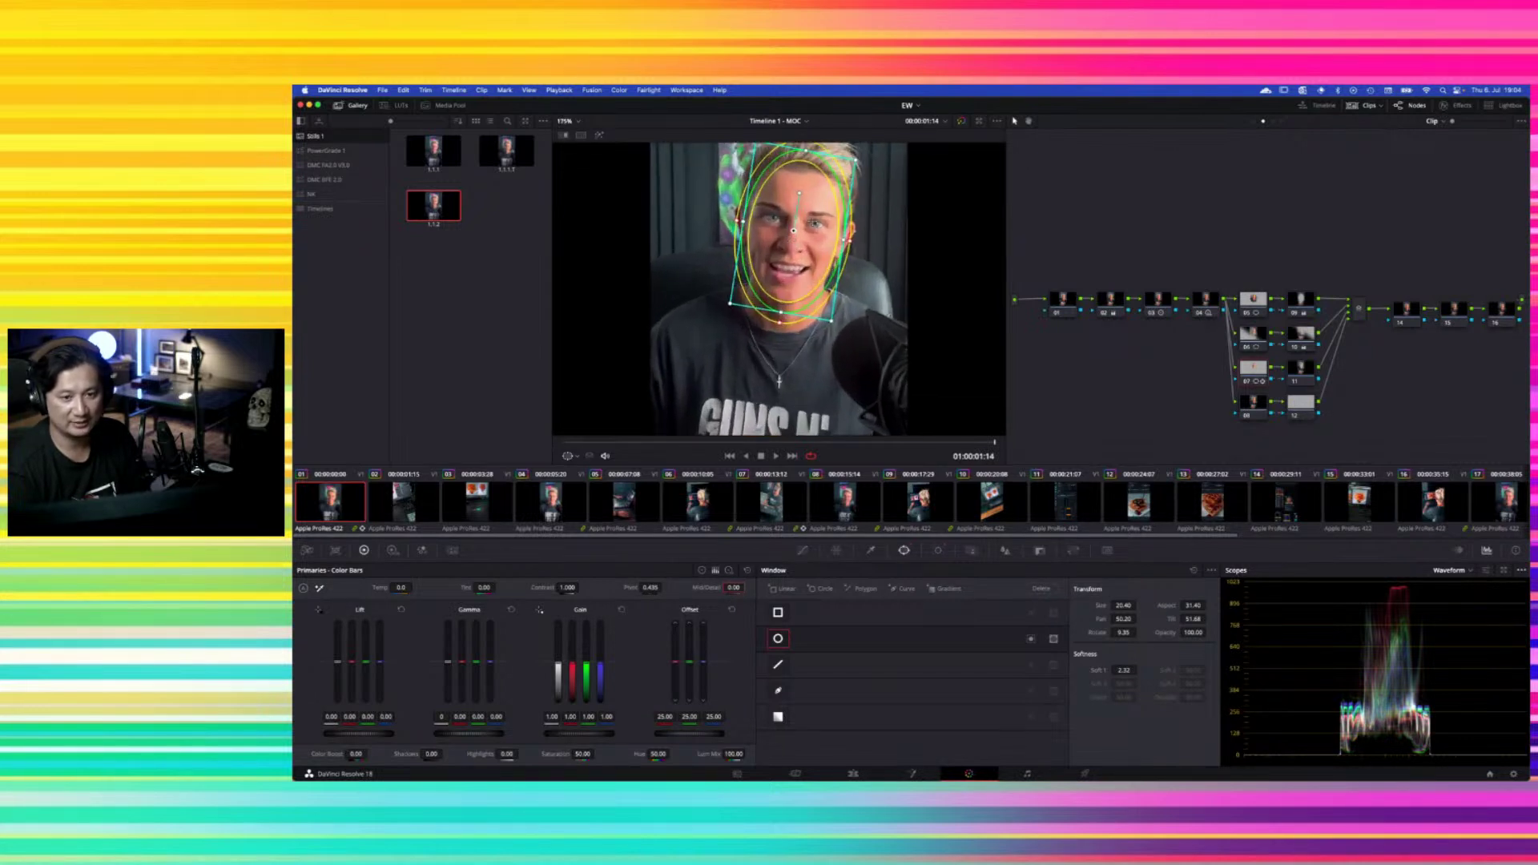
{"action": "scroll", "coordinate": [793, 239], "scroll_direction": "up", "scroll_amount": 1}
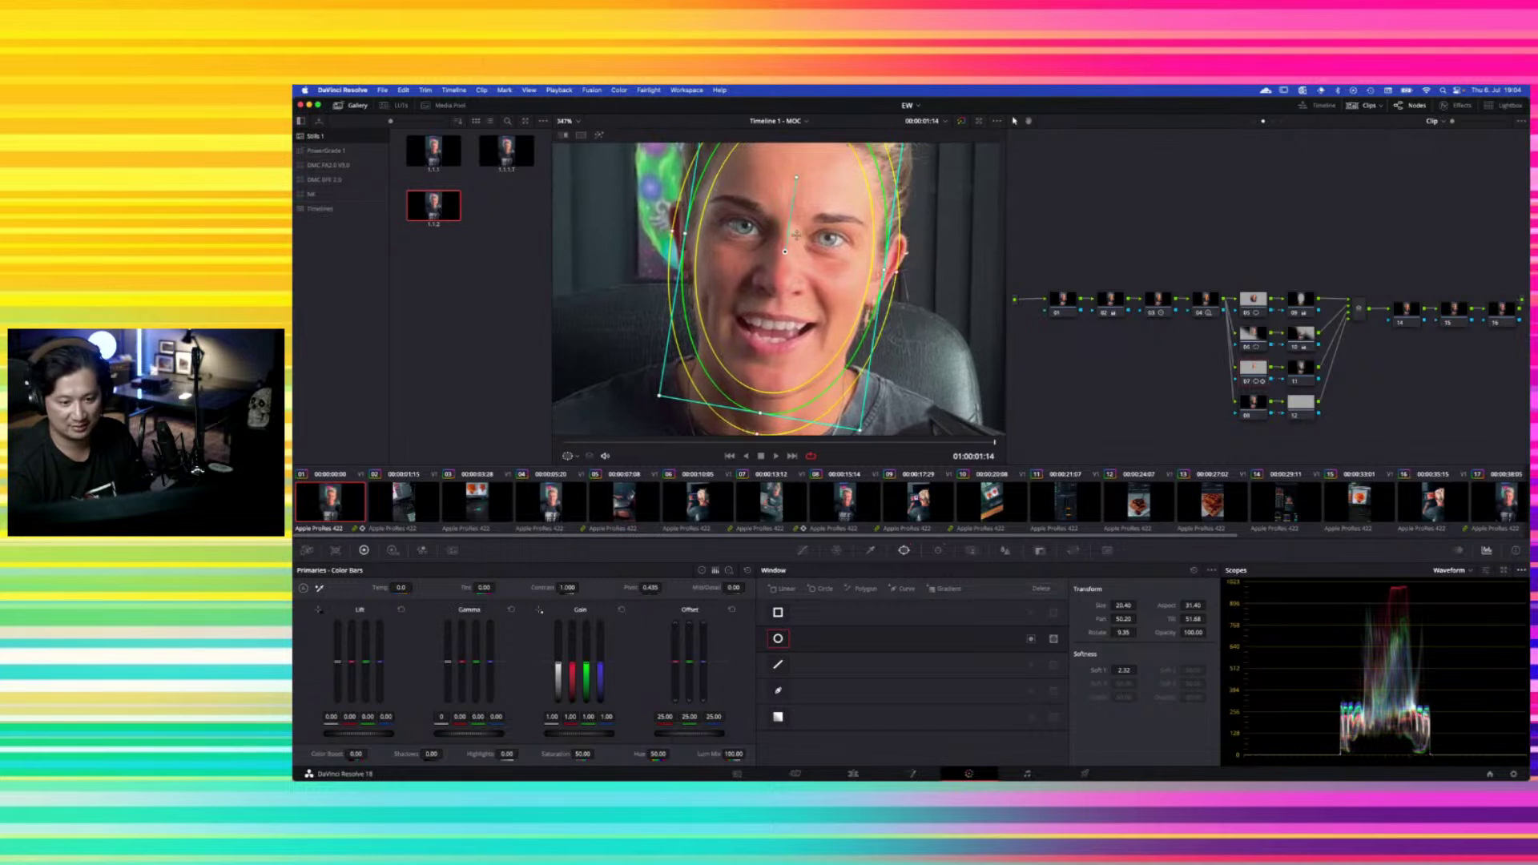
{"action": "scroll", "coordinate": [774, 247], "scroll_direction": "up", "scroll_amount": 1}
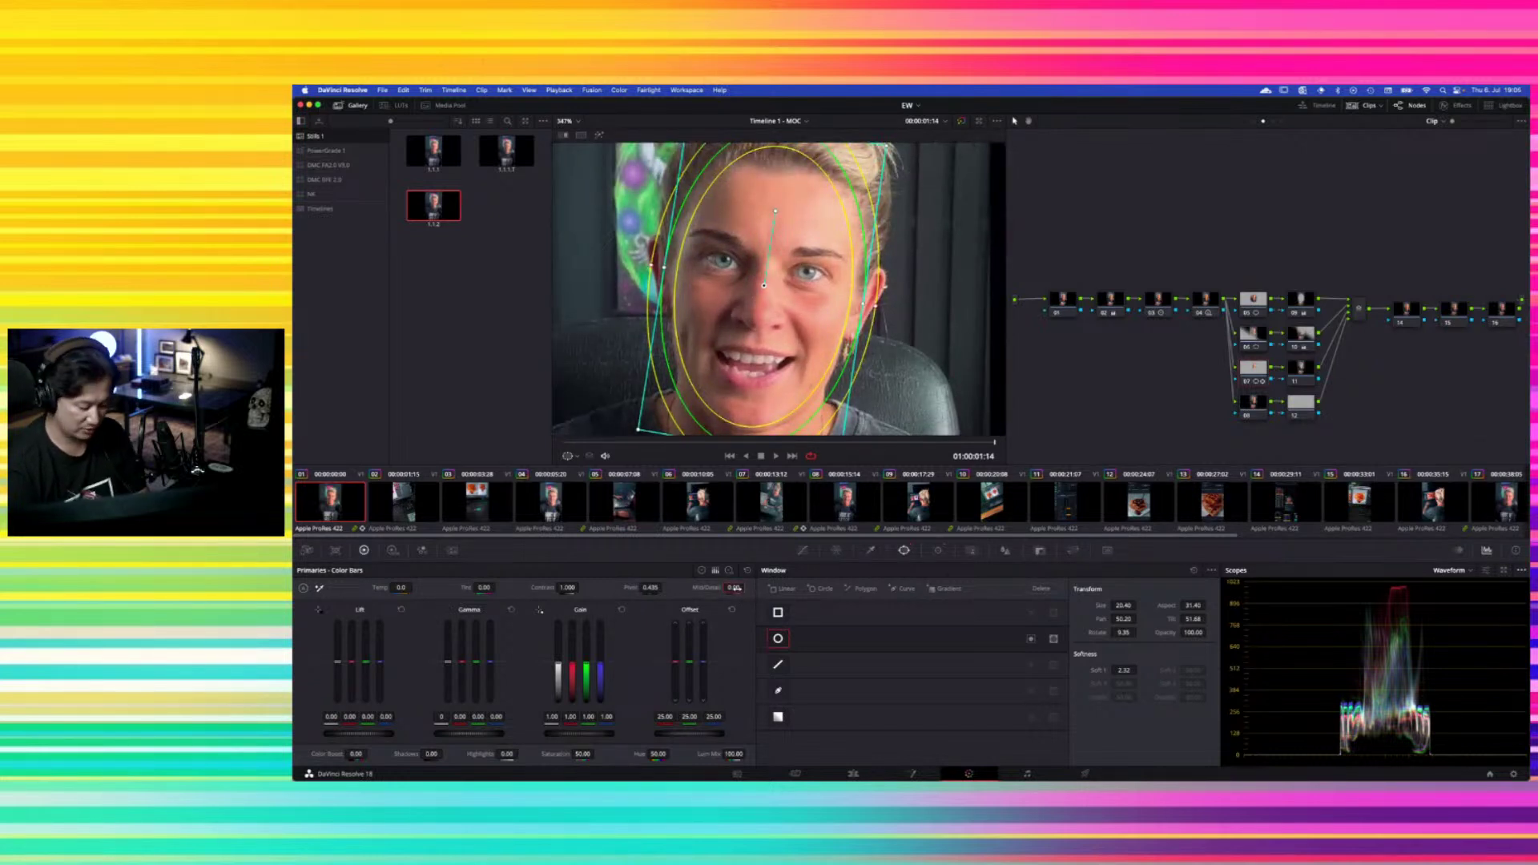
{"action": "left_click", "coordinate": [734, 588]}
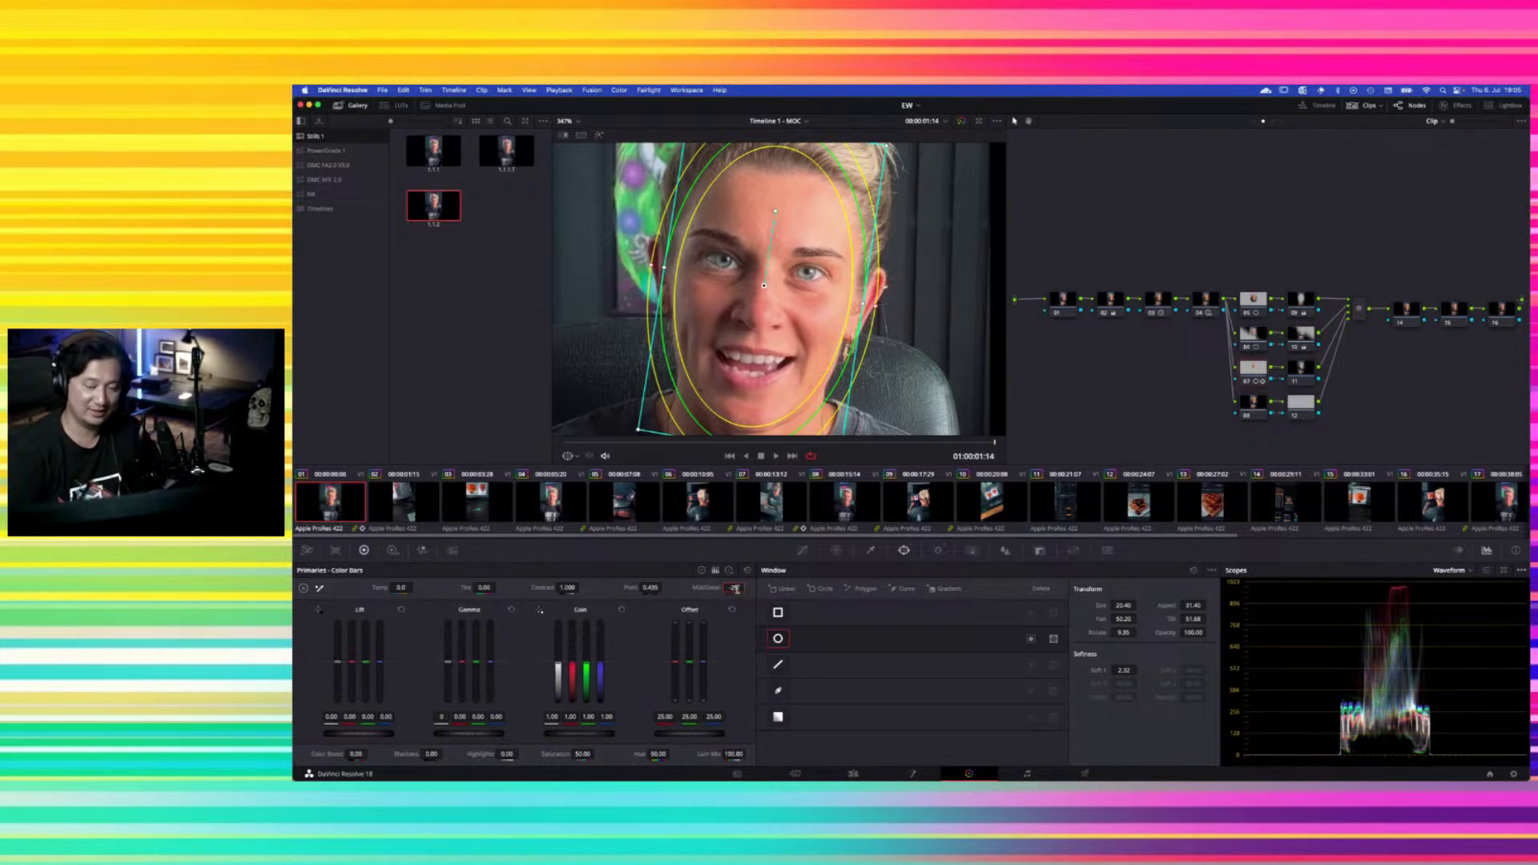
{"action": "type", "text": "-25"}
{"action": "key", "text": "Return"}
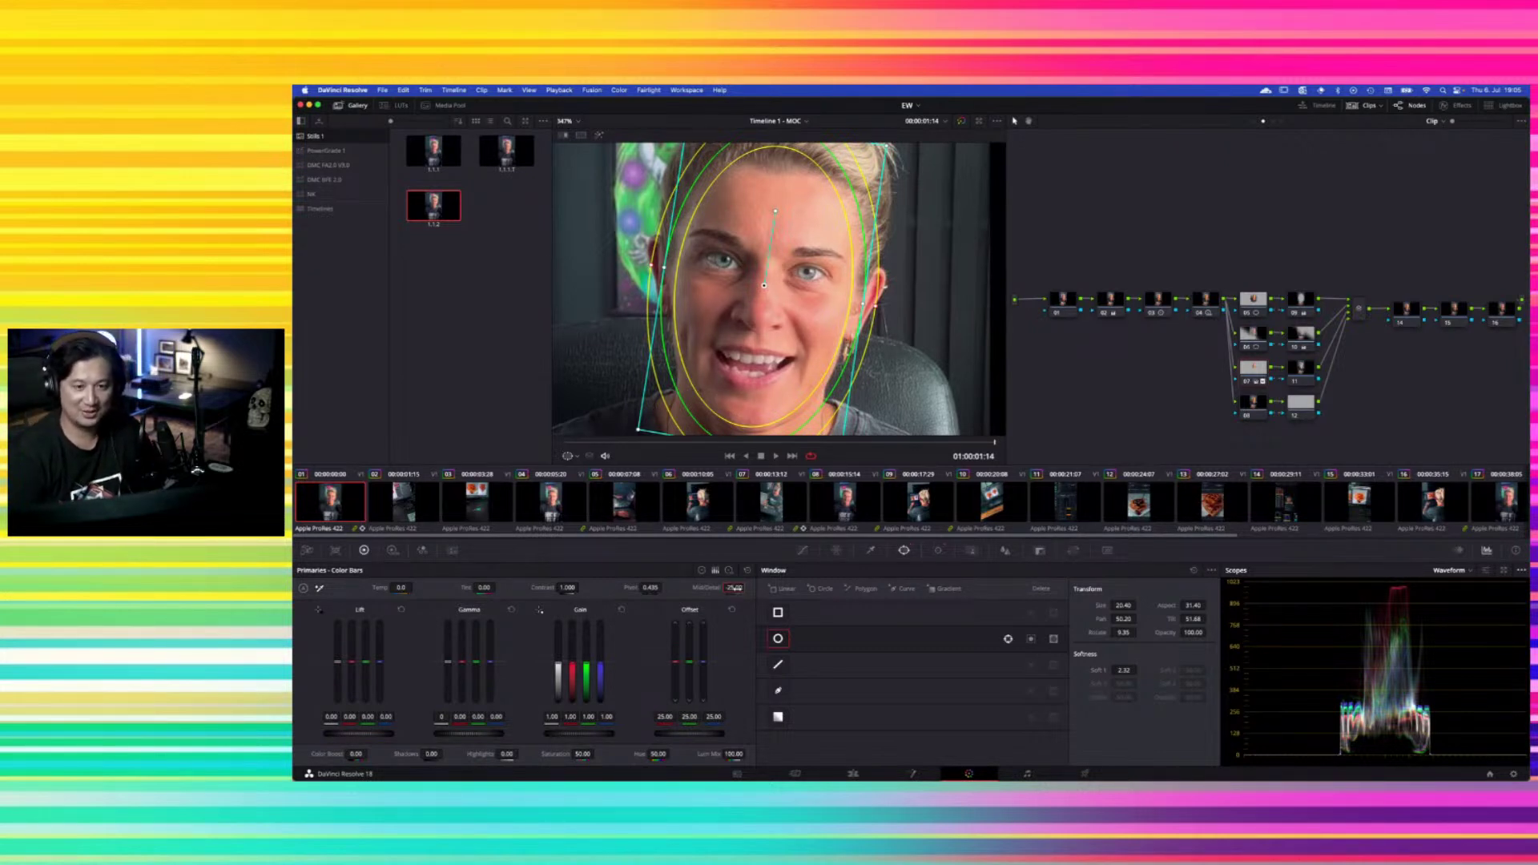
Compare the face with node 07 disabled and enabled, and fit the whole frame in the viewer
{"action": "left_click", "coordinate": [1248, 383]}
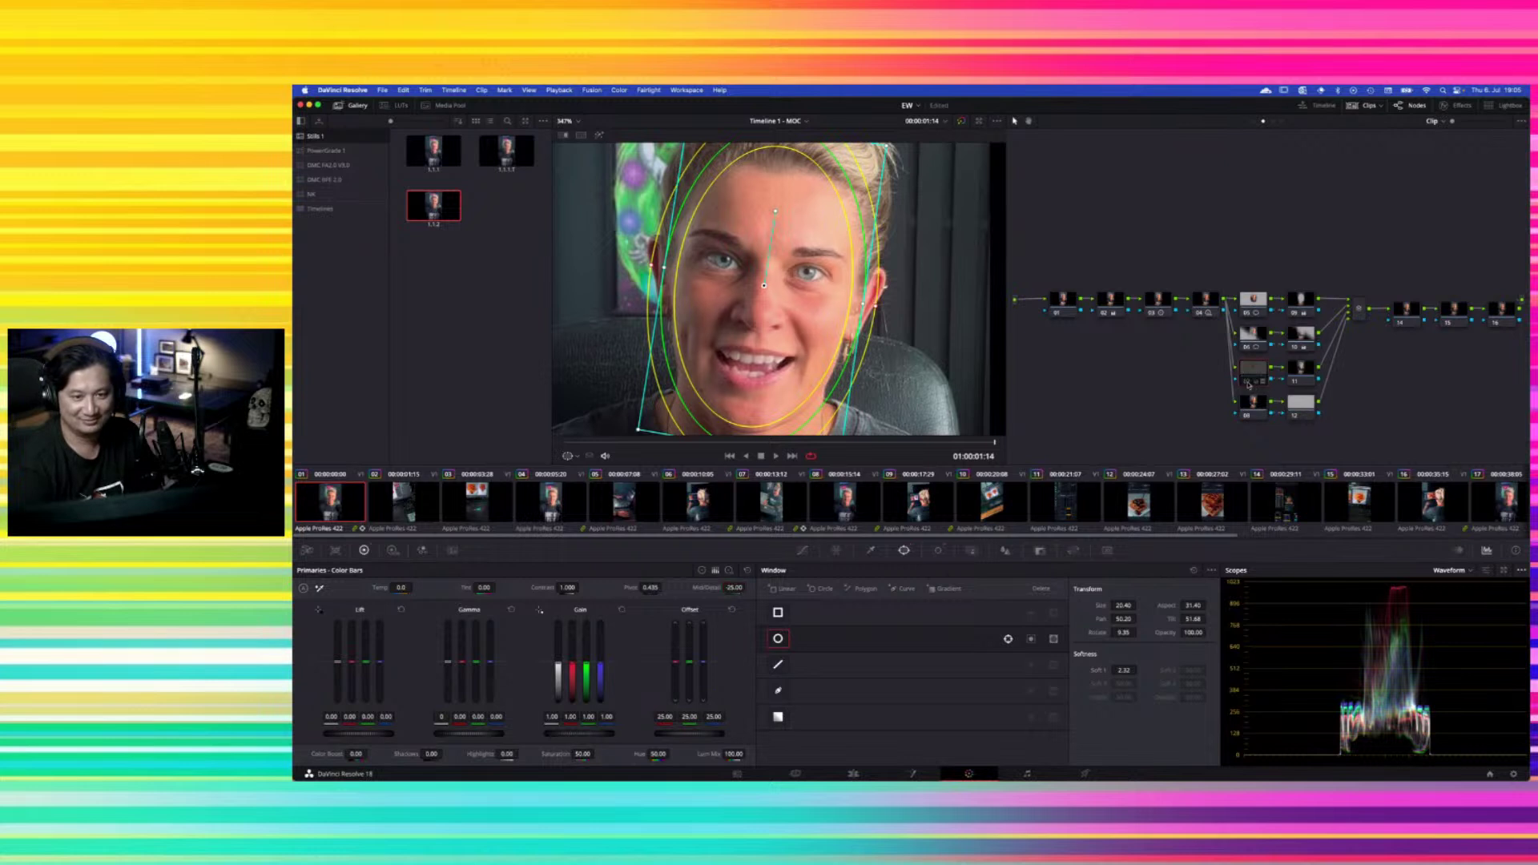
{"action": "left_click", "coordinate": [1248, 383]}
{"action": "left_click", "coordinate": [1247, 382]}
{"action": "left_click", "coordinate": [1248, 383]}
{"action": "left_click", "coordinate": [1247, 382]}
{"action": "left_click", "coordinate": [1248, 383]}
{"action": "left_click", "coordinate": [1248, 382]}
{"action": "left_click", "coordinate": [1247, 382]}
{"action": "key", "text": "ctrl+d"}
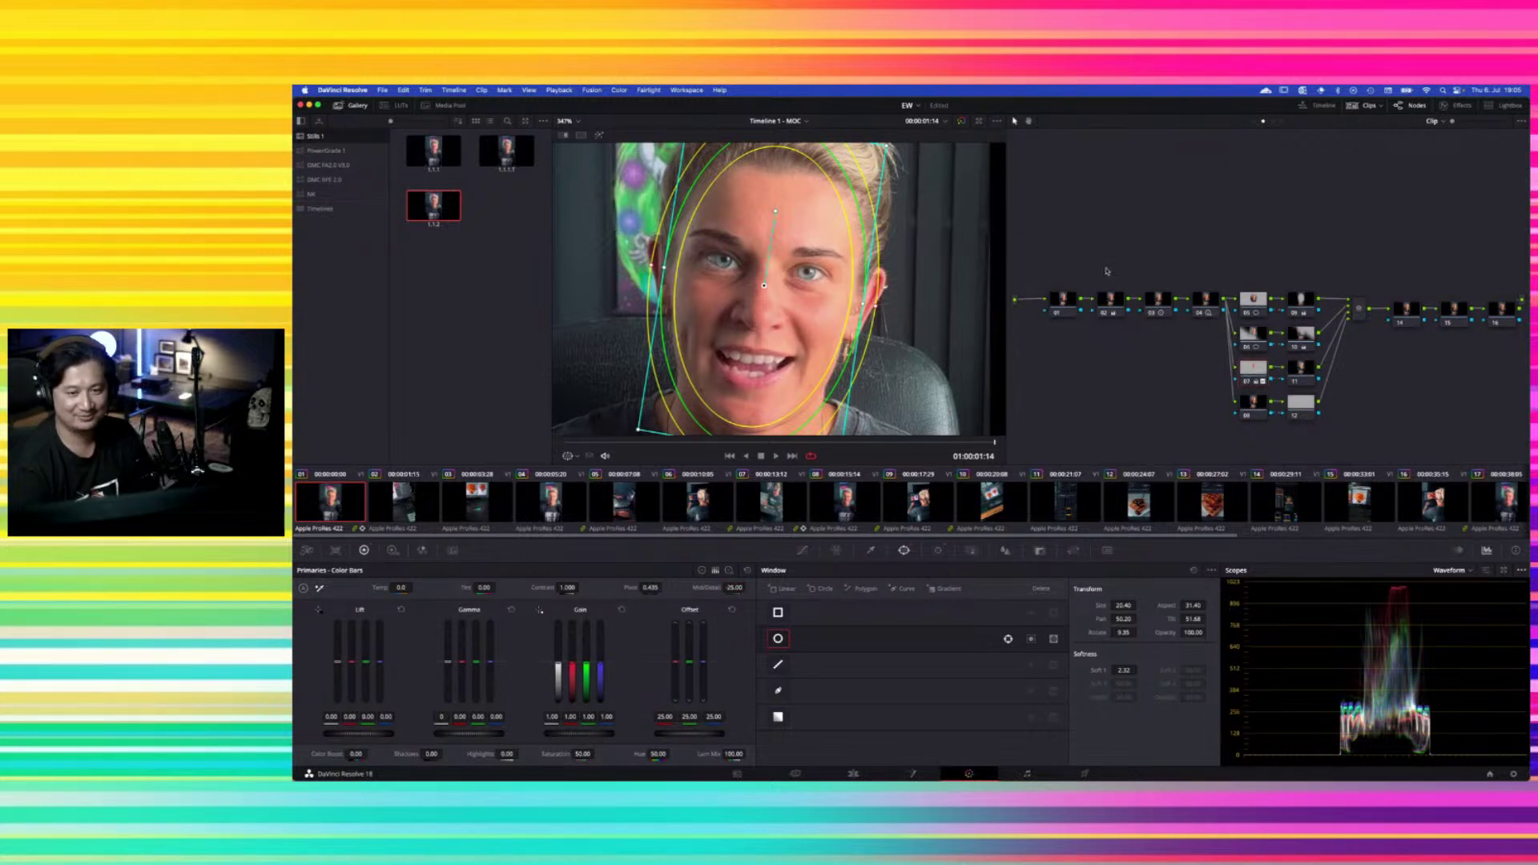
{"action": "left_click", "coordinate": [1187, 361]}
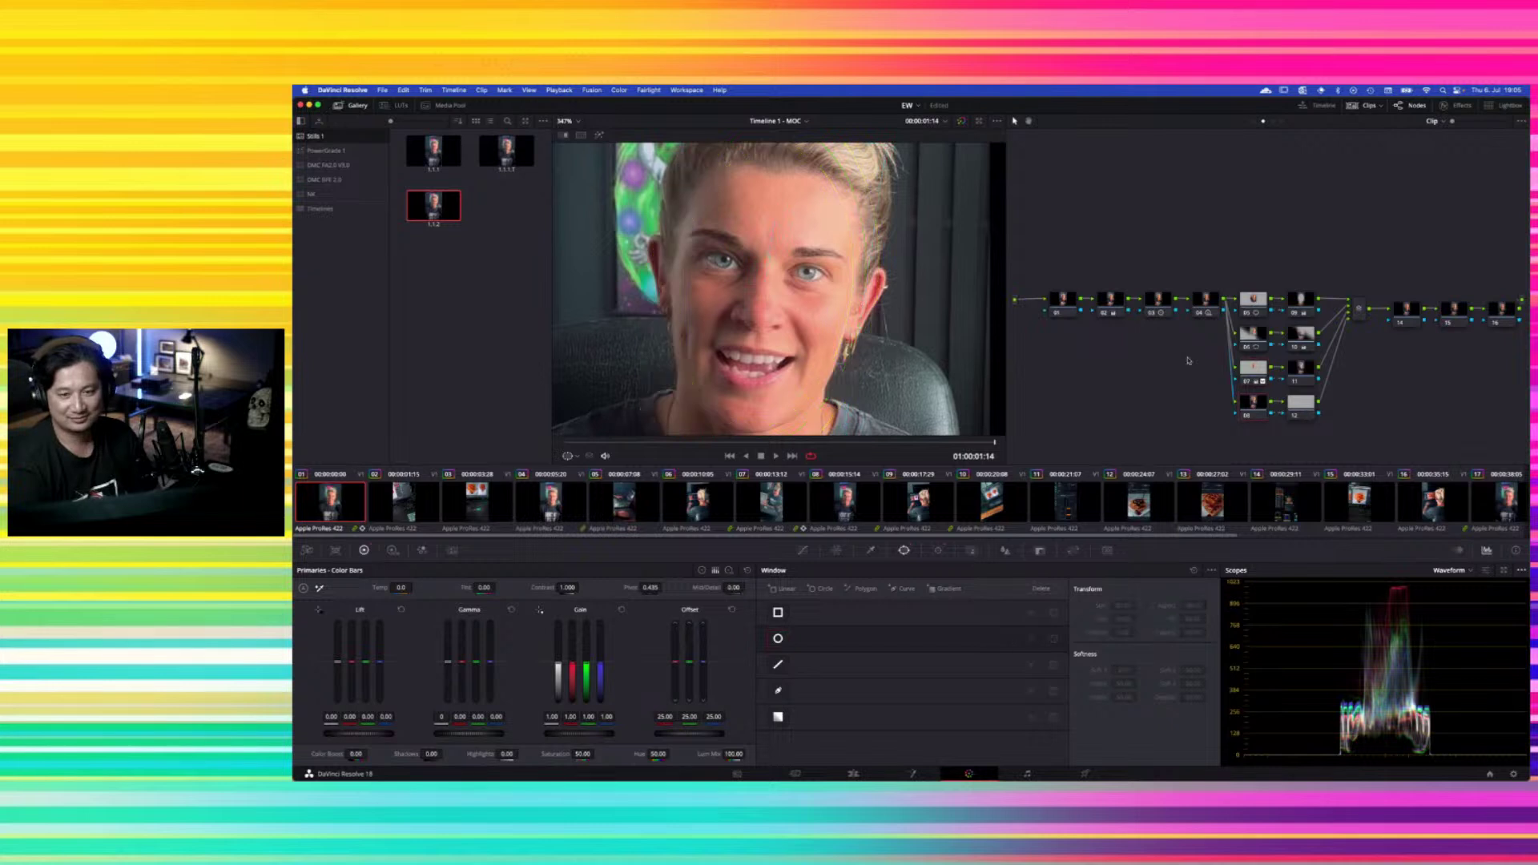
{"action": "left_click", "coordinate": [570, 121]}
{"action": "left_click", "coordinate": [576, 141]}
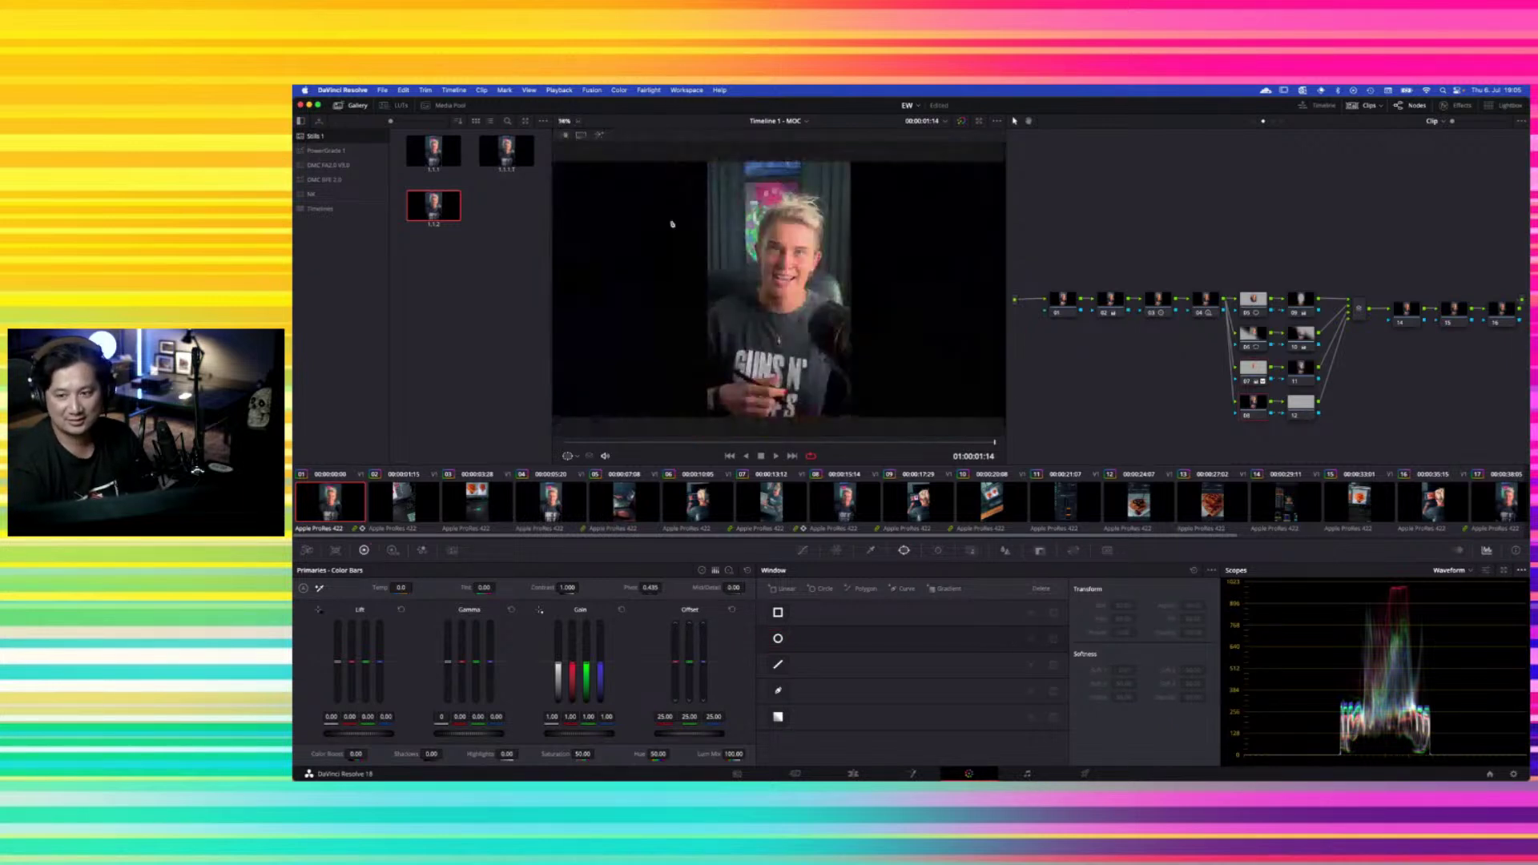
Move the first nodes and the parallel branch up in the node graph, and place the last three serial nodes beneath them
{"action": "left_click_drag", "start_coordinate": [1062, 262], "coordinate": [1380, 455]}
{"action": "right_click", "coordinate": [1359, 312]}
{"action": "left_click_drag", "start_coordinate": [1359, 314], "coordinate": [1361, 231]}
{"action": "left_click_drag", "start_coordinate": [1408, 287], "coordinate": [1304, 425]}
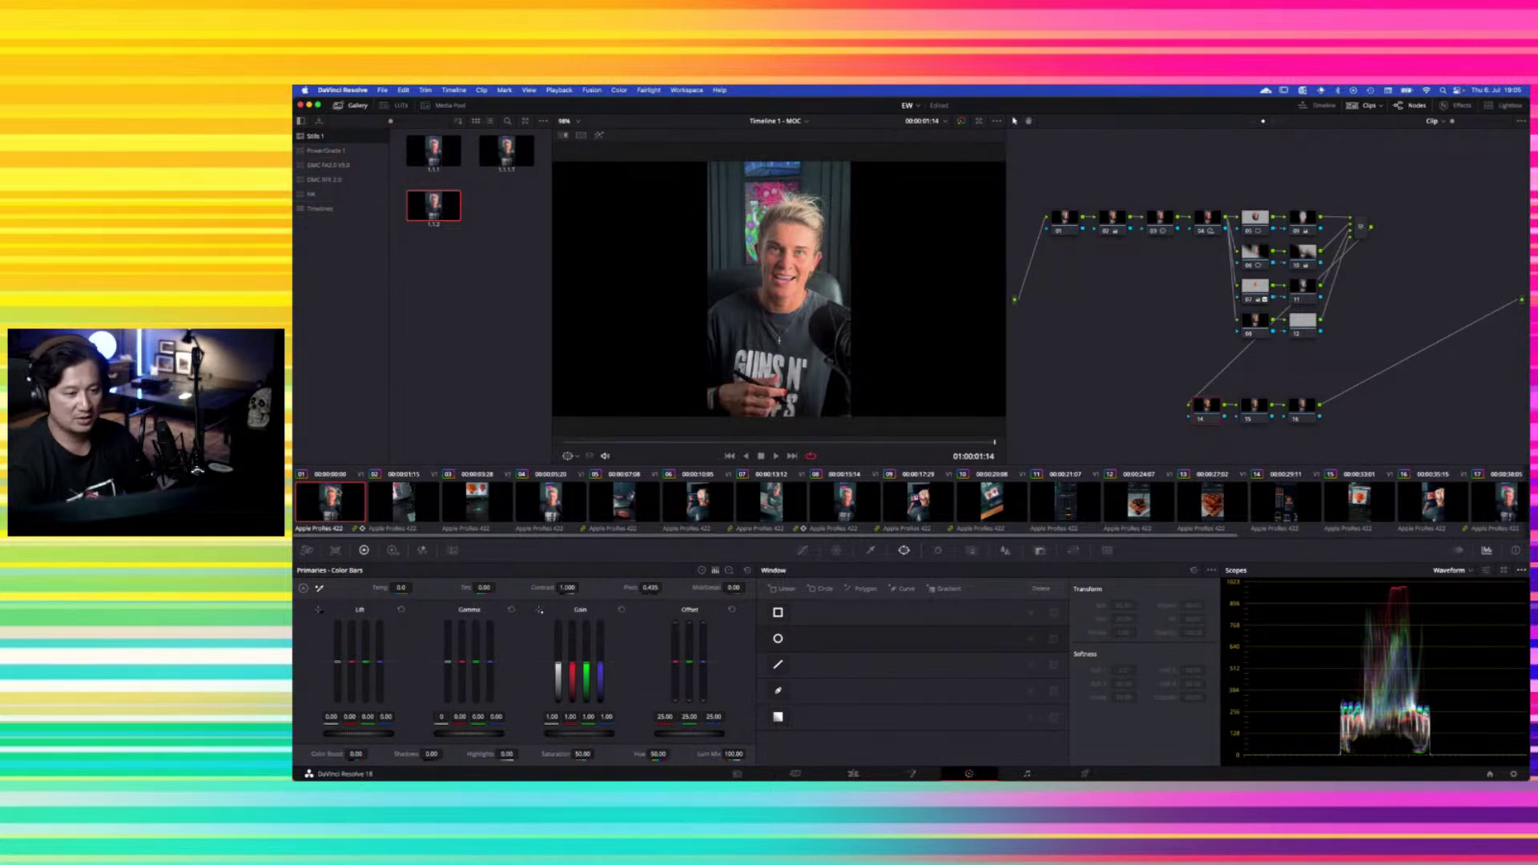
Copy the first clip's full node grade onto the fourth clip in the timeline
{"action": "left_click", "coordinate": [551, 503]}
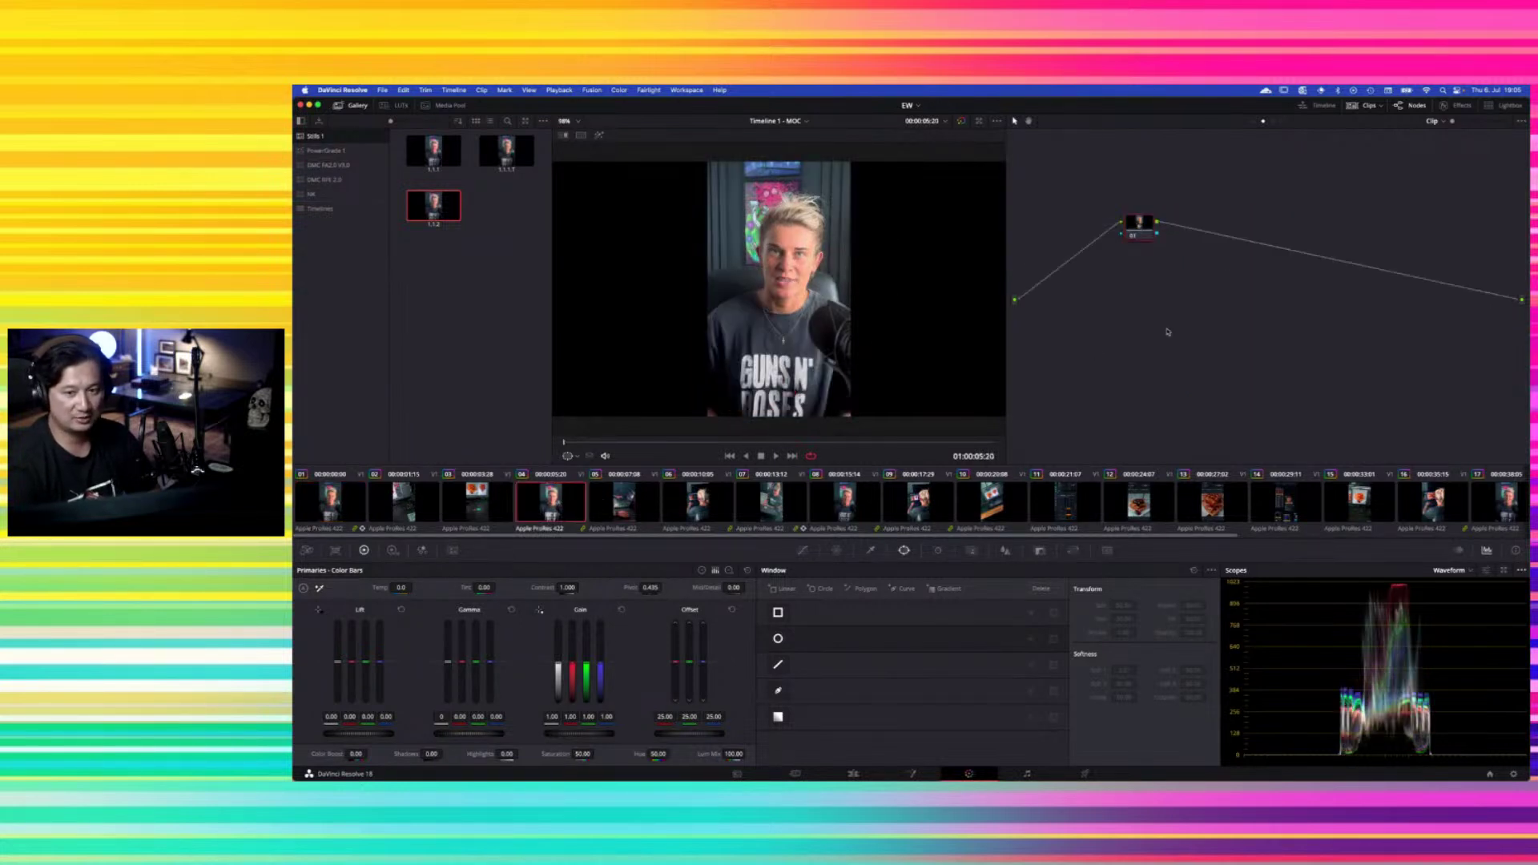
{"action": "middle_click", "coordinate": [332, 508]}
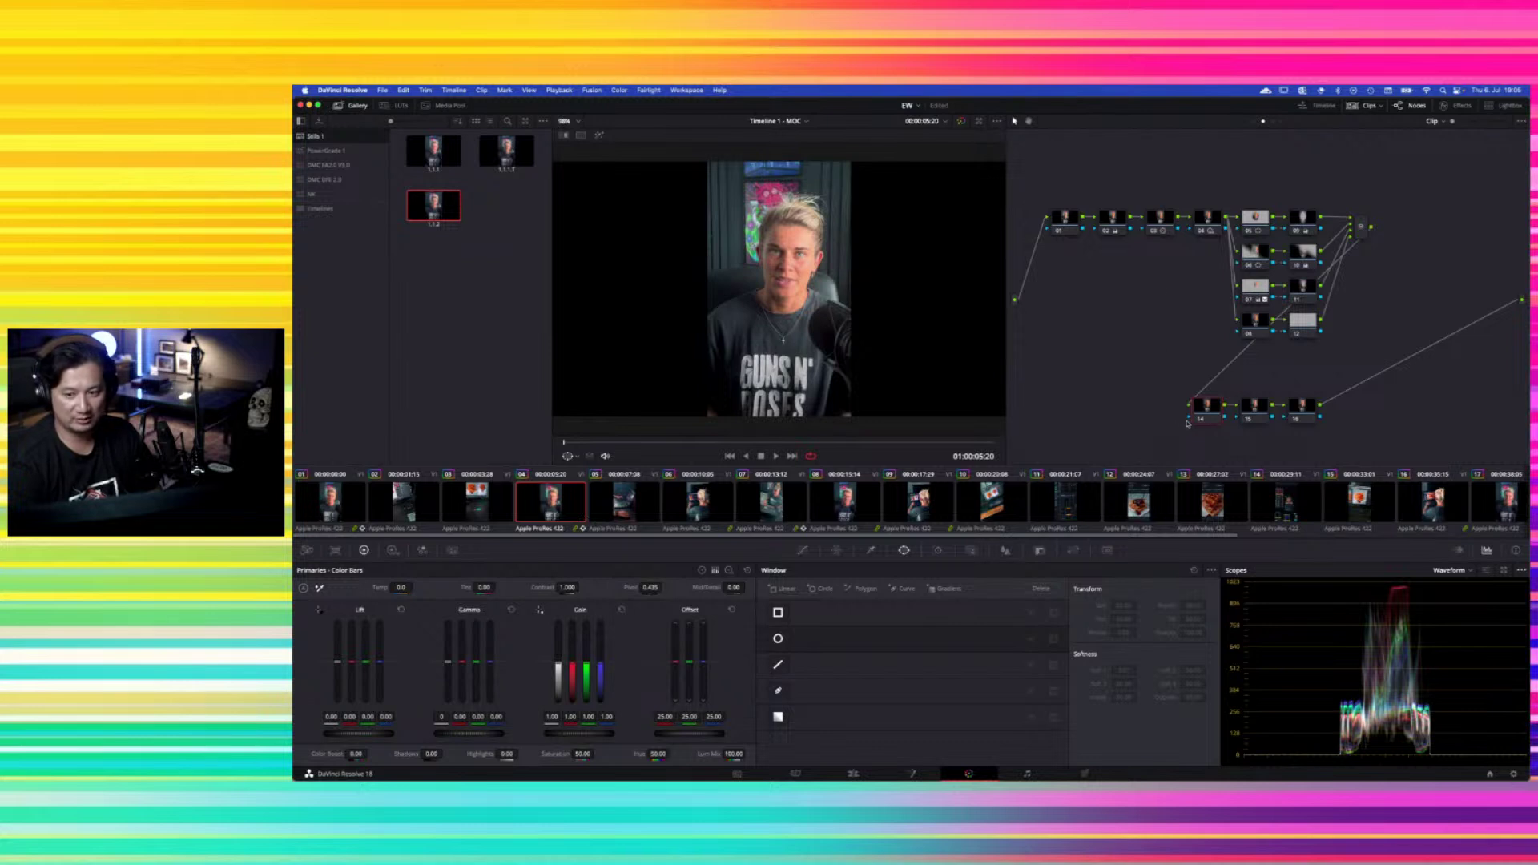
Cool node 14's temperature to about -700 on the first clip, ripple the change to the current group, and check the fourth clip
{"action": "left_click", "coordinate": [324, 501]}
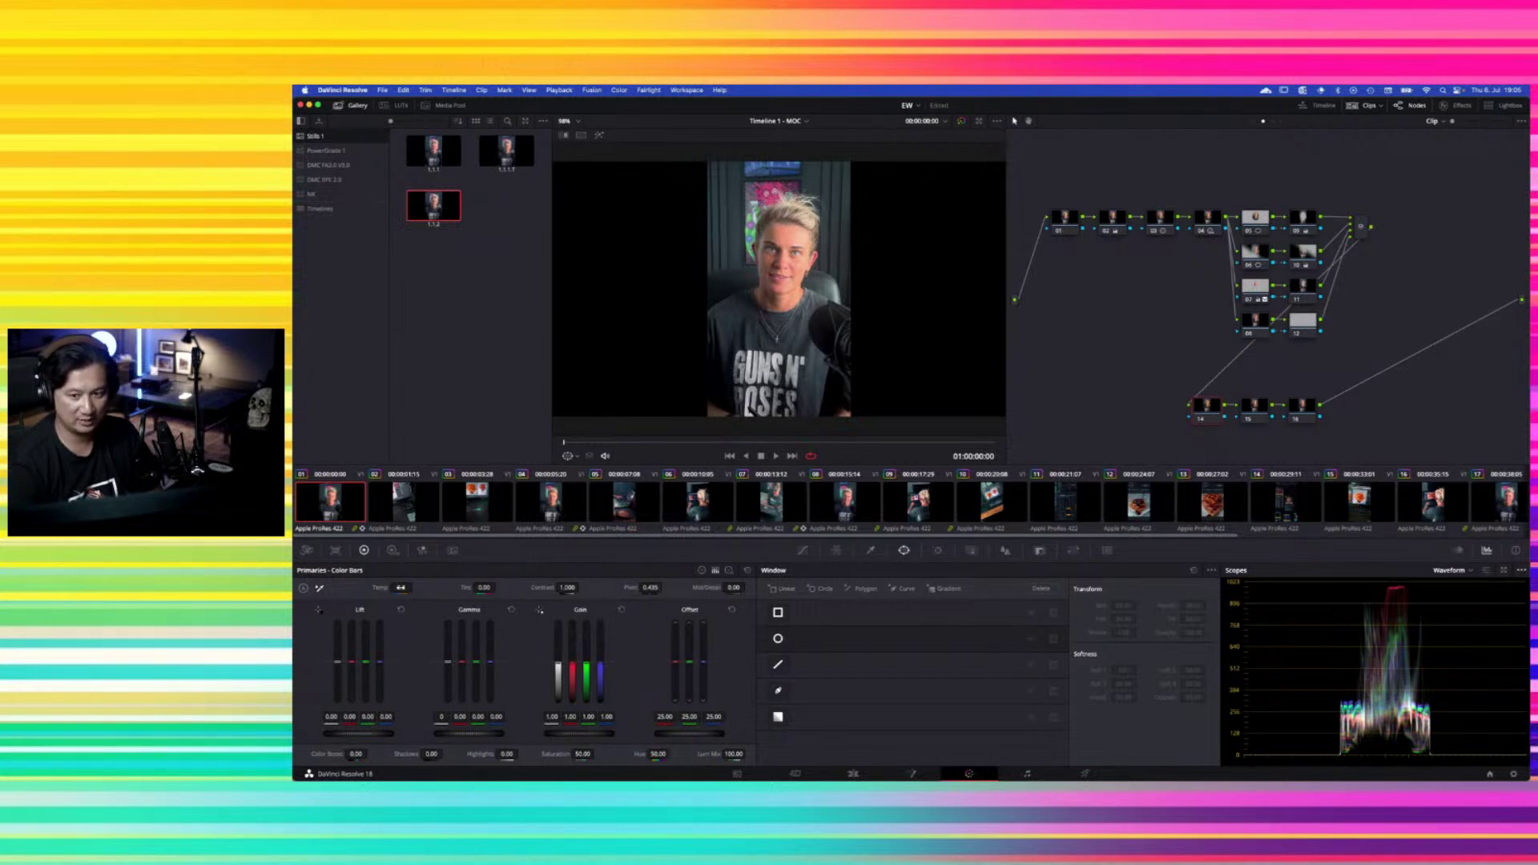
{"action": "left_click_drag", "start_coordinate": [401, 587], "coordinate": [370, 587]}
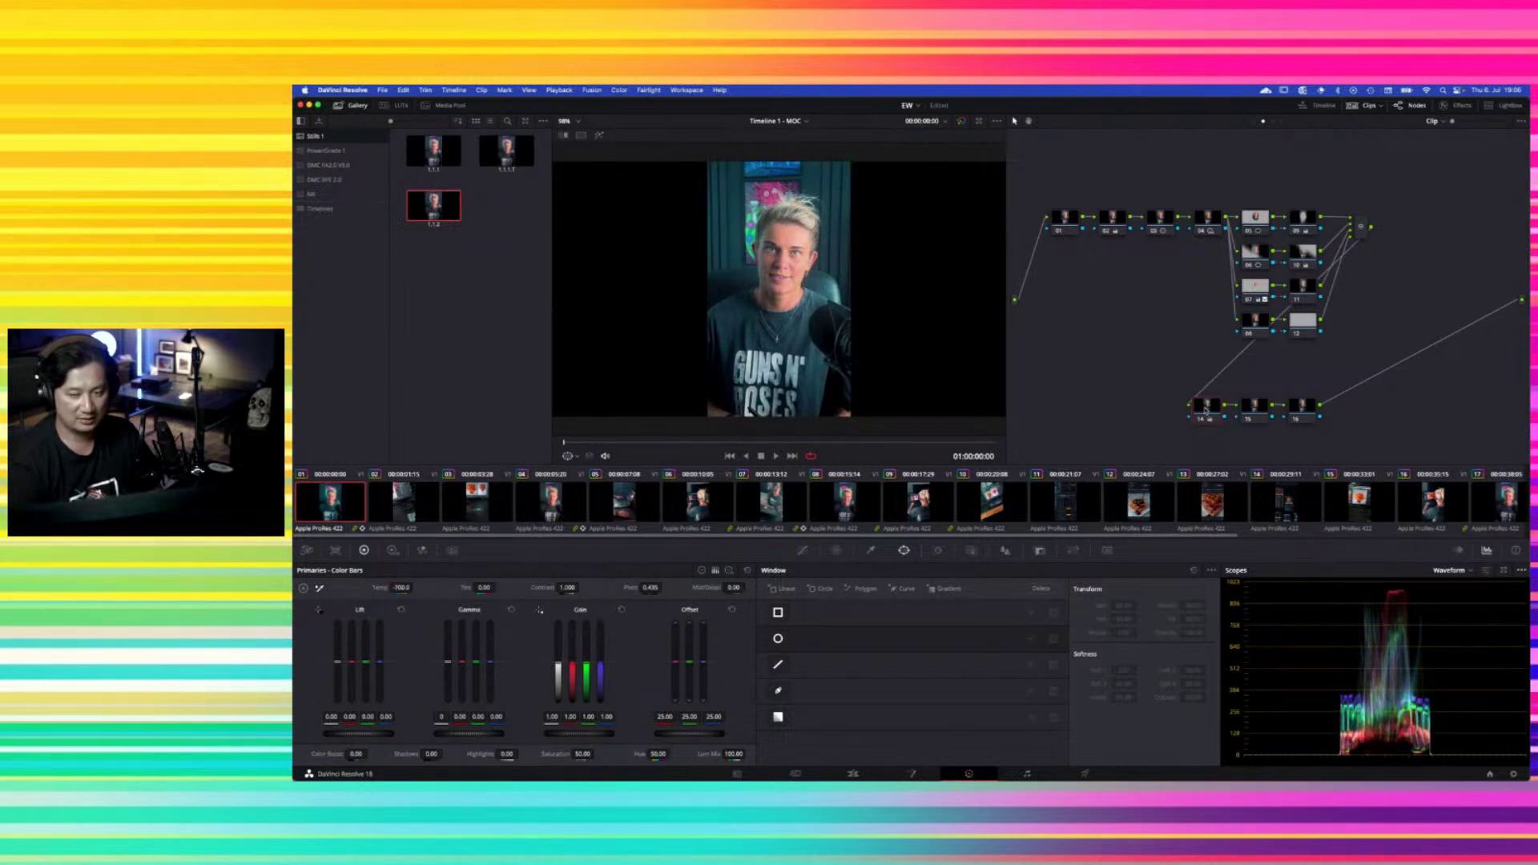
{"action": "left_click", "coordinate": [619, 90]}
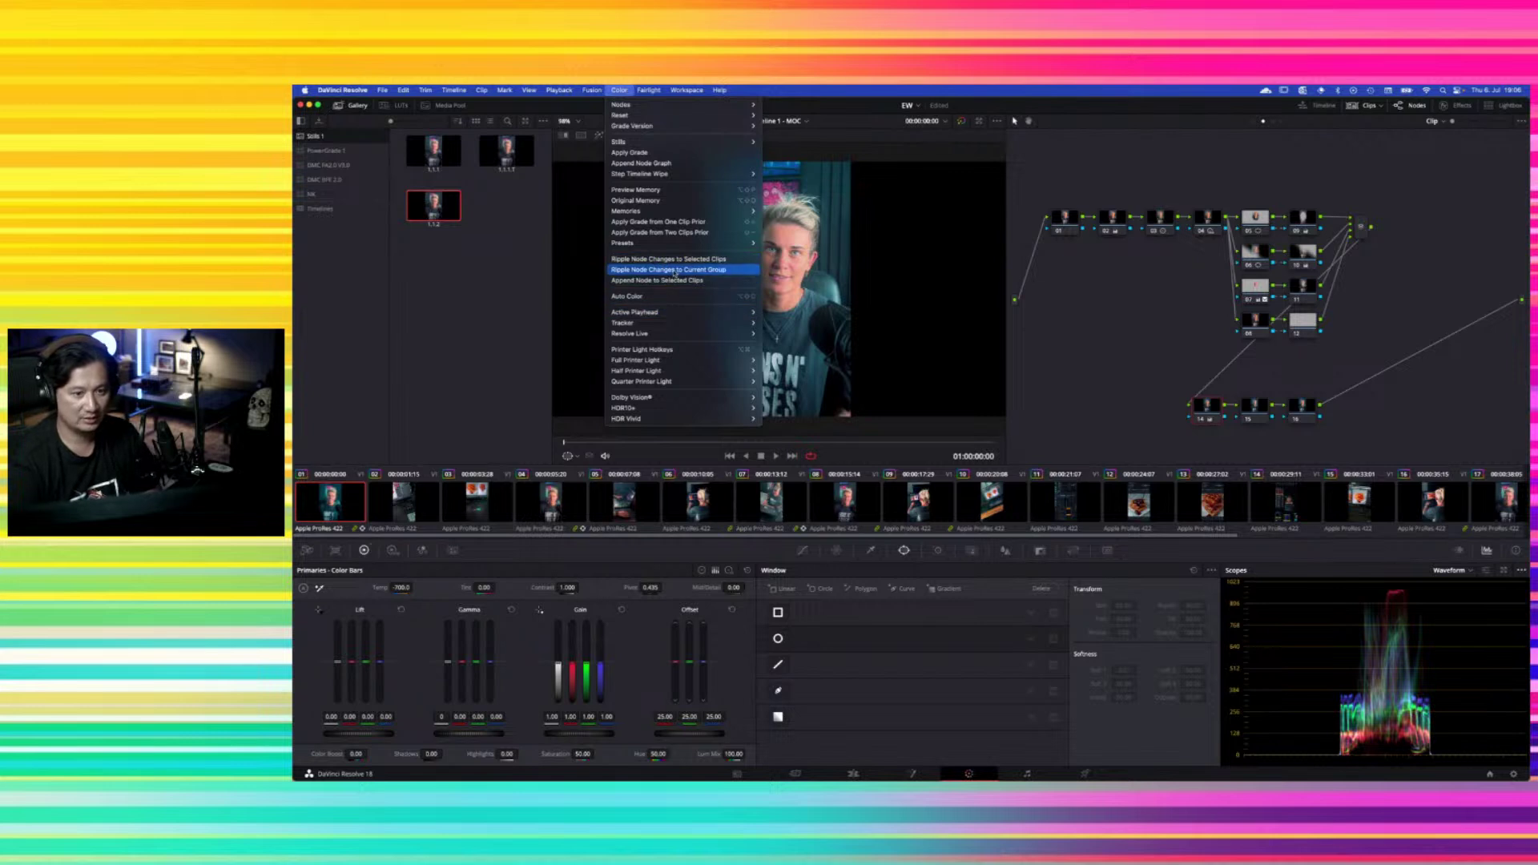
{"action": "left_click", "coordinate": [675, 271]}
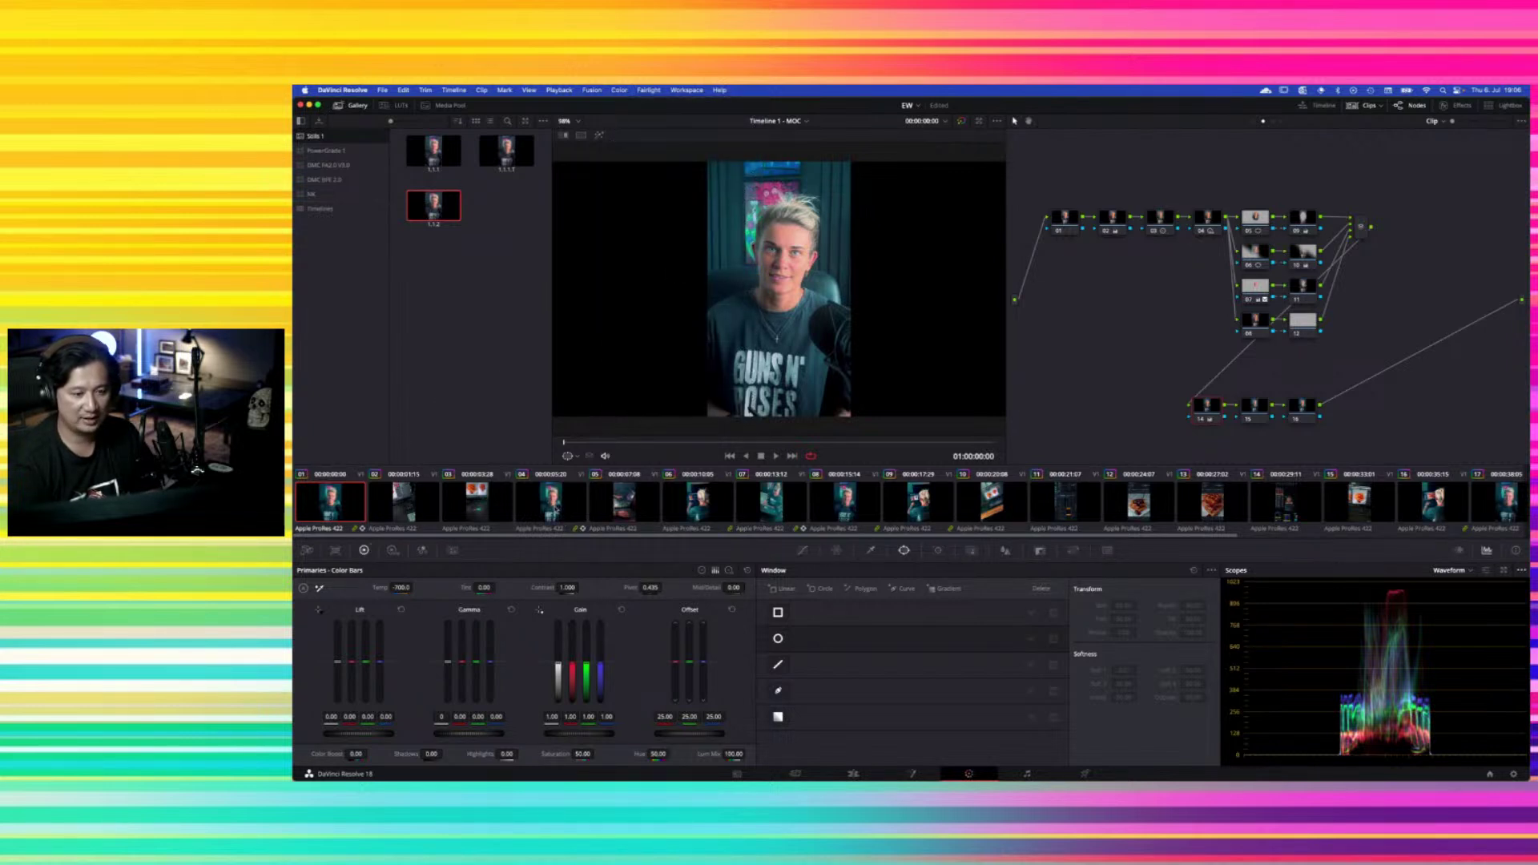
{"action": "left_click", "coordinate": [572, 508]}
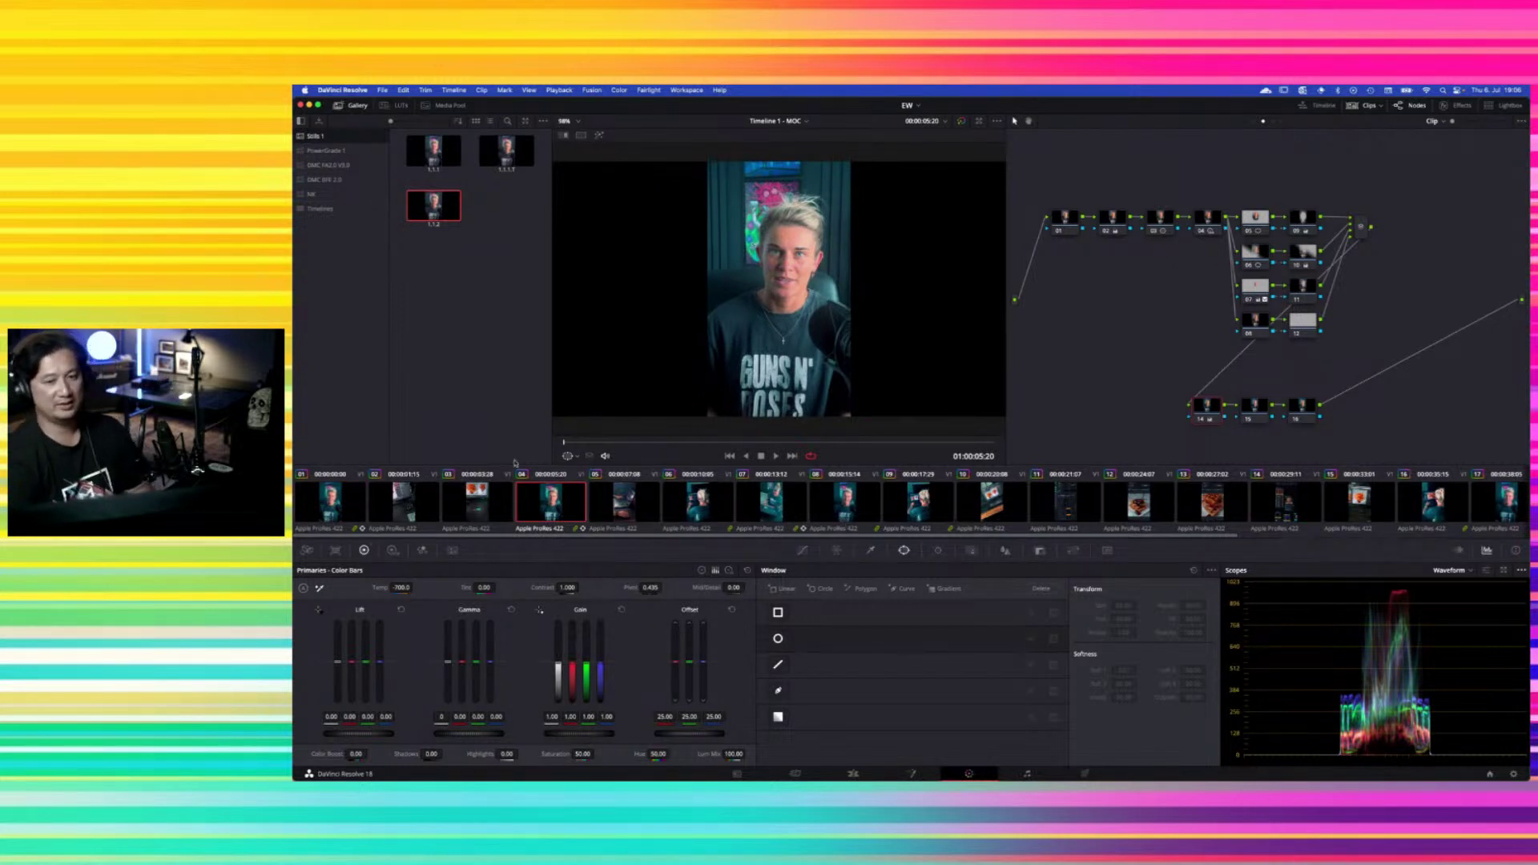
{"action": "left_click", "coordinate": [321, 509]}
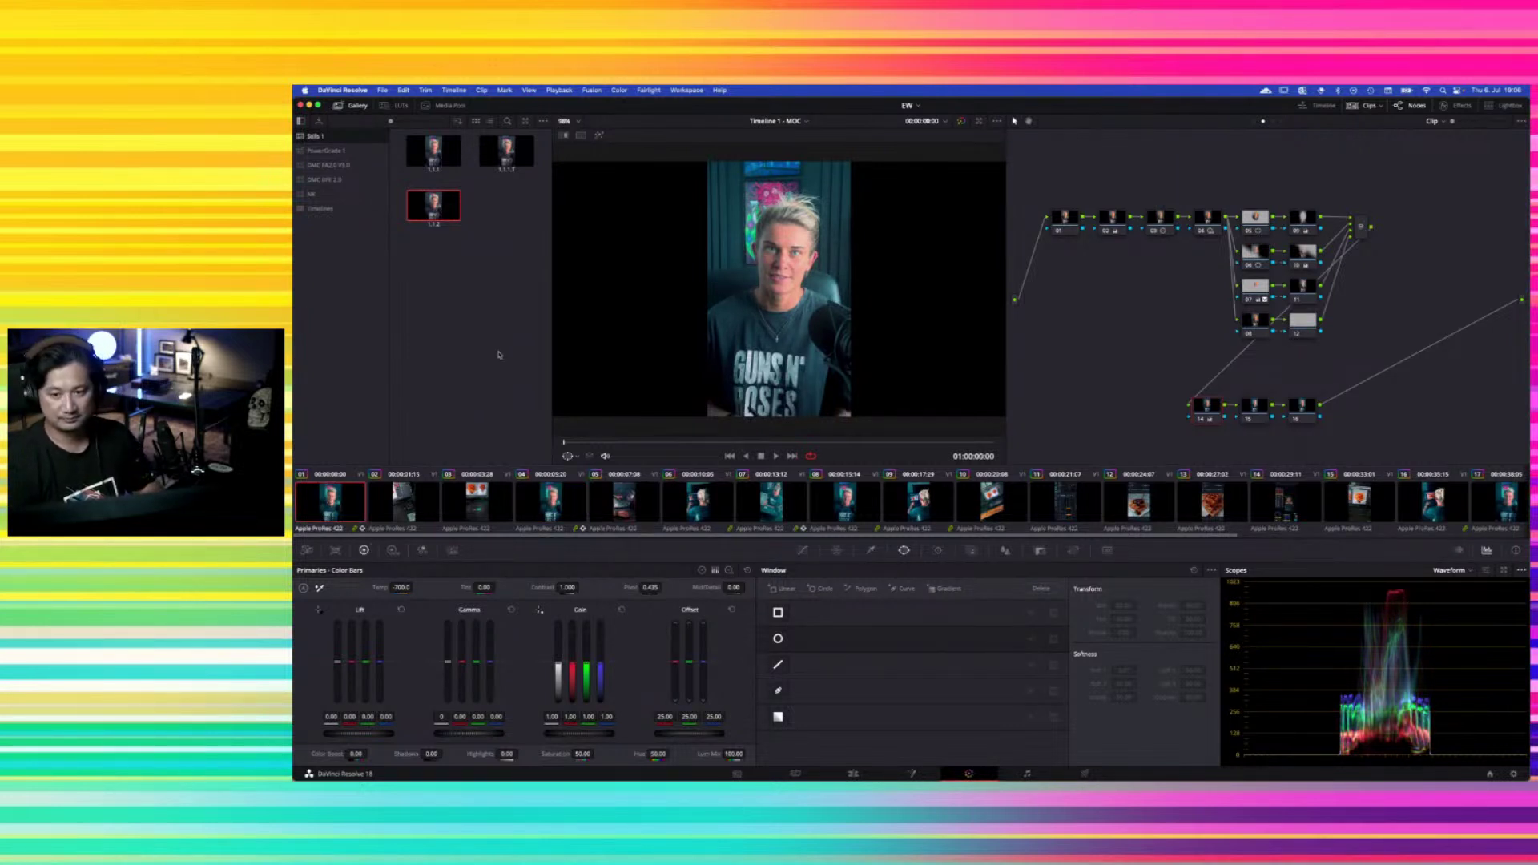
Switch to Chrome, open the Events page of the Maxon site, and look over the upcoming event listings
{"action": "left_click", "coordinate": [479, 377]}
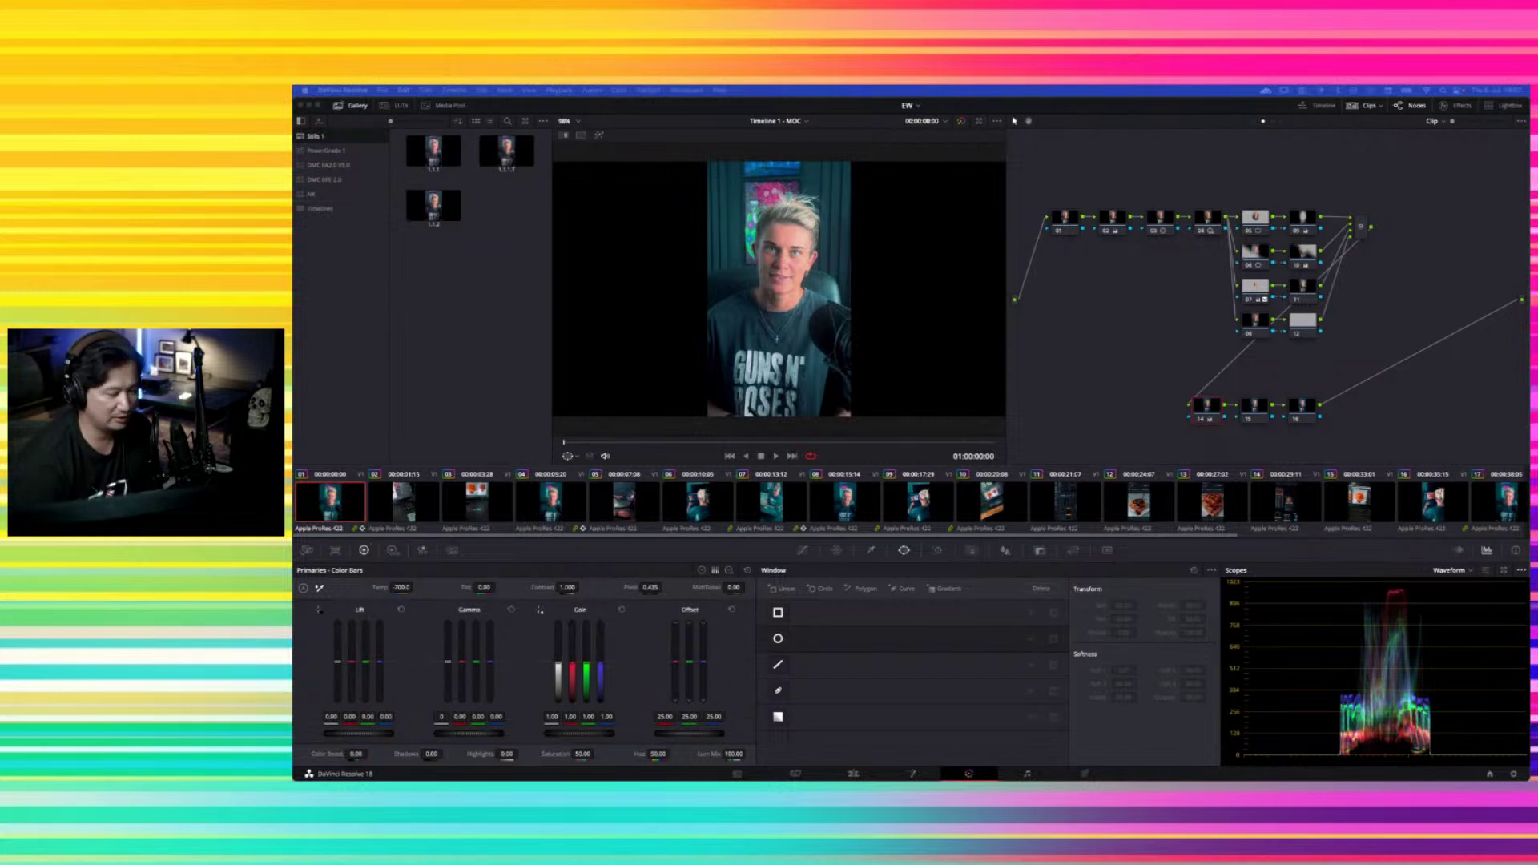
{"action": "left_click", "coordinate": [310, 107]}
{"action": "key", "text": "ctrl+Tab"}
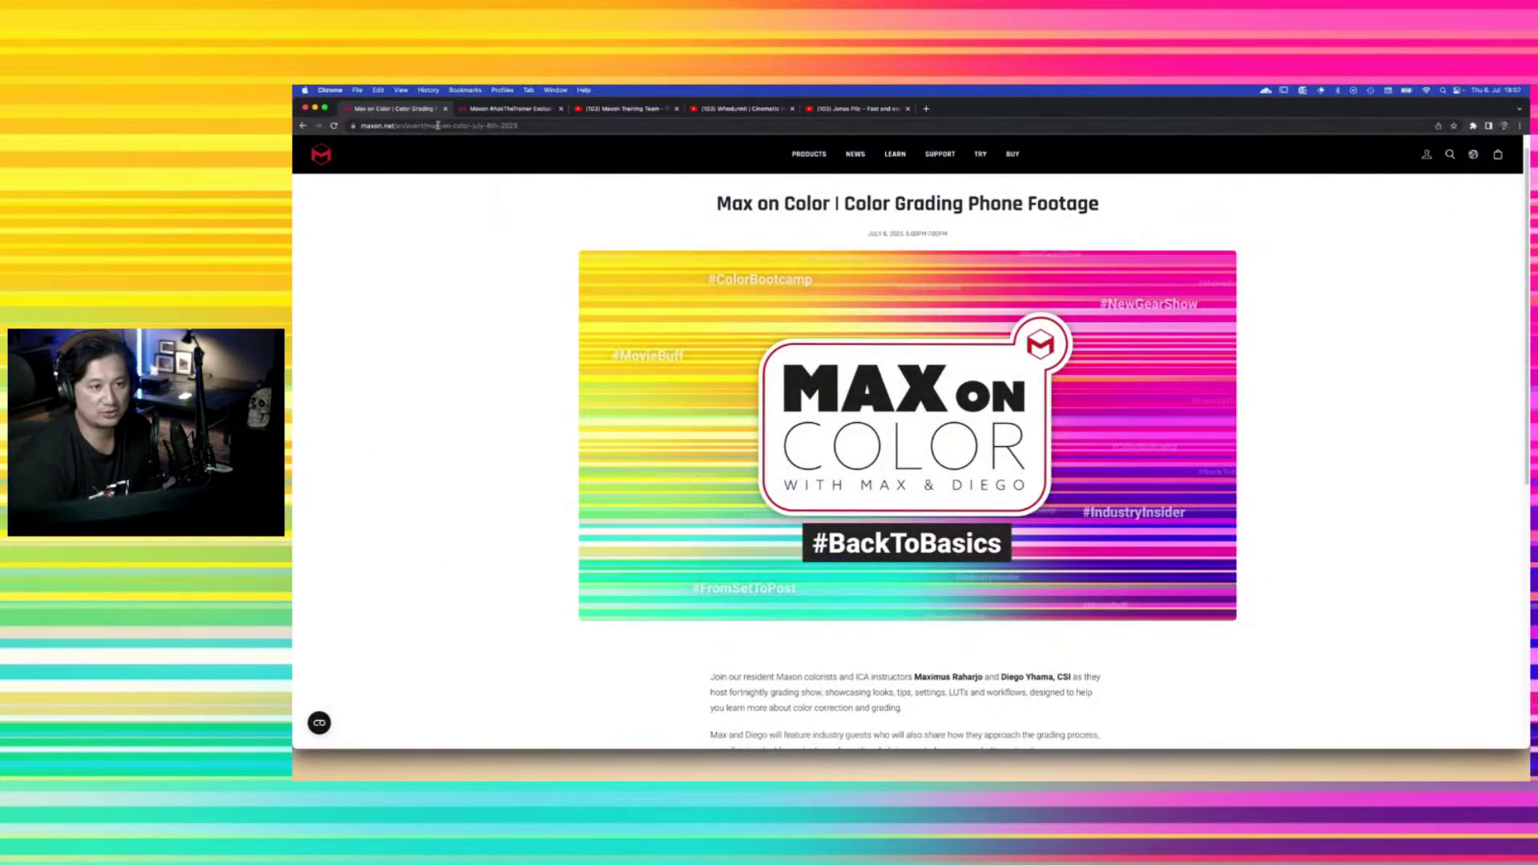
{"action": "mouse_move", "coordinate": [853, 156]}
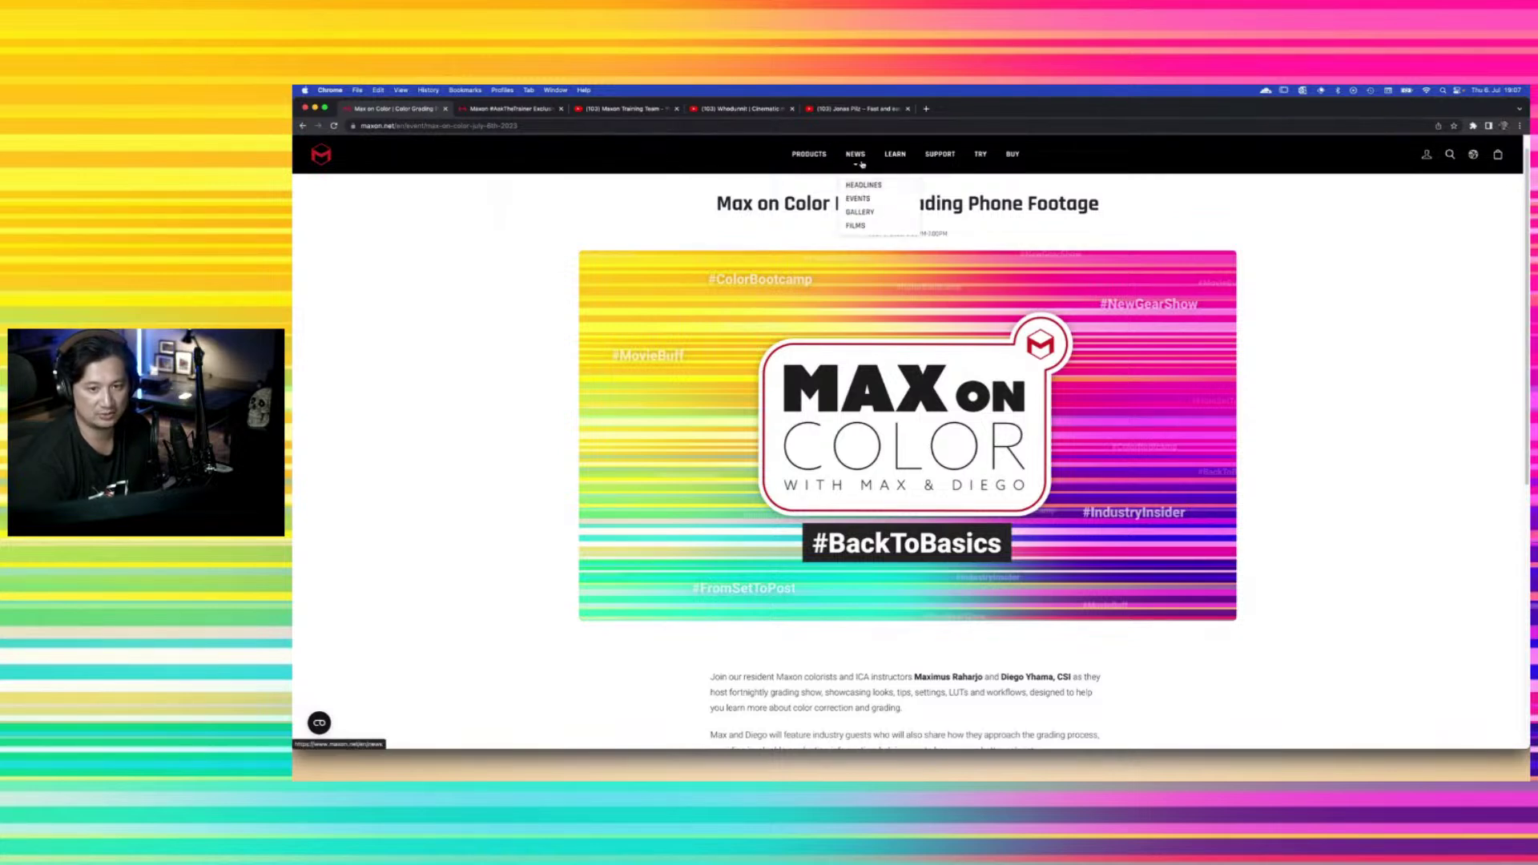
{"action": "left_click", "coordinate": [858, 197]}
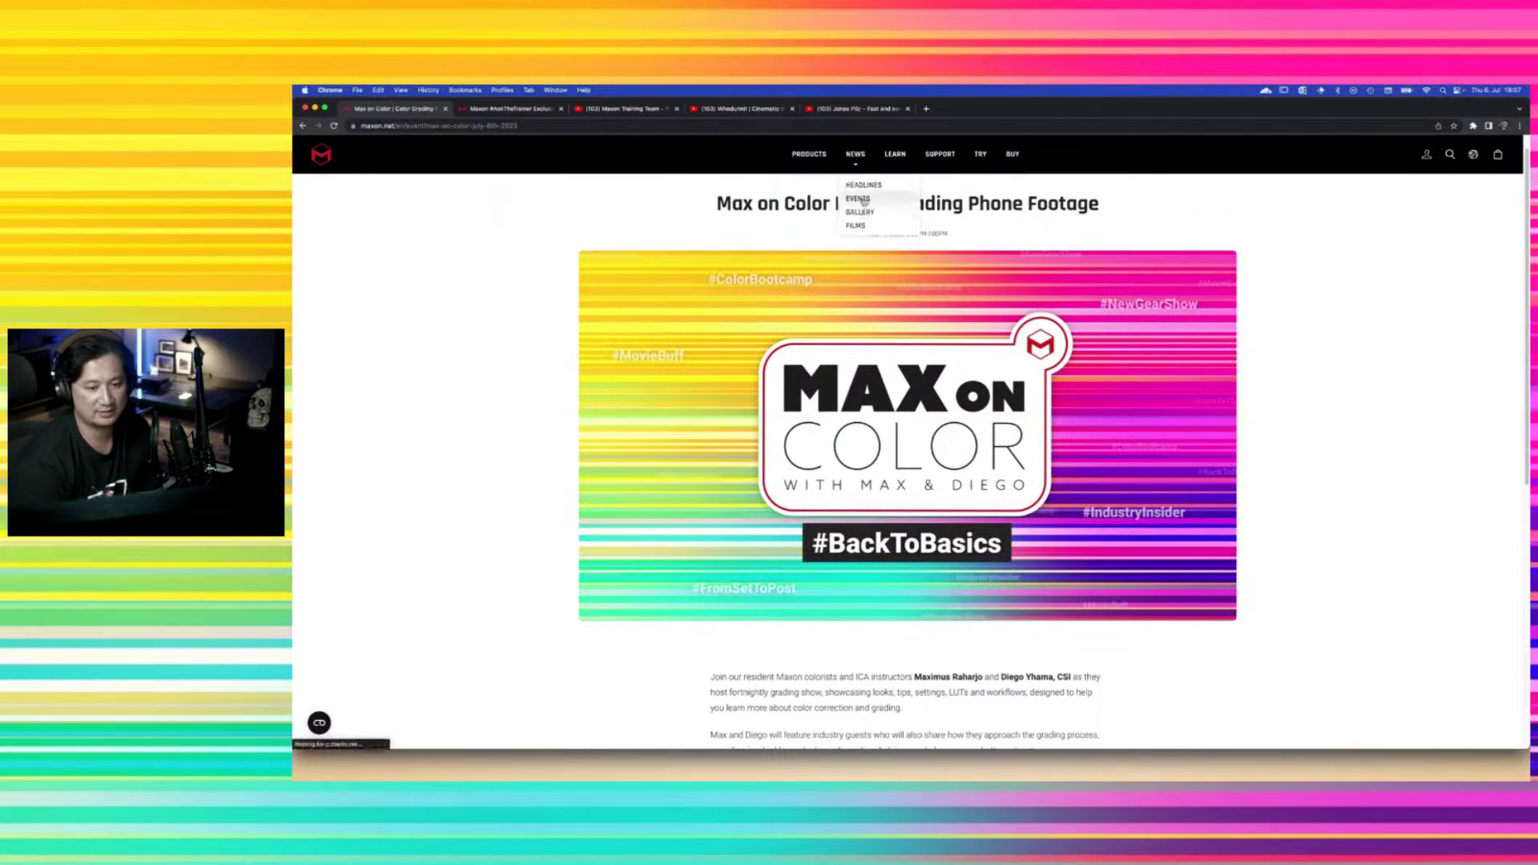
{"action": "scroll", "coordinate": [609, 496], "scroll_direction": "down", "scroll_amount": 3}
{"action": "scroll", "coordinate": [1182, 357], "scroll_direction": "up", "scroll_amount": 2}
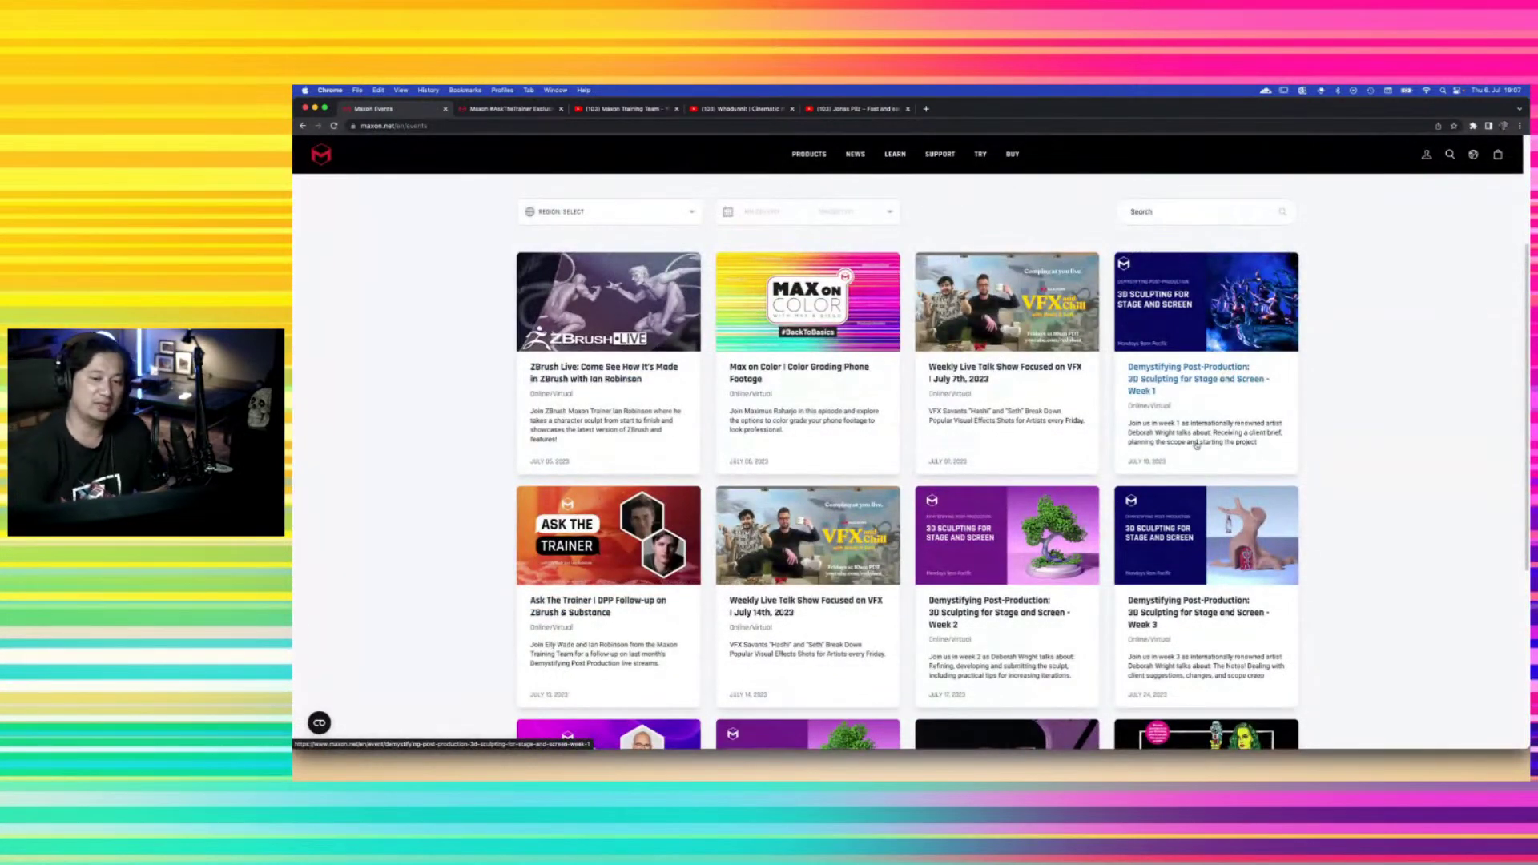
{"action": "scroll", "coordinate": [808, 360], "scroll_direction": "down", "scroll_amount": 1}
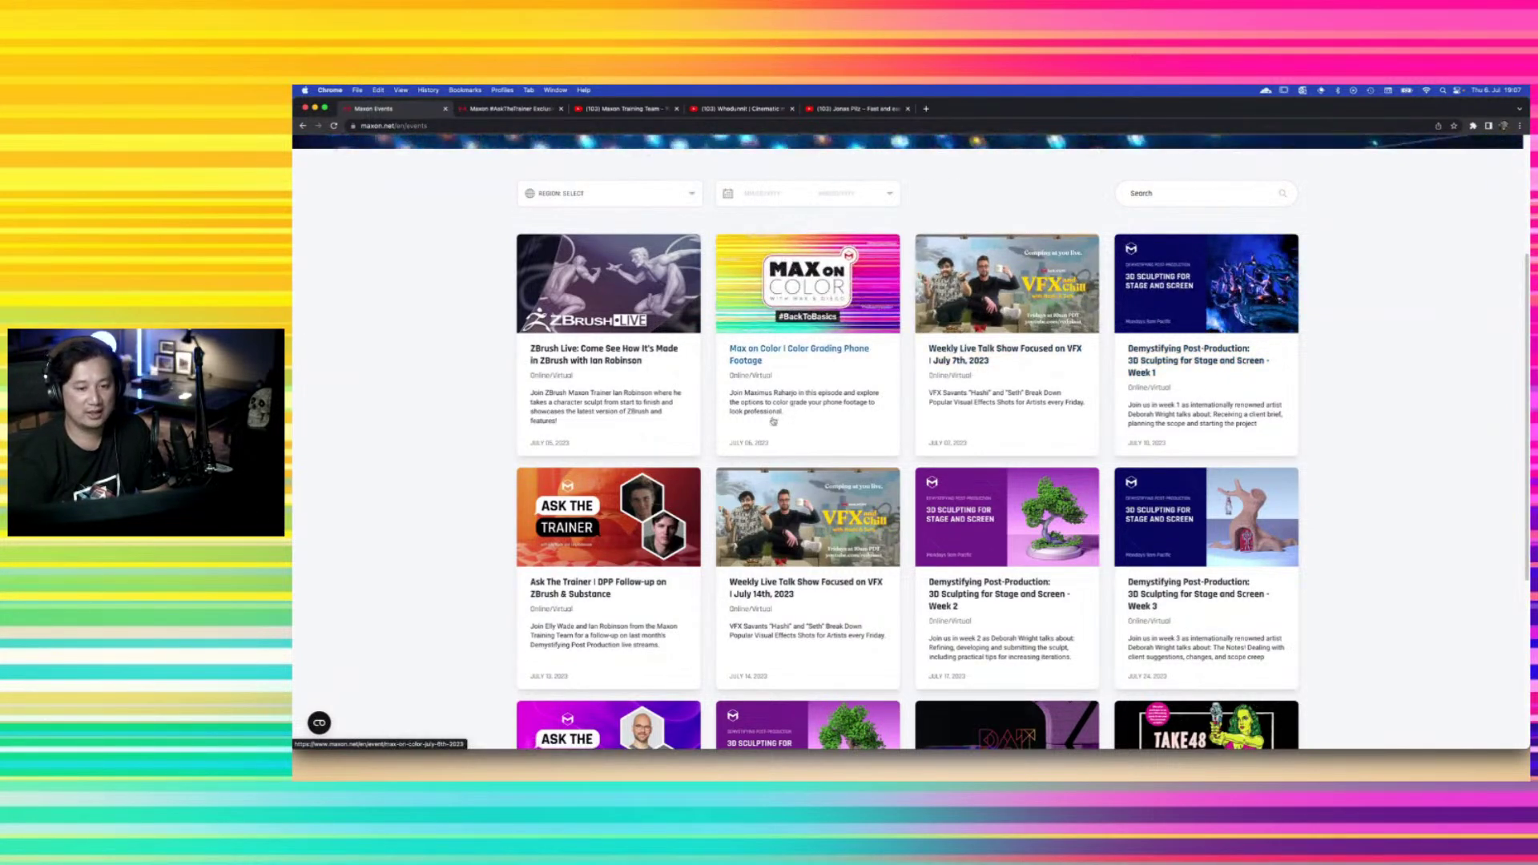
View the open #AskTheTrainer merch store, the Maxon Training Team channel, the iPhone 13 Whodunnit video and the FMX 2023 VFX workflows video
{"action": "key", "text": "ctrl+Tab"}
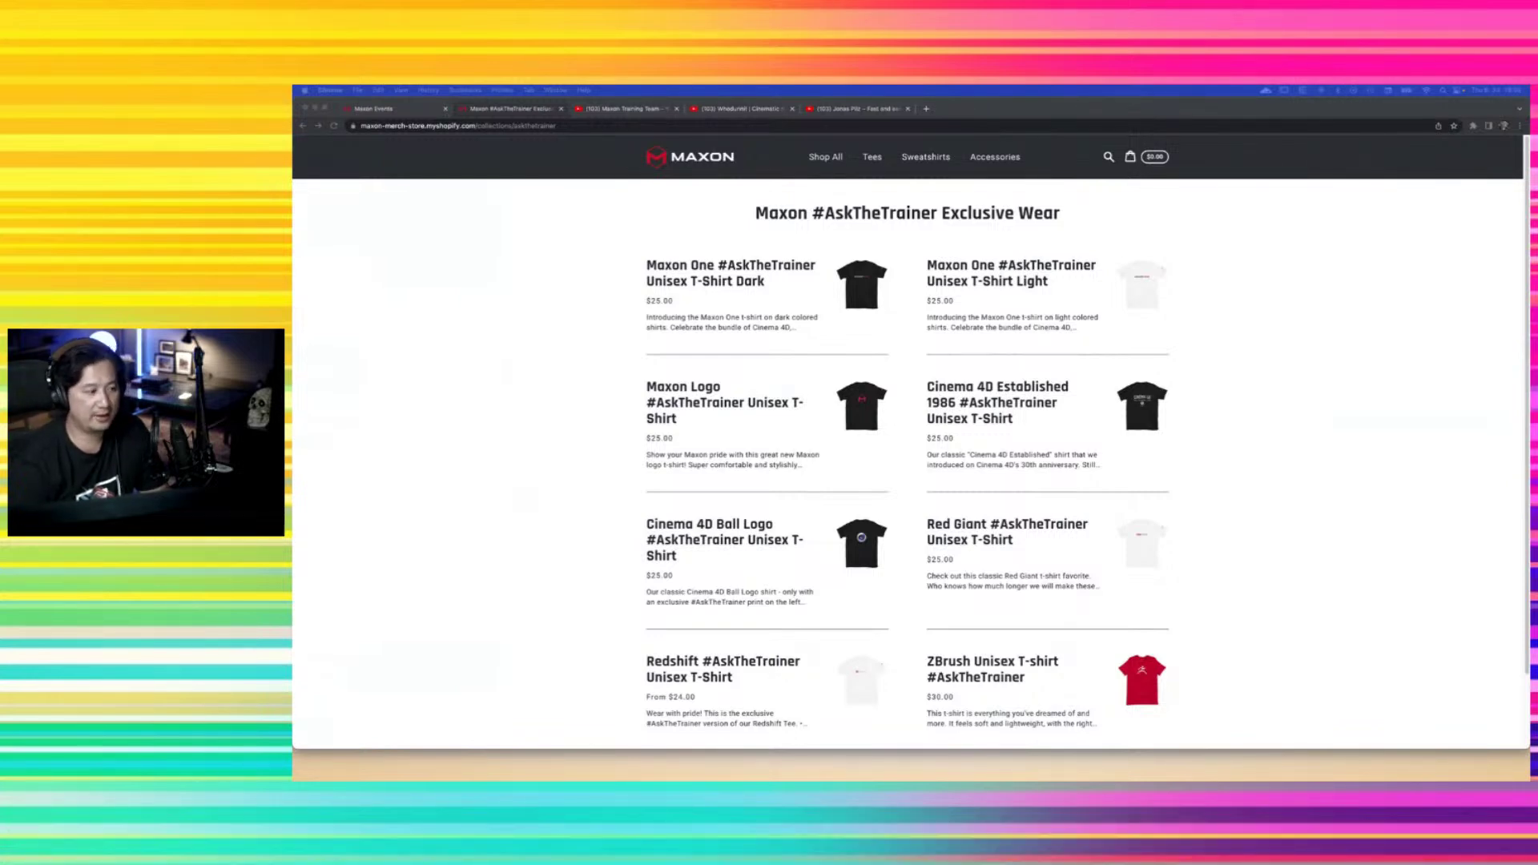
{"action": "left_click", "coordinate": [632, 110]}
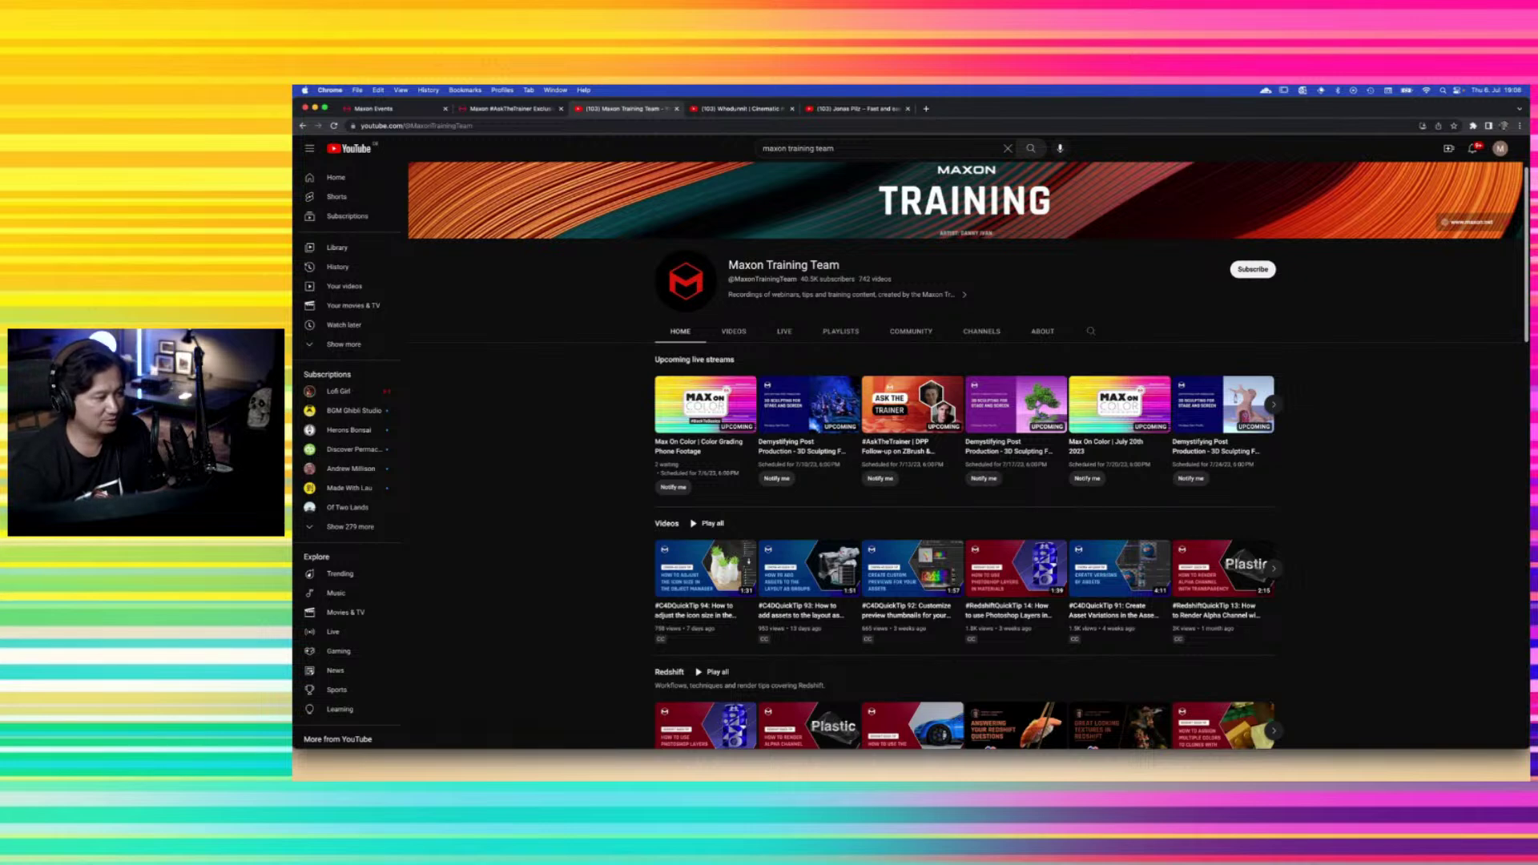
{"action": "left_click", "coordinate": [738, 111]}
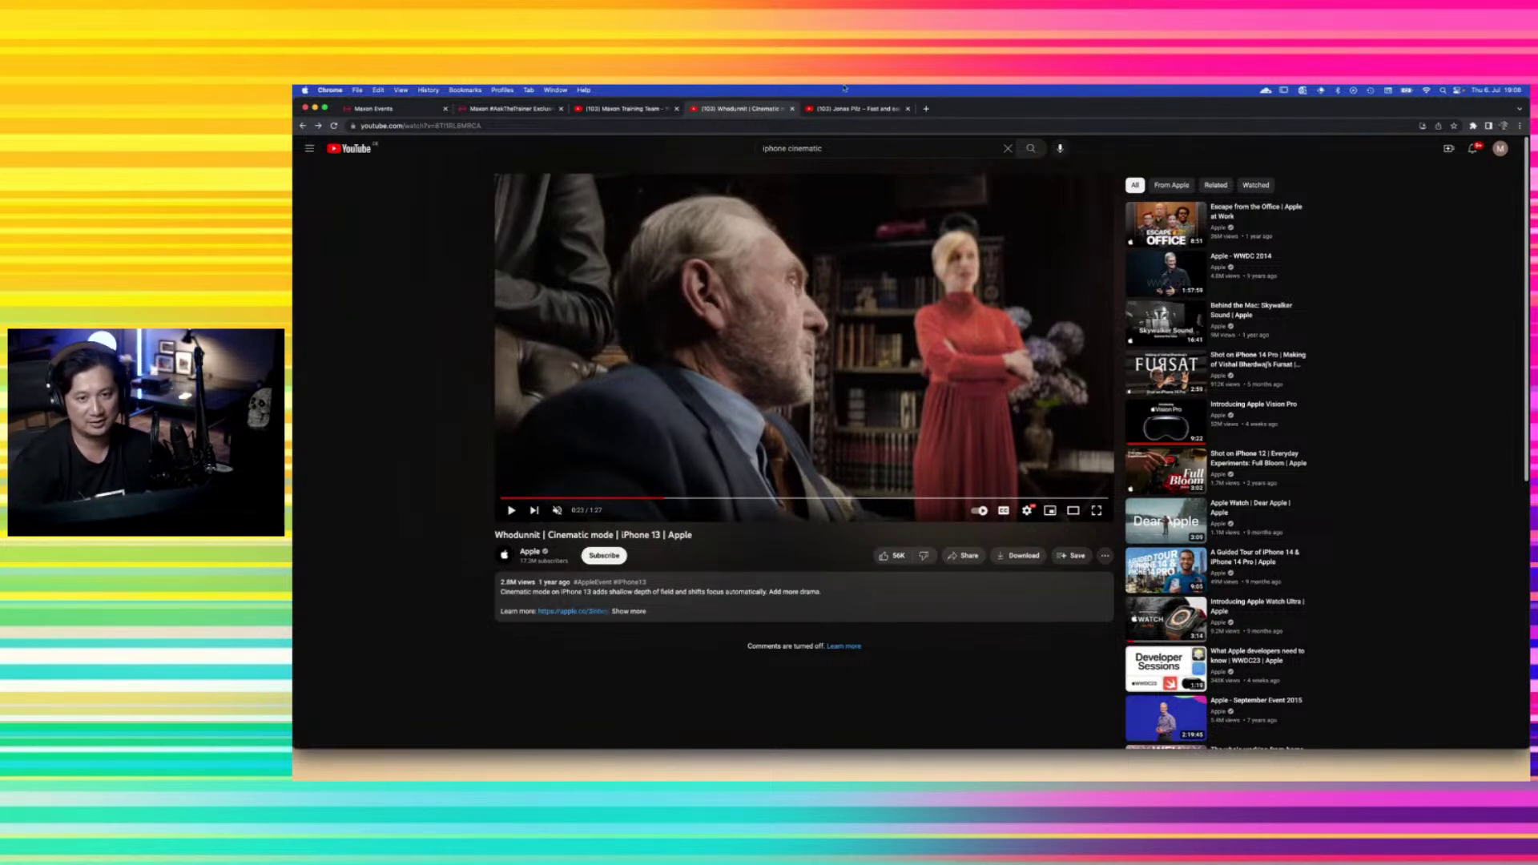
{"action": "left_click", "coordinate": [842, 112]}
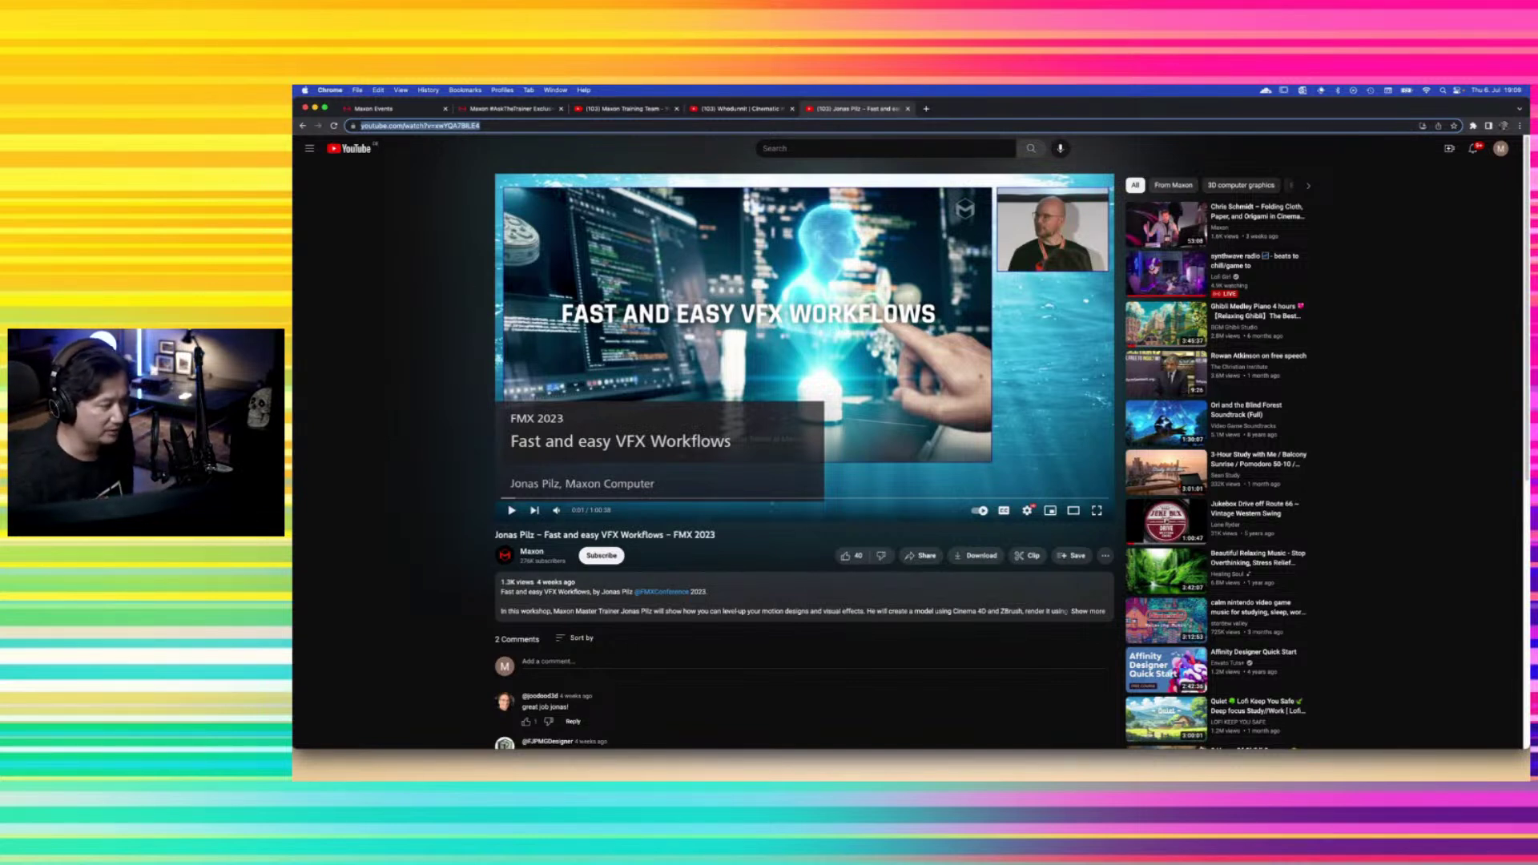
{"action": "key", "text": "super+Tab"}
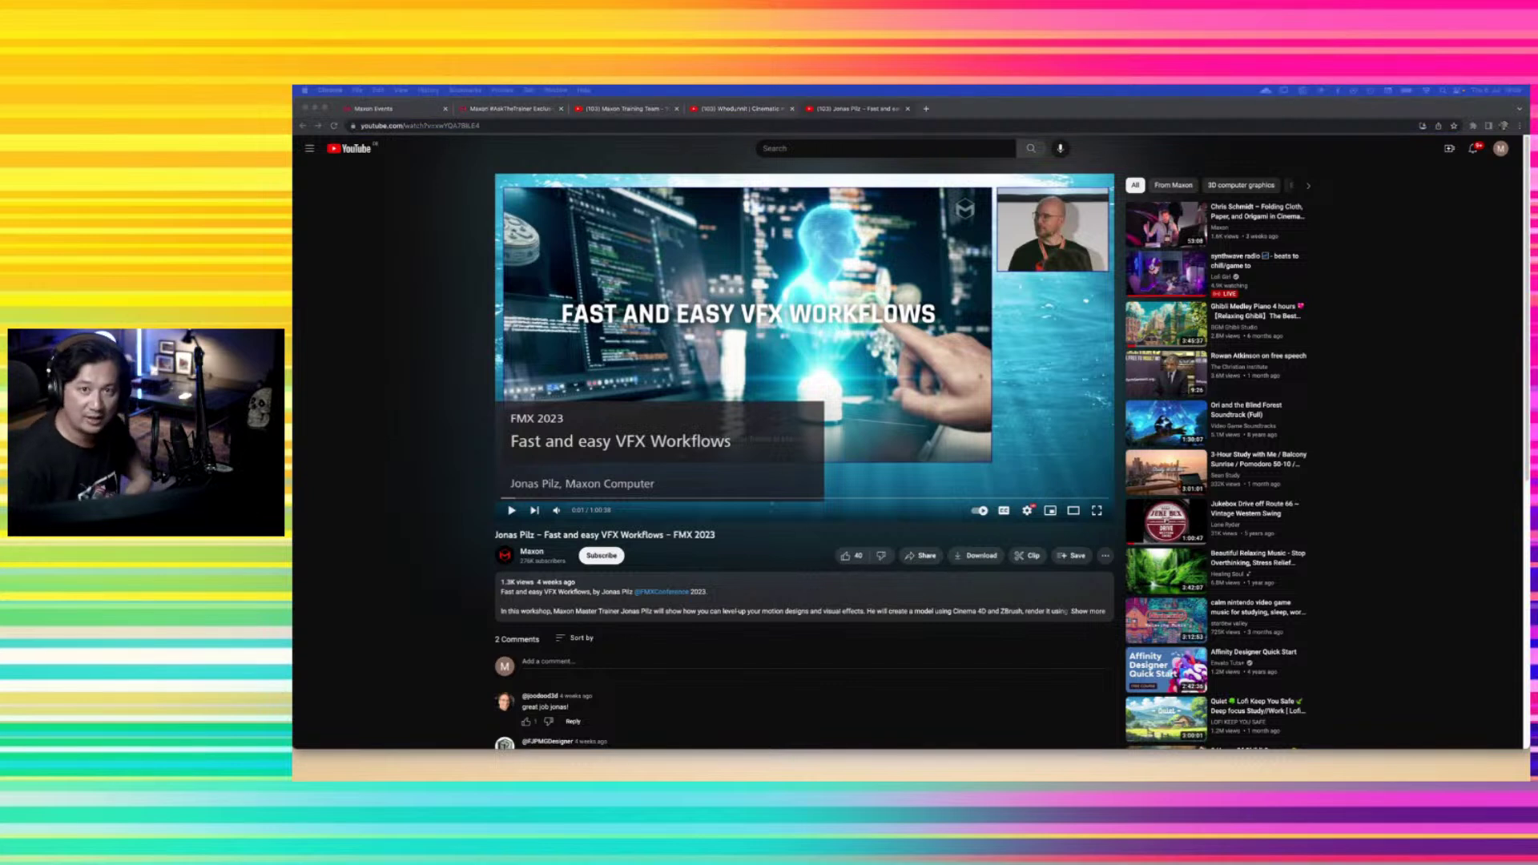